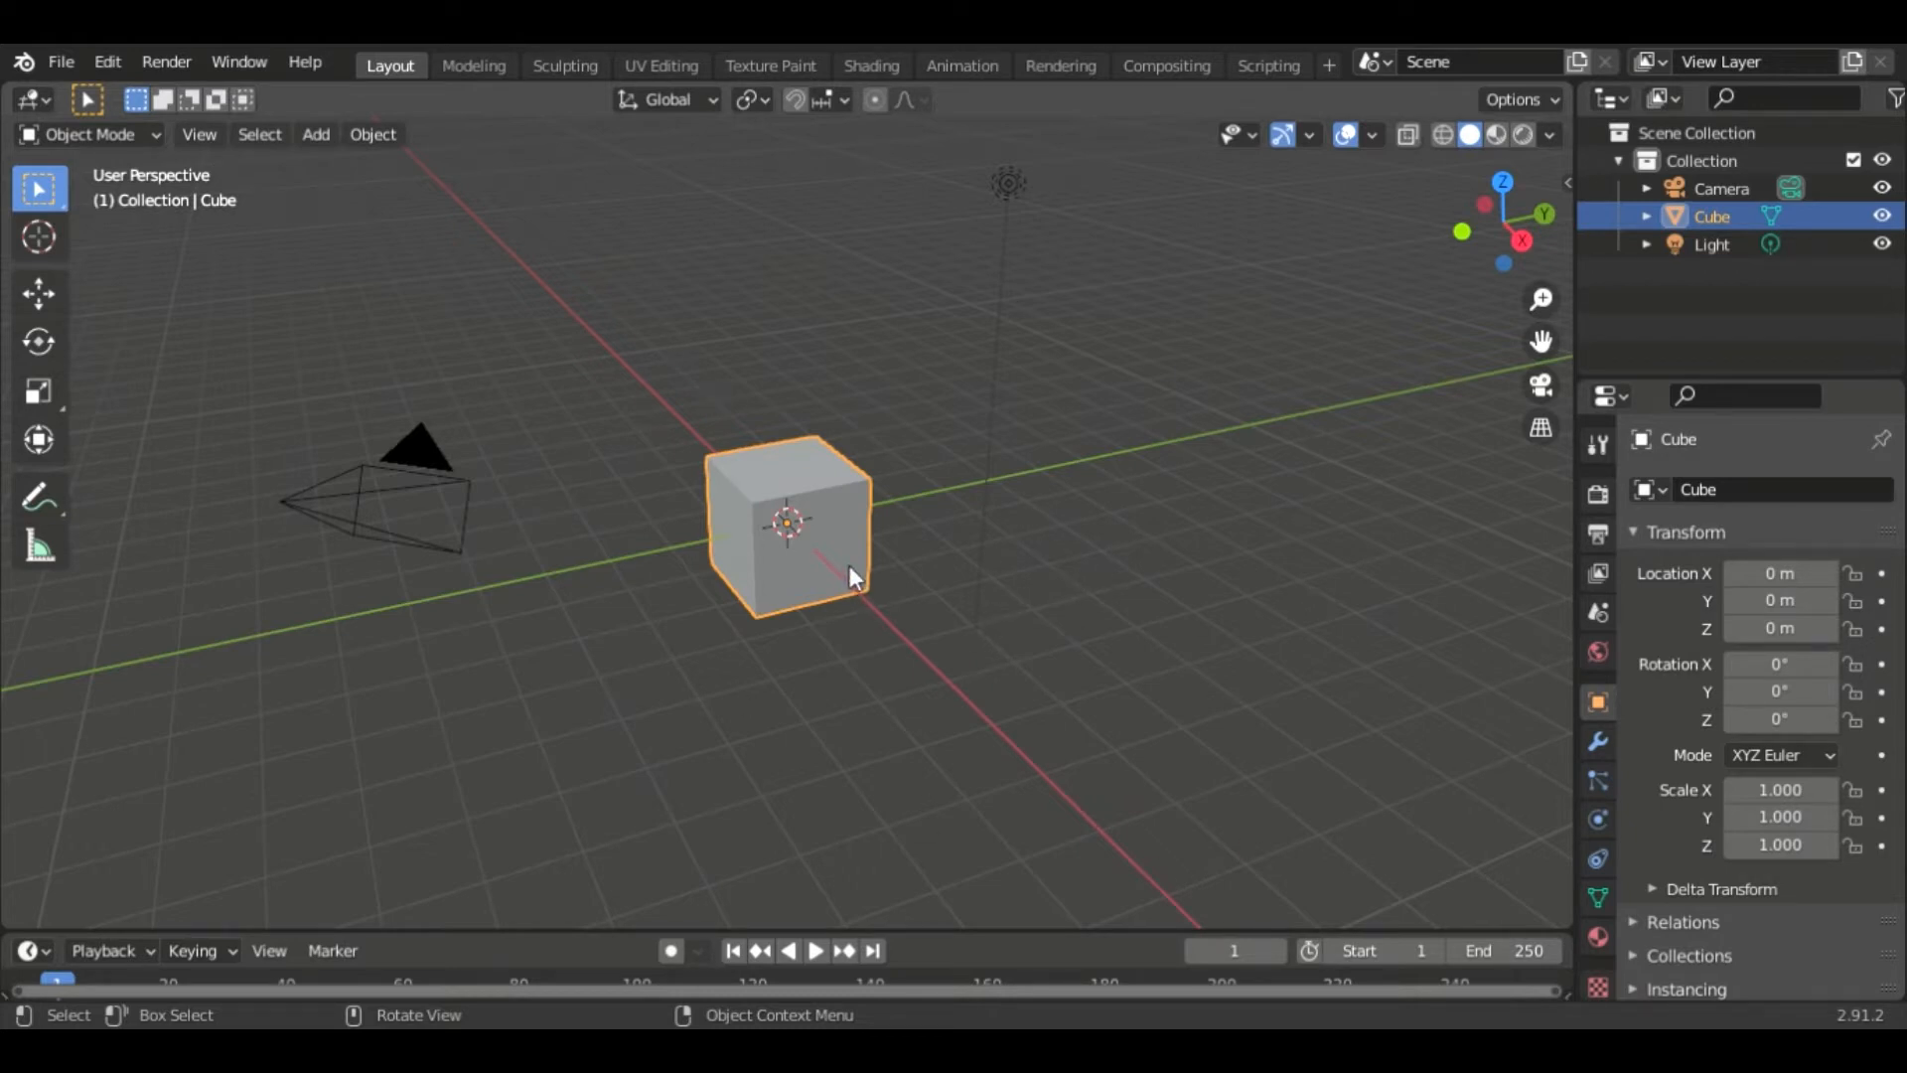
- Replace the default cube with a new cylinder mesh
key(x)
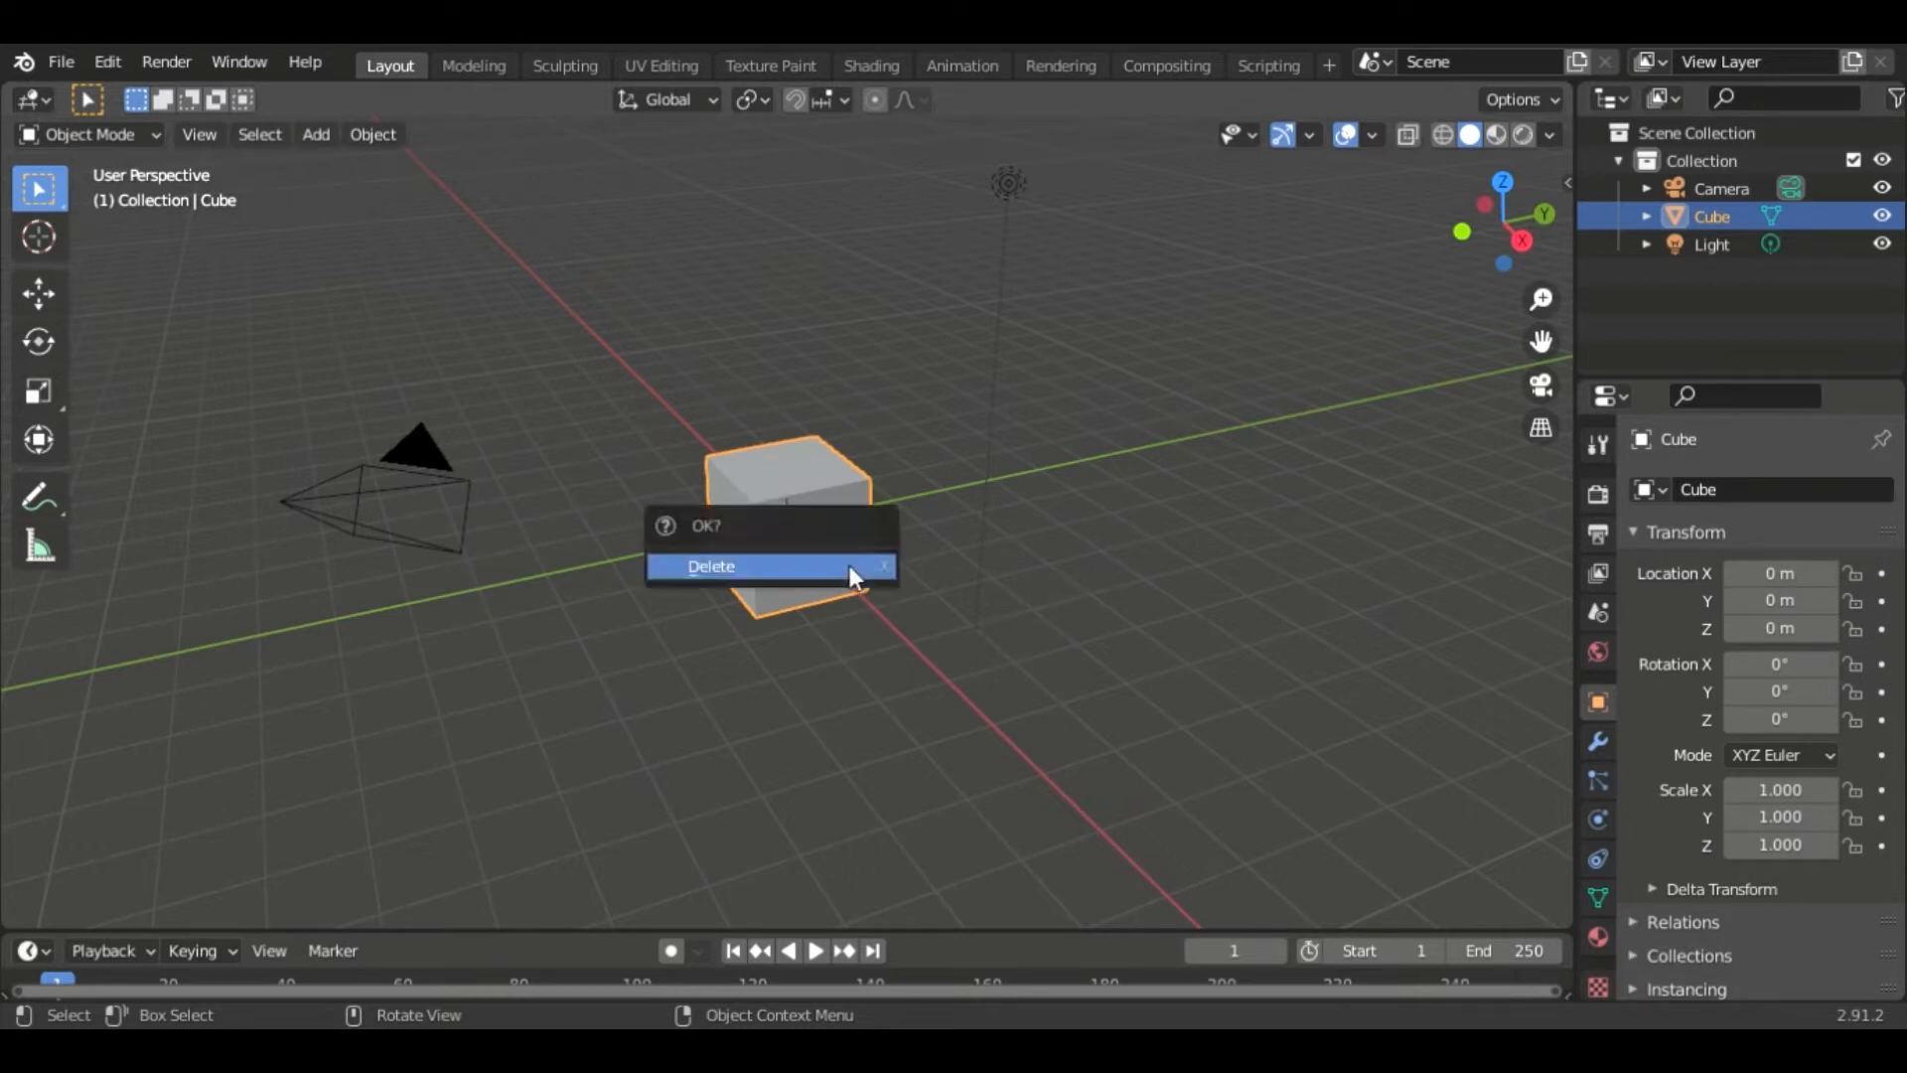
click(846, 564)
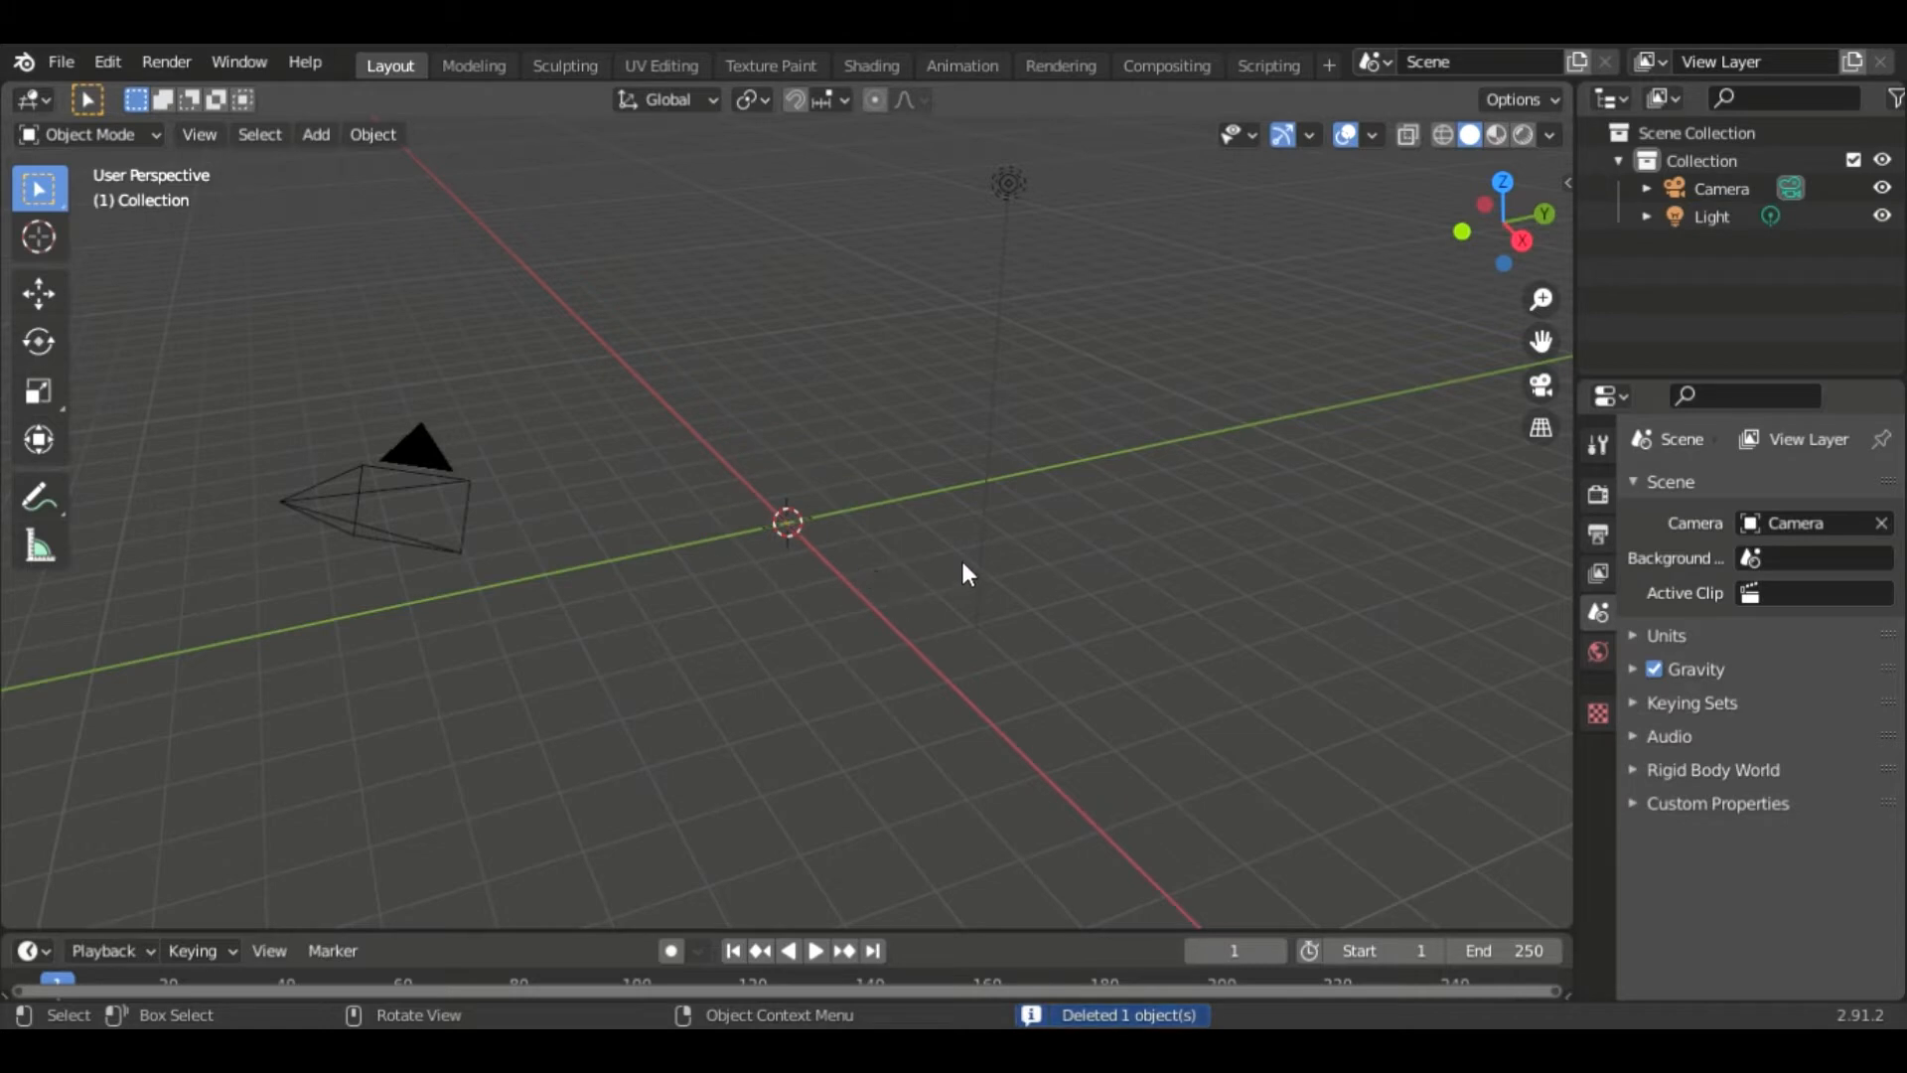
key(shift+a)
mouse_move(944, 461)
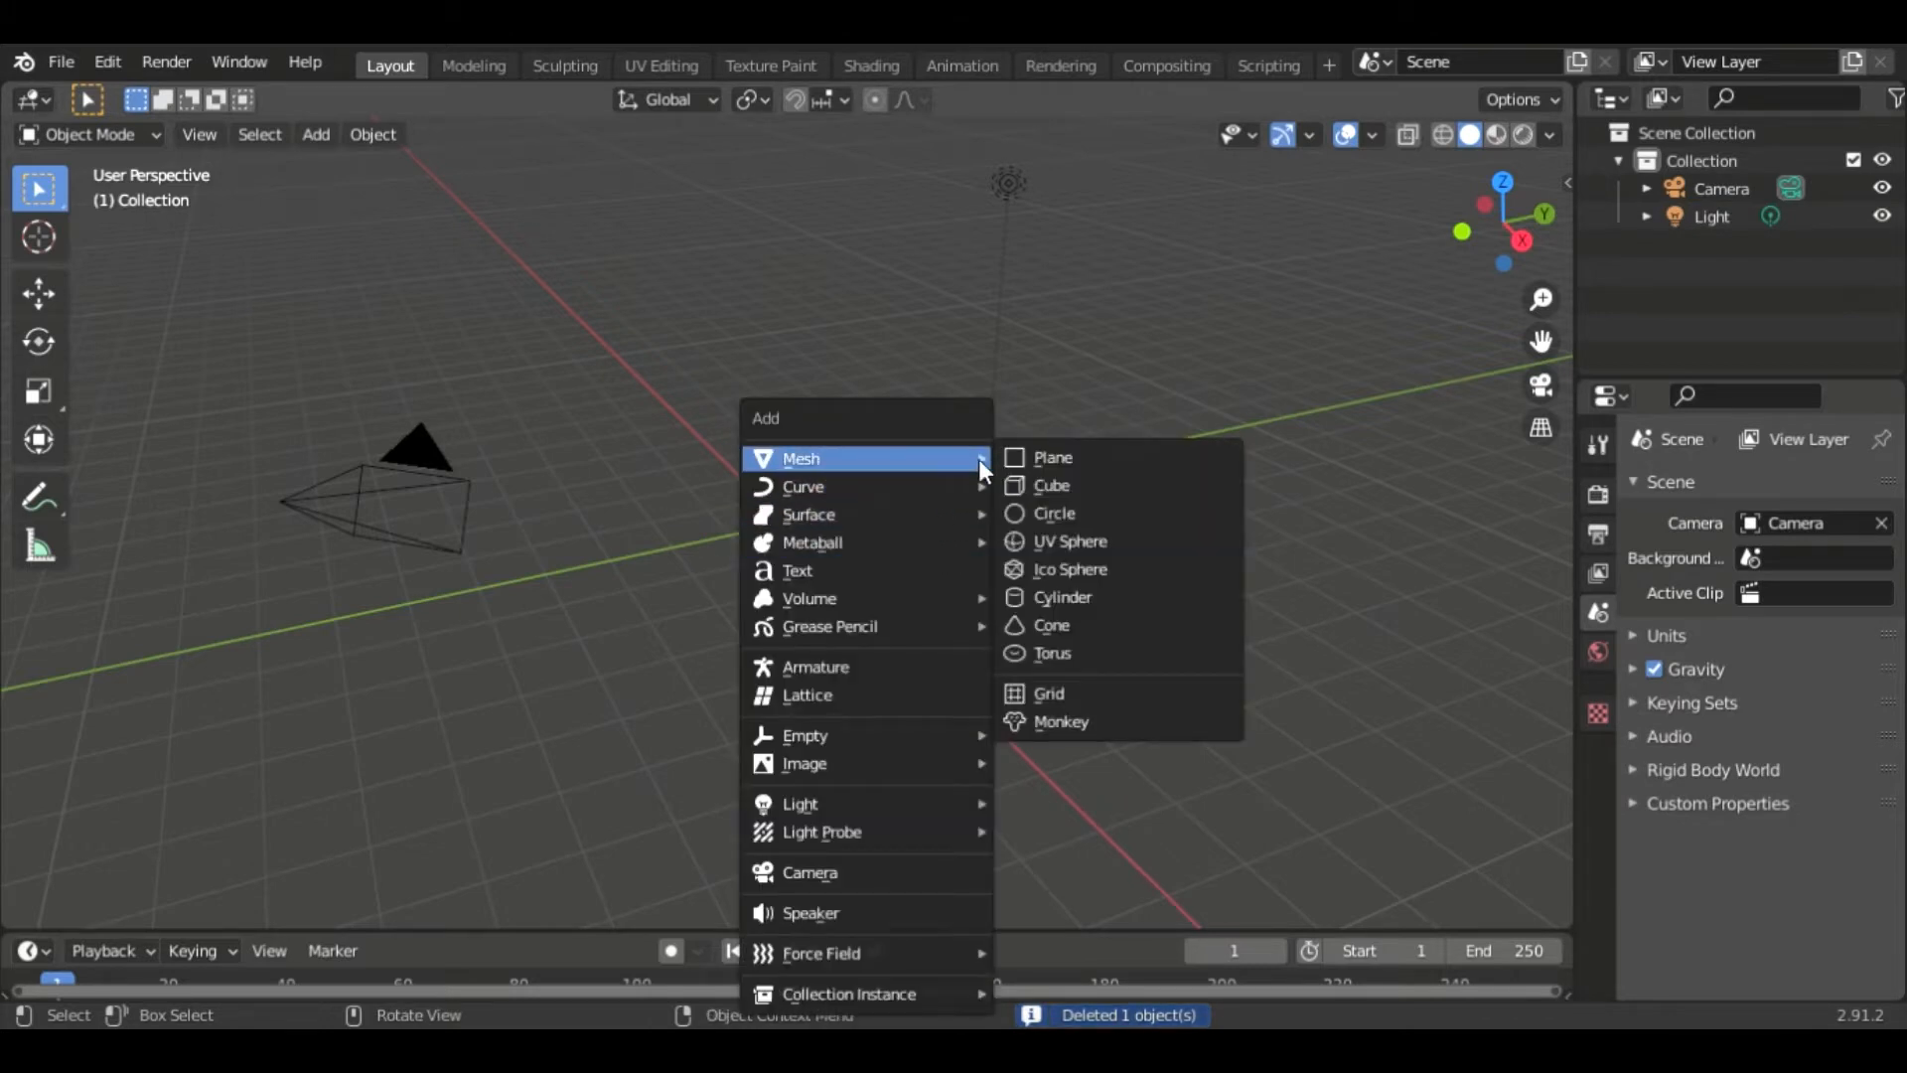
click(1068, 596)
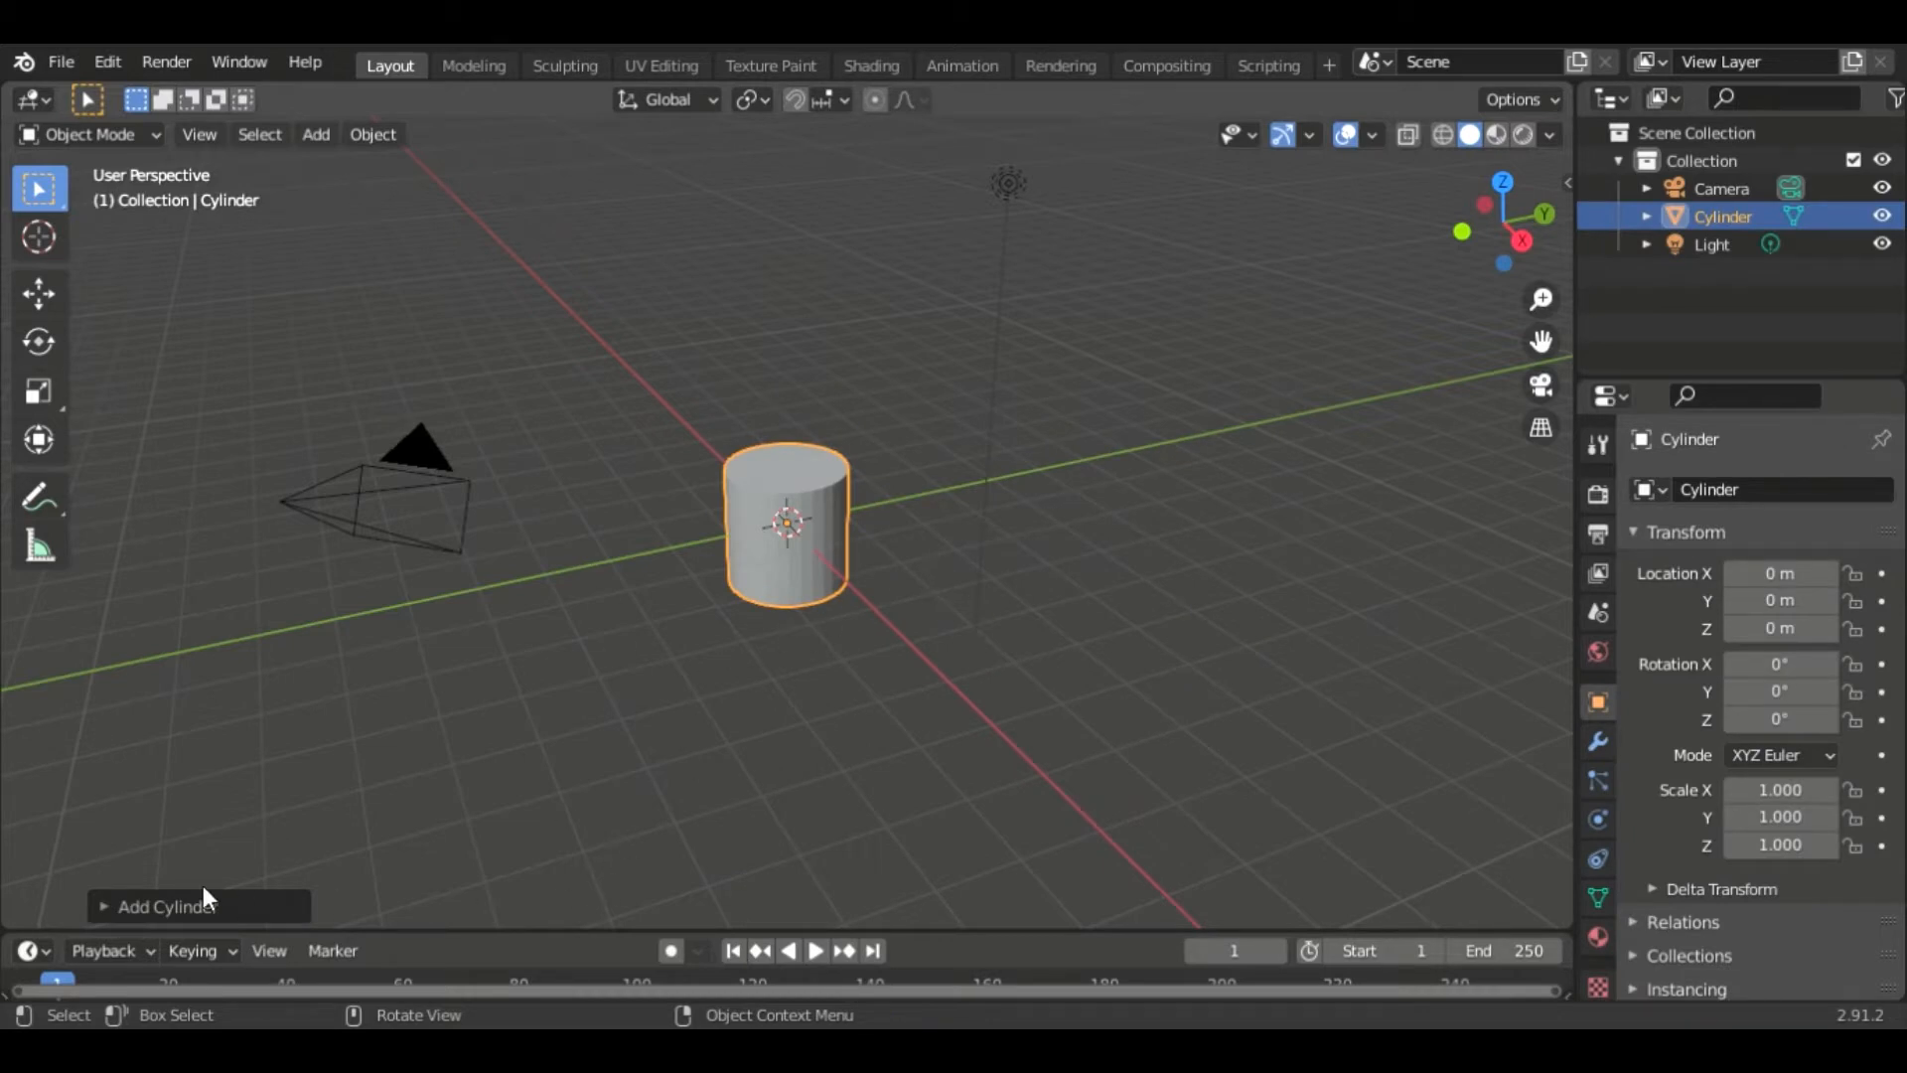
- Set the new cylinder to 16 vertices, a 3.3 m radius and a 12.3 m depth
click(131, 904)
click(370, 584)
text(16)
key(Tab)
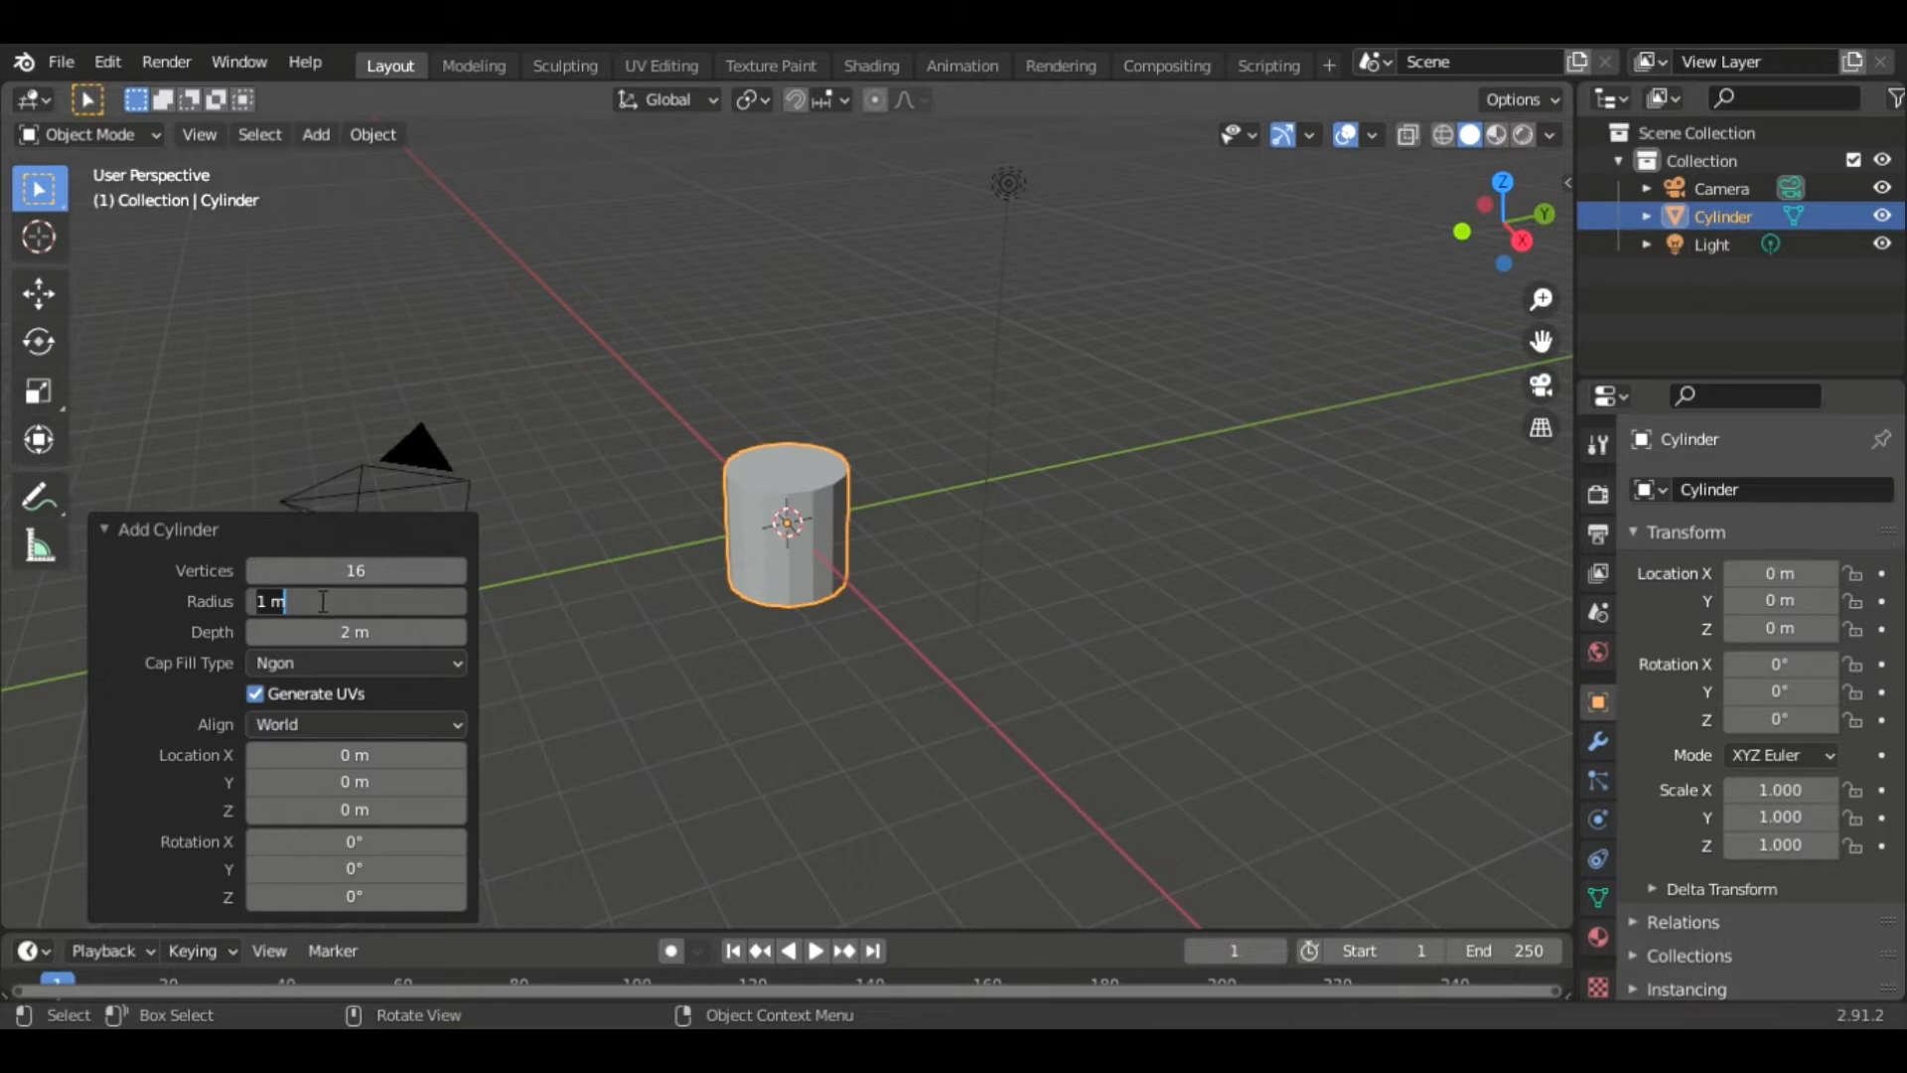
text(3.)
key(Return)
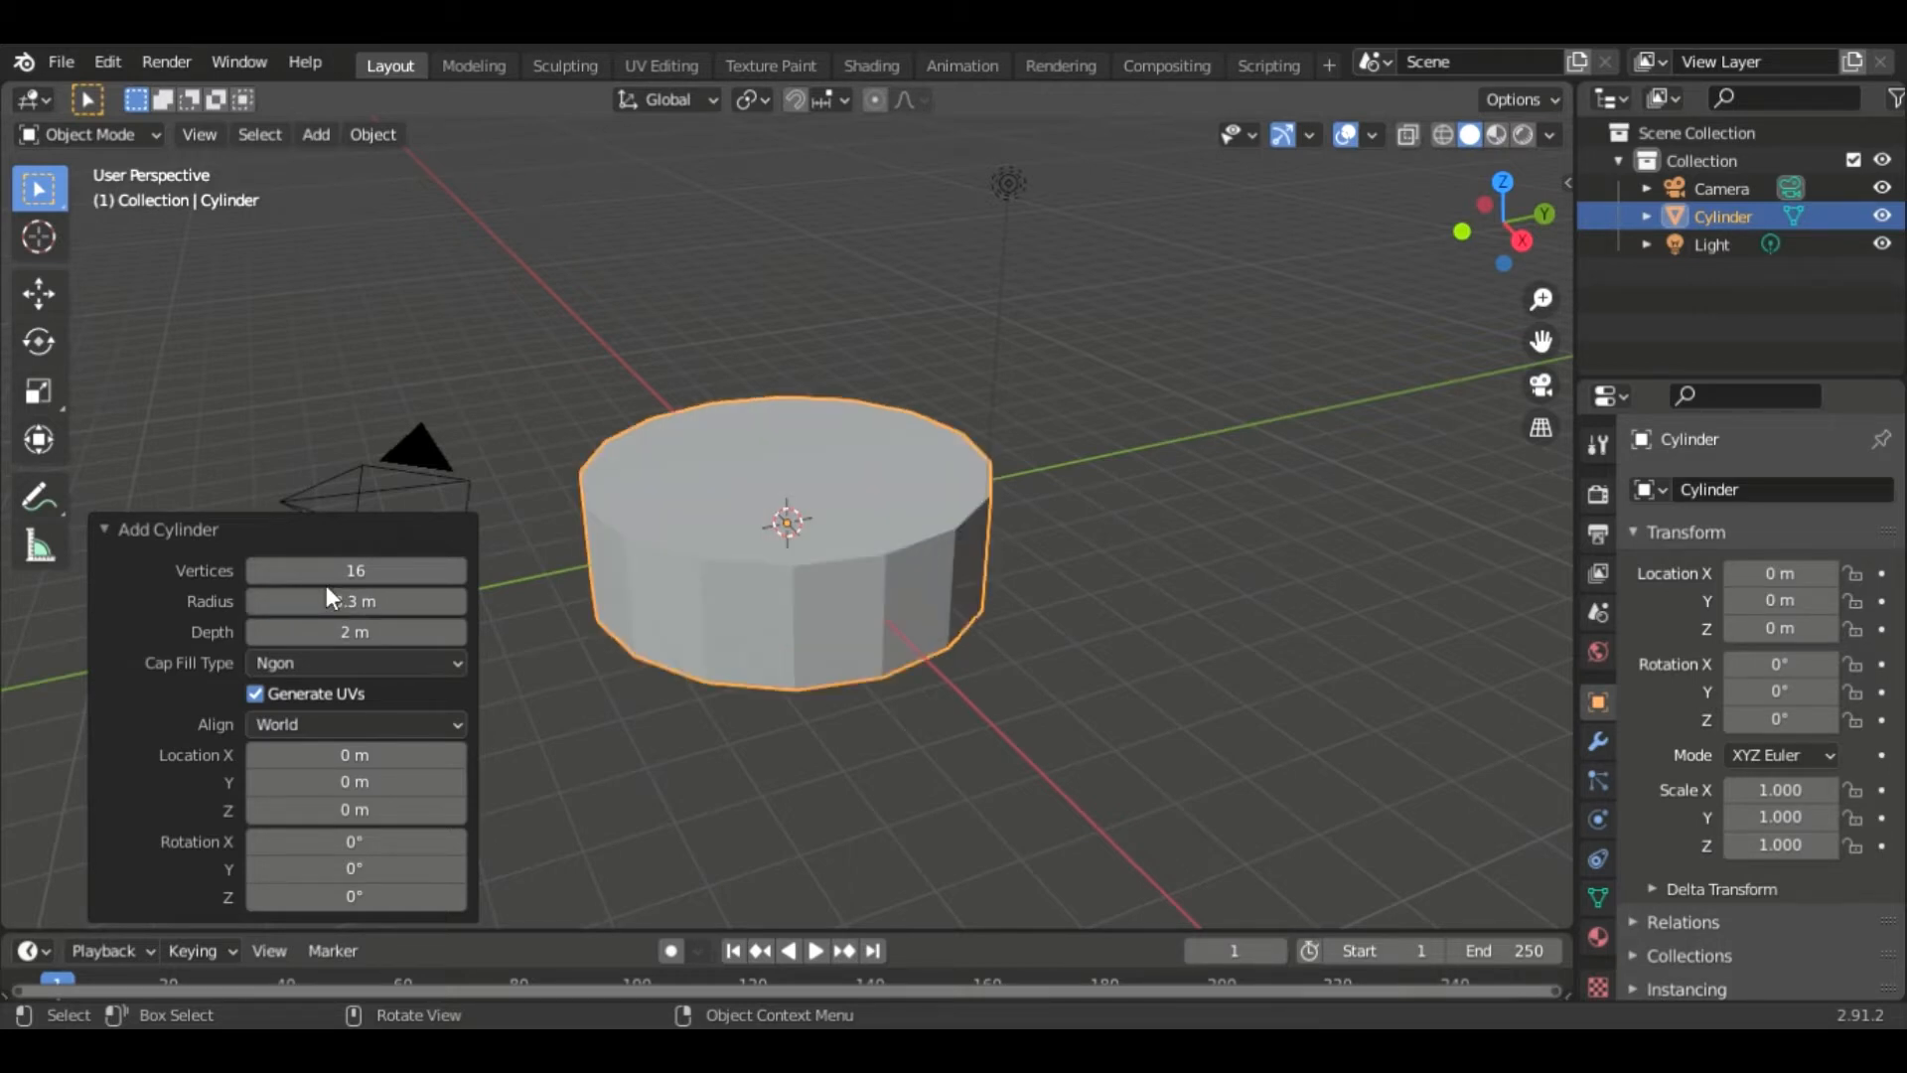
click(379, 636)
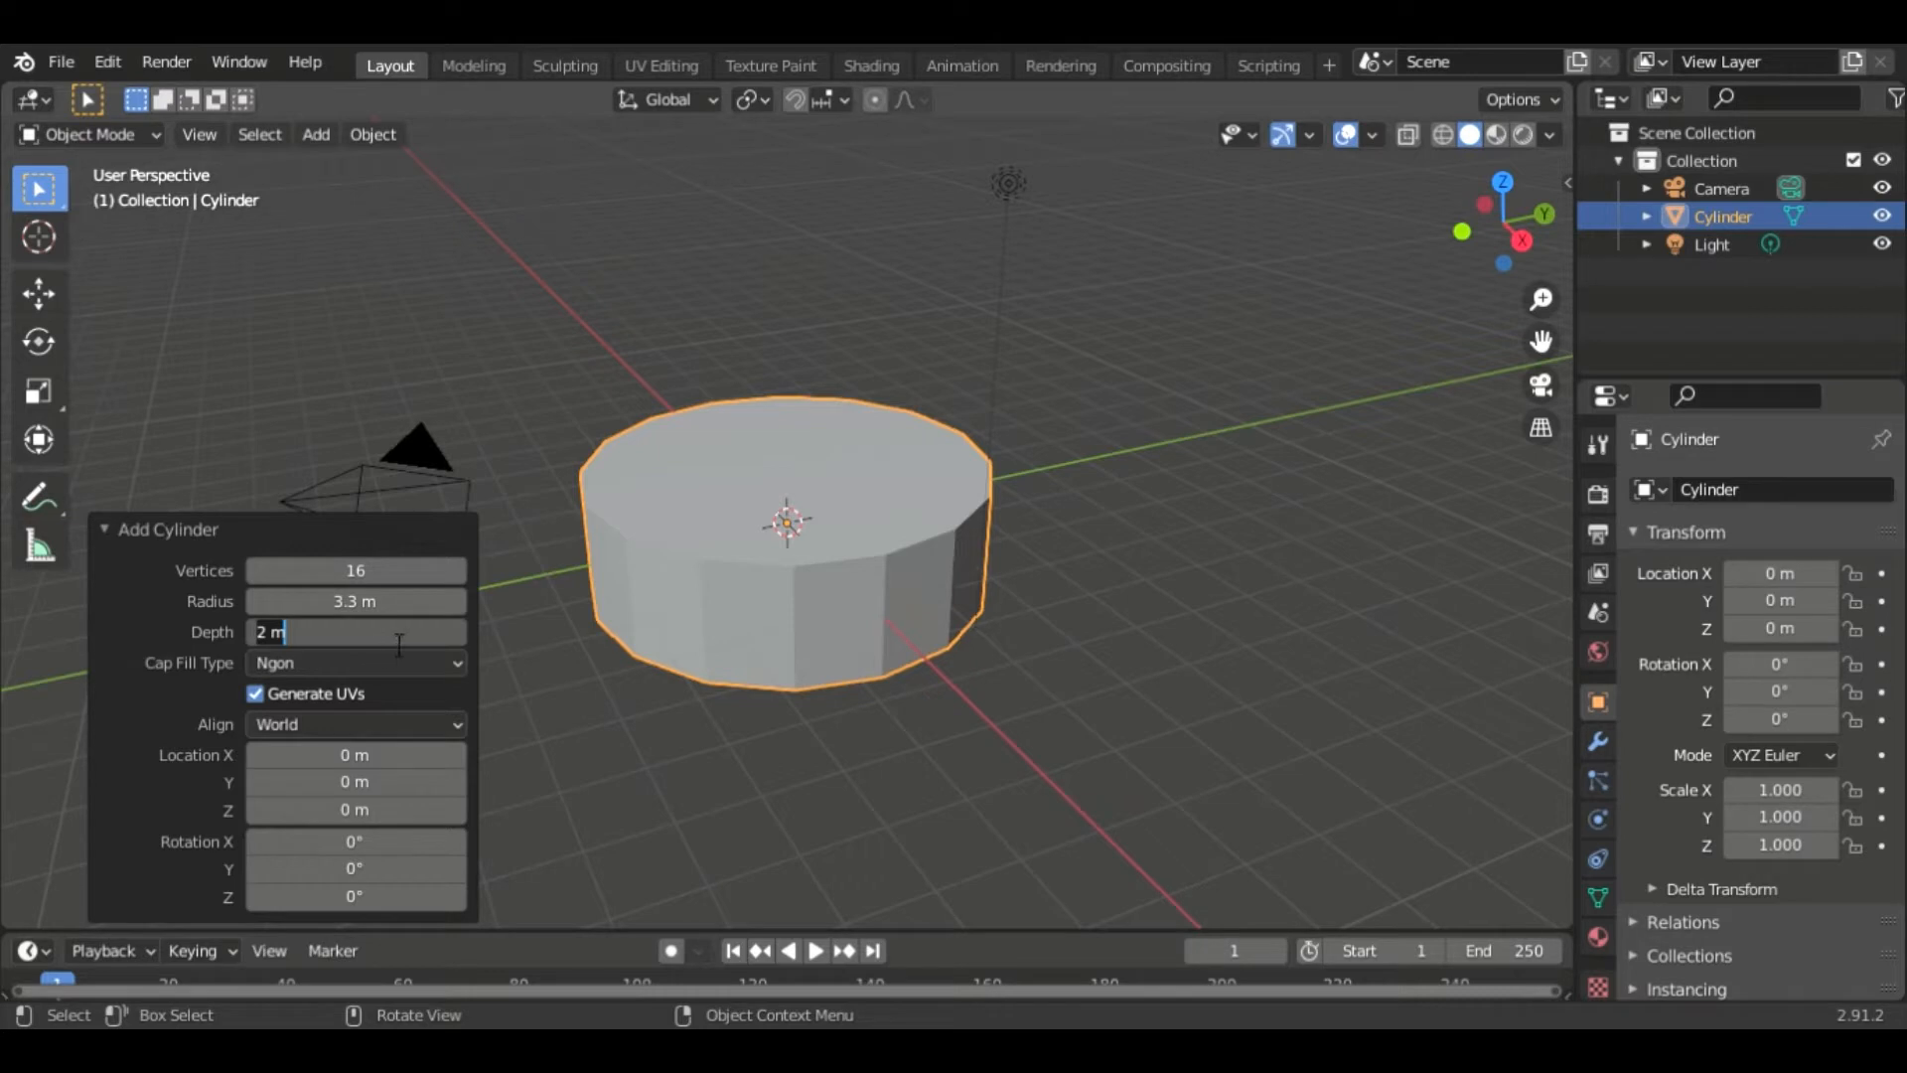
text(12.3)
key(Return)
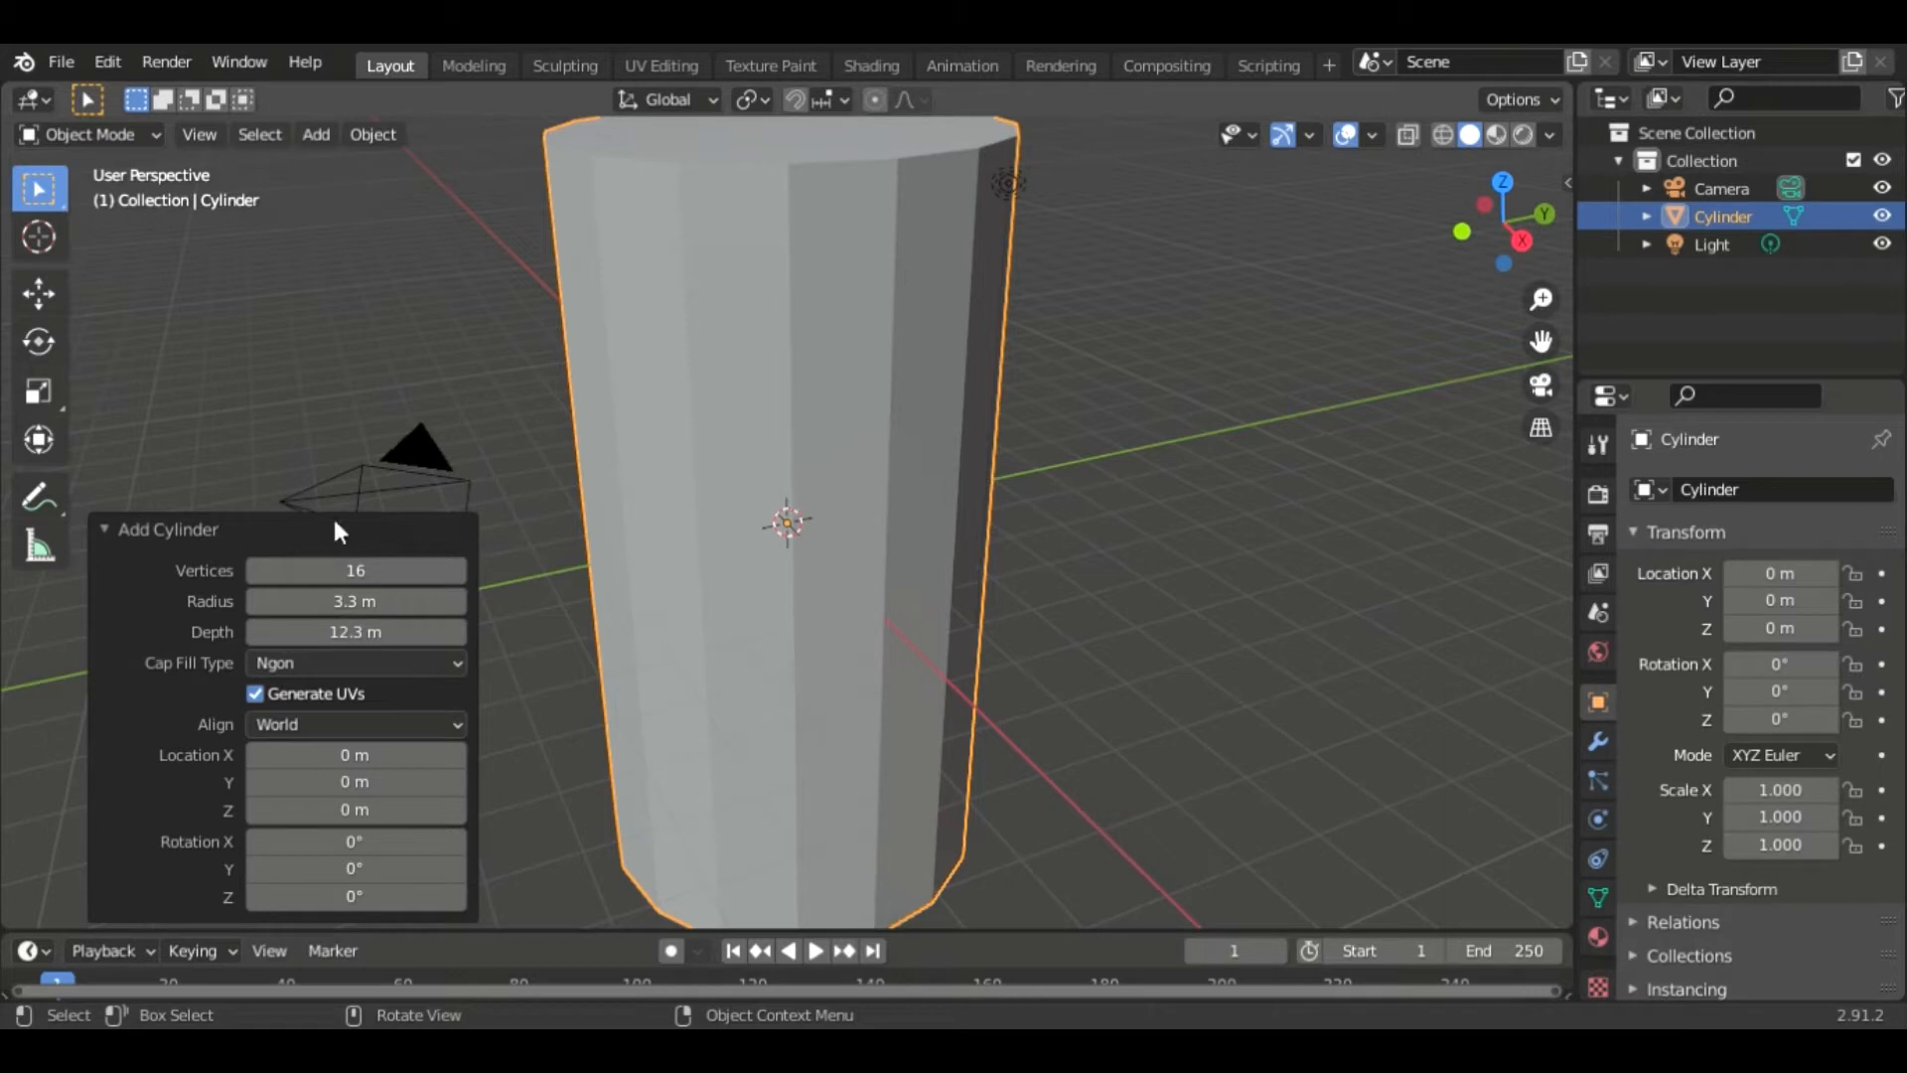
- Deselect the cylinder and hide the camera and the light from the viewport
click(1205, 562)
scroll(1040, 531, down, 2)
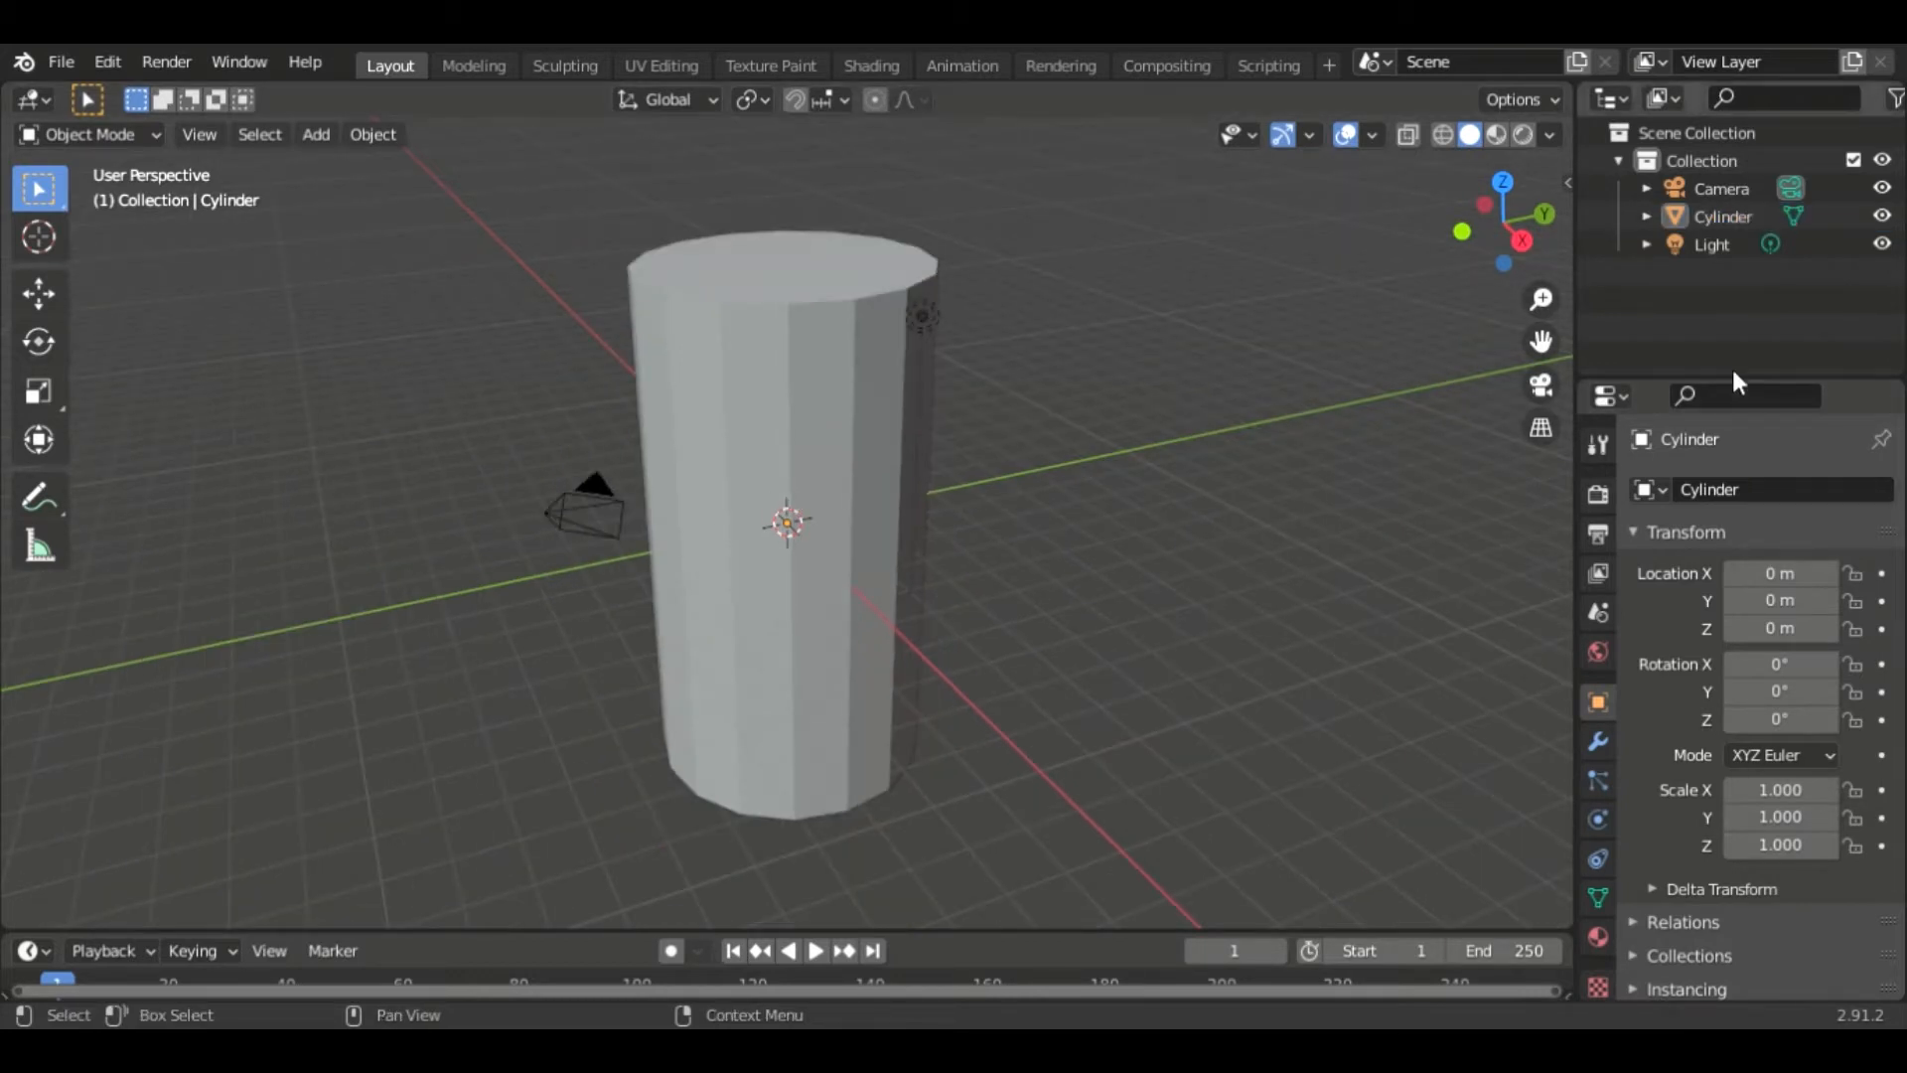
click(1883, 188)
click(1883, 244)
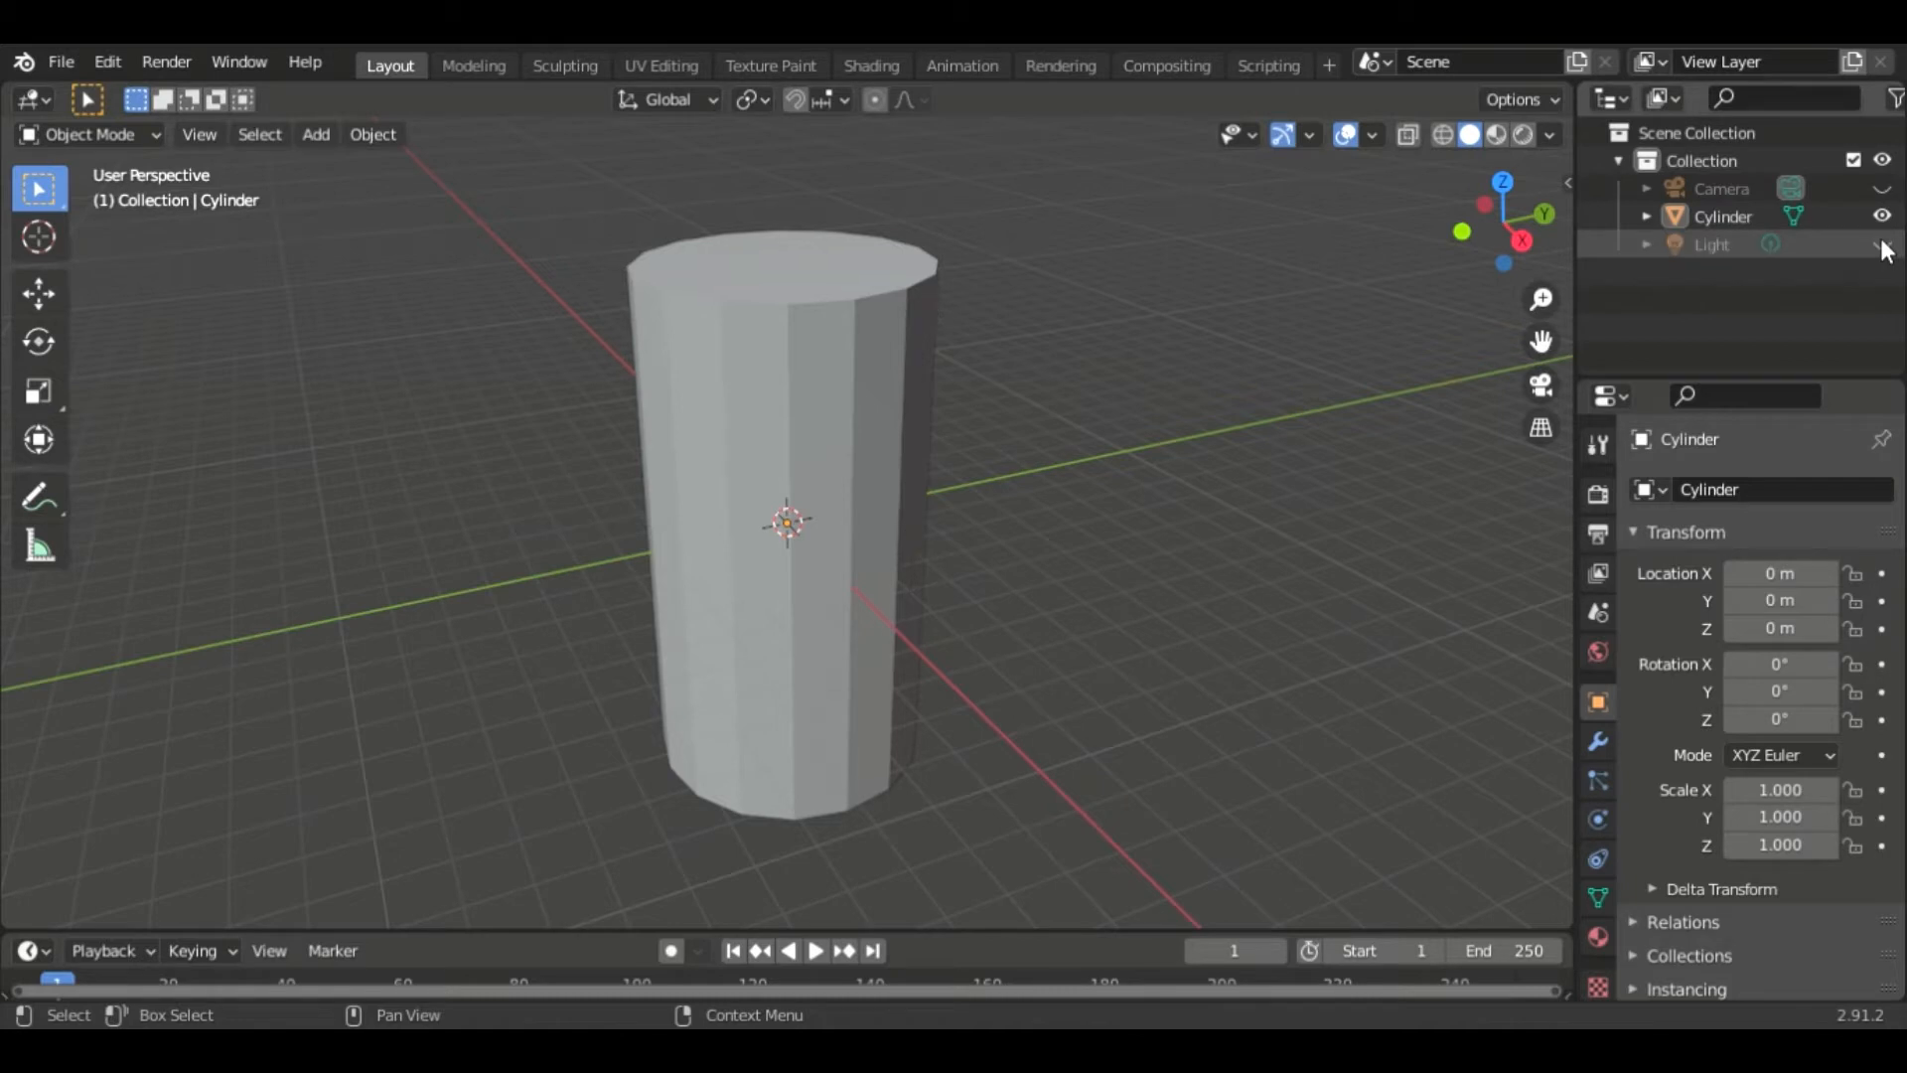
- Rename the cylinder to Pop Can
double_click(1752, 224)
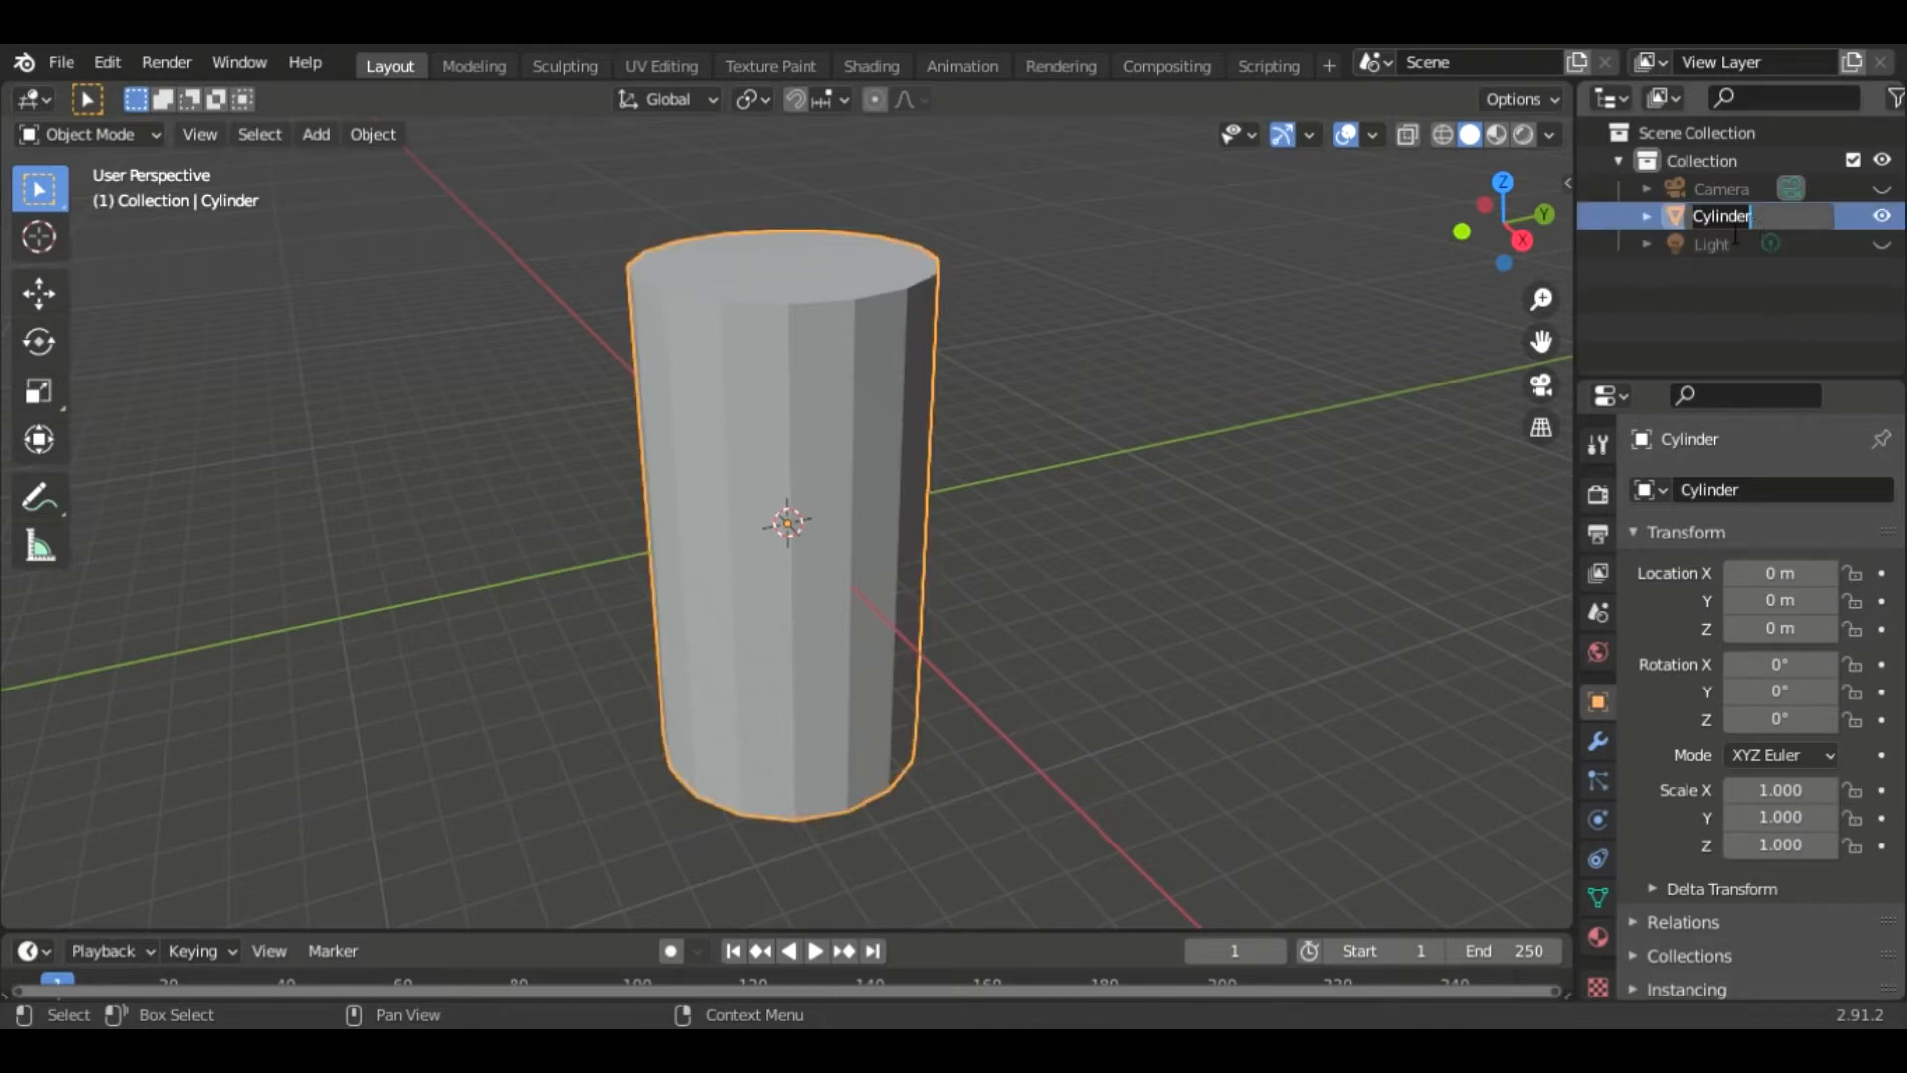
text(Pa)
text(p Can)
key(Return)
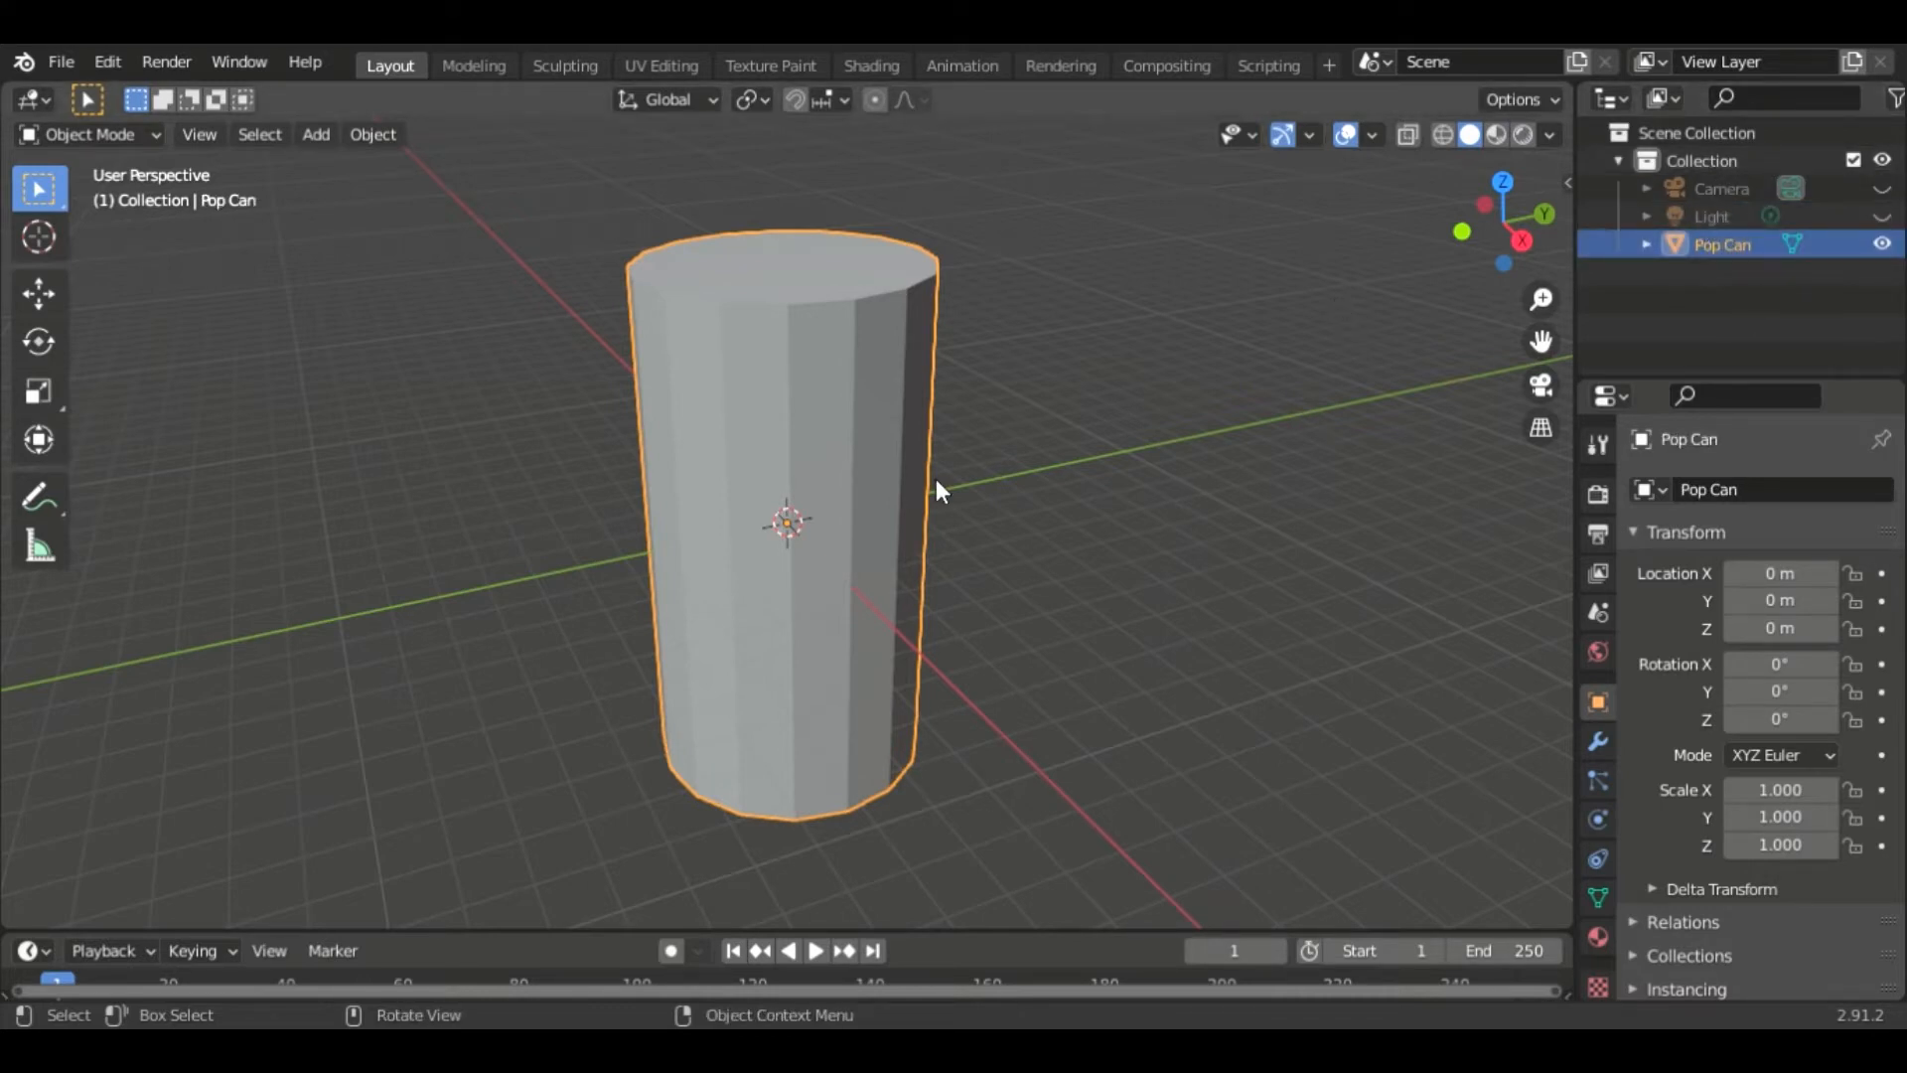
- In Edit Mode, add a horizontal loop cut near the can's bottom, slid to a factor of 0.839
key(Tab)
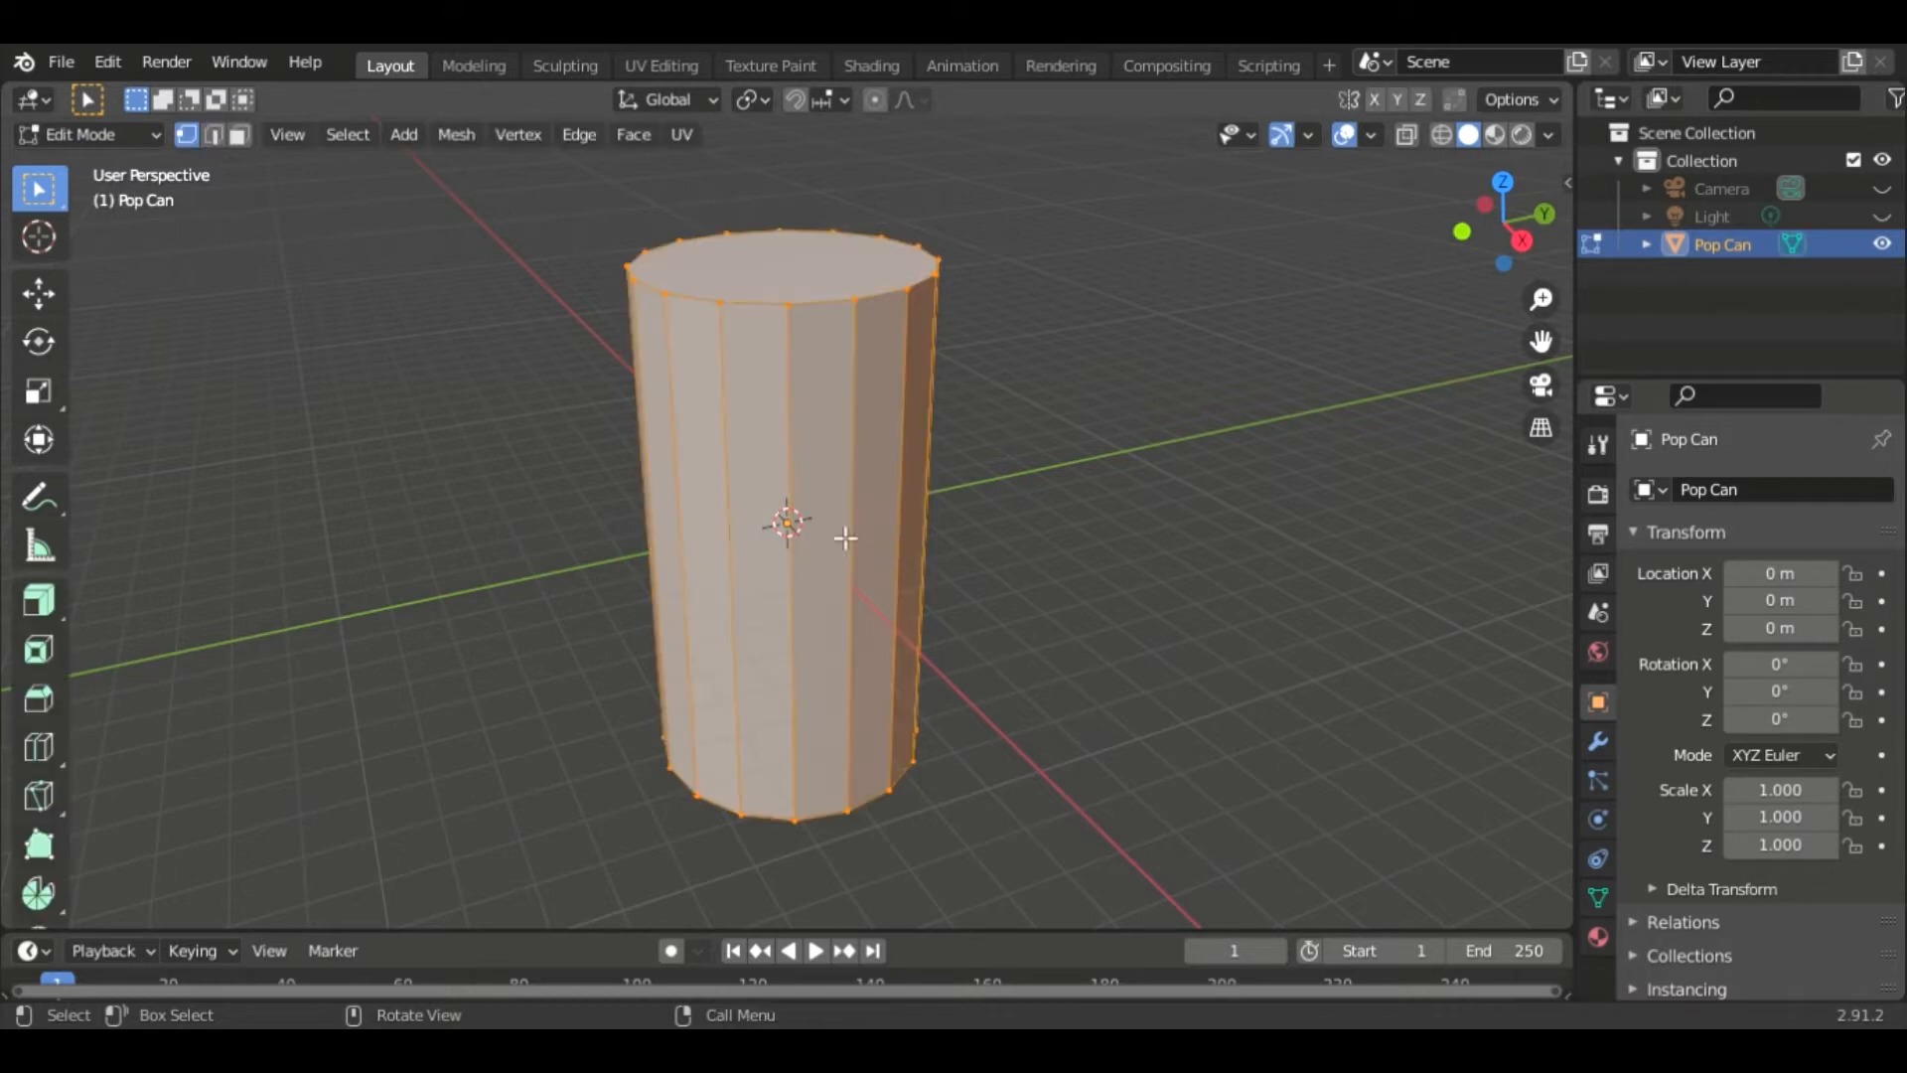
click(1056, 628)
scroll(1056, 628, up, 4)
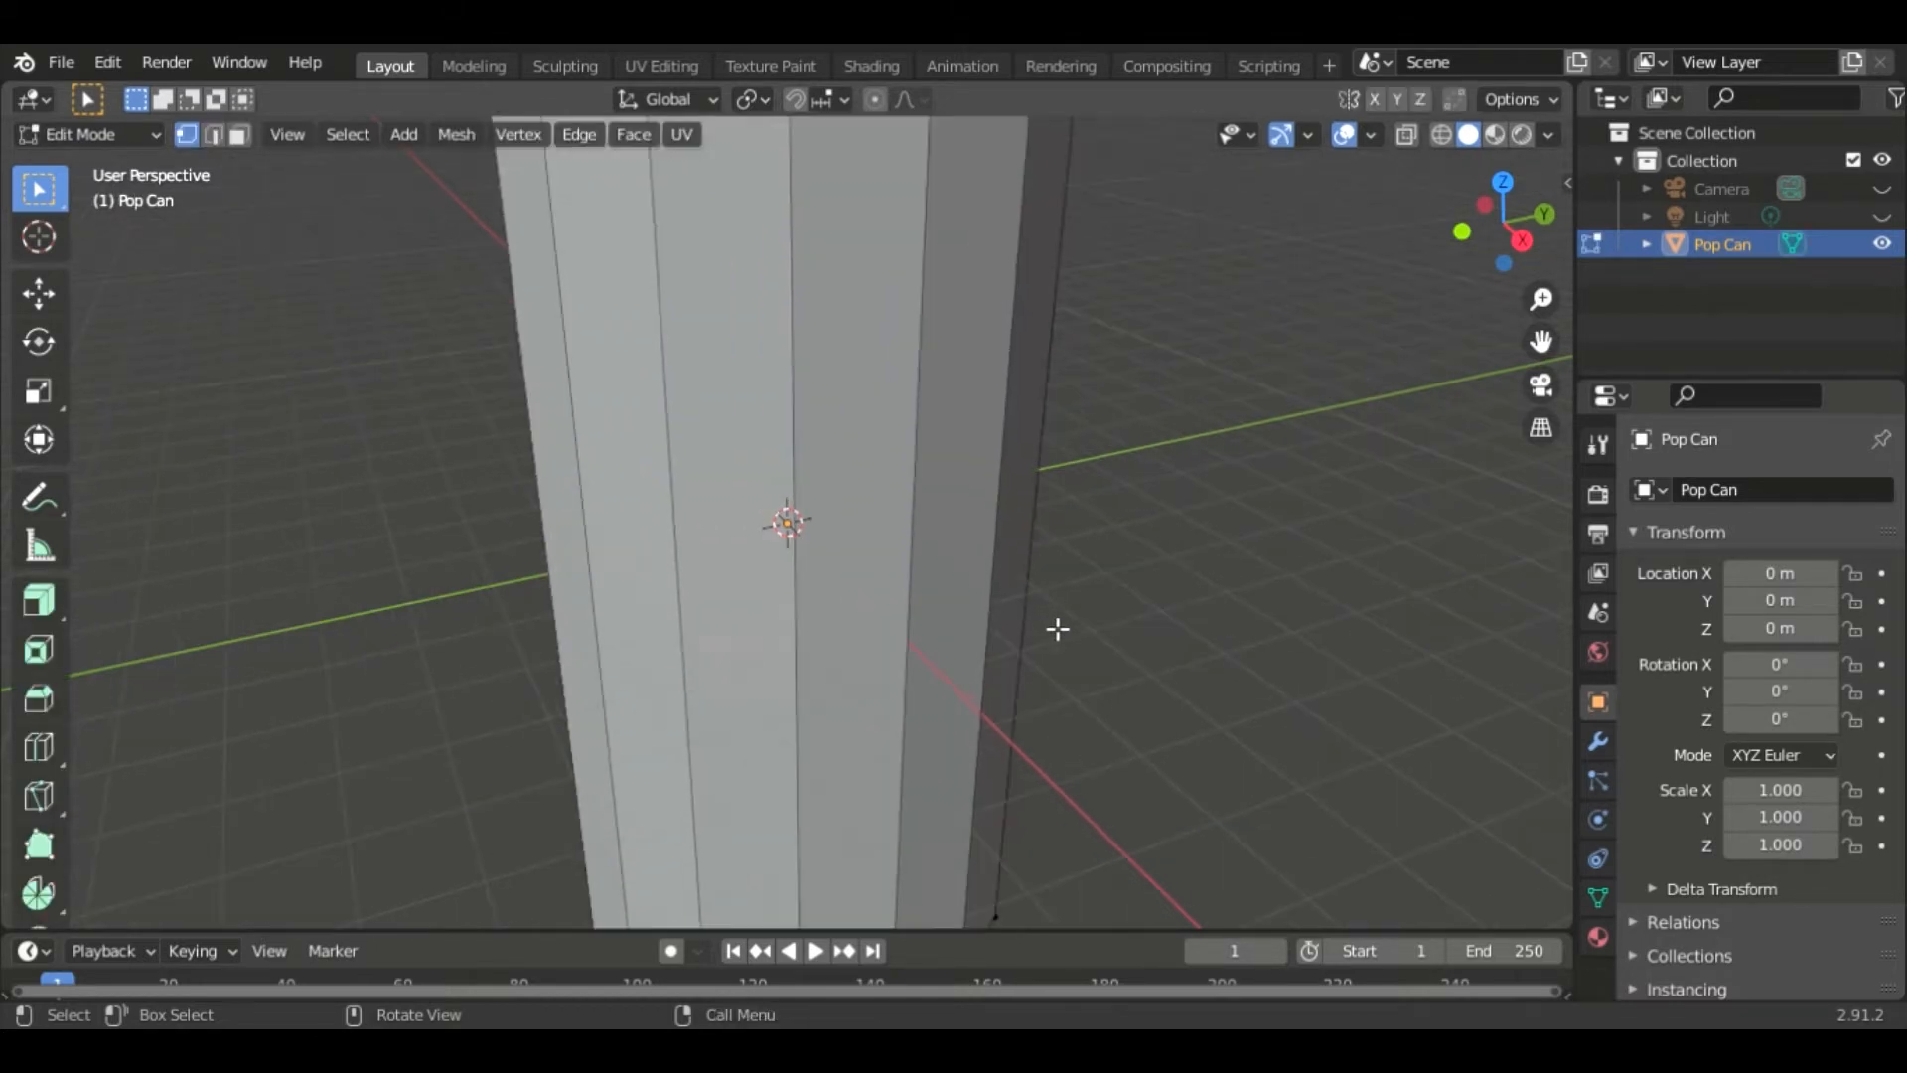
shift+middle_drag(1183, 725, 1205, 652)
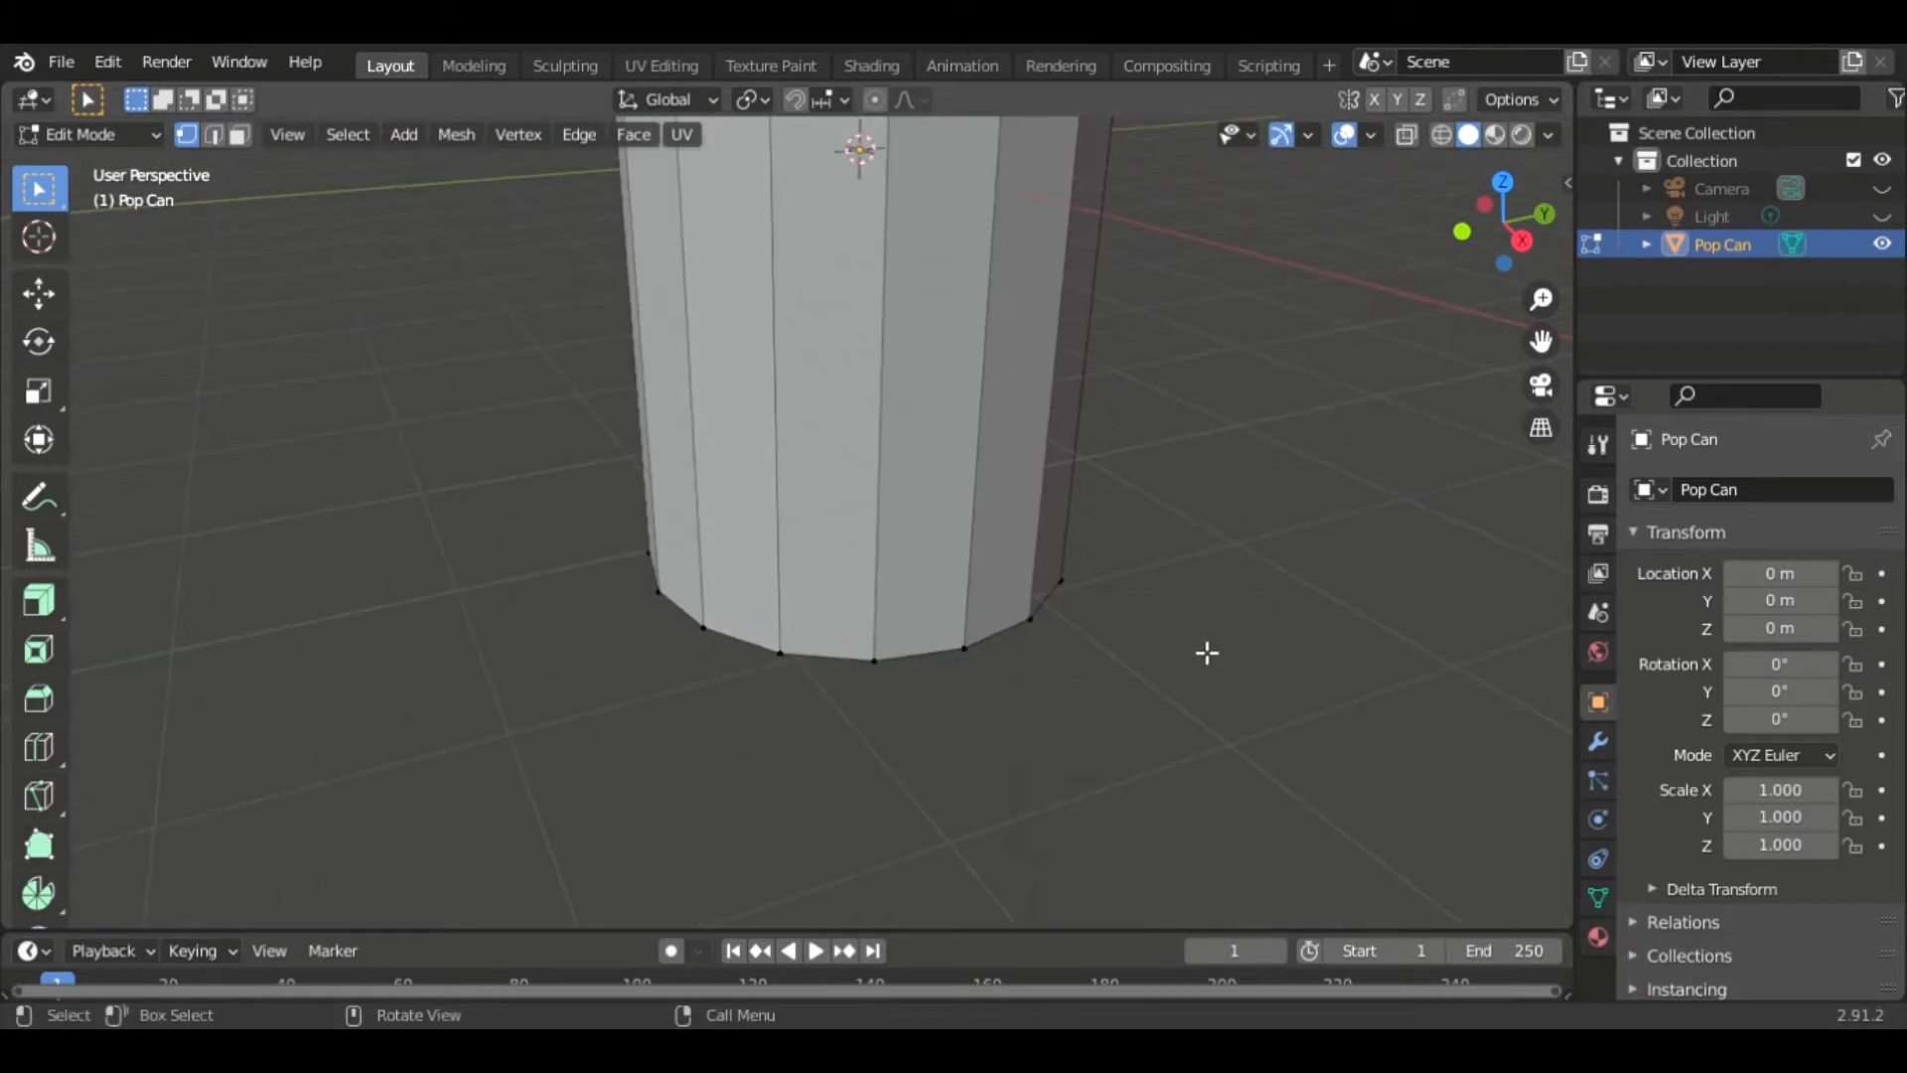
scroll(1205, 652, down, 1)
key(ctrl+r)
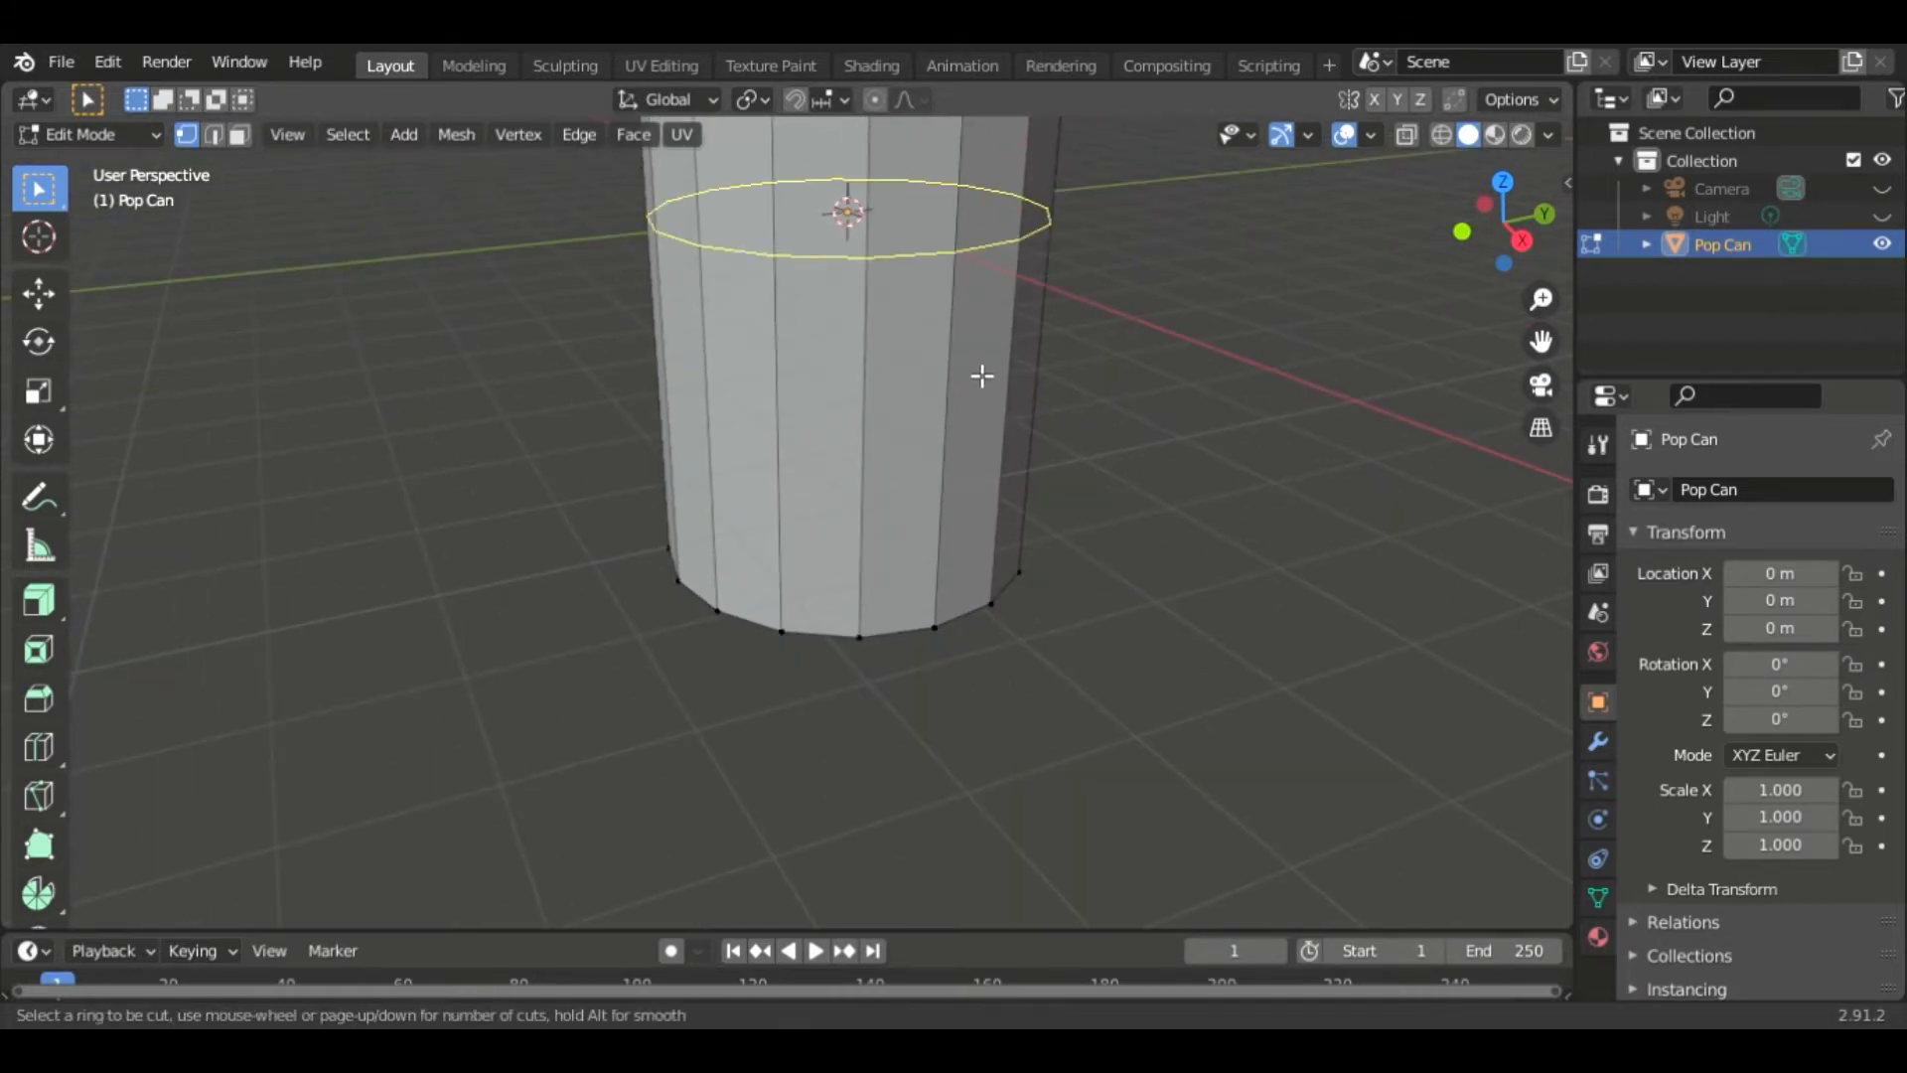
click(948, 276)
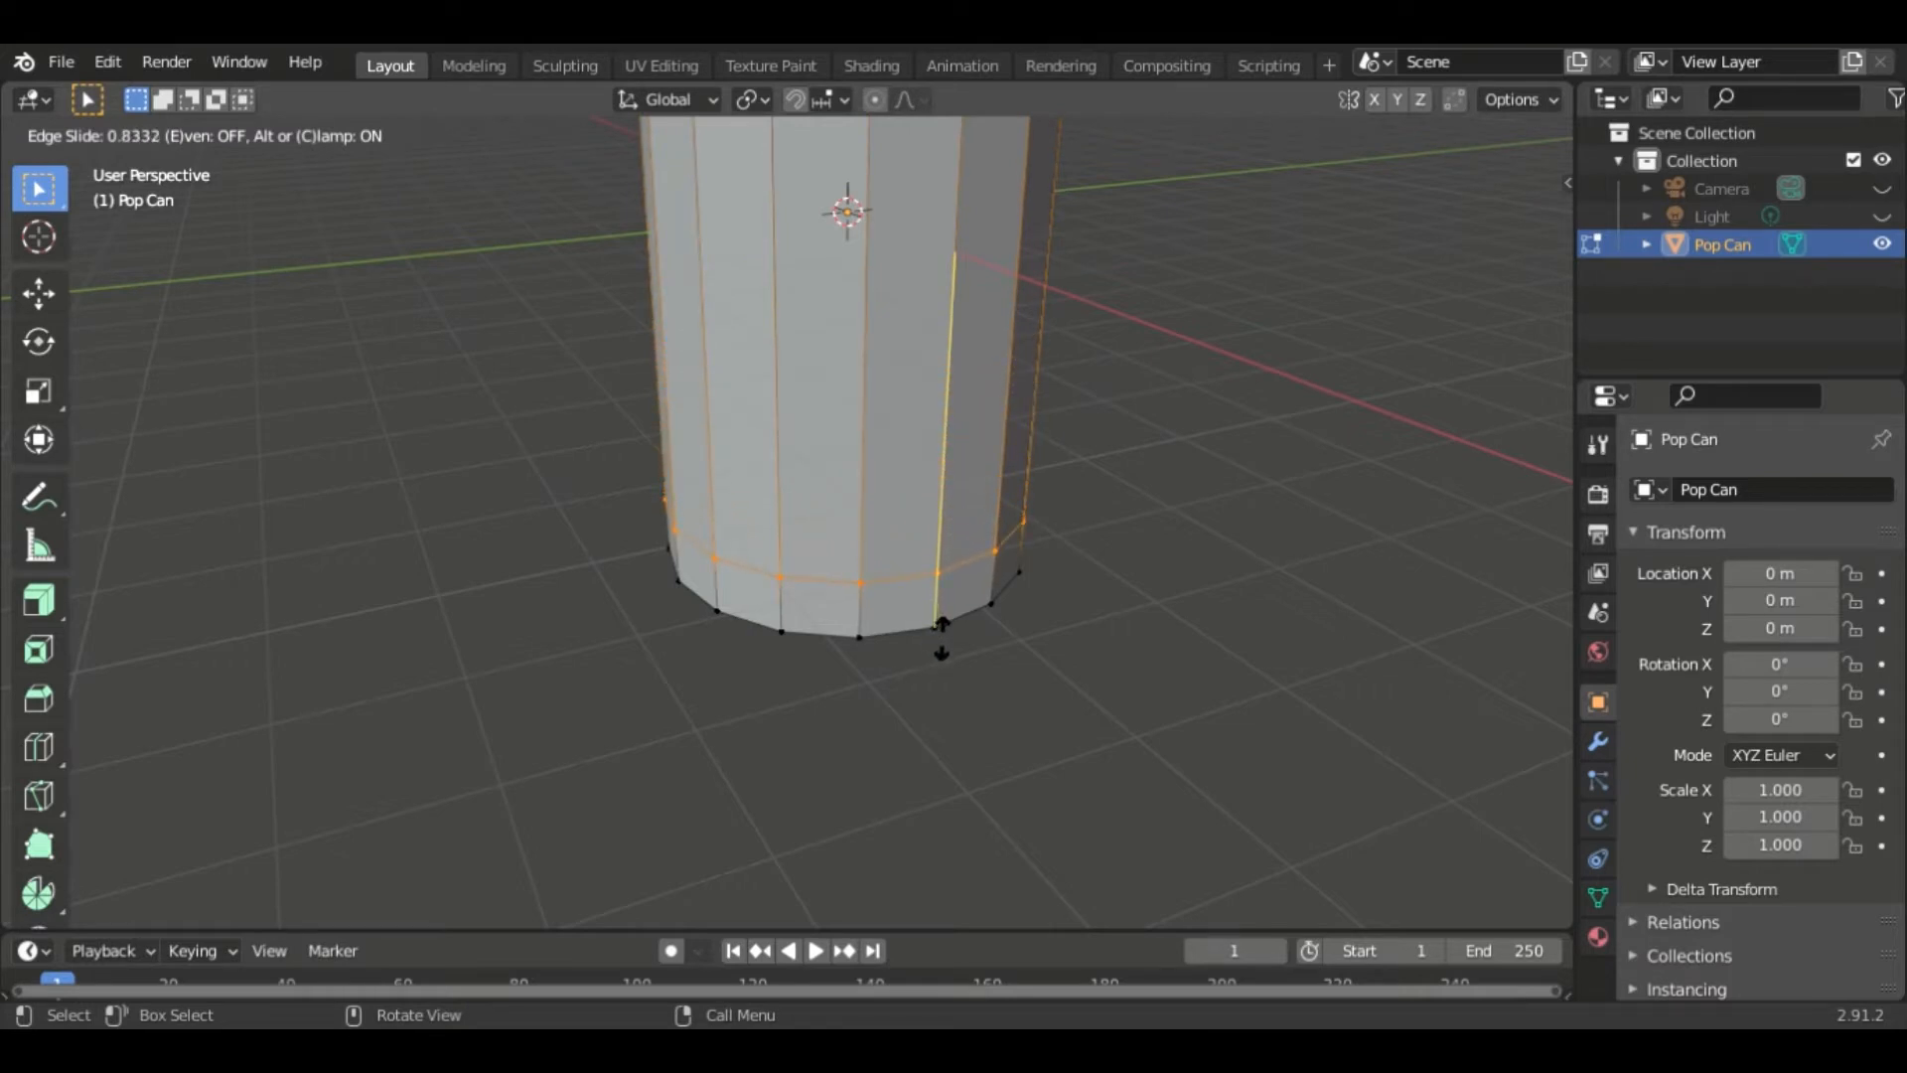
click(944, 637)
scroll(1115, 584, up, 3)
middle_drag(1192, 624, 1138, 589)
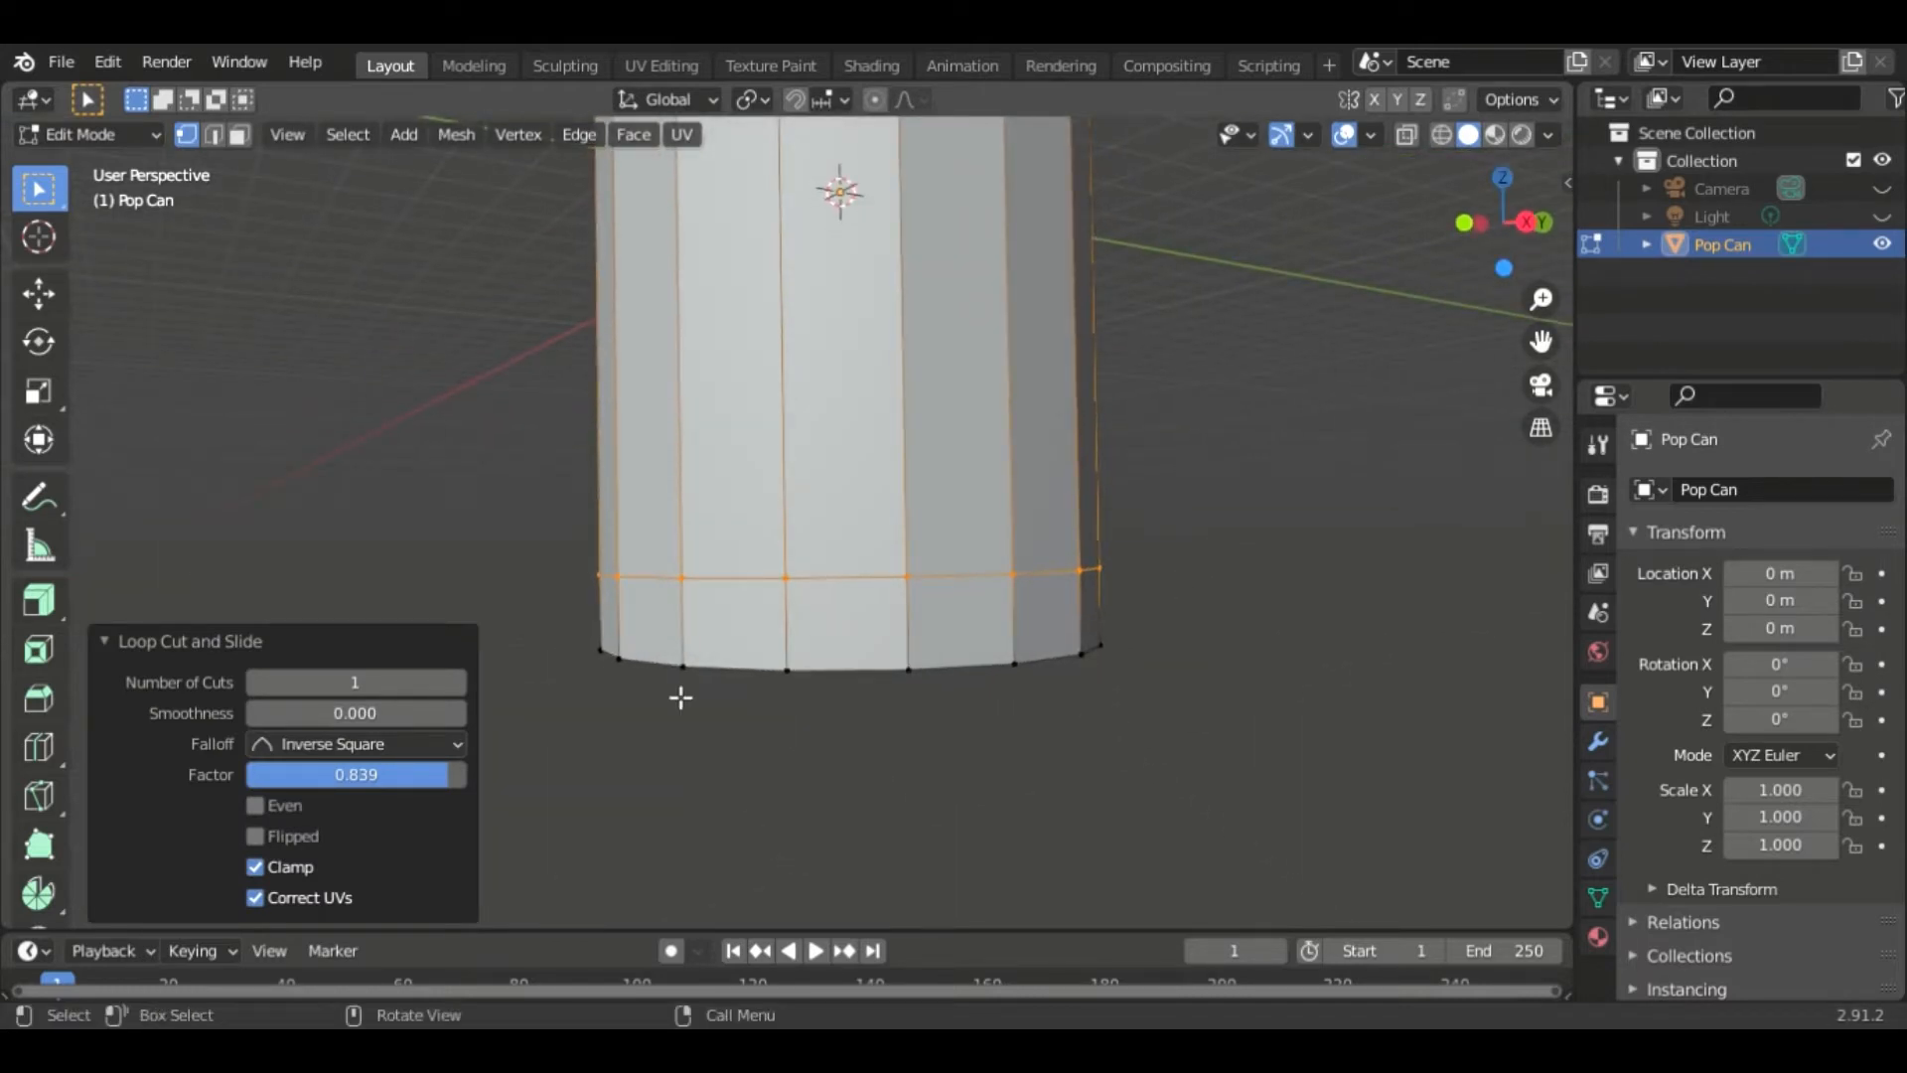
click(123, 640)
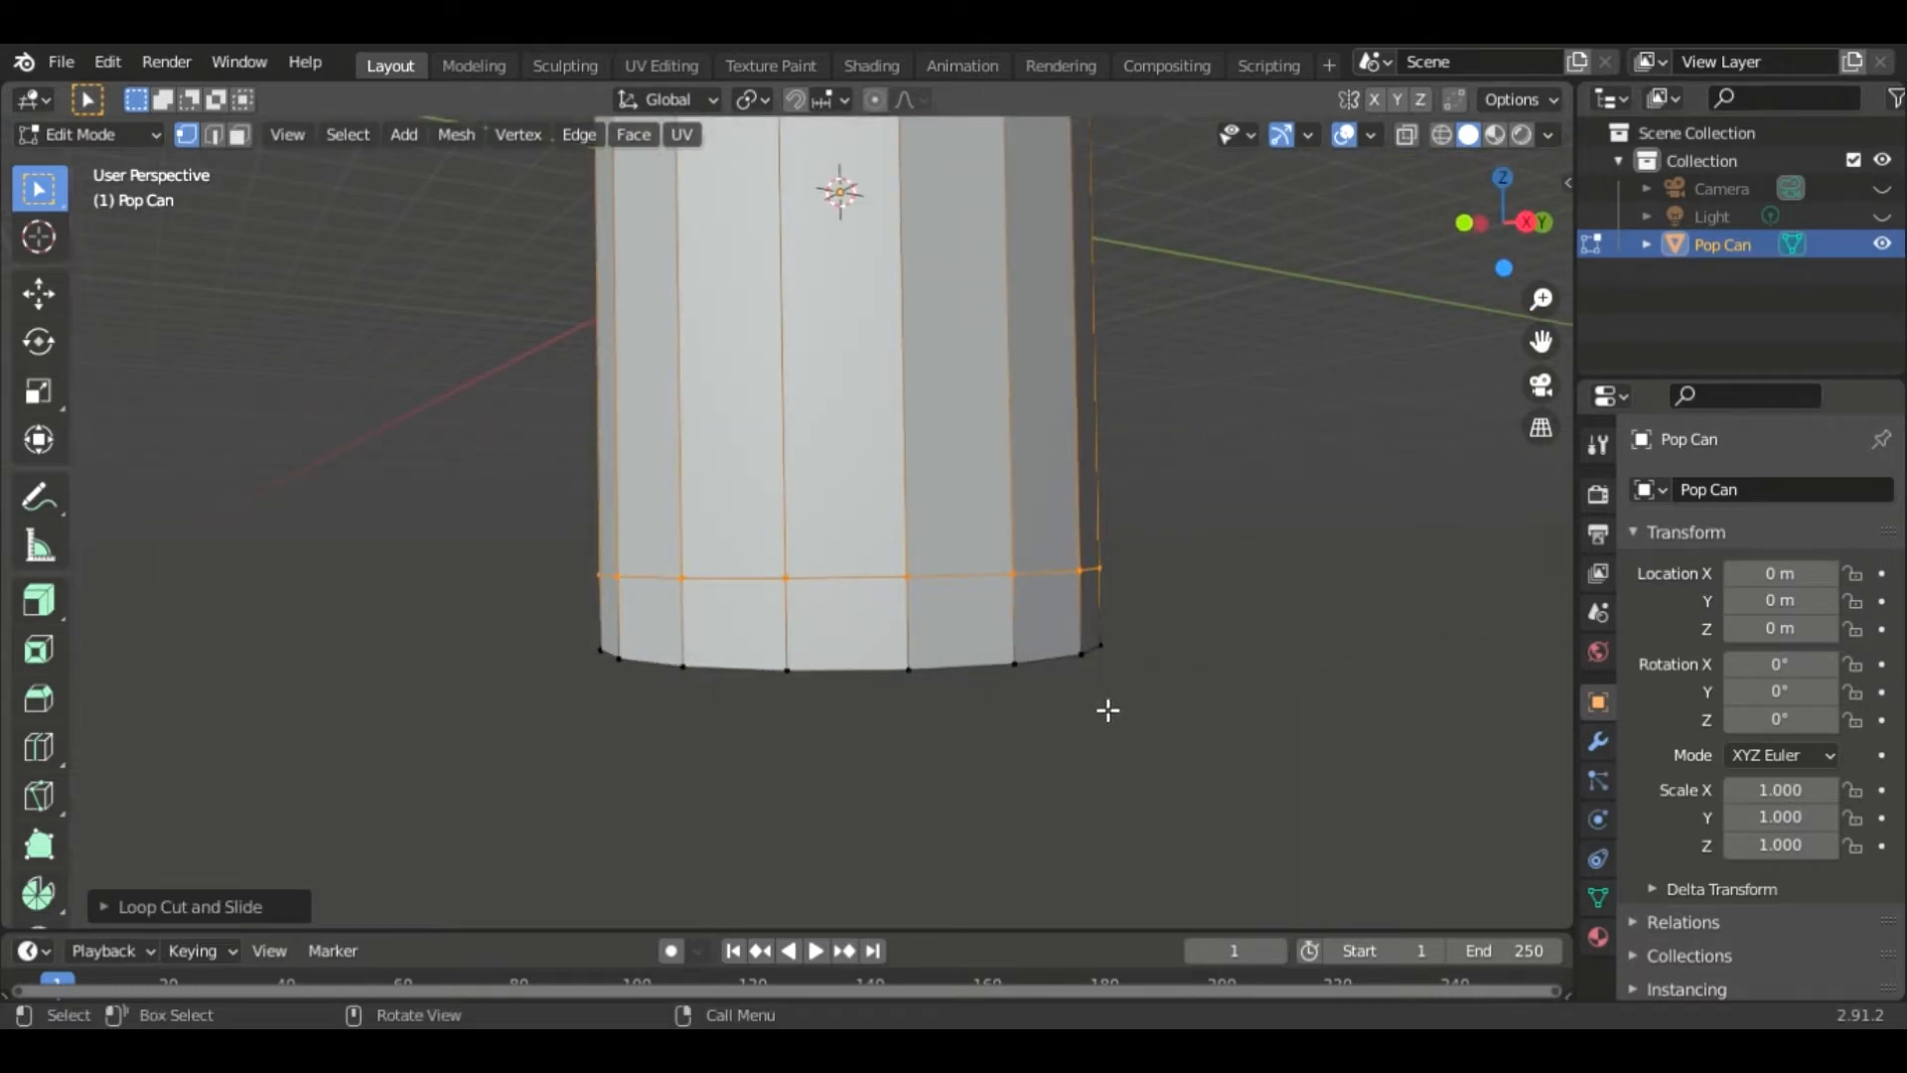
- Select the bottom edge loop and scale it inward to about 0.82 to taper the base
alt+click(1061, 668)
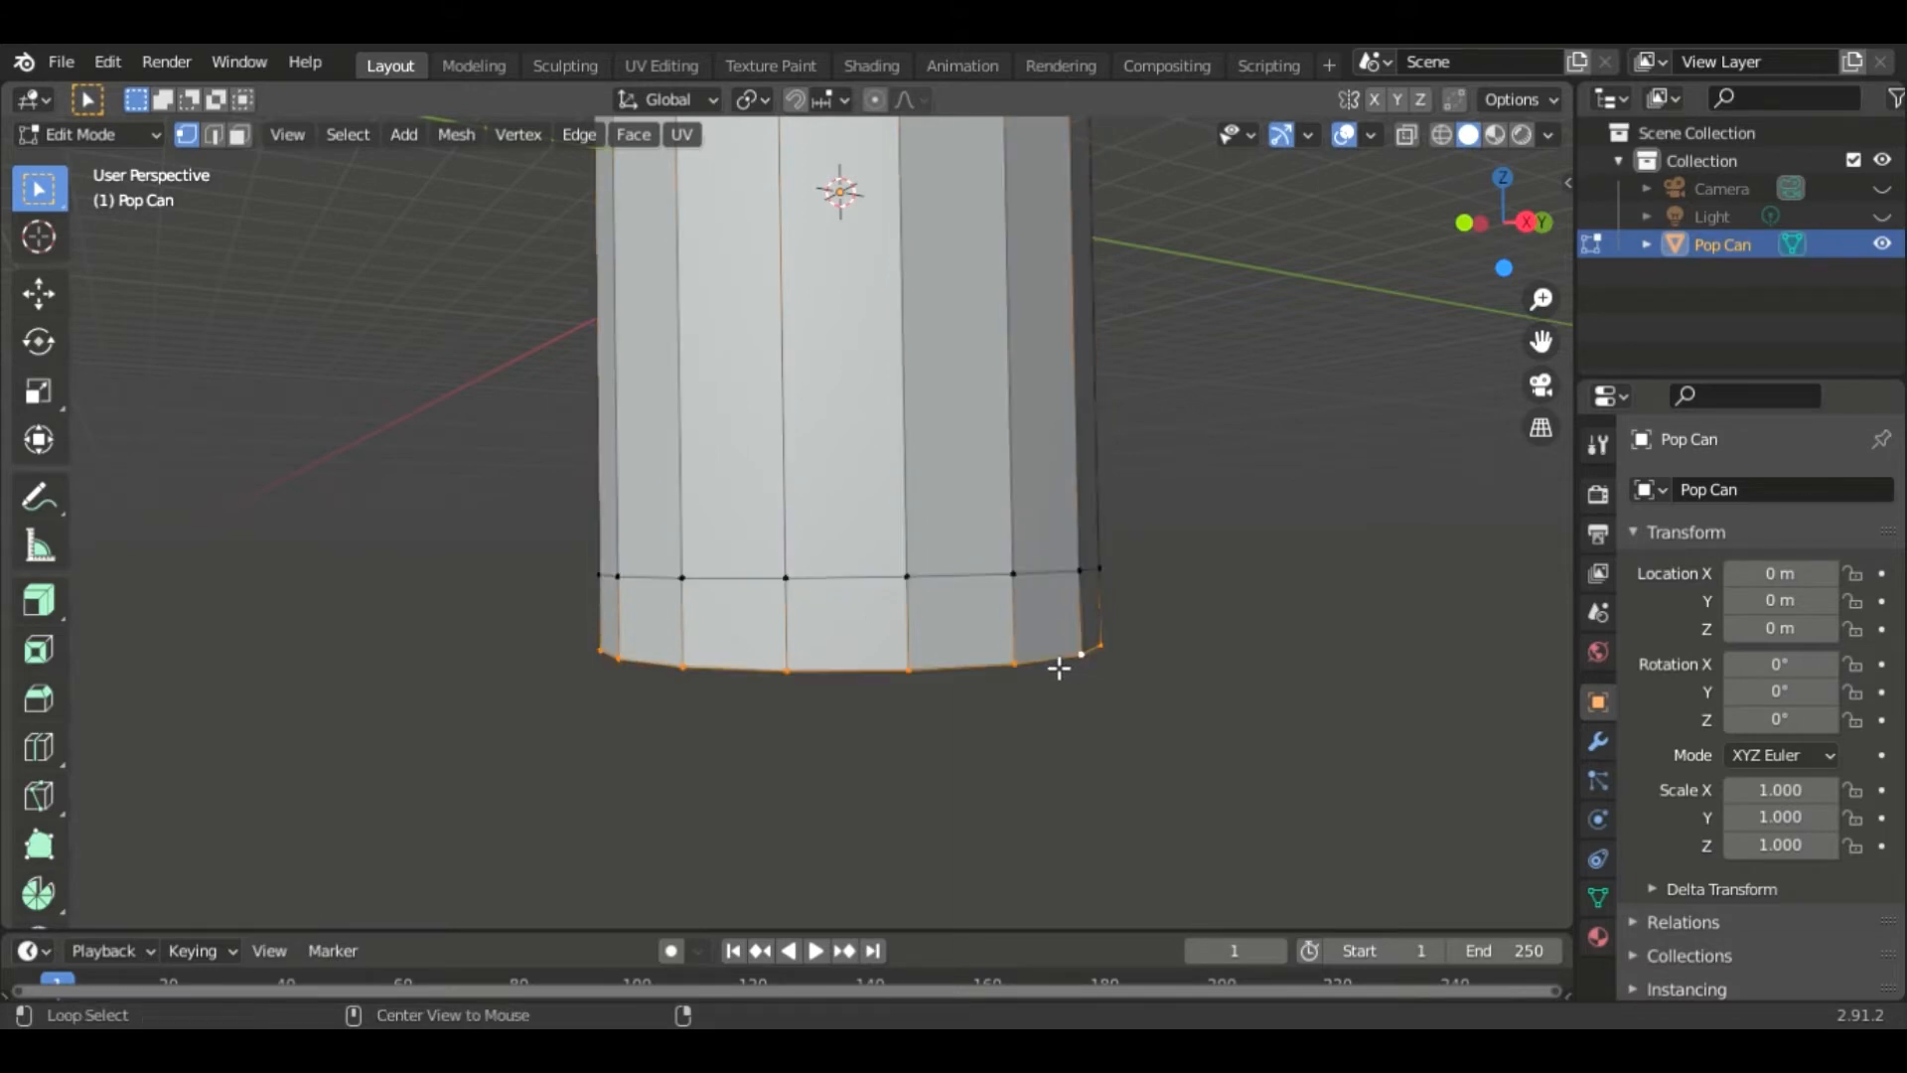
key(s)
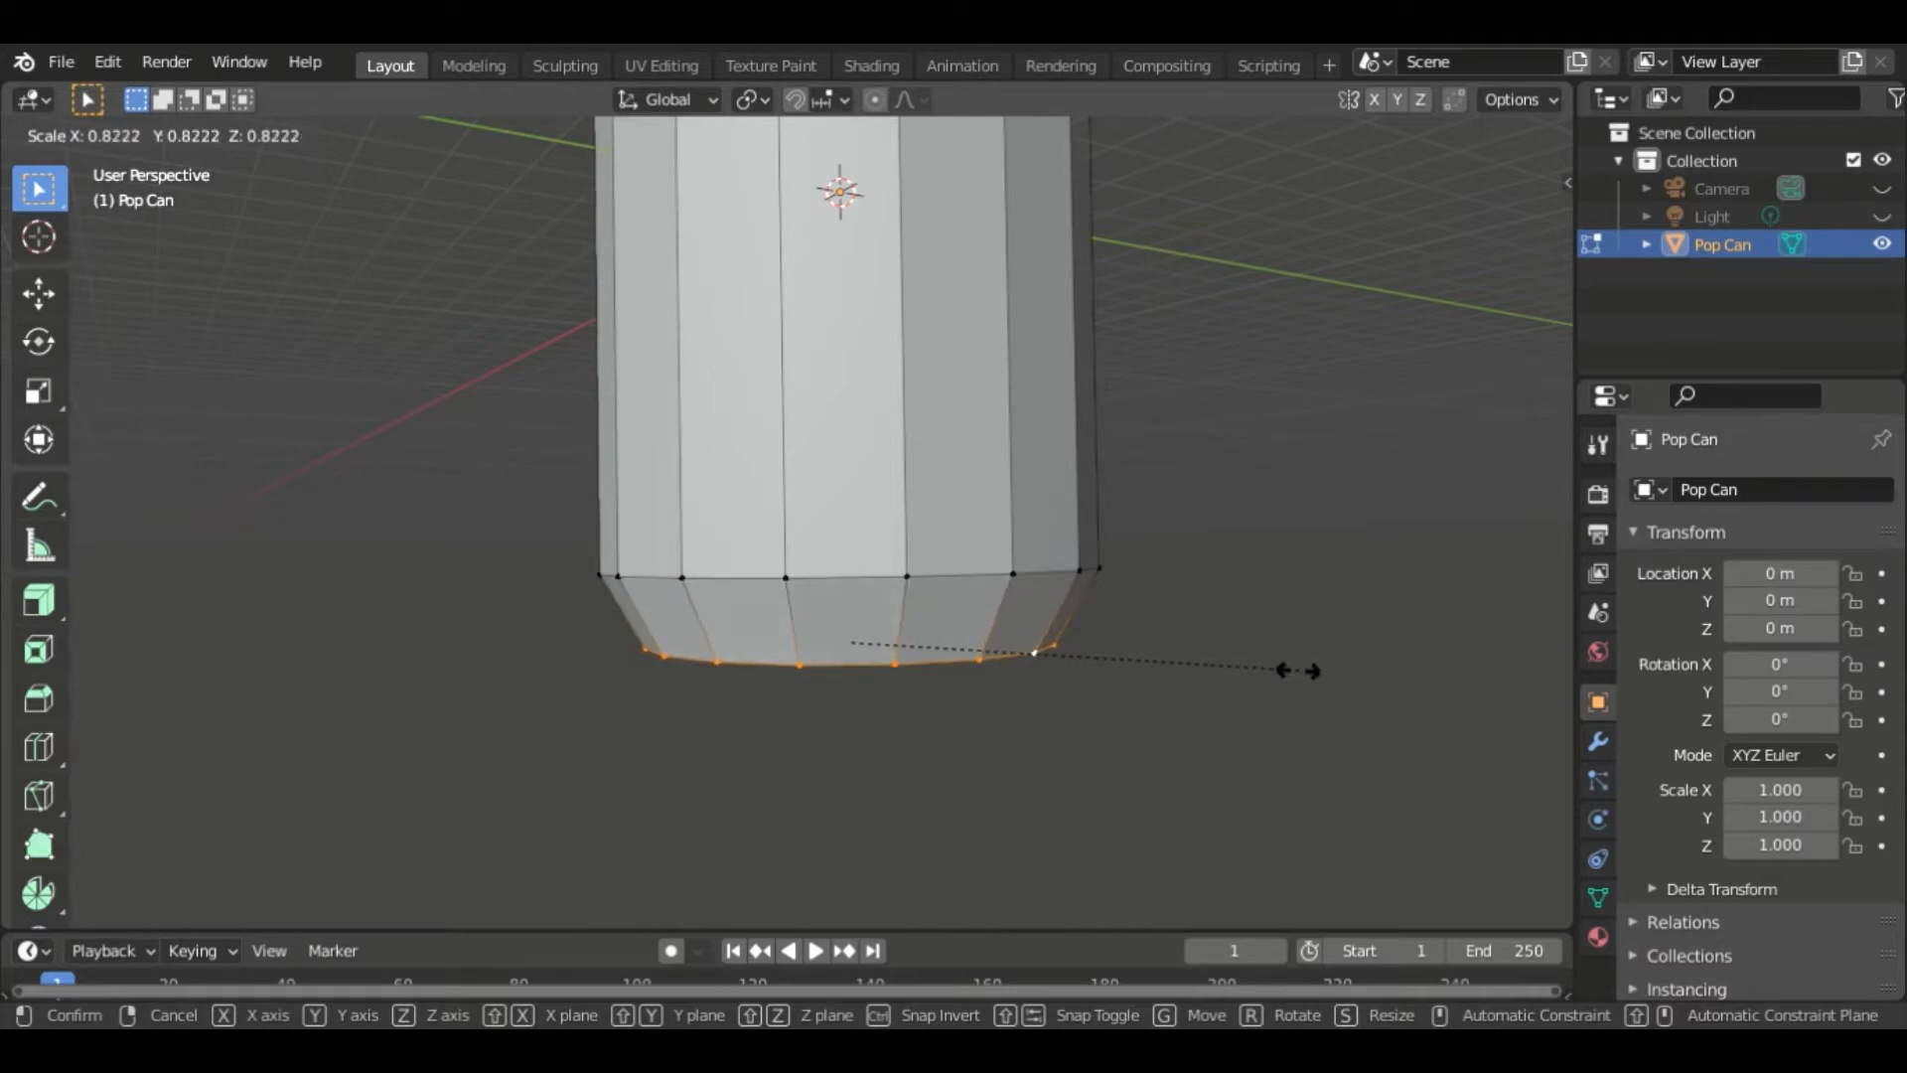
click(1302, 671)
middle_drag(1212, 711, 1257, 625)
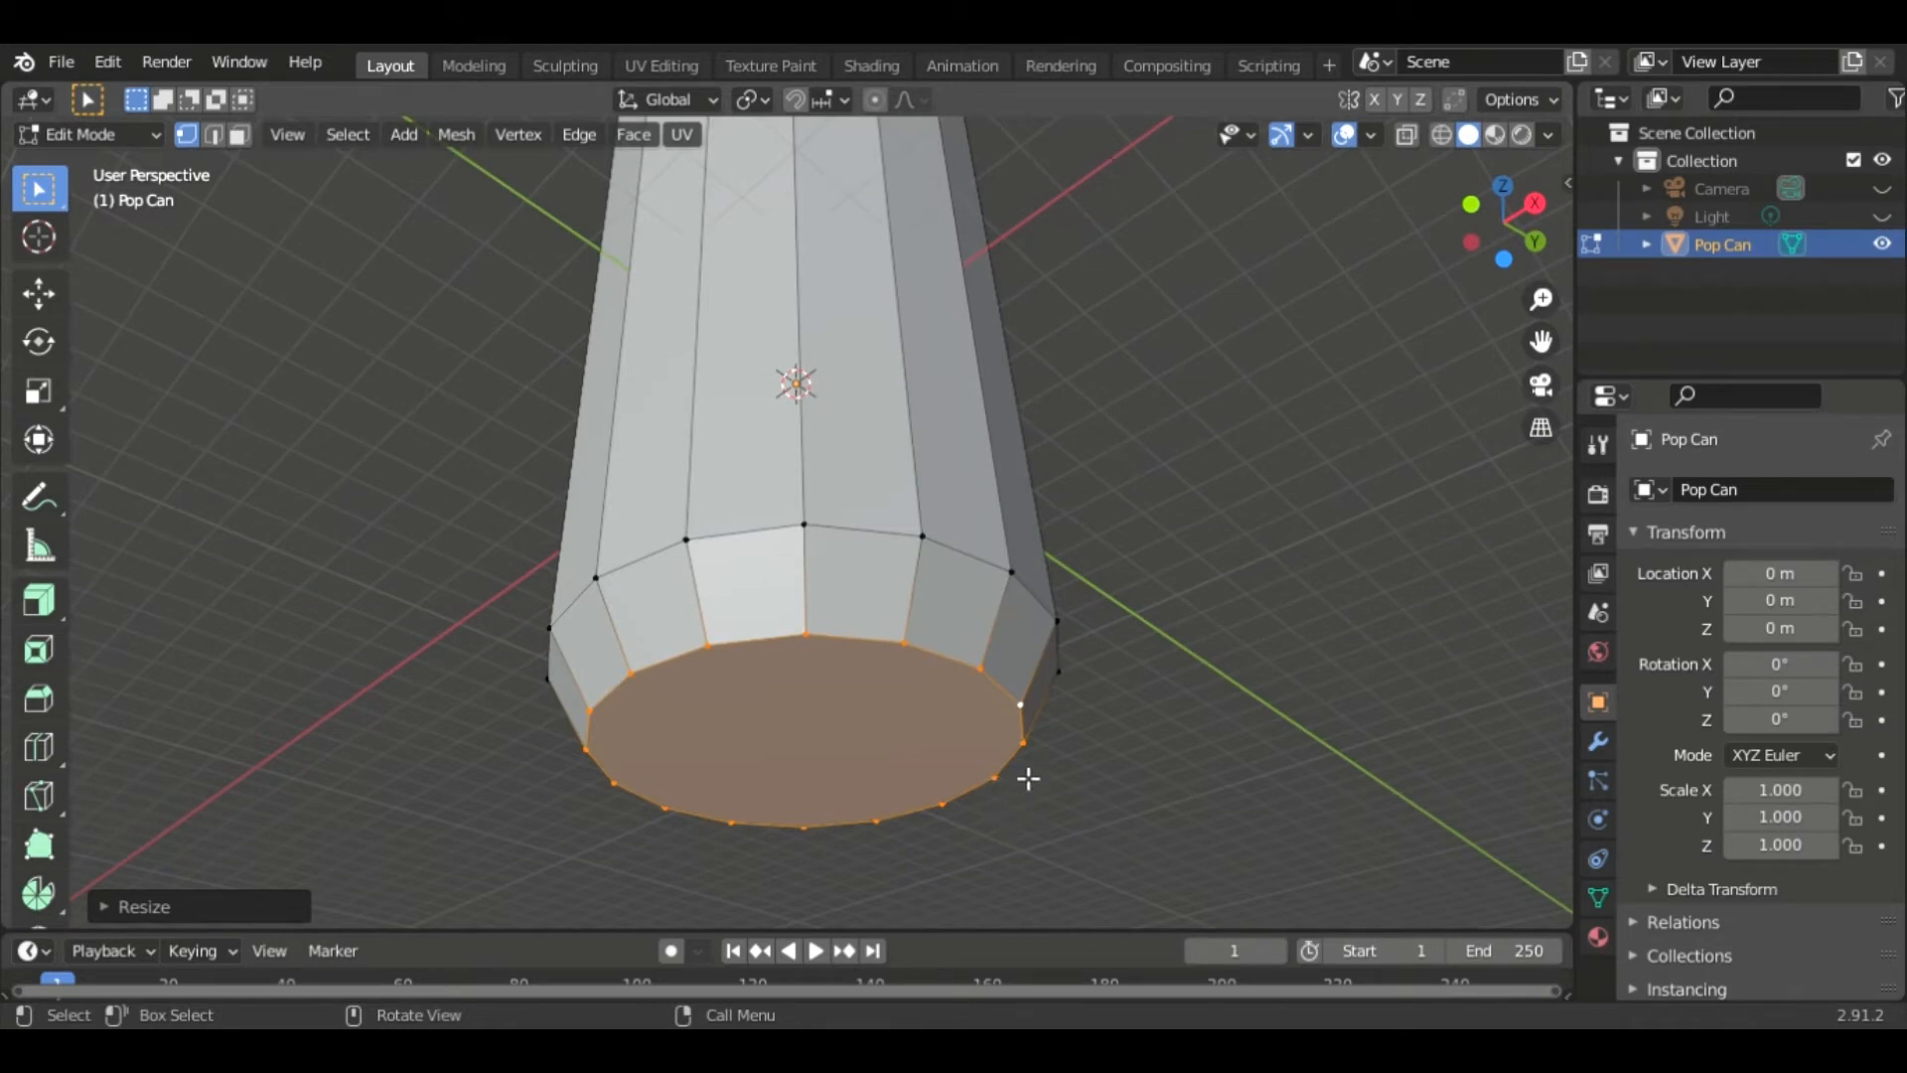
- Switch to face selection and inset the bottom face twice to form a rim
middle_drag(1247, 638, 1069, 741)
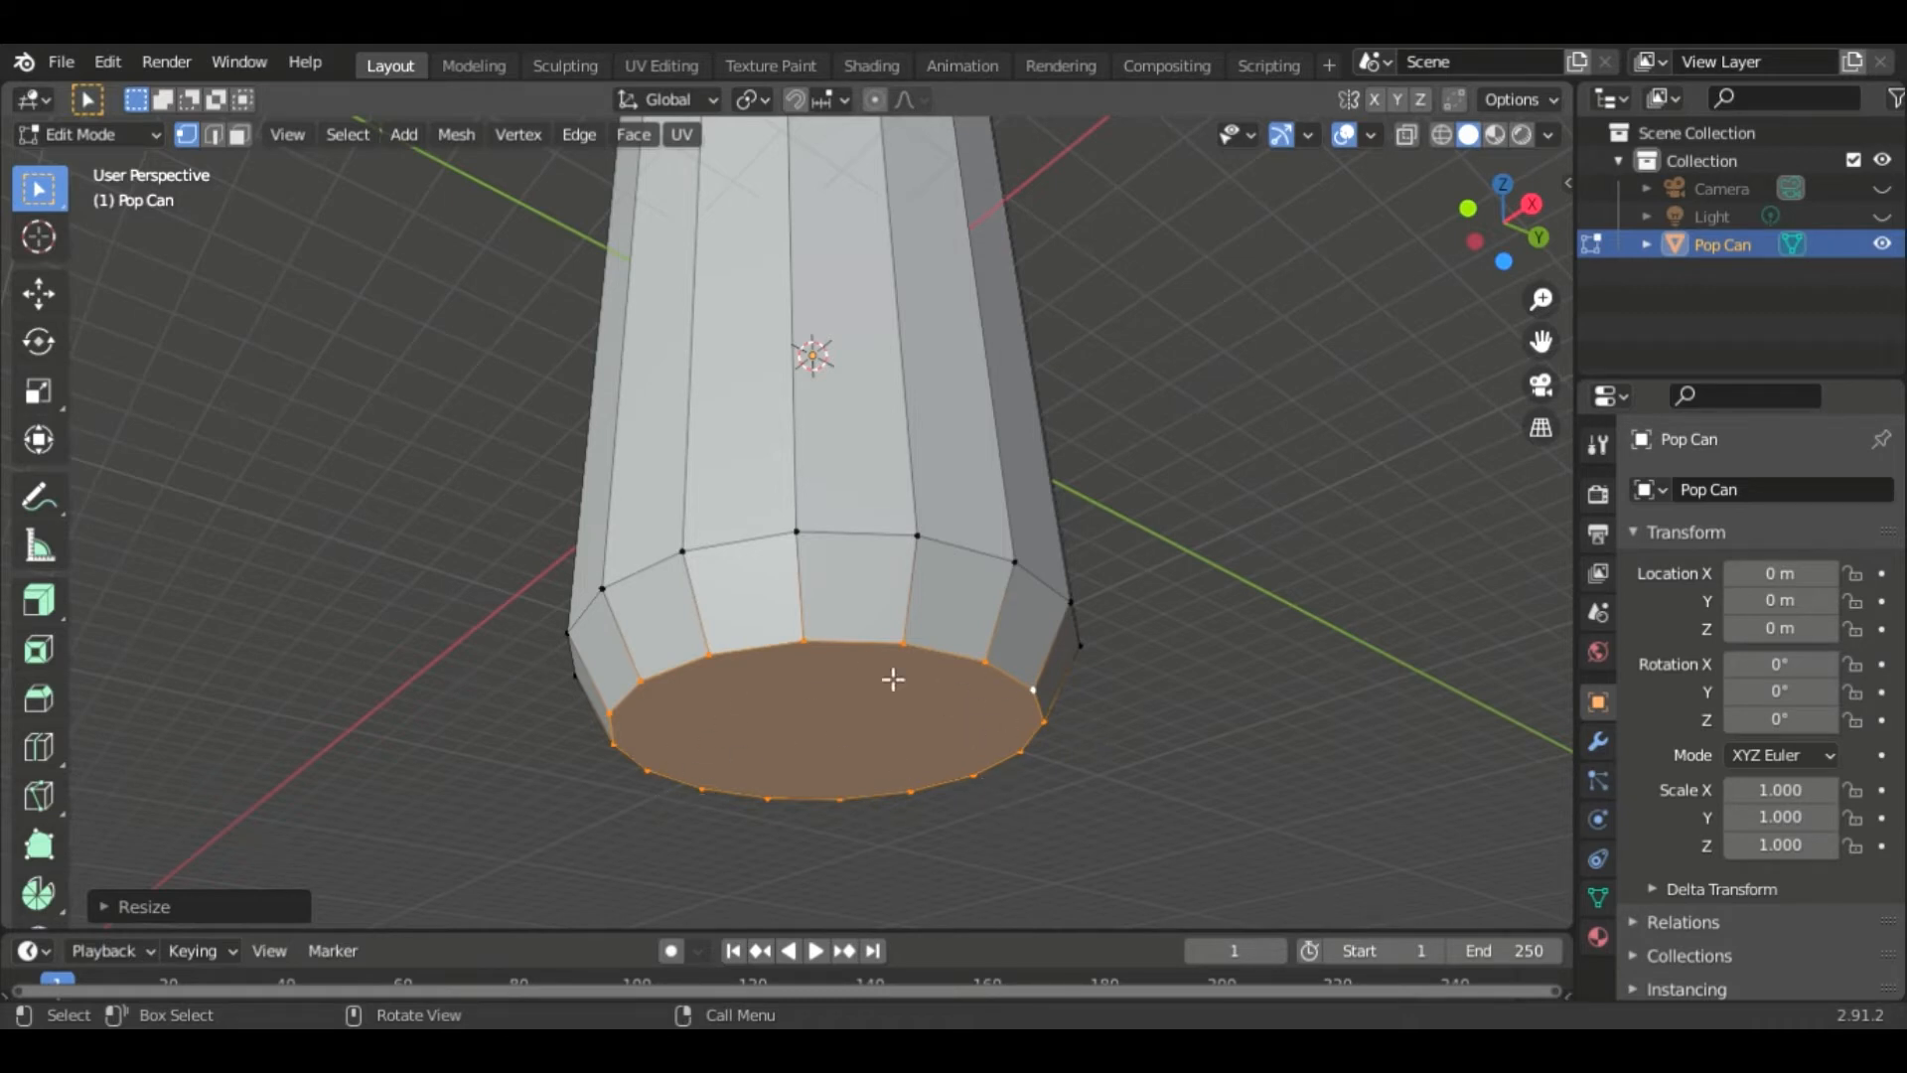
scroll(1204, 737, up, 2)
shift+middle_drag(1226, 771, 1255, 706)
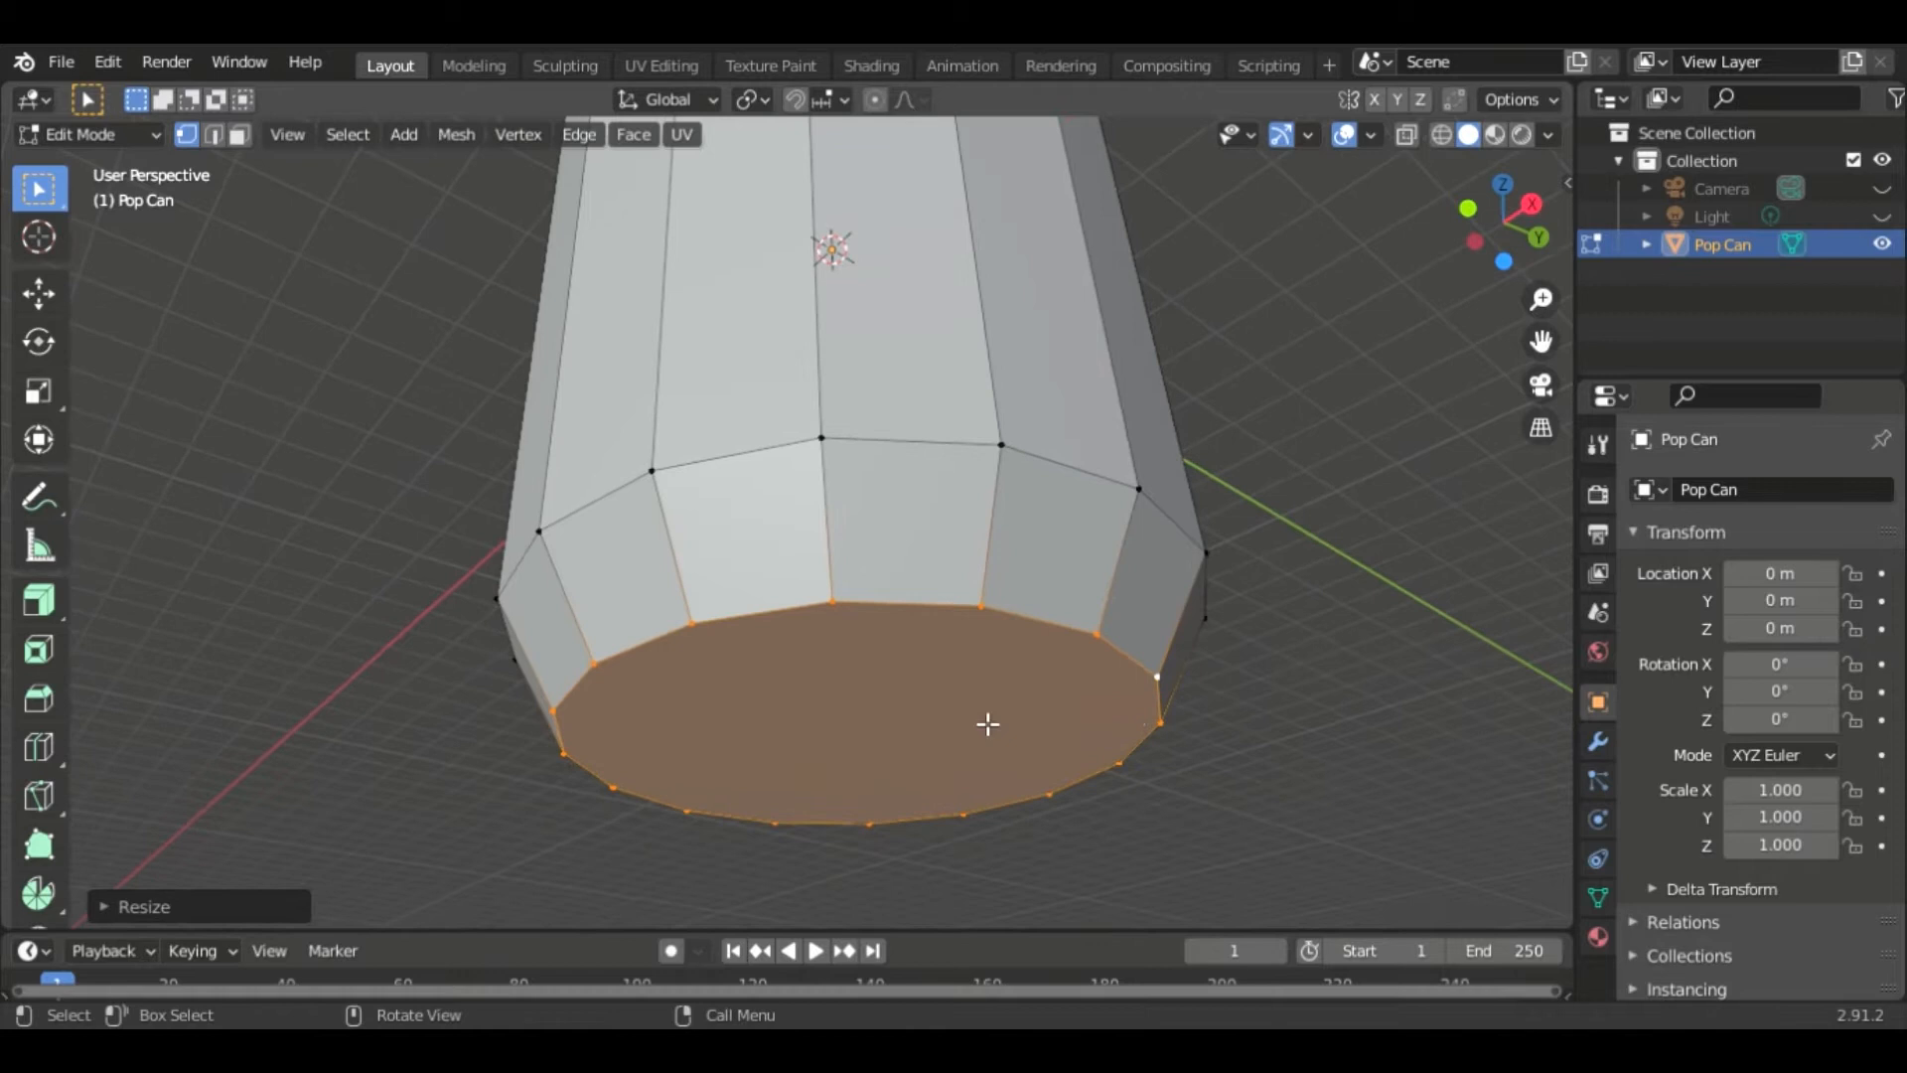
click(240, 135)
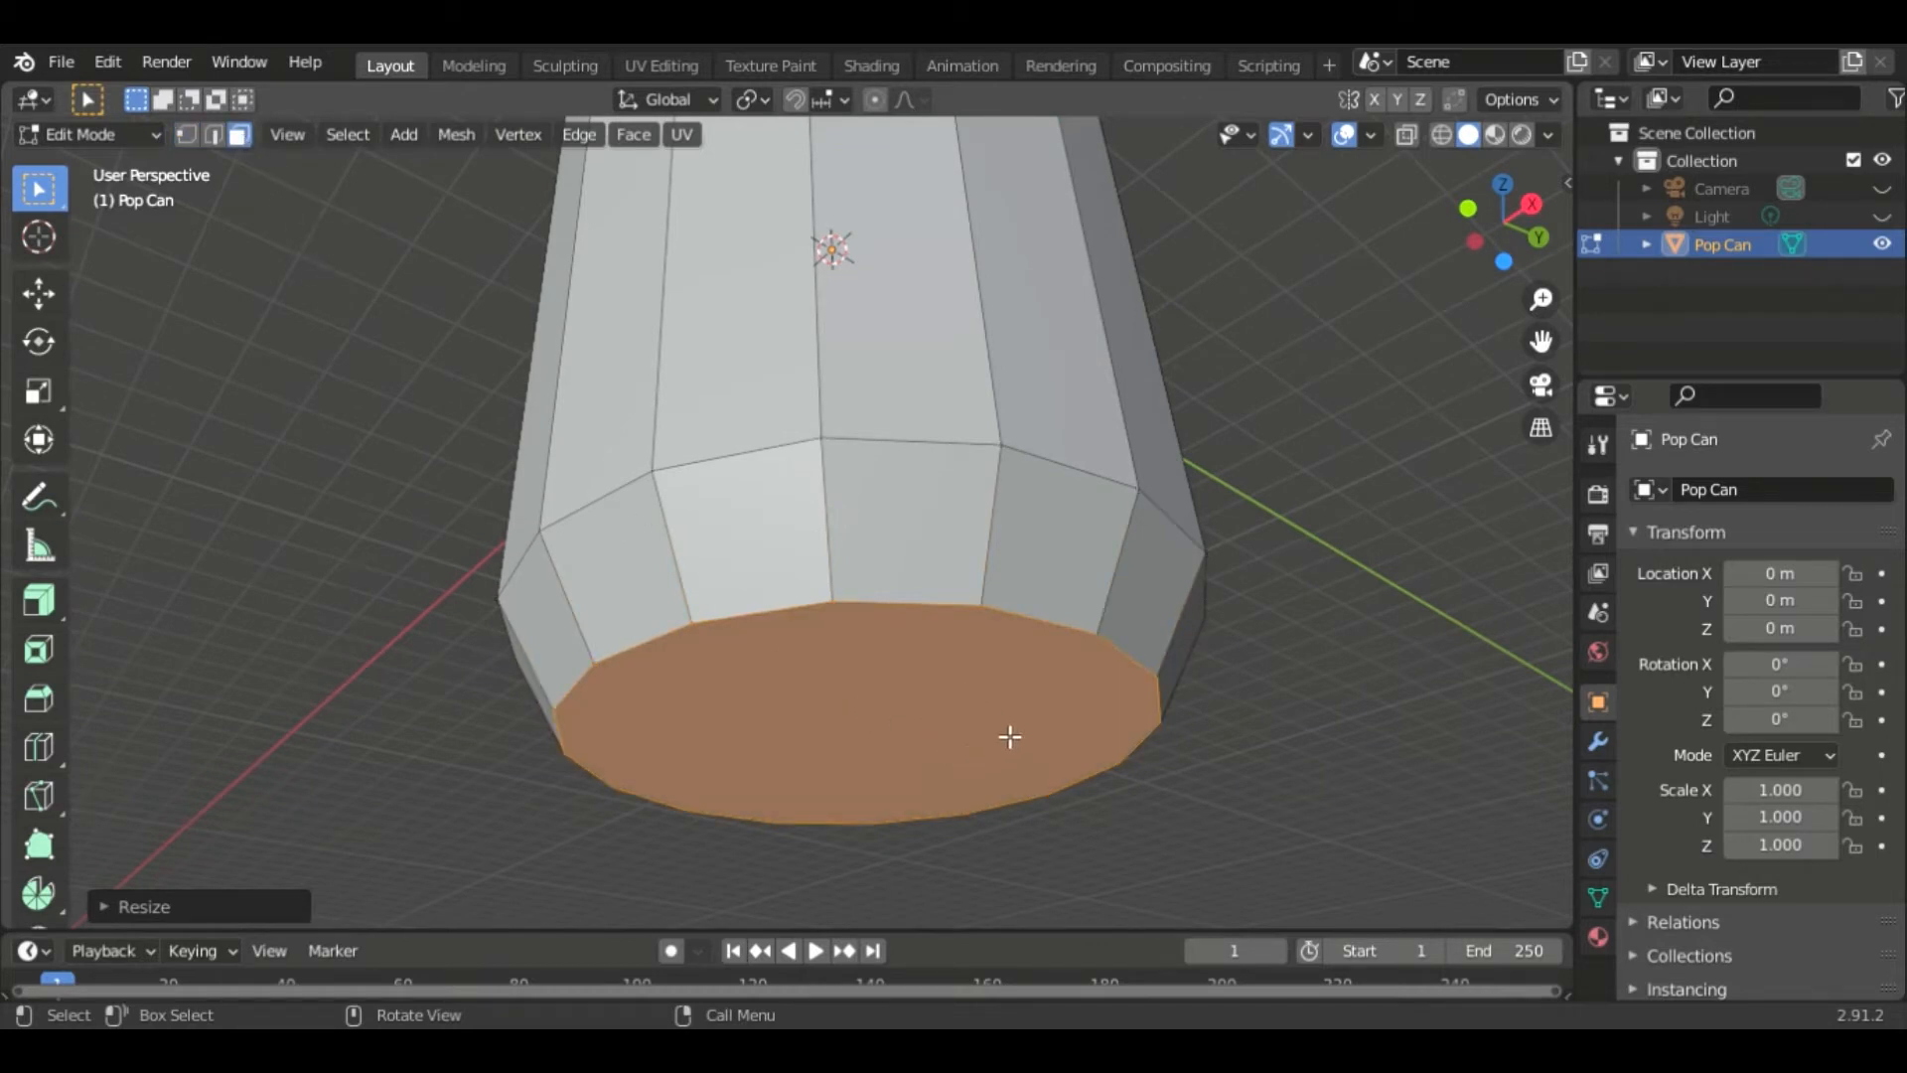
key(i)
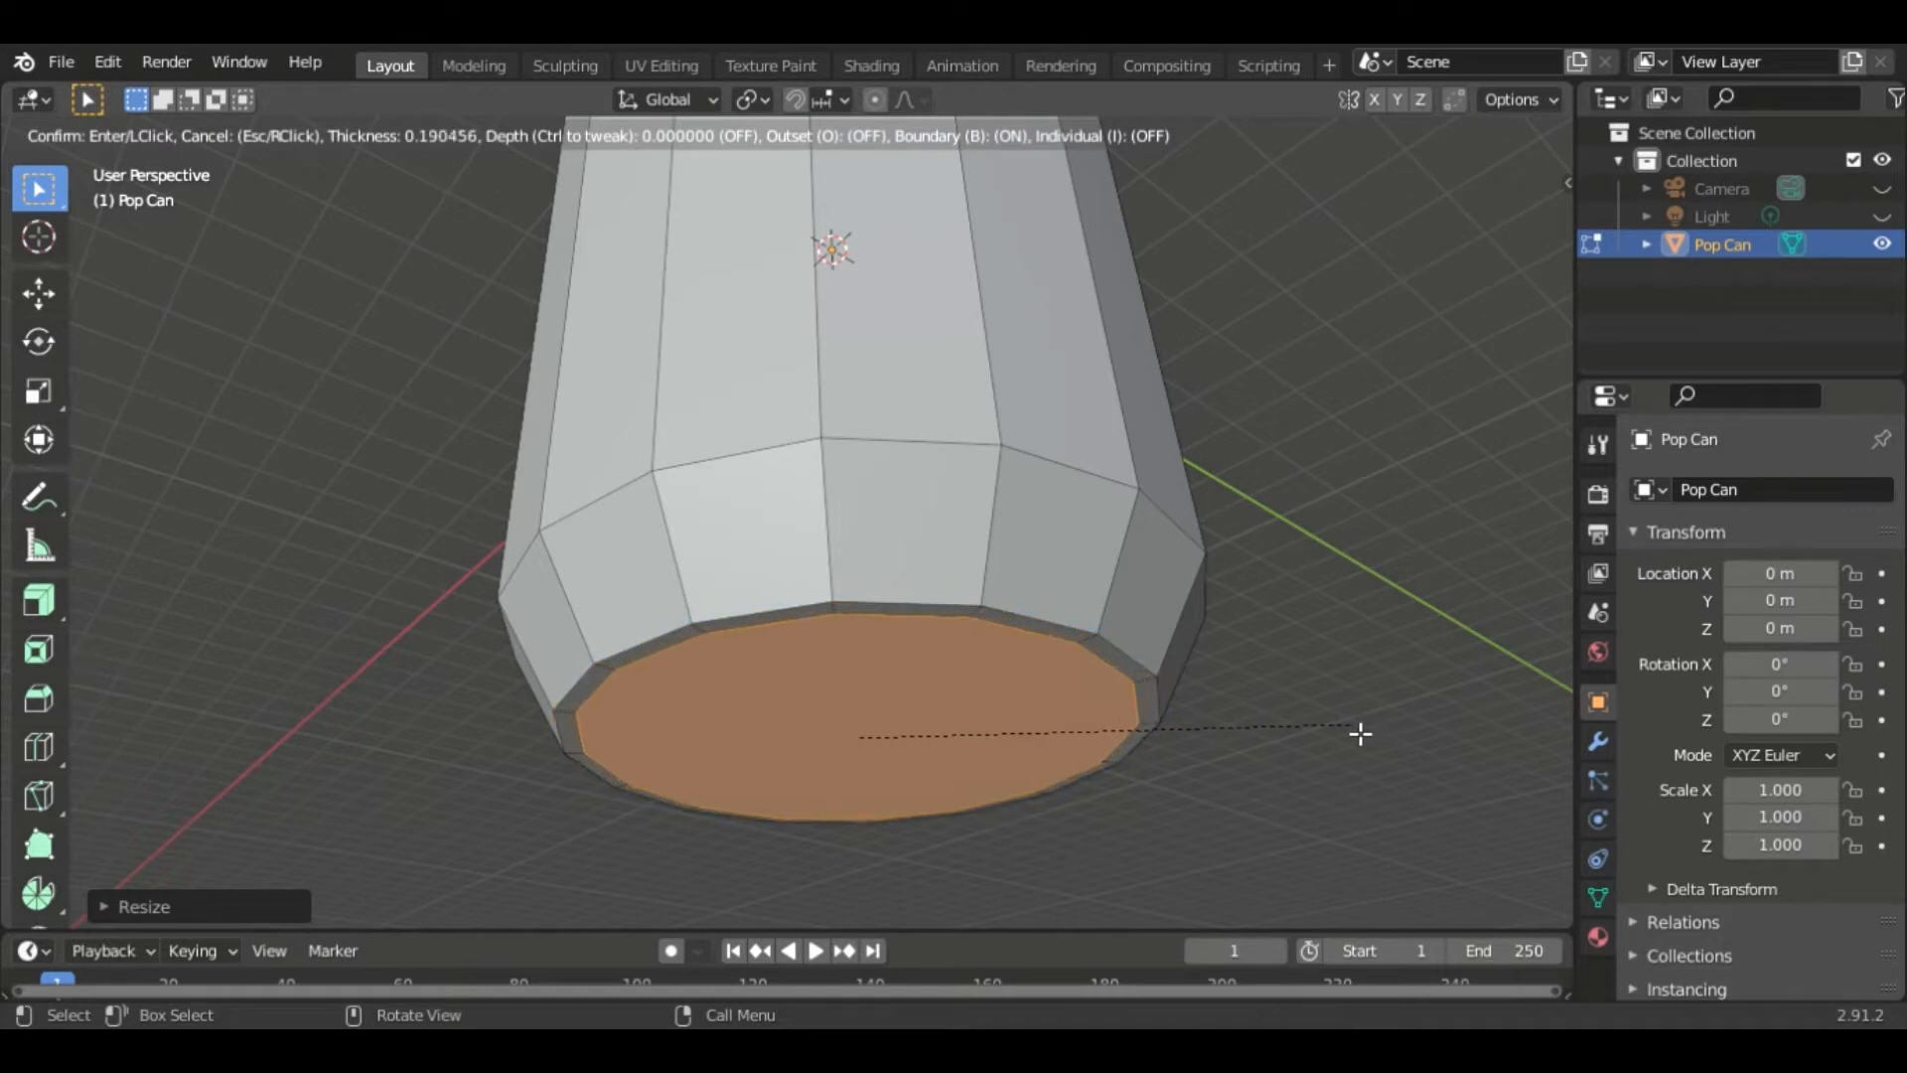
click(1360, 733)
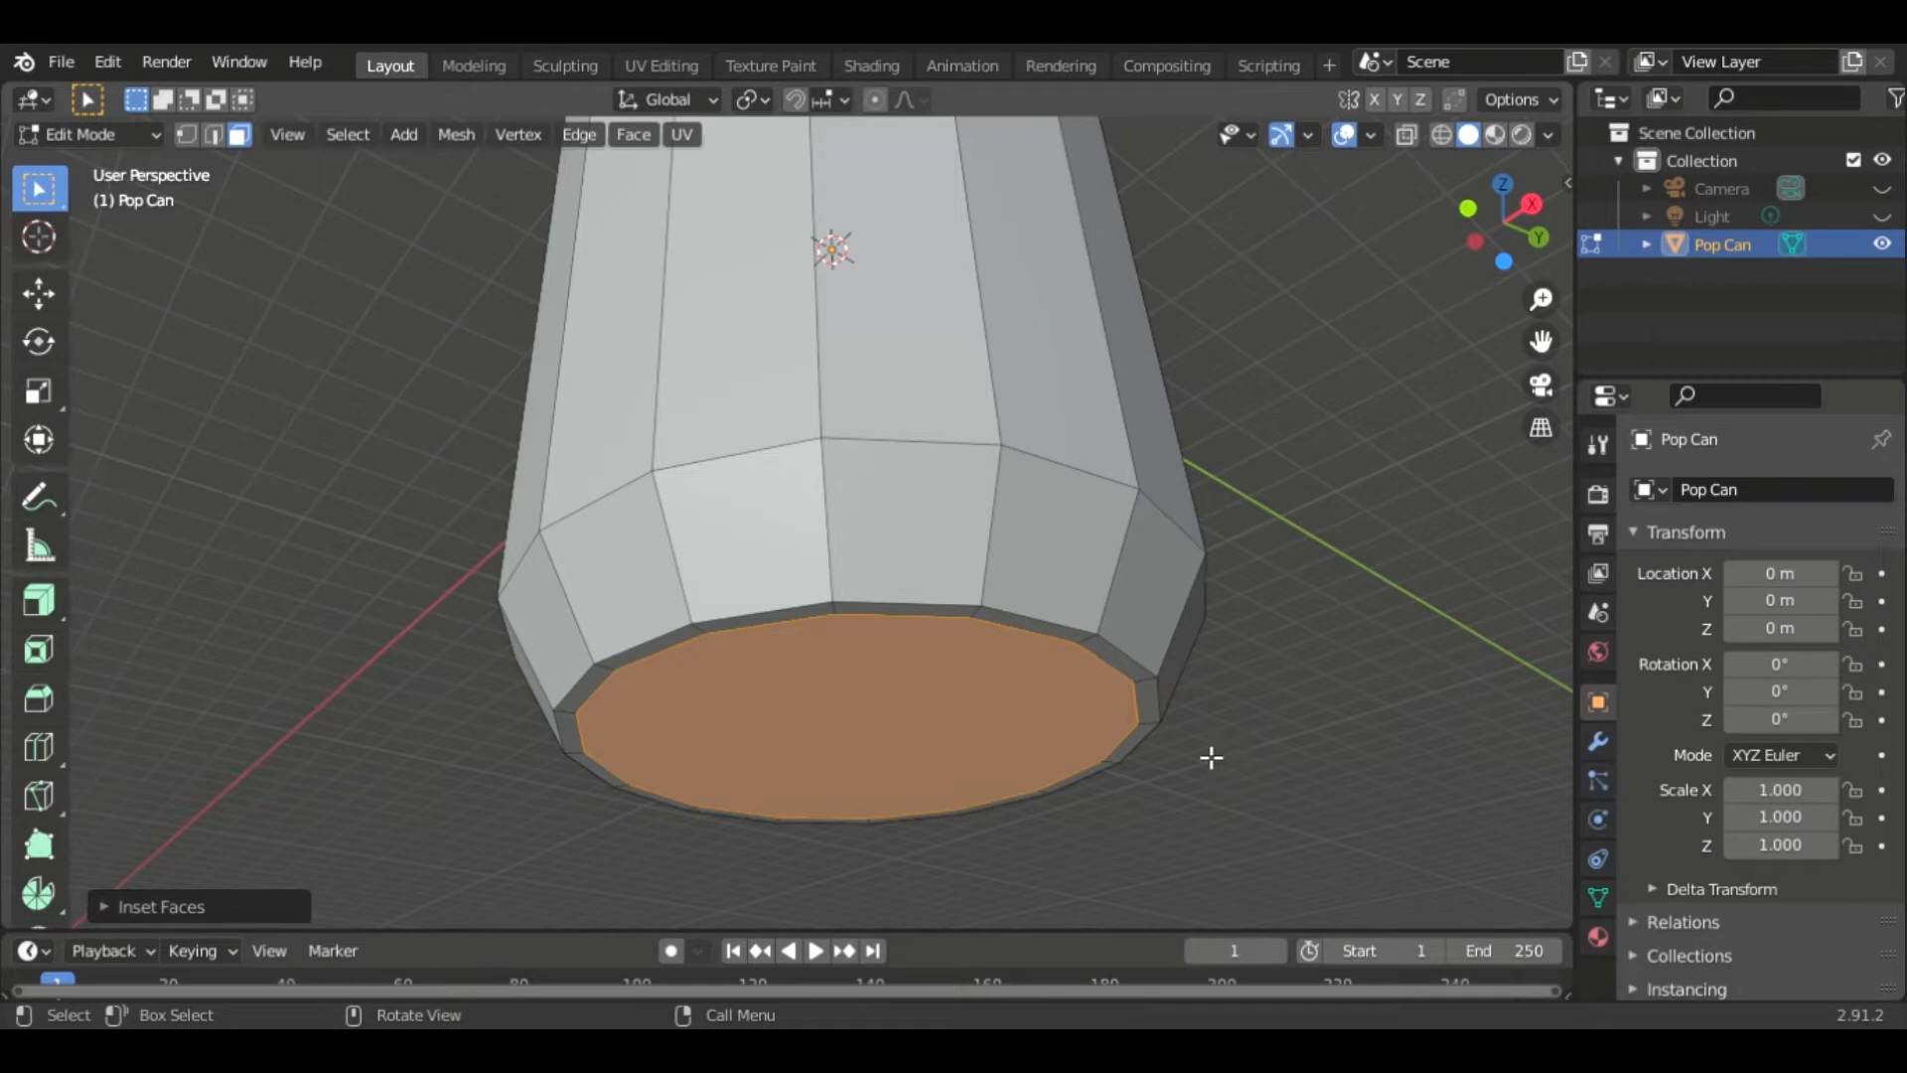
key(i)
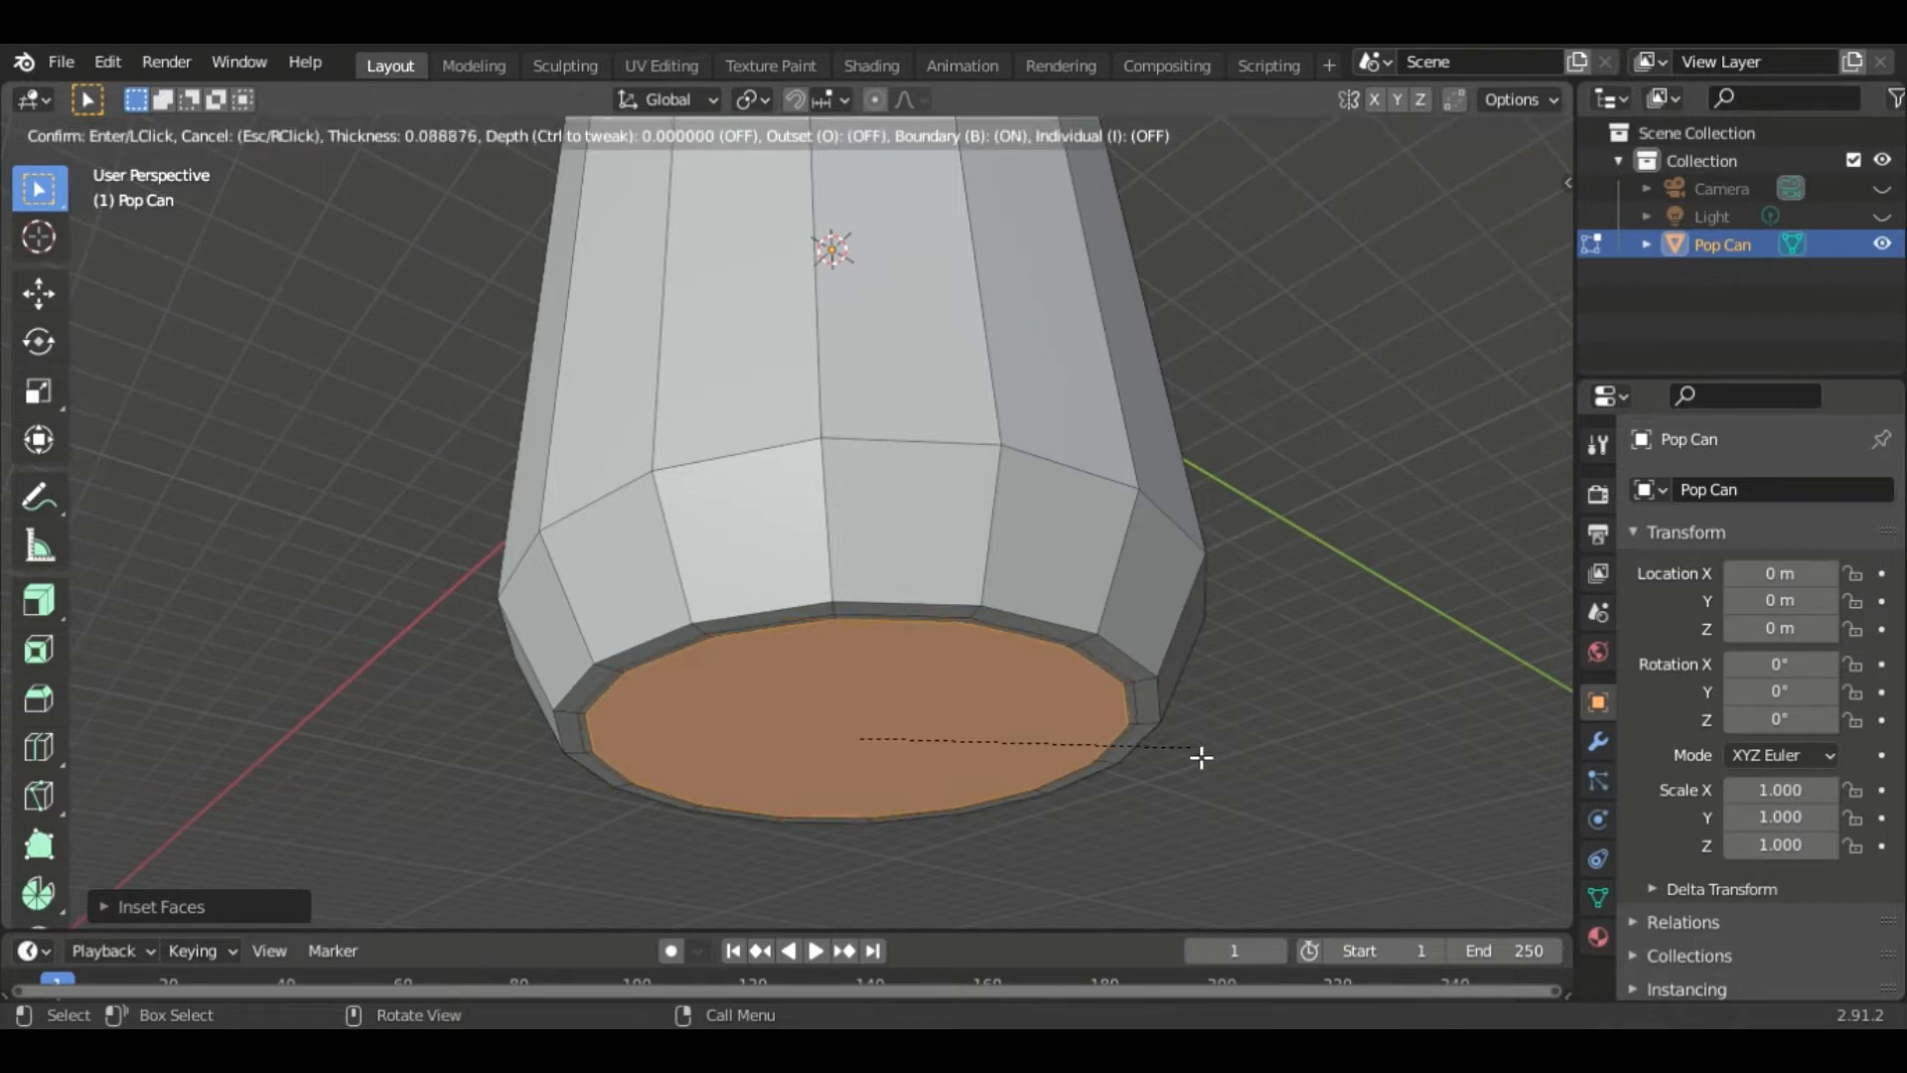
click(1201, 757)
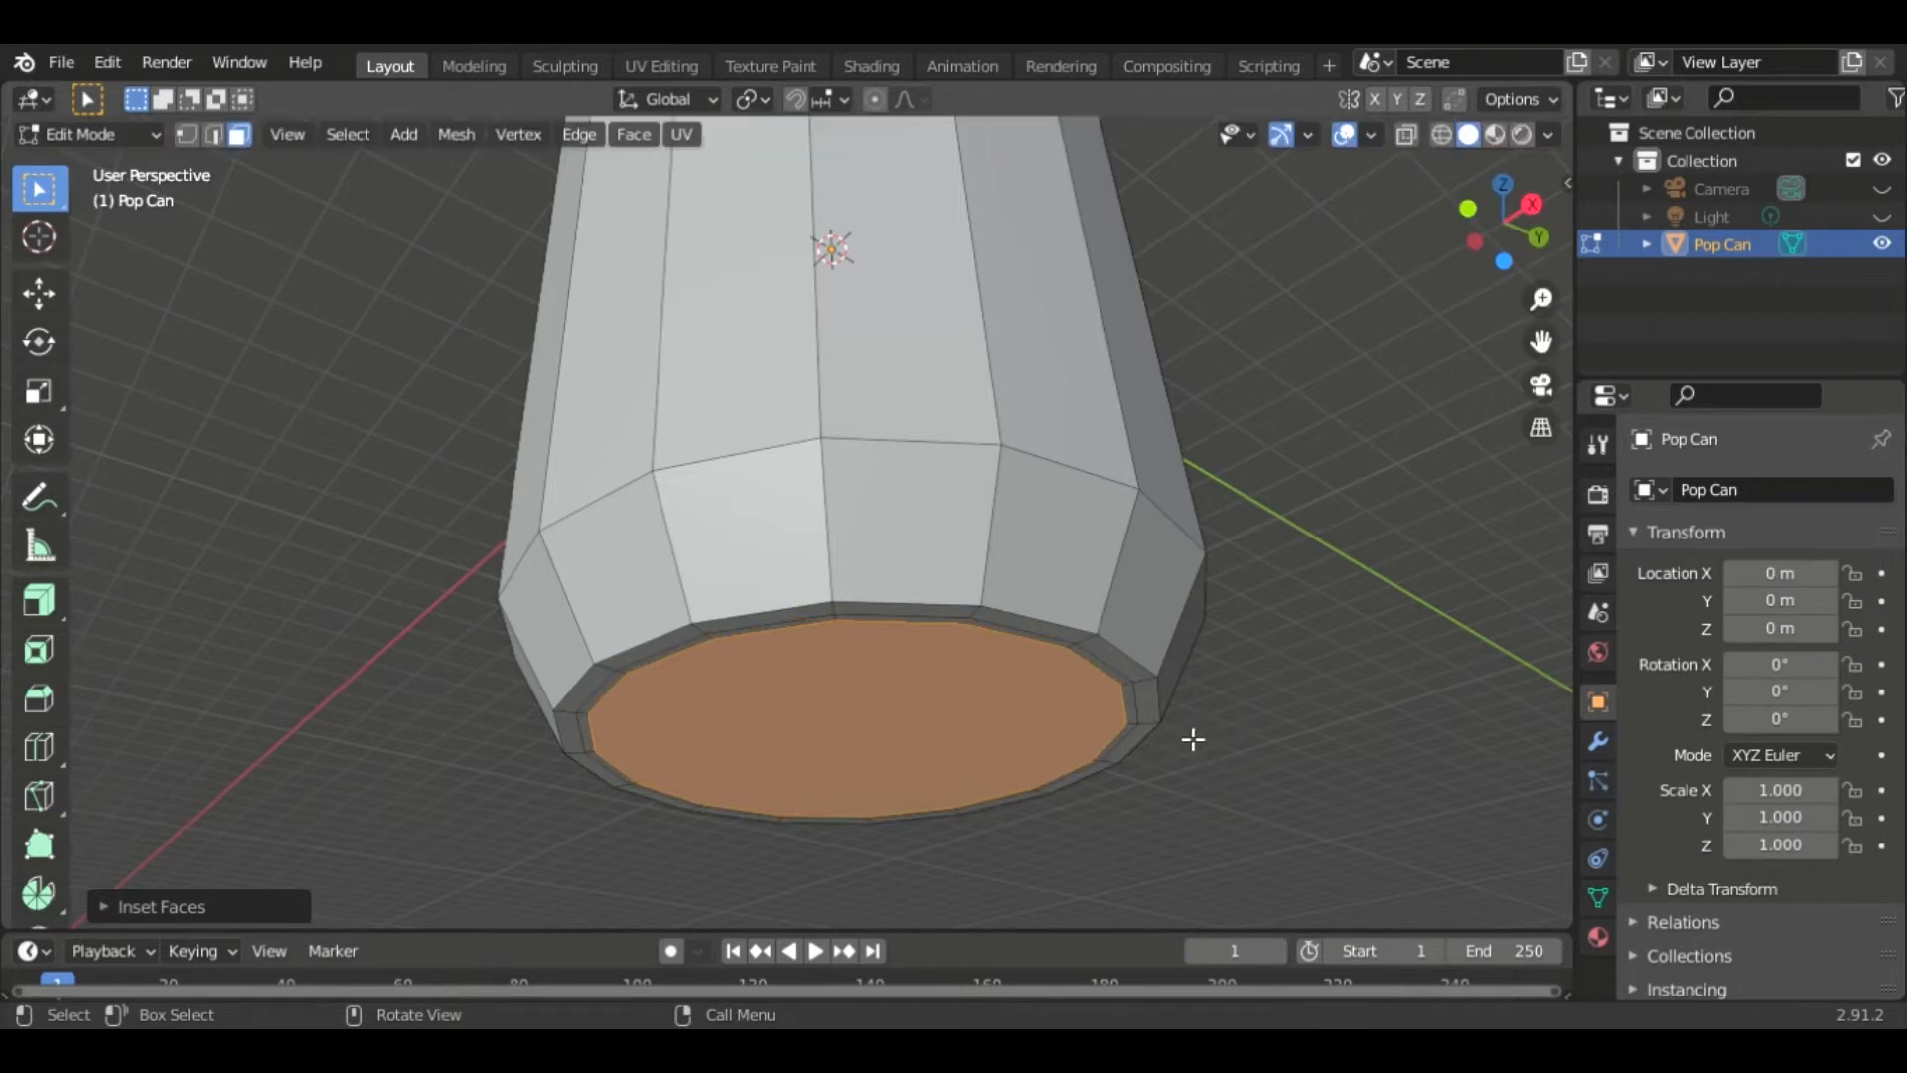
- Move the inset bottom face up along Z by about 0.54 m to recess it
key(g)
key(z)
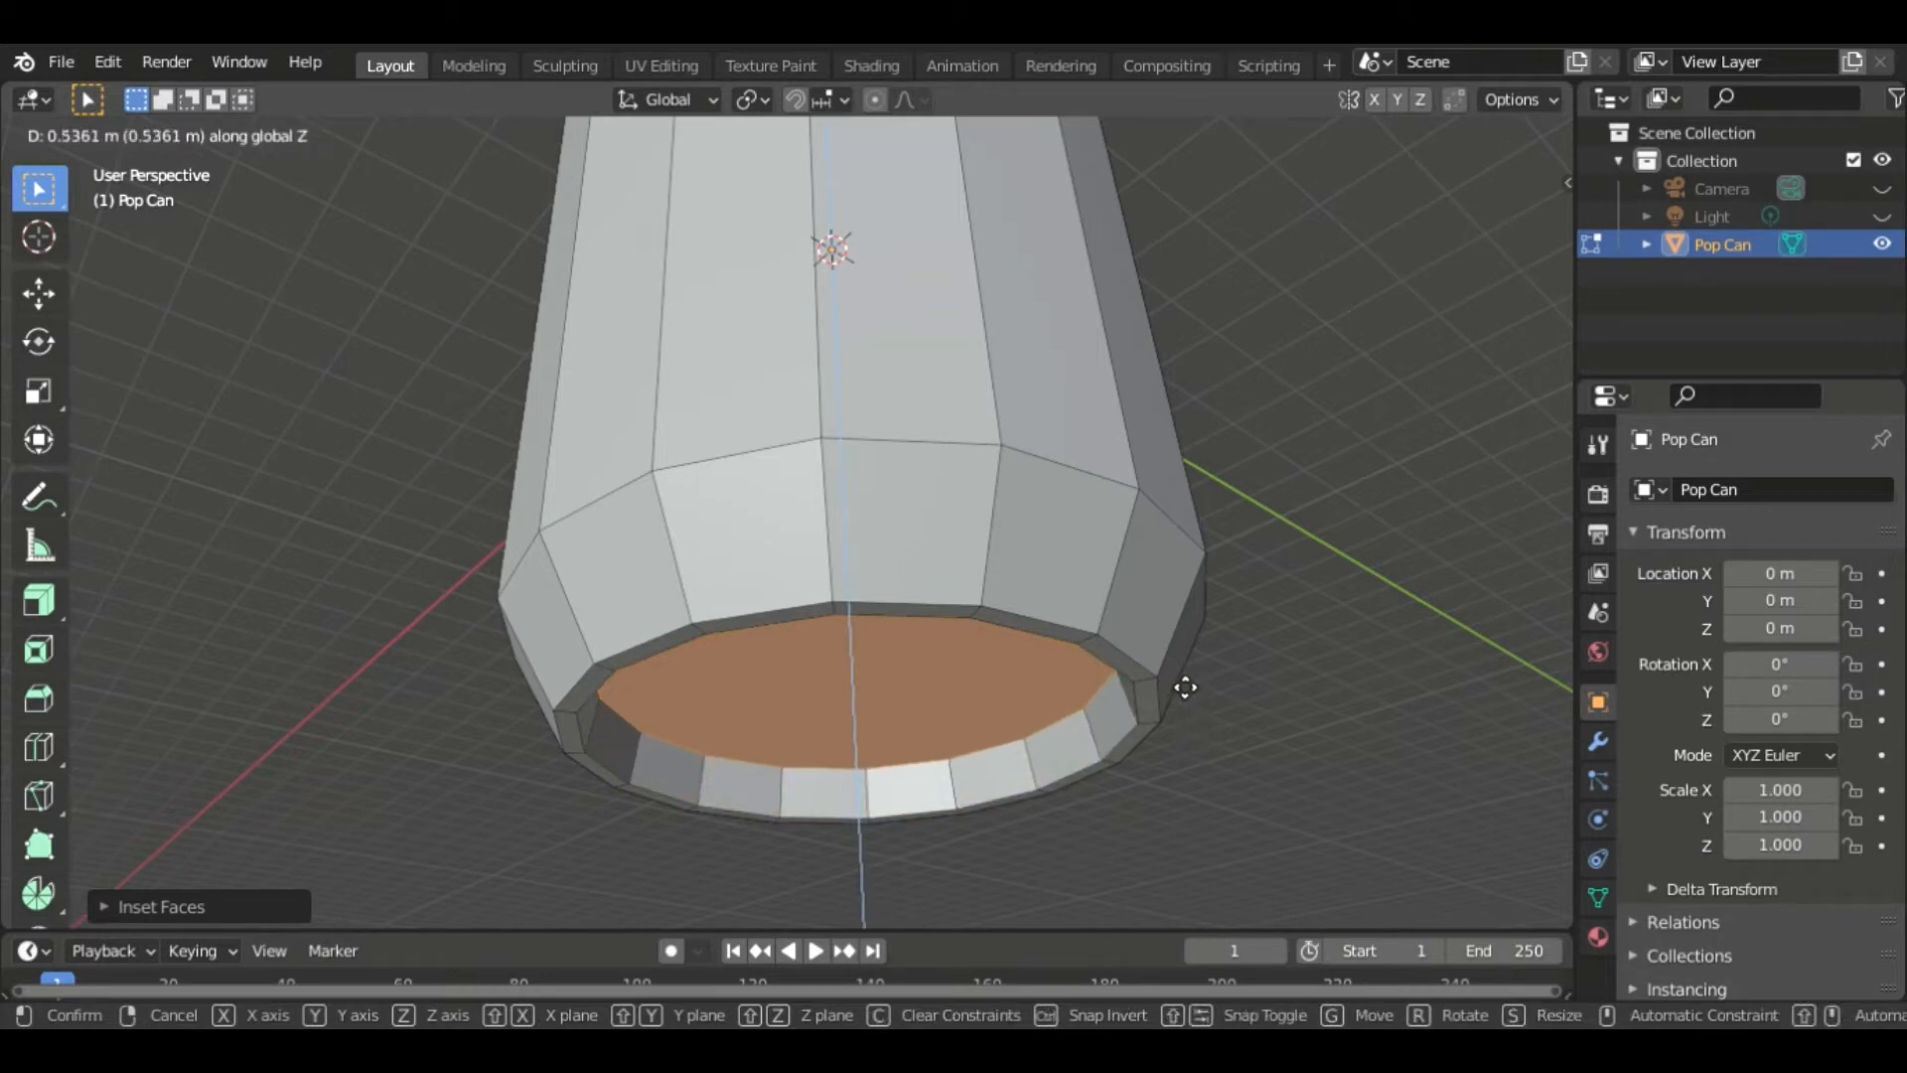
click(1185, 685)
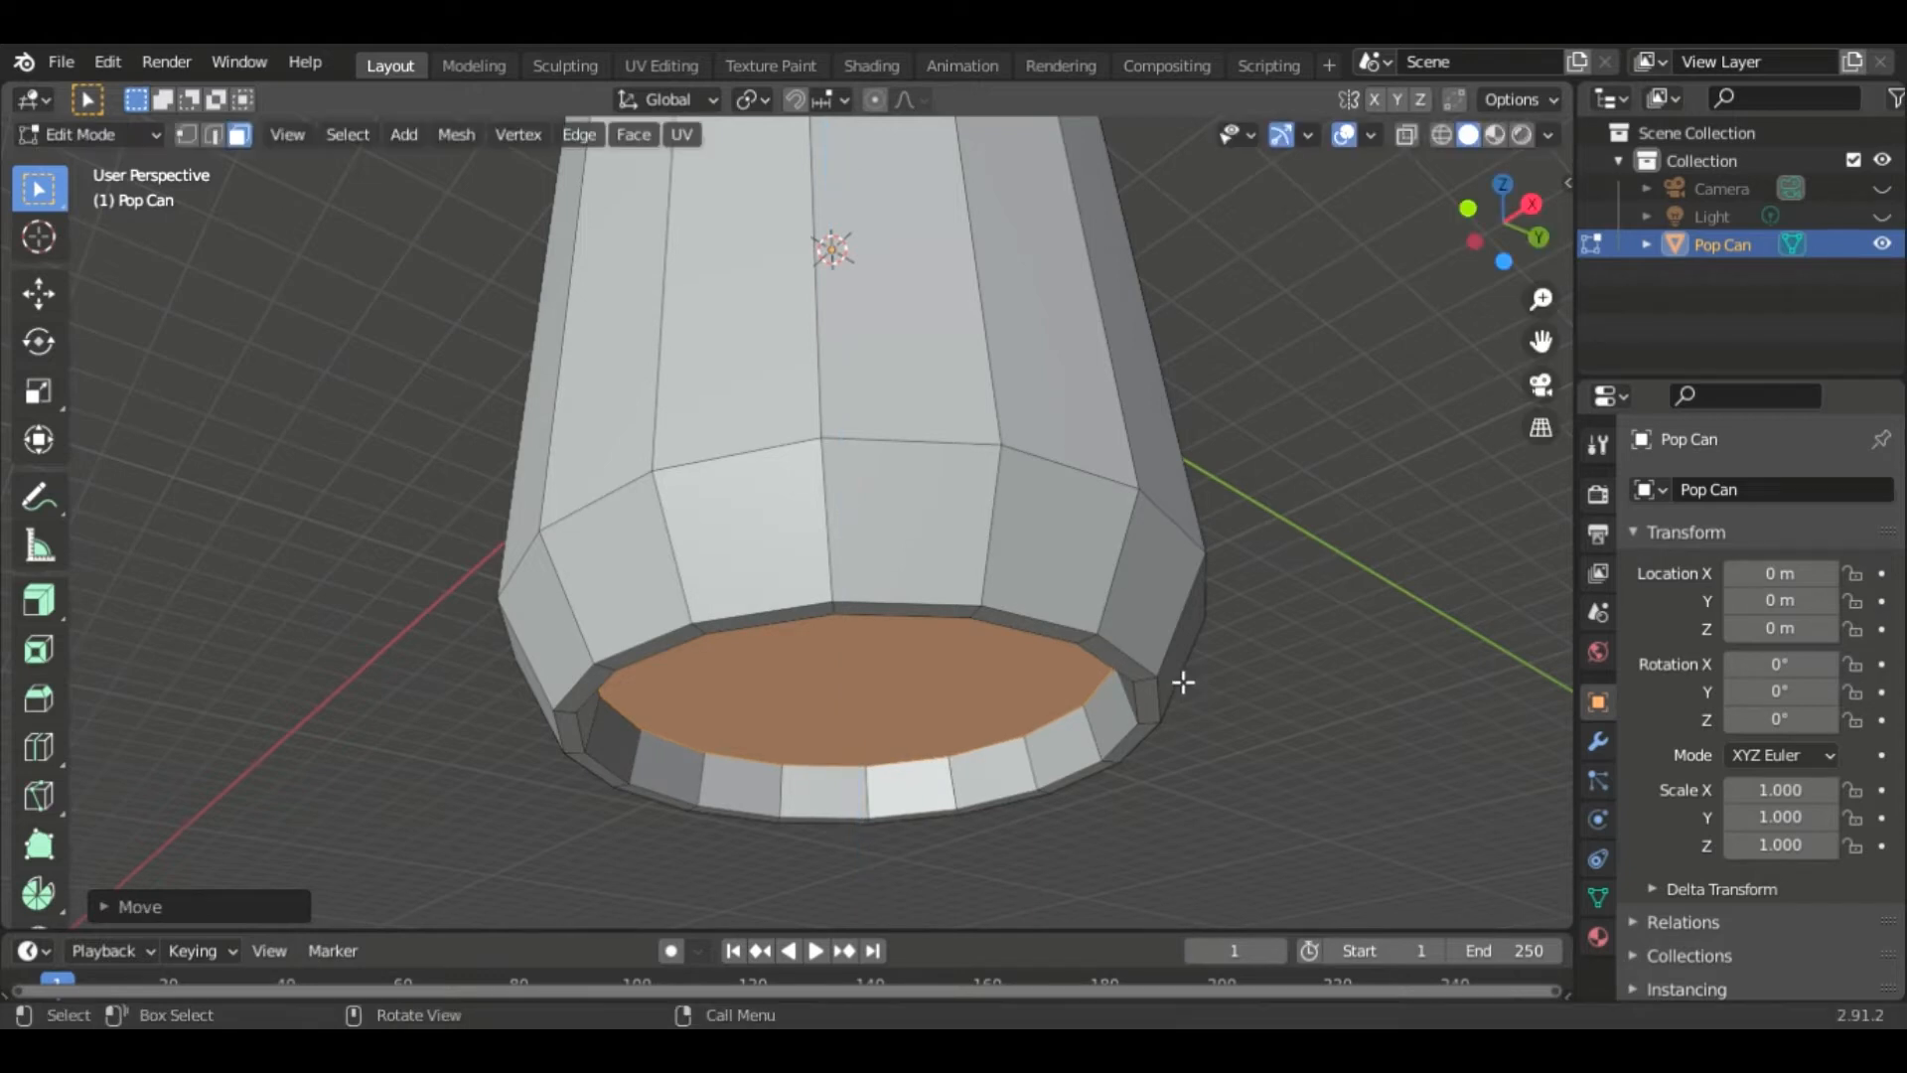
- Inset the recessed bottom face once more to add an inner ring
middle_drag(1337, 724, 1359, 651)
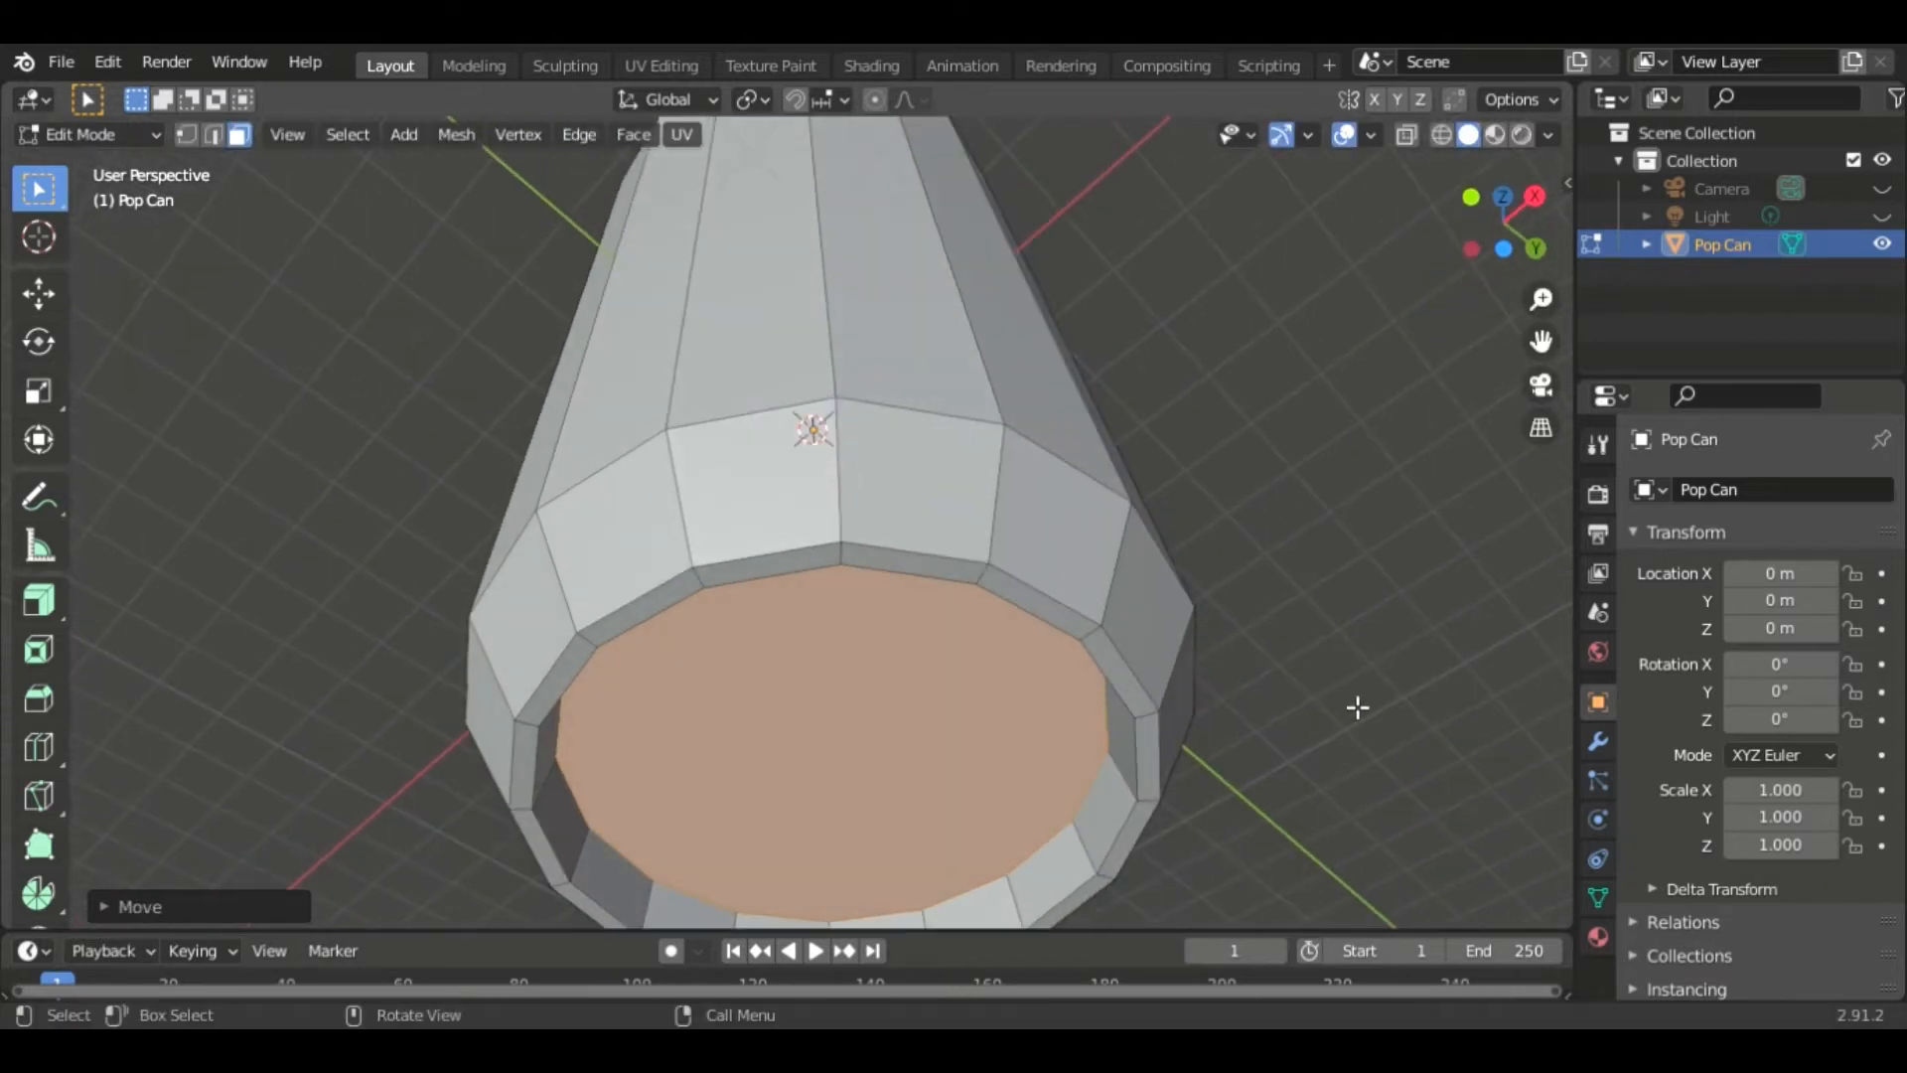
key(i)
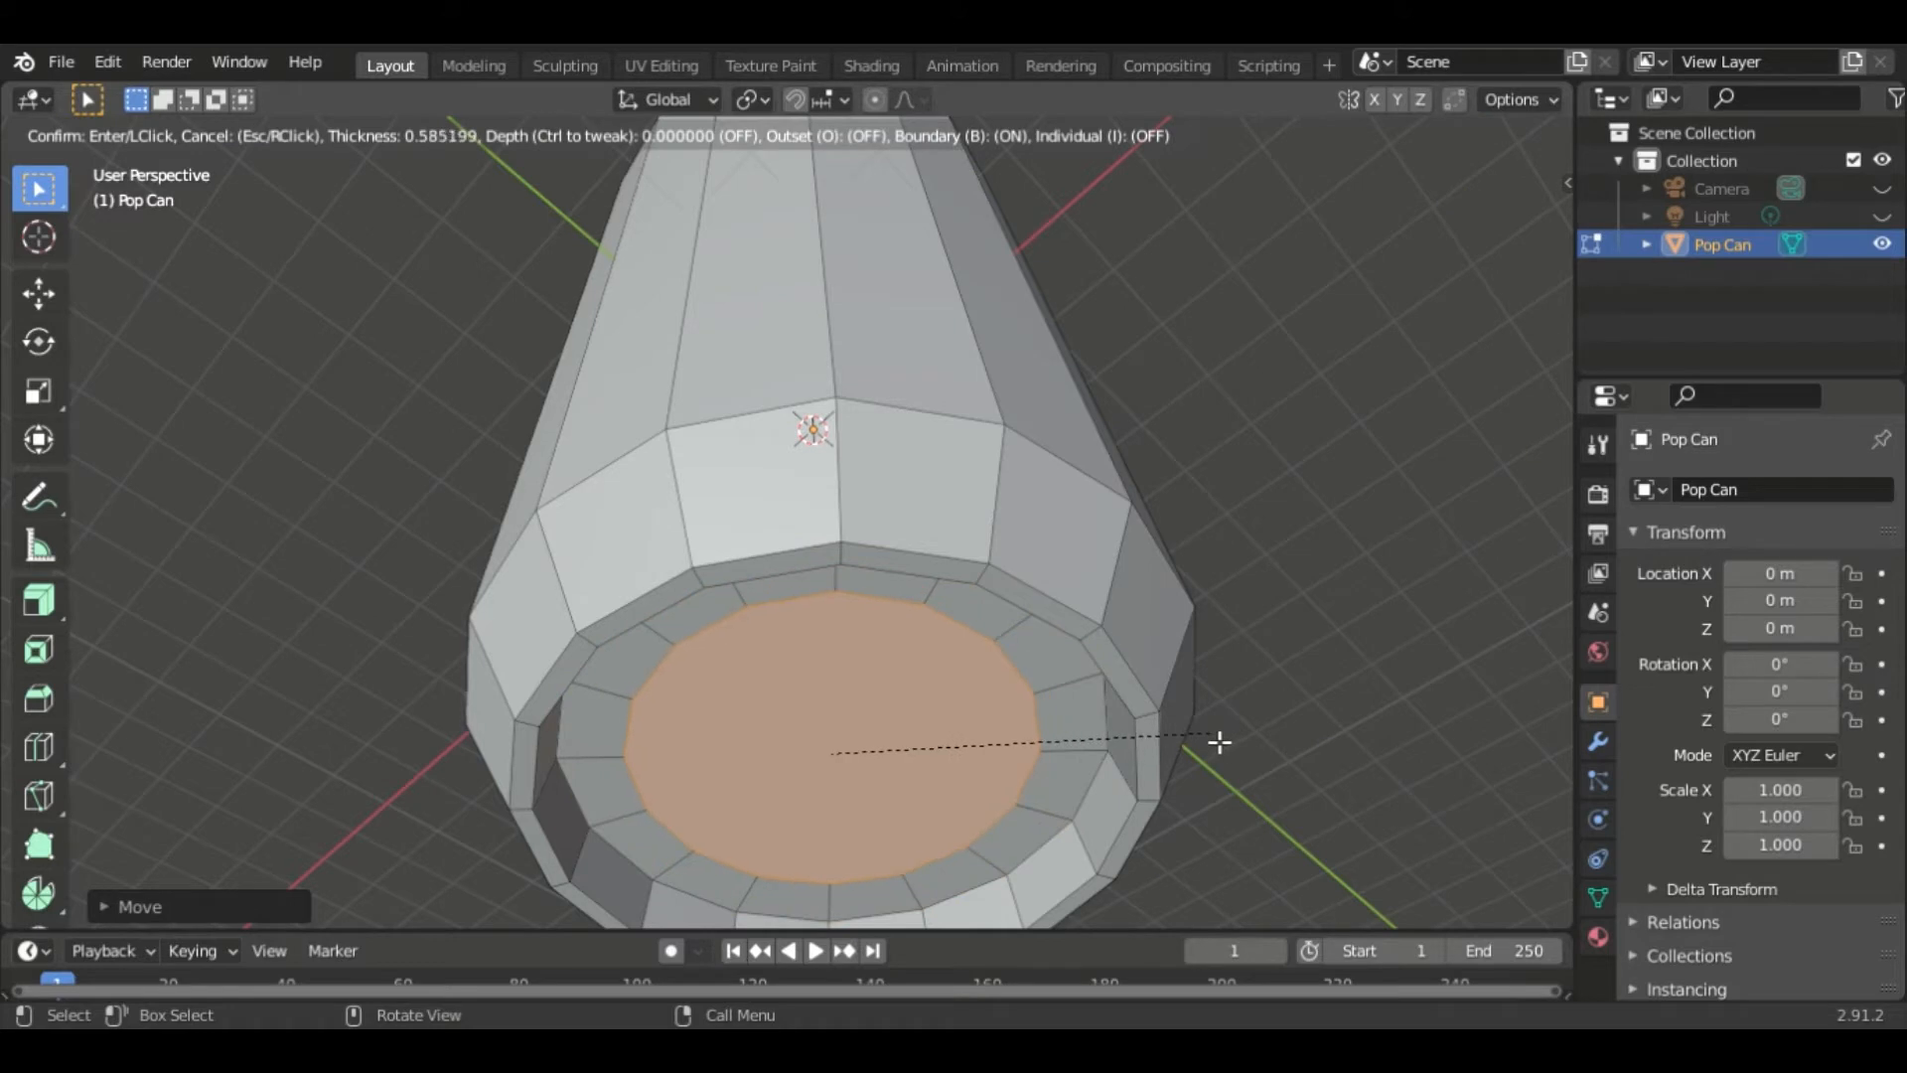
click(1220, 742)
key(i)
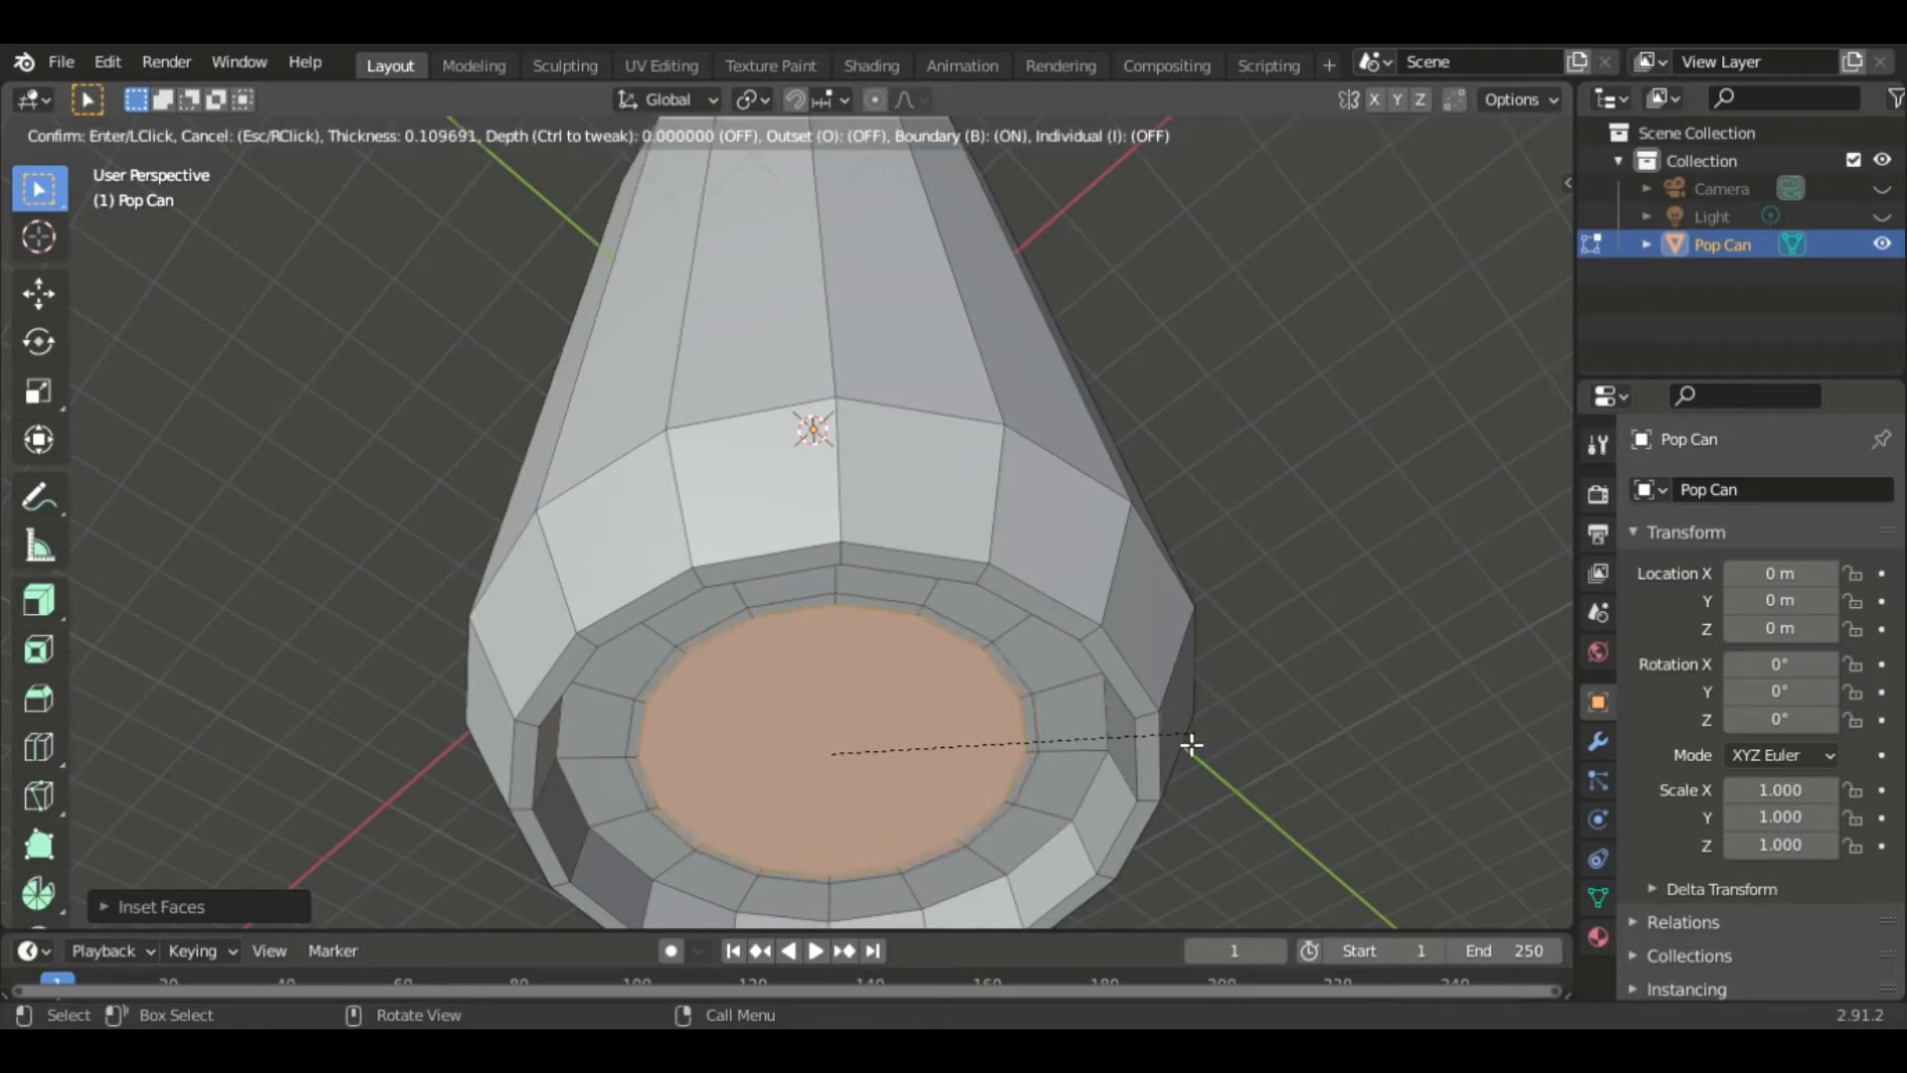
key(Escape)
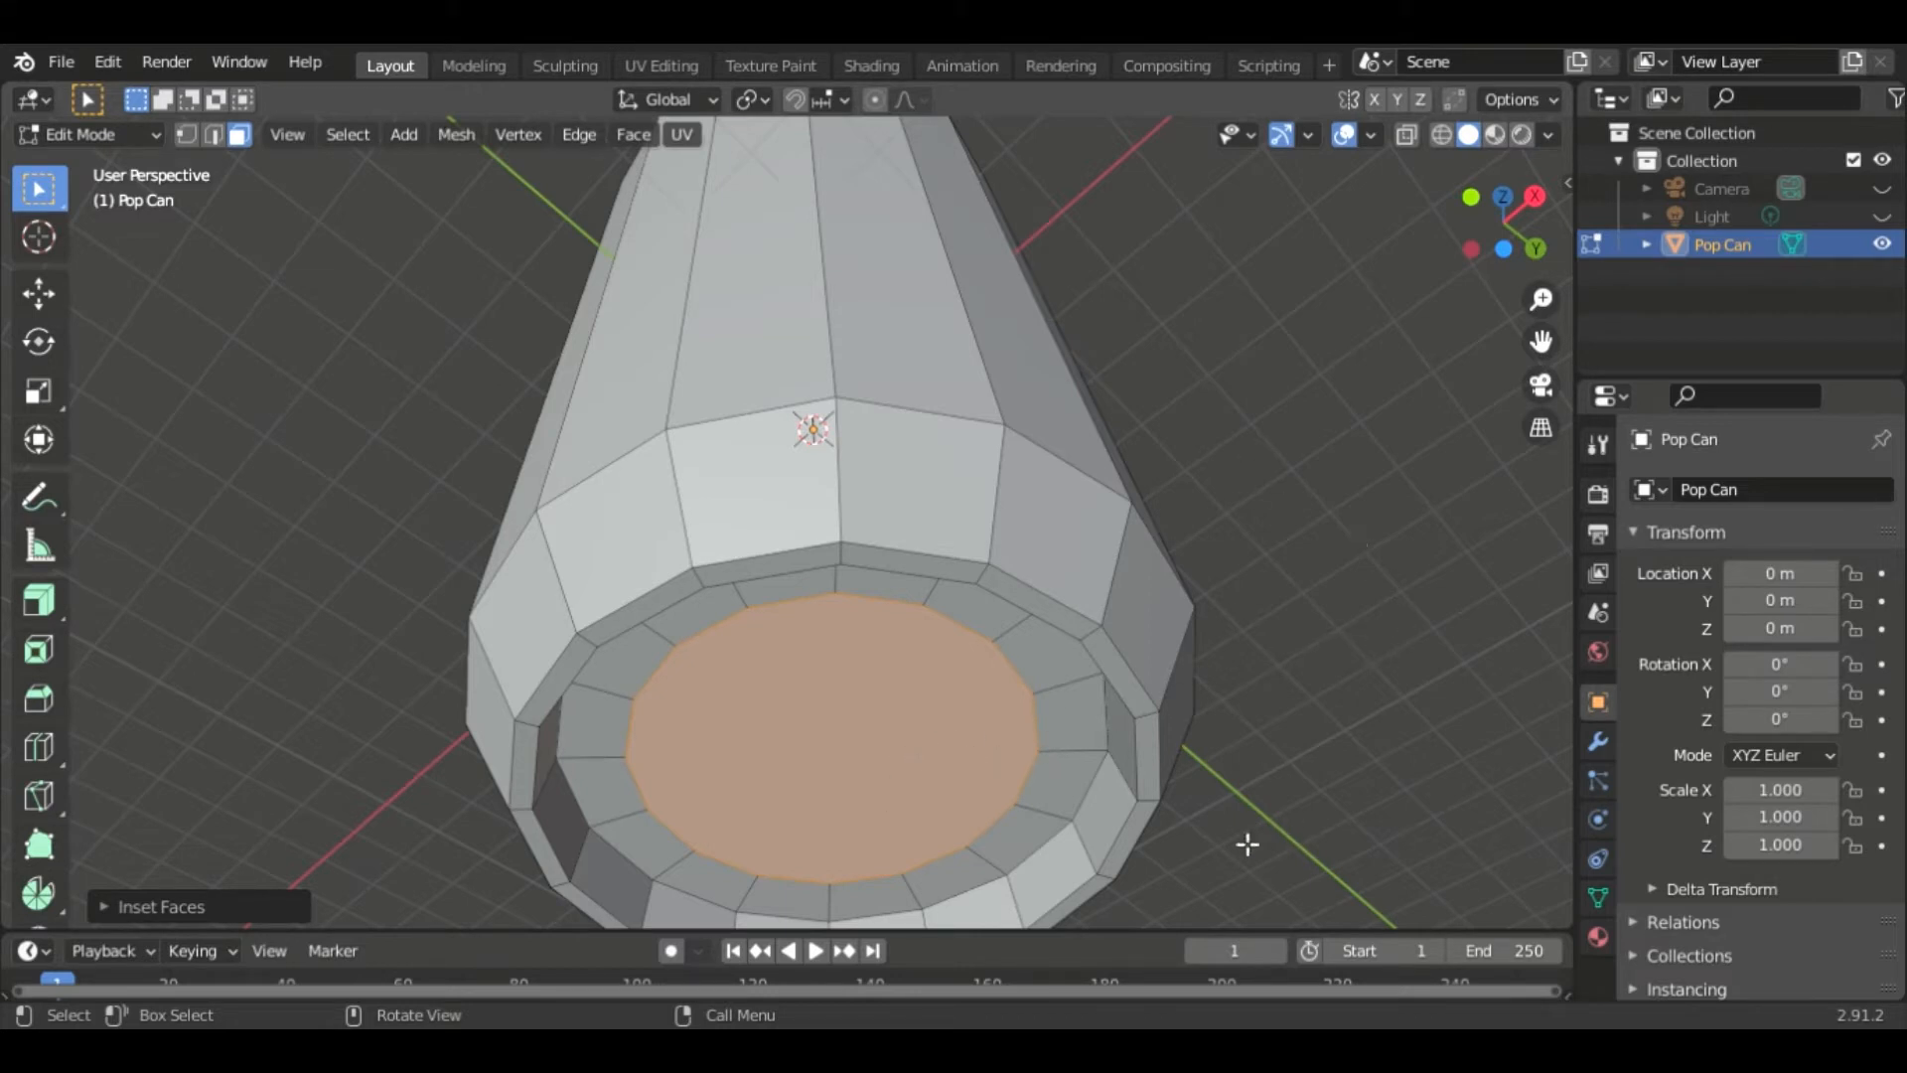
- Inset the recessed bottom face three more times to add concentric rings toward the center
key(i)
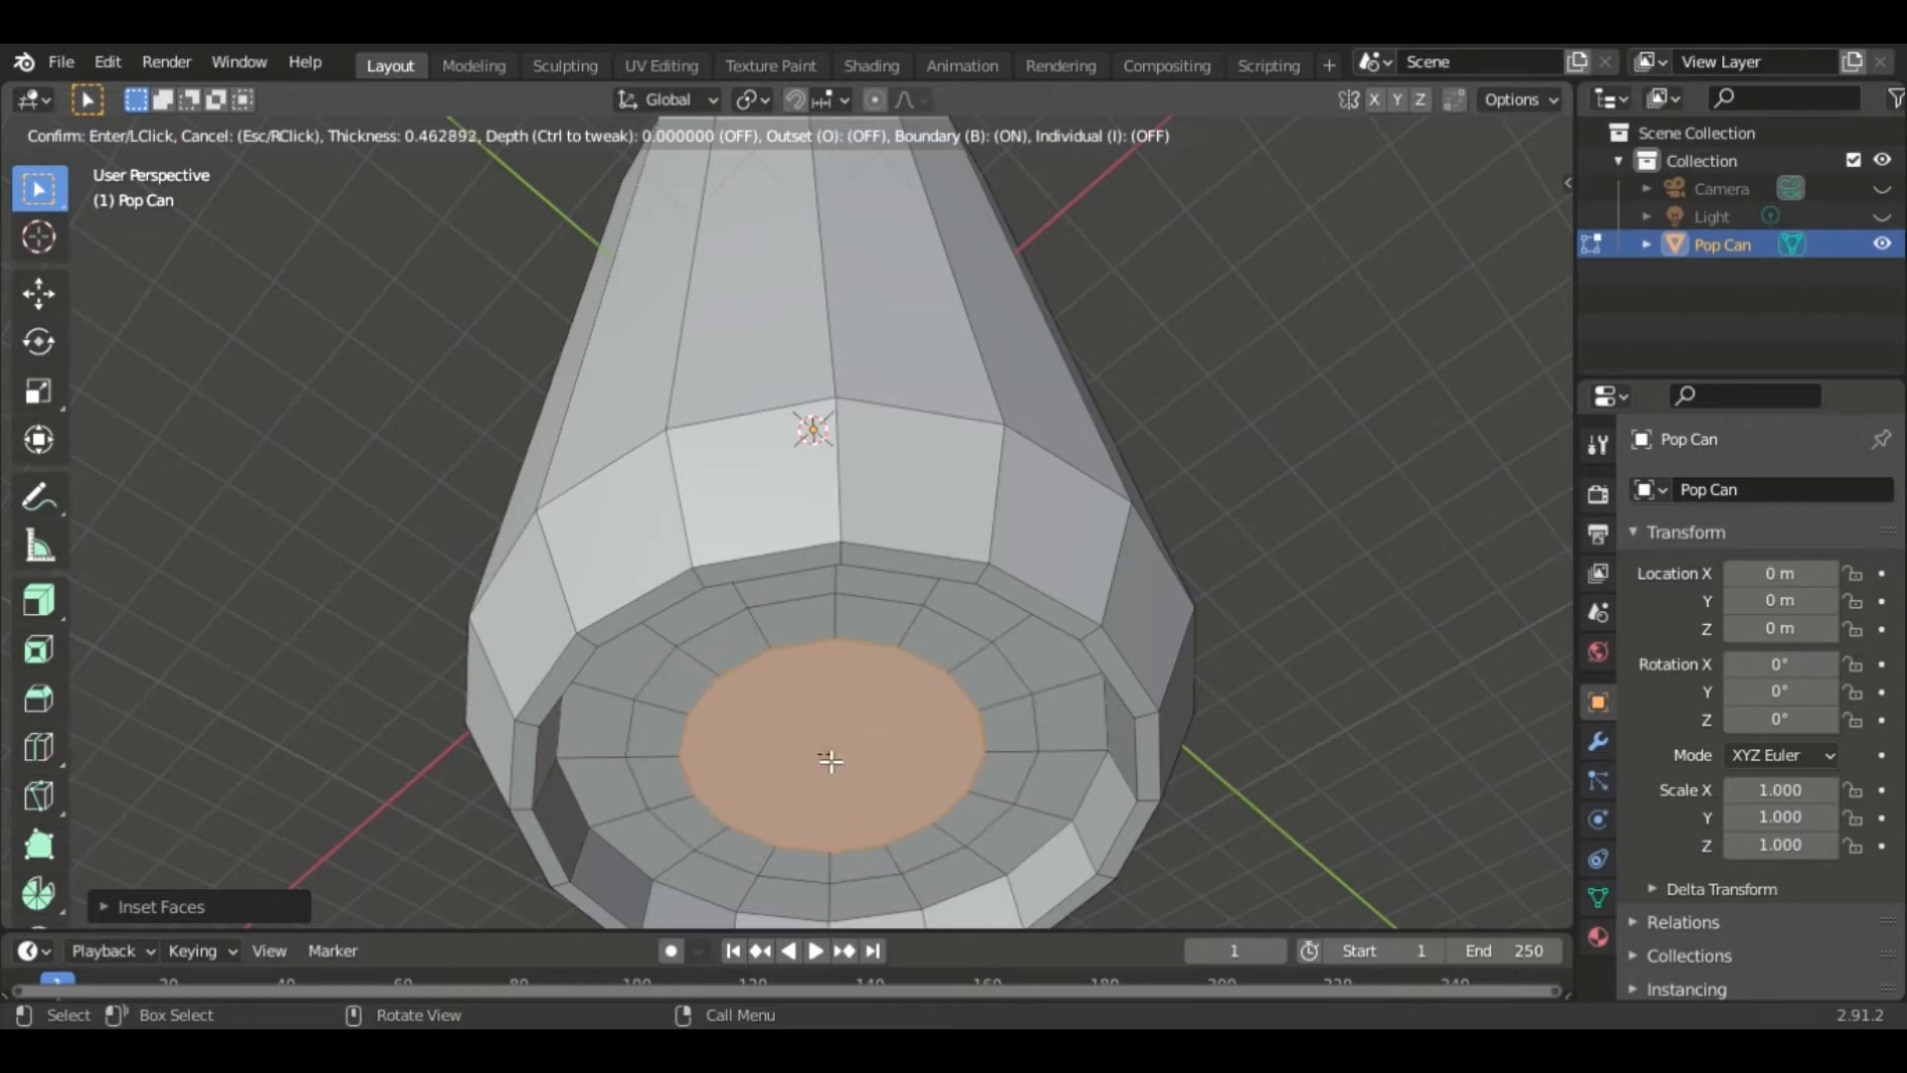
click(1038, 736)
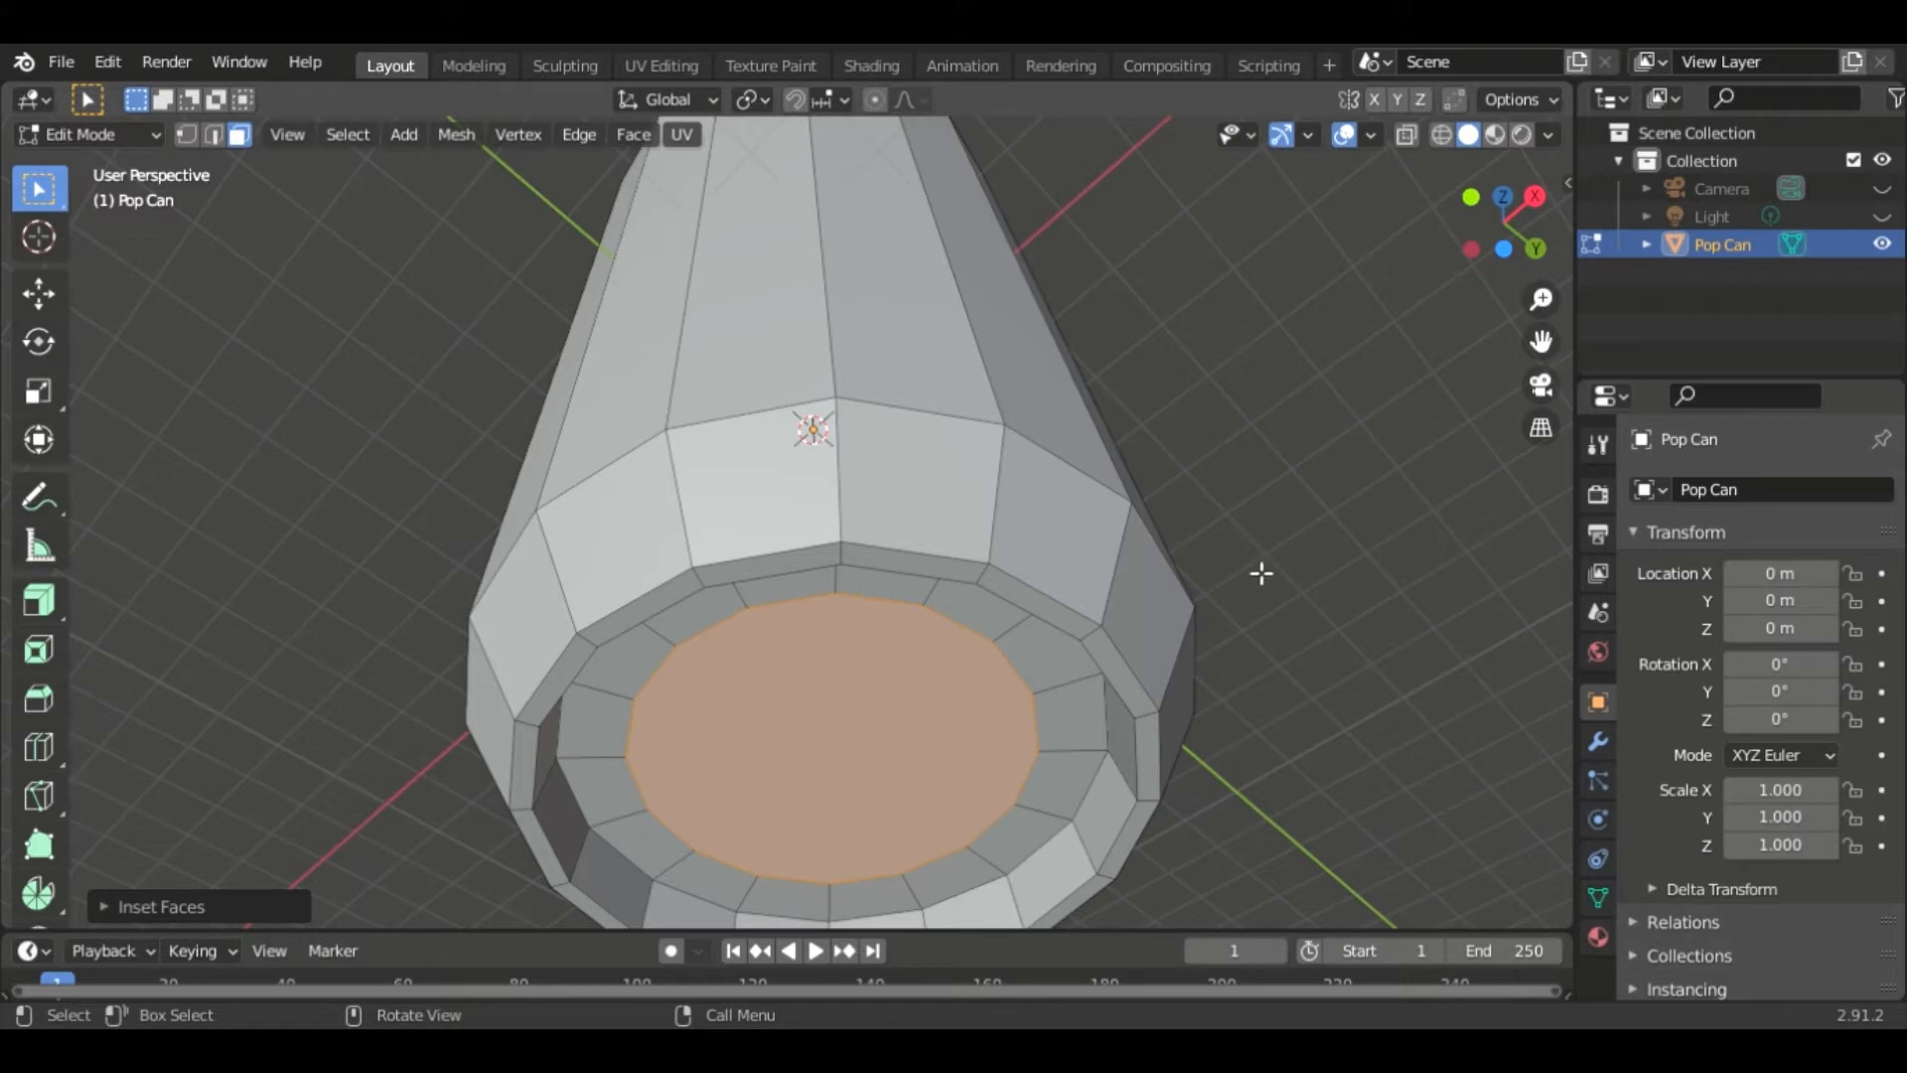
key(i)
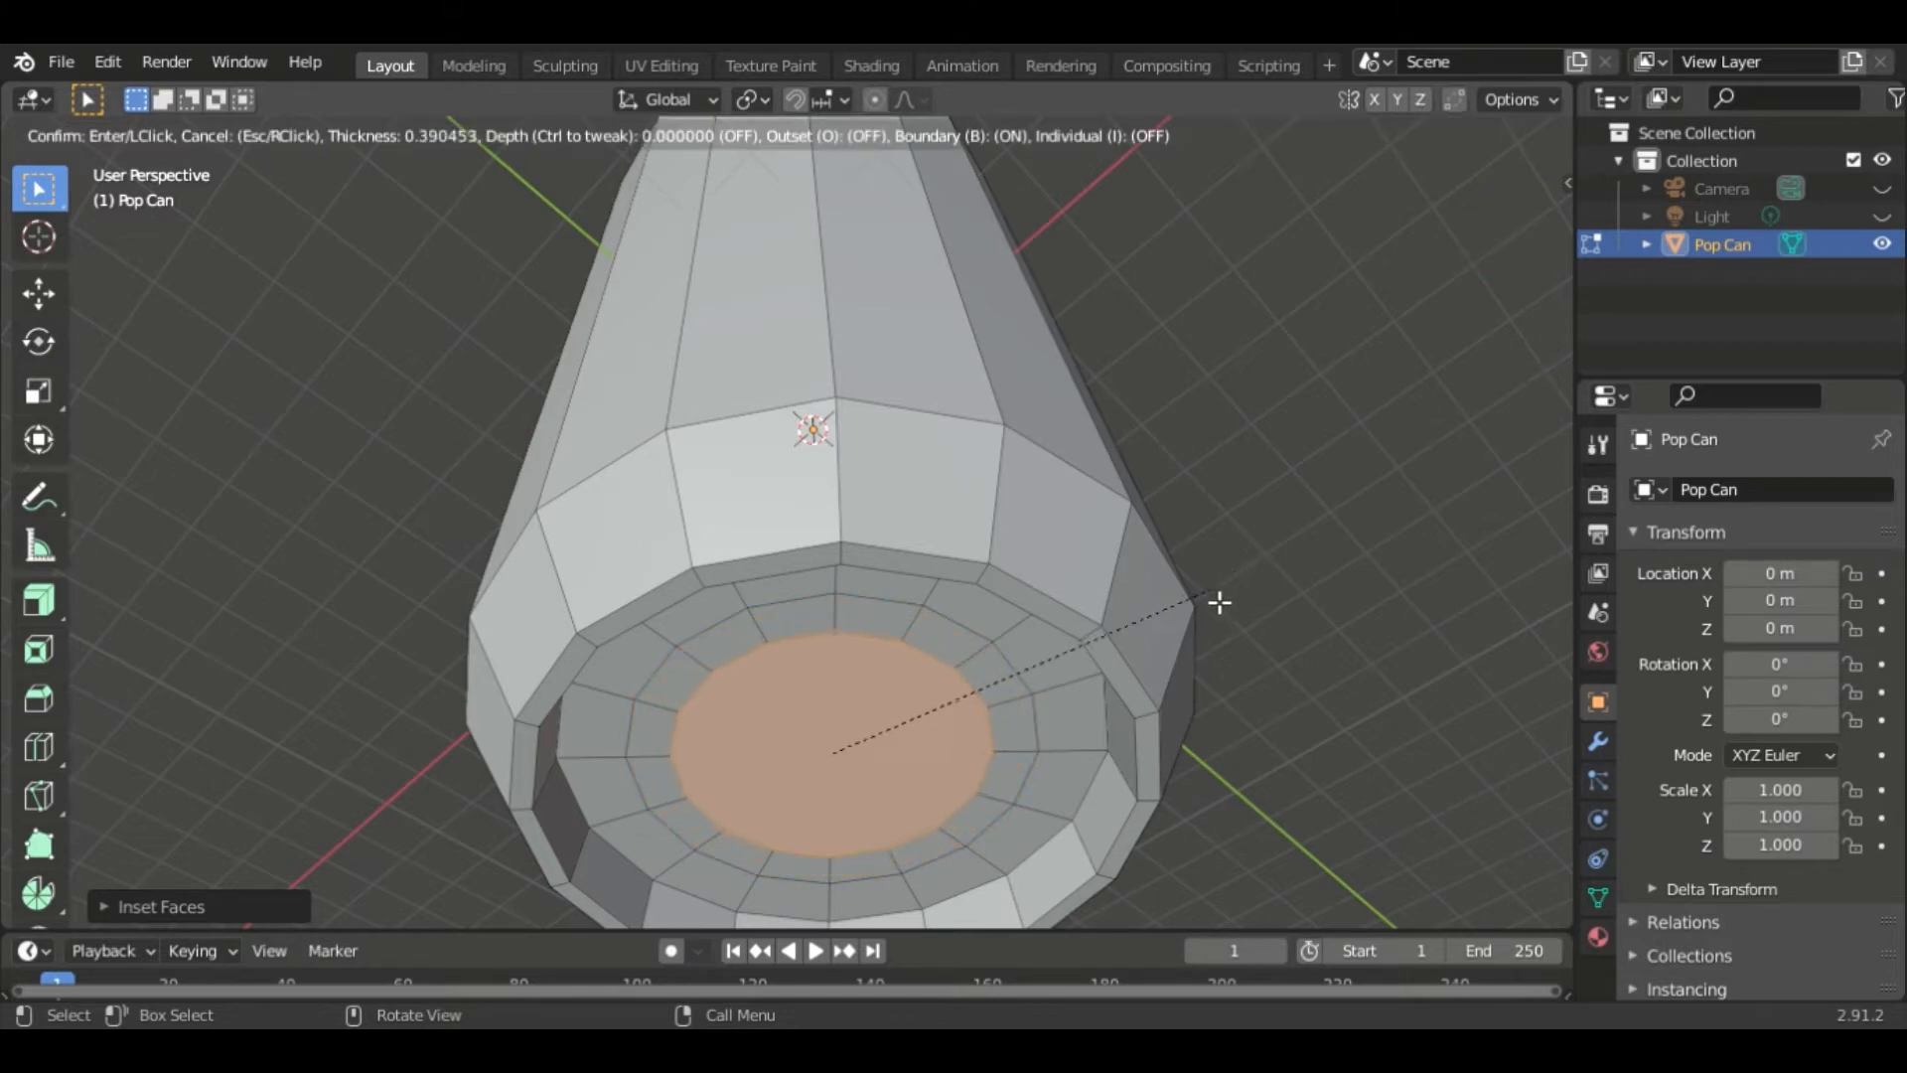
click(1205, 611)
key(i)
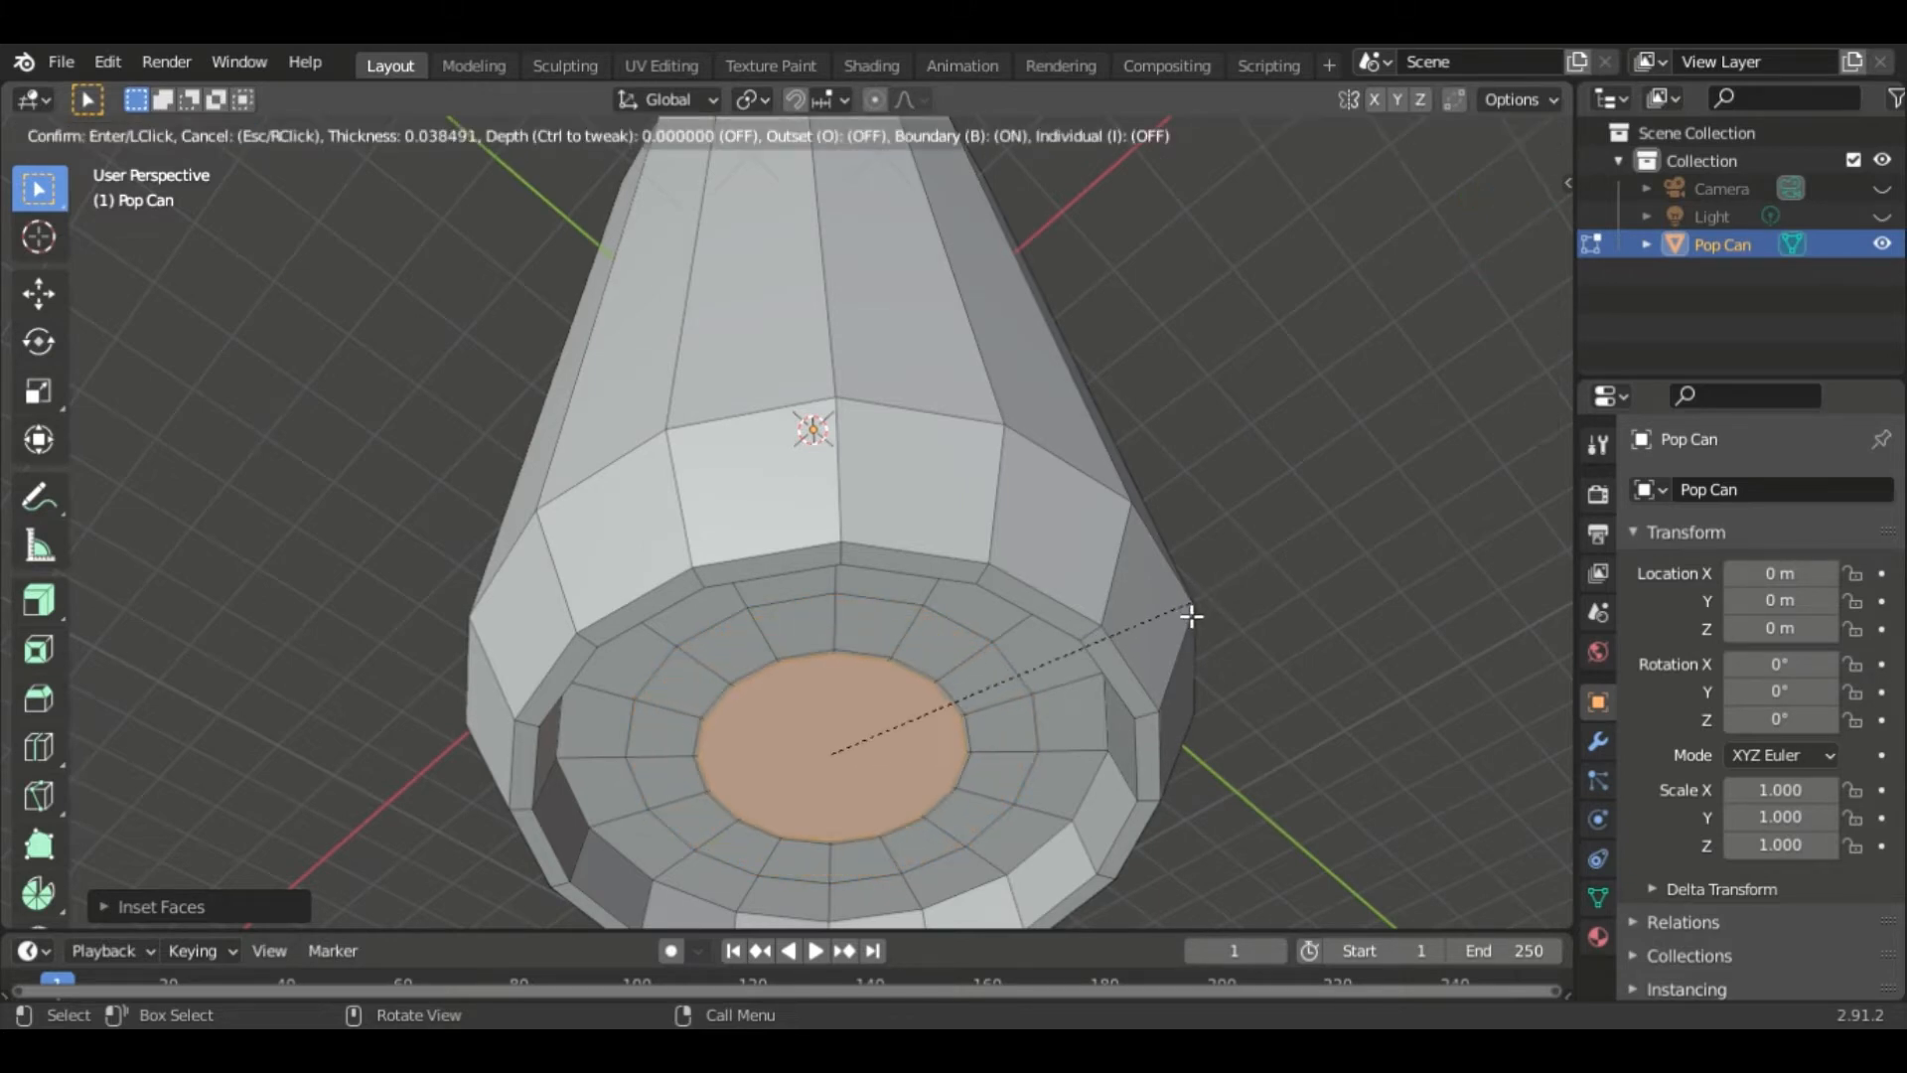
click(1146, 636)
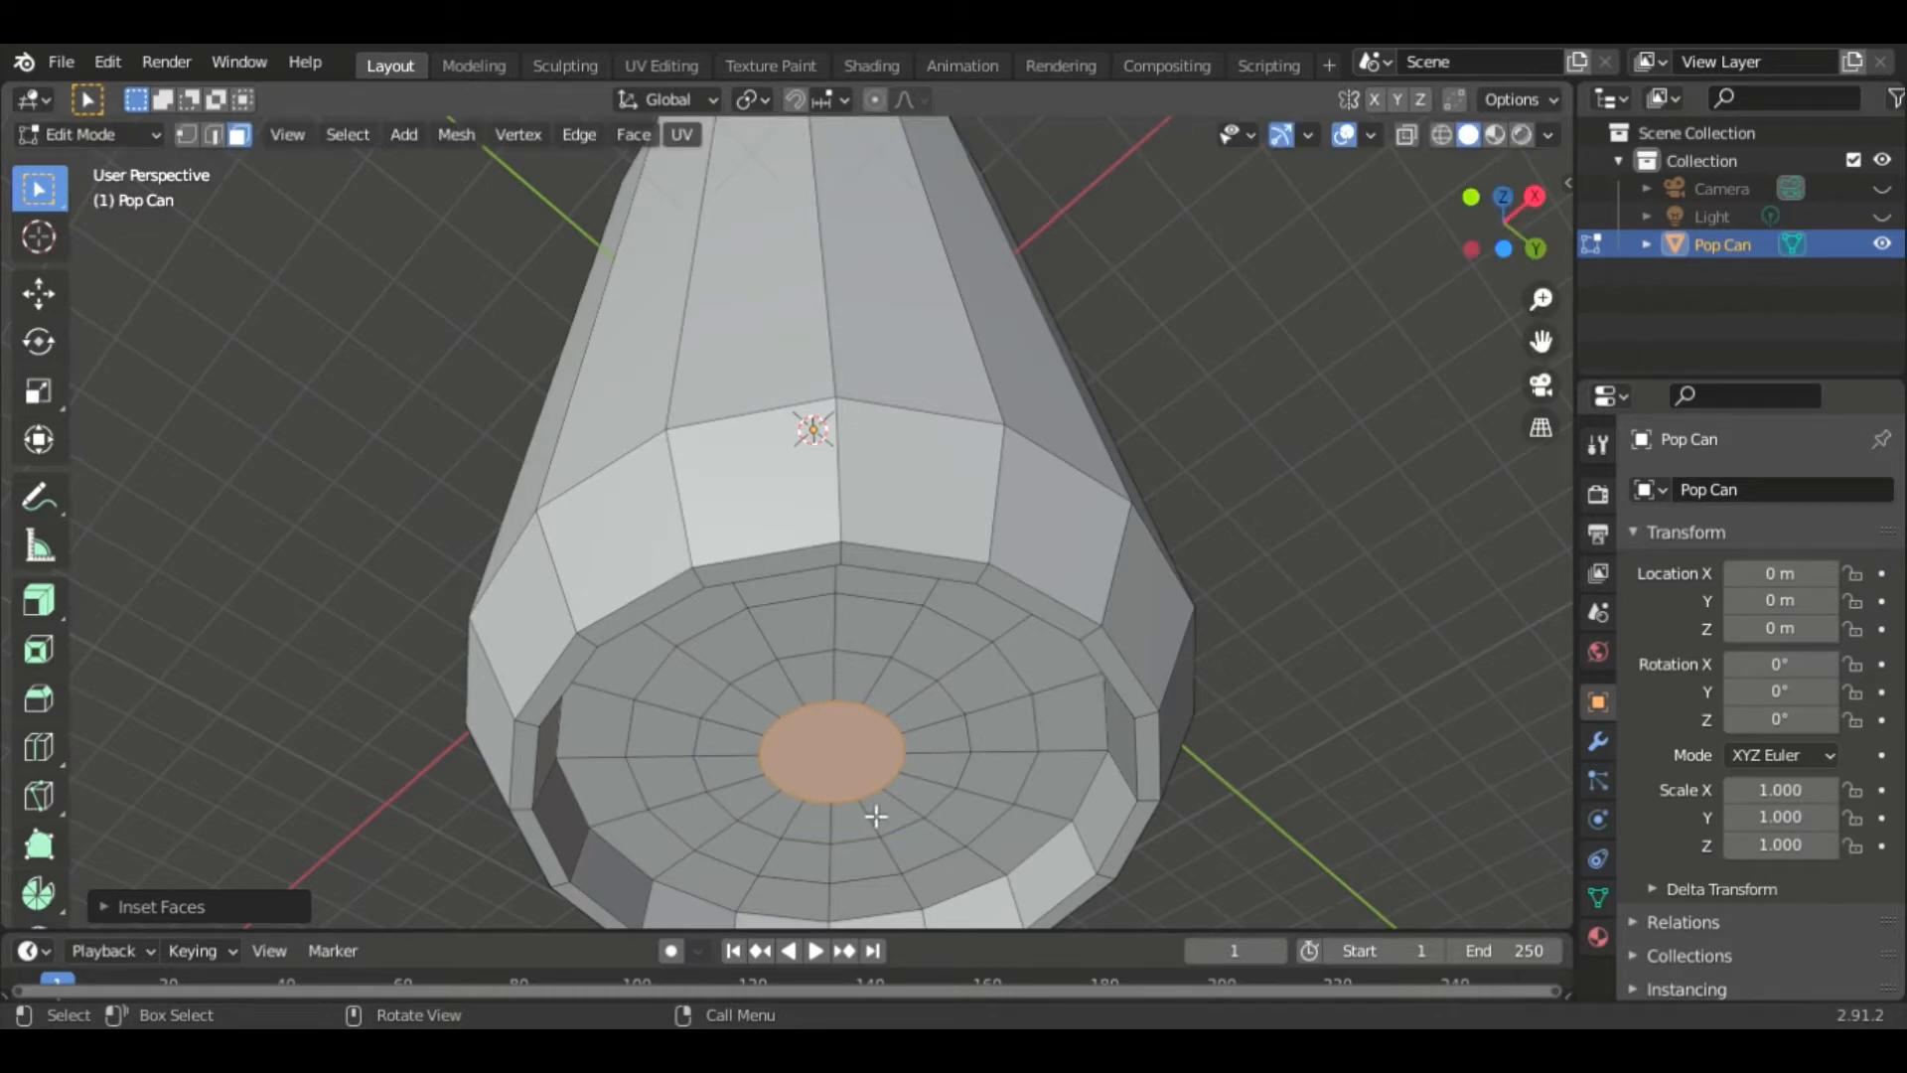
- Merge the small central bottom face's vertices at center into a single point
key(m)
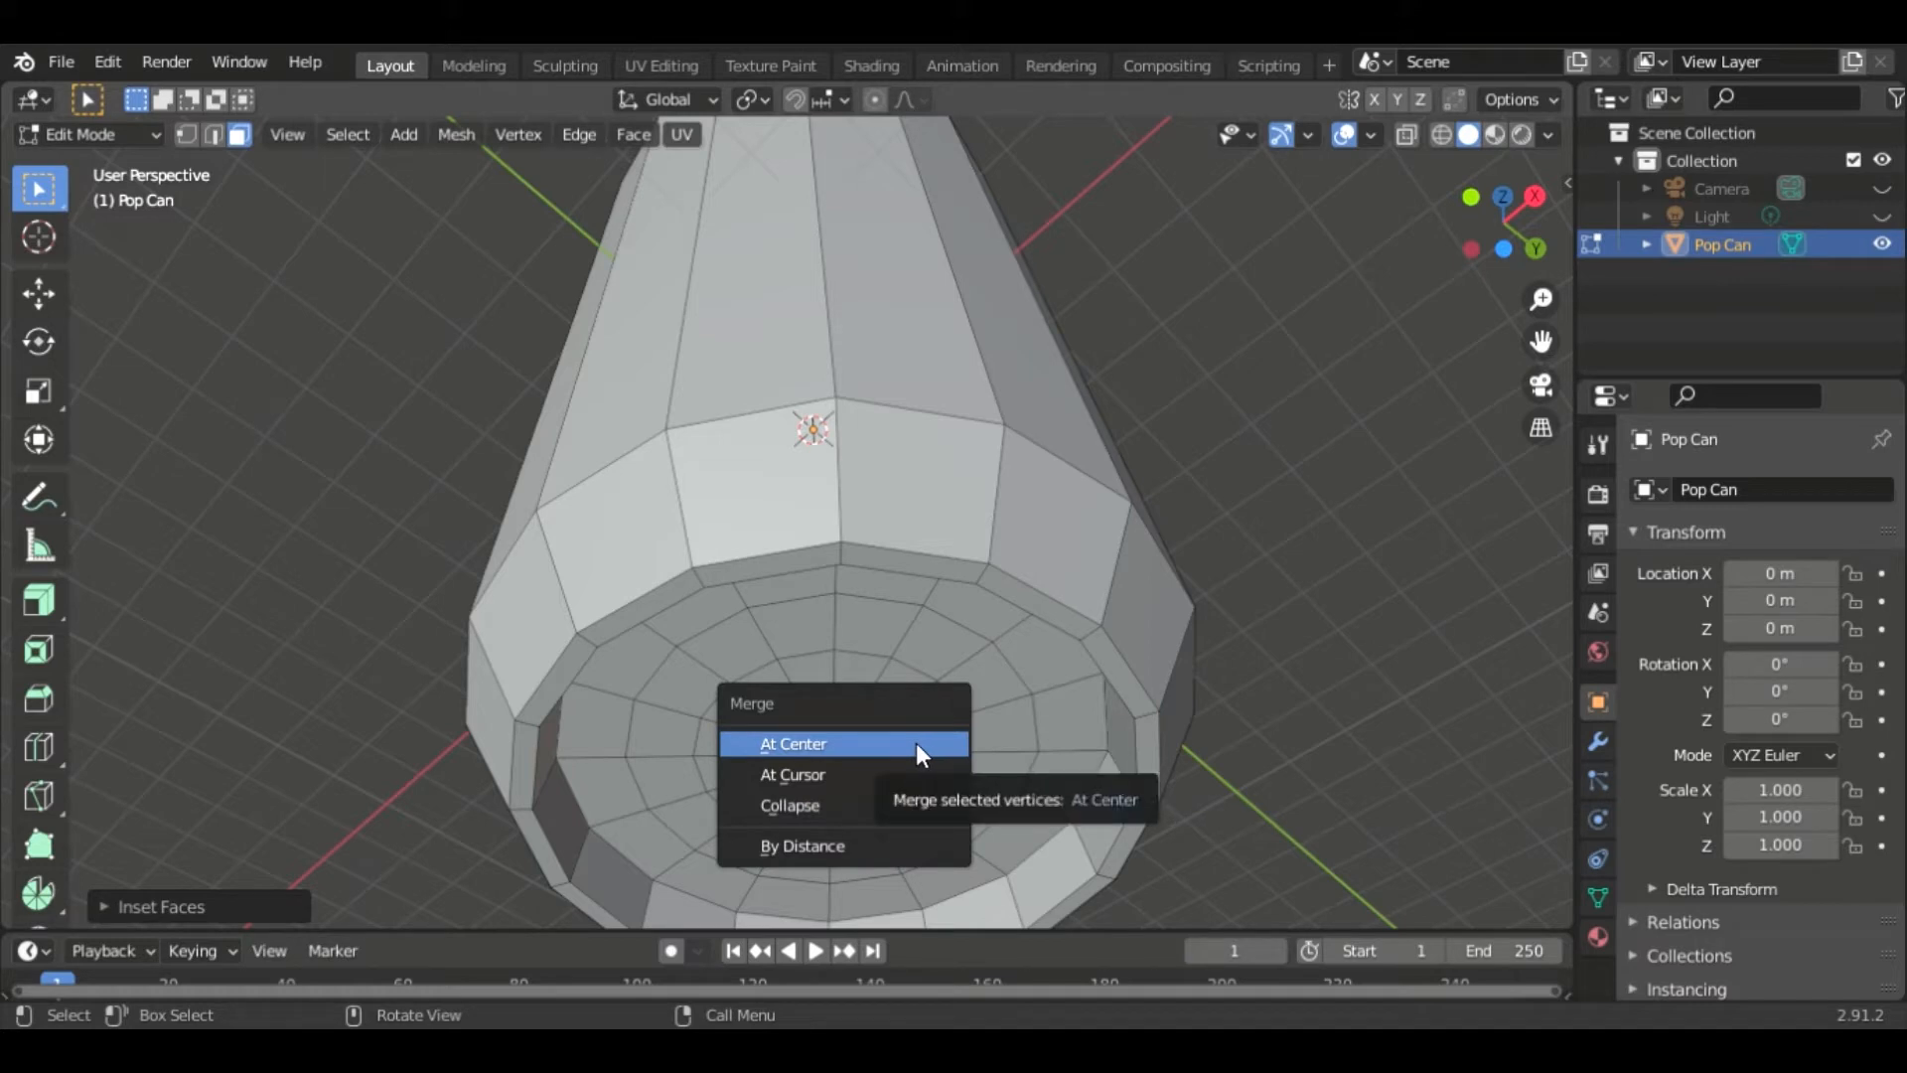
click(813, 746)
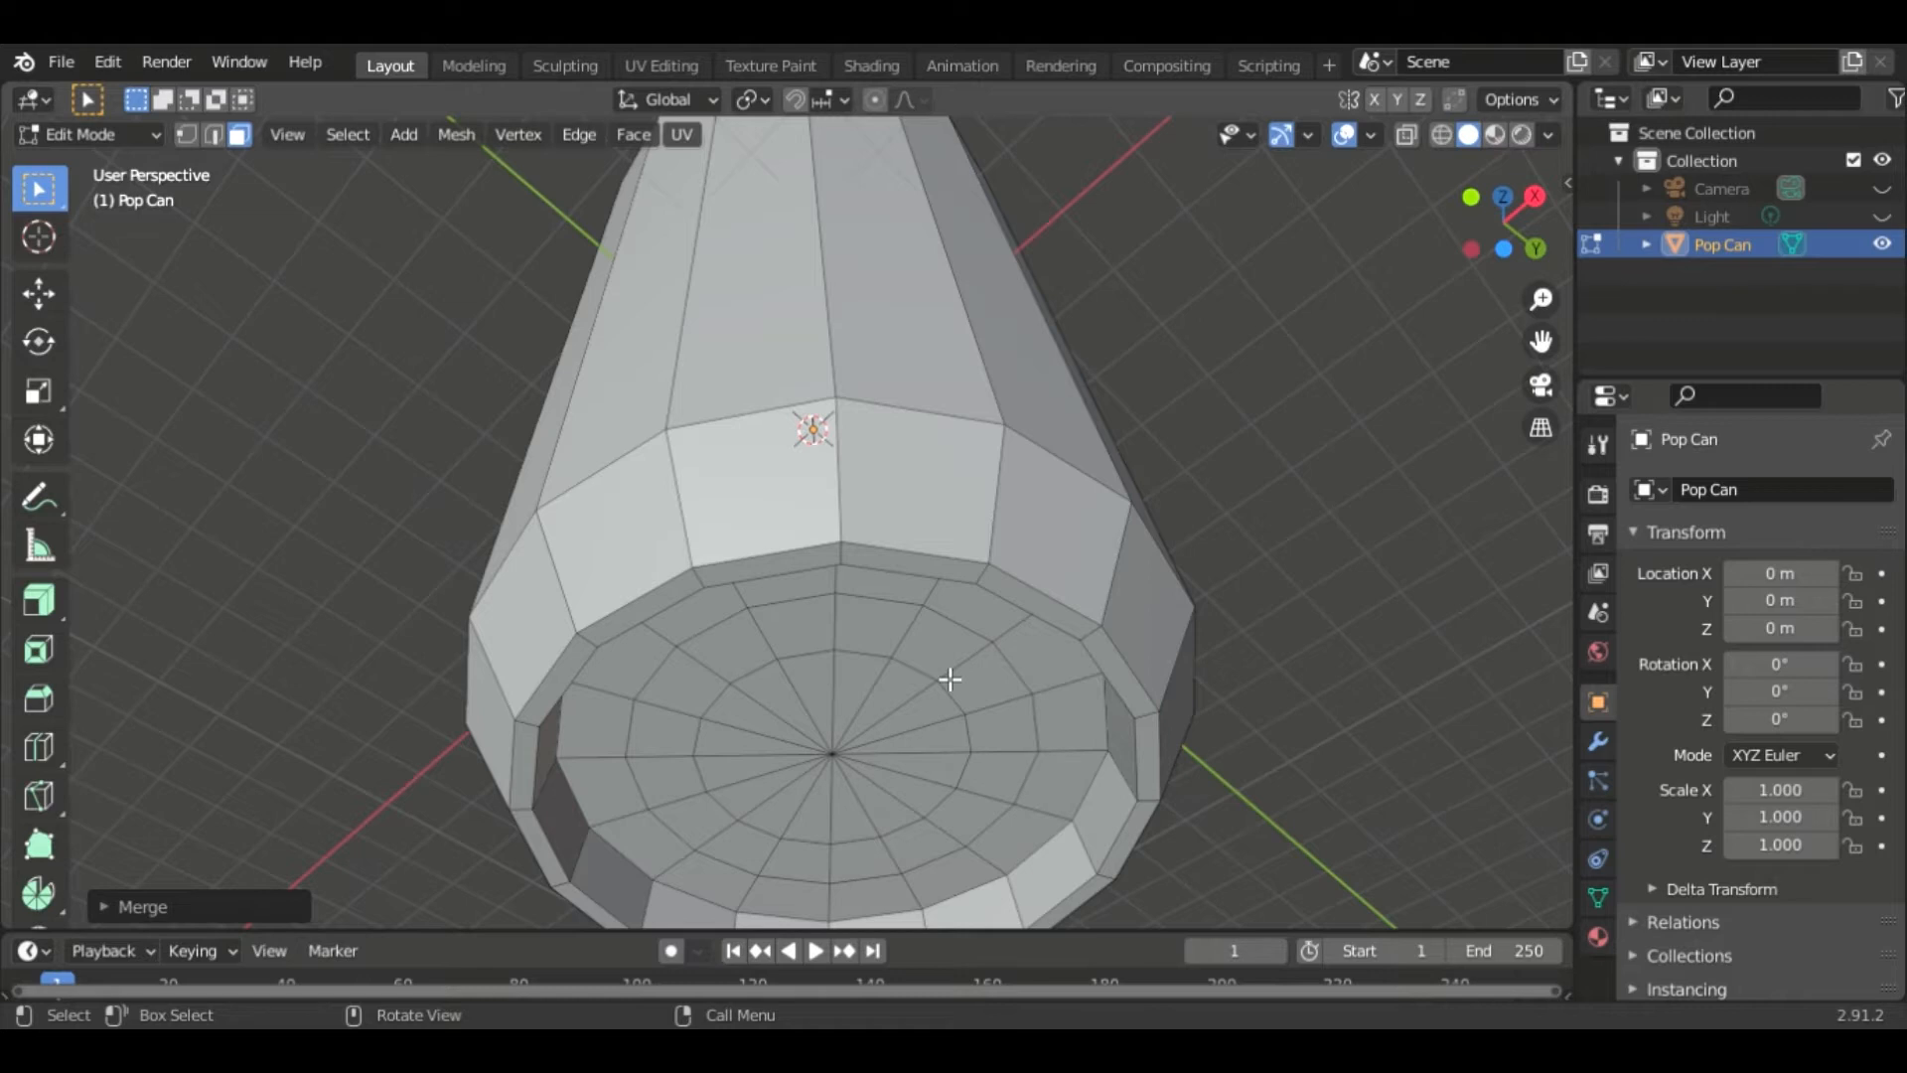
- Select the center vertex and move it along Z about 0.44 m with smooth proportional editing, size 2.36, to dome the bottom
middle_drag(1380, 643, 938, 735)
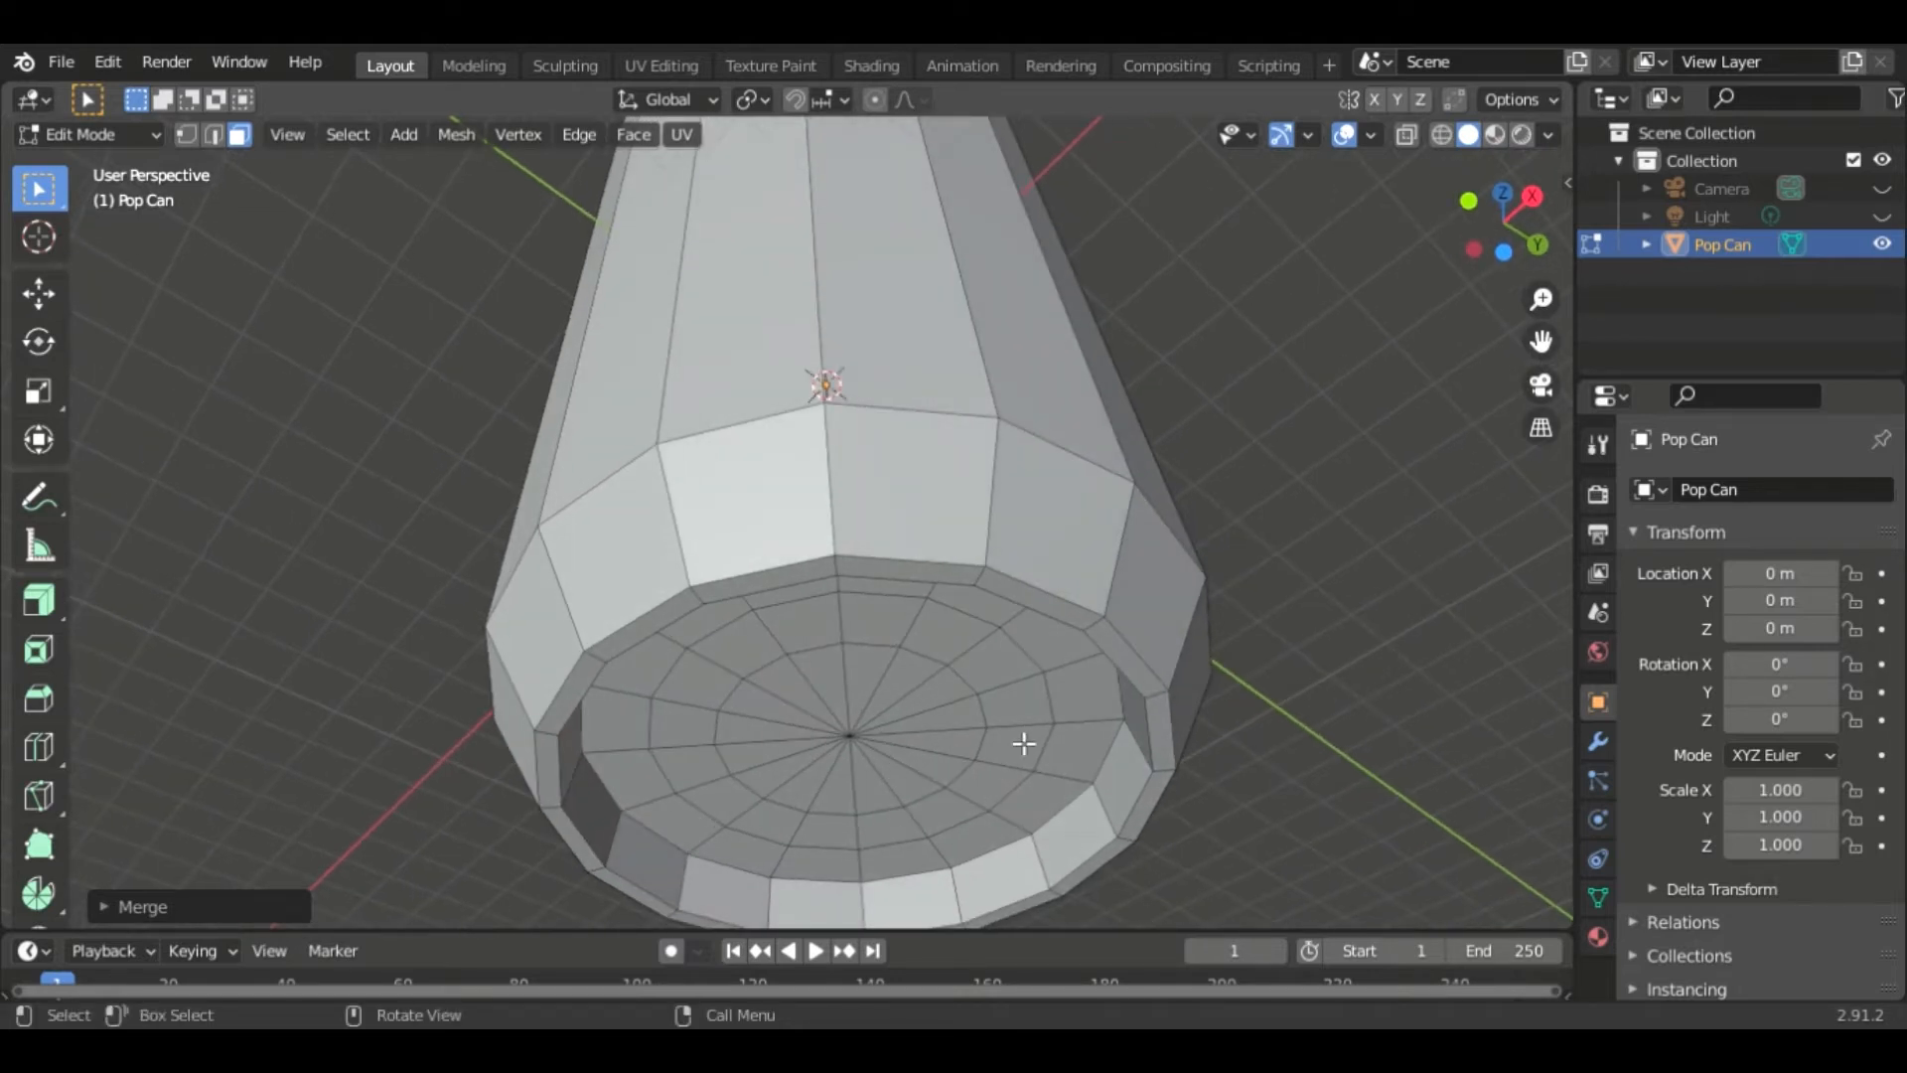
click(181, 131)
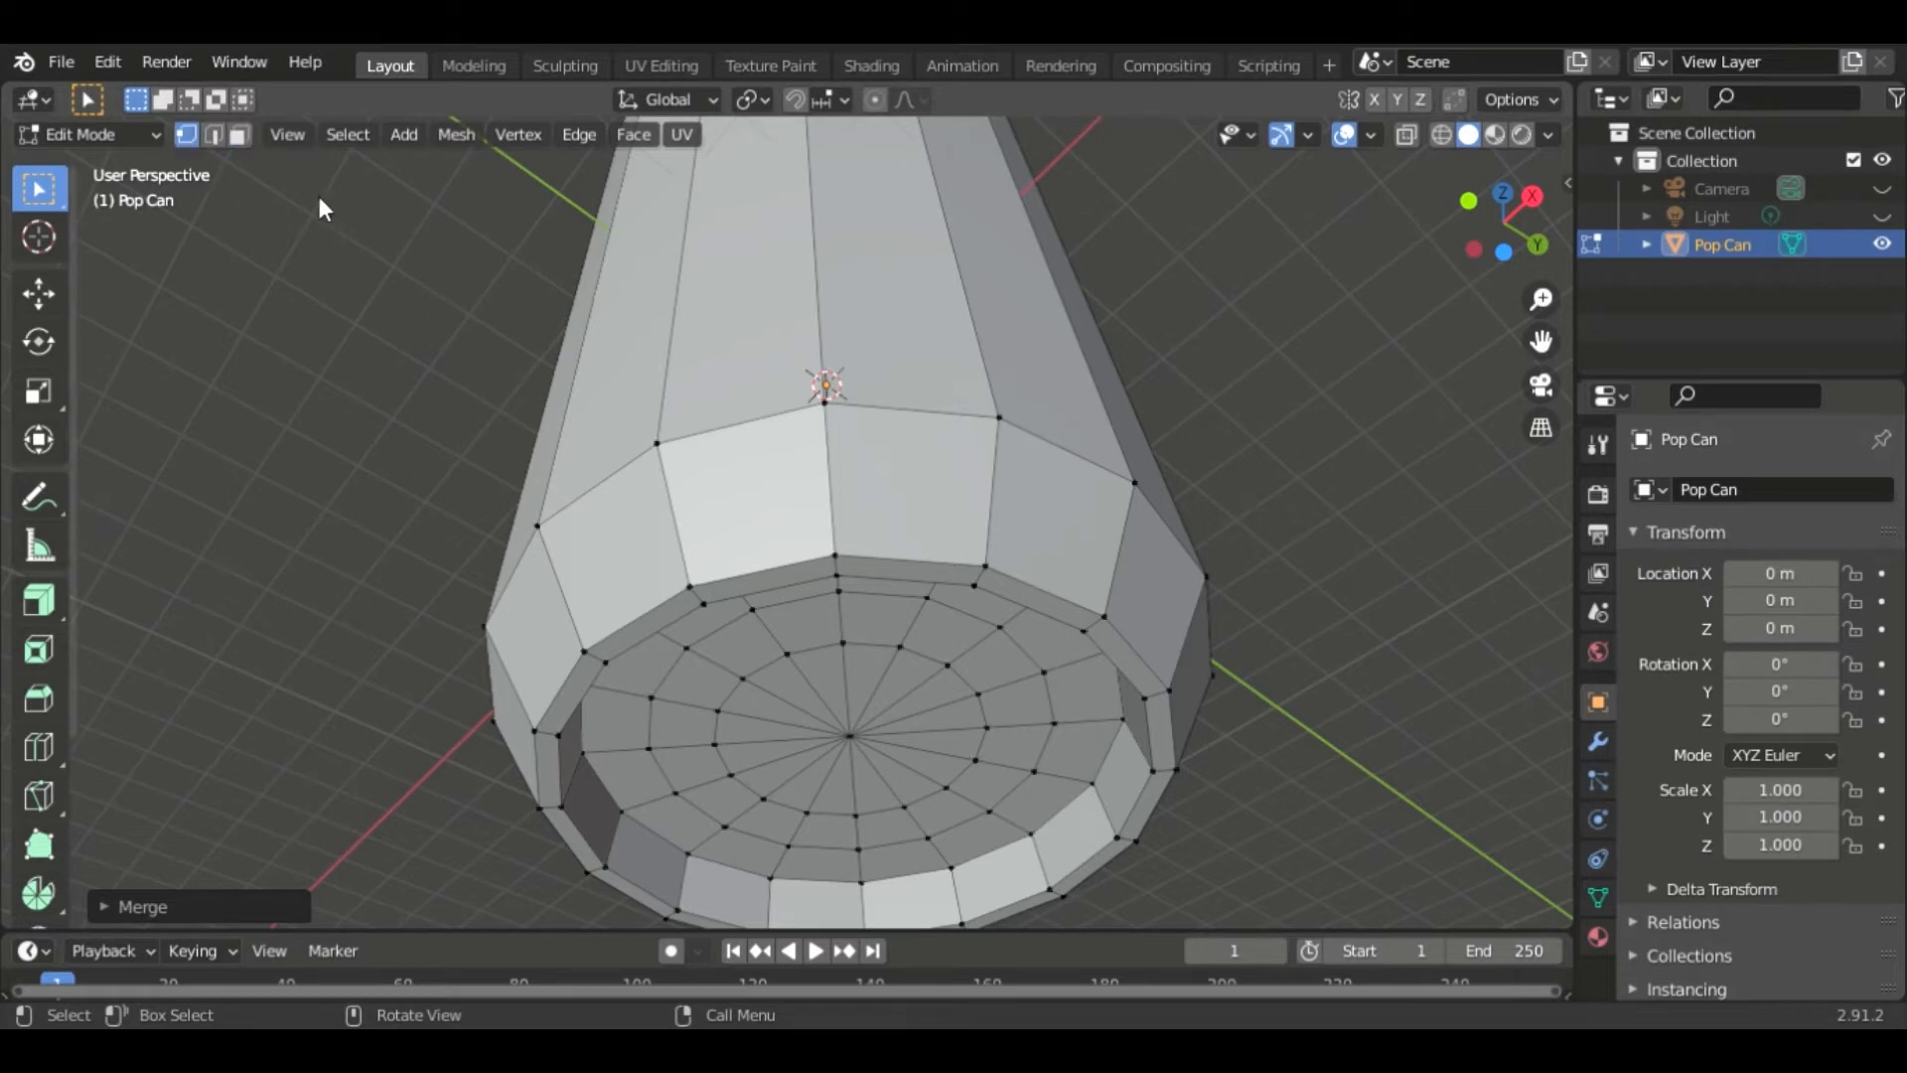
click(869, 742)
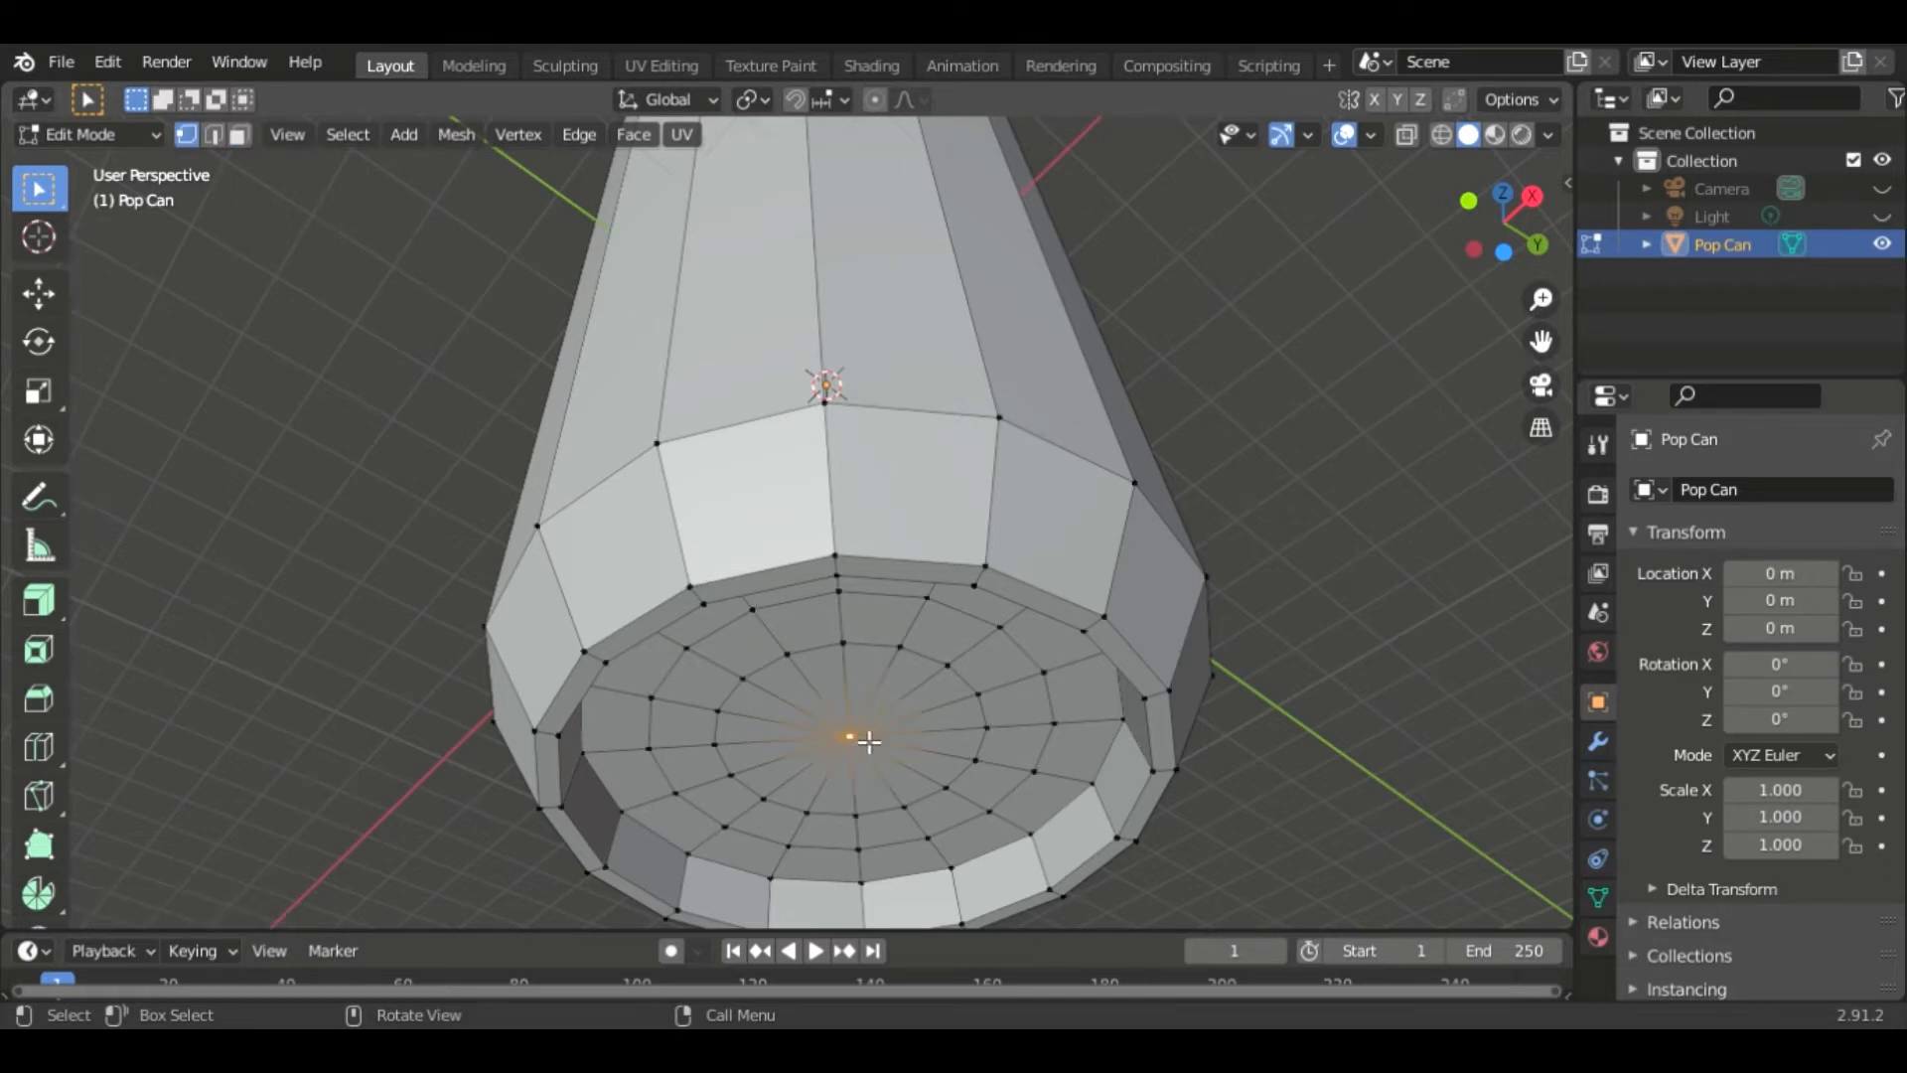
click(876, 100)
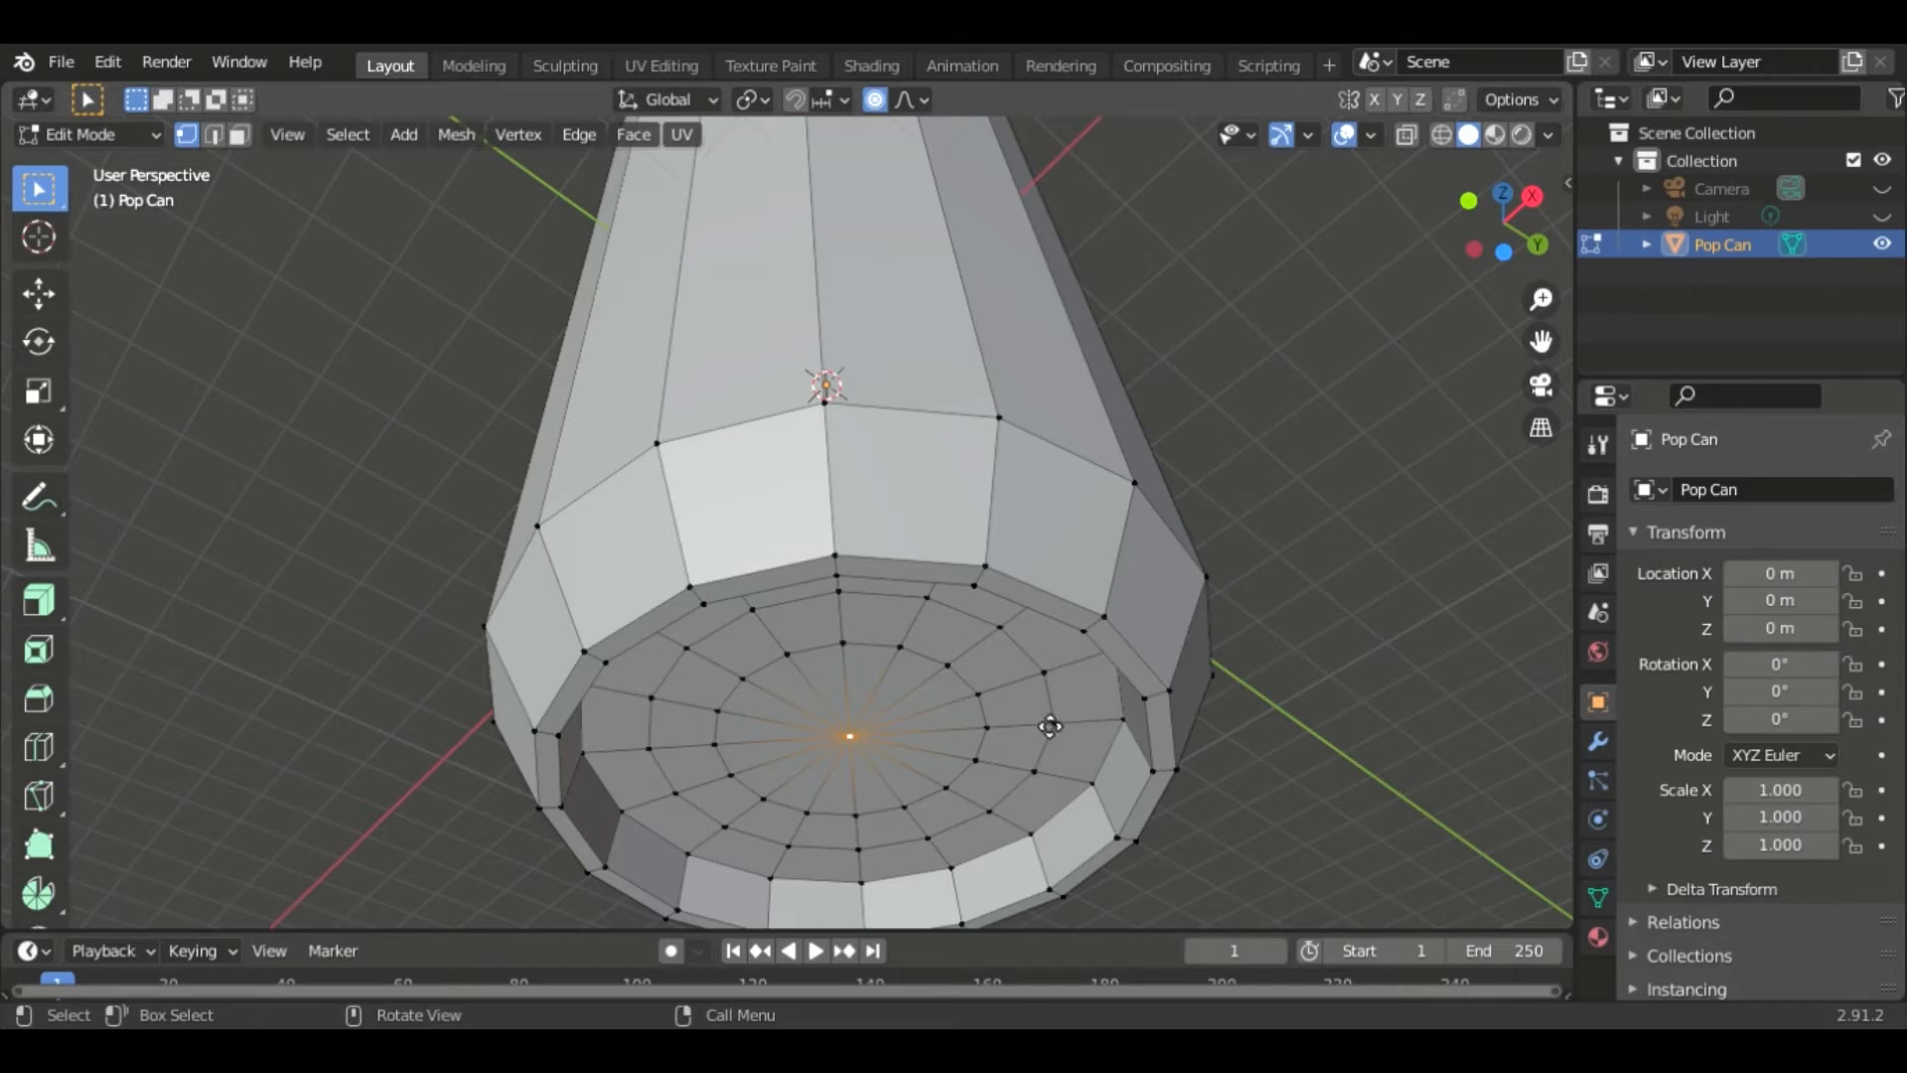
key(g)
scroll(1013, 700, down, 2)
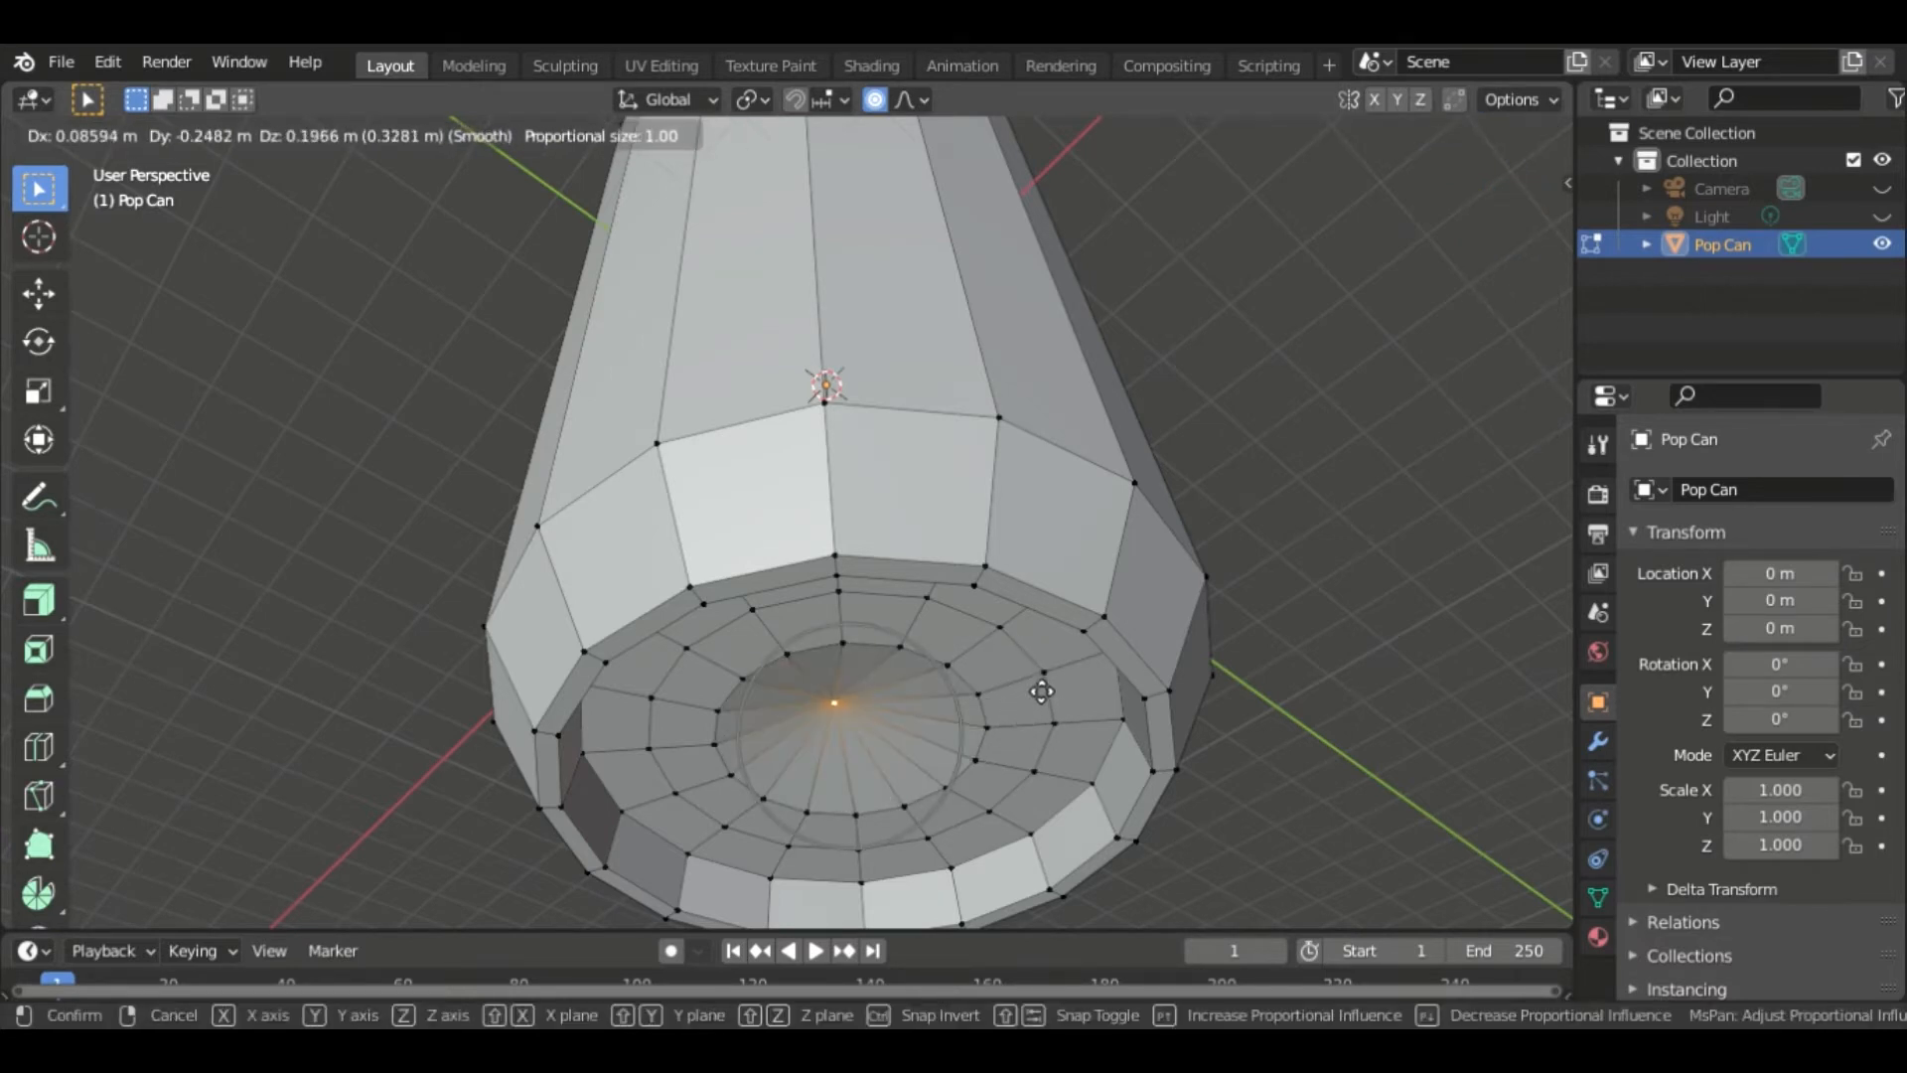
scroll(1037, 693, down, 10)
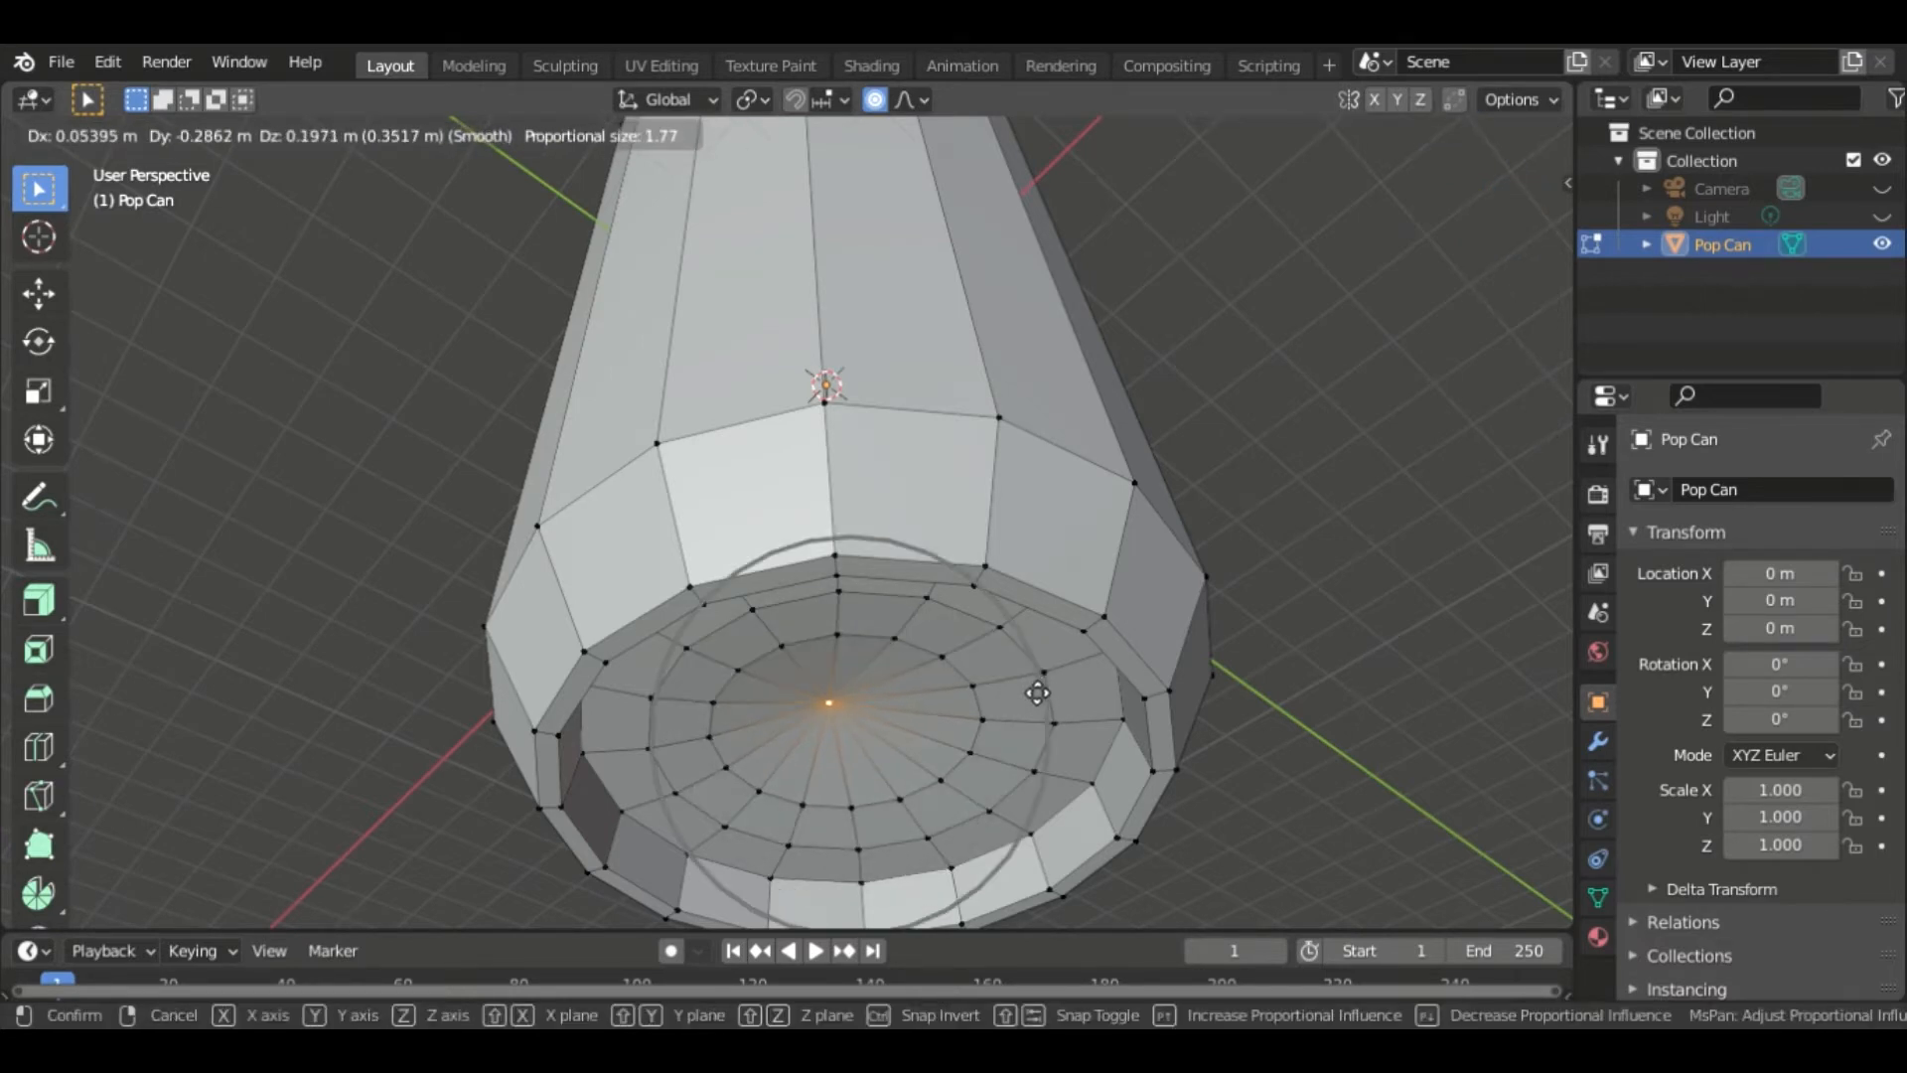
scroll(1037, 692, down, 3)
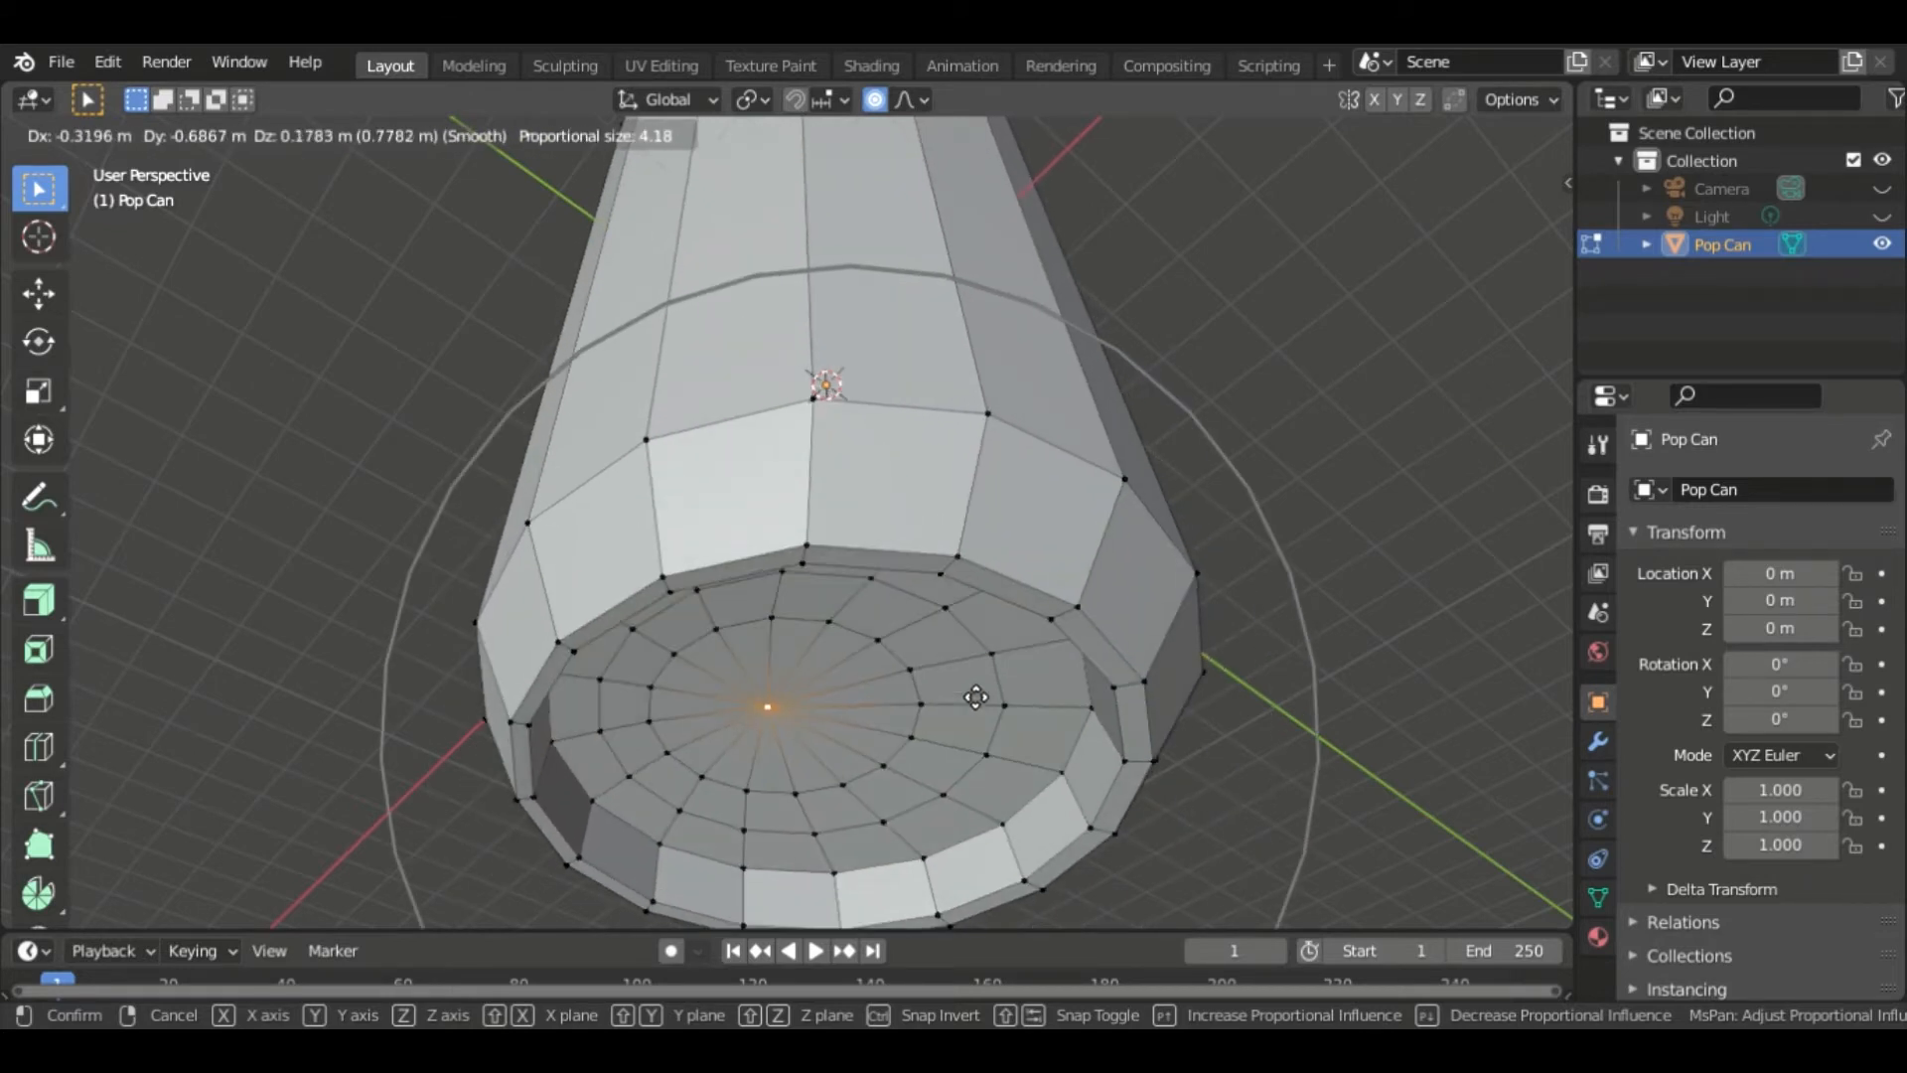
scroll(977, 697, up, 4)
scroll(978, 697, up, 8)
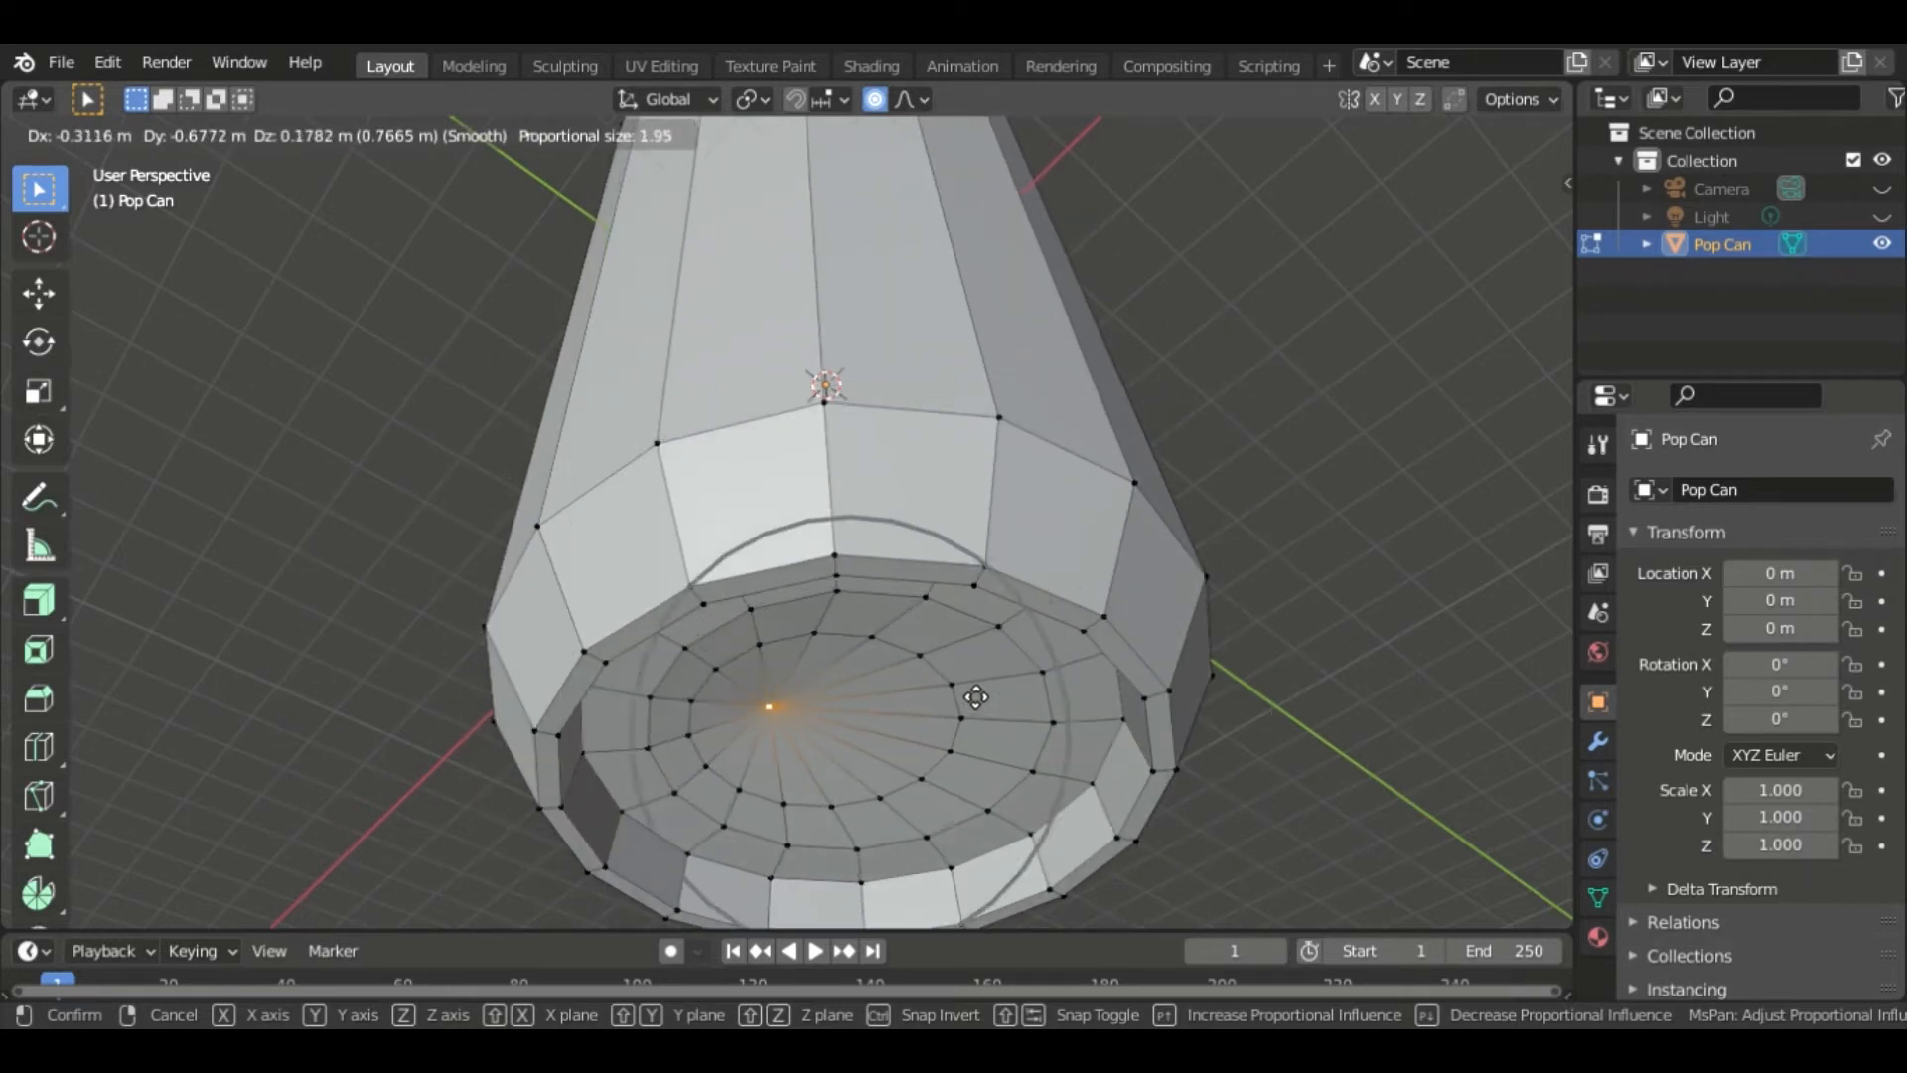
scroll(1053, 709, up, 2)
scroll(1053, 715, up, 1)
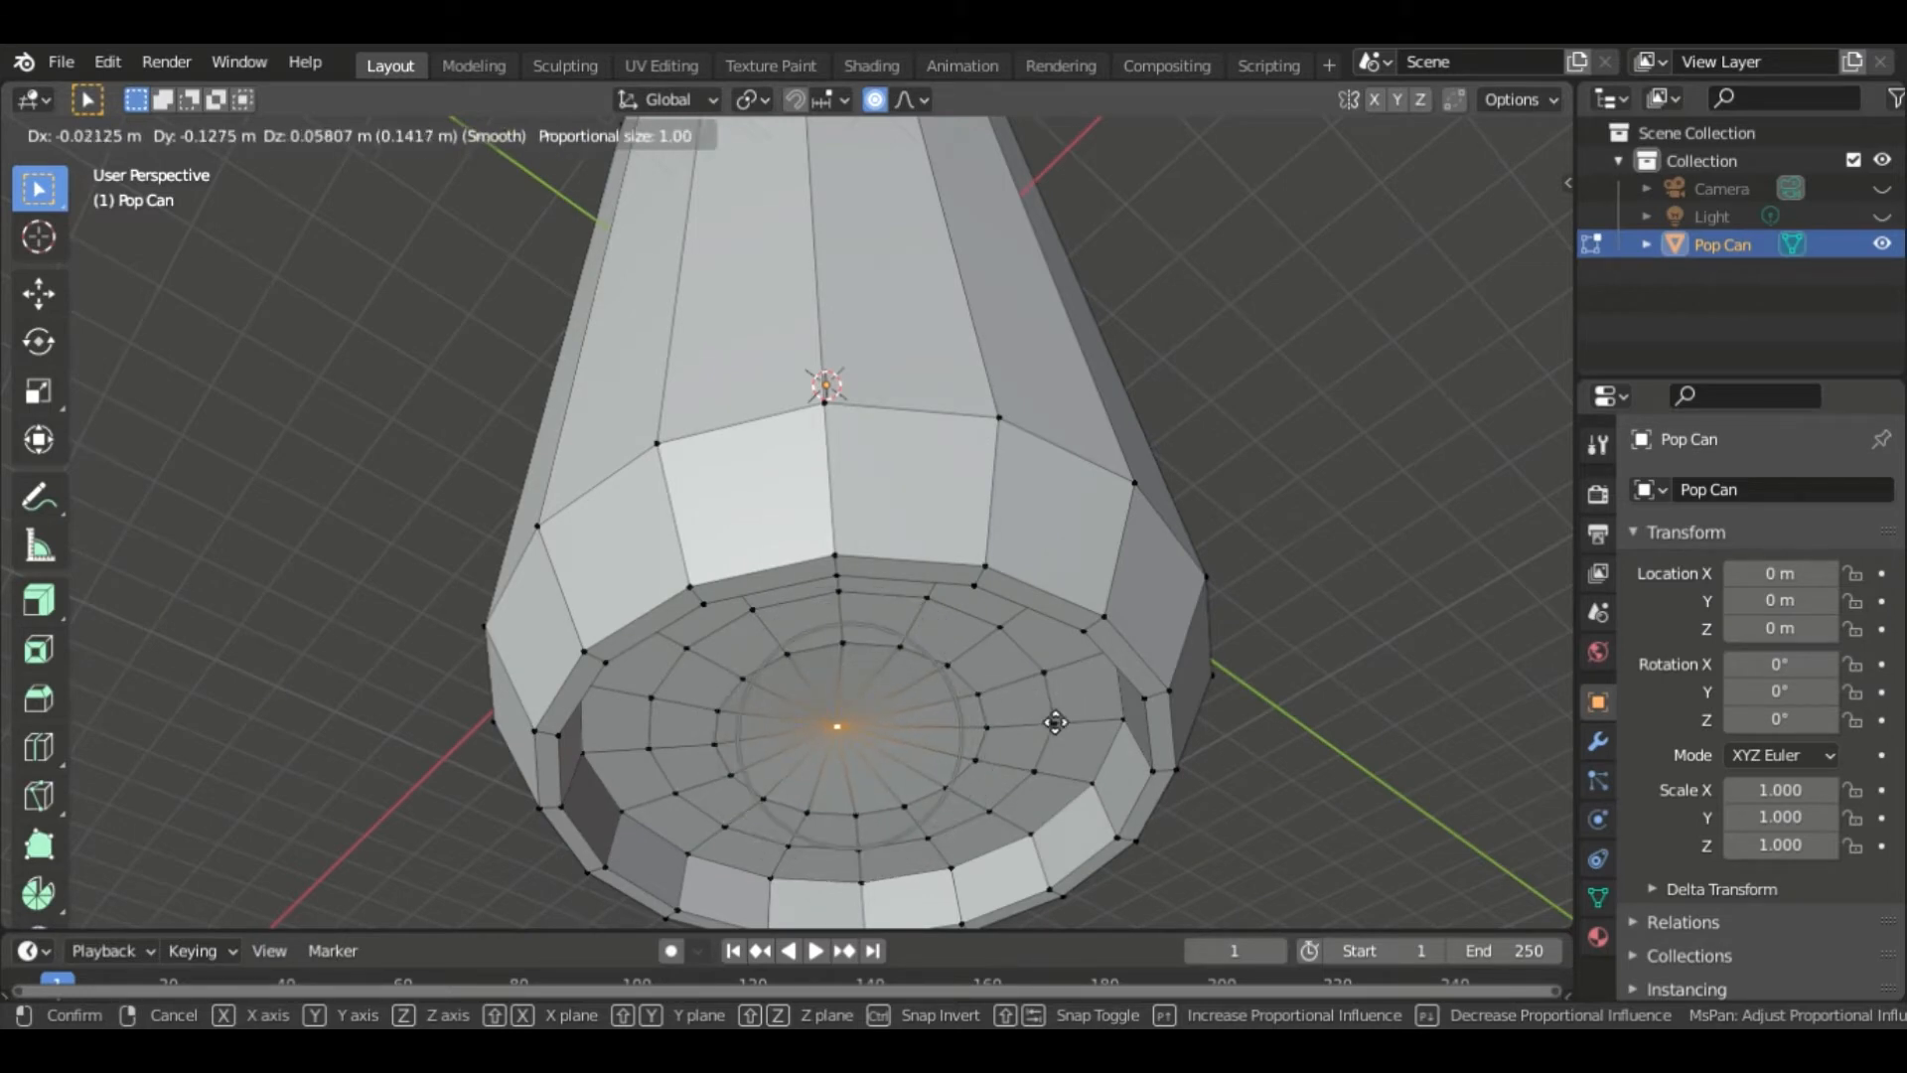
scroll(1062, 720, down, 3)
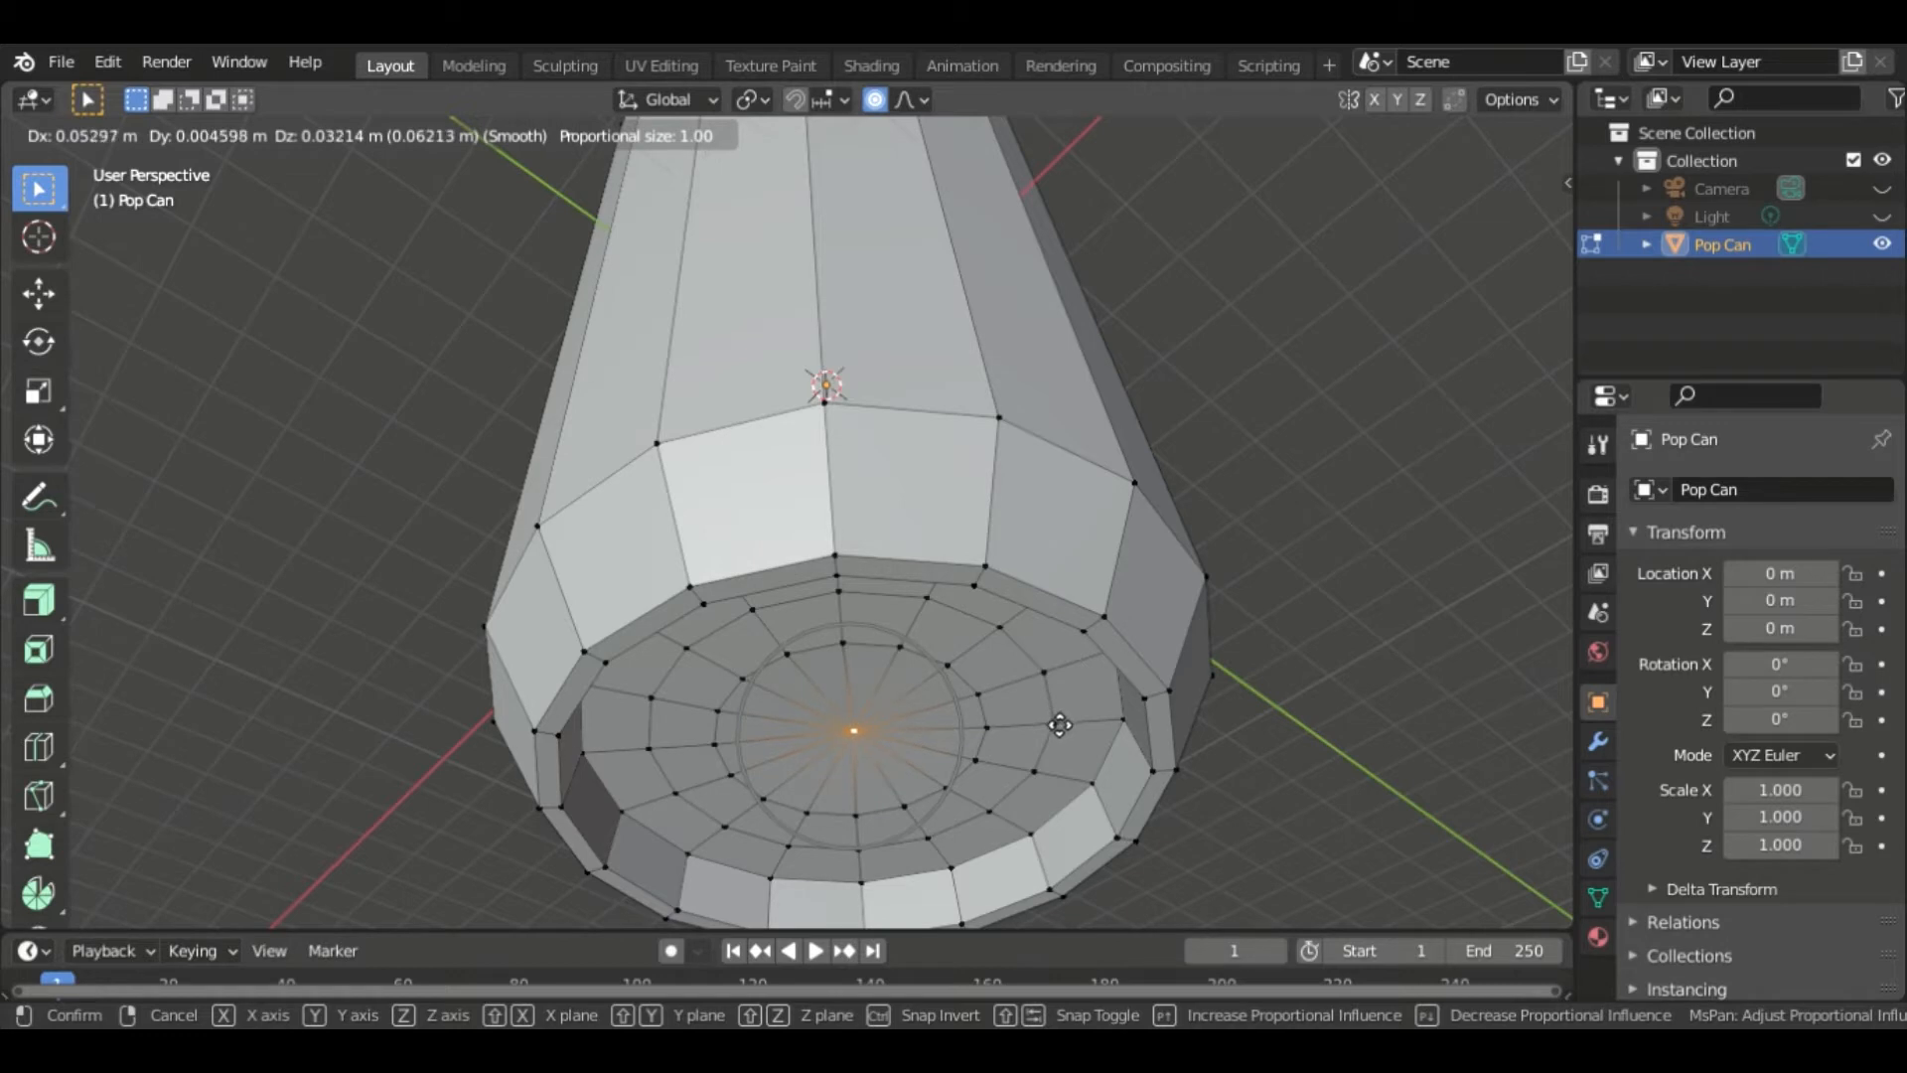
scroll(1051, 710, down, 5)
scroll(1053, 689, down, 1)
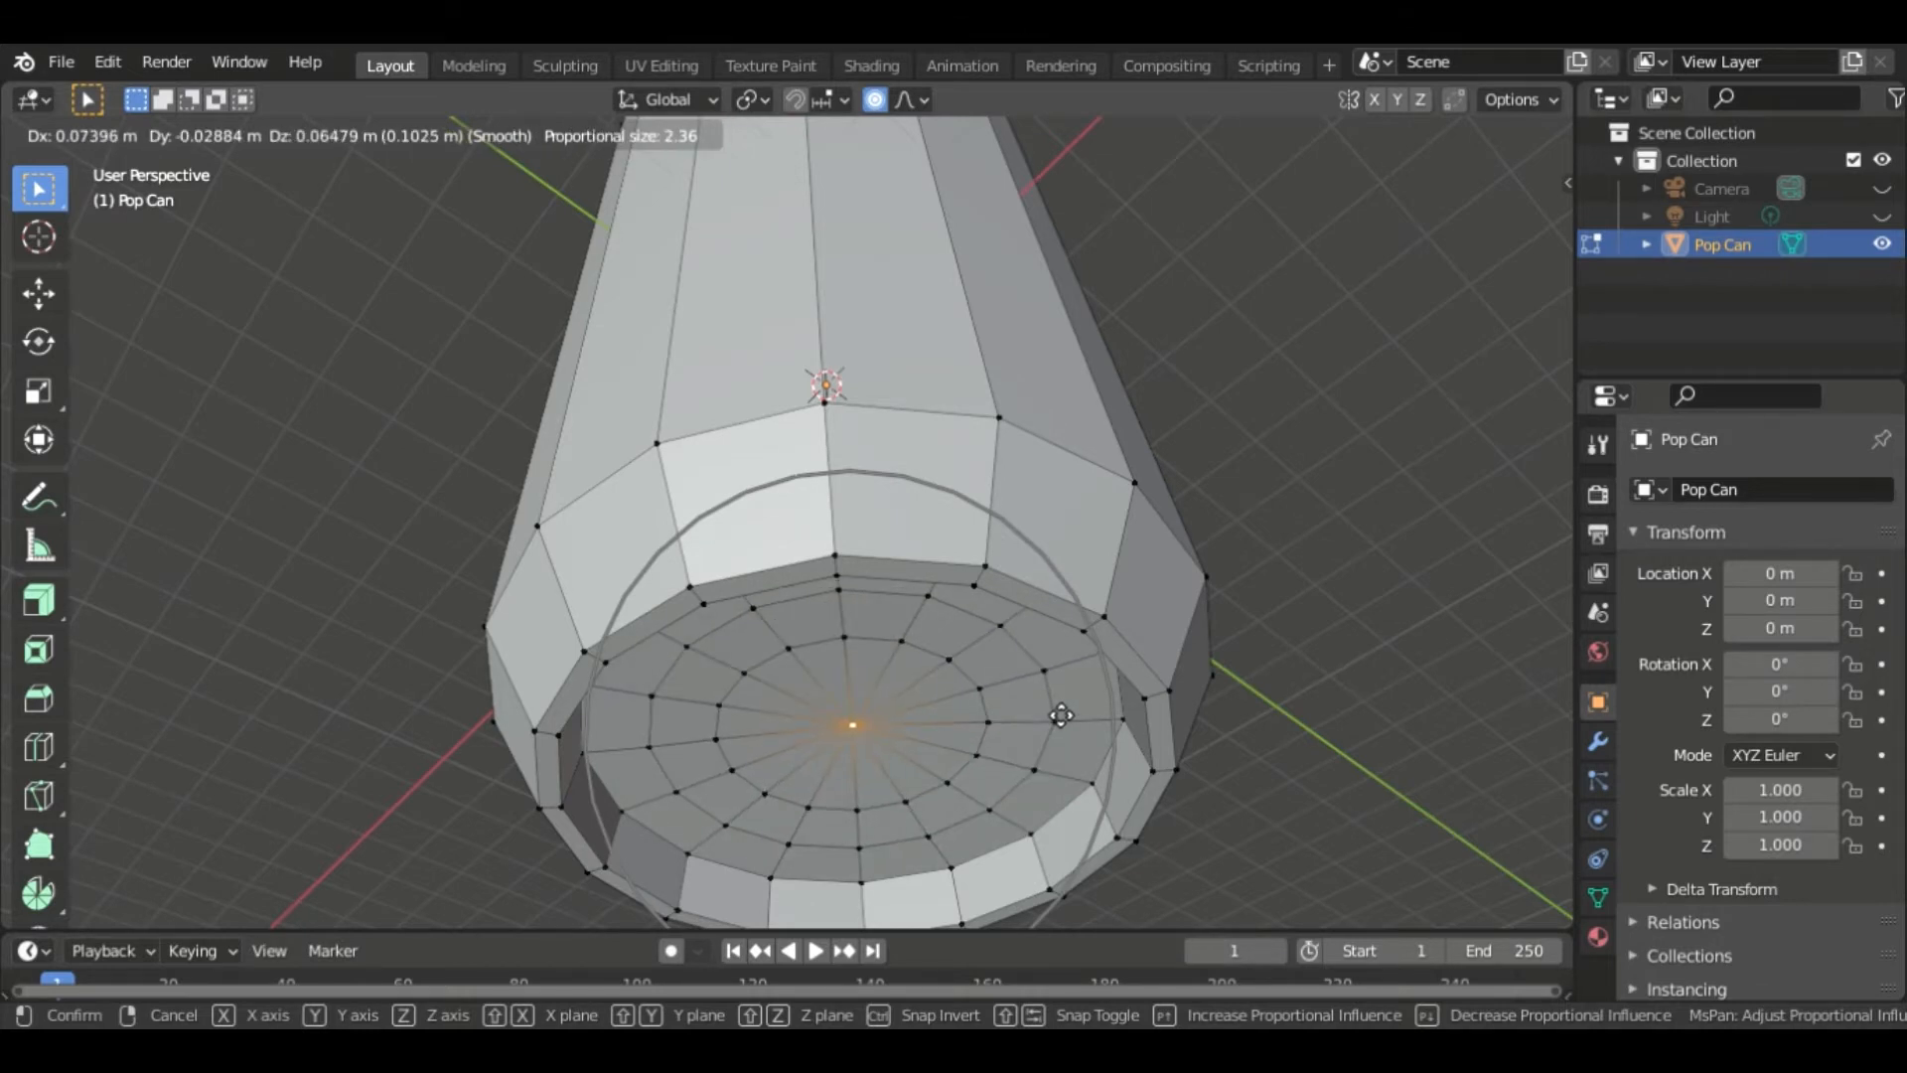
key(z)
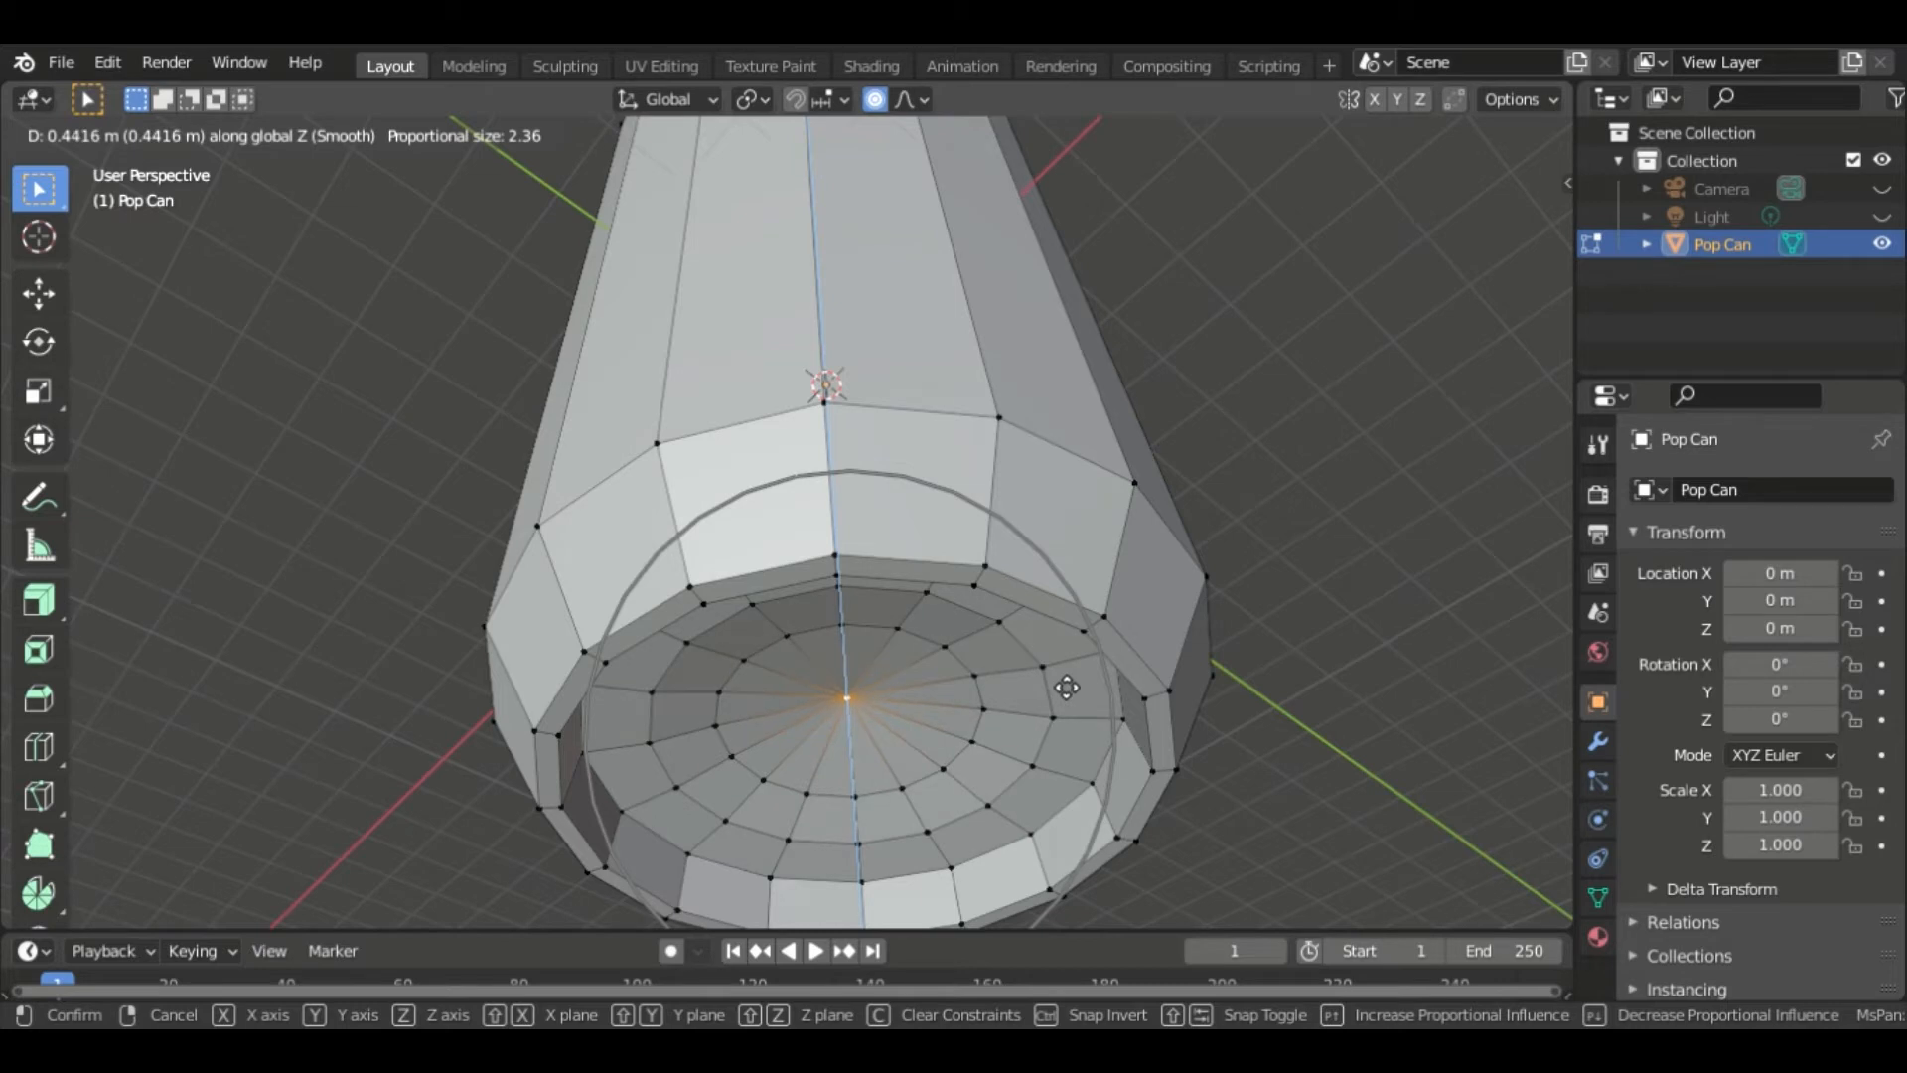
click(1067, 686)
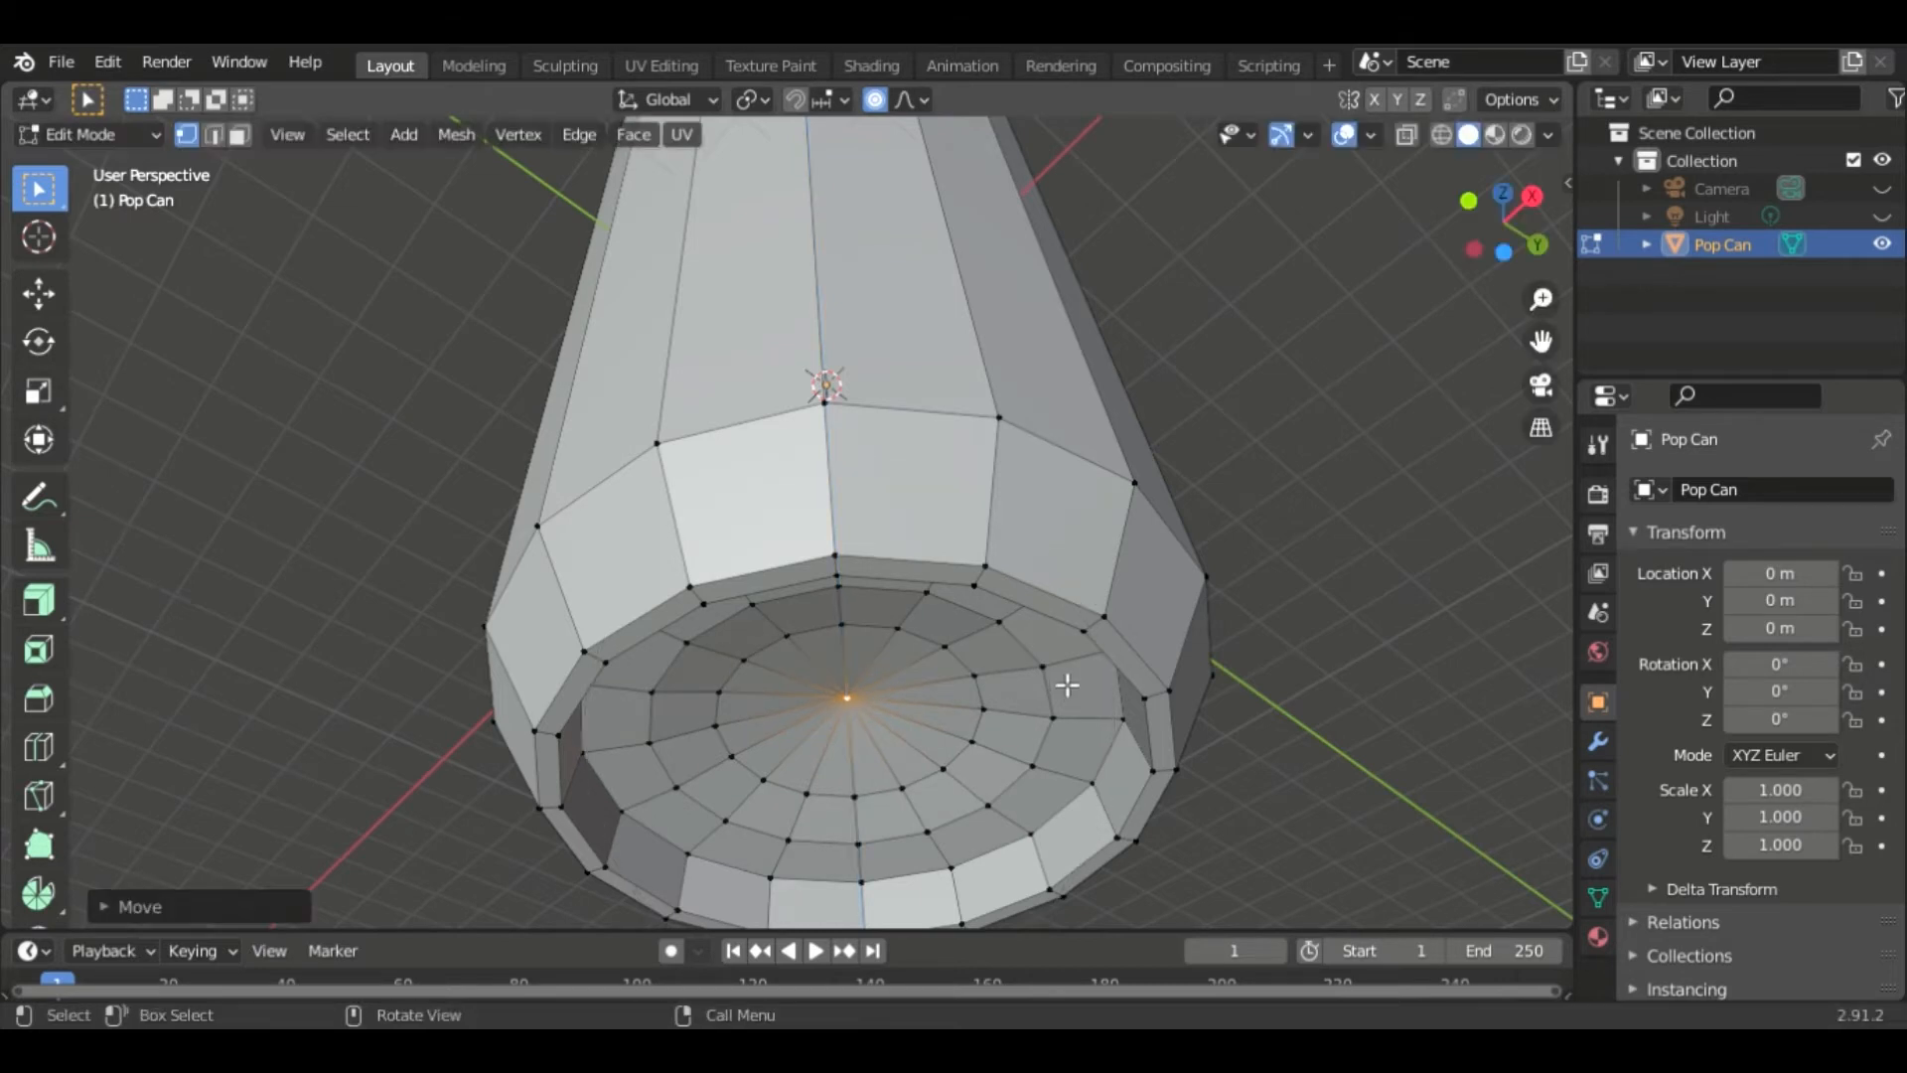
- Move the center vertex back along Z about -0.07 m with proportional editing still on
click(1407, 135)
mouse_move(1351, 417)
middle_down()
mouse_move(1342, 586)
mouse_move(1384, 432)
middle_up()
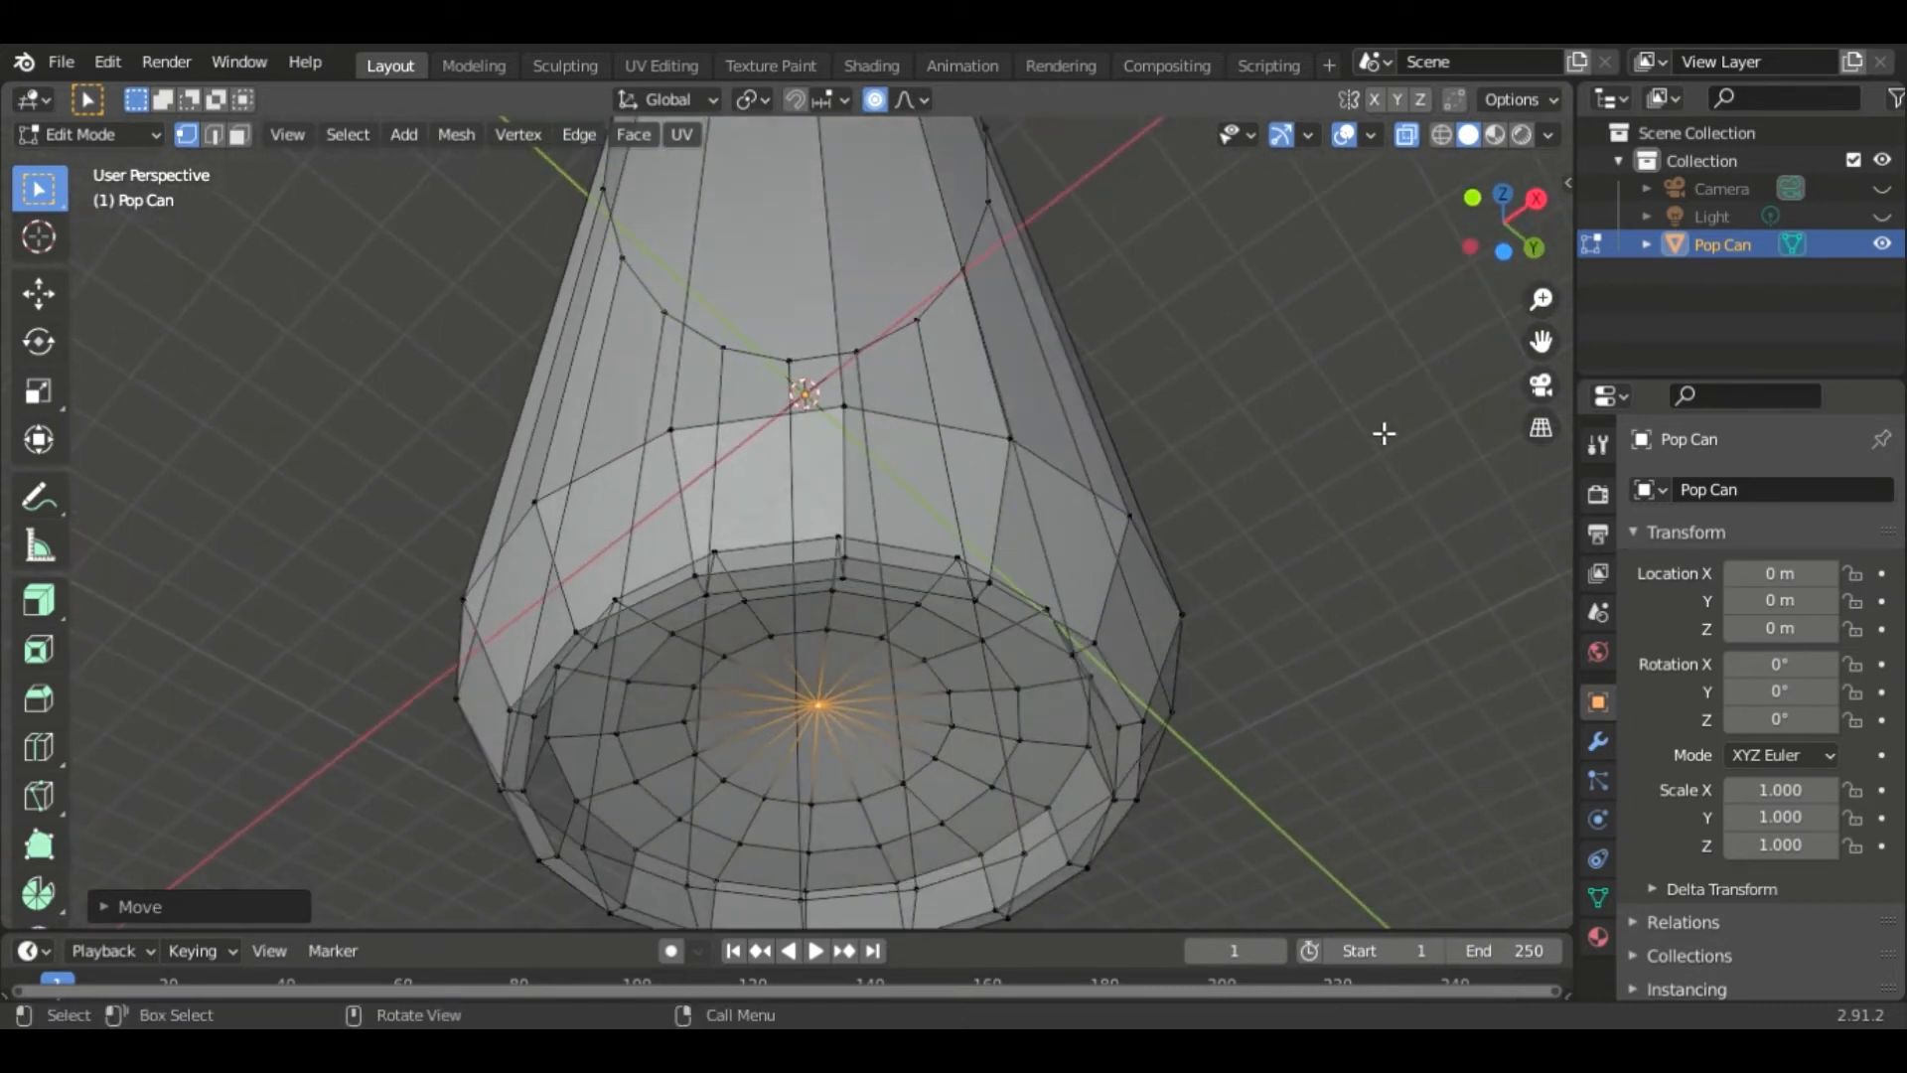
click(1407, 134)
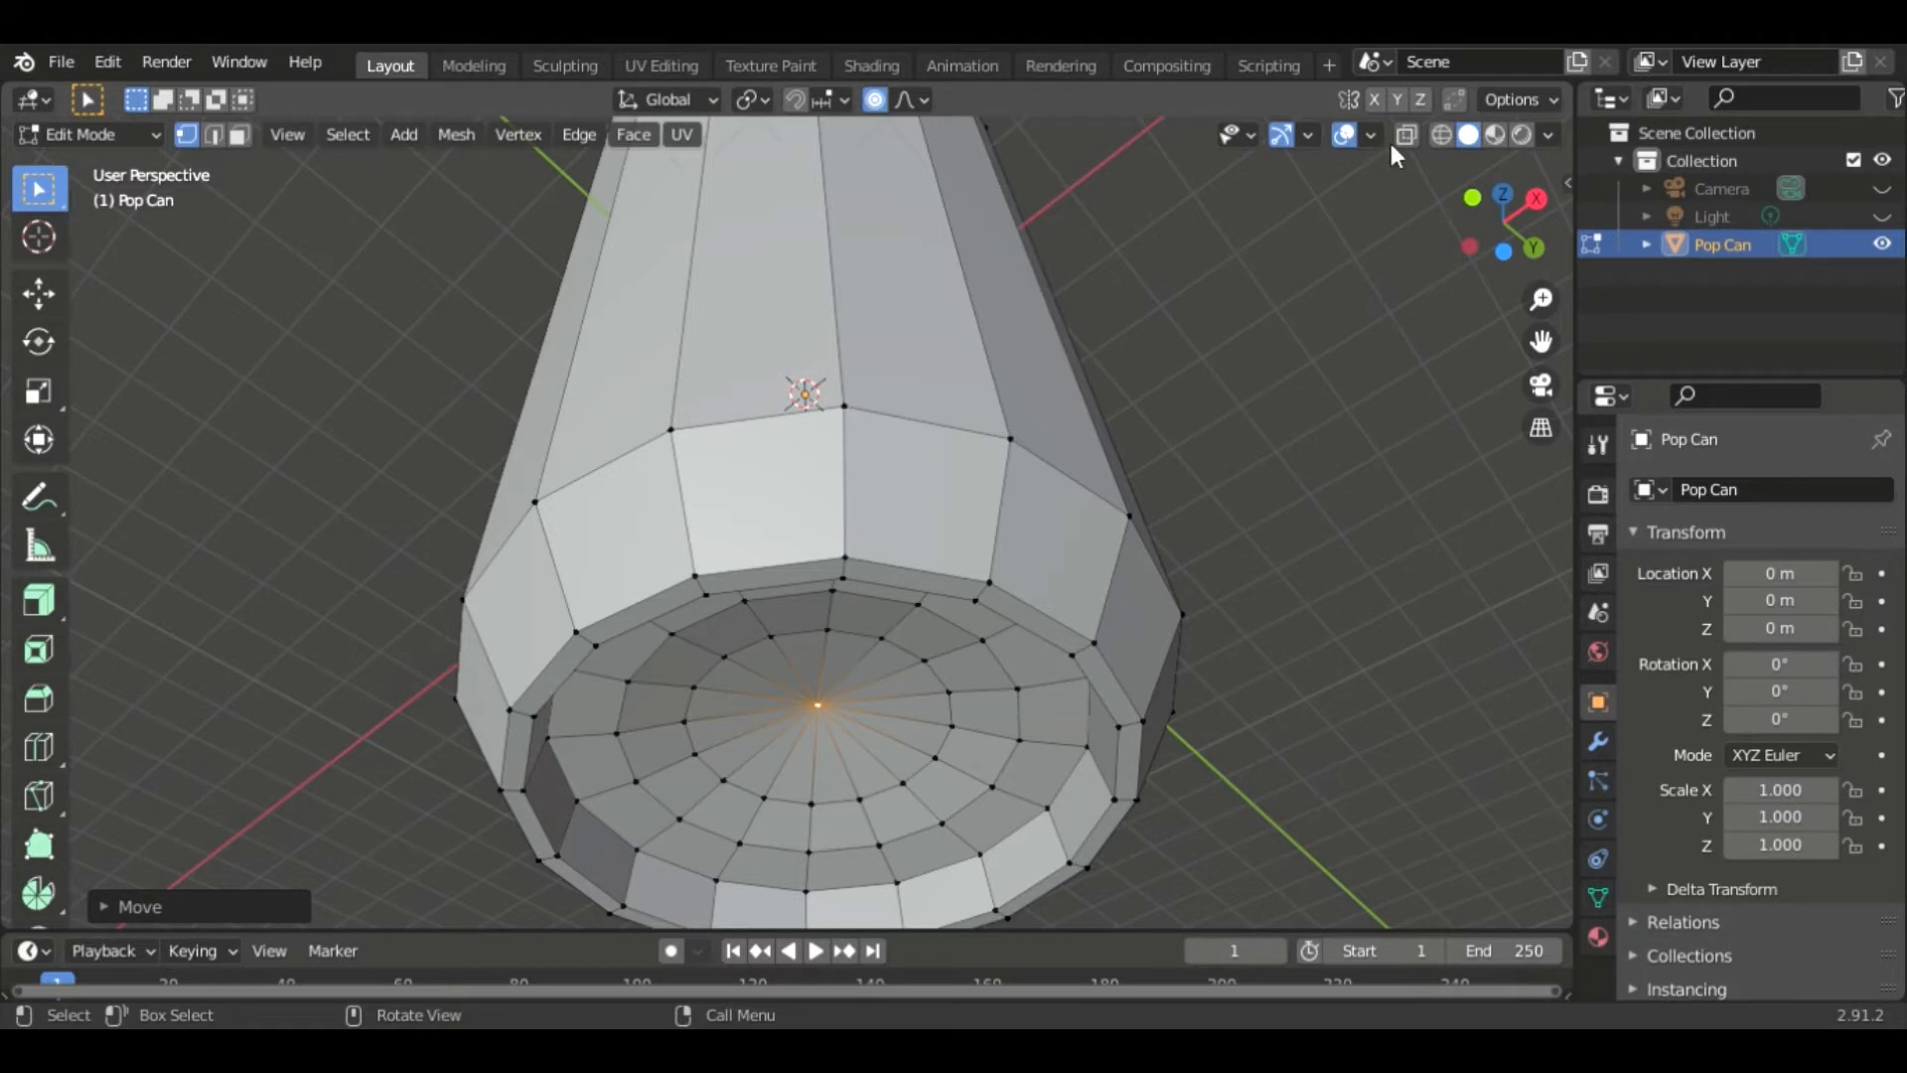
click(1404, 135)
middle_drag(1337, 370, 1326, 553)
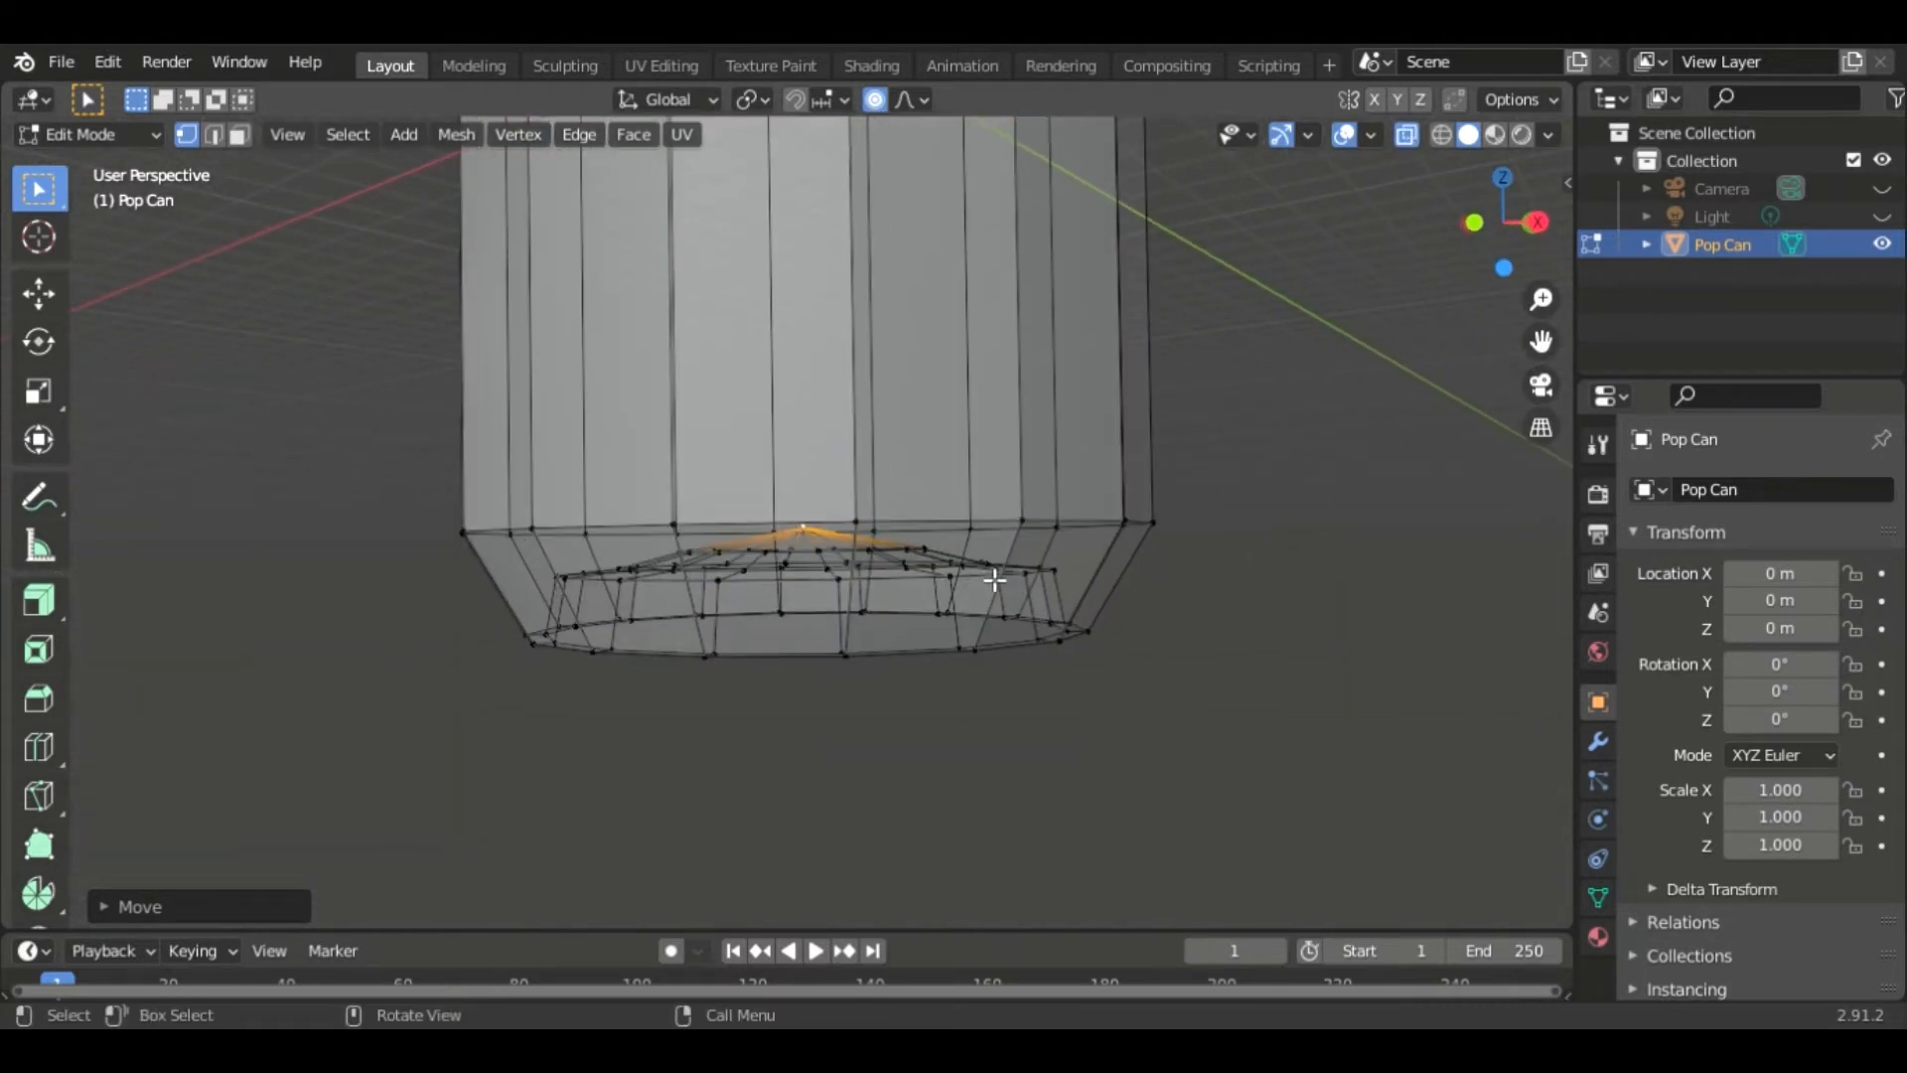
click(1405, 135)
middle_drag(1320, 553, 1313, 458)
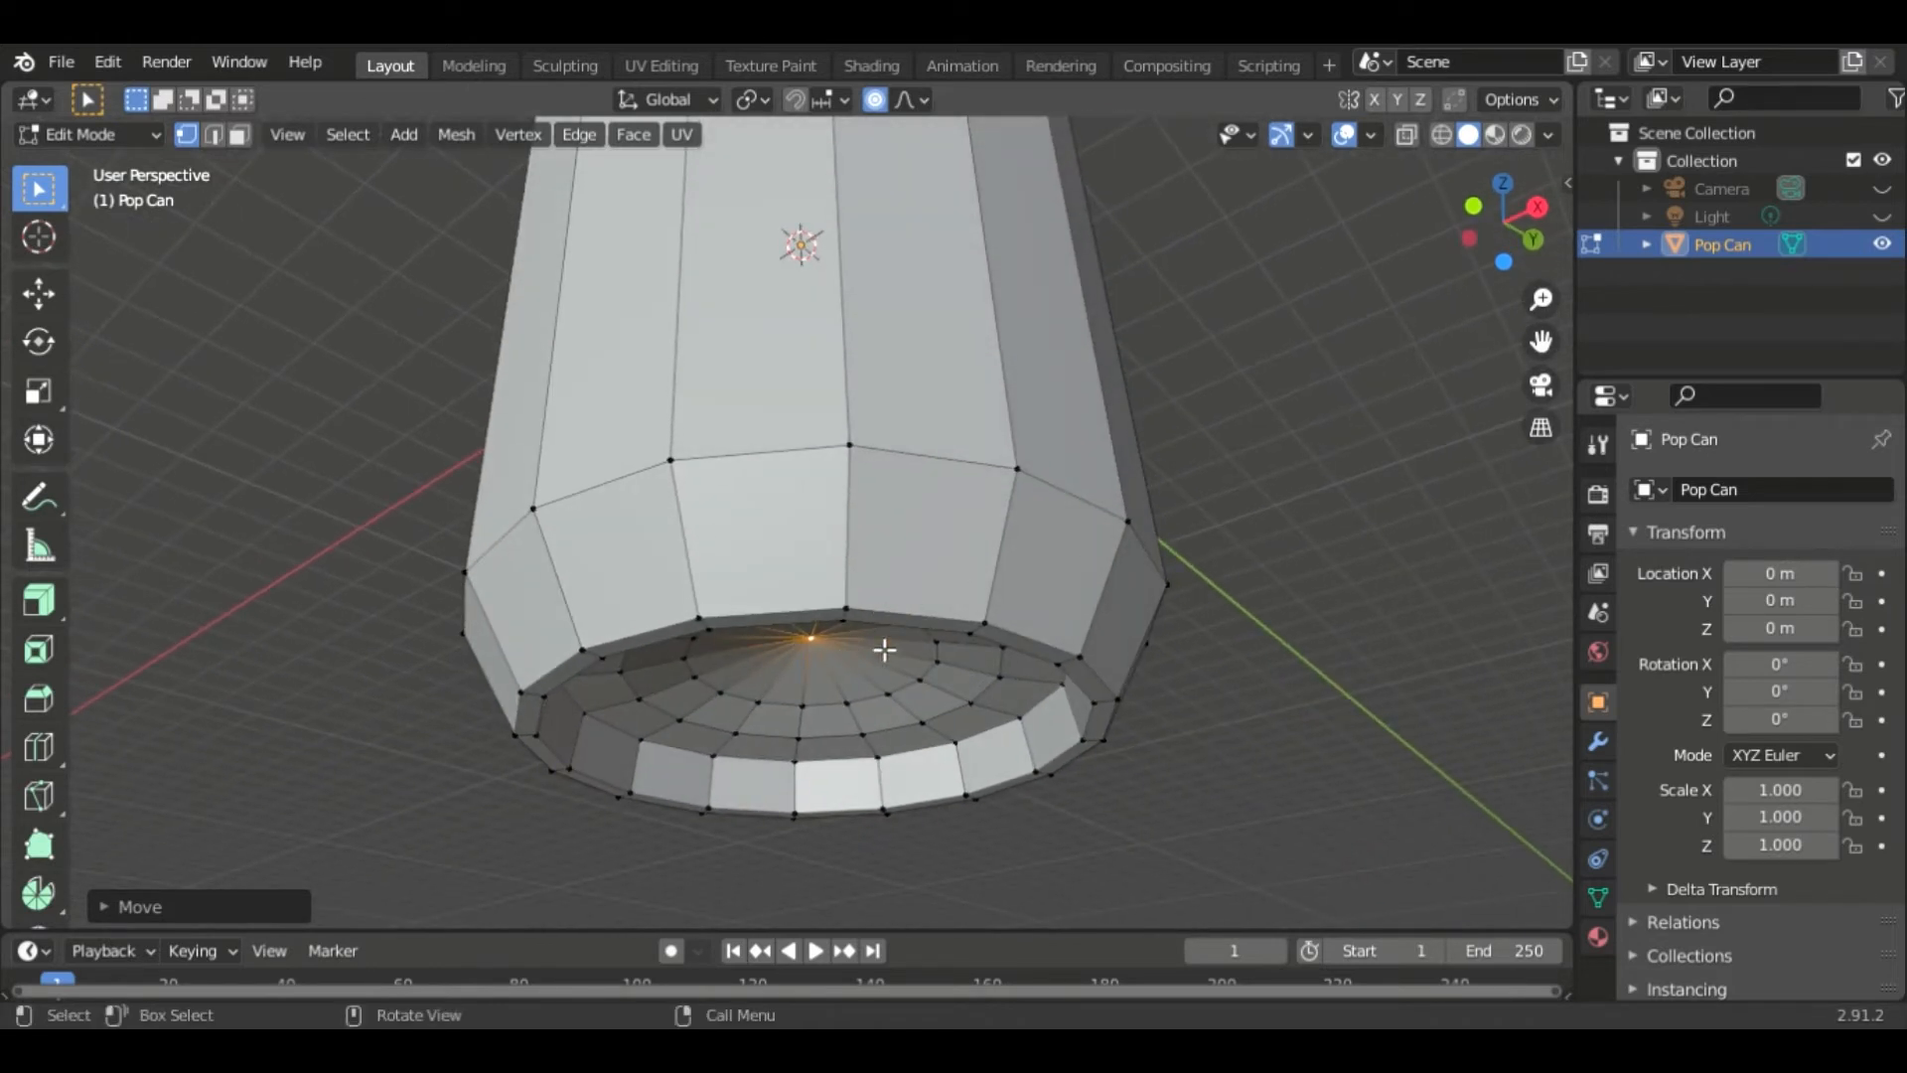
key(g)
key(z)
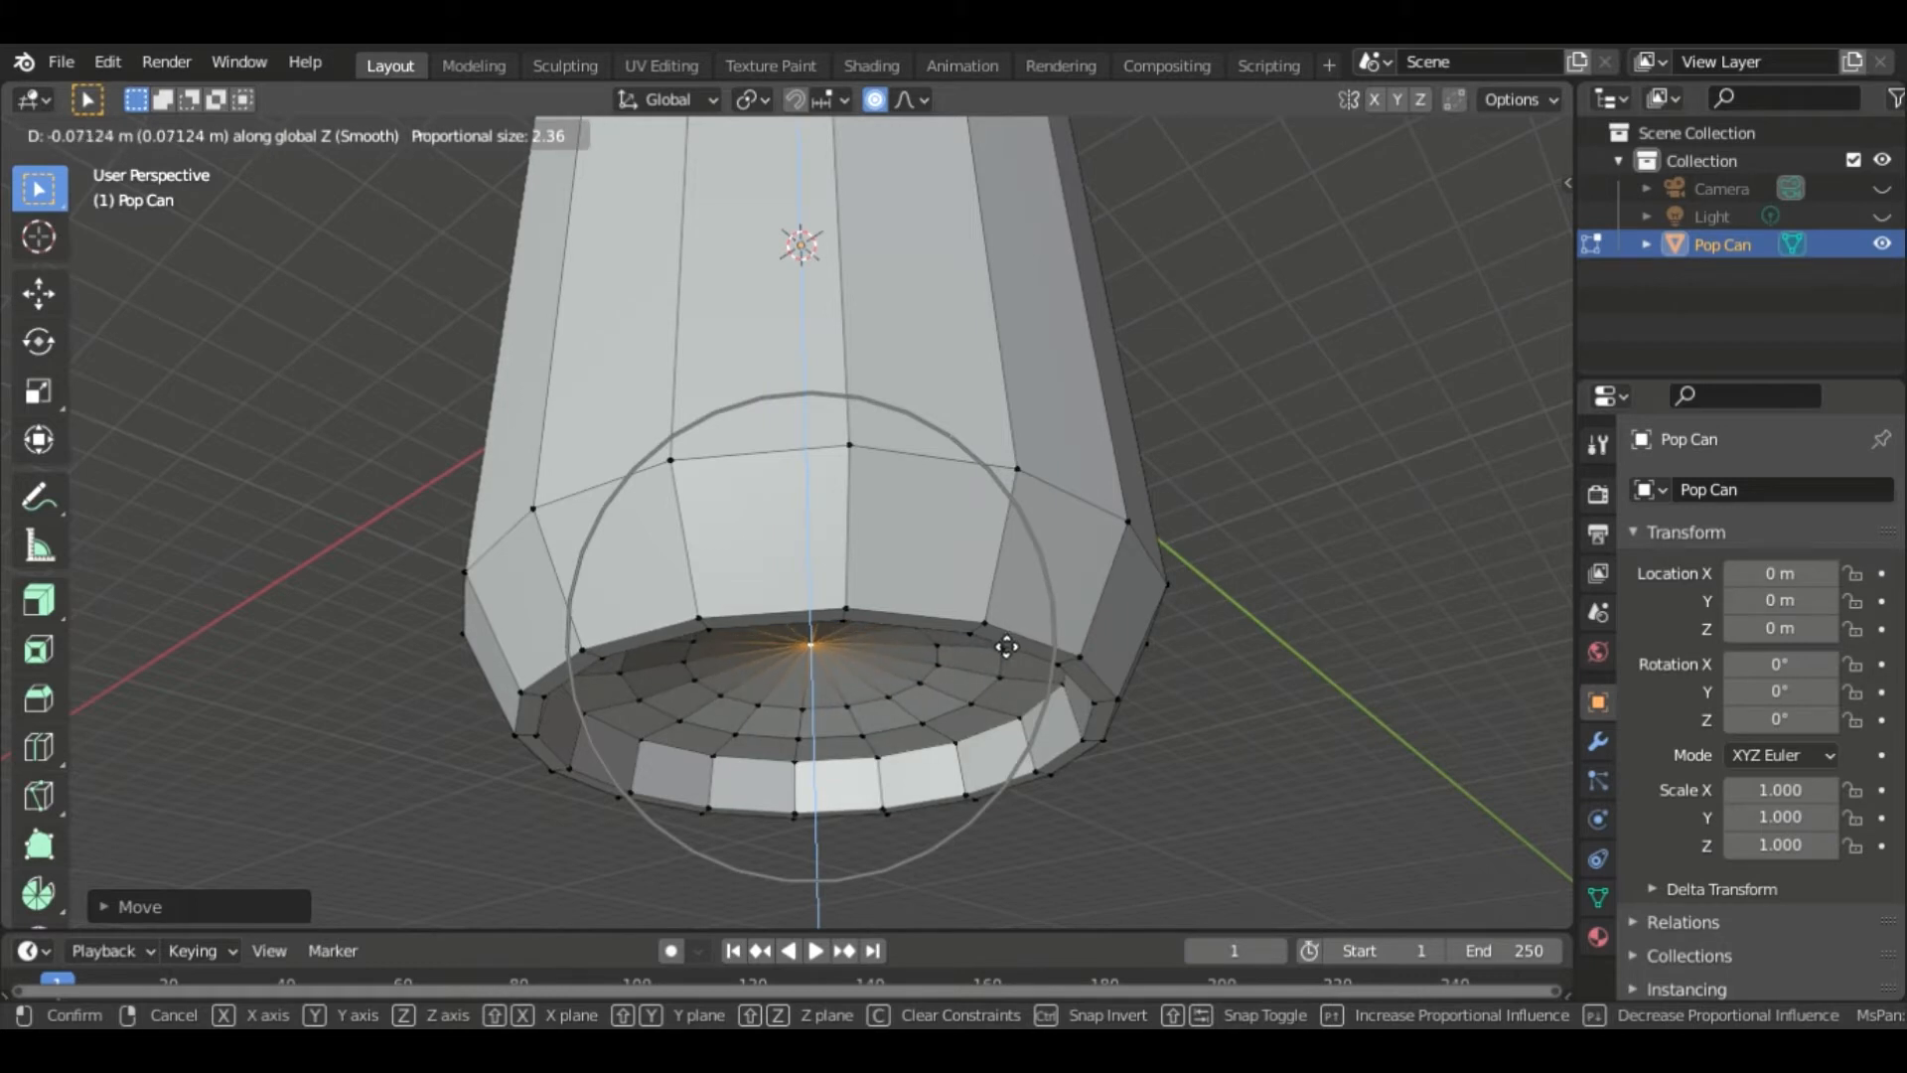
click(1004, 644)
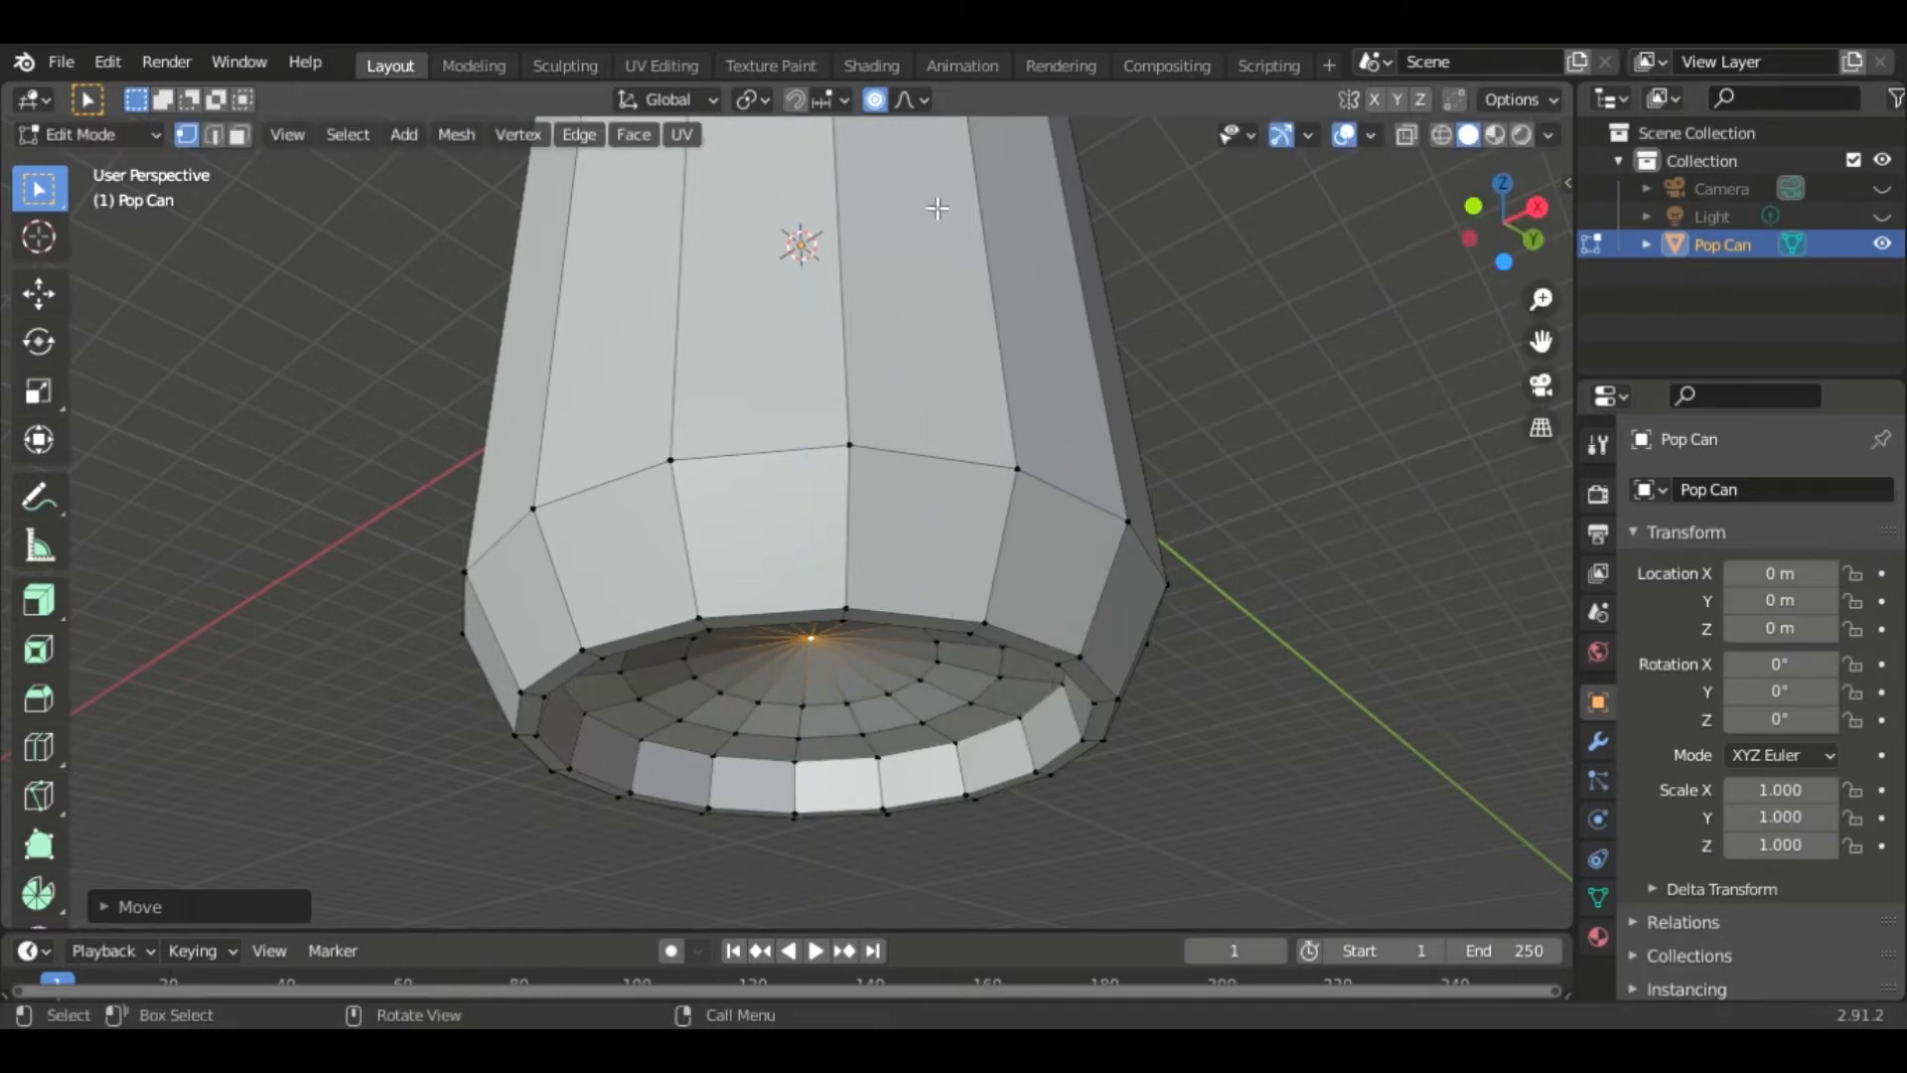
- Turn off proportional editing and move the center vertex along Z about -0.1 m
click(874, 99)
key(g)
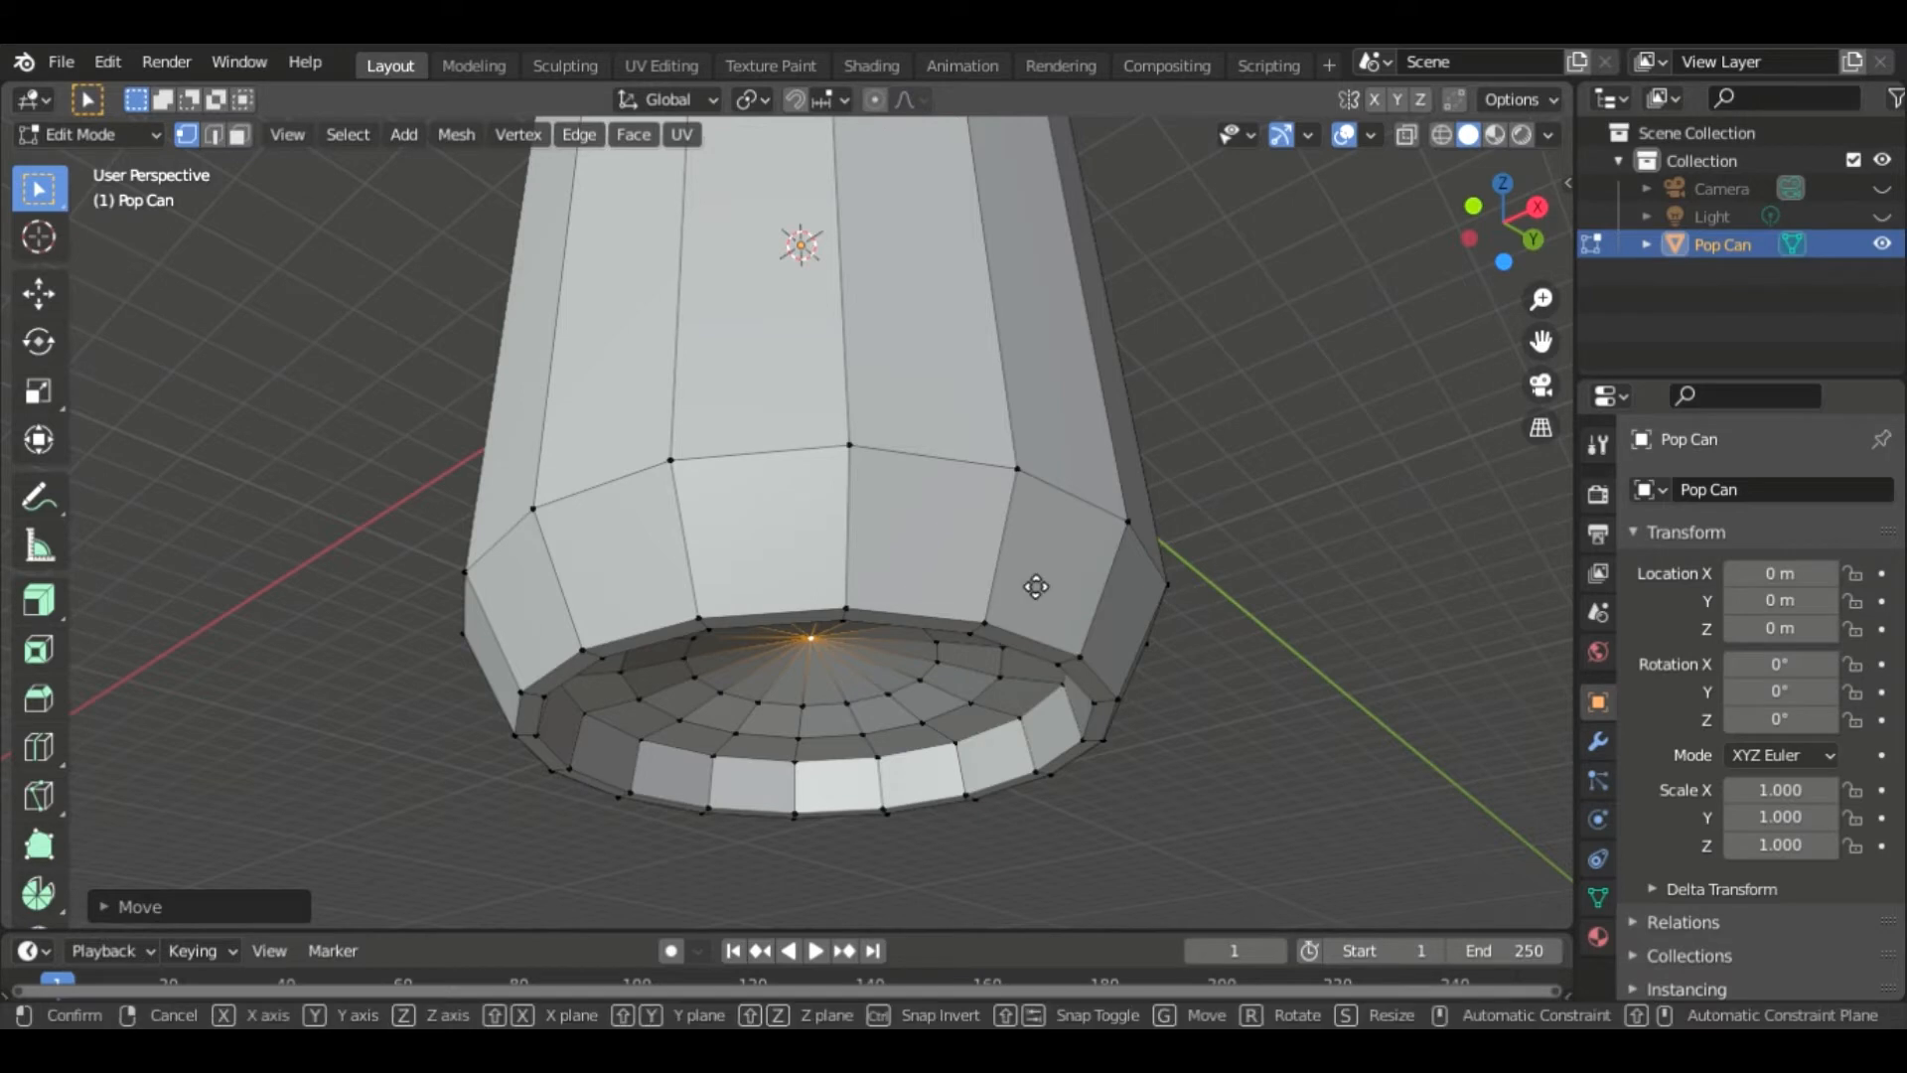
key(z)
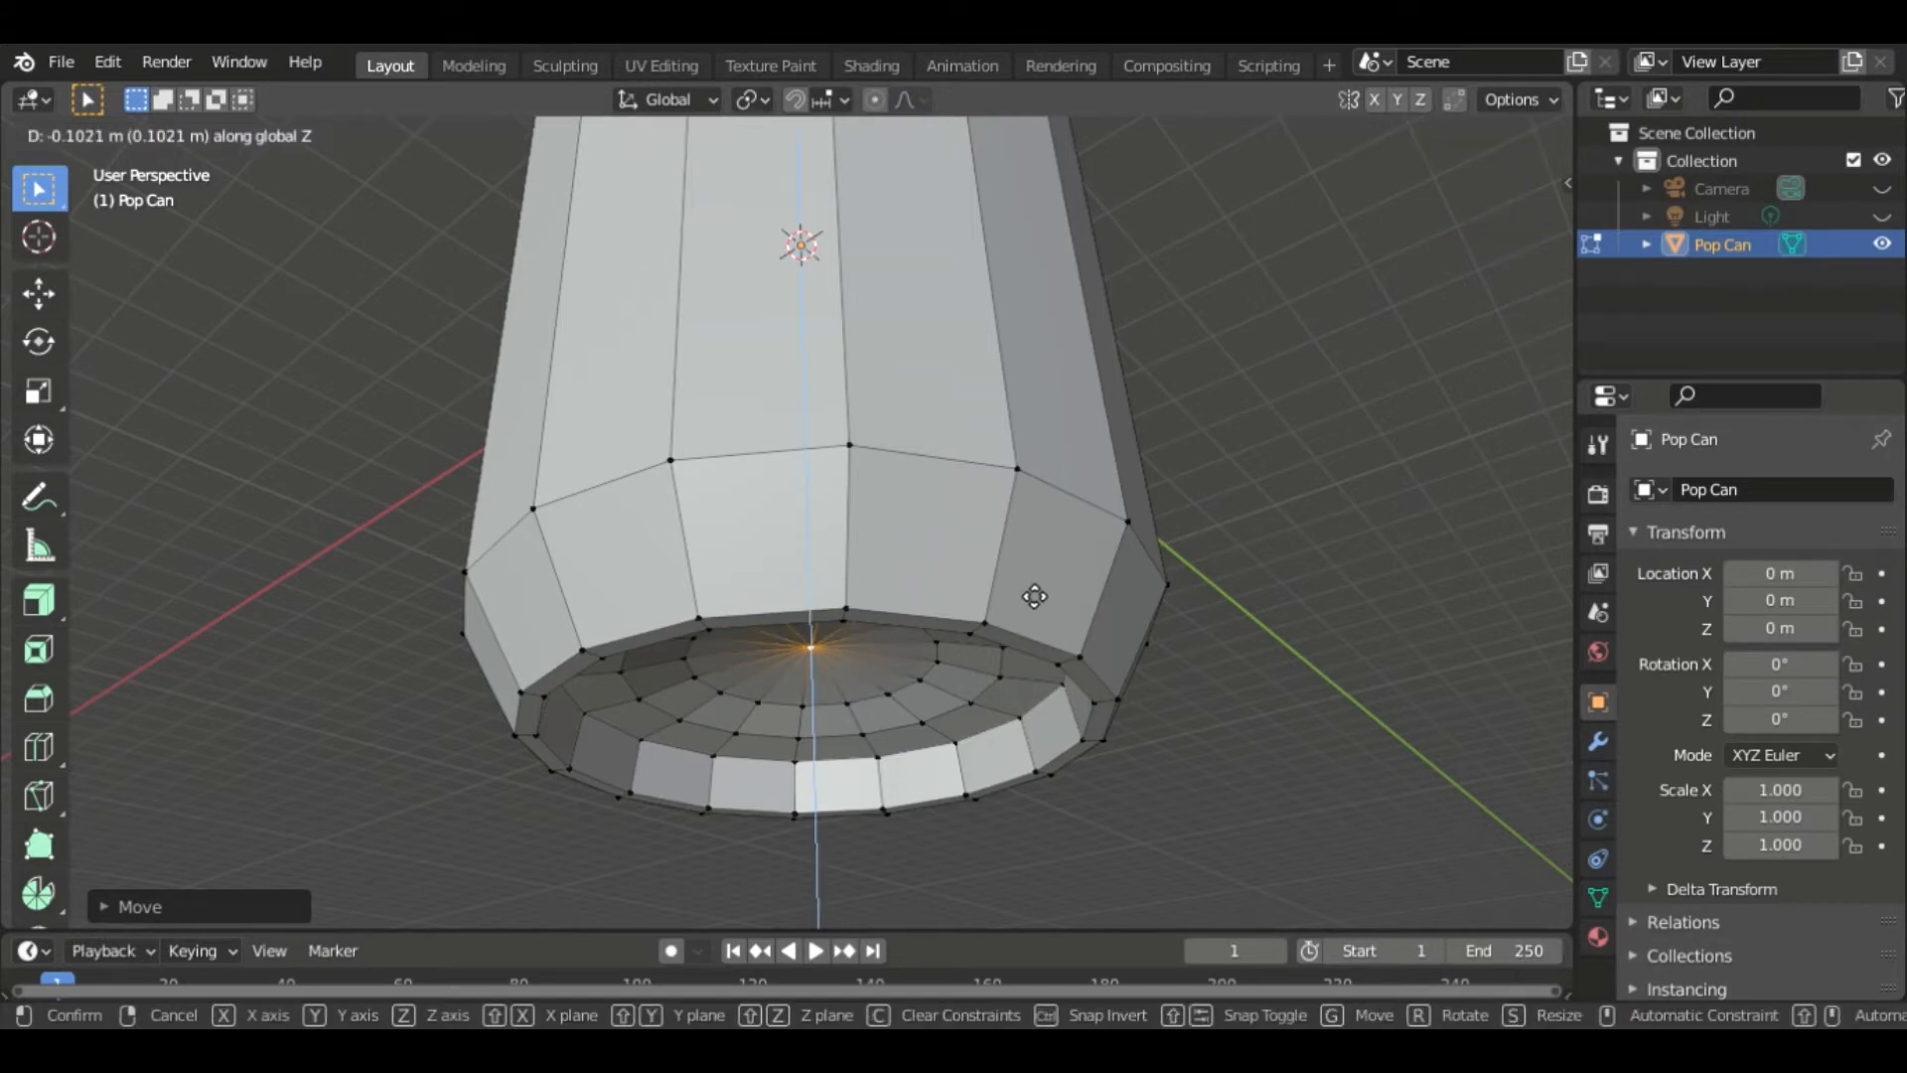
click(1034, 594)
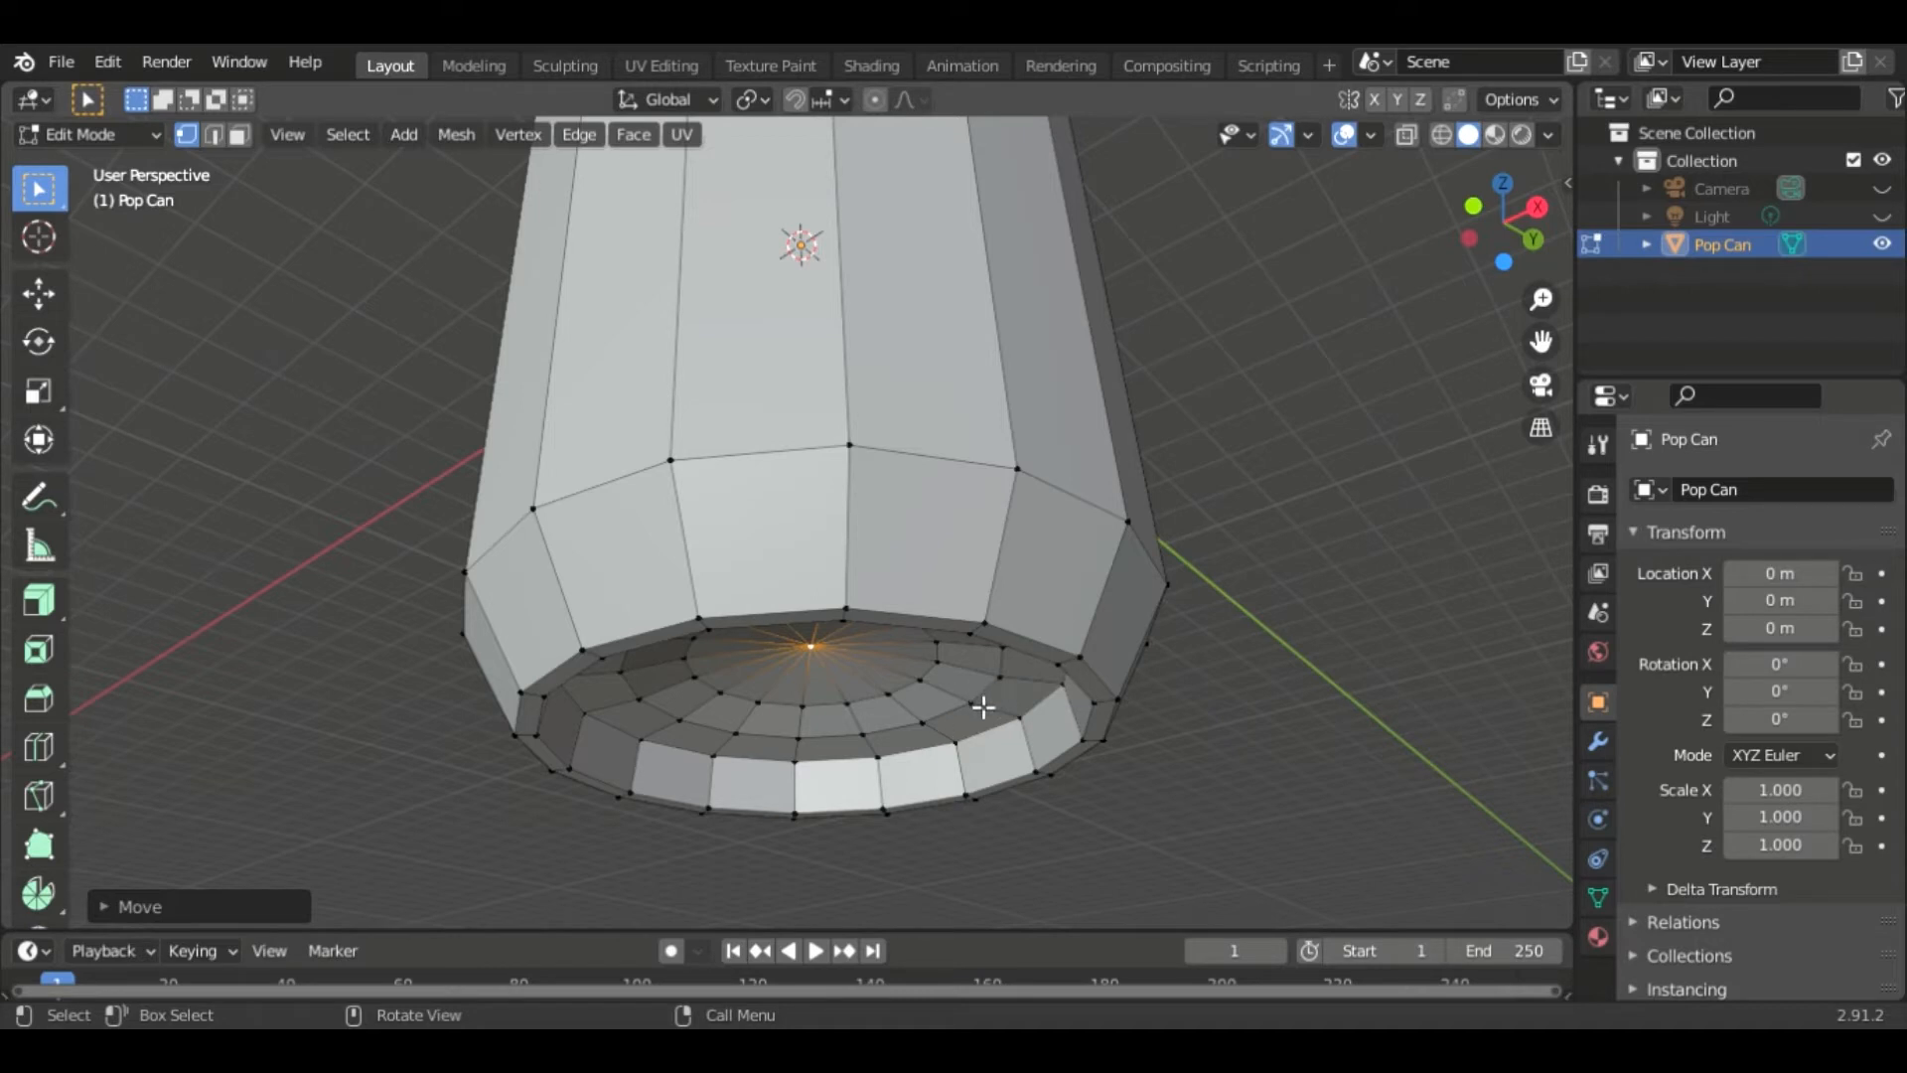
- Switch to edge selection, select the inner bottom edge loop and move it along Z about 0.03 m
key(2)
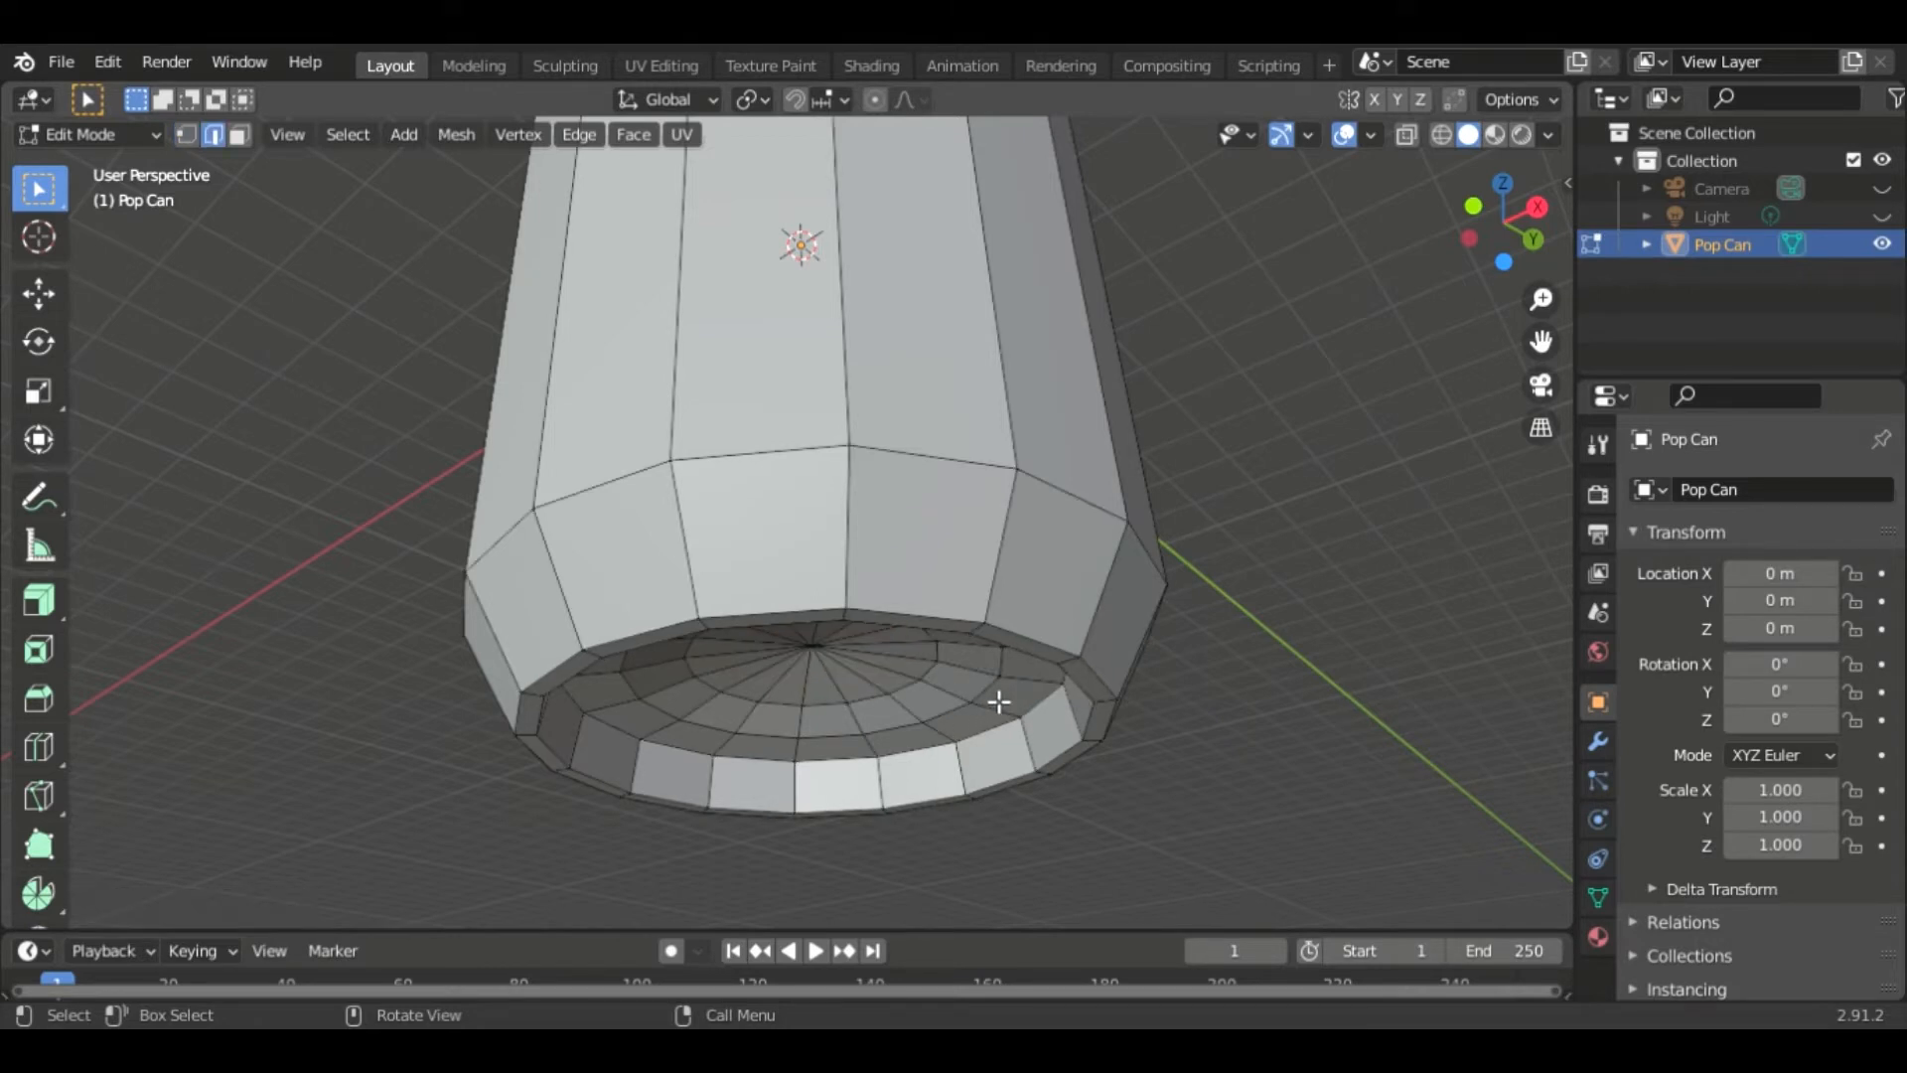
alt+click(997, 699)
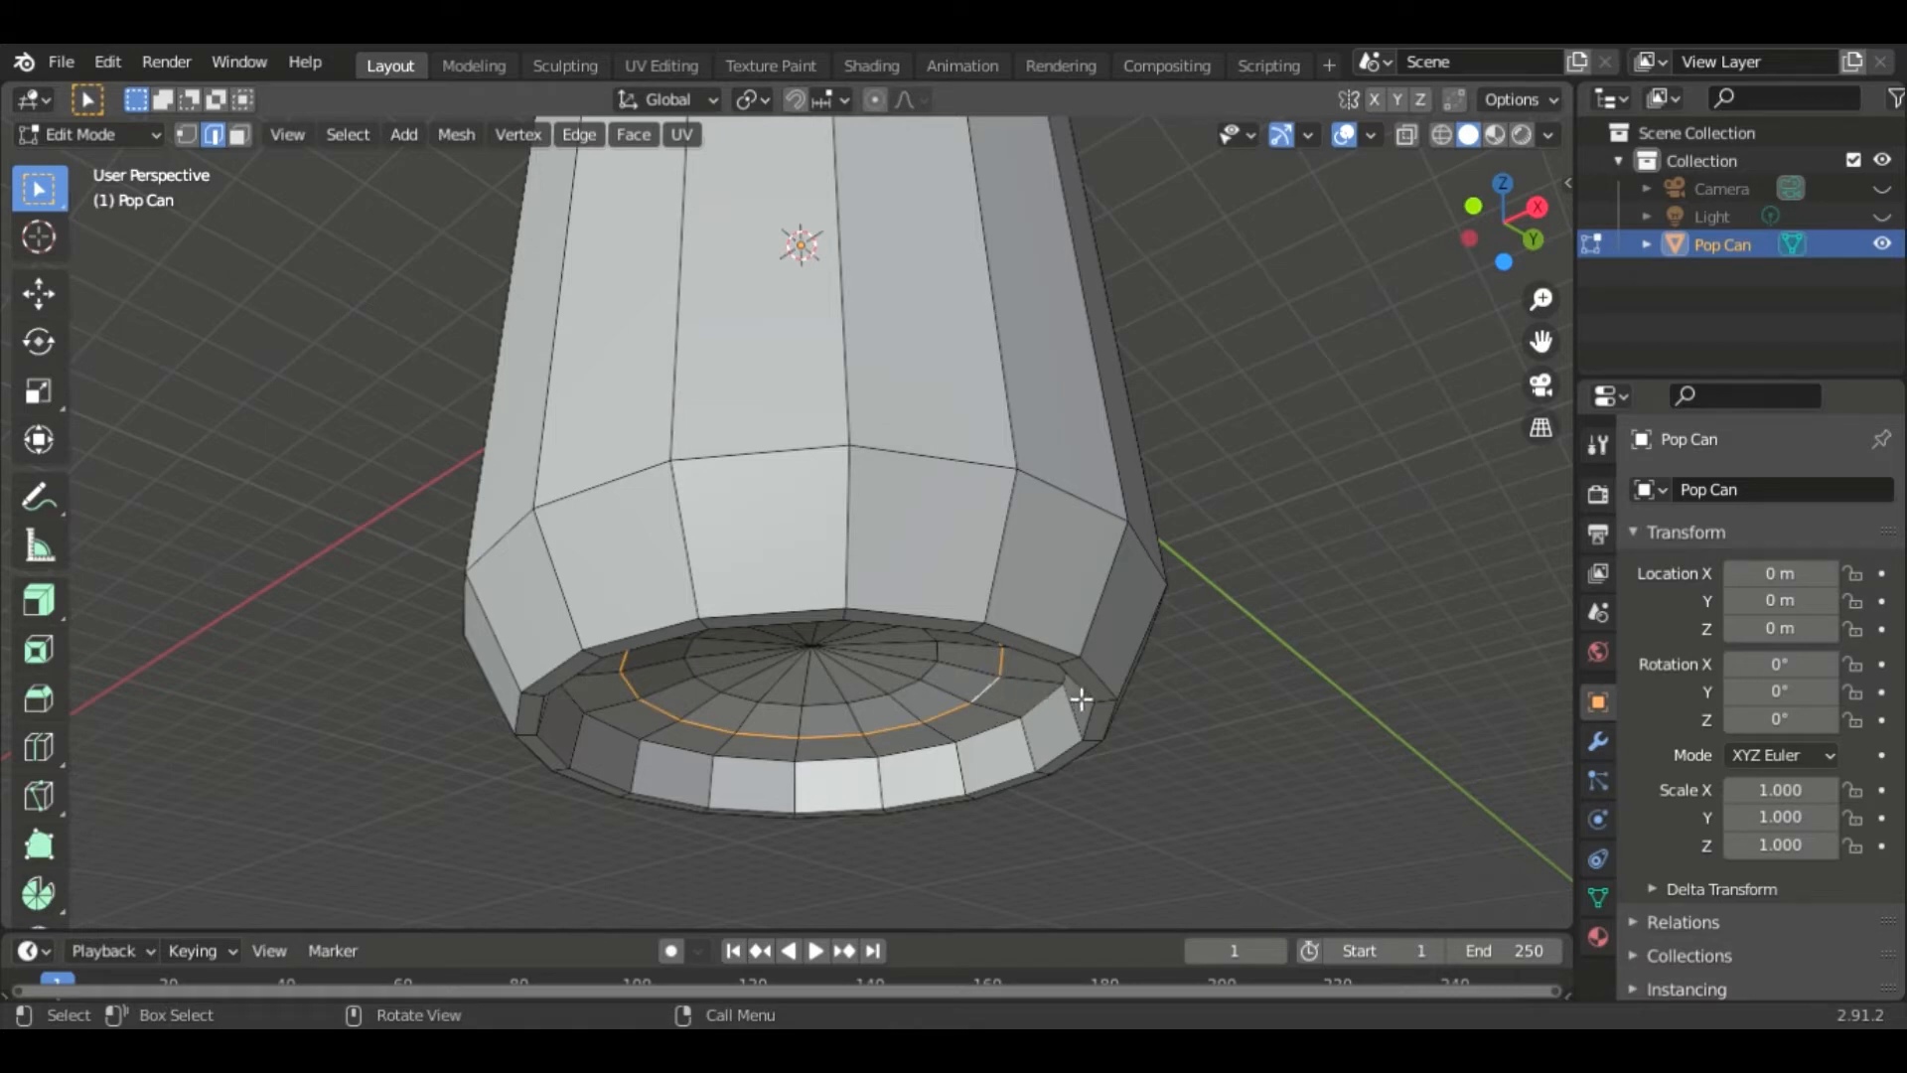
key(g)
key(z)
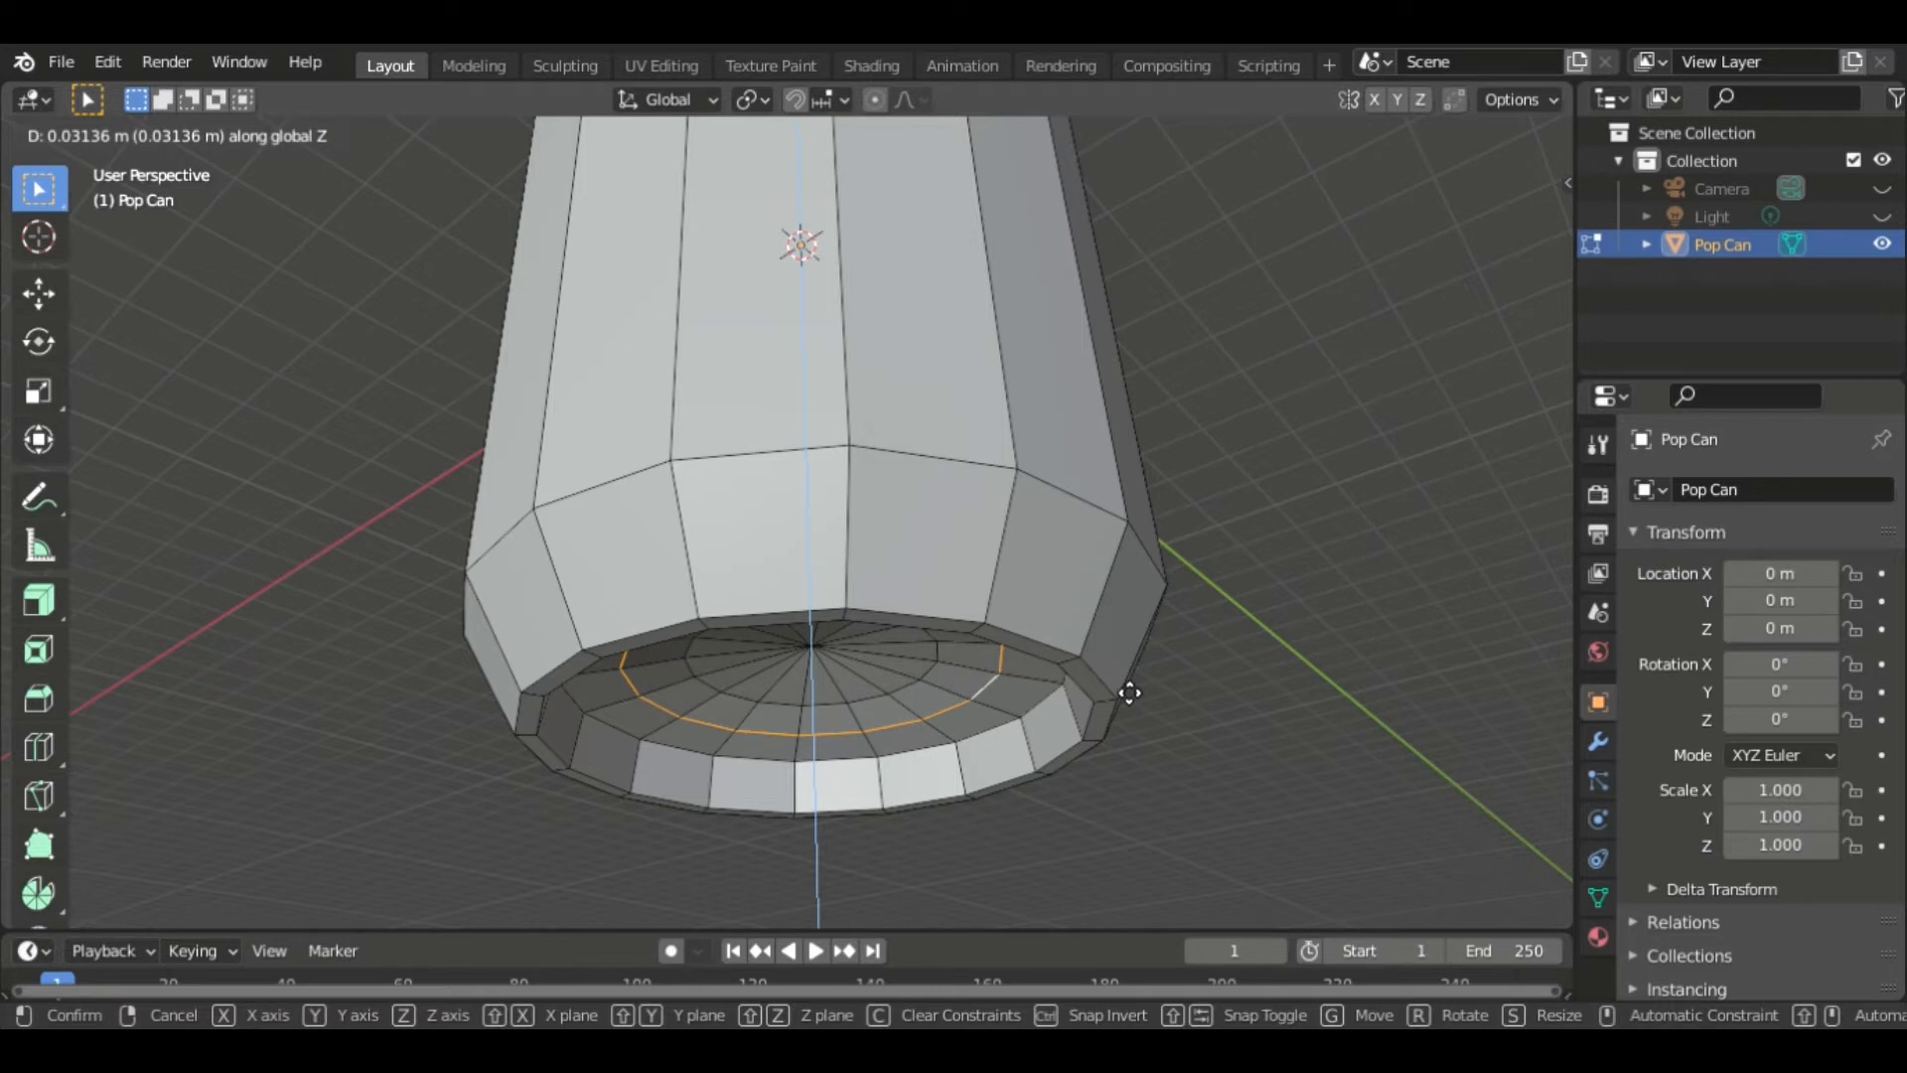
click(1127, 691)
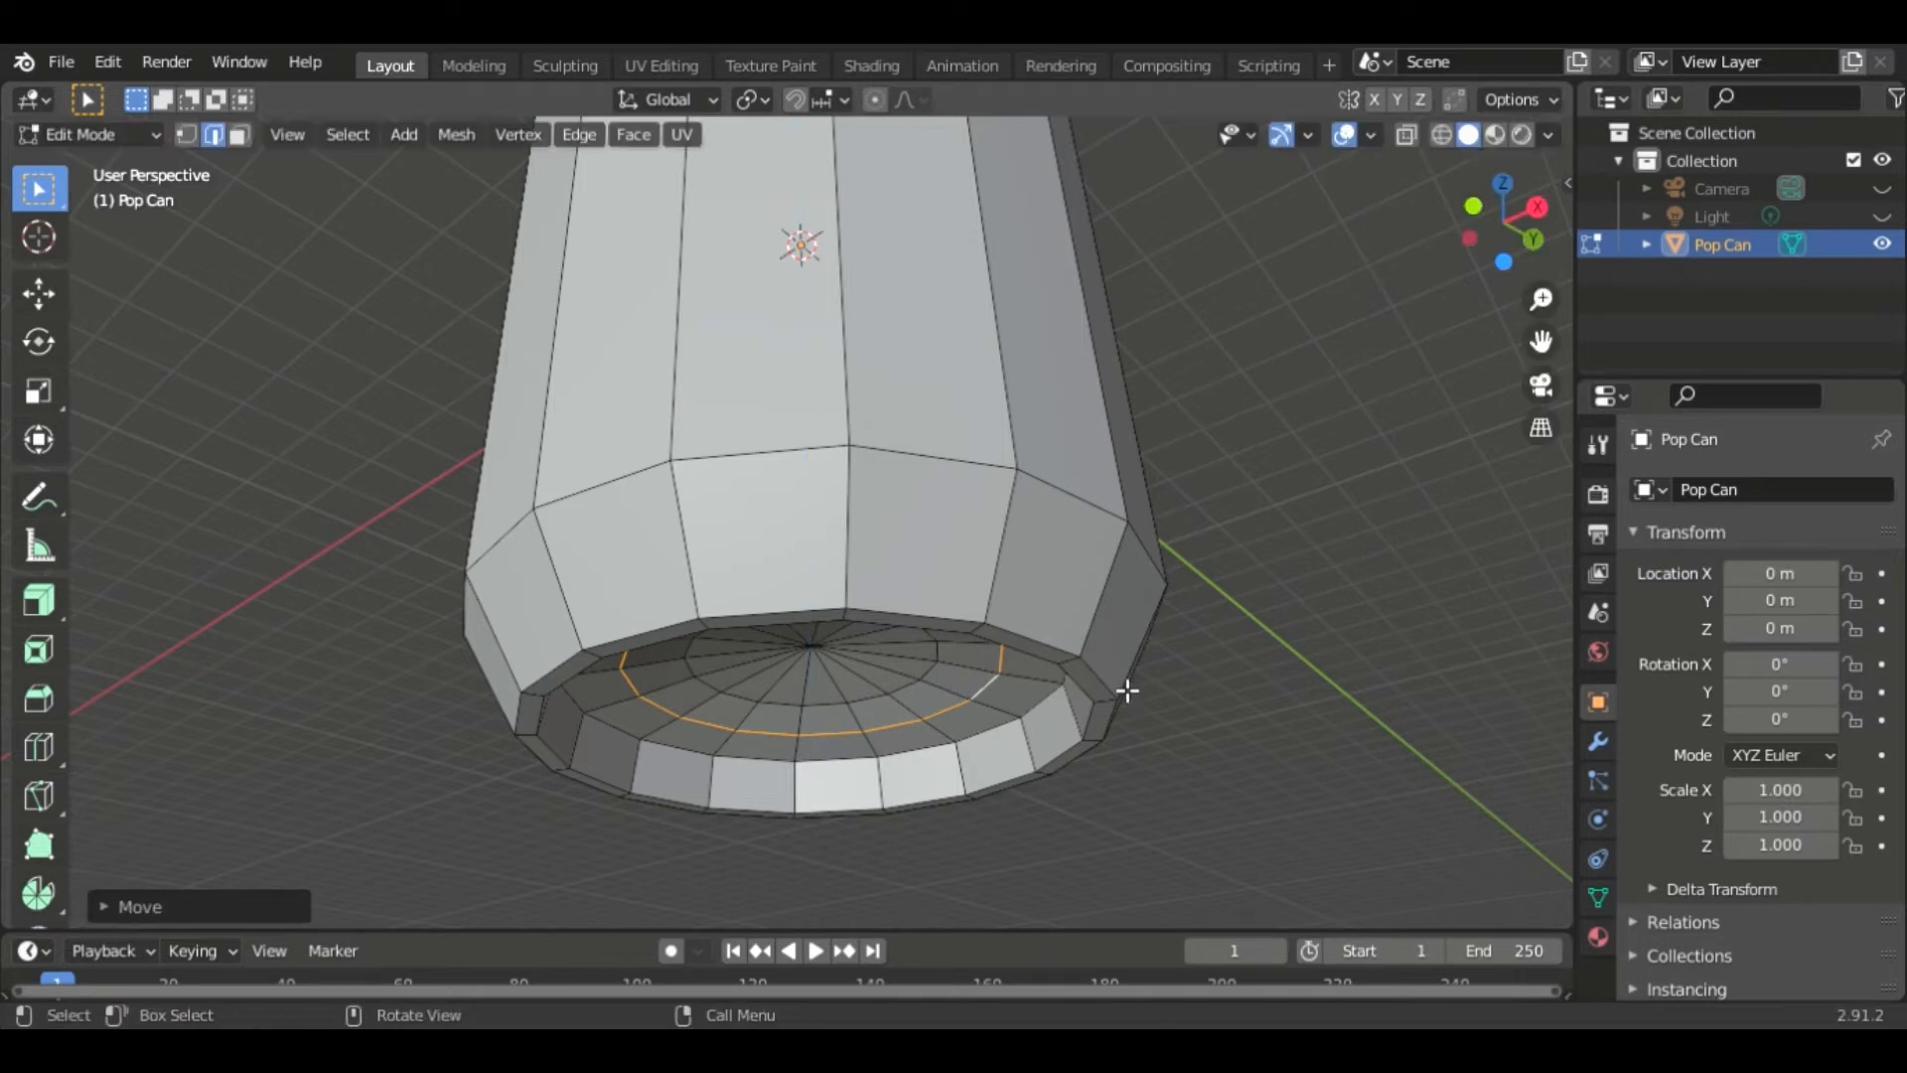
- Add a horizontal loop cut near the top of the can body, sliding it up about -0.73
click(1407, 134)
middle_drag(1344, 404, 1320, 502)
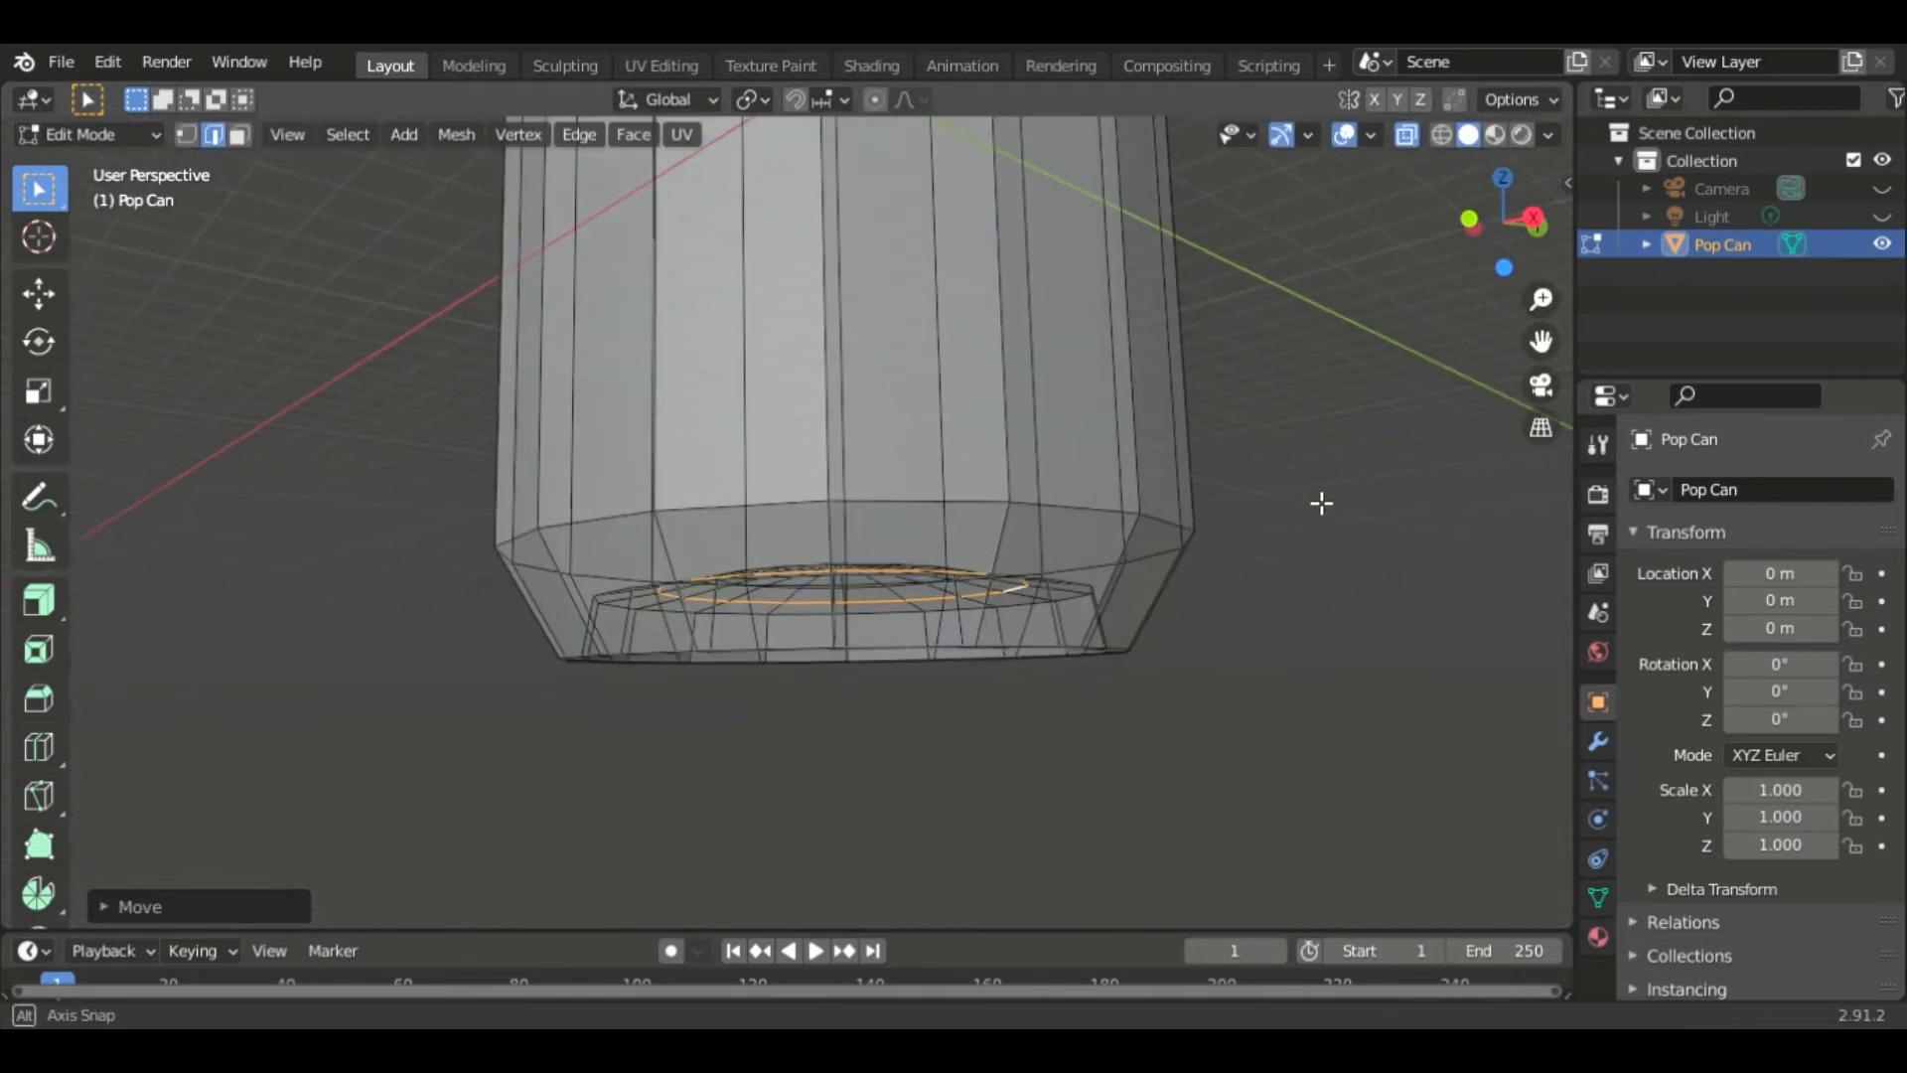
click(1407, 134)
ctrl+middle_drag(1306, 341, 1237, 519)
shift+middle_drag(1131, 414, 1148, 644)
ctrl+middle_drag(1145, 546, 1134, 485)
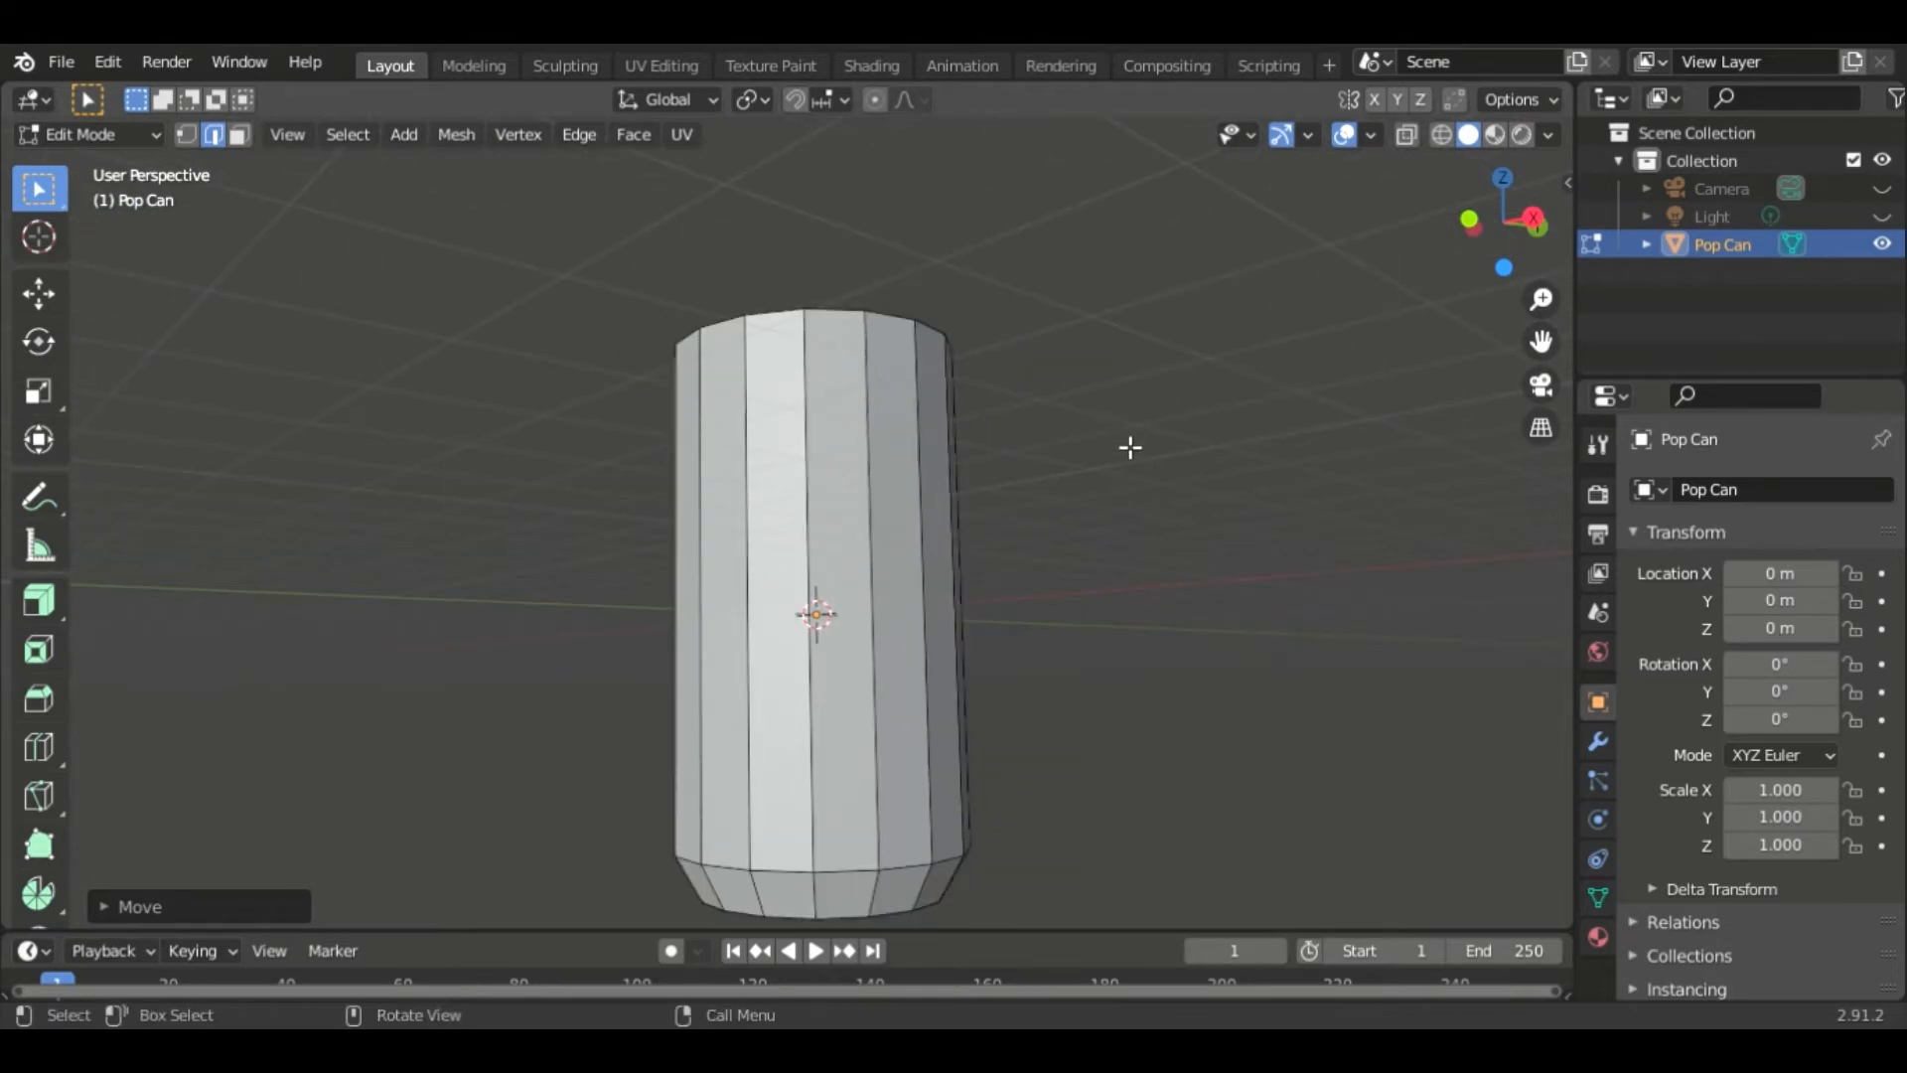
key(ctrl+r)
click(912, 627)
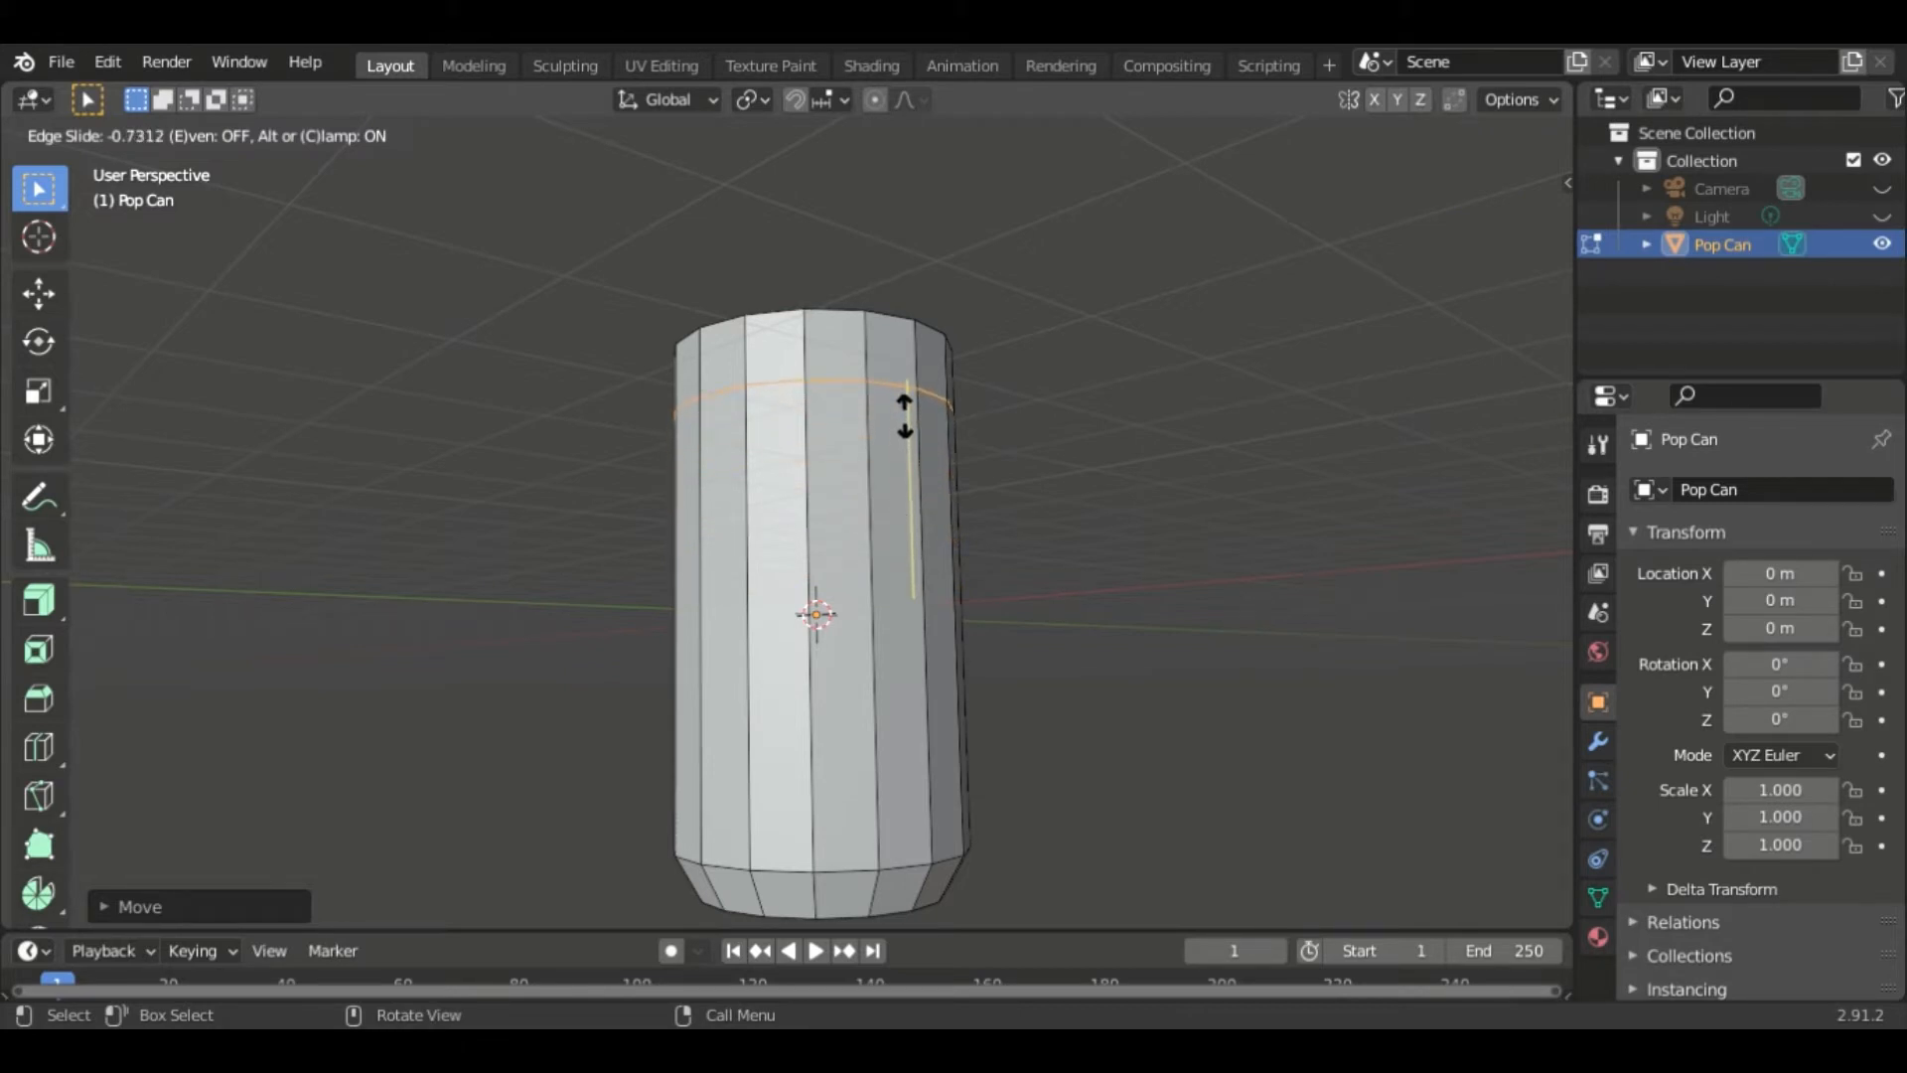
click(906, 417)
- Select the top edge loop and scale it to about 0.84 to taper the can's top
middle_drag(936, 421, 1105, 421)
scroll(1104, 422, up, 6)
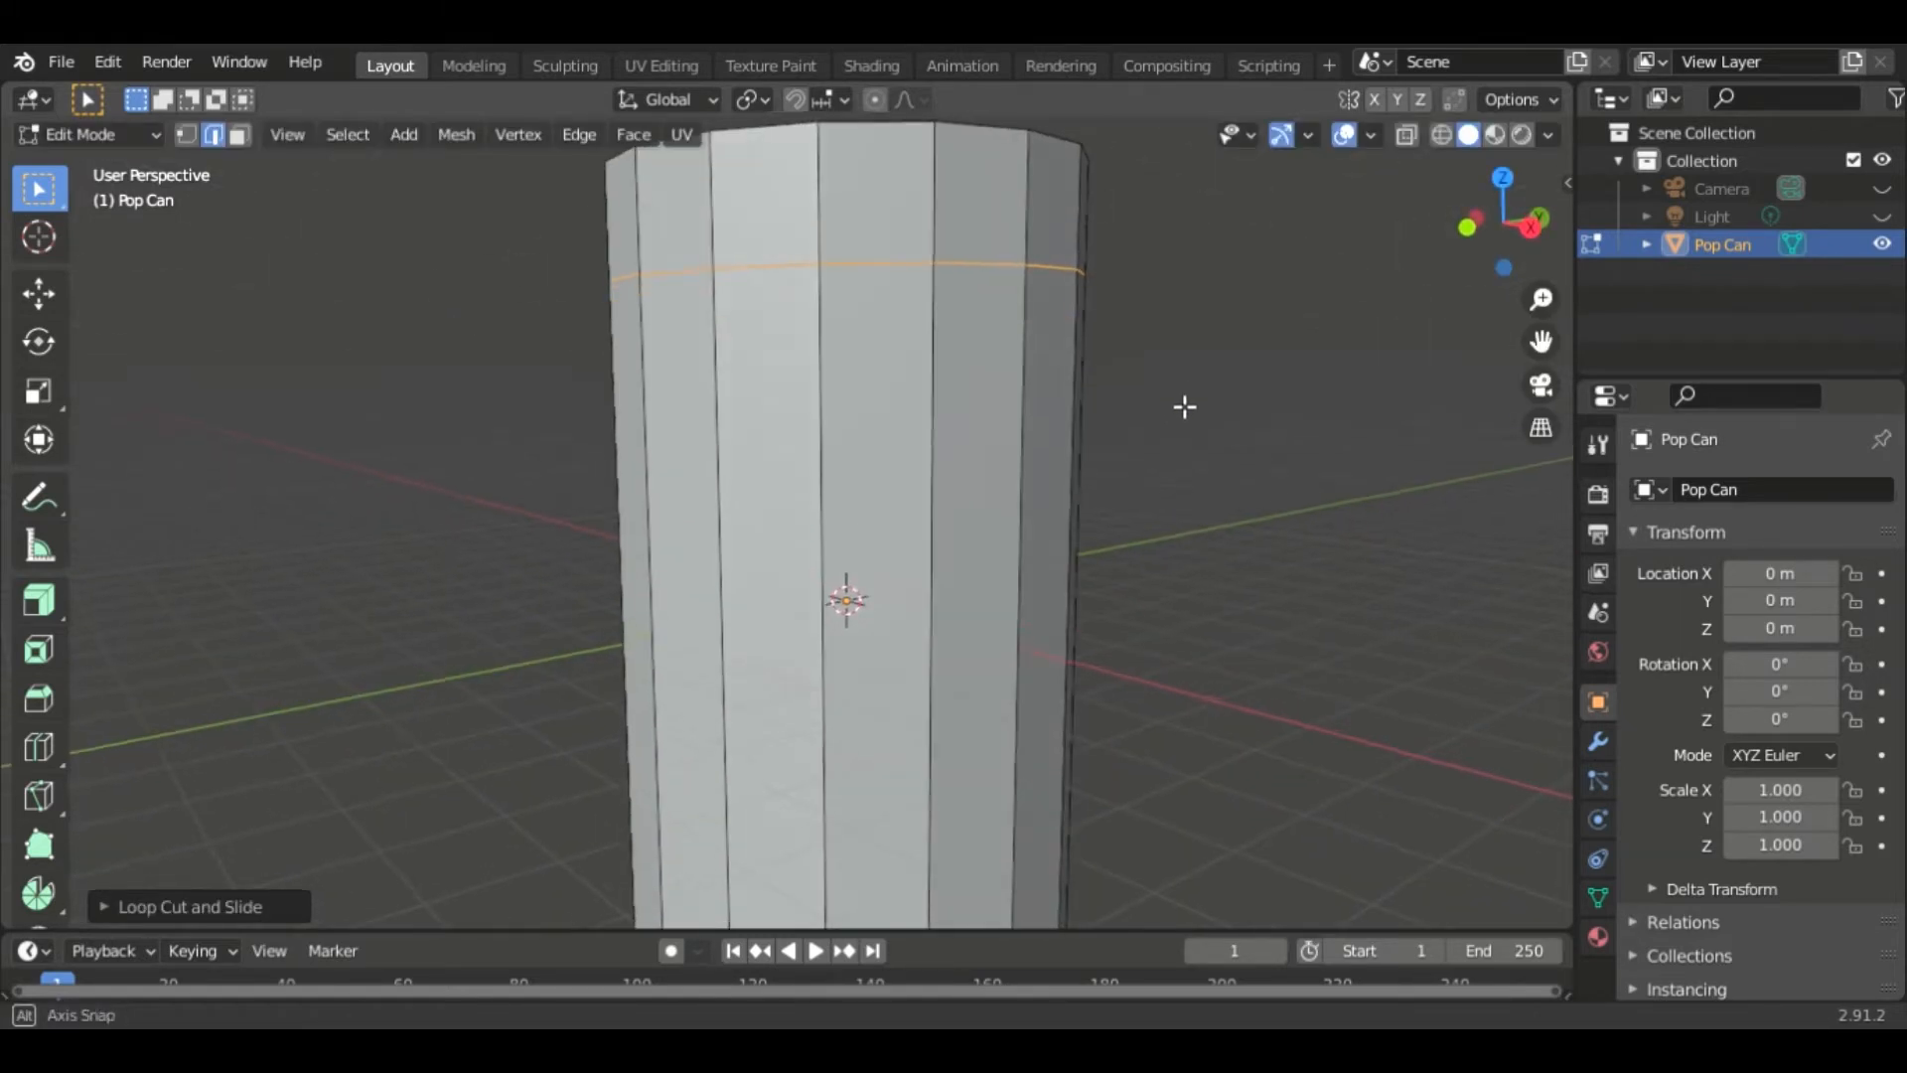
middle_drag(1291, 349, 1229, 608)
scroll(1102, 421, up, 1)
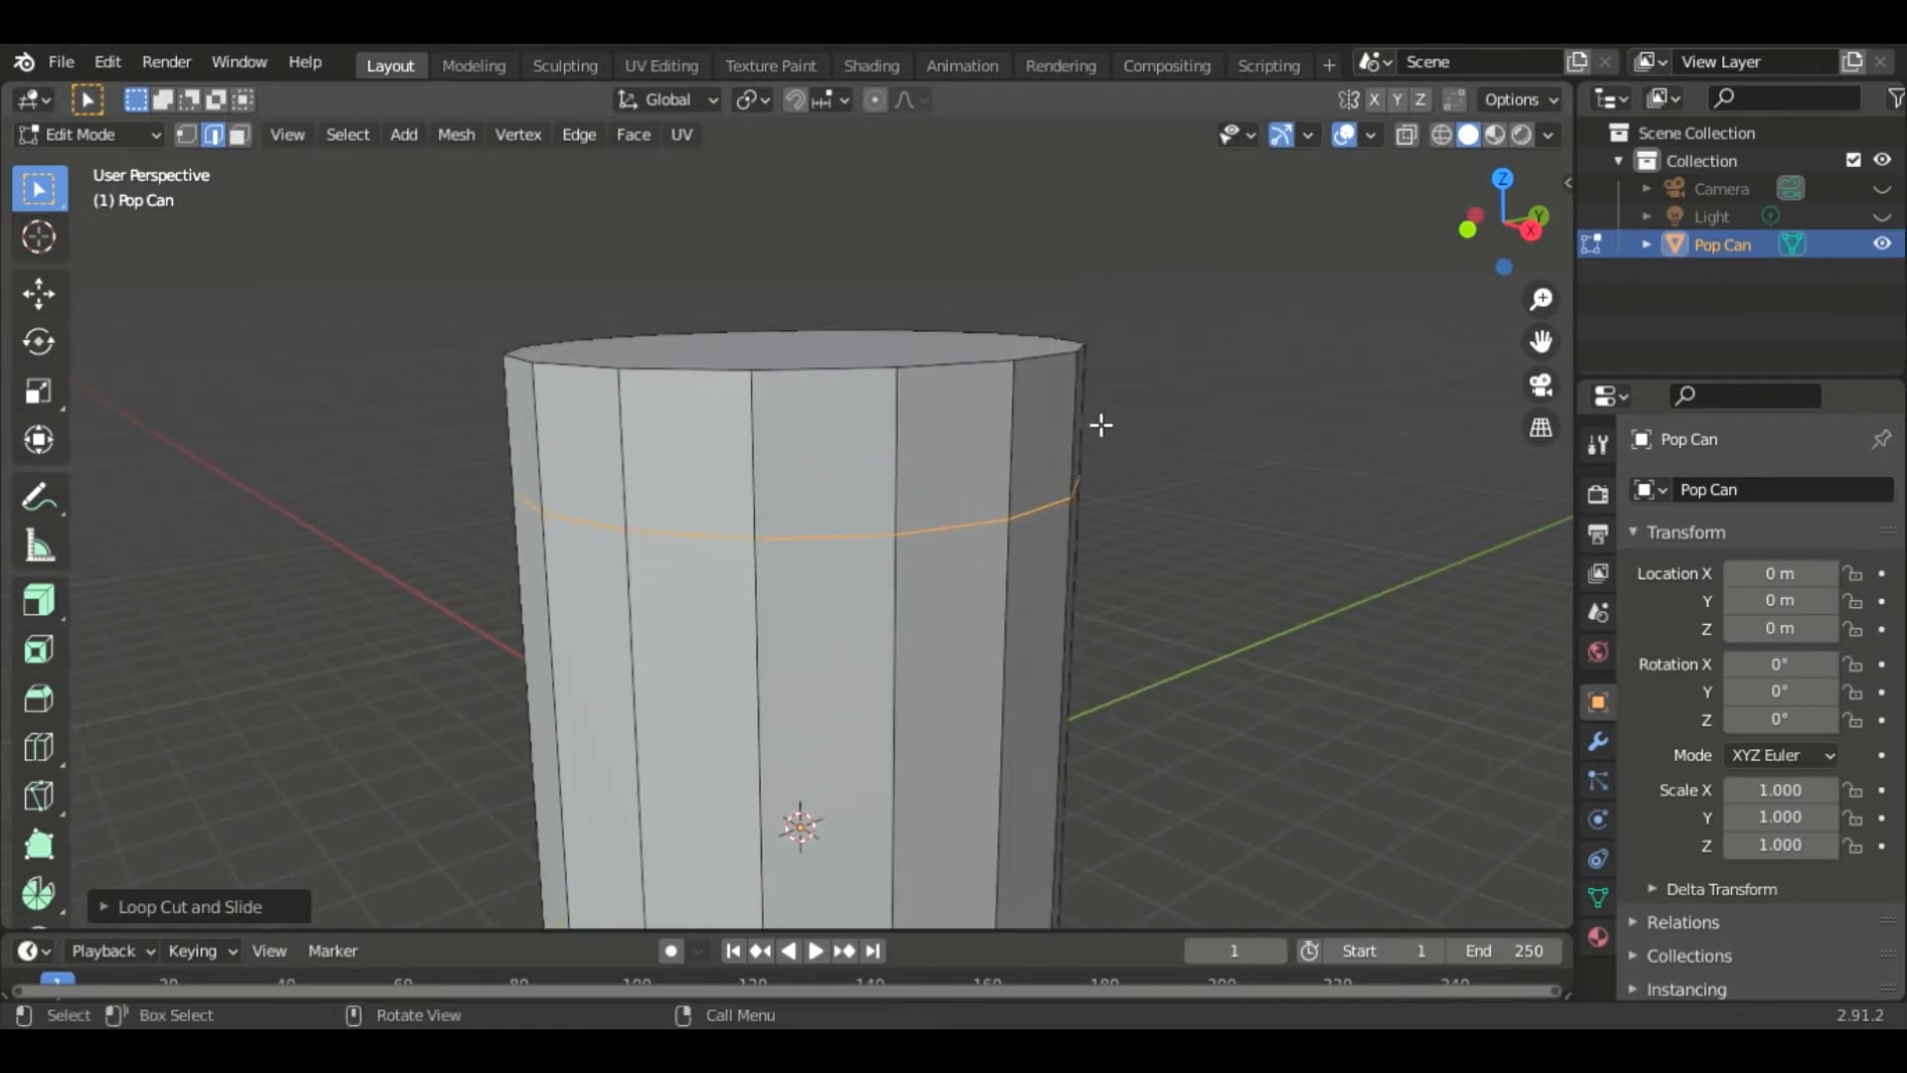
alt+click(1018, 371)
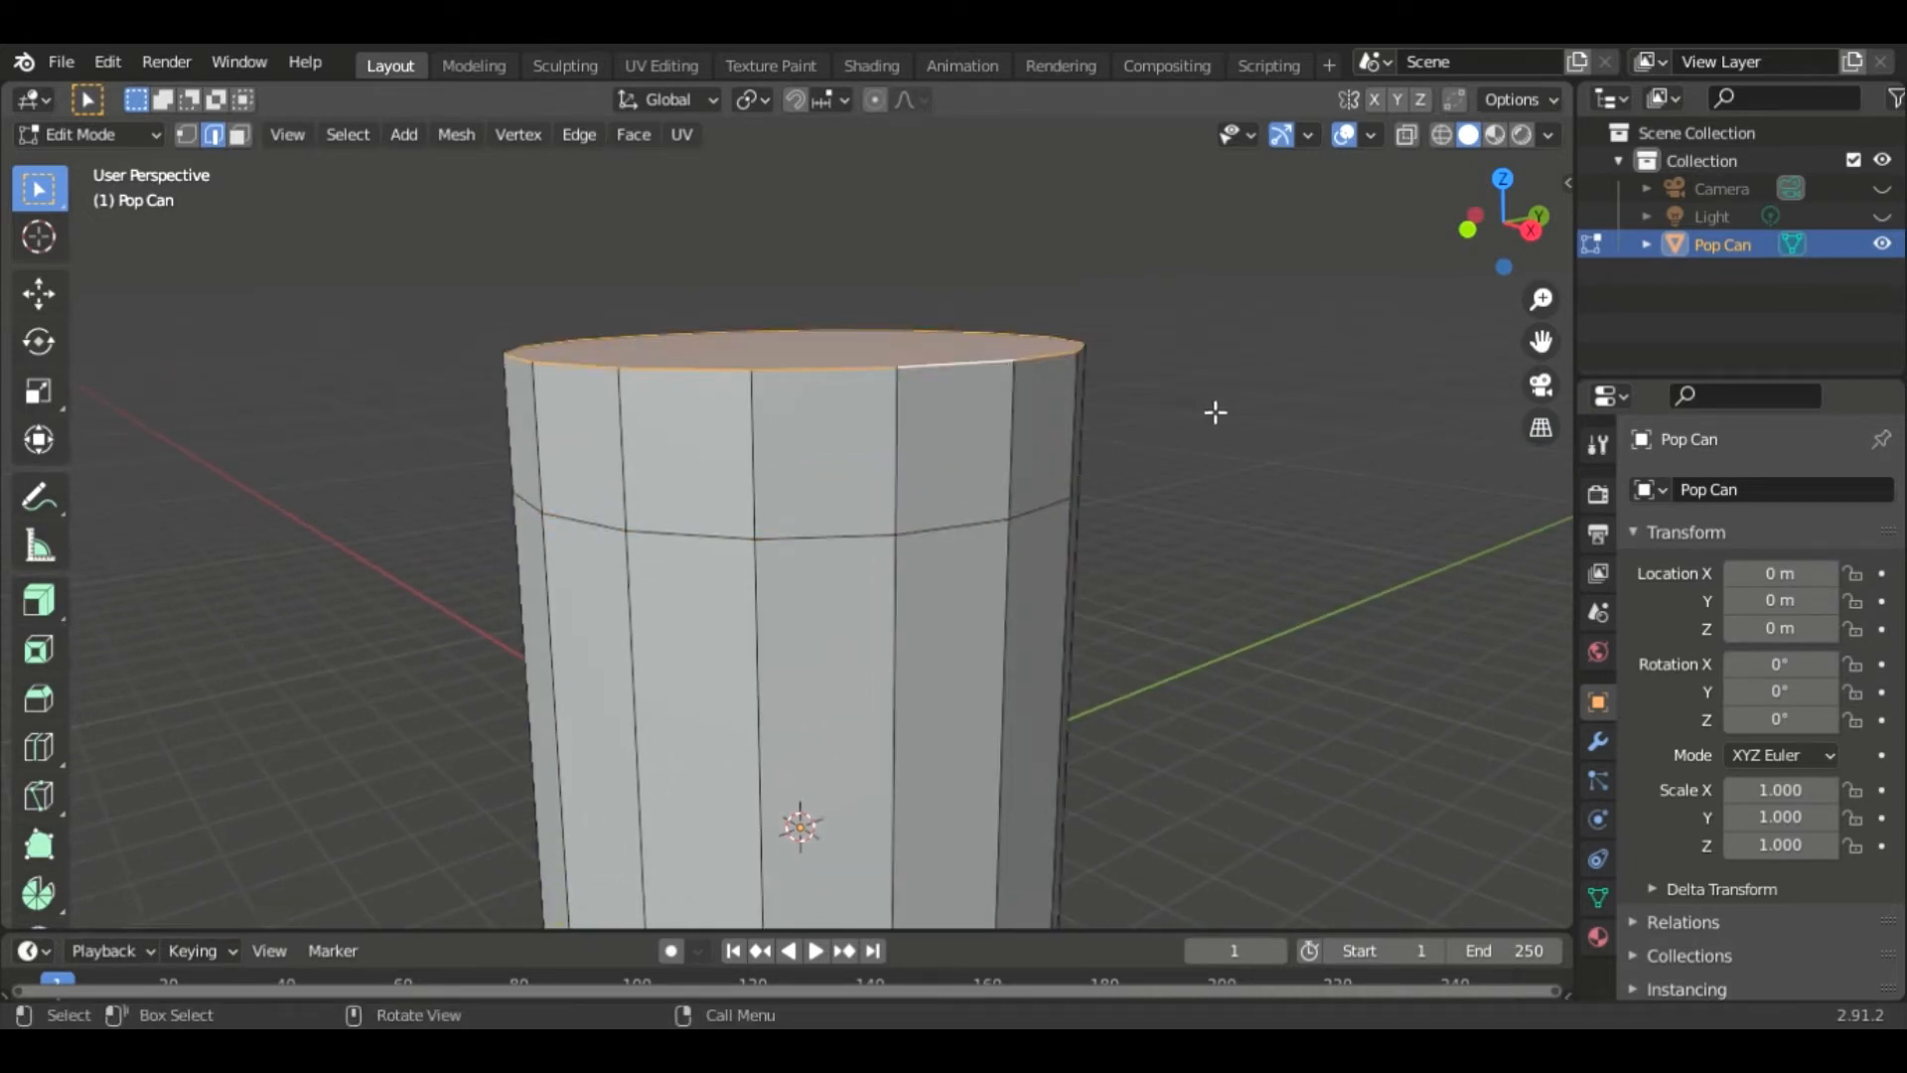
key(s)
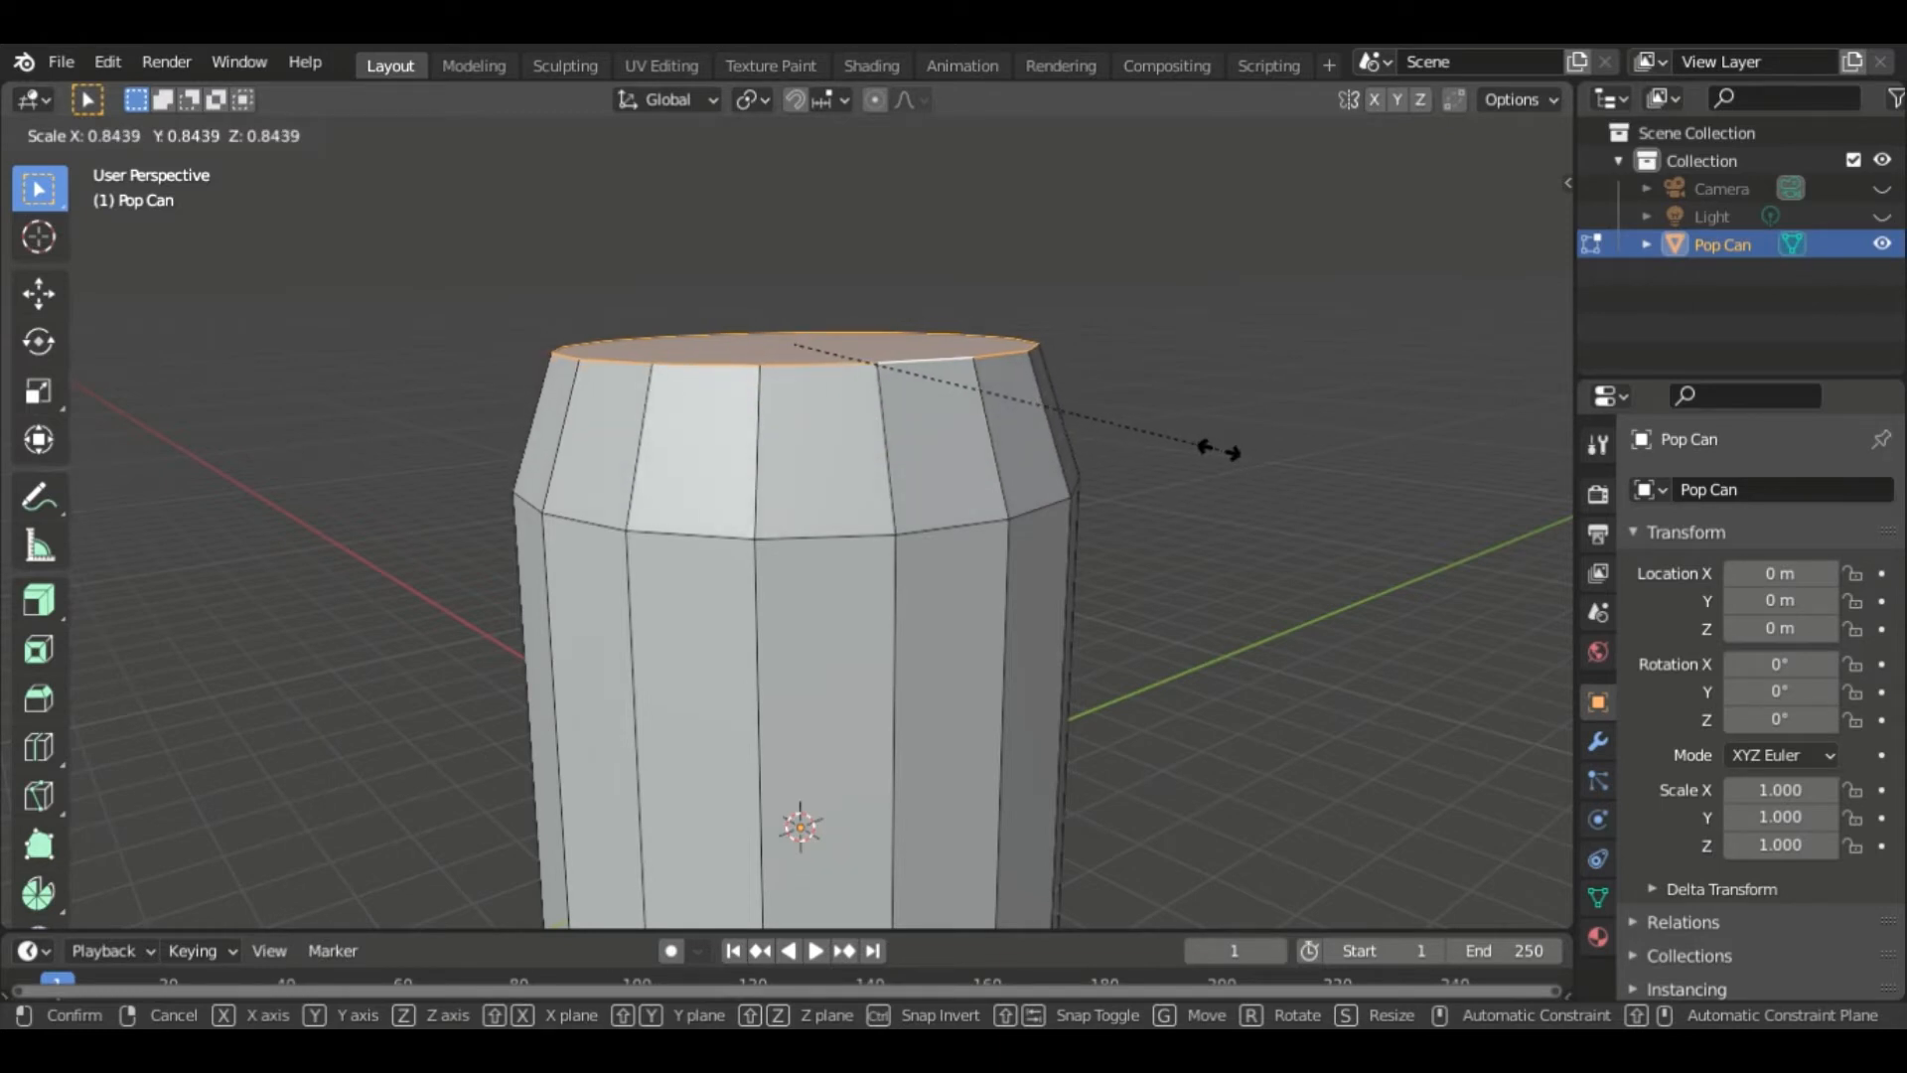
click(1229, 459)
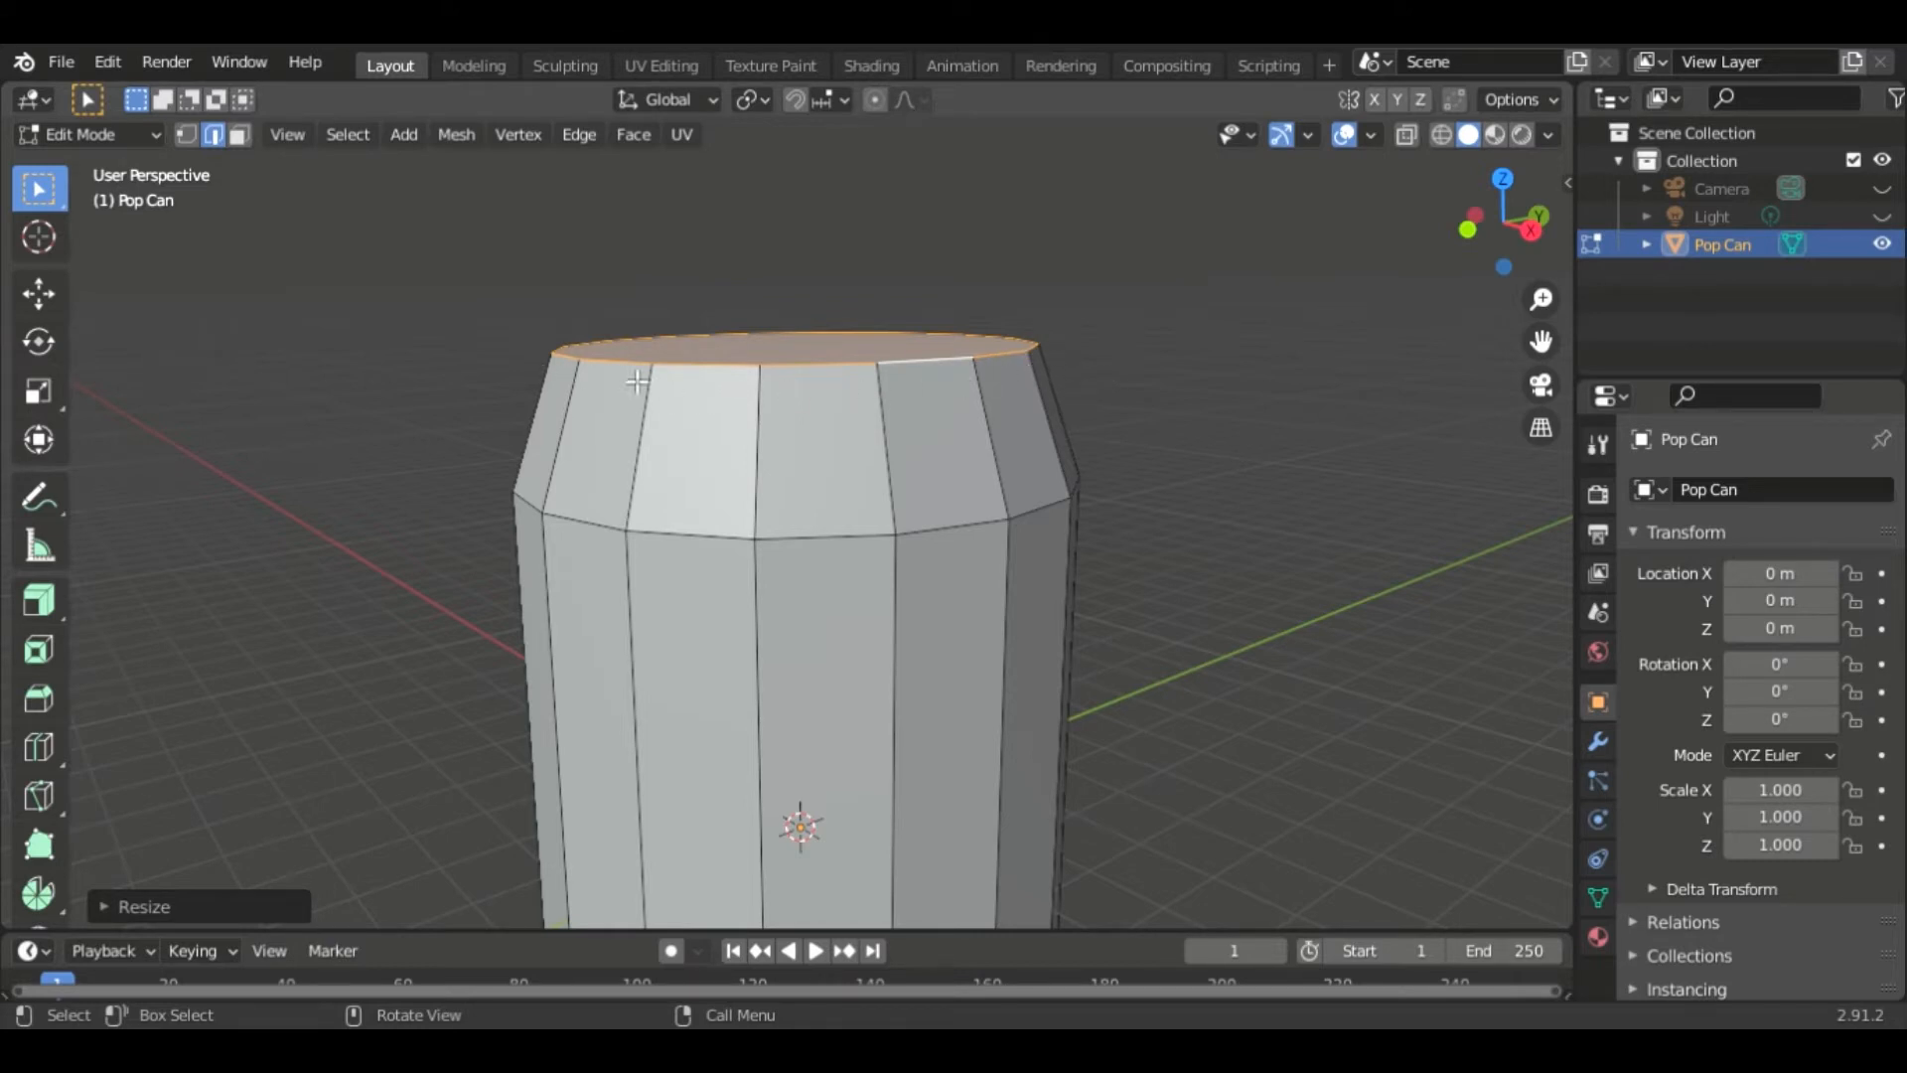
- Add another loop cut just below the top edge, sliding it about -0.66
key(ctrl+r)
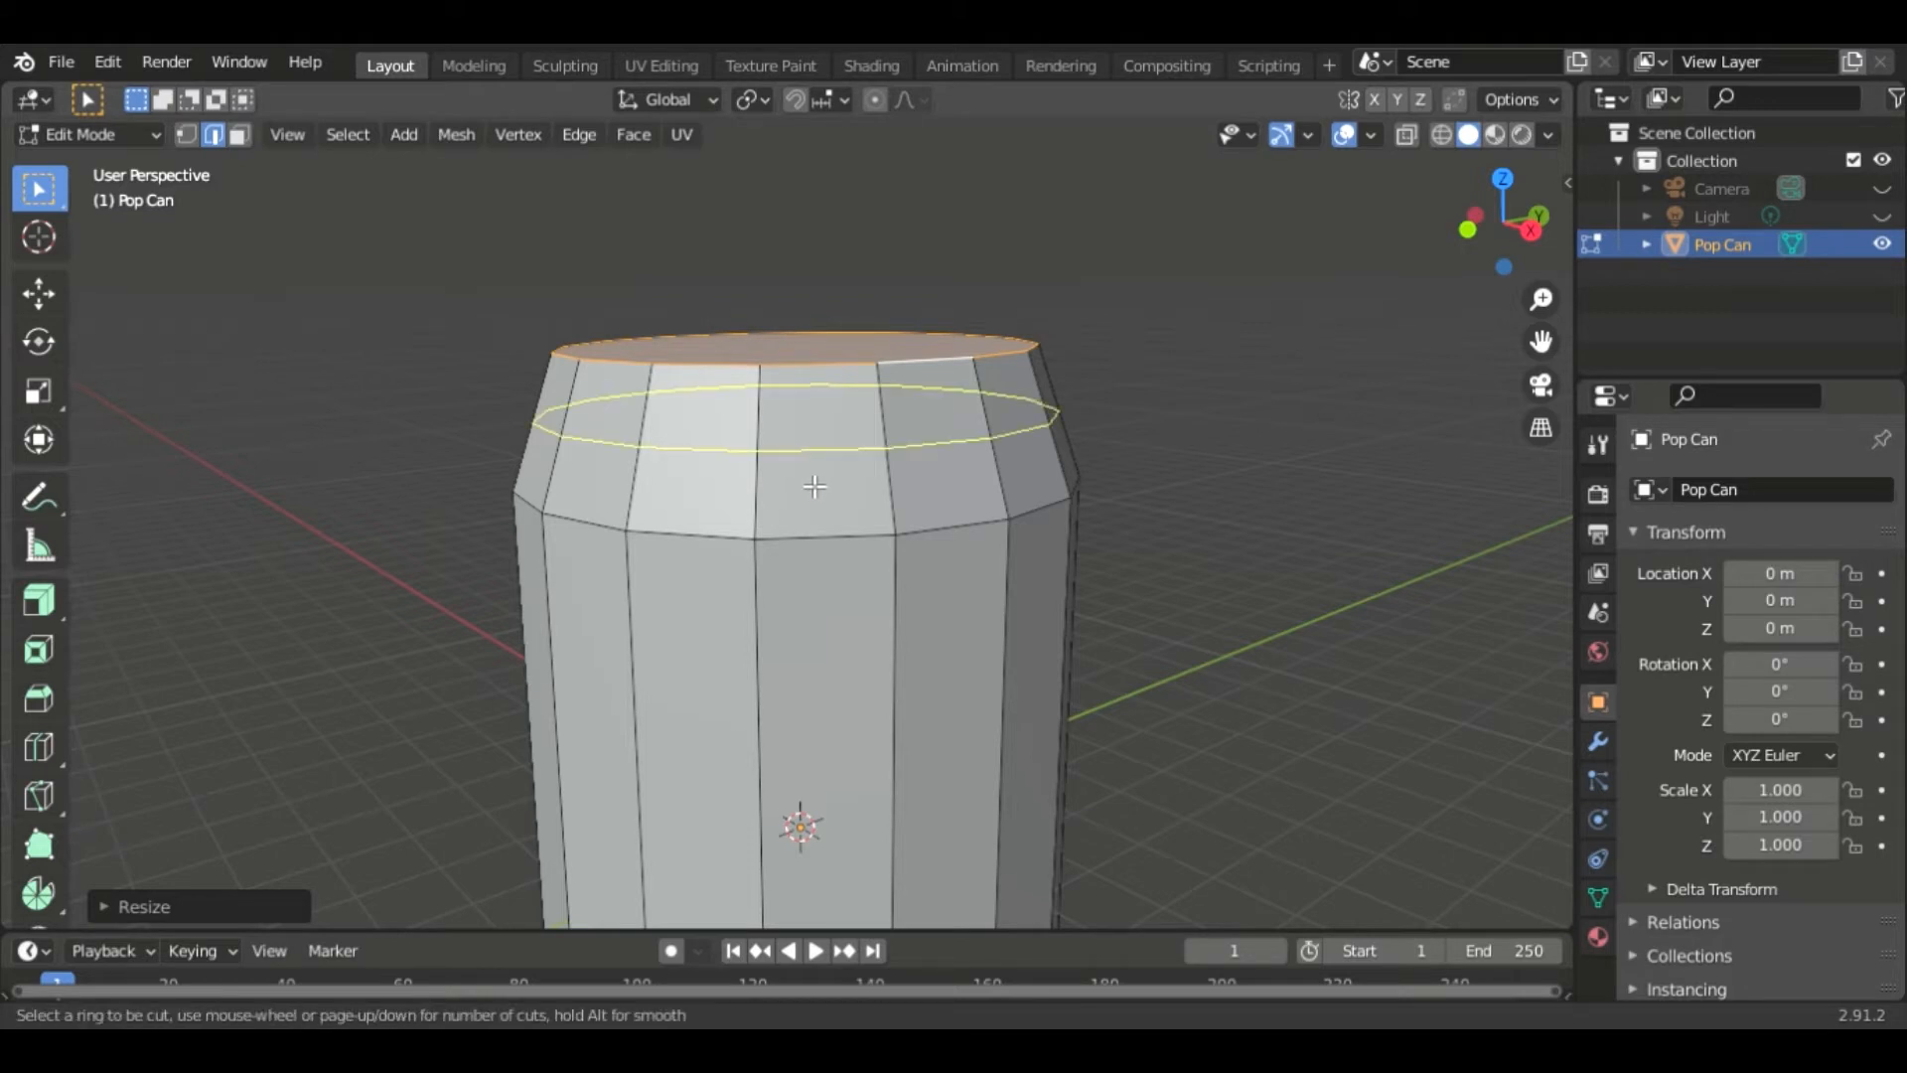
click(804, 461)
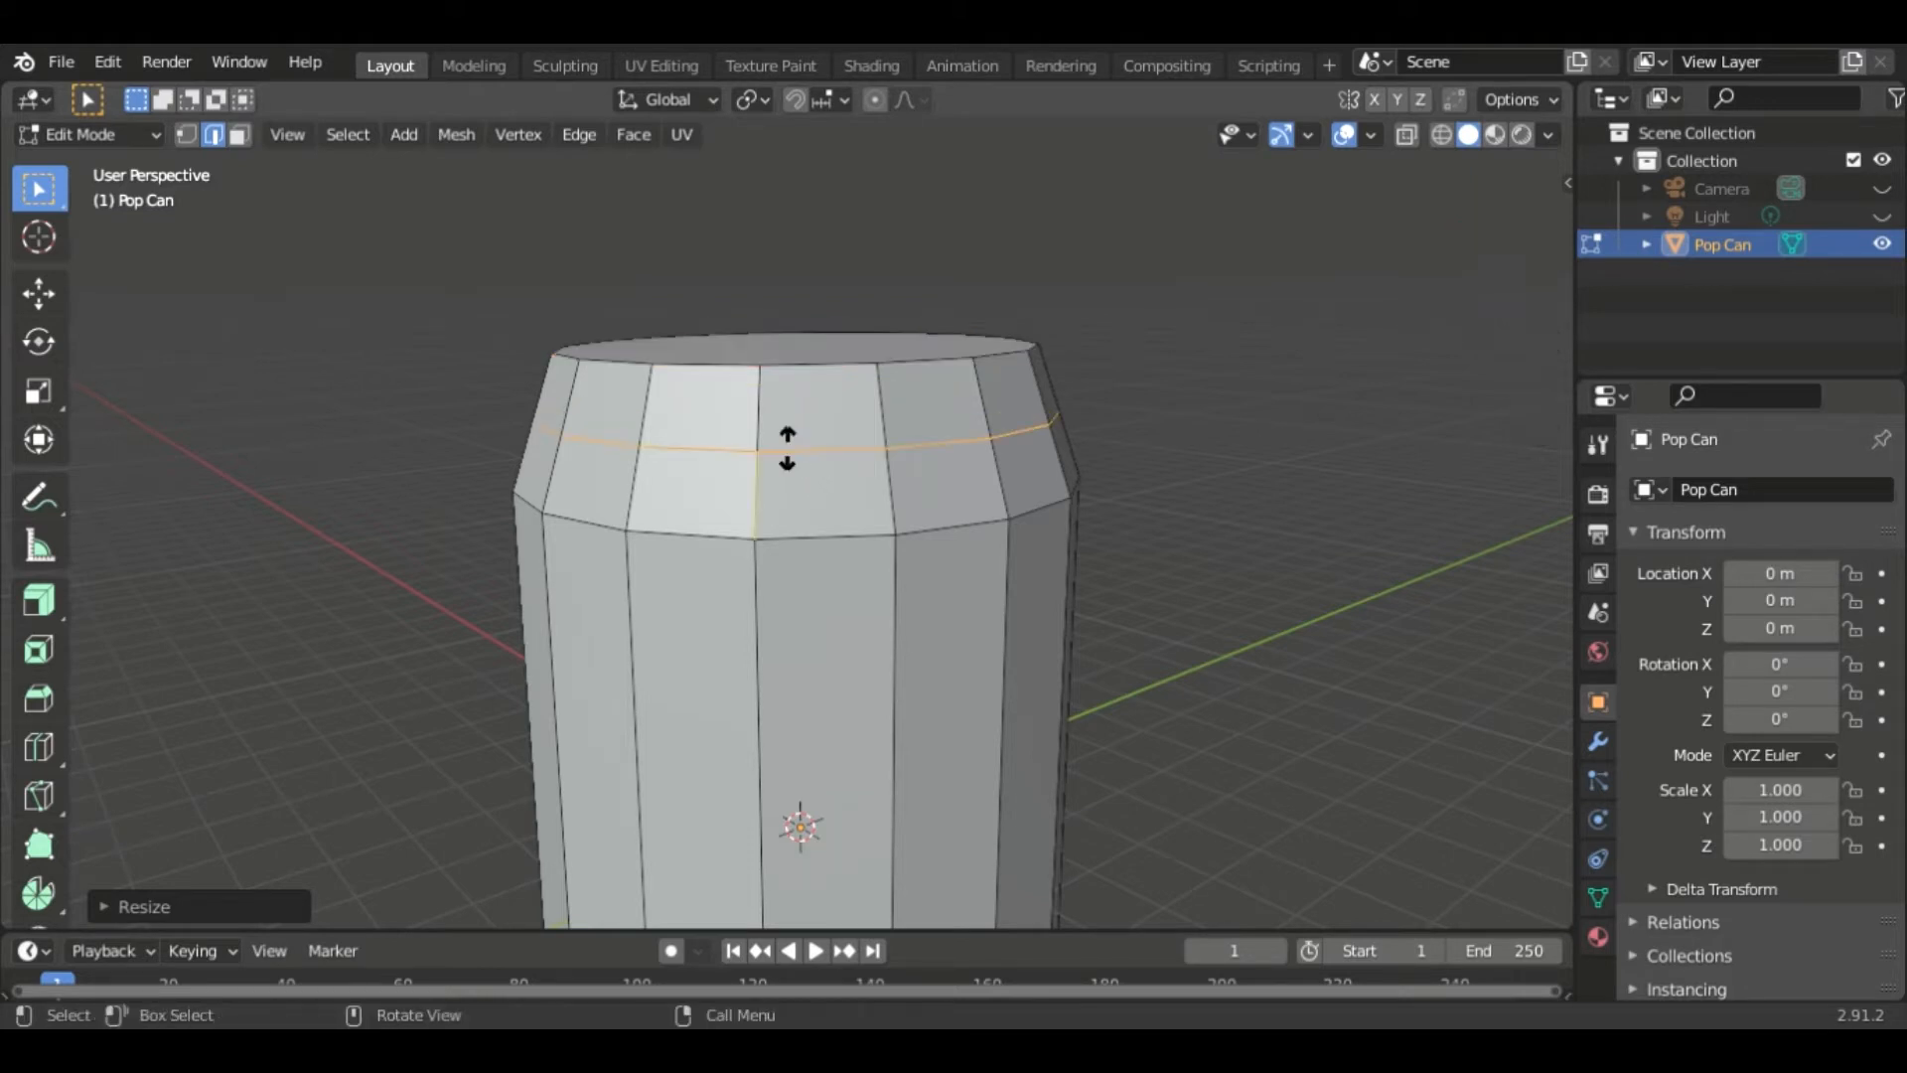
click(781, 388)
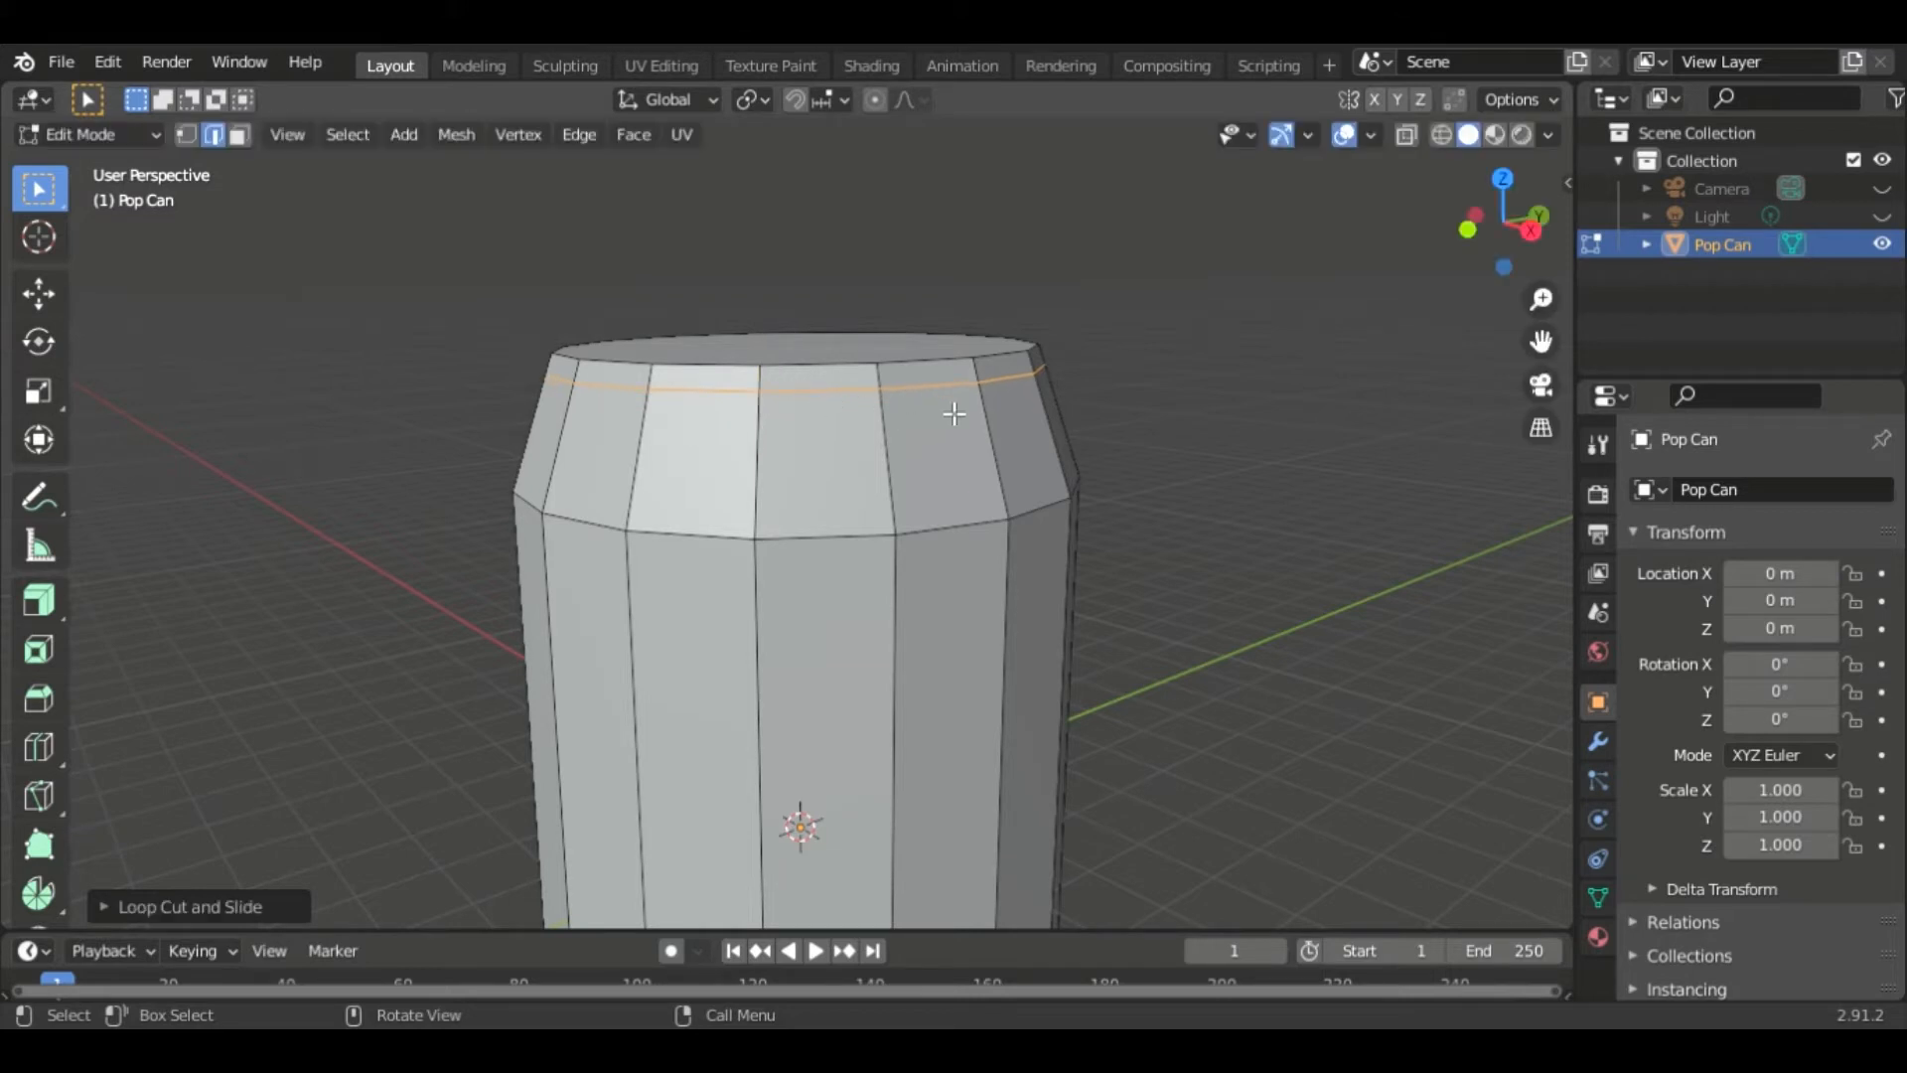
- Select the top ring of faces and extrude them along normals about 0.08 to form the rim
key(3)
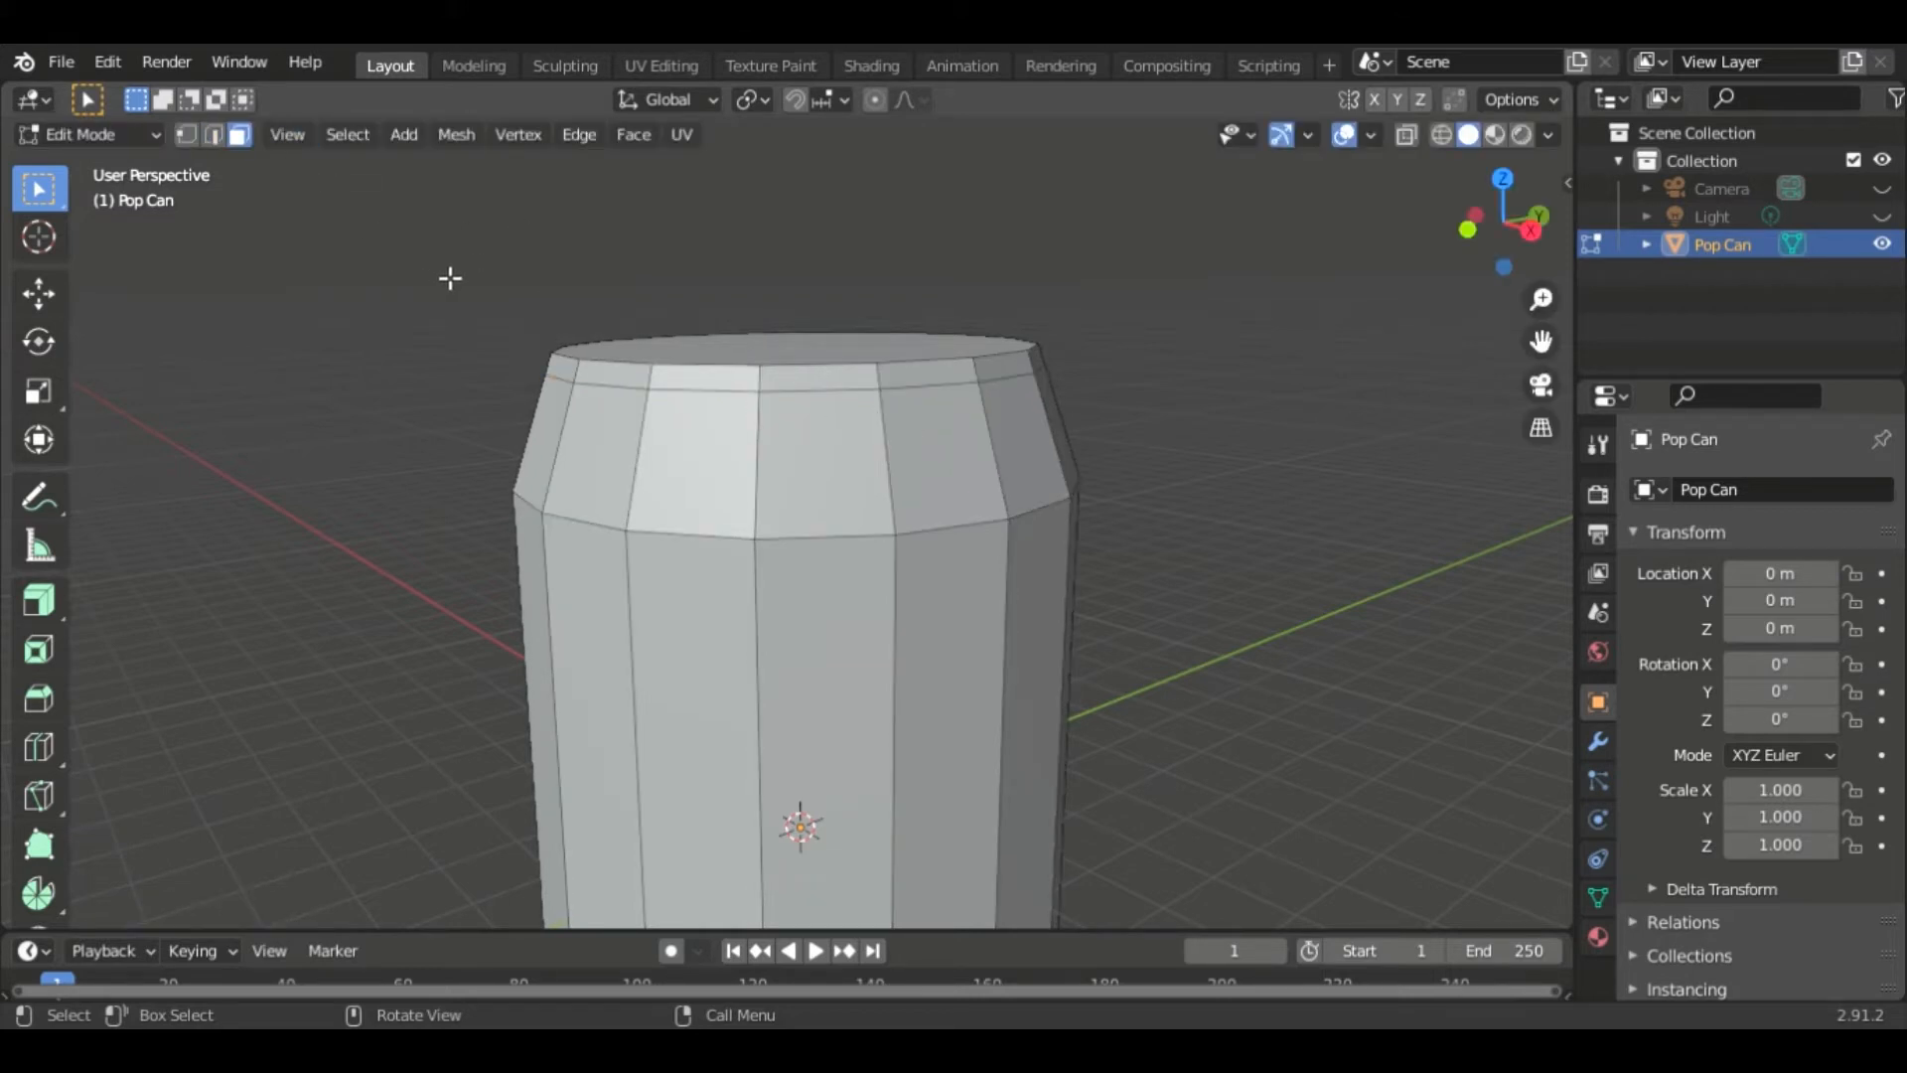
alt+click(881, 386)
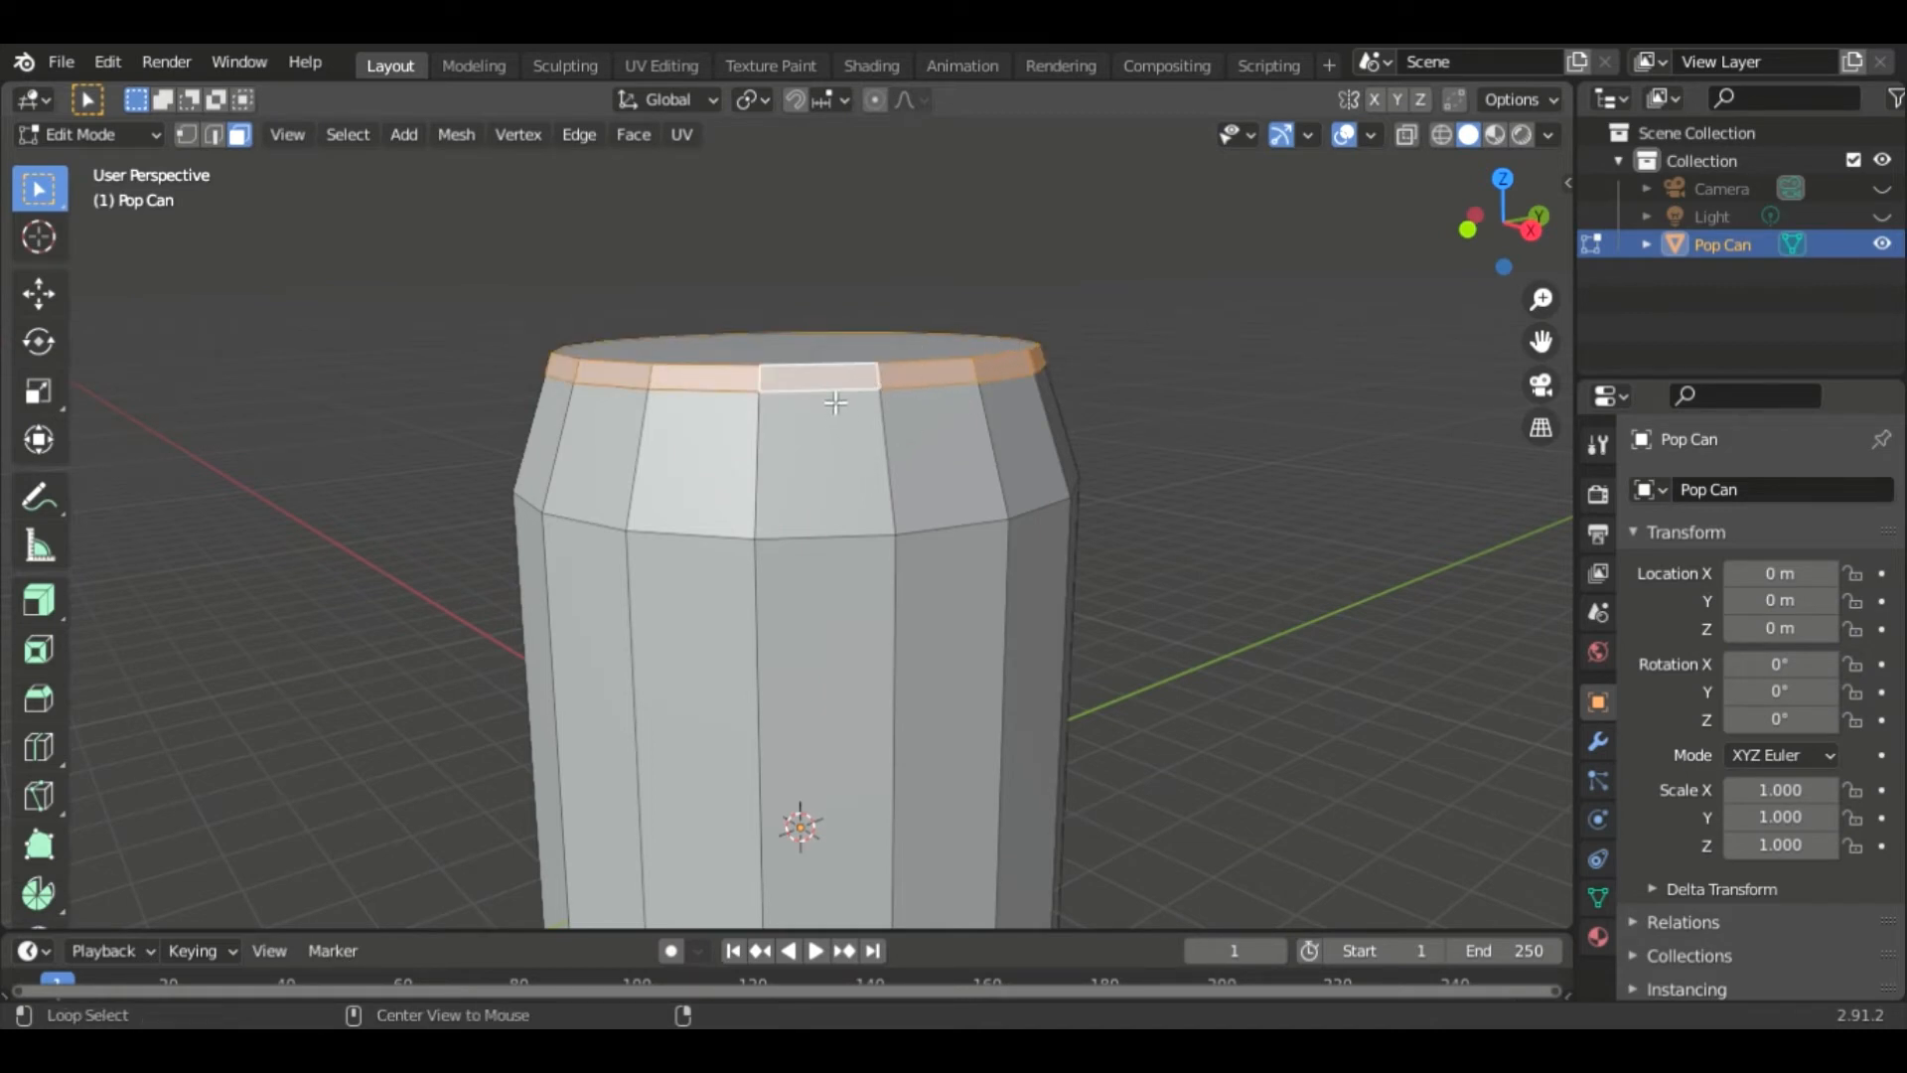
alt+click(834, 398)
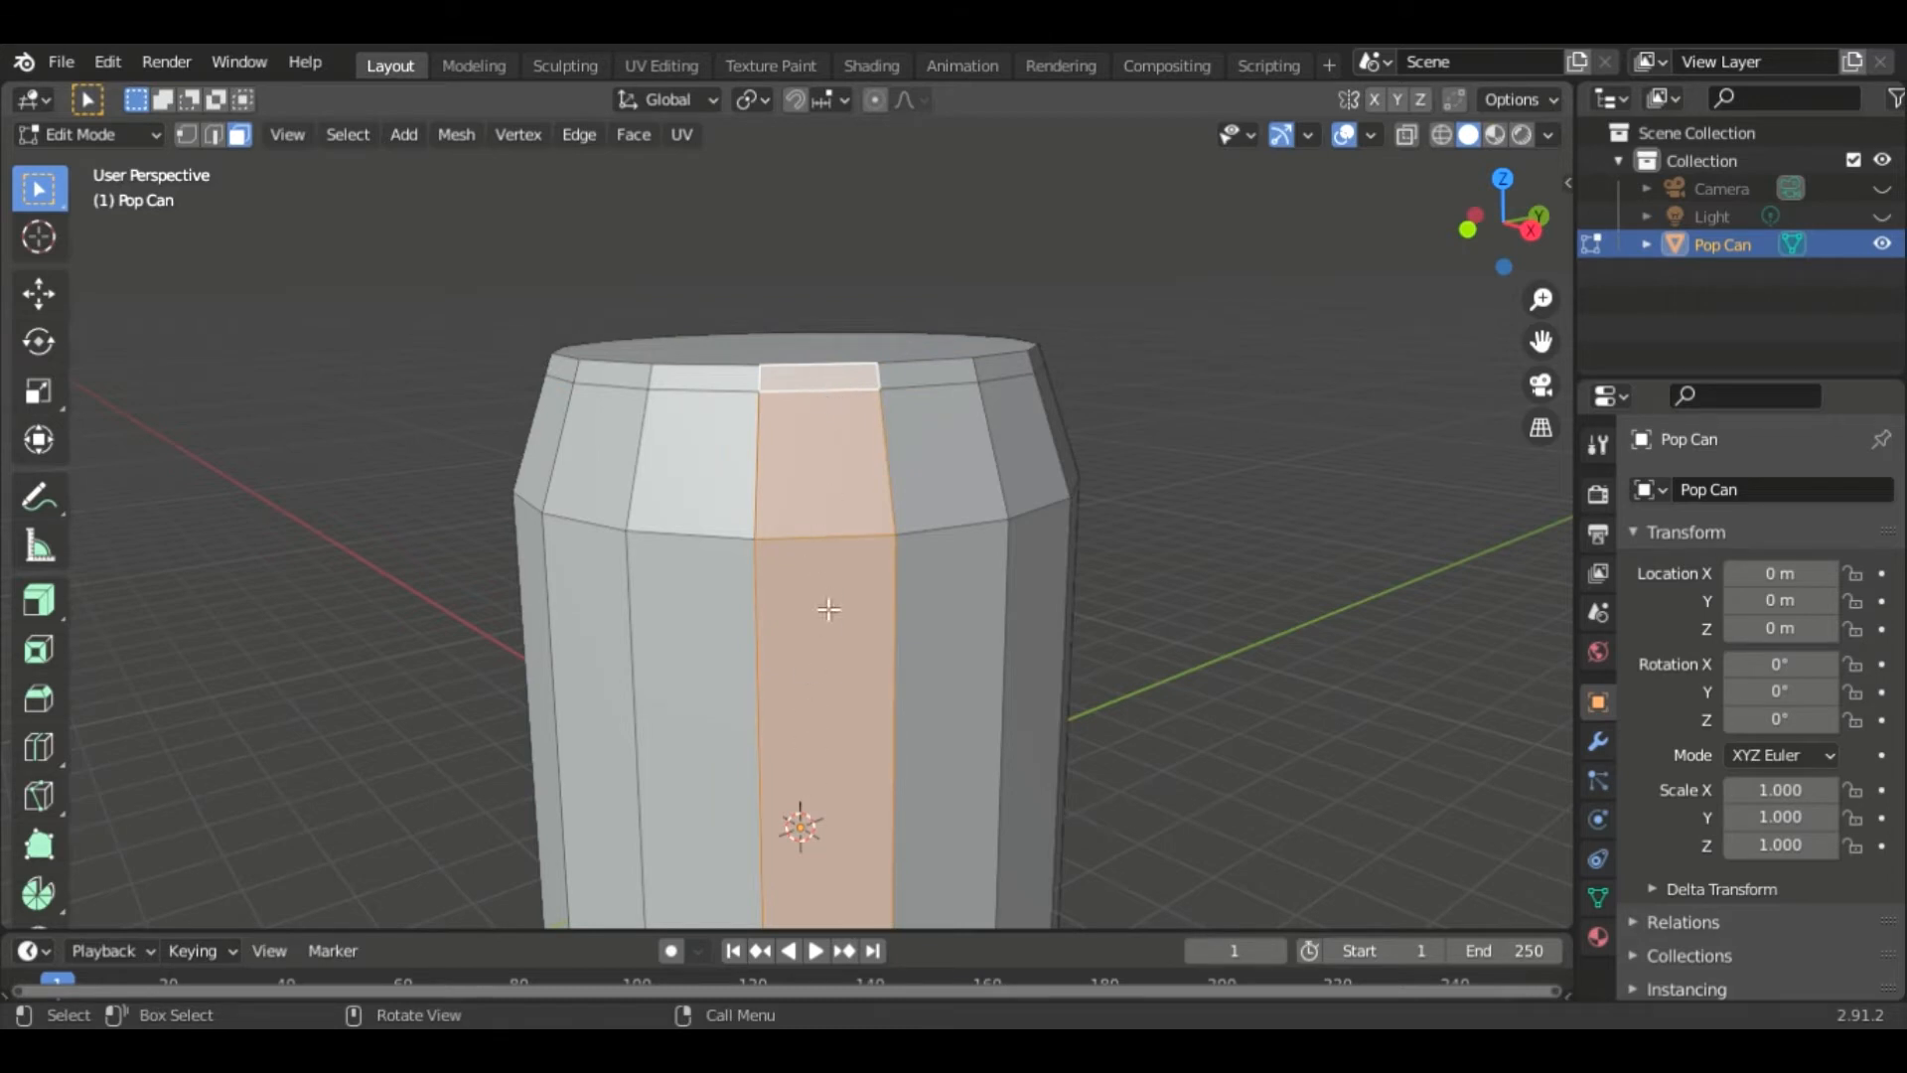
alt+click(881, 387)
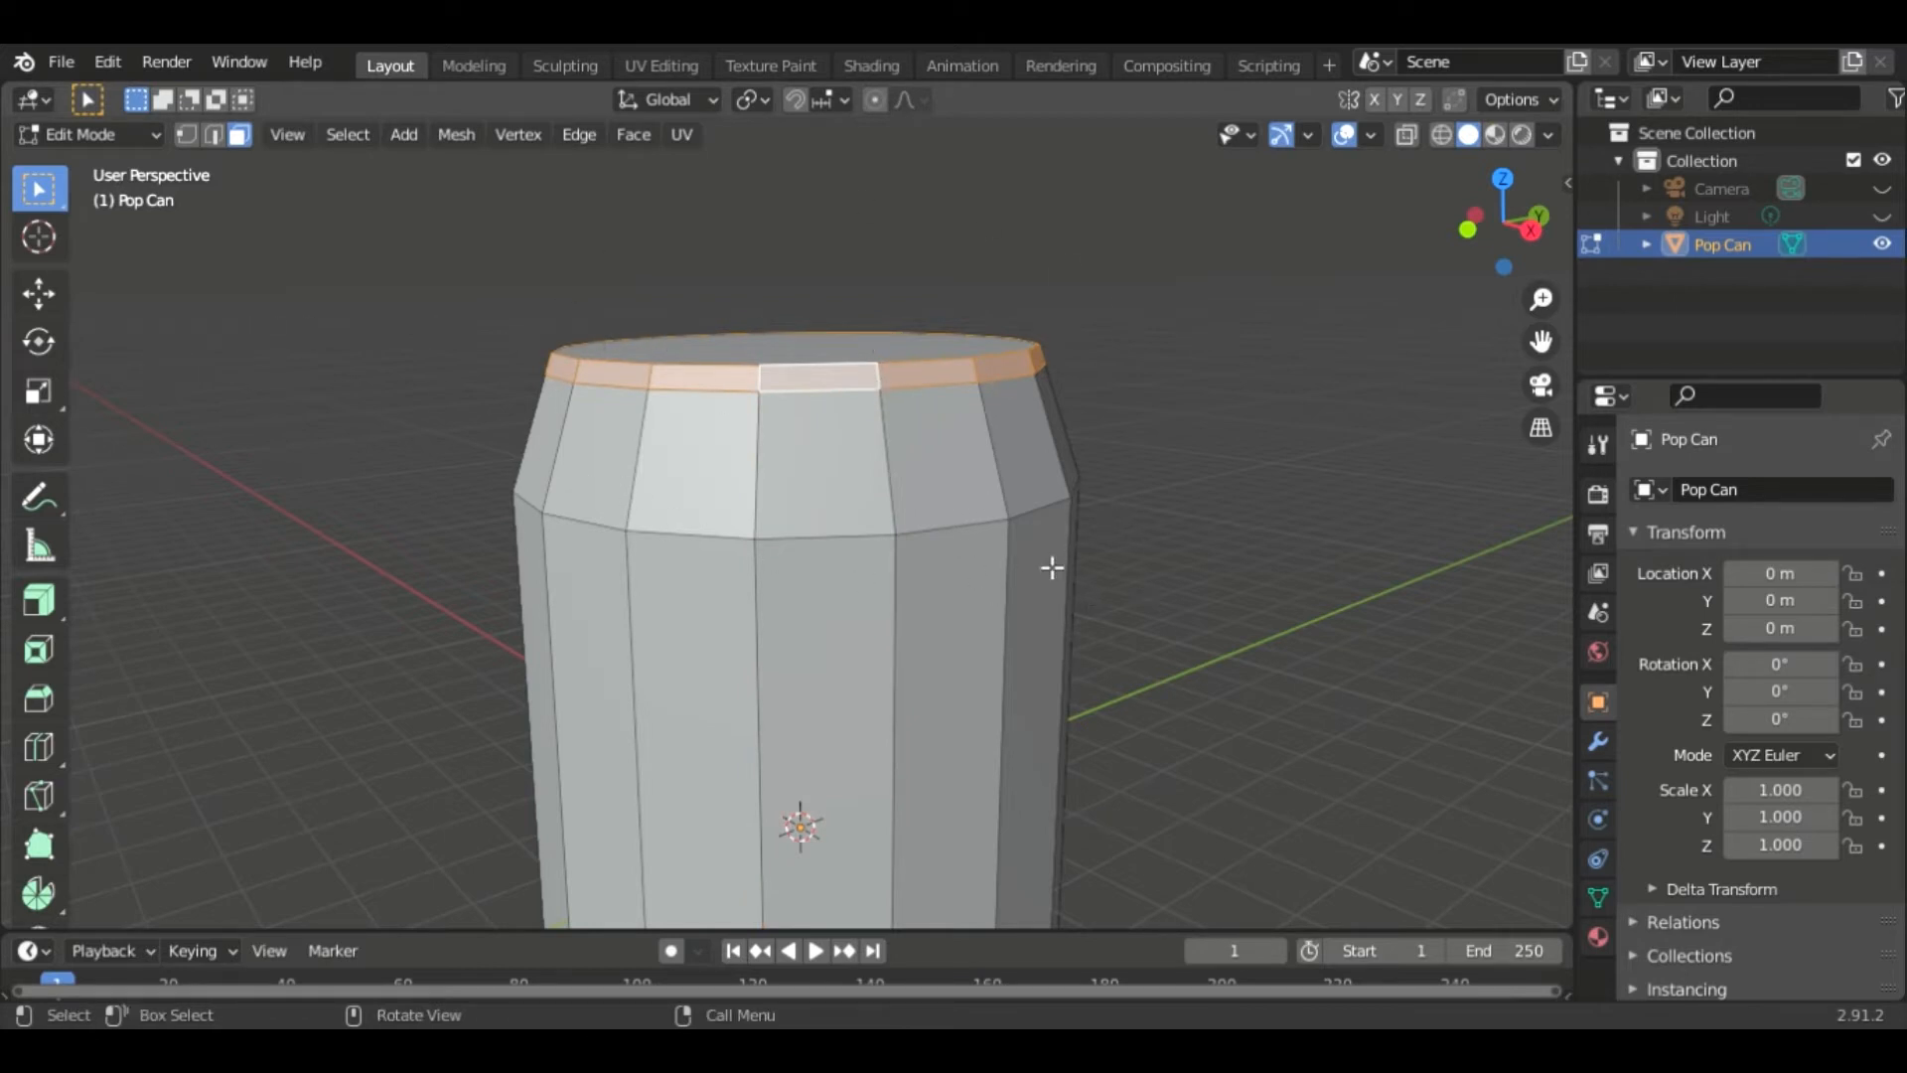
key(e)
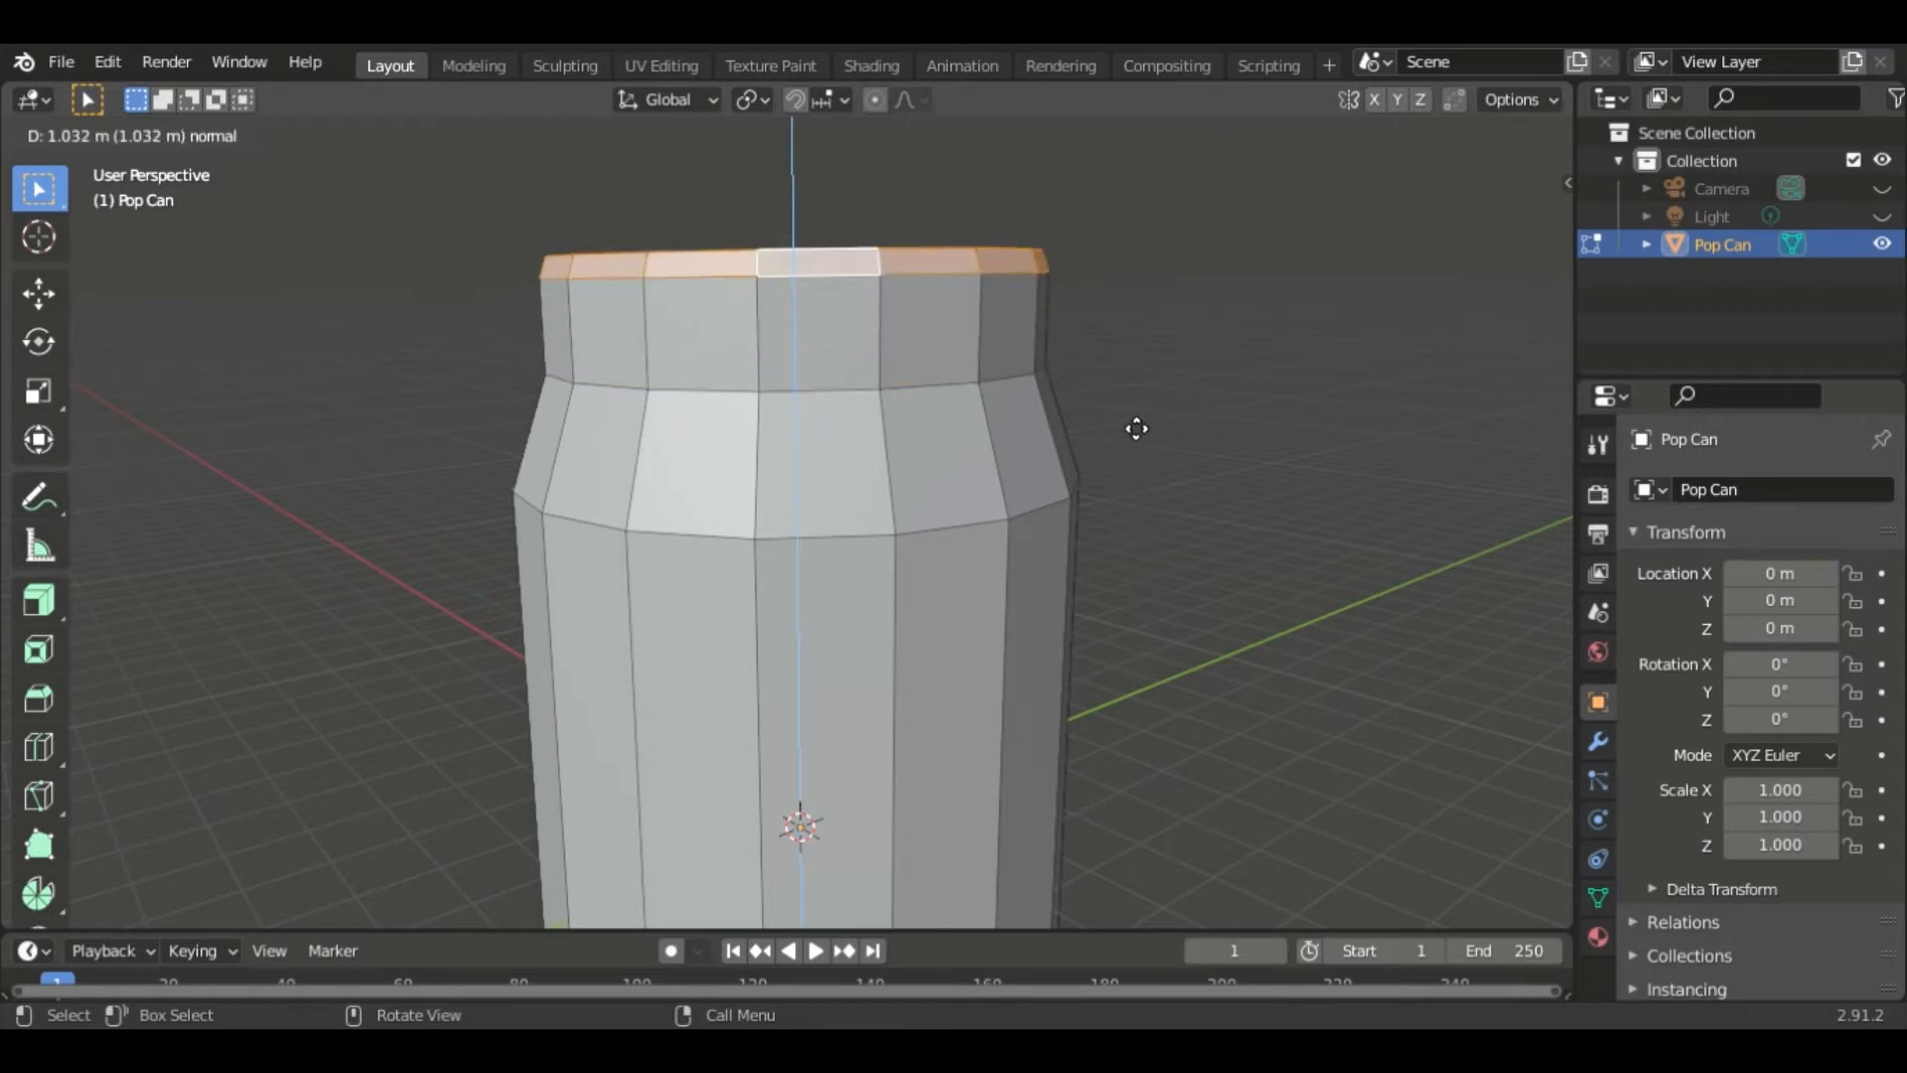
click(1142, 461)
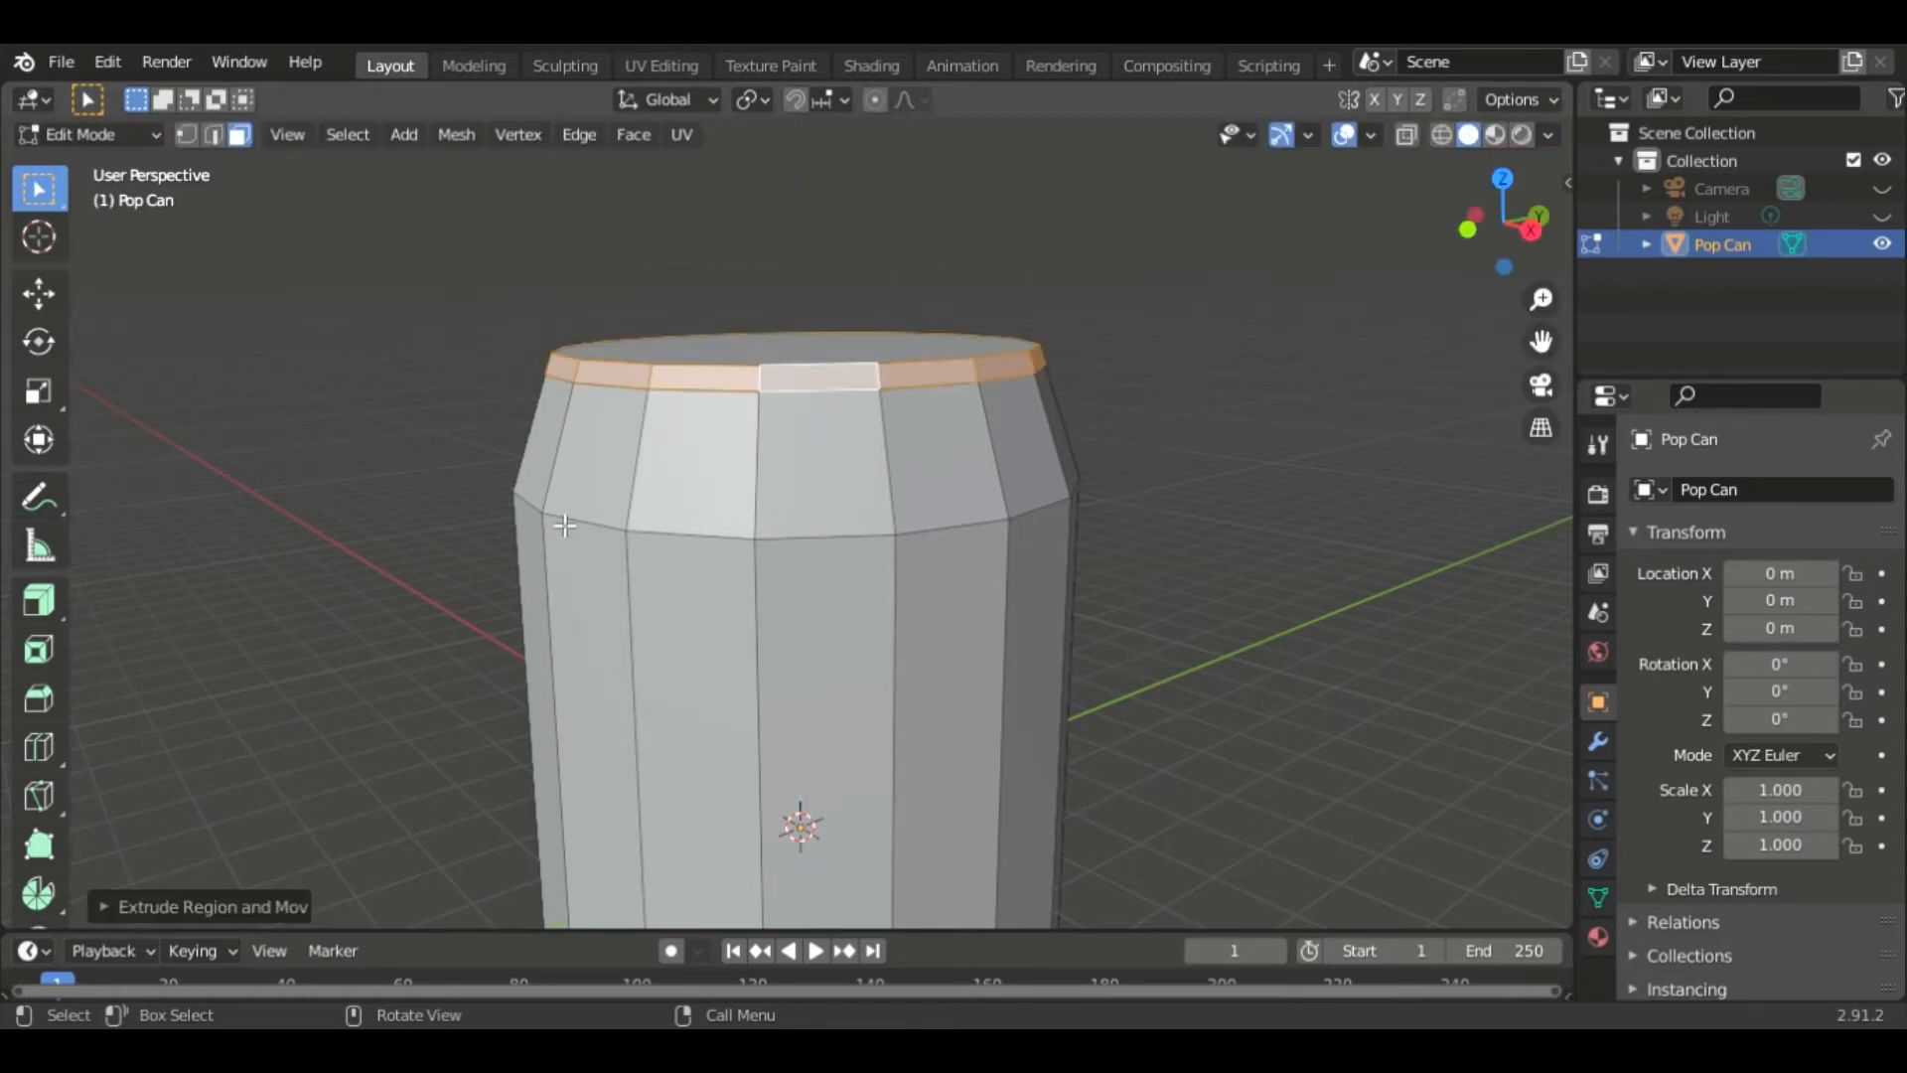
click(38, 604)
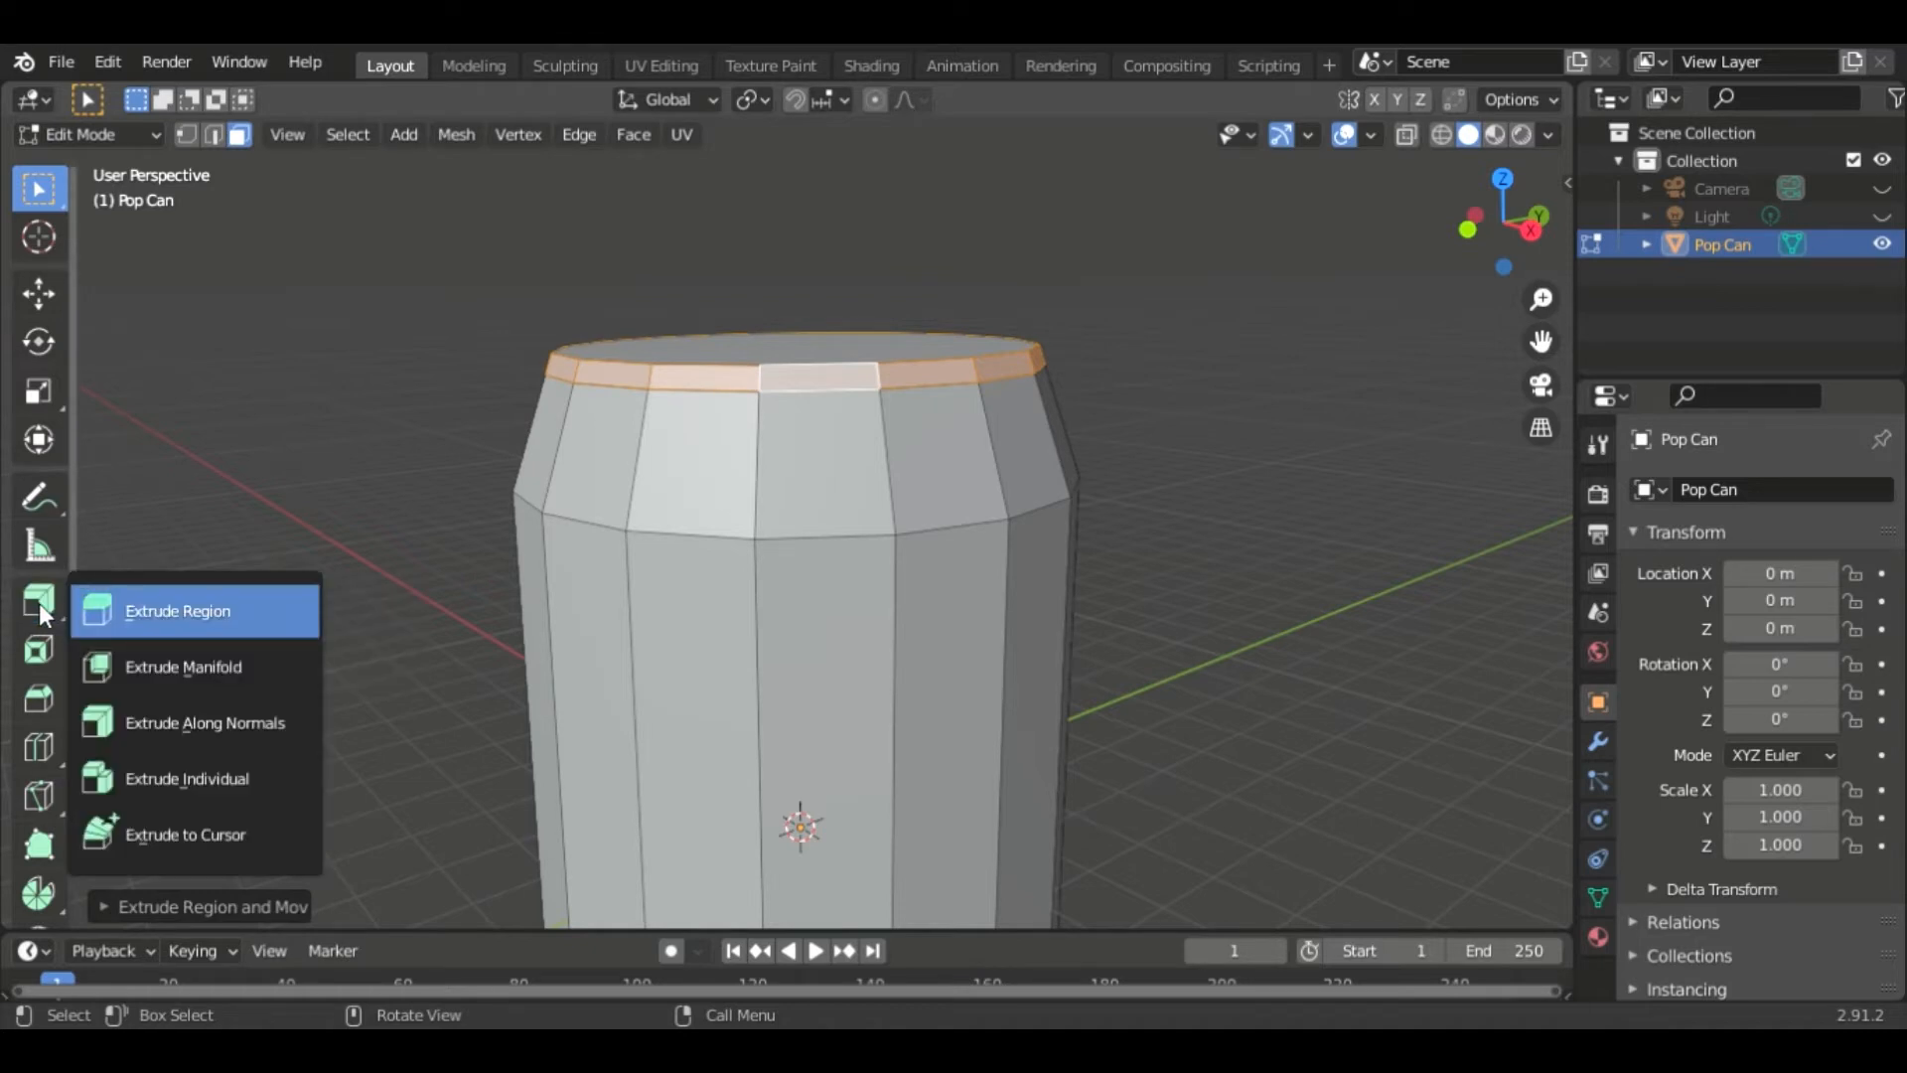
click(206, 719)
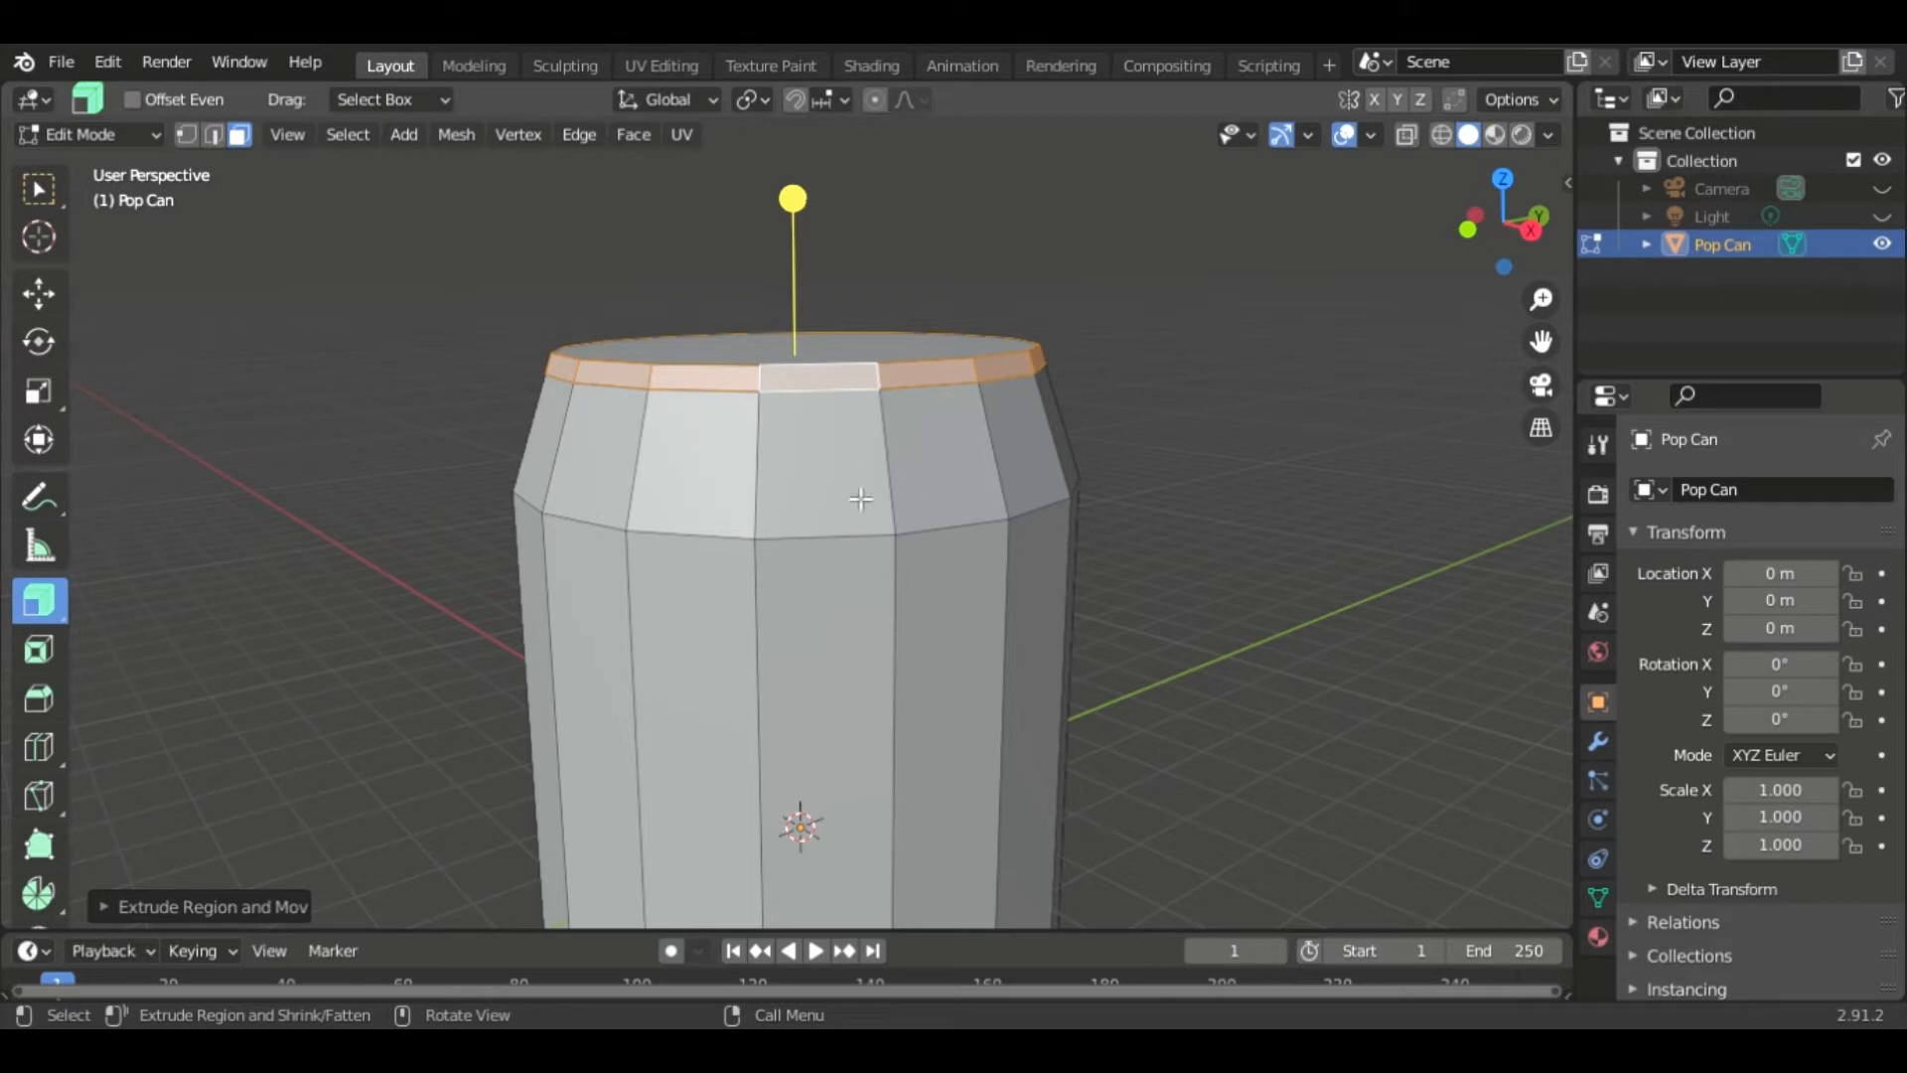
drag(813, 220, 809, 159)
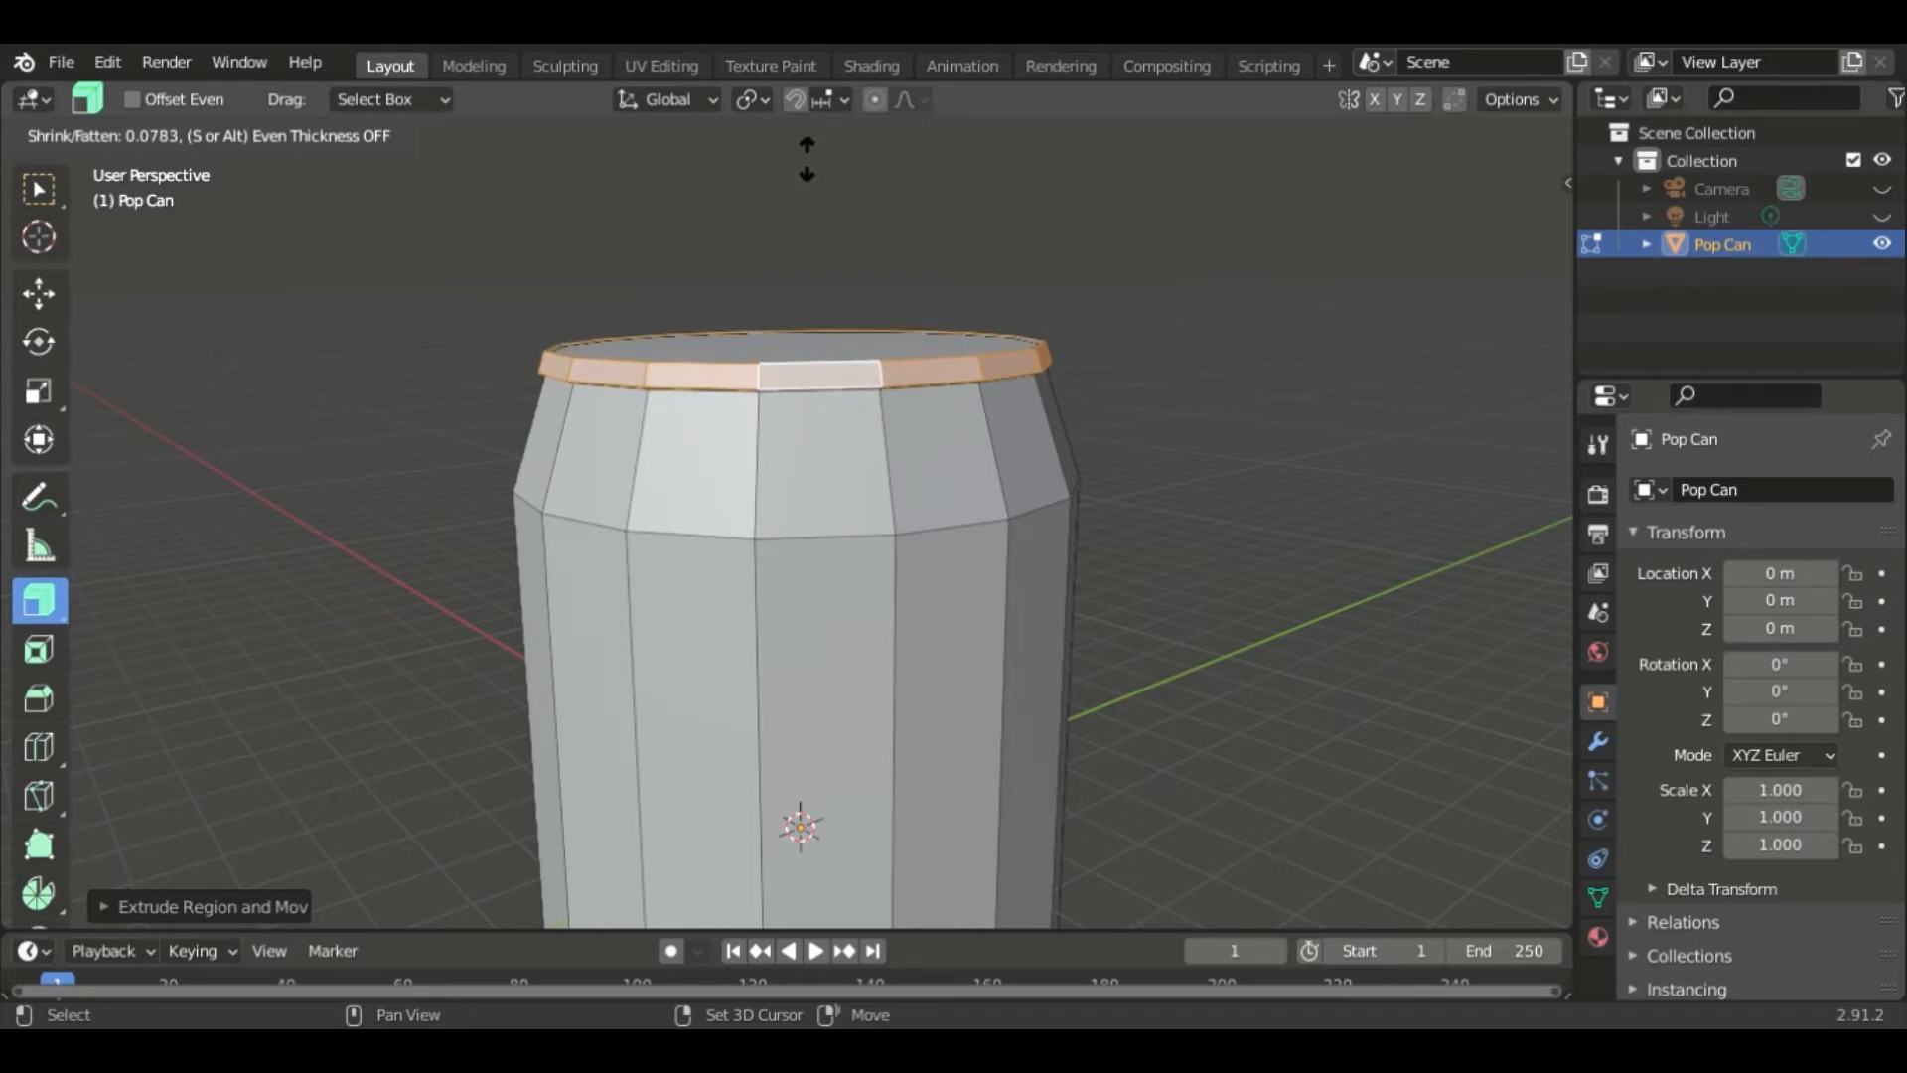
- Select the top face and inset it about 0.11
mouse_move(1141, 341)
middle_down()
mouse_move(1248, 349)
mouse_move(1150, 316)
middle_up()
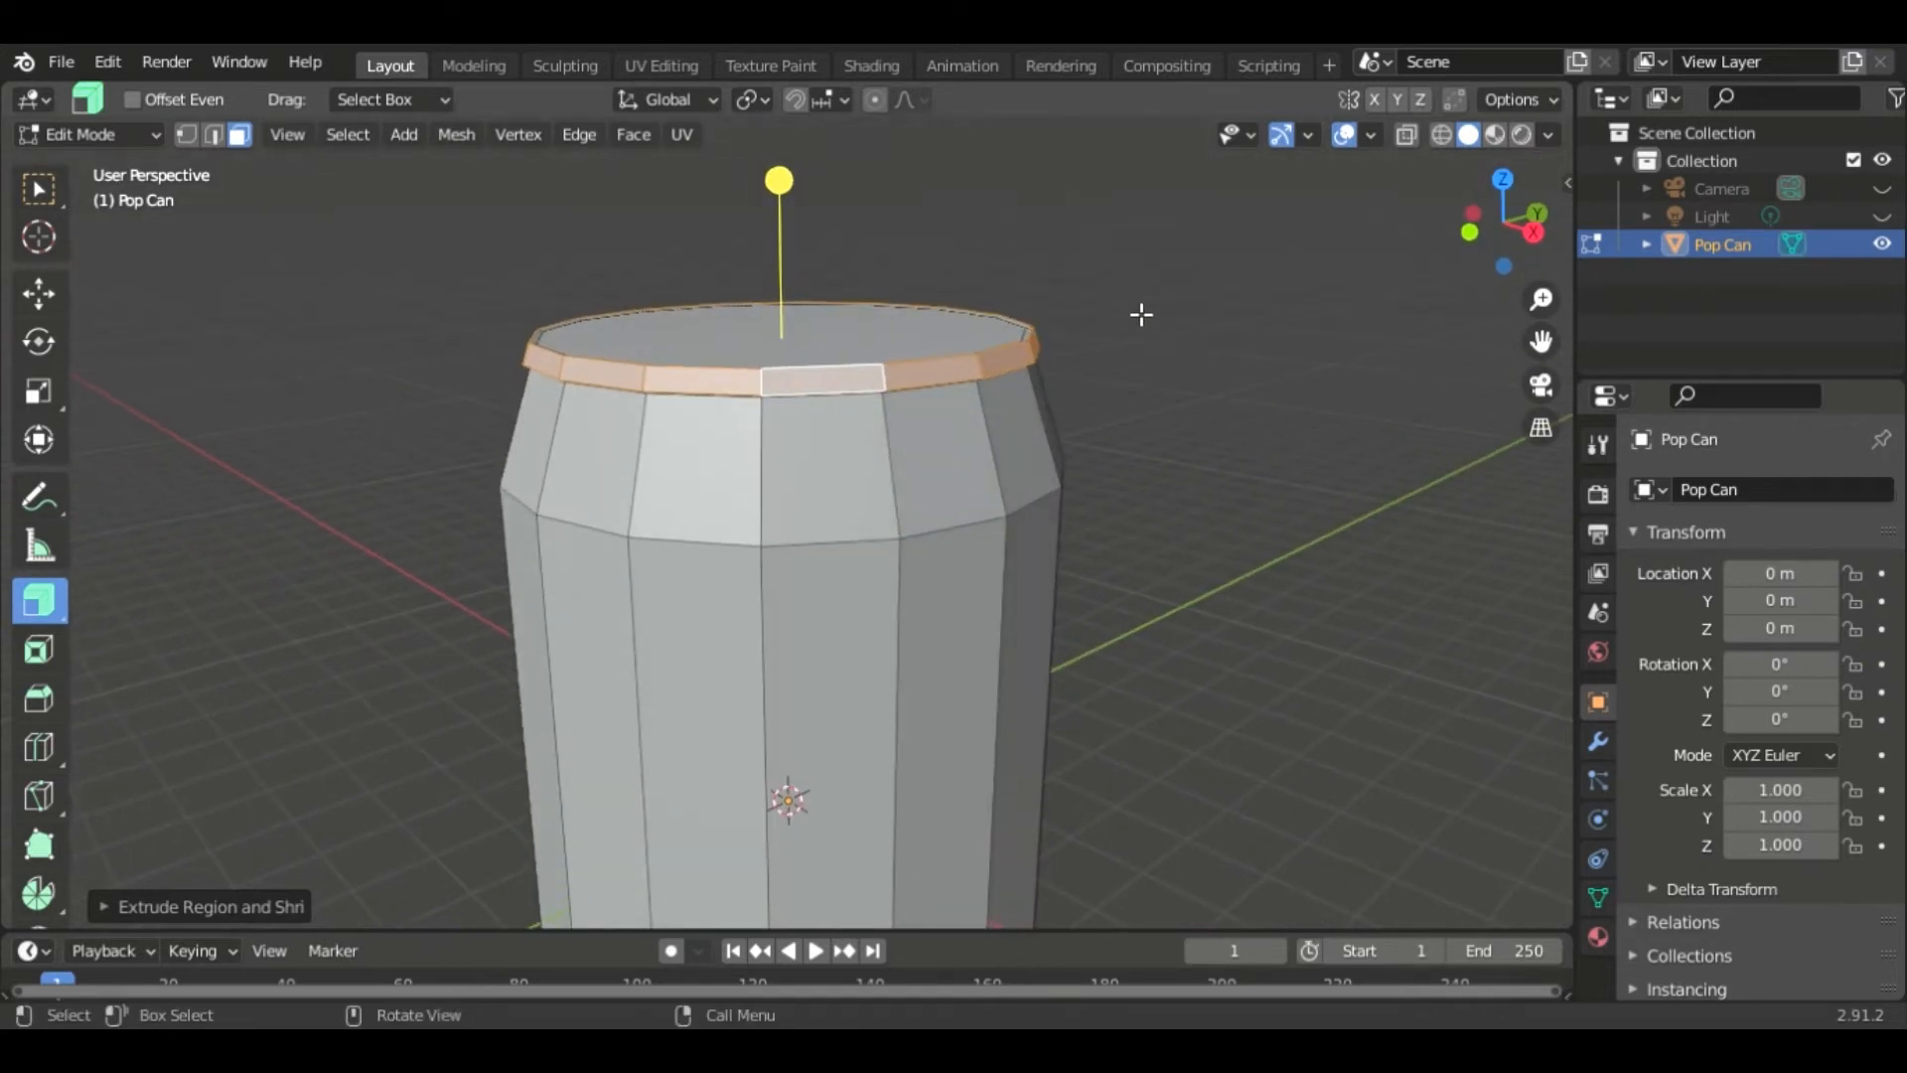
middle_drag(1127, 311, 1142, 334)
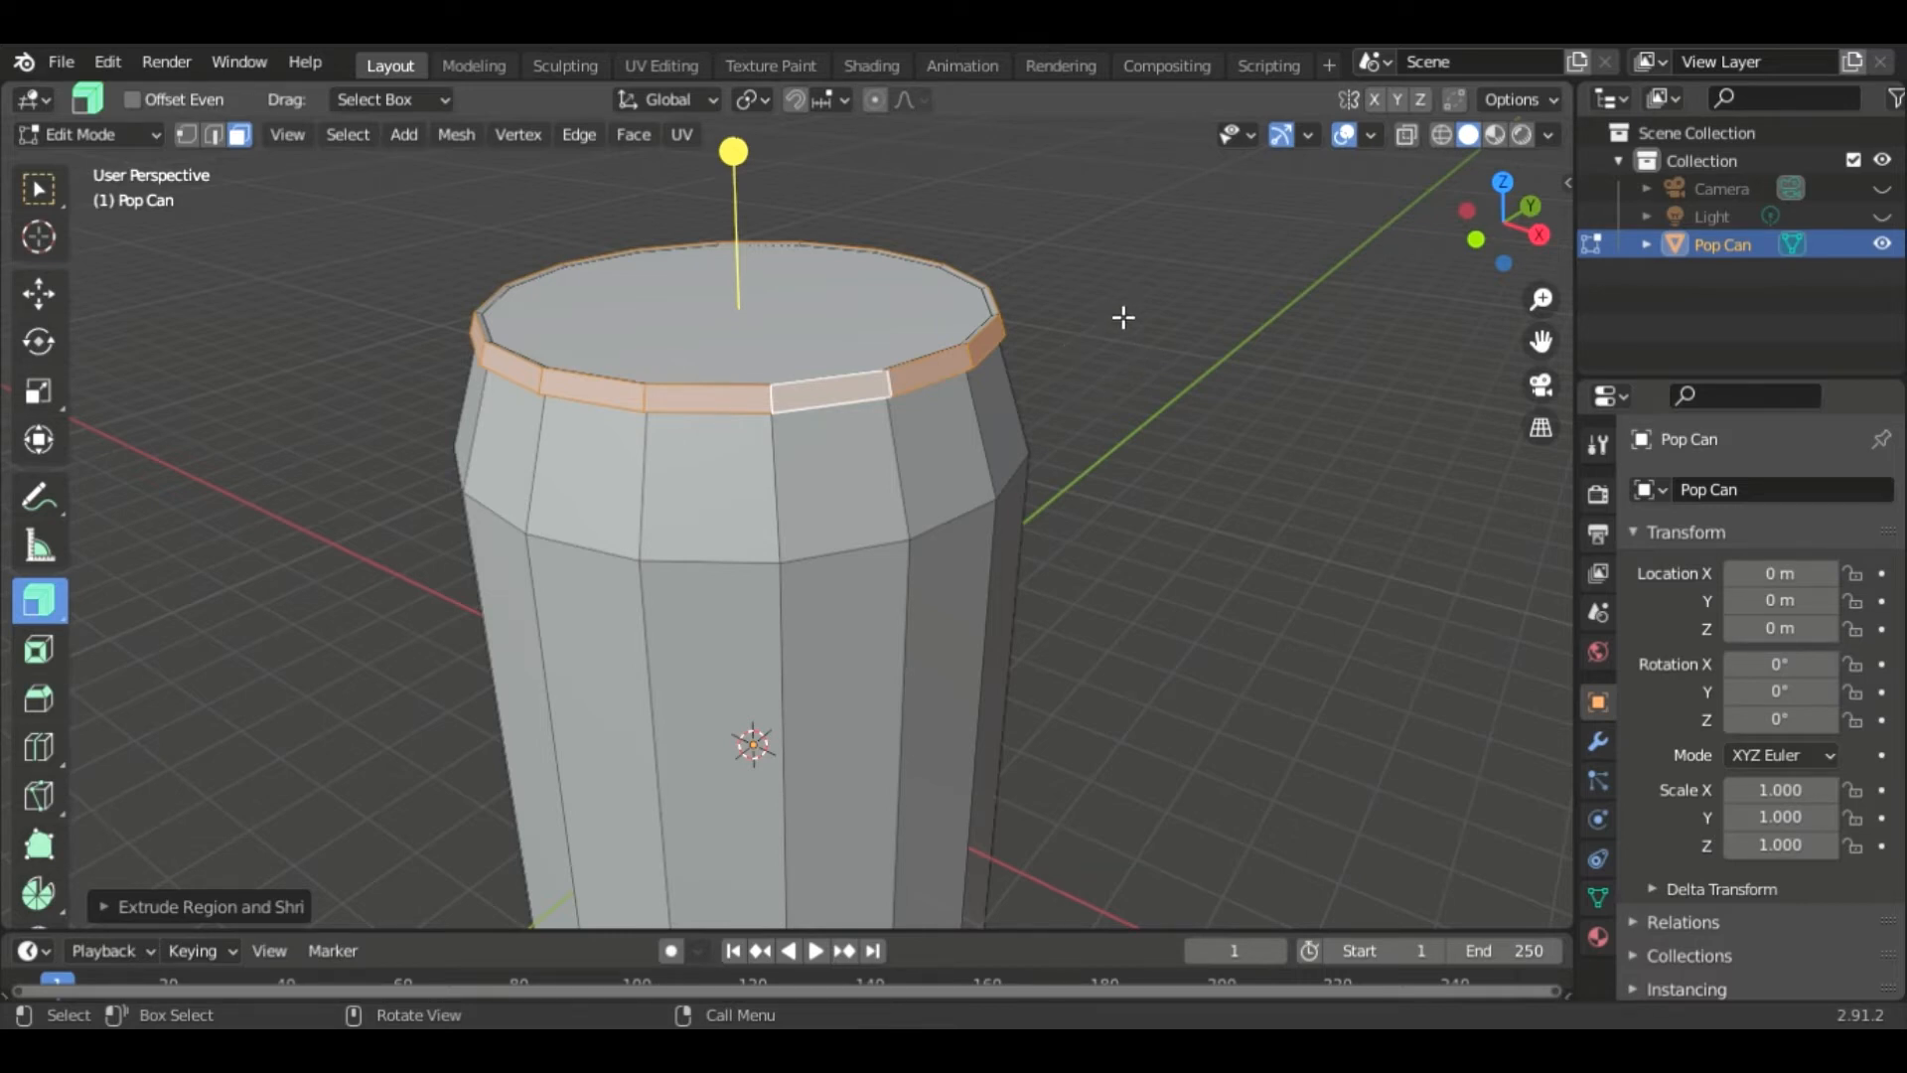
shift+middle_drag(1162, 395, 1259, 451)
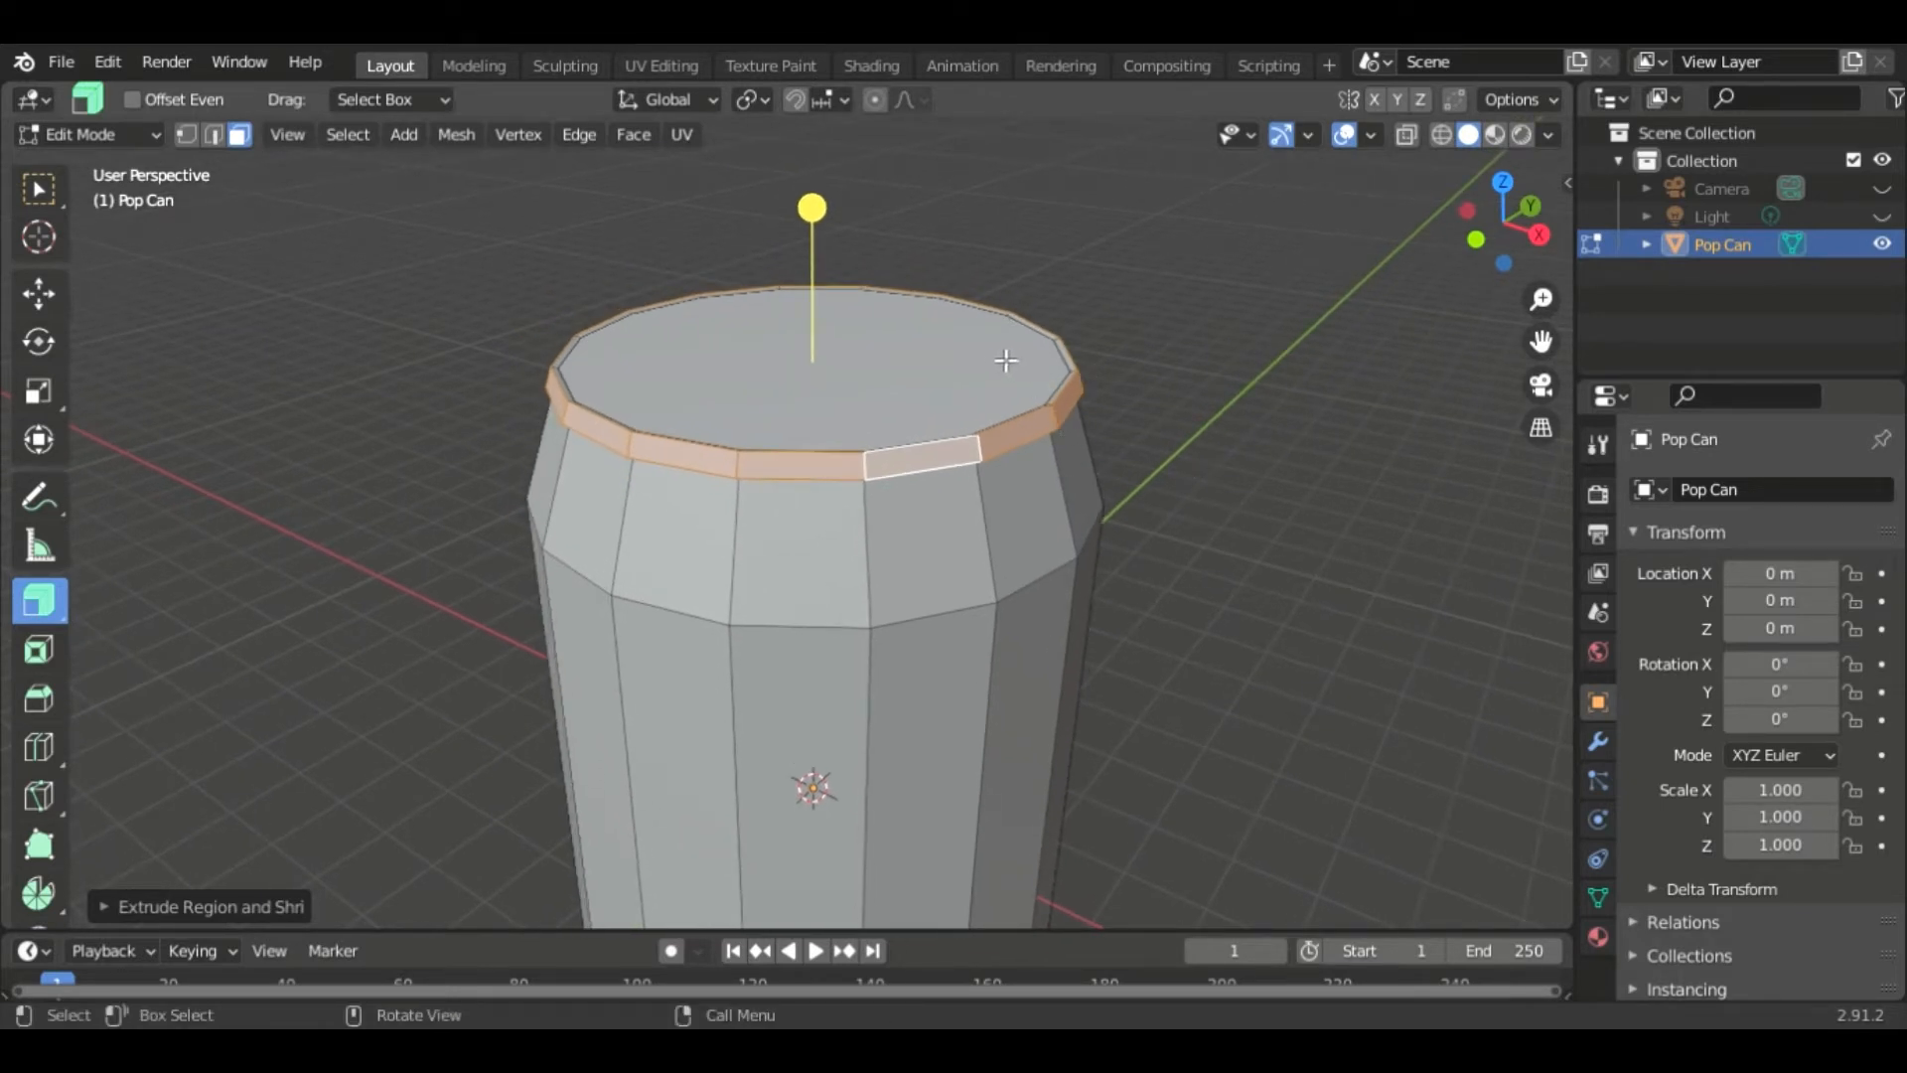
middle_drag(1153, 405, 1114, 372)
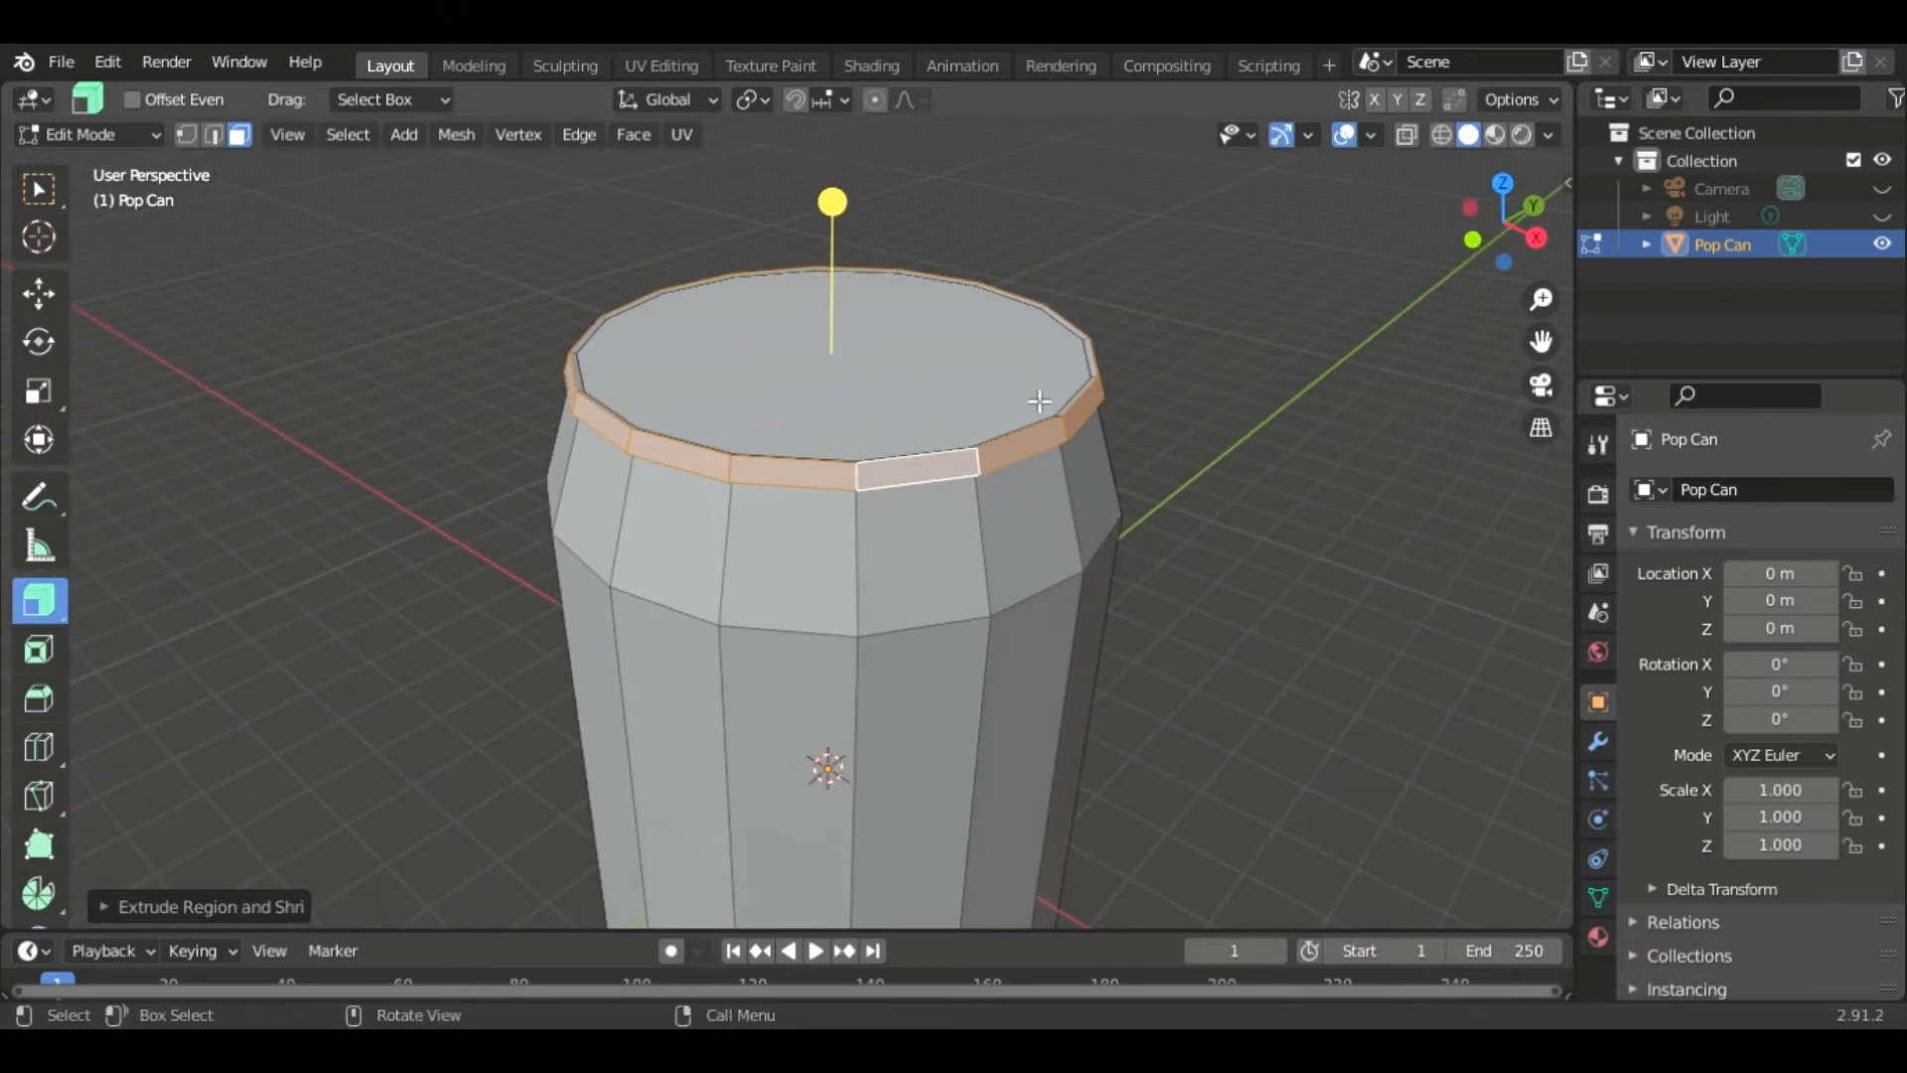
click(932, 374)
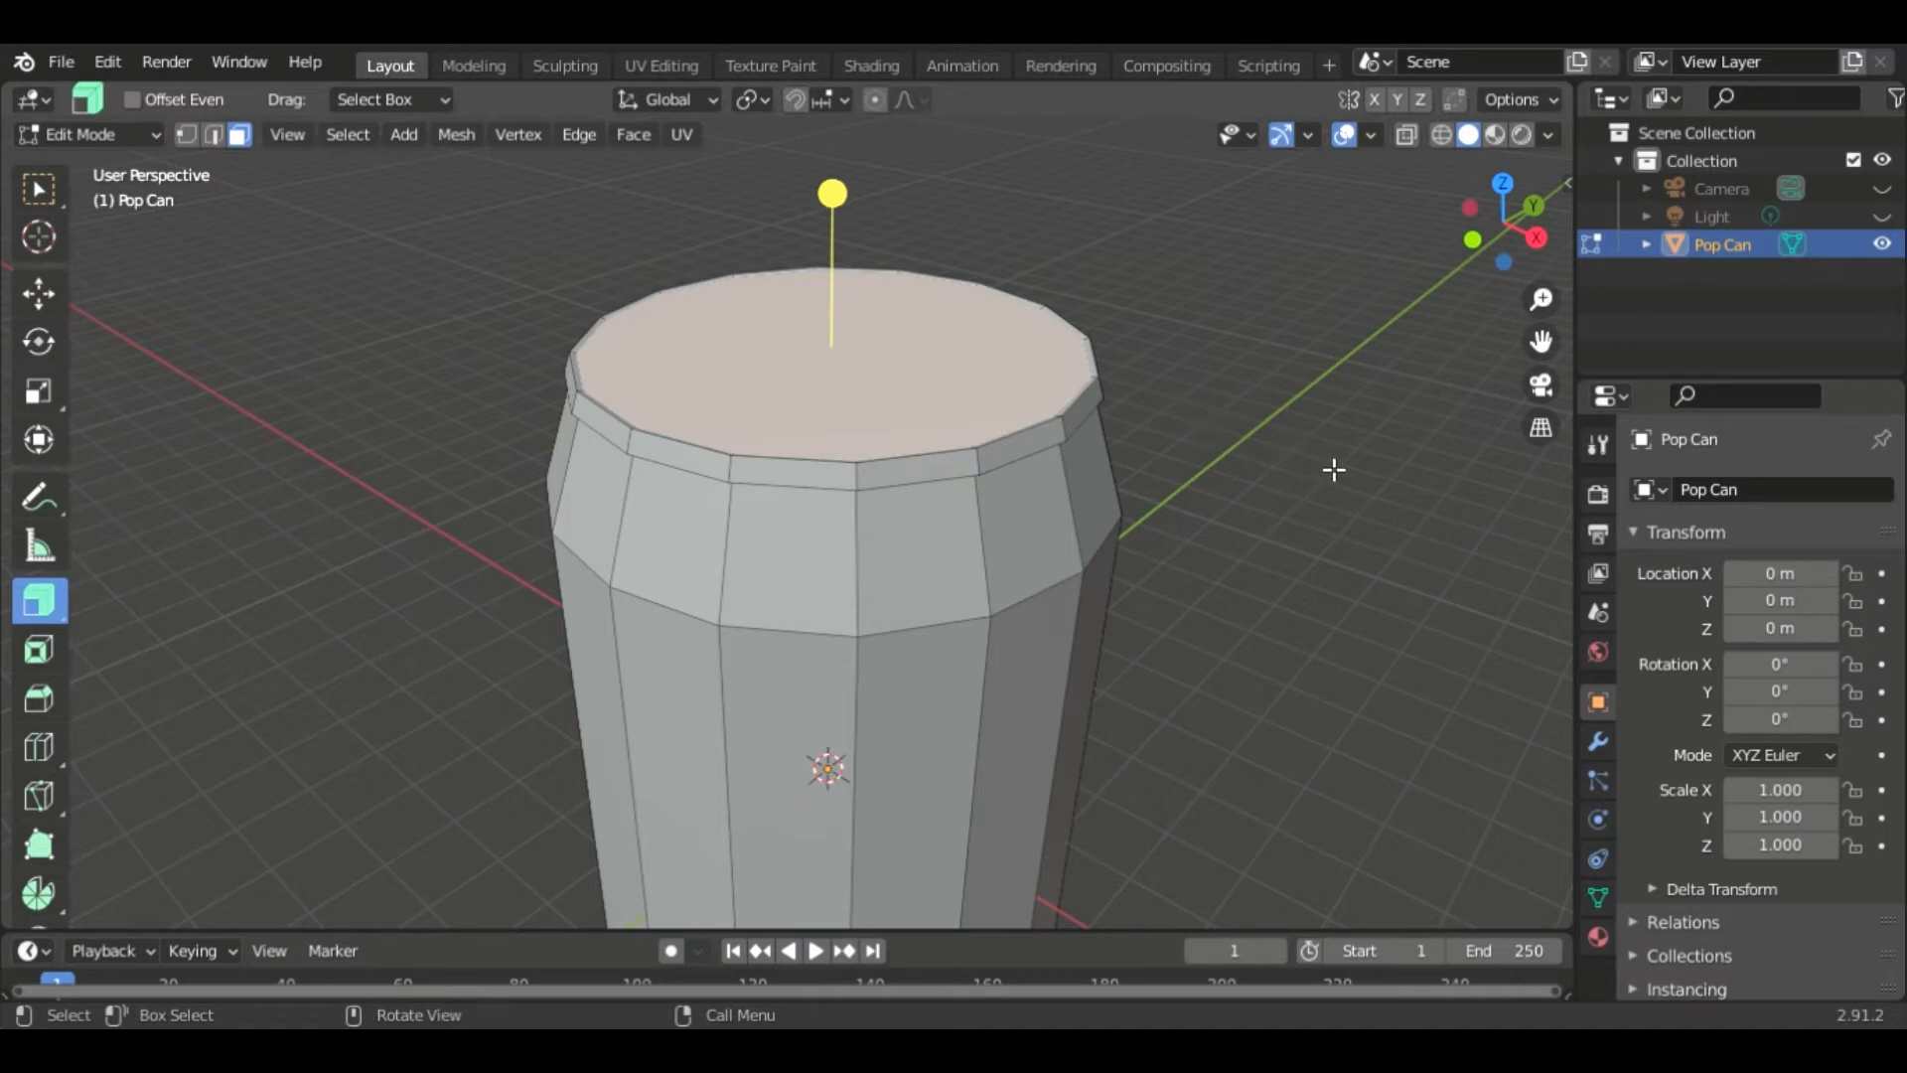
key(i)
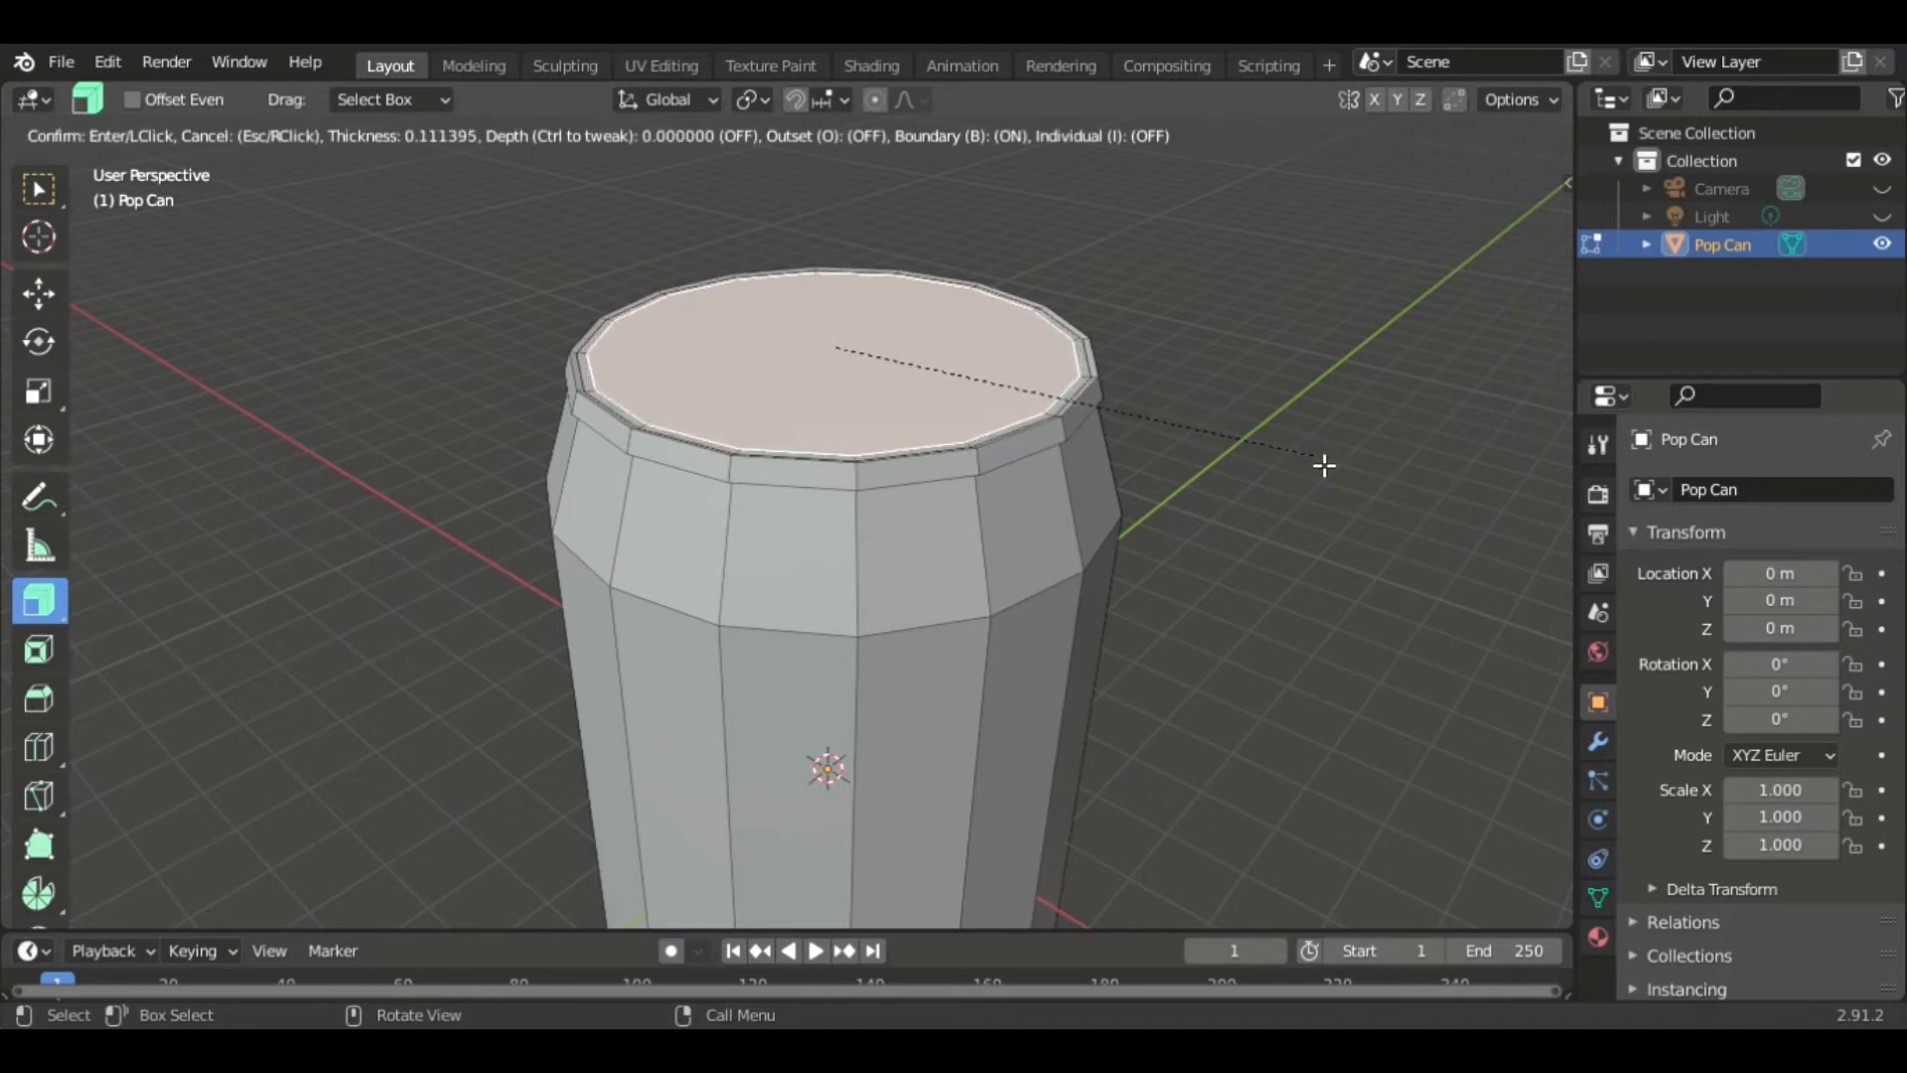
click(1317, 461)
- Move the inset top face down along Z about -0.39 m
middle_drag(1218, 408, 1258, 467)
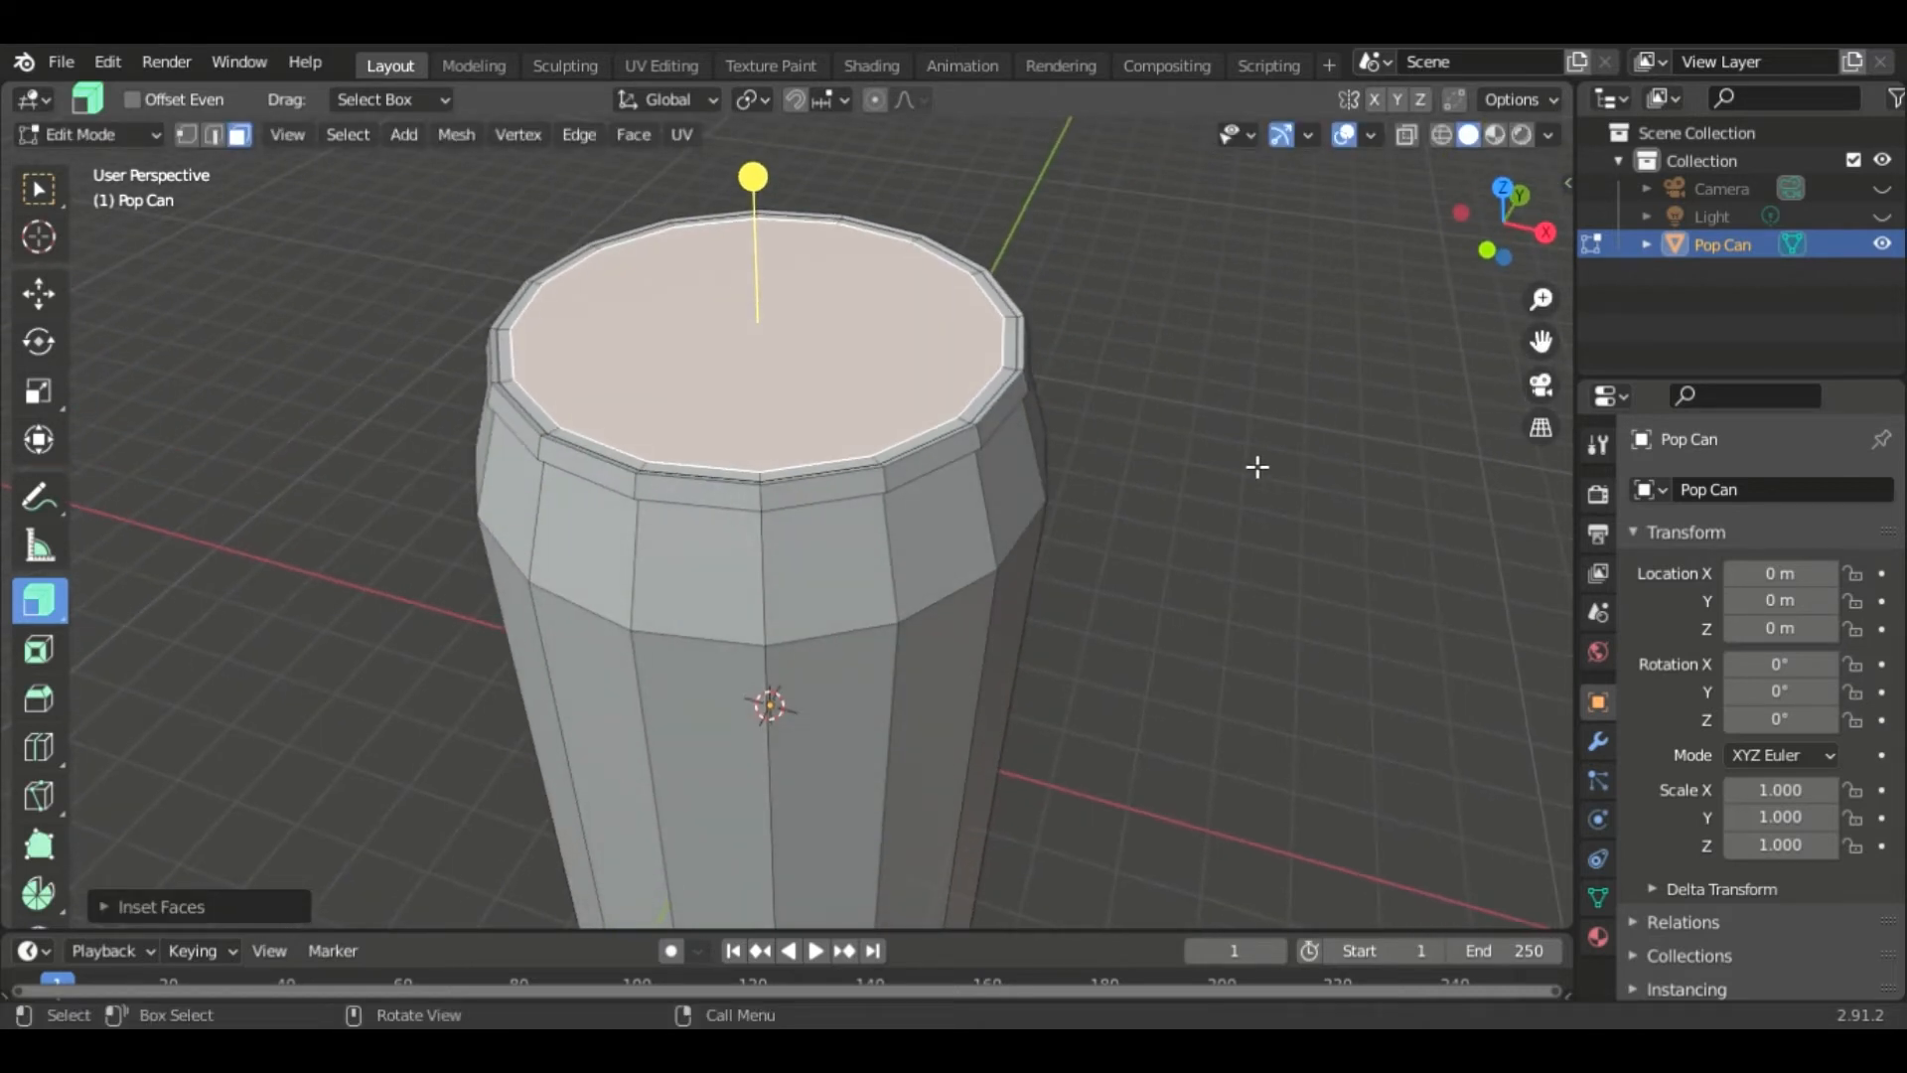
key(g)
key(z)
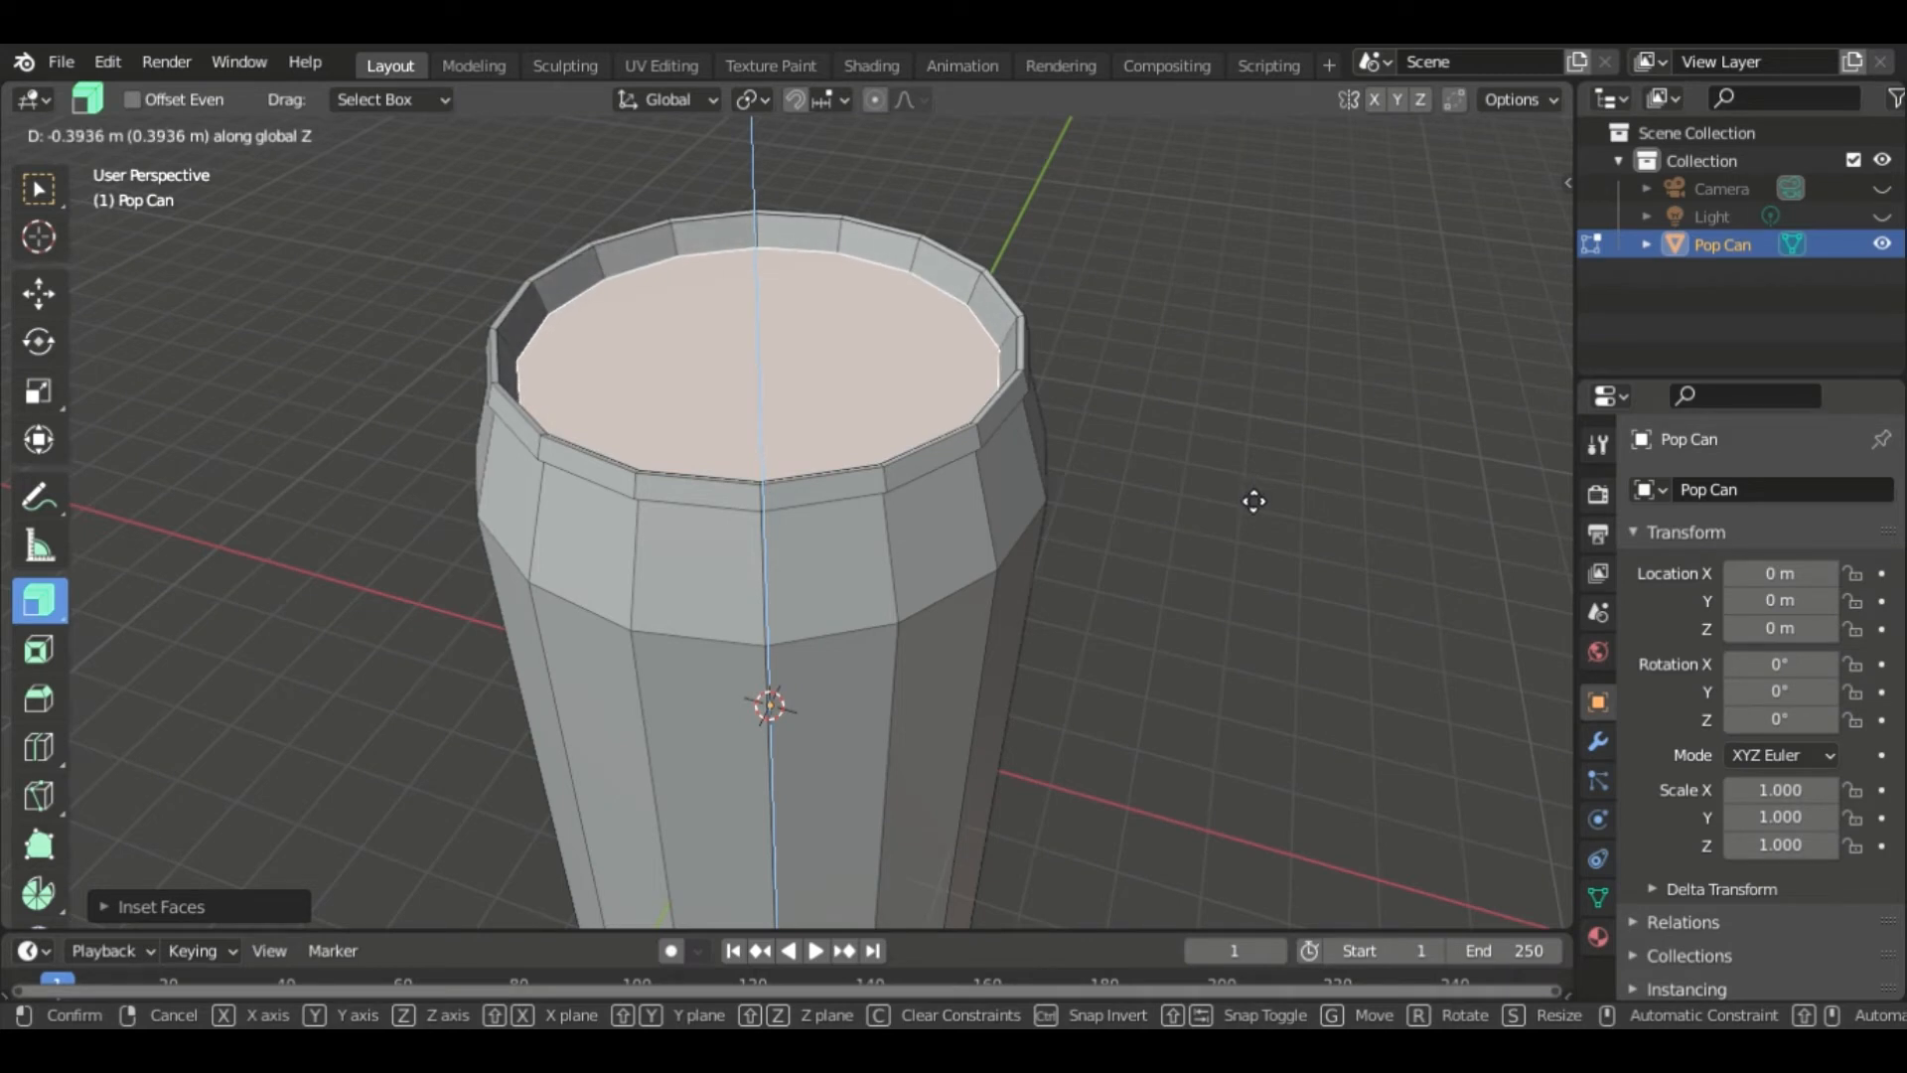
click(1251, 498)
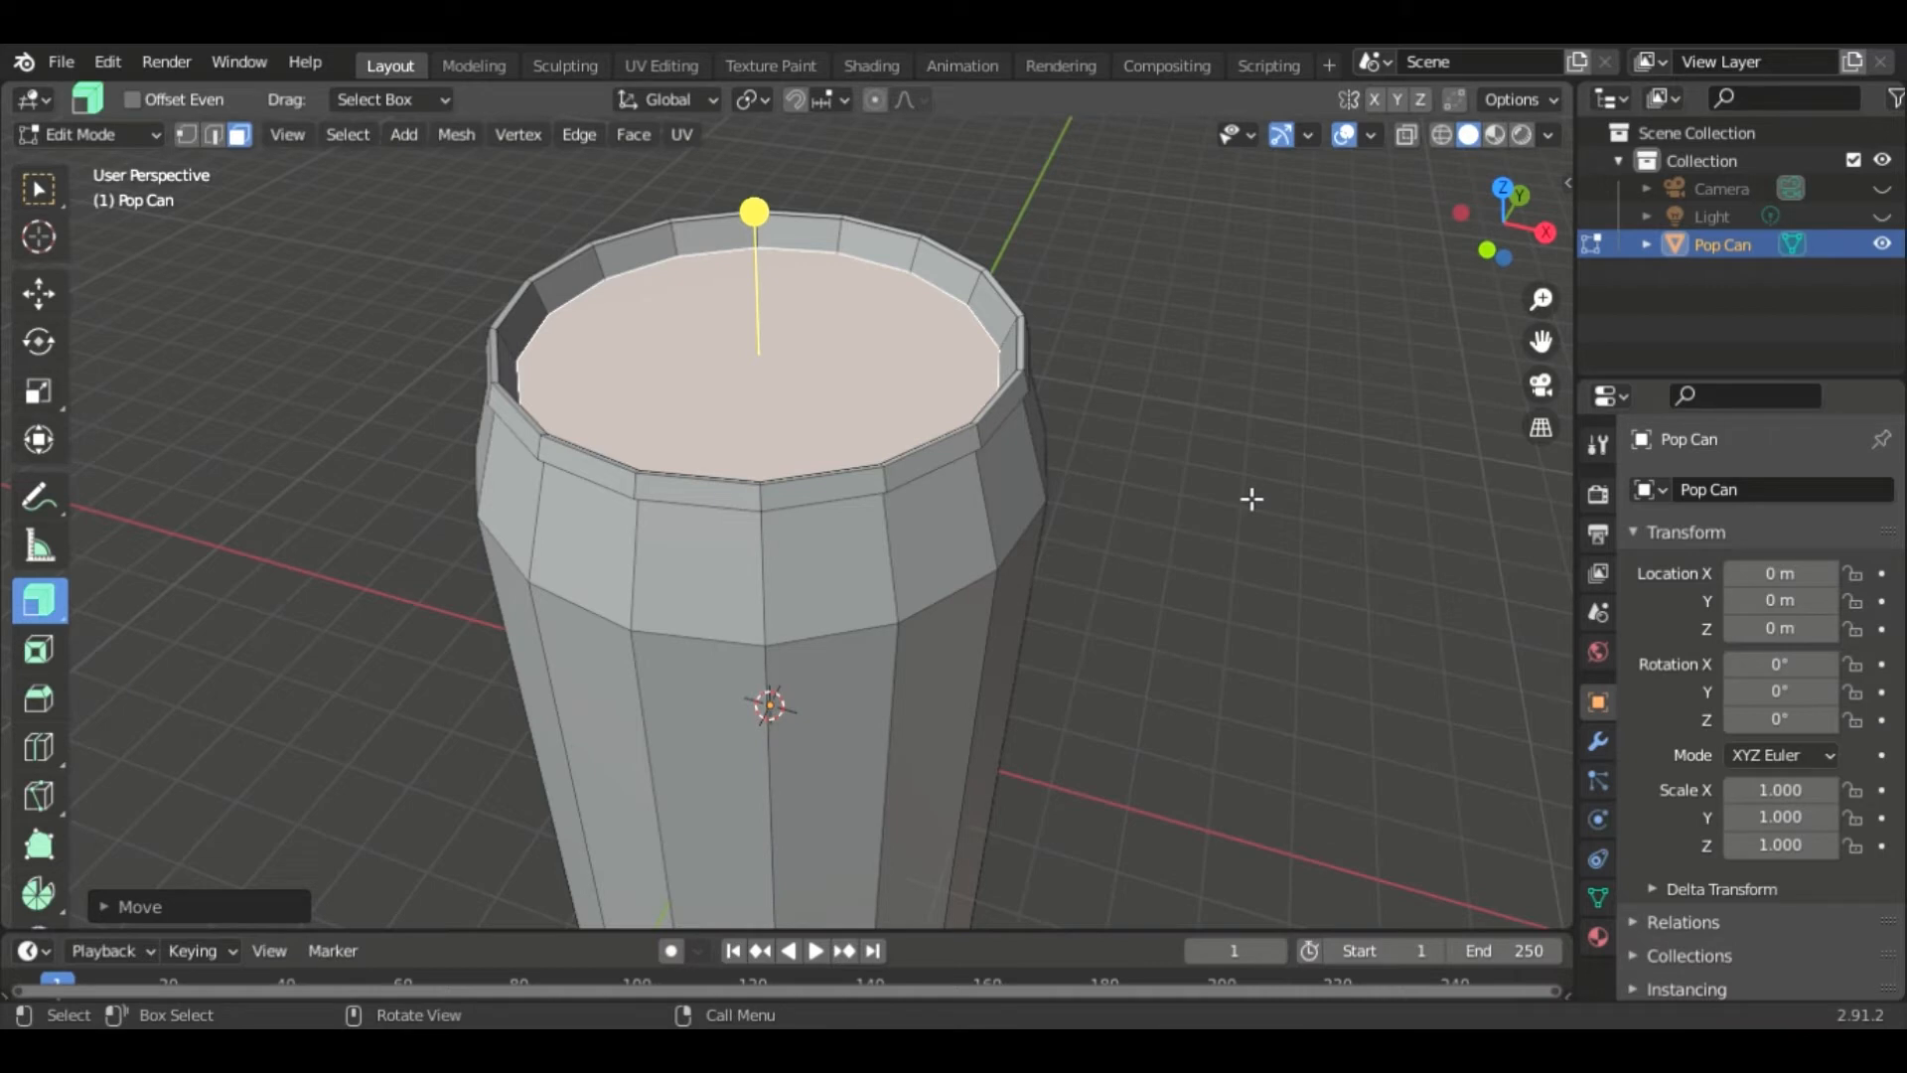
- Inset the recessed top face about 0.16 and move it up along Z about 0.21 m
key(i)
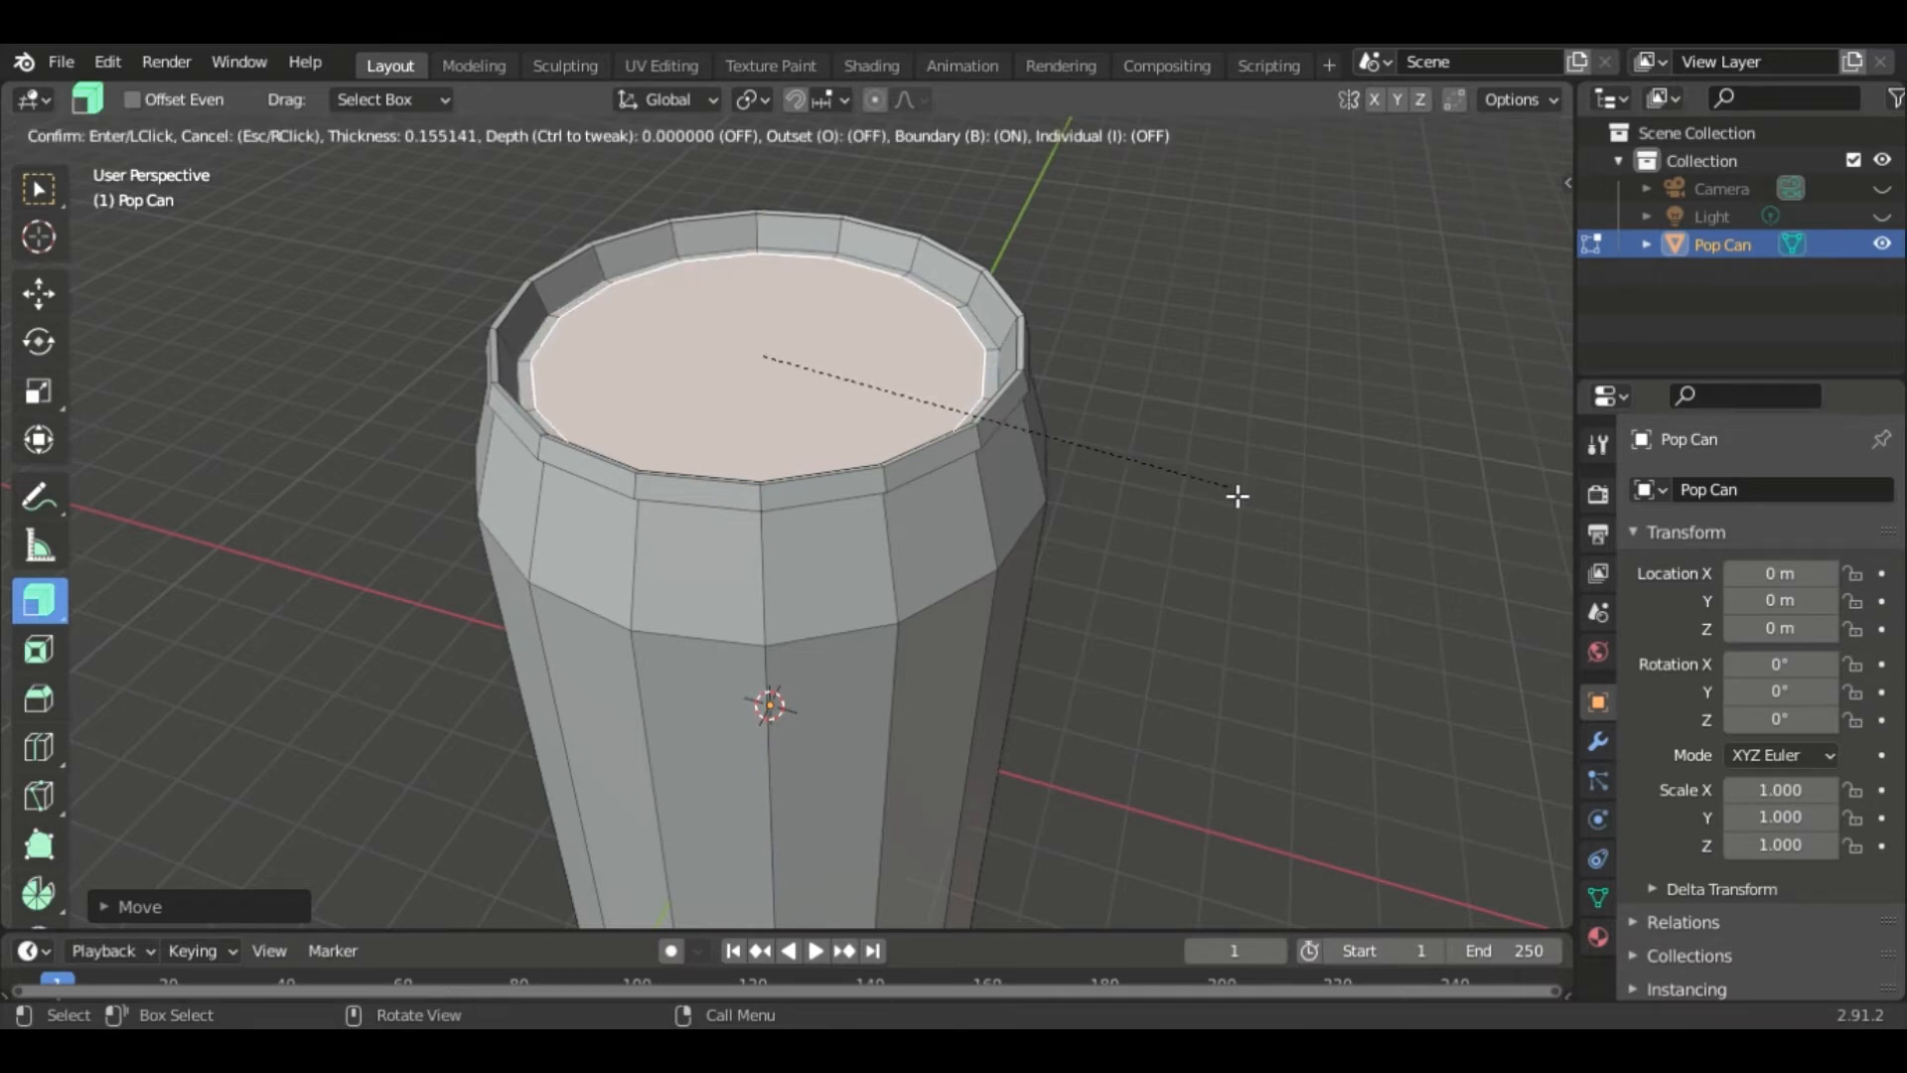
click(1237, 495)
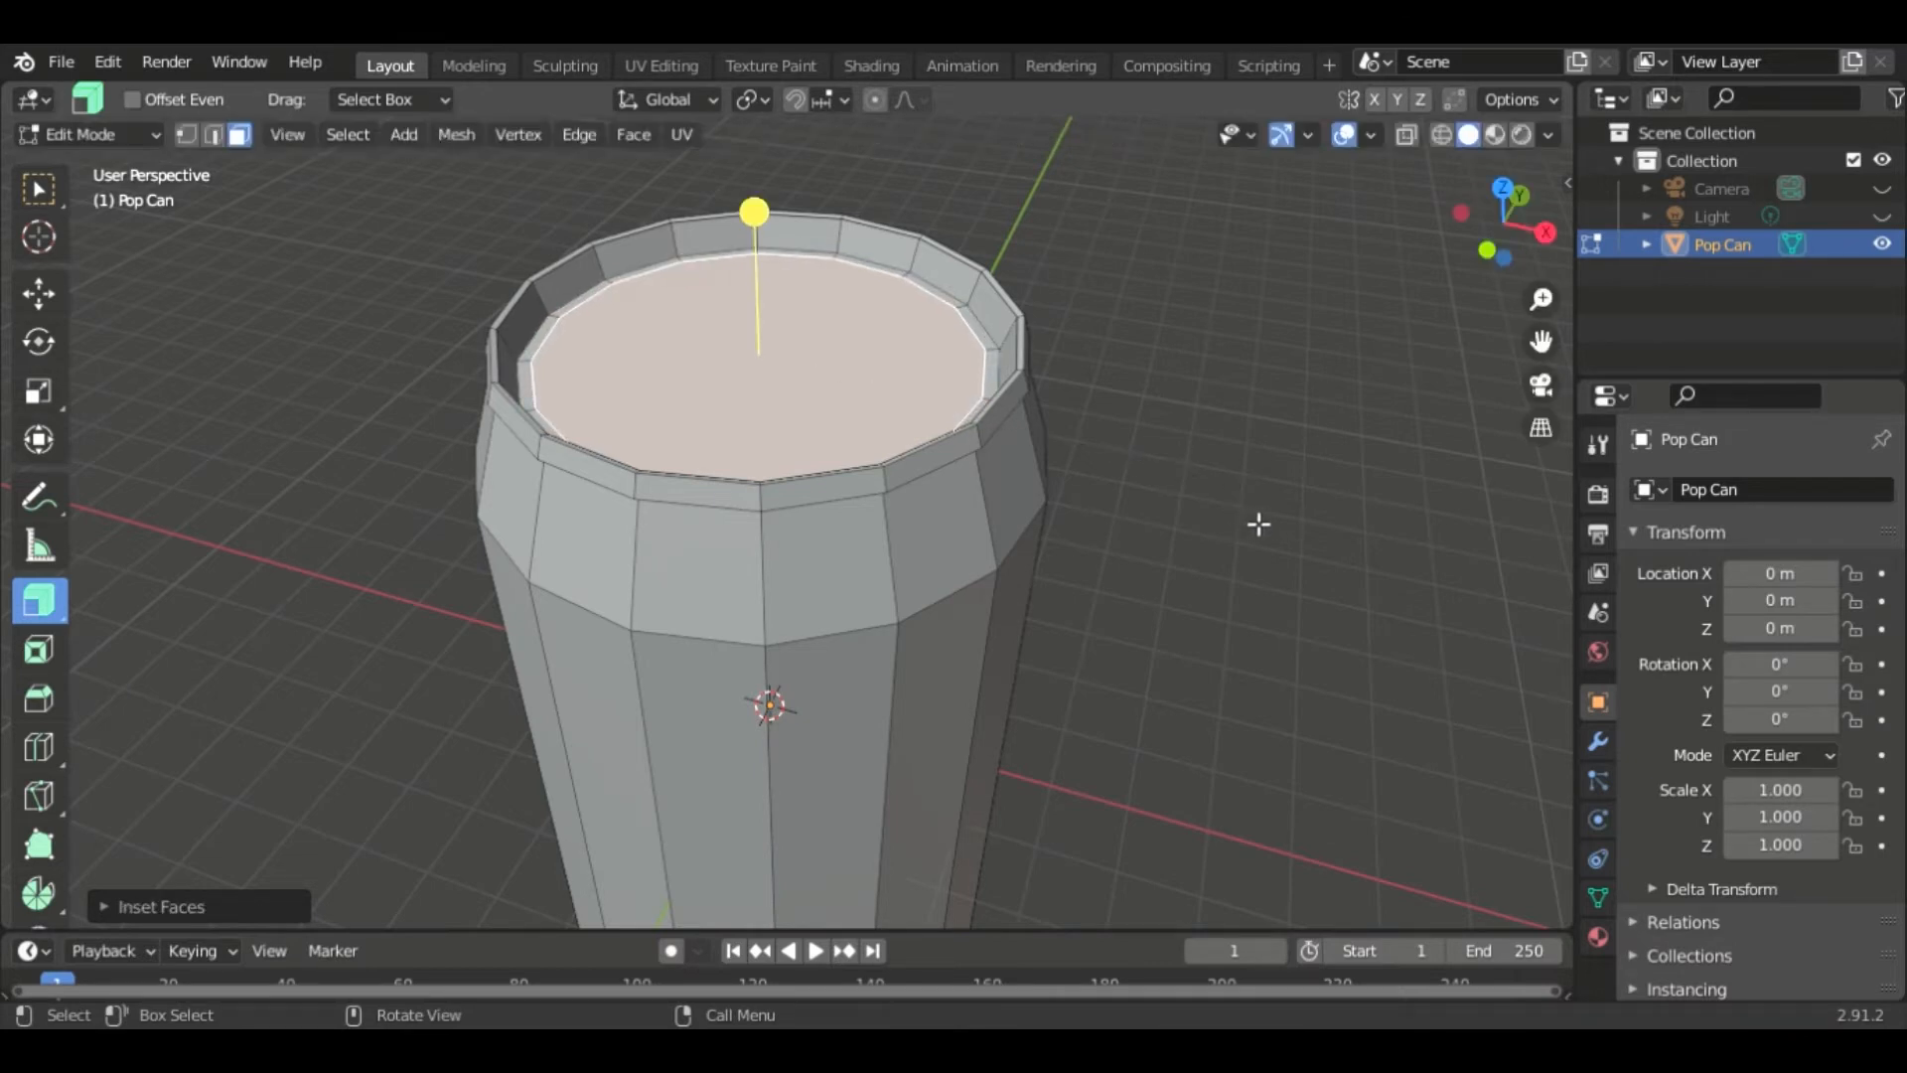
key(g)
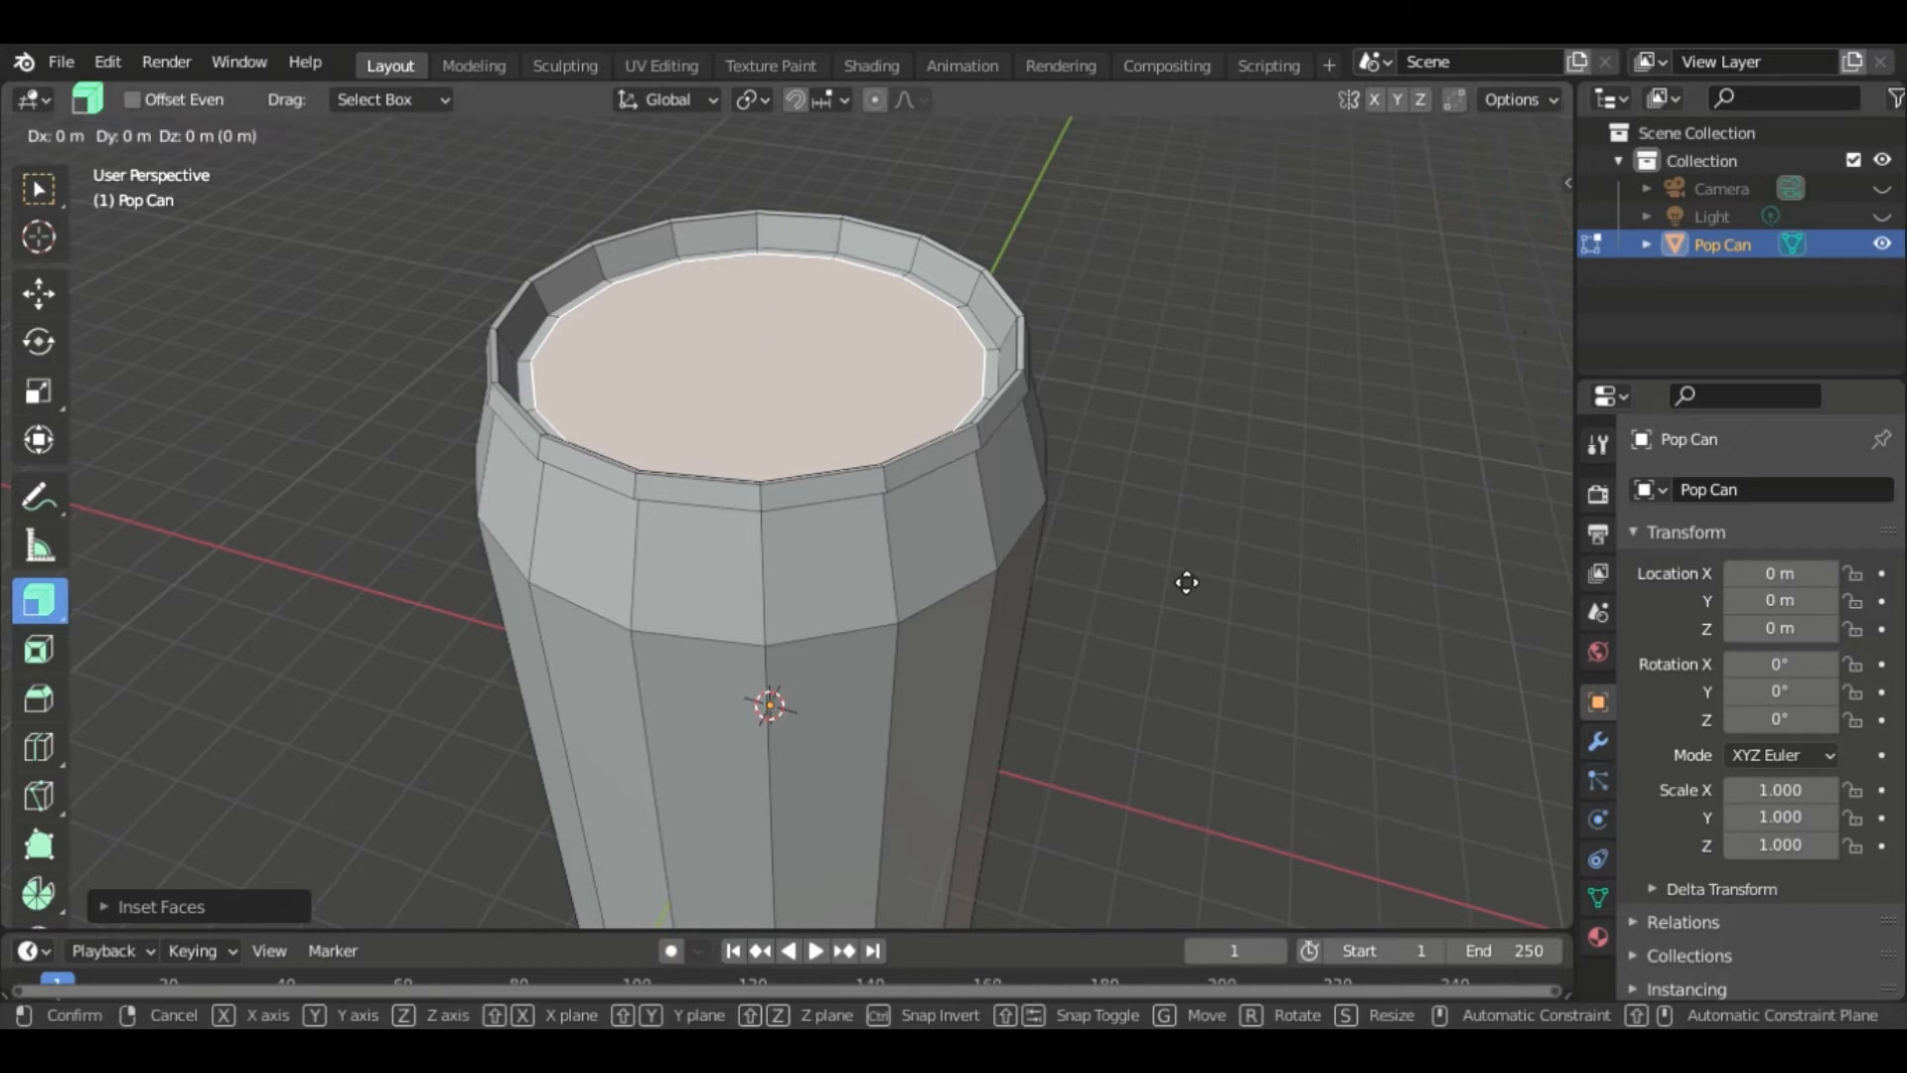
key(z)
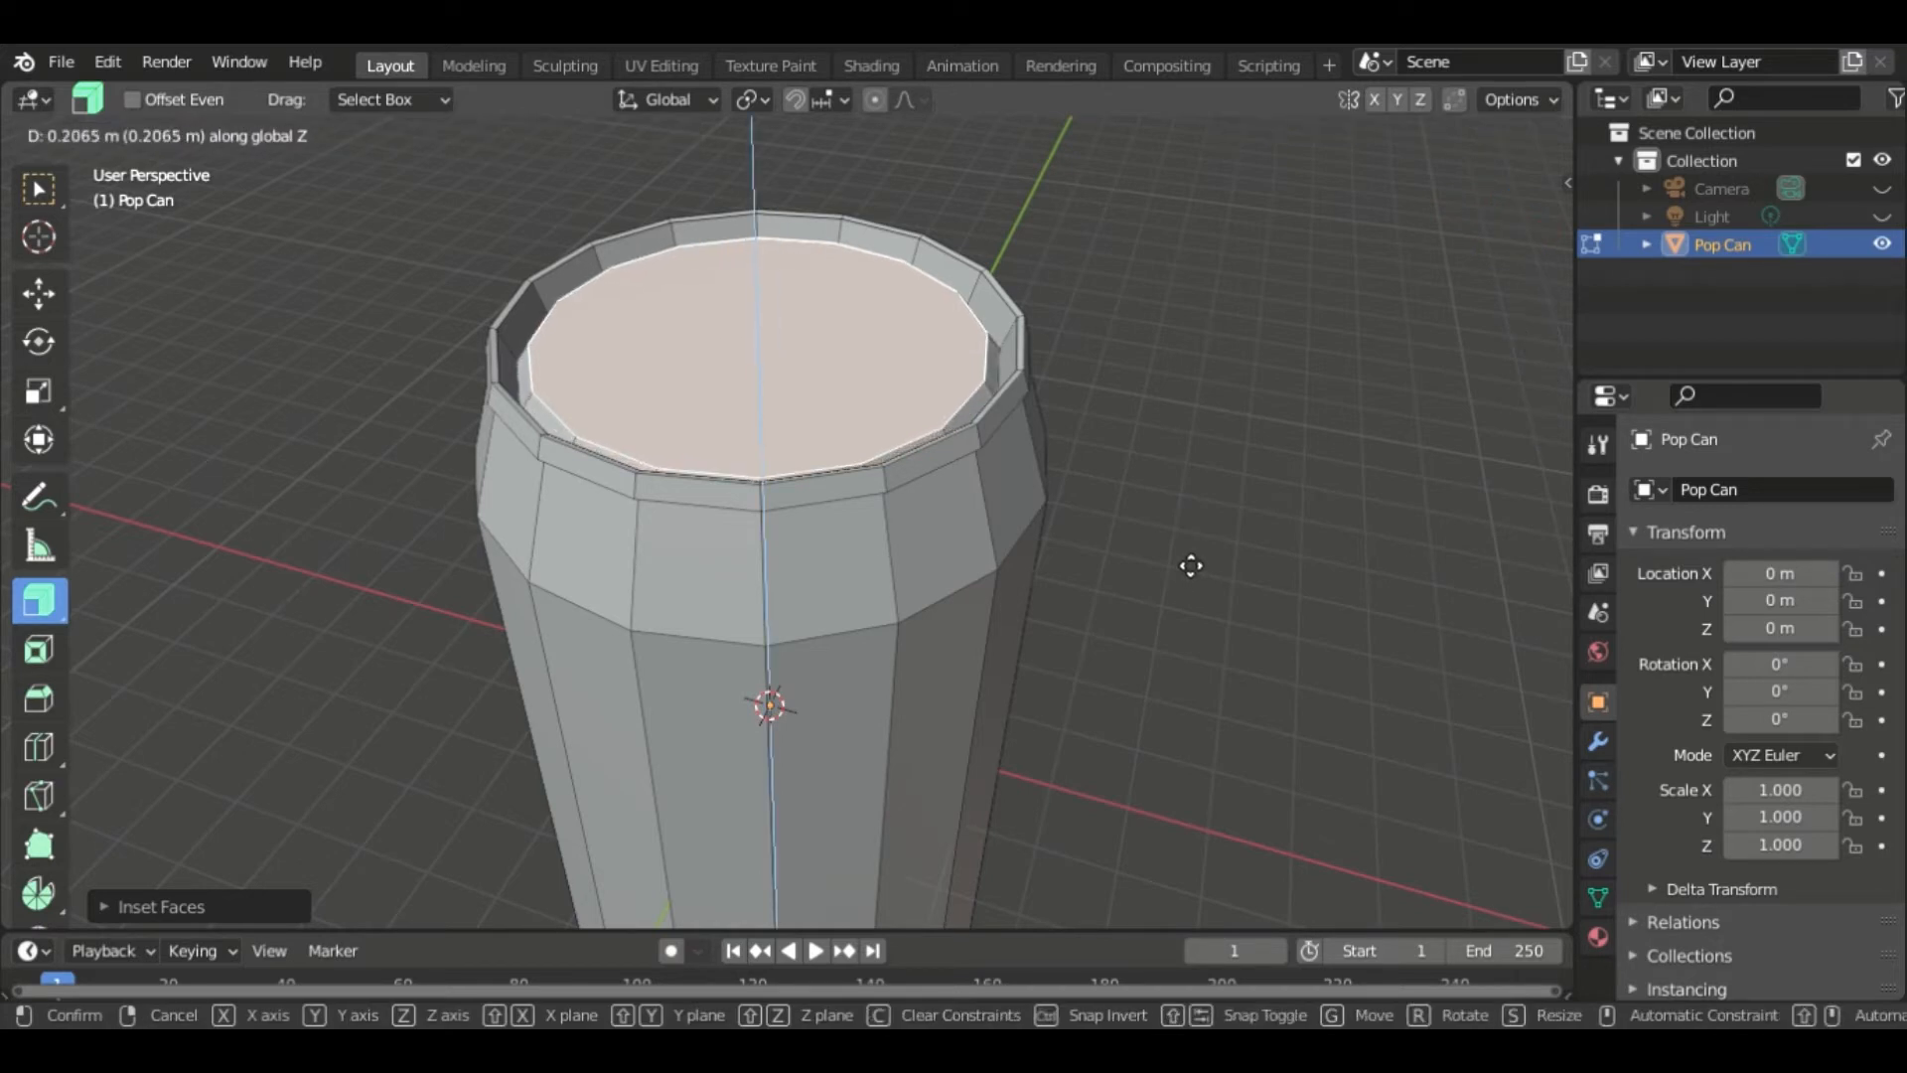
click(1191, 565)
middle_drag(1294, 519, 1166, 414)
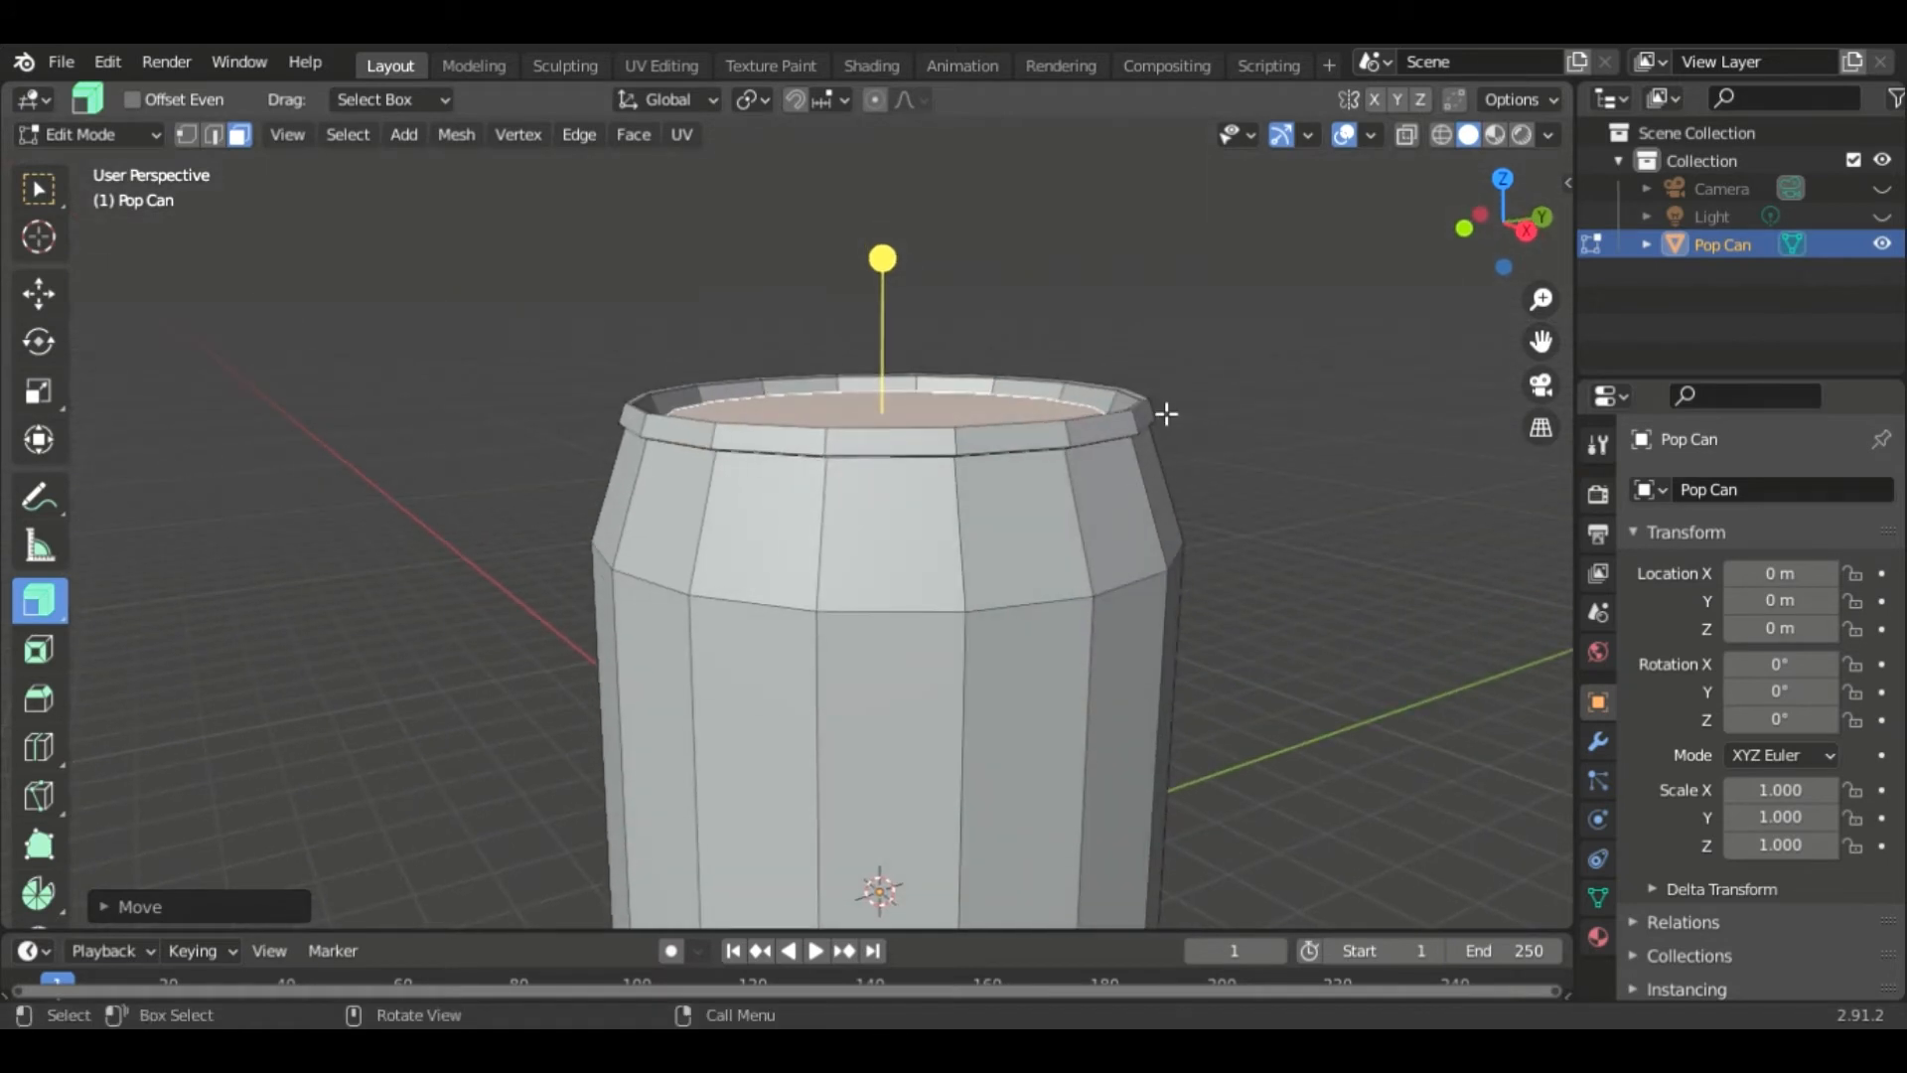
middle_drag(1293, 449, 1336, 515)
middle_drag(1235, 480, 1201, 502)
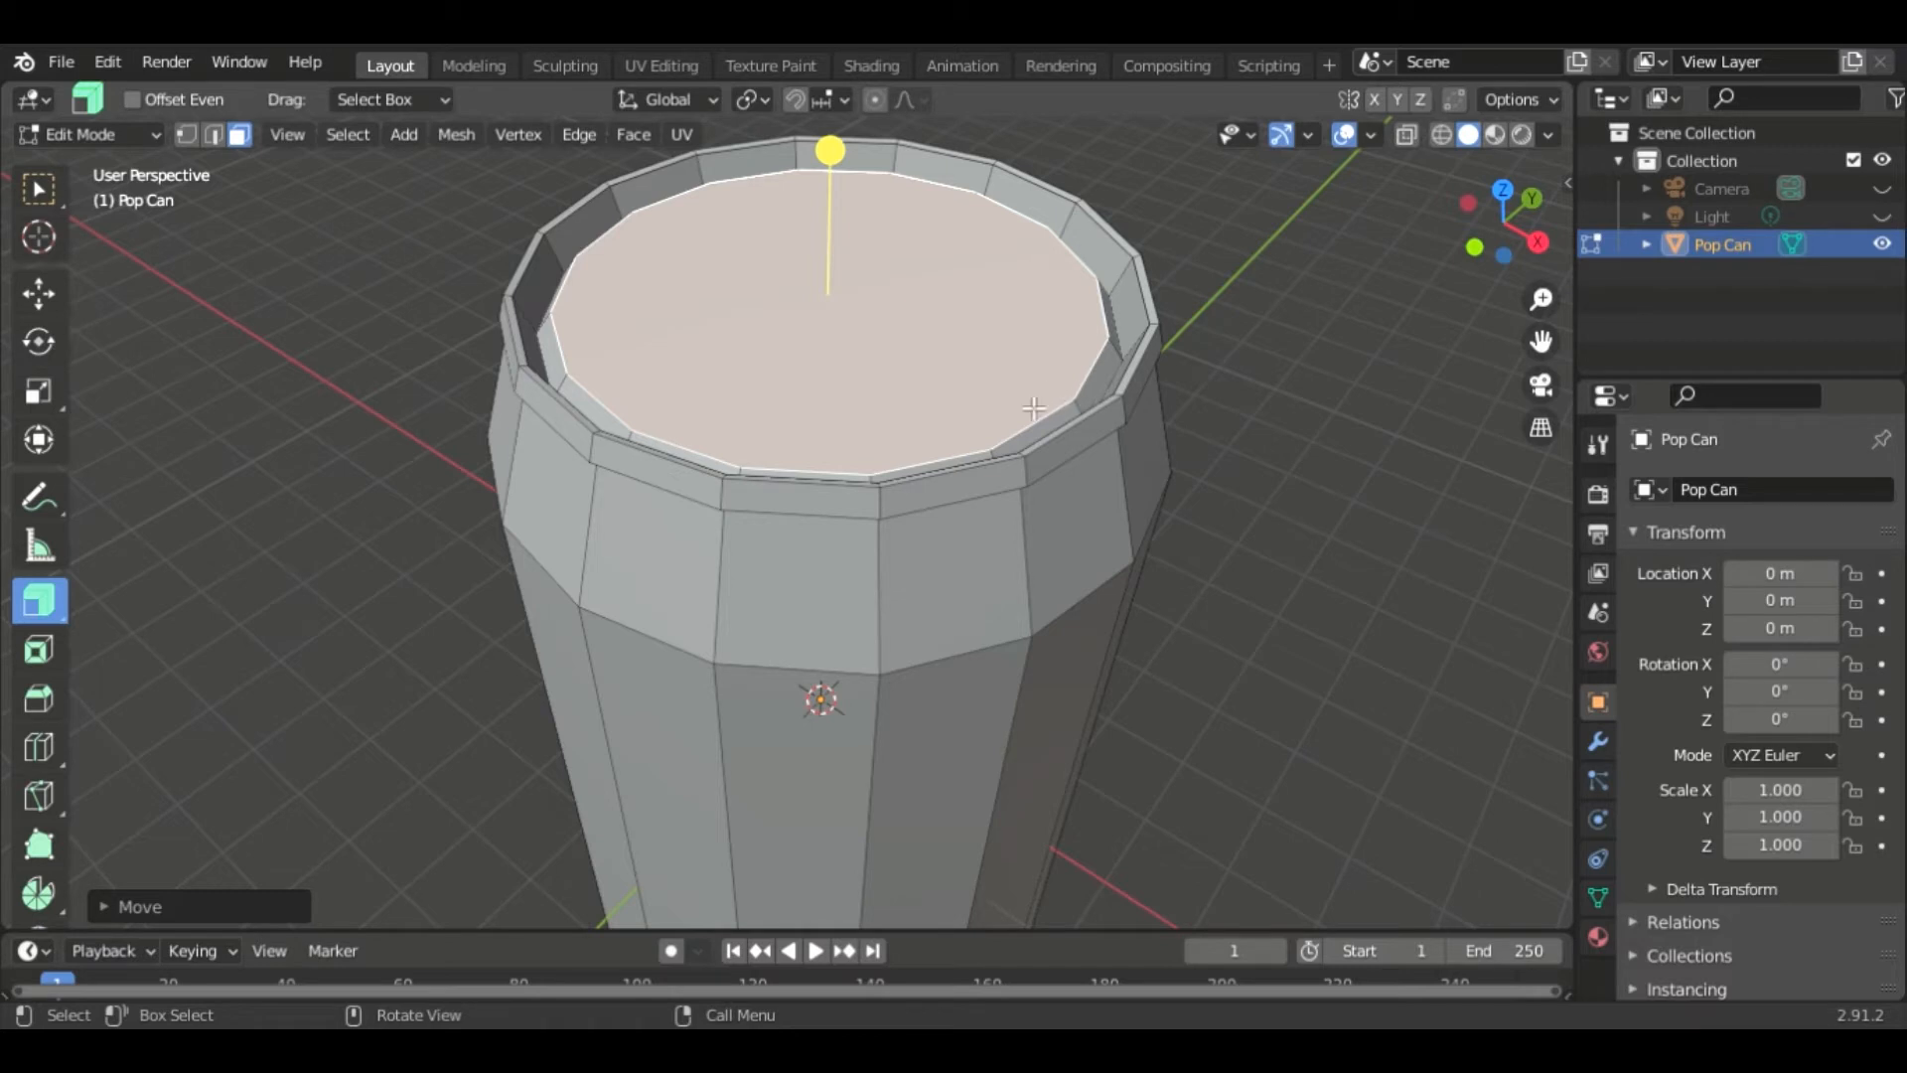
- Inset the top face three more times and merge the innermost face's vertices at center
key(i)
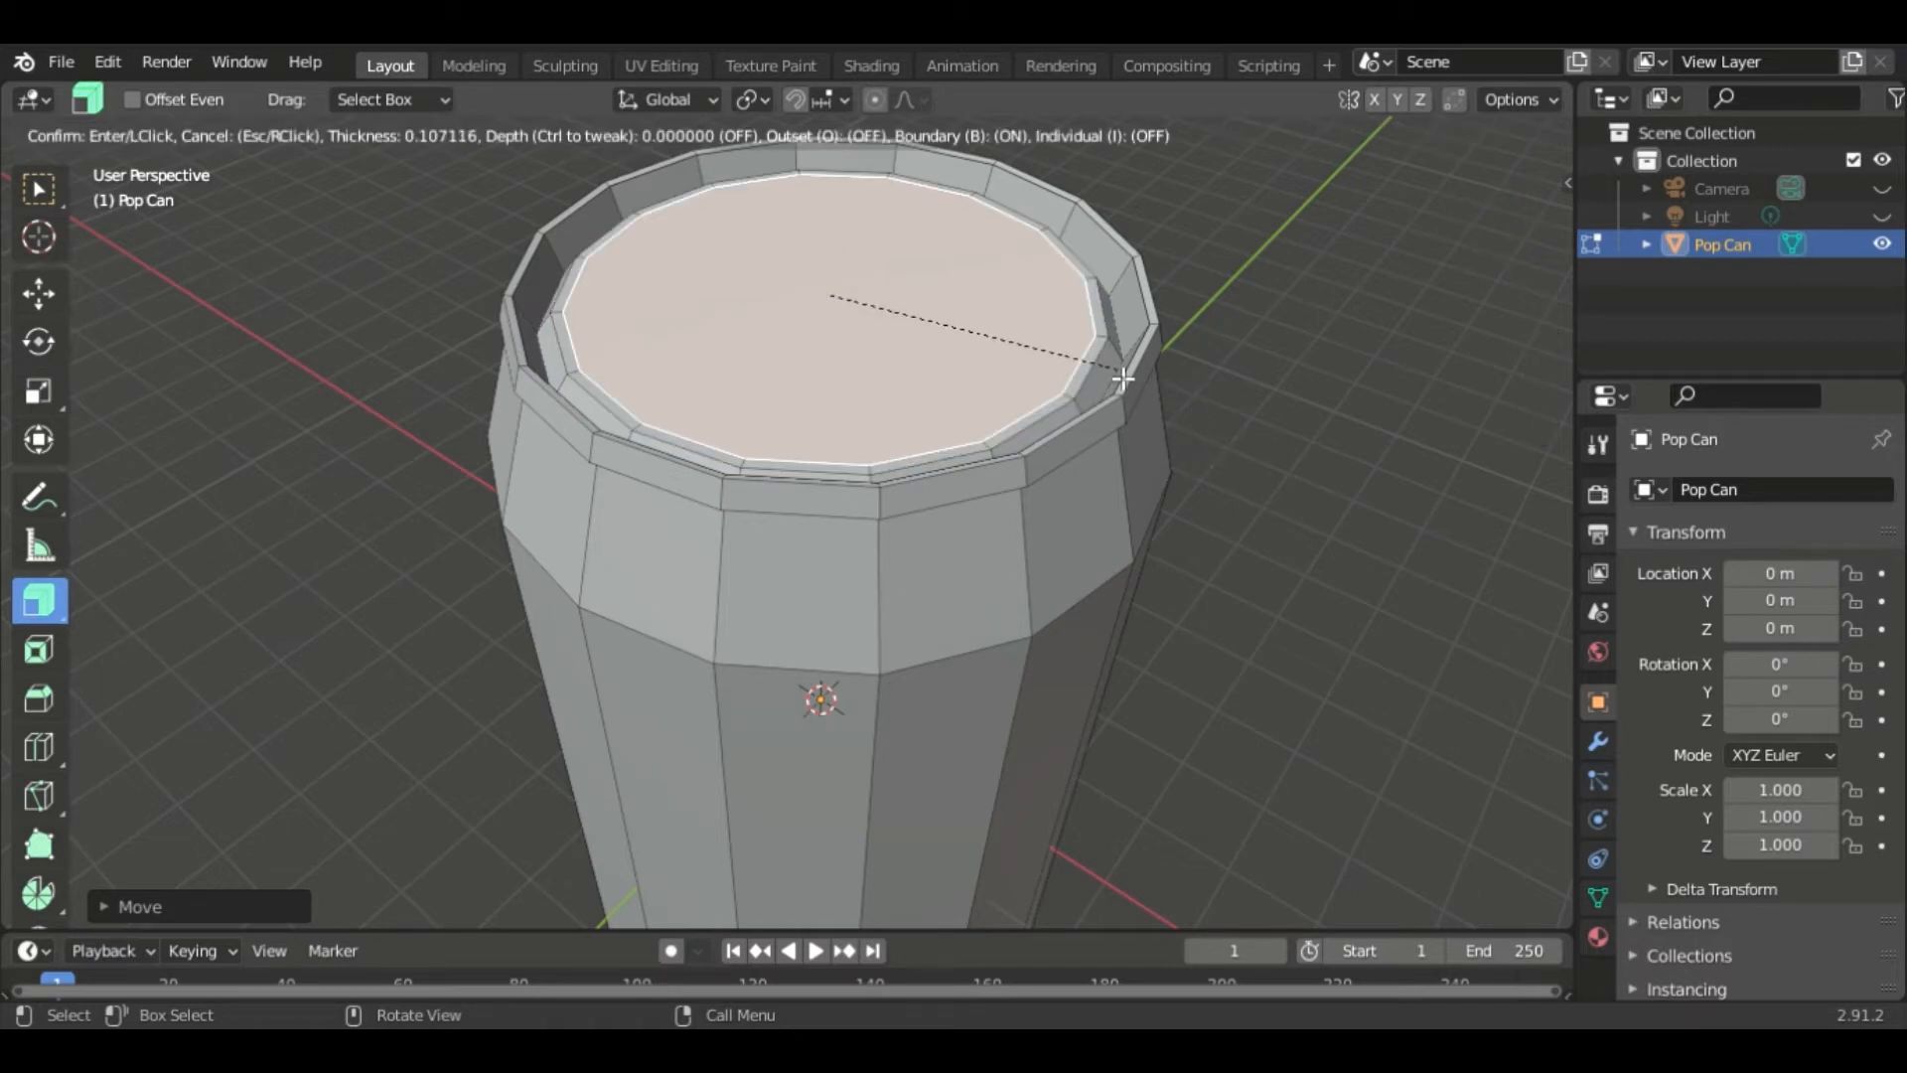
click(1094, 379)
key(i)
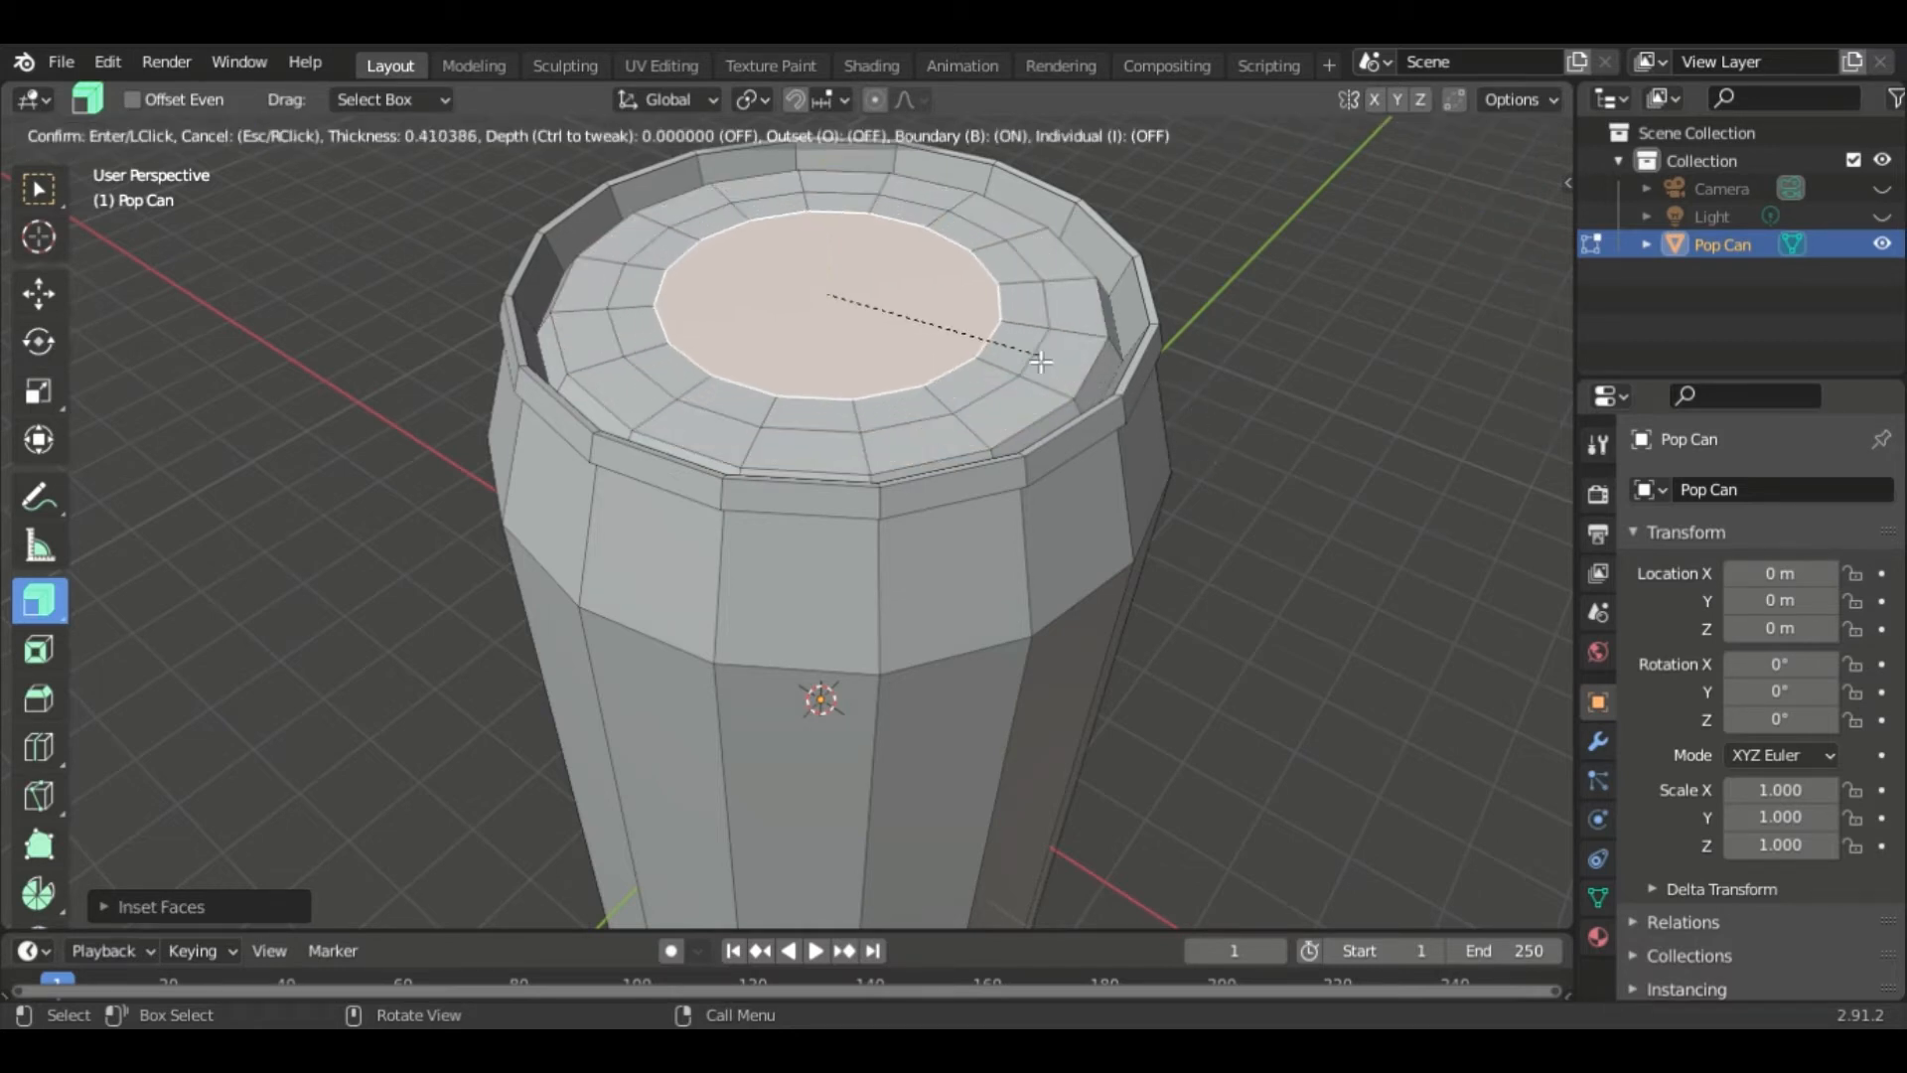
click(1021, 355)
key(i)
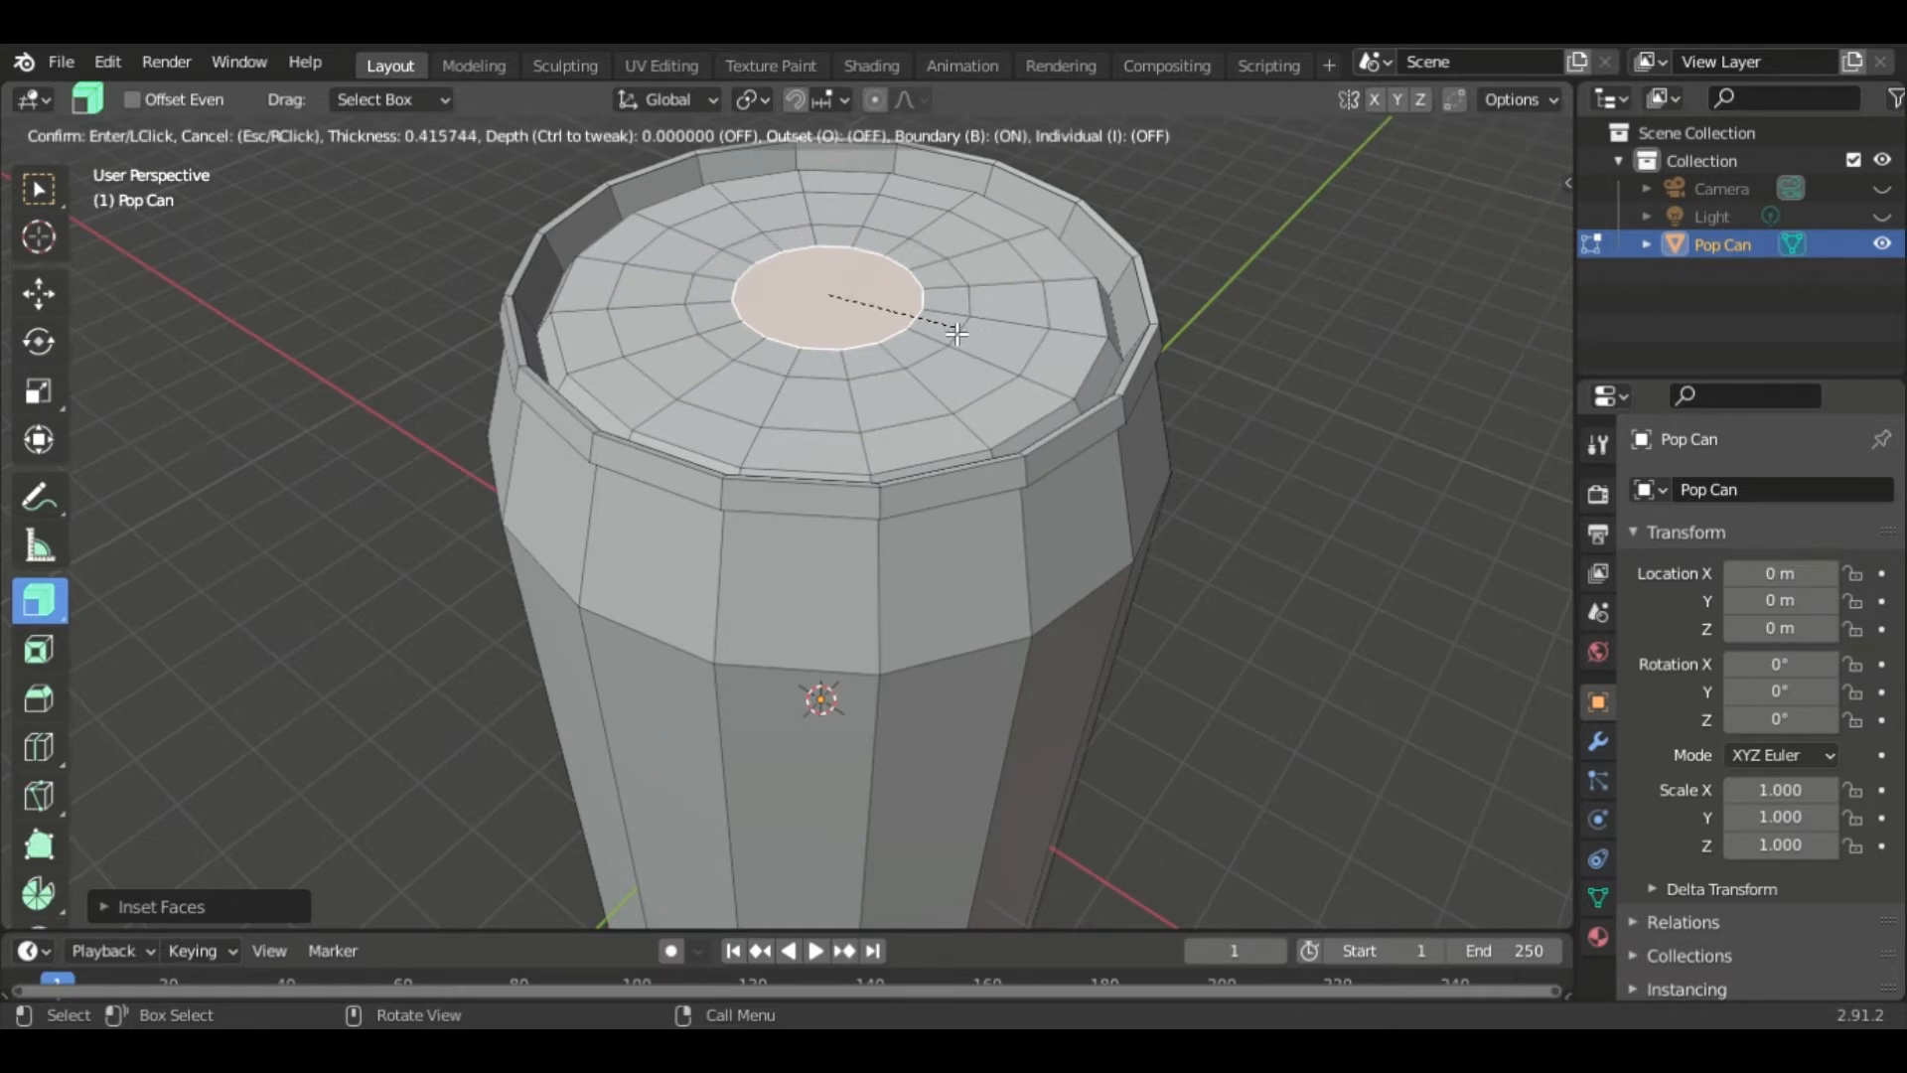
click(951, 333)
key(m)
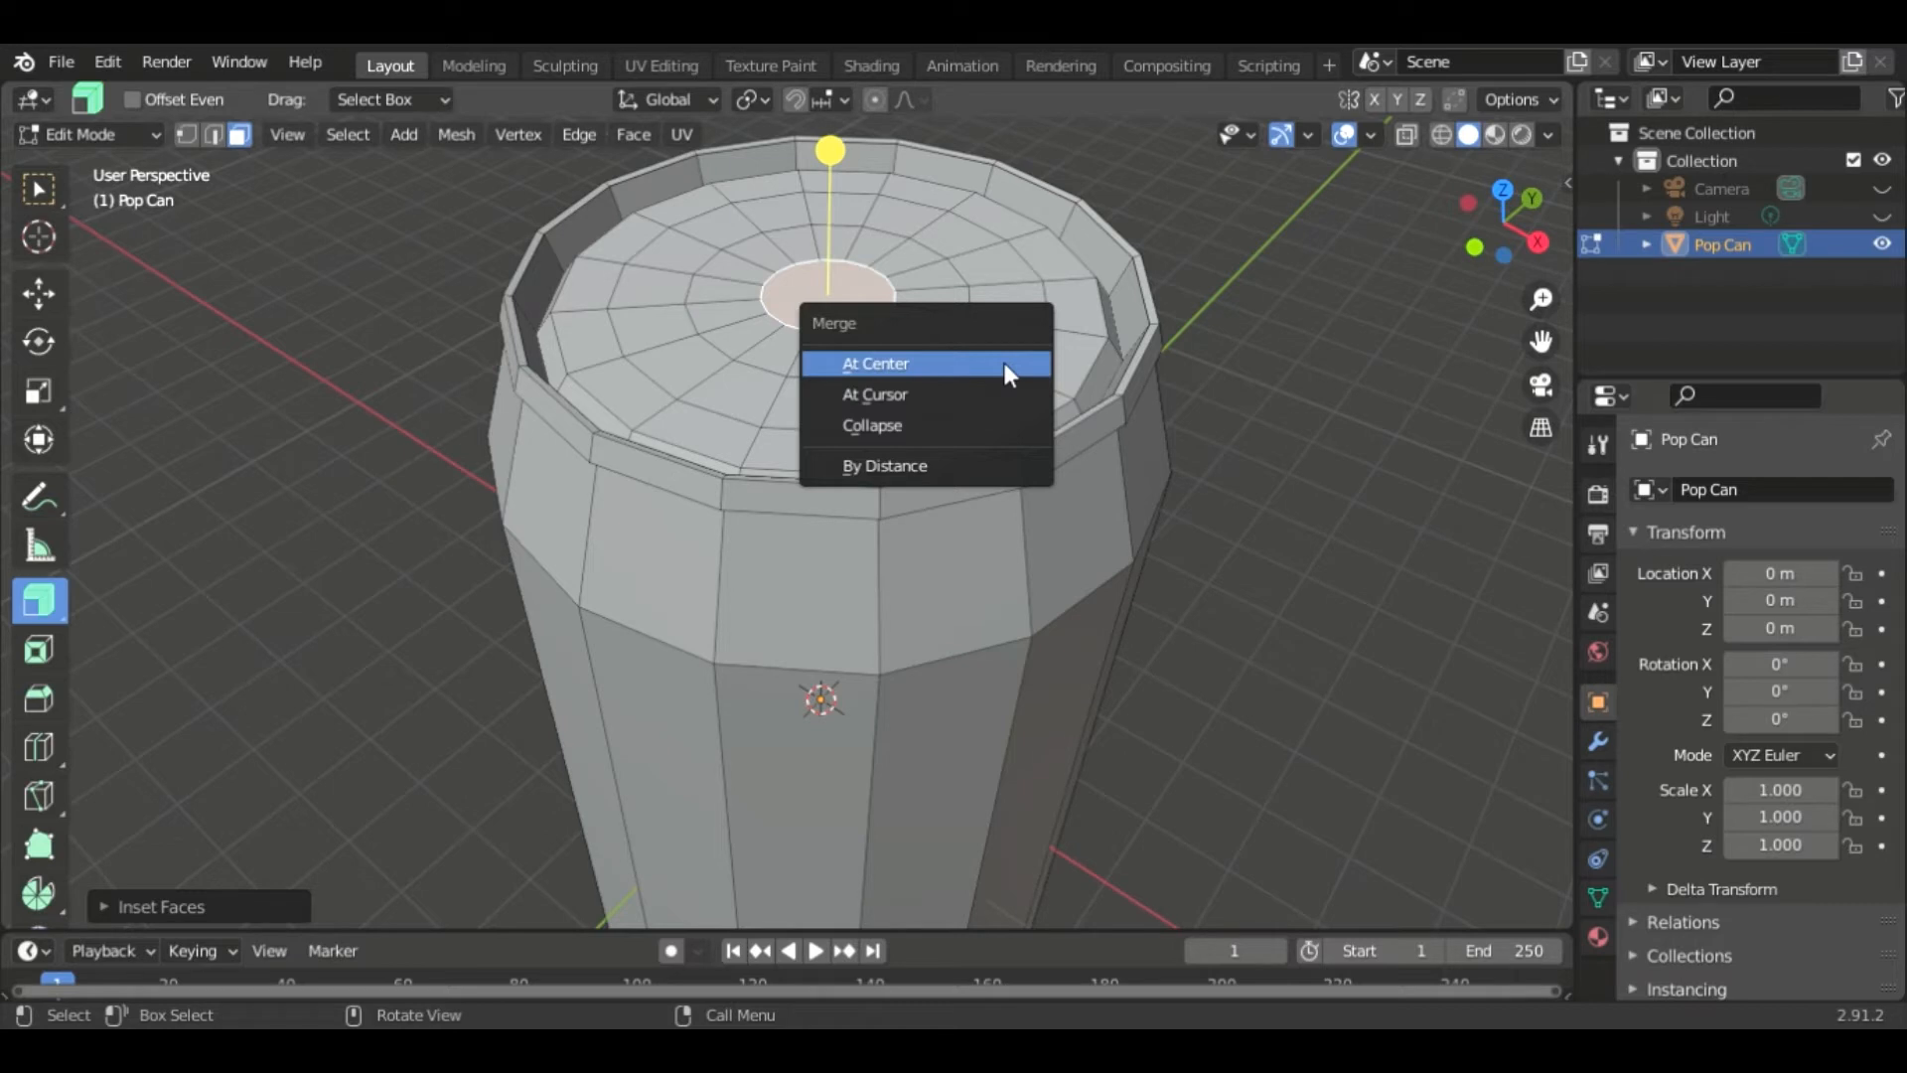
click(1001, 364)
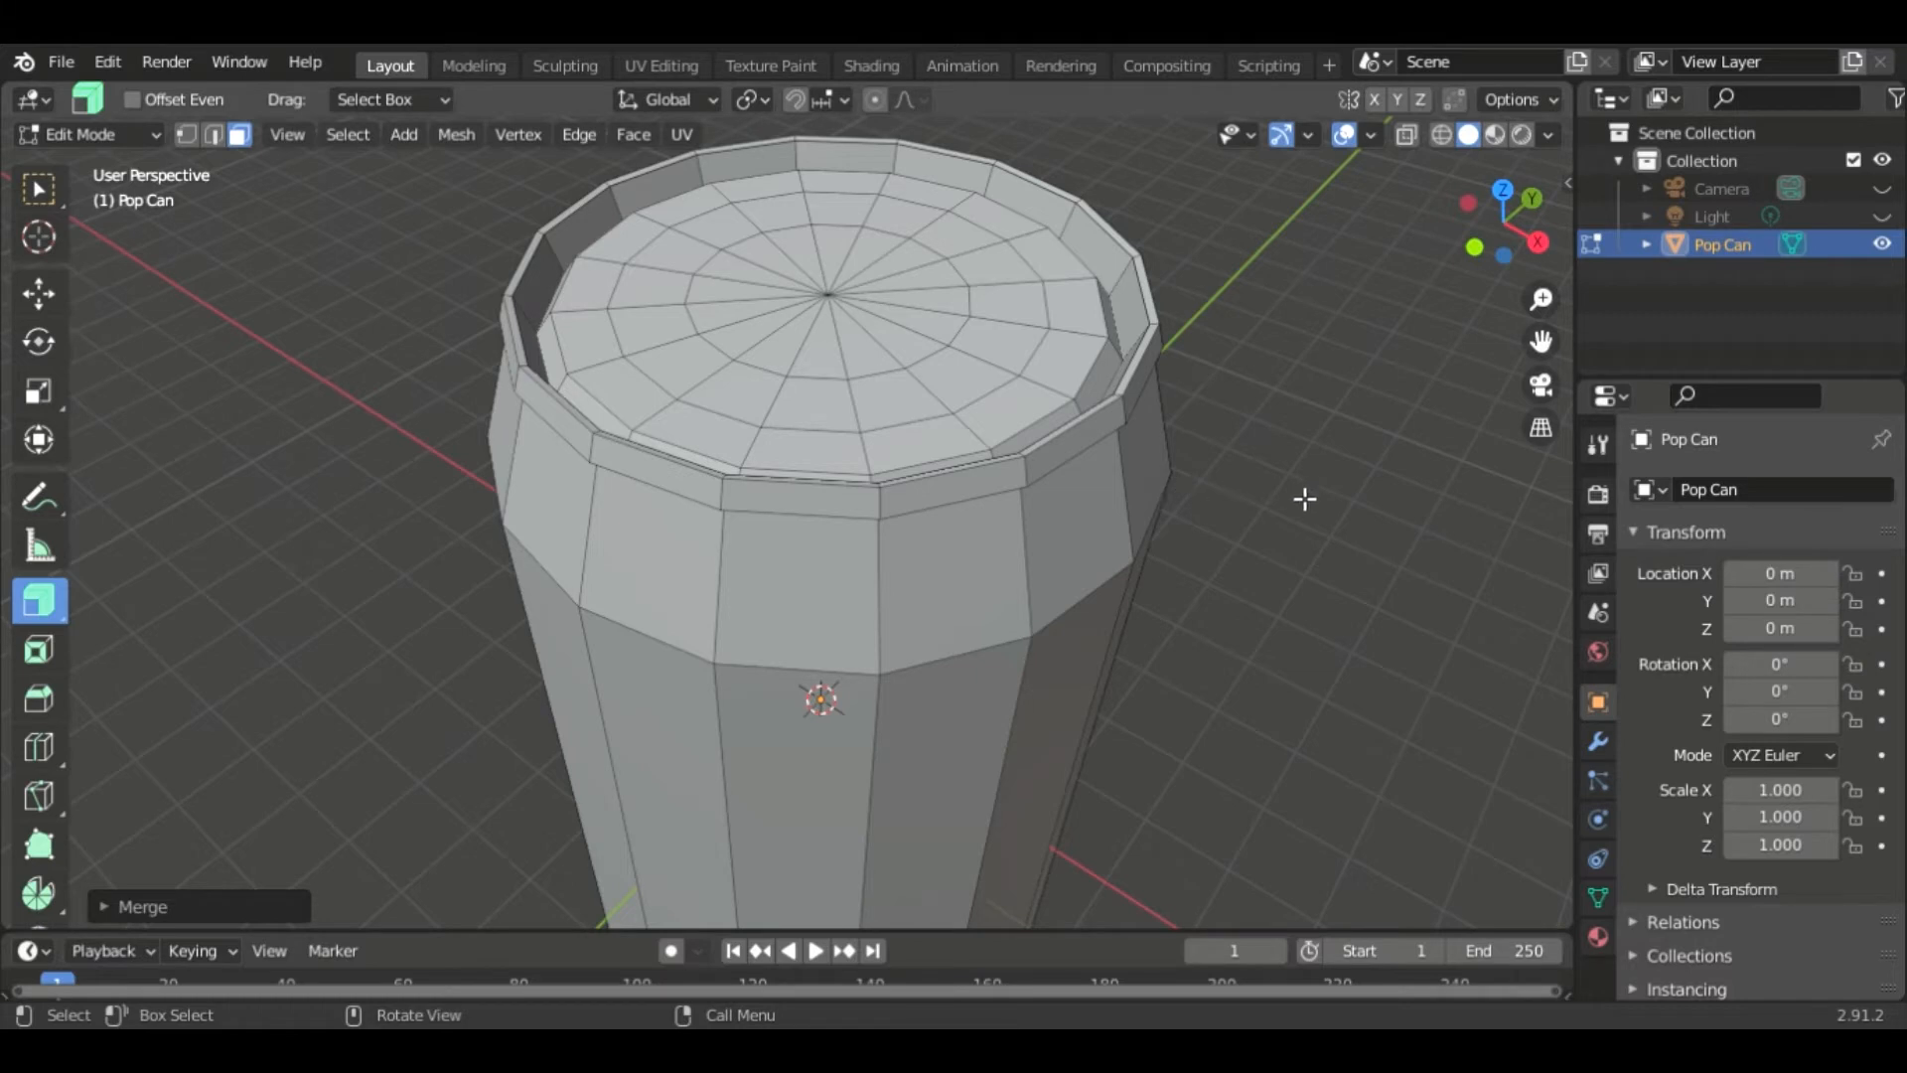
- Add a Subdivision Surface modifier to the can
scroll(1368, 549, down, 3)
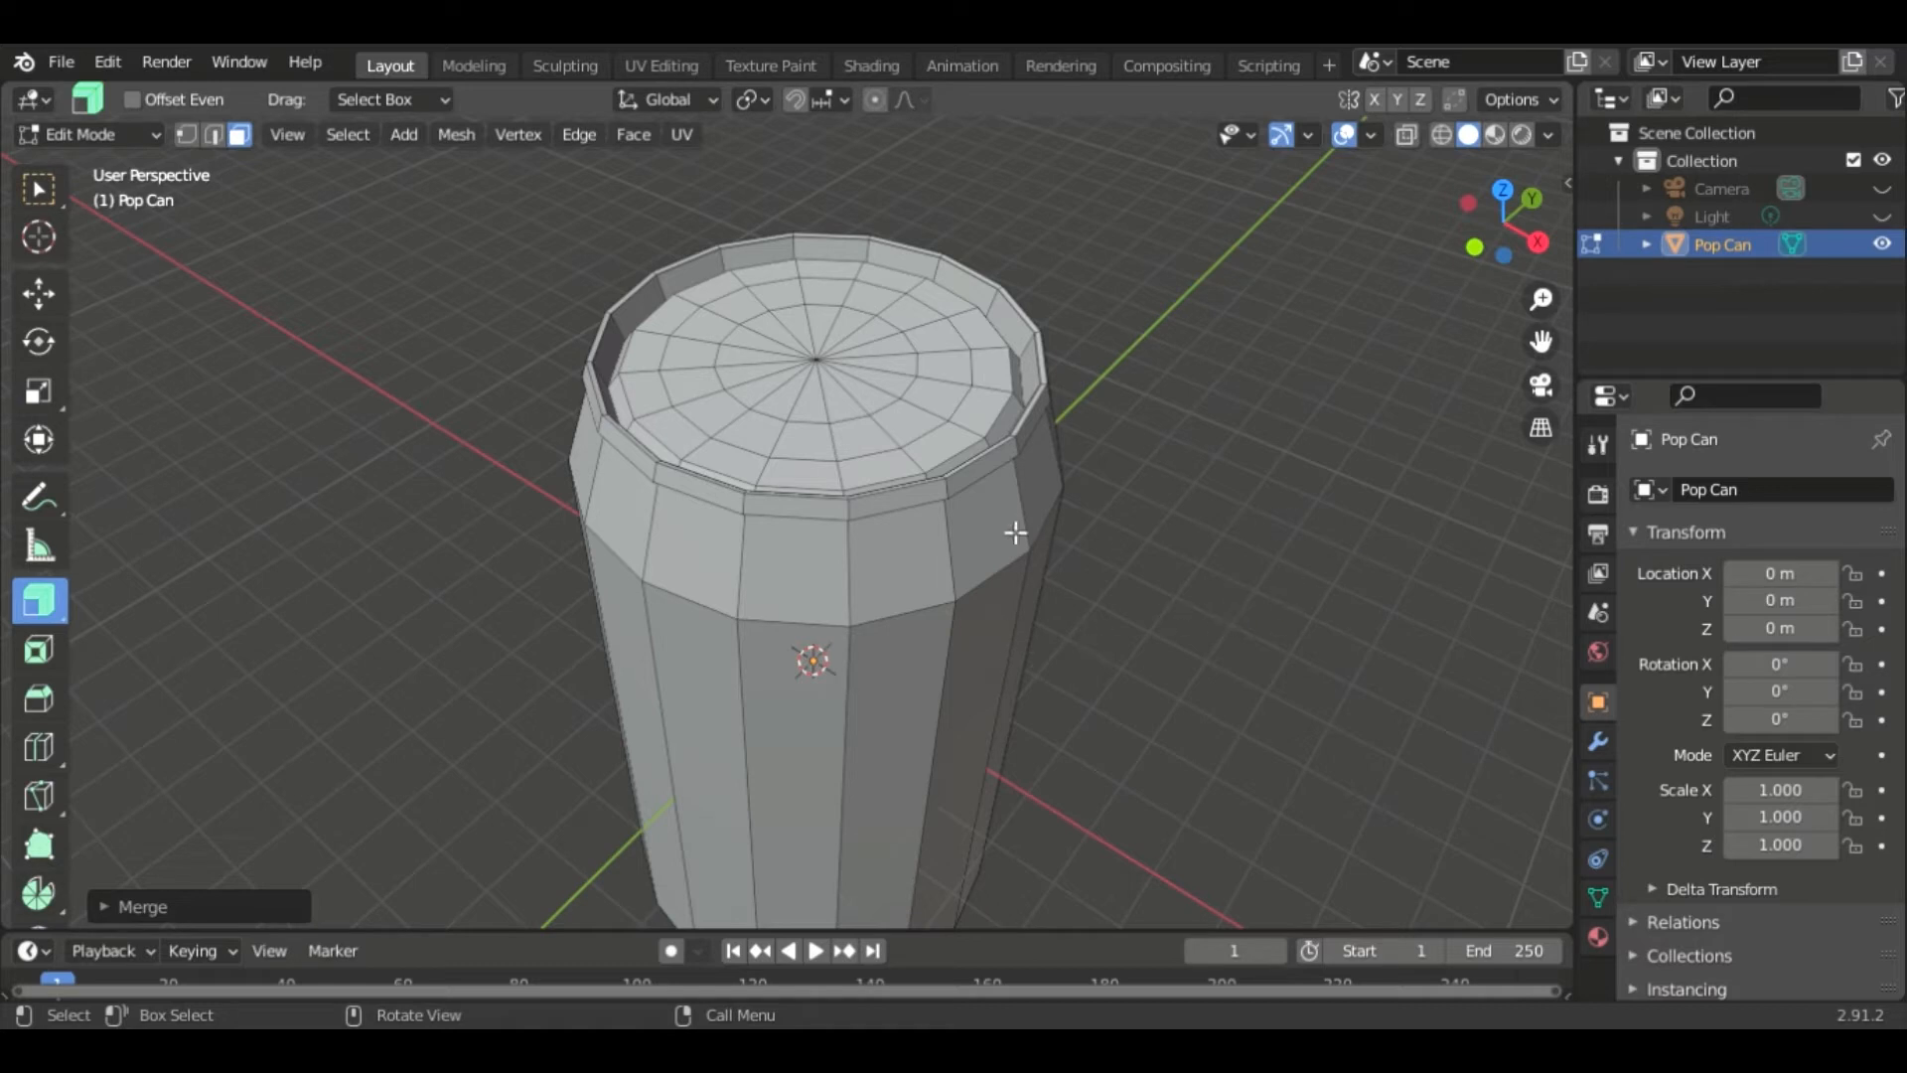
click(1595, 738)
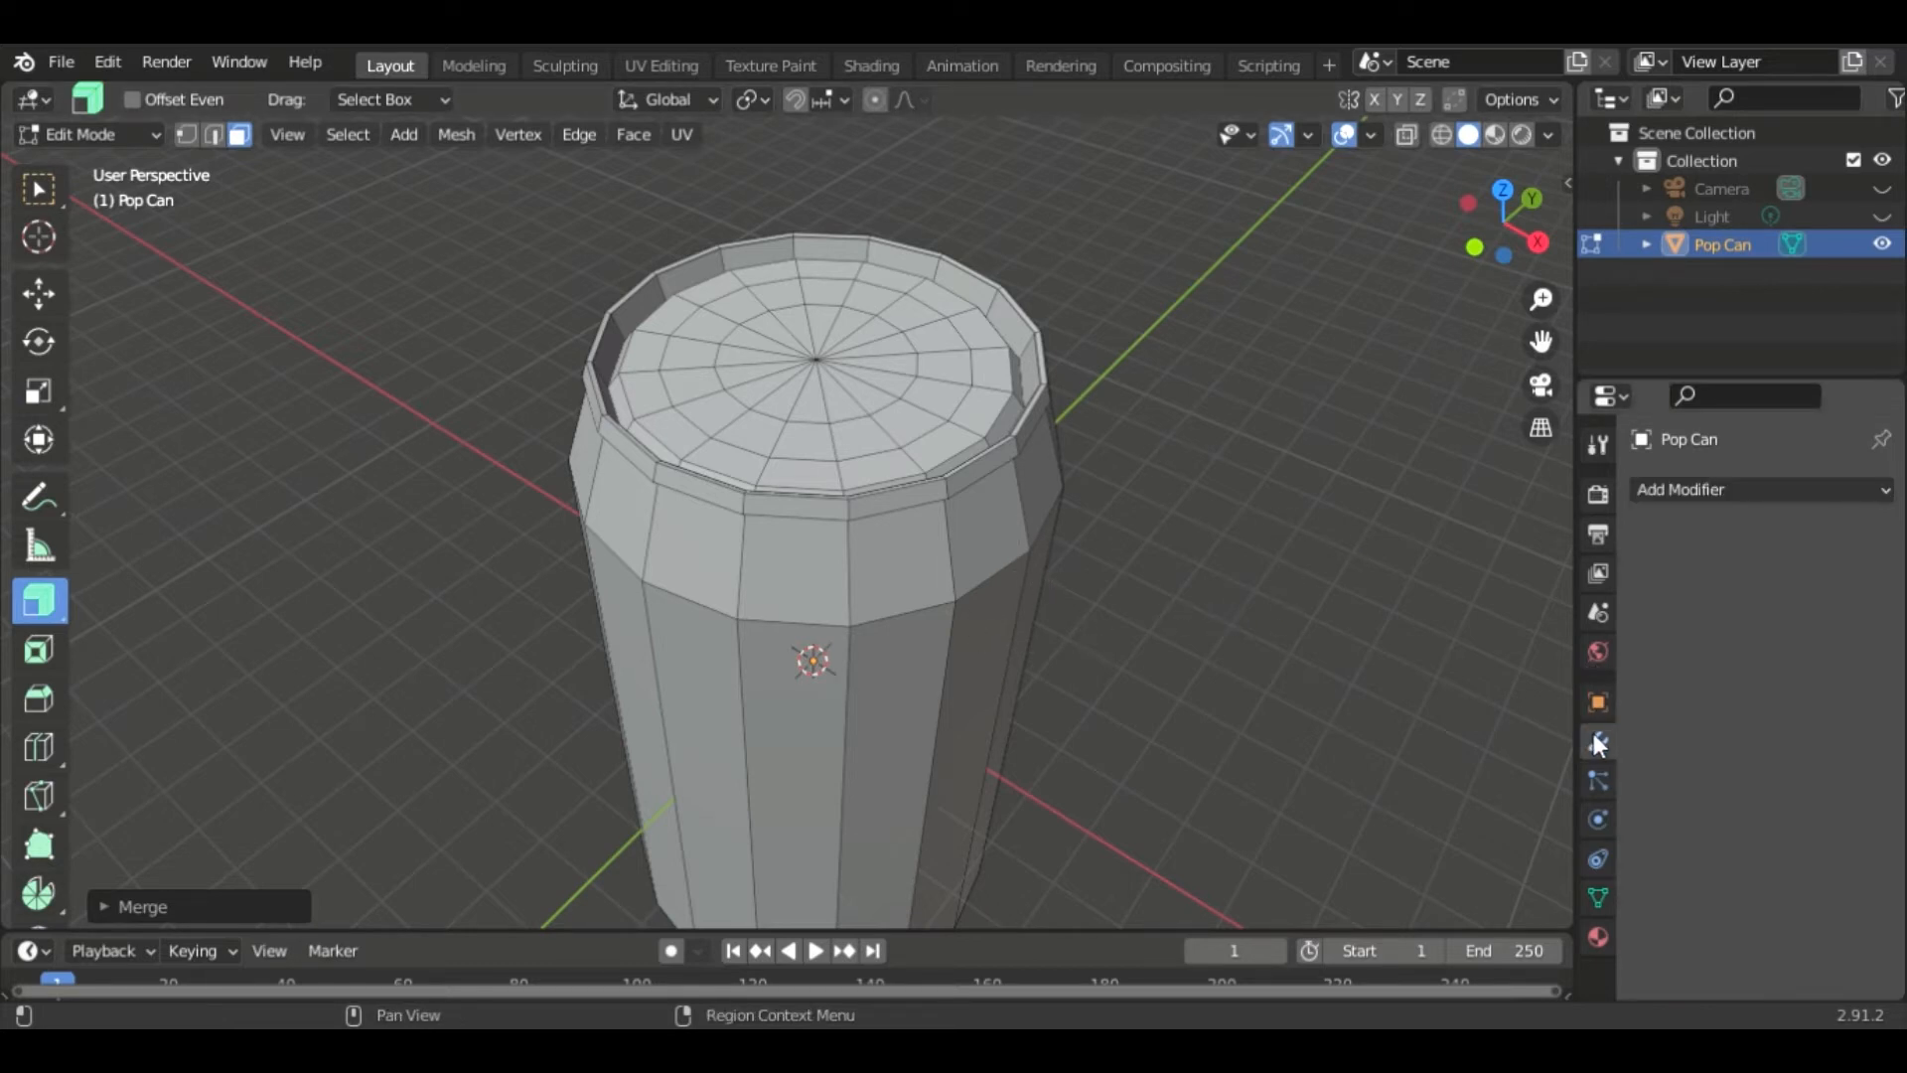
click(1720, 492)
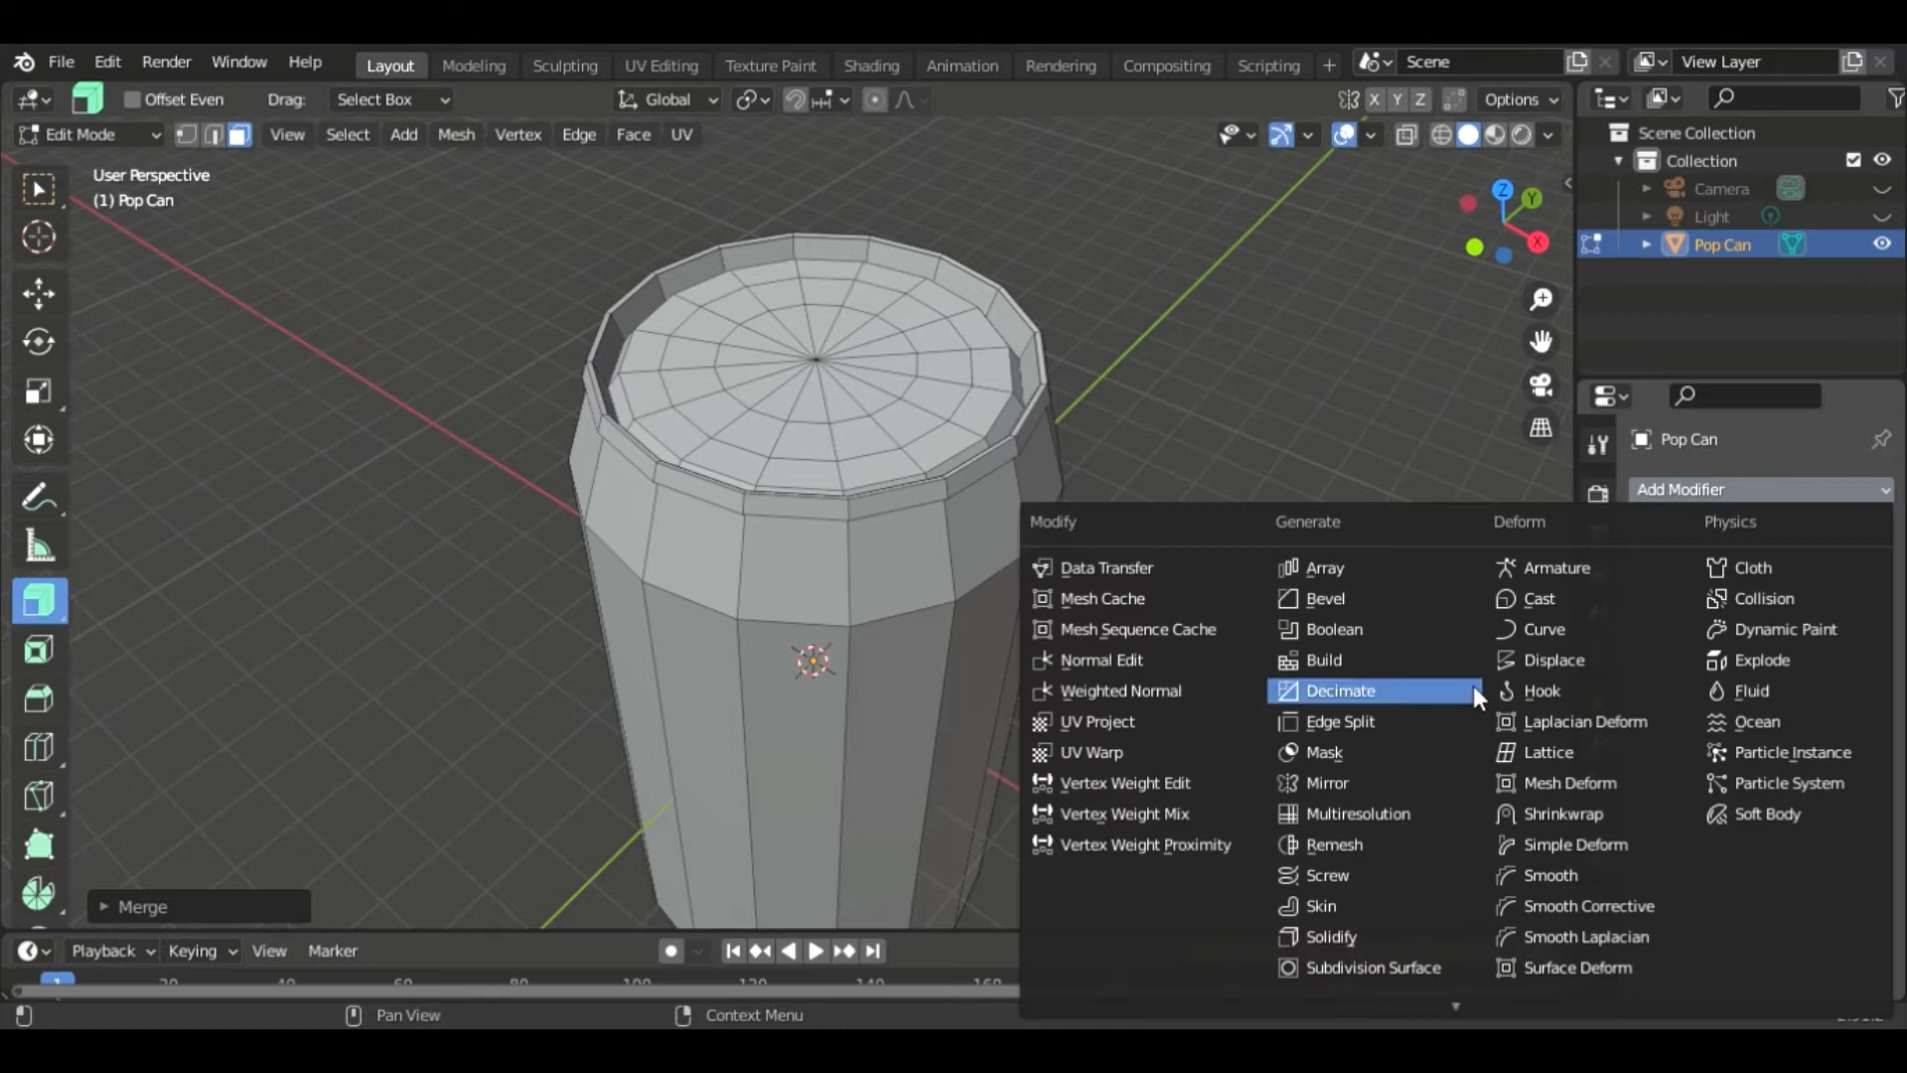
click(1391, 966)
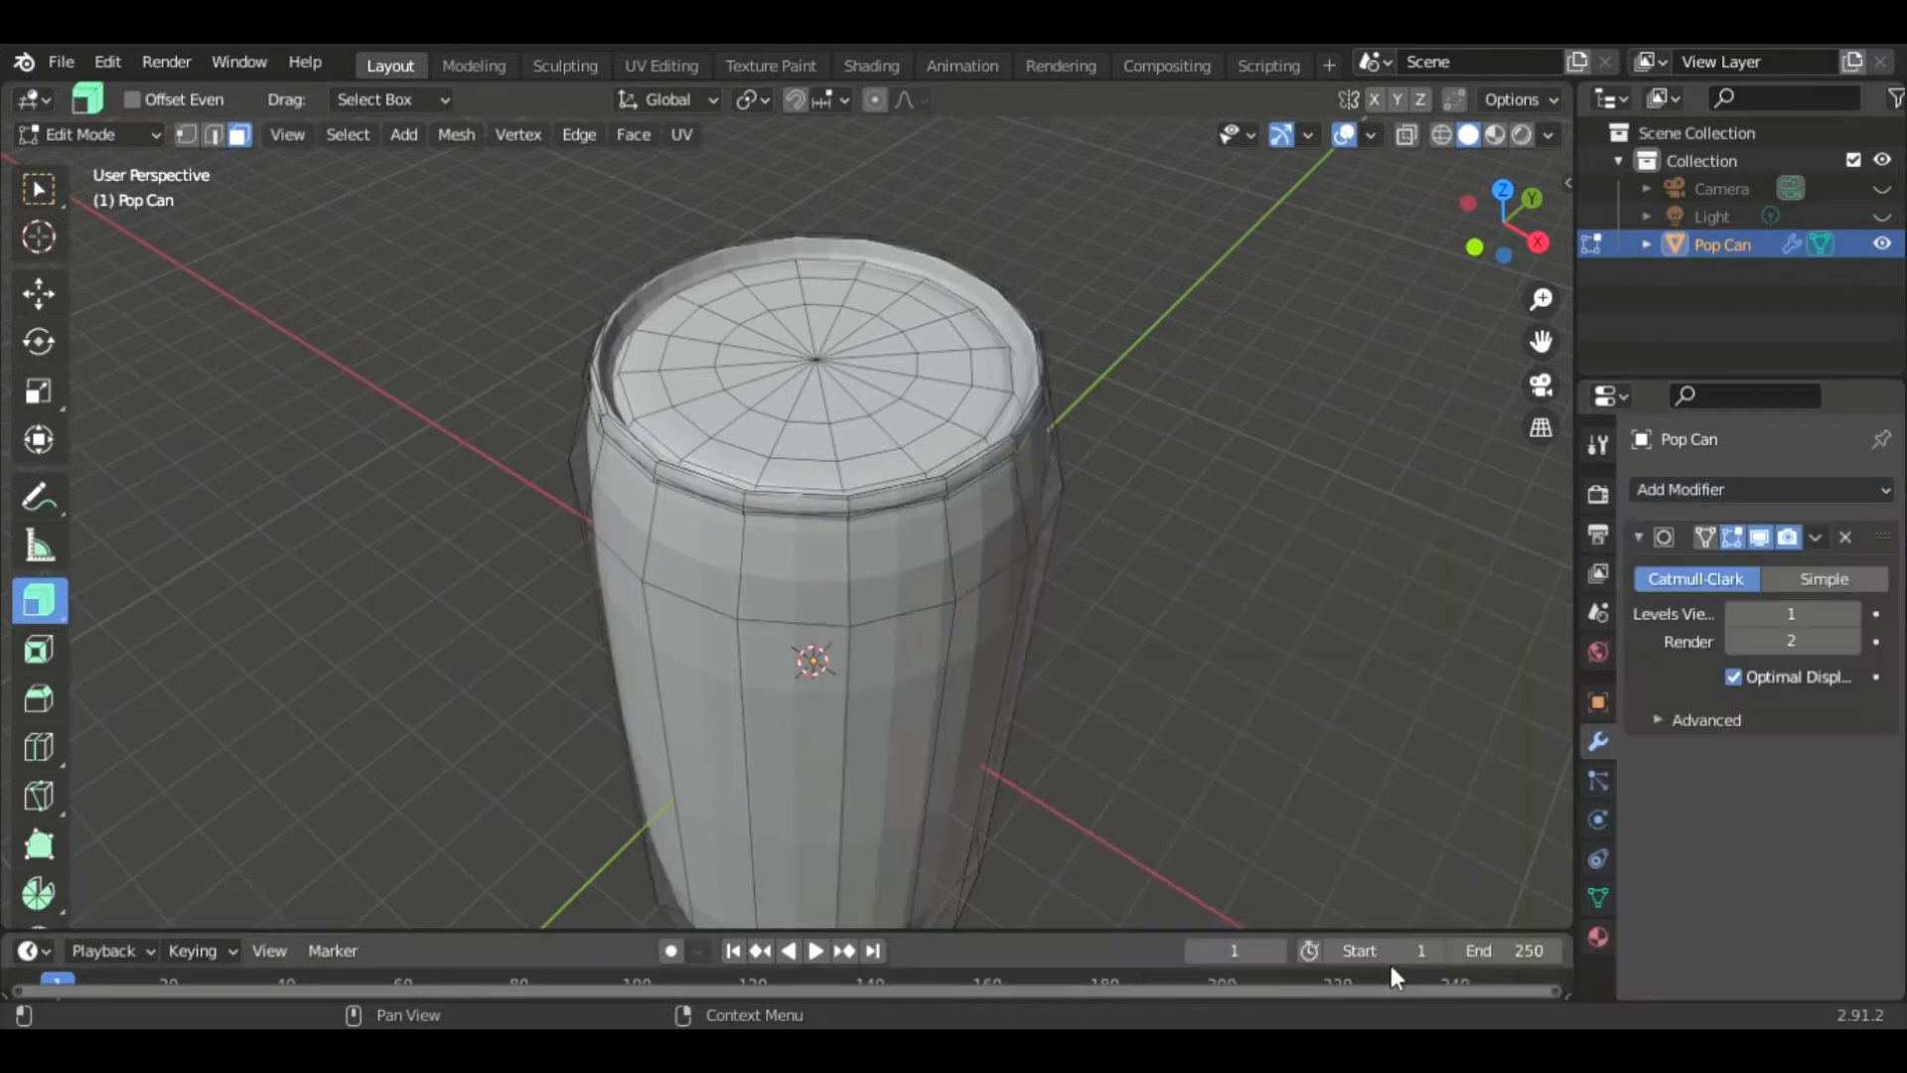
- Switch to vertex selection and add a loop cut around the can's upper shoulder
middle_drag(1212, 630, 1158, 558)
scroll(1142, 517, up, 3)
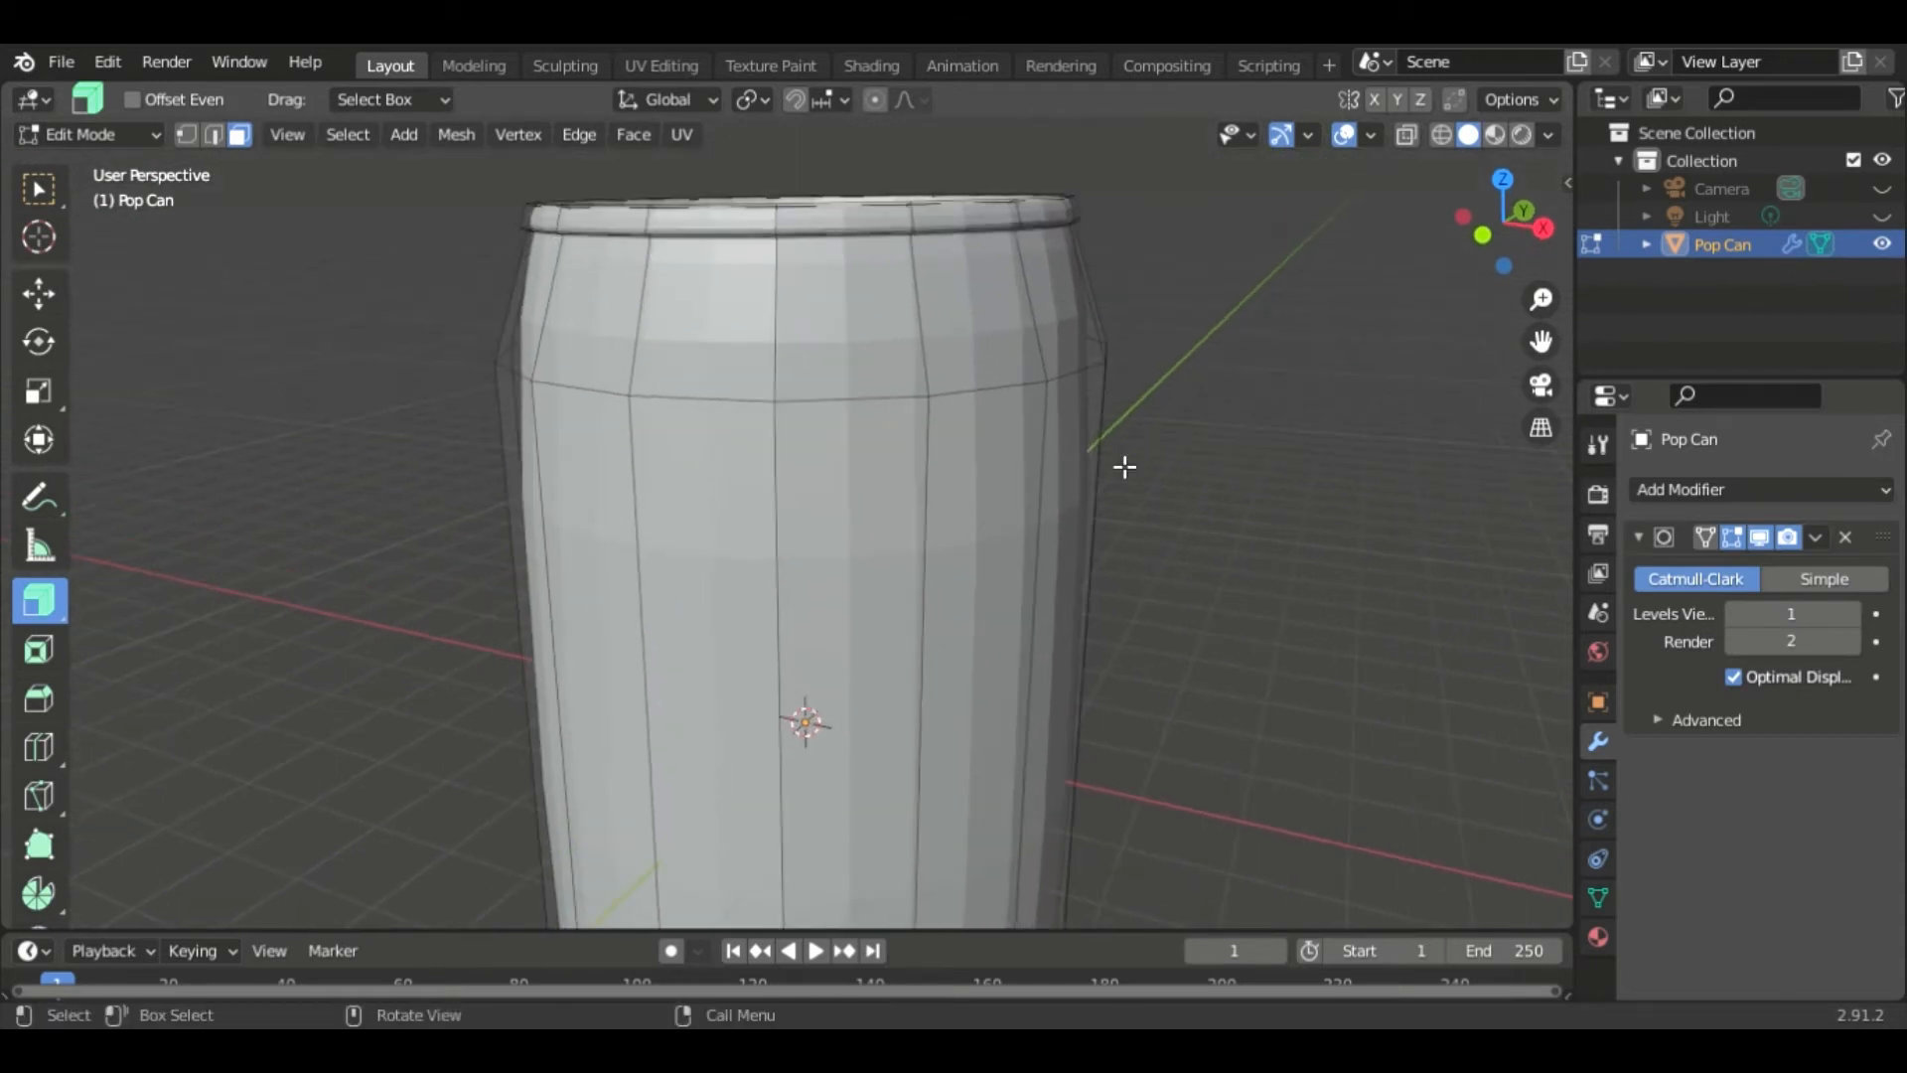
key(1)
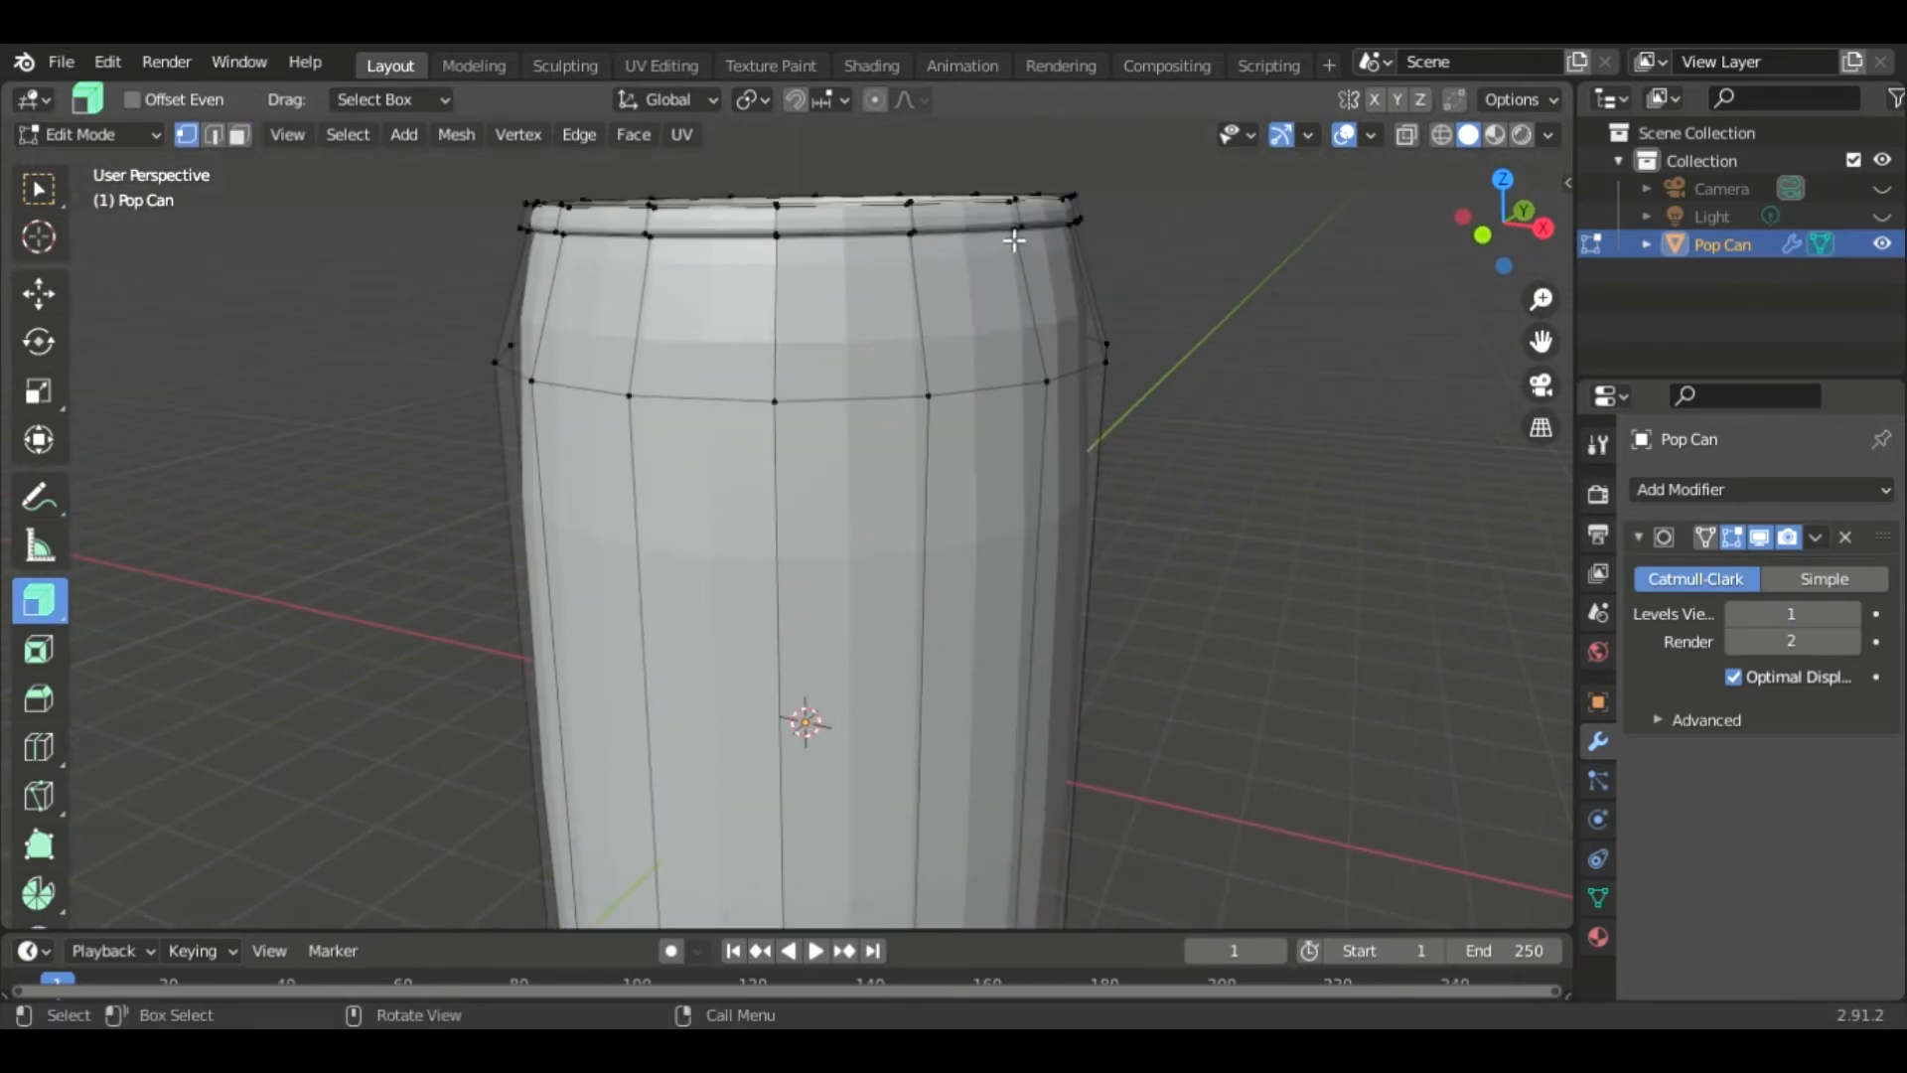
scroll(1146, 516, down, 2)
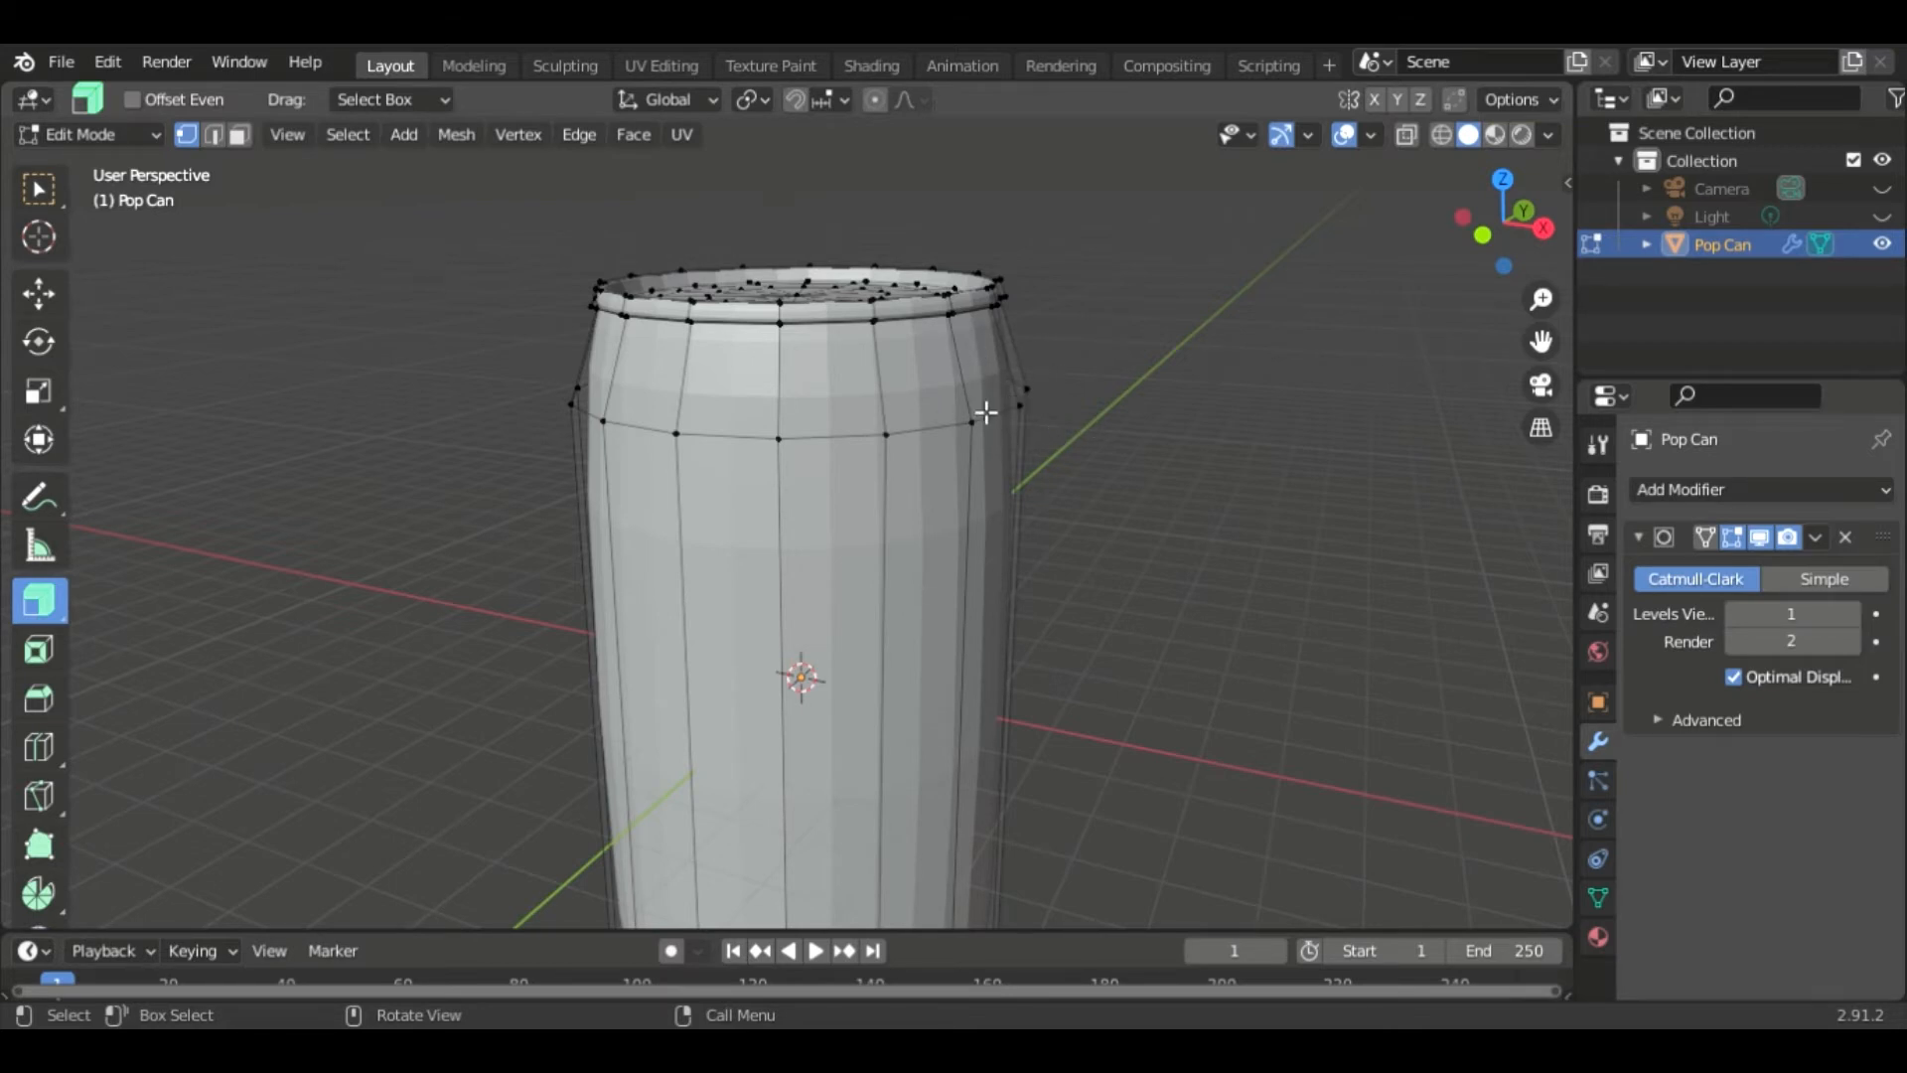
key(ctrl+r)
click(1008, 357)
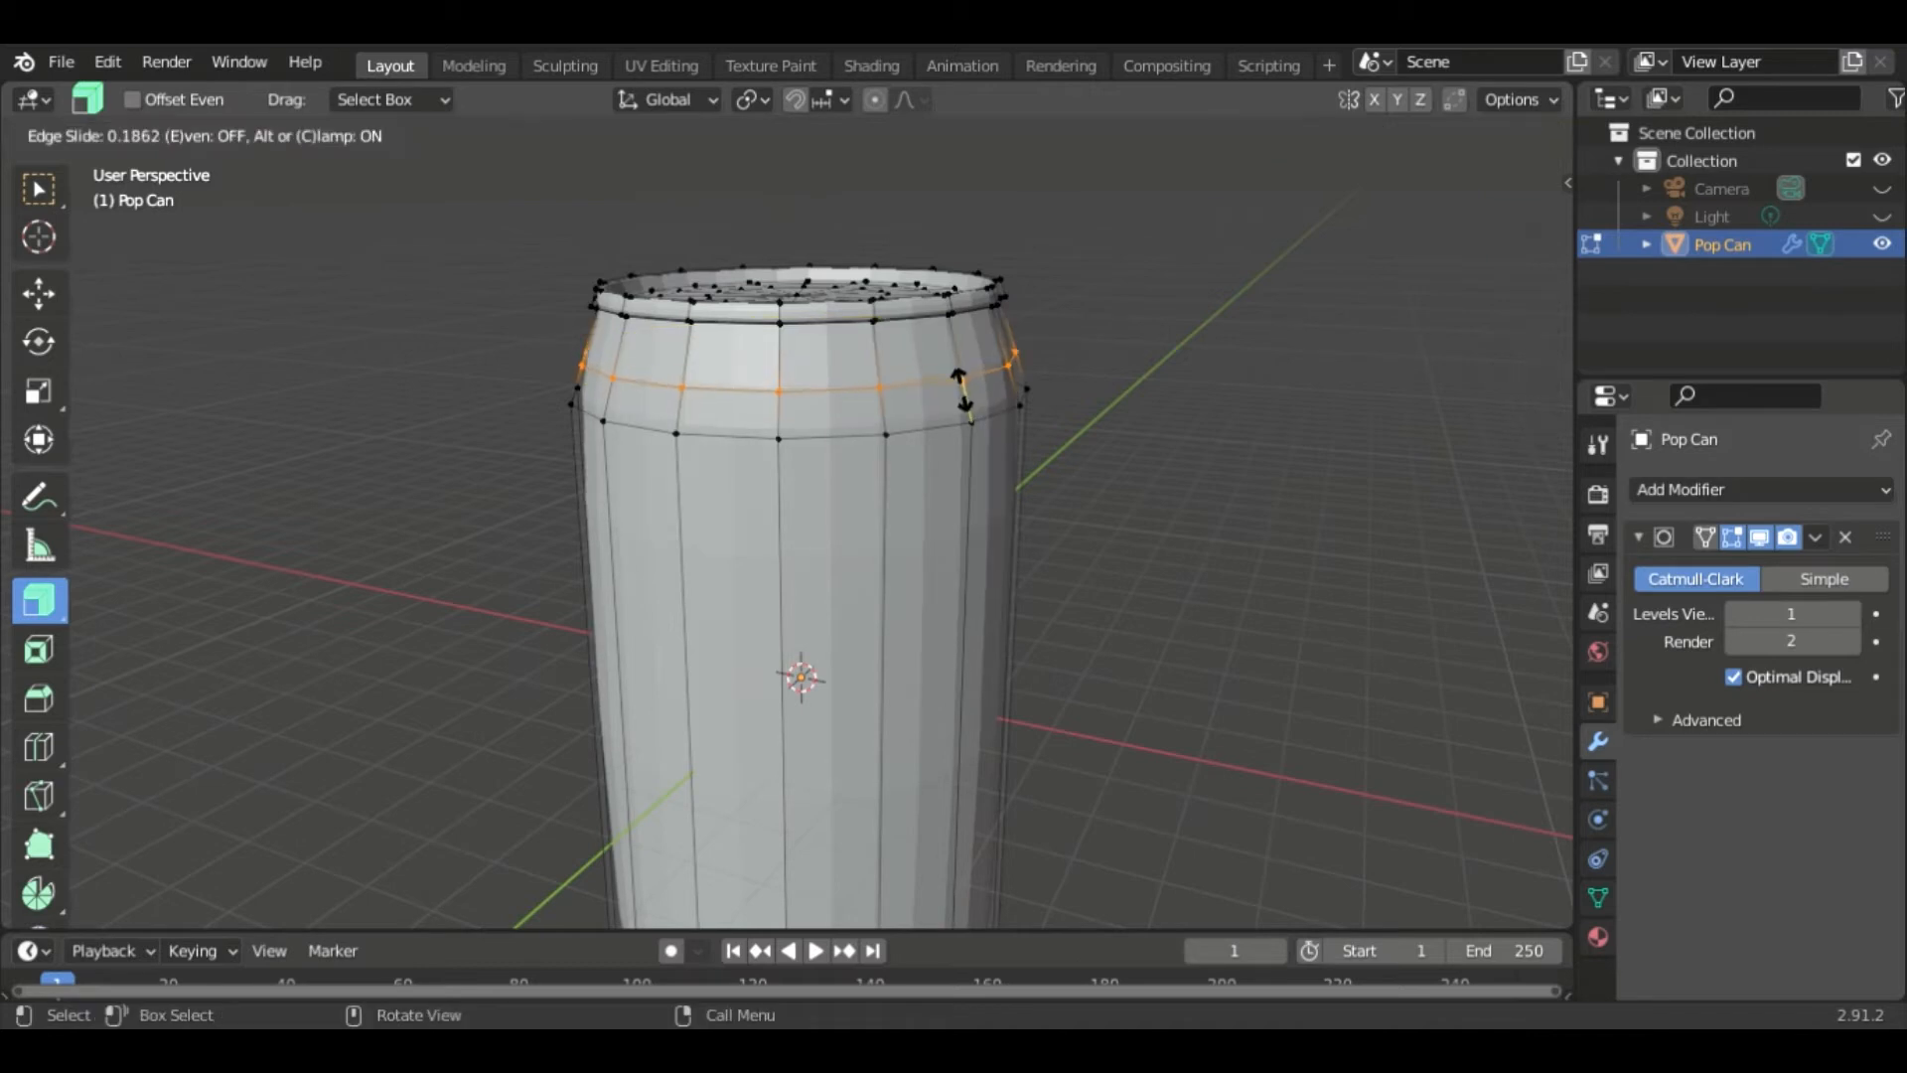
click(976, 425)
- Add another loop cut just below the shoulder, sliding it up close to the shoulder loop
key(ctrl+r)
click(957, 695)
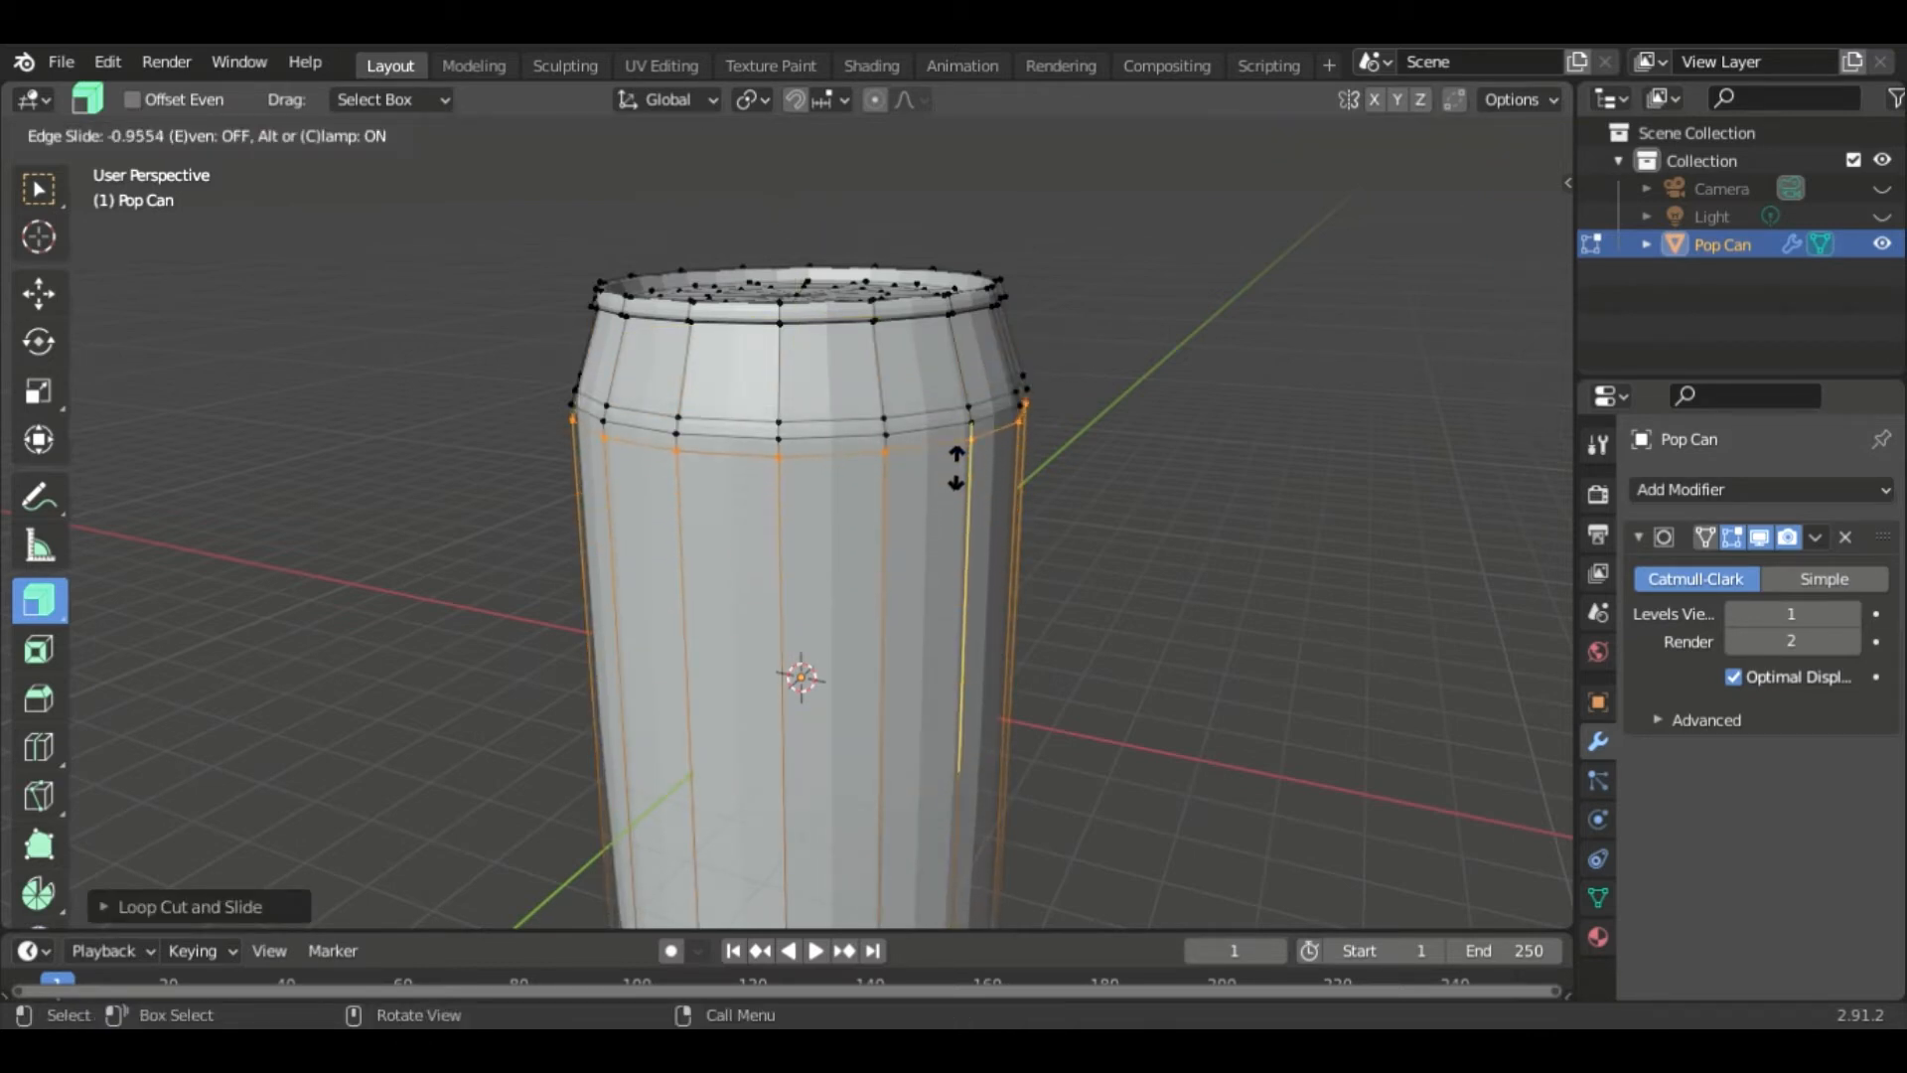
click(924, 425)
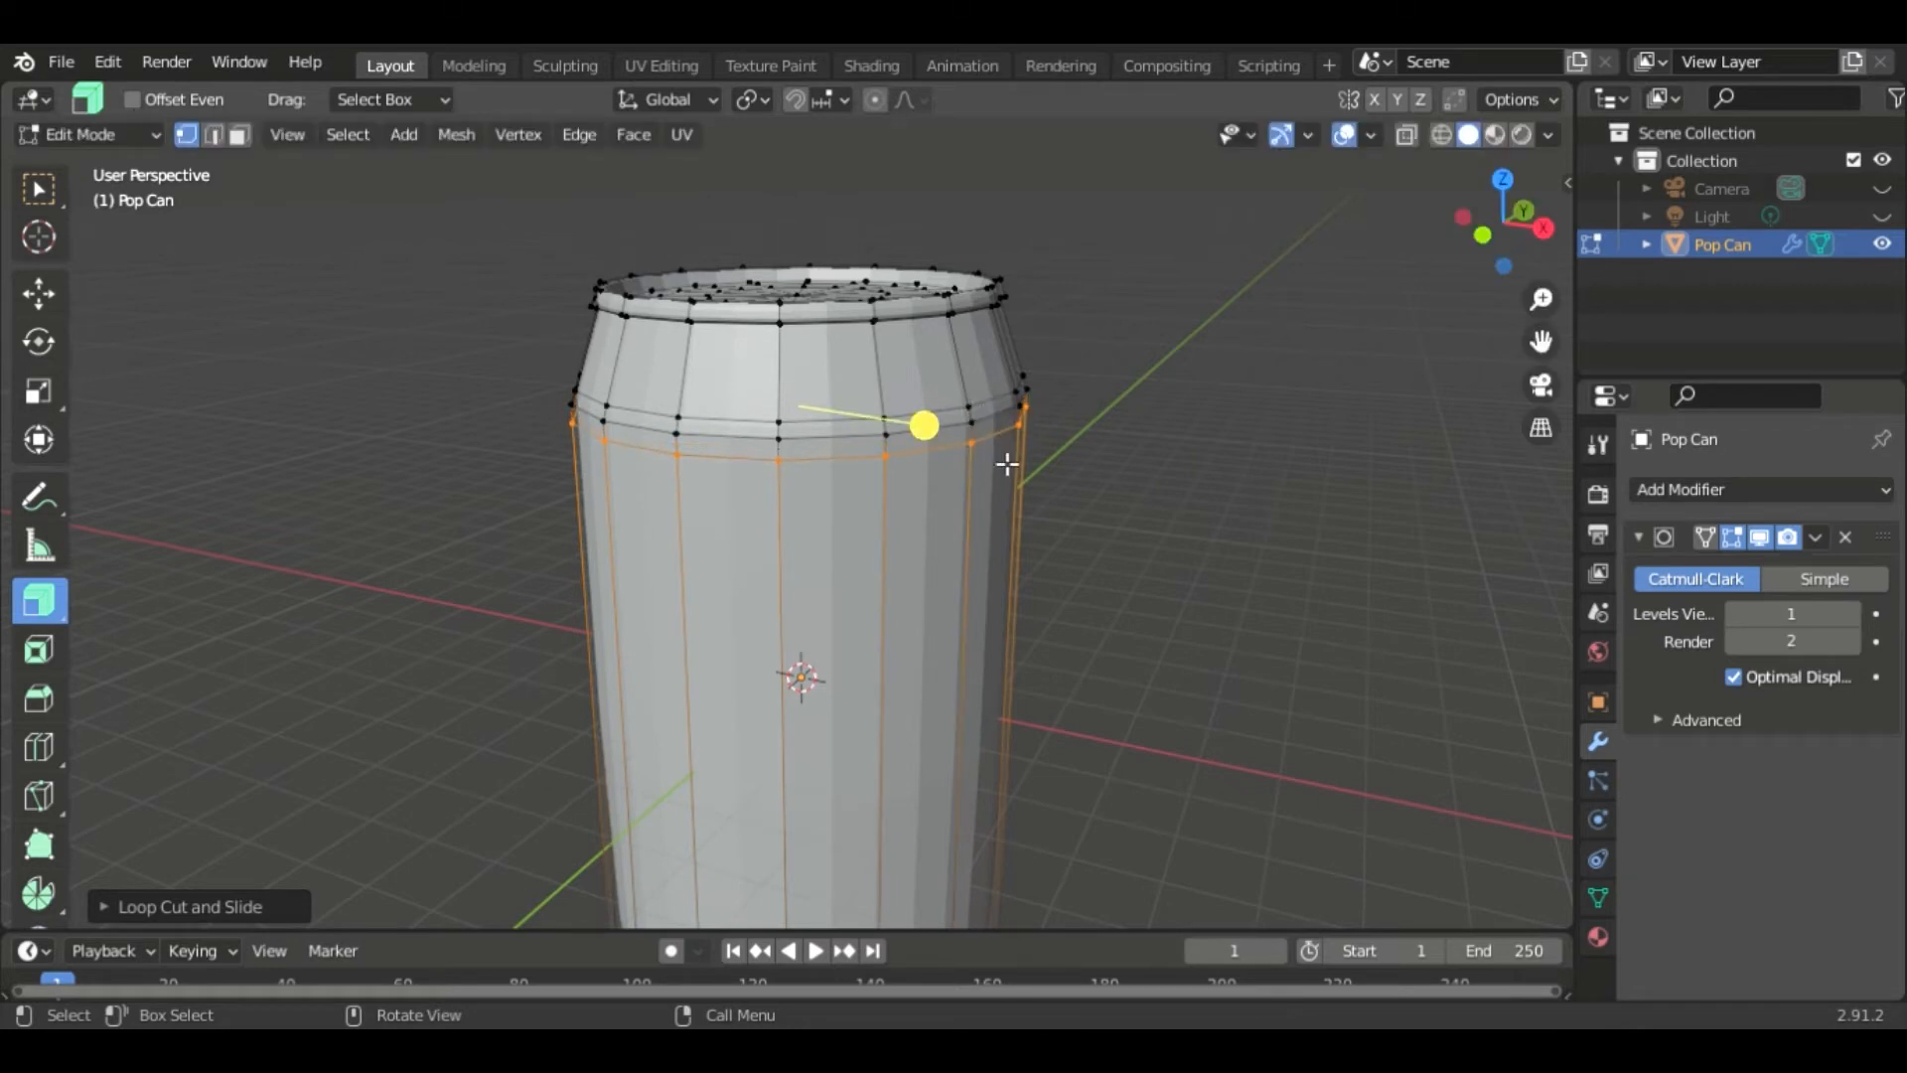
- Add a loop cut above the can's bottom curve
shift+scroll(1175, 570, down, 10)
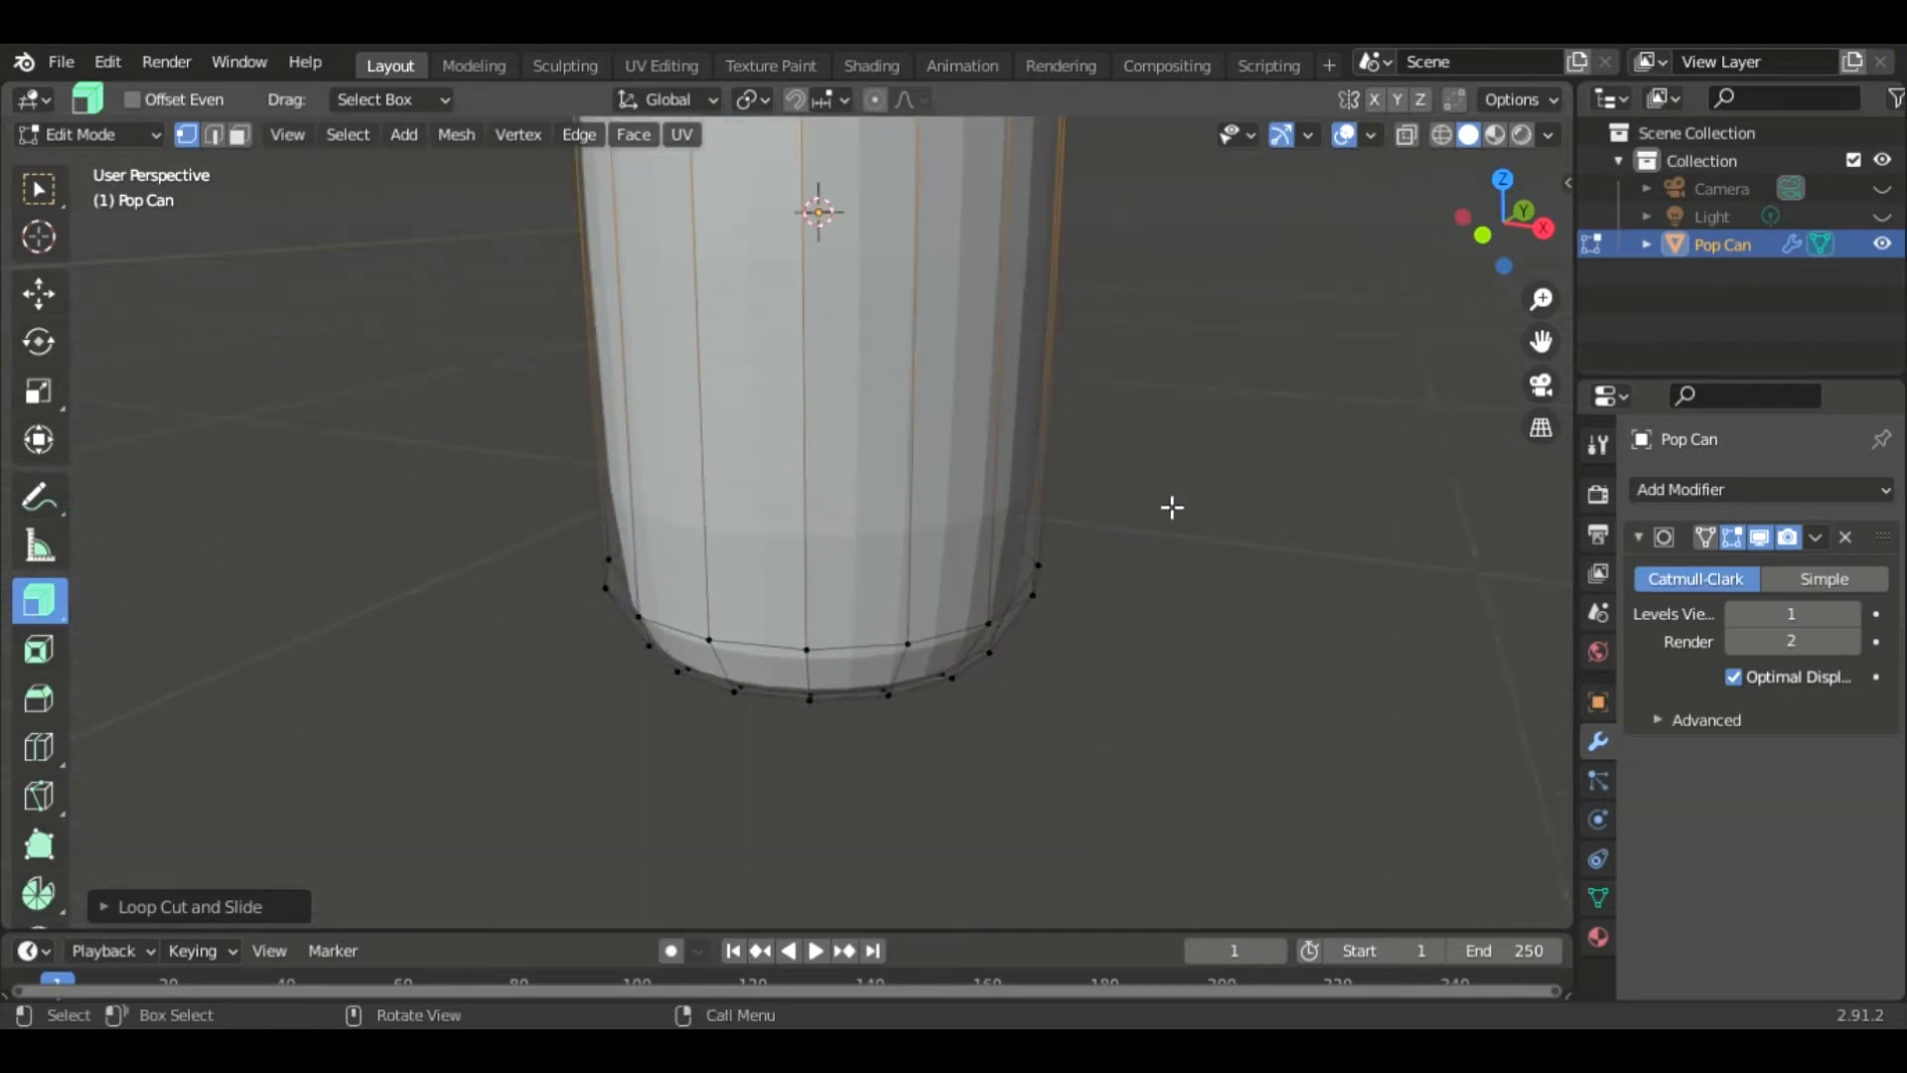
shift+scroll(1170, 526, down, 4)
scroll(1162, 527, up, 3)
shift+middle_drag(1235, 456, 1151, 500)
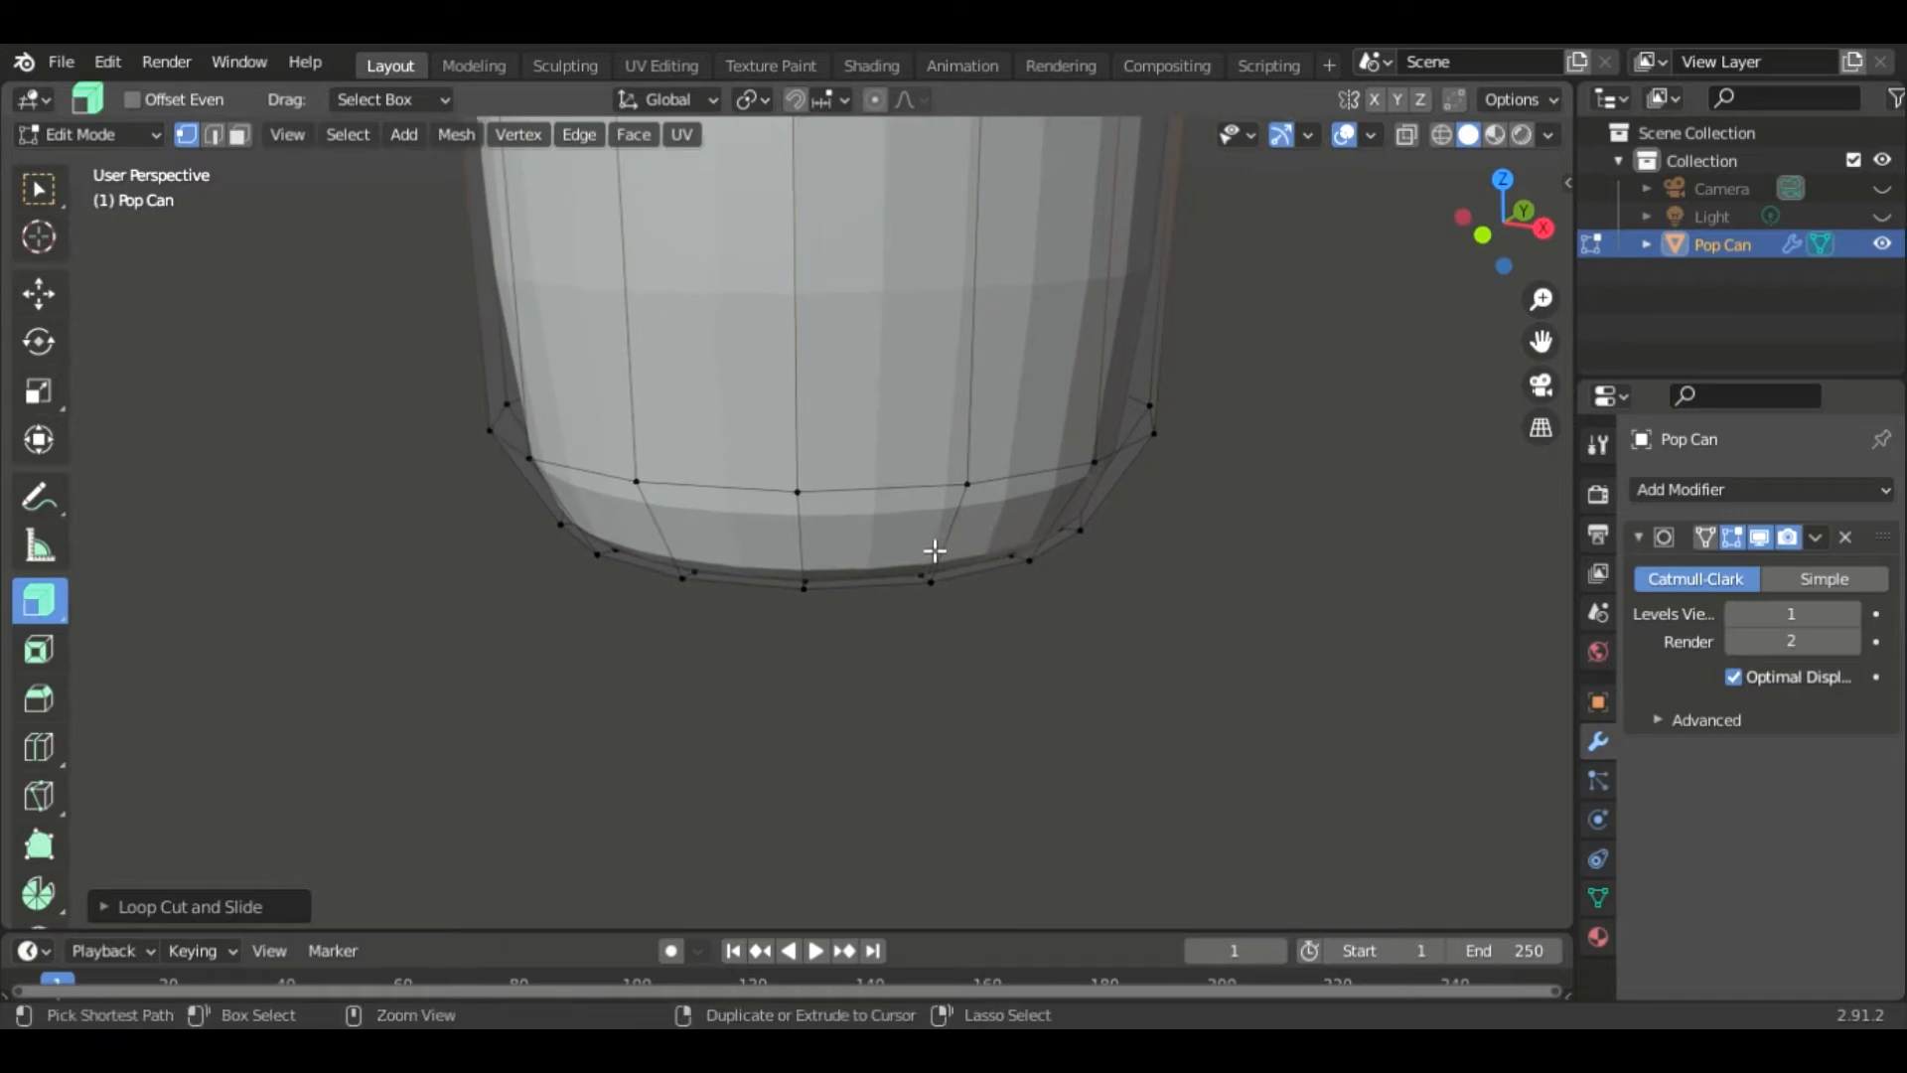
key(ctrl+r)
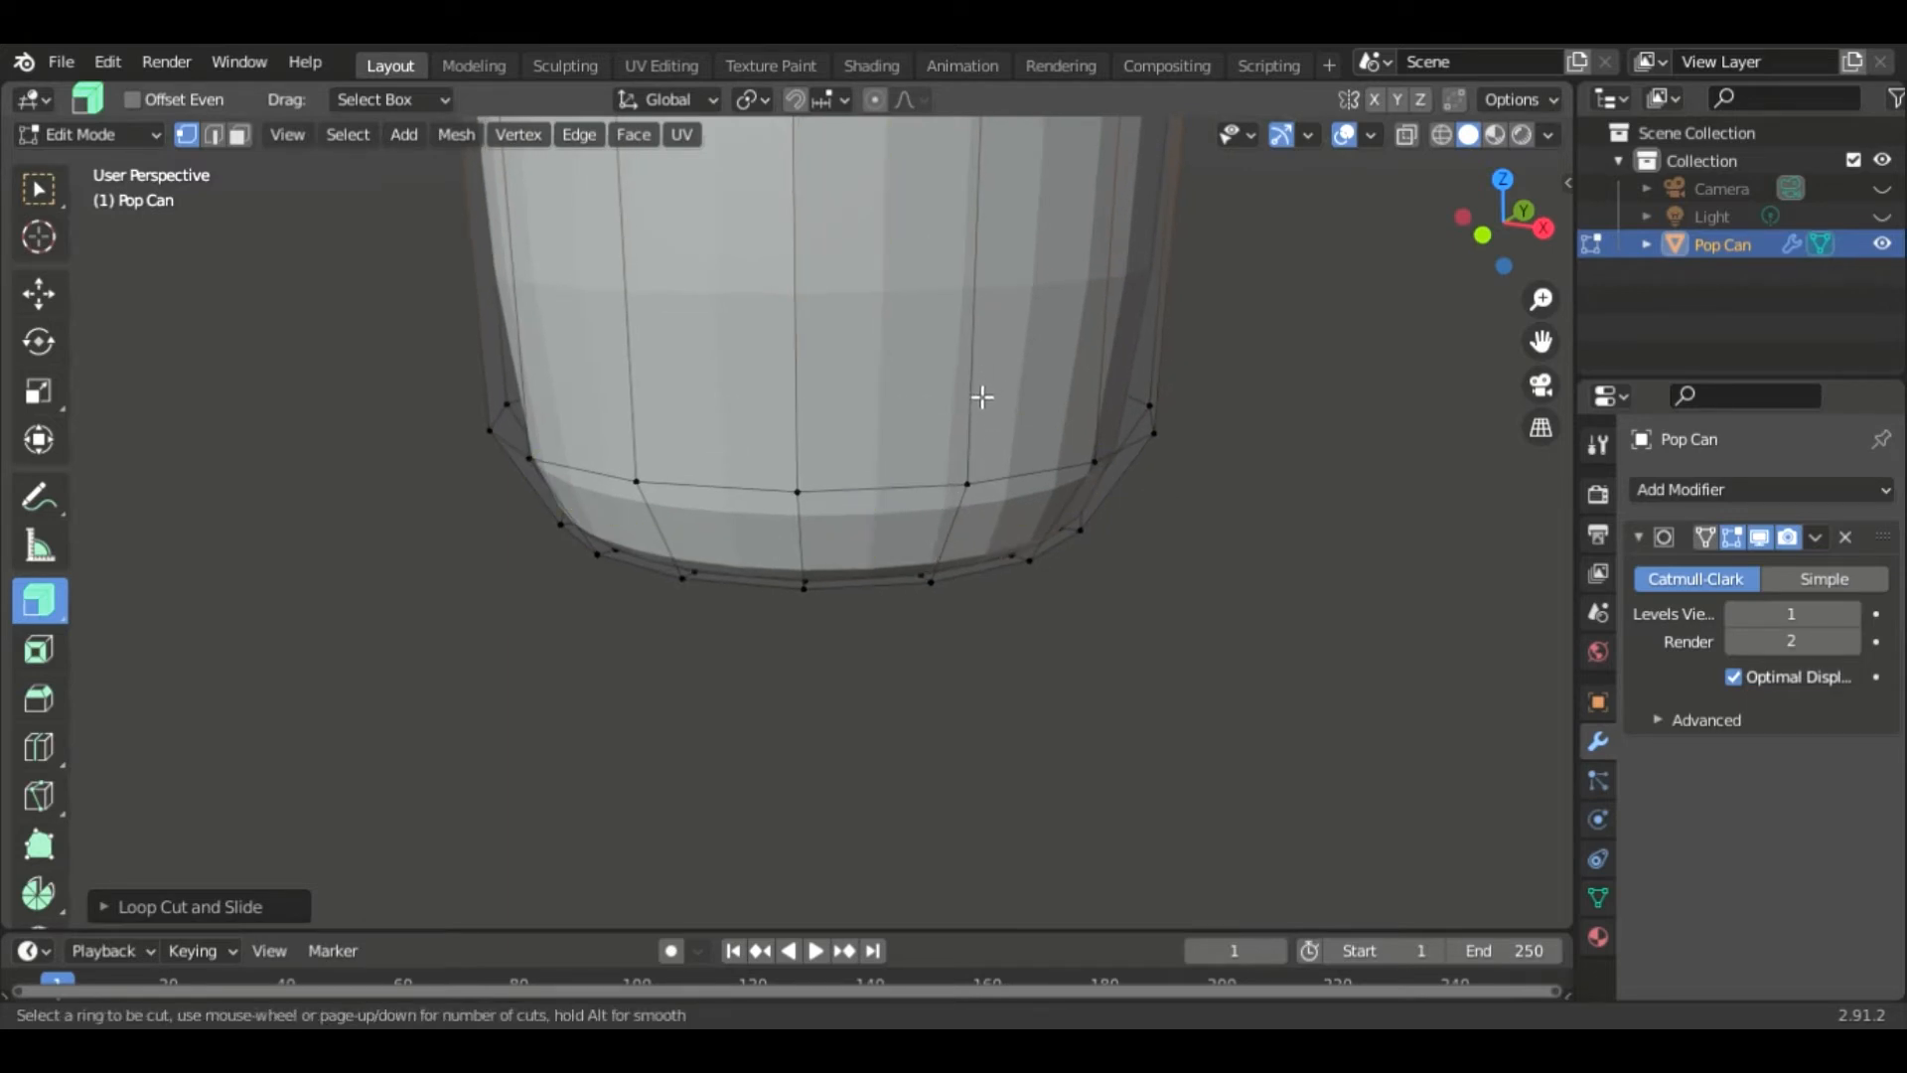
drag(978, 408, 963, 487)
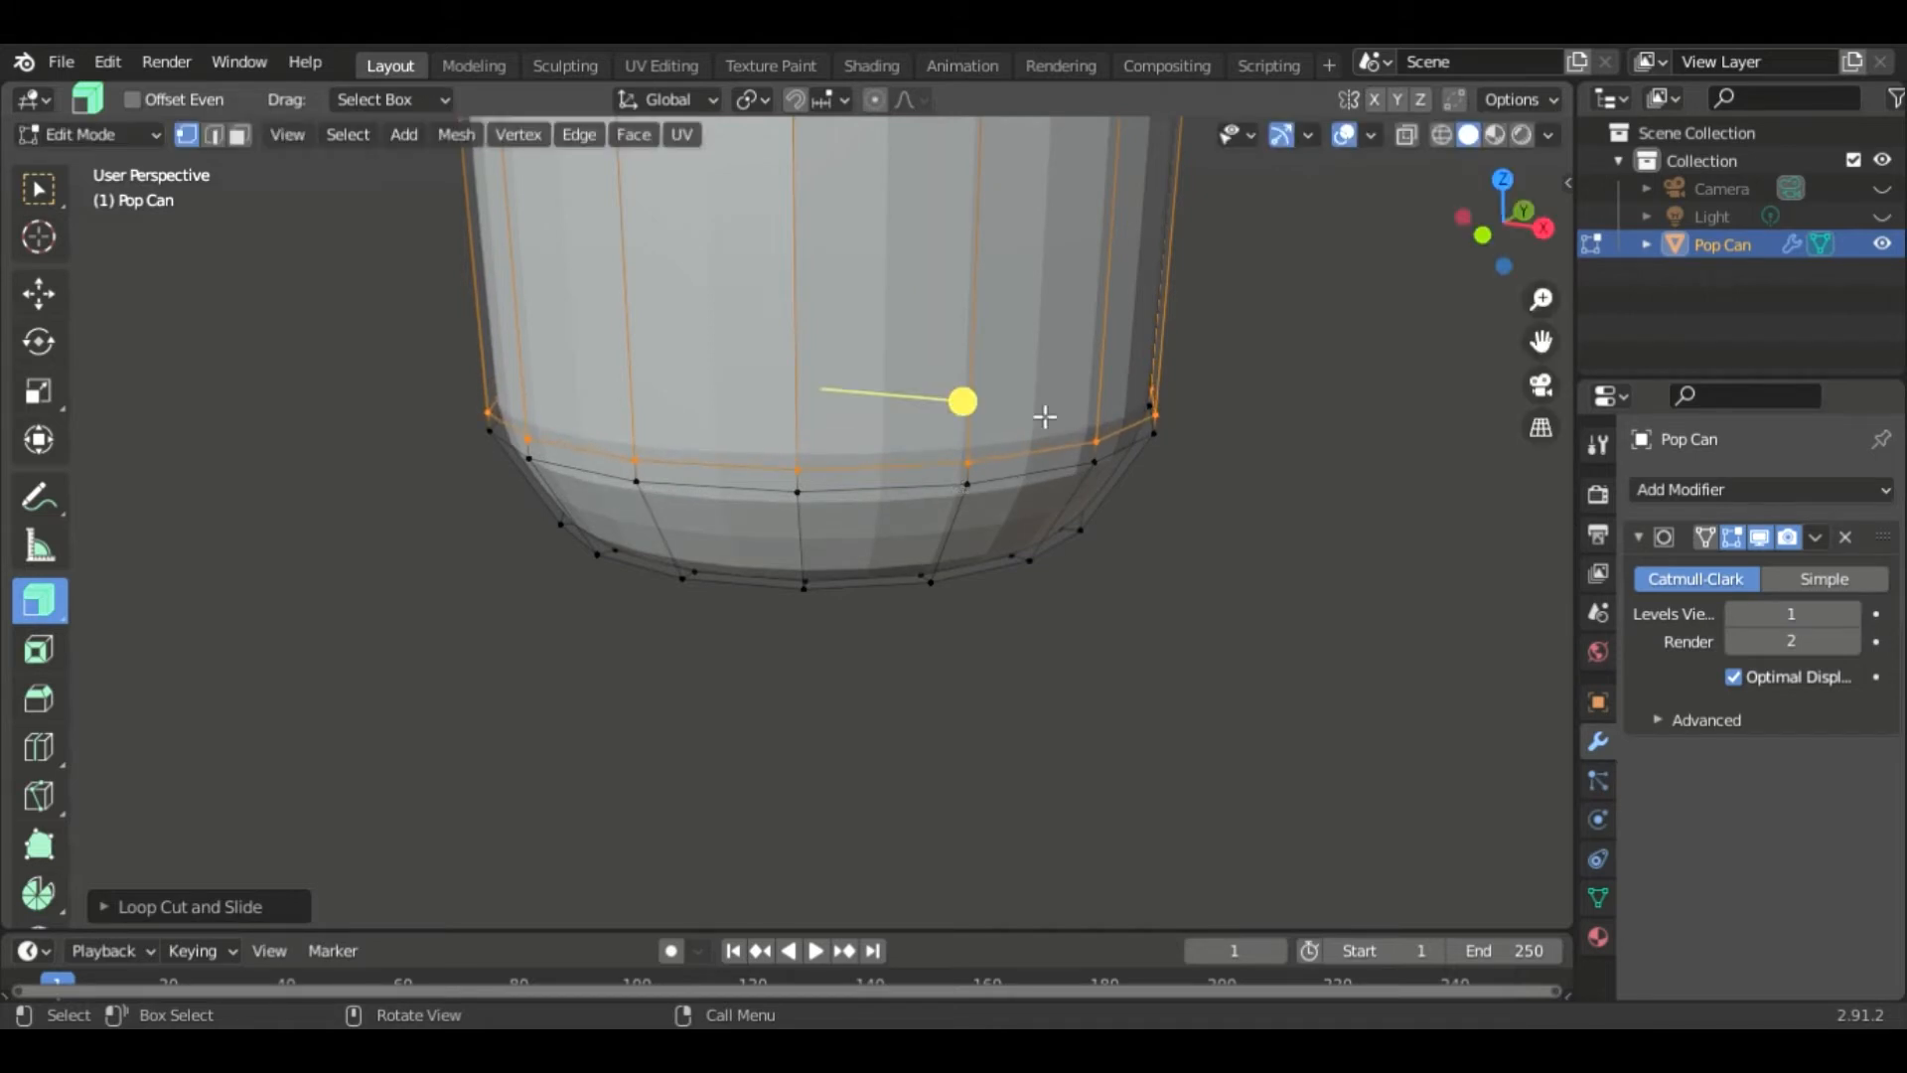
- Add another loop cut lower on the can's bottom curve
key(ctrl+r)
click(961, 526)
drag(949, 523, 952, 496)
click(959, 505)
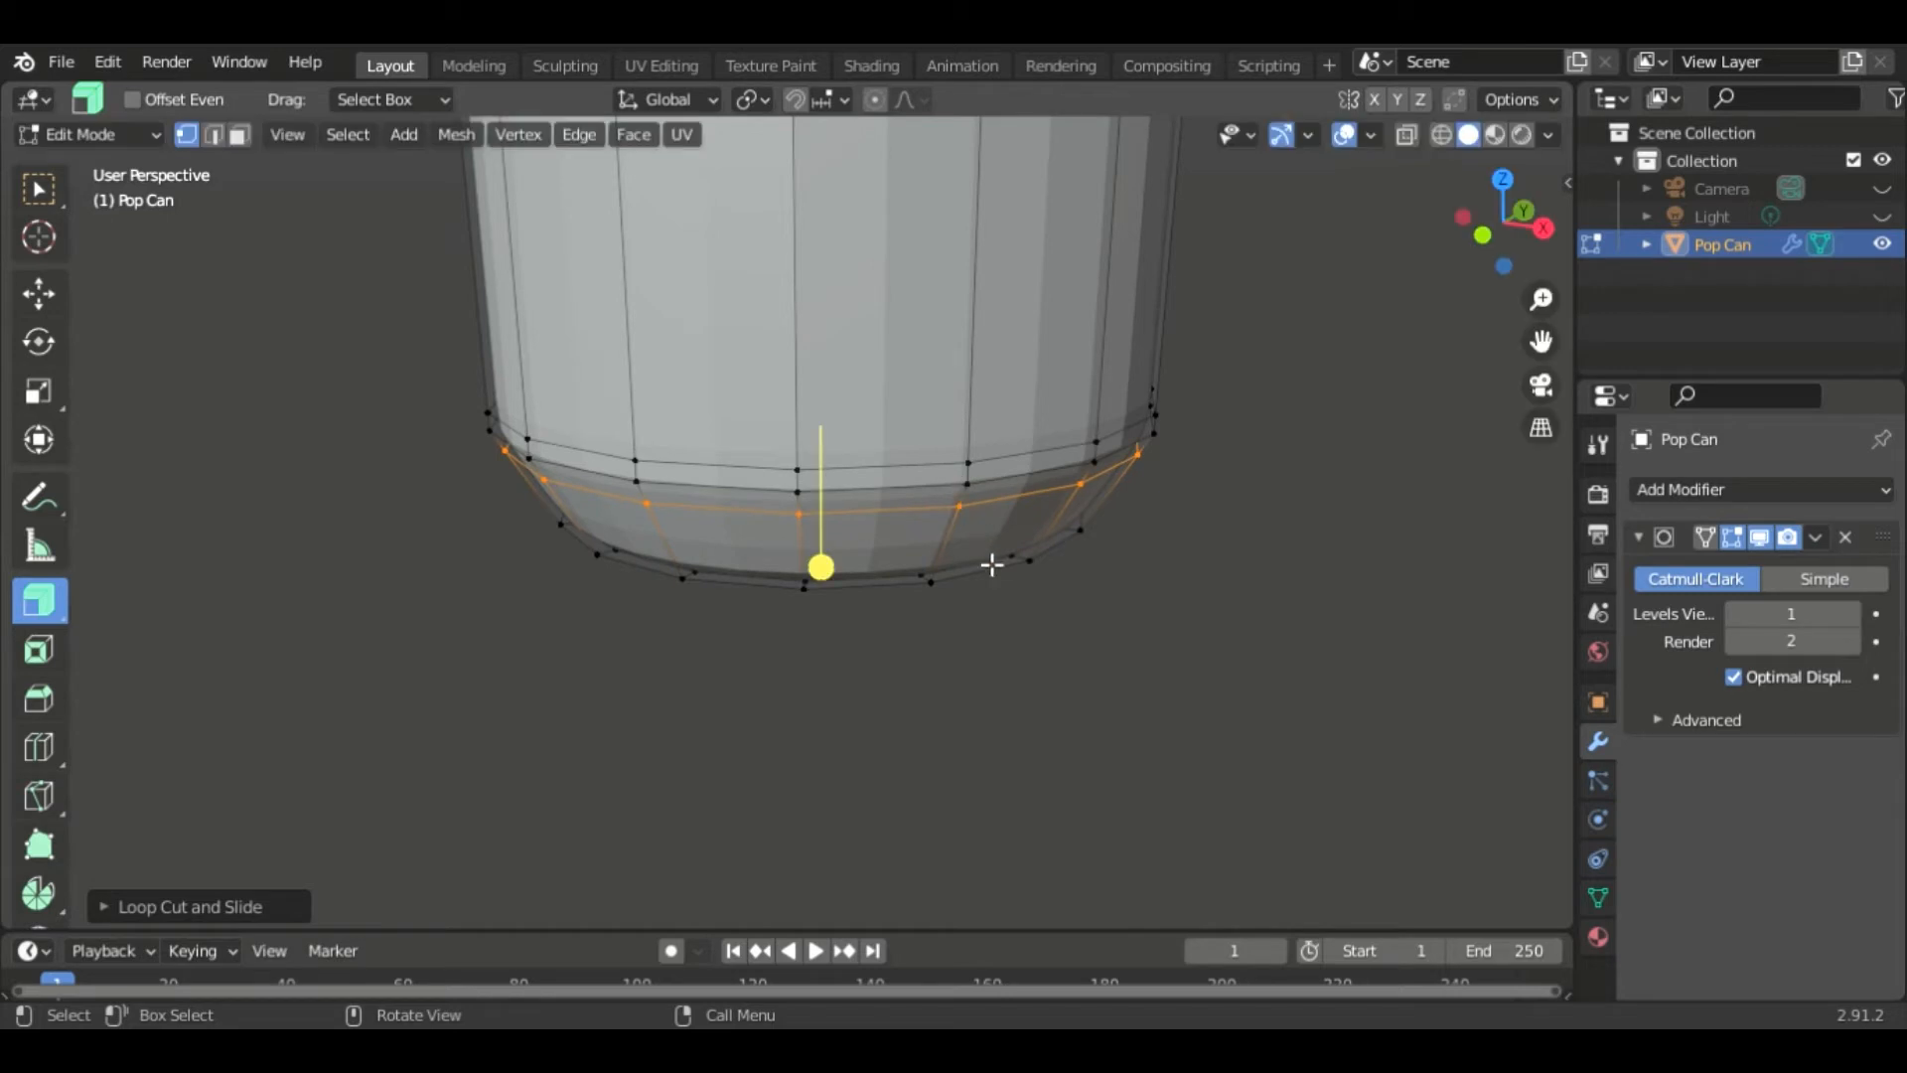
- Add a loop cut close to the can's bottom edge
key(ctrl+r)
click(954, 566)
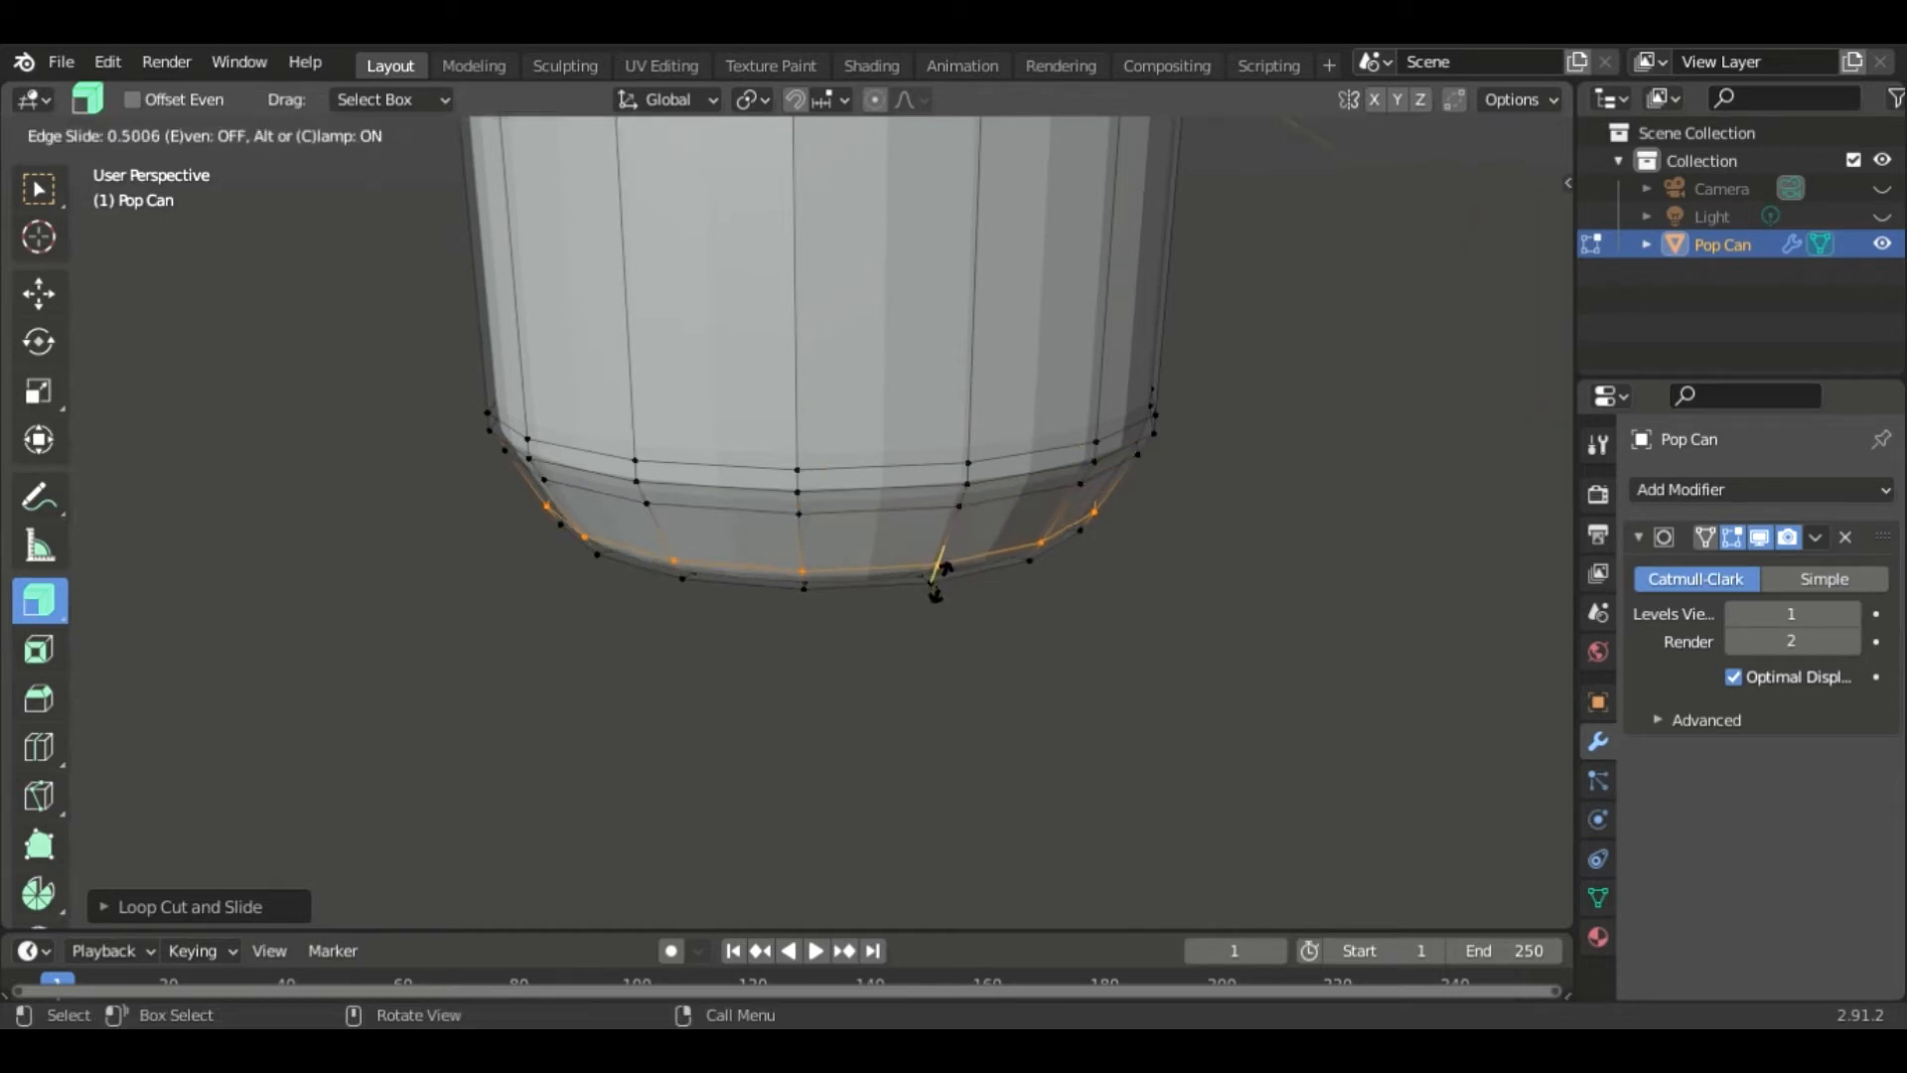
click(1023, 583)
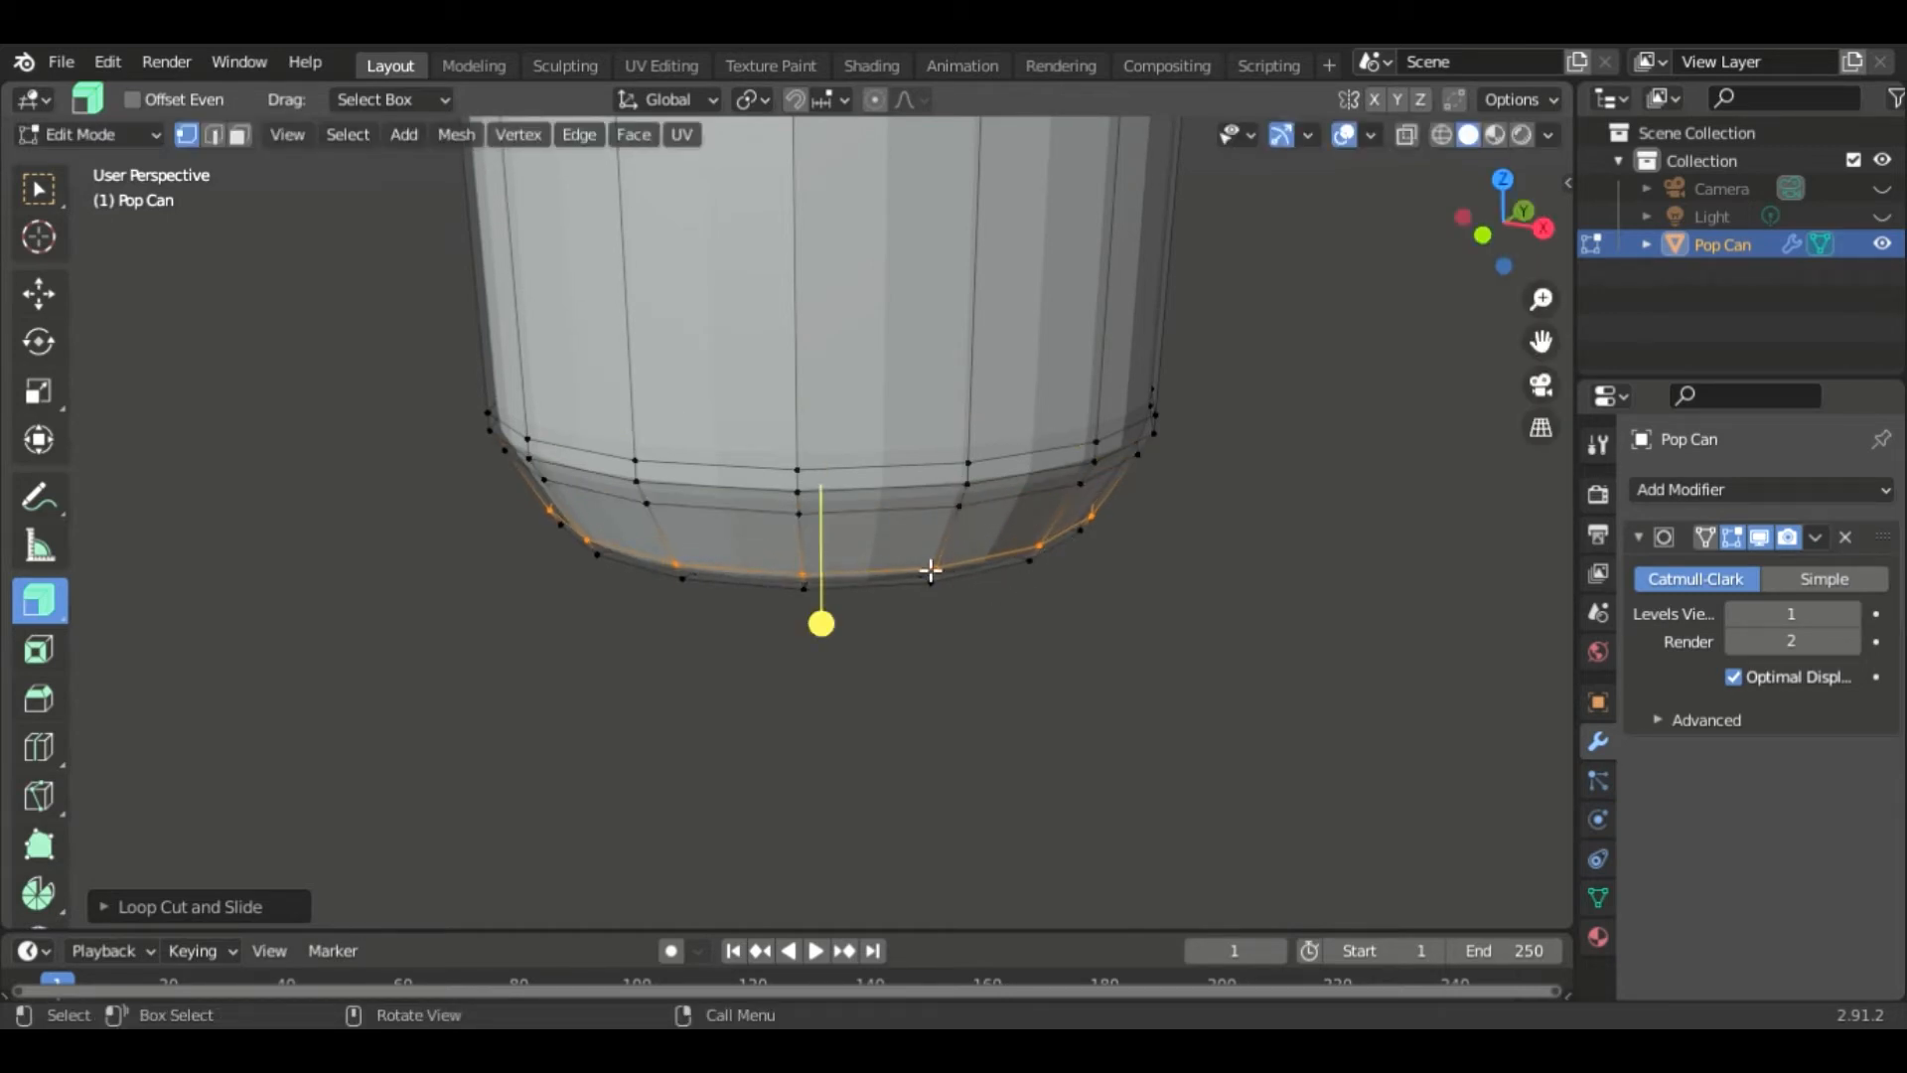
- Add a loop cut in the bottom band of the can and scale it inward to about 0.959
middle_drag(1077, 645, 1030, 609)
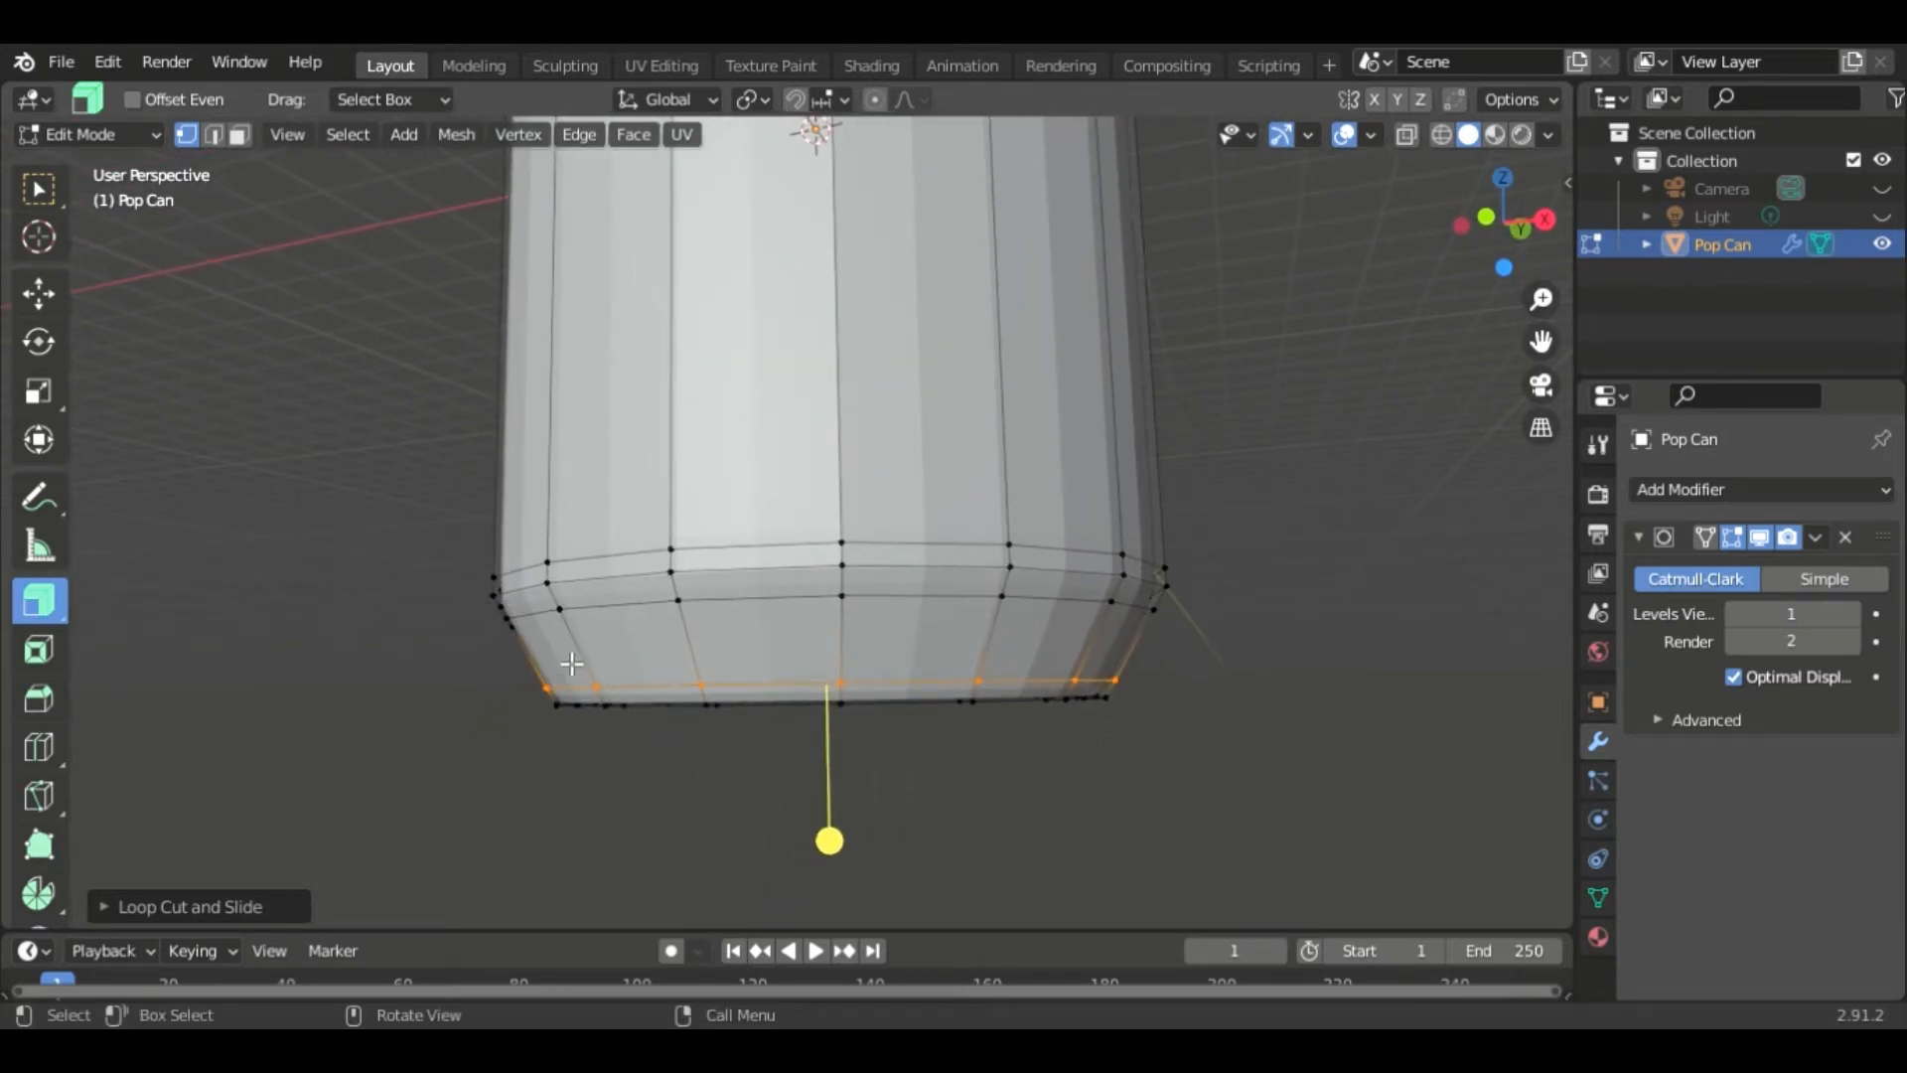
click(1093, 650)
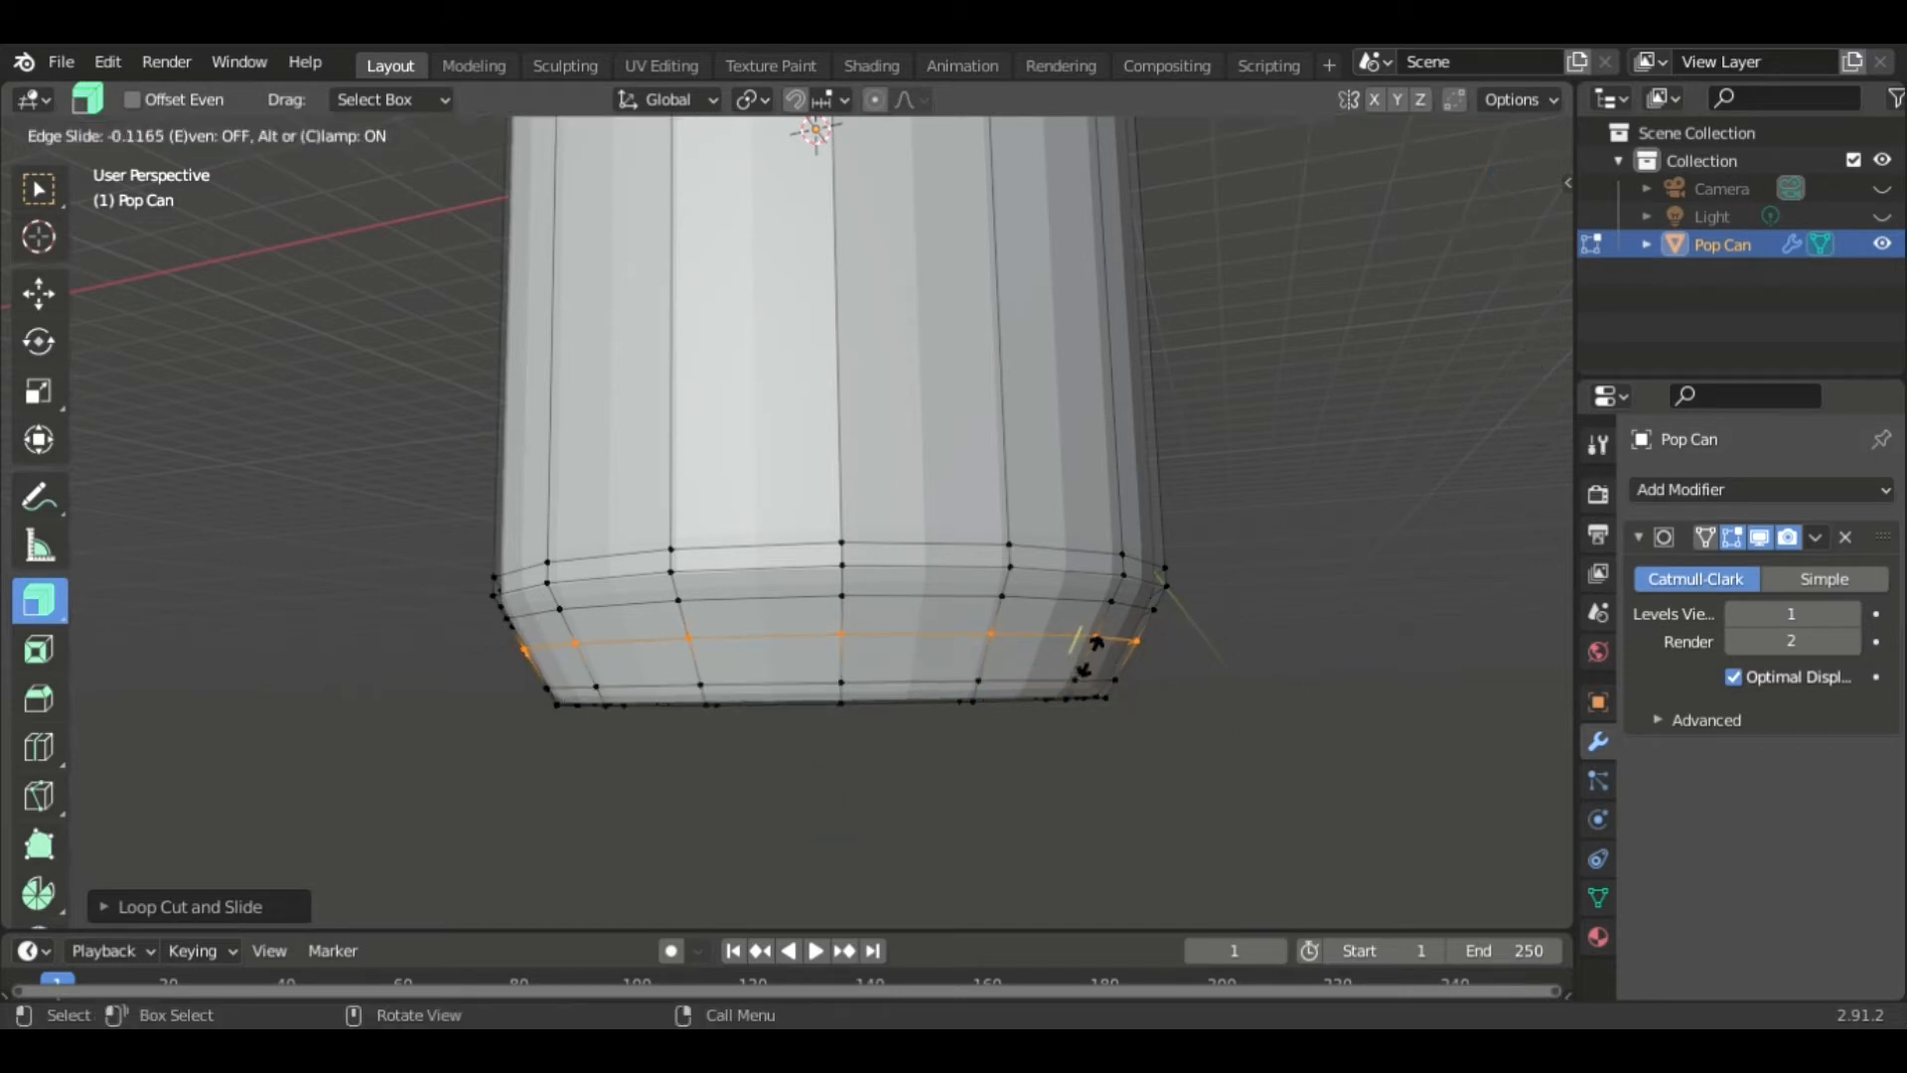
drag(1093, 655, 1099, 660)
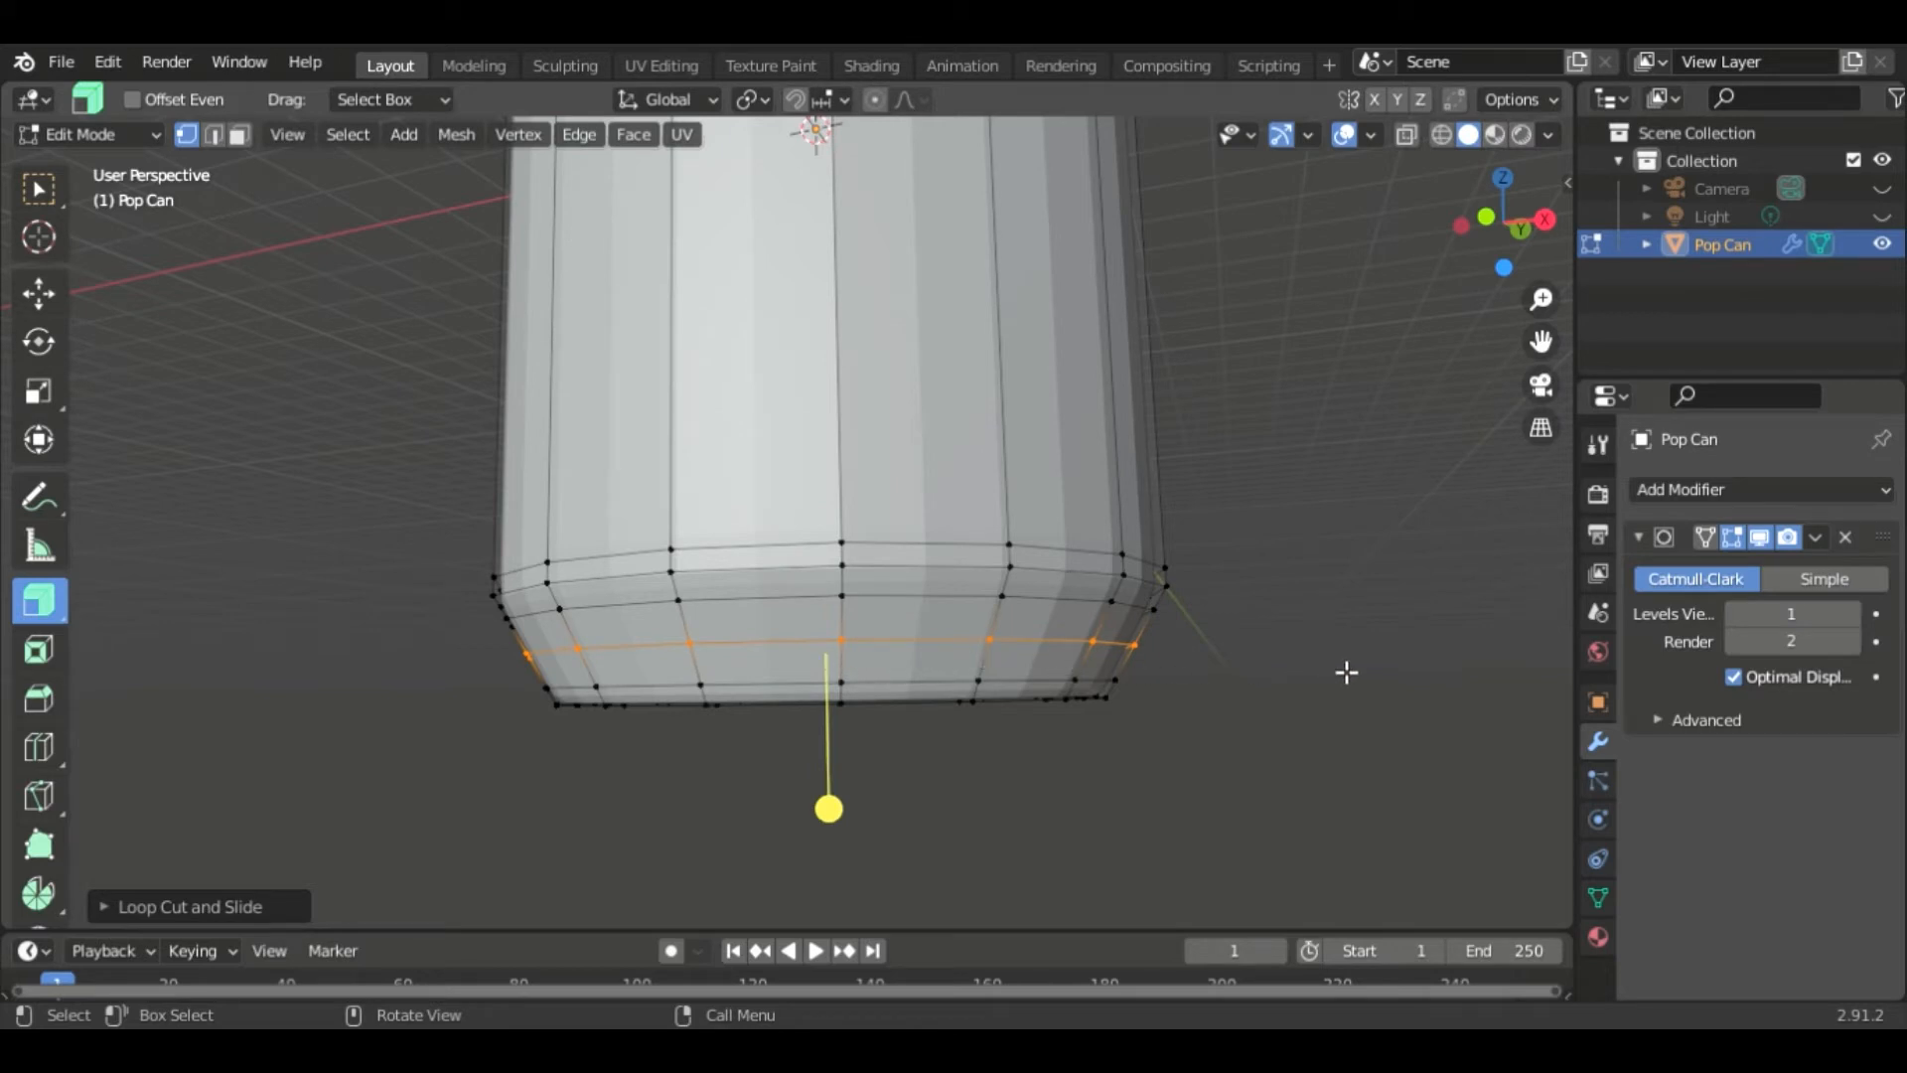
key(s)
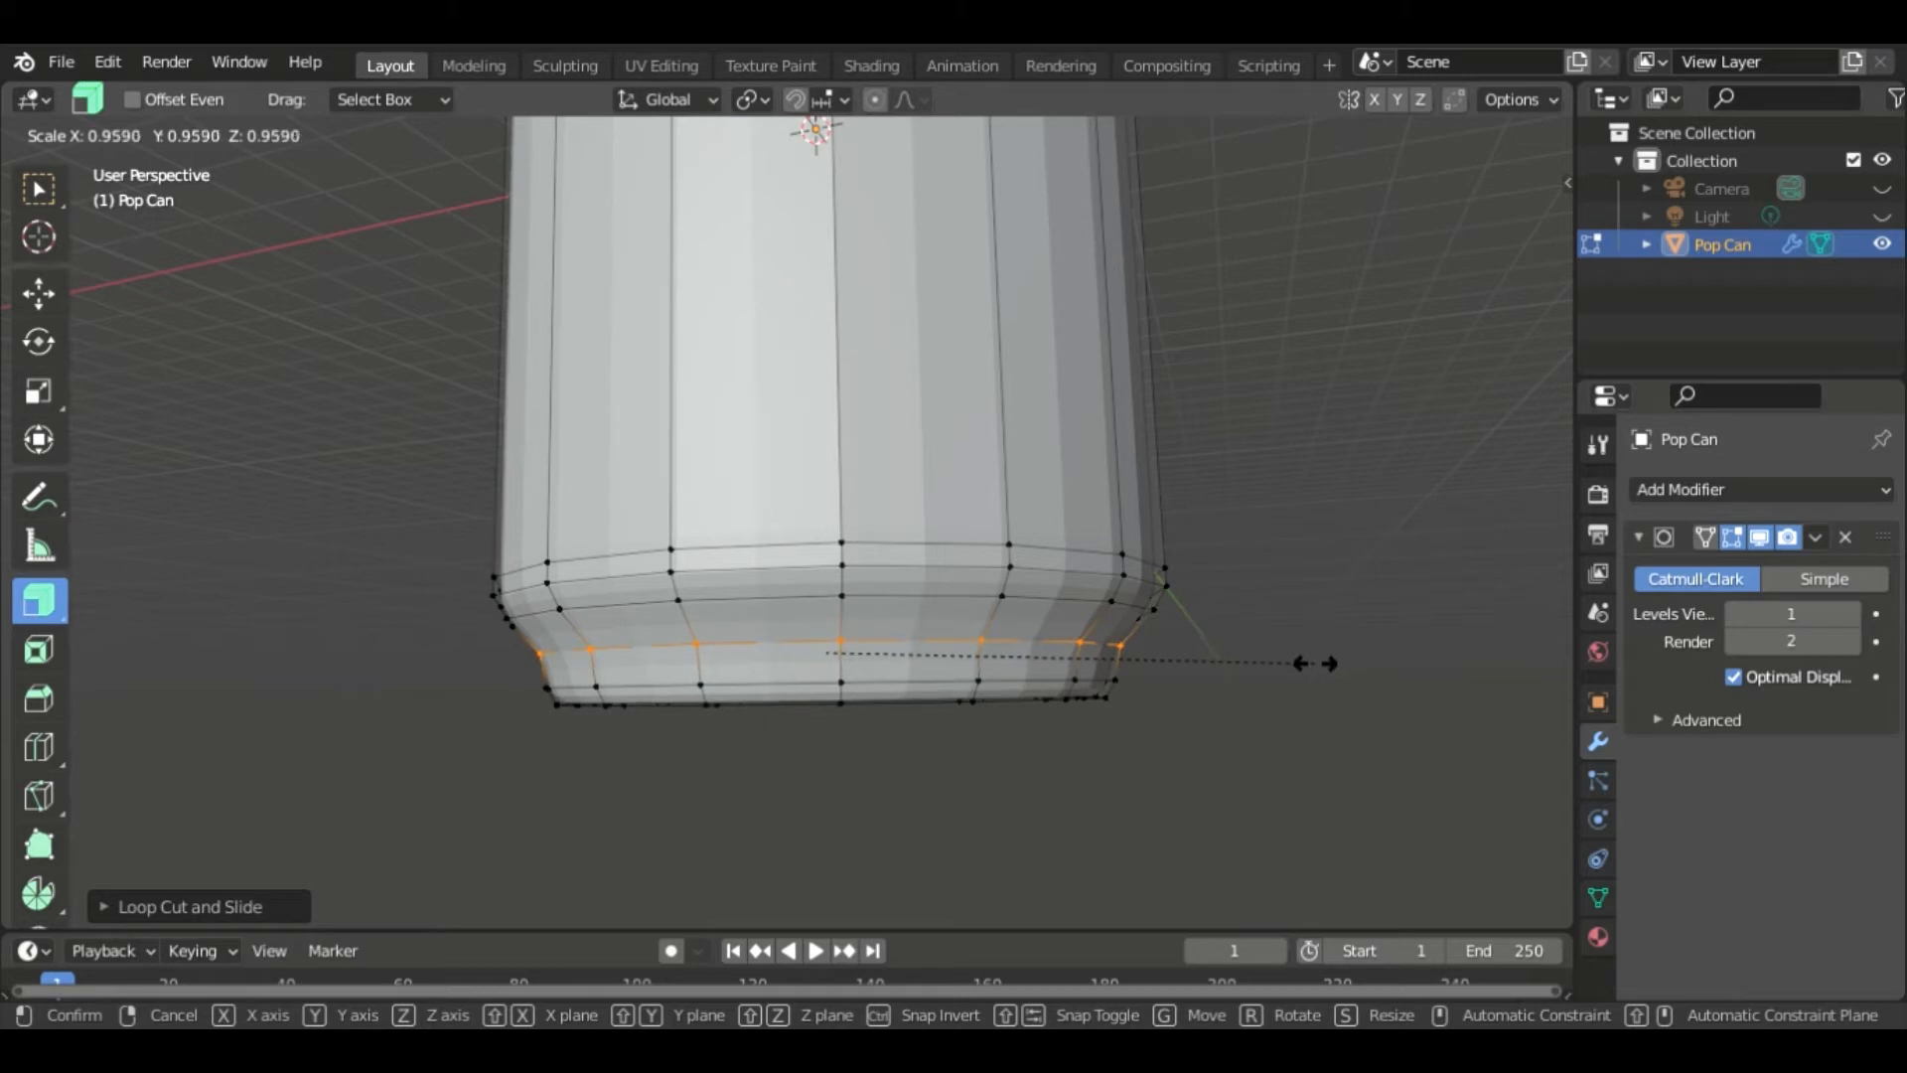
click(1324, 671)
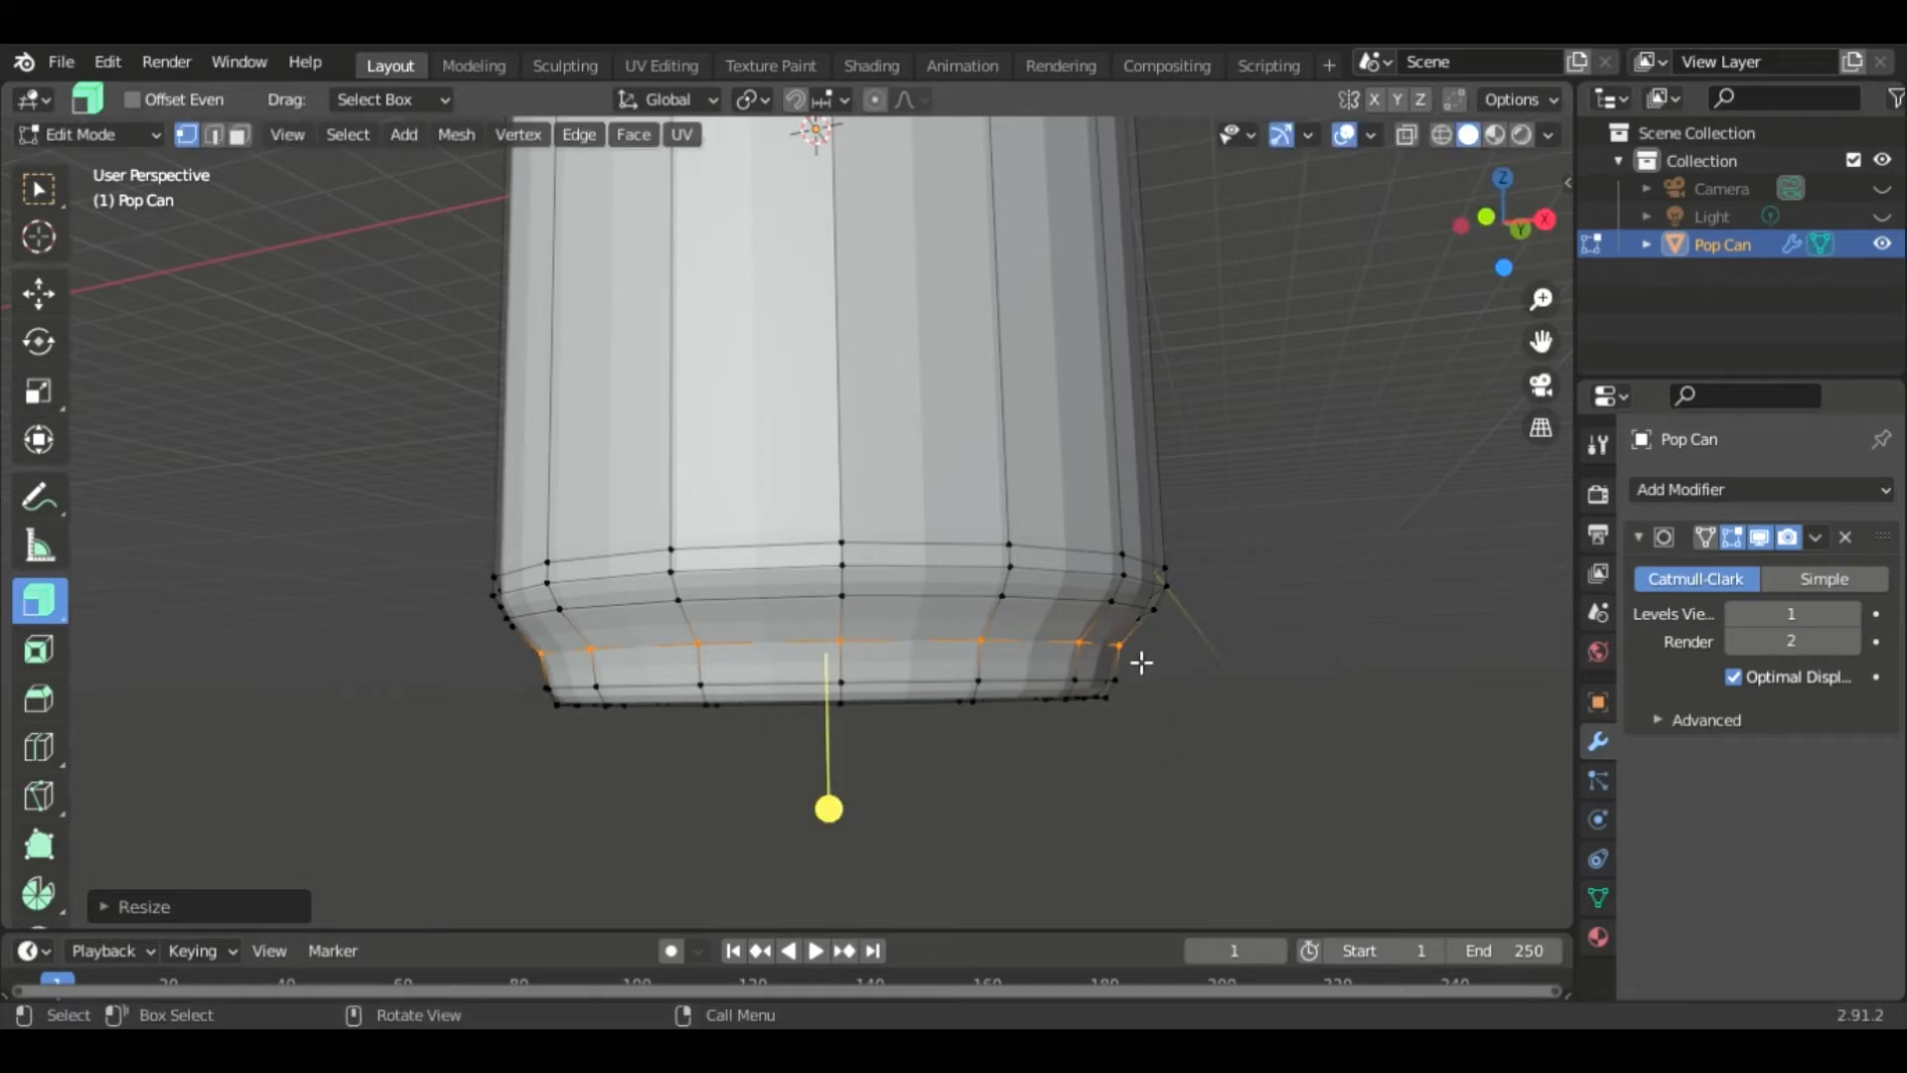
- Turn off the Subdivision Surface modifier's display in edit mode
middle_drag(1136, 766, 1188, 460)
shift+middle_drag(1172, 635, 1128, 741)
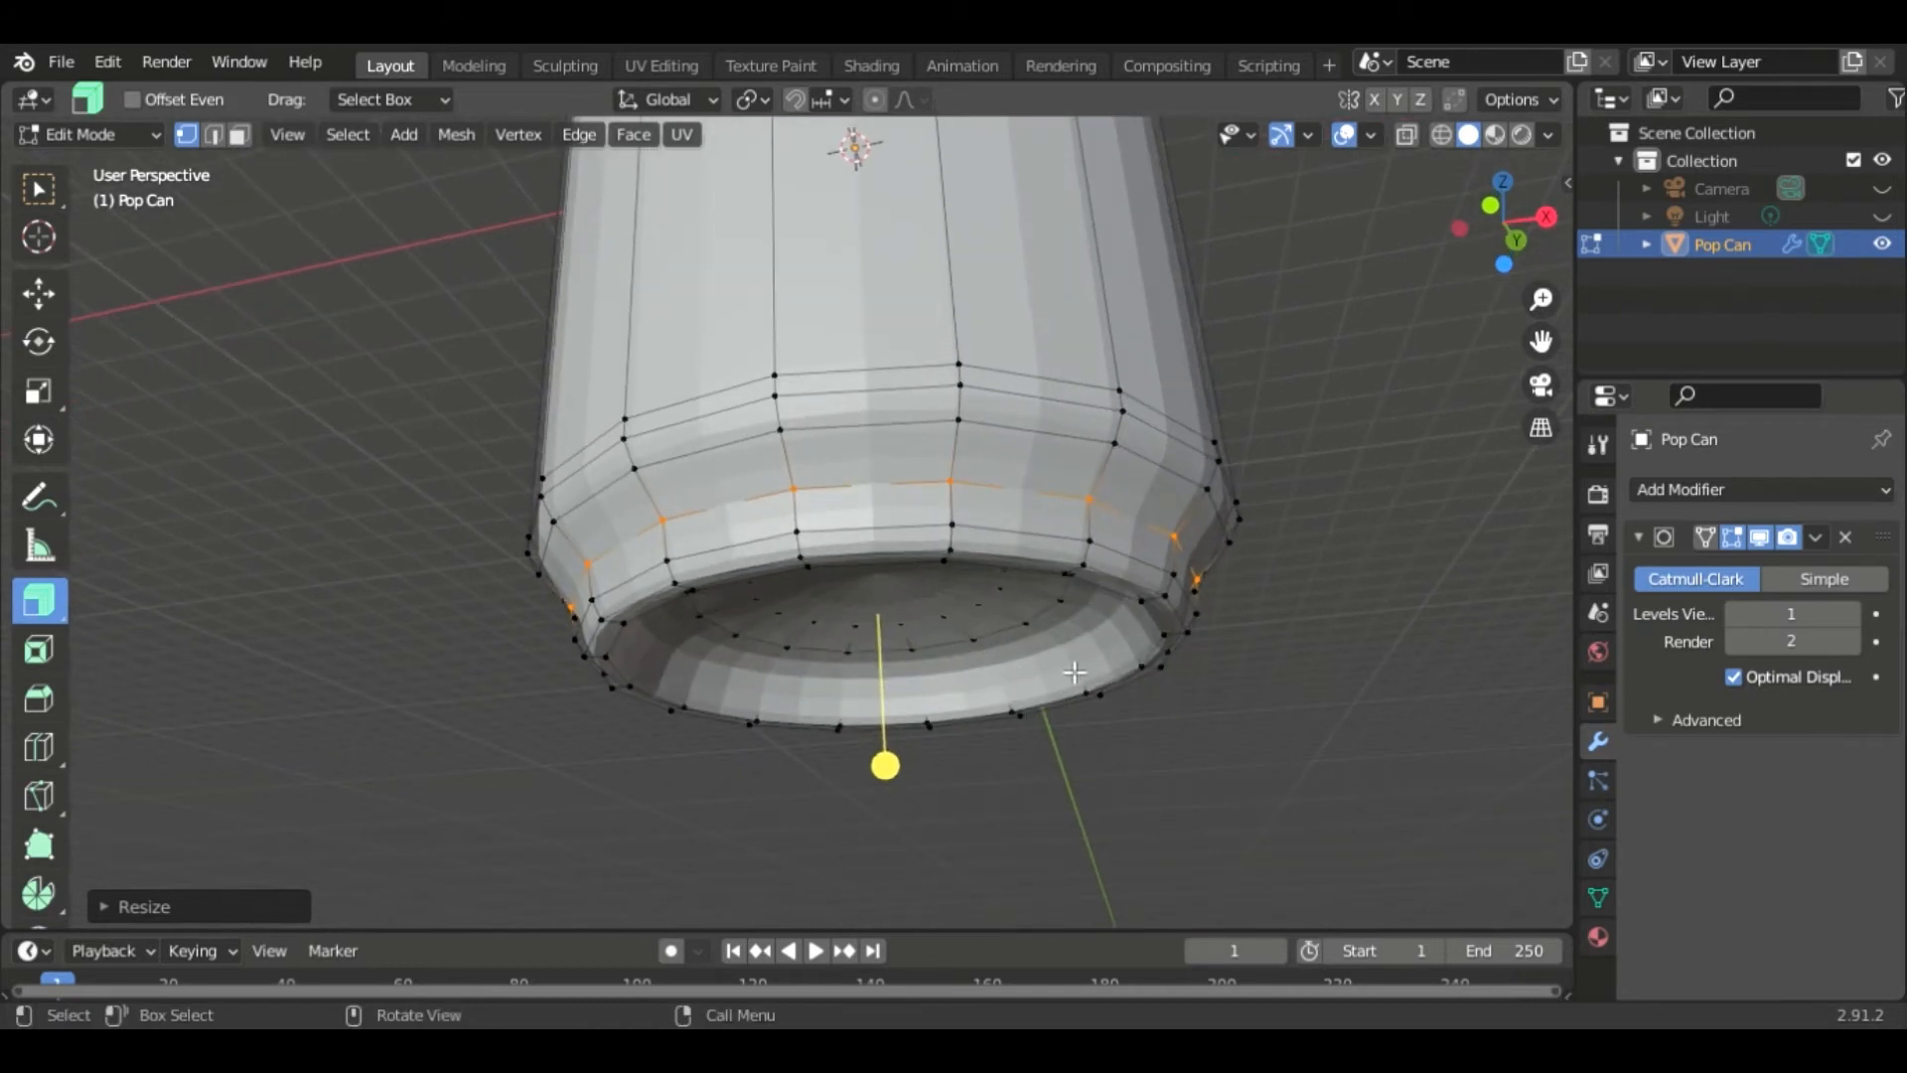
click(1734, 539)
click(1735, 538)
click(1734, 538)
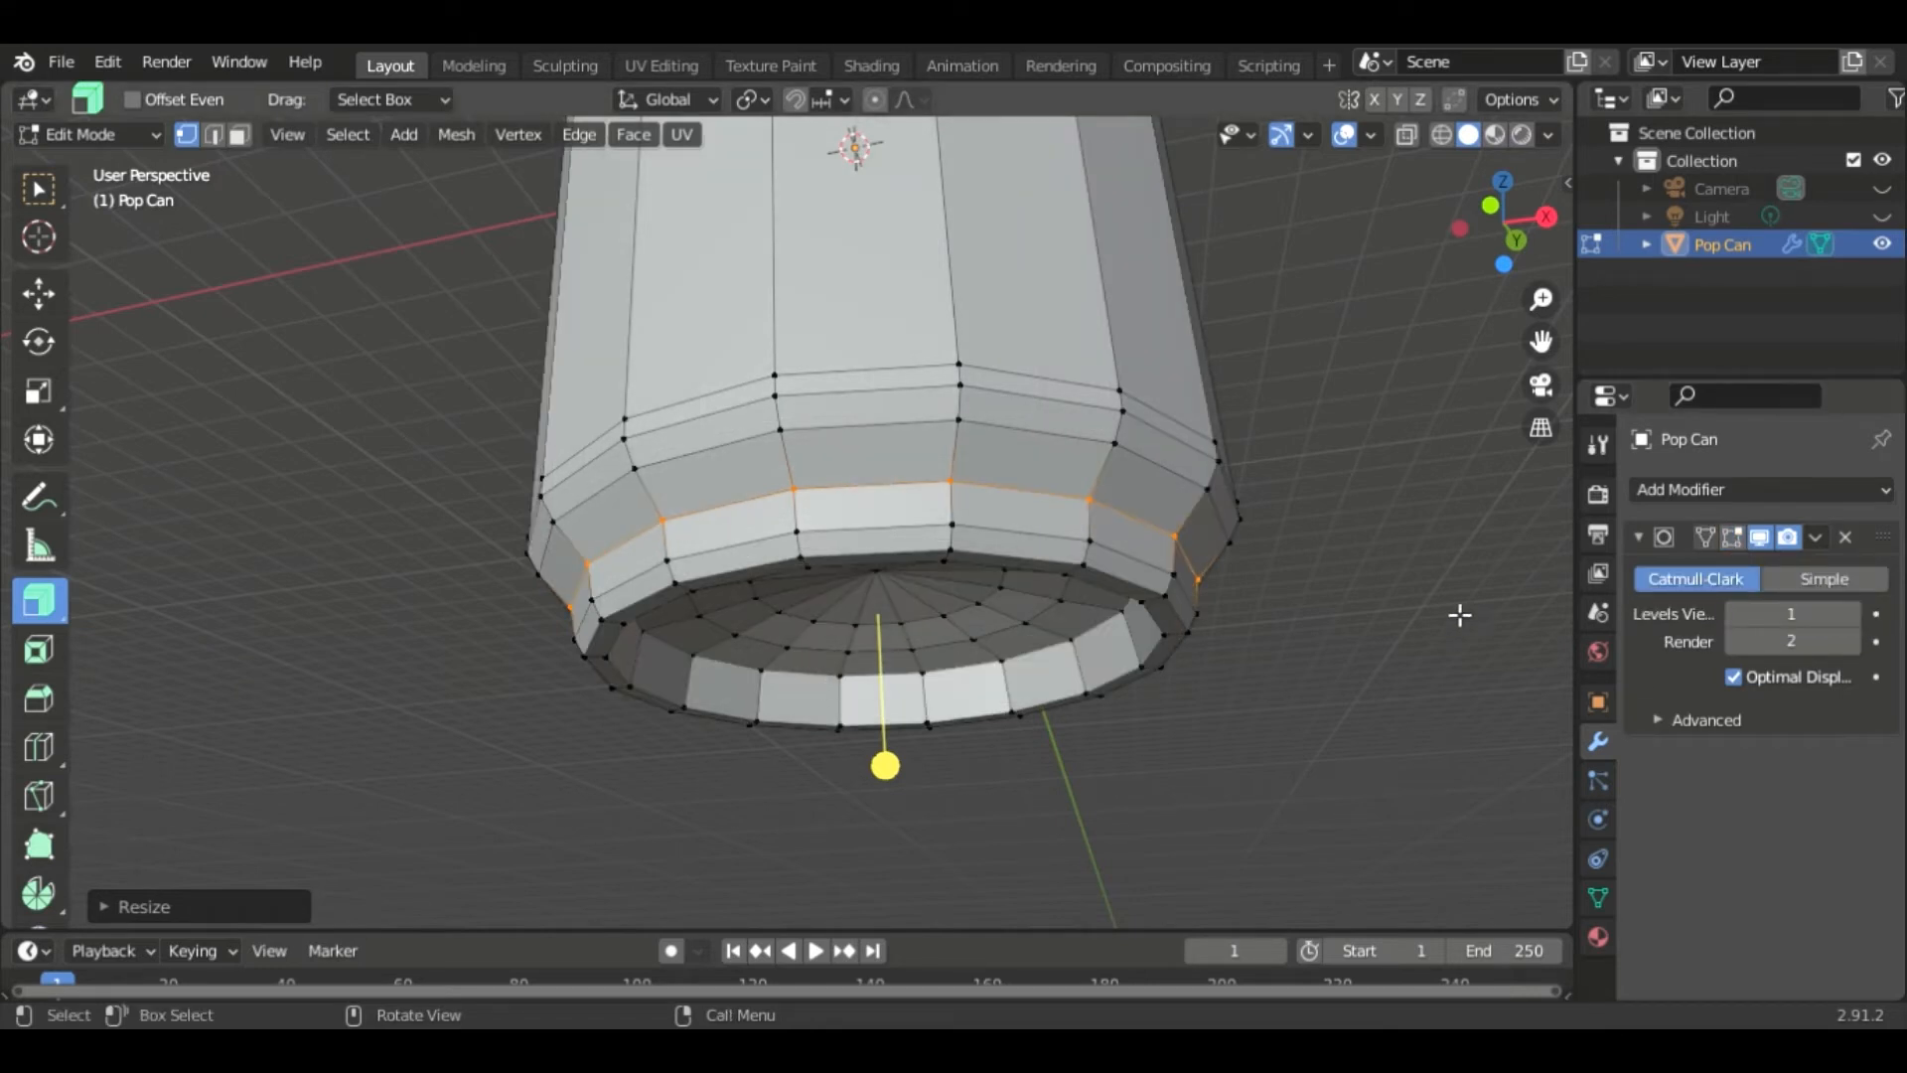
- Select the bottom's inner ring loop and edge-slide it
alt+click(1112, 686)
key(g)
key(g)
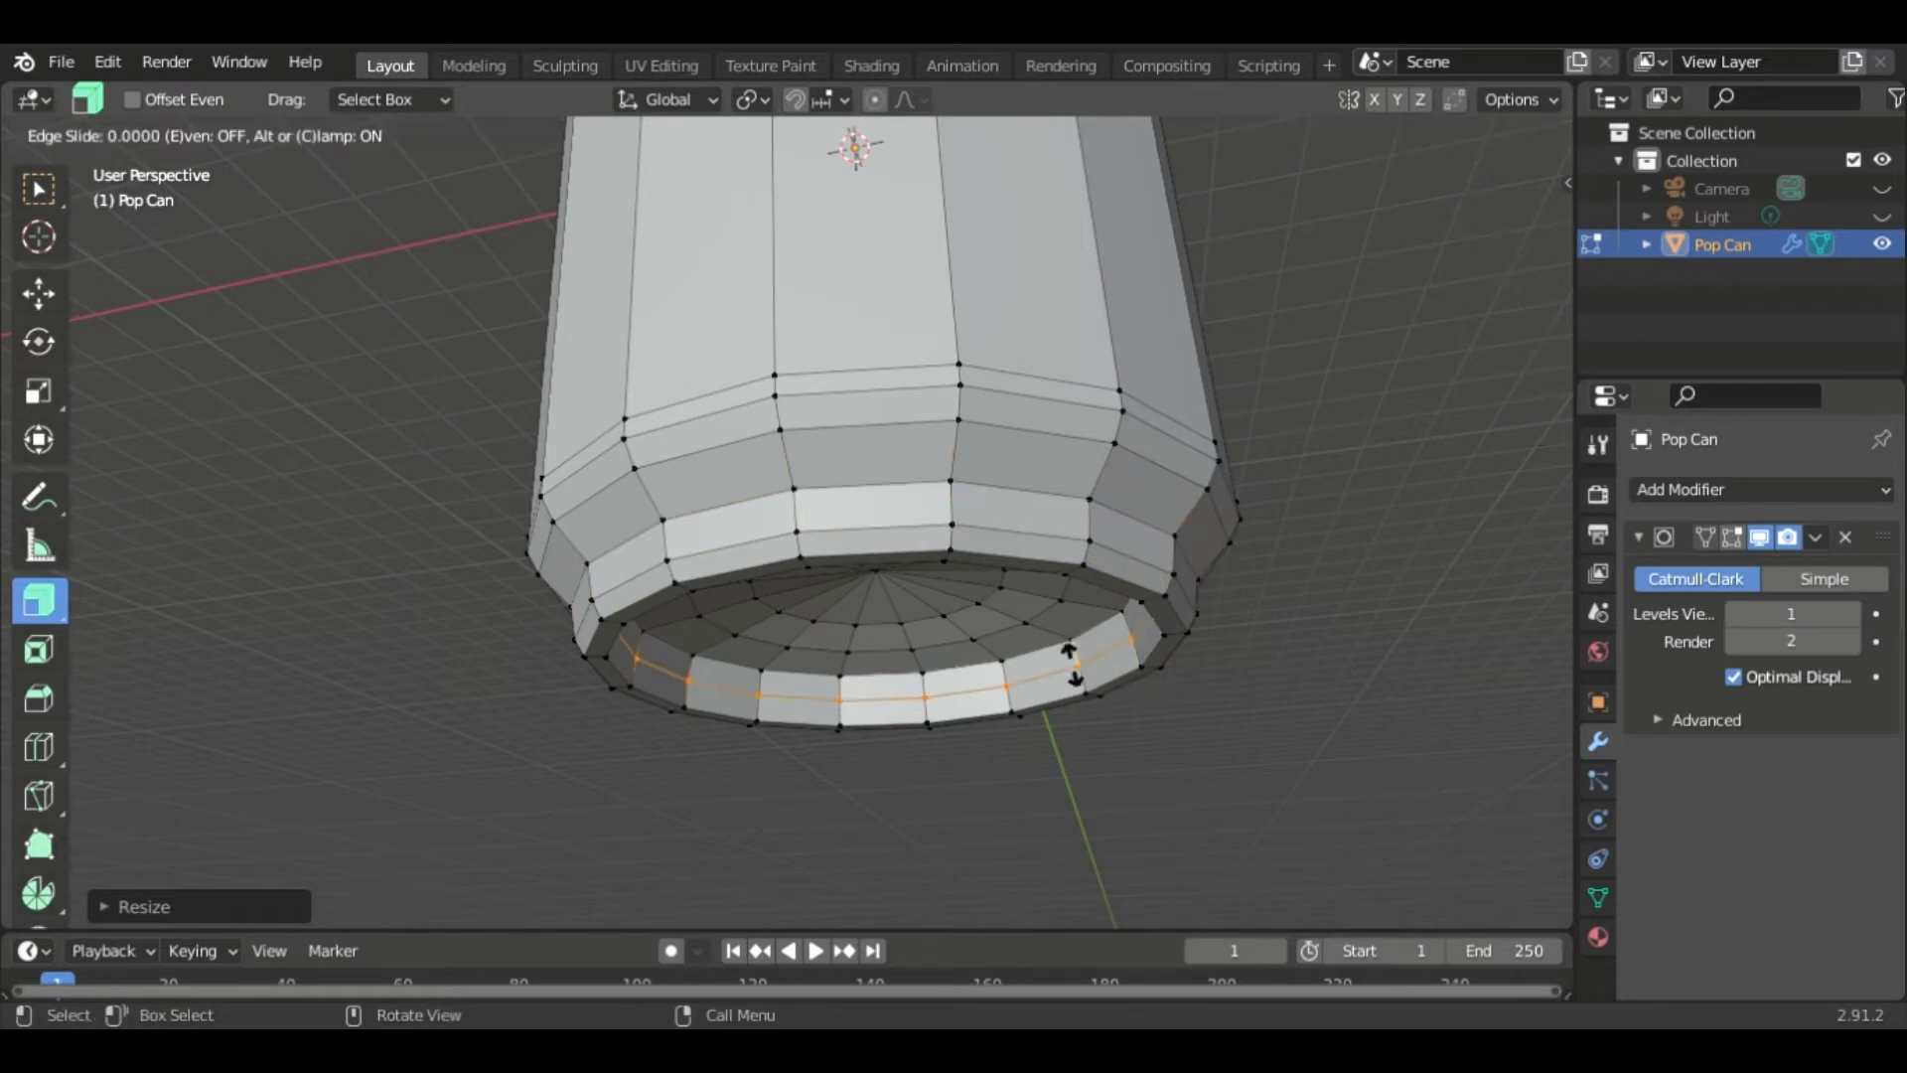
click(1077, 678)
- Add a loop cut through the recessed bottom ring of the can
key(ctrl+r)
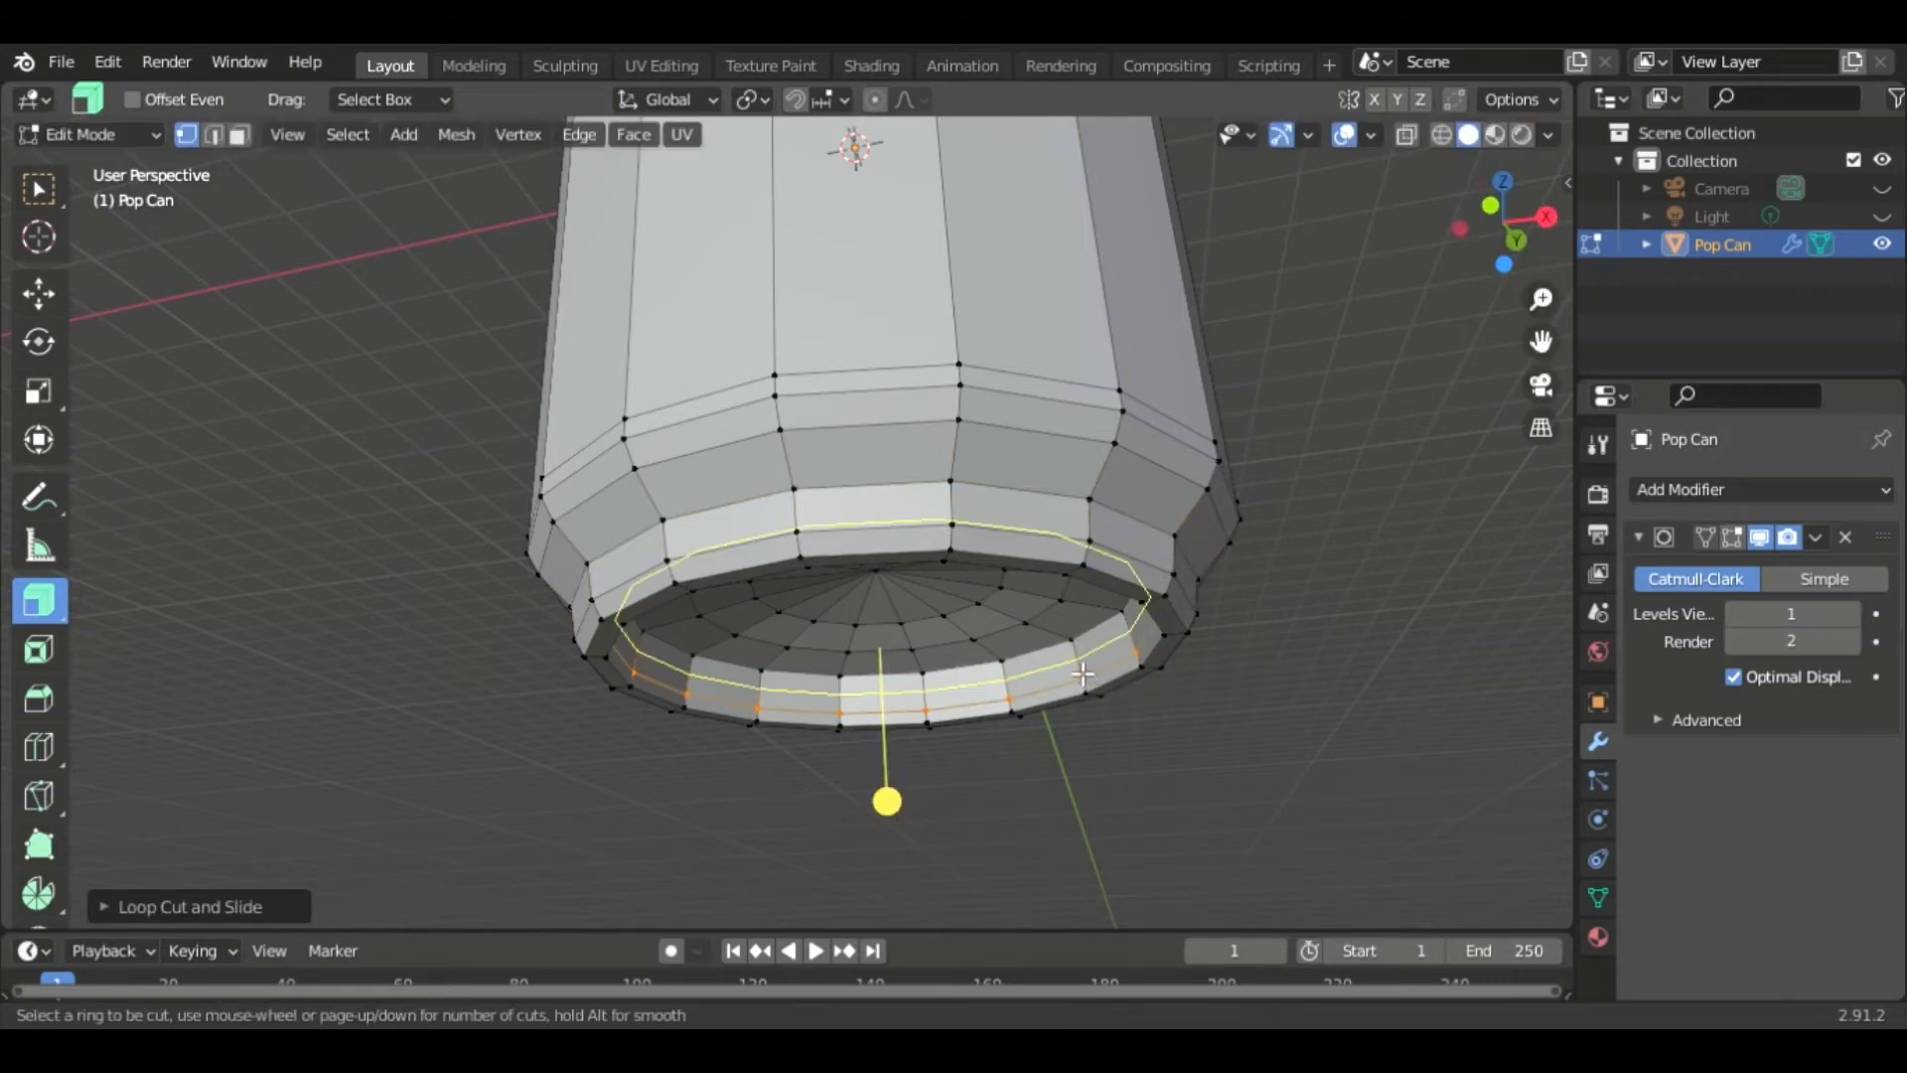
click(1076, 665)
click(1072, 656)
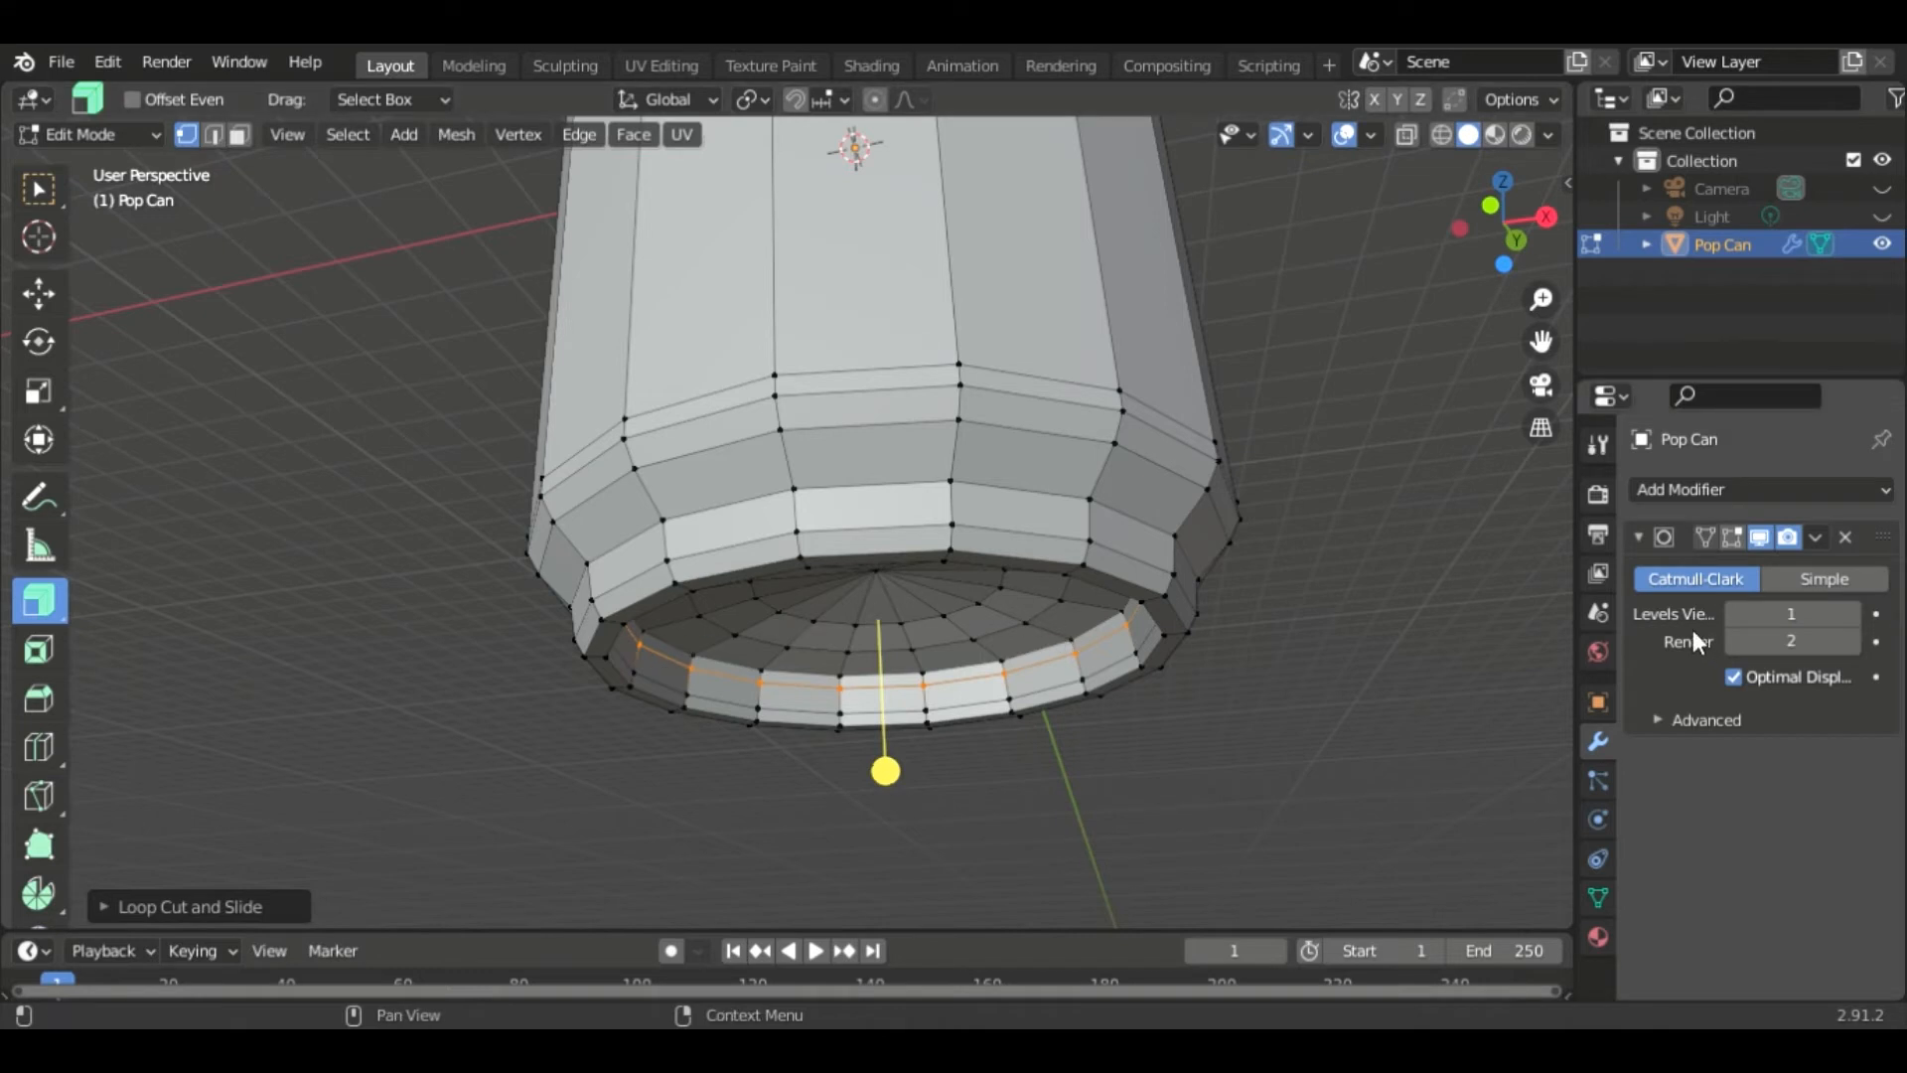
- Turn the Subdivision Surface modifier's edit-mode display back on and switch to edge selection
click(1731, 537)
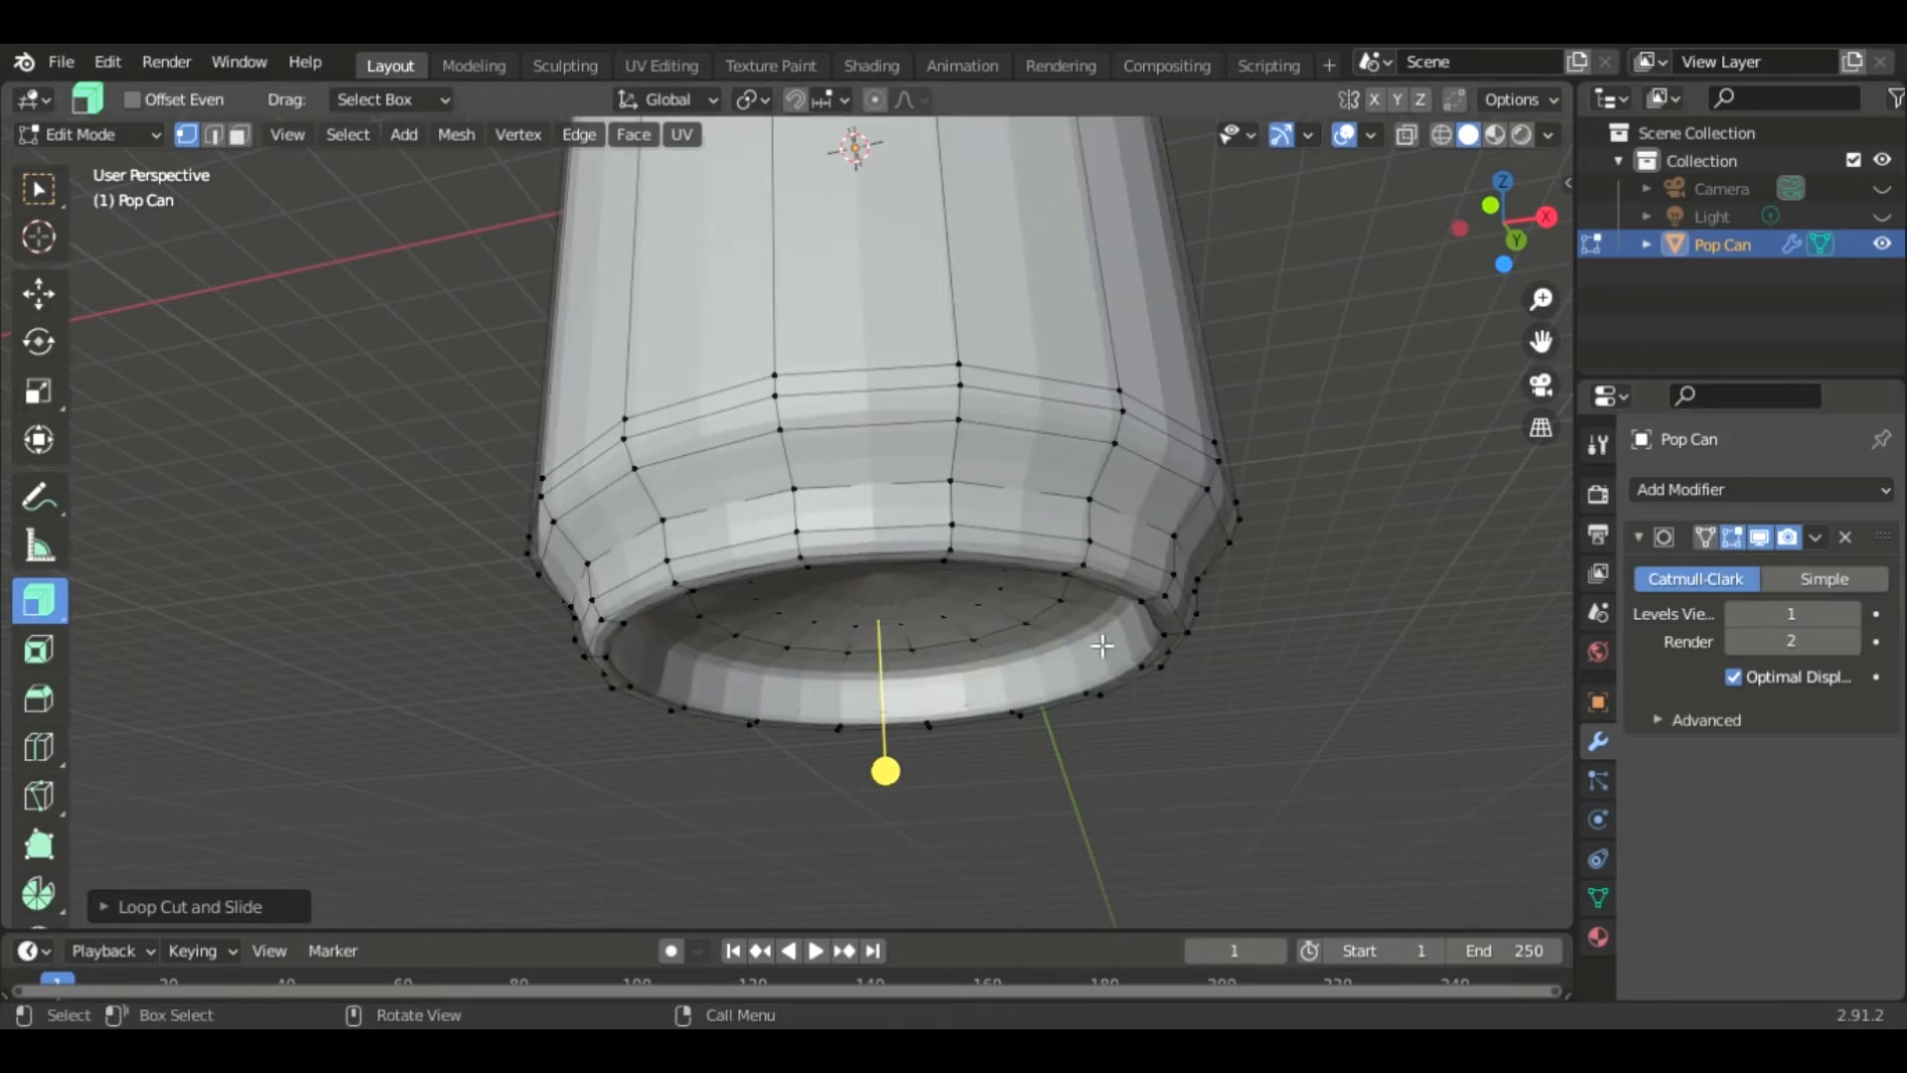
key(2)
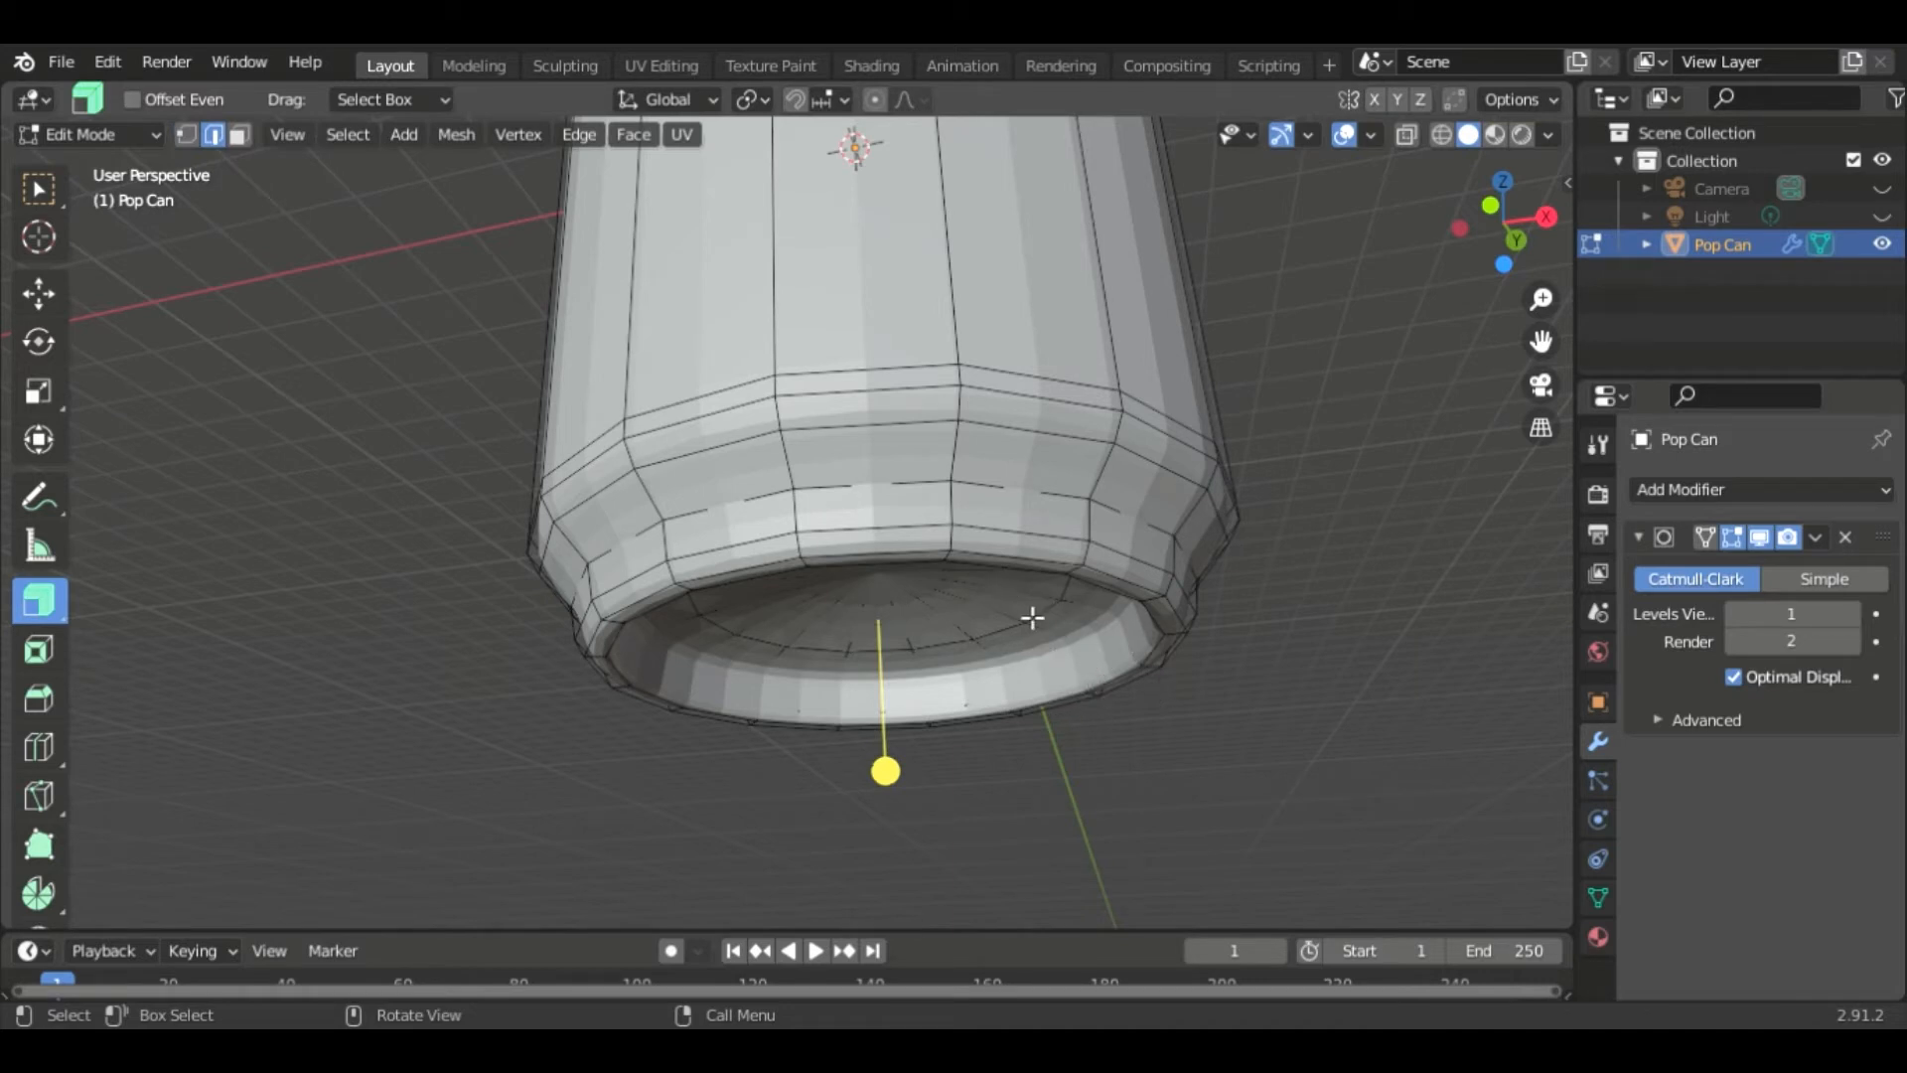
middle_drag(1252, 528, 1307, 576)
shift+middle_drag(1249, 321, 1240, 707)
scroll(1212, 537, up, 3)
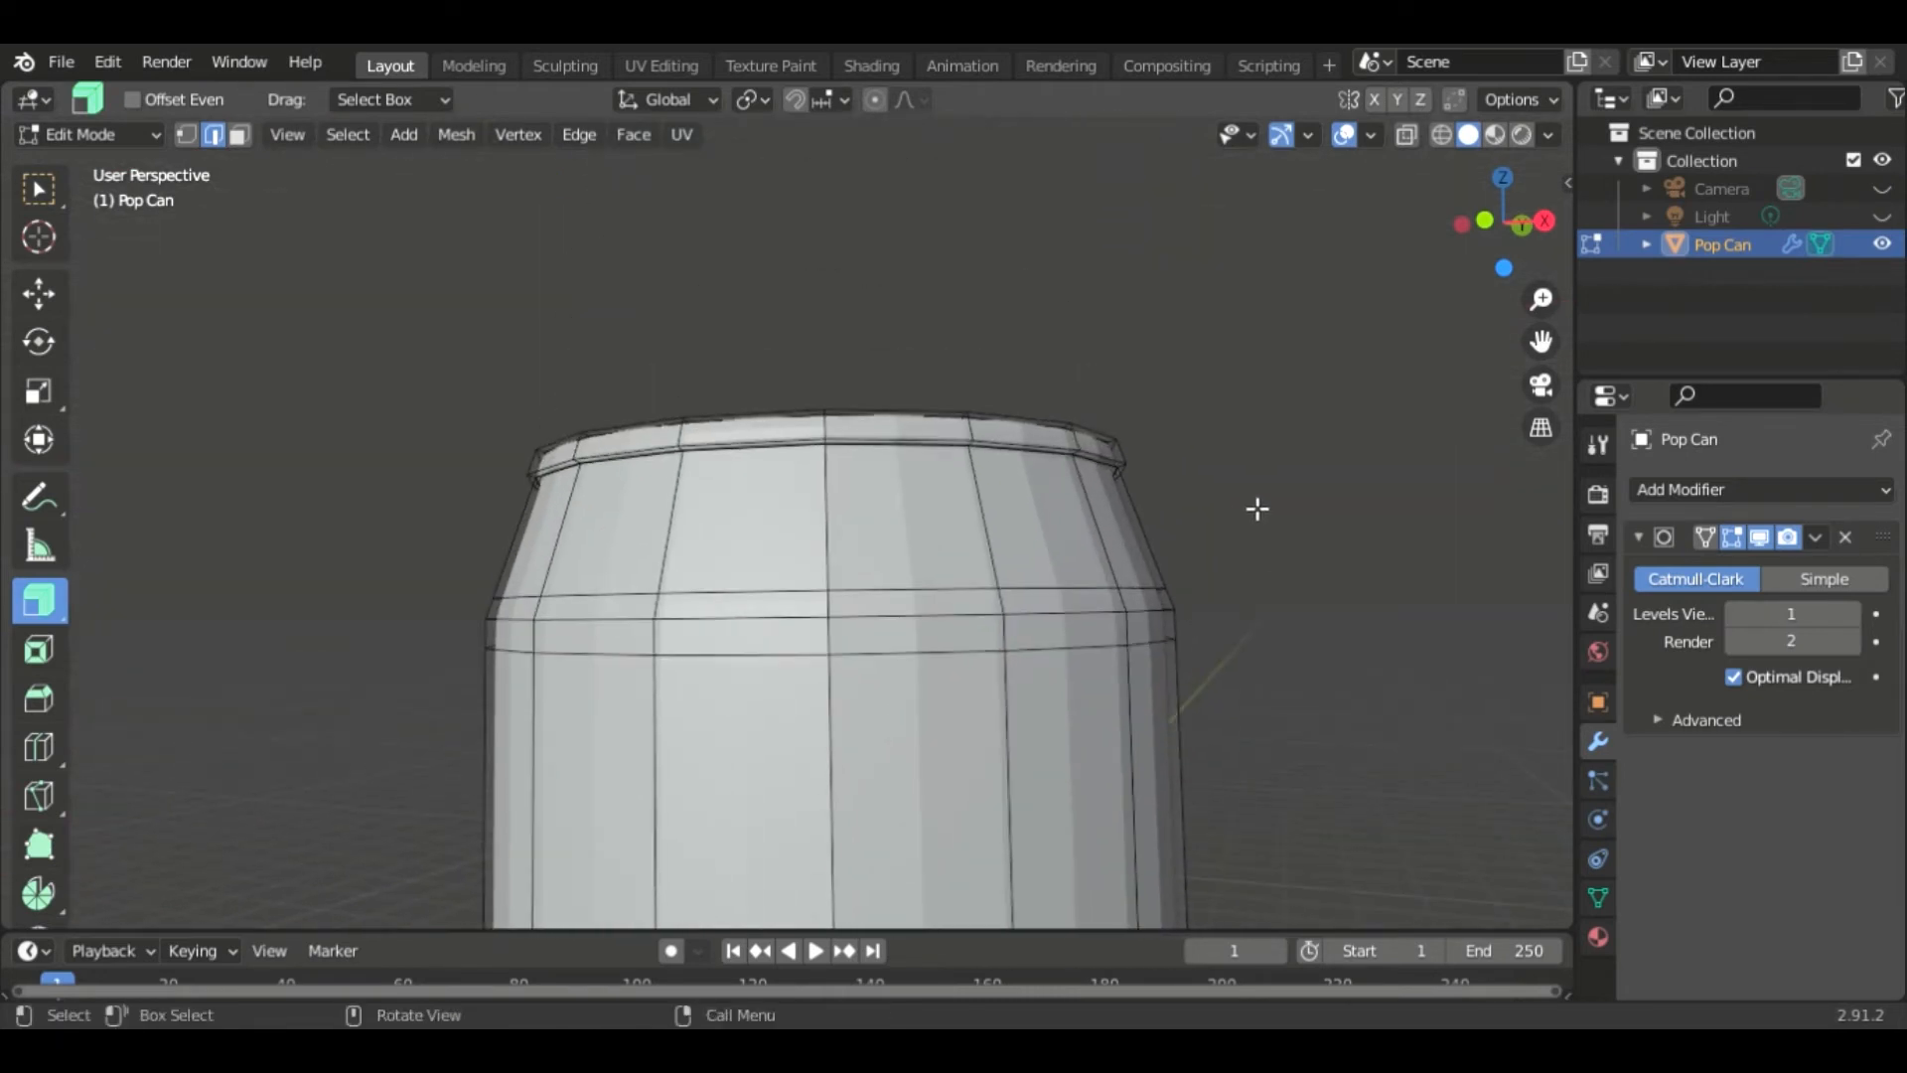
- Try adding a loop cut near the can's top rim, then undo it
middle_drag(1036, 452, 1015, 526)
scroll(1015, 527, up, 4)
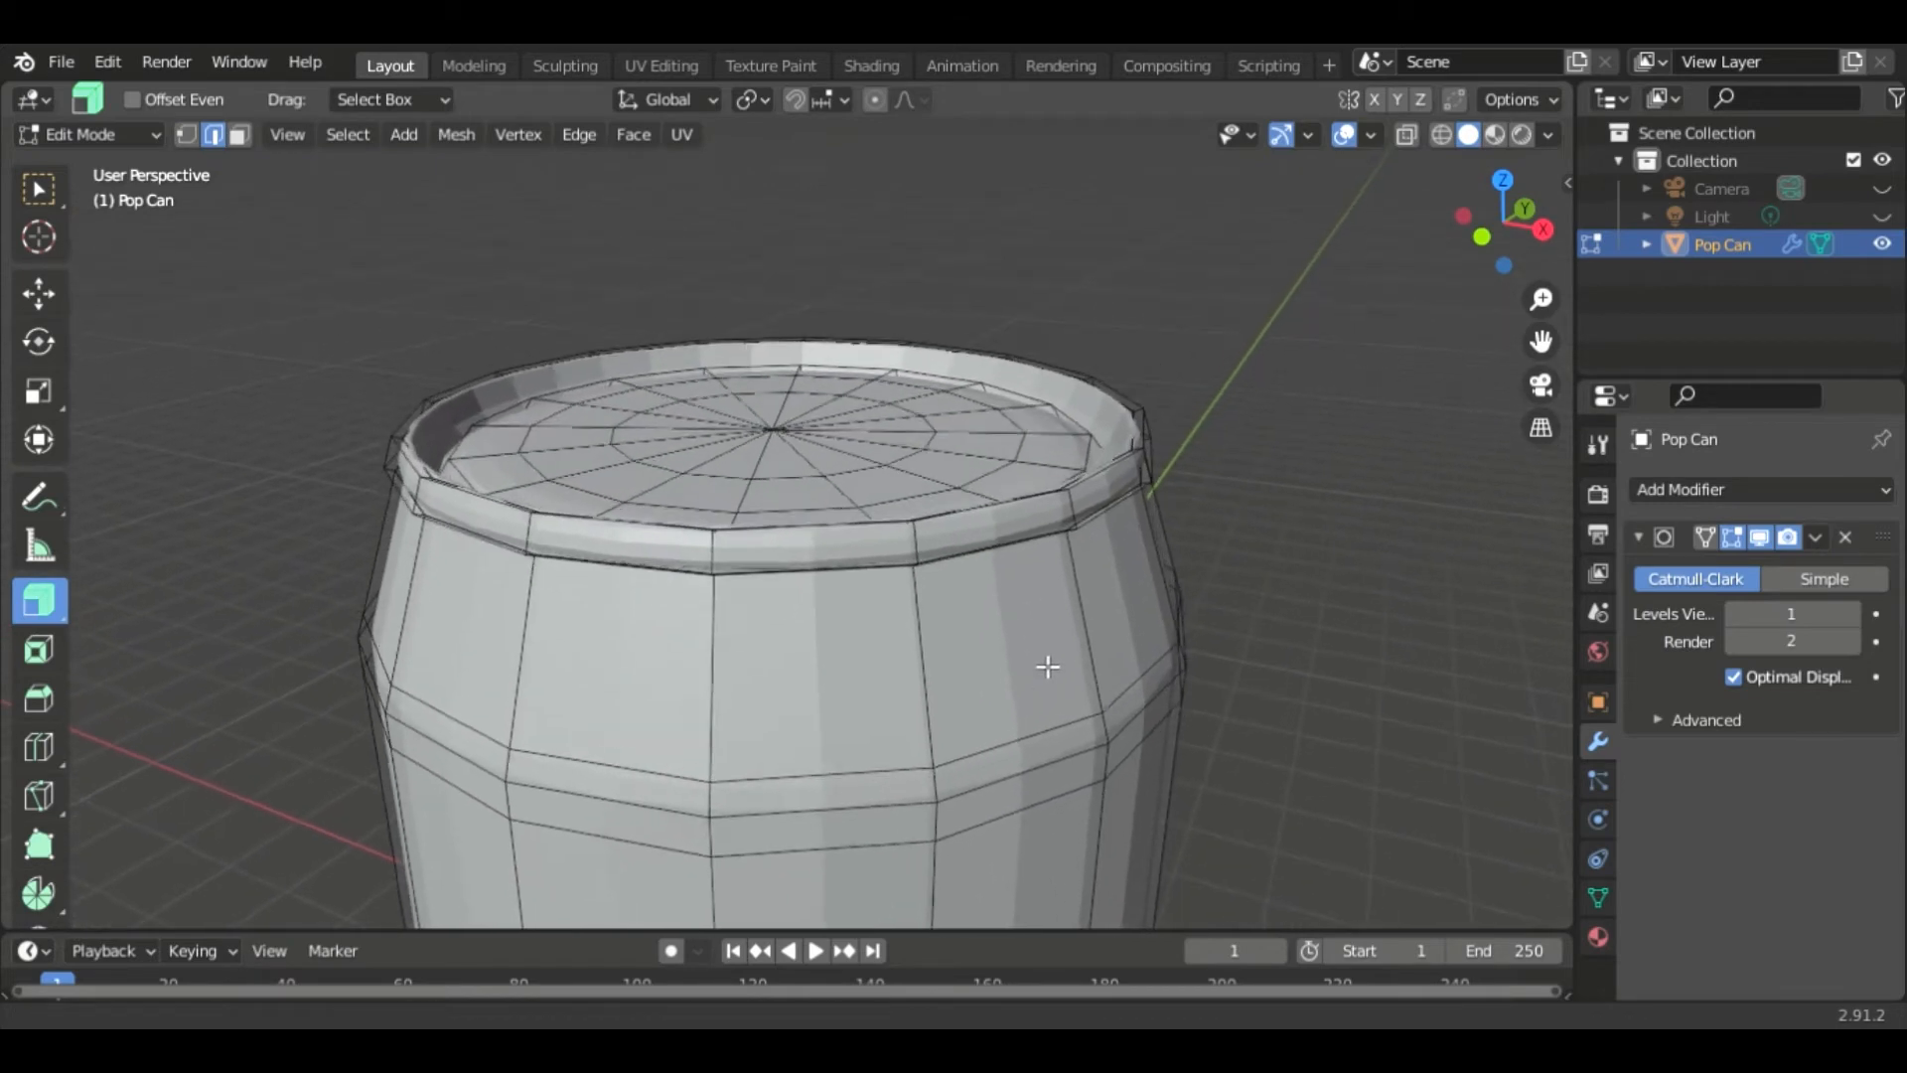
shift+middle_drag(1131, 573, 1169, 632)
mouse_move(1168, 631)
shift+middle_down()
mouse_move(1082, 510)
mouse_move(1189, 767)
shift+middle_up()
scroll(1061, 485, up, 1)
scroll(1061, 485, up, 1)
shift+middle_drag(1111, 412, 1155, 513)
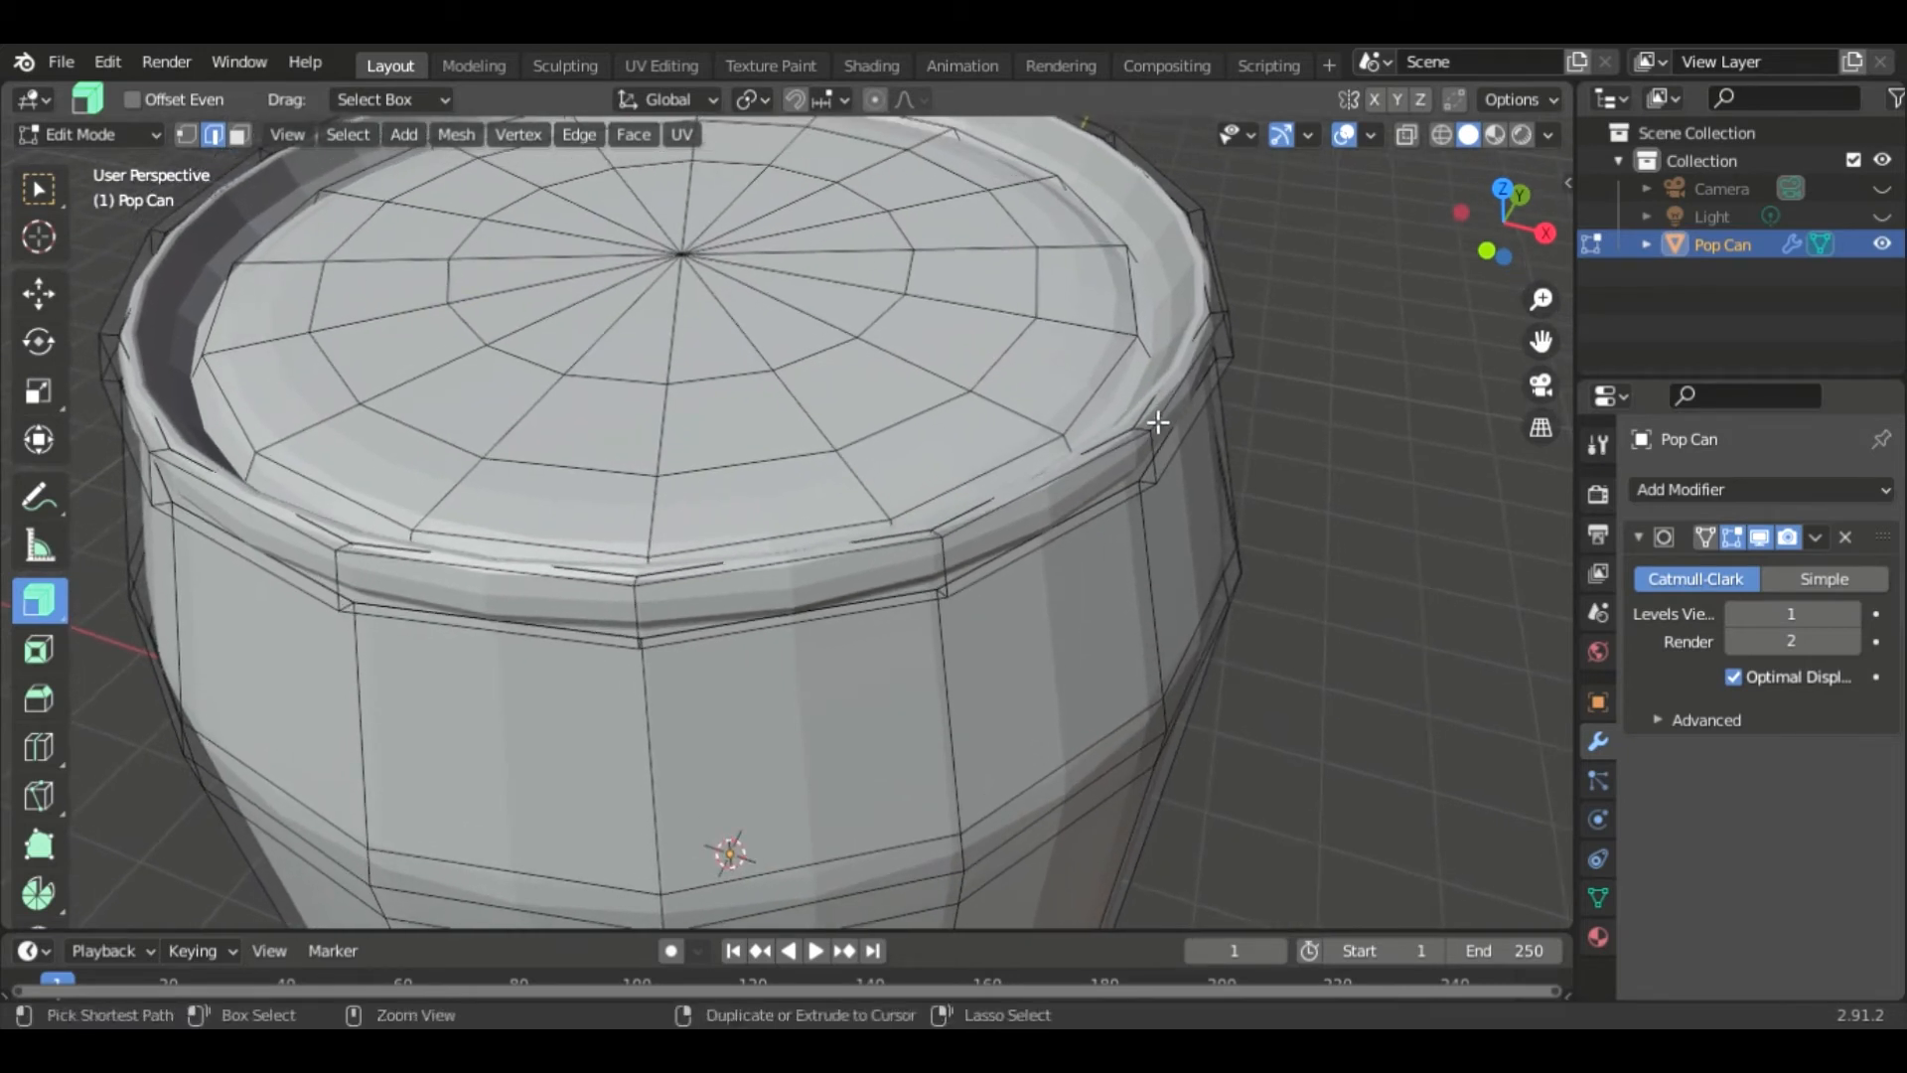
key(ctrl+r)
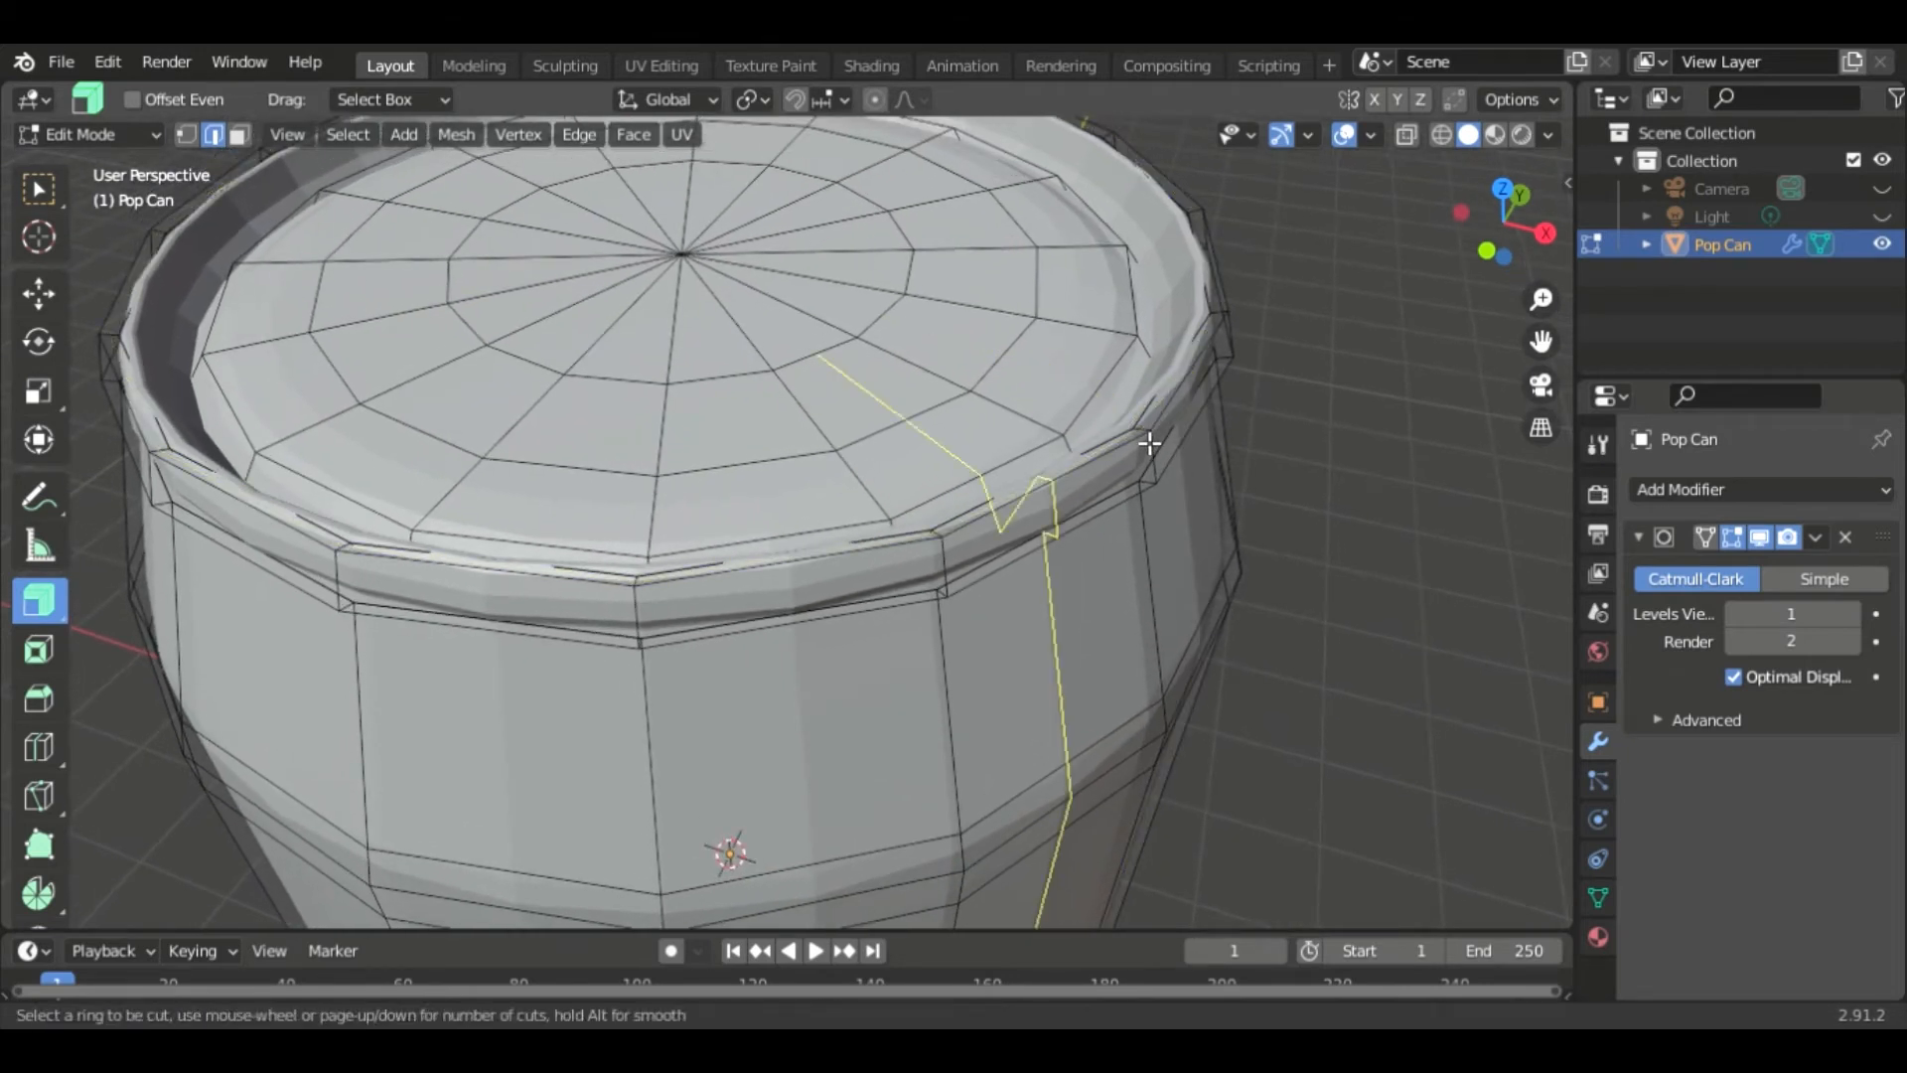
mouse_move(1151, 440)
mouse_down()
mouse_move(1124, 430)
mouse_move(1140, 433)
mouse_up()
middle_drag(1140, 433, 1180, 374)
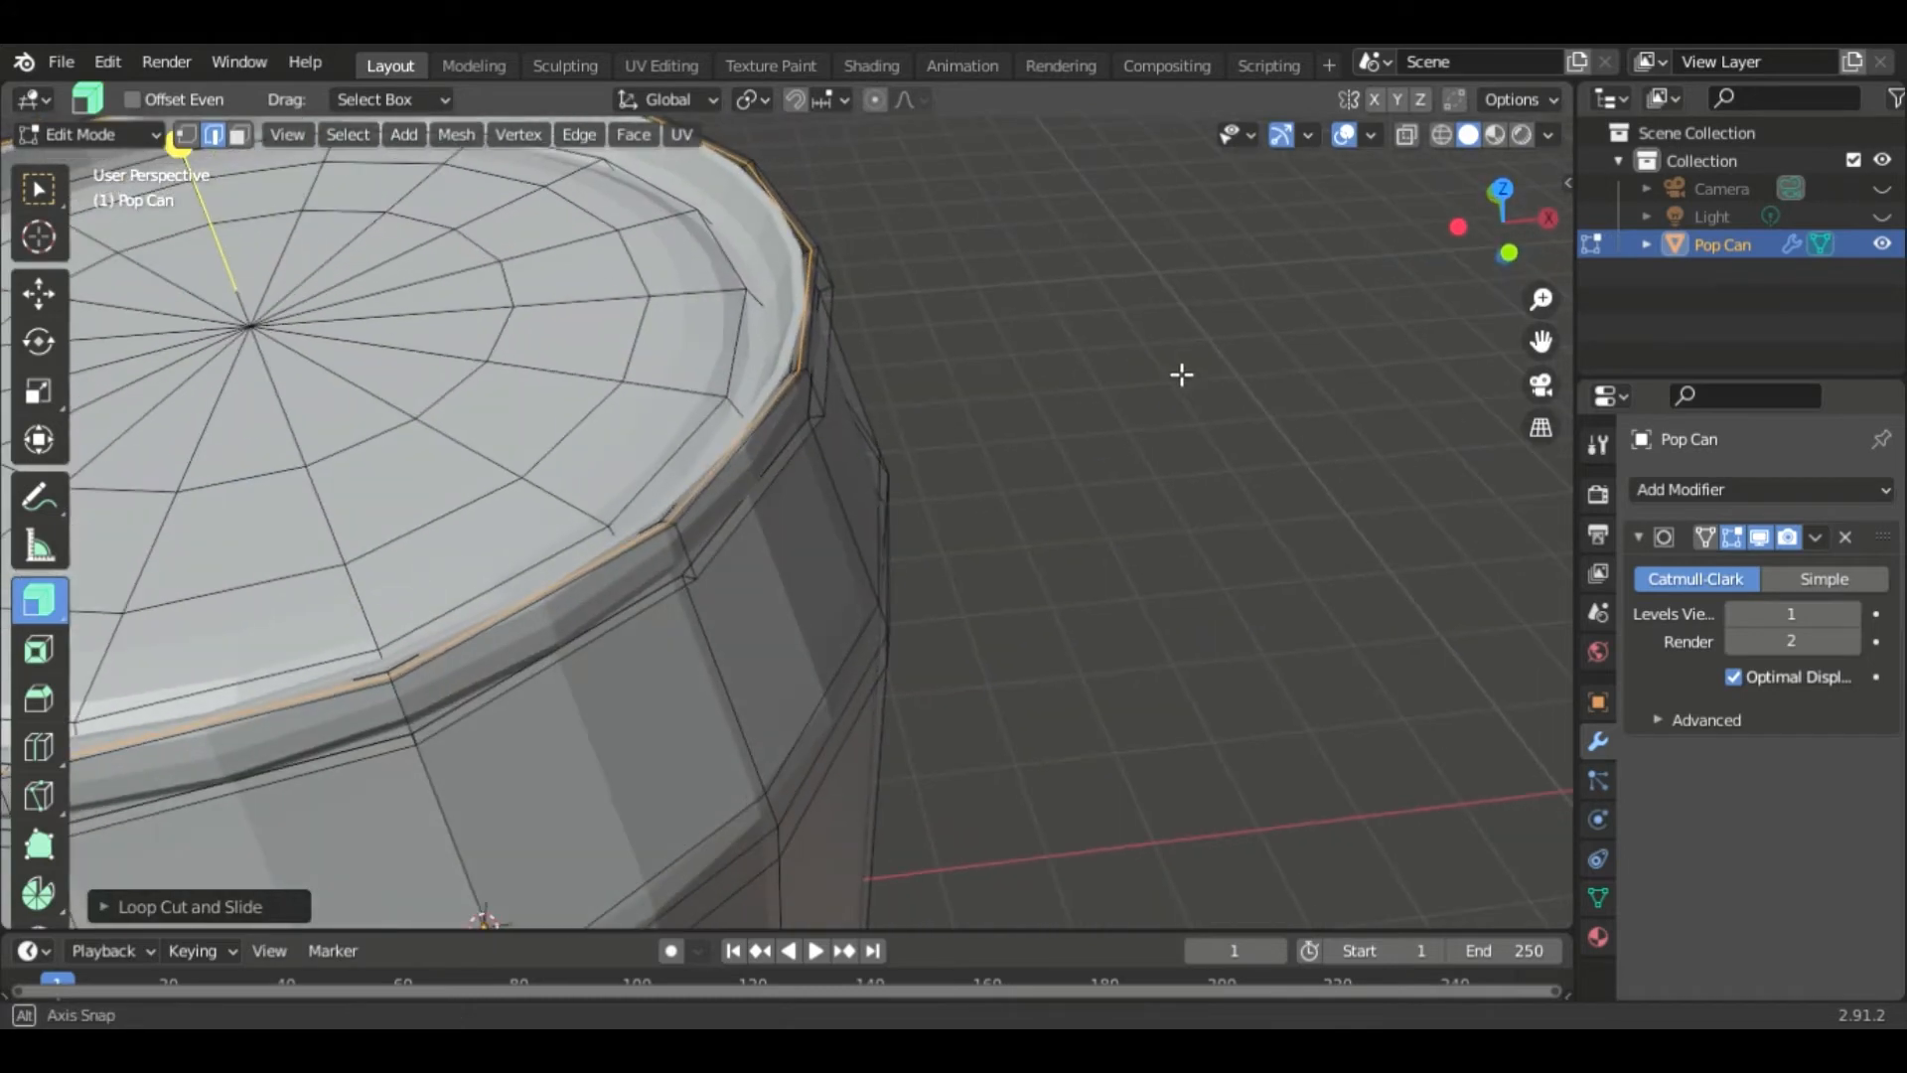
key(ctrl+z)
- Add a loop cut along the inside of the top rim and slide it fully toward the rim edge
shift+middle_drag(907, 400, 1410, 449)
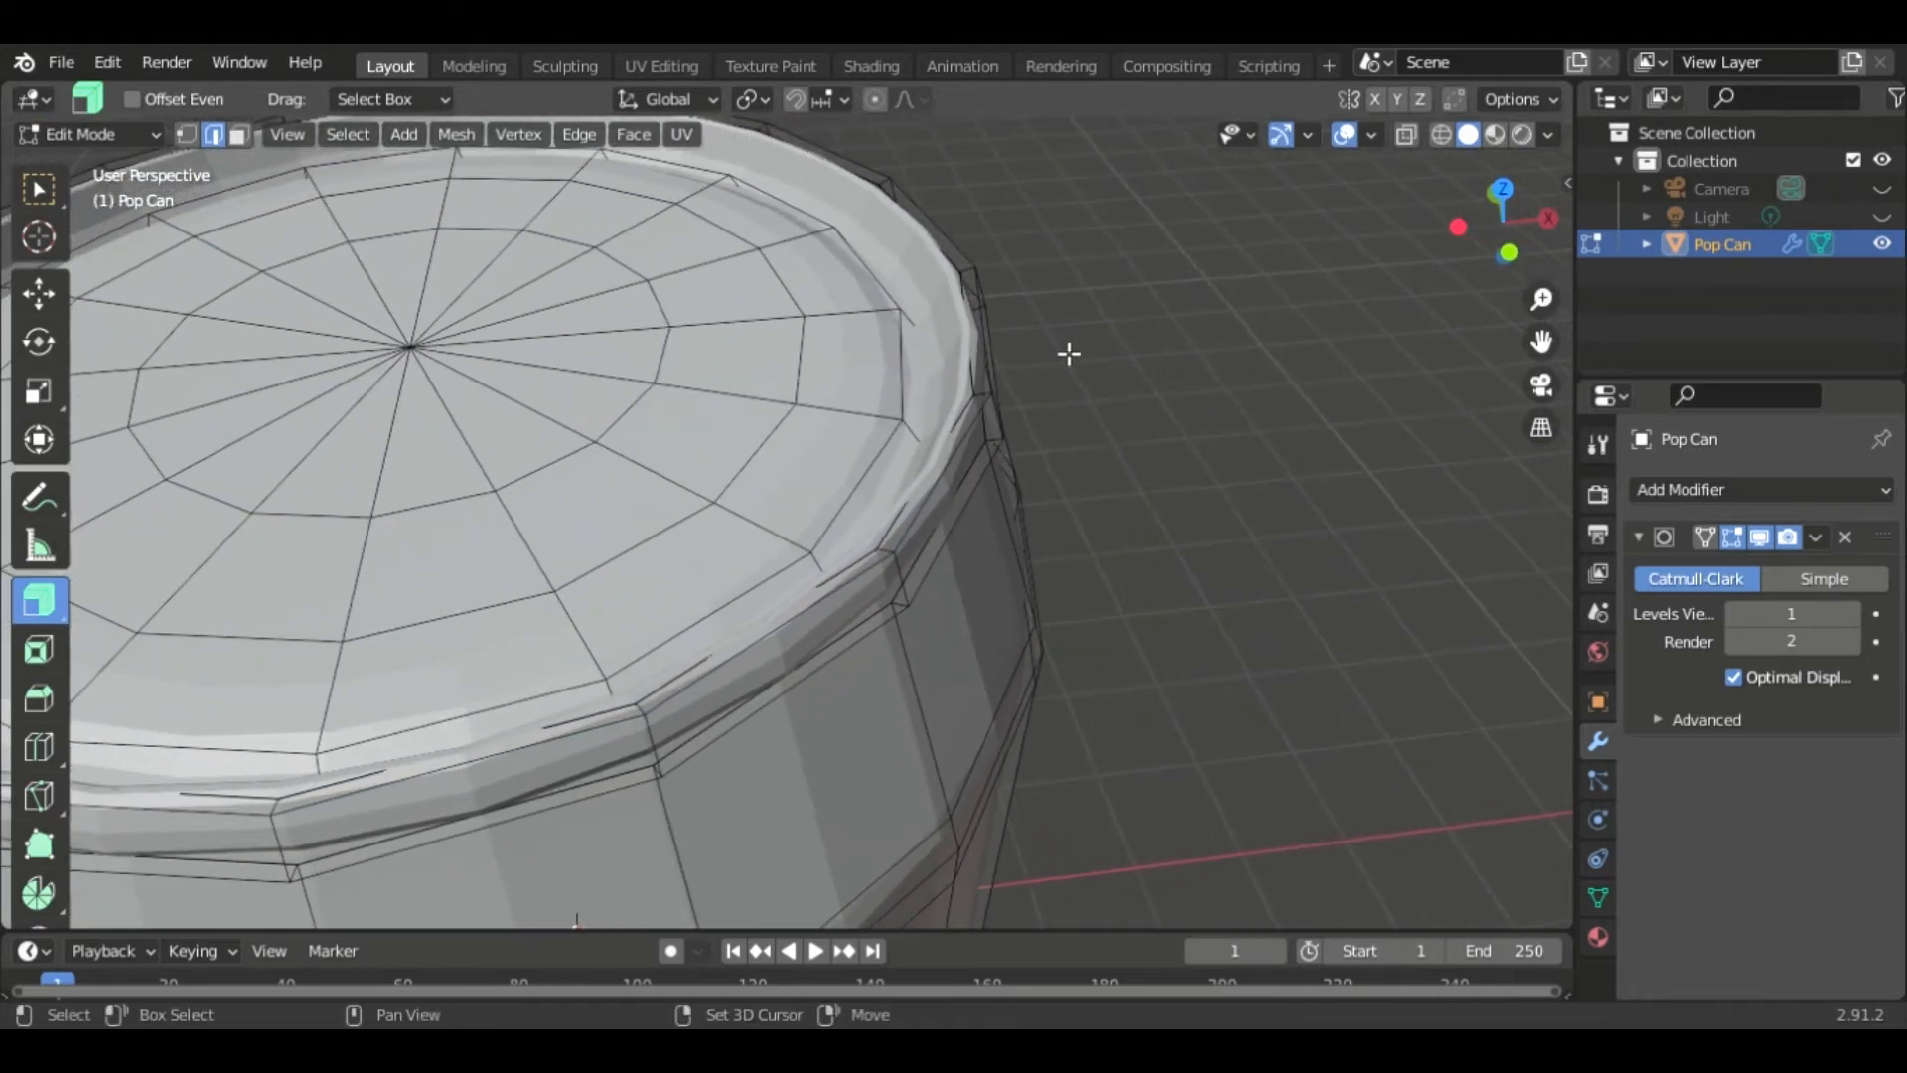
key(ctrl+r)
click(945, 281)
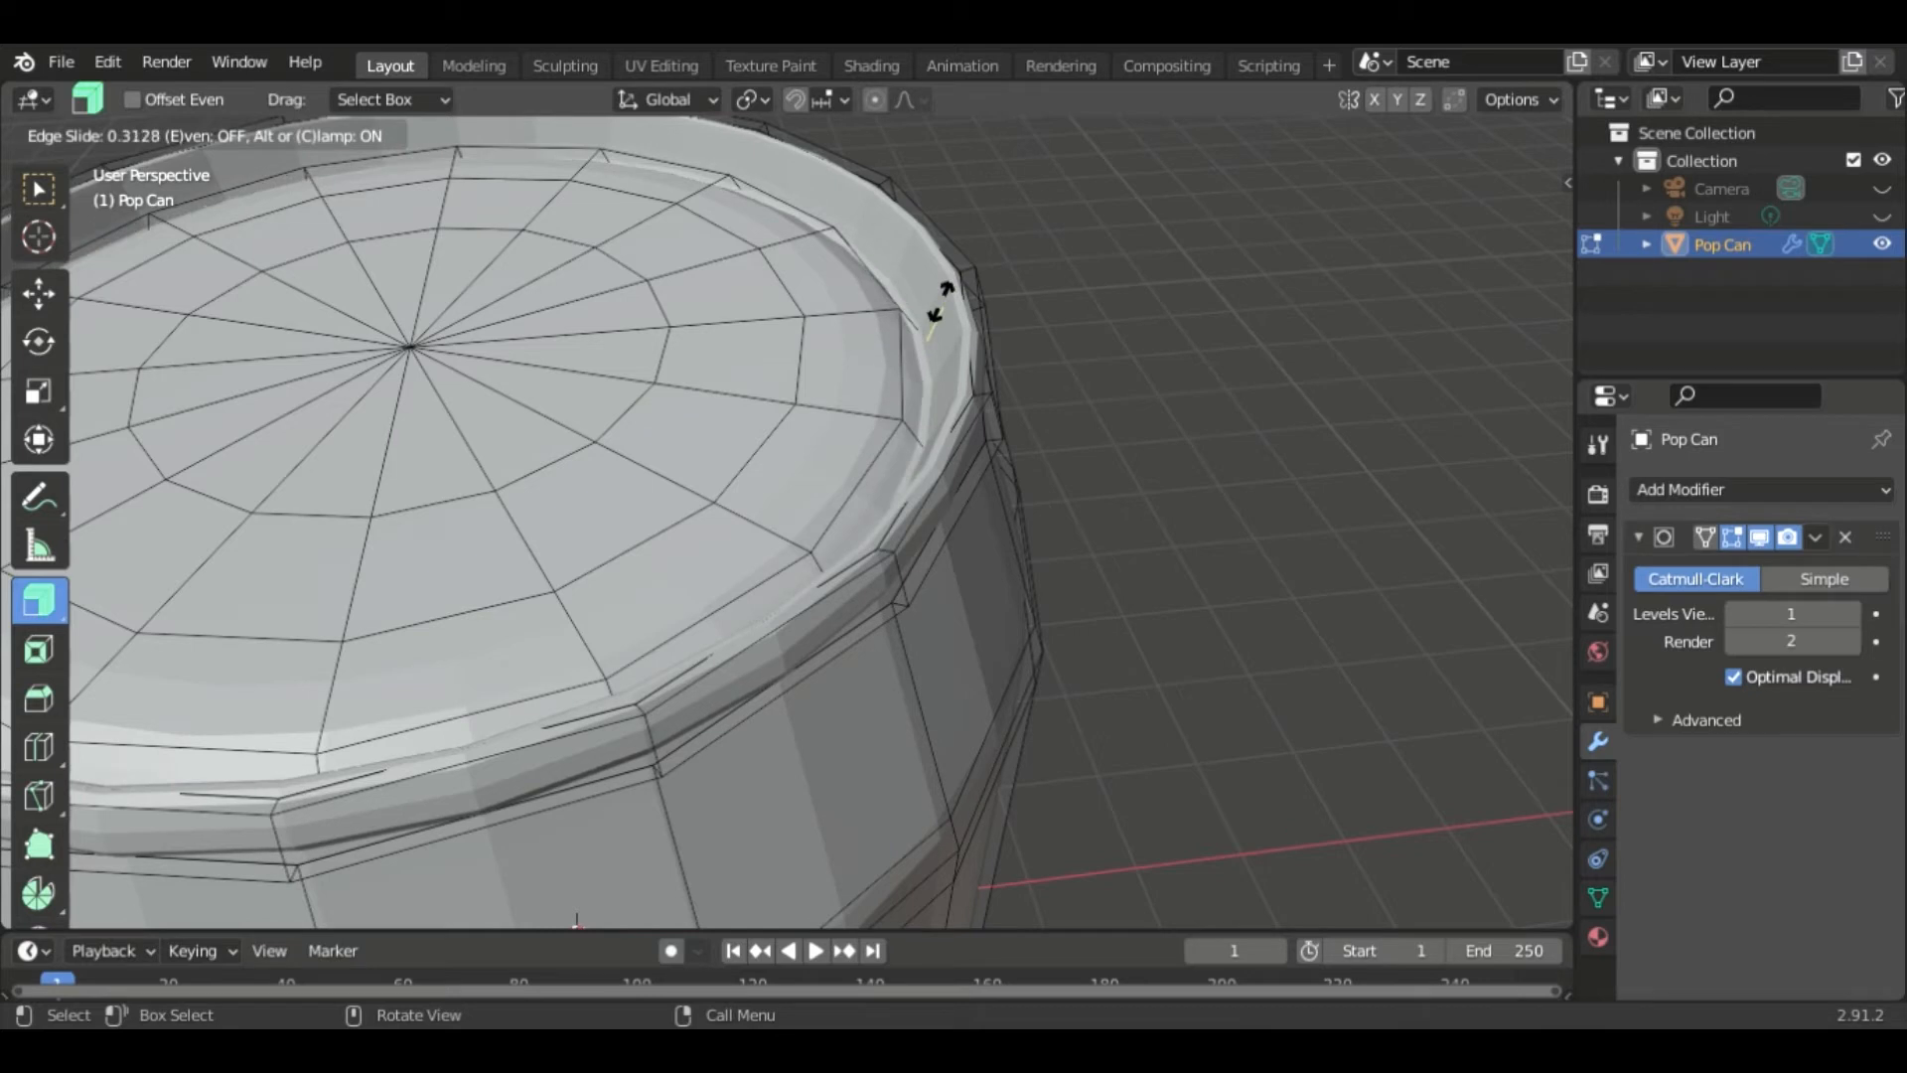
click(938, 308)
click(944, 300)
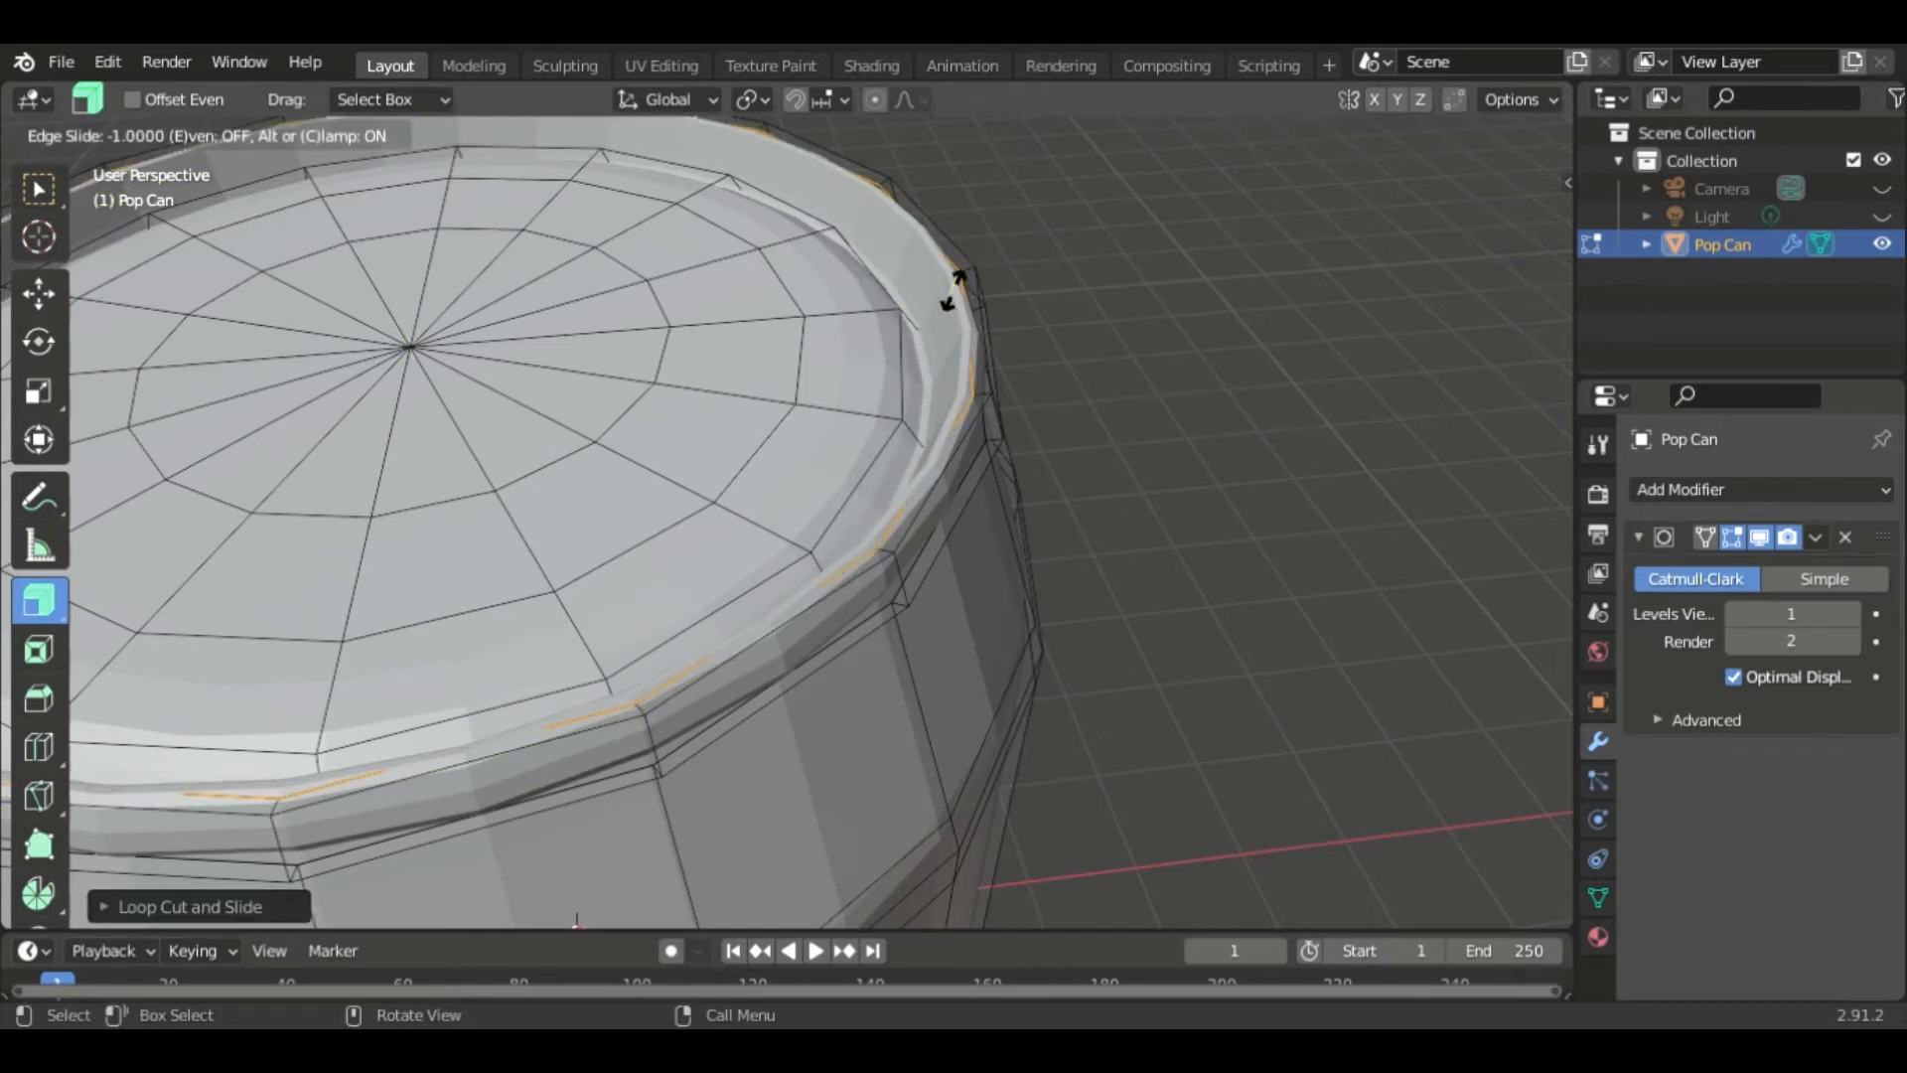
click(959, 308)
middle_drag(1166, 328, 1063, 304)
- Add a loop cut near the lid's outer edge, slide it outward, and return to object mode
key(ctrl+r)
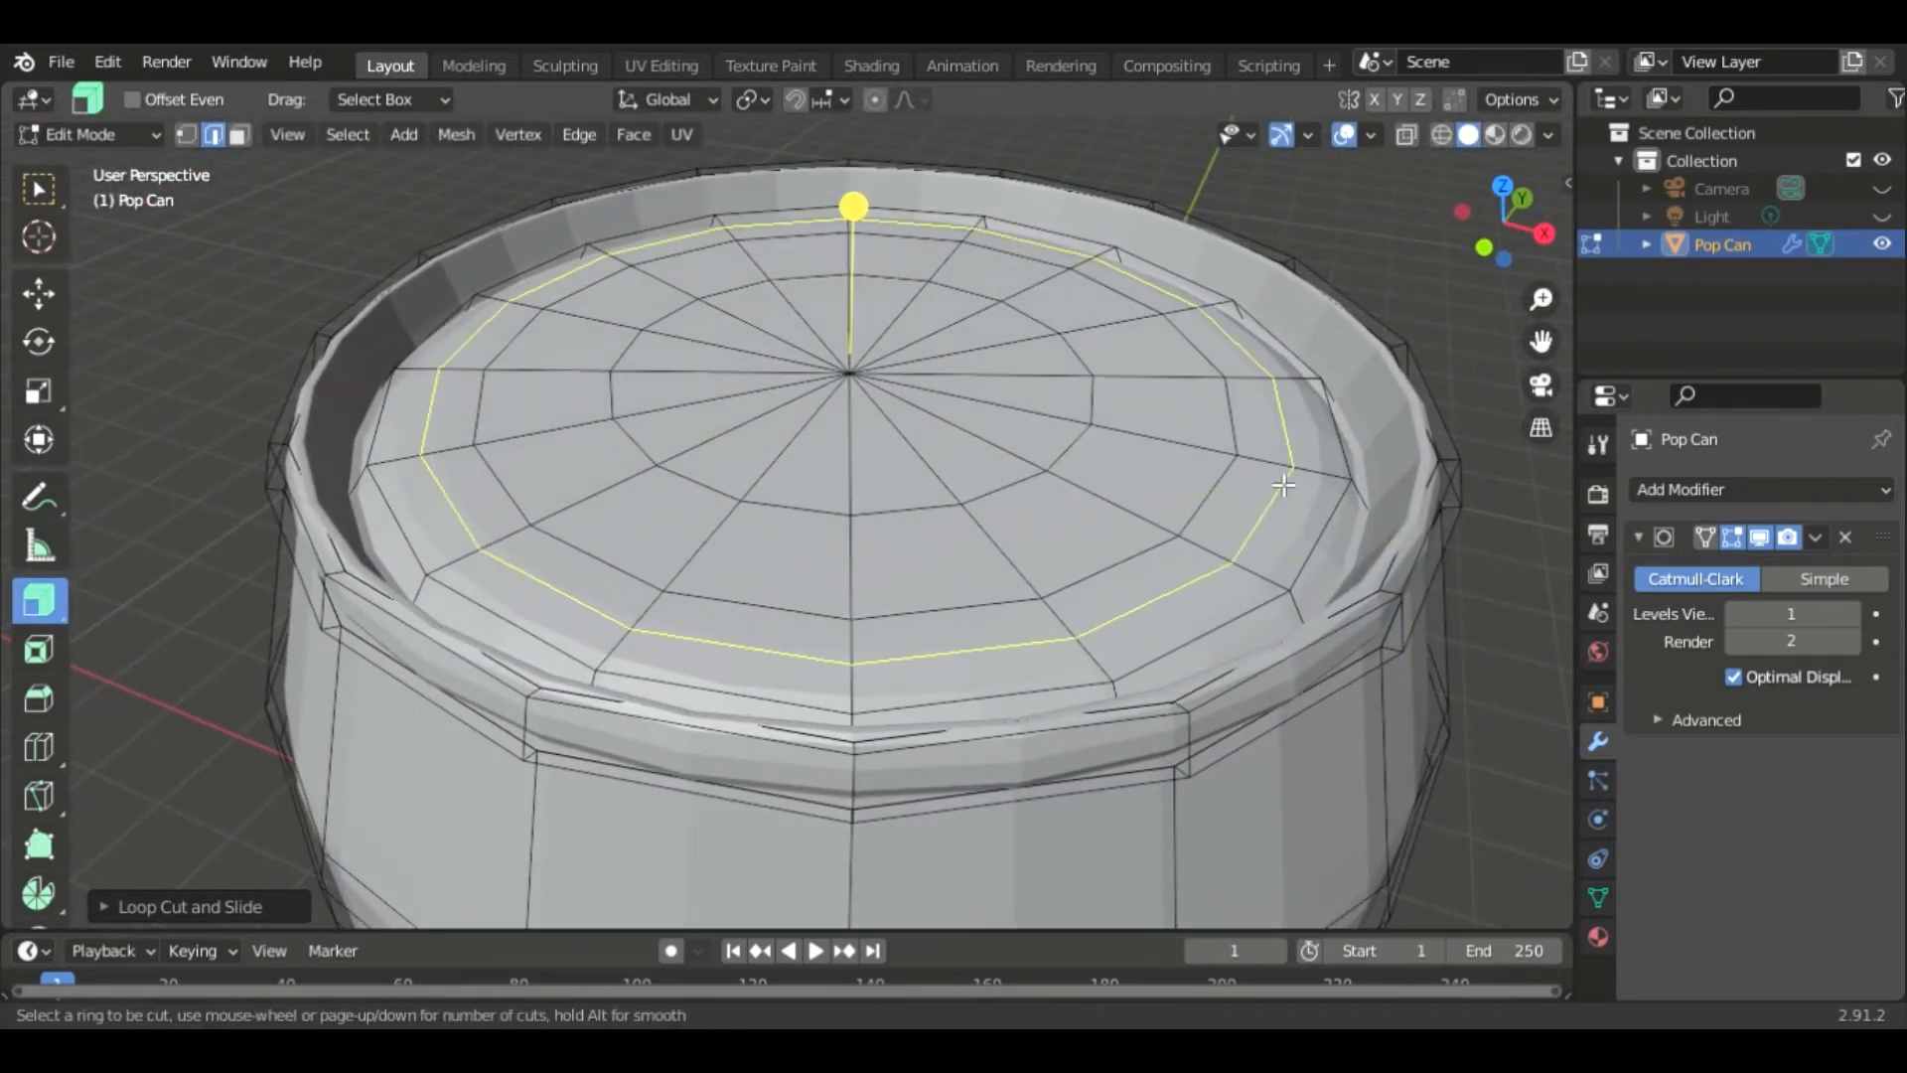
click(1283, 464)
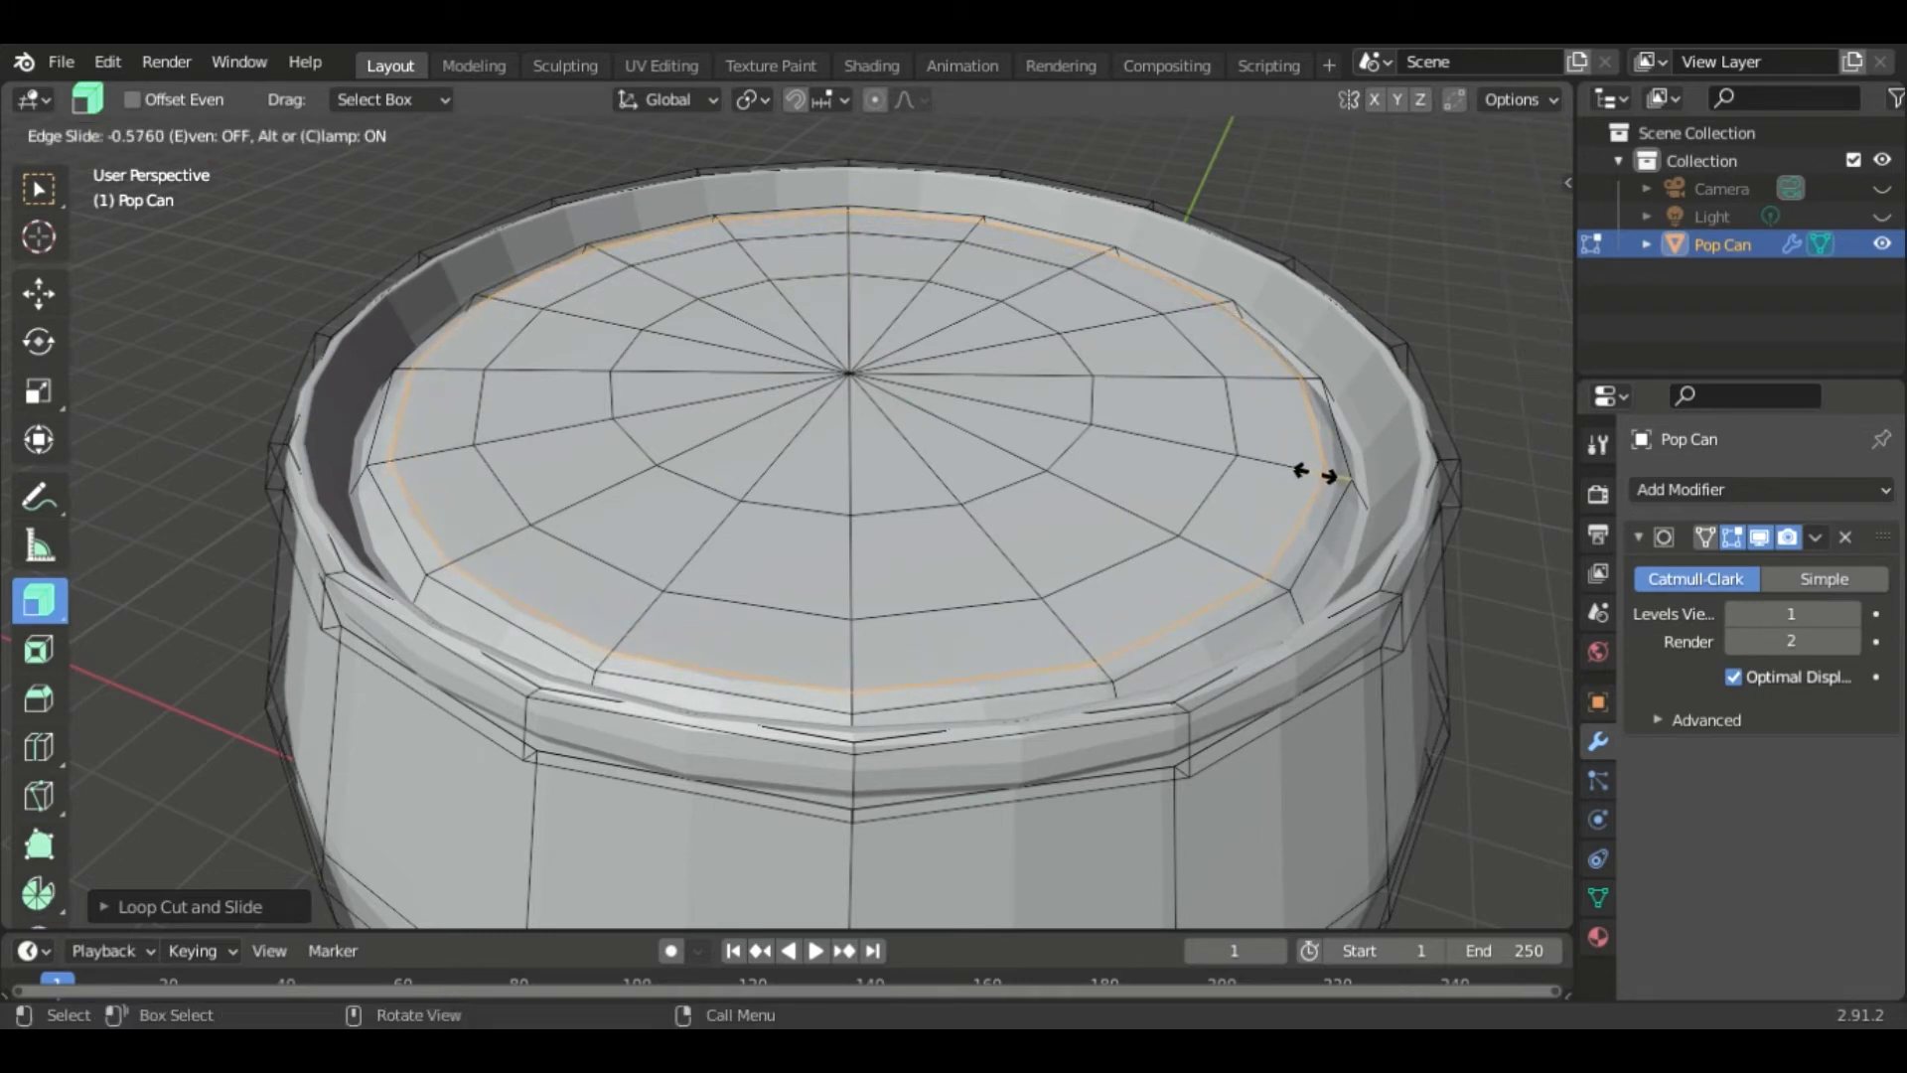
click(1317, 475)
scroll(1356, 593, down, 4)
shift+middle_drag(1357, 593, 1314, 171)
scroll(1261, 414, down, 1)
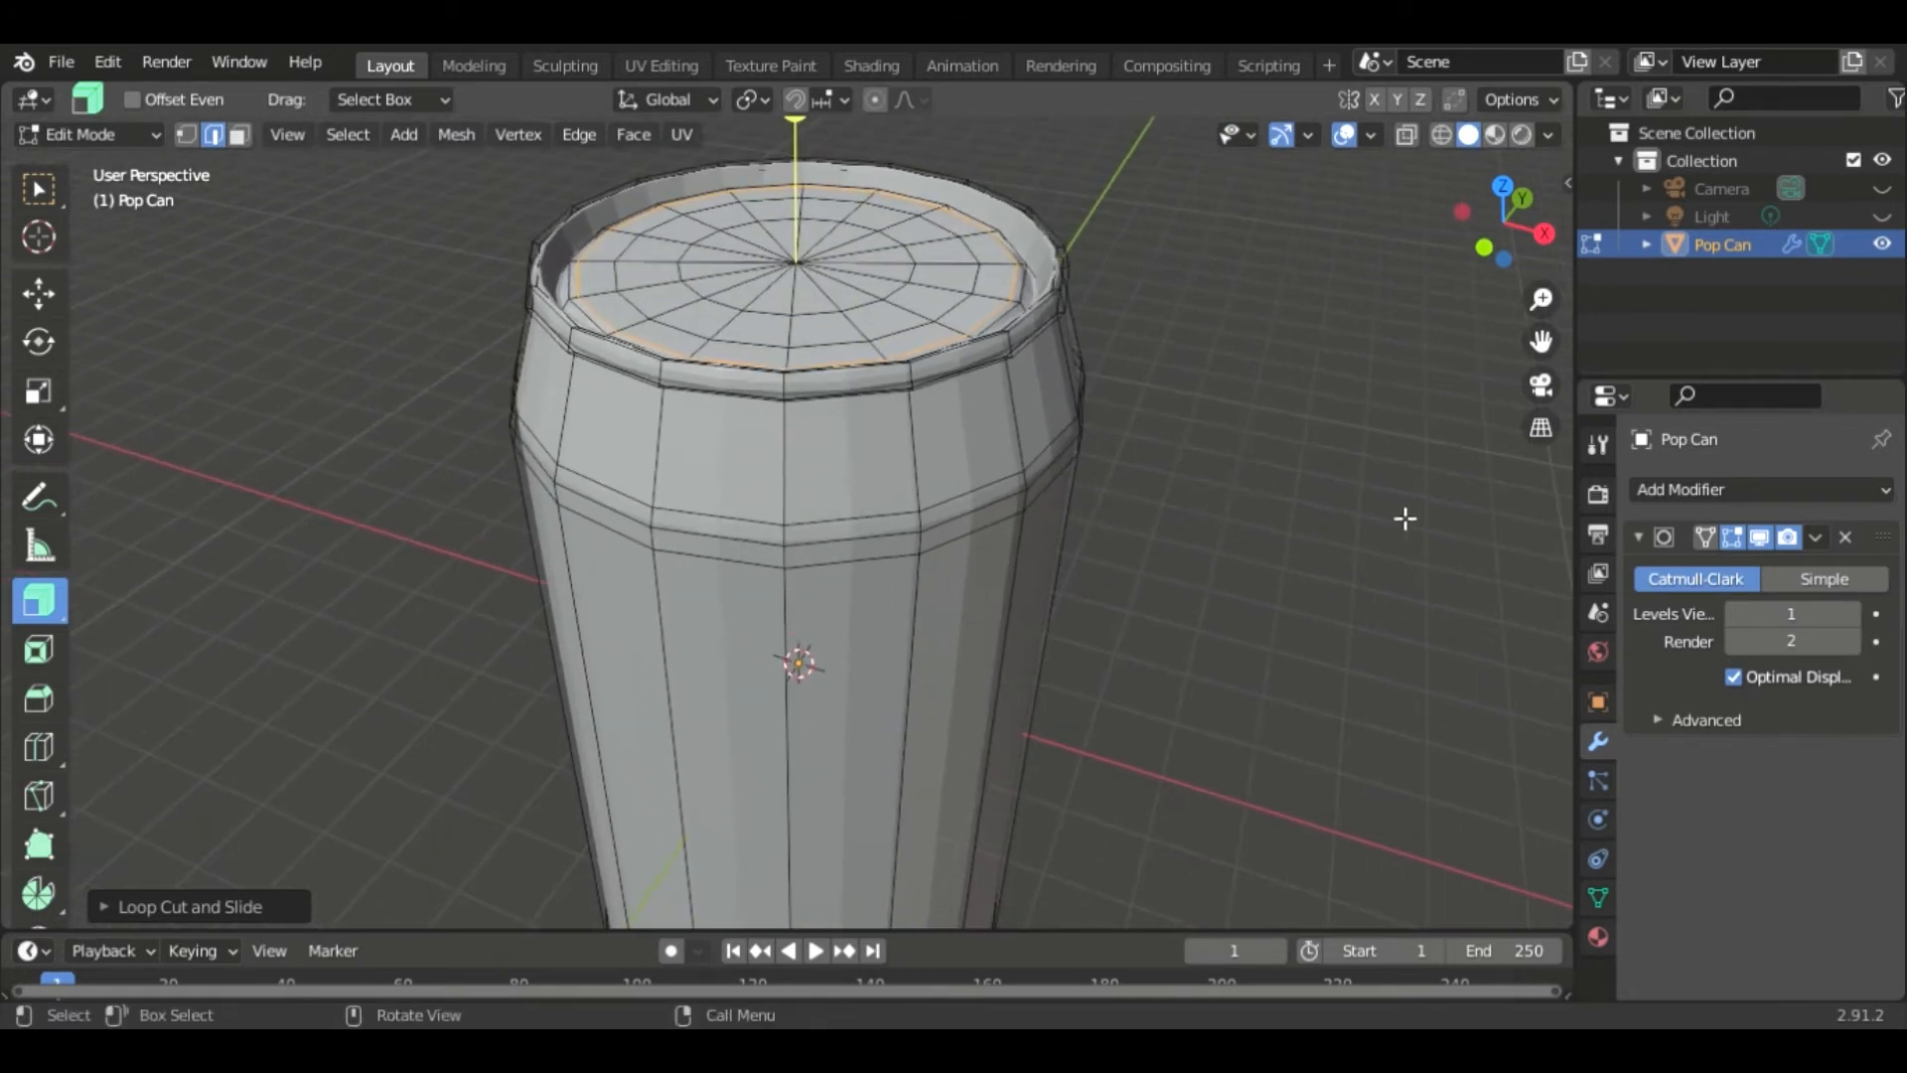
key(Tab)
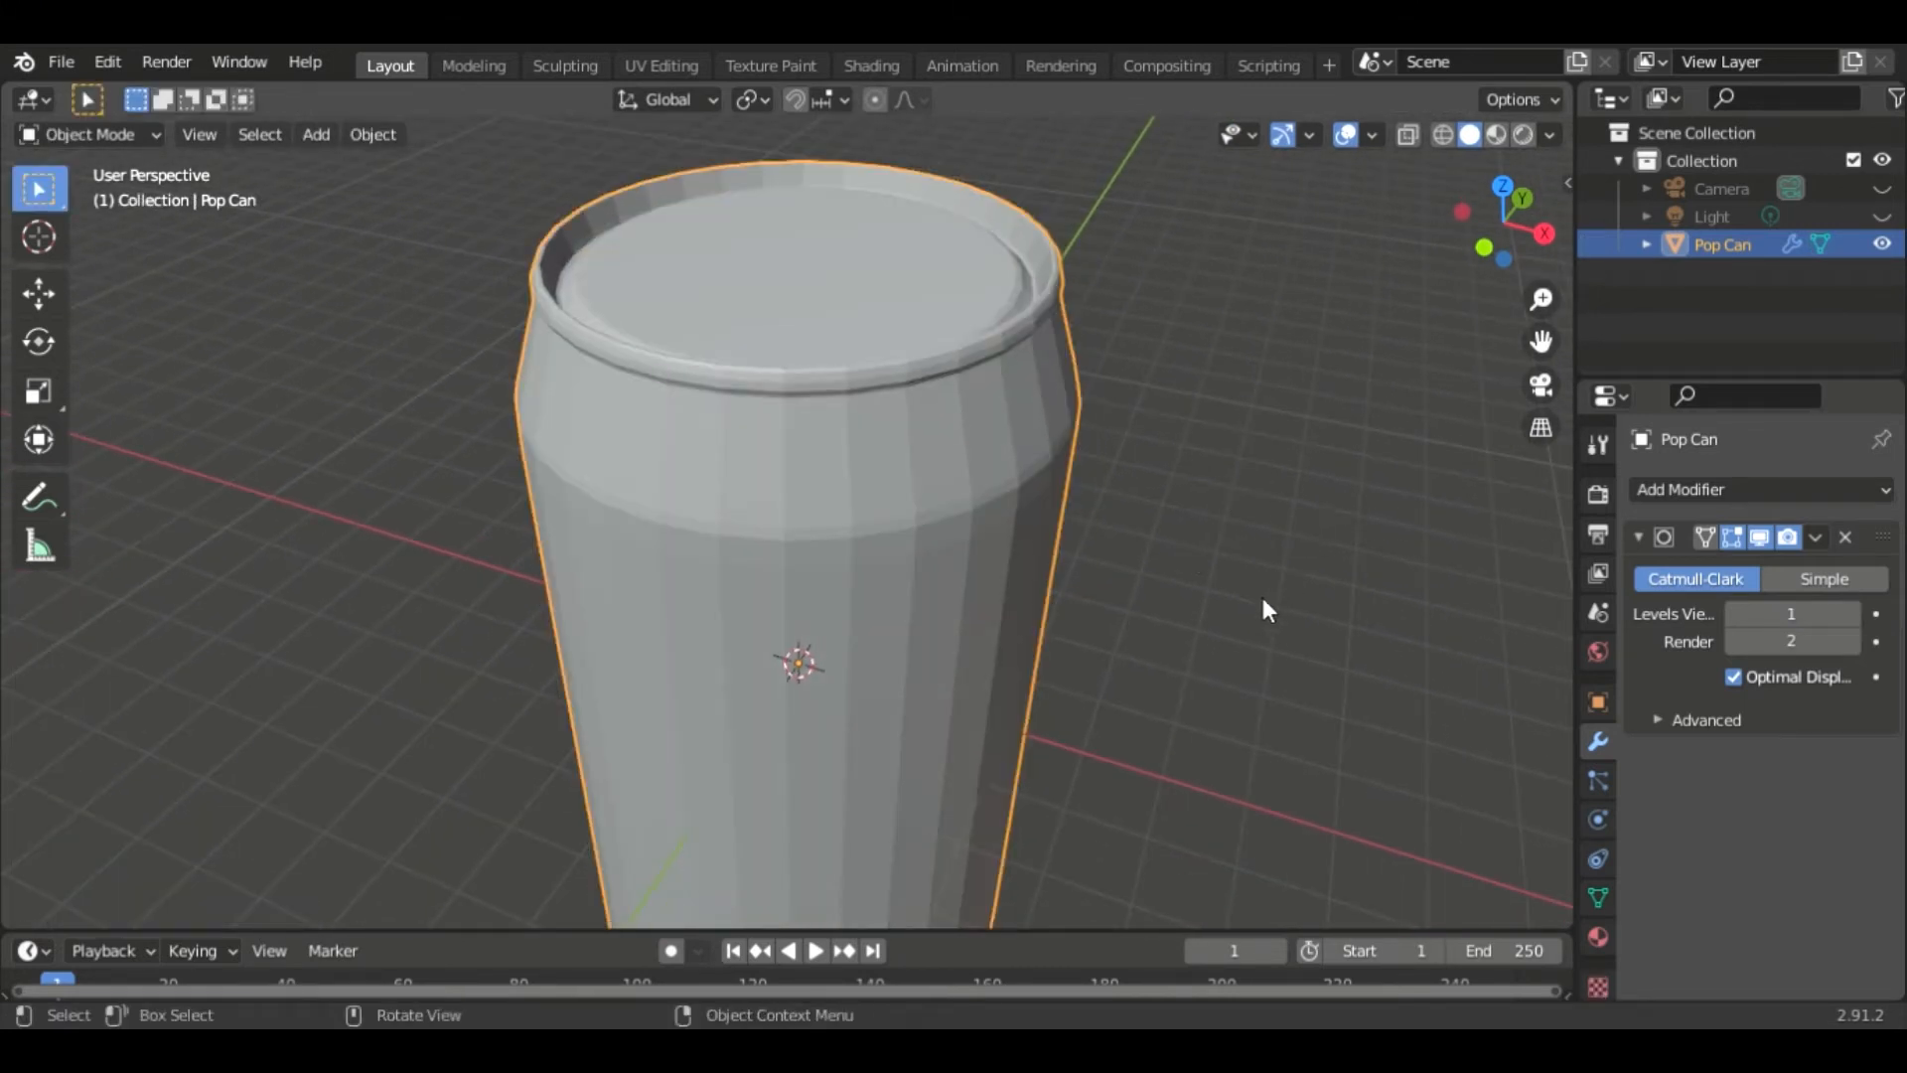
- Orbit and zoom around the can to inspect its smoothed shape
scroll(1198, 554, down, 4)
shift+middle_drag(1132, 629, 1302, 371)
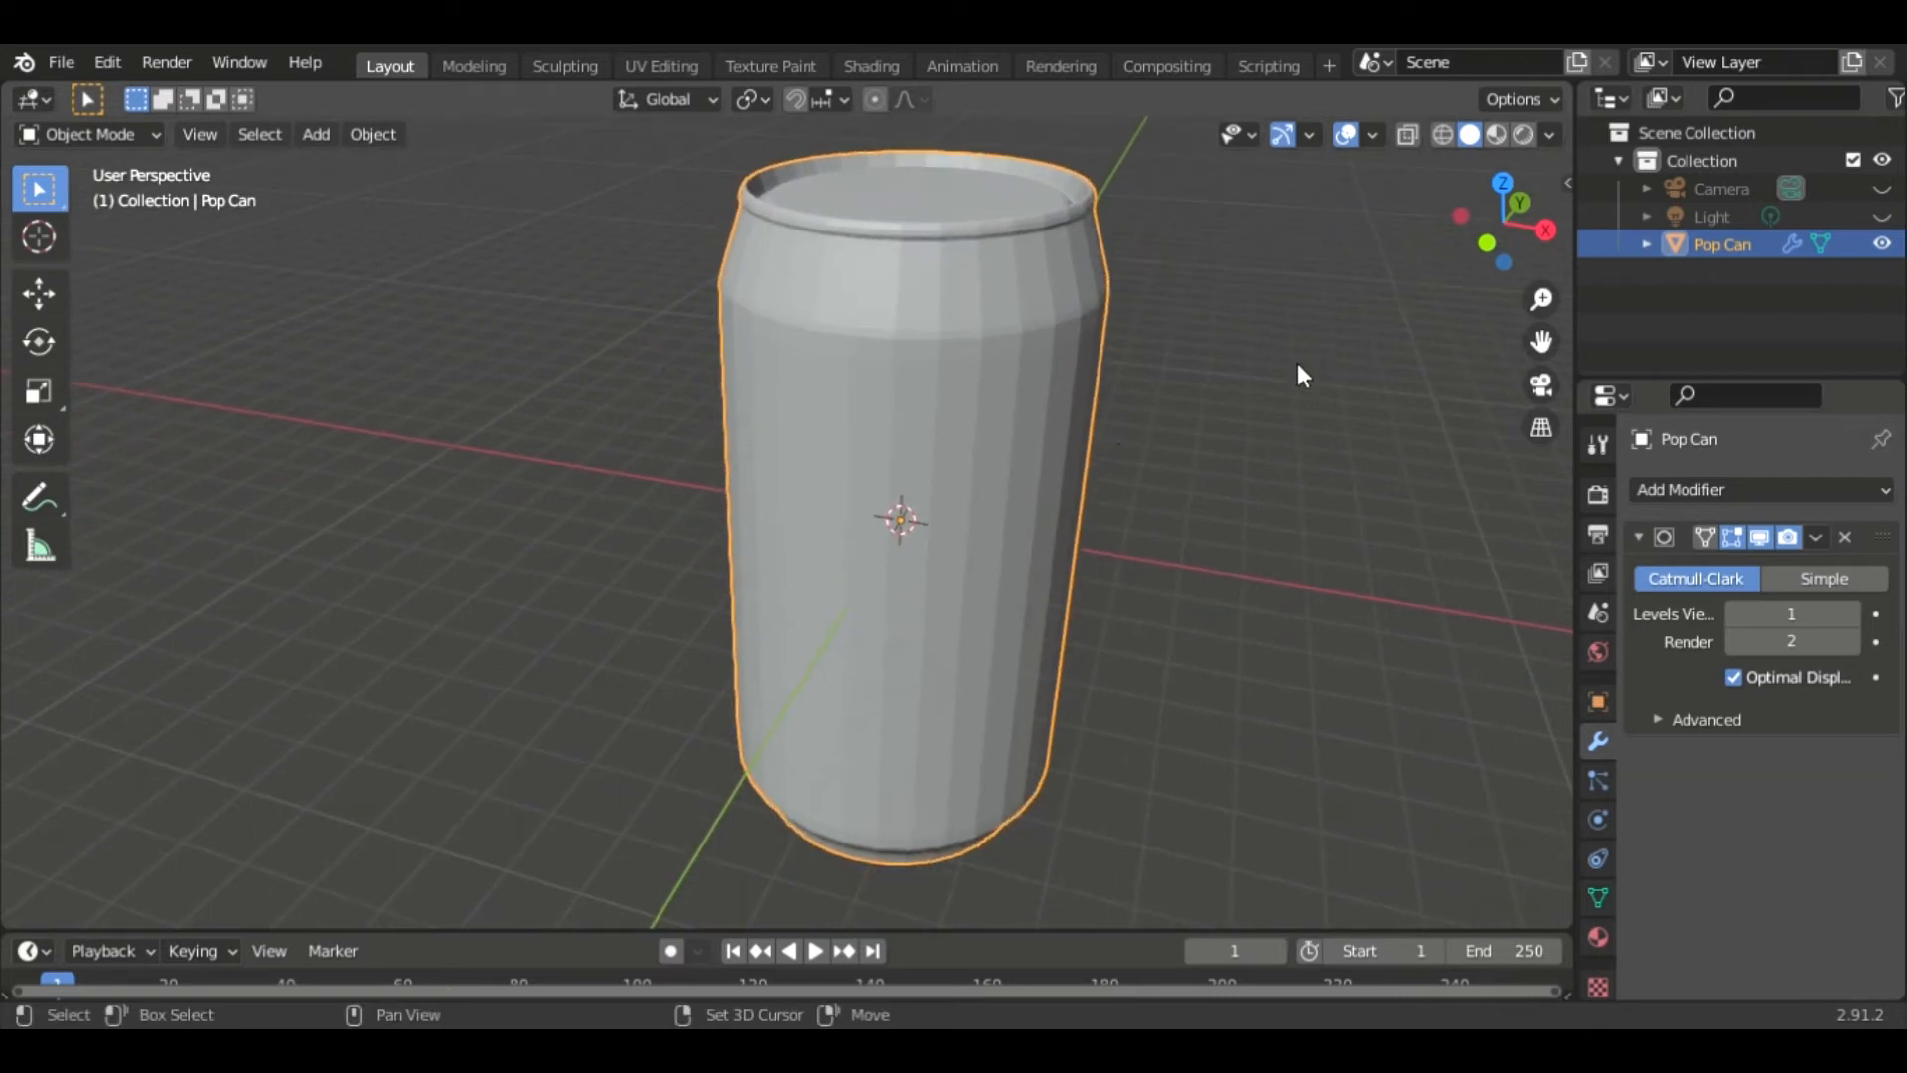
right_click(963, 401)
click(962, 401)
middle_drag(1288, 363, 1047, 537)
scroll(1033, 517, up, 3)
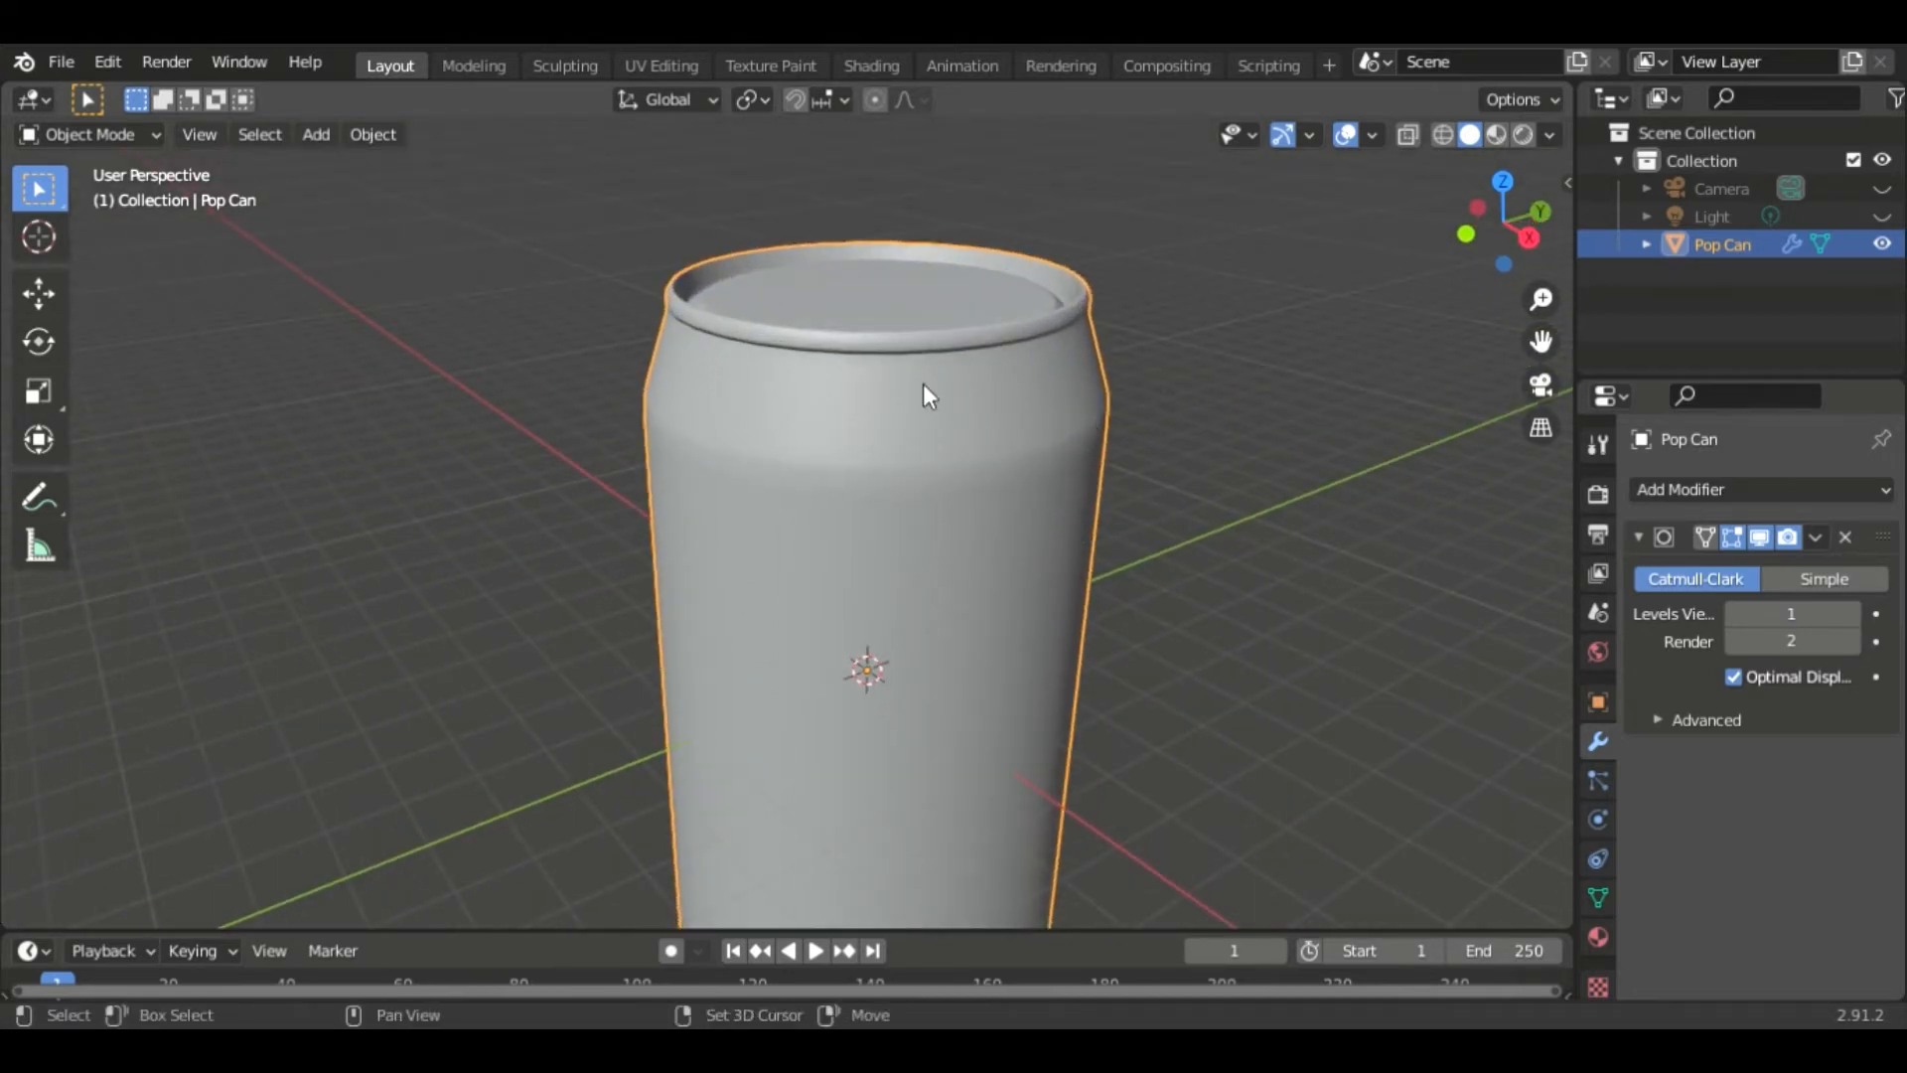
shift+middle_drag(924, 391, 1036, 362)
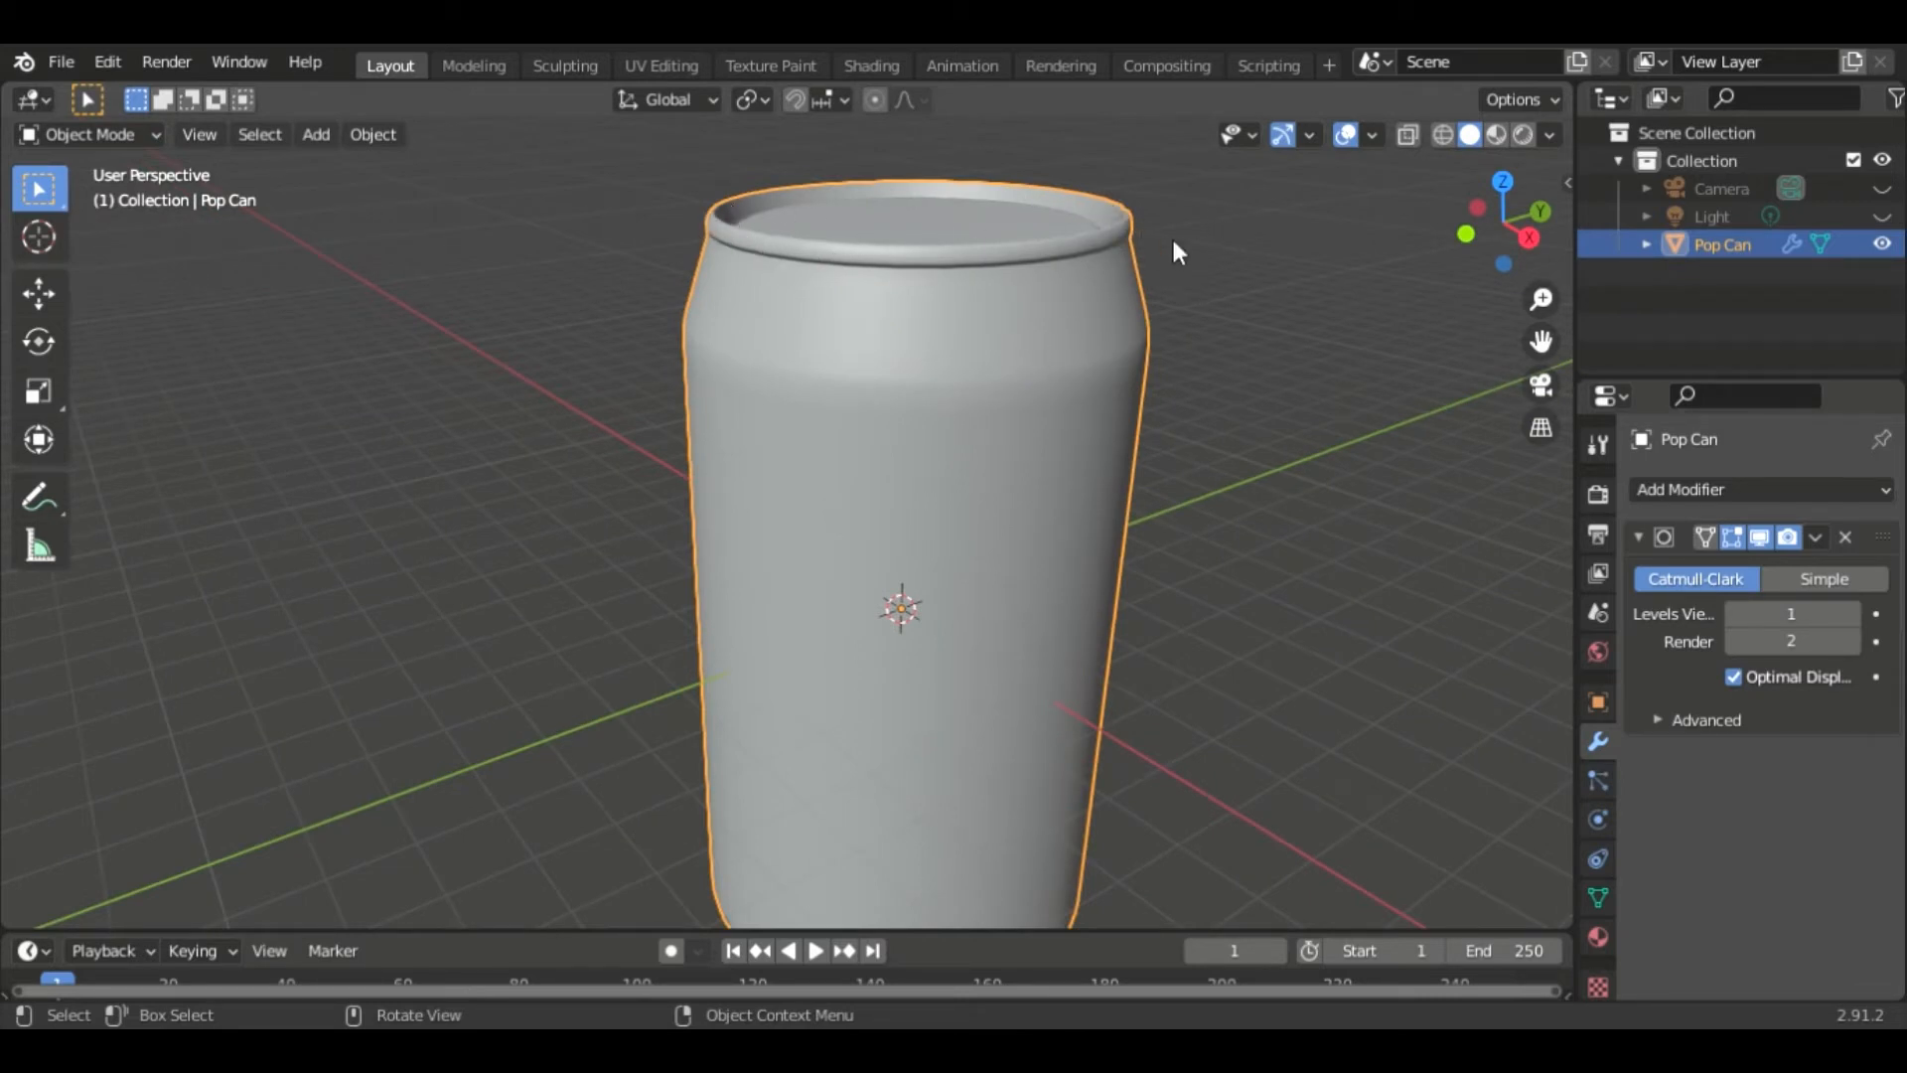
scroll(1147, 330, up, 2)
shift+middle_drag(1147, 329, 1278, 598)
middle_drag(1135, 469, 1176, 516)
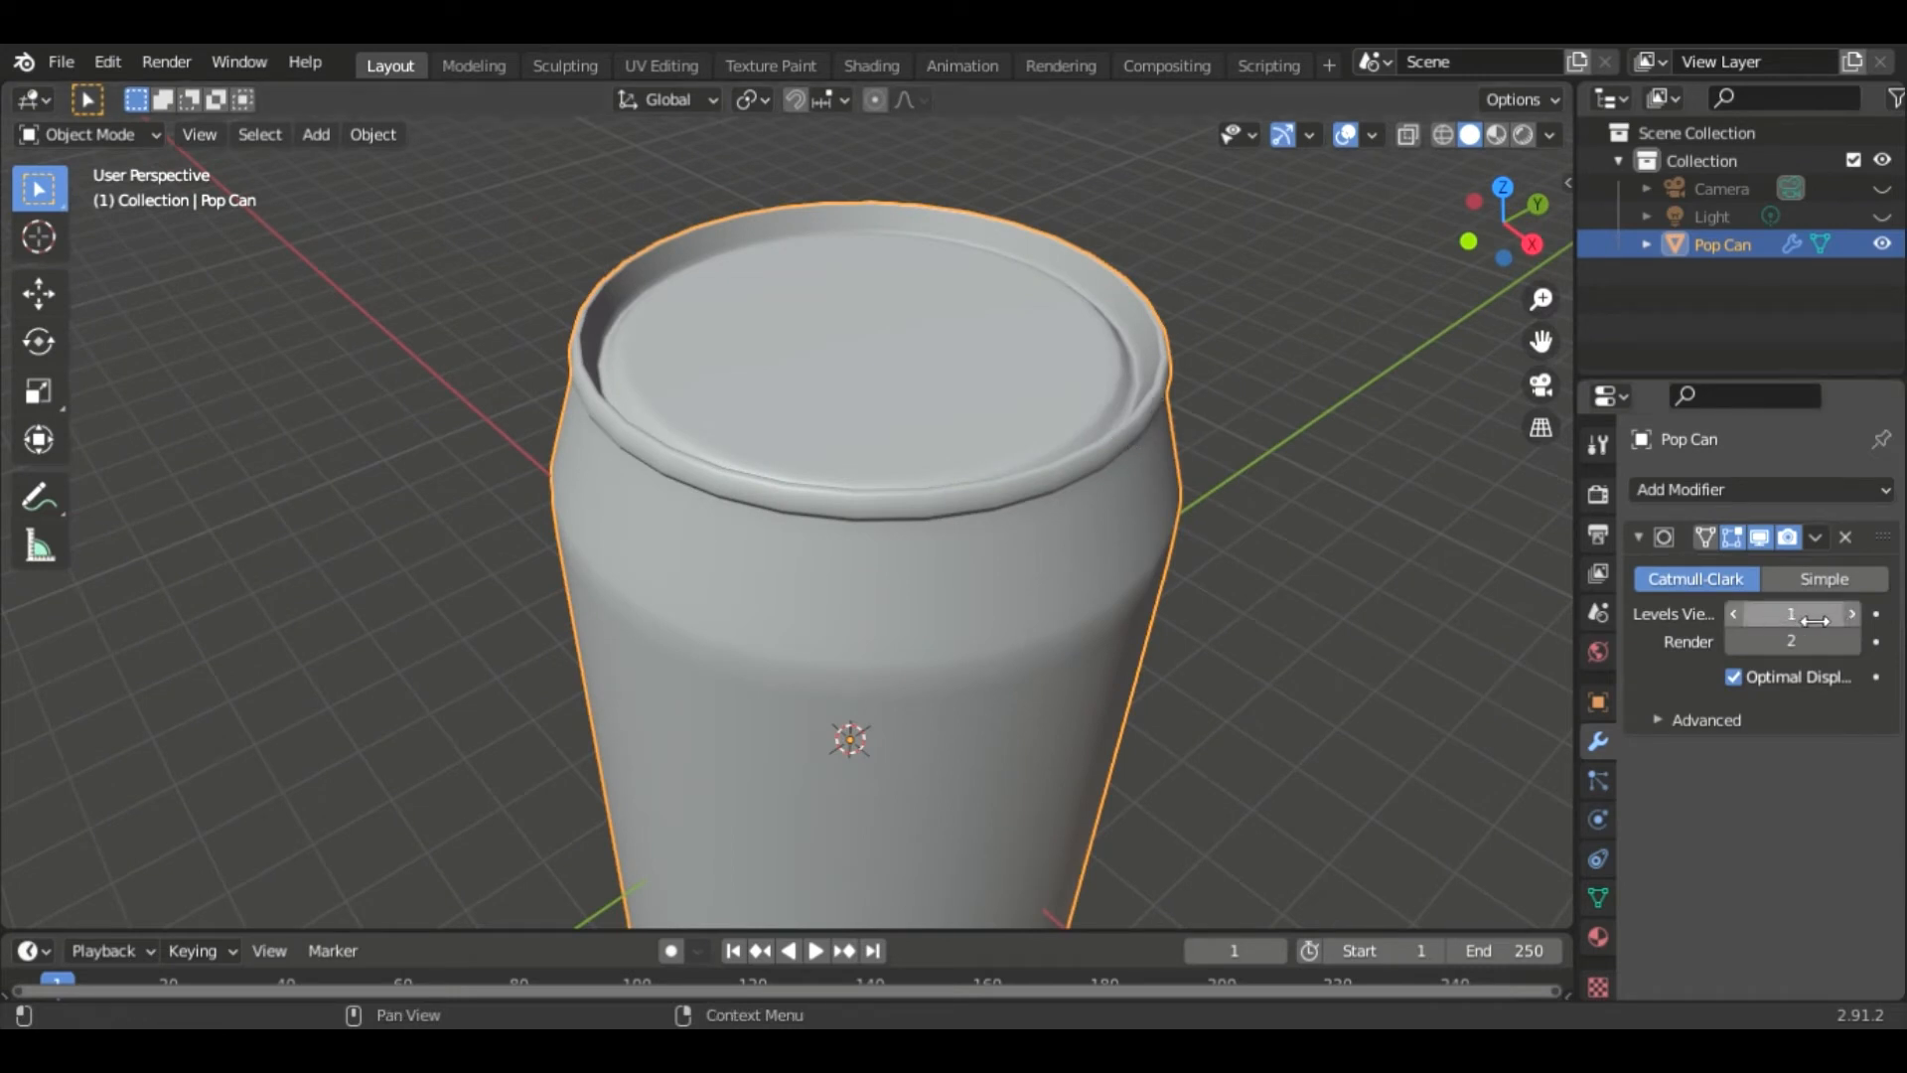
- Set the Subdivision Surface modifier's viewport levels to 2
click(1850, 613)
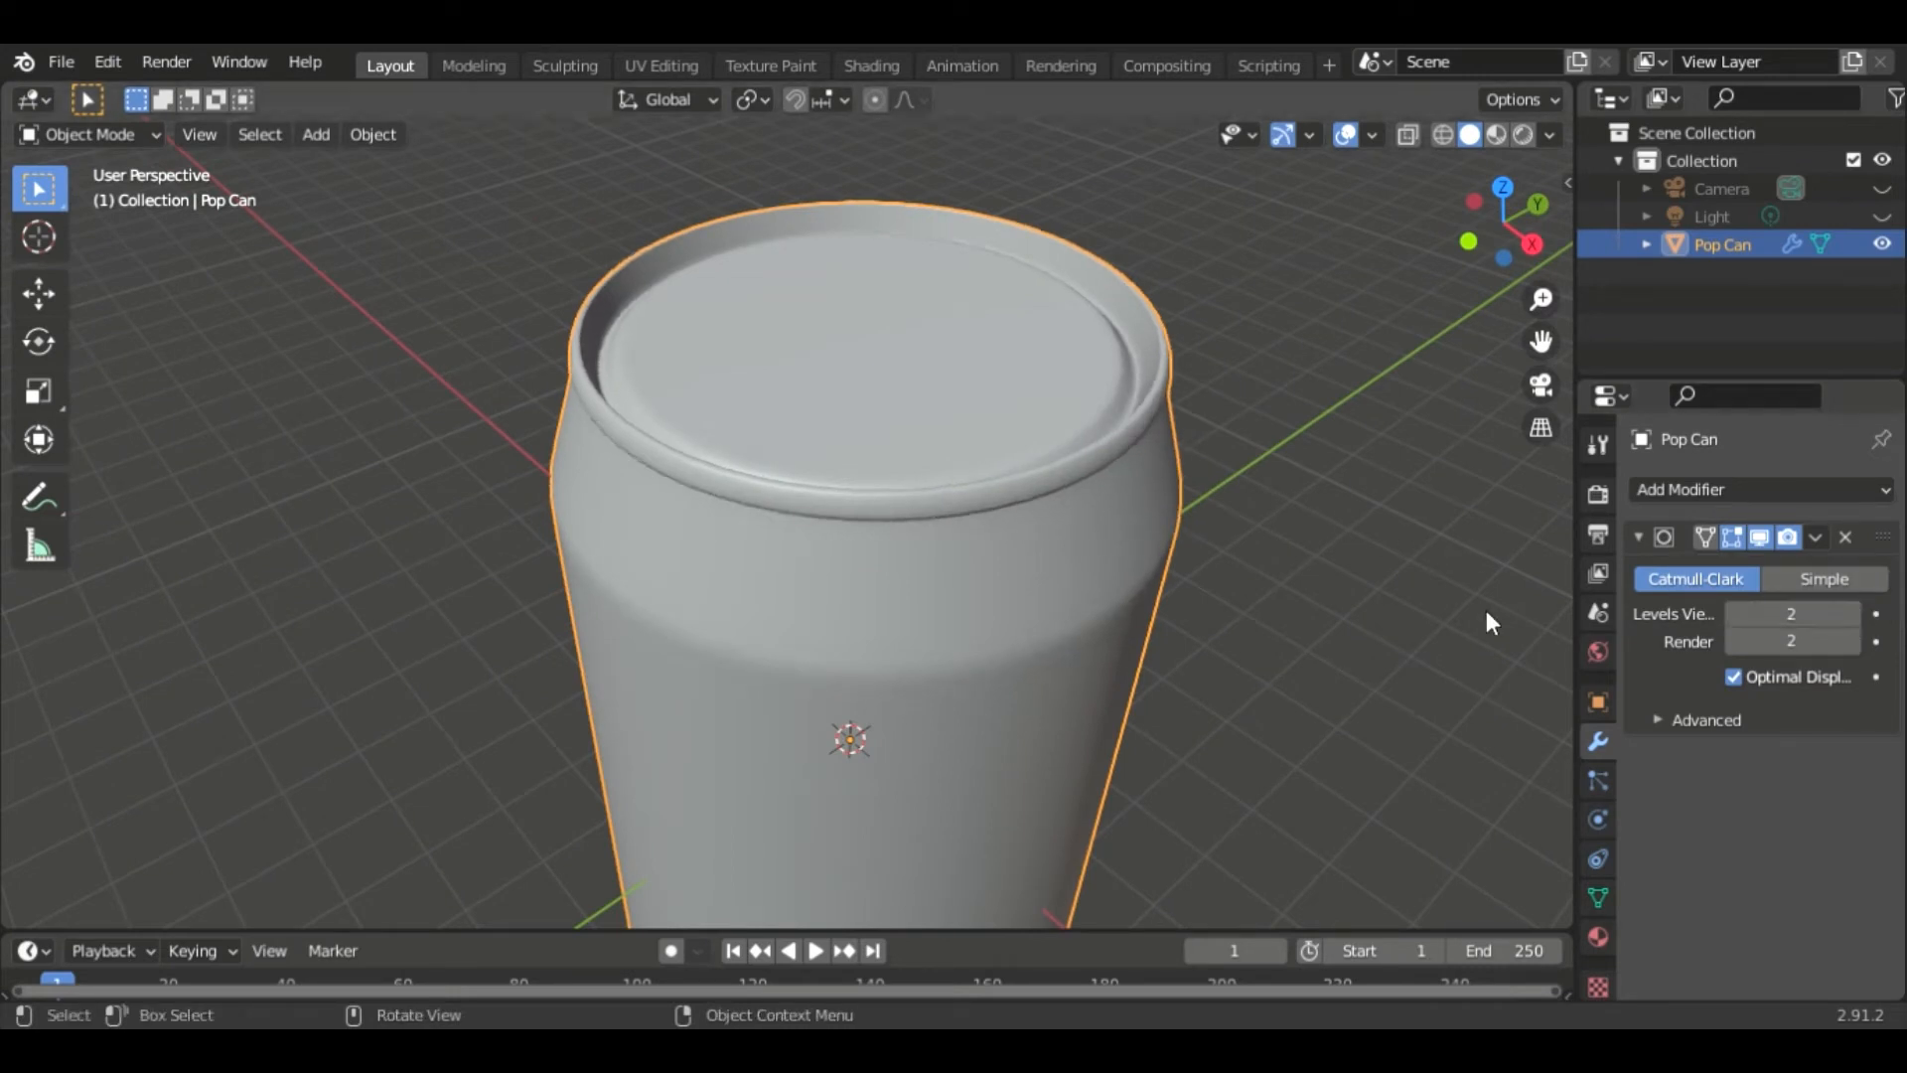
click(1733, 614)
click(1852, 614)
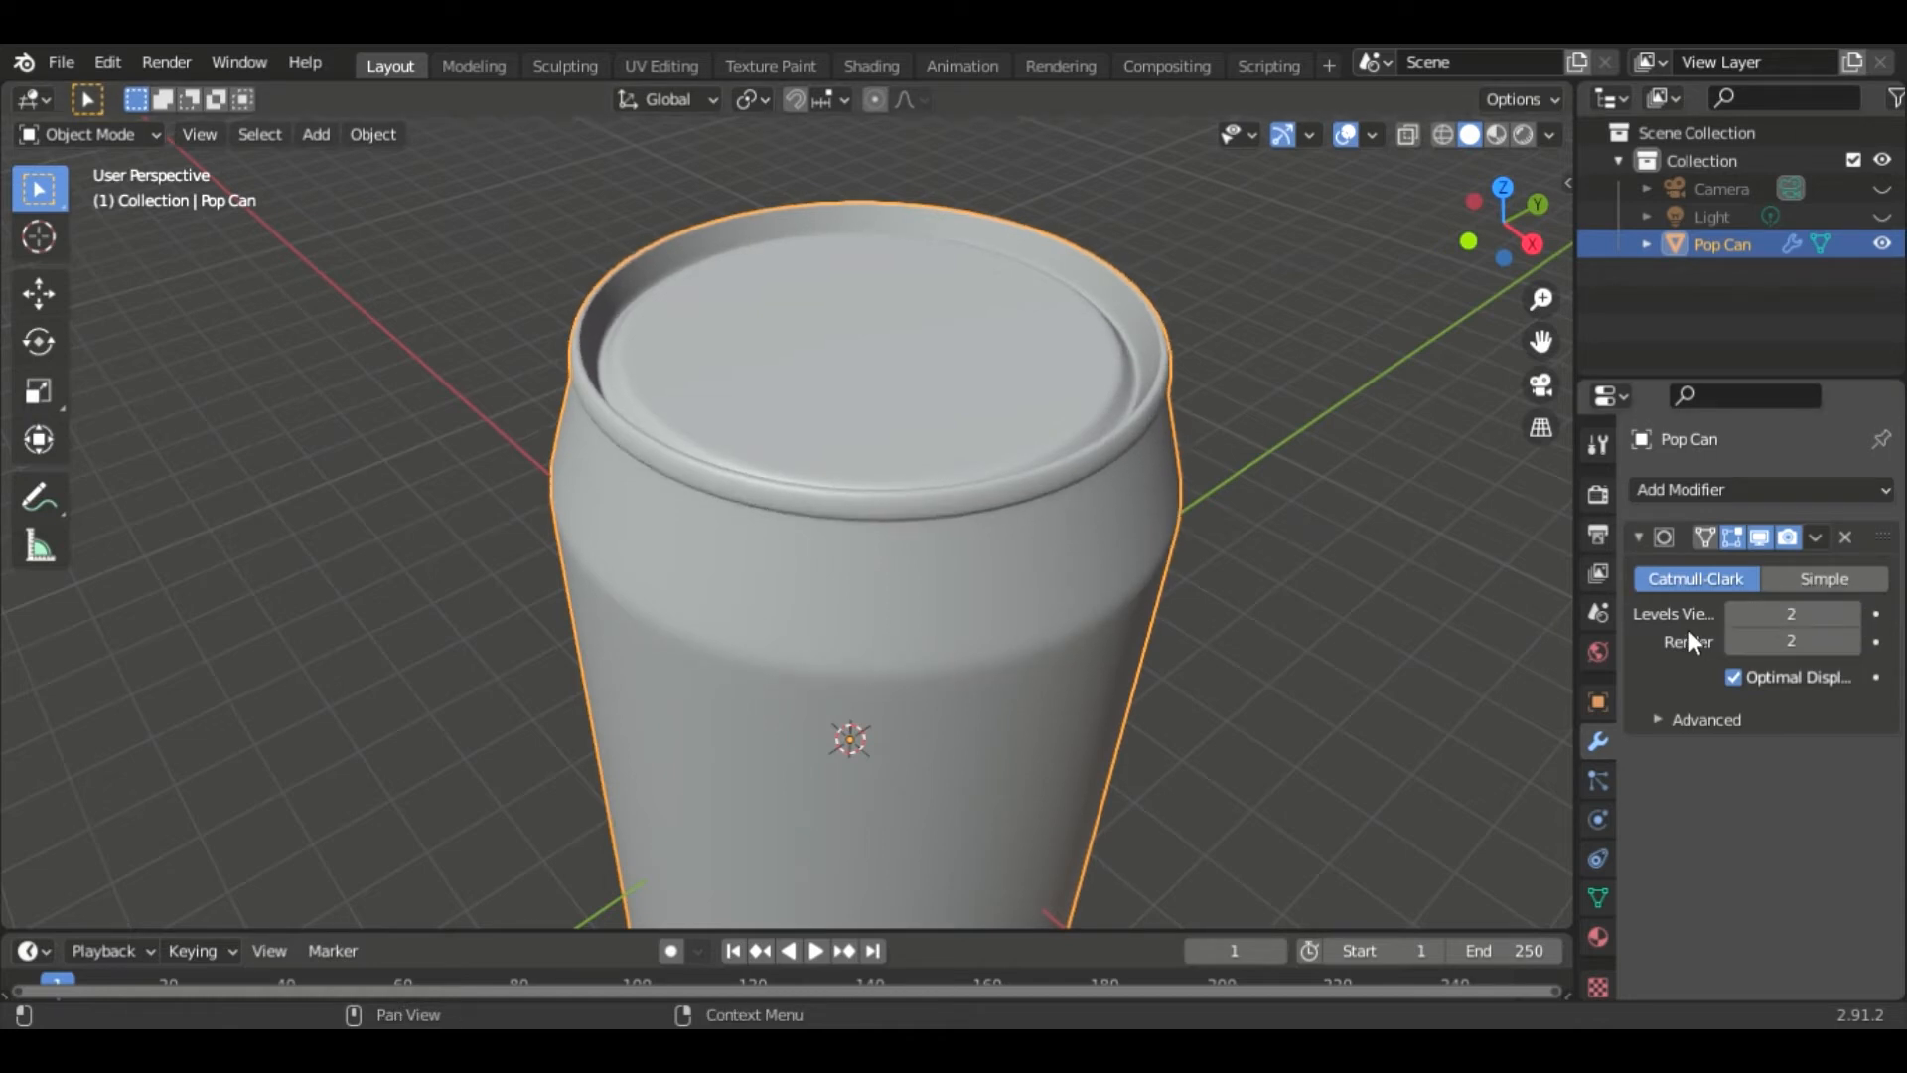
click(1733, 614)
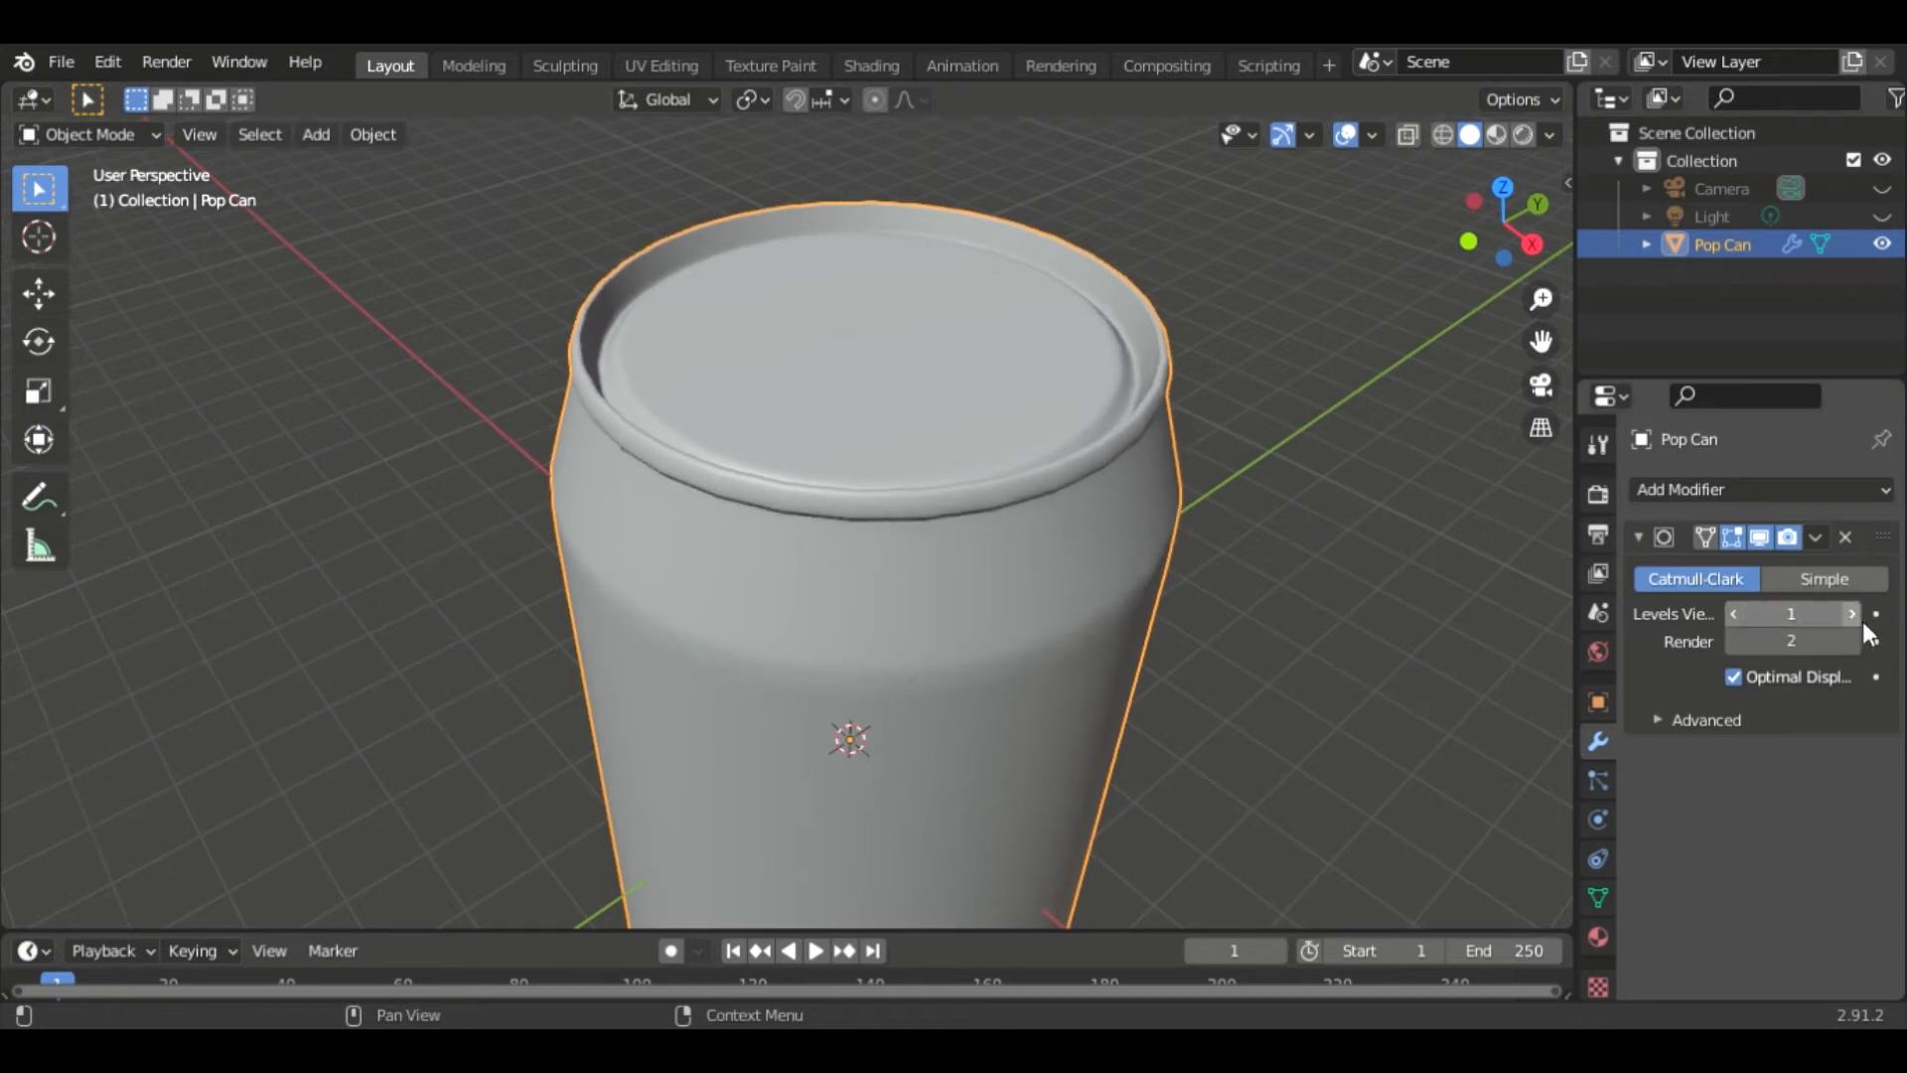
click(1851, 614)
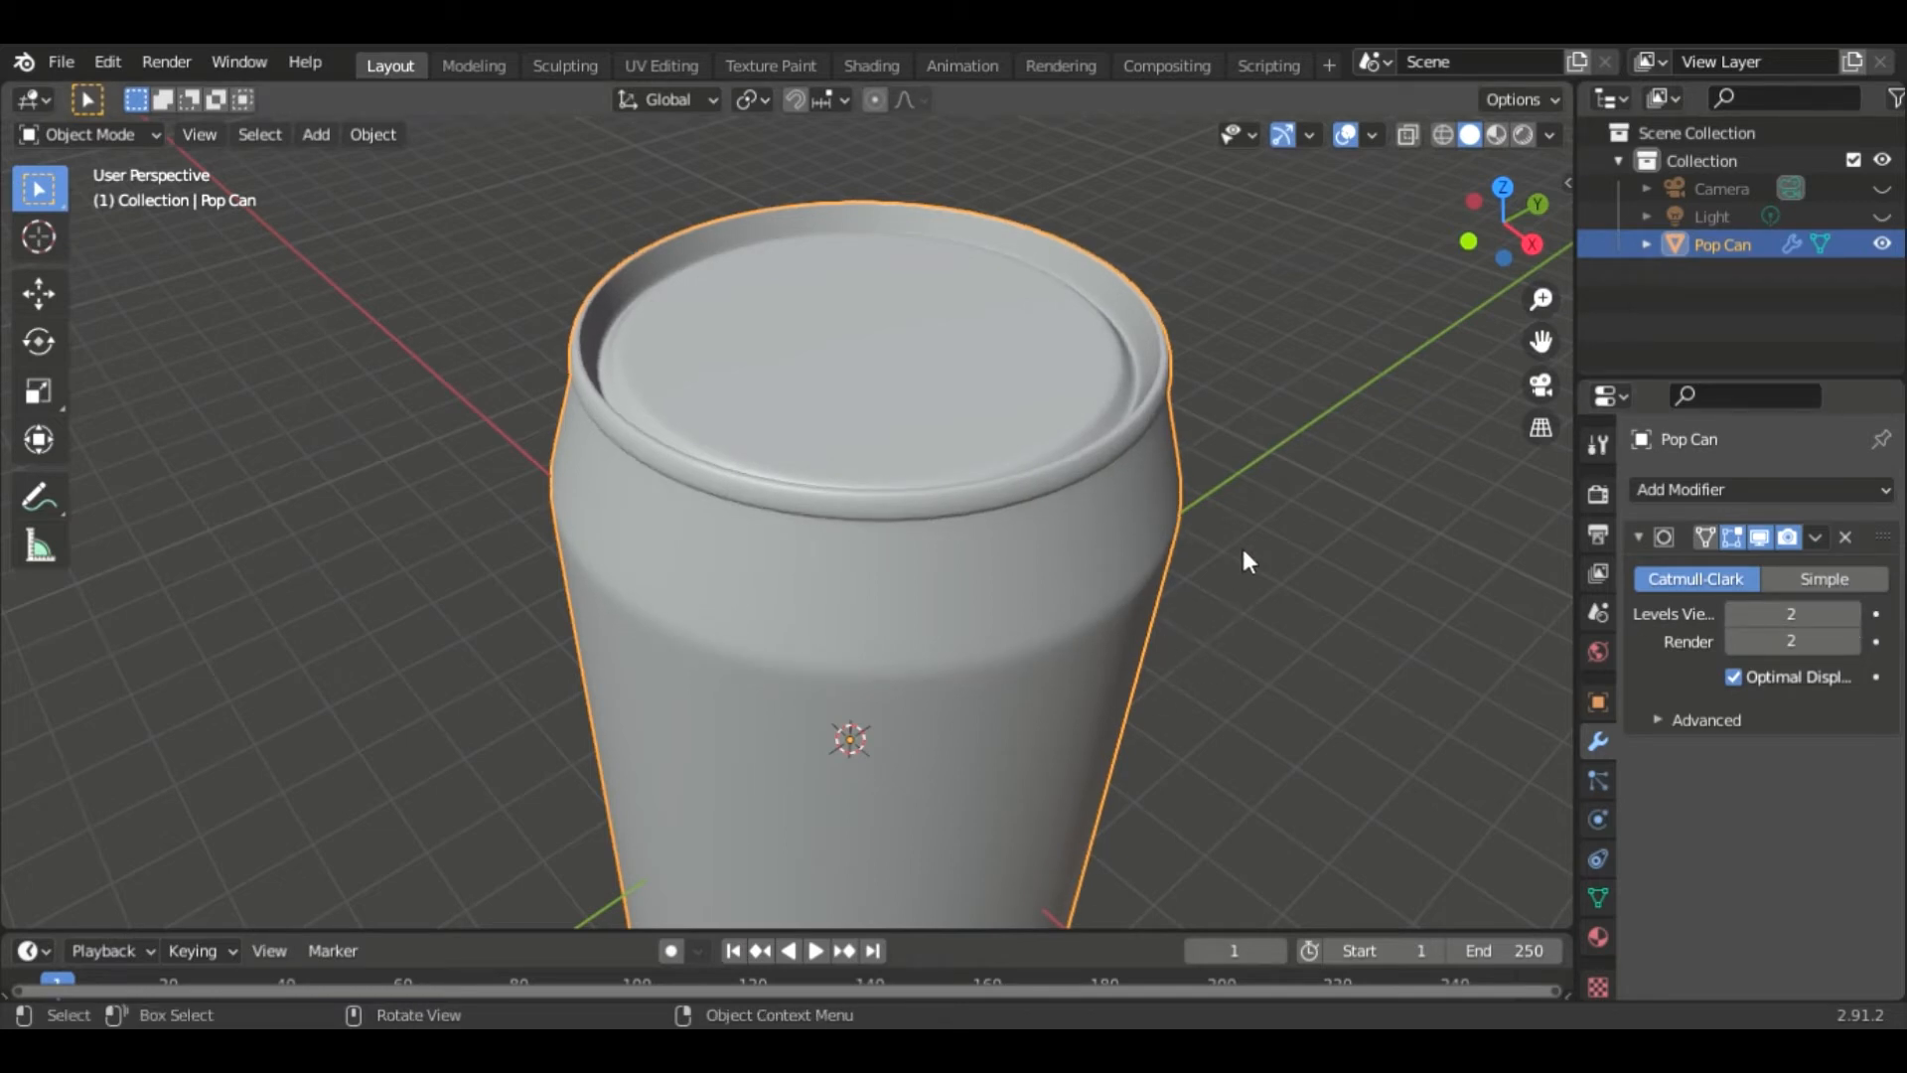
- In edit mode, select the lid's center vertex and snap the 3D cursor to it
key(Tab)
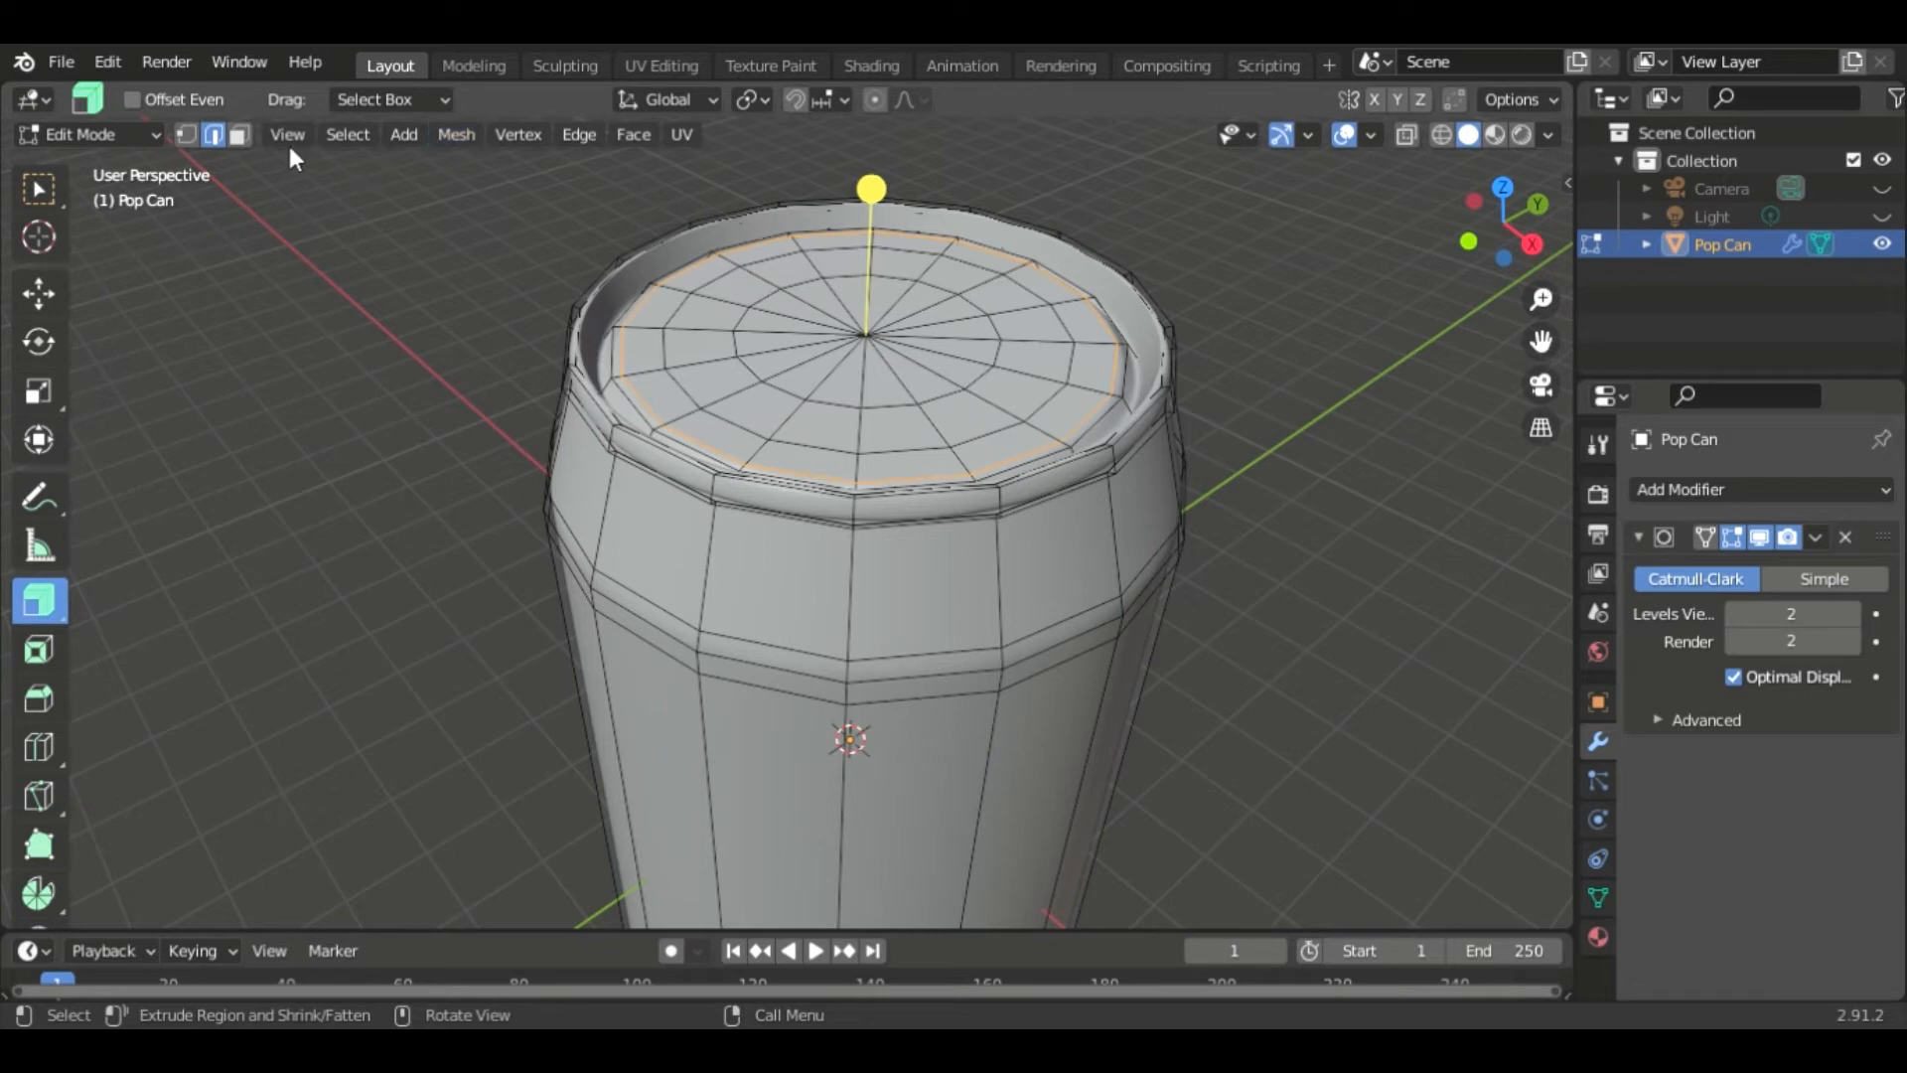
click(187, 134)
click(873, 347)
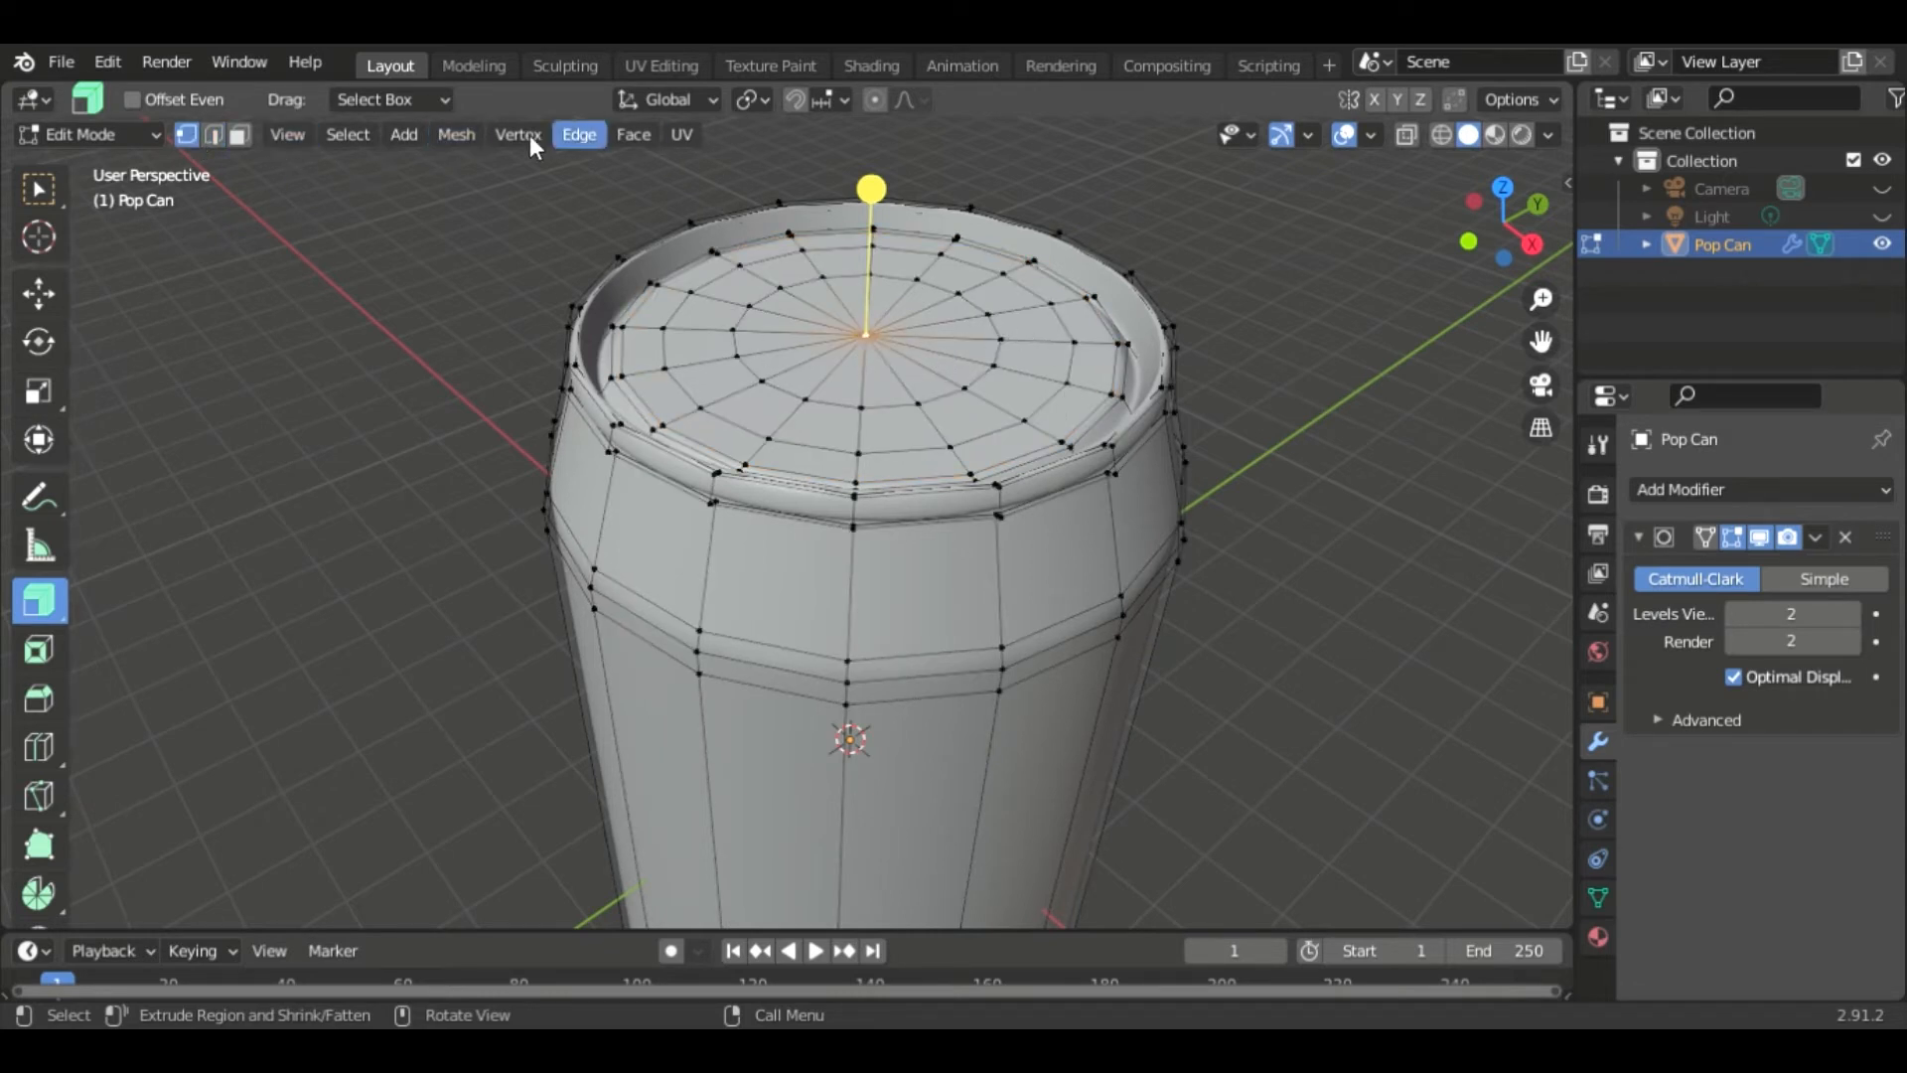
click(365, 131)
click(449, 140)
mouse_move(492, 220)
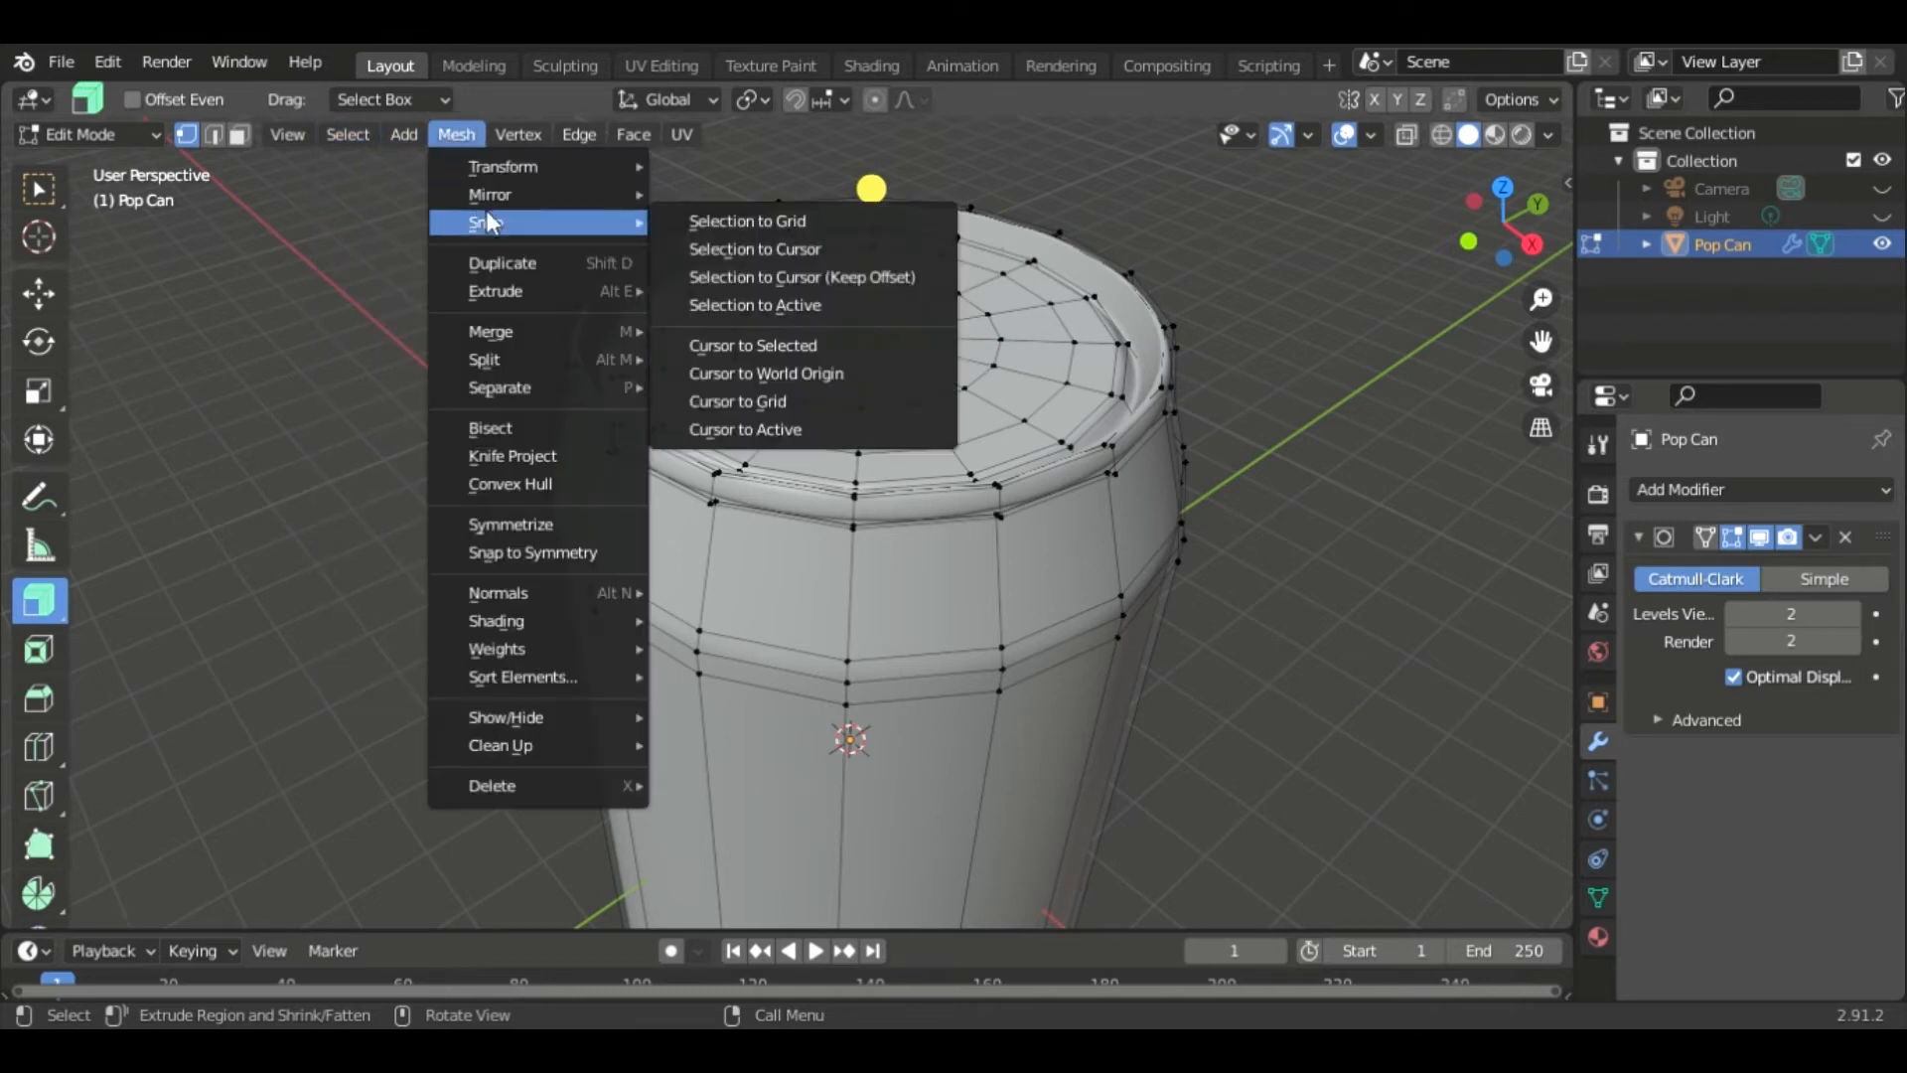
click(765, 339)
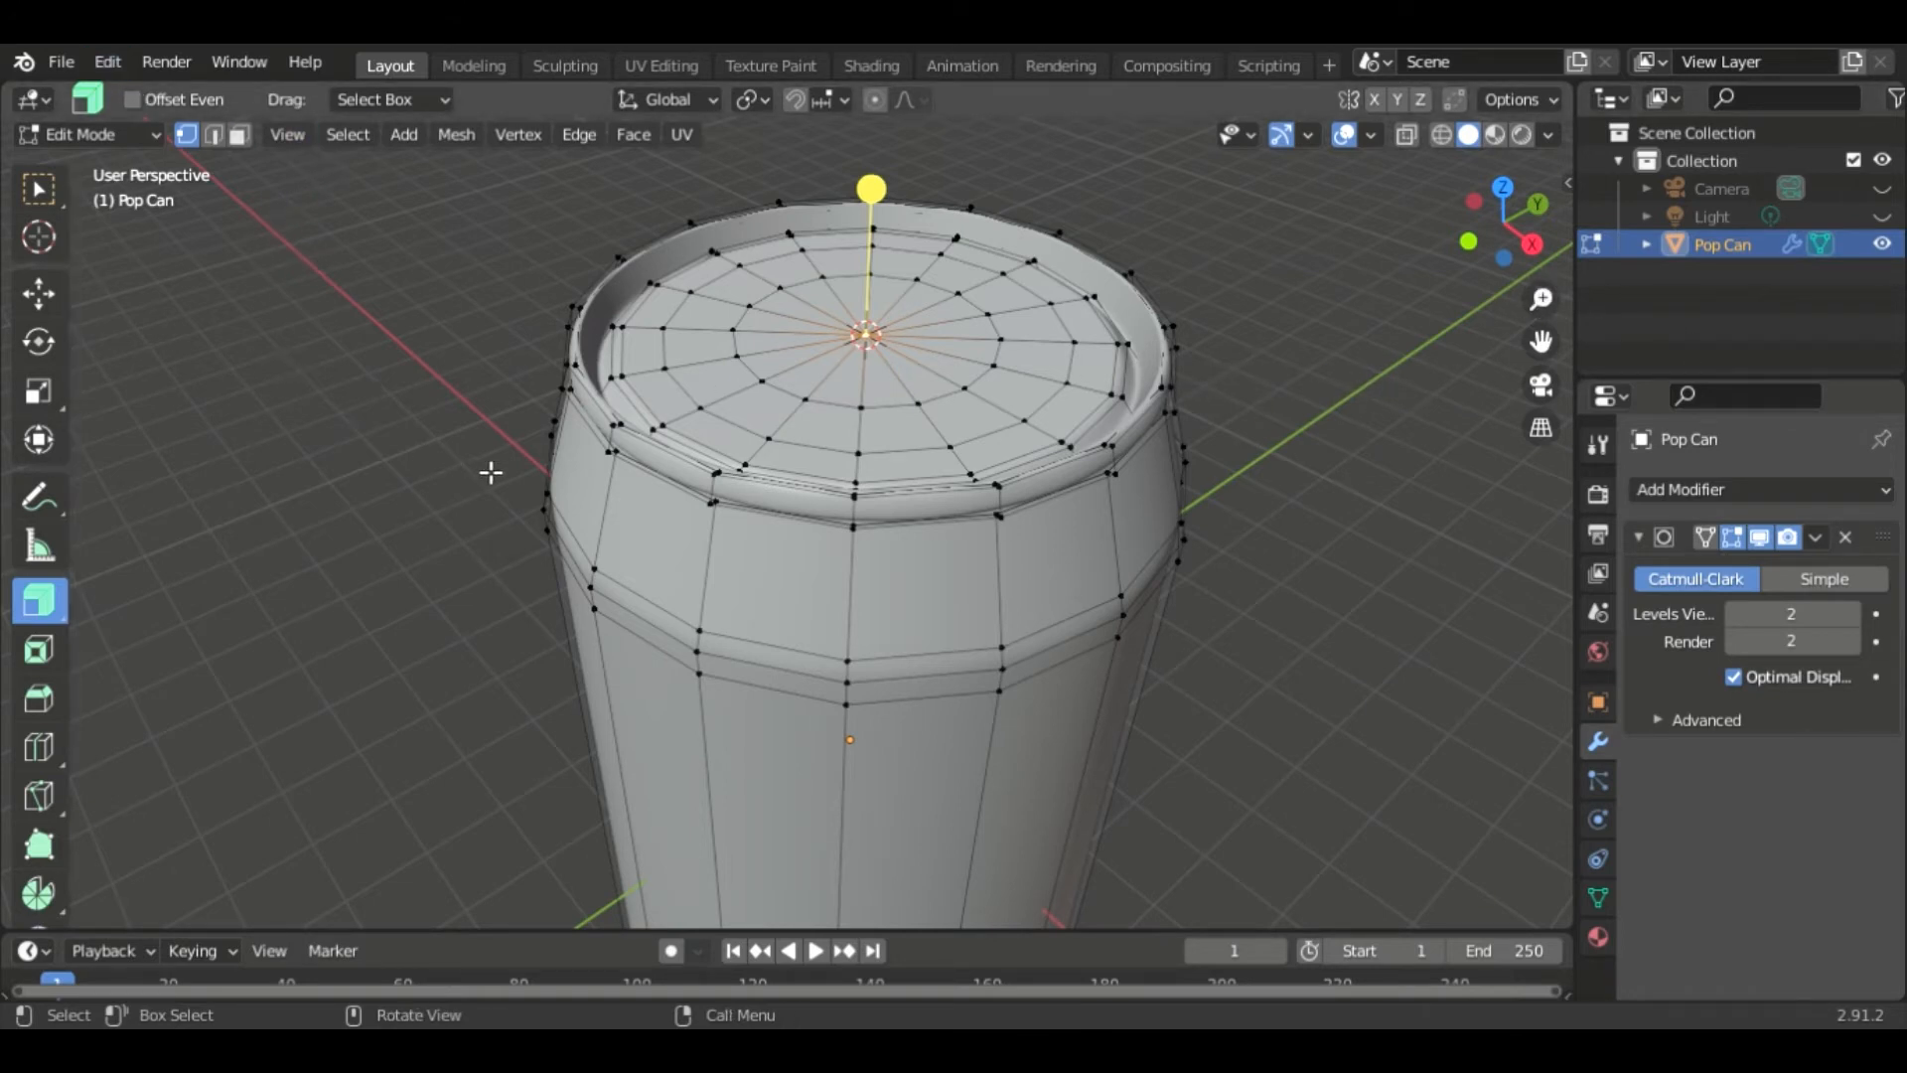
- Return to object mode and add a reference image of a can lid at the cursor
key(shift+a)
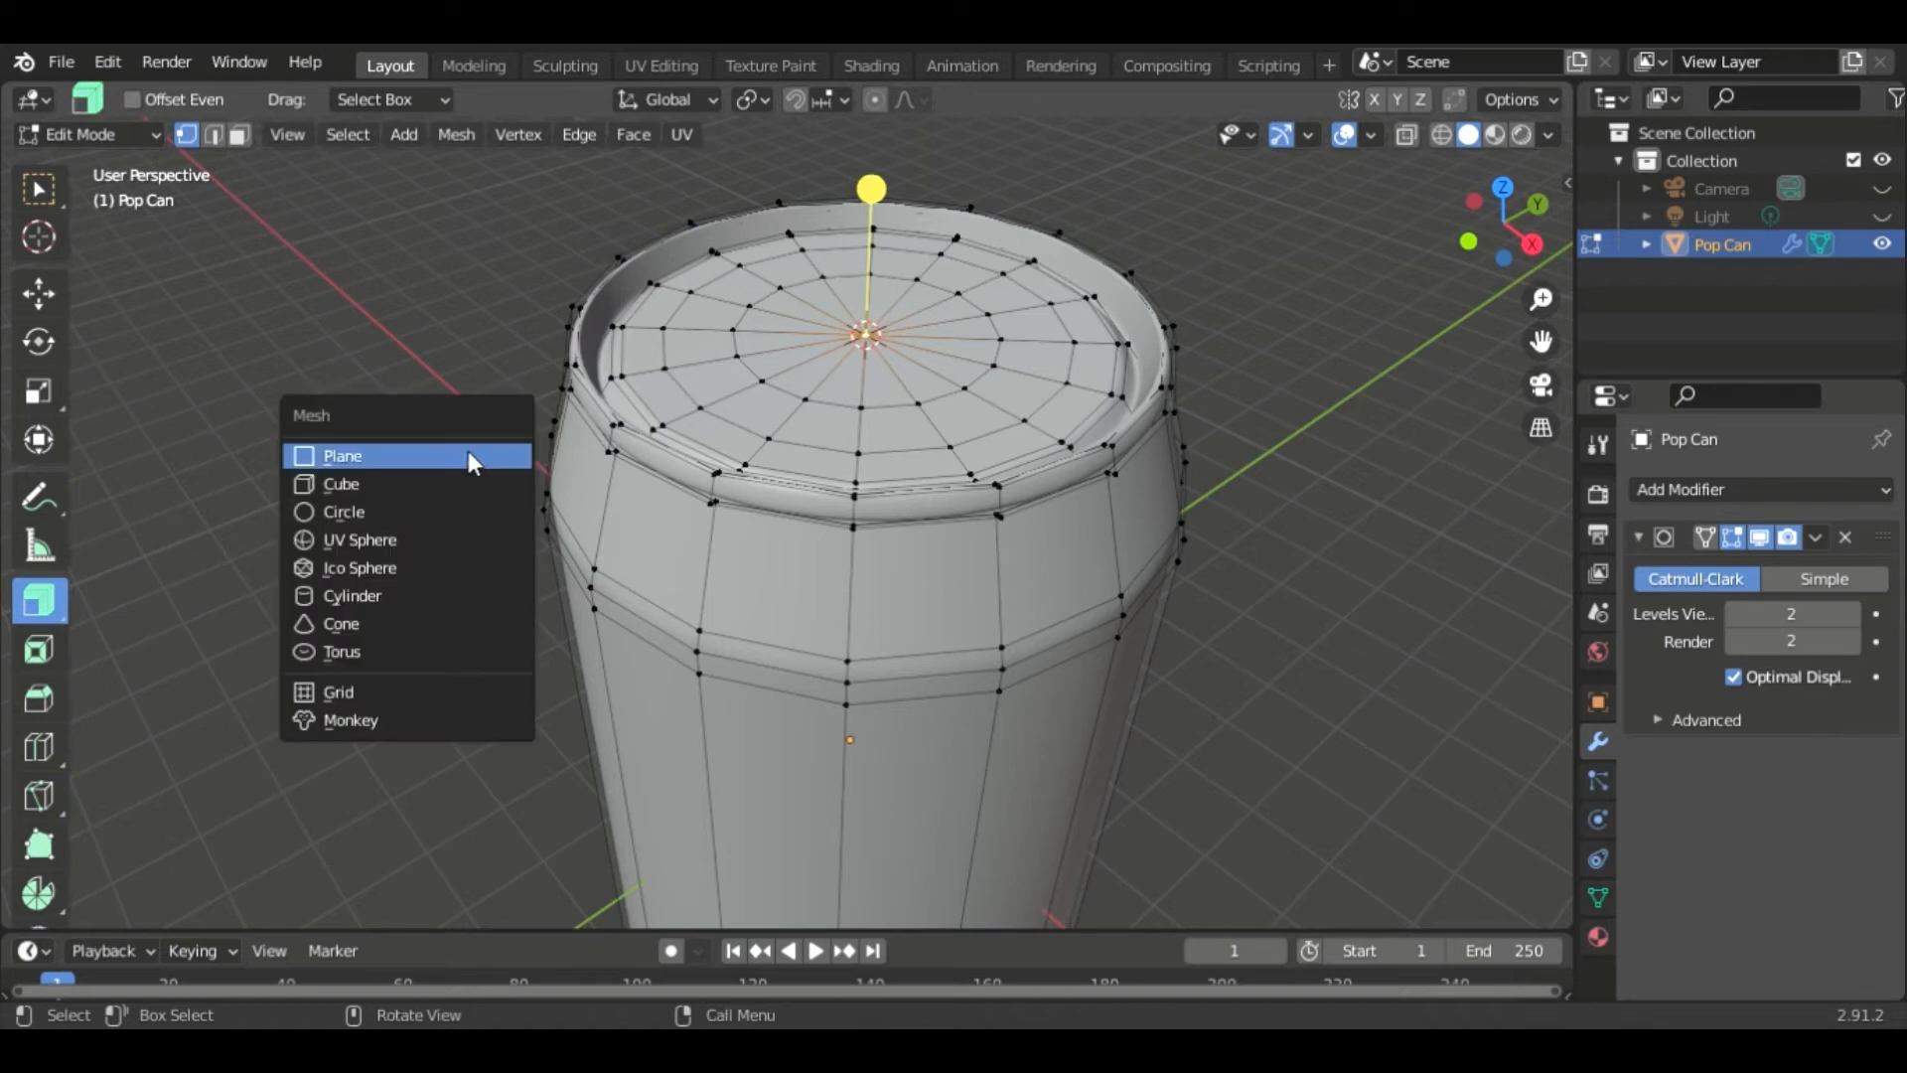
right_click(437, 296)
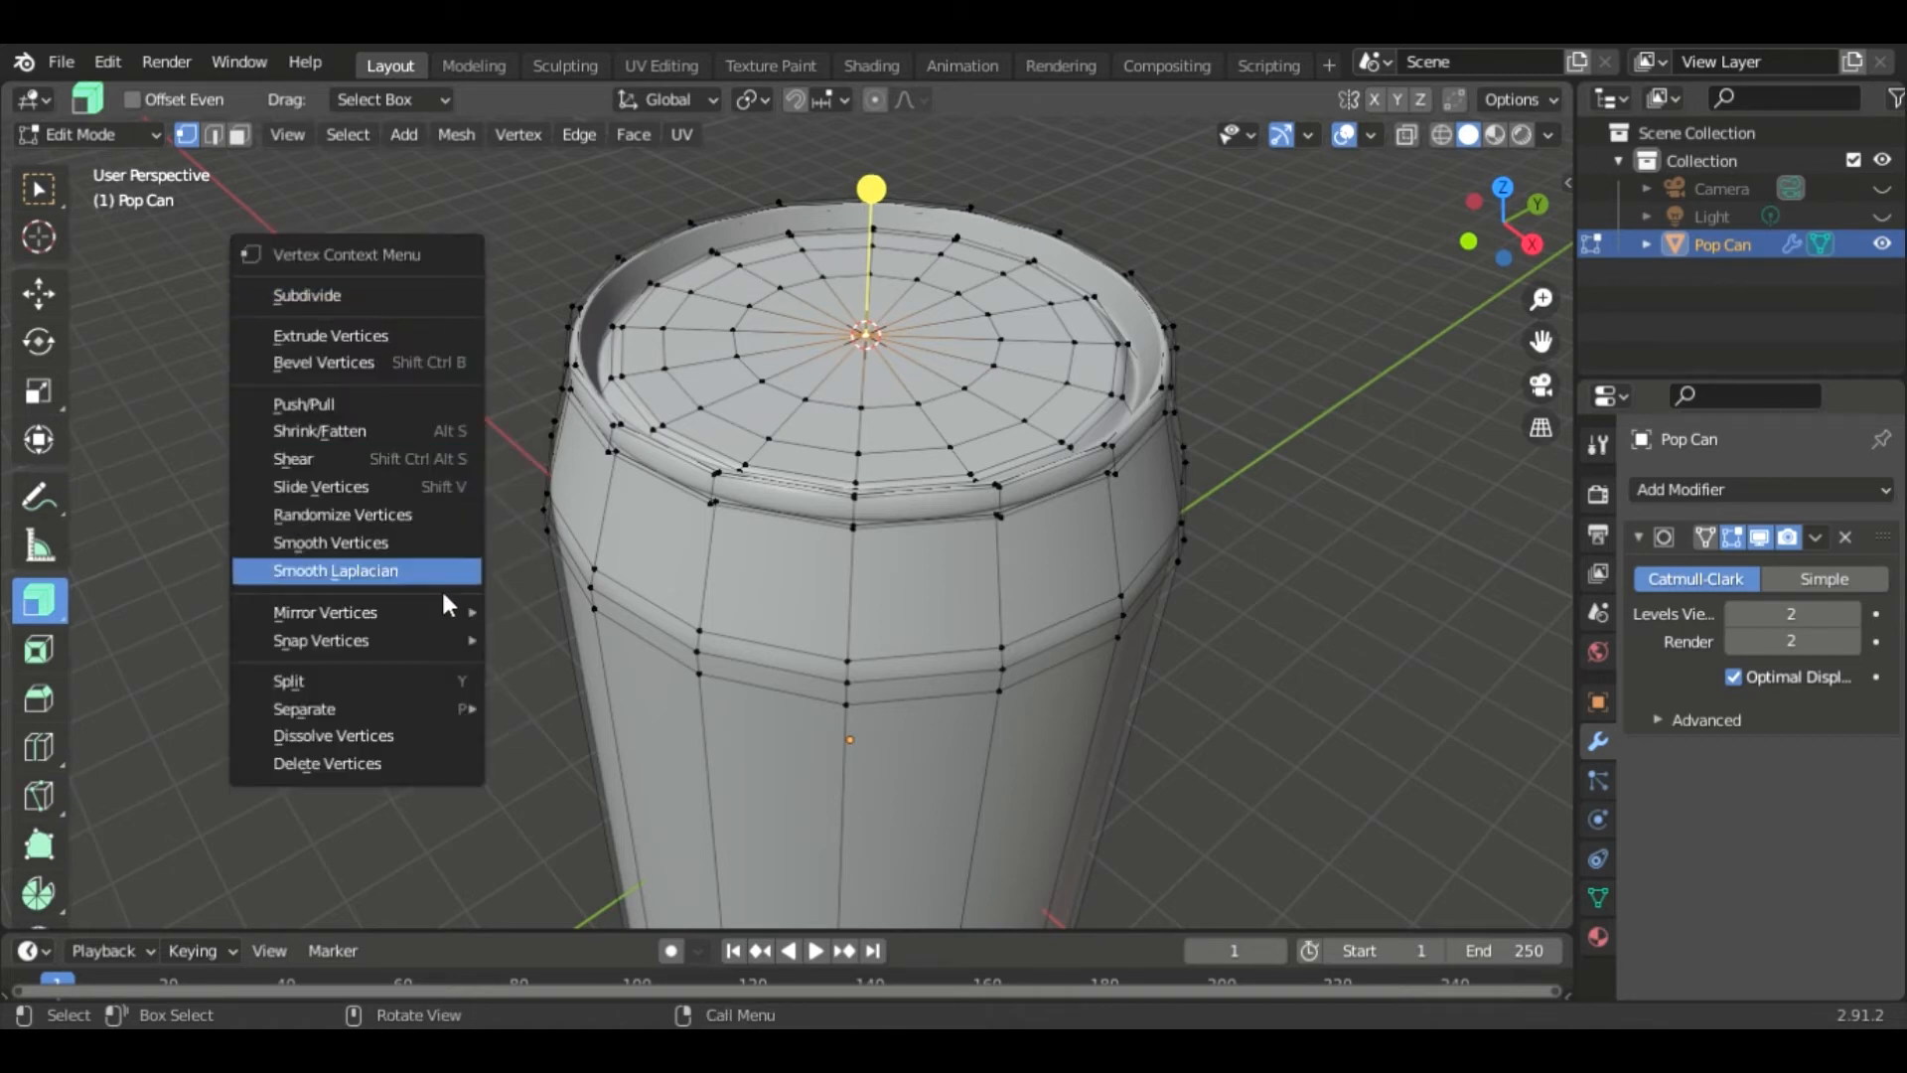
key(Tab)
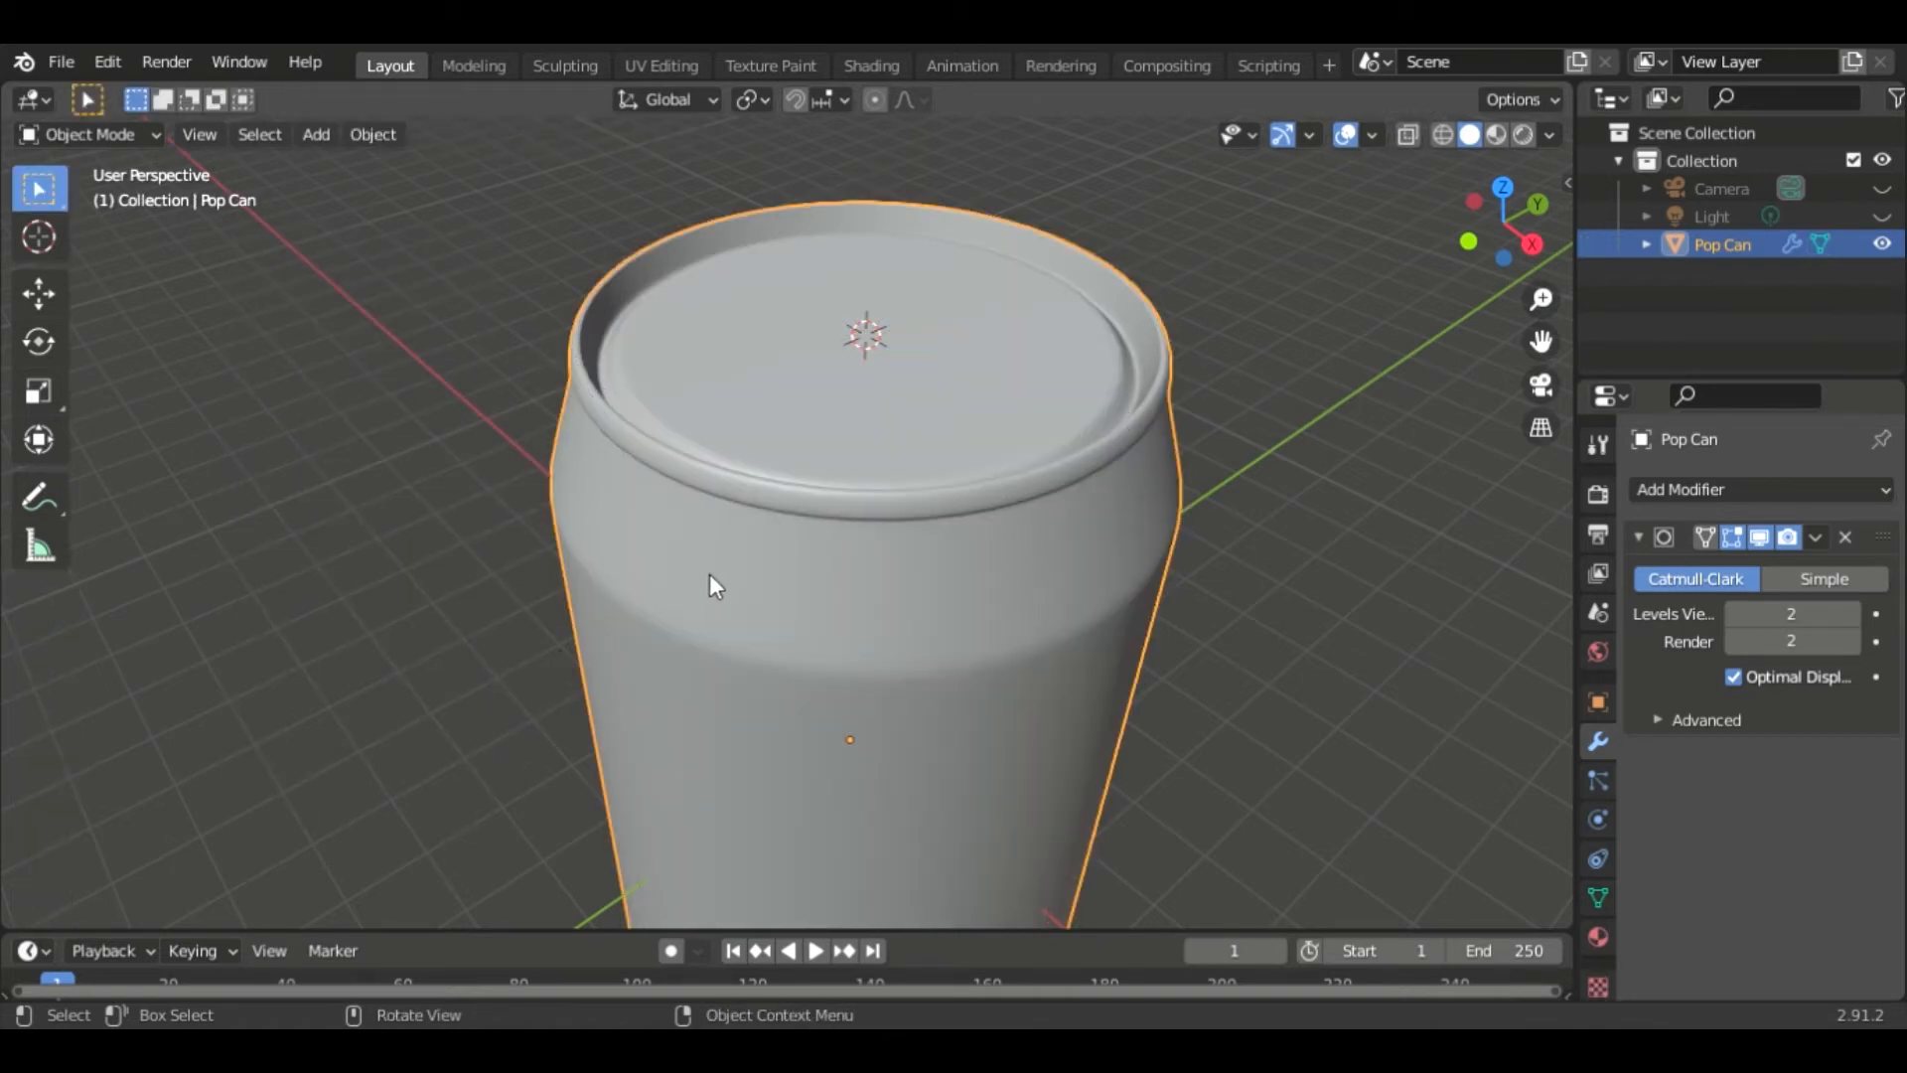
key(shift+a)
mouse_move(690, 774)
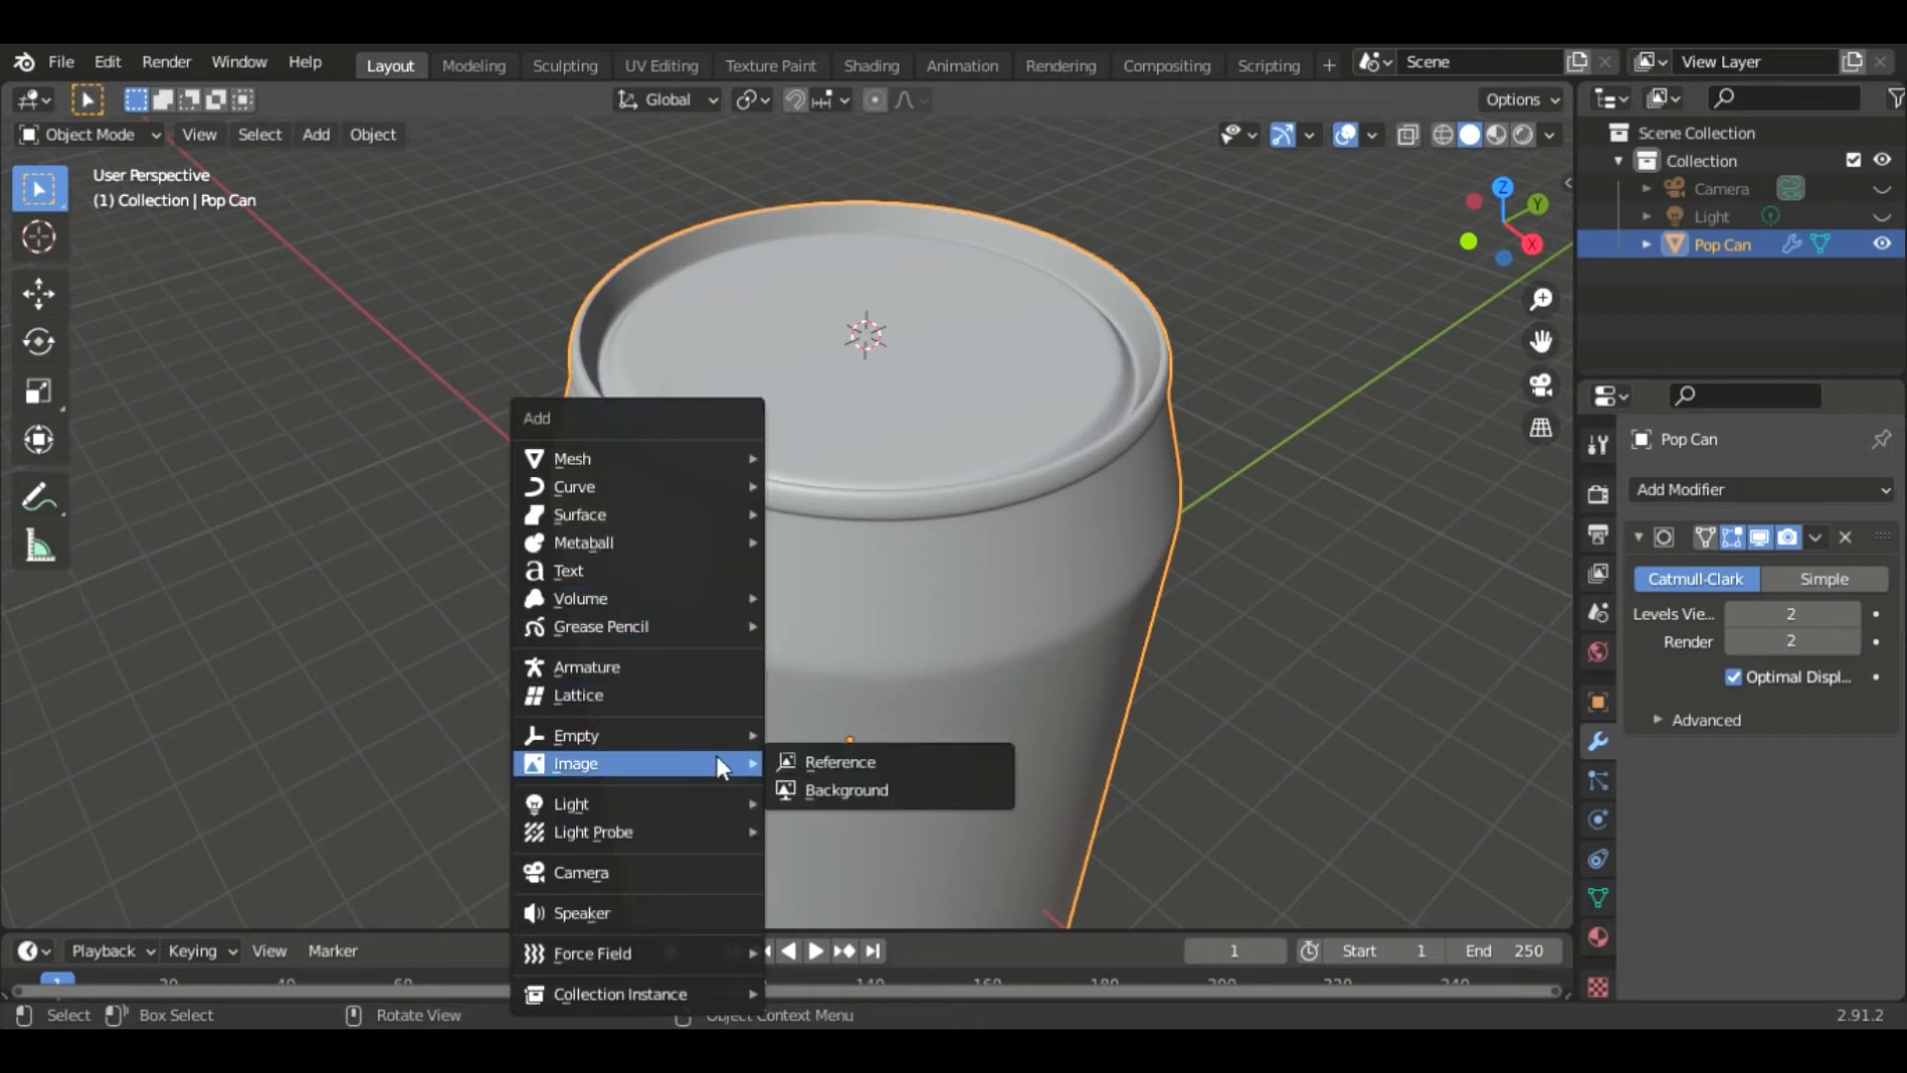
click(827, 761)
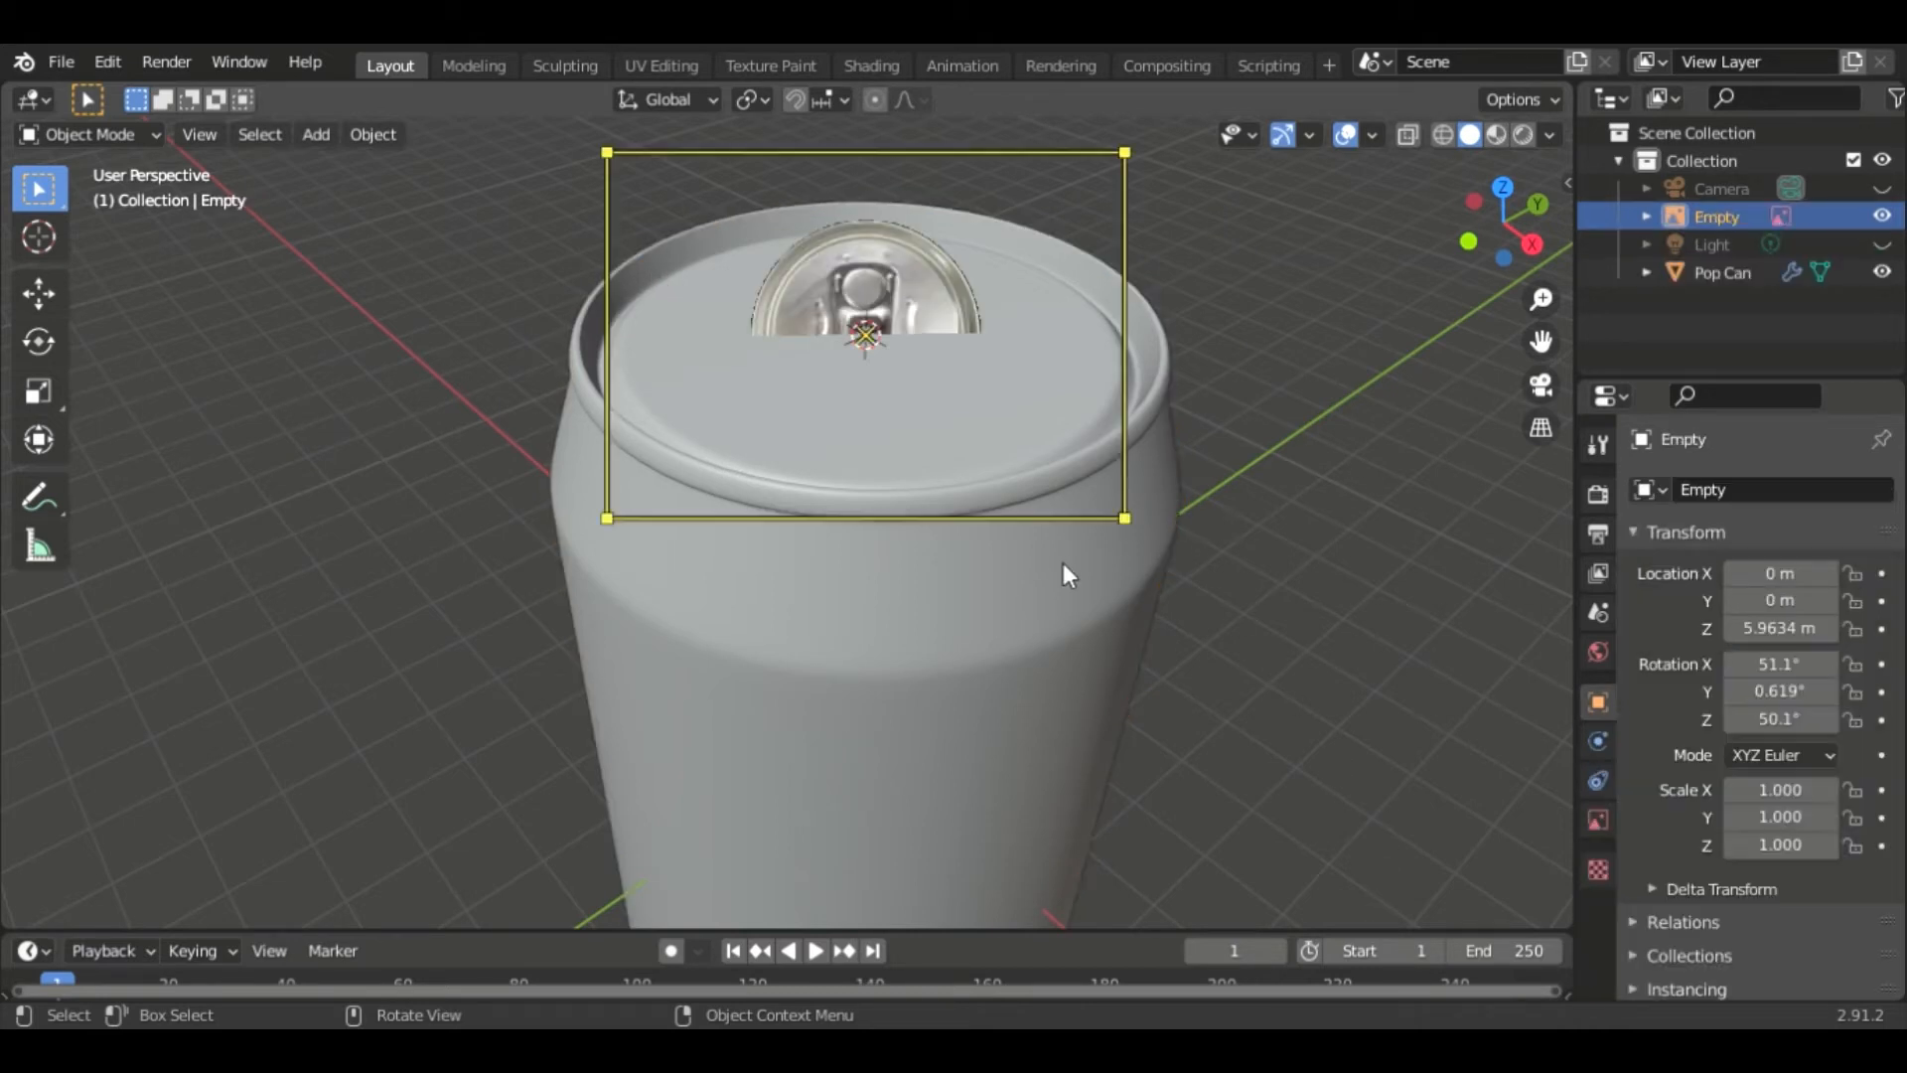
- Reset the reference image's X, Y and Z rotation to 0°
middle_drag(919, 643, 1152, 679)
middle_drag(1198, 594, 1211, 614)
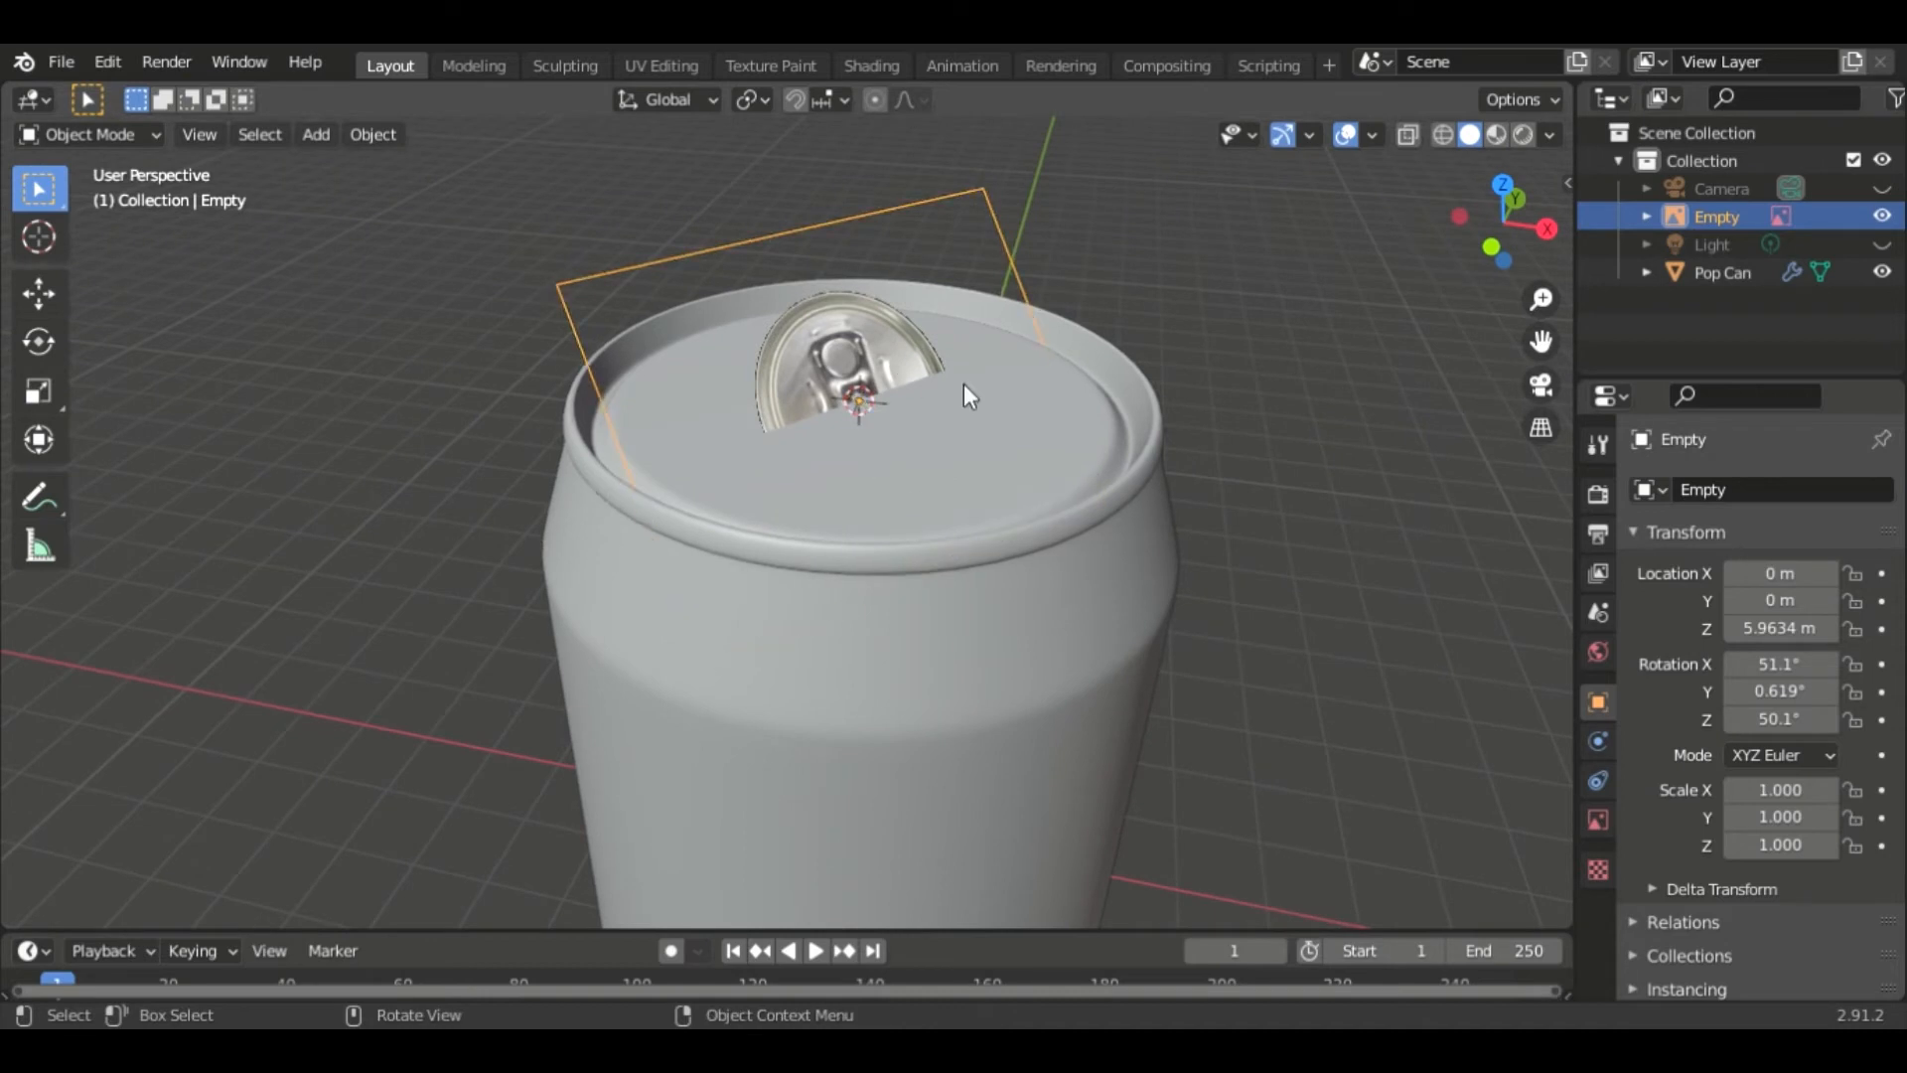
click(1781, 665)
text(0)
key(Return)
click(1777, 695)
text(0)
key(Return)
click(1781, 719)
text(0)
key(Return)
- Move the reference image up along Z to about 6.06 m, just above the lid
key(g)
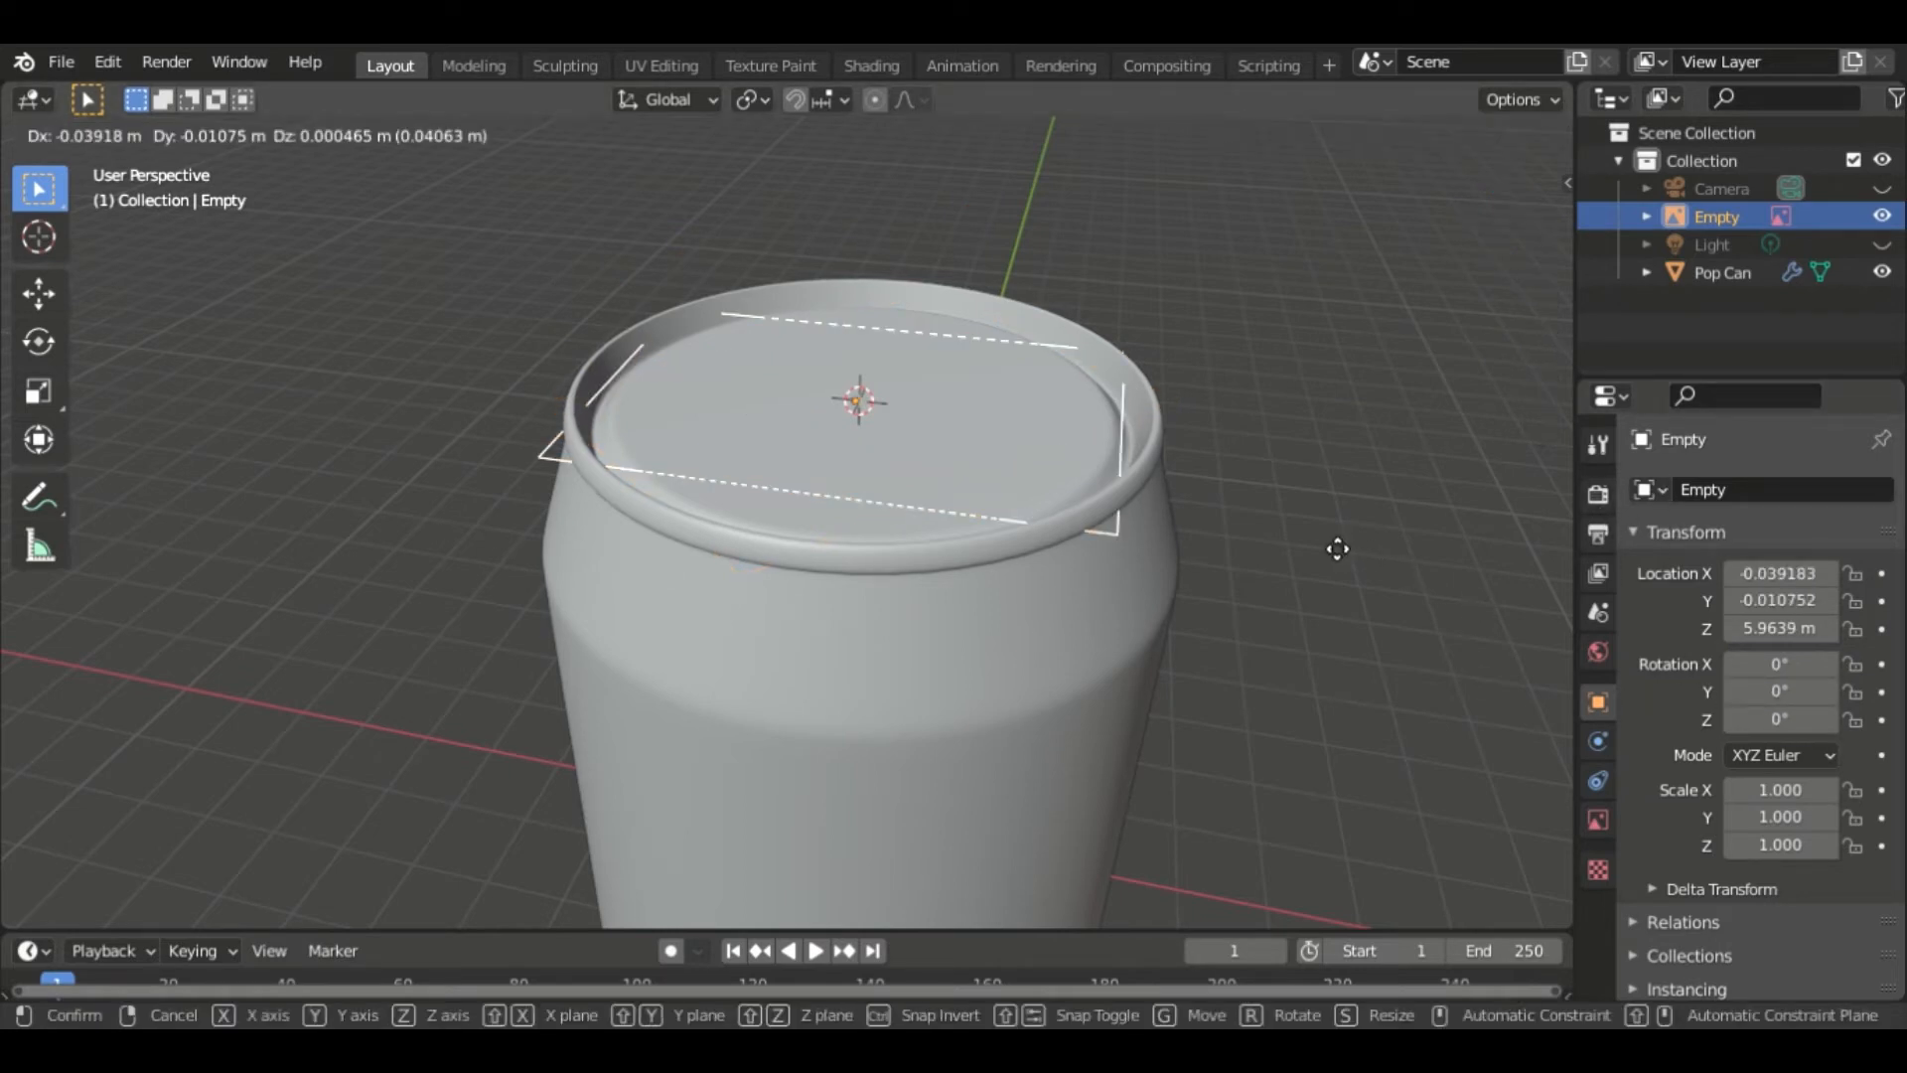
key(z)
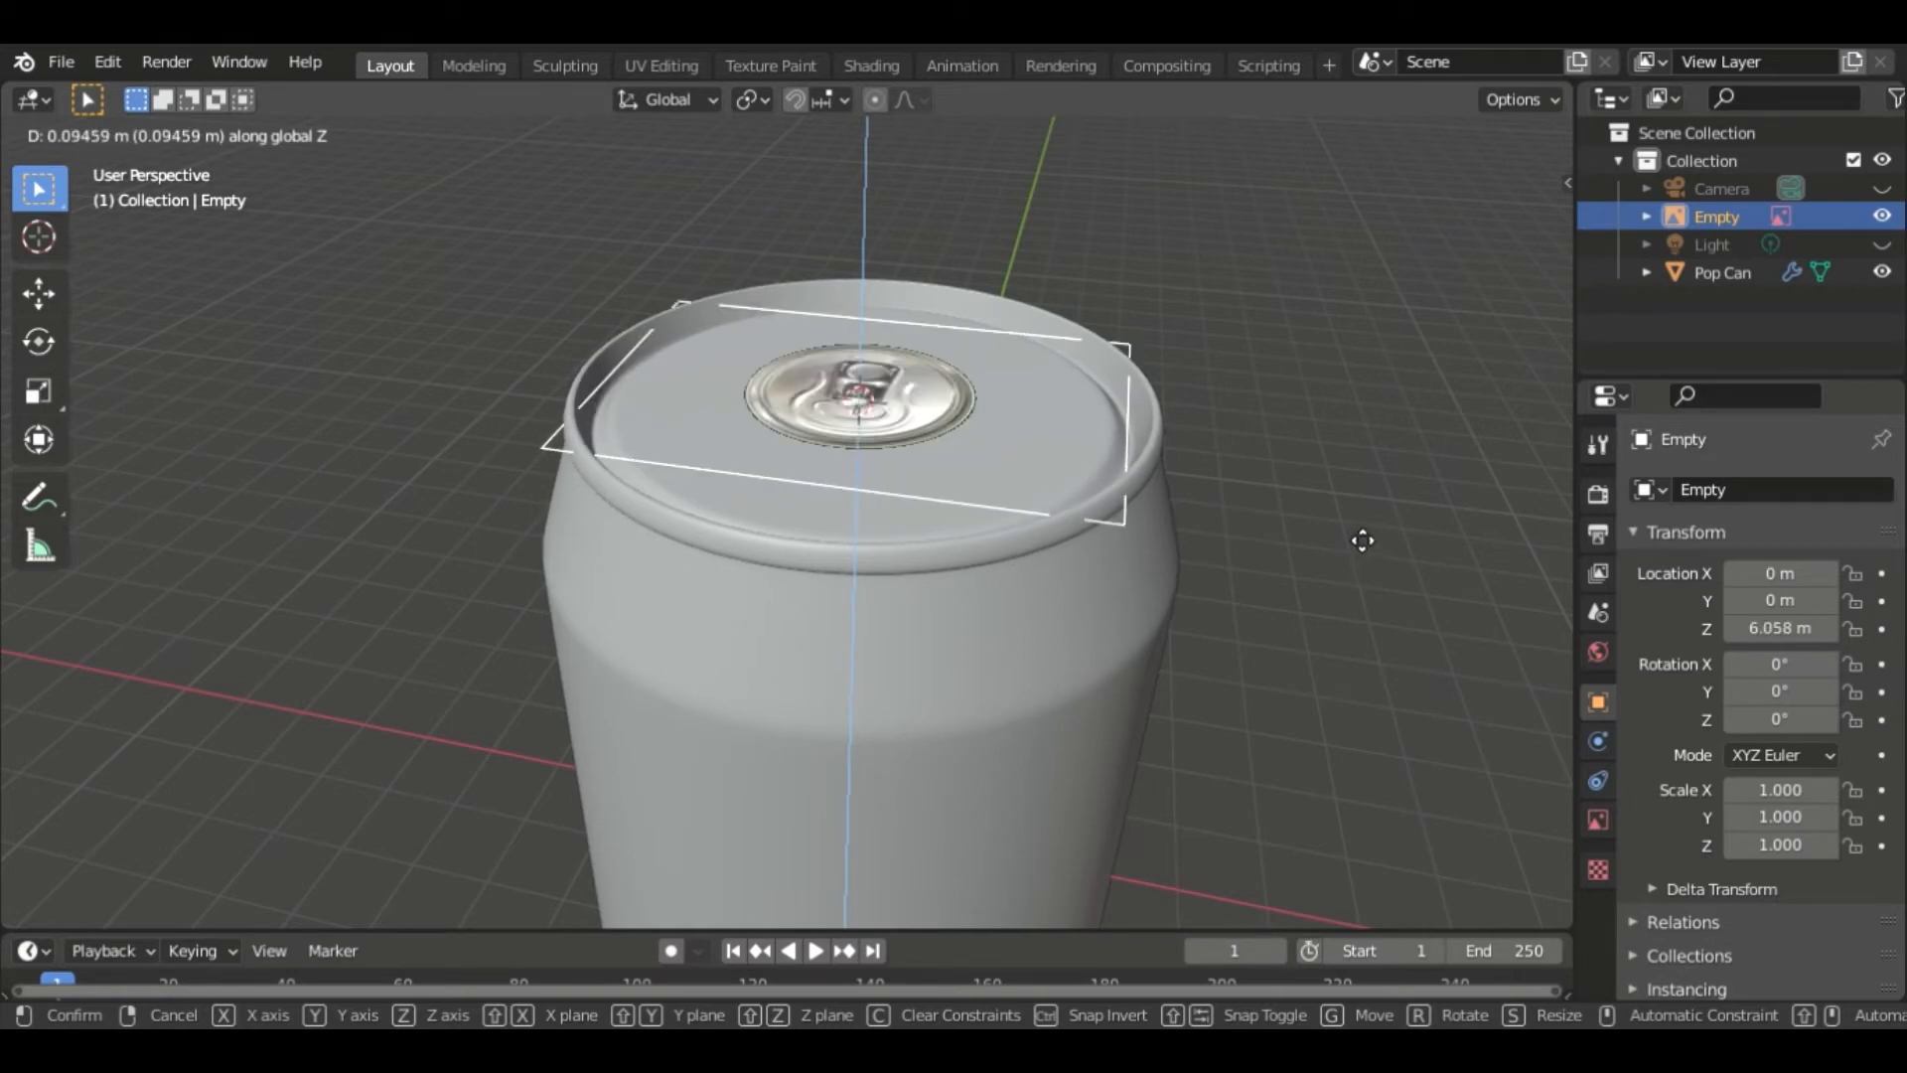
click(1362, 541)
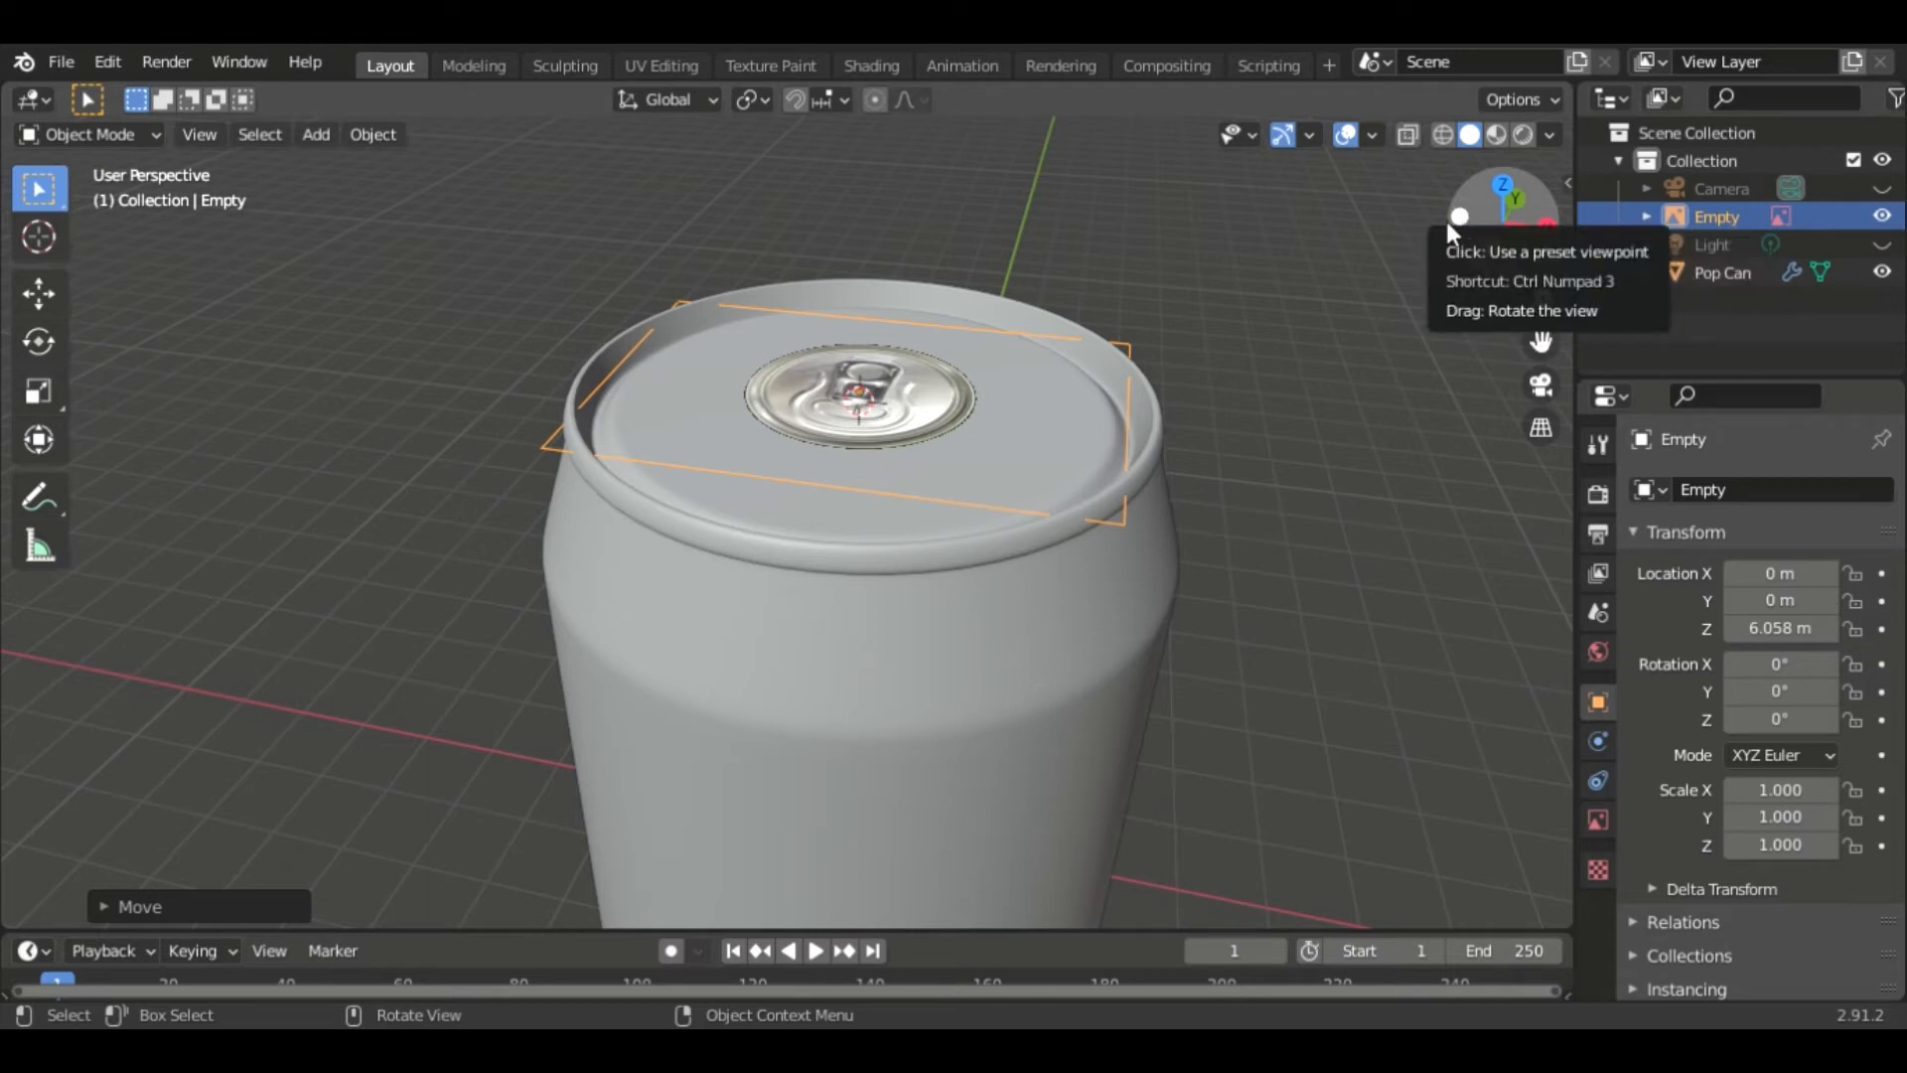
- Set the reference image's Z rotation to 90°
click(1823, 716)
text(90)
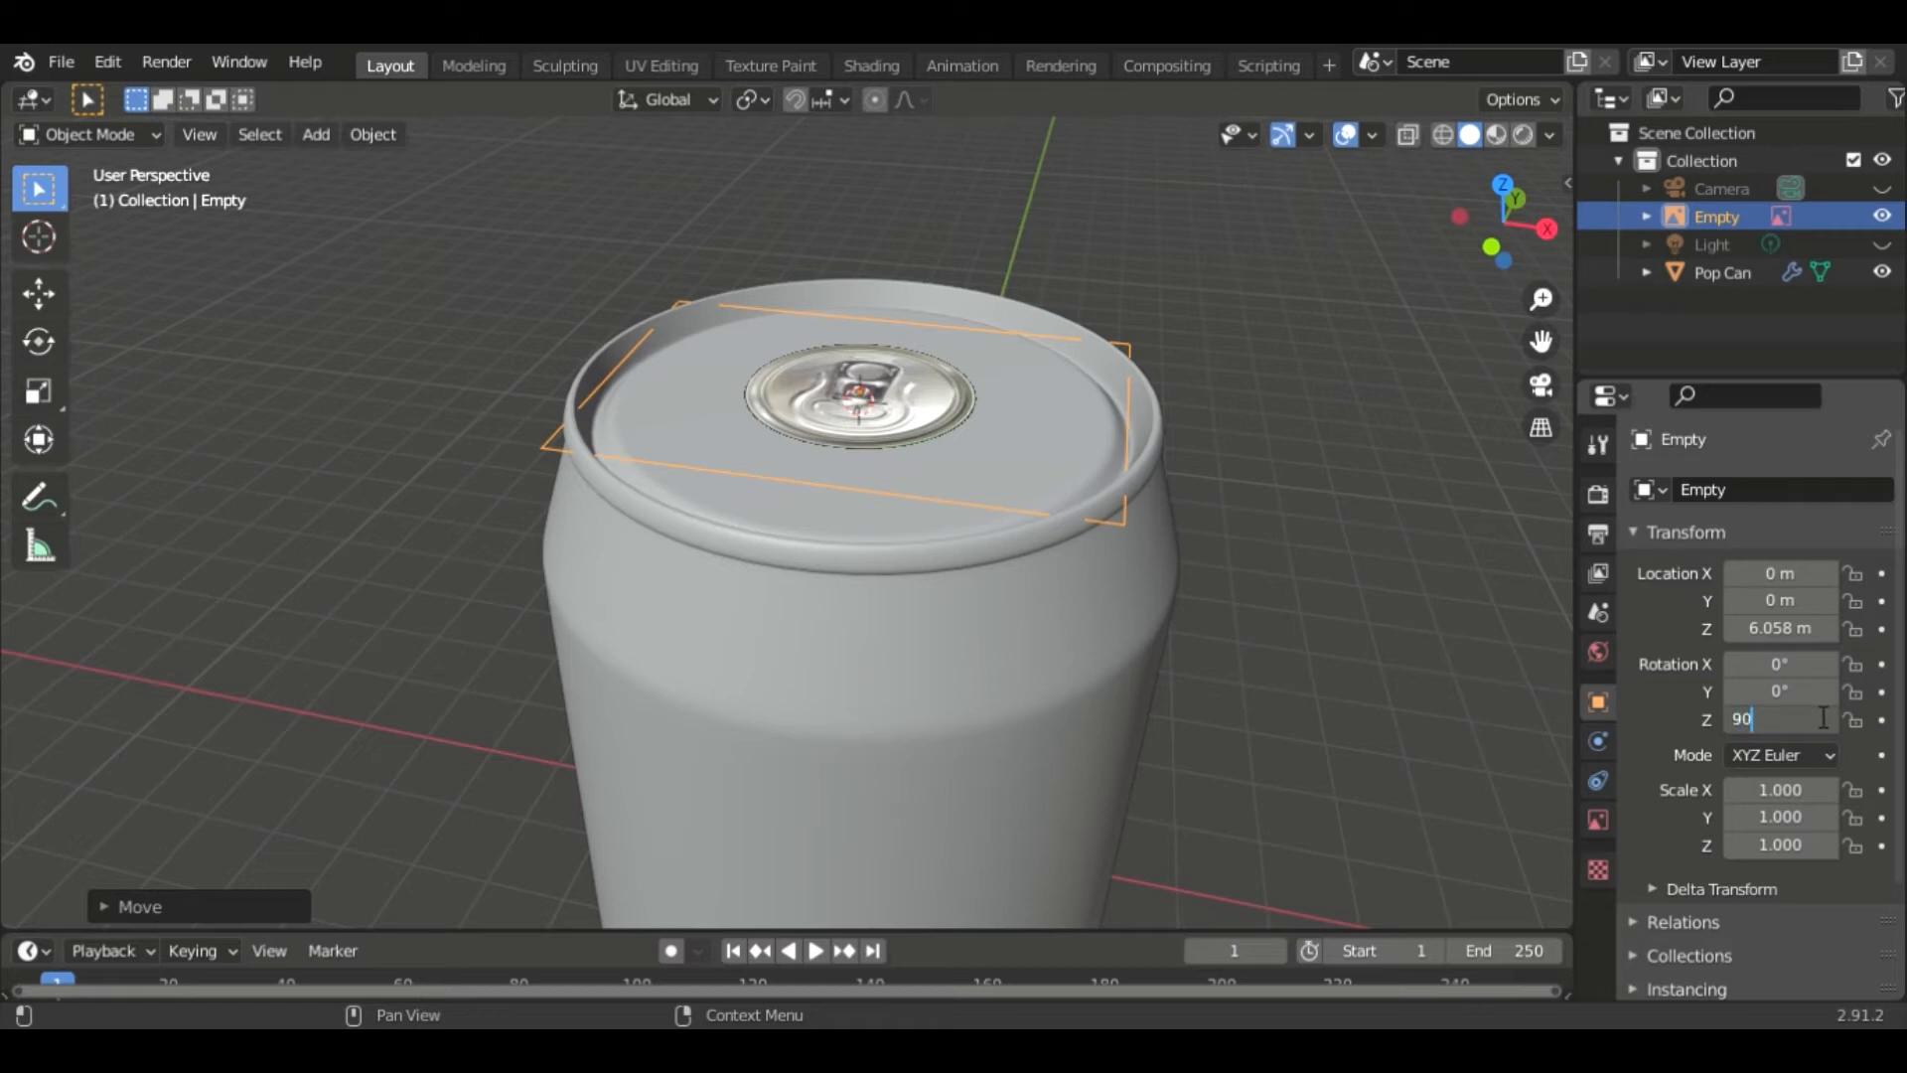
key(Return)
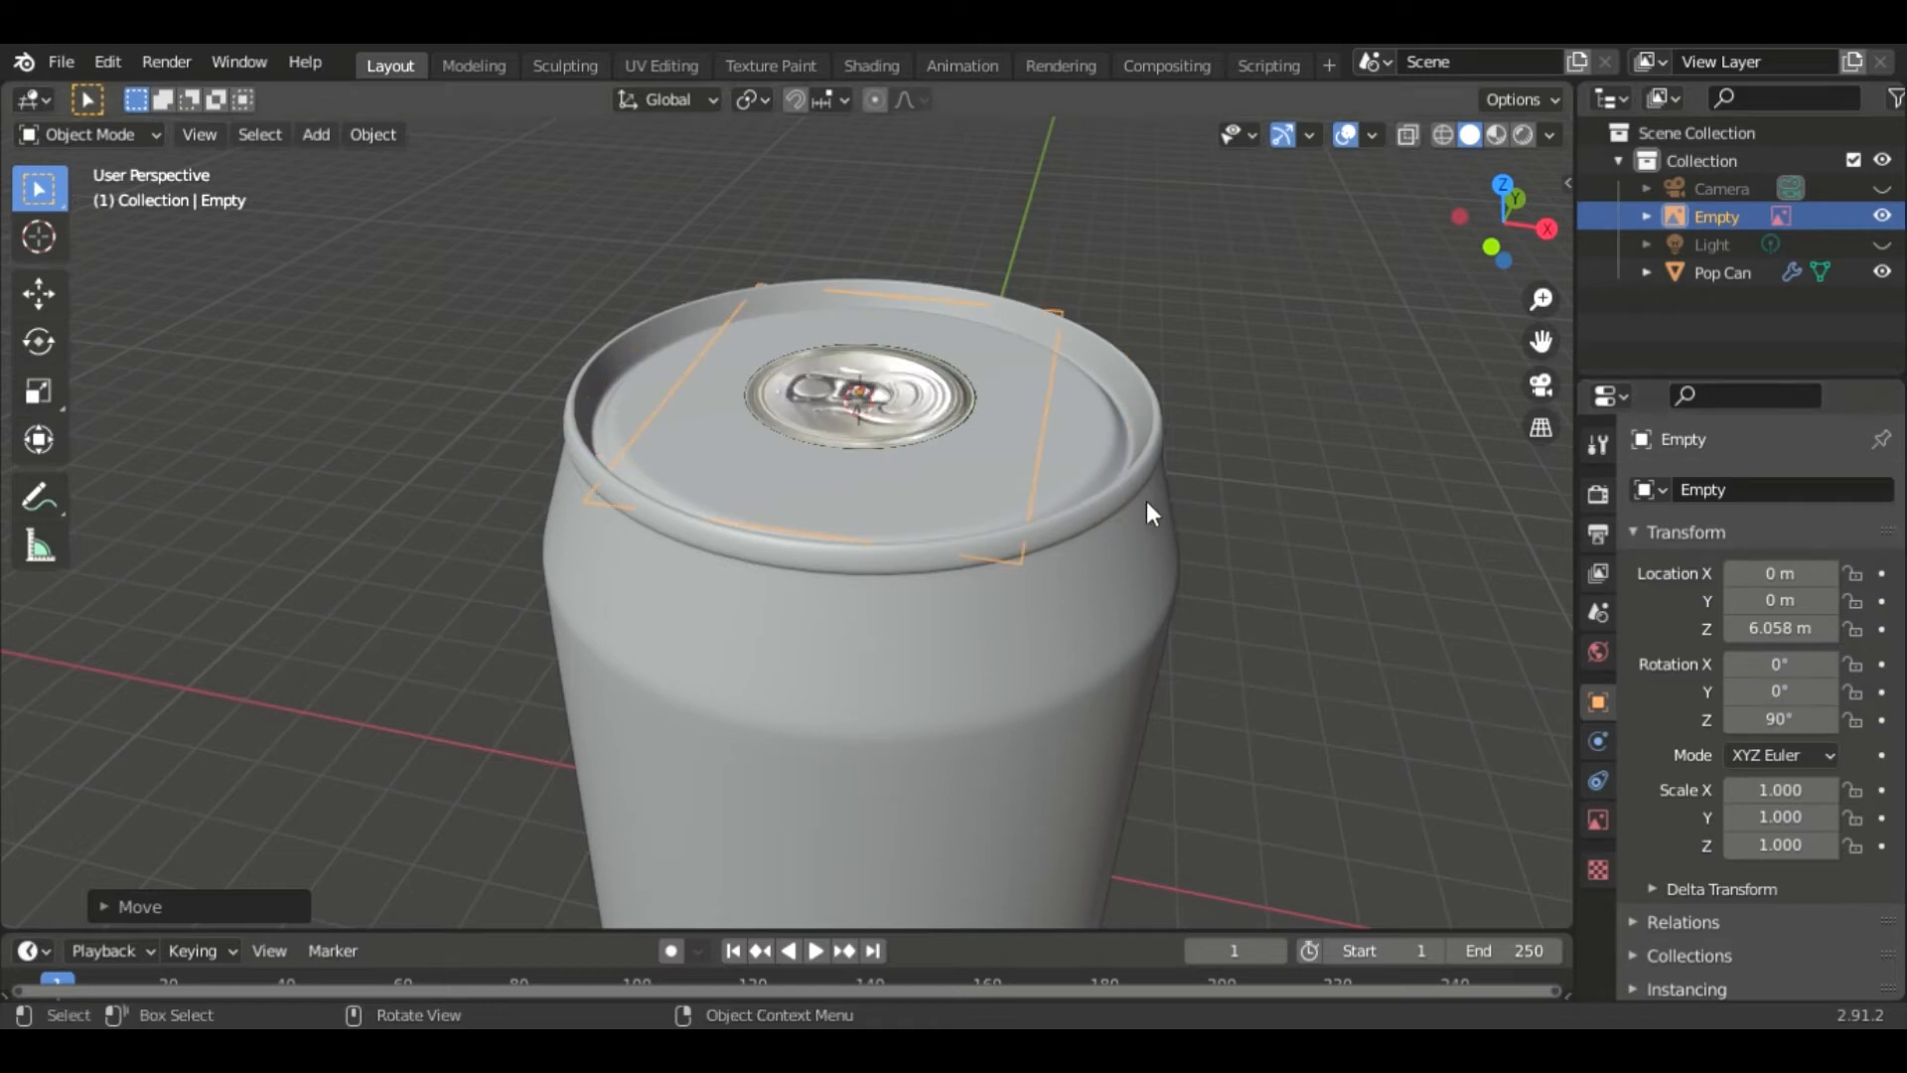
- Scale the reference image uniformly to about 2.548 so it covers the can's top
key(s)
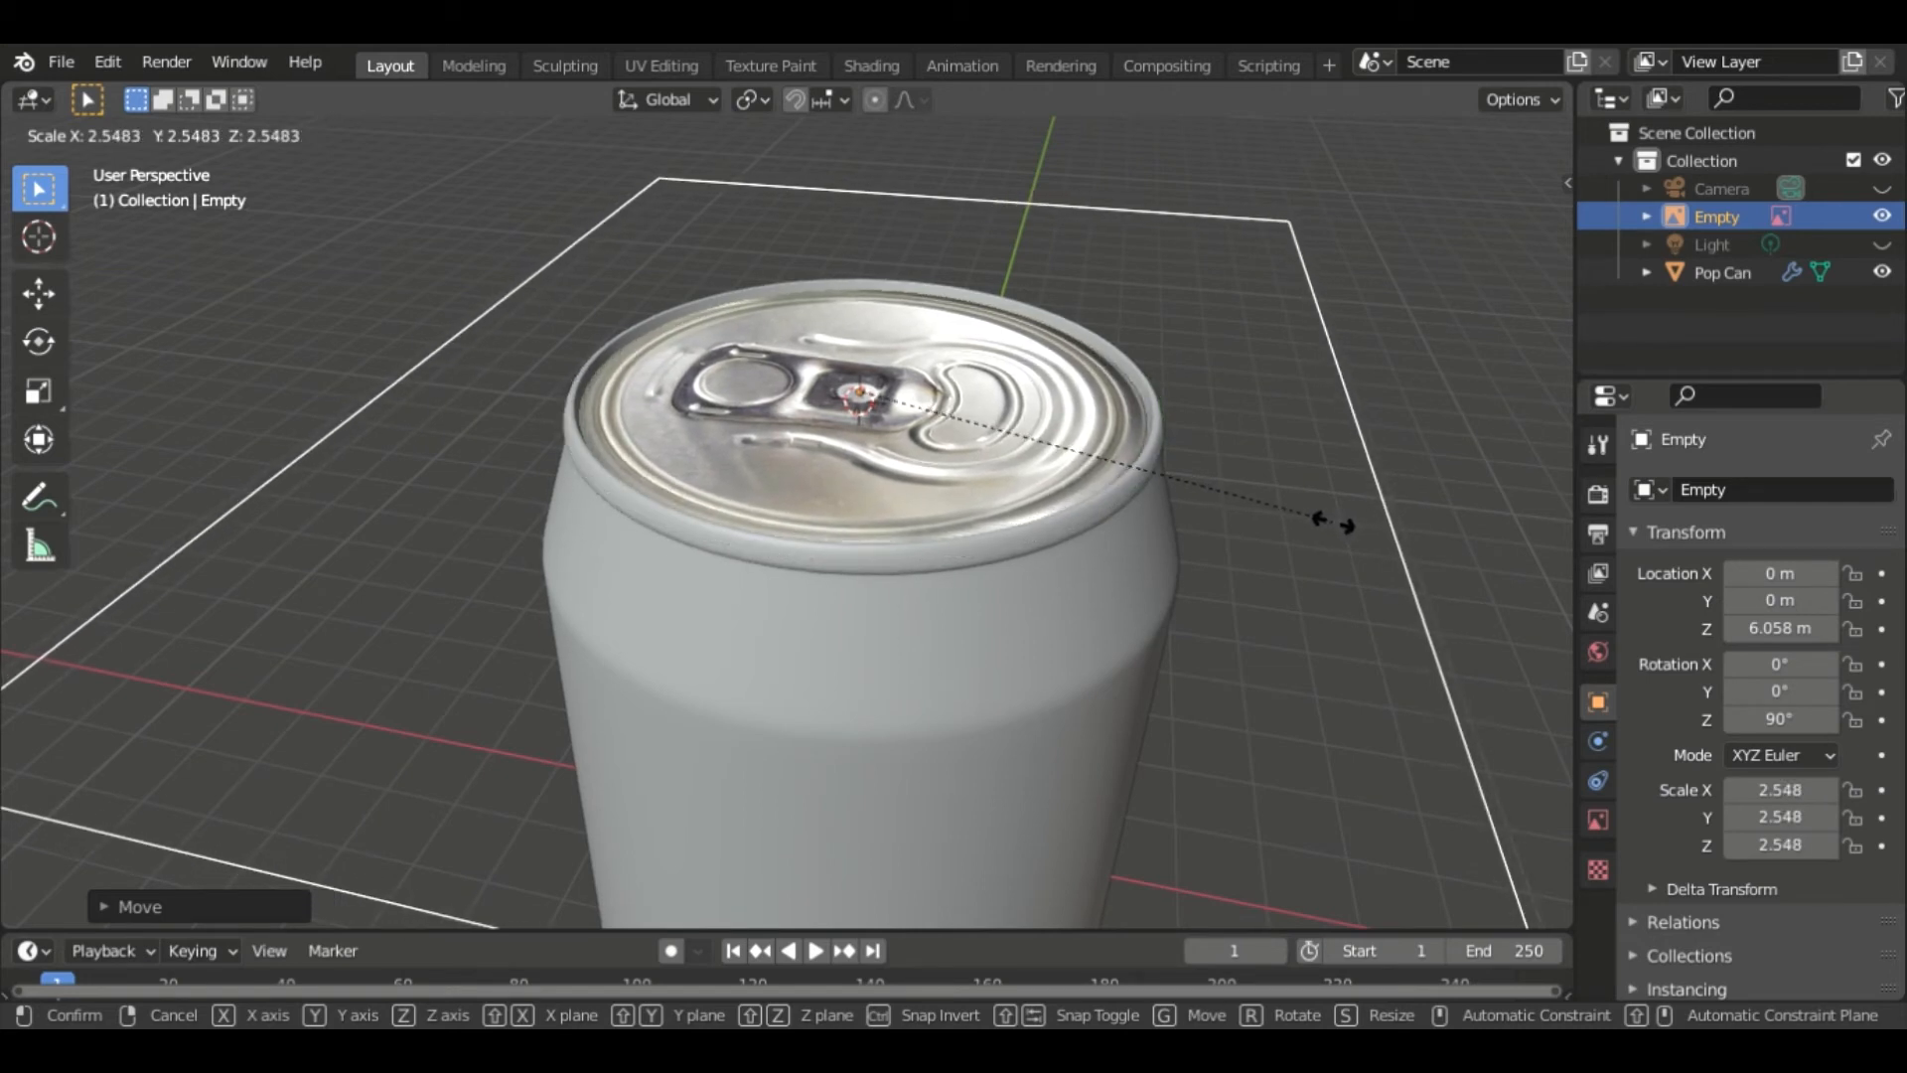
click(1336, 524)
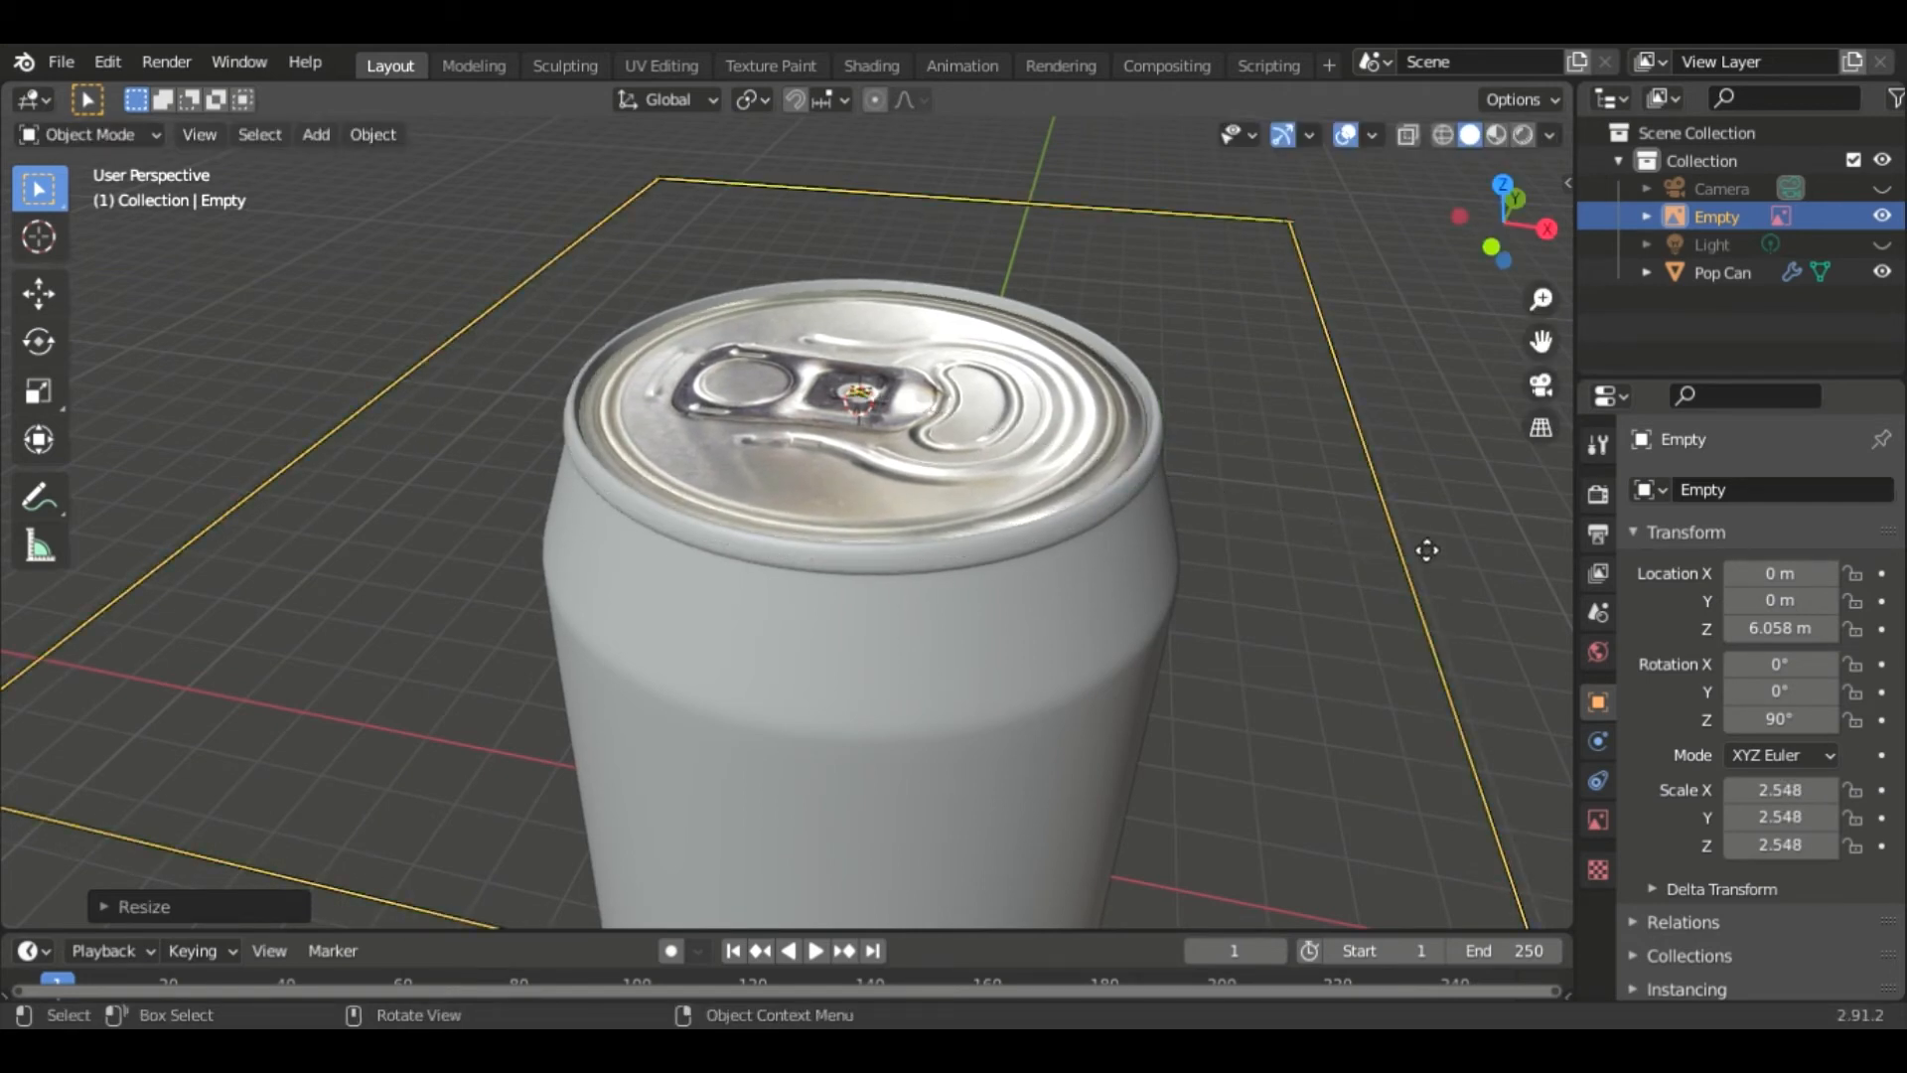
- Select the Pop Can object and enter edit mode
scroll(1431, 550, down, 2)
shift+middle_drag(1335, 636, 1291, 327)
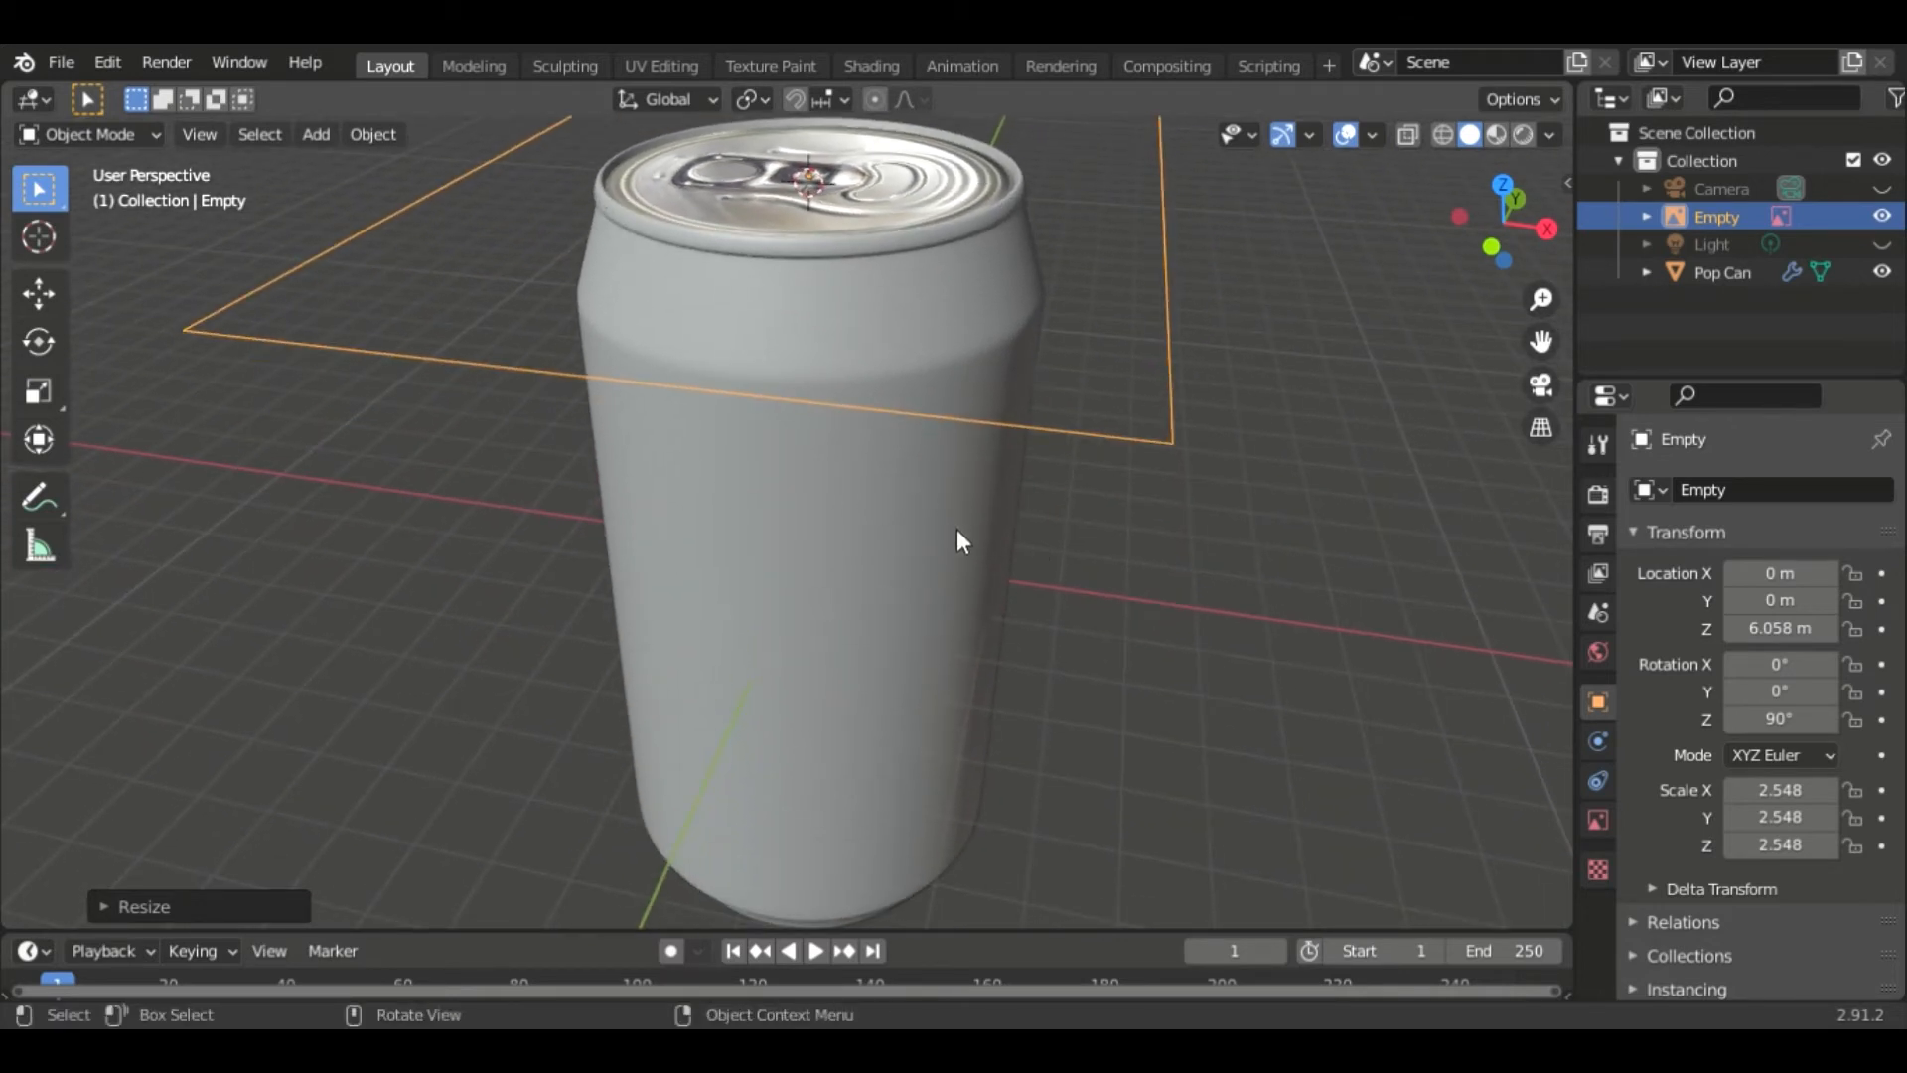
scroll(1259, 426, down, 8)
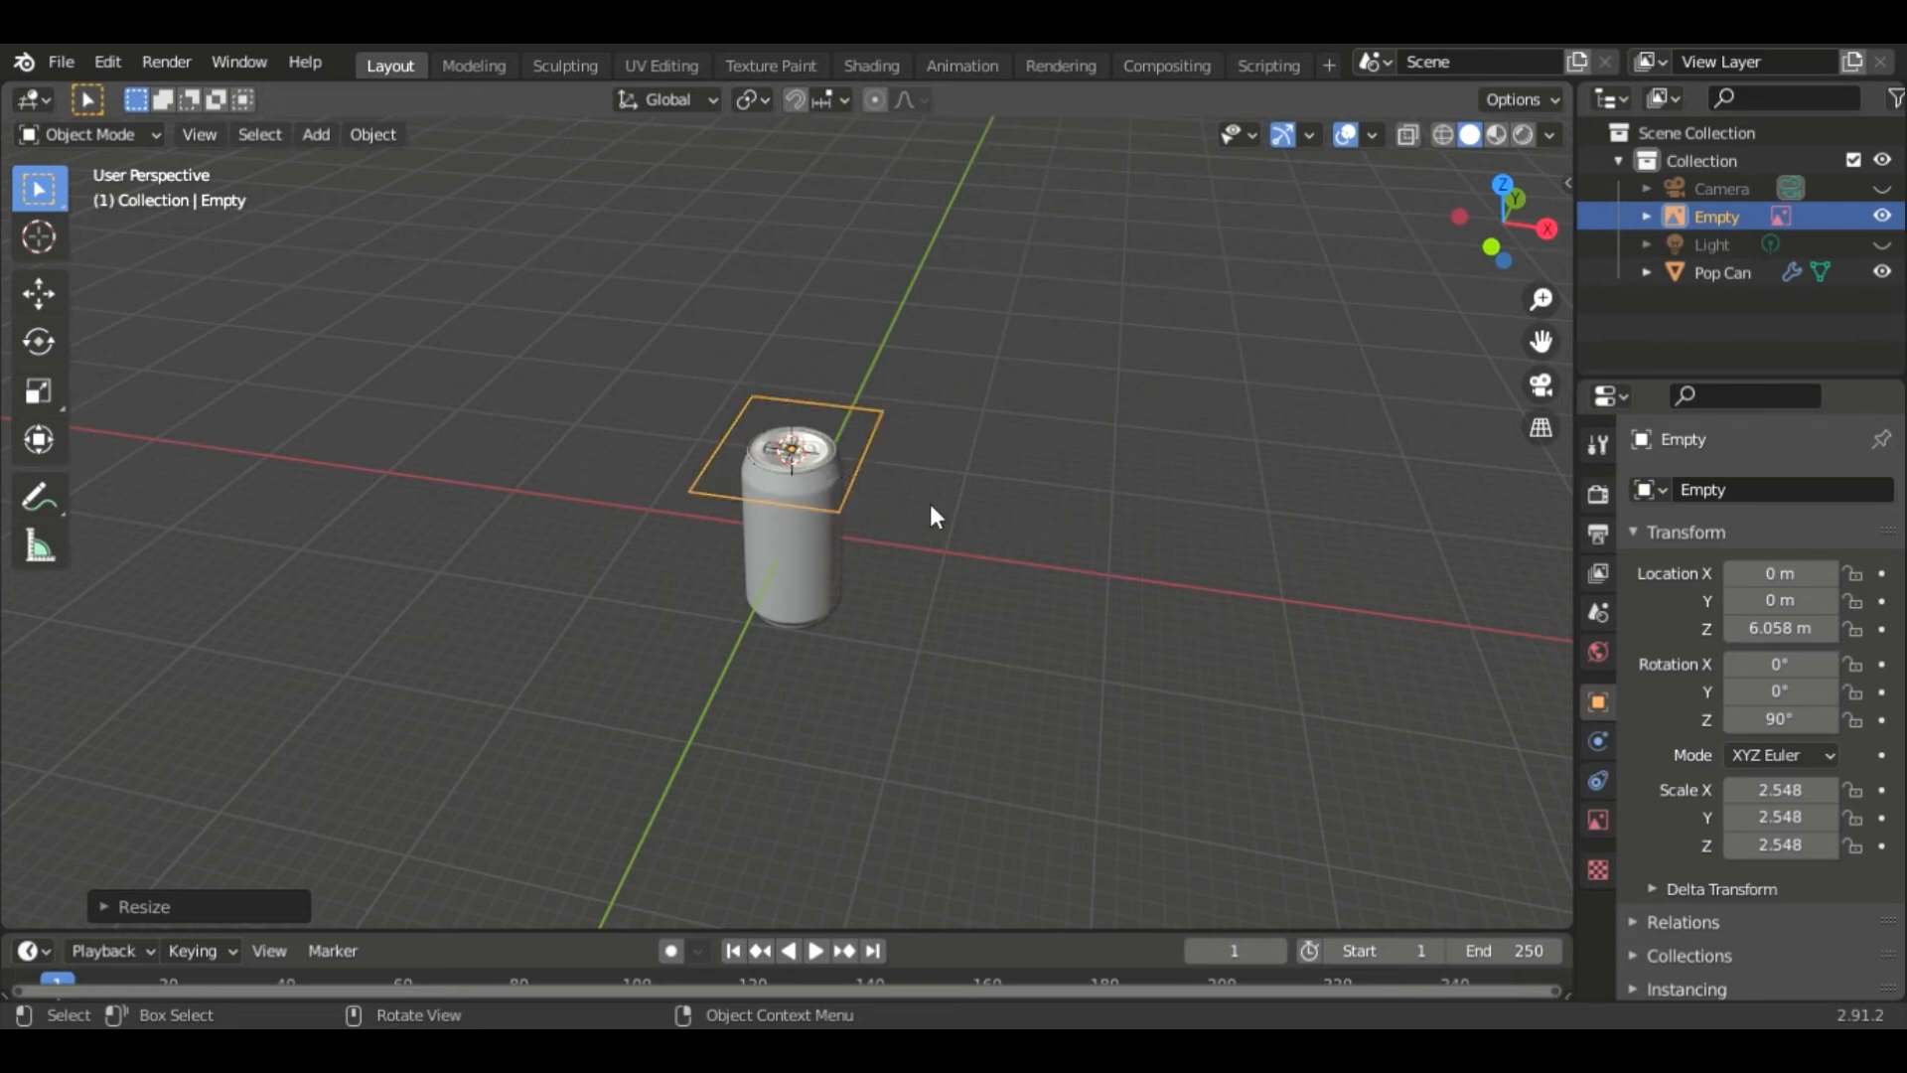
scroll(985, 502, up, 8)
middle_drag(1241, 533, 1147, 631)
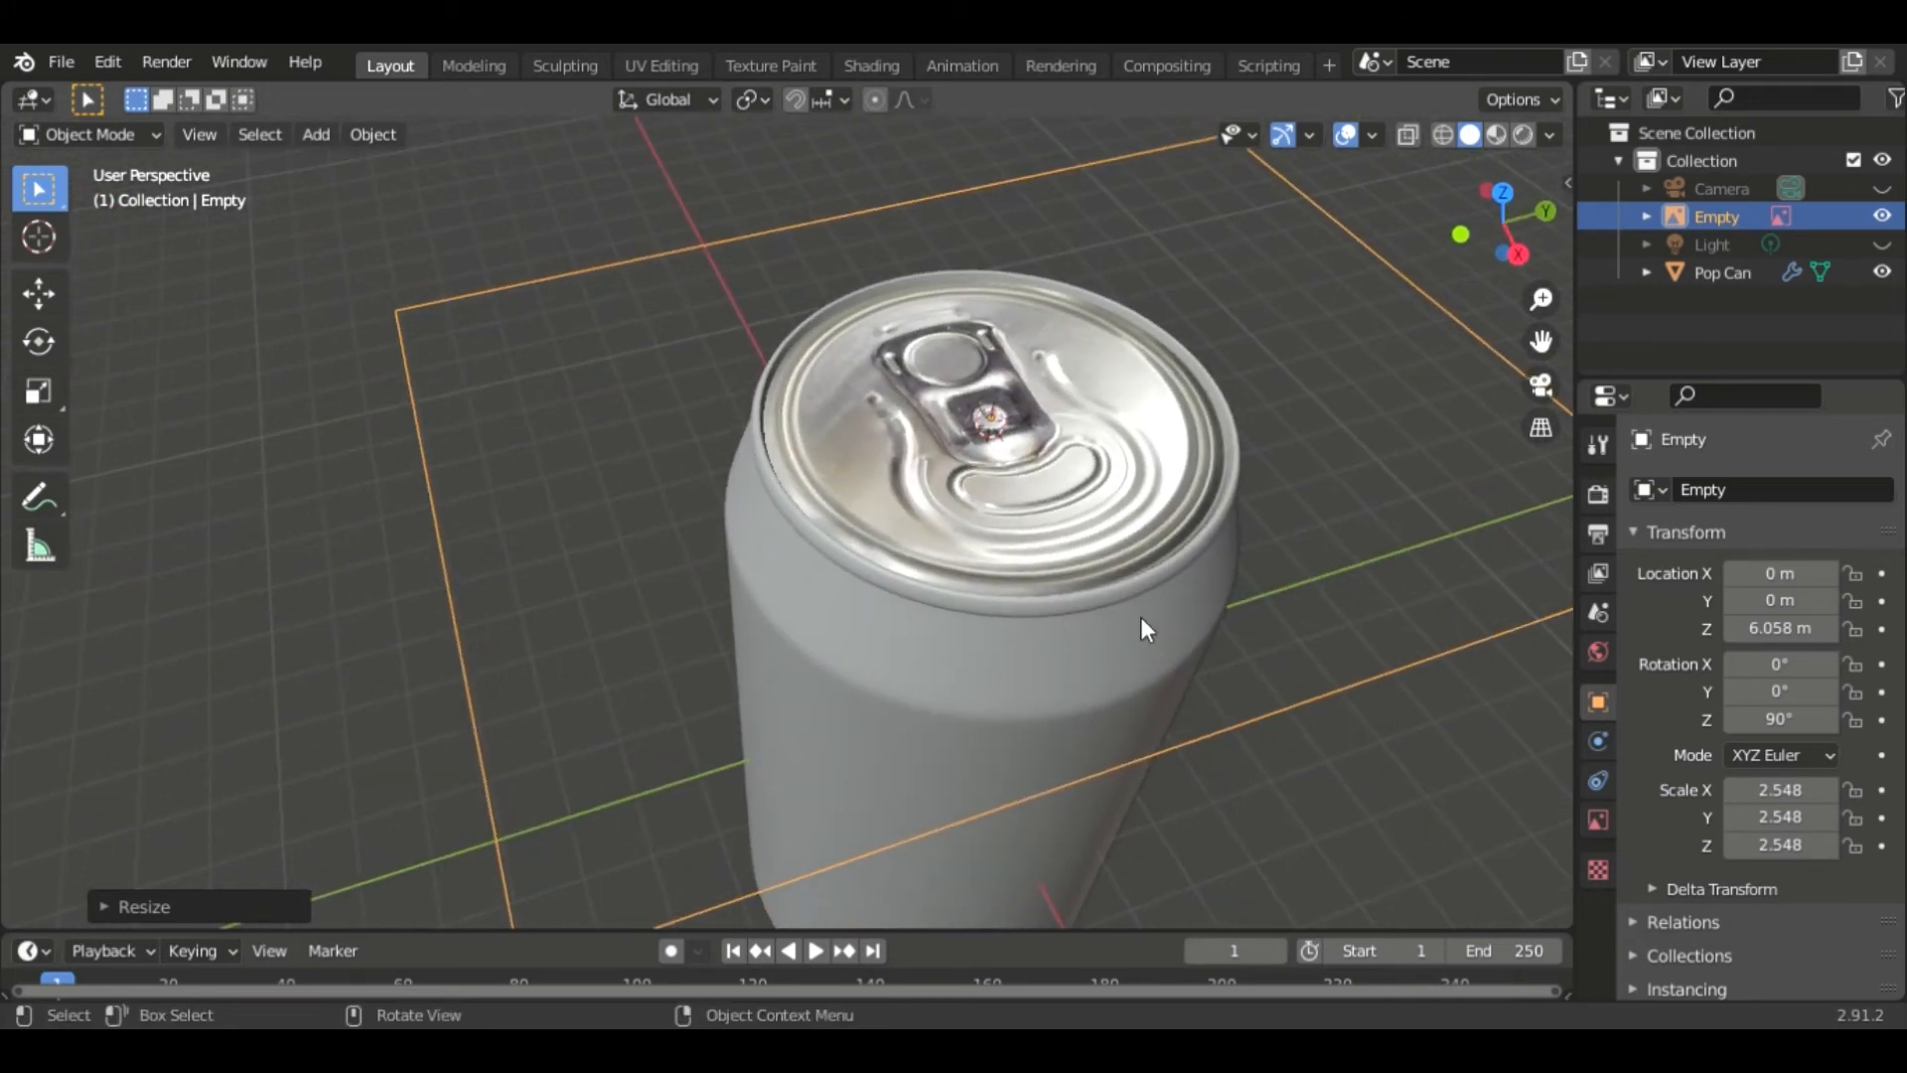
scroll(1140, 616, up, 1)
shift+middle_drag(1301, 580, 1091, 614)
middle_drag(975, 588, 1016, 582)
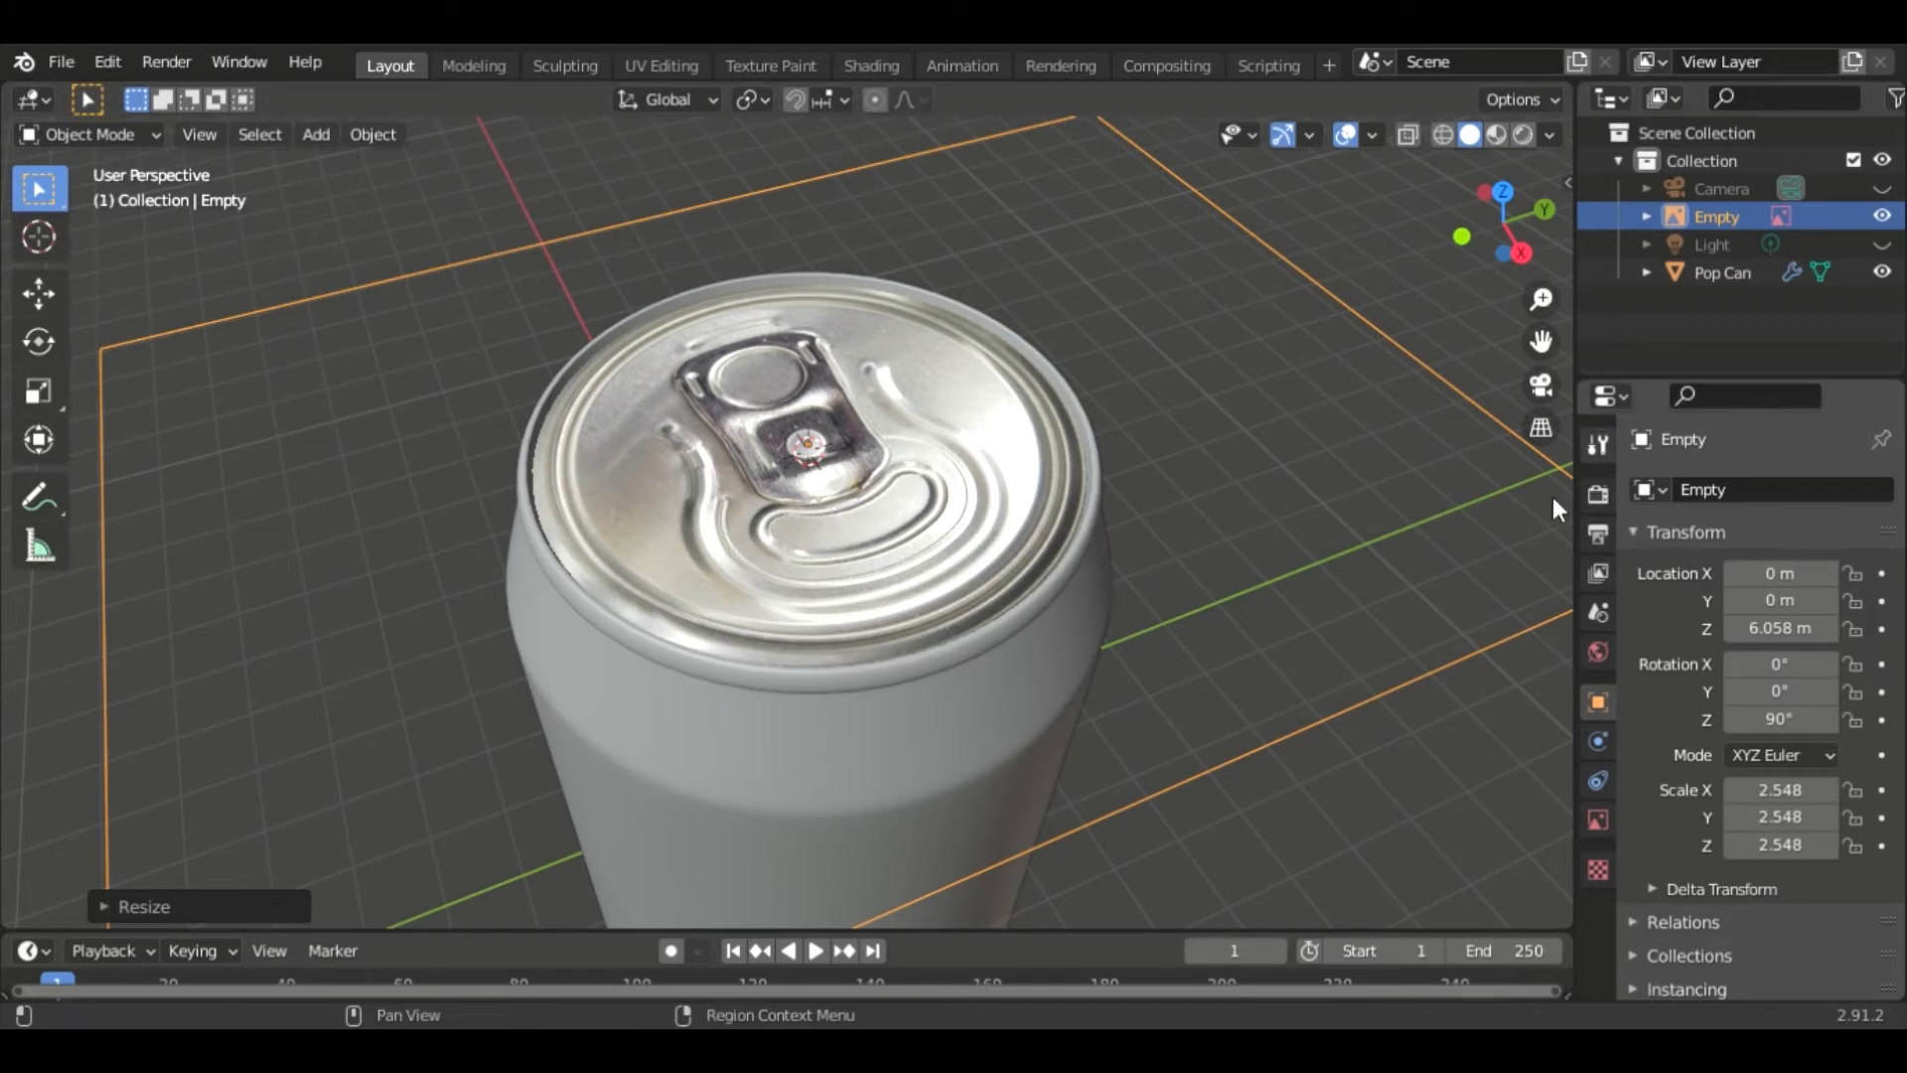
click(1457, 818)
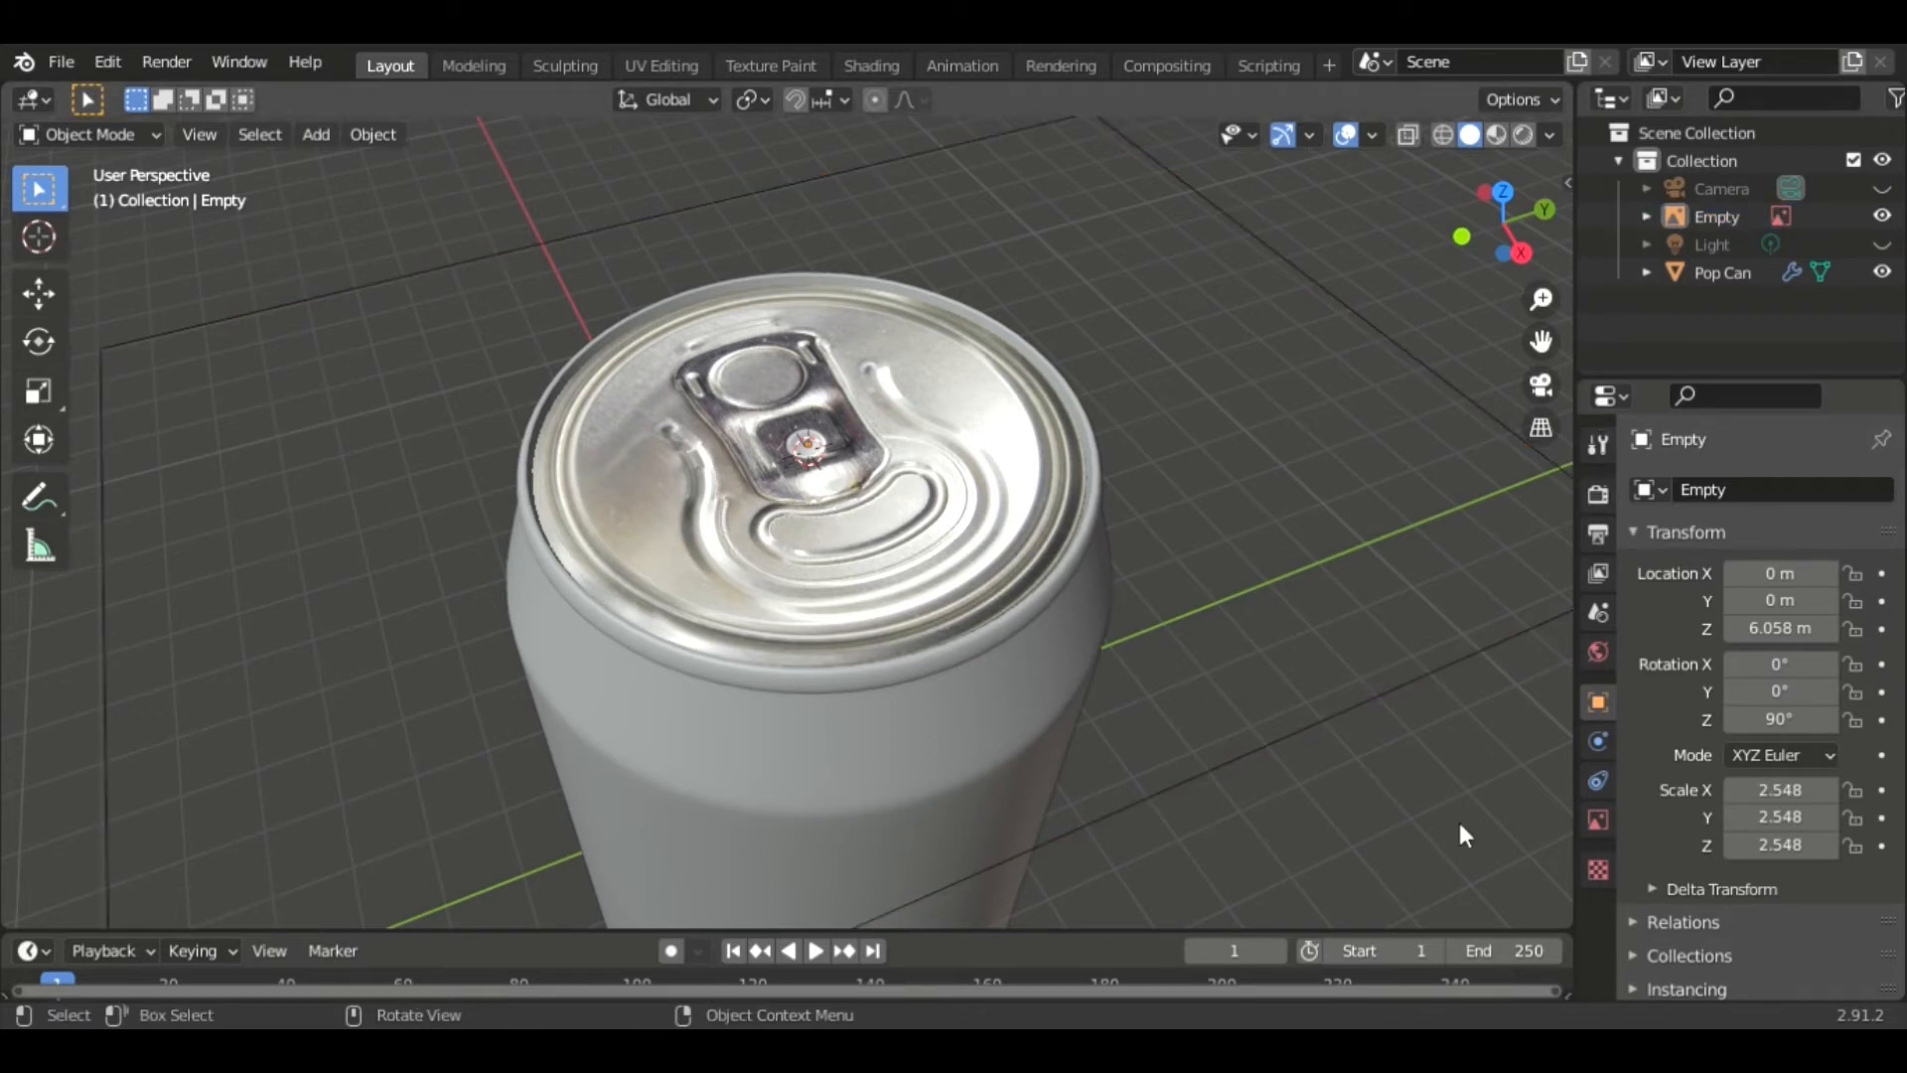
click(1679, 274)
key(Tab)
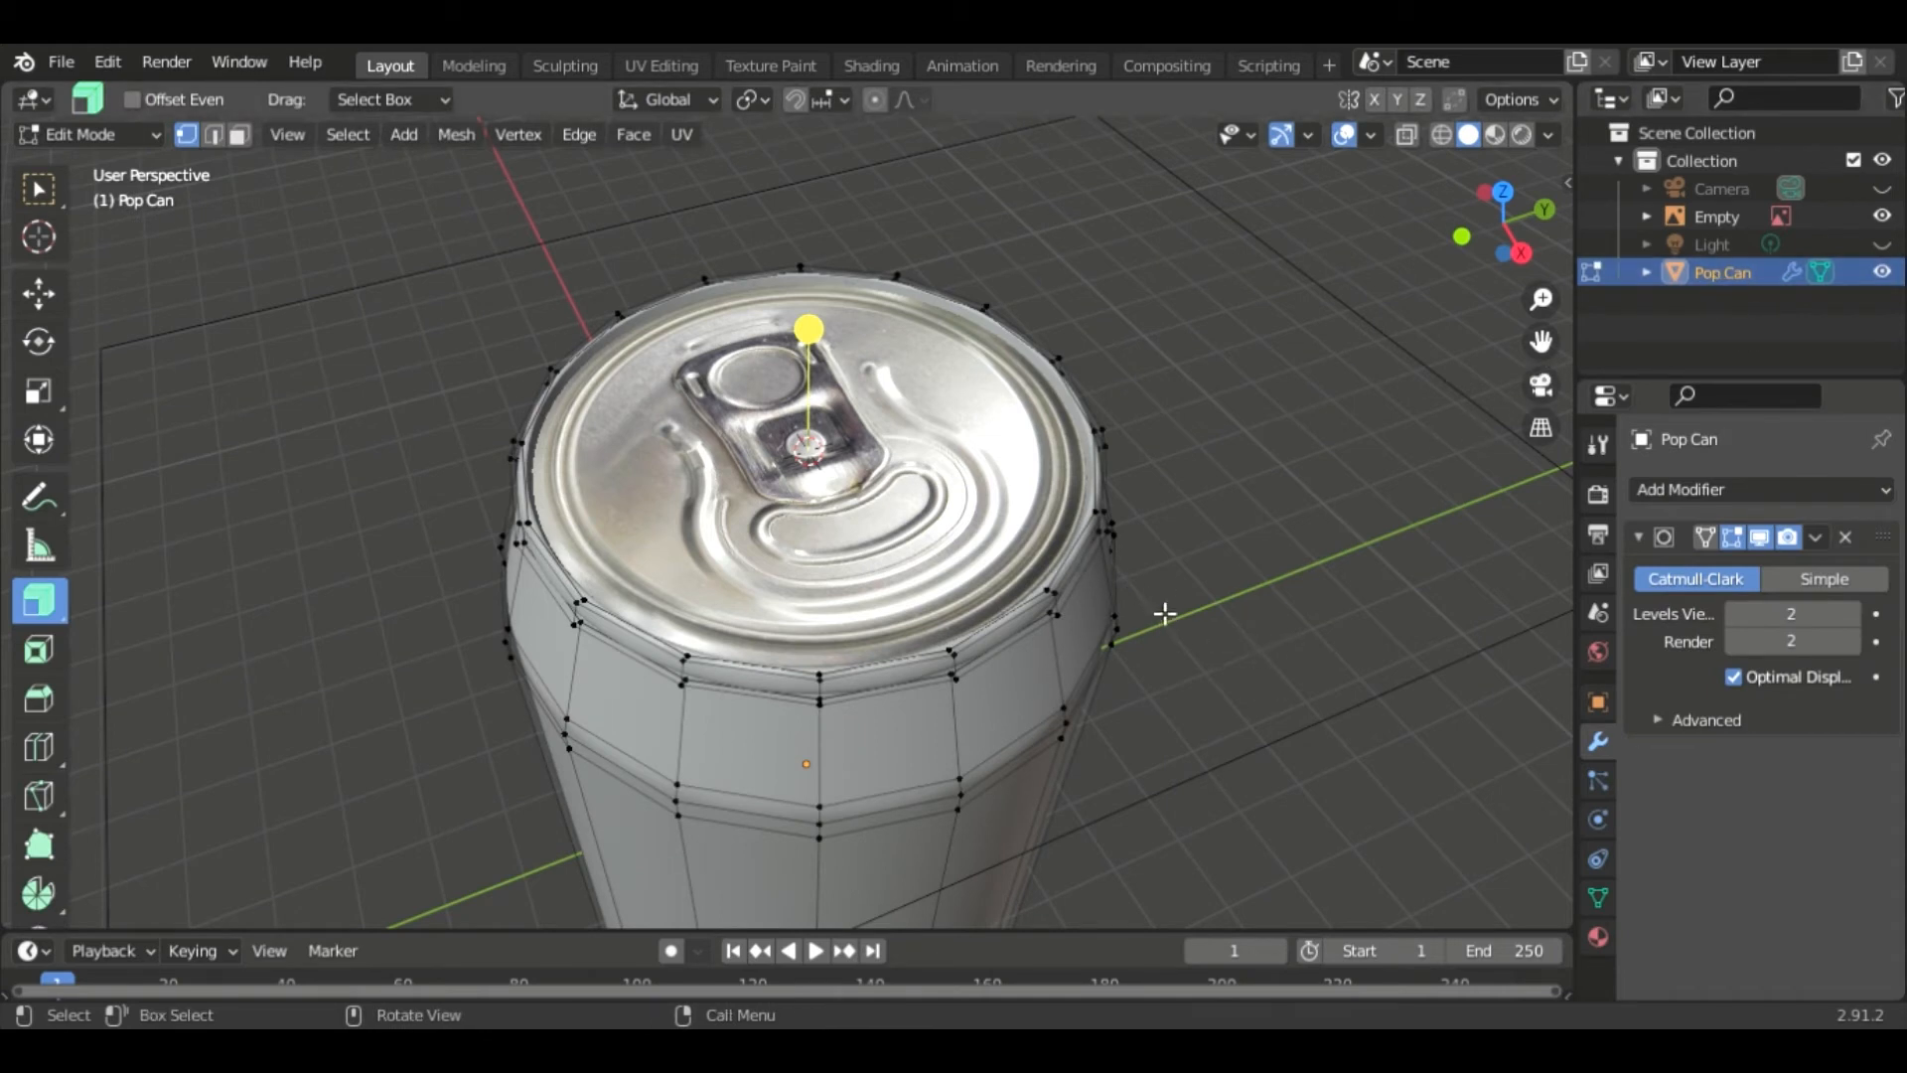
- Add a plane to the can mesh and move it onto the lid over the pull tab
key(shift+a)
click(999, 514)
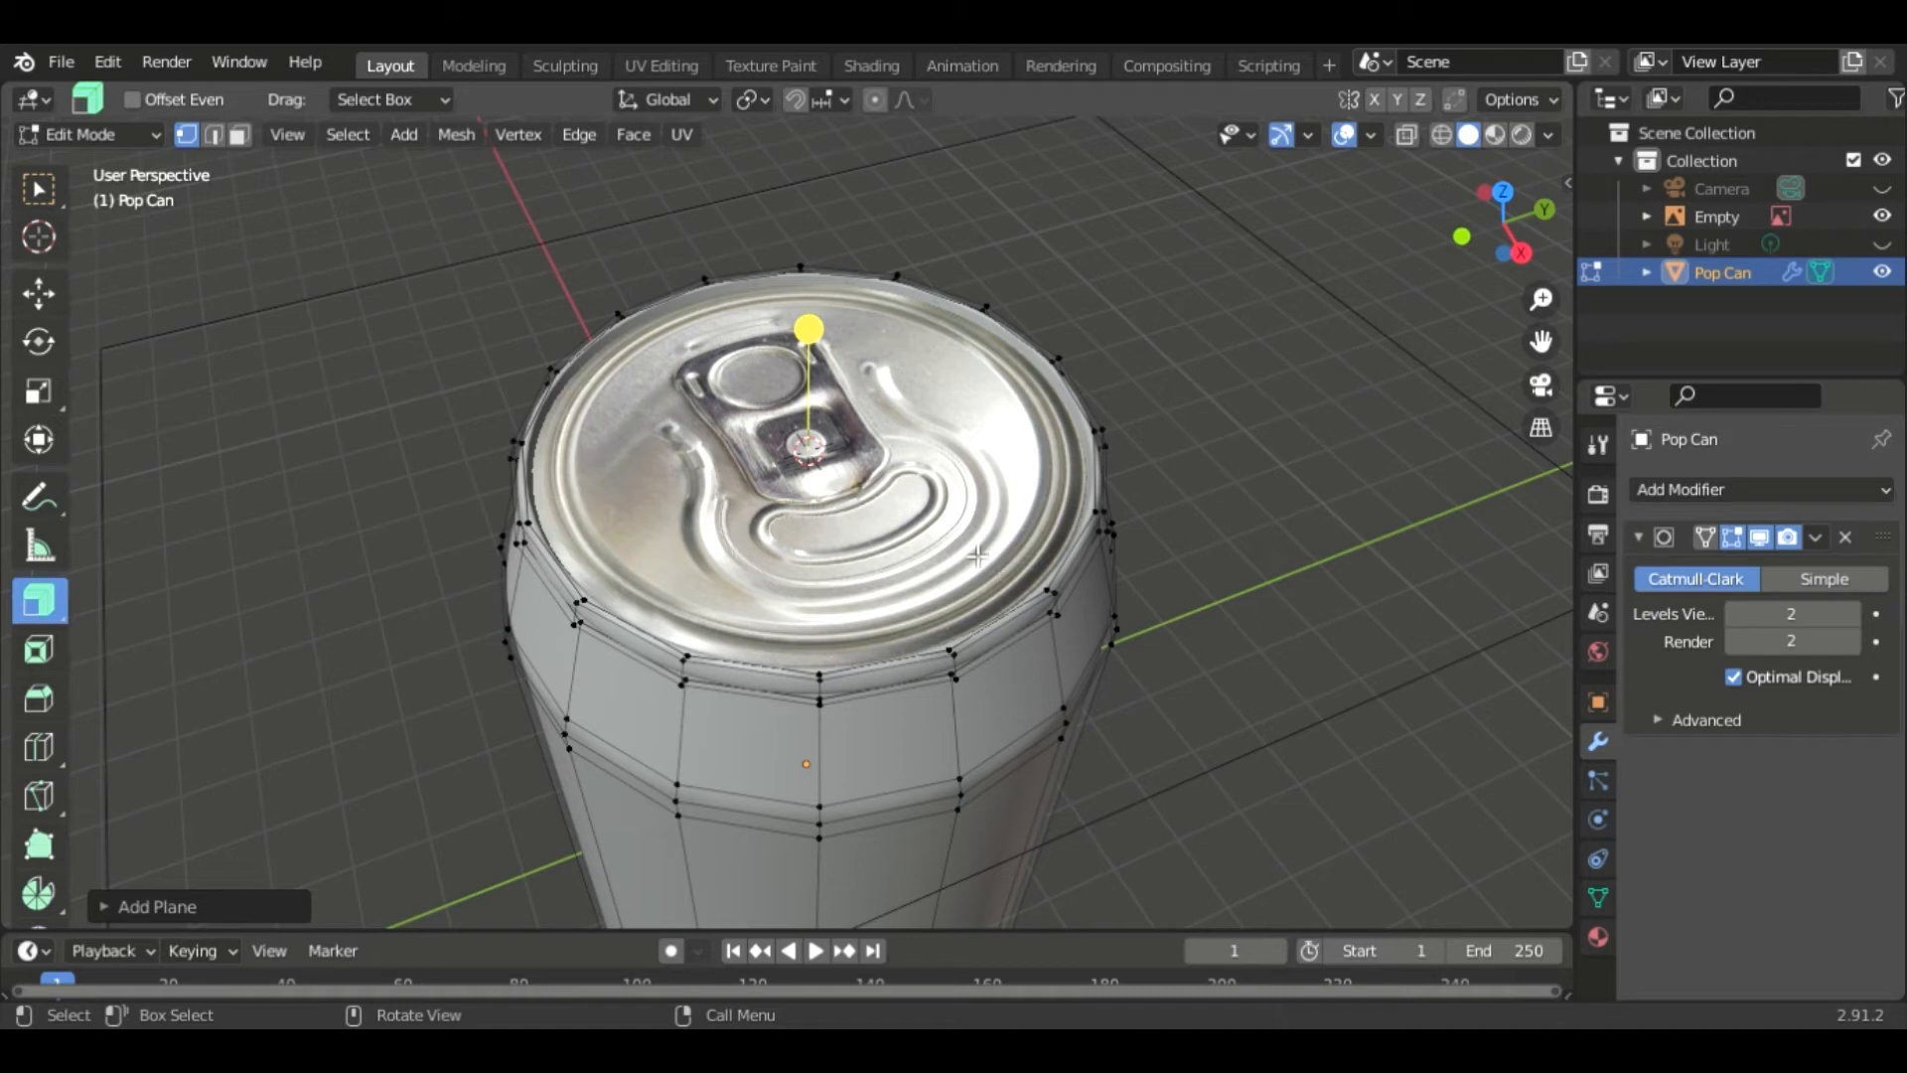
key(g)
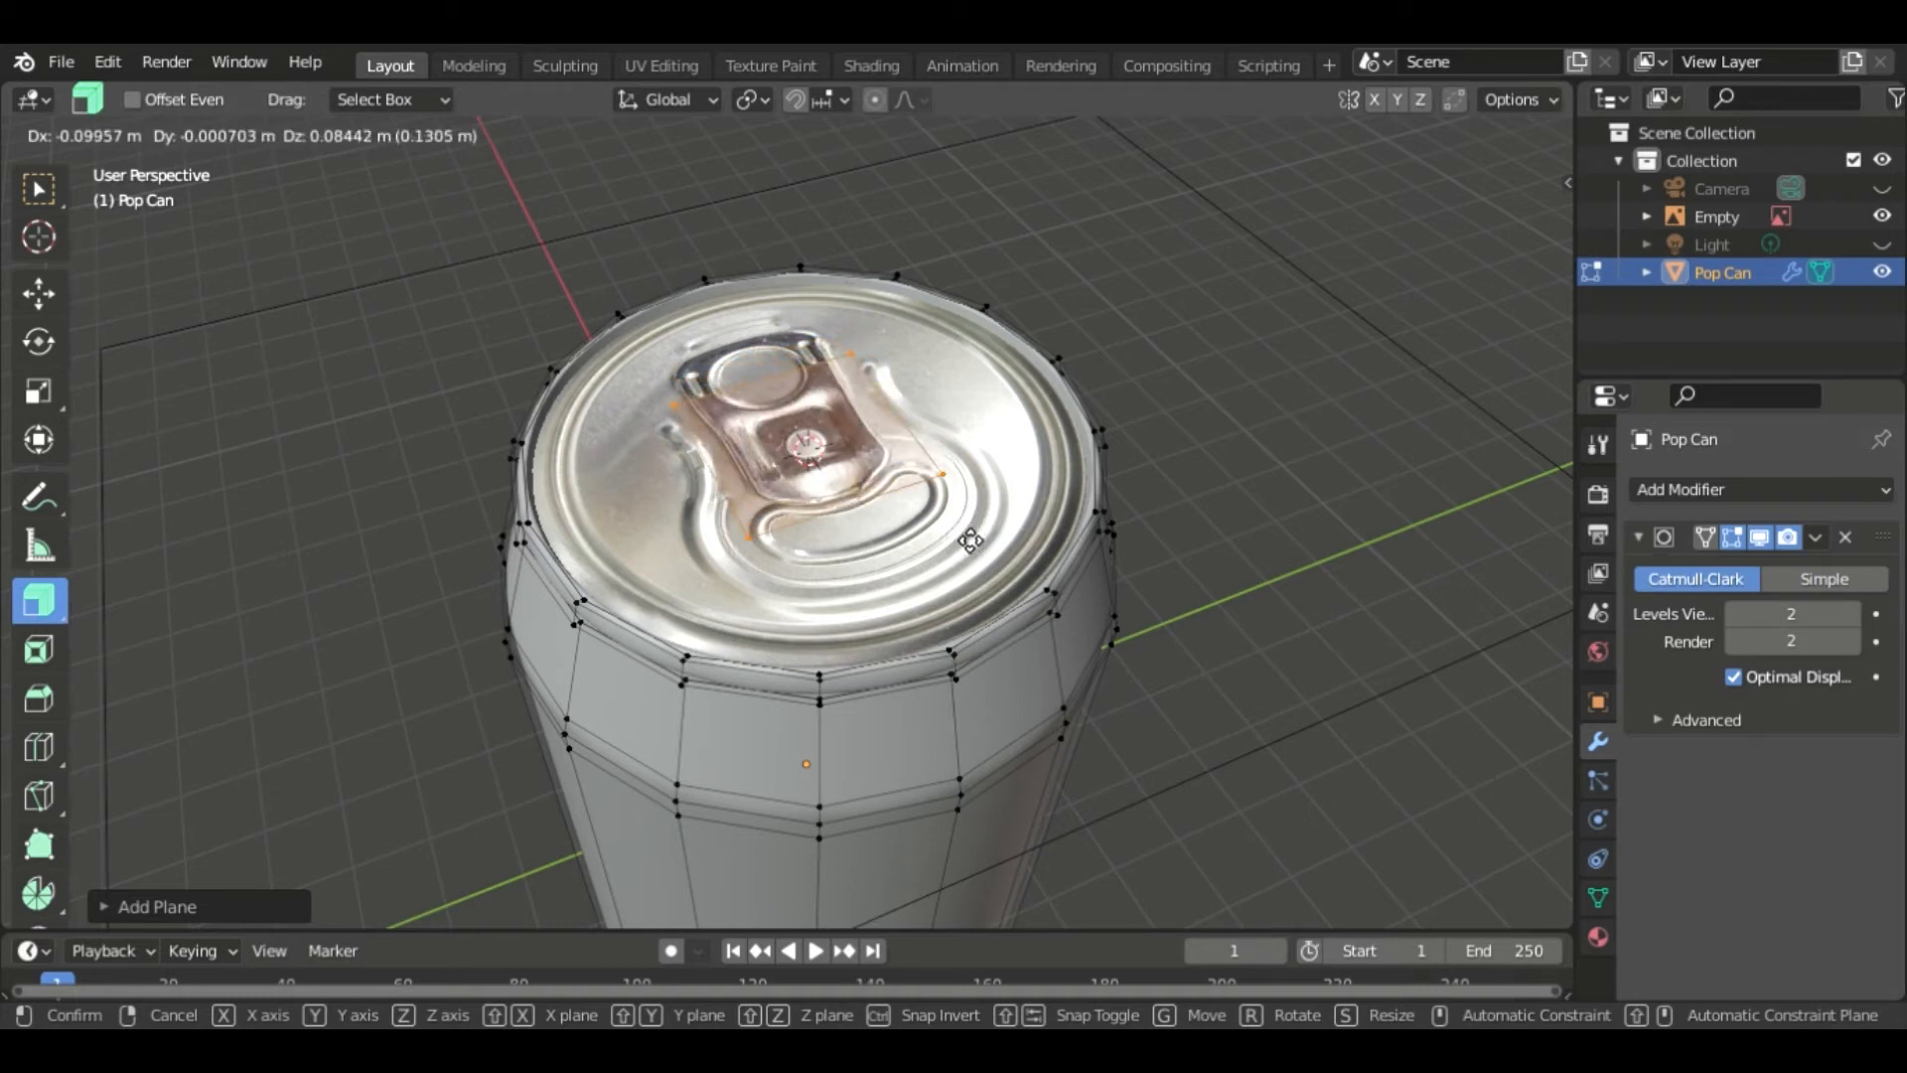
click(970, 538)
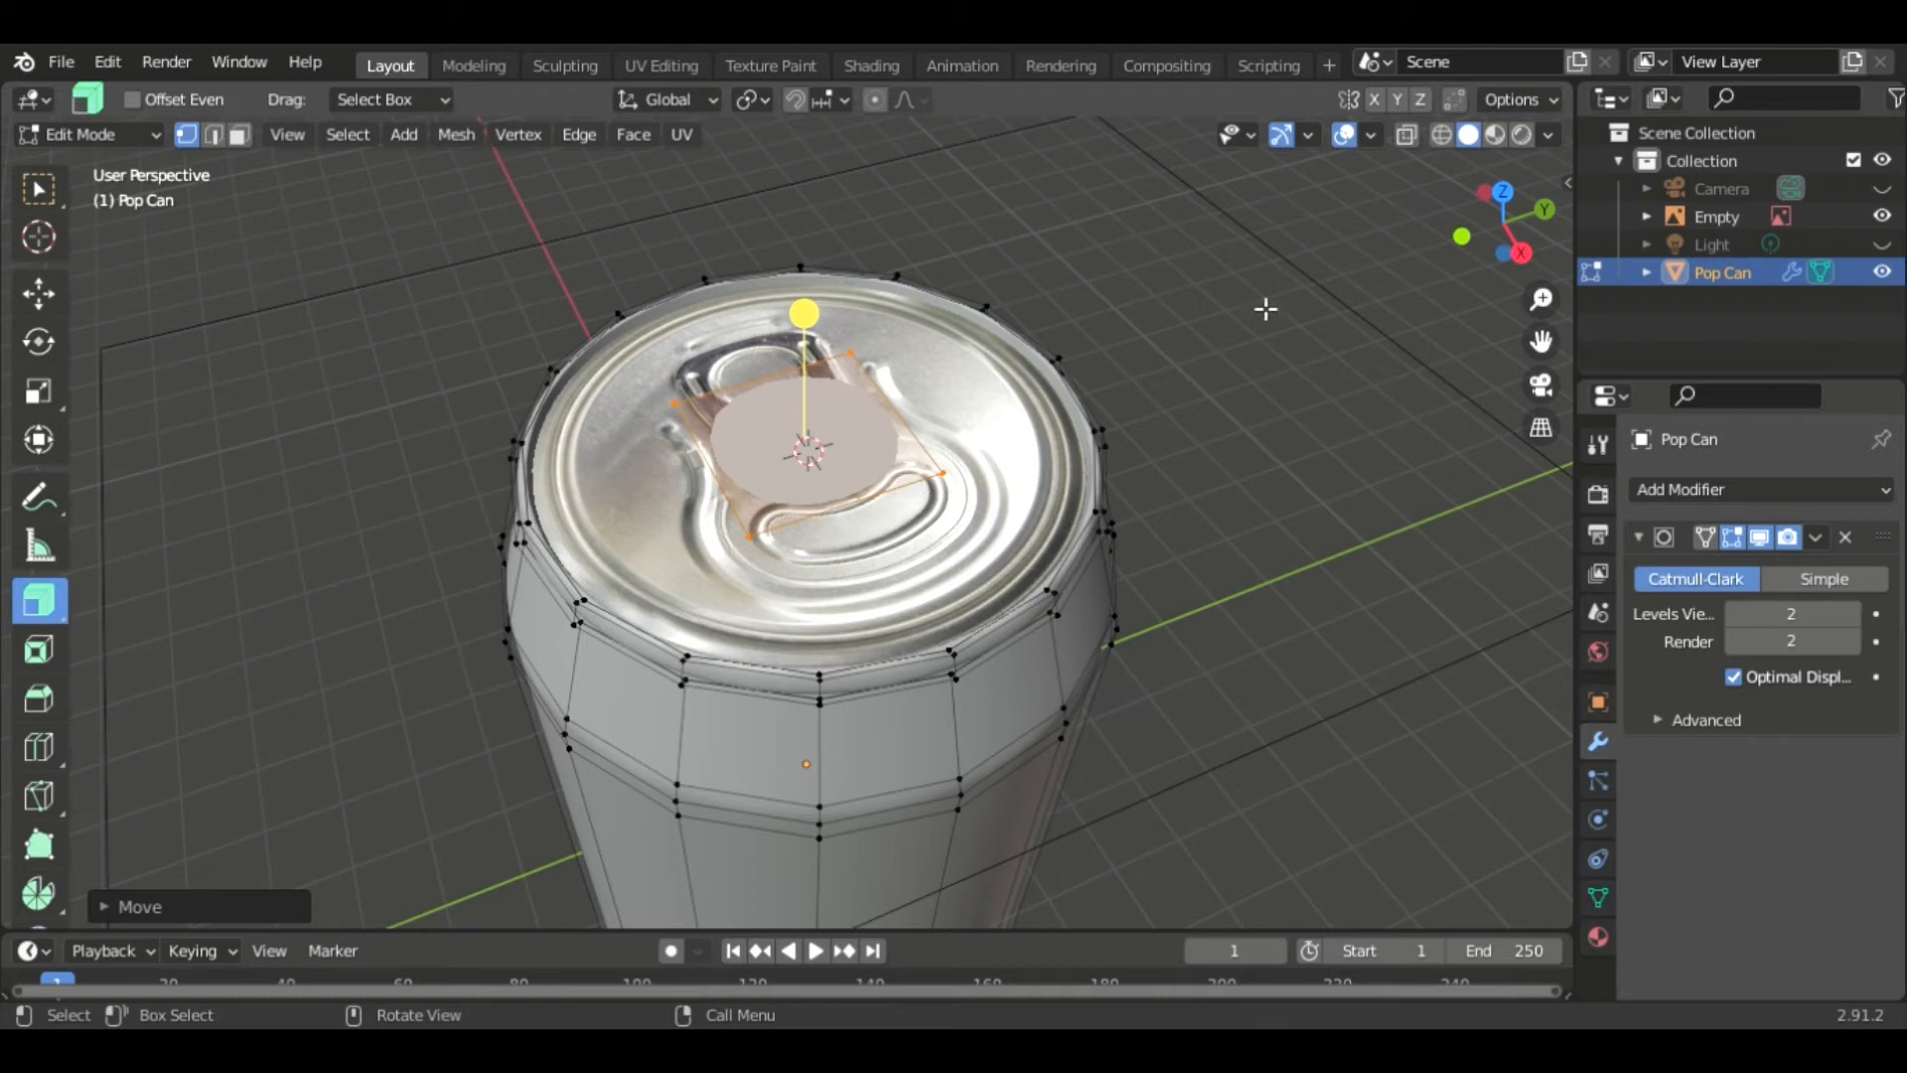
- Enable X-ray, view the lid from the top, and hide all geometry except the new plane
click(1408, 134)
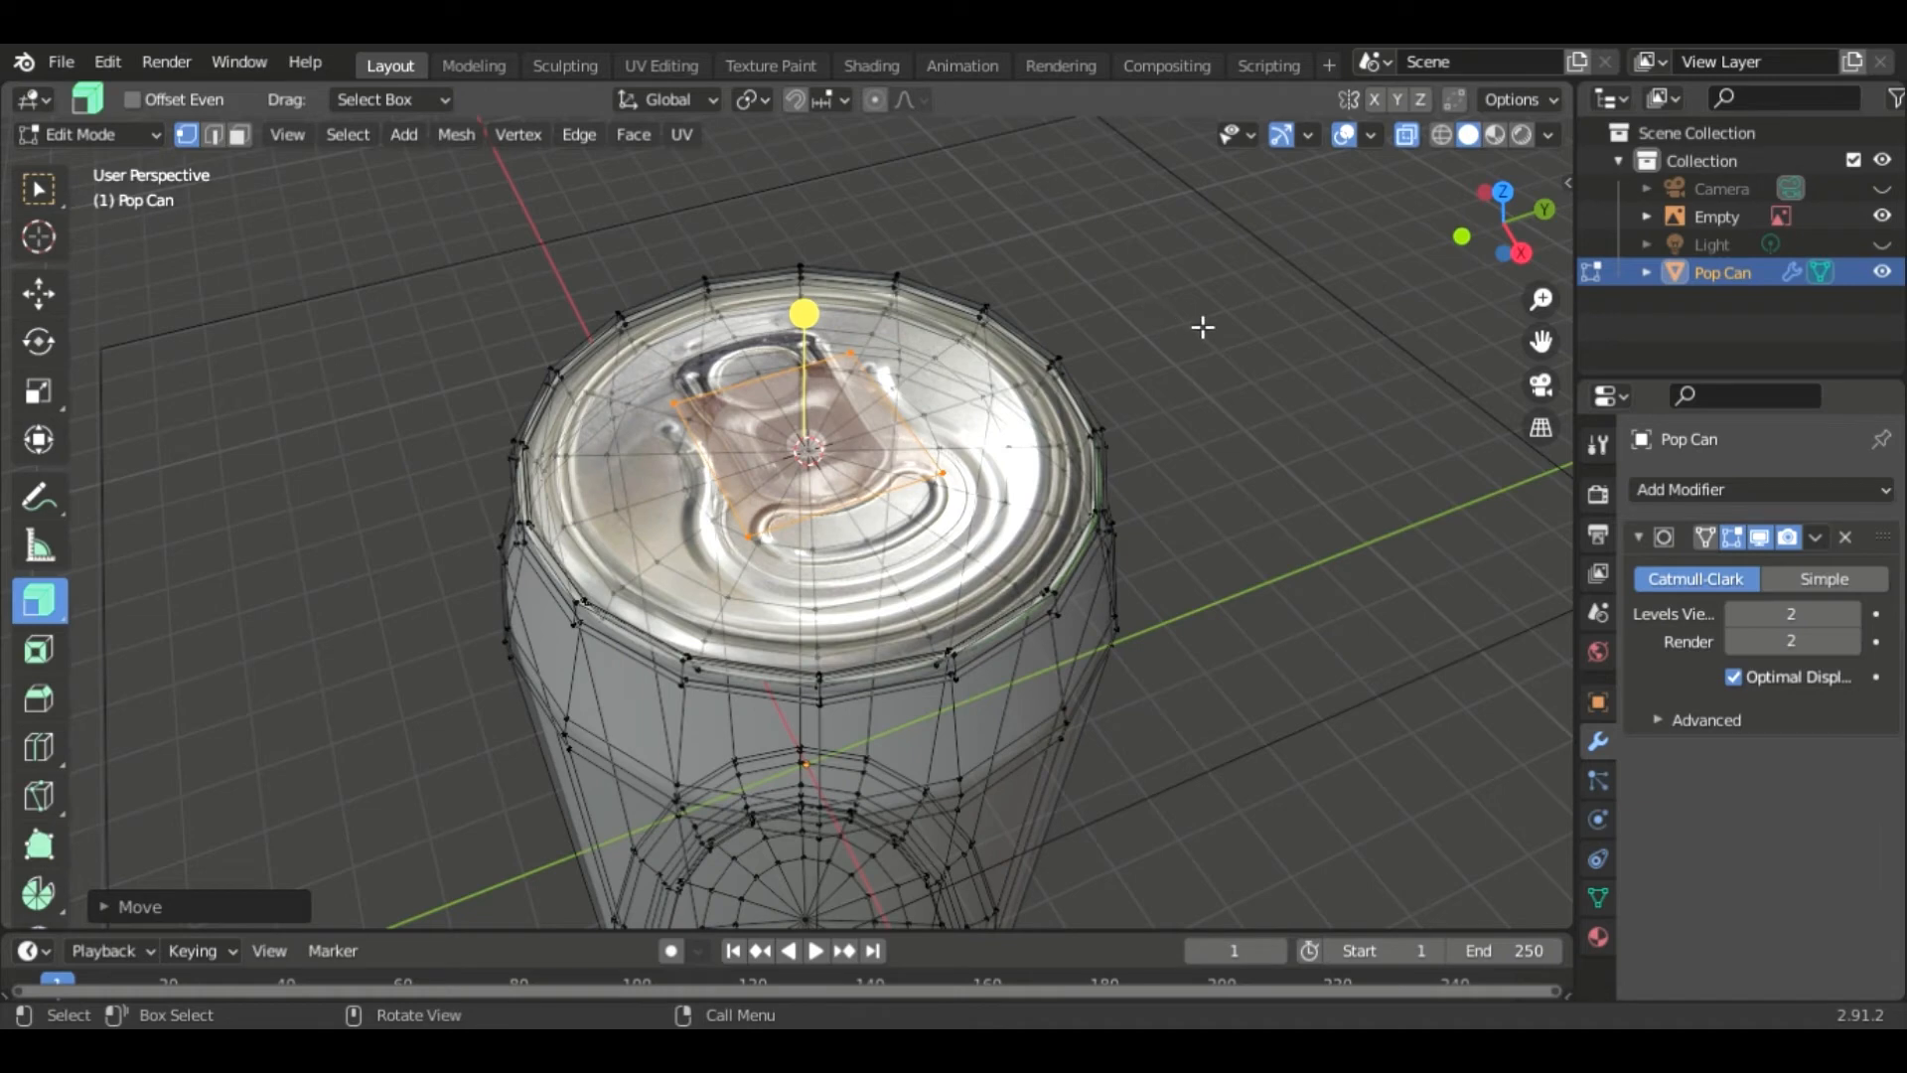
middle_drag(1162, 378, 1192, 407)
key(KP_7)
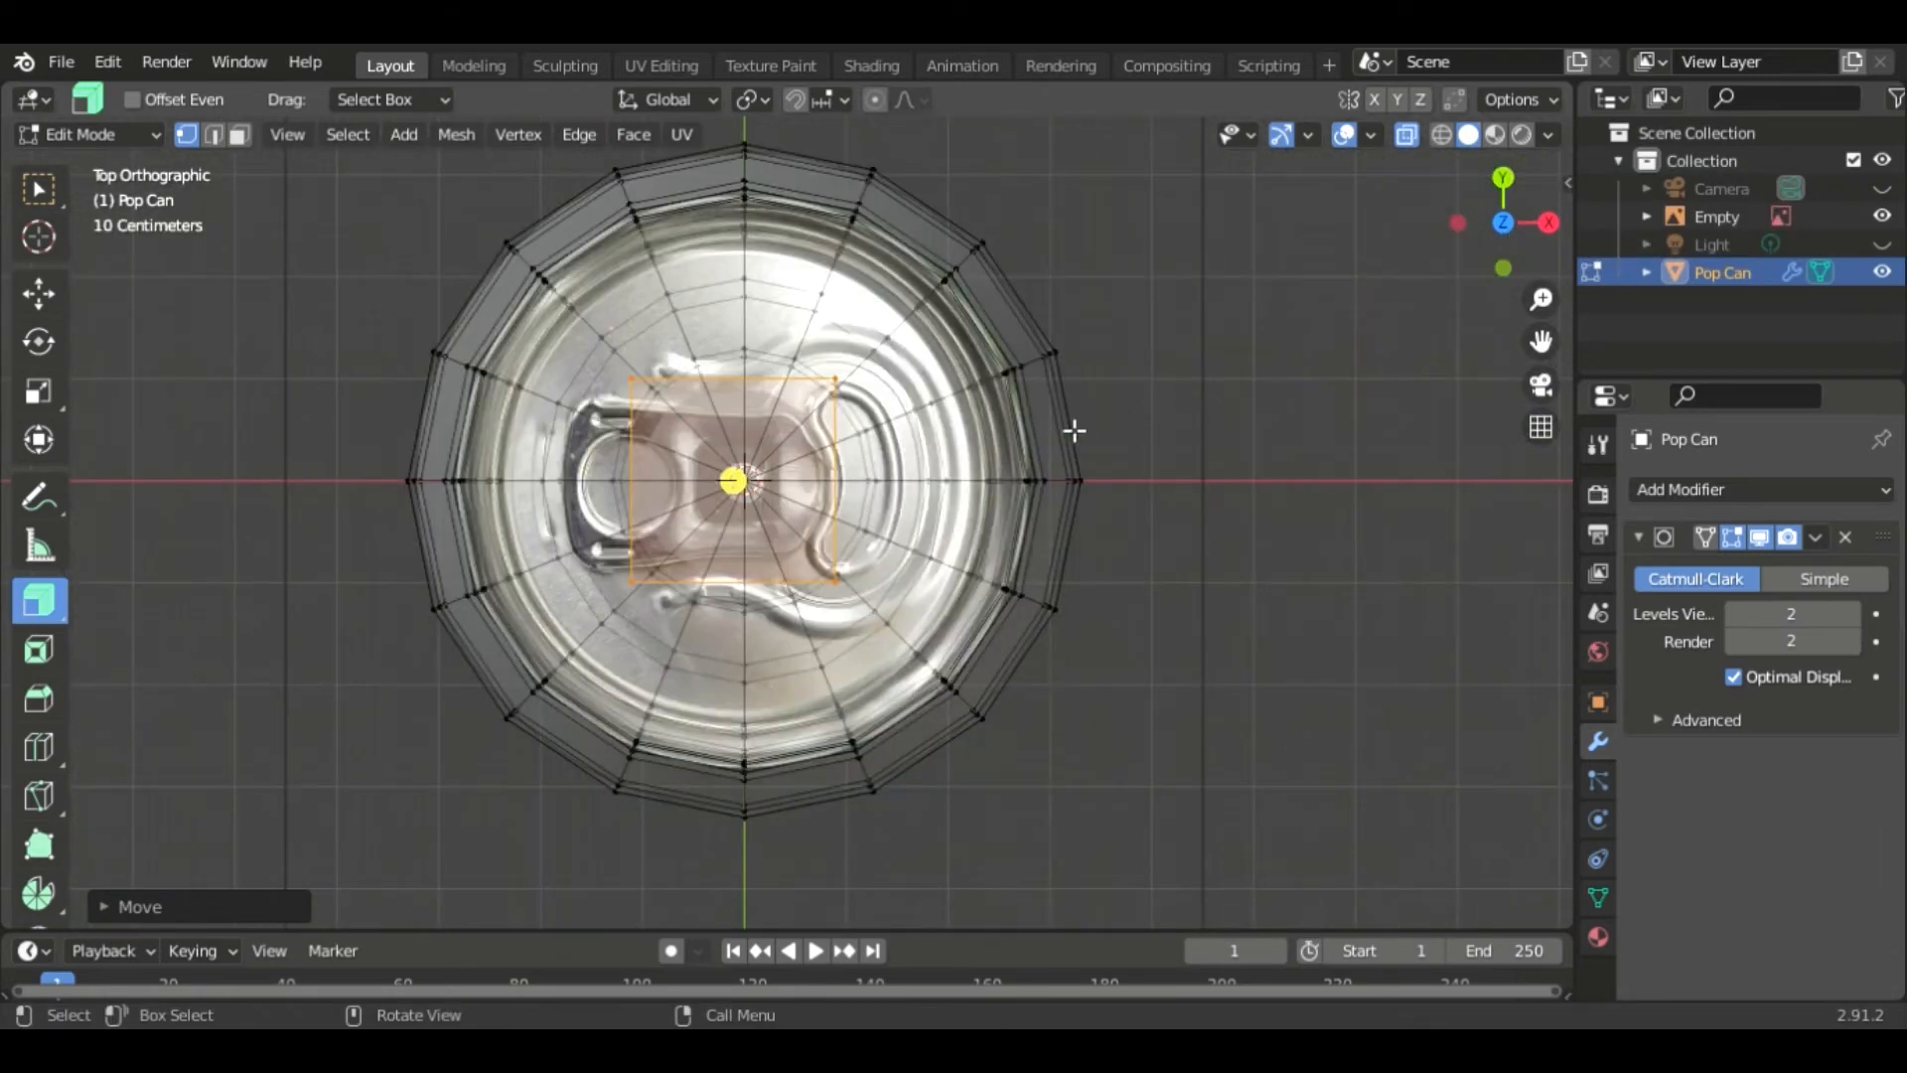
shift+middle_drag(1105, 652, 1188, 668)
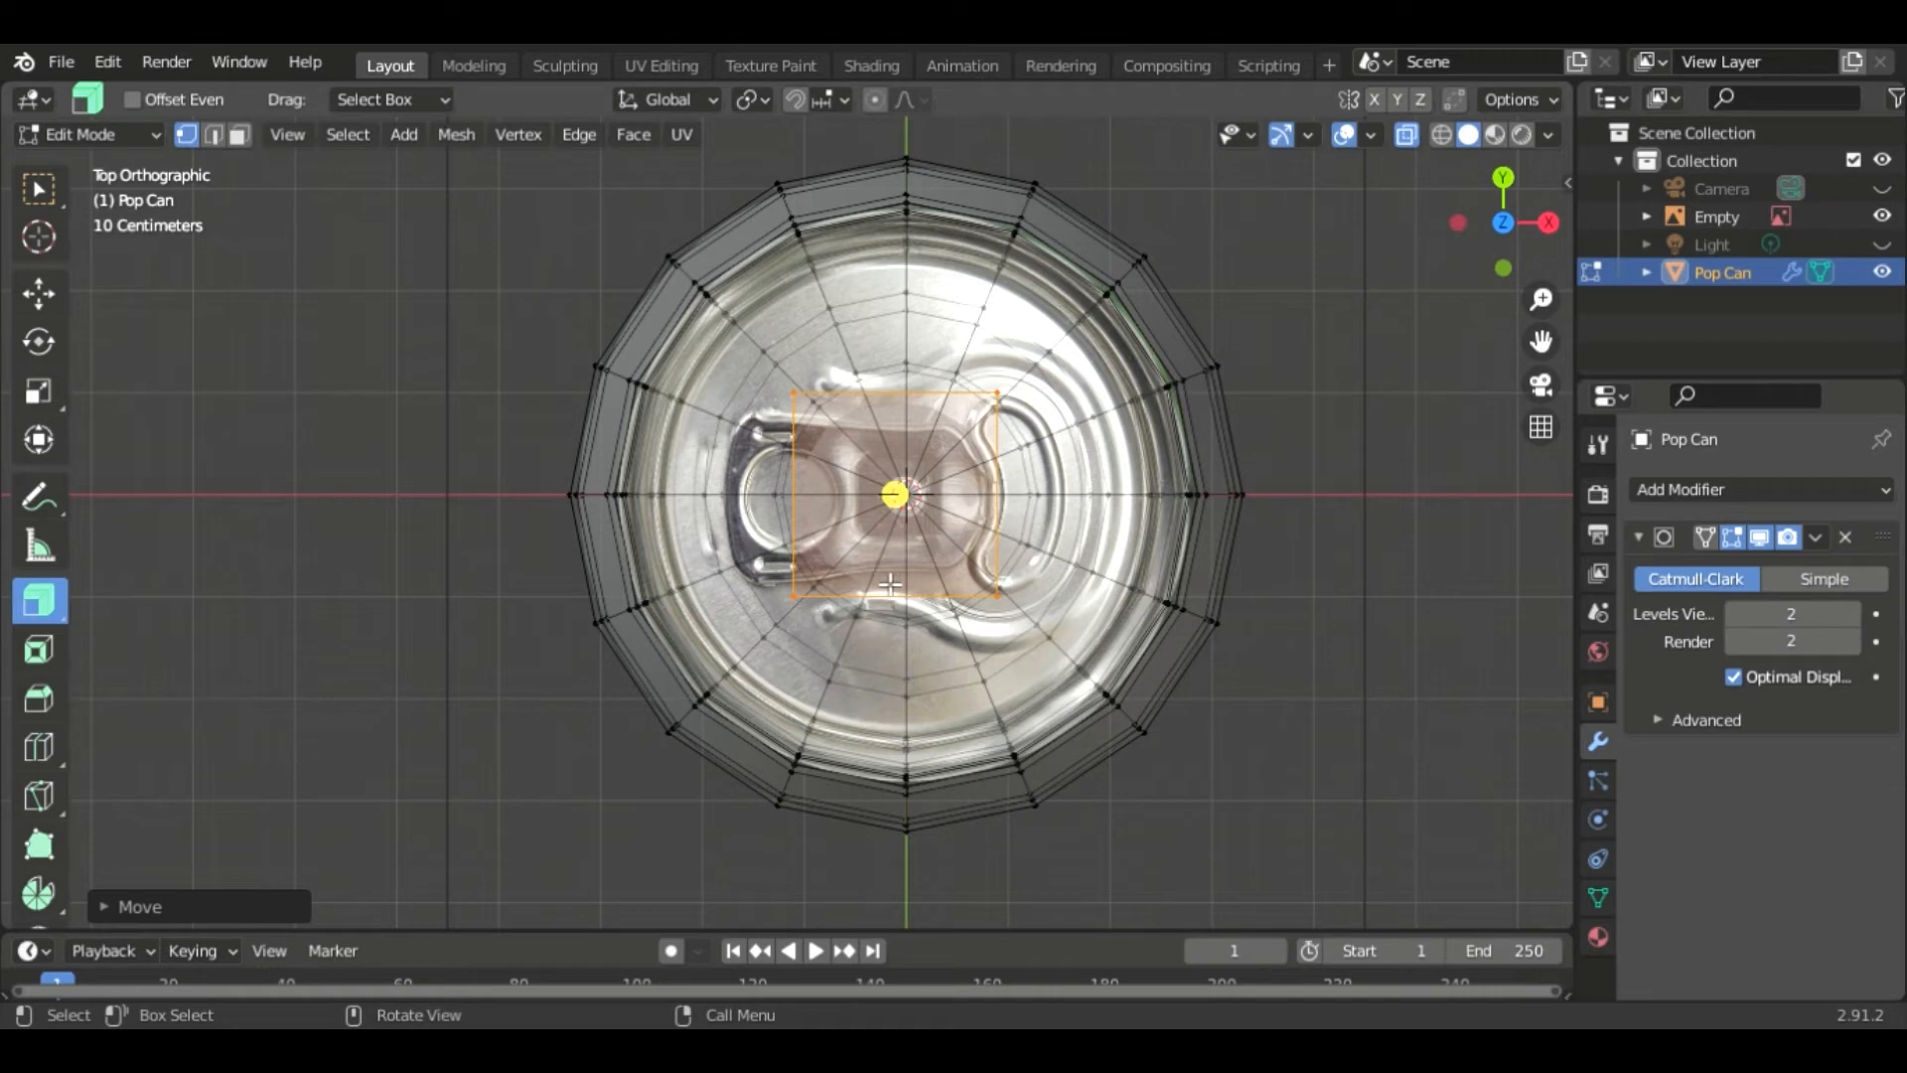
middle_drag(1351, 636, 1269, 640)
key(KP_7)
key(shift+h)
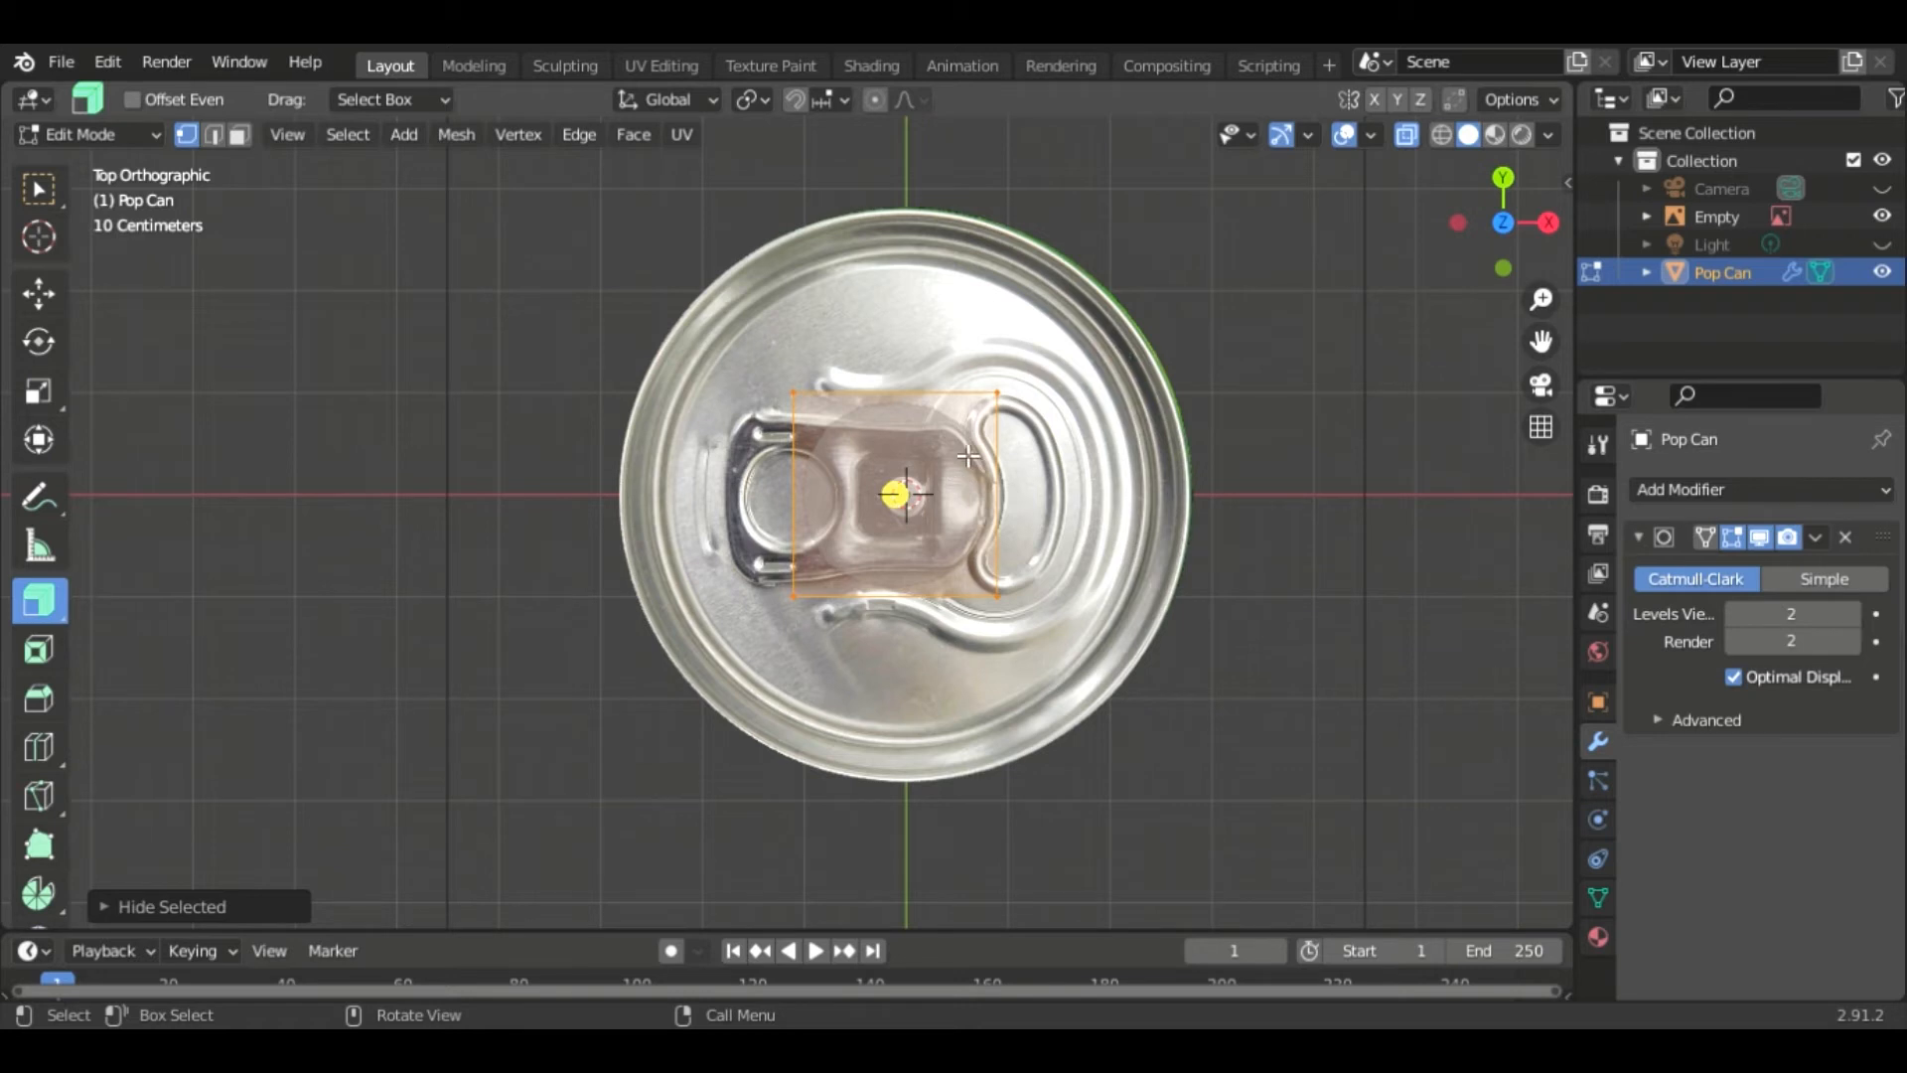
- Subdivide the plane with 4 cuts
scroll(1049, 532, up, 2)
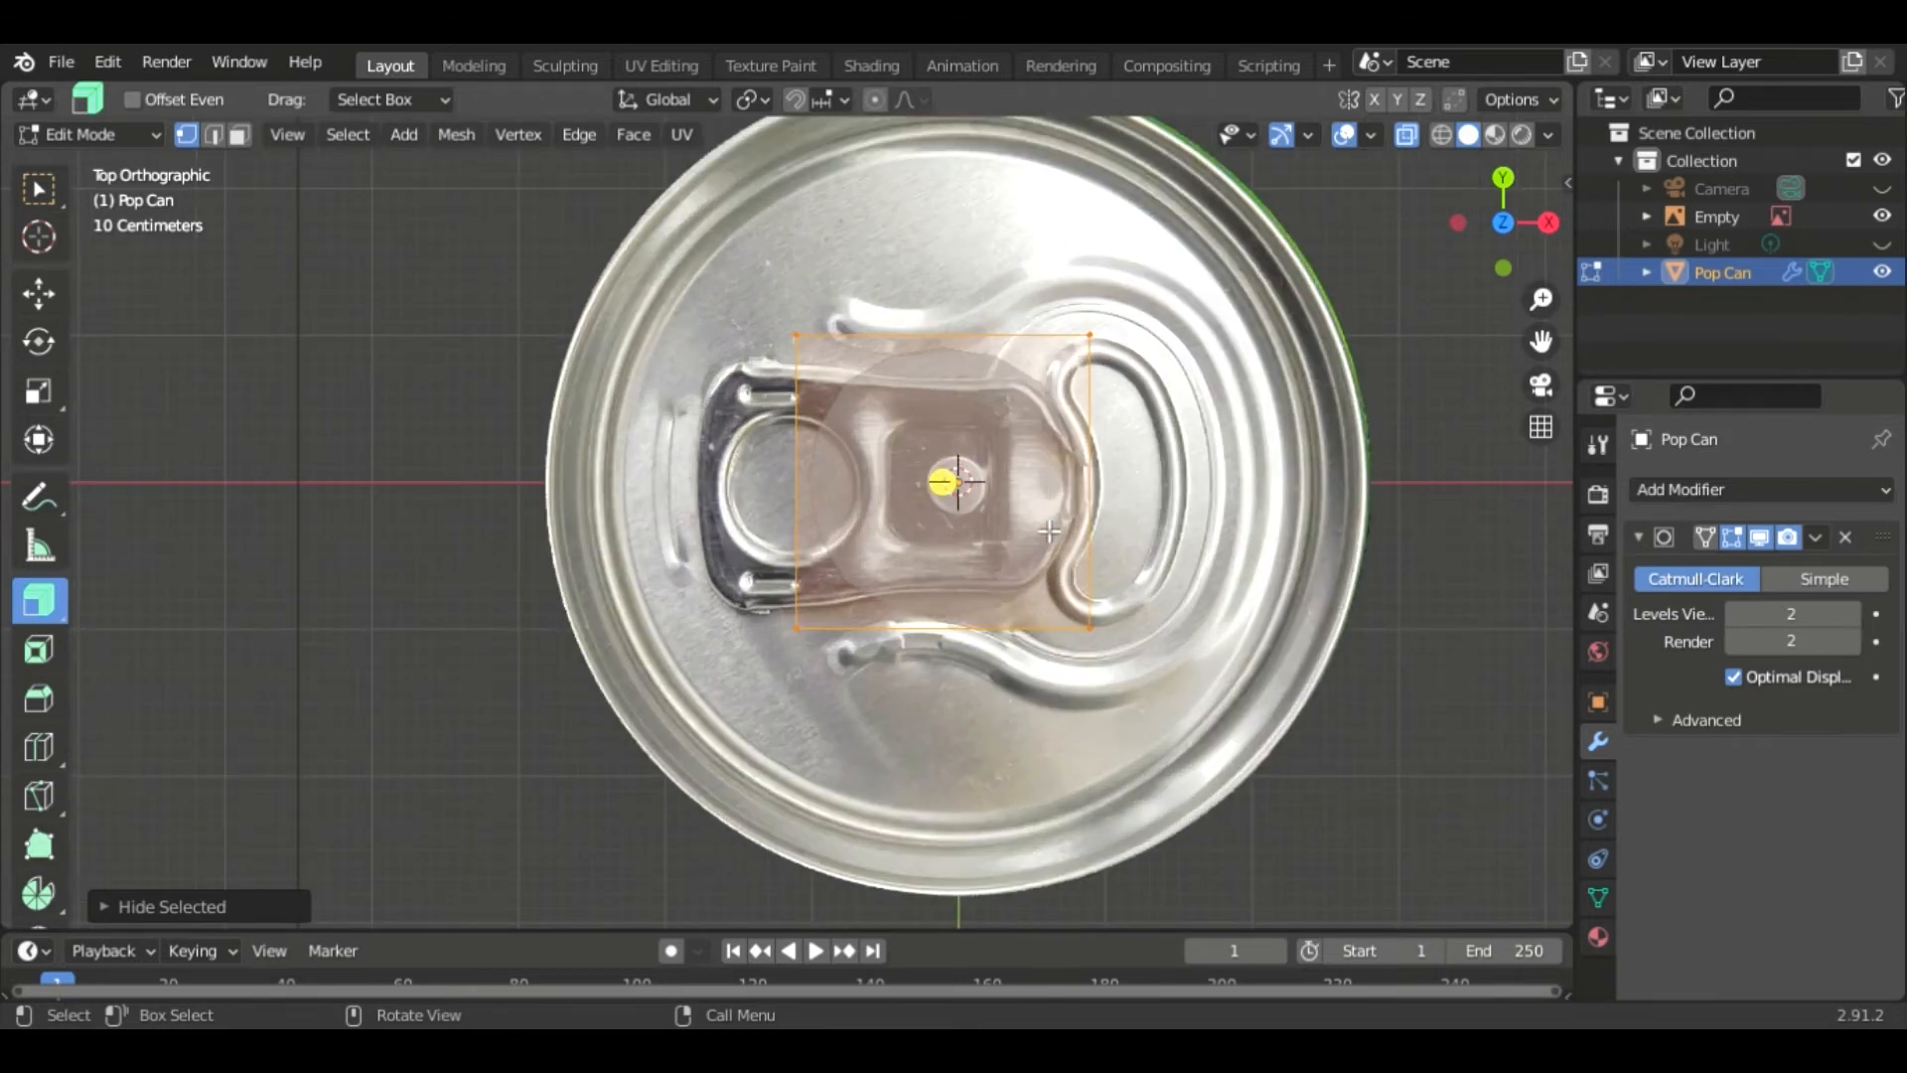
scroll(1049, 531, up, 1)
right_click(916, 480)
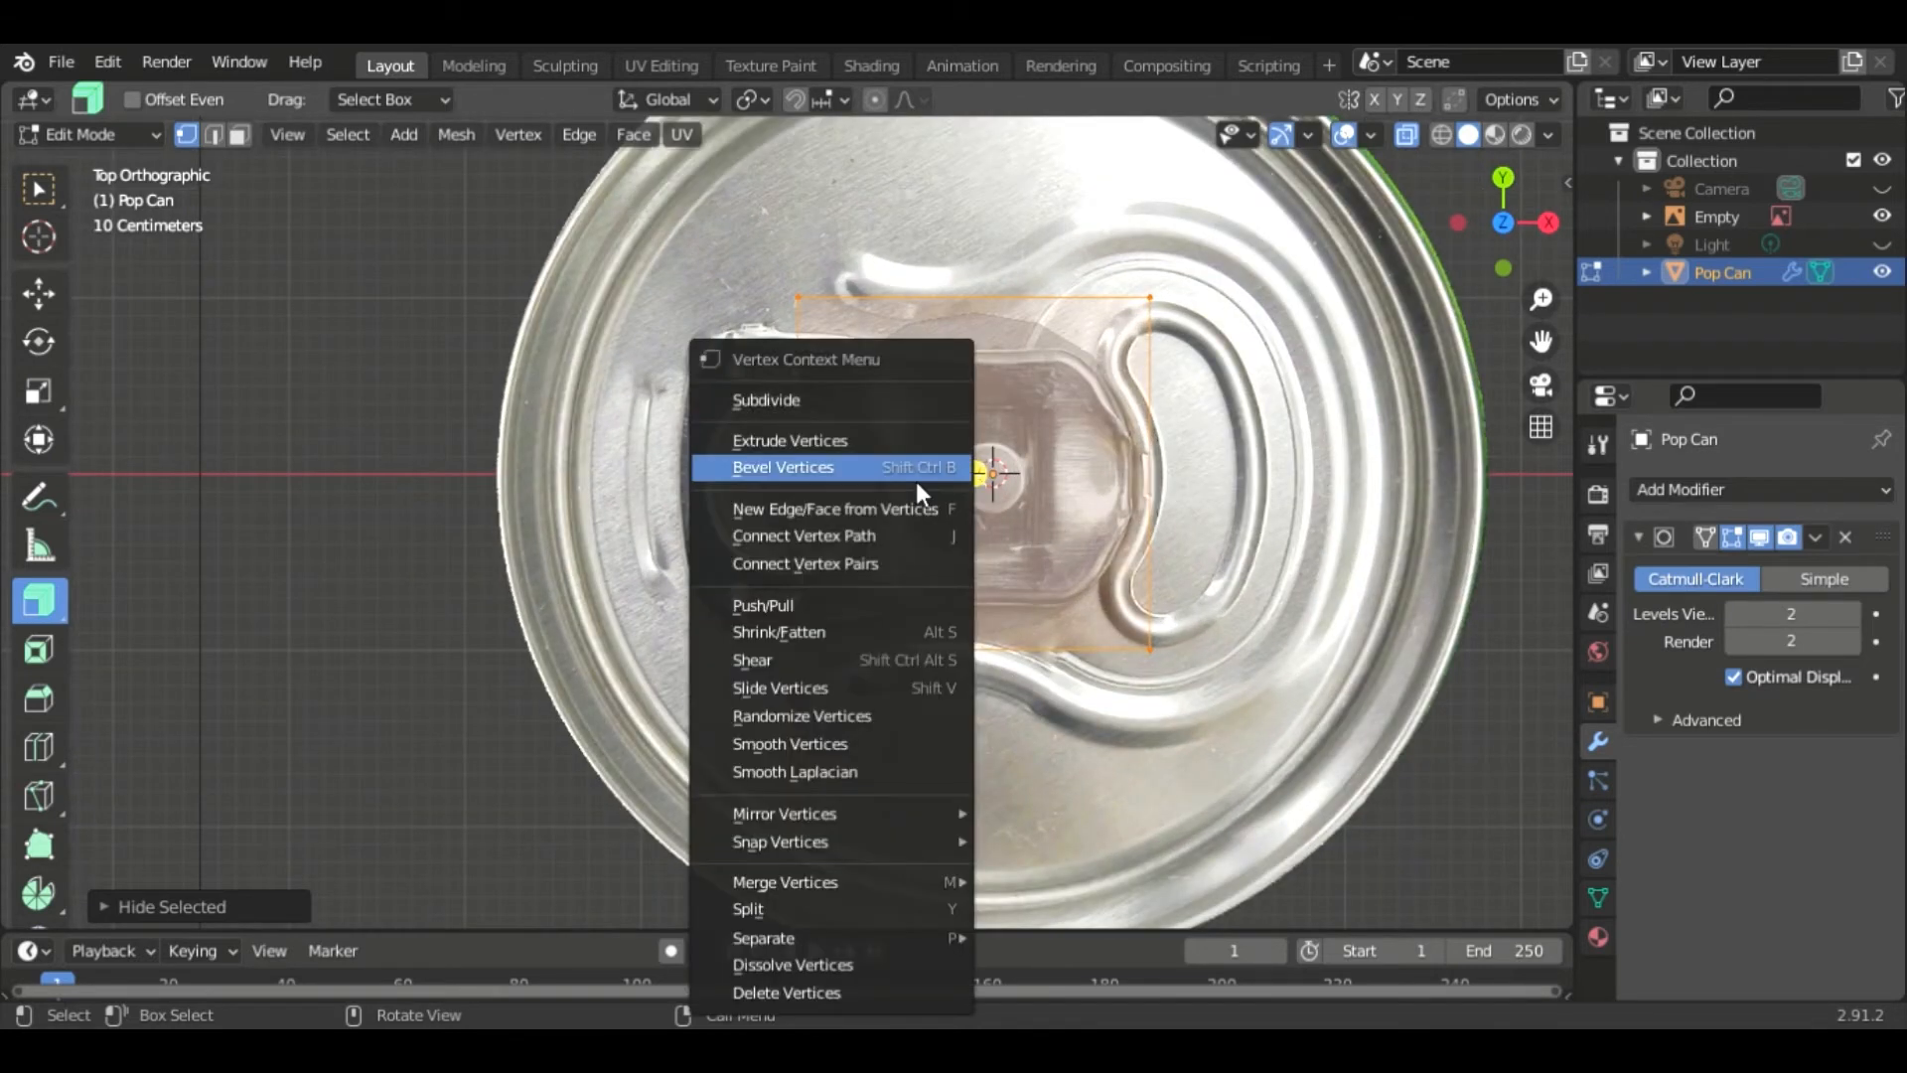
click(866, 393)
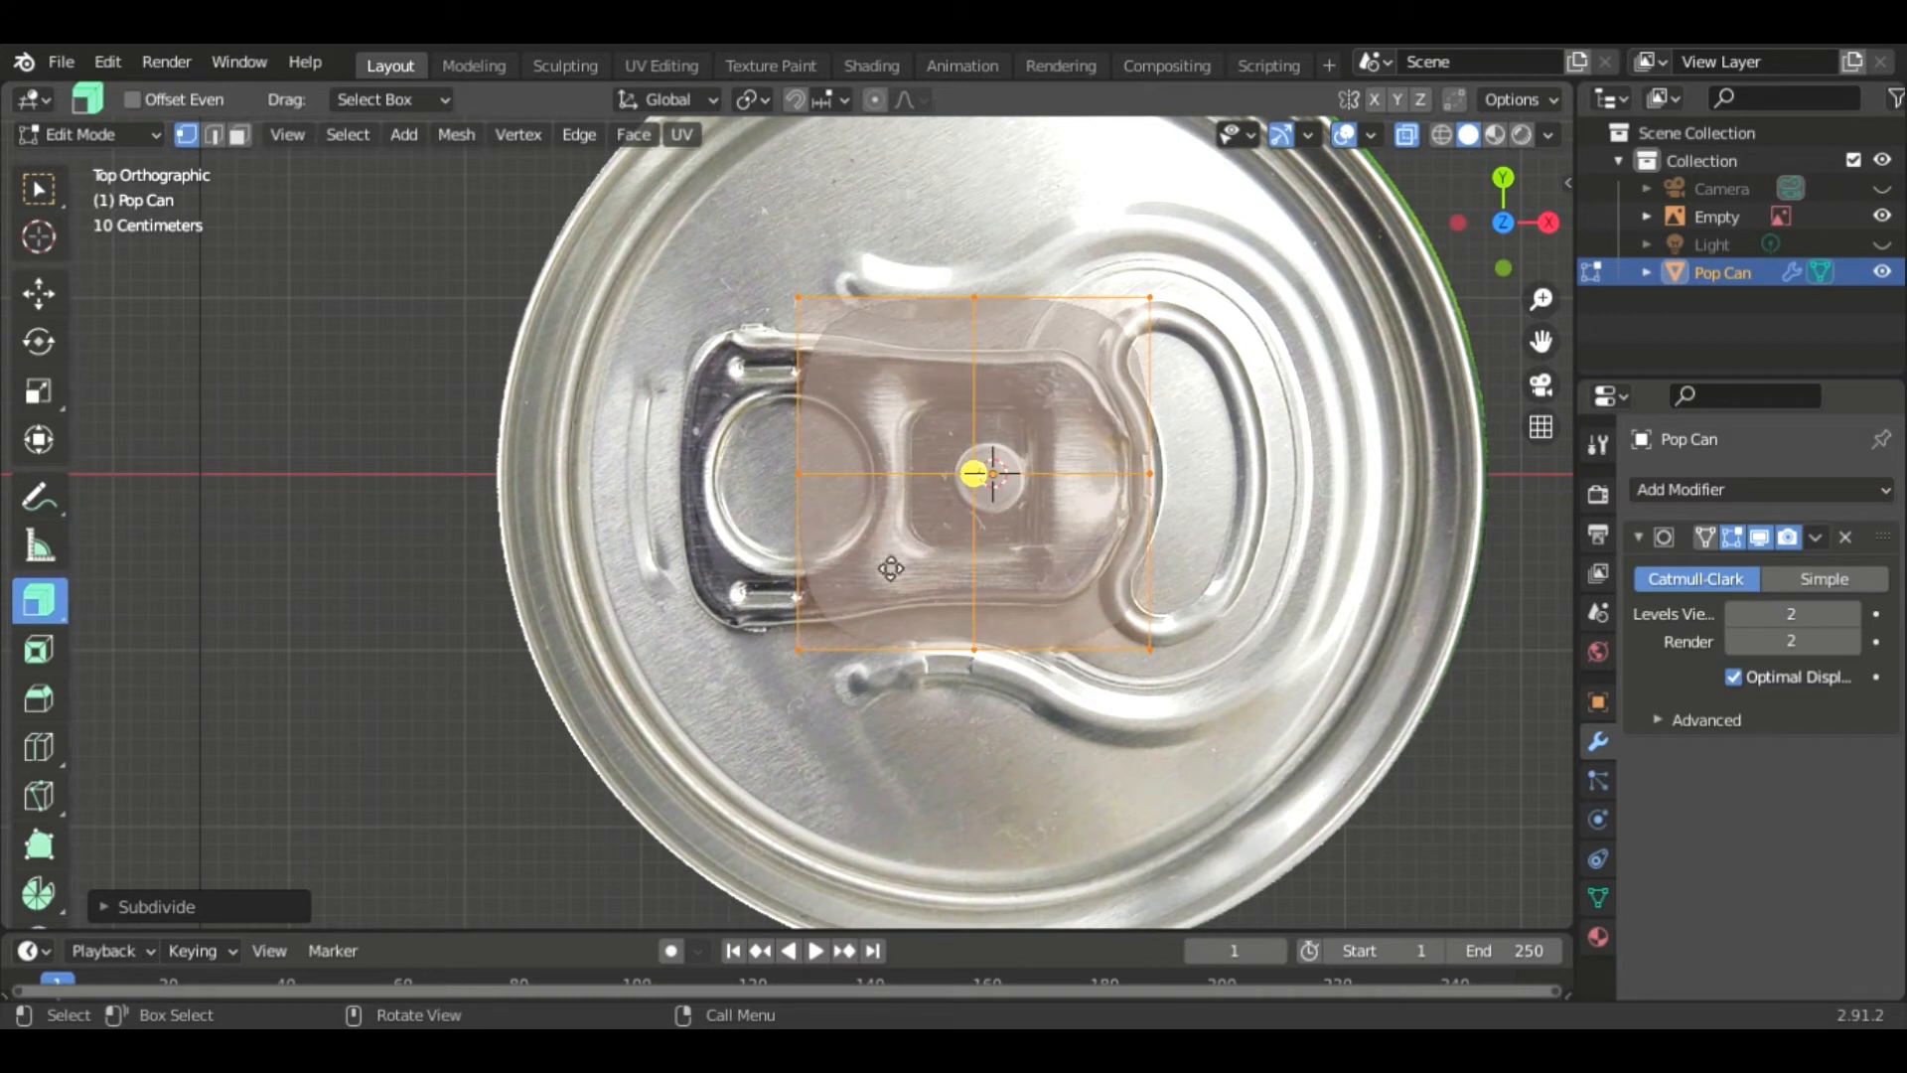
click(137, 907)
click(356, 713)
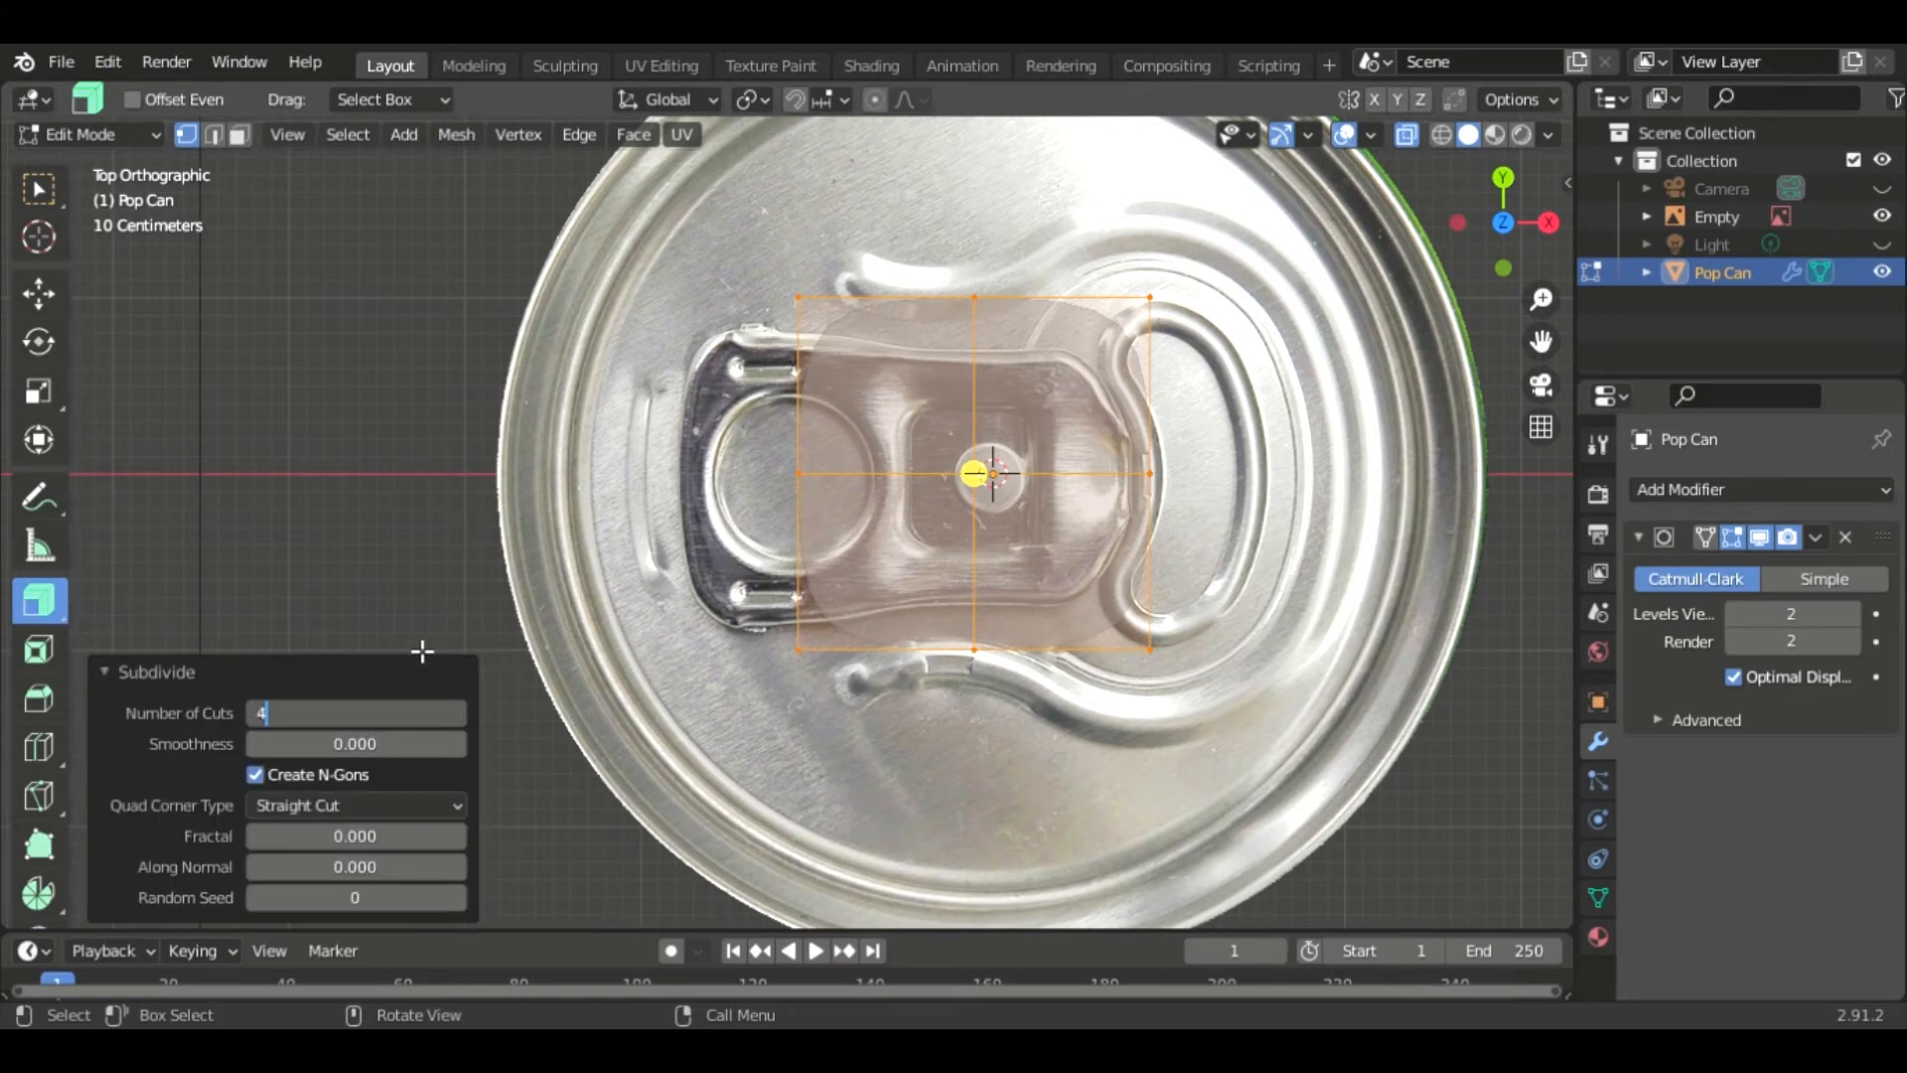
key(Return)
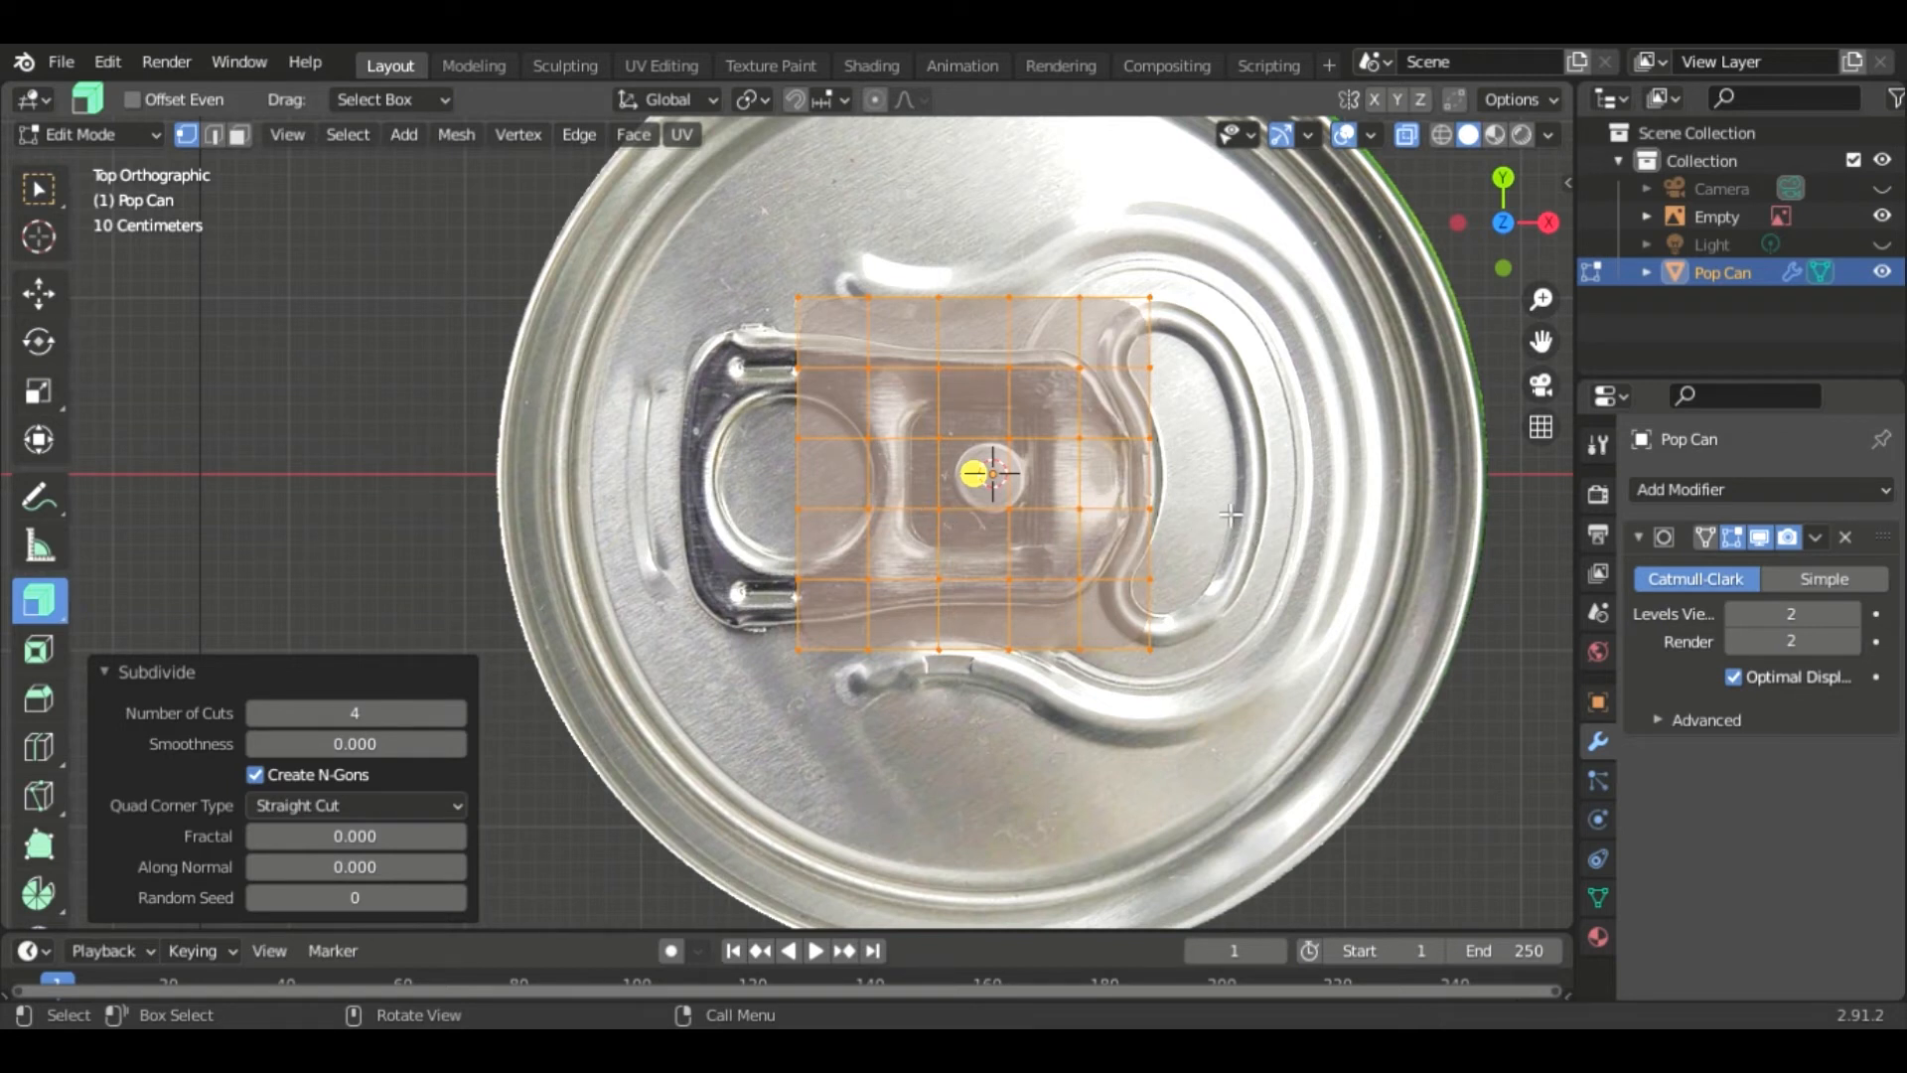
- Move the subdivided plane about 0.36 m left over the pull tab and scale it by about 1.08
key(g)
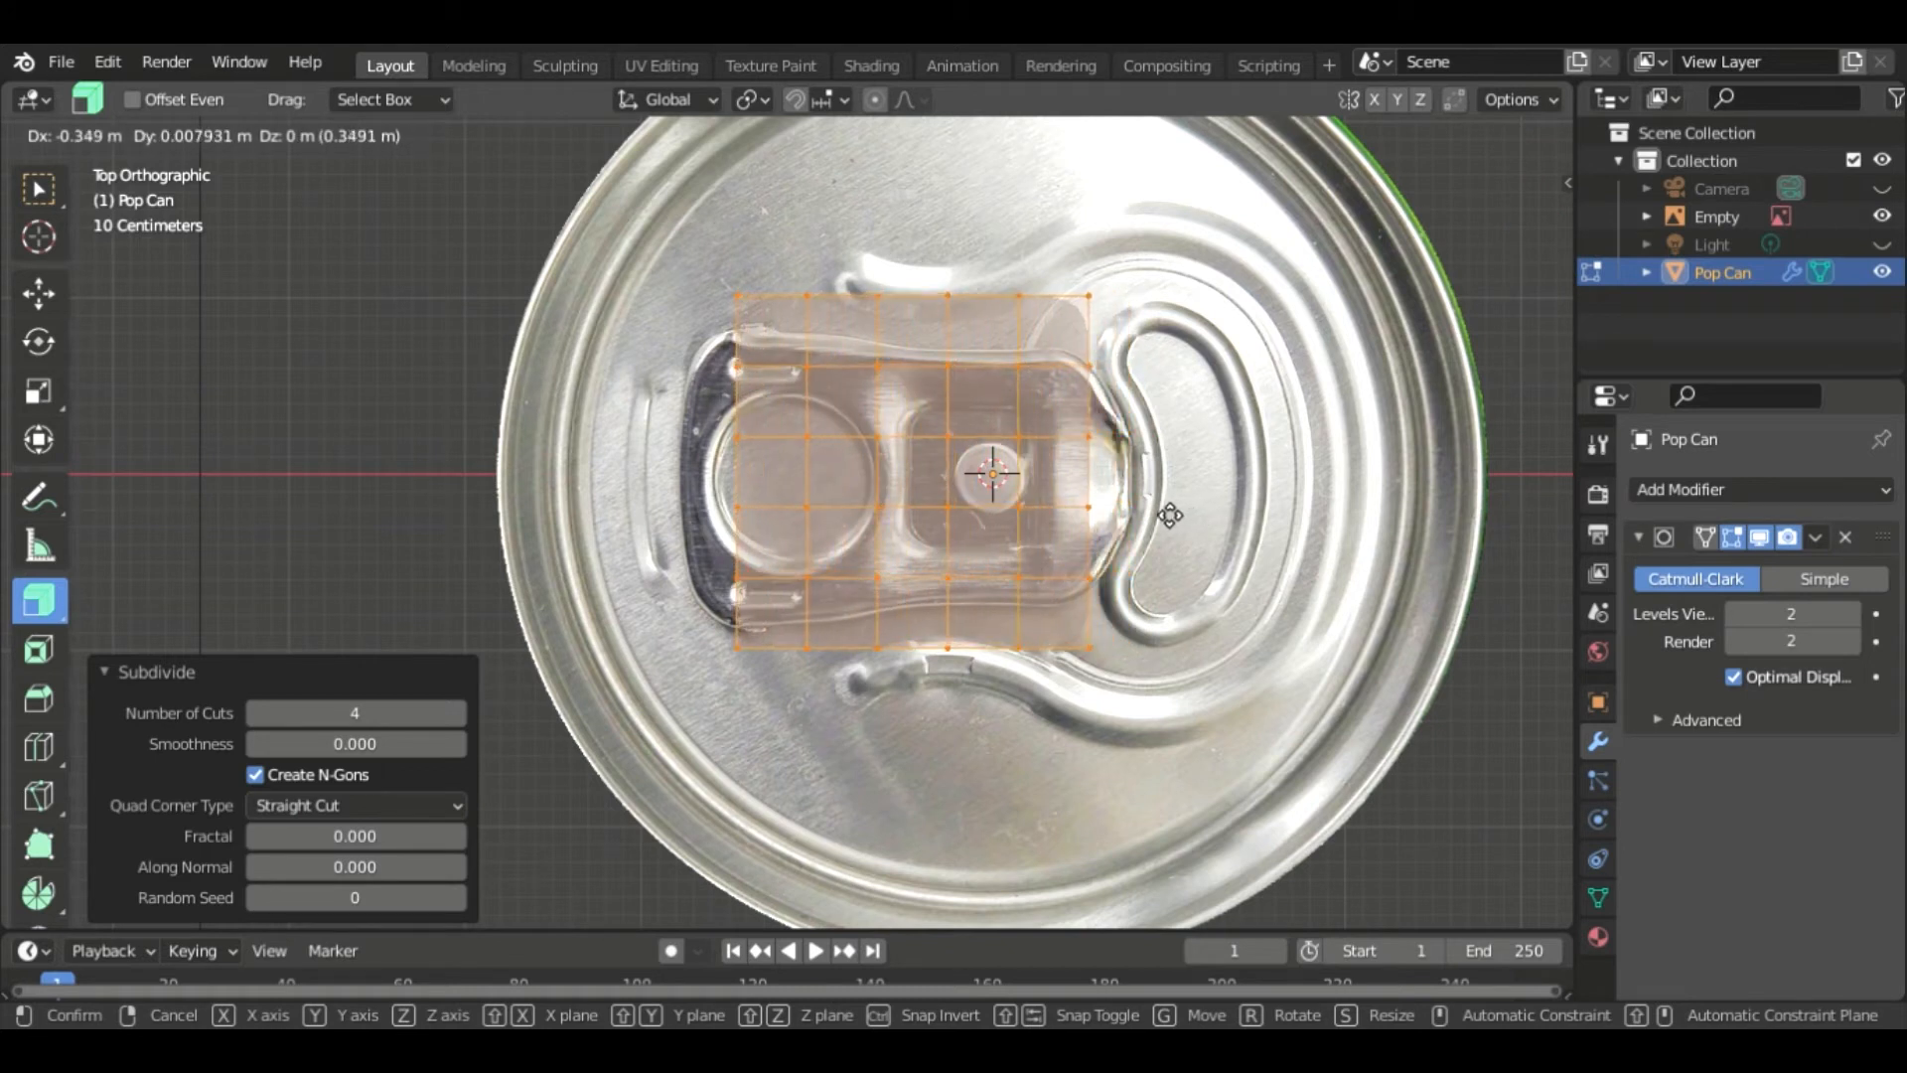
click(1170, 514)
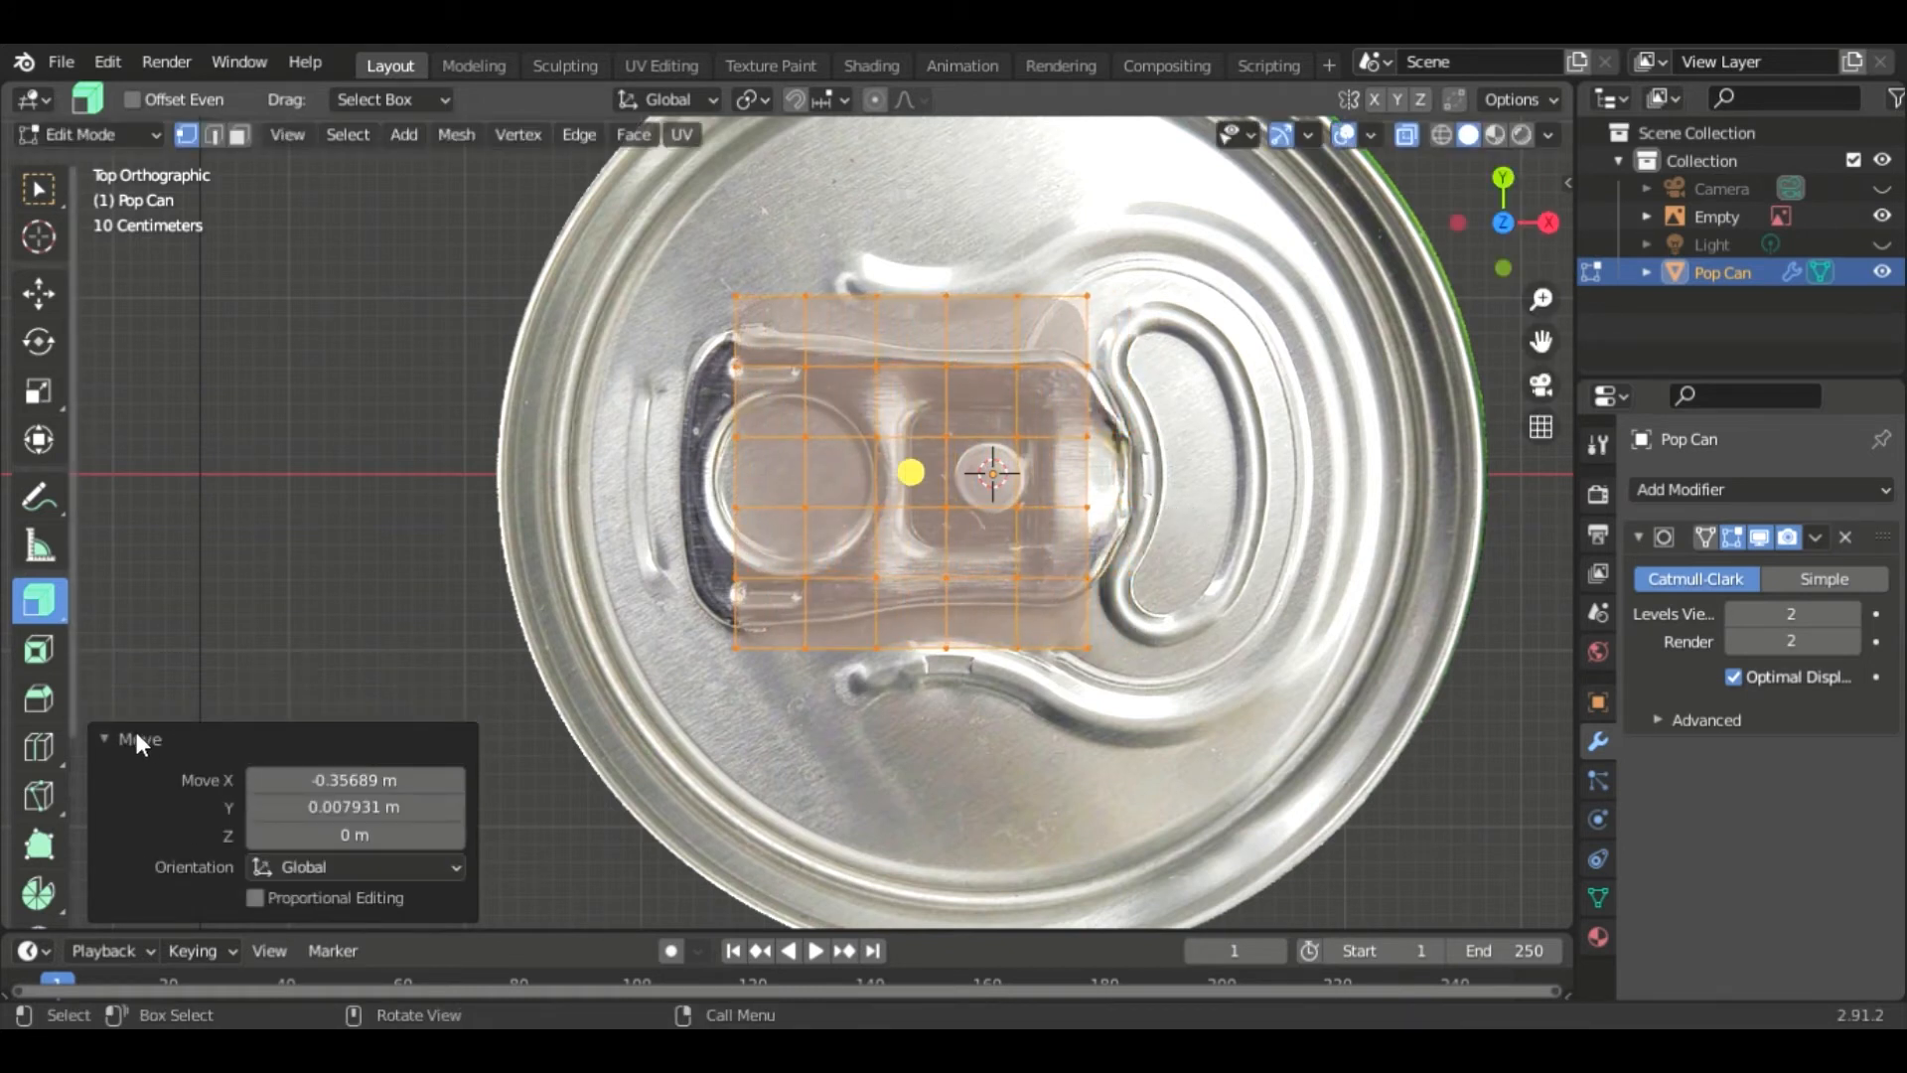
click(134, 727)
key(s)
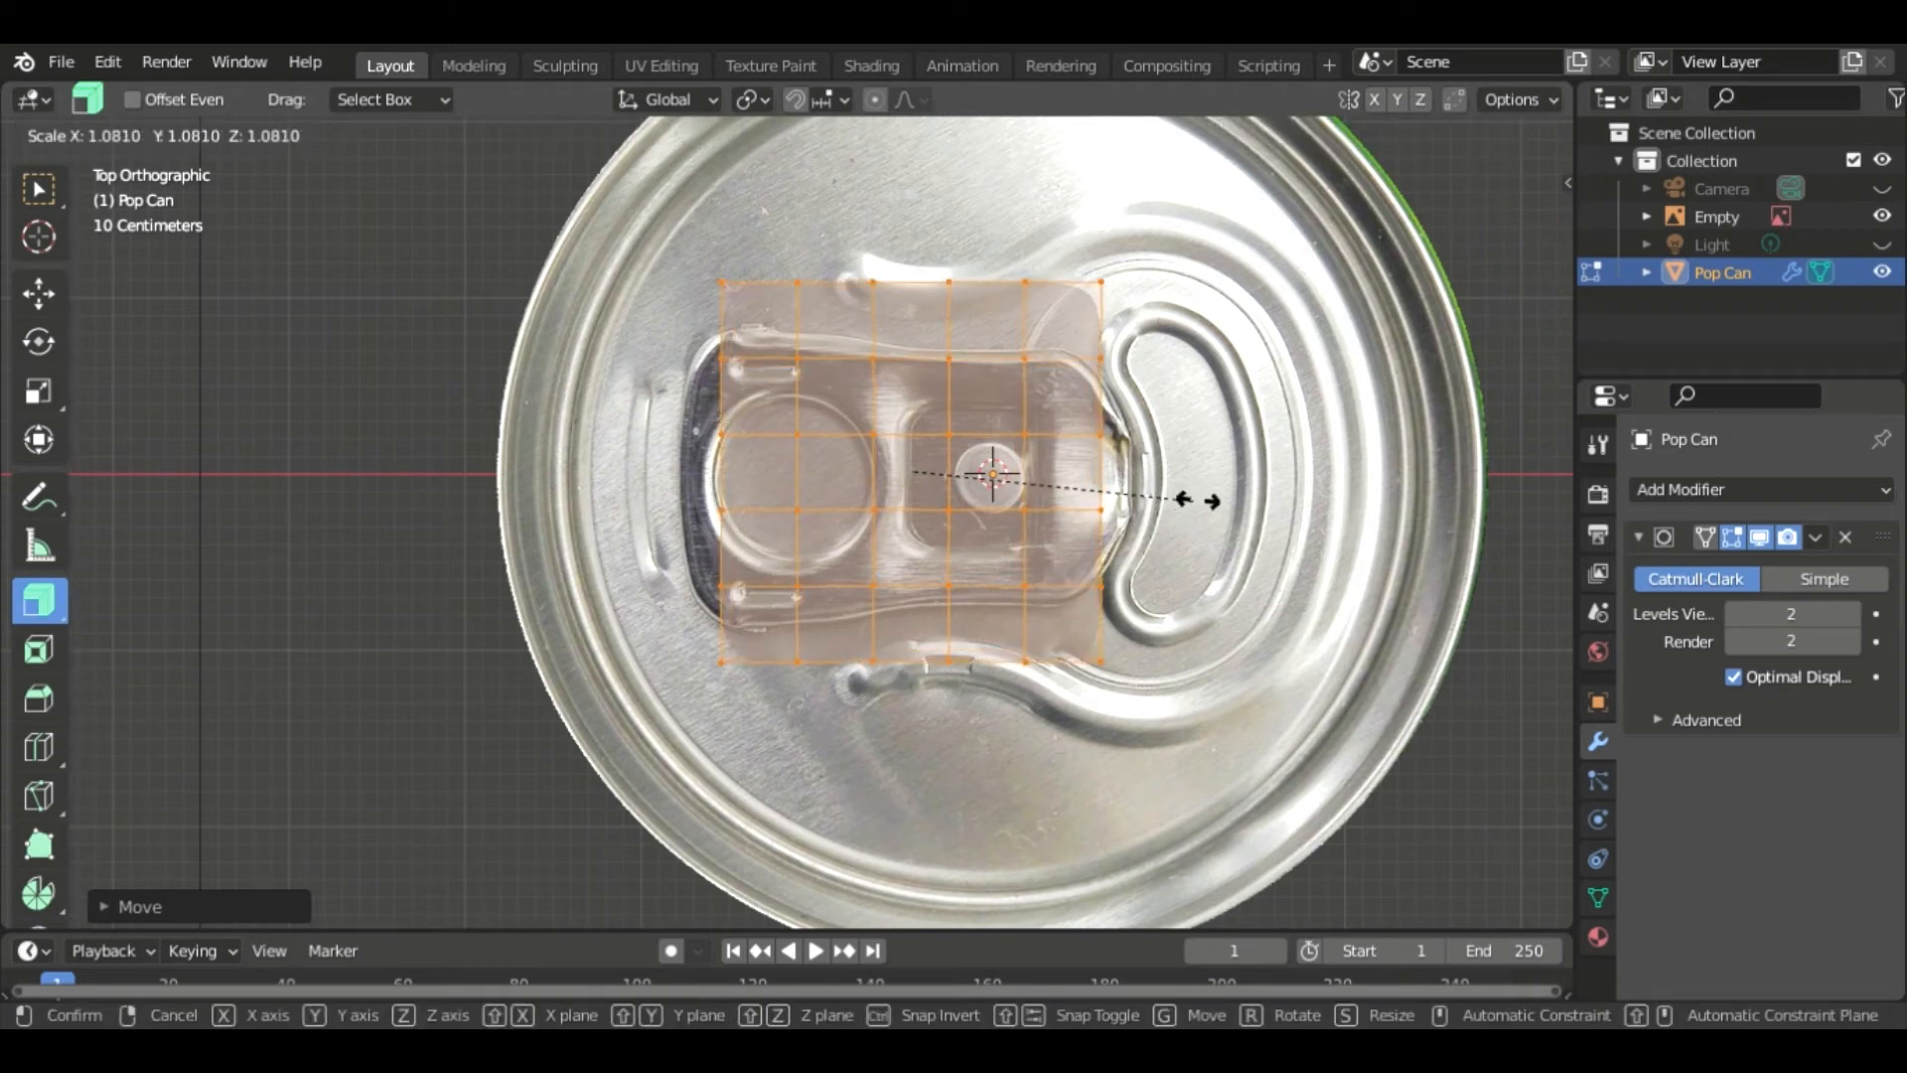
click(1214, 510)
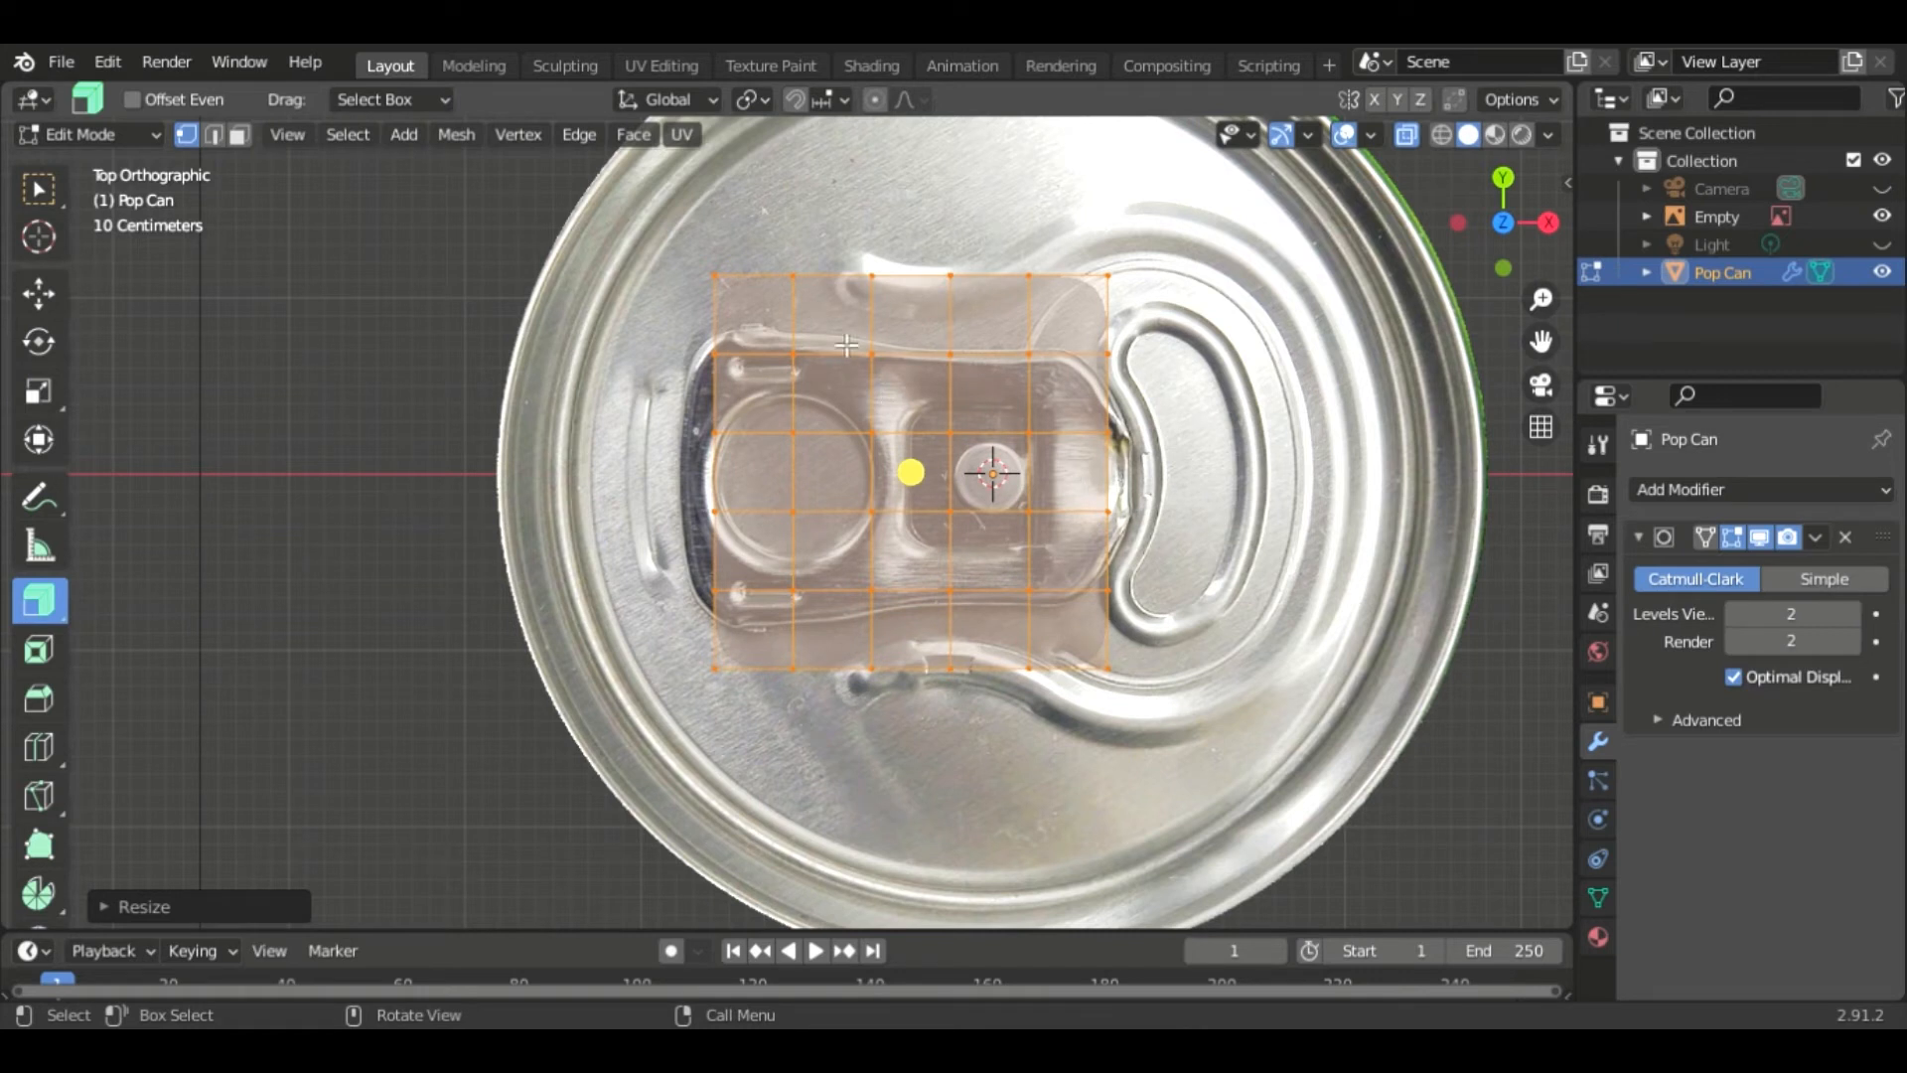
- Move the plane's upper-left corner vertices inward to follow the pull tab's left outline
click(715, 355)
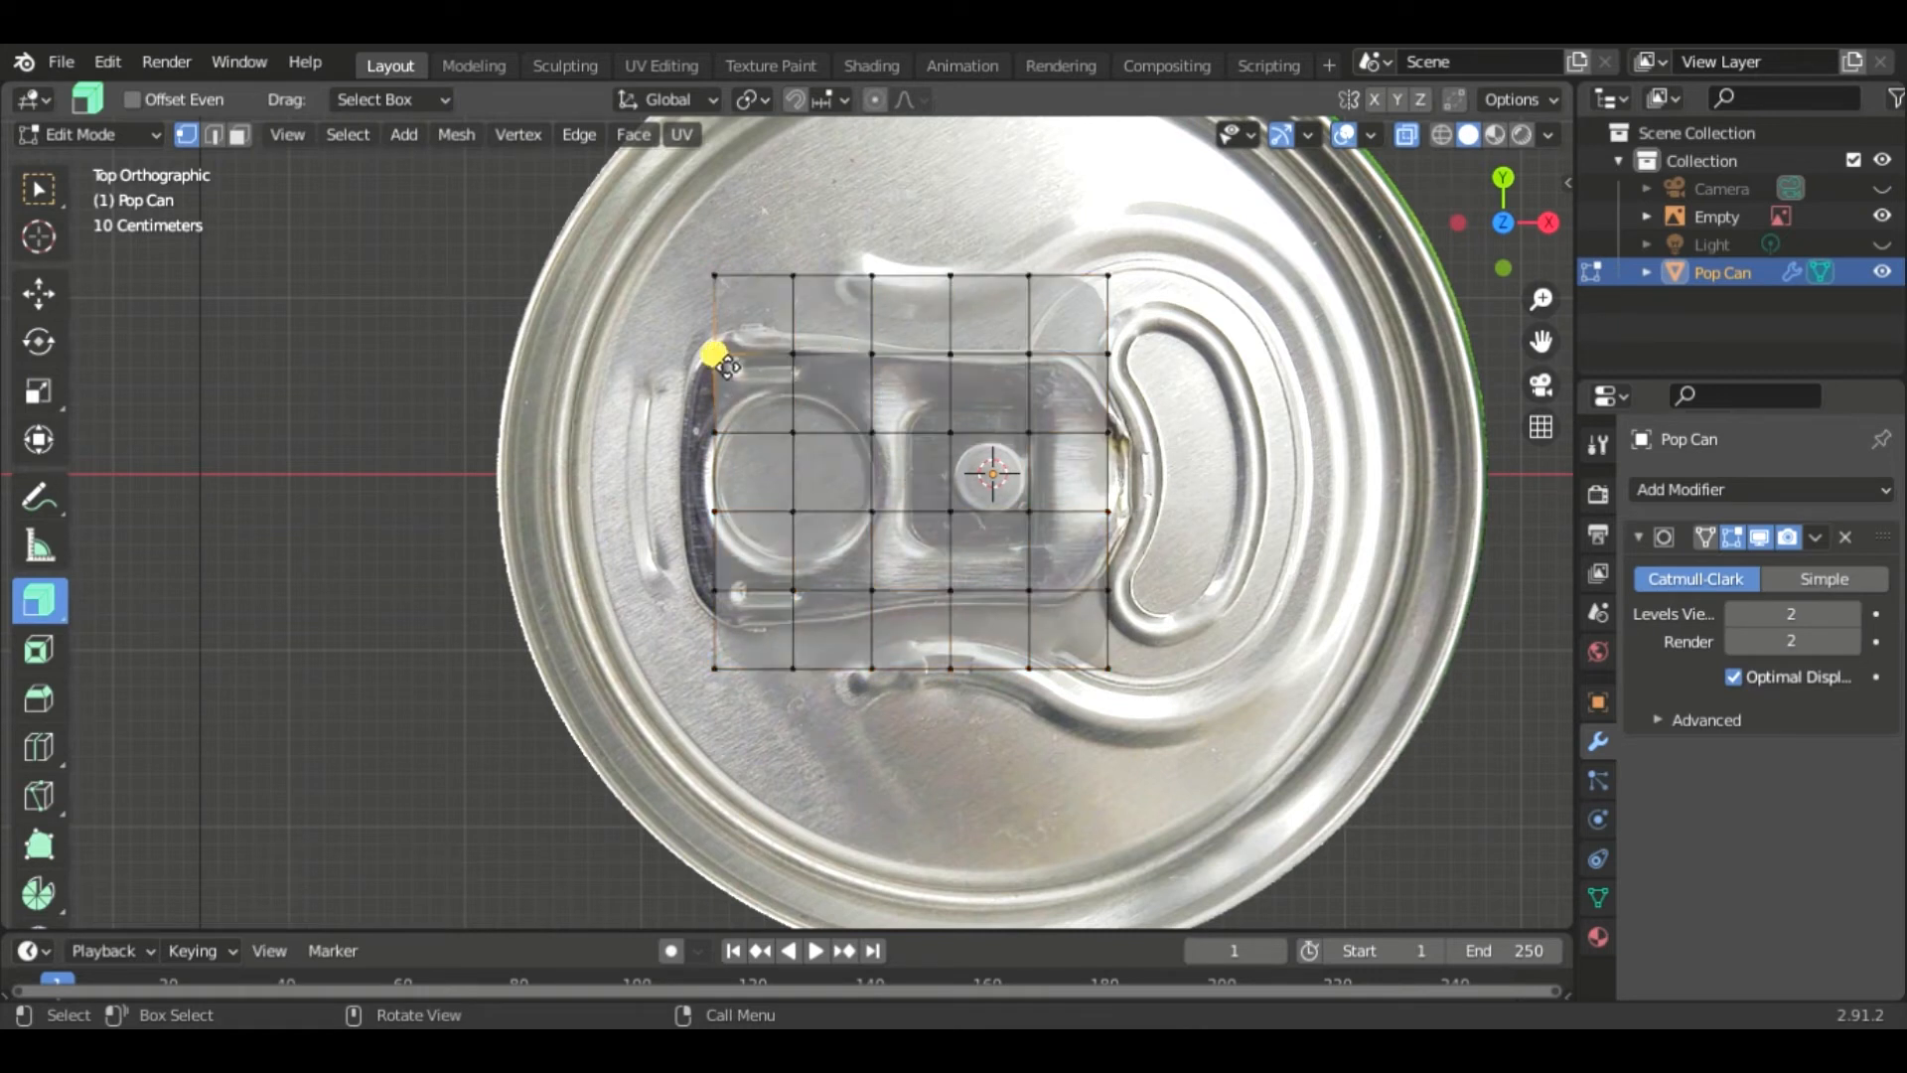
key(g)
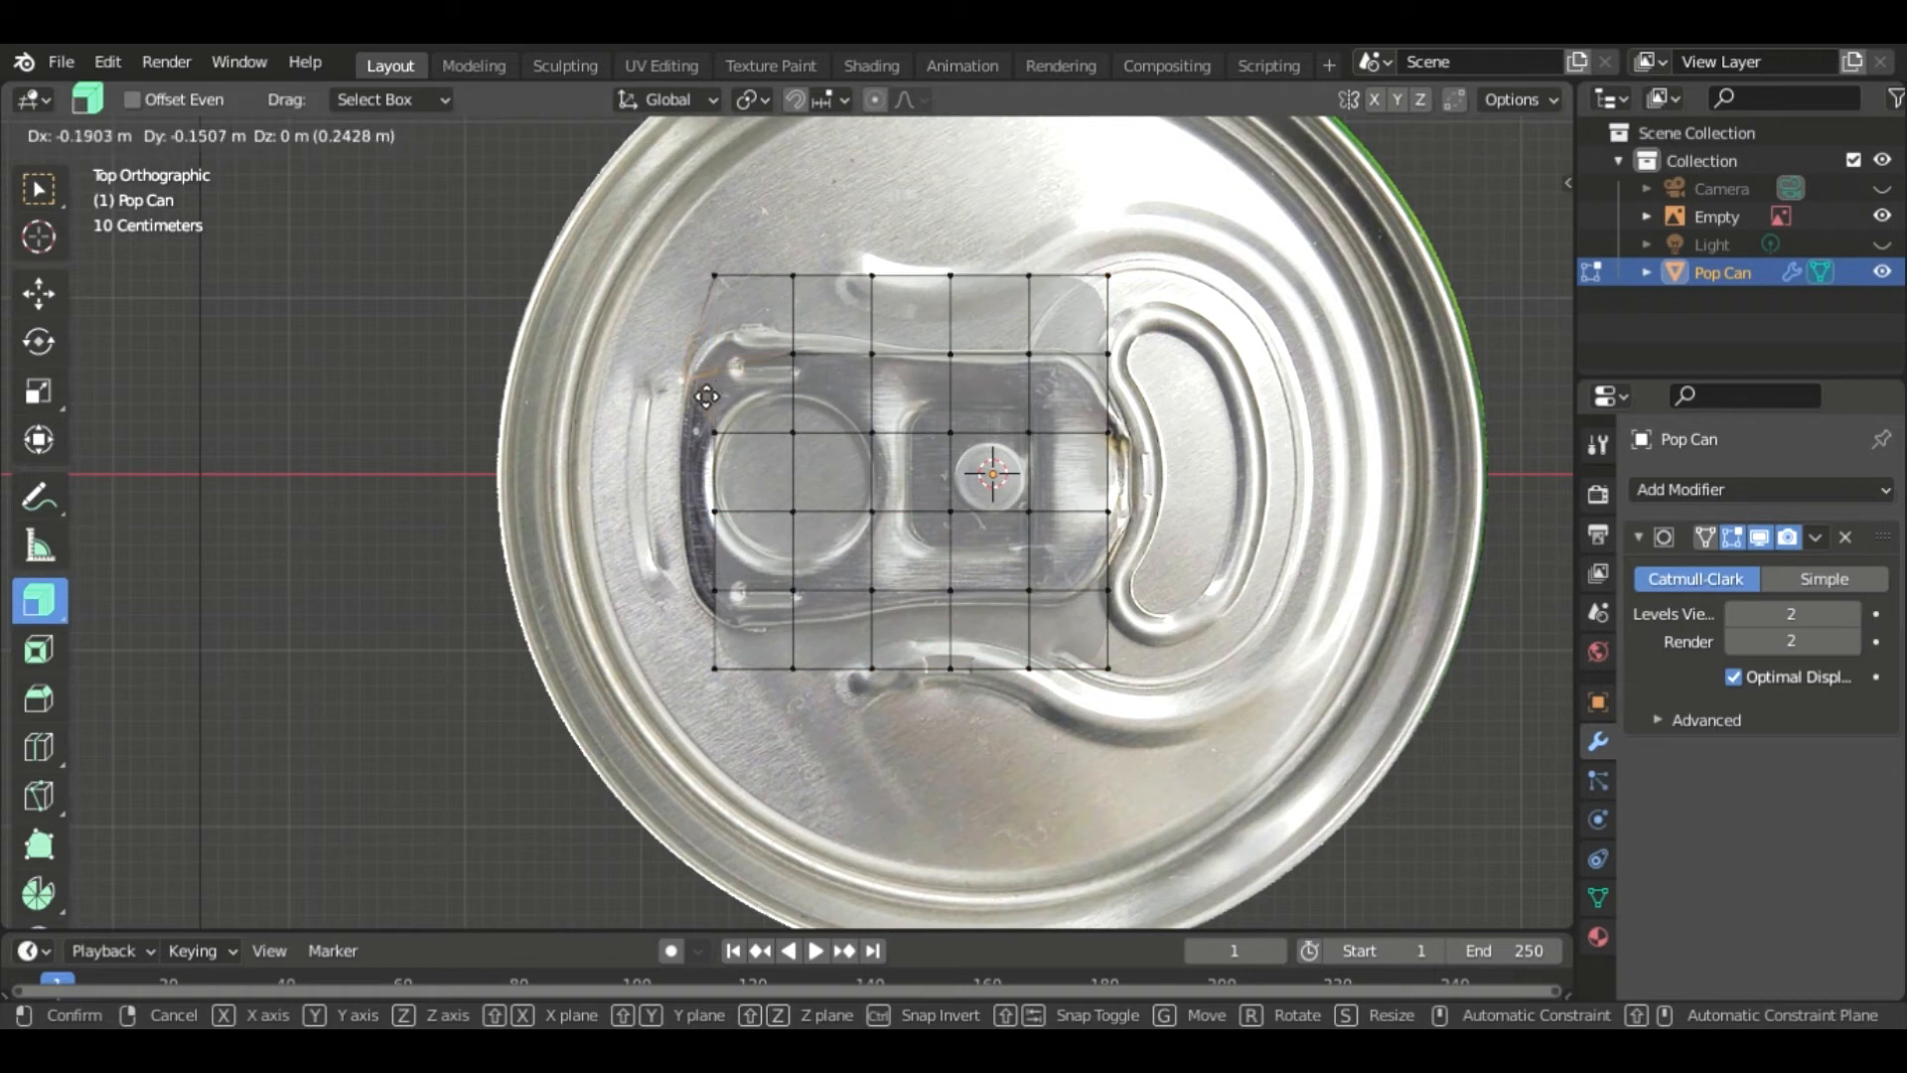
click(707, 396)
click(715, 275)
key(g)
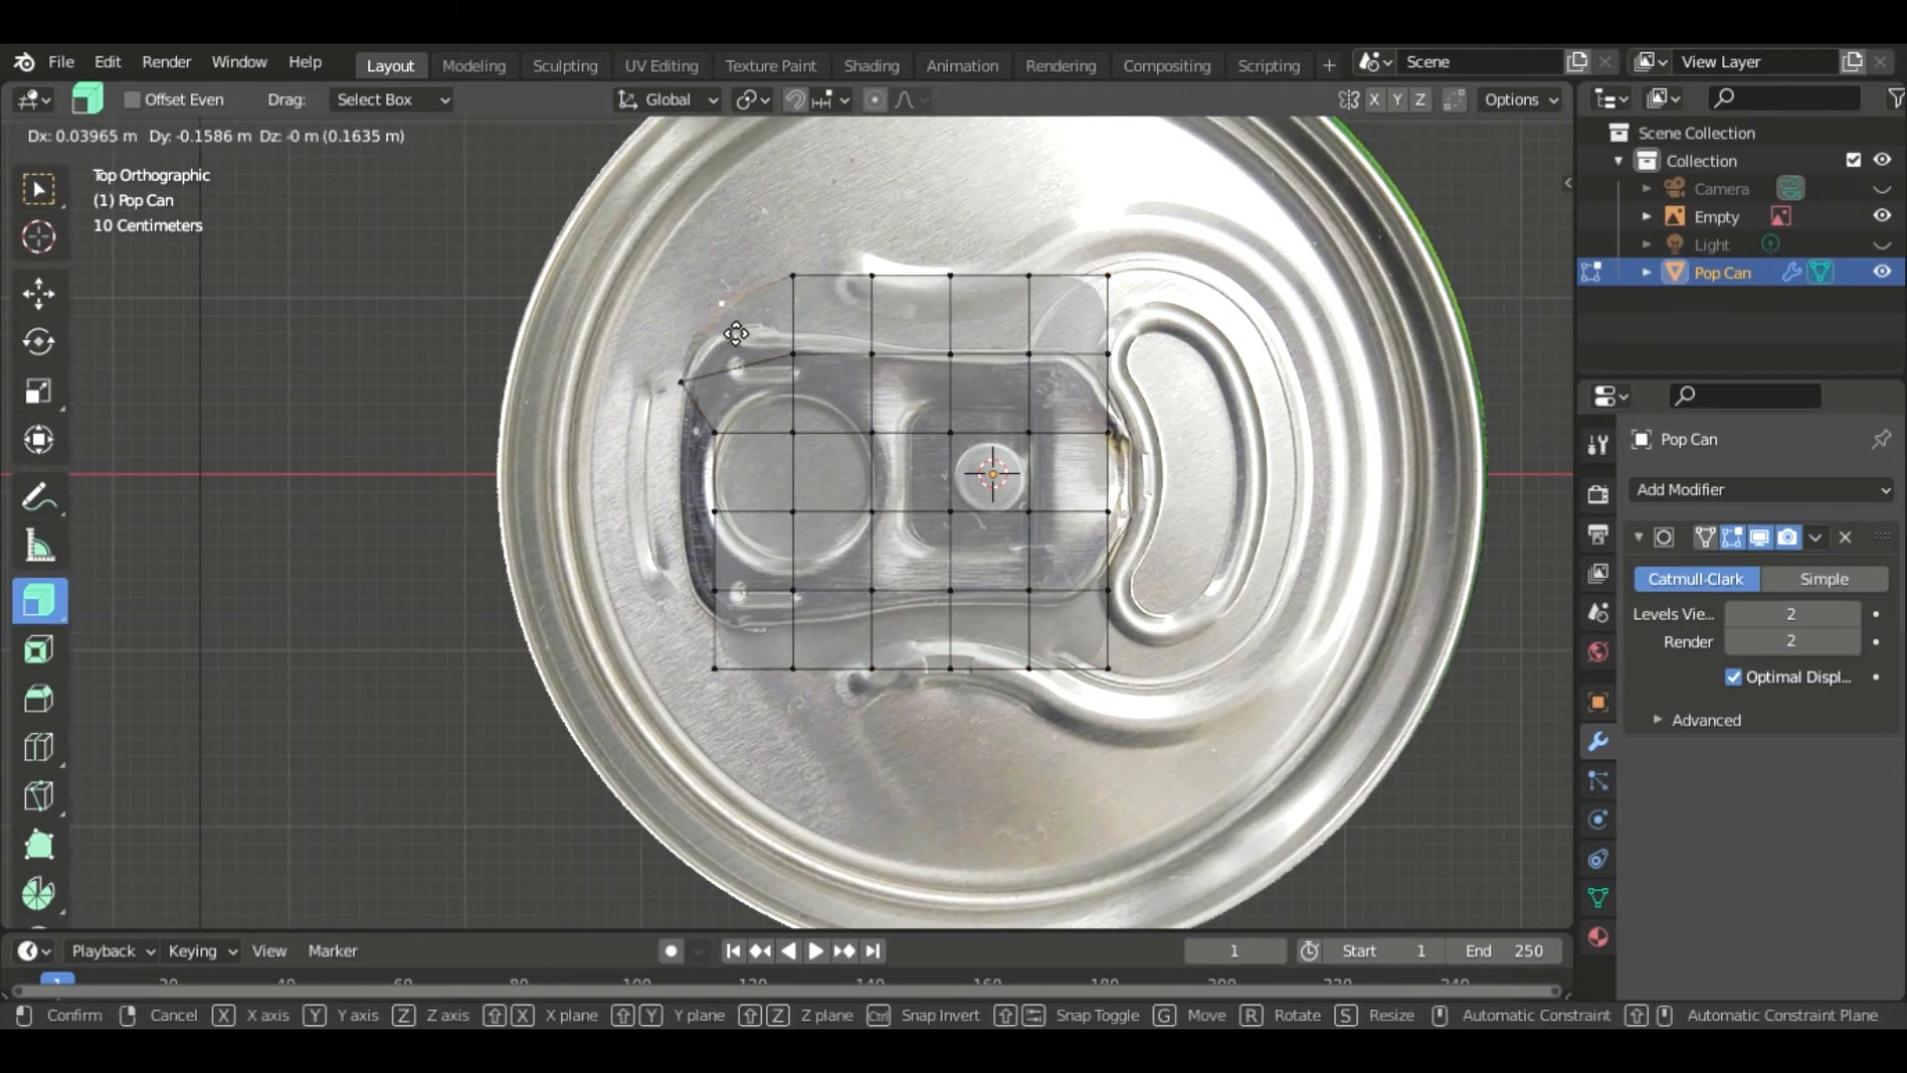
click(724, 324)
click(794, 354)
key(g)
click(802, 376)
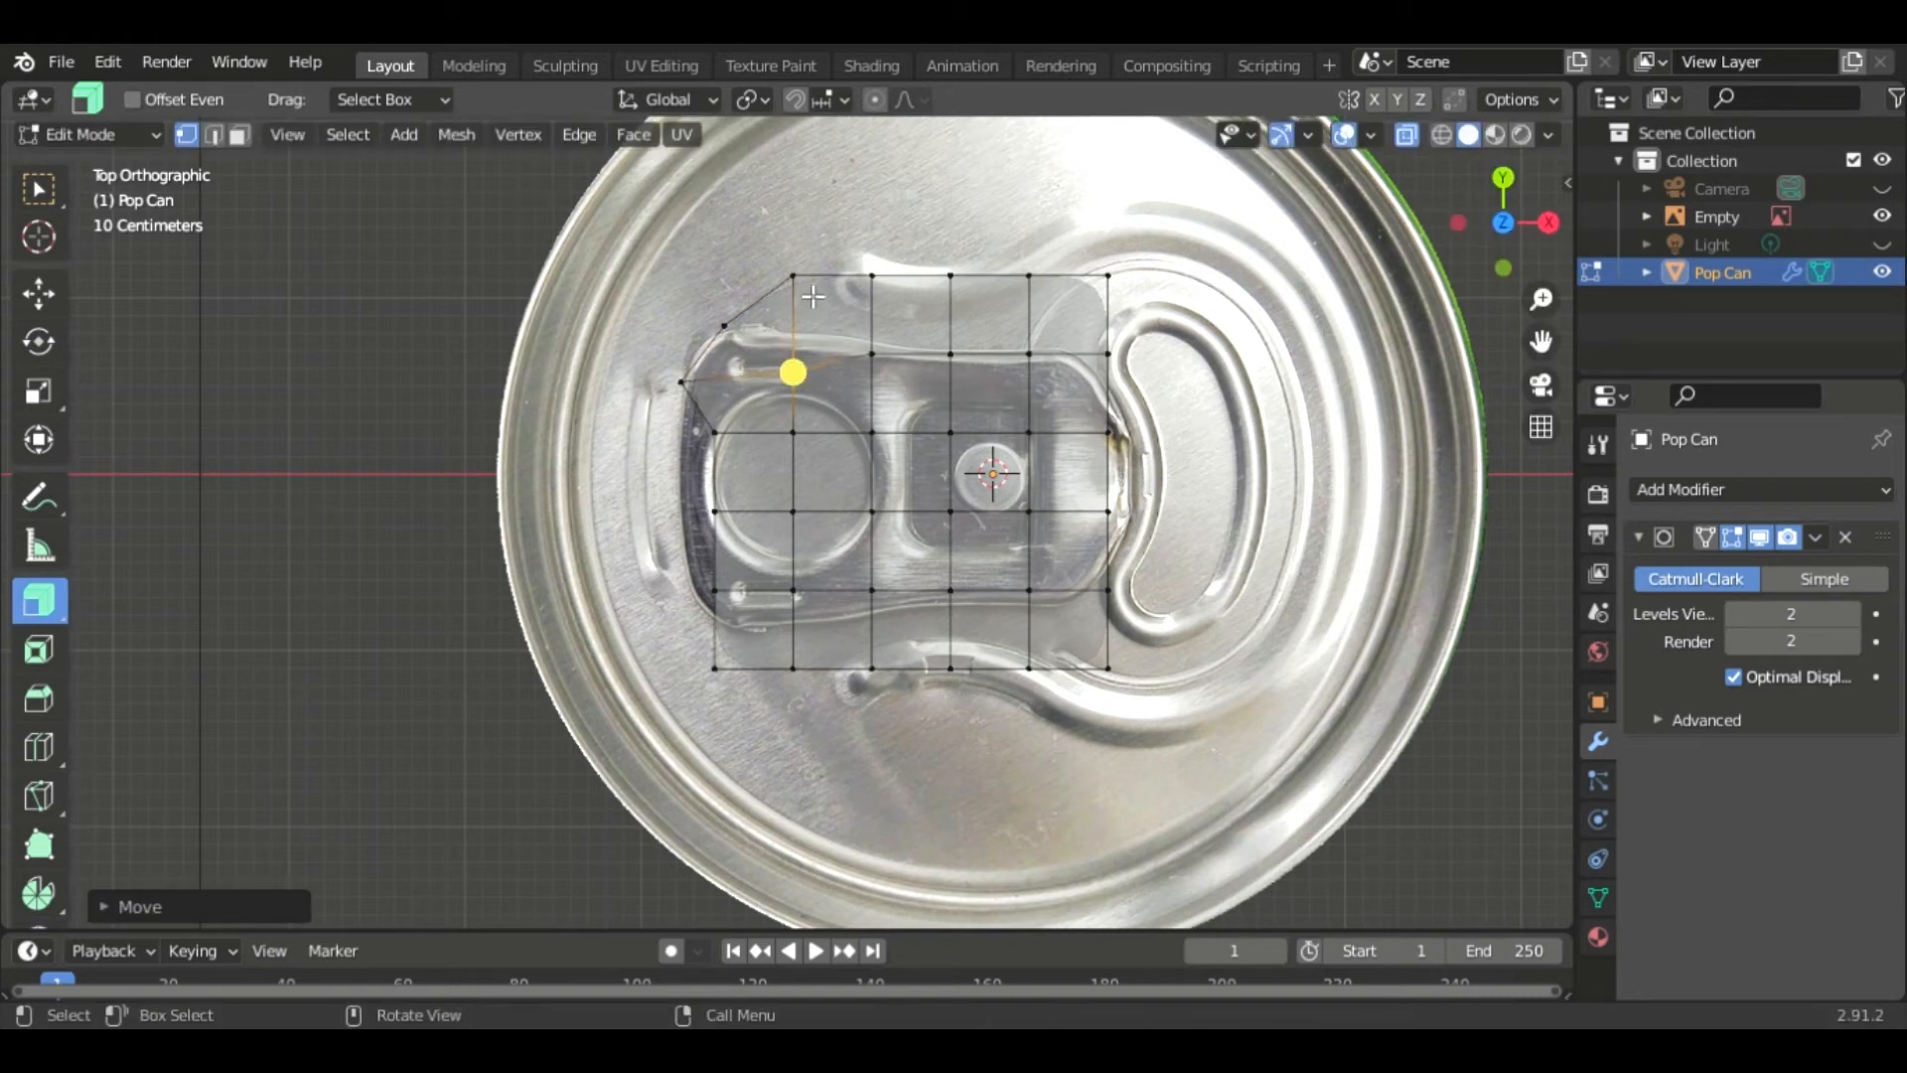
click(803, 282)
key(g)
click(807, 347)
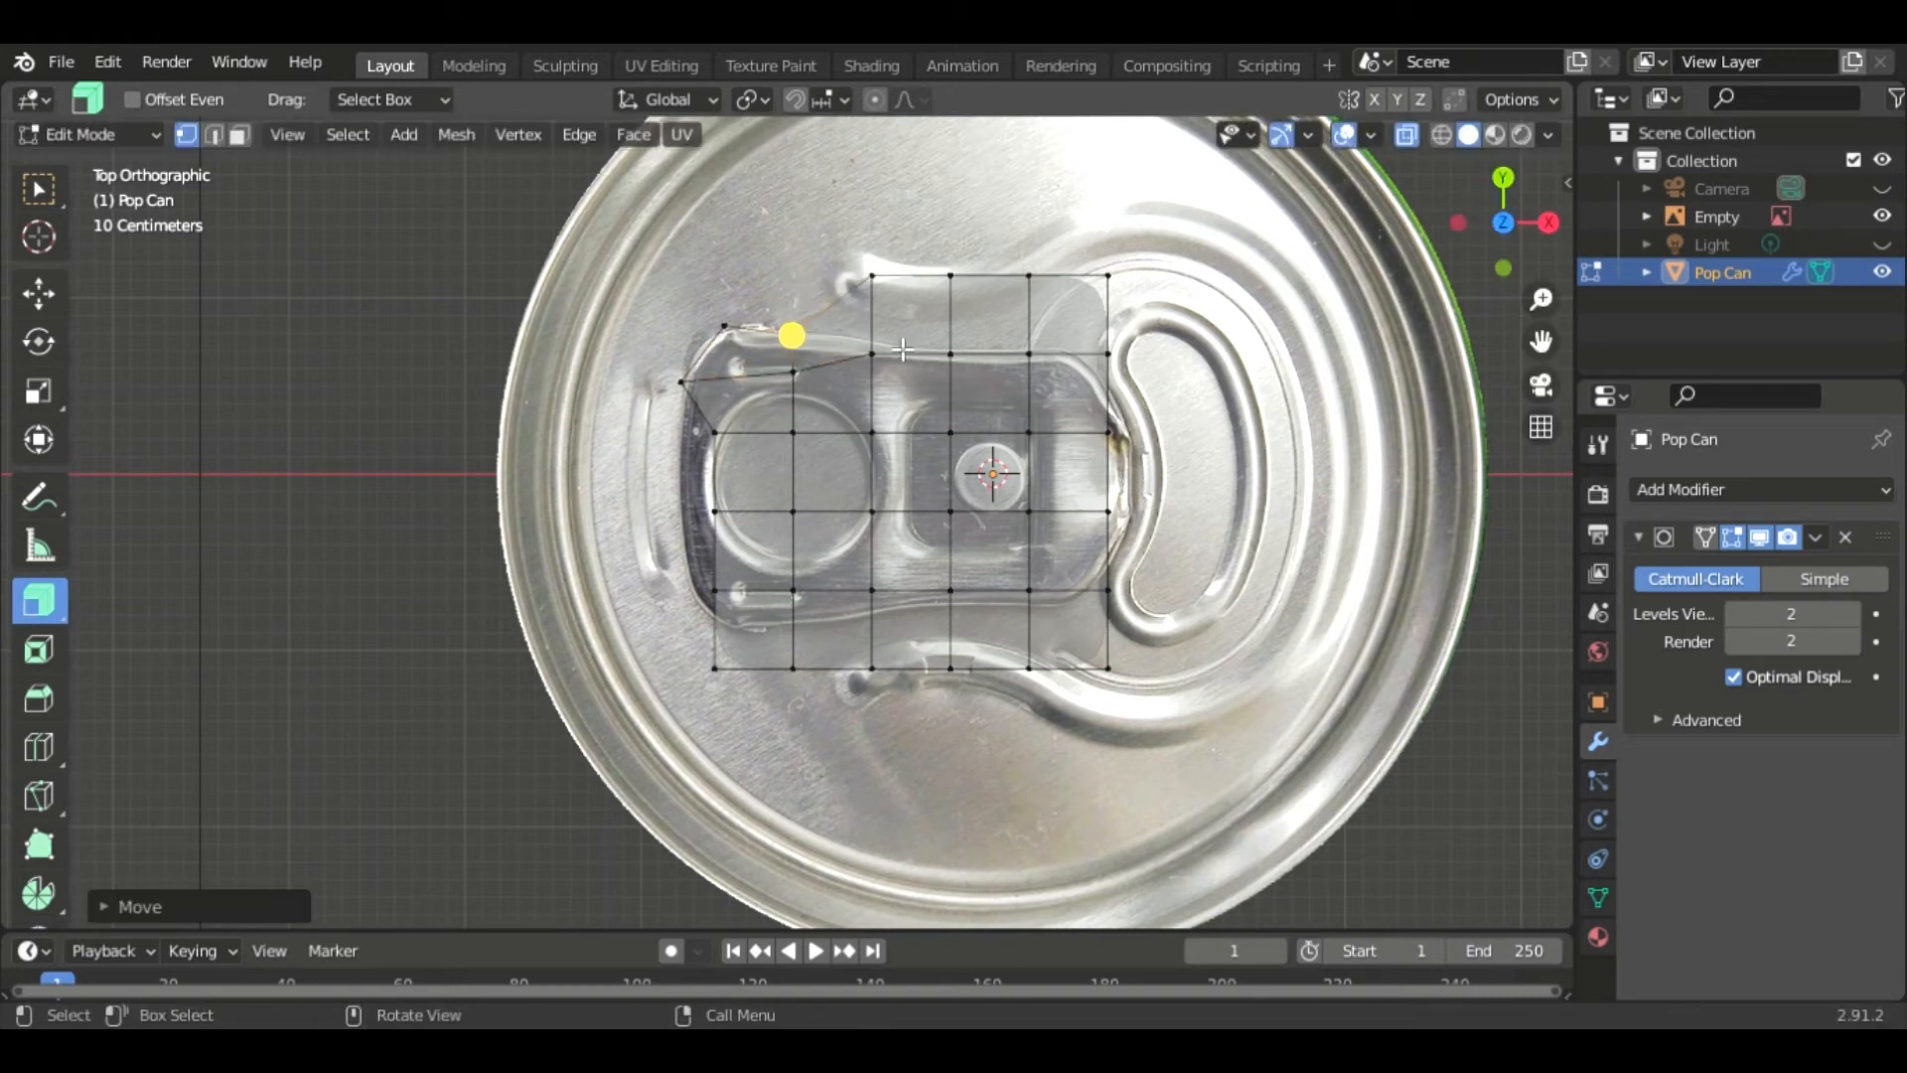
- Move the upper-middle vertices of the plane down onto the pull tab's top outline
click(887, 282)
key(g)
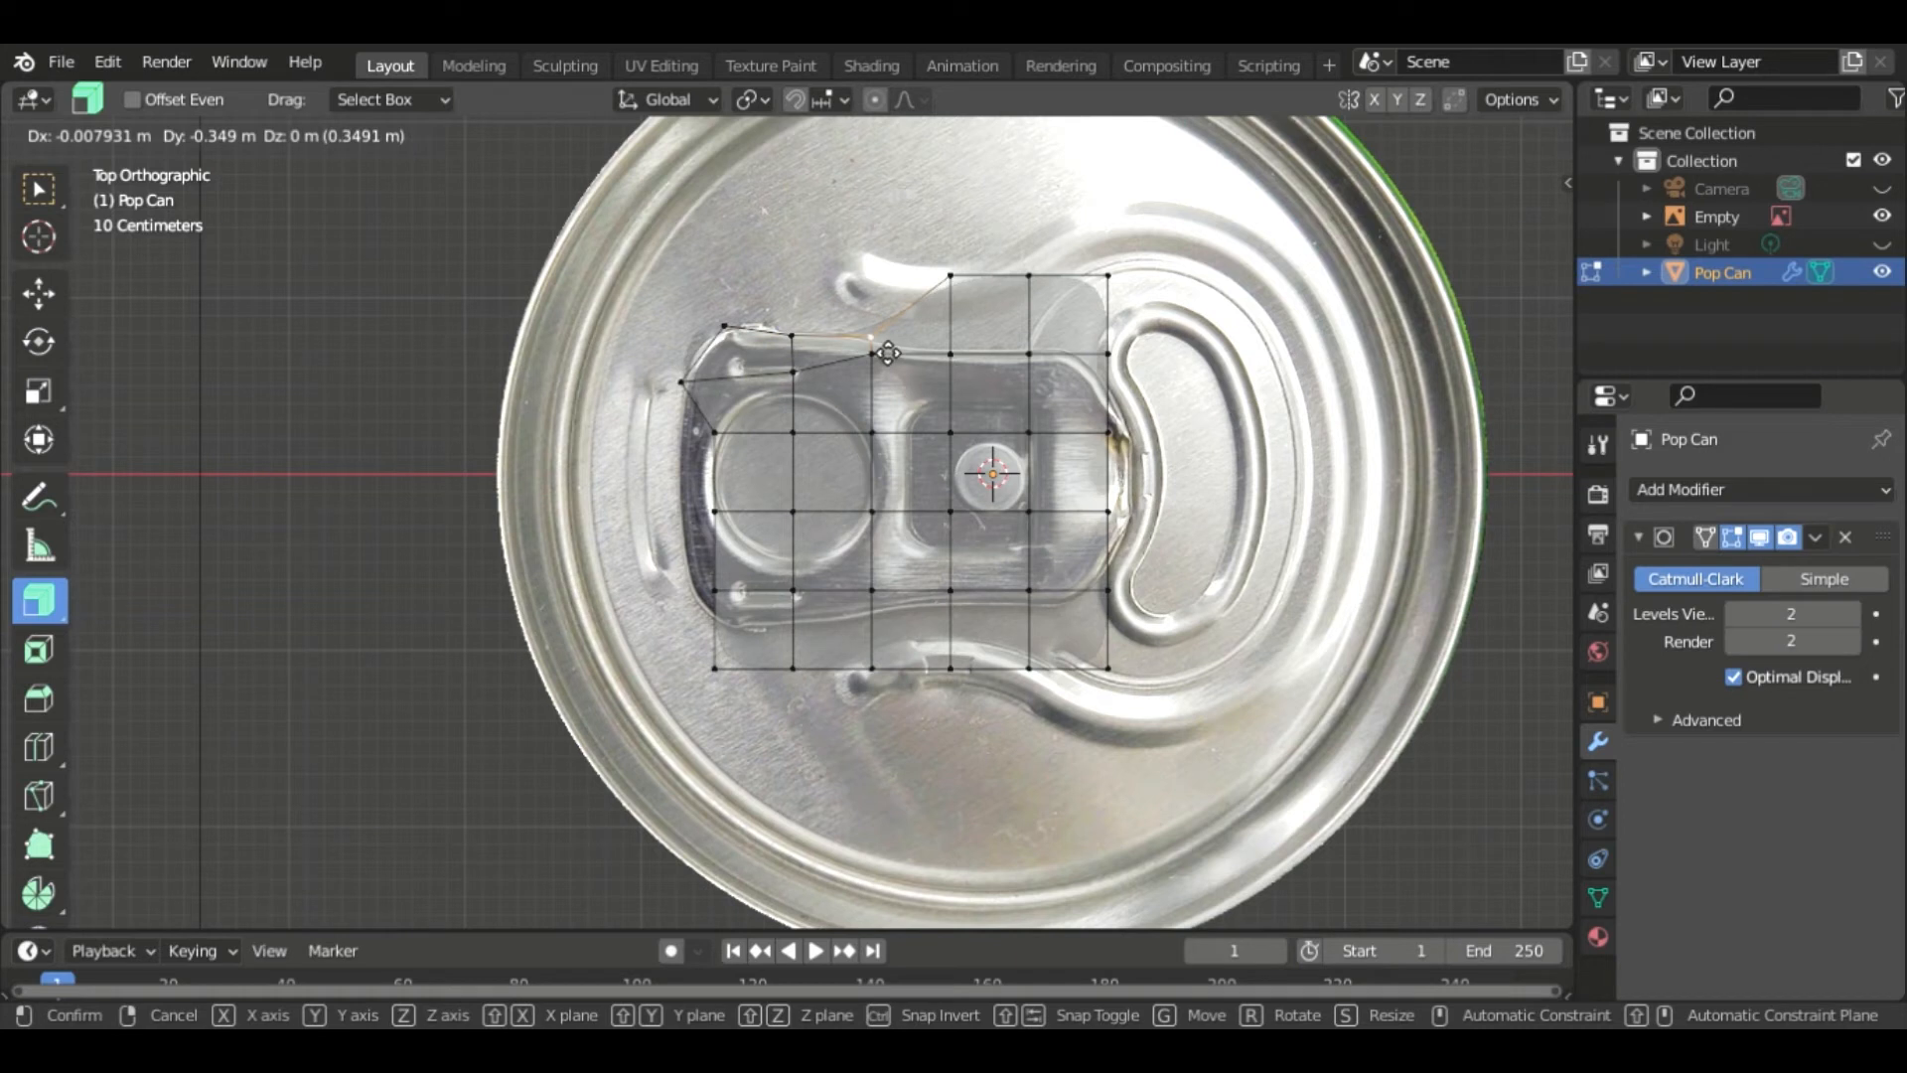
click(887, 353)
click(883, 360)
key(g)
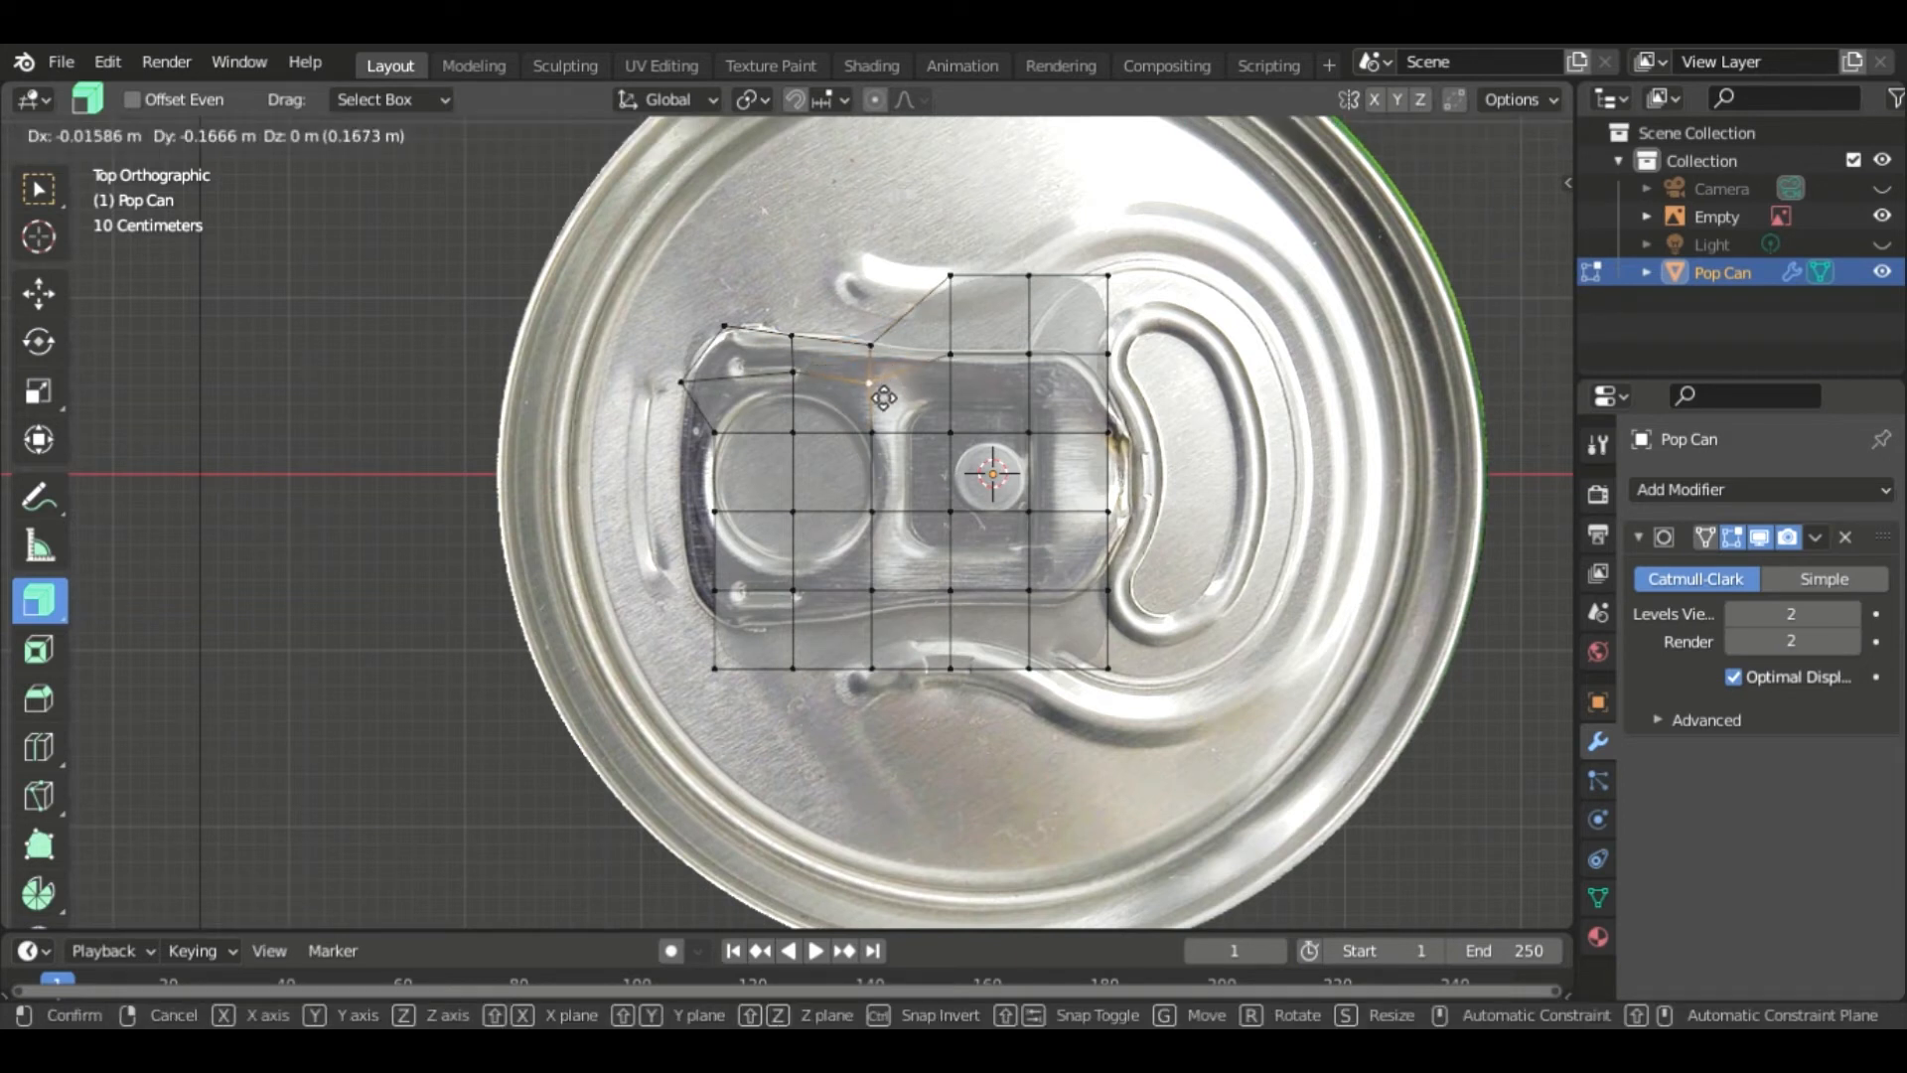
click(883, 398)
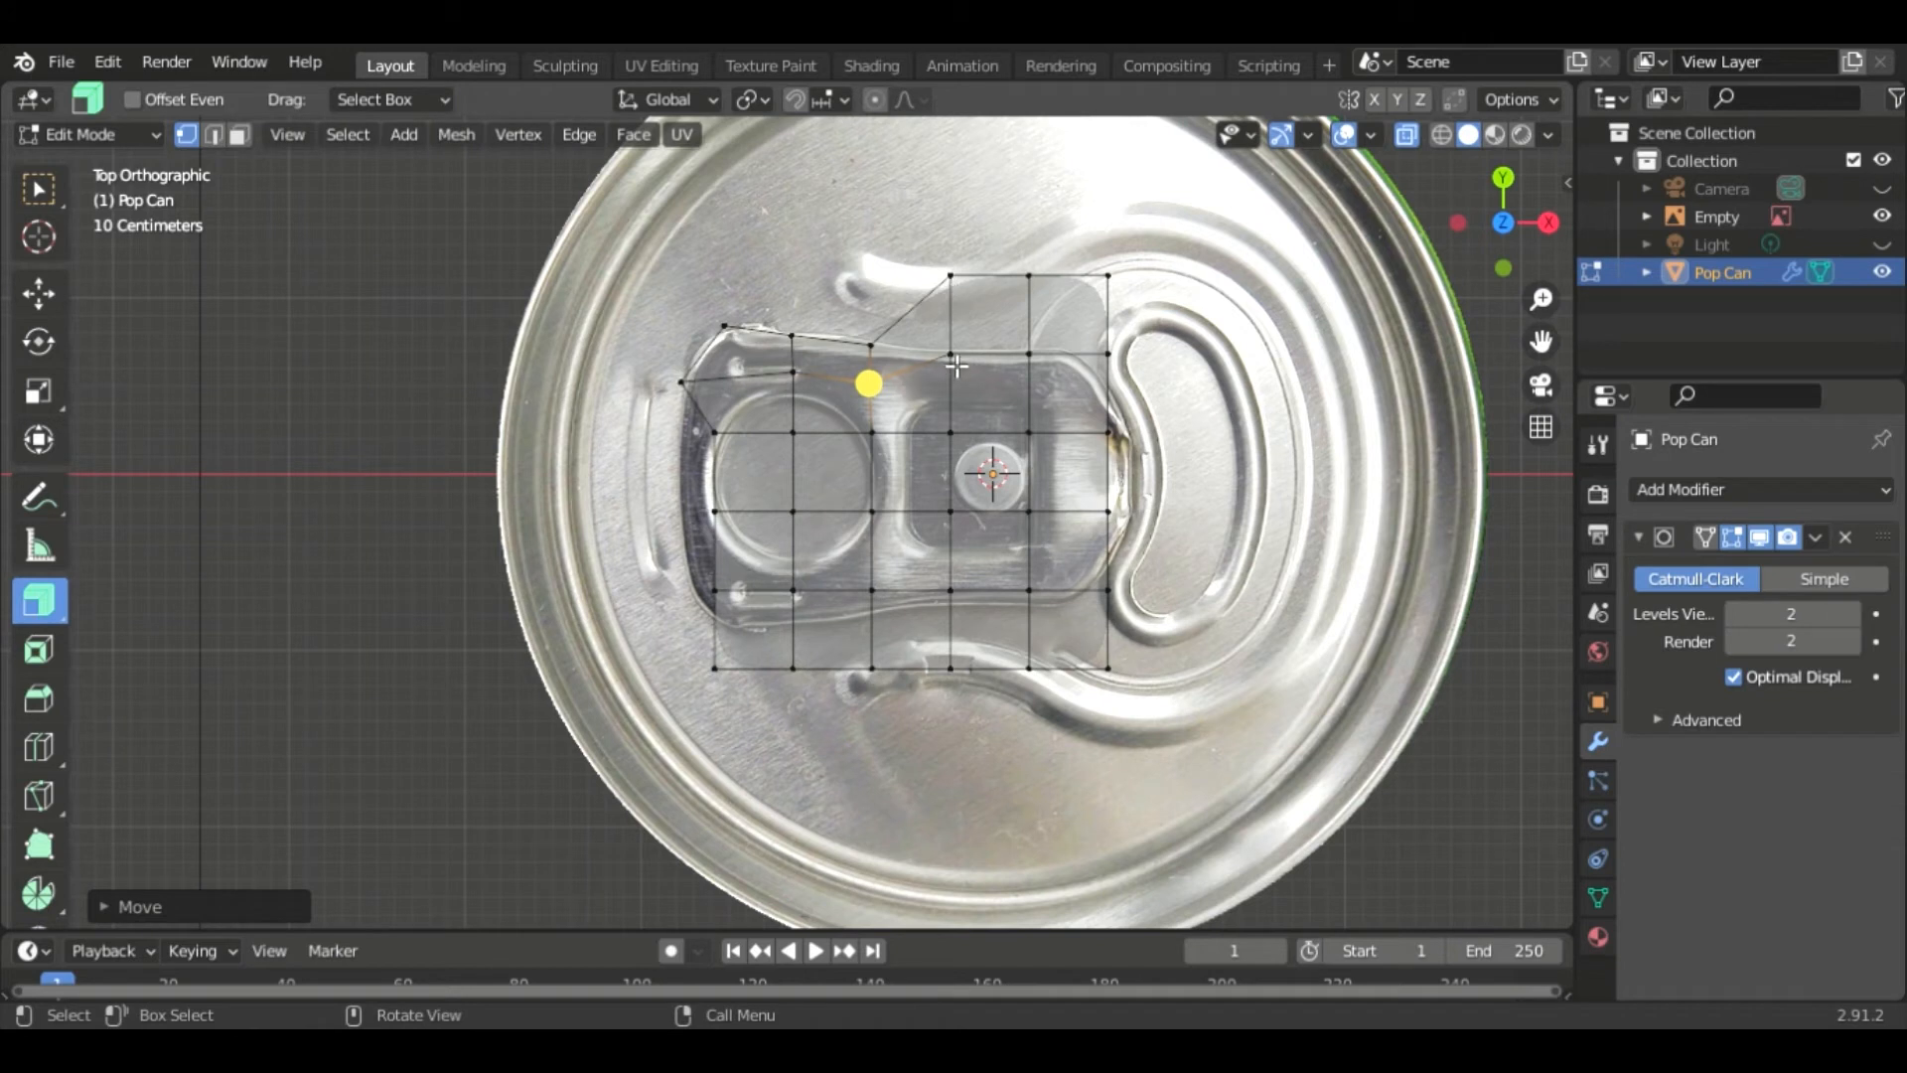
click(956, 359)
key(g)
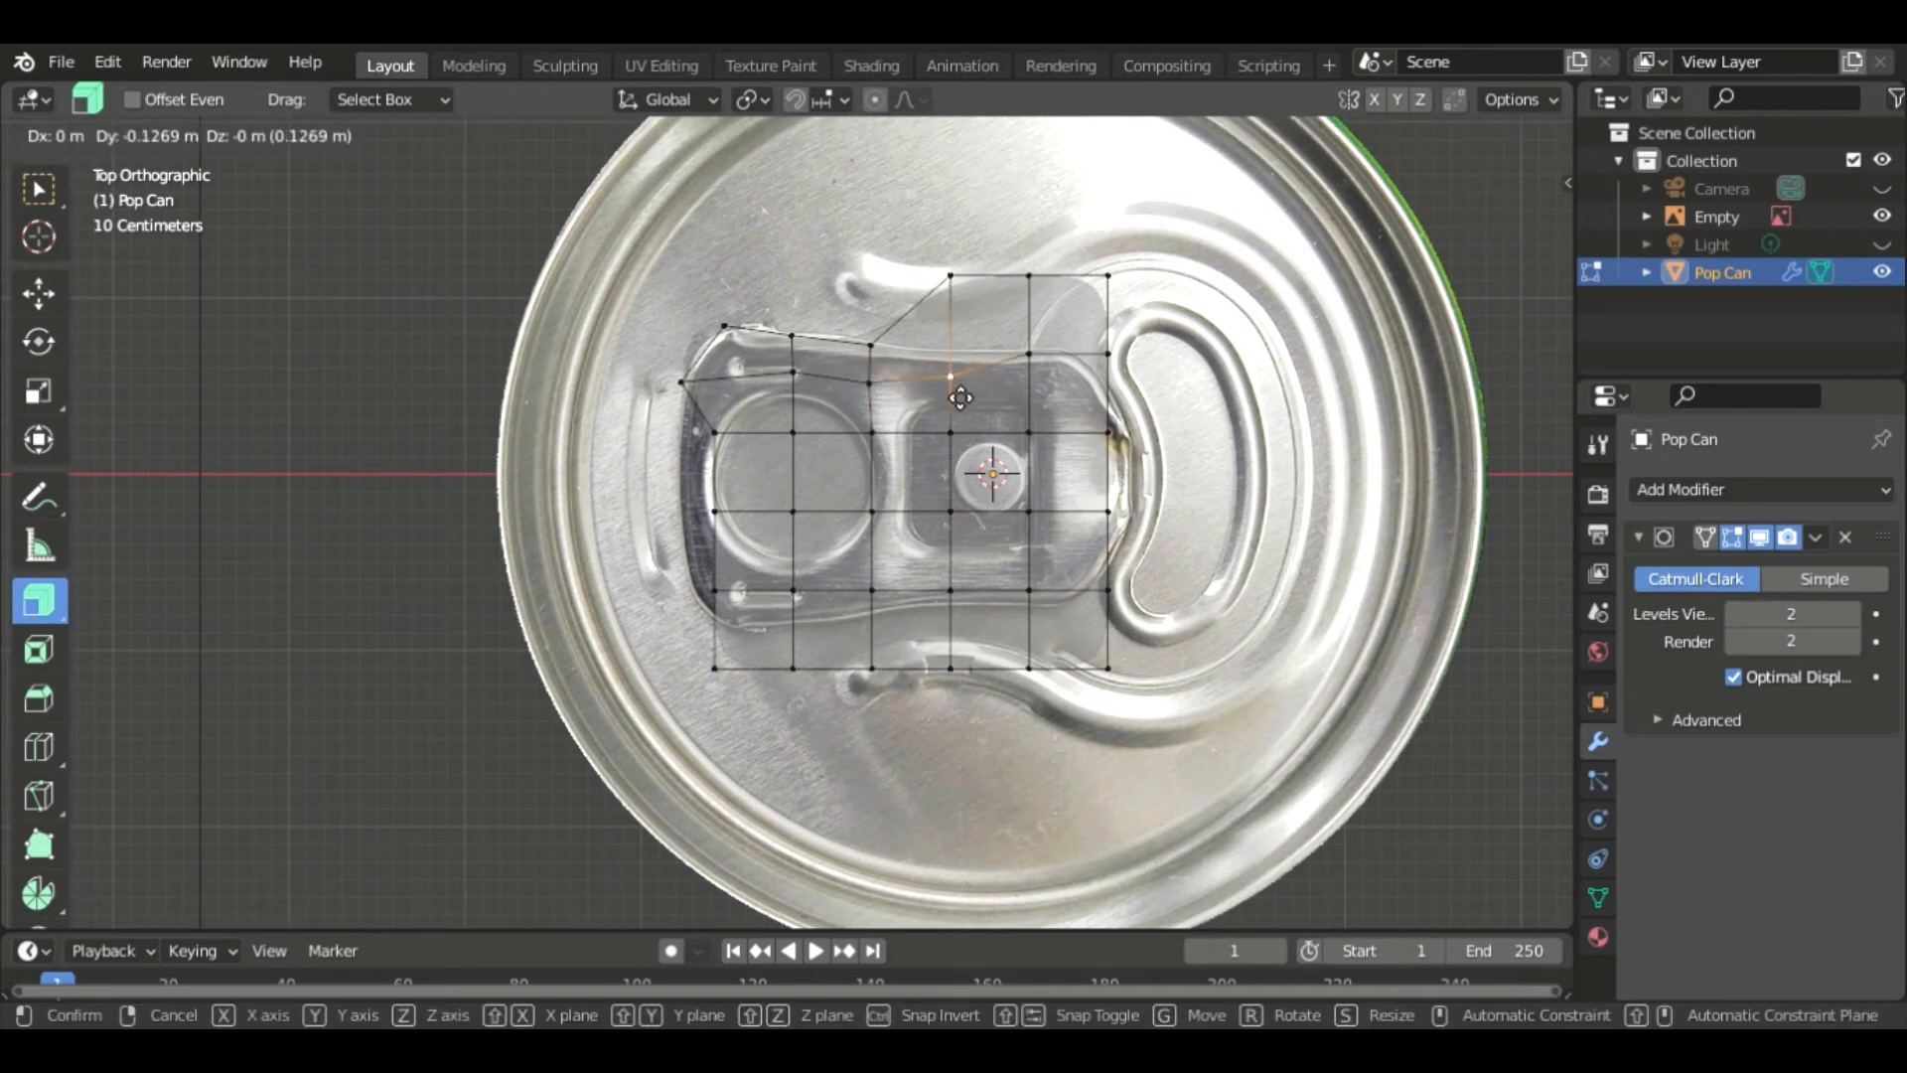
click(954, 382)
- Pull the top-row vertices above the tab's right half down to follow its upper edge
click(950, 276)
key(g)
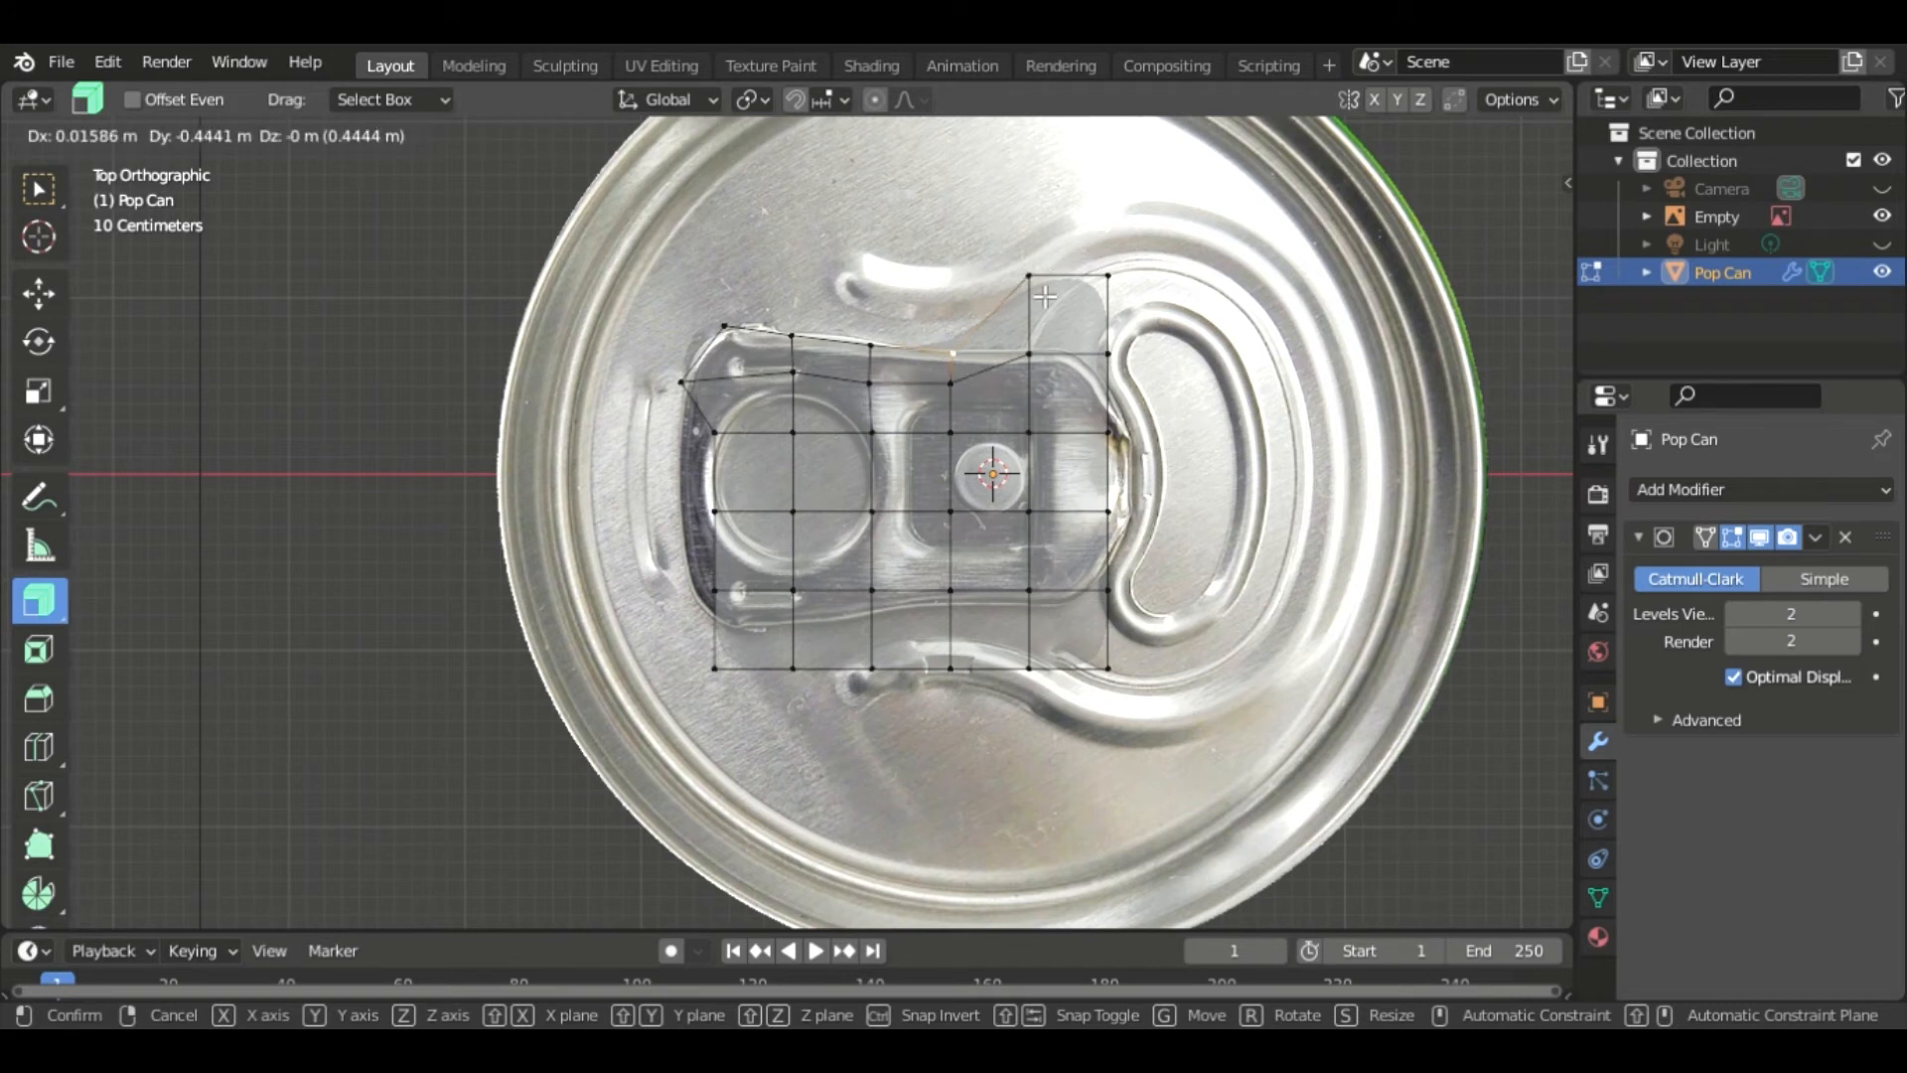
click(952, 353)
click(1029, 355)
key(g)
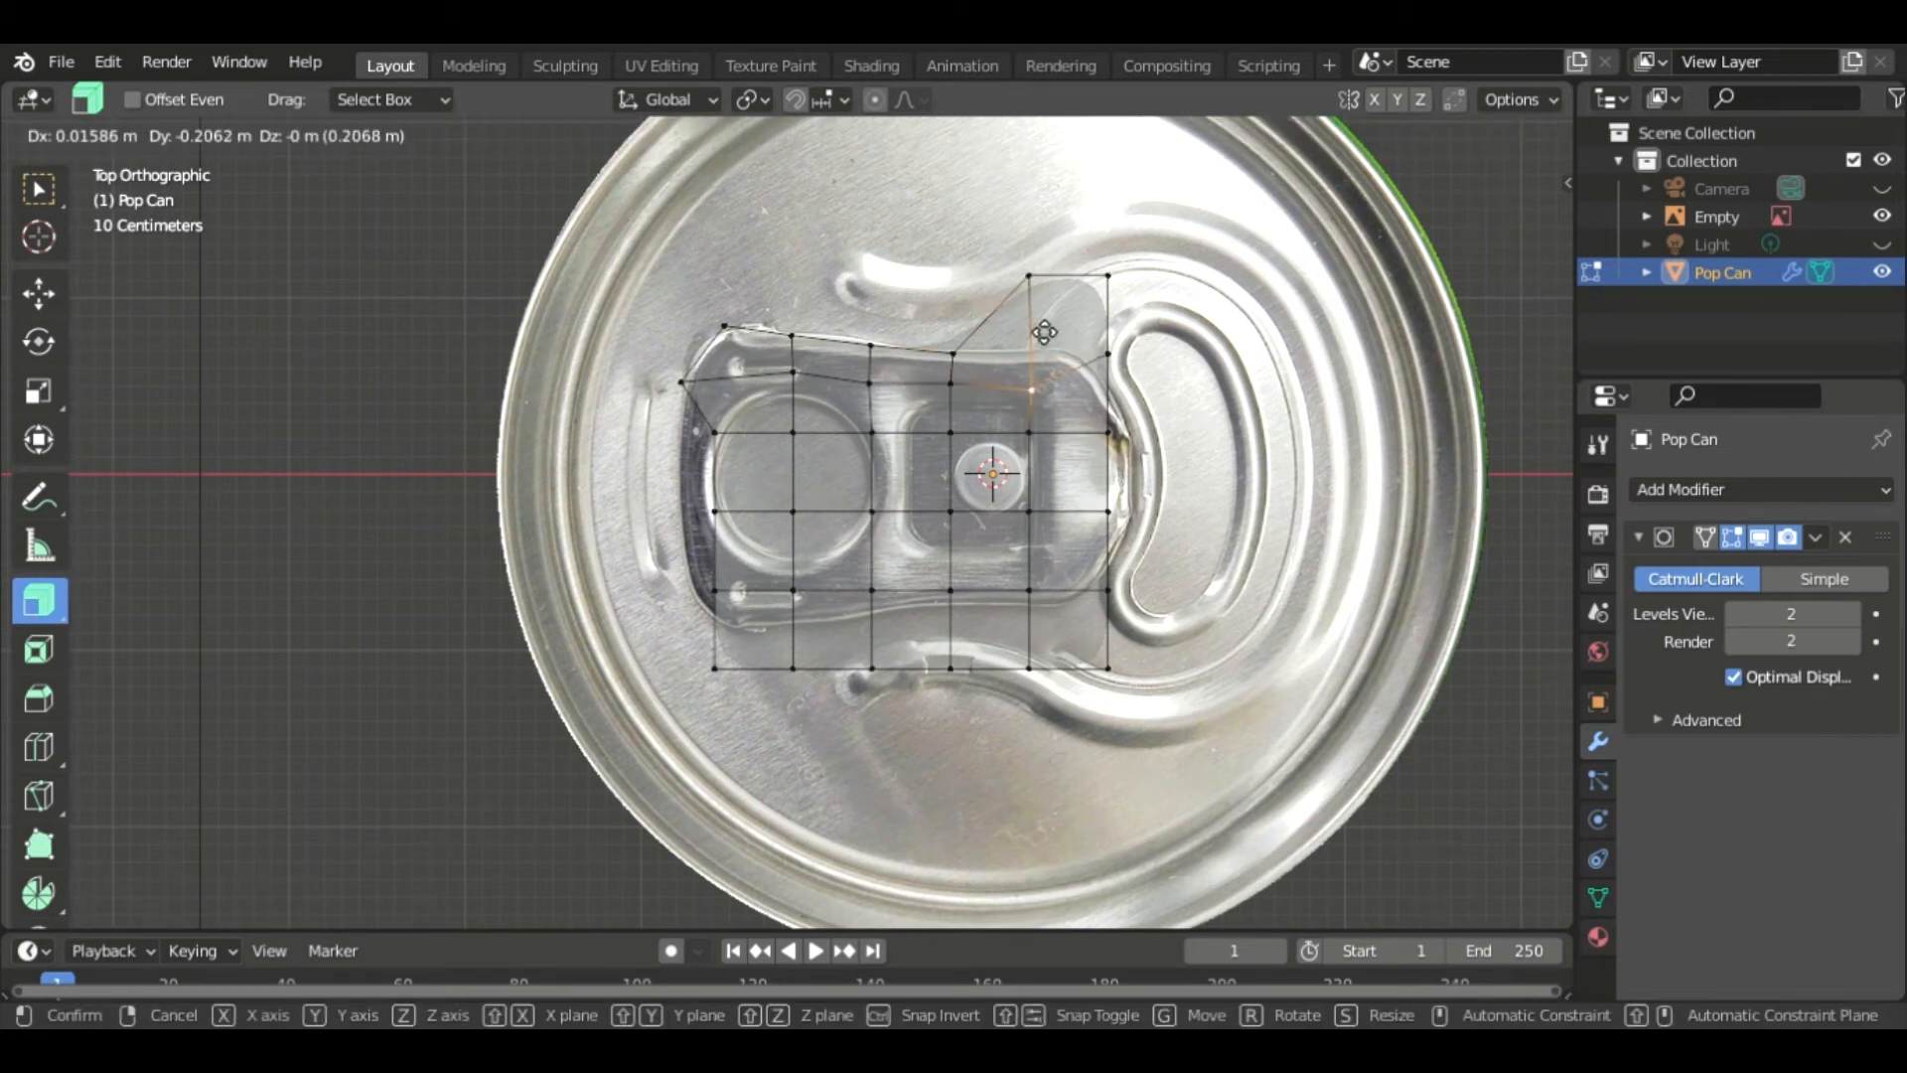
click(1033, 391)
click(1030, 276)
key(g)
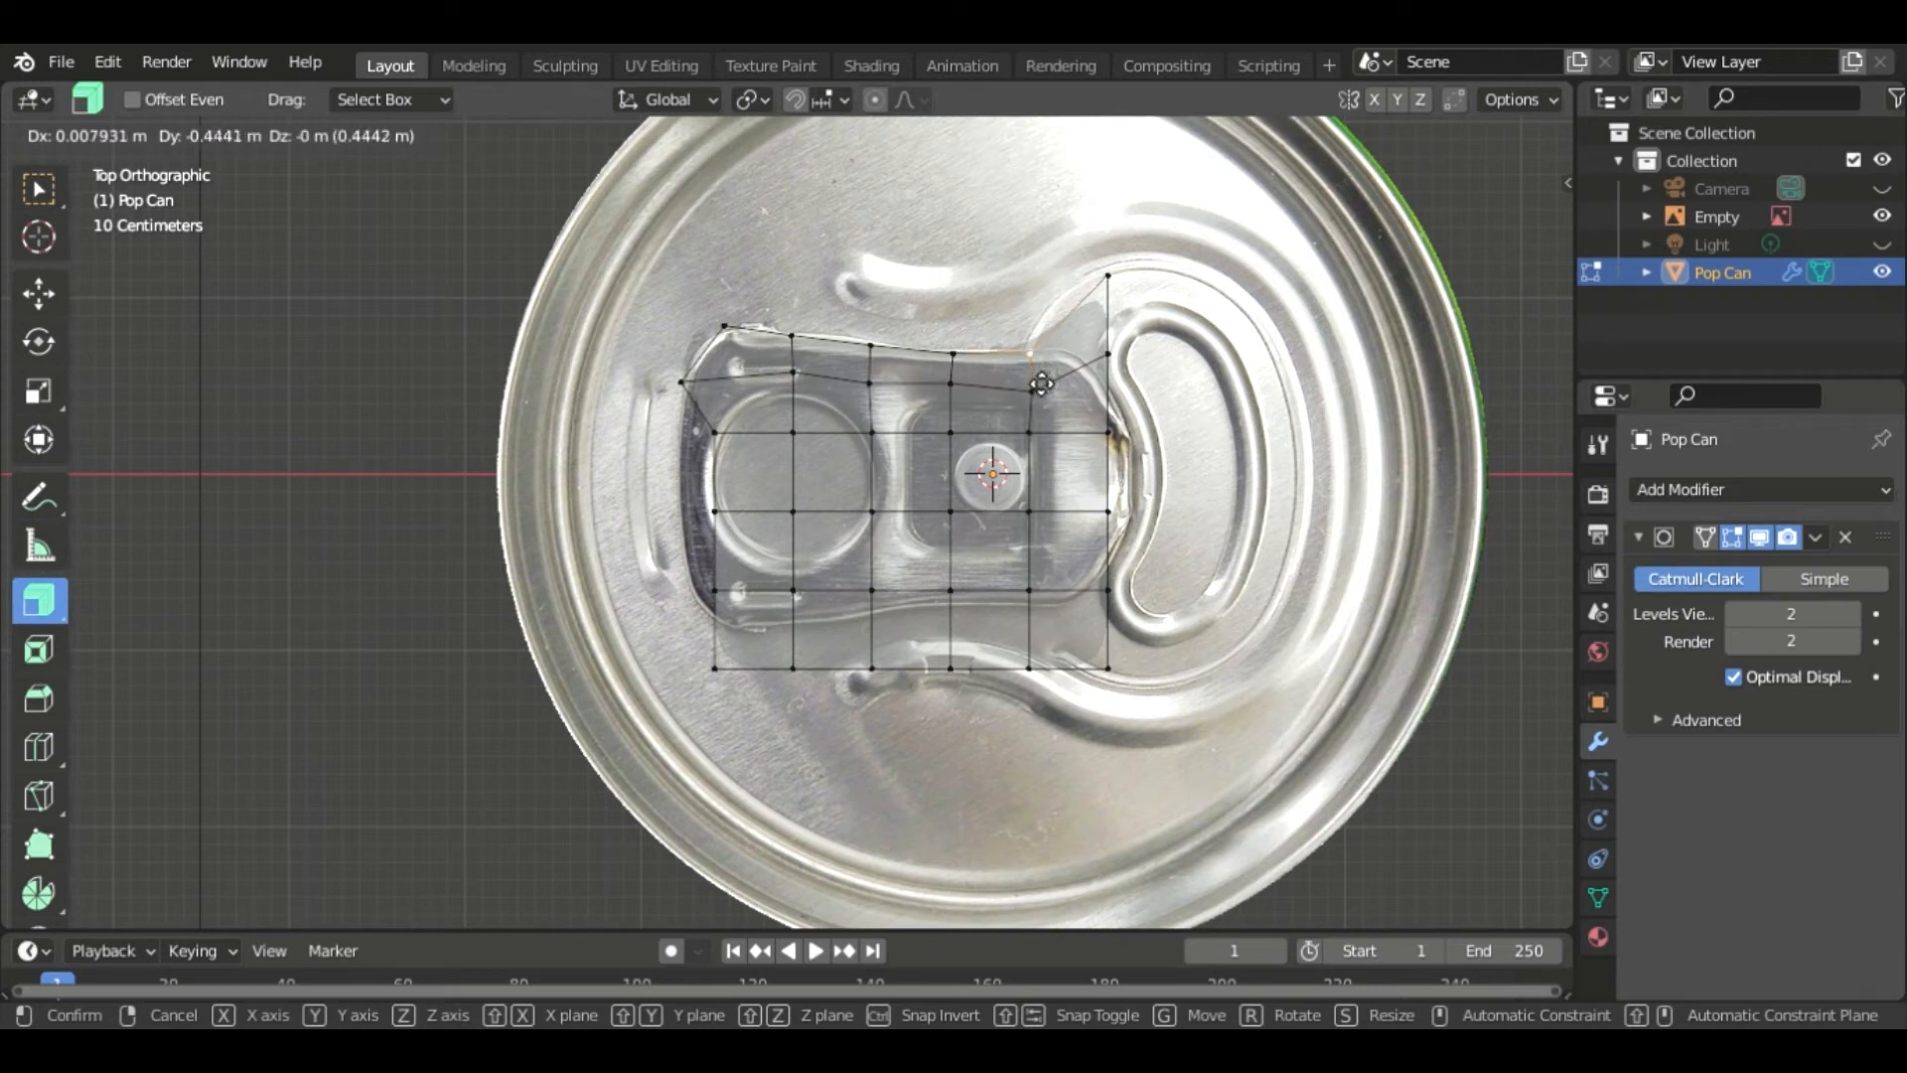
click(1039, 382)
- Move the upper-right corner vertices inward onto the tab's rounded top-right outline
click(1112, 392)
key(g)
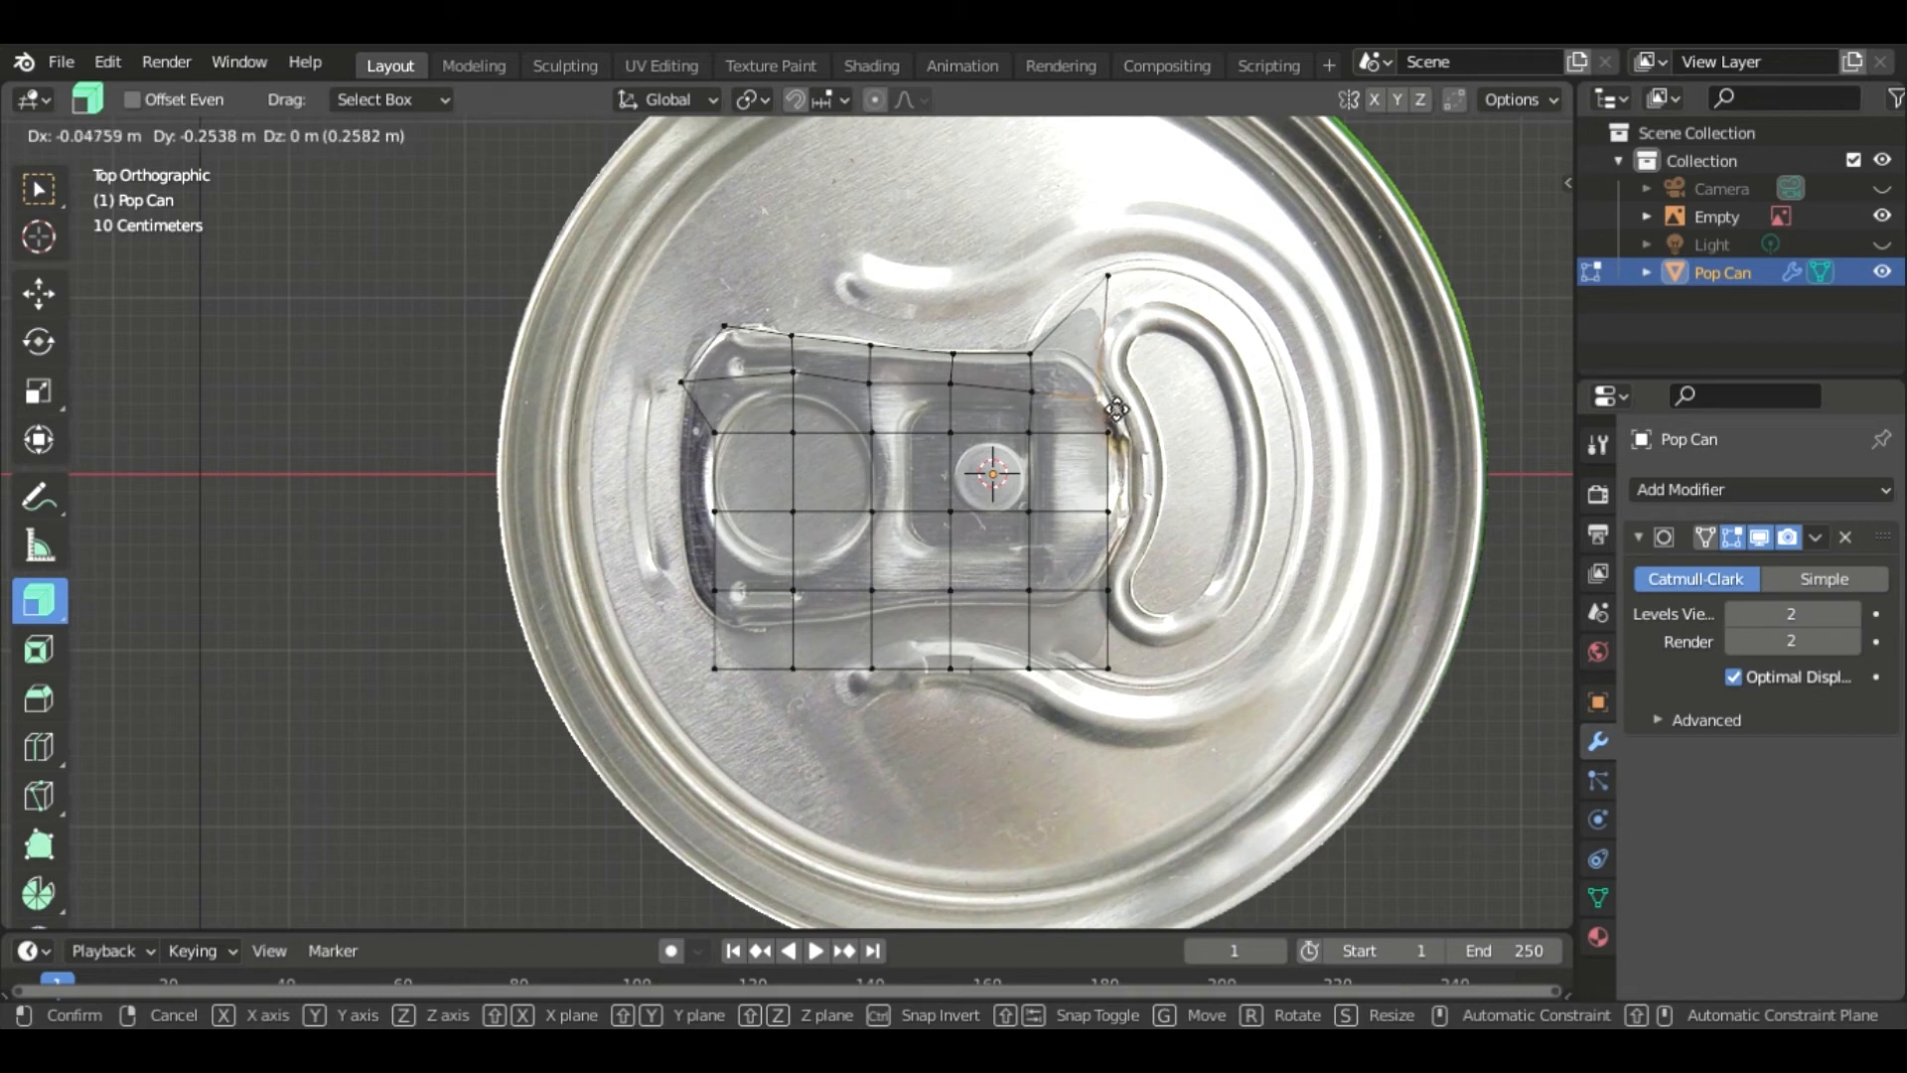
click(1122, 403)
click(1120, 282)
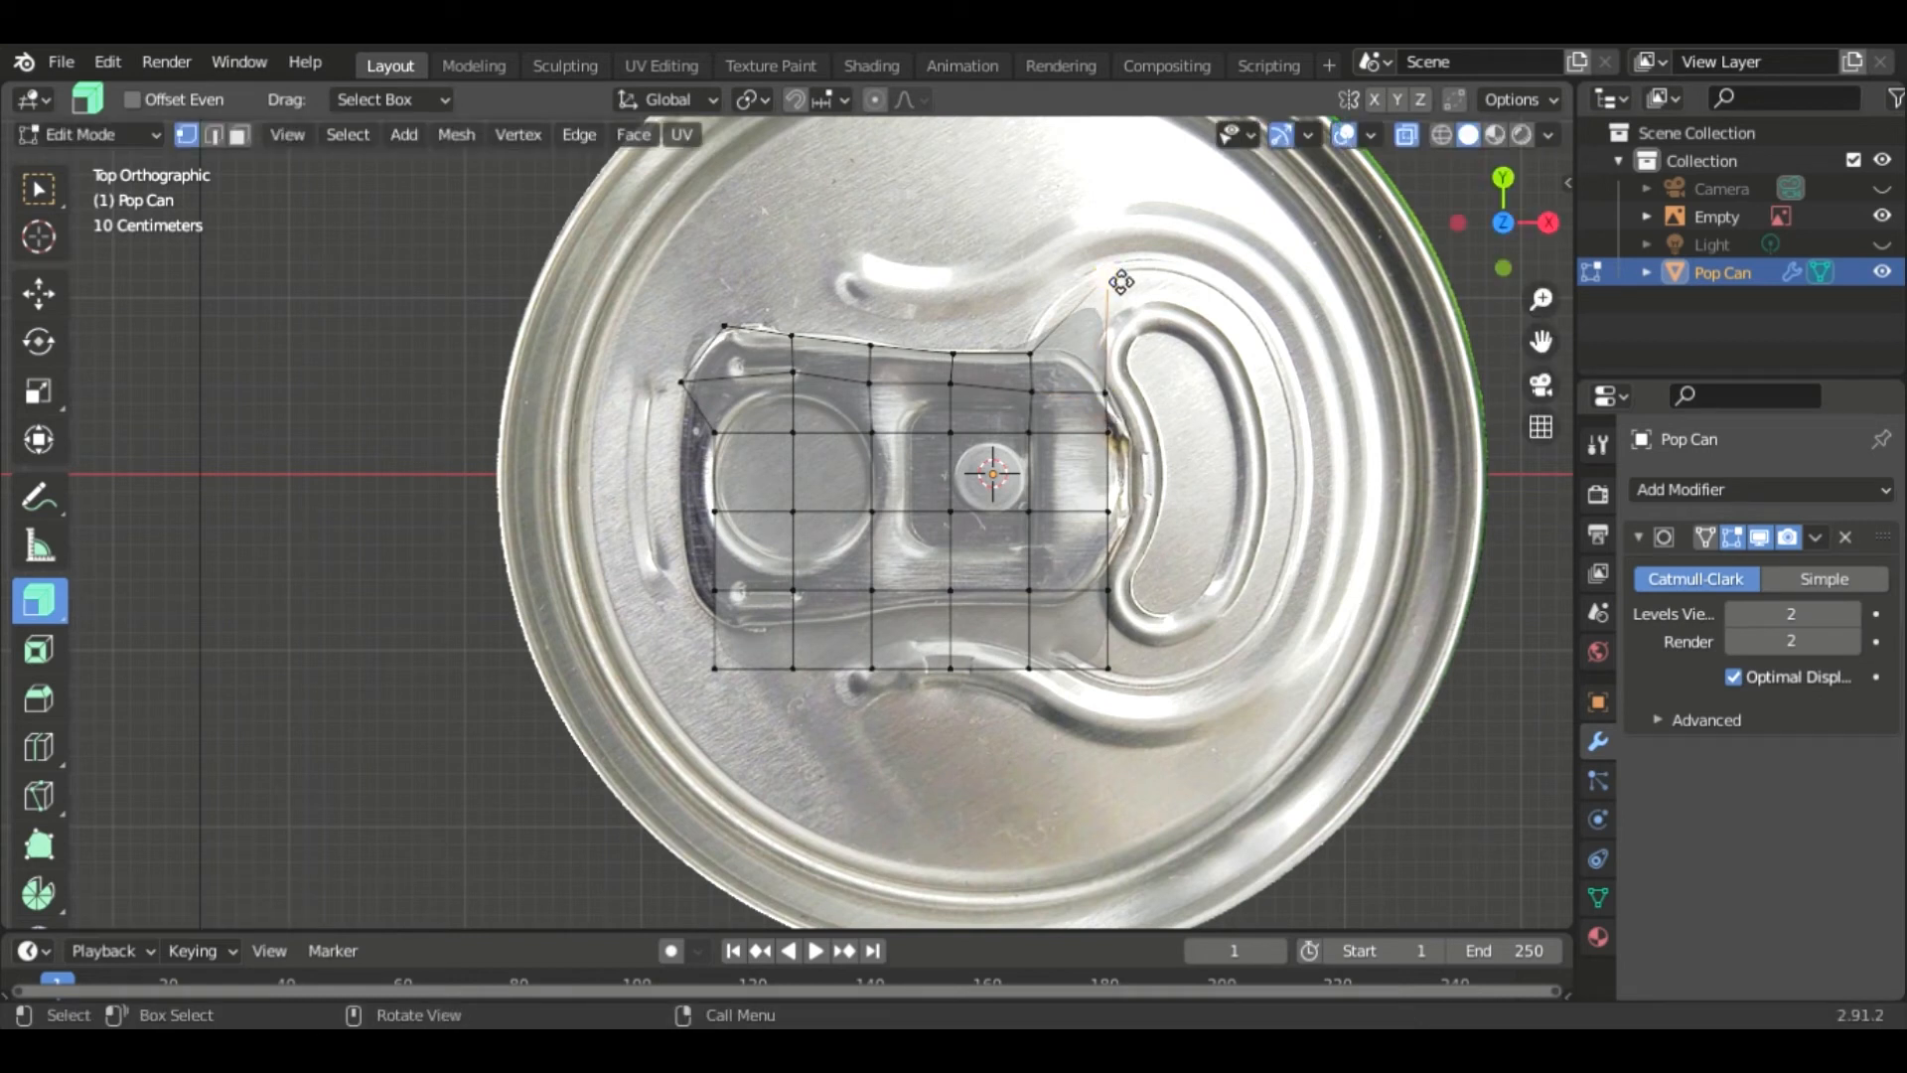
right_click(1120, 282)
key(Escape)
drag(1123, 291, 1096, 365)
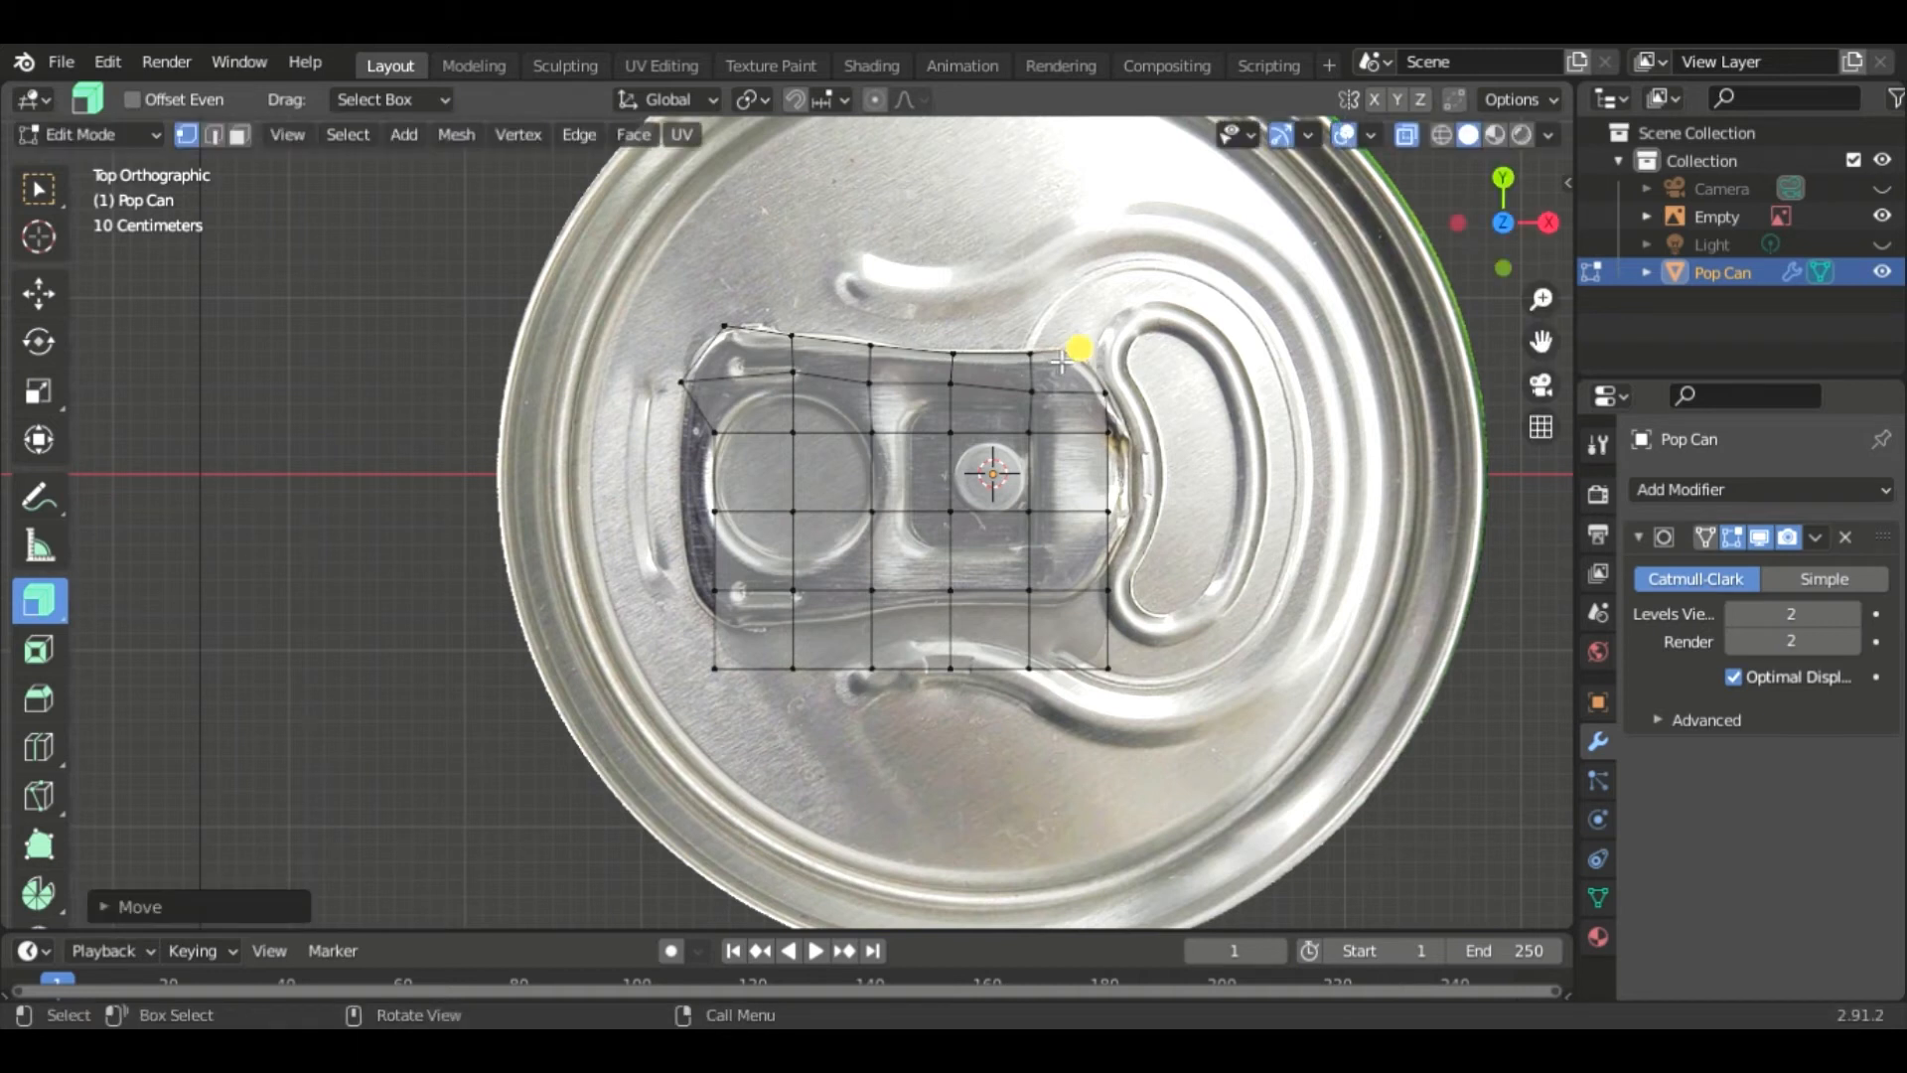
- Move the right-side middle vertices outward to follow the pull tab's right edge
click(1114, 439)
key(g)
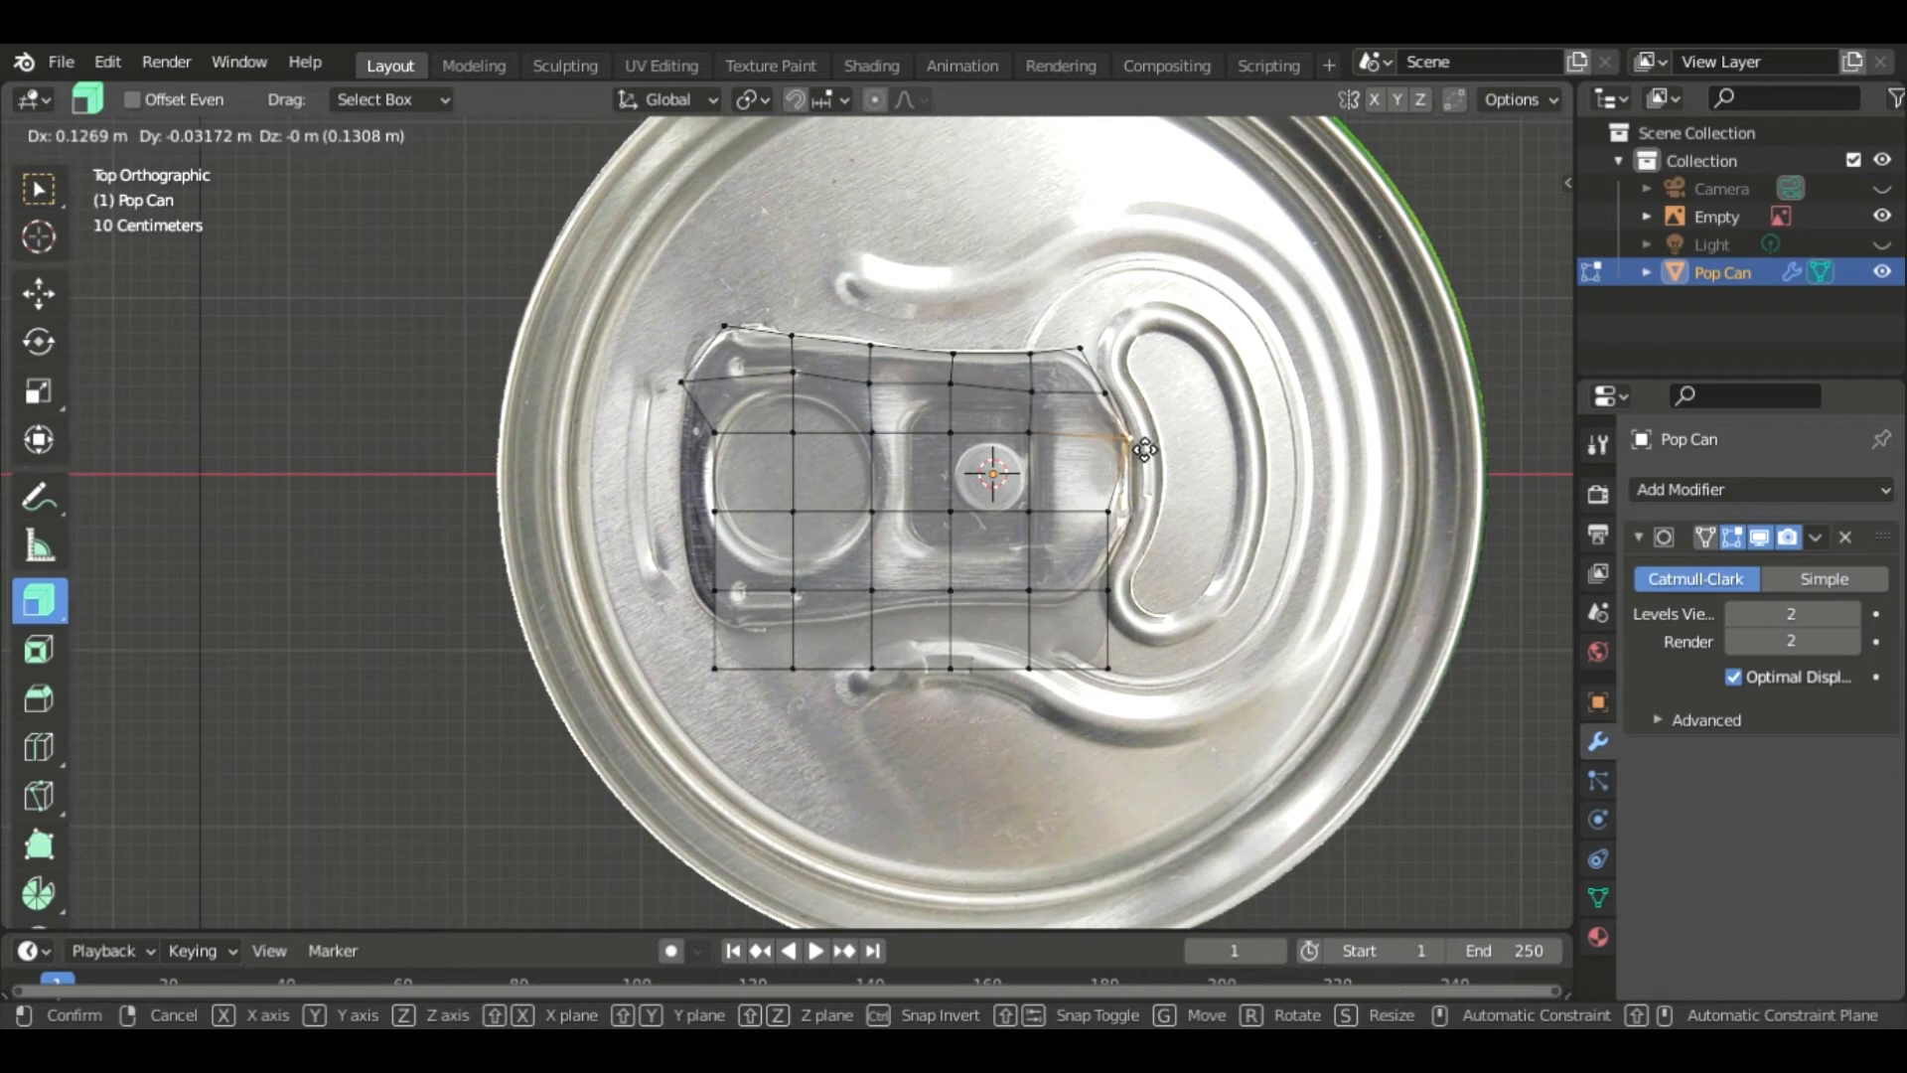
click(1145, 450)
click(1109, 514)
key(g)
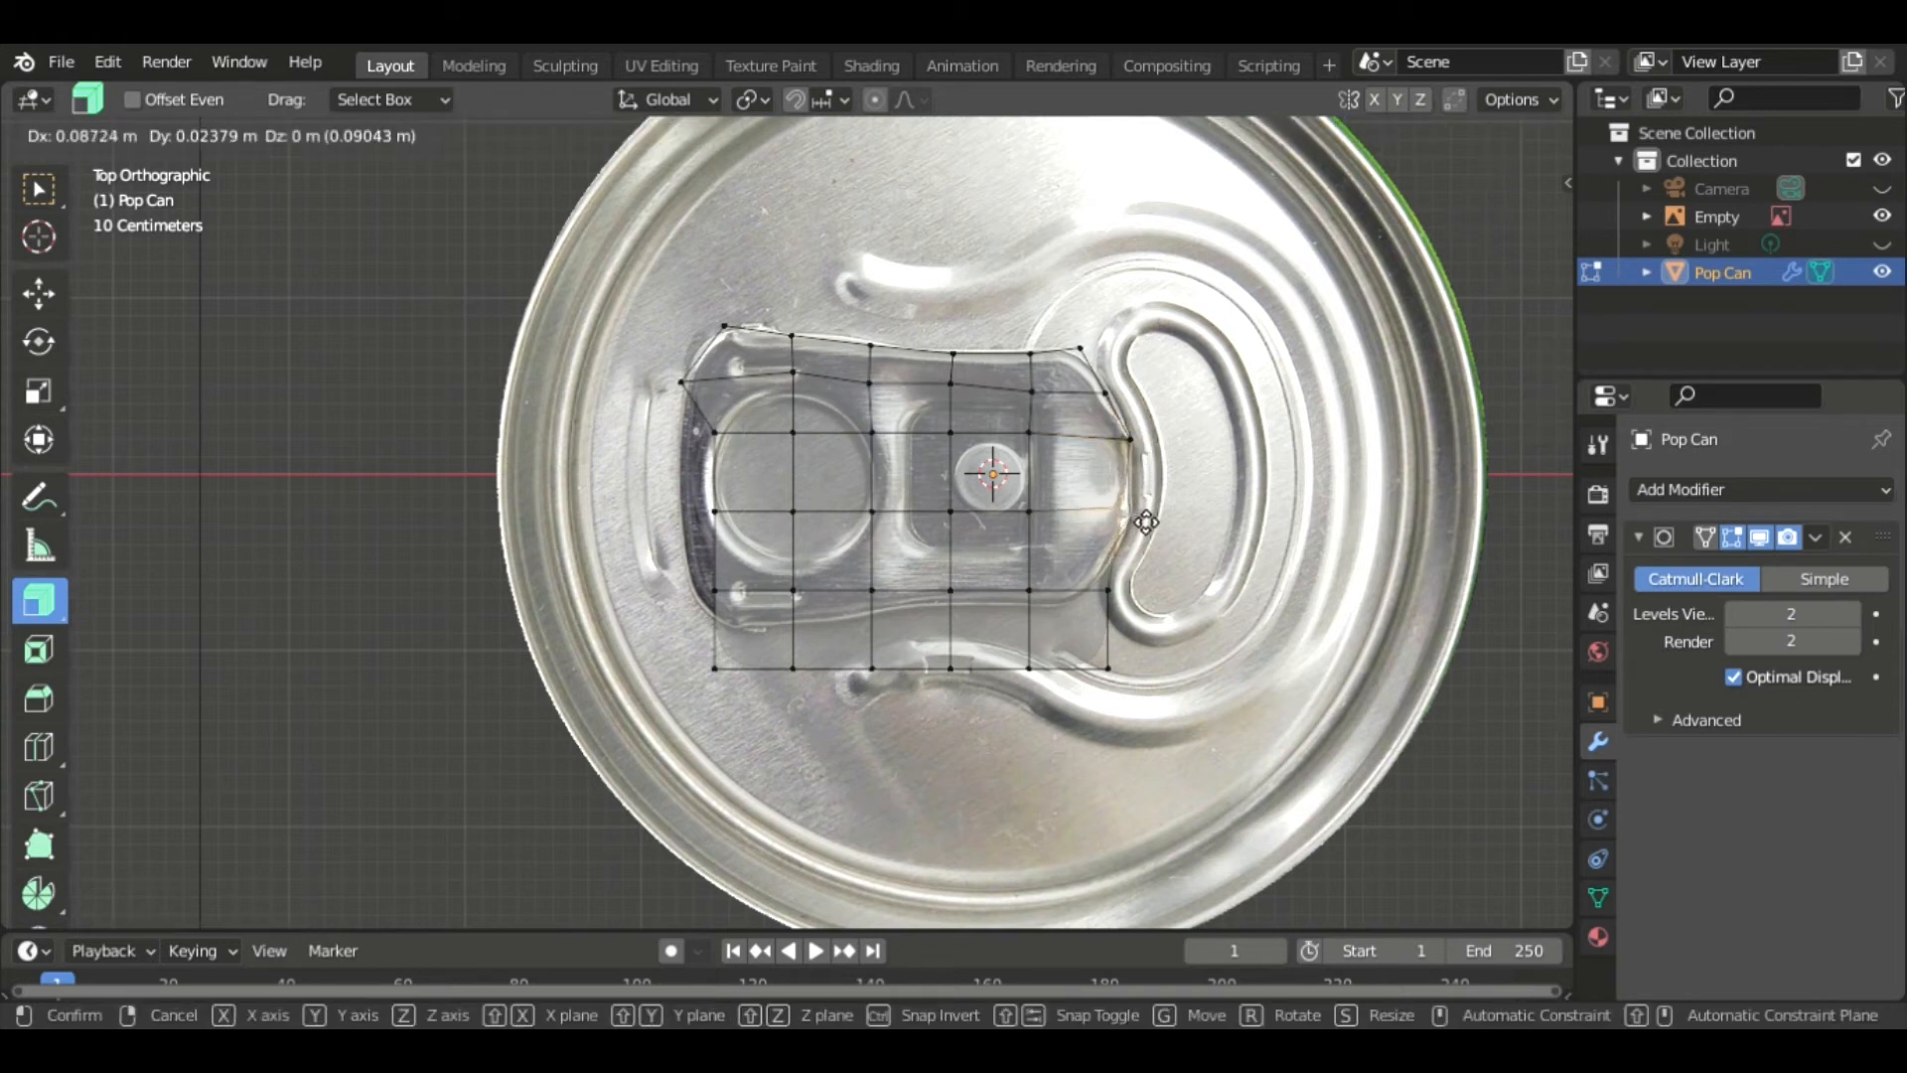
click(1157, 517)
- Pull the lower-right corner vertices inward to trace the tab's curved bottom-right outline
click(1110, 590)
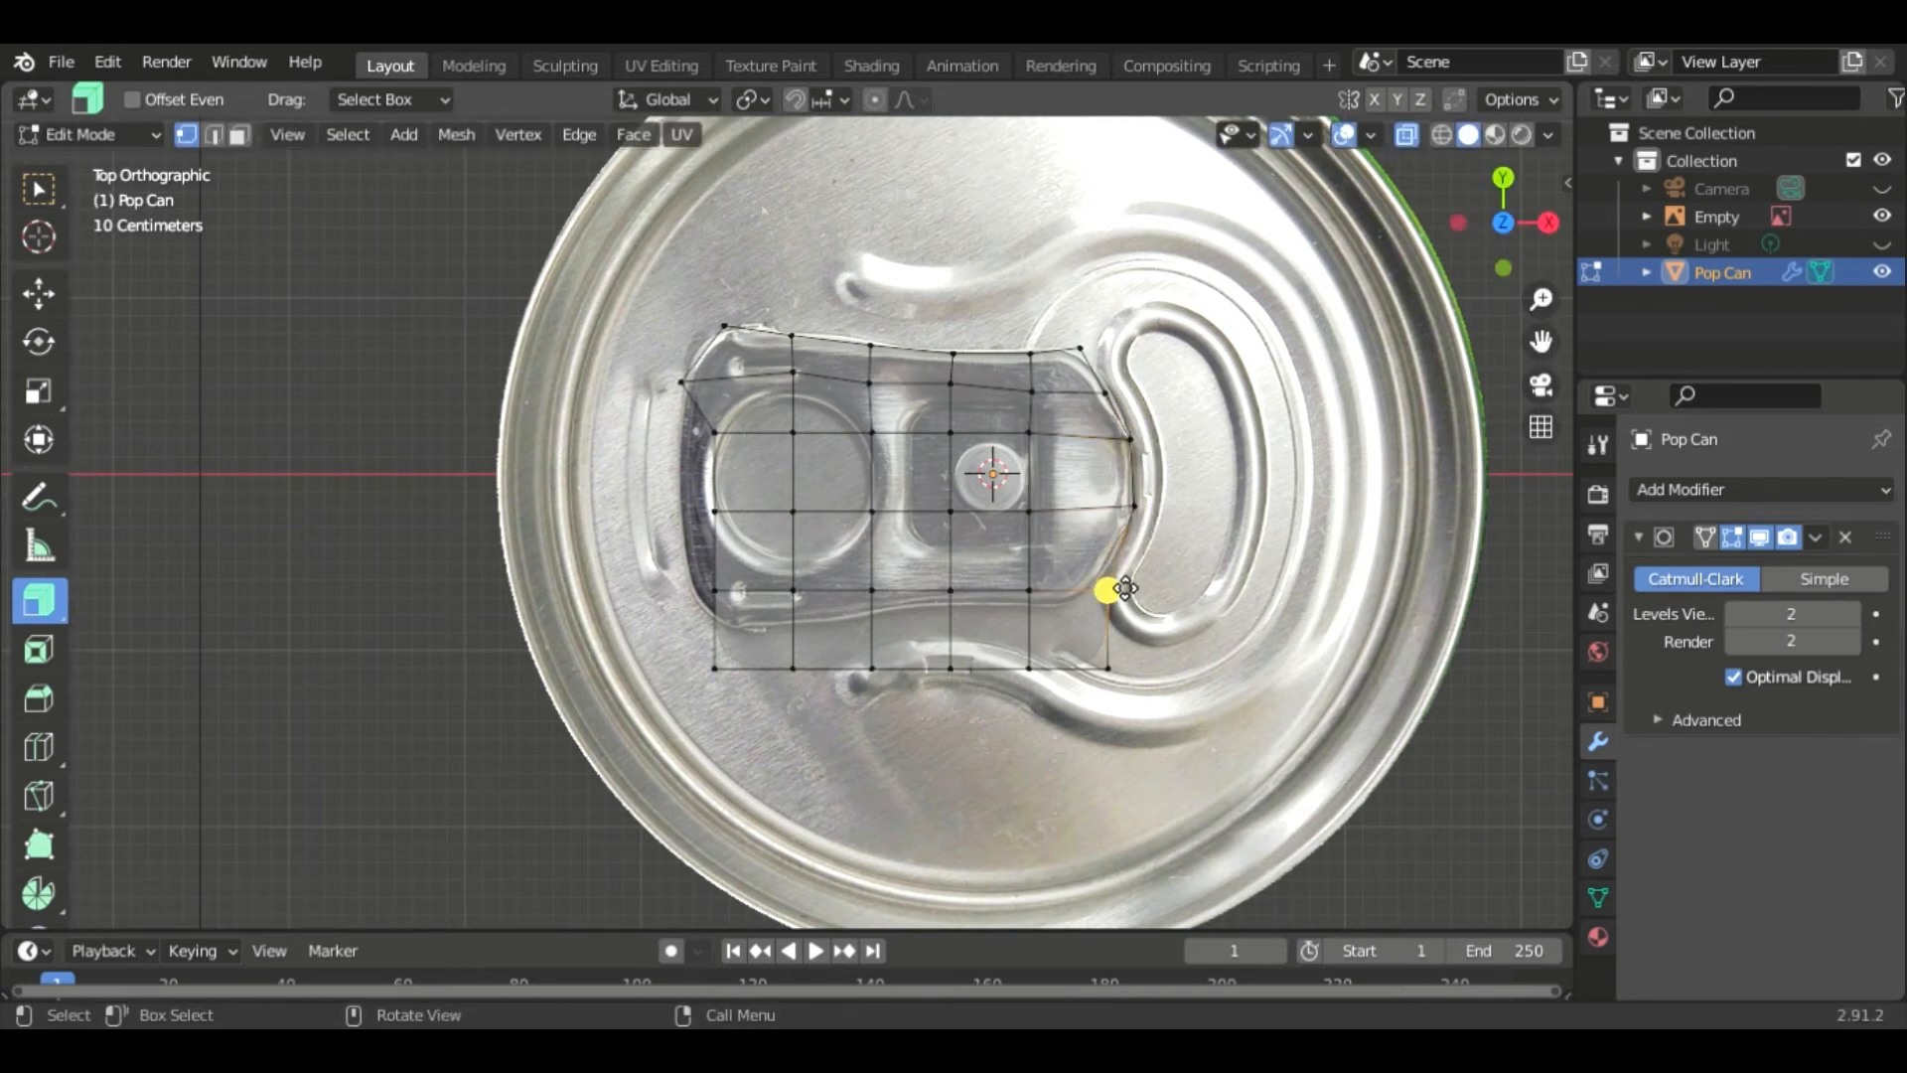
key(g)
click(1101, 572)
click(1110, 669)
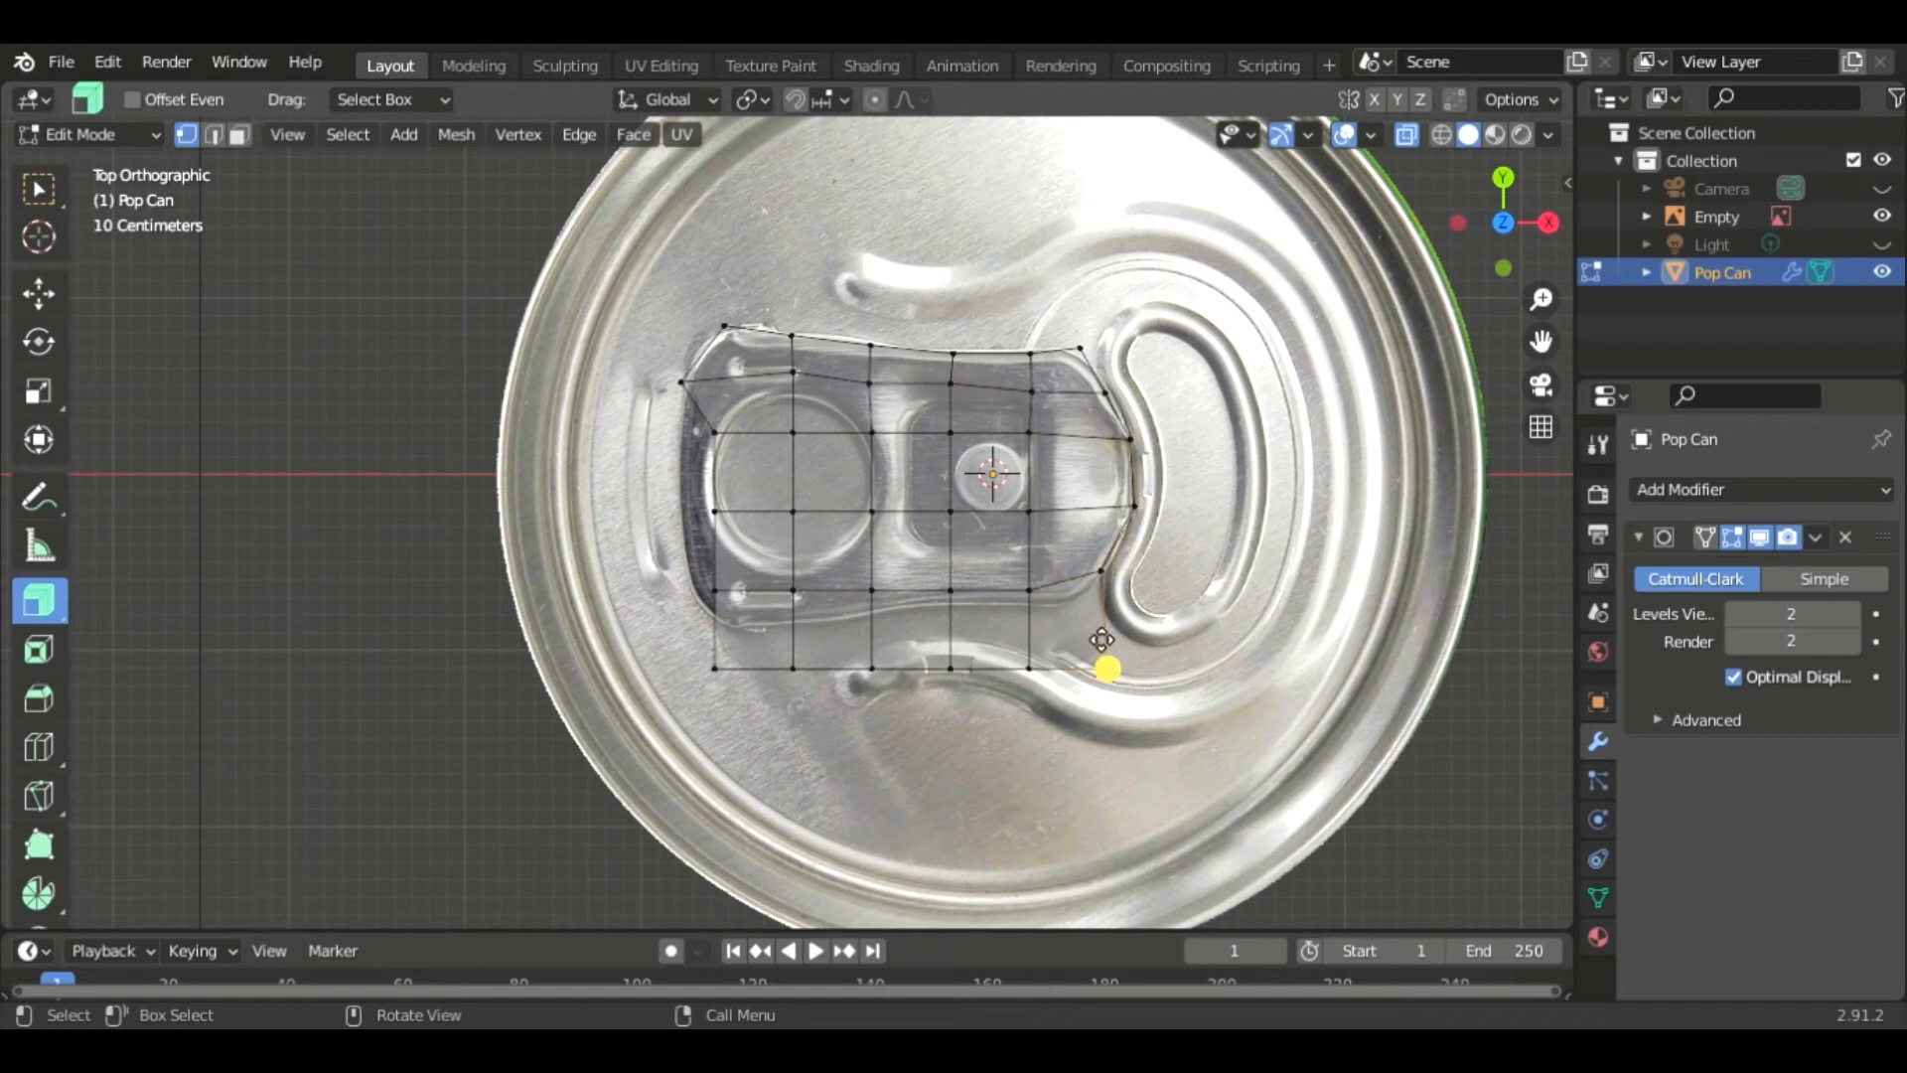
key(g)
click(1073, 604)
click(1031, 668)
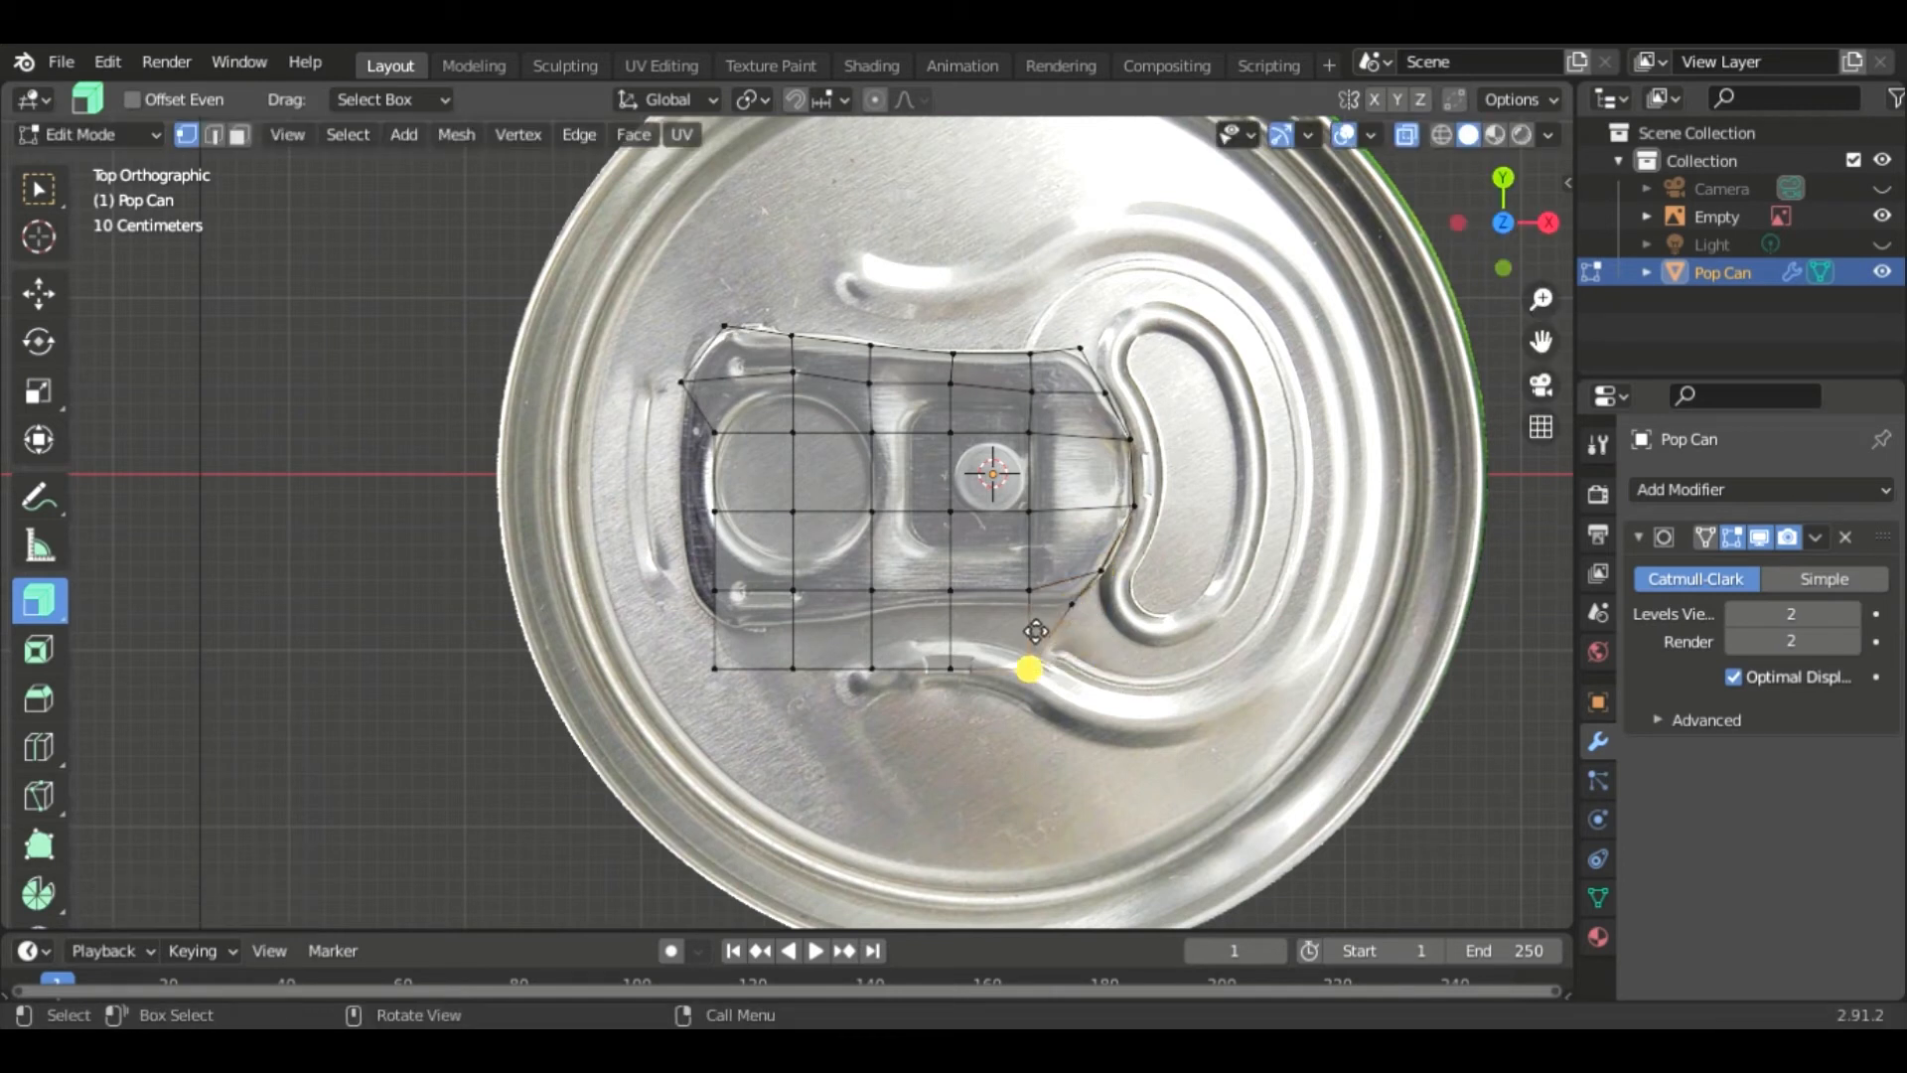
key(g)
click(1038, 607)
- Move the lower-middle vertices upward to follow the tab's narrowing bottom edge
click(1031, 592)
key(g)
click(1032, 575)
click(951, 591)
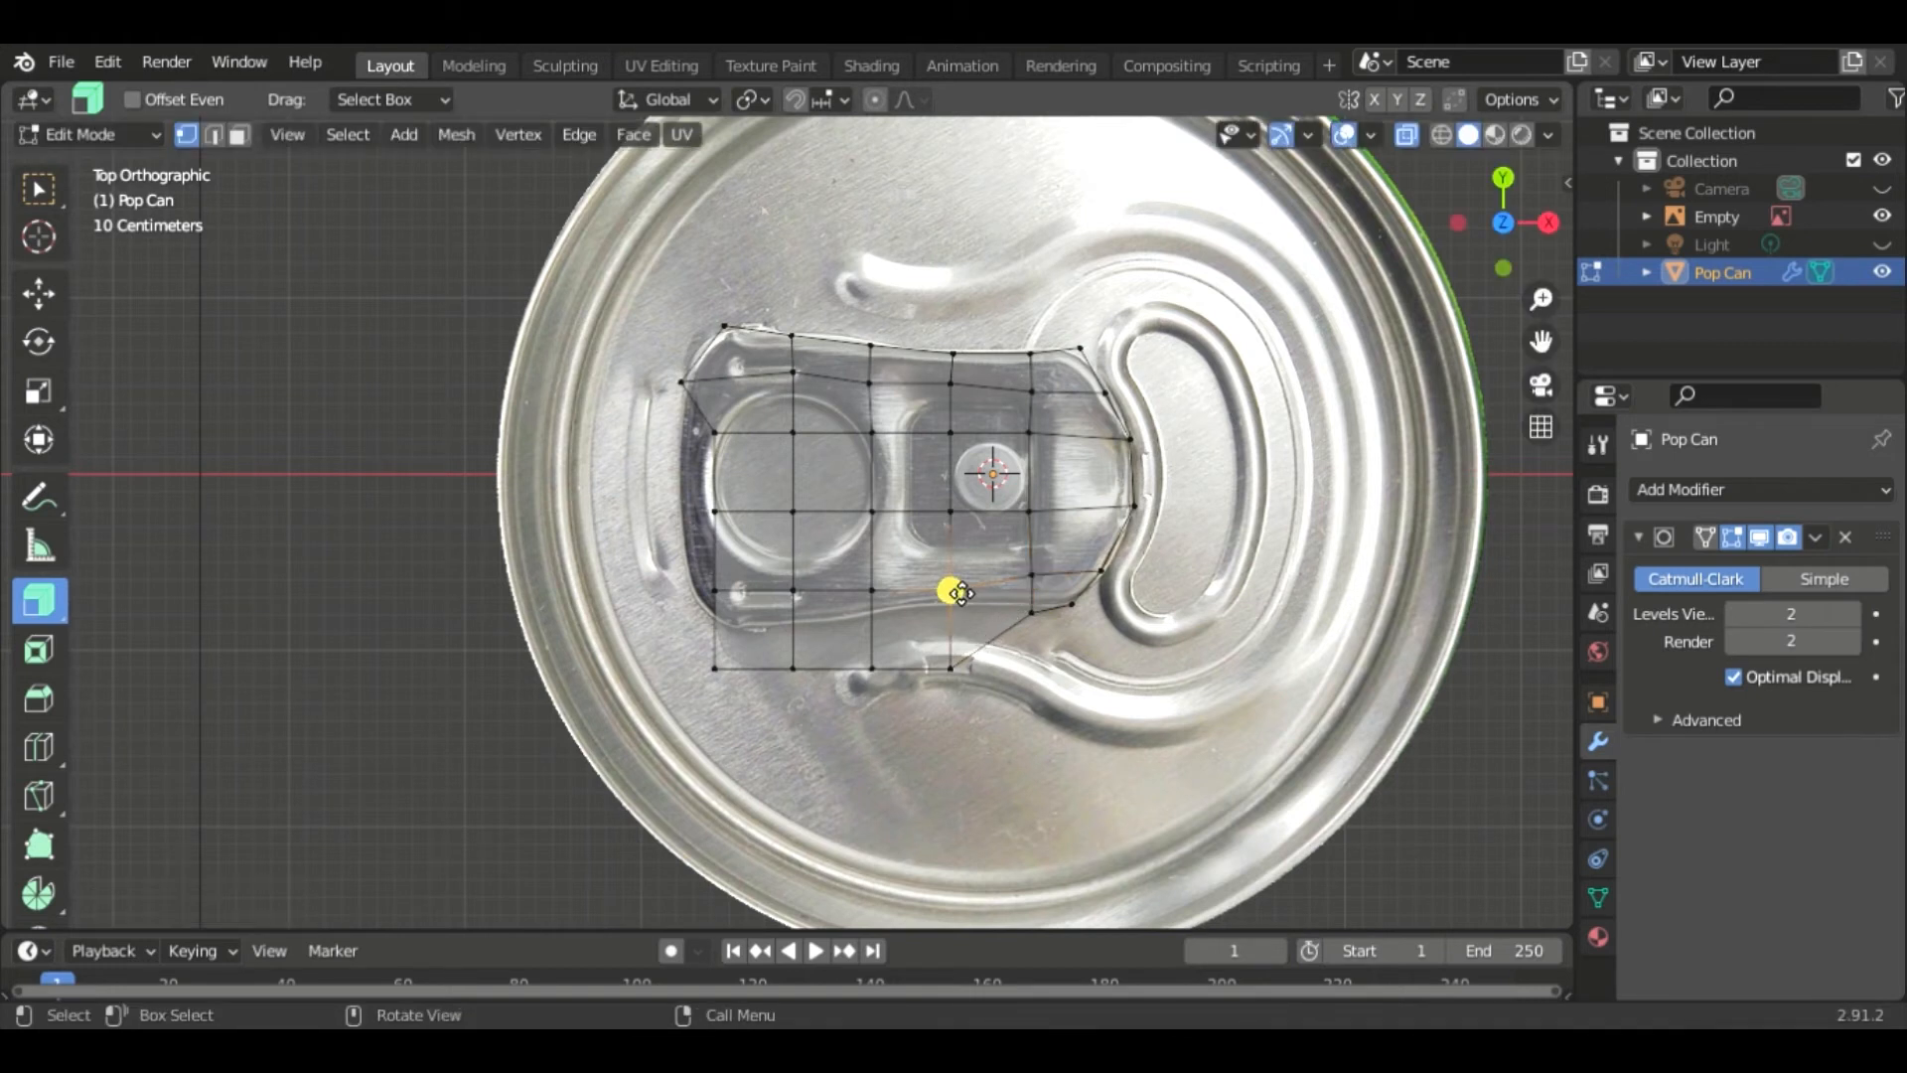
key(g)
click(956, 579)
click(953, 670)
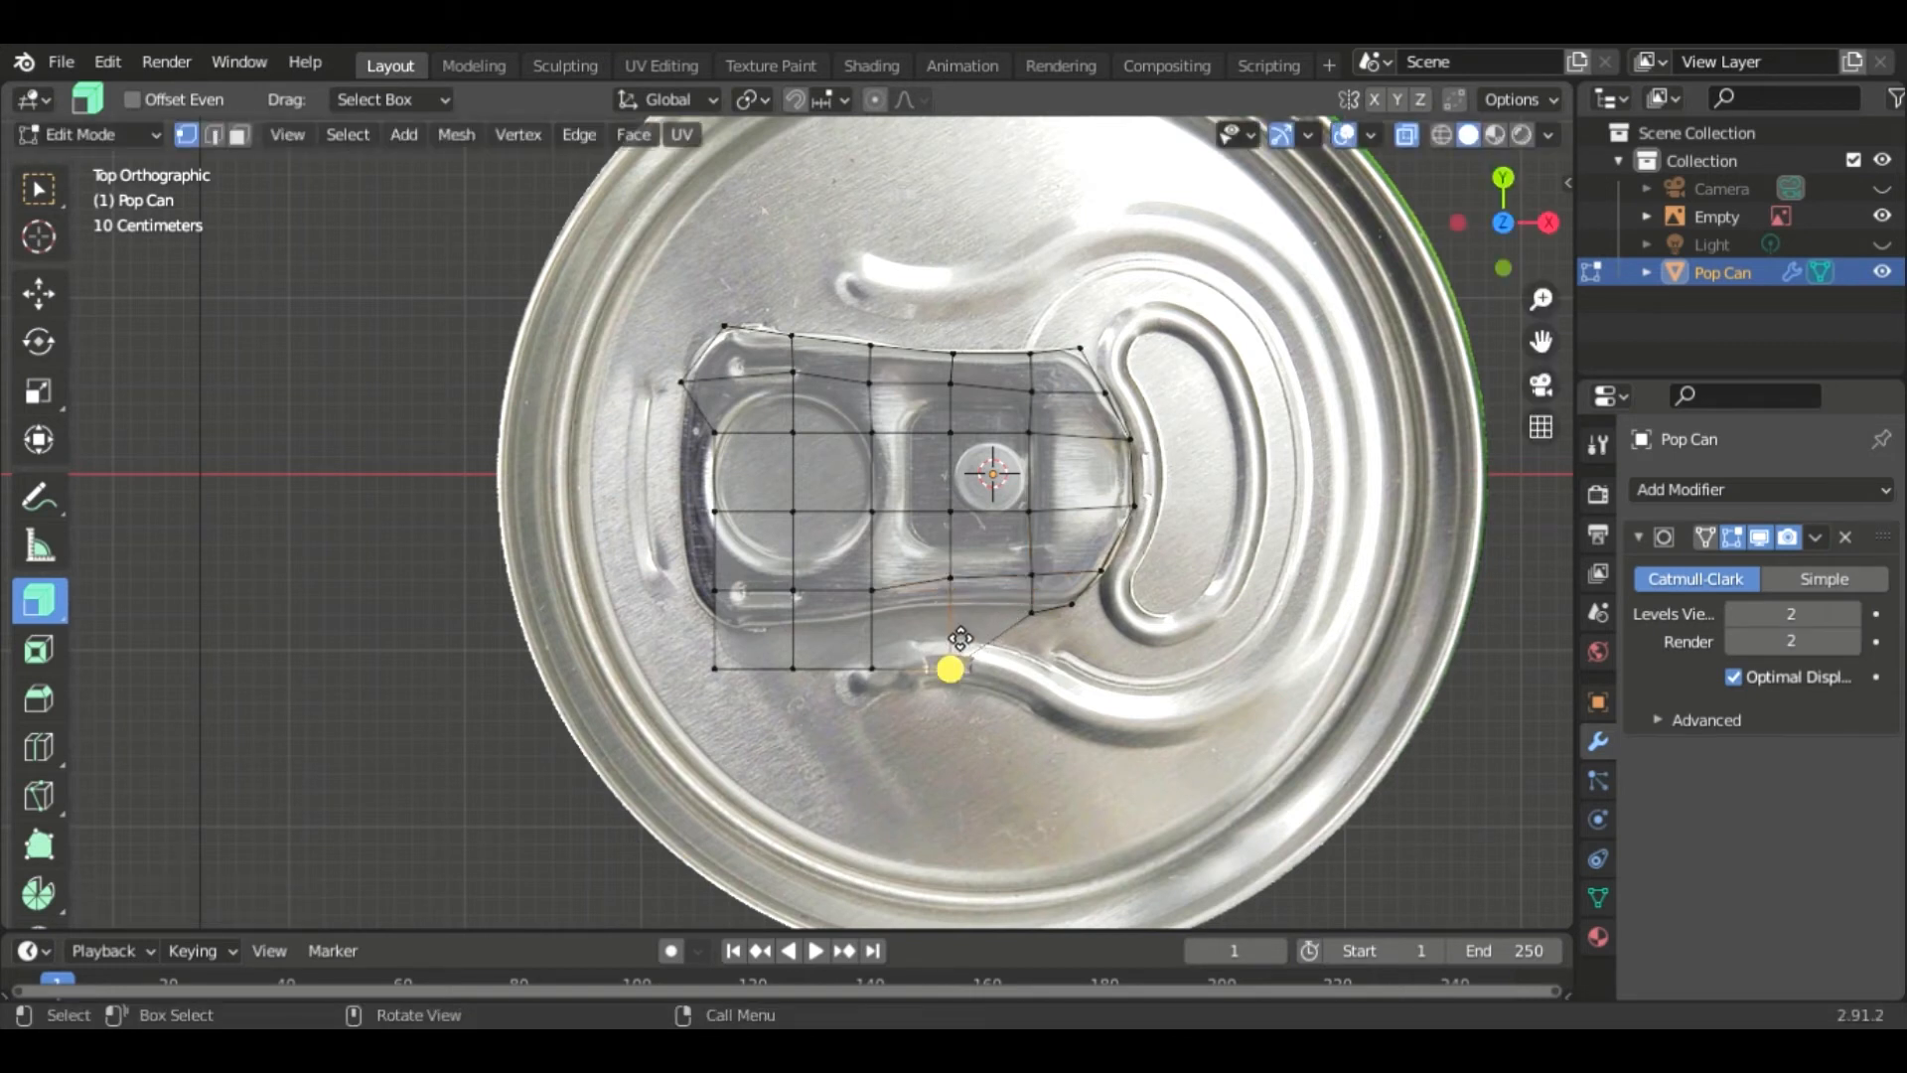
key(g)
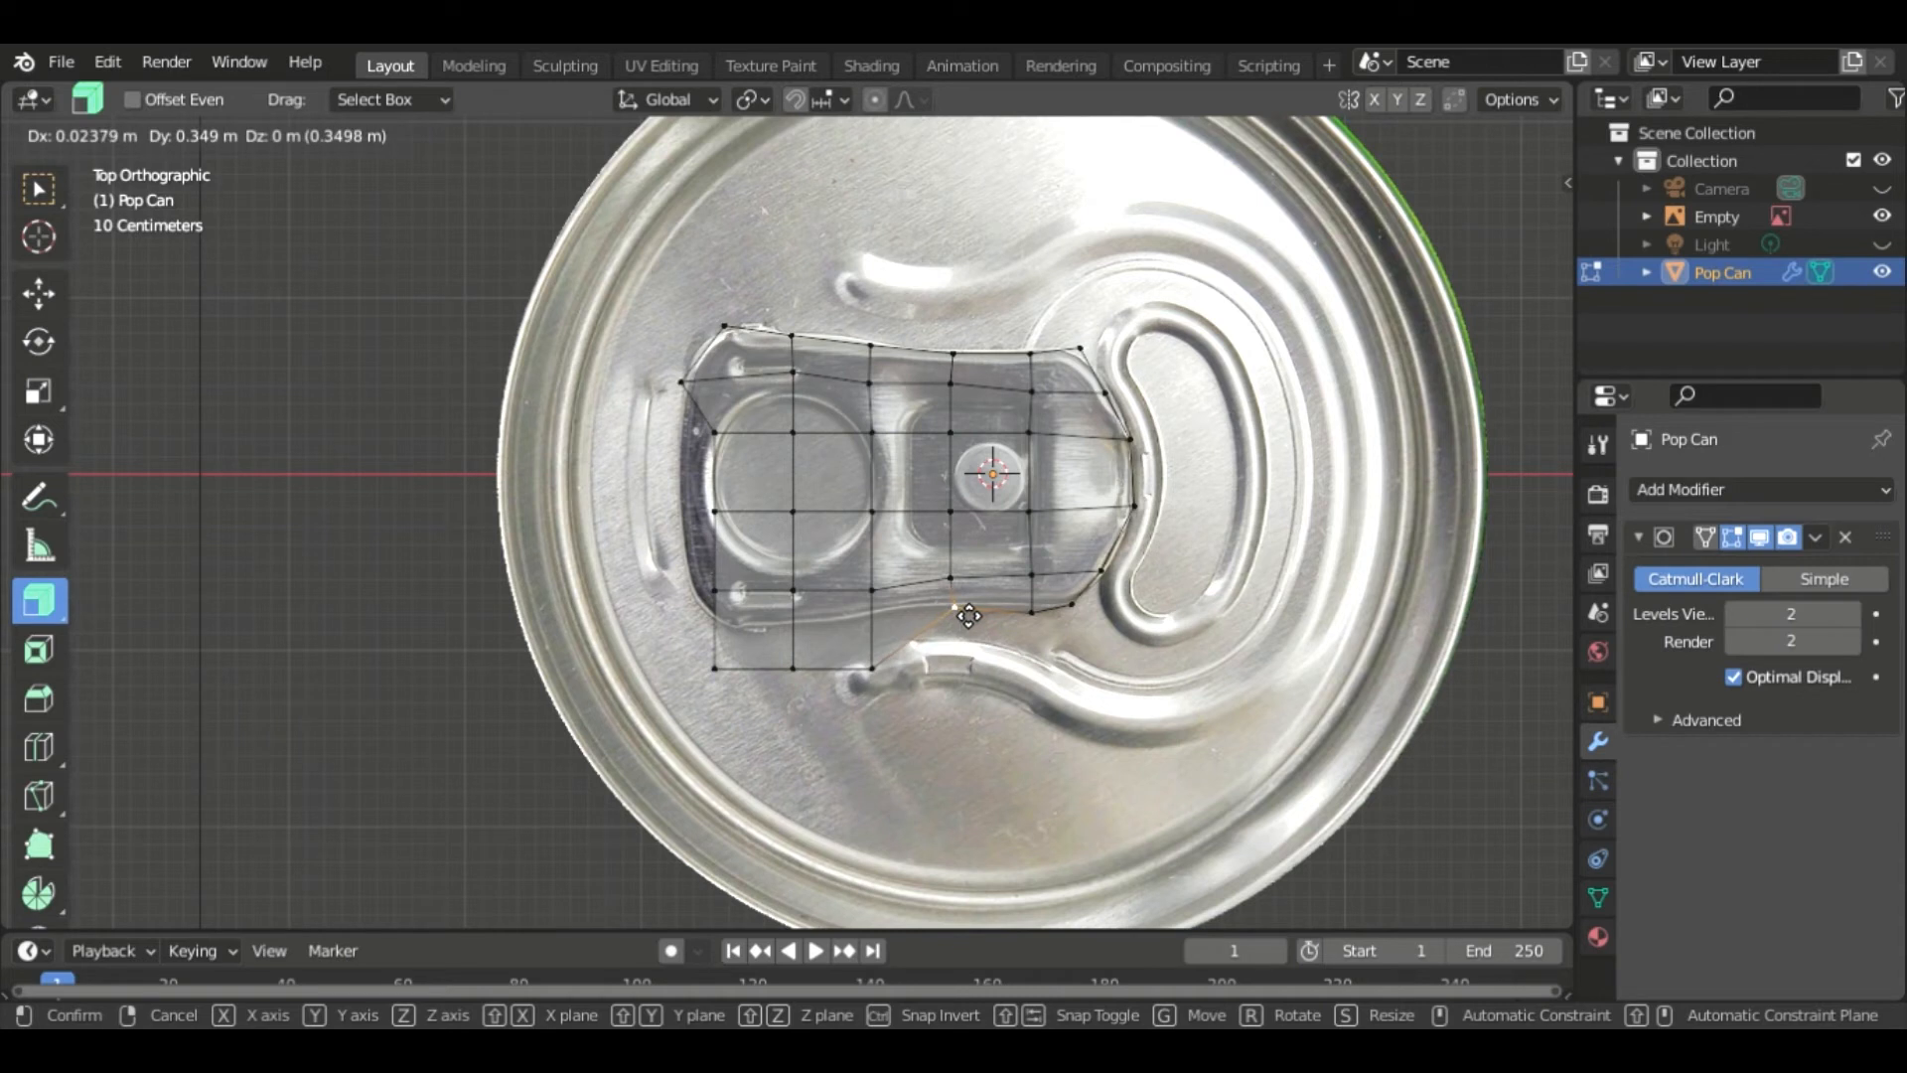
click(966, 613)
key(g)
right_click(965, 619)
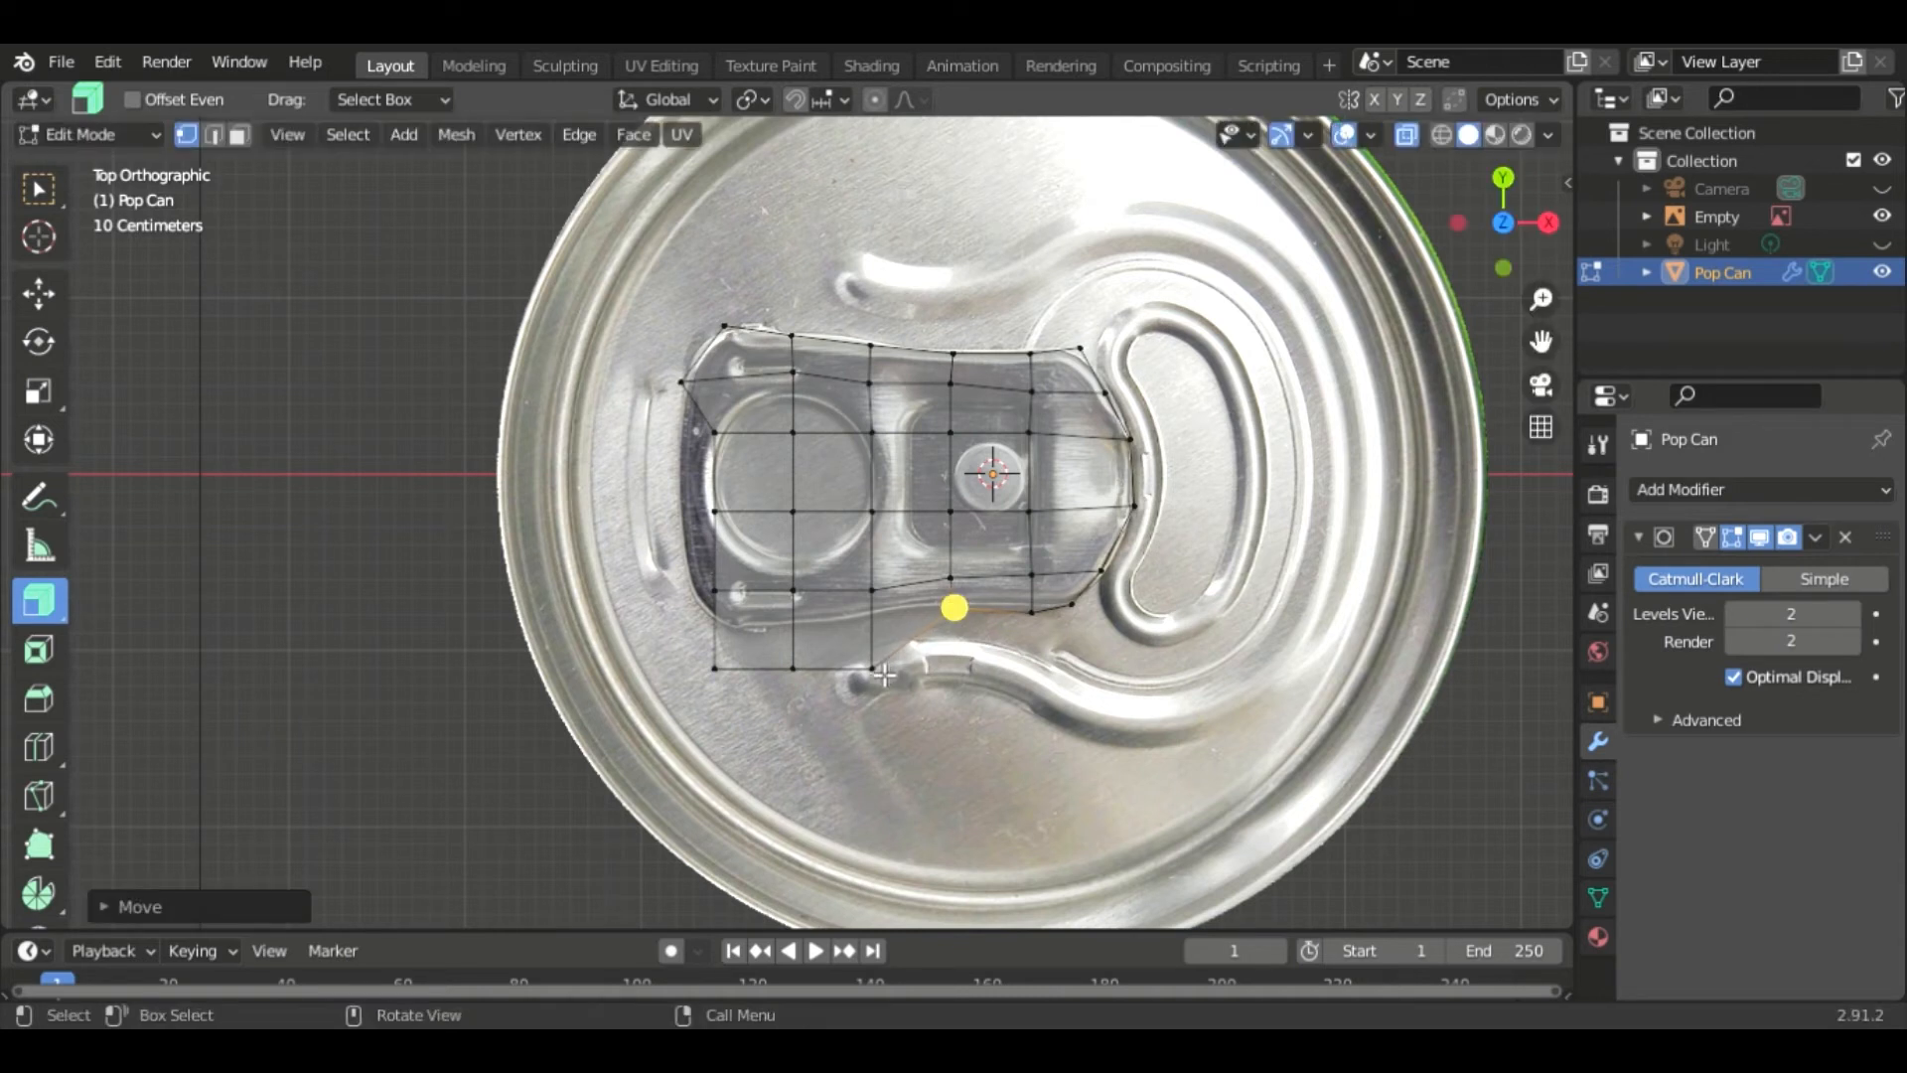
- Move the bottom-row vertices on the left half up onto the tab's lower outline
click(873, 666)
key(g)
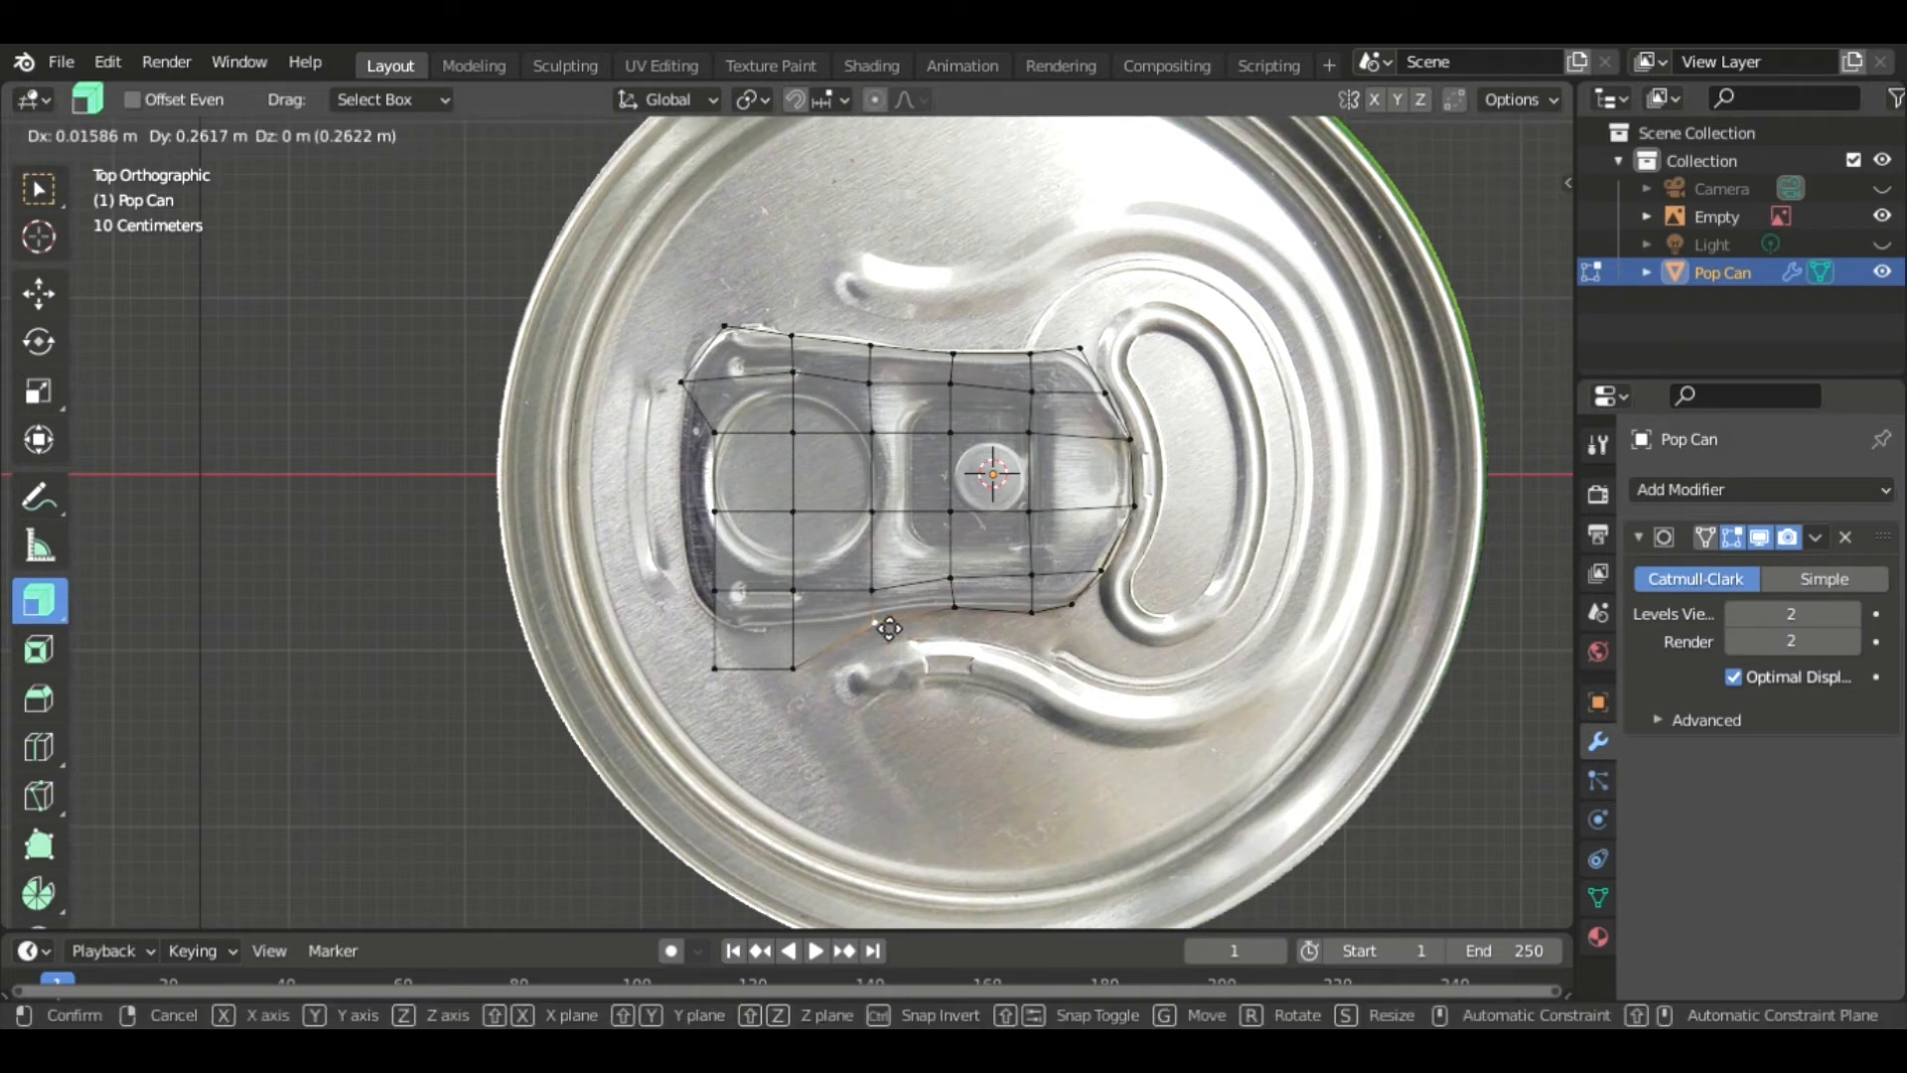
click(874, 618)
click(793, 666)
key(g)
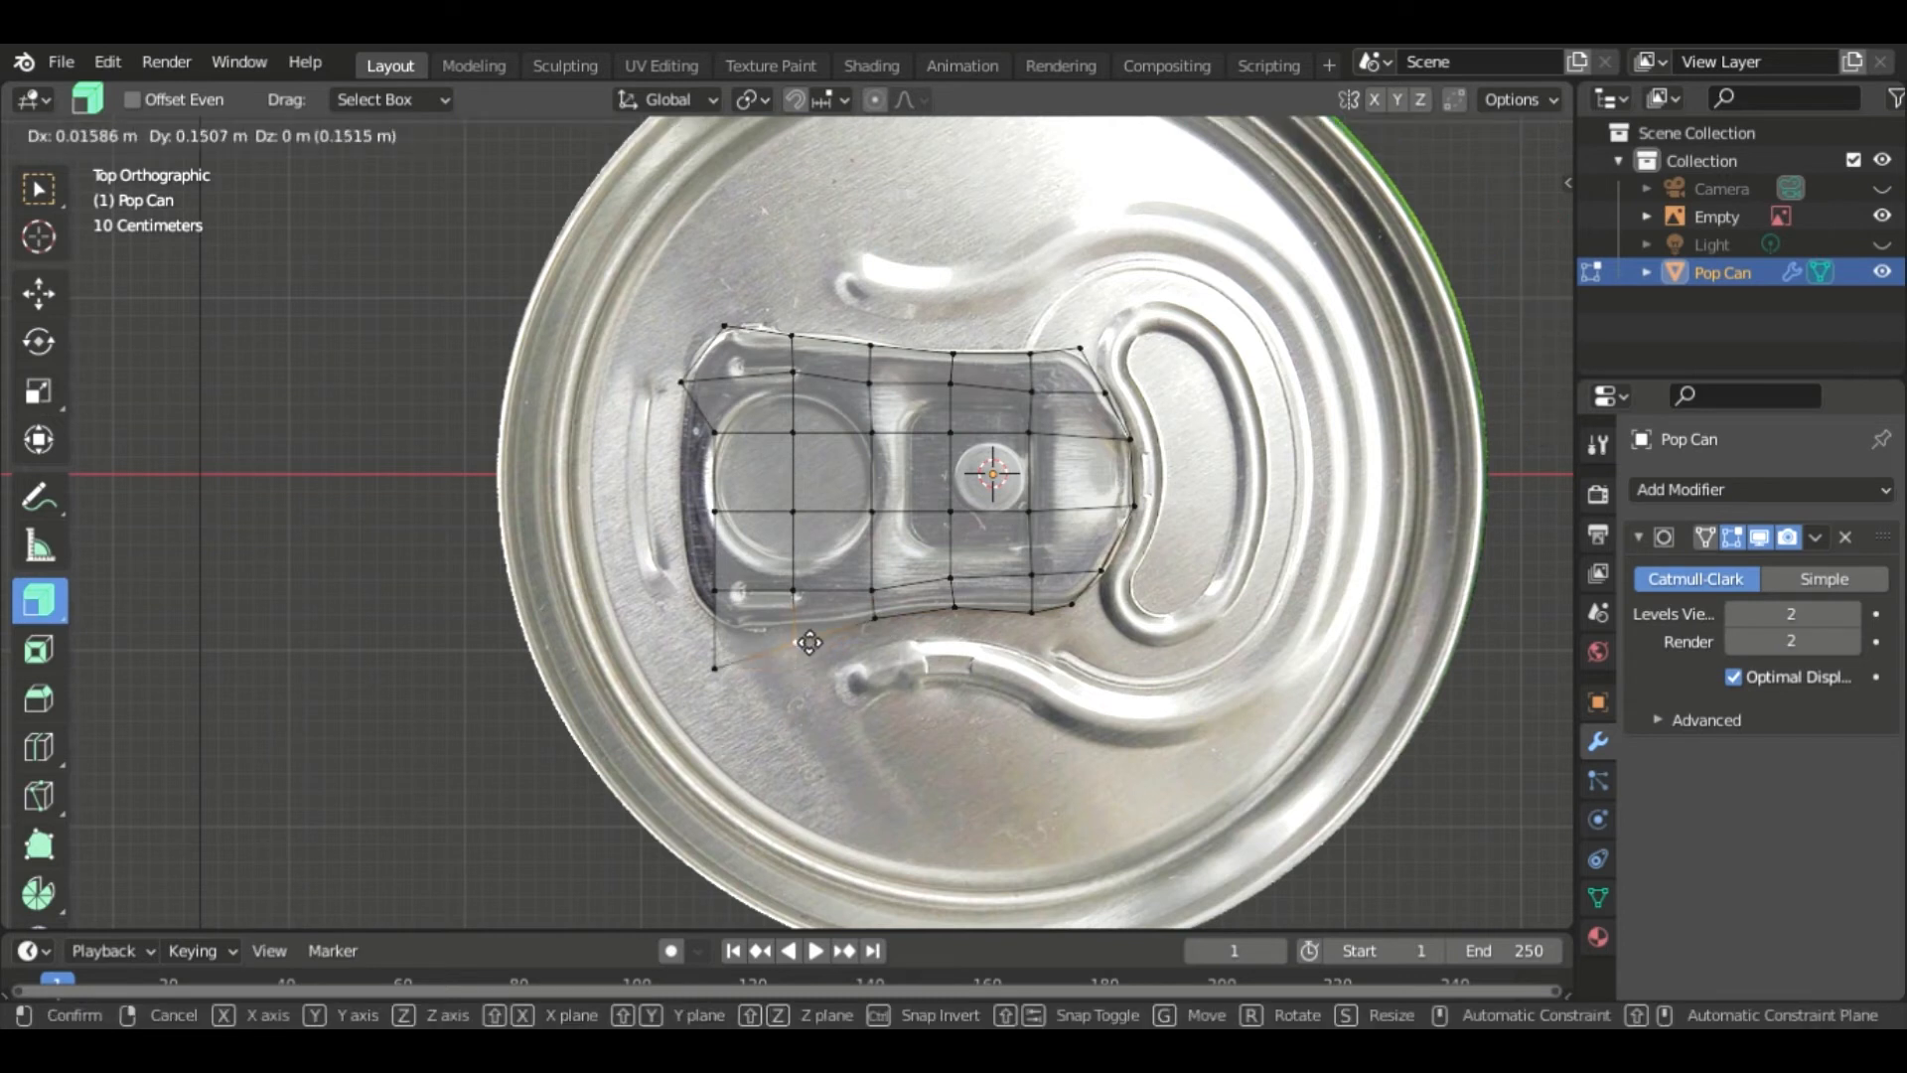
click(796, 630)
click(715, 667)
key(g)
click(739, 638)
- Move the left-side vertices outward to match the pull tab's rounded left edge
click(716, 593)
key(g)
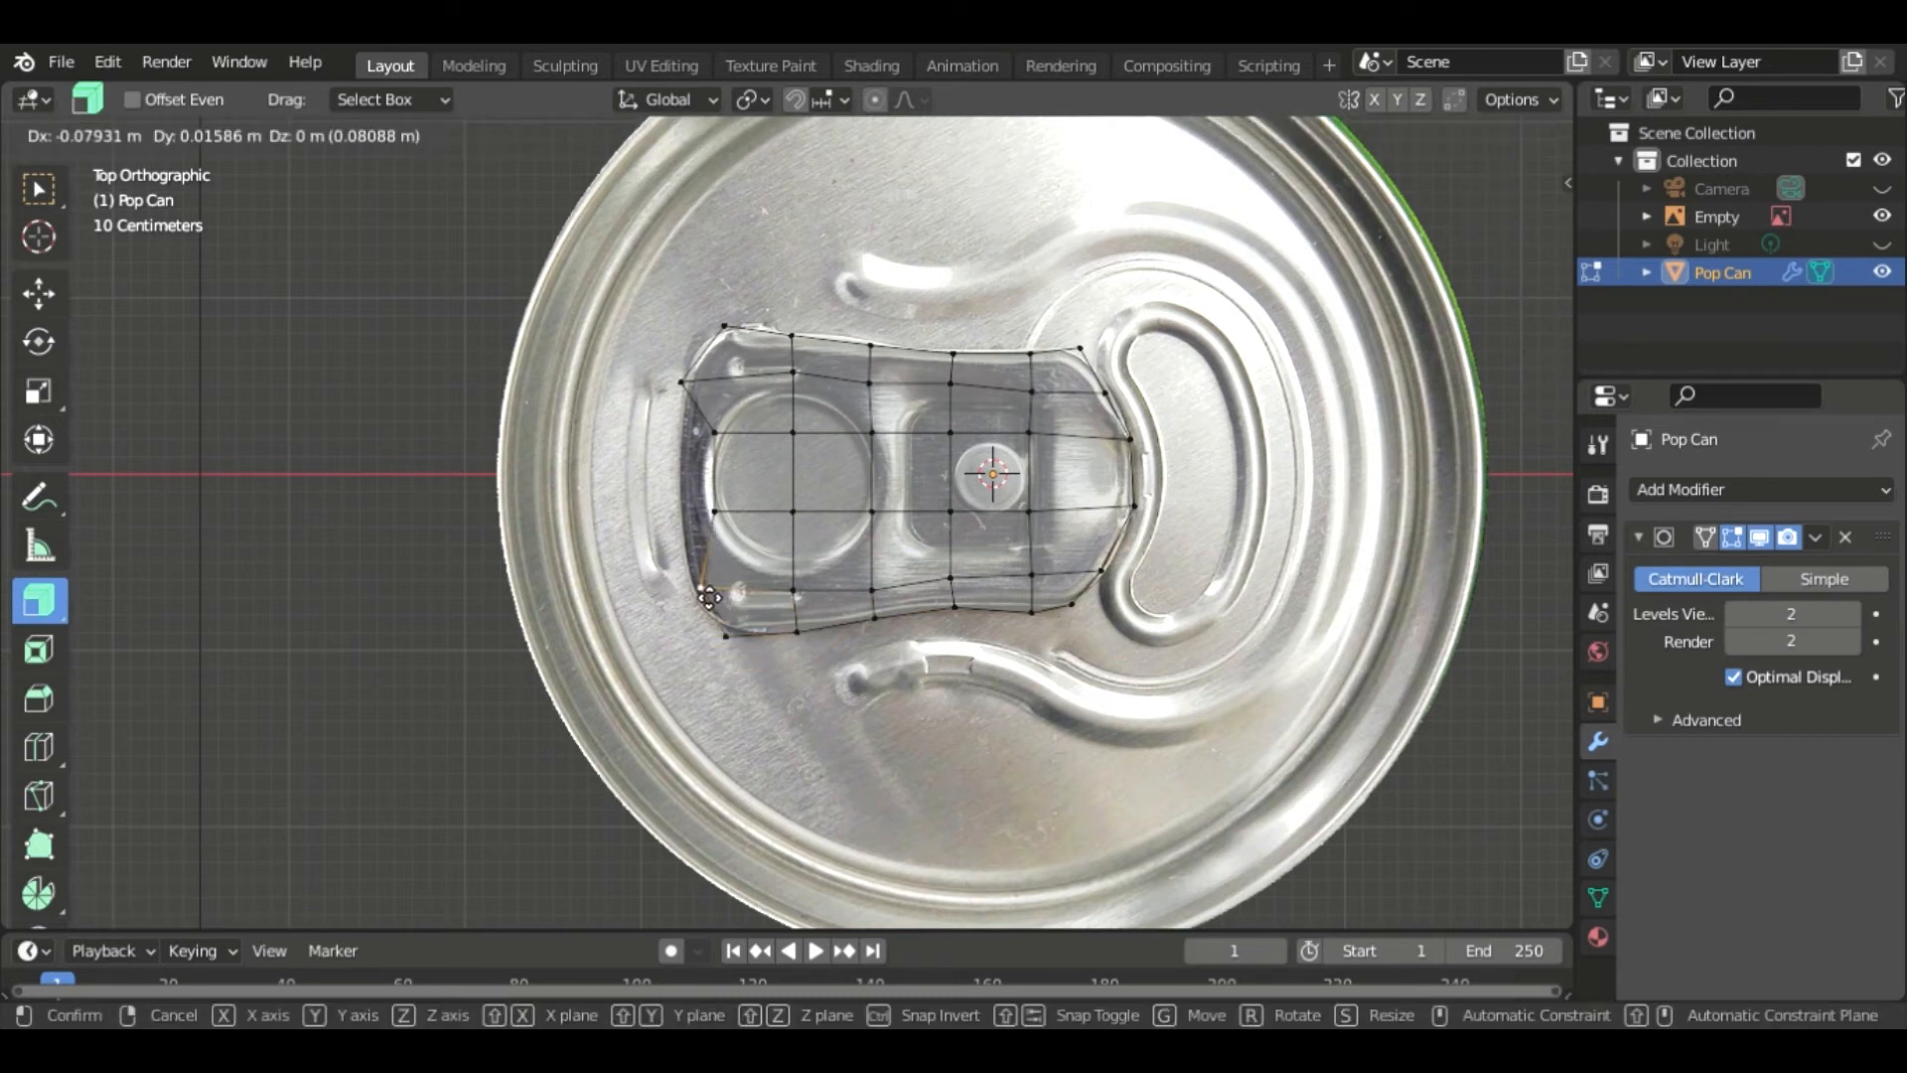
click(686, 585)
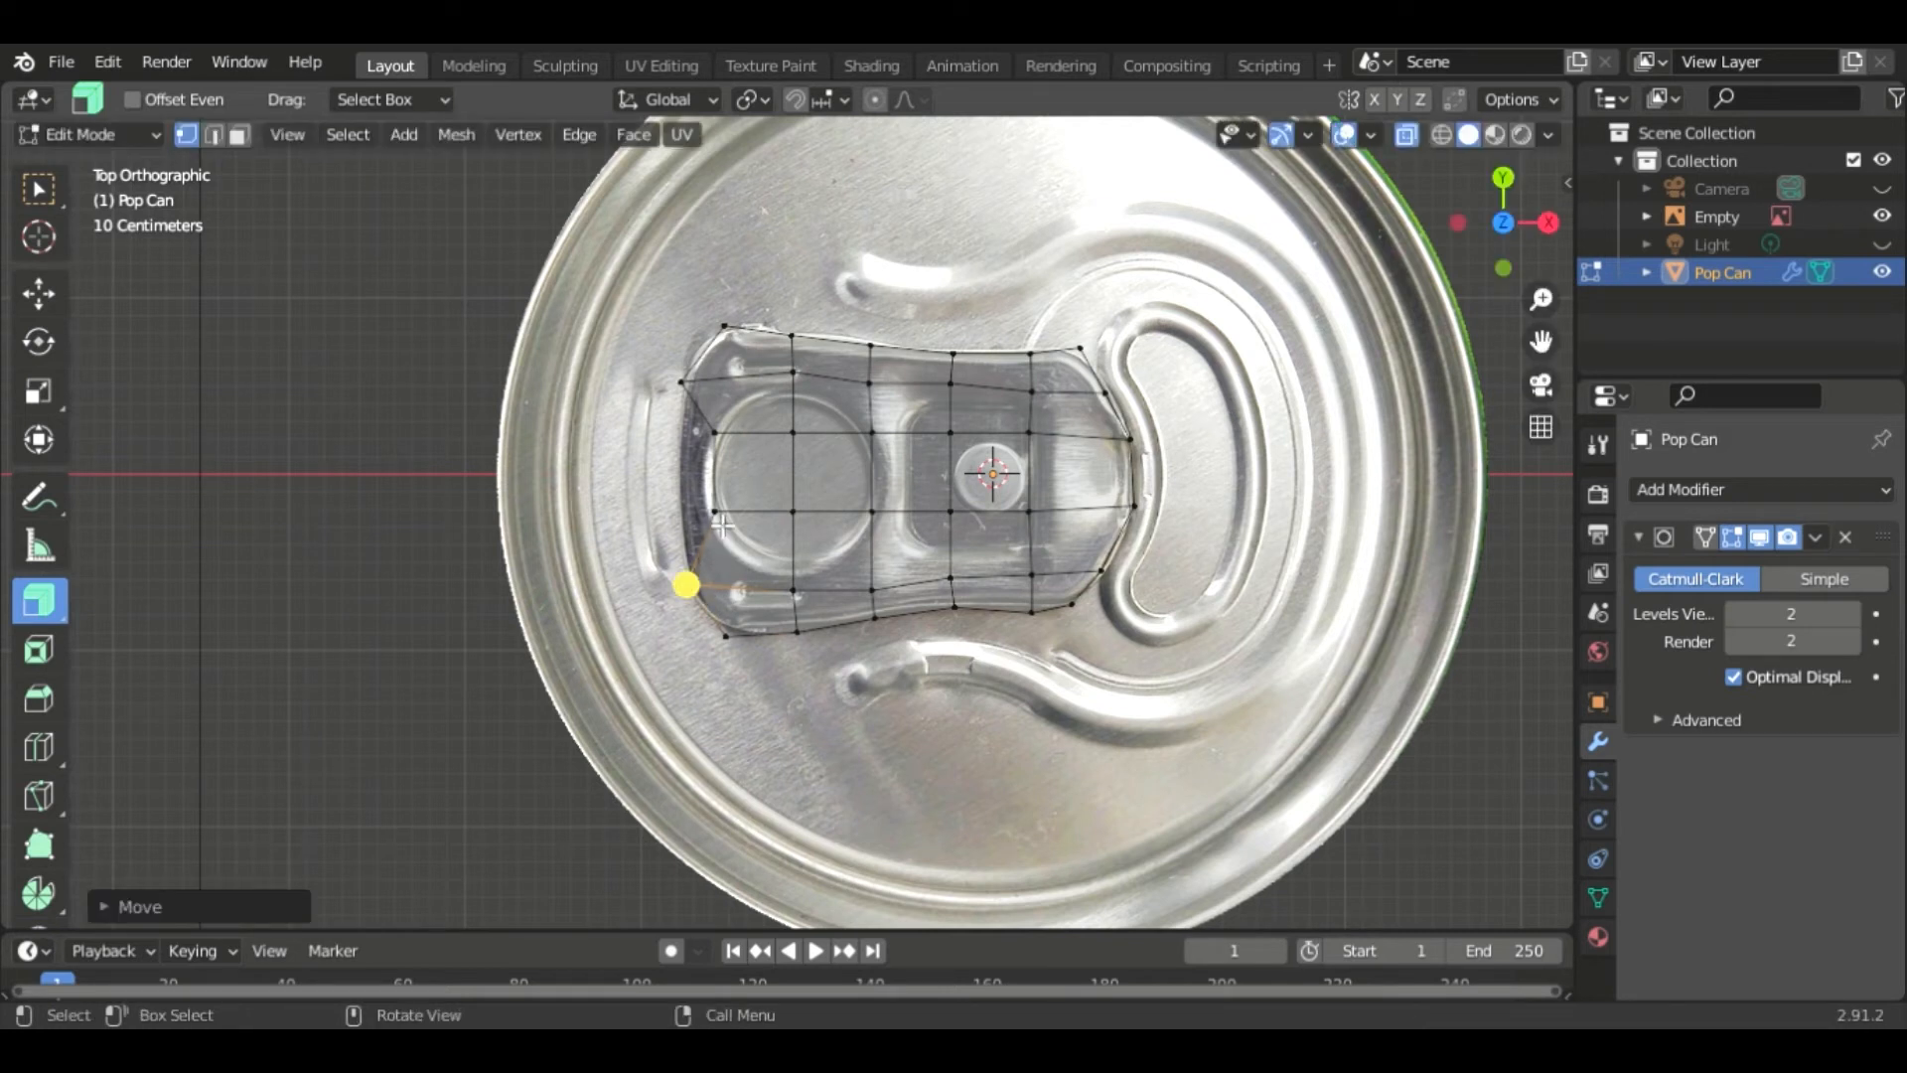
click(716, 512)
key(g)
click(678, 511)
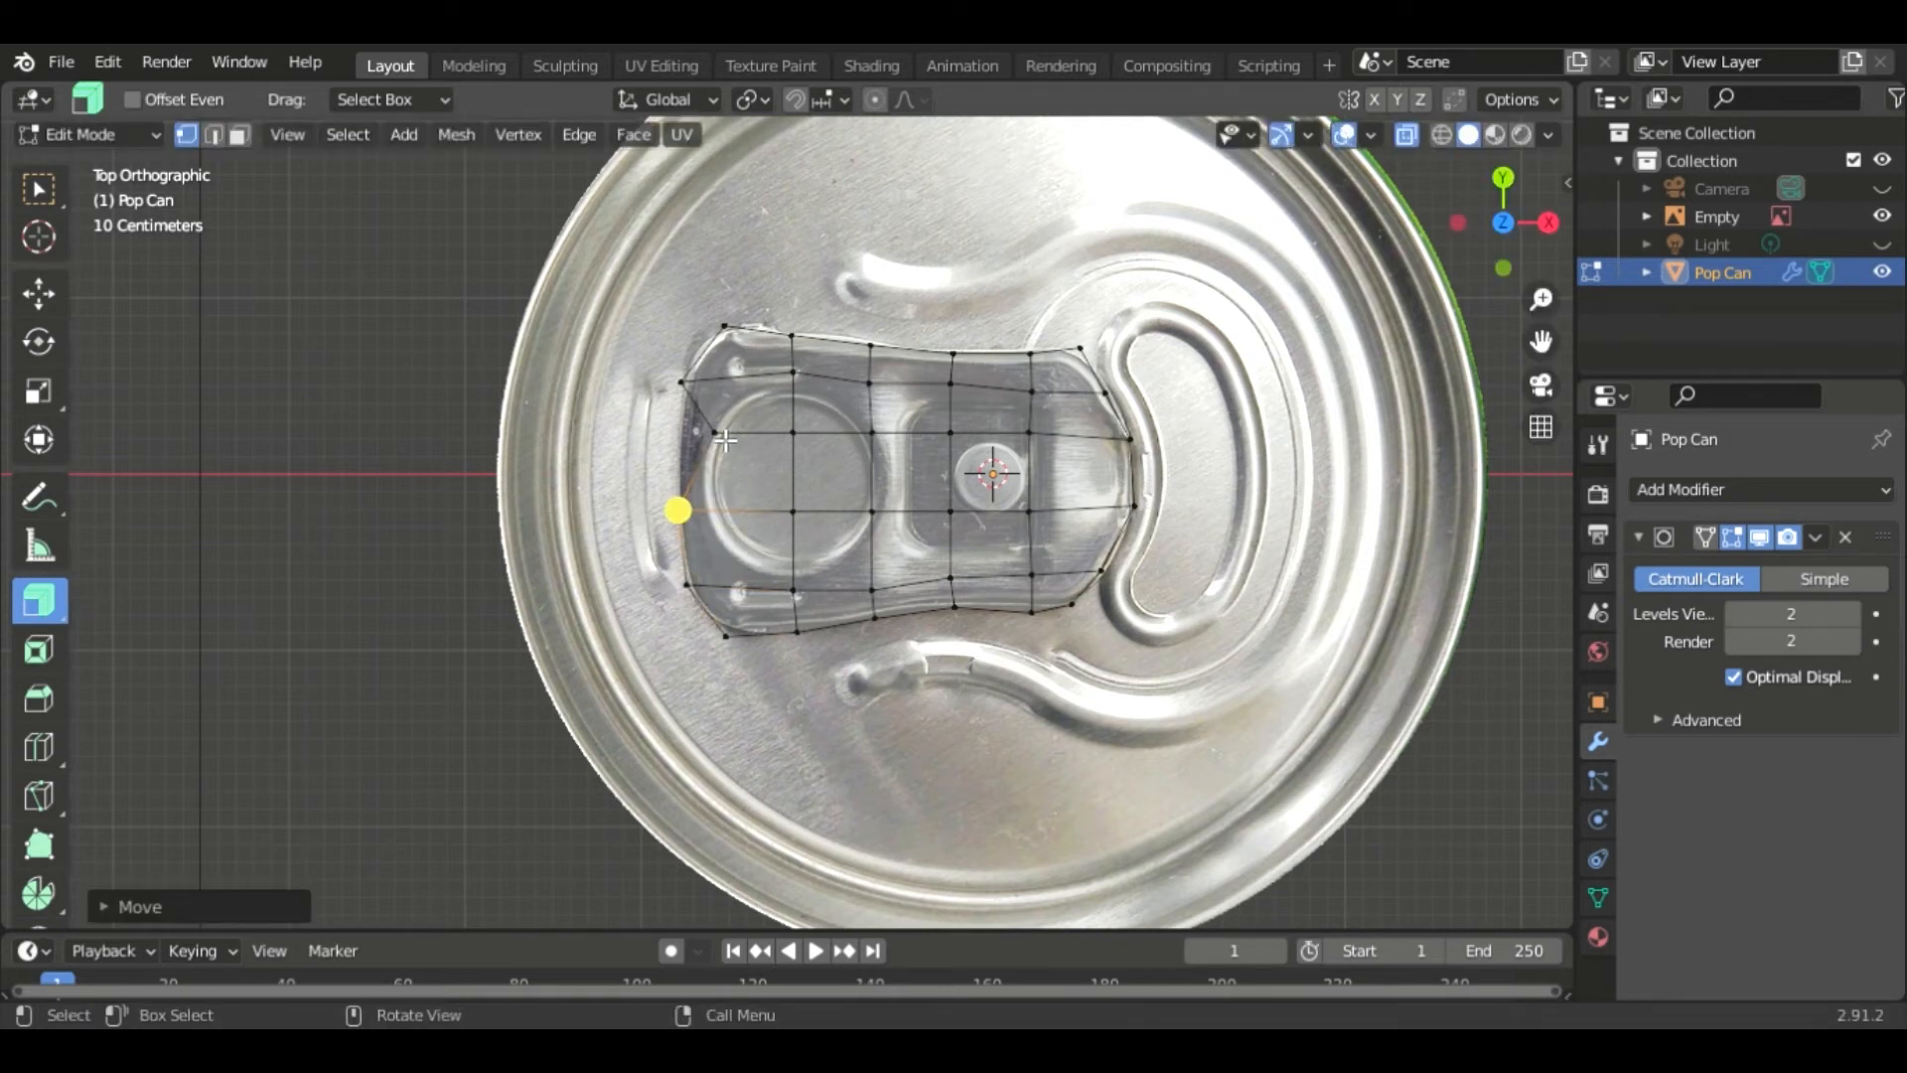
click(717, 434)
key(g)
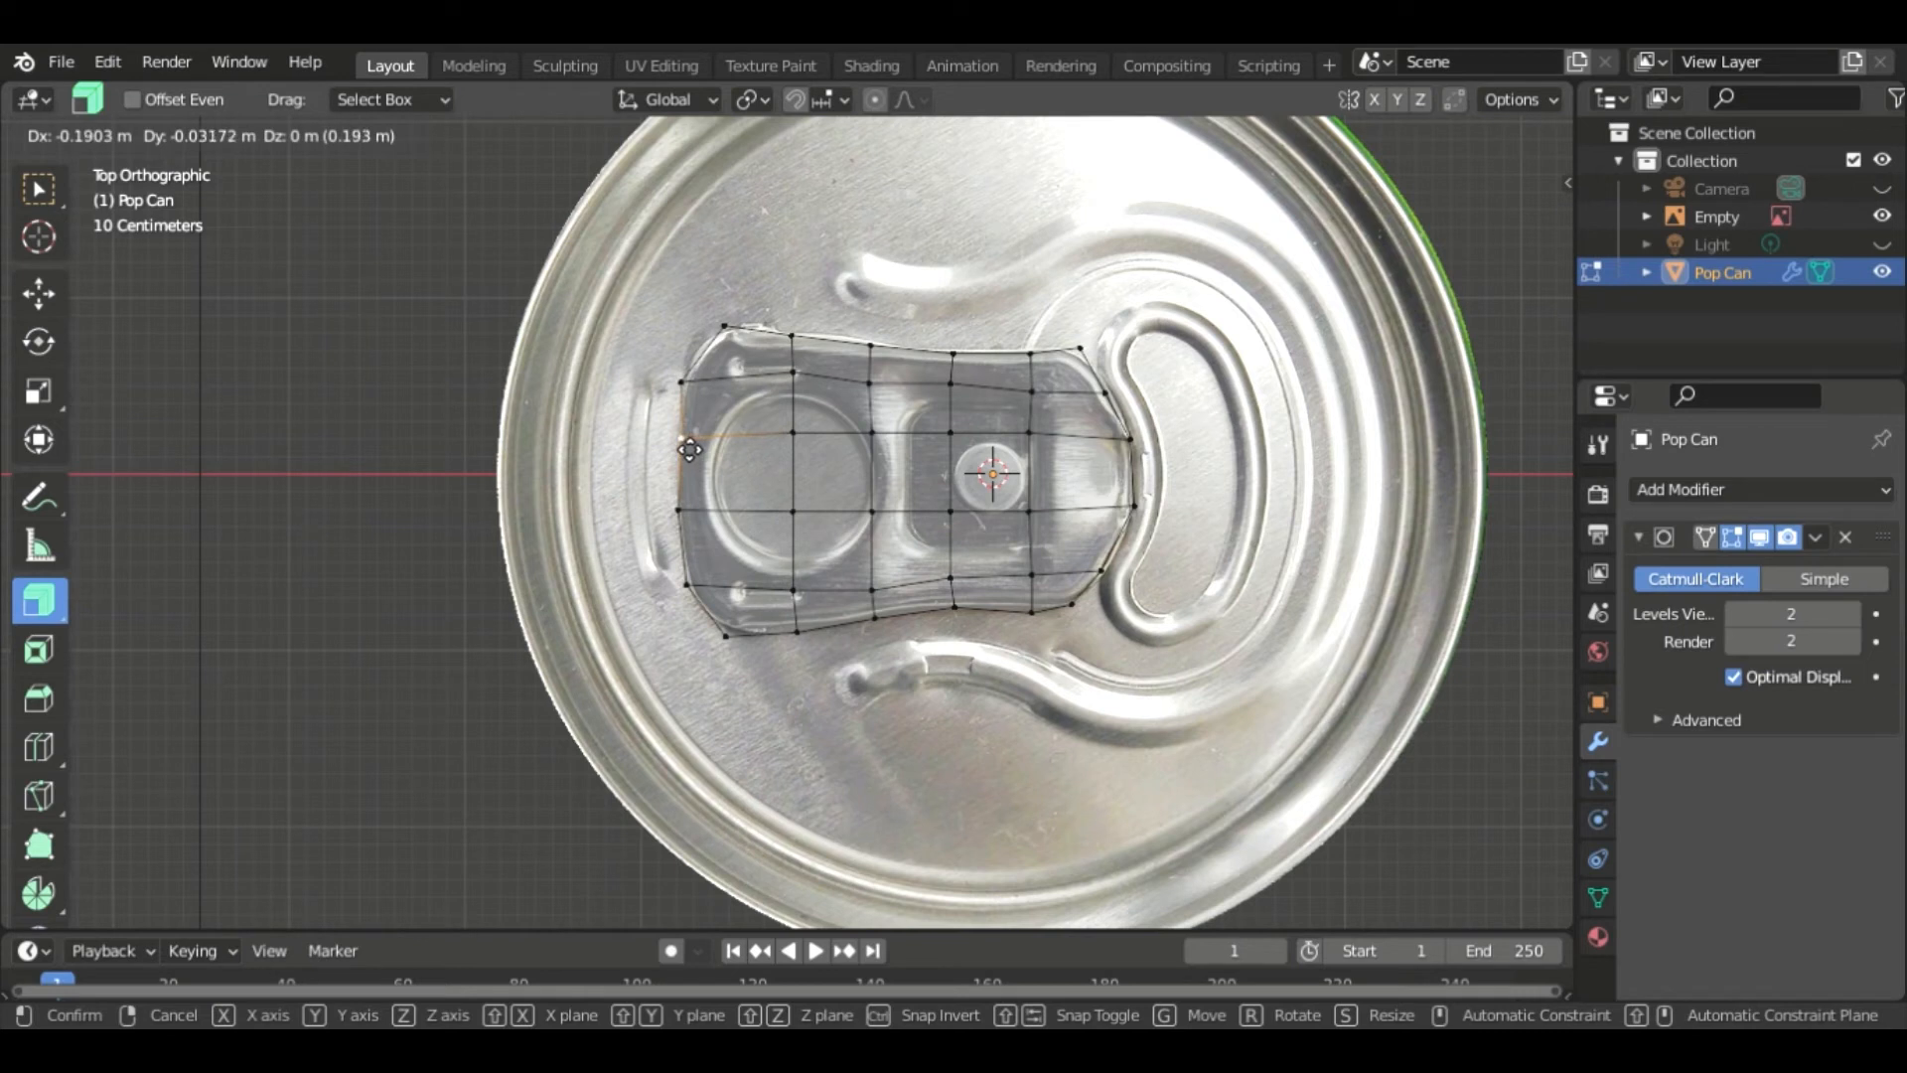
click(678, 443)
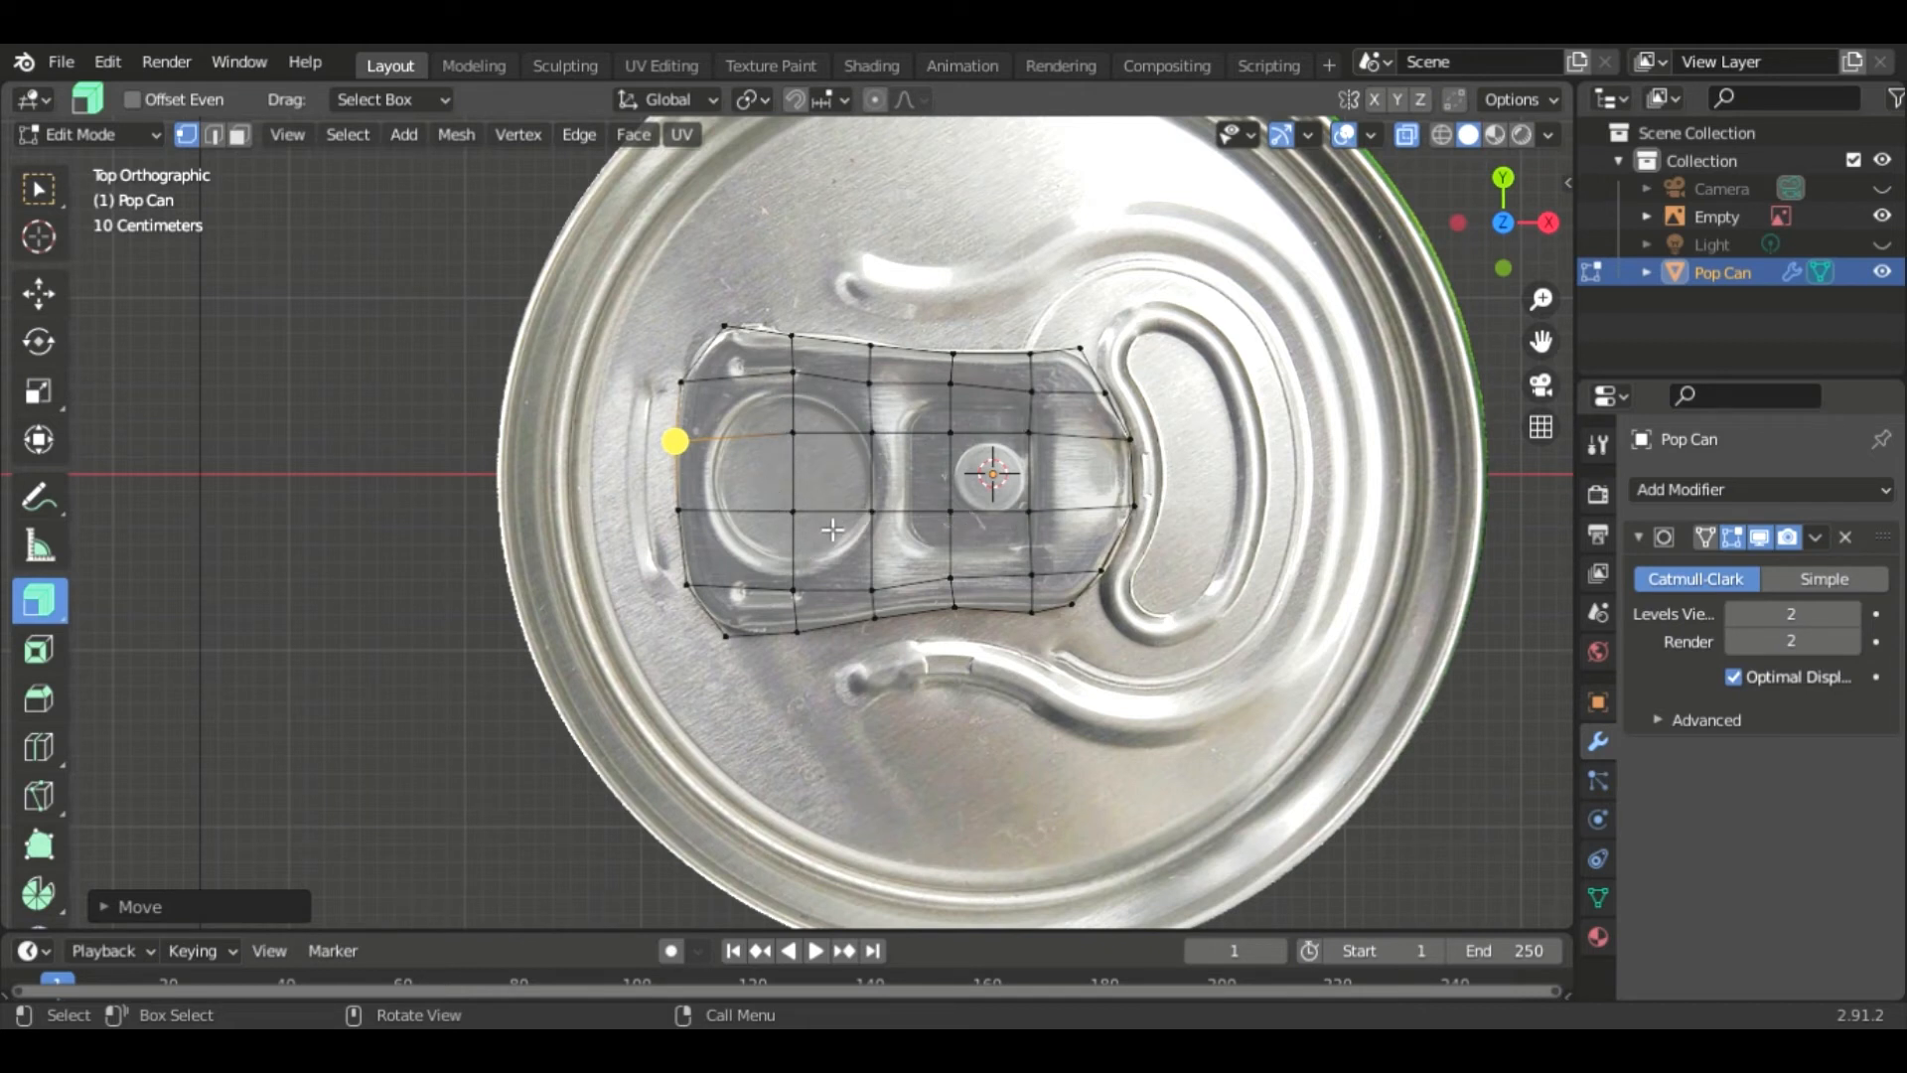
- Delete the three faces covering the pull tab's left ring hole
key(3)
click(832, 406)
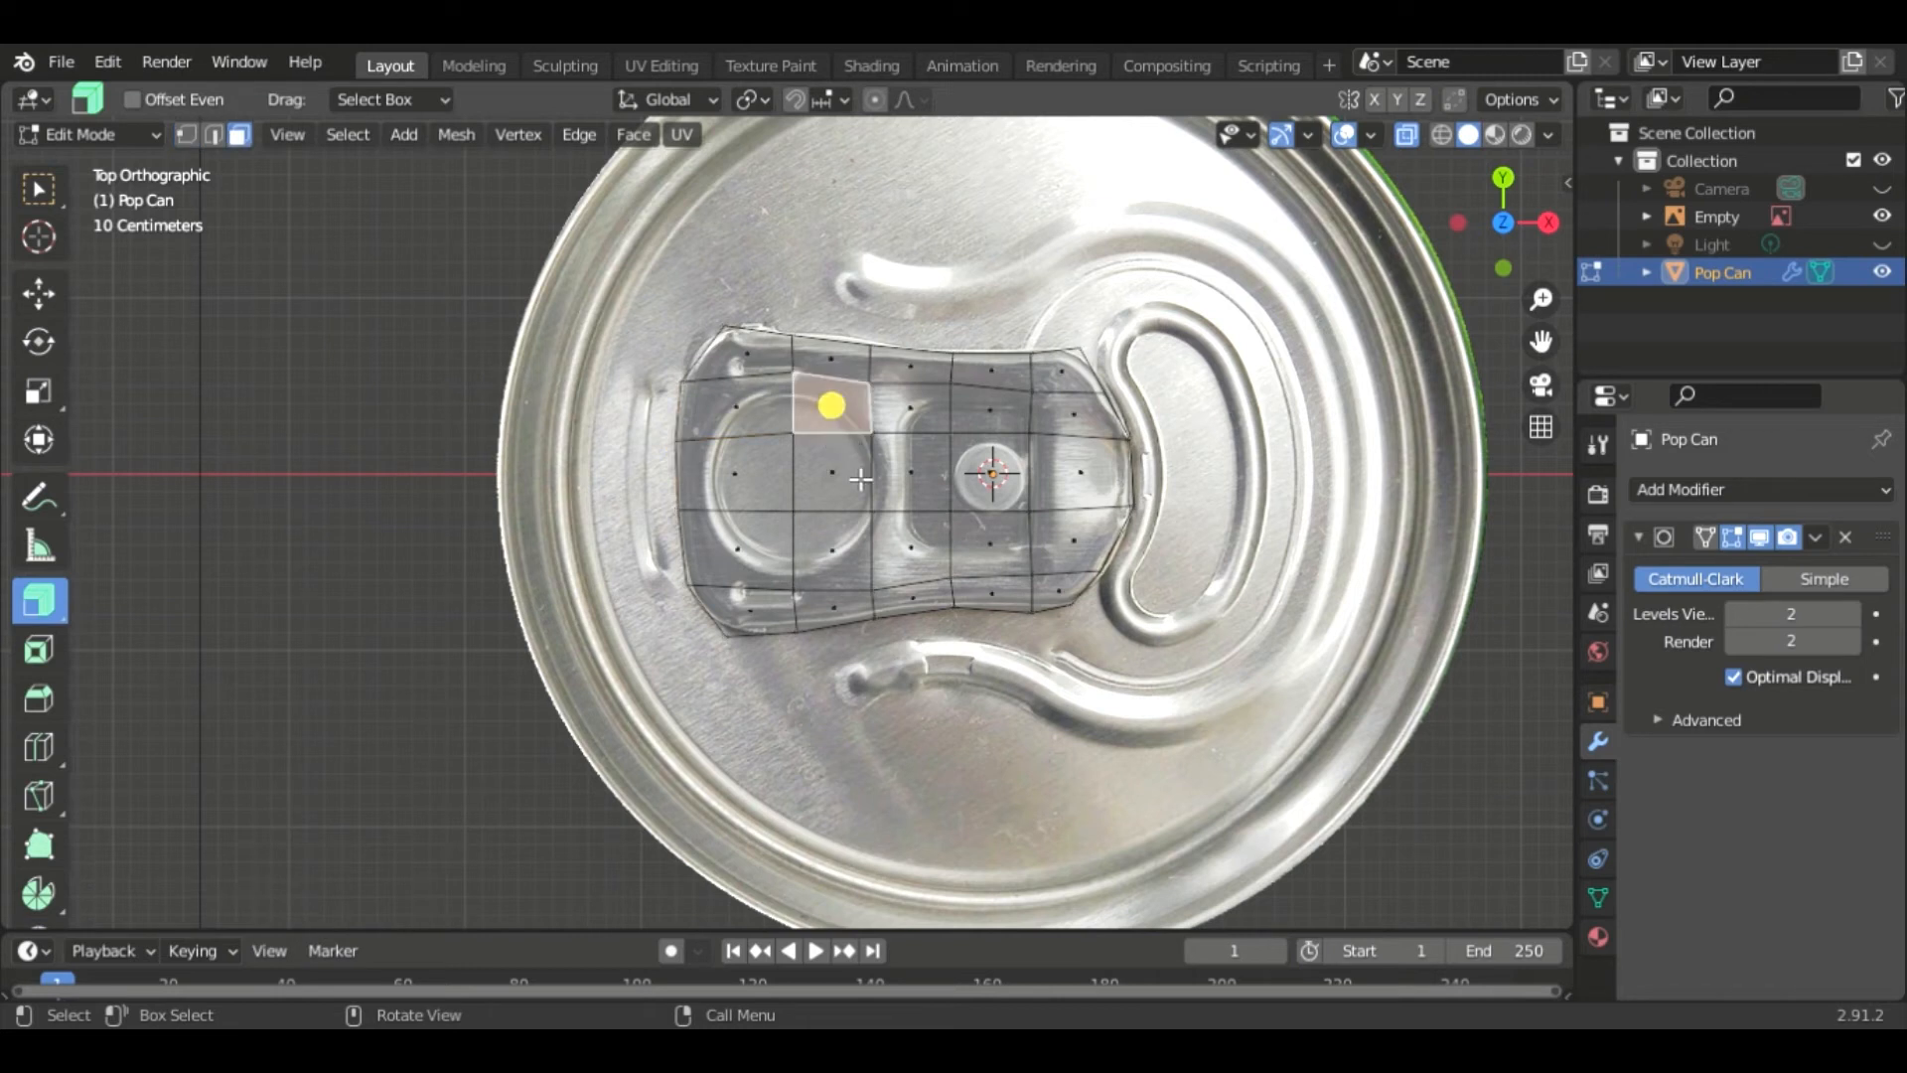
shift+click(833, 472)
shift+click(854, 558)
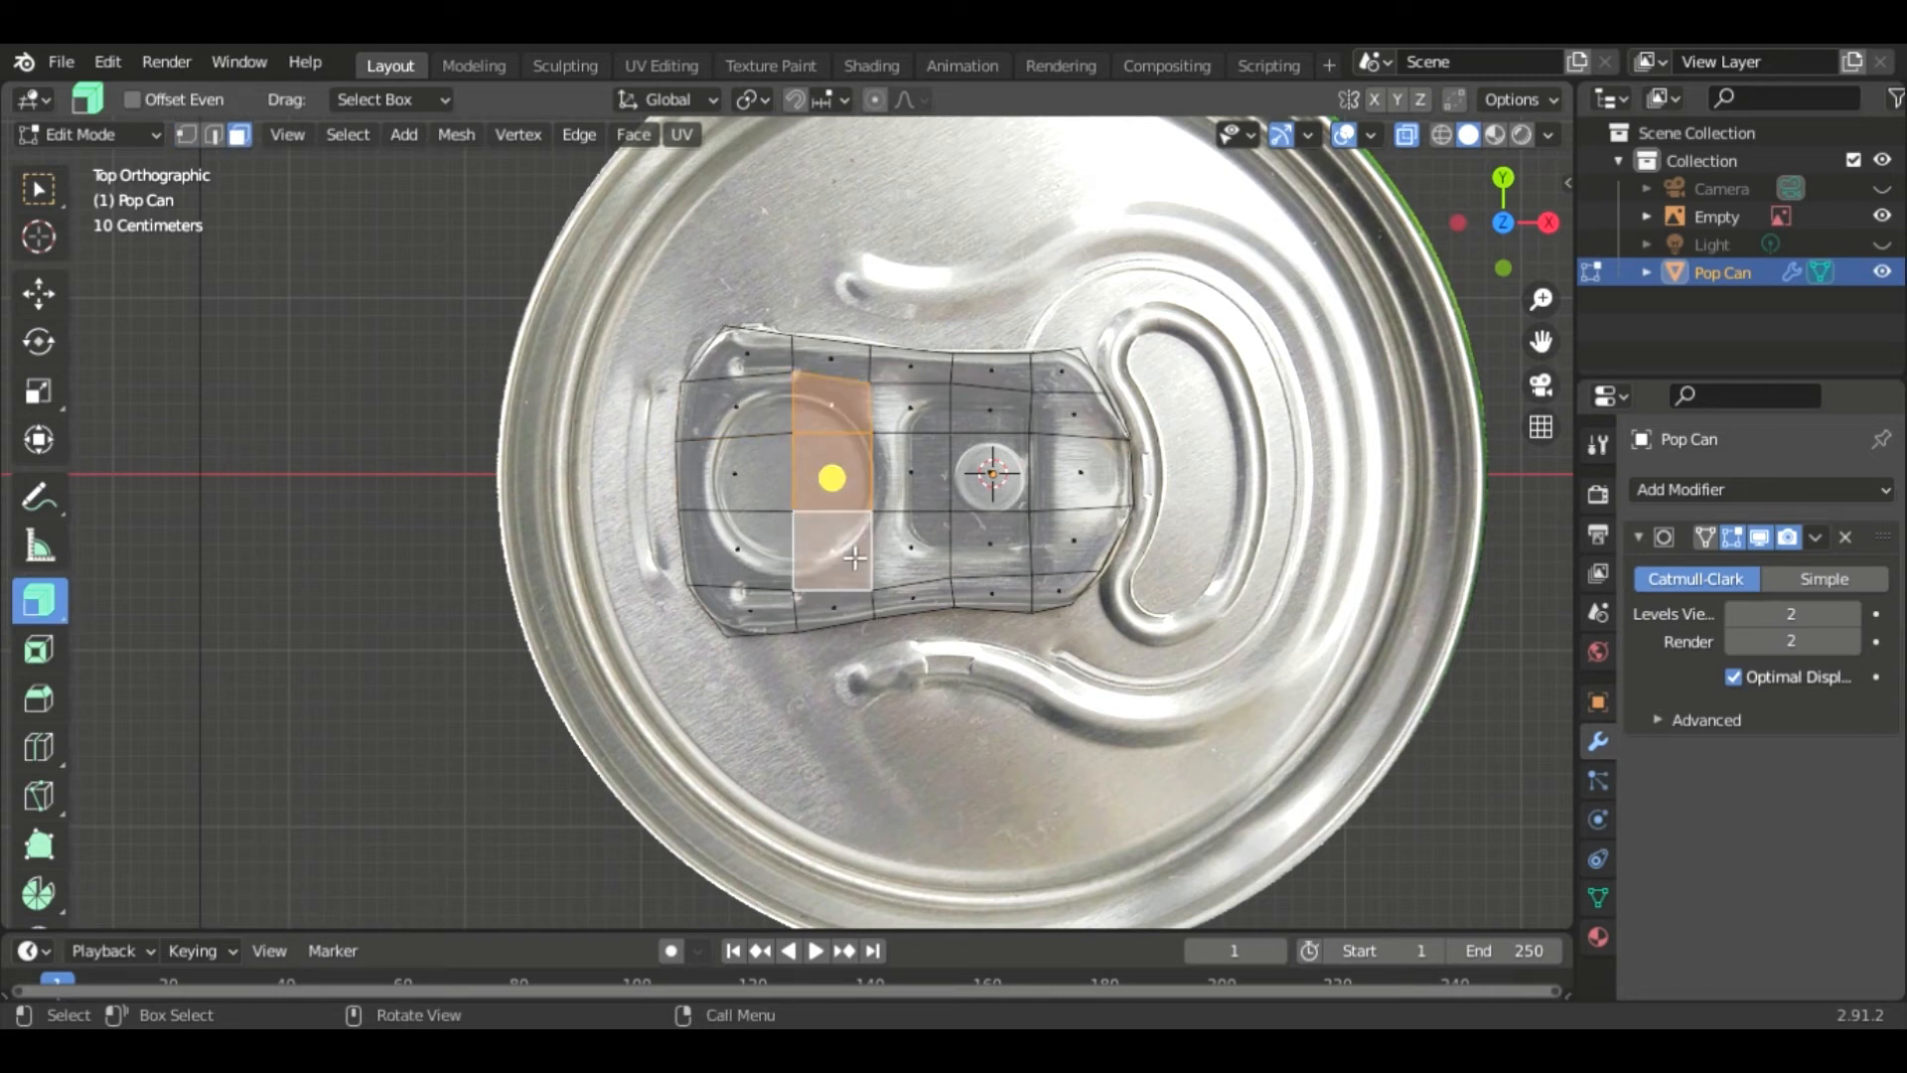
key(x)
click(789, 550)
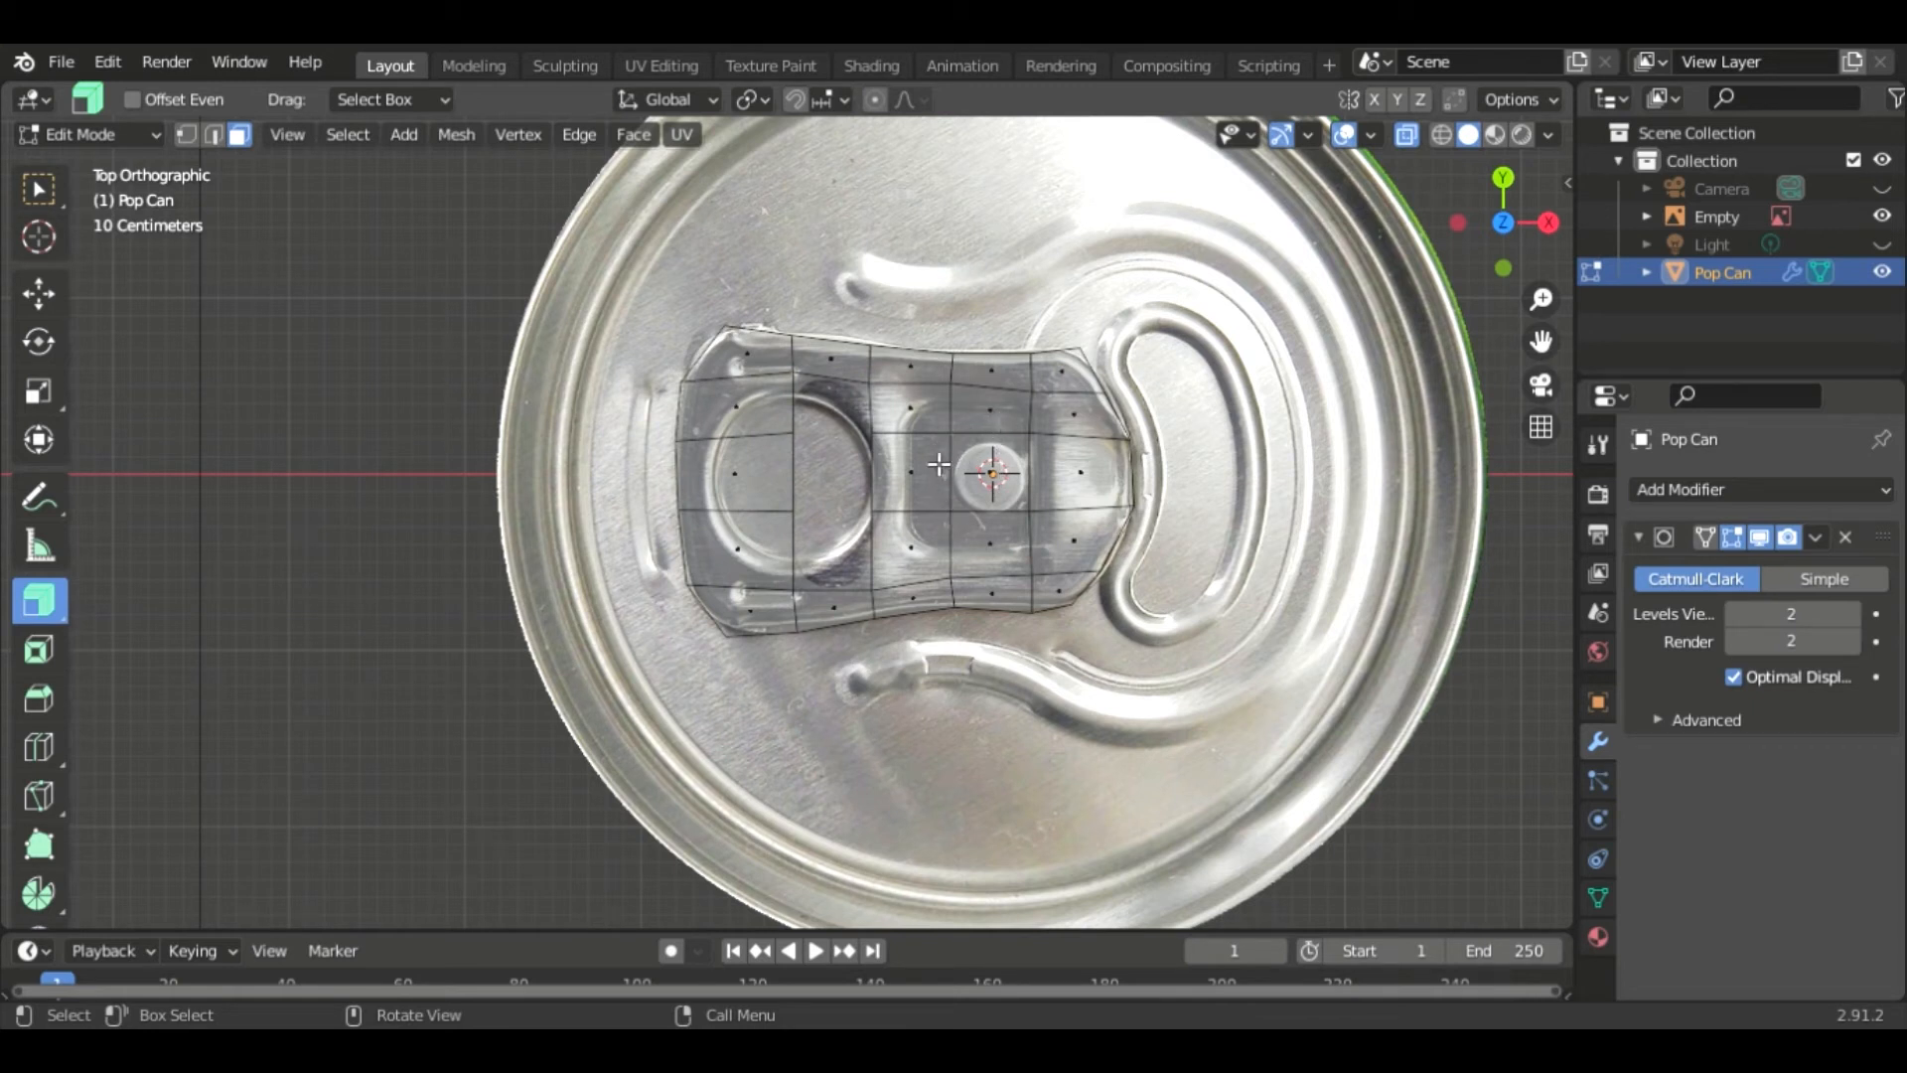
- Delete the faces covering the slot around the rivet in the tab's middle
click(1019, 429)
shift+click(1025, 482)
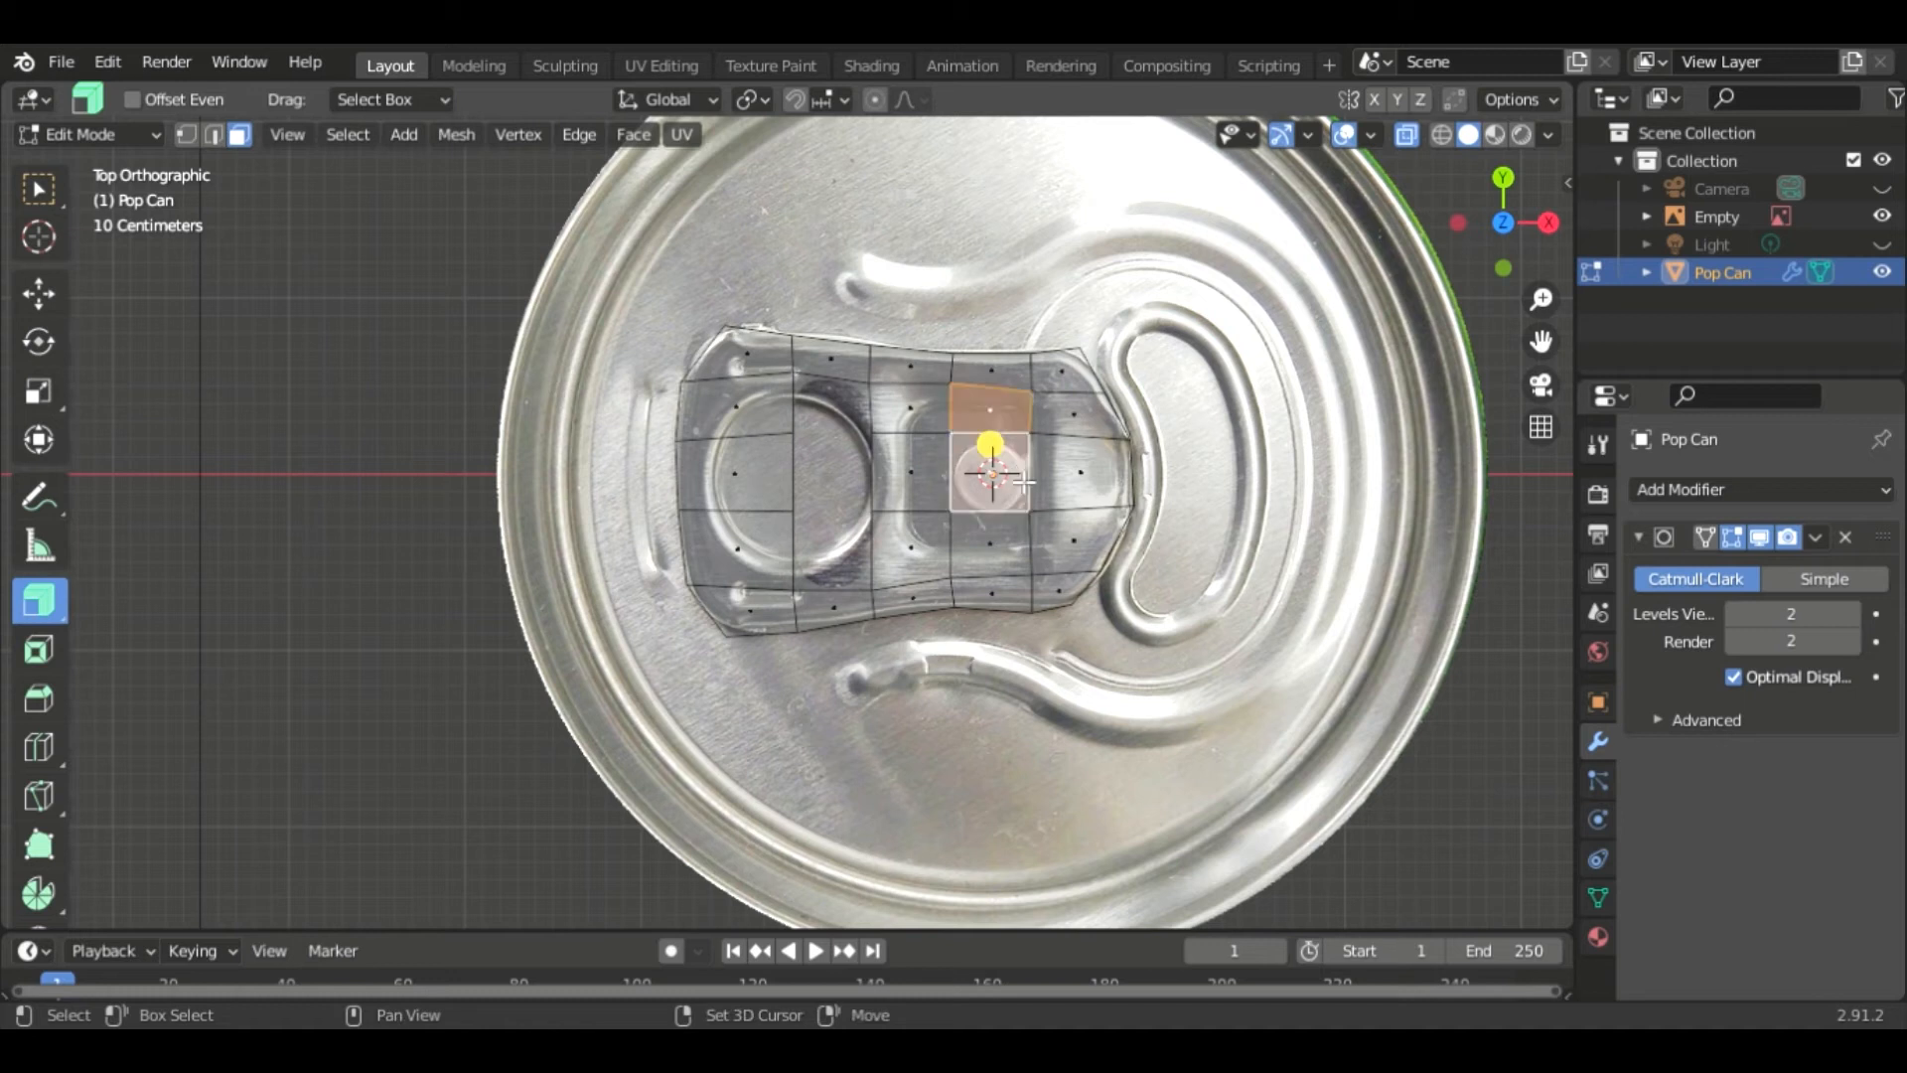
shift+click(1015, 553)
key(x)
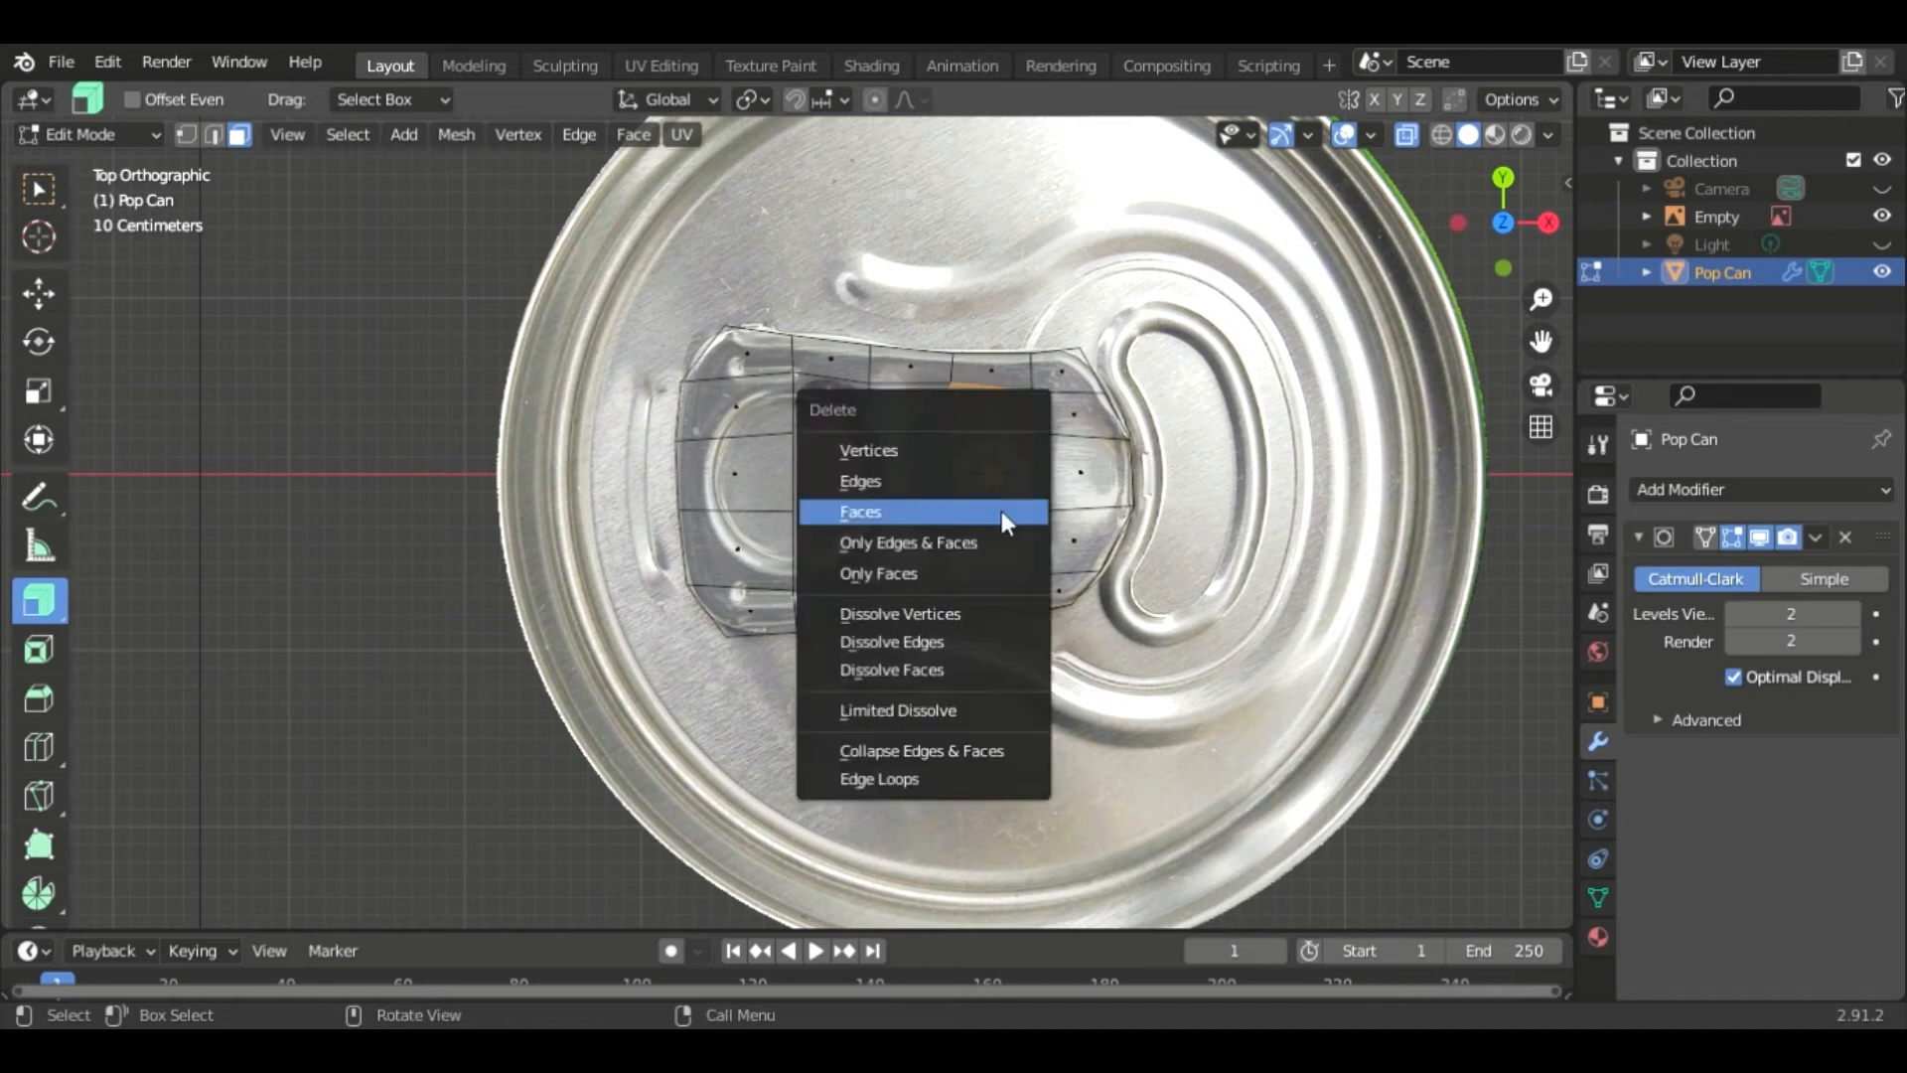
click(914, 515)
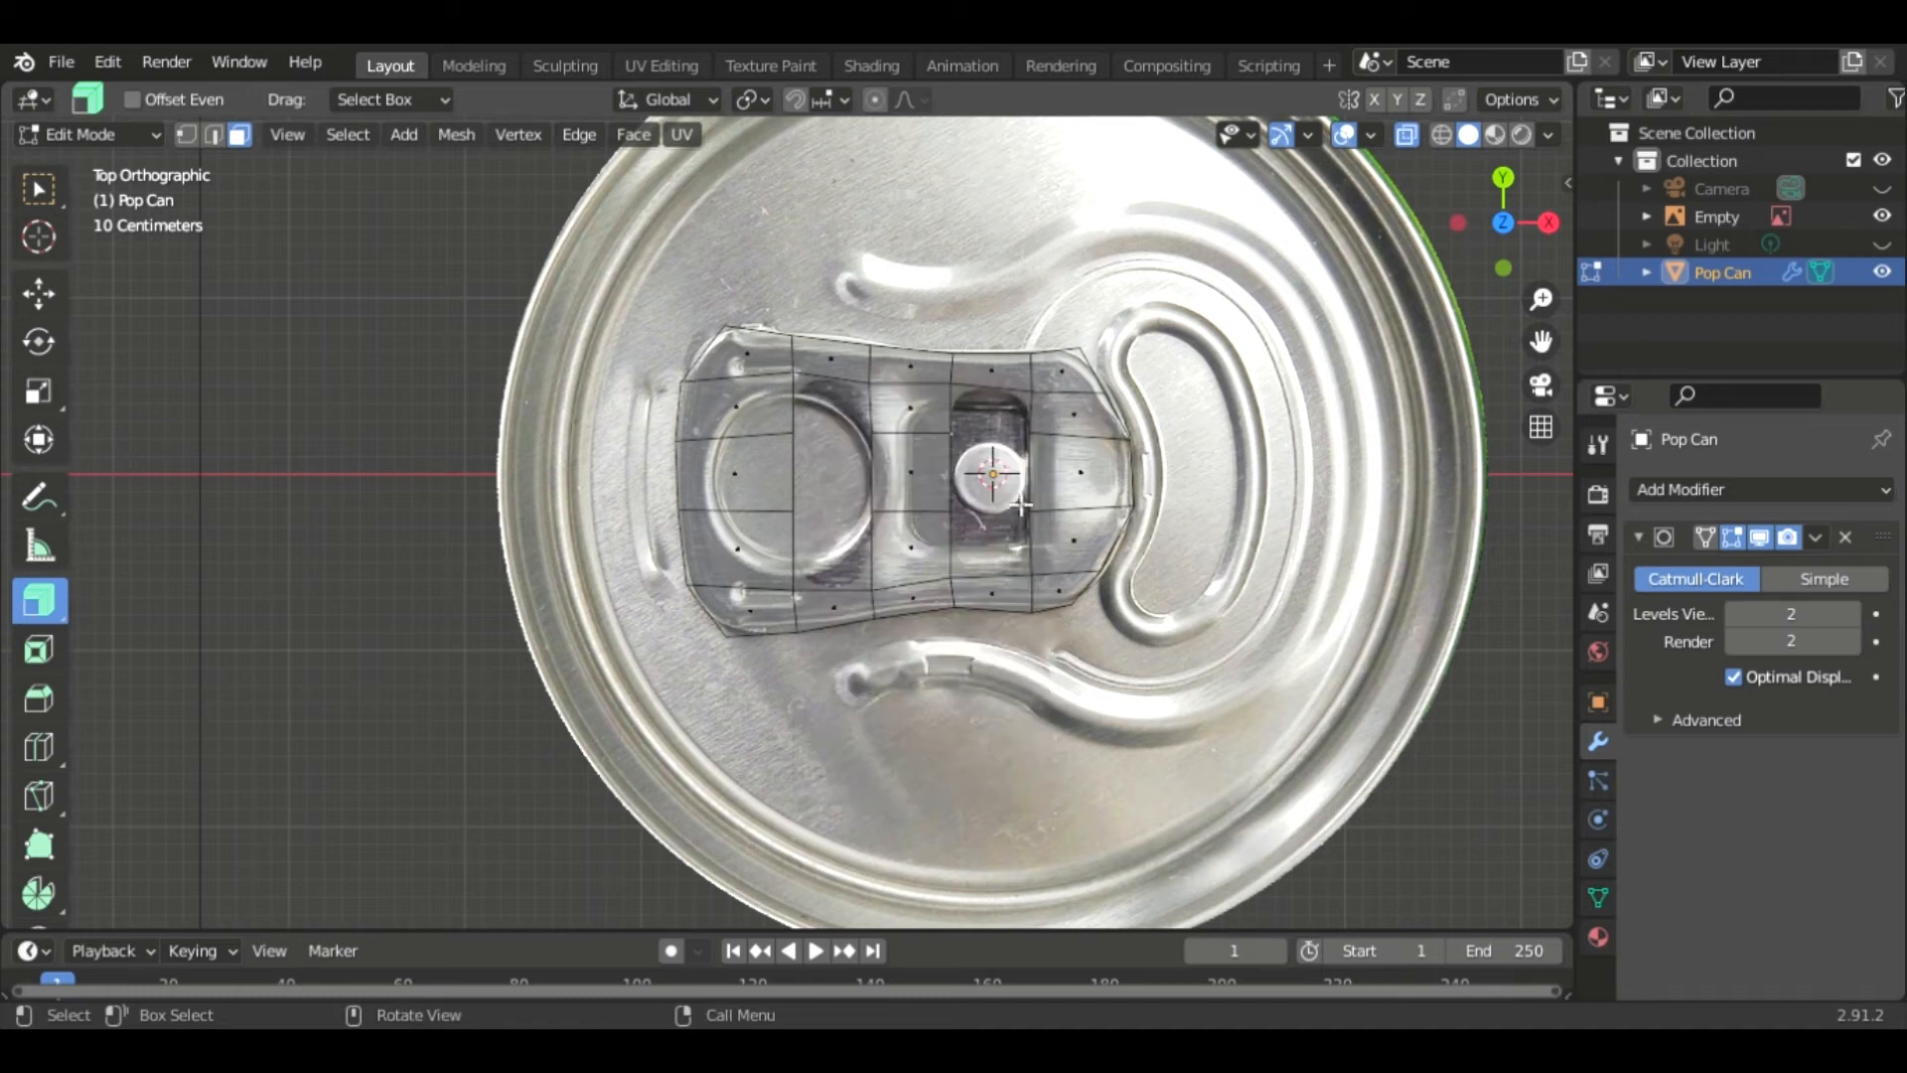
- Move the vertices on the hole's left side and lower corners to round off the ring opening
key(1)
drag(798, 449, 739, 459)
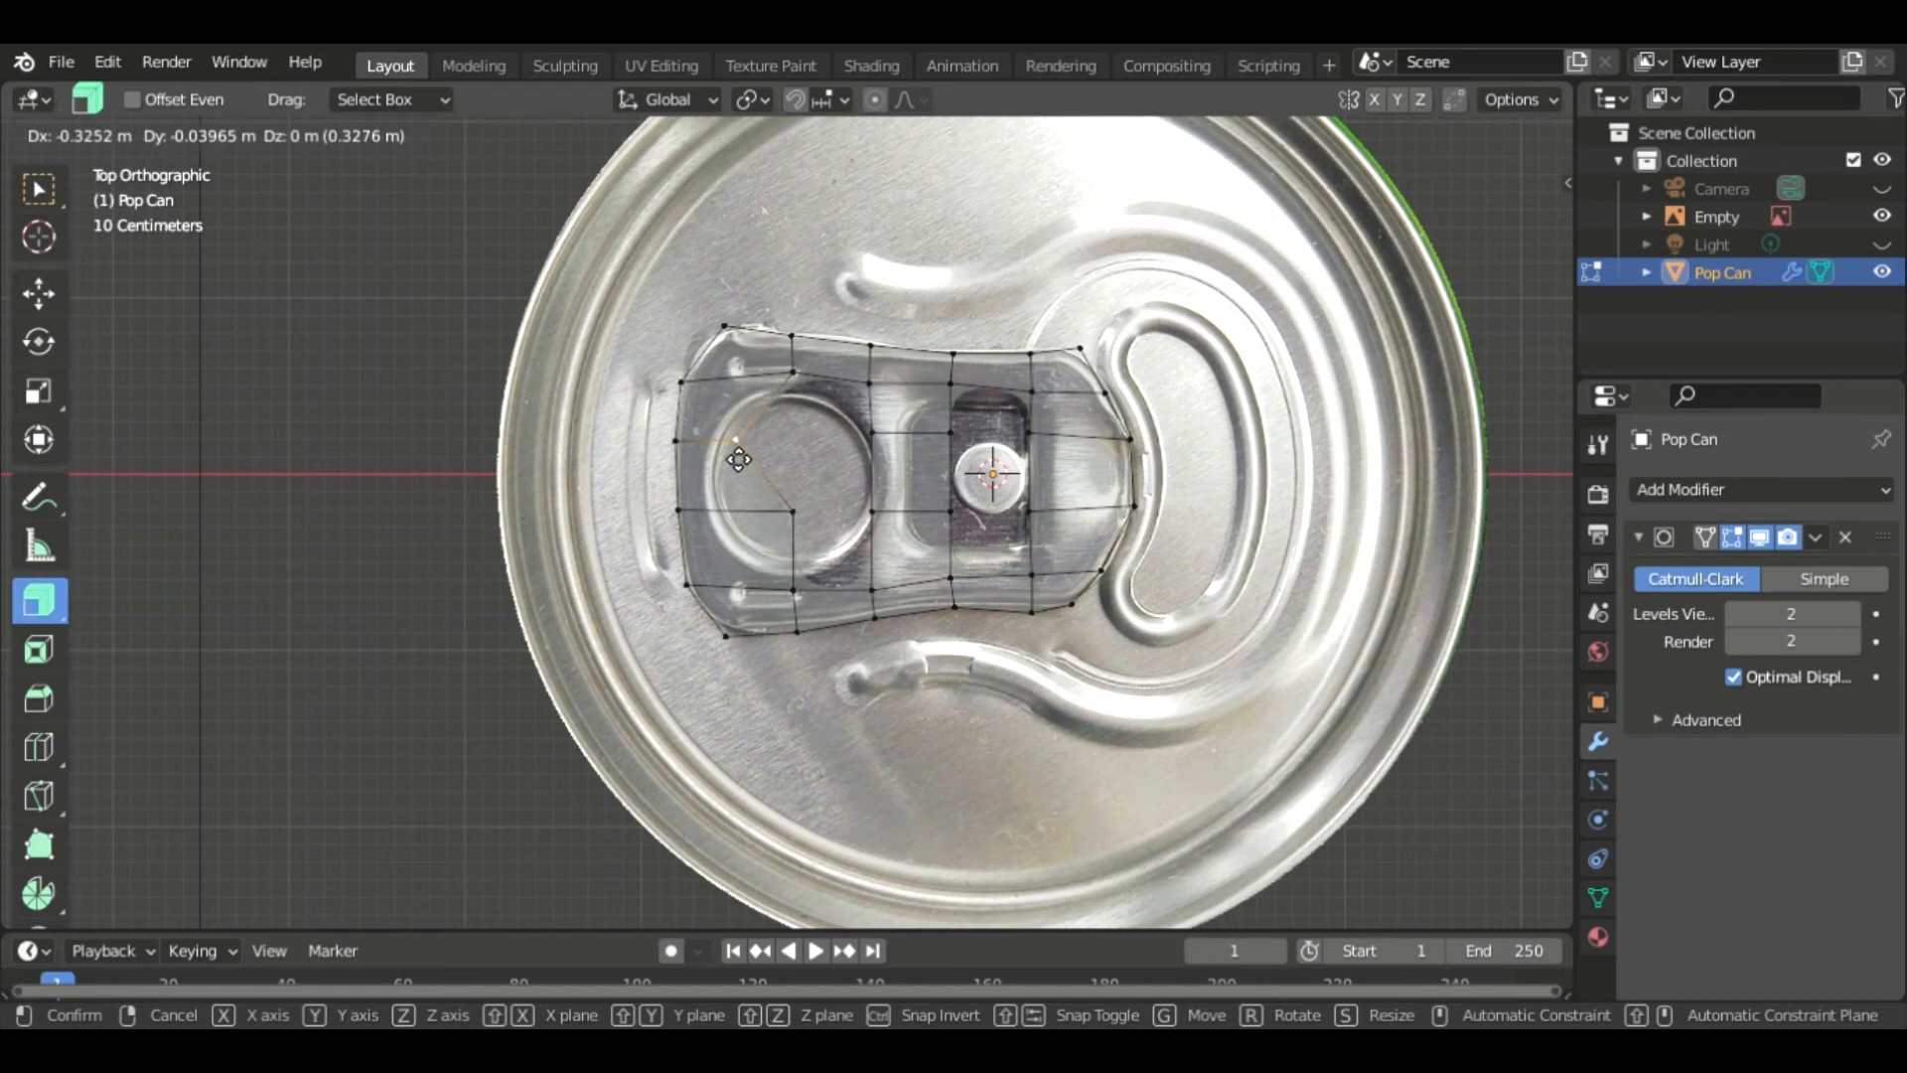
click(735, 460)
click(792, 371)
key(g)
click(782, 395)
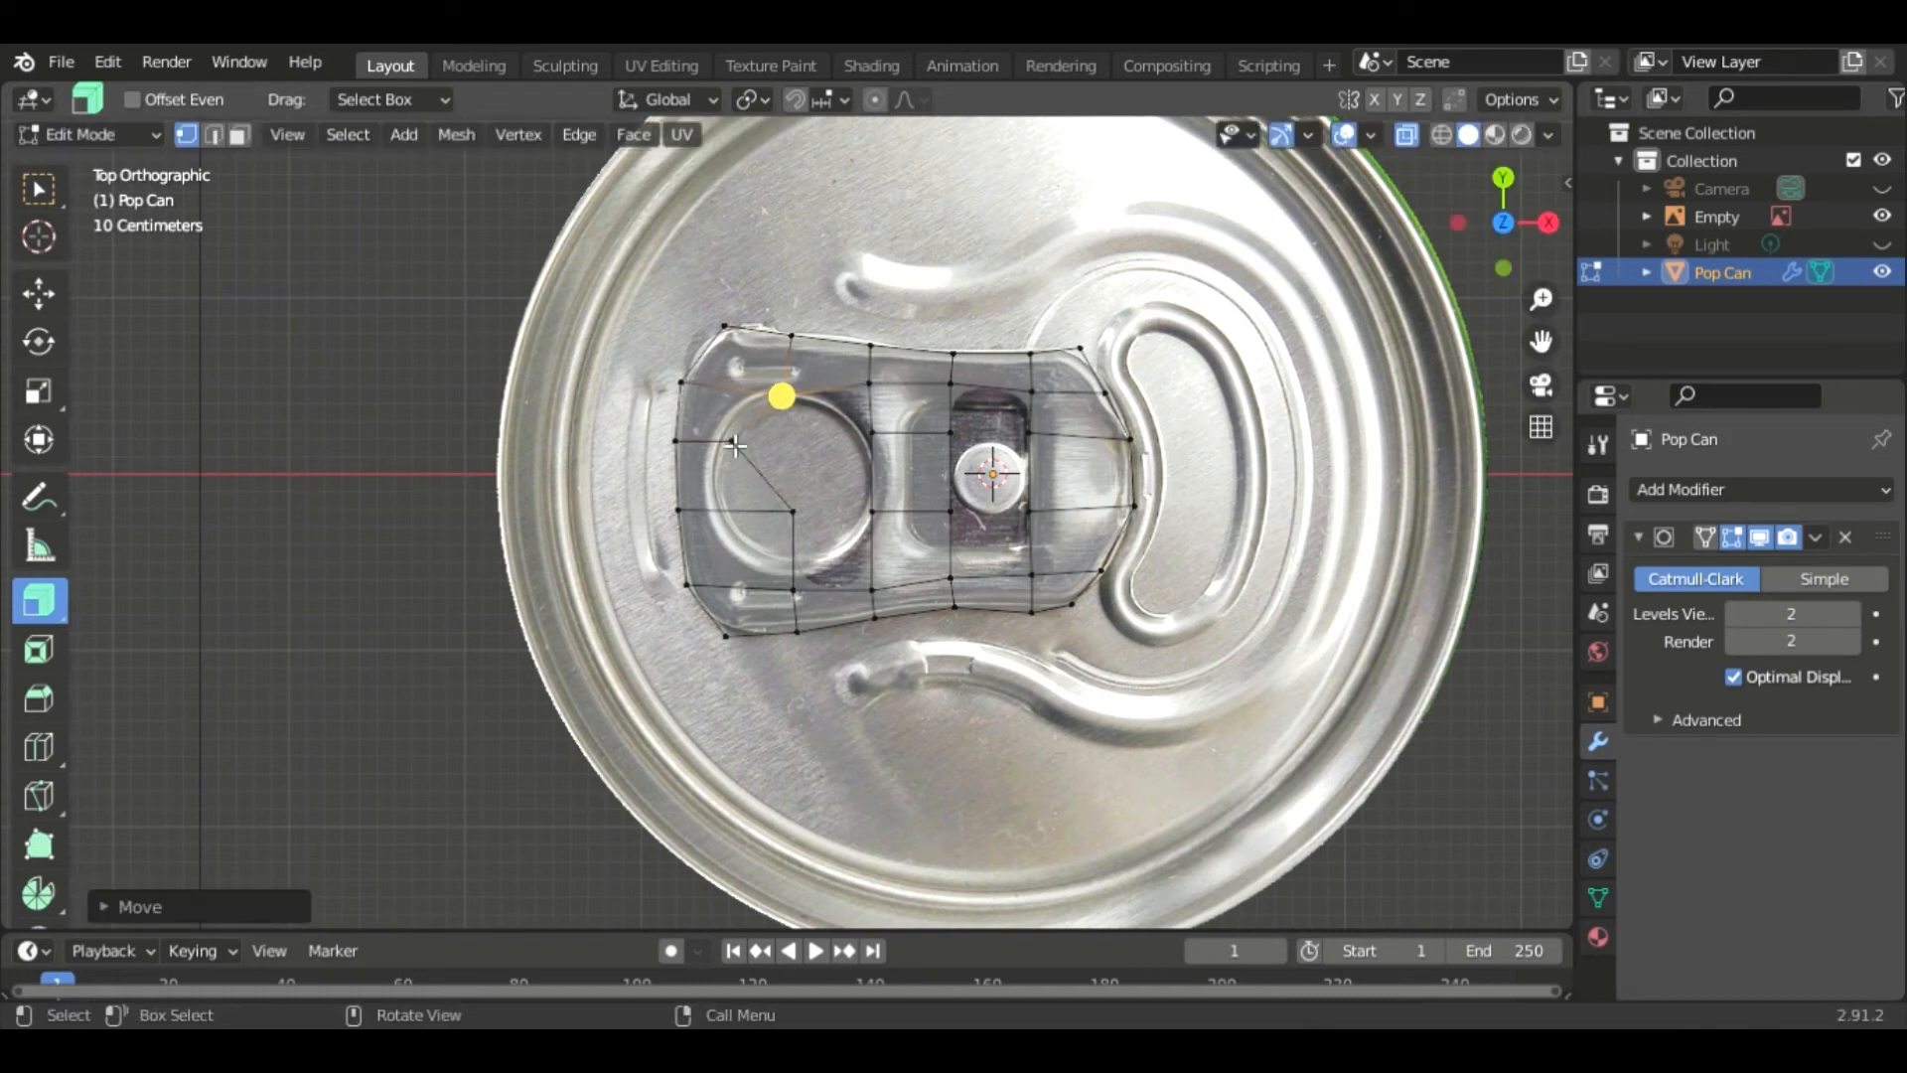
click(803, 527)
key(g)
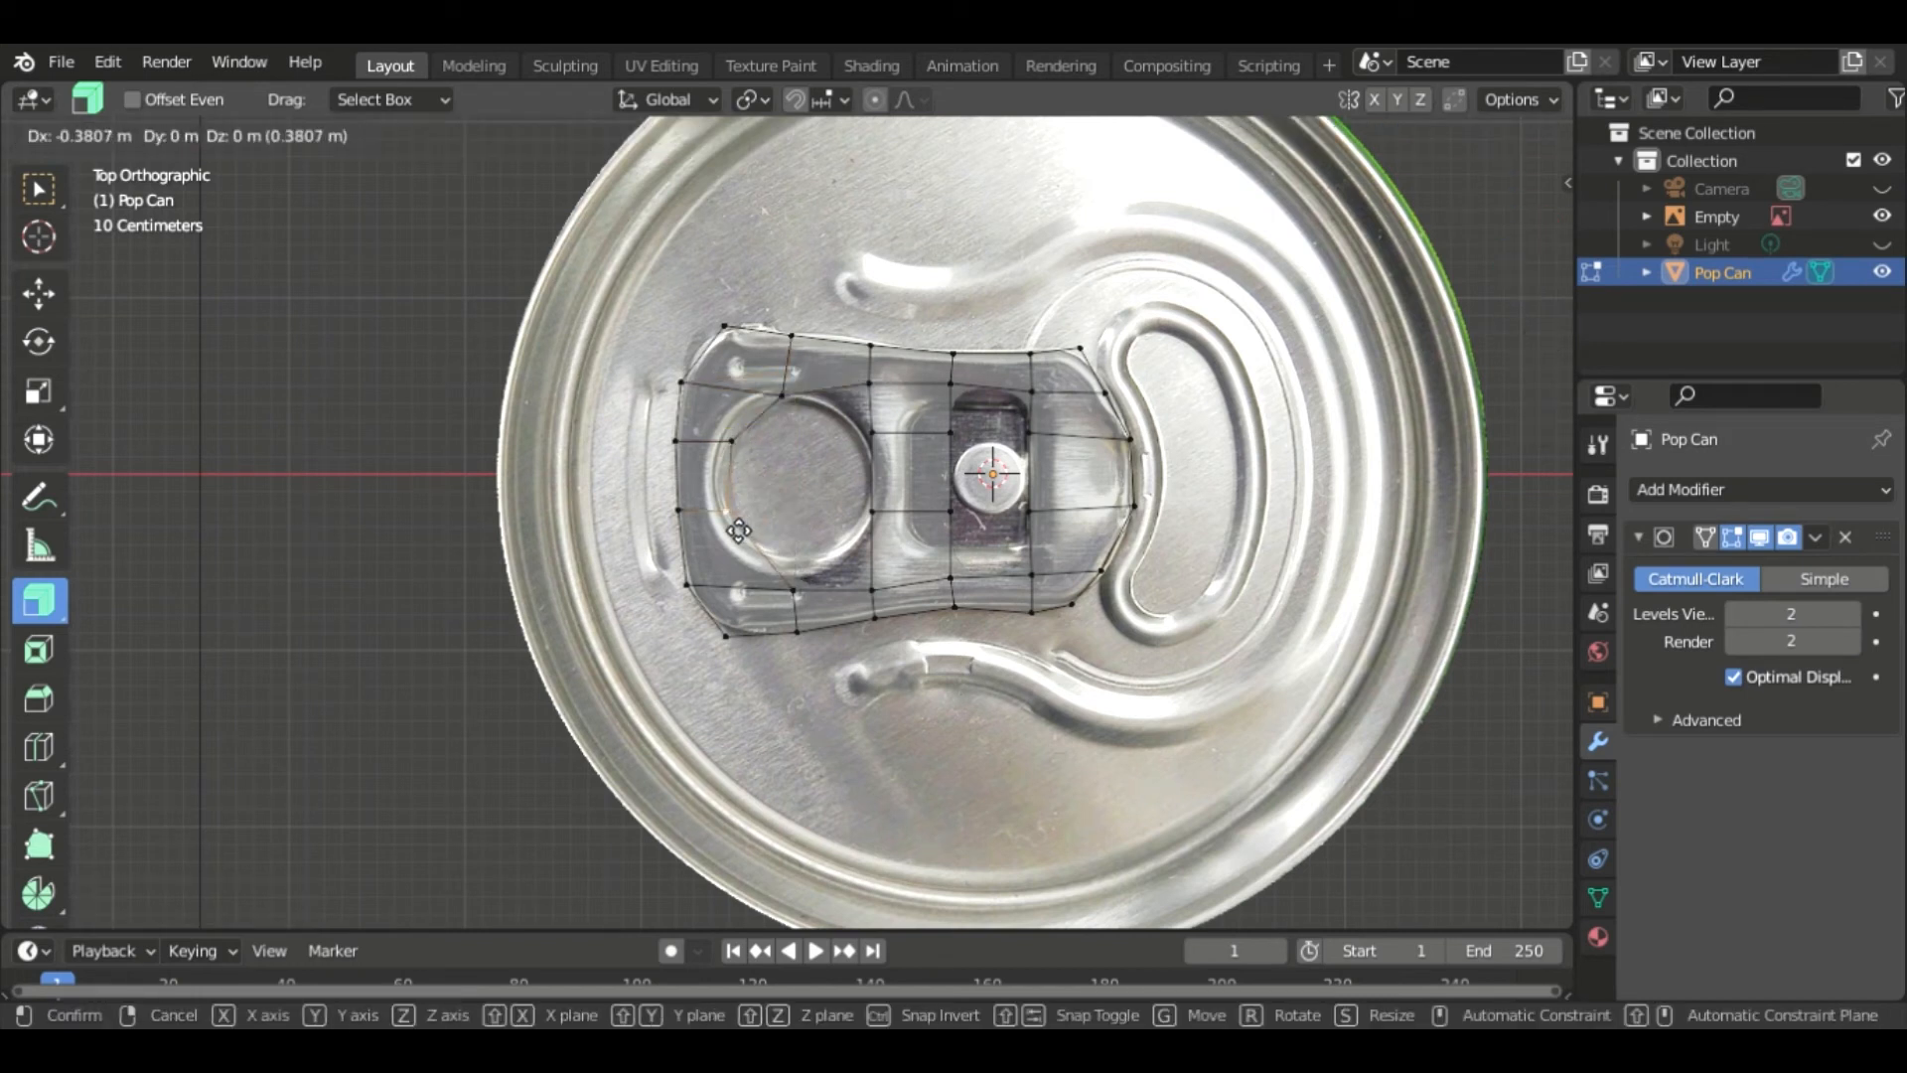
click(732, 528)
click(788, 597)
key(g)
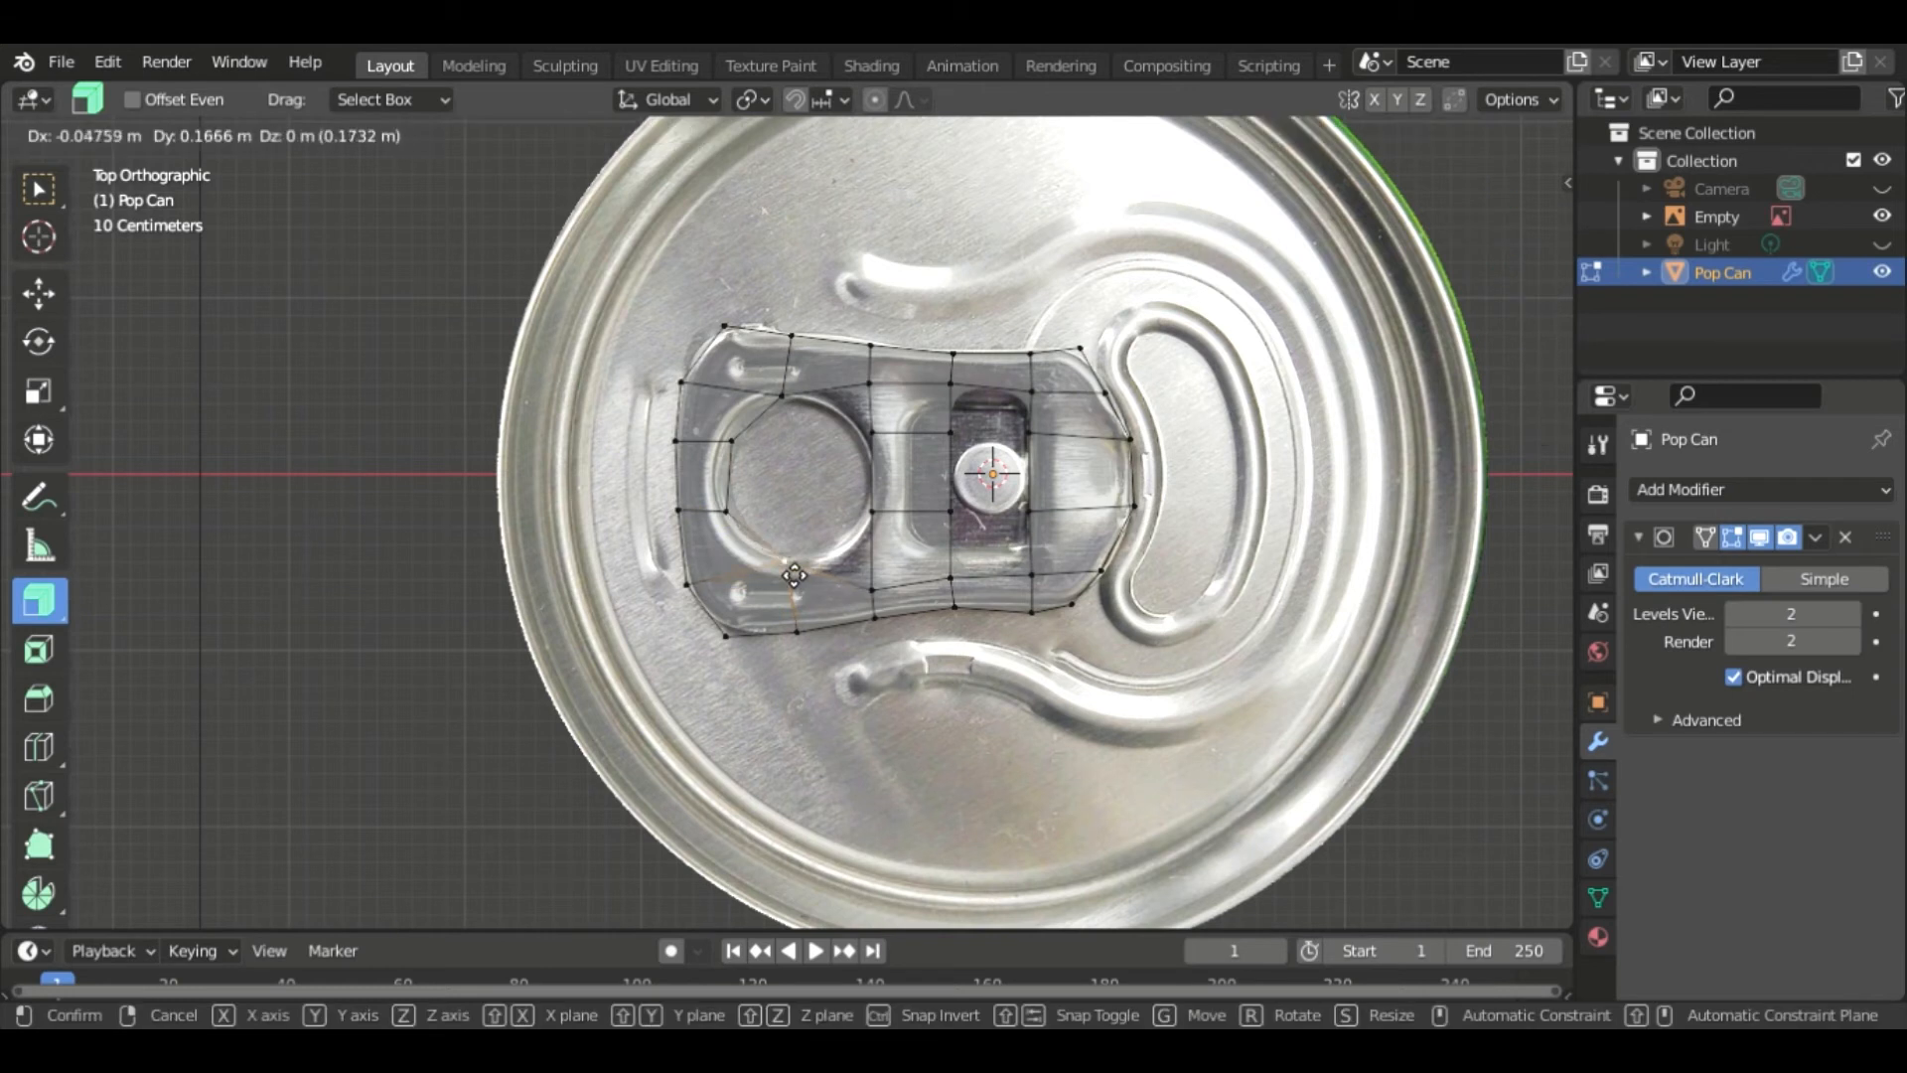
click(780, 558)
- Pull the hole's top-right and bottom vertices inward to trace the ring opening's curve
click(869, 382)
key(g)
click(842, 418)
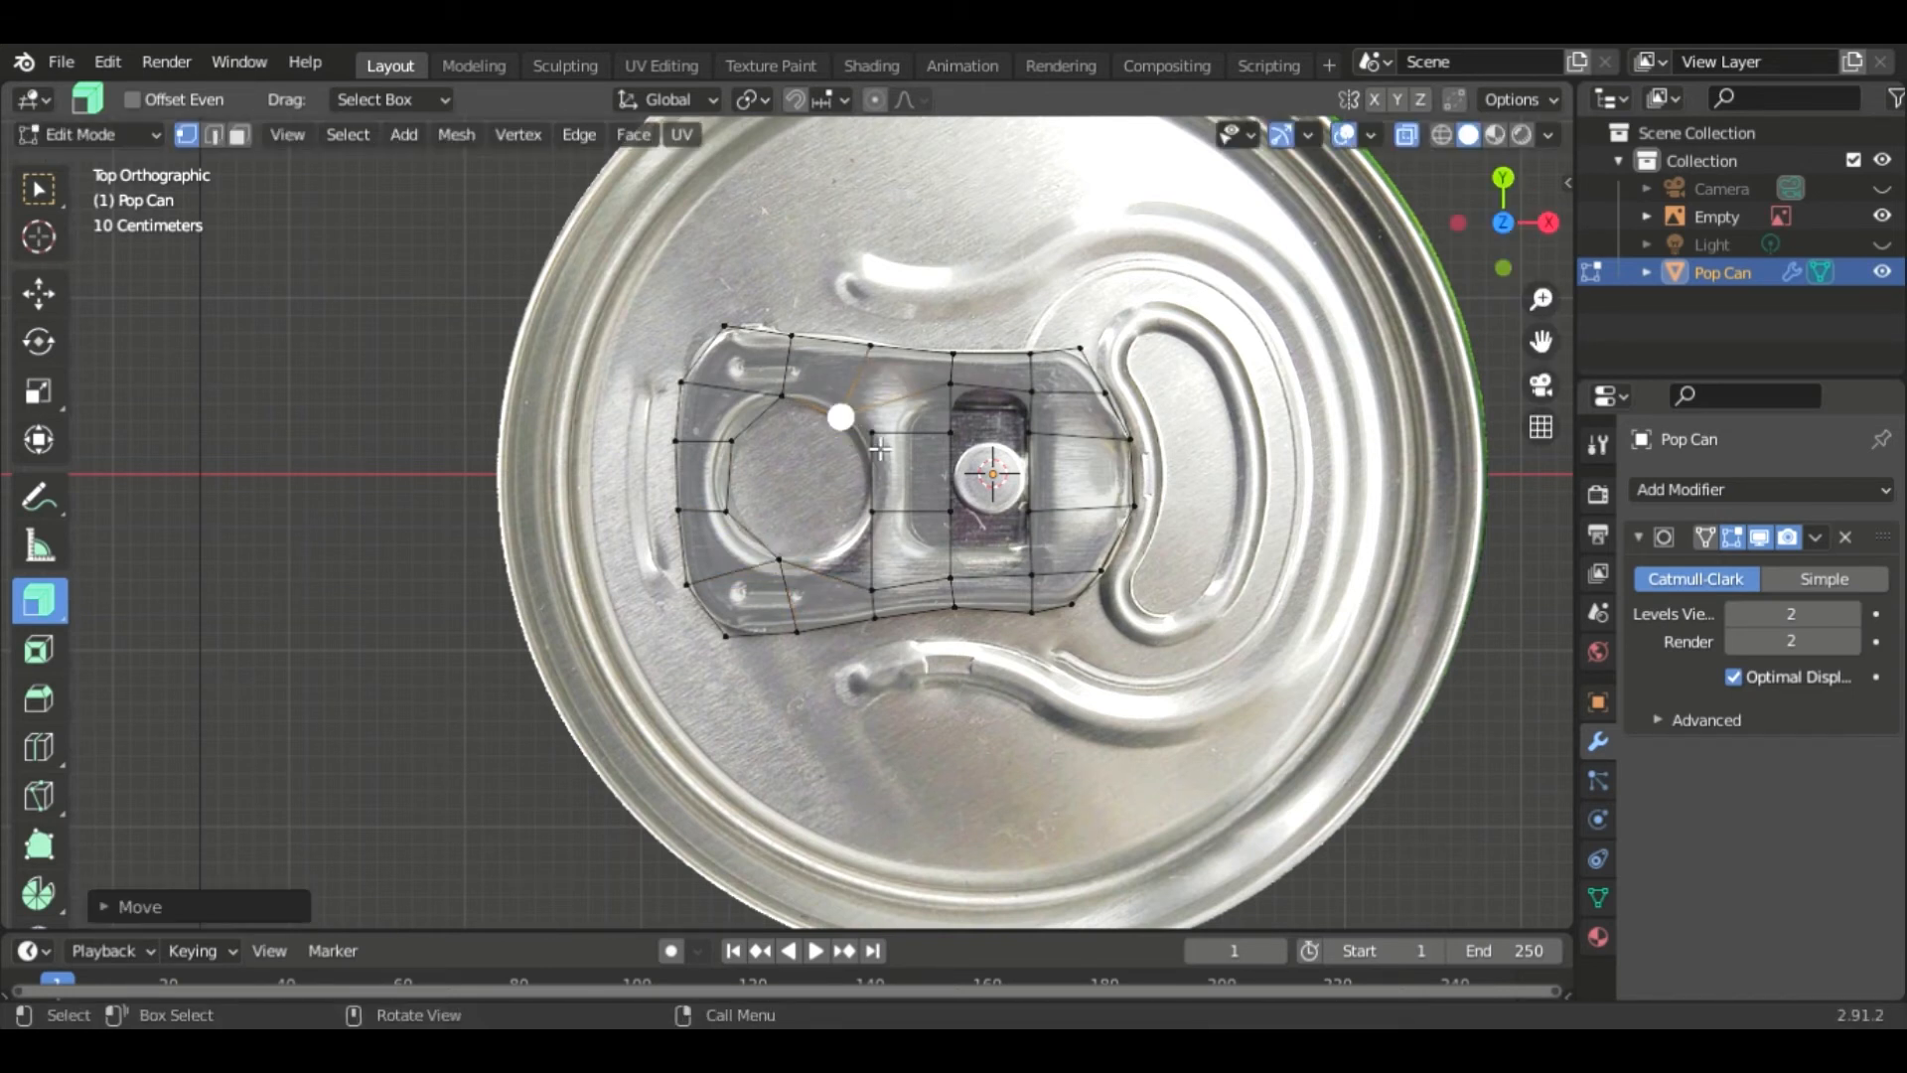
key(g)
click(876, 524)
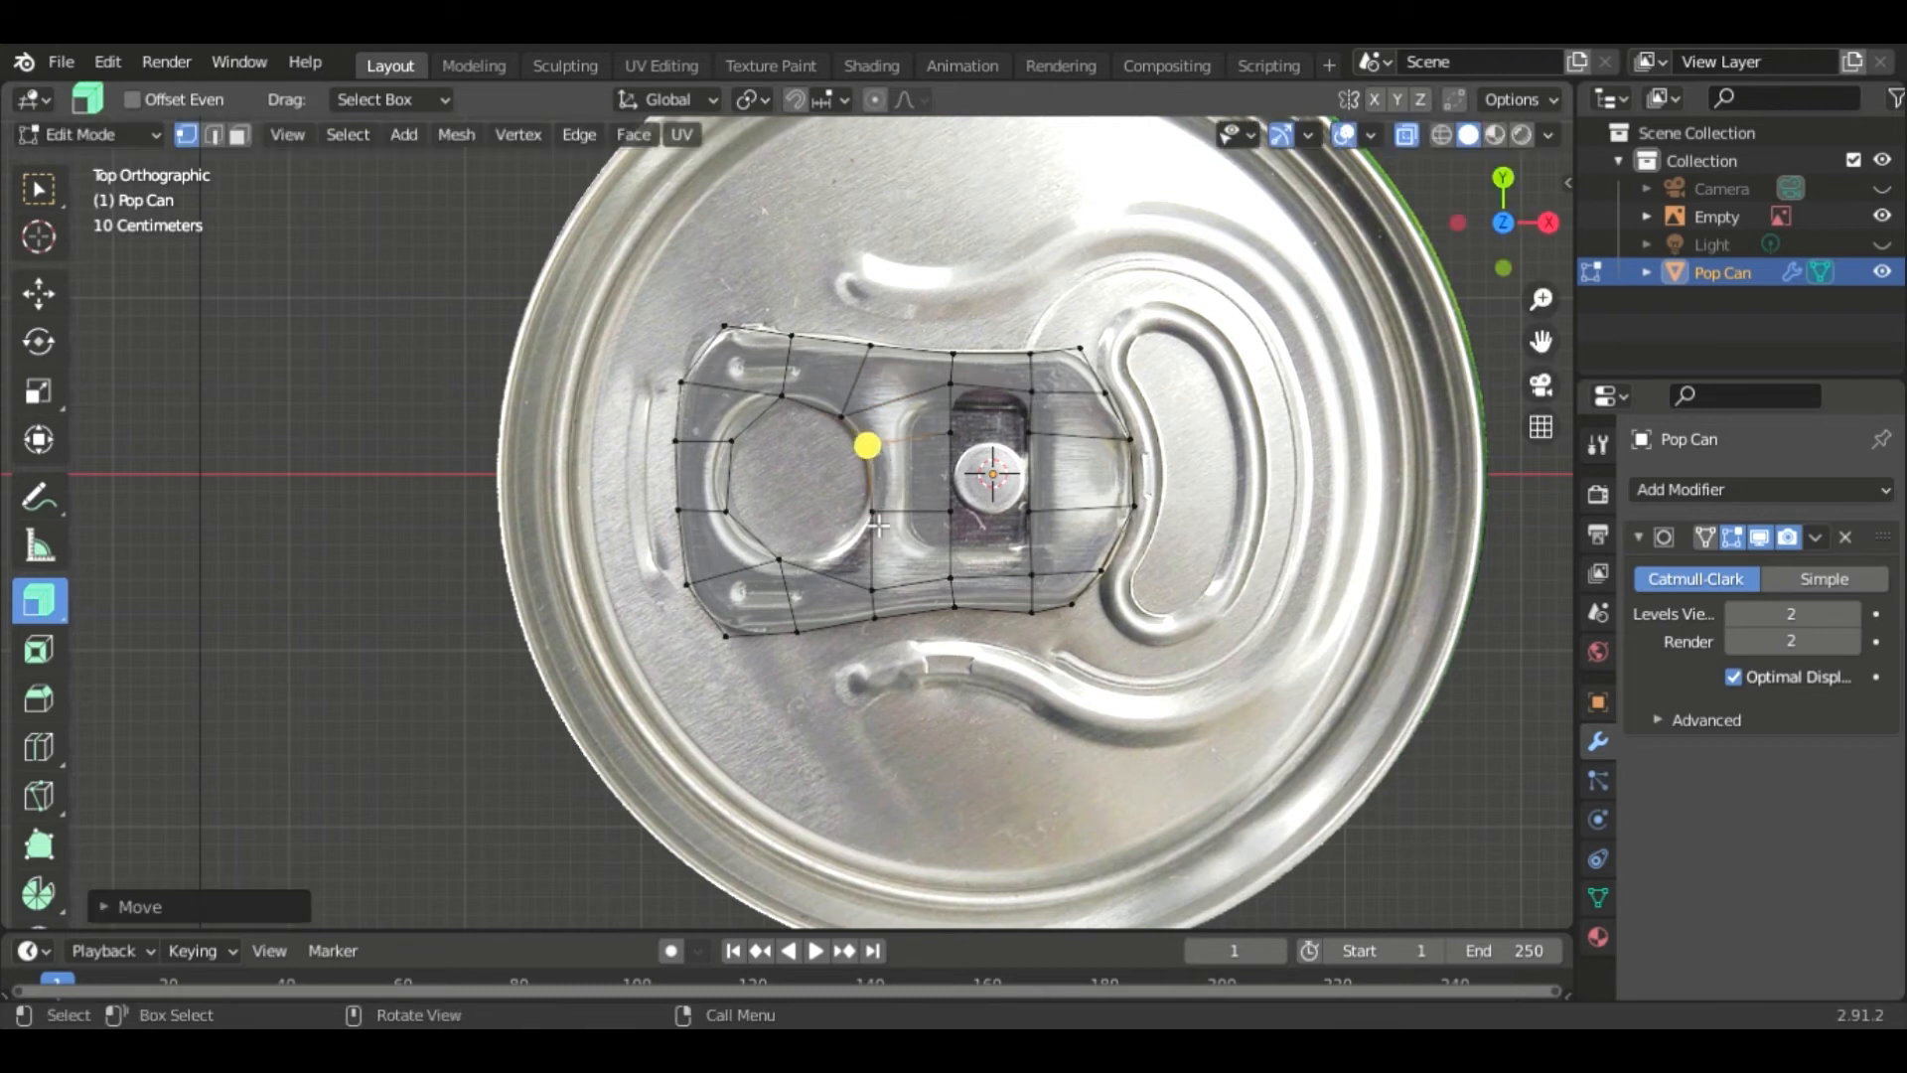
click(881, 600)
key(g)
click(801, 568)
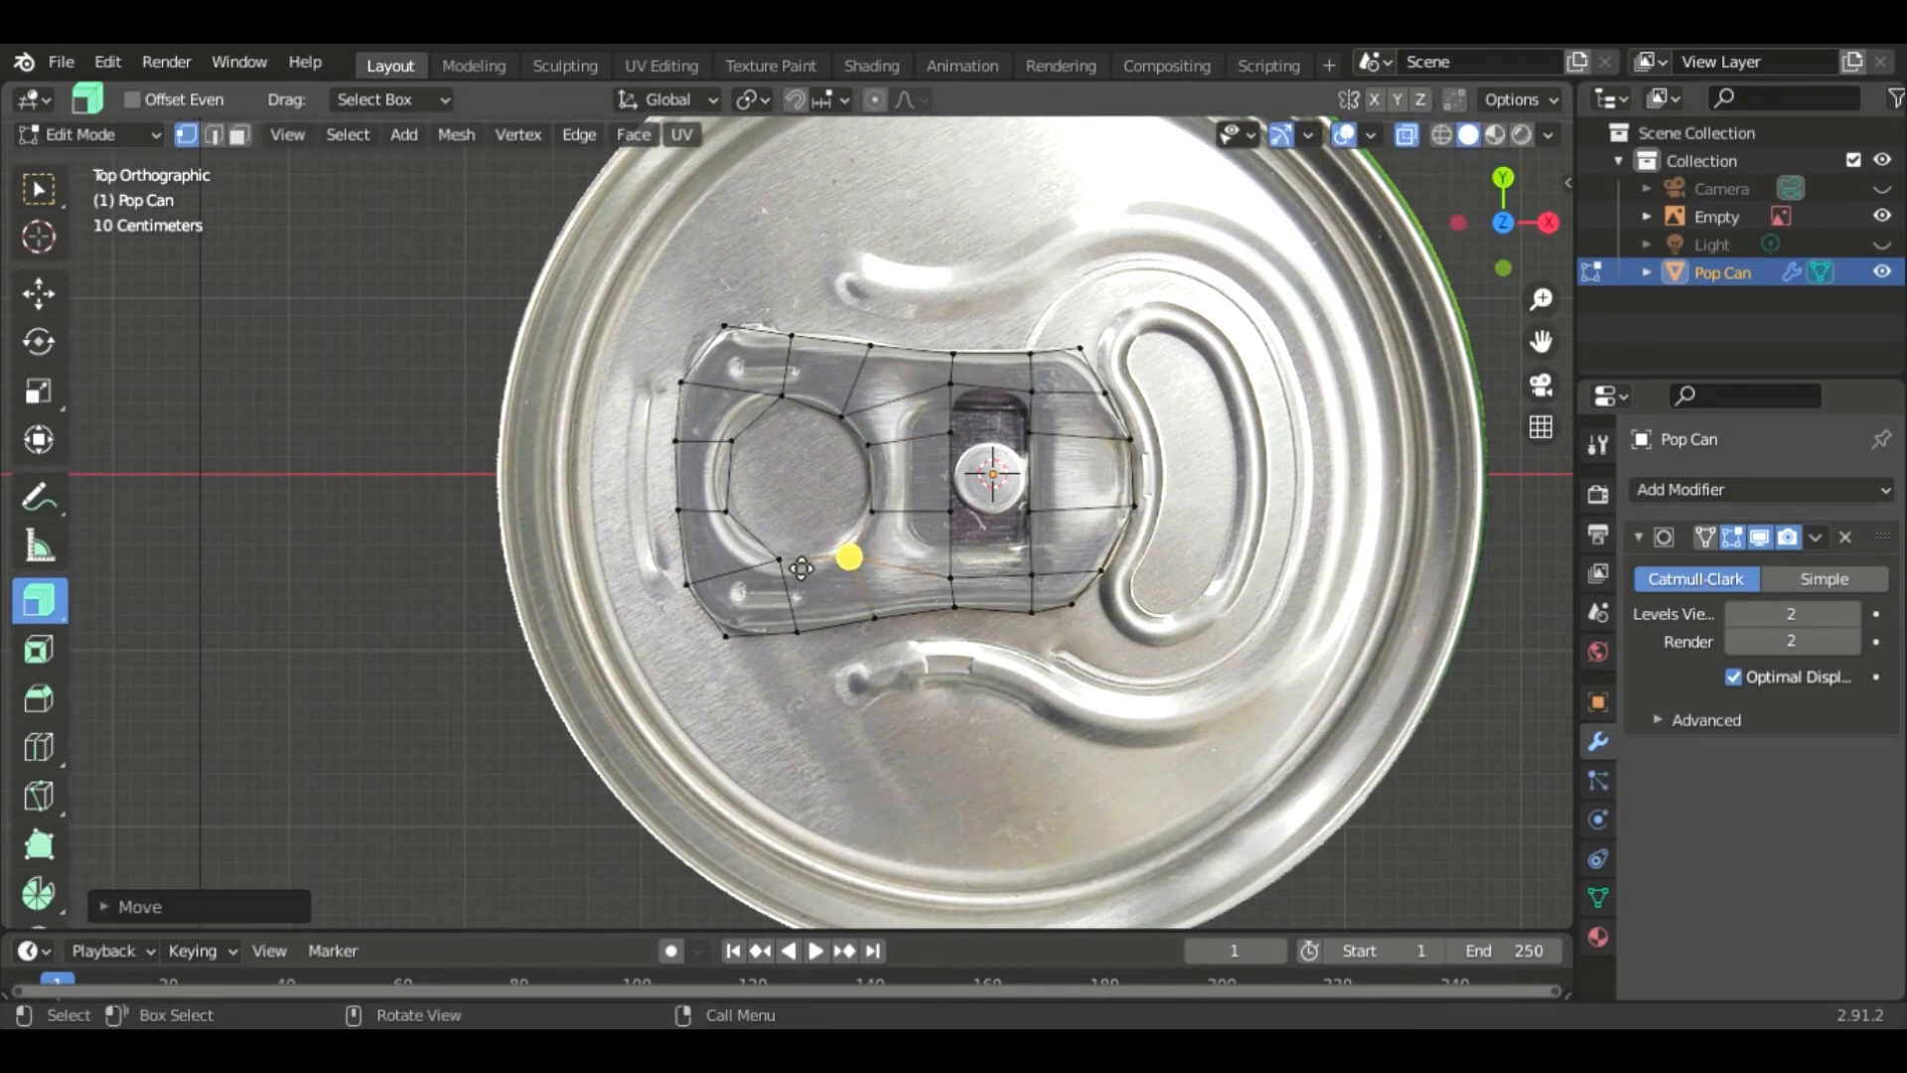
key(g)
click(760, 552)
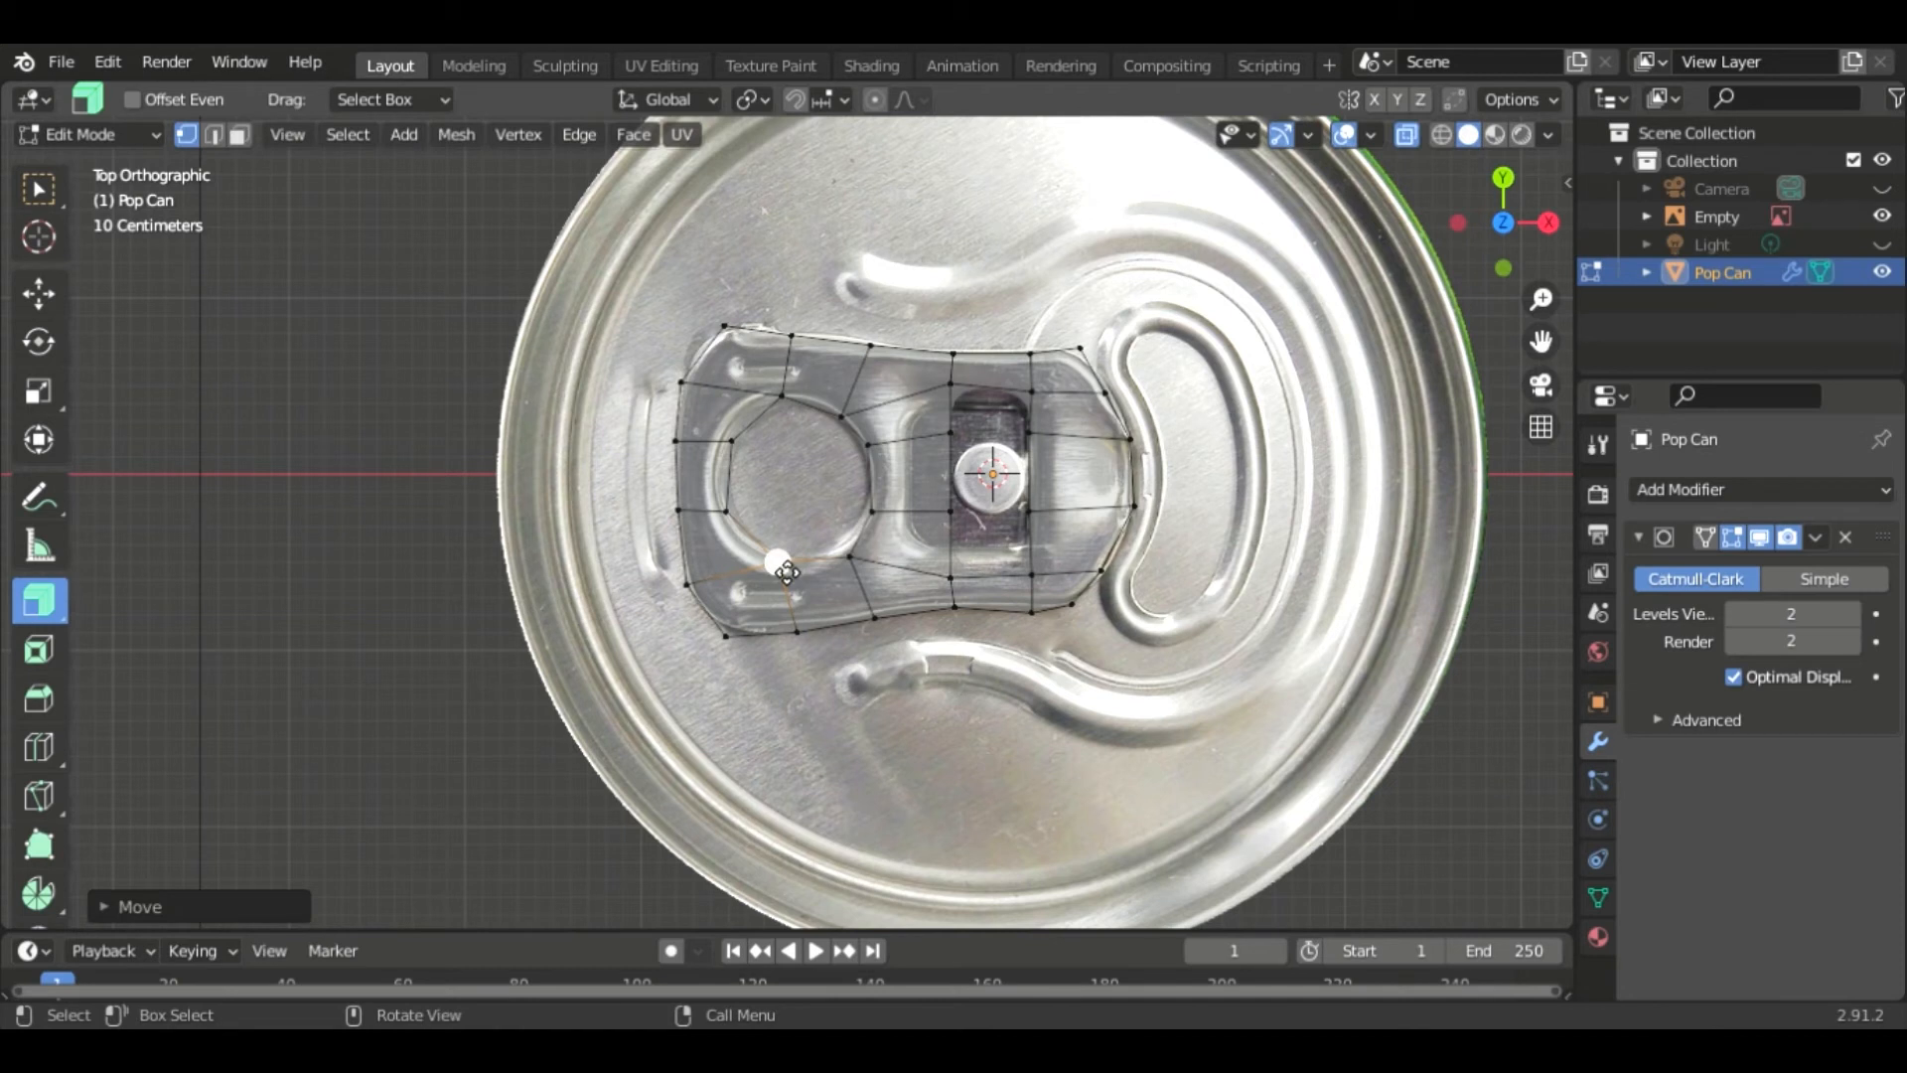
- Adjust the hole's left and upper vertices to follow the ring opening's rounded top
click(728, 513)
key(g)
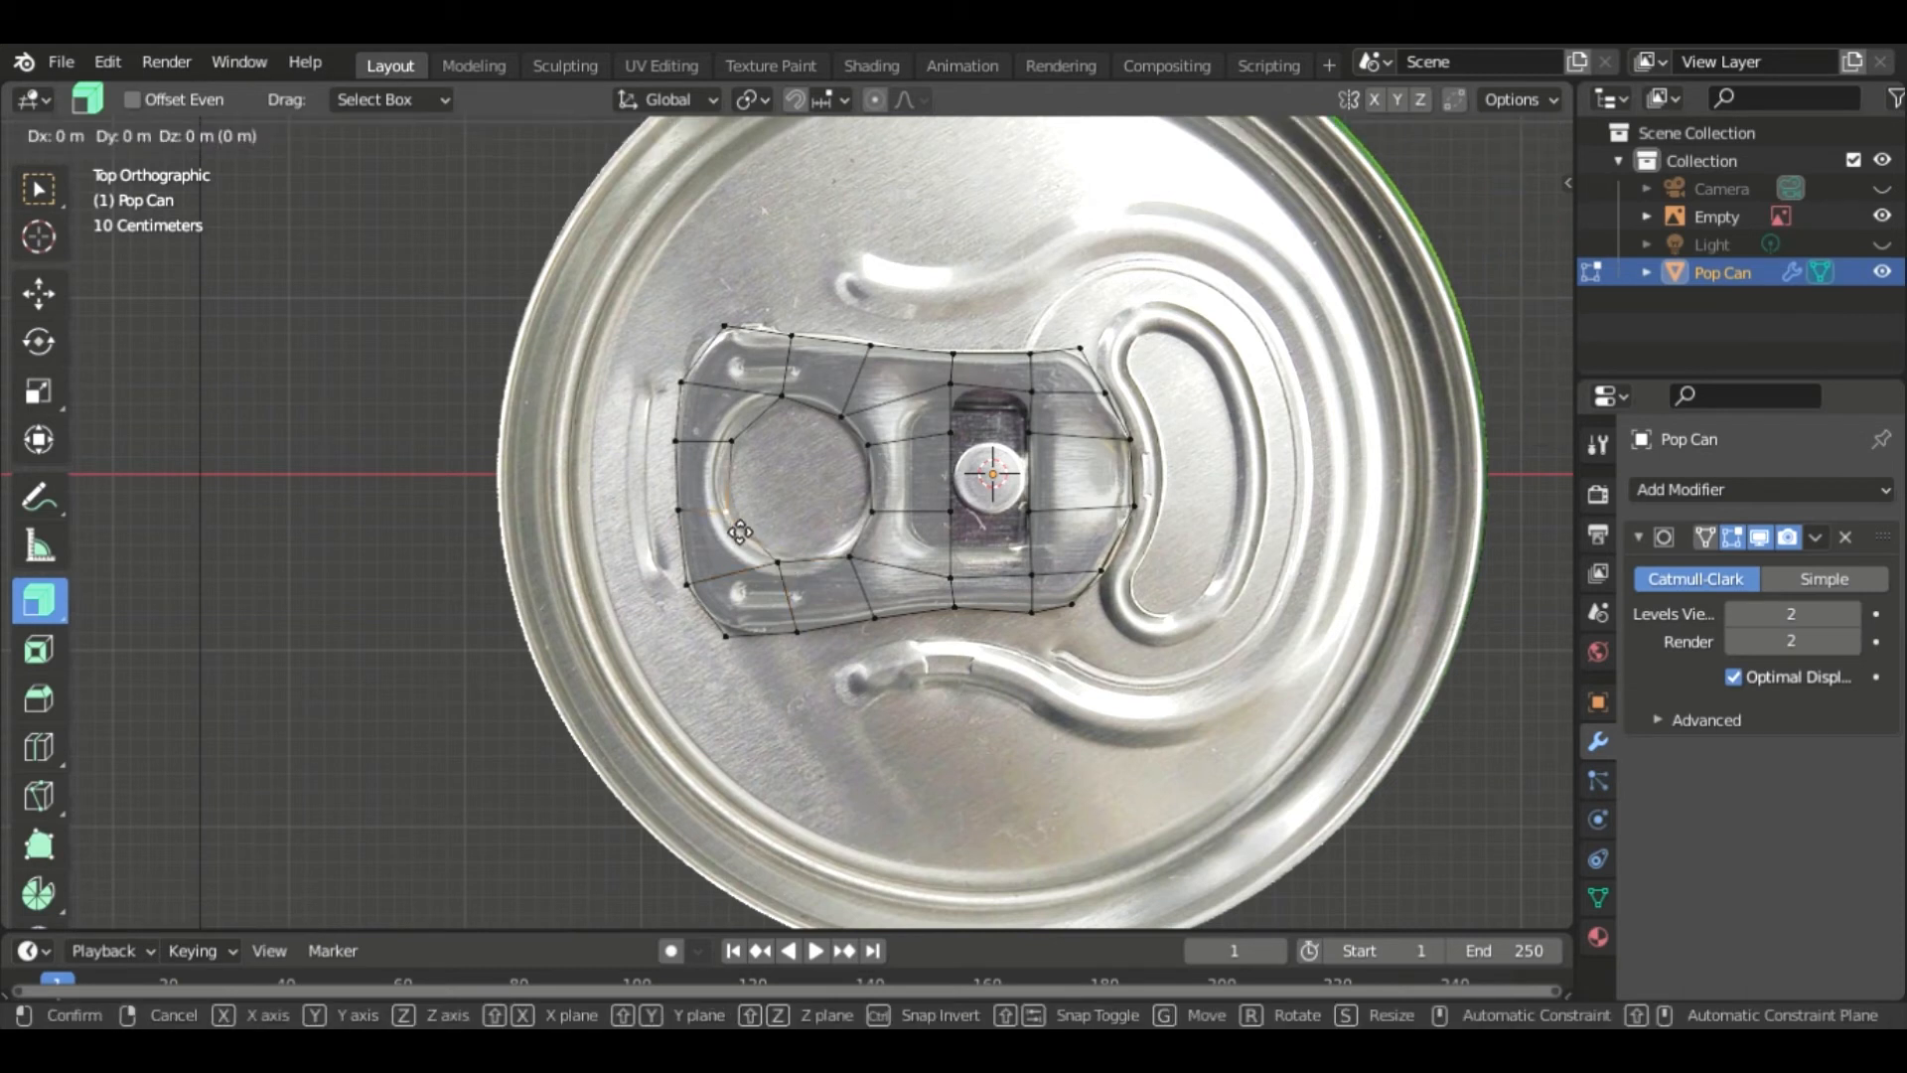
click(733, 476)
key(g)
click(776, 407)
click(838, 412)
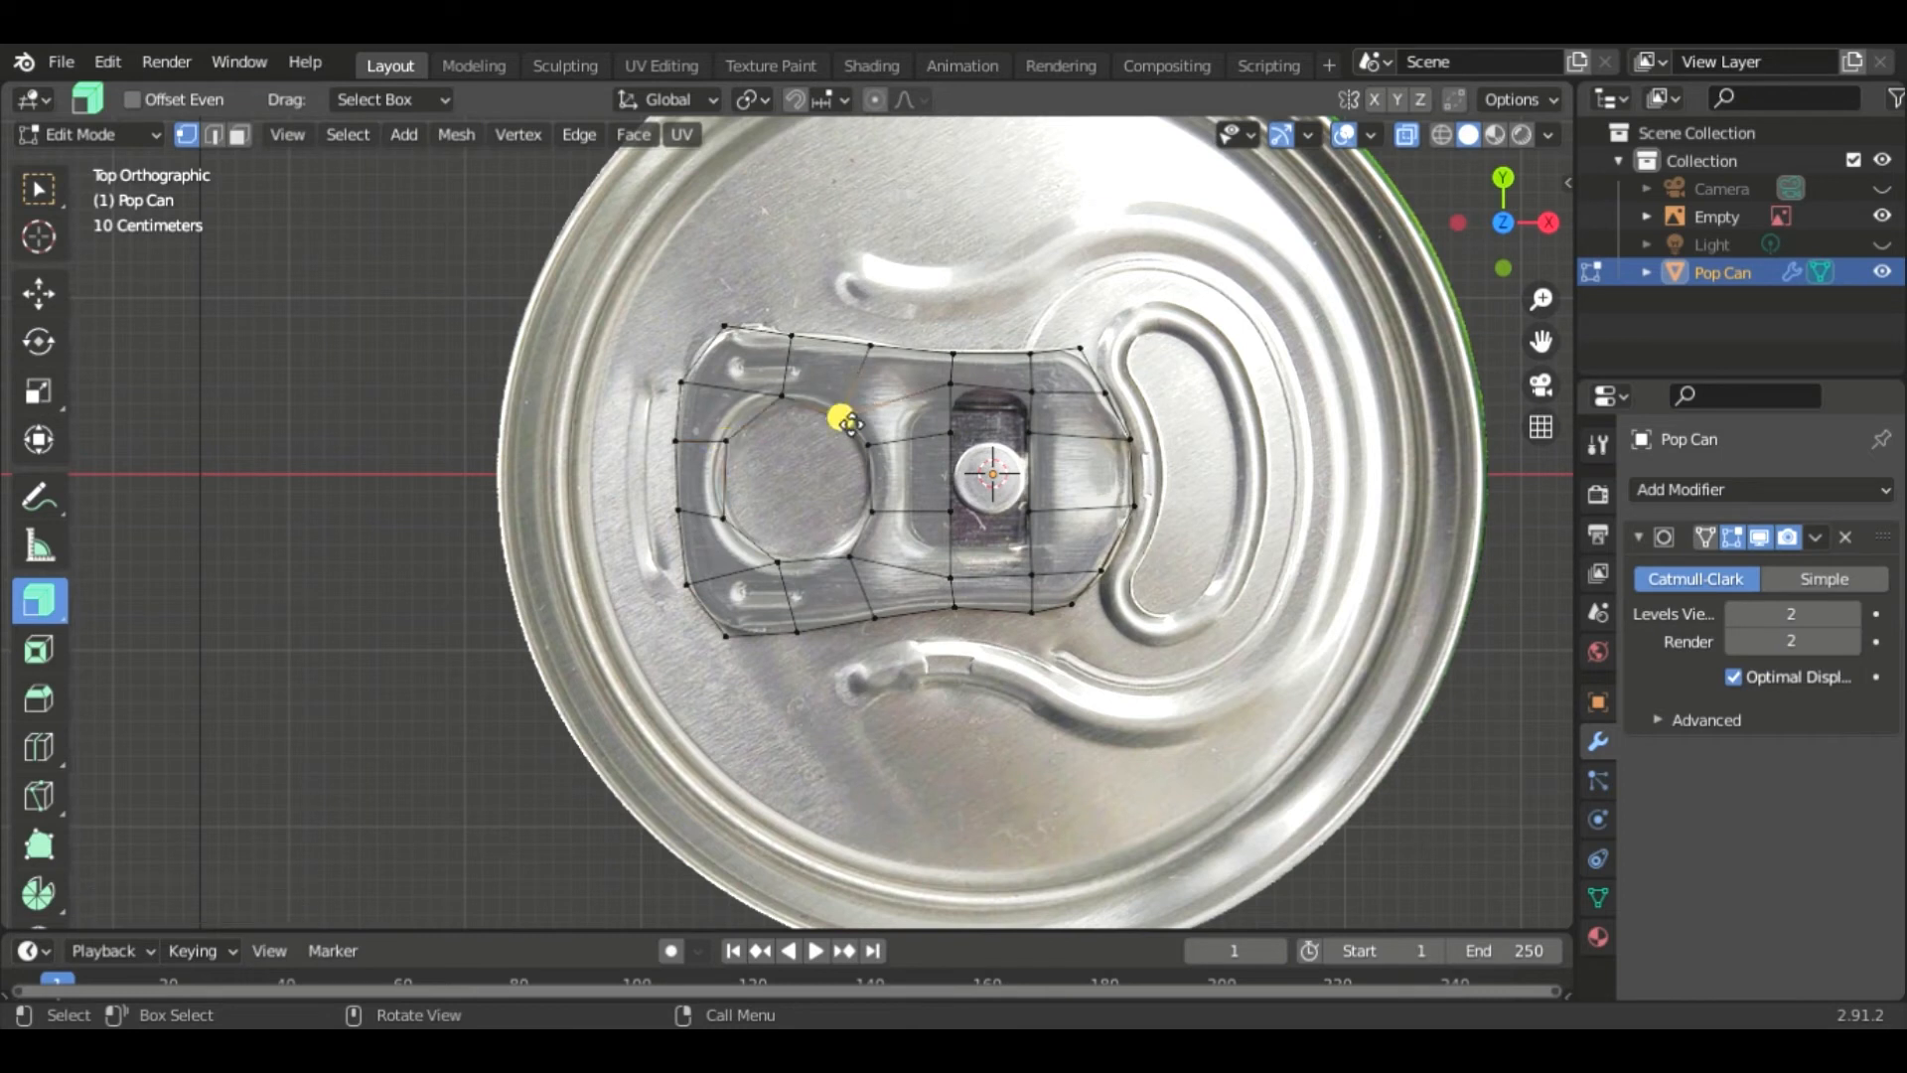
key(g)
click(792, 400)
key(g)
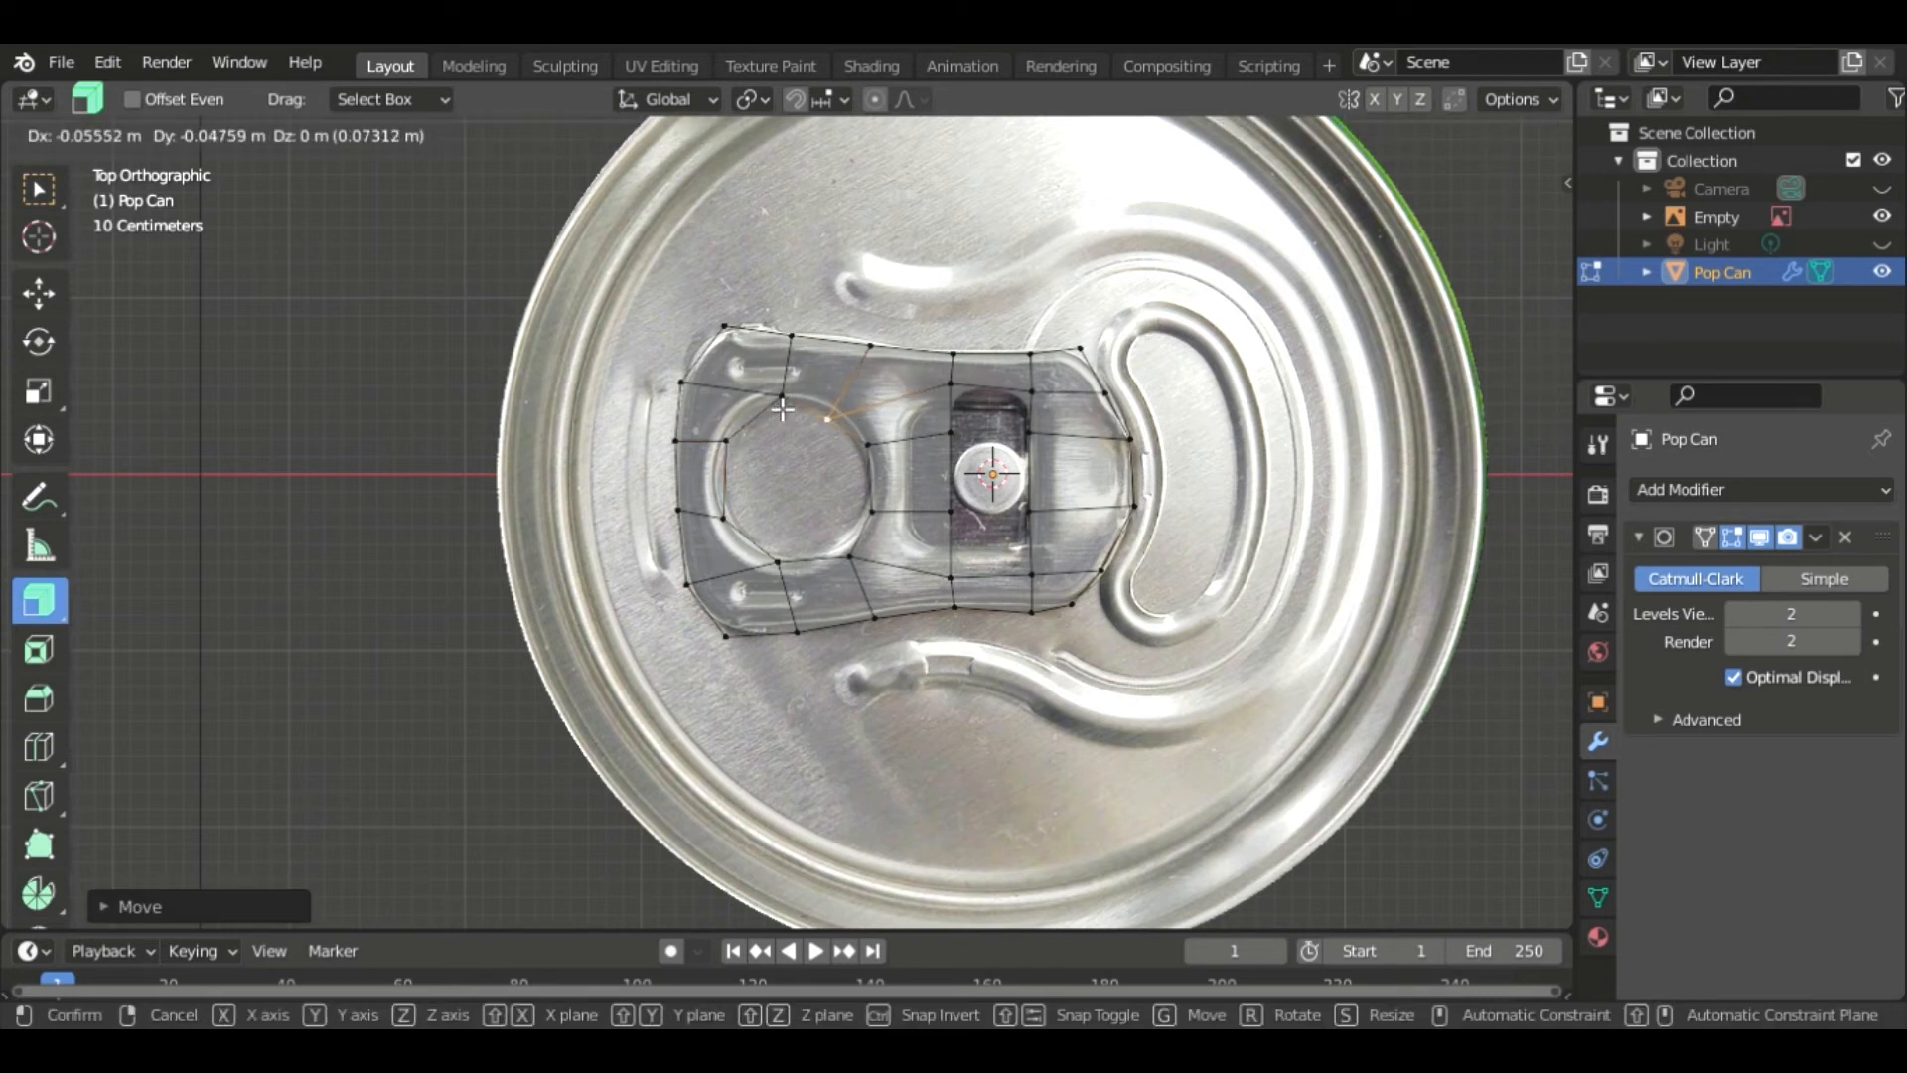
click(826, 420)
- Refine the vertices on the hole's right side to smooth the ring opening's outline
click(874, 447)
key(g)
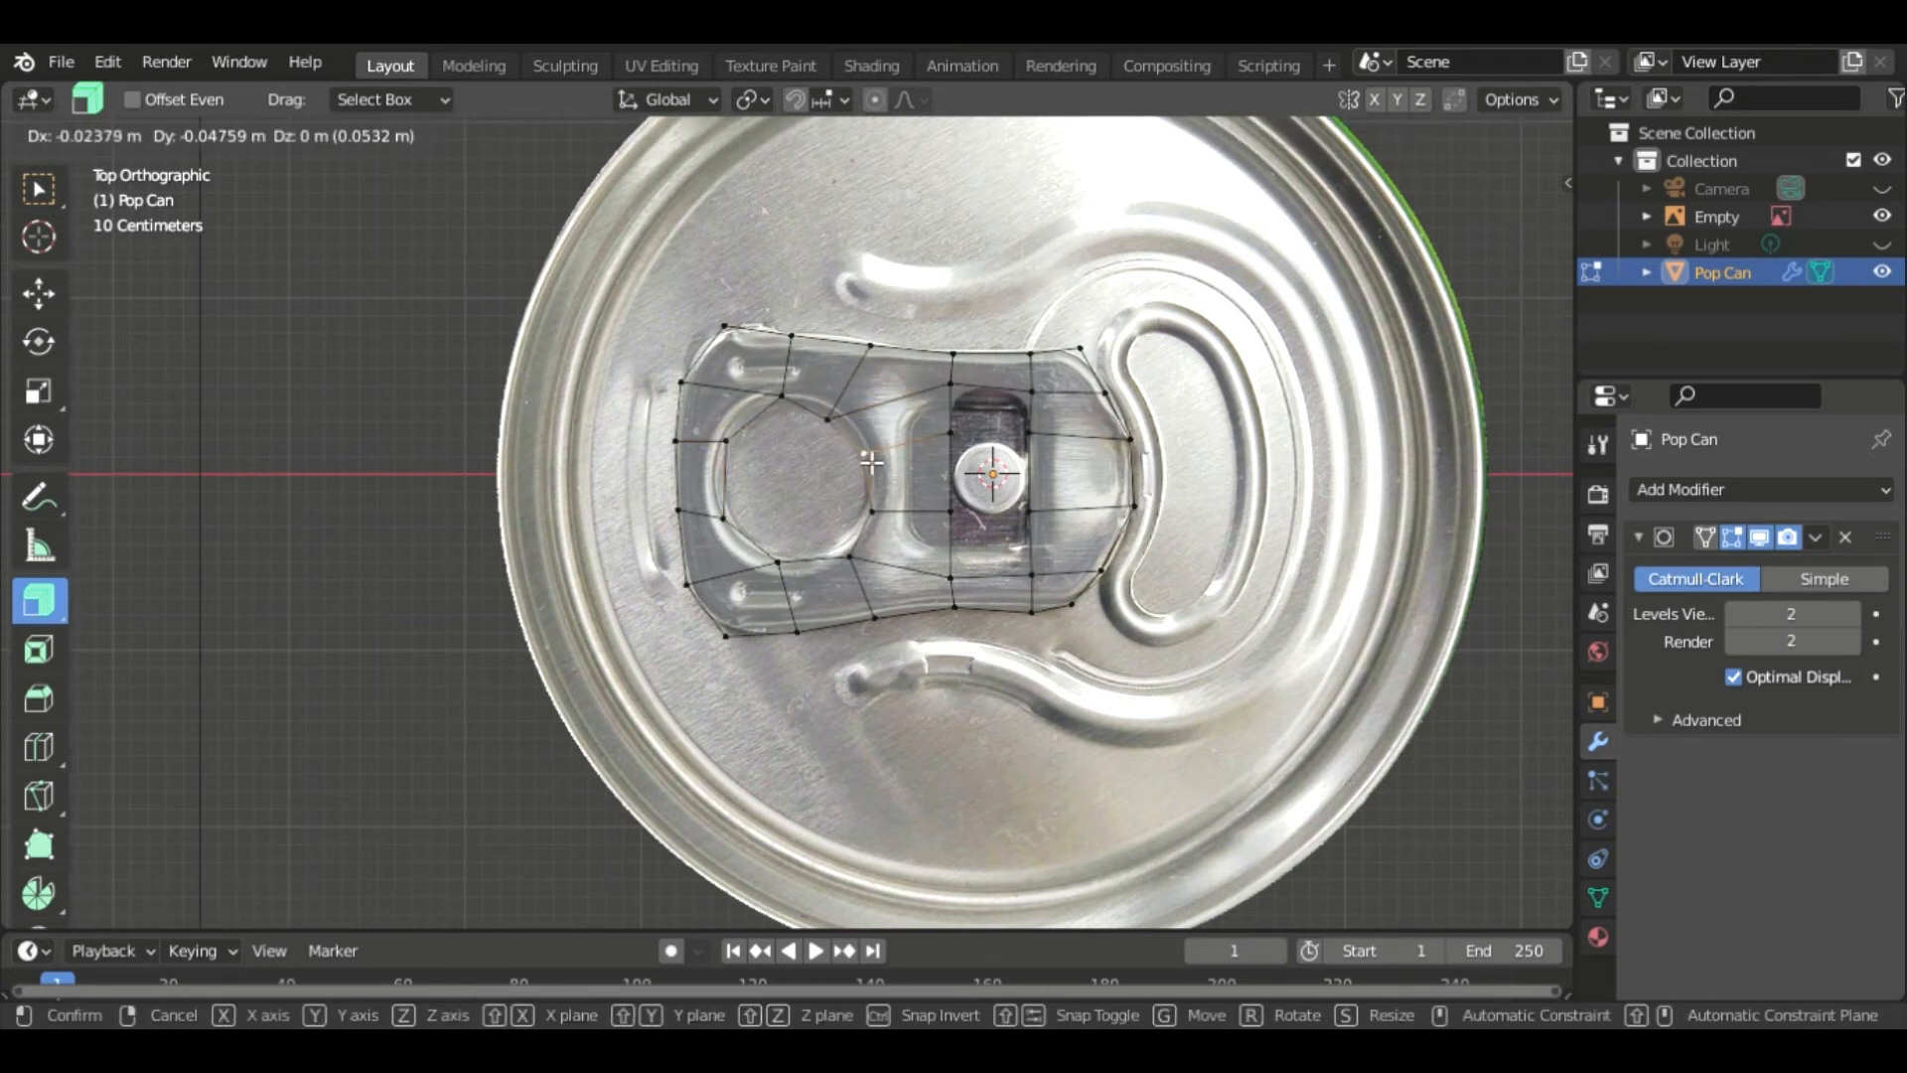
click(866, 459)
click(833, 425)
key(g)
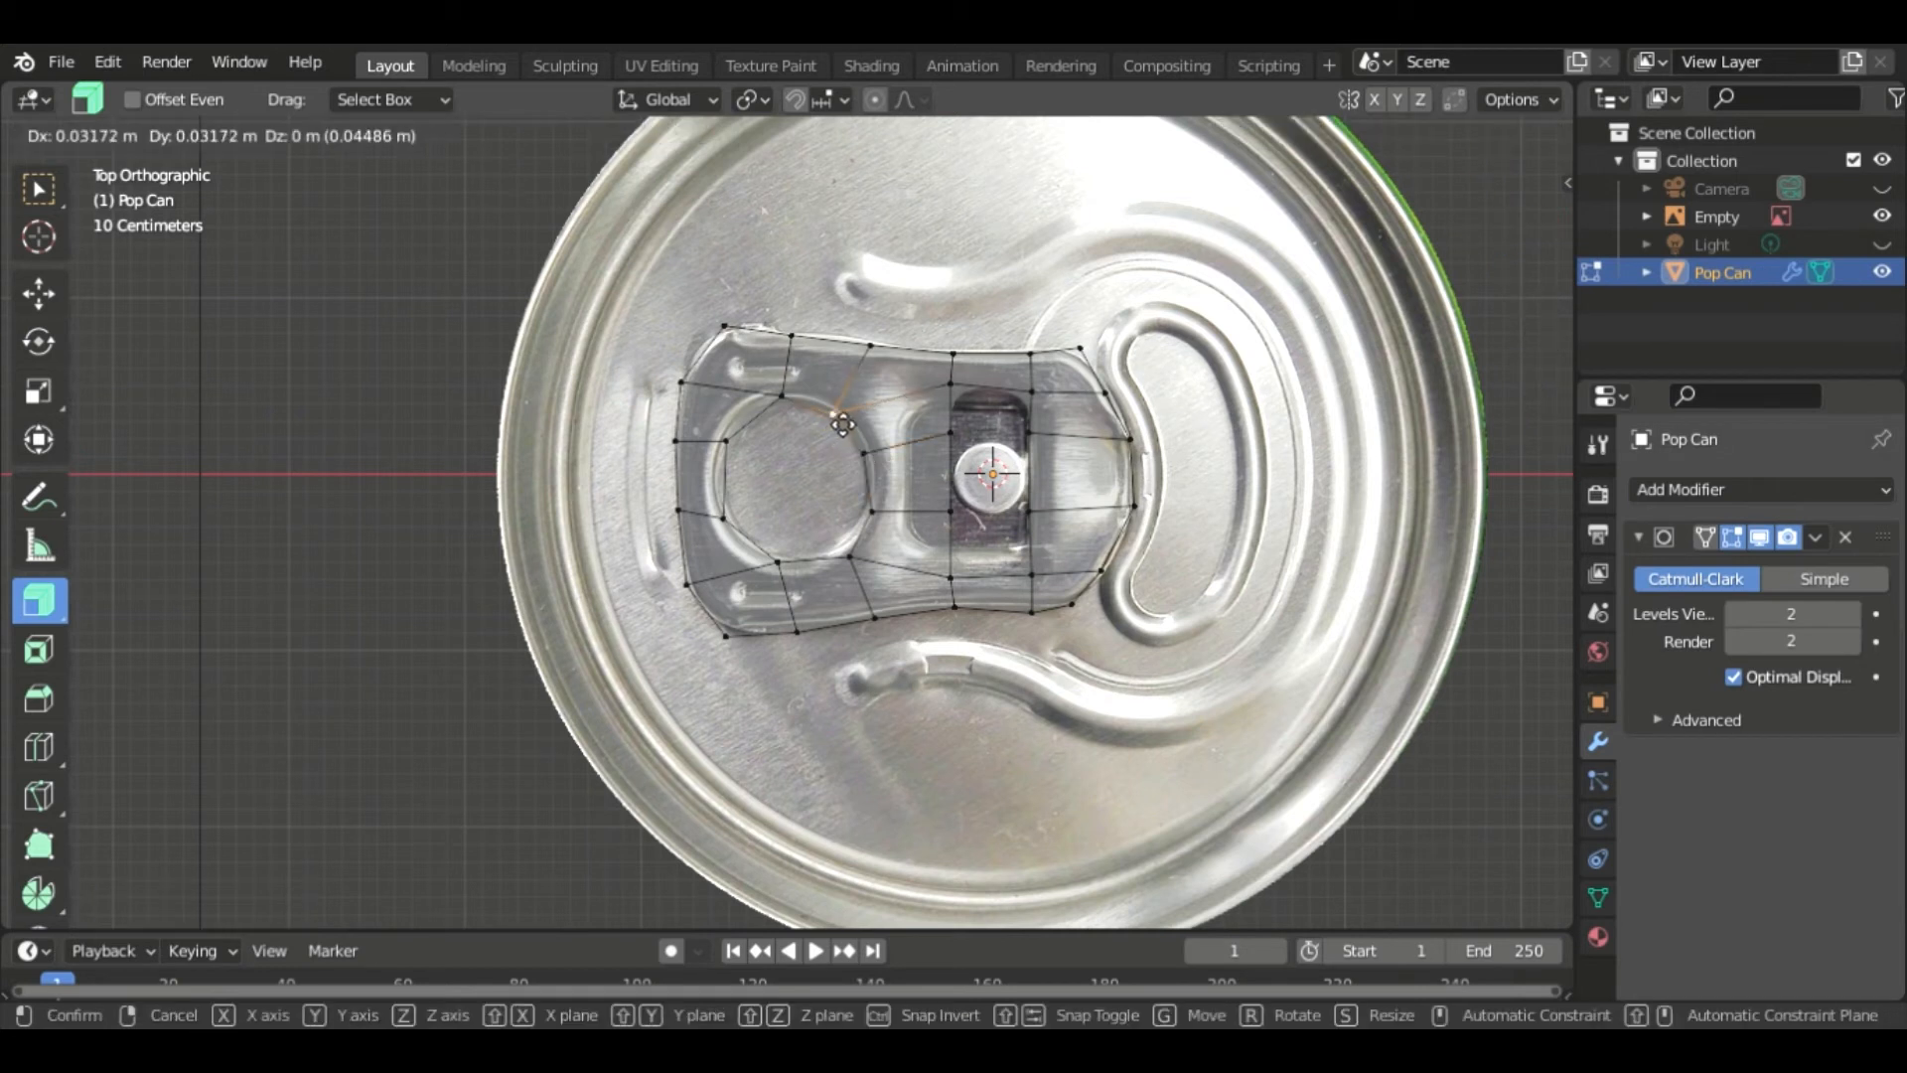
click(794, 405)
key(g)
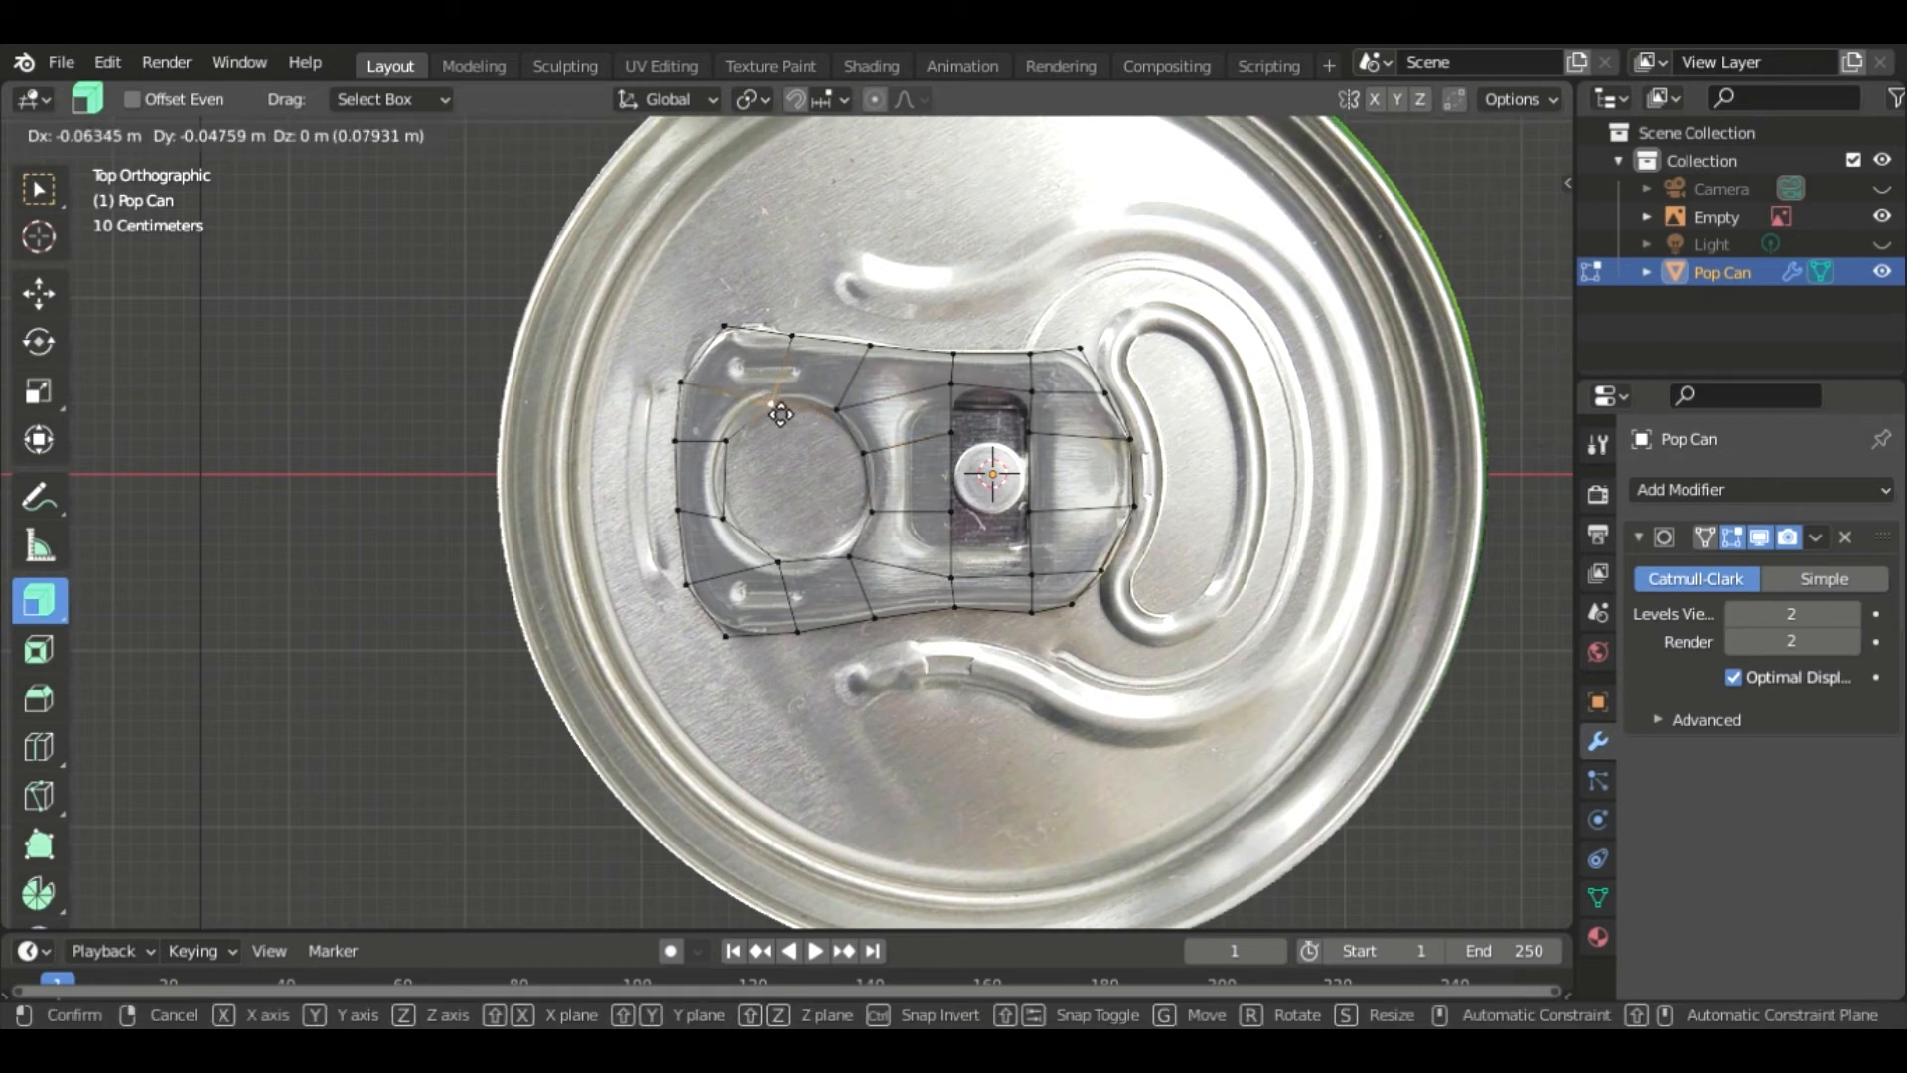
click(778, 413)
click(845, 548)
key(g)
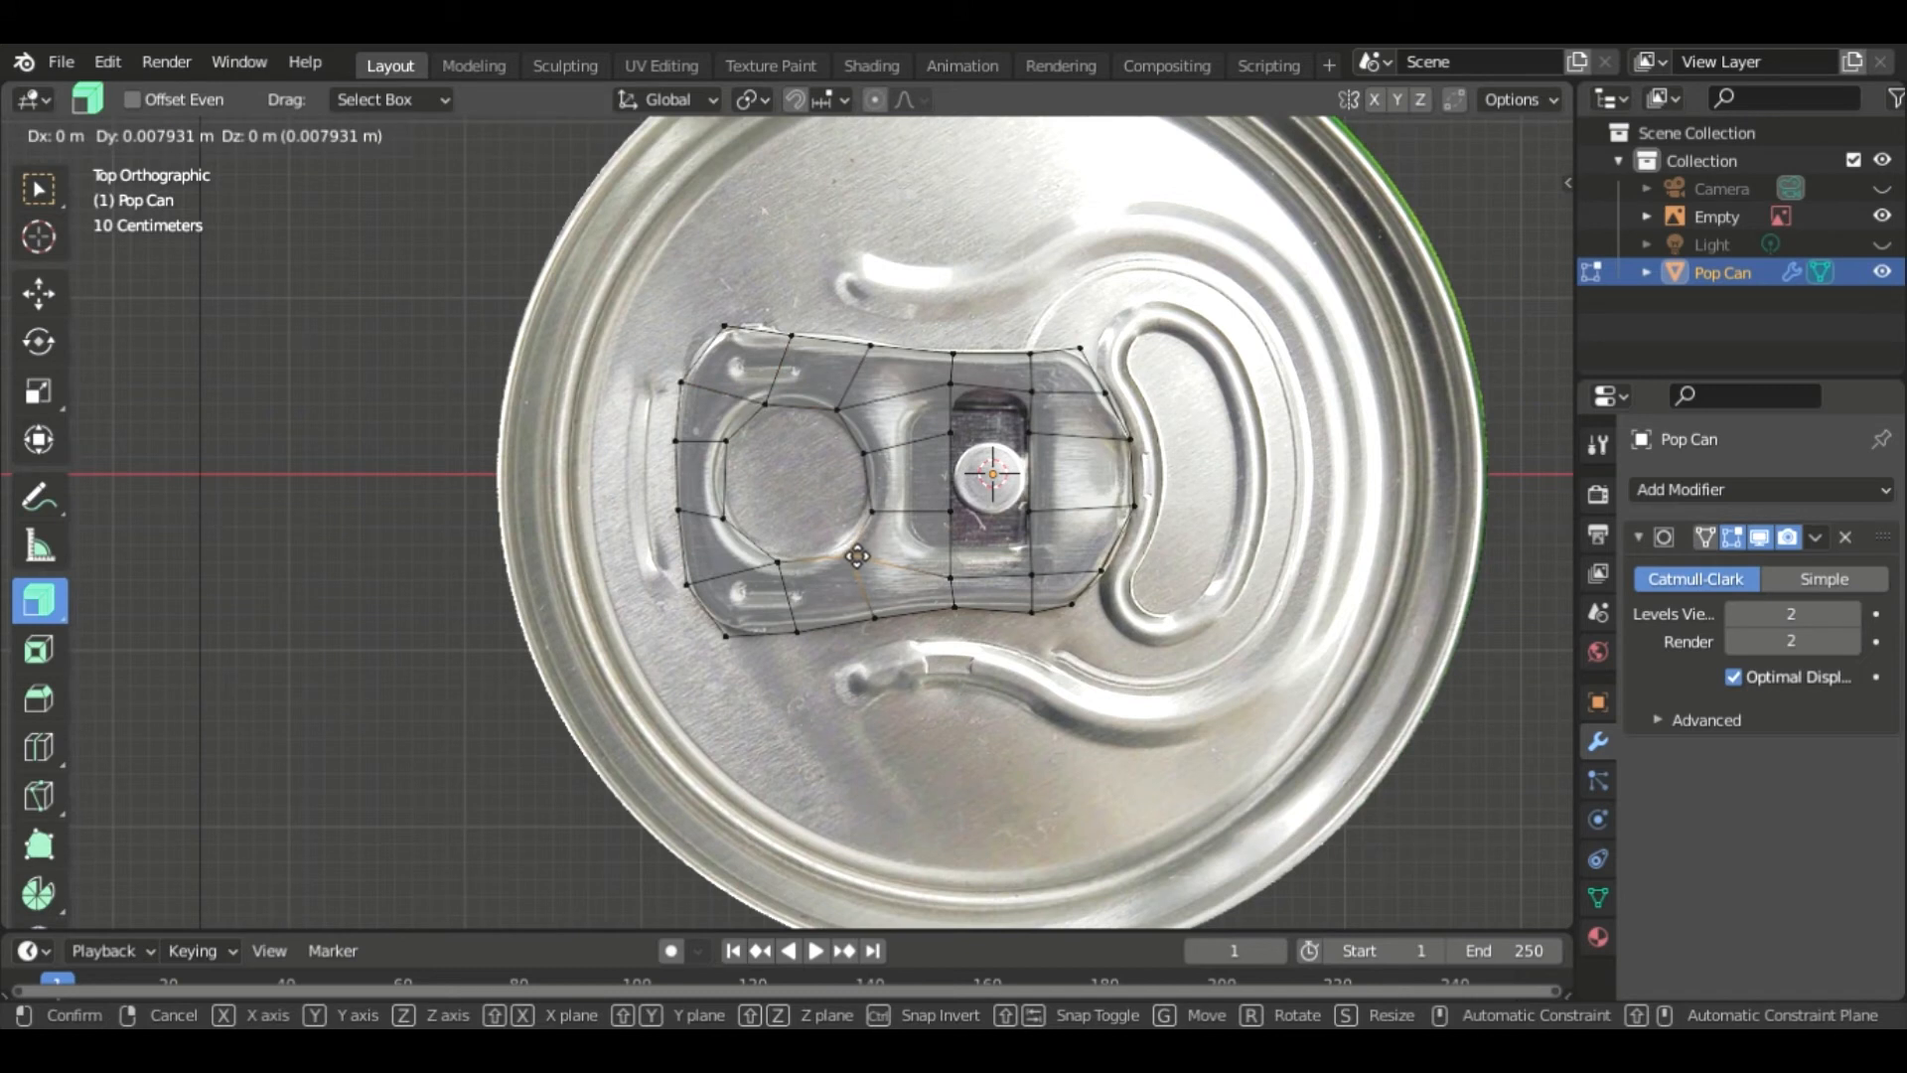
click(843, 545)
click(871, 511)
key(g)
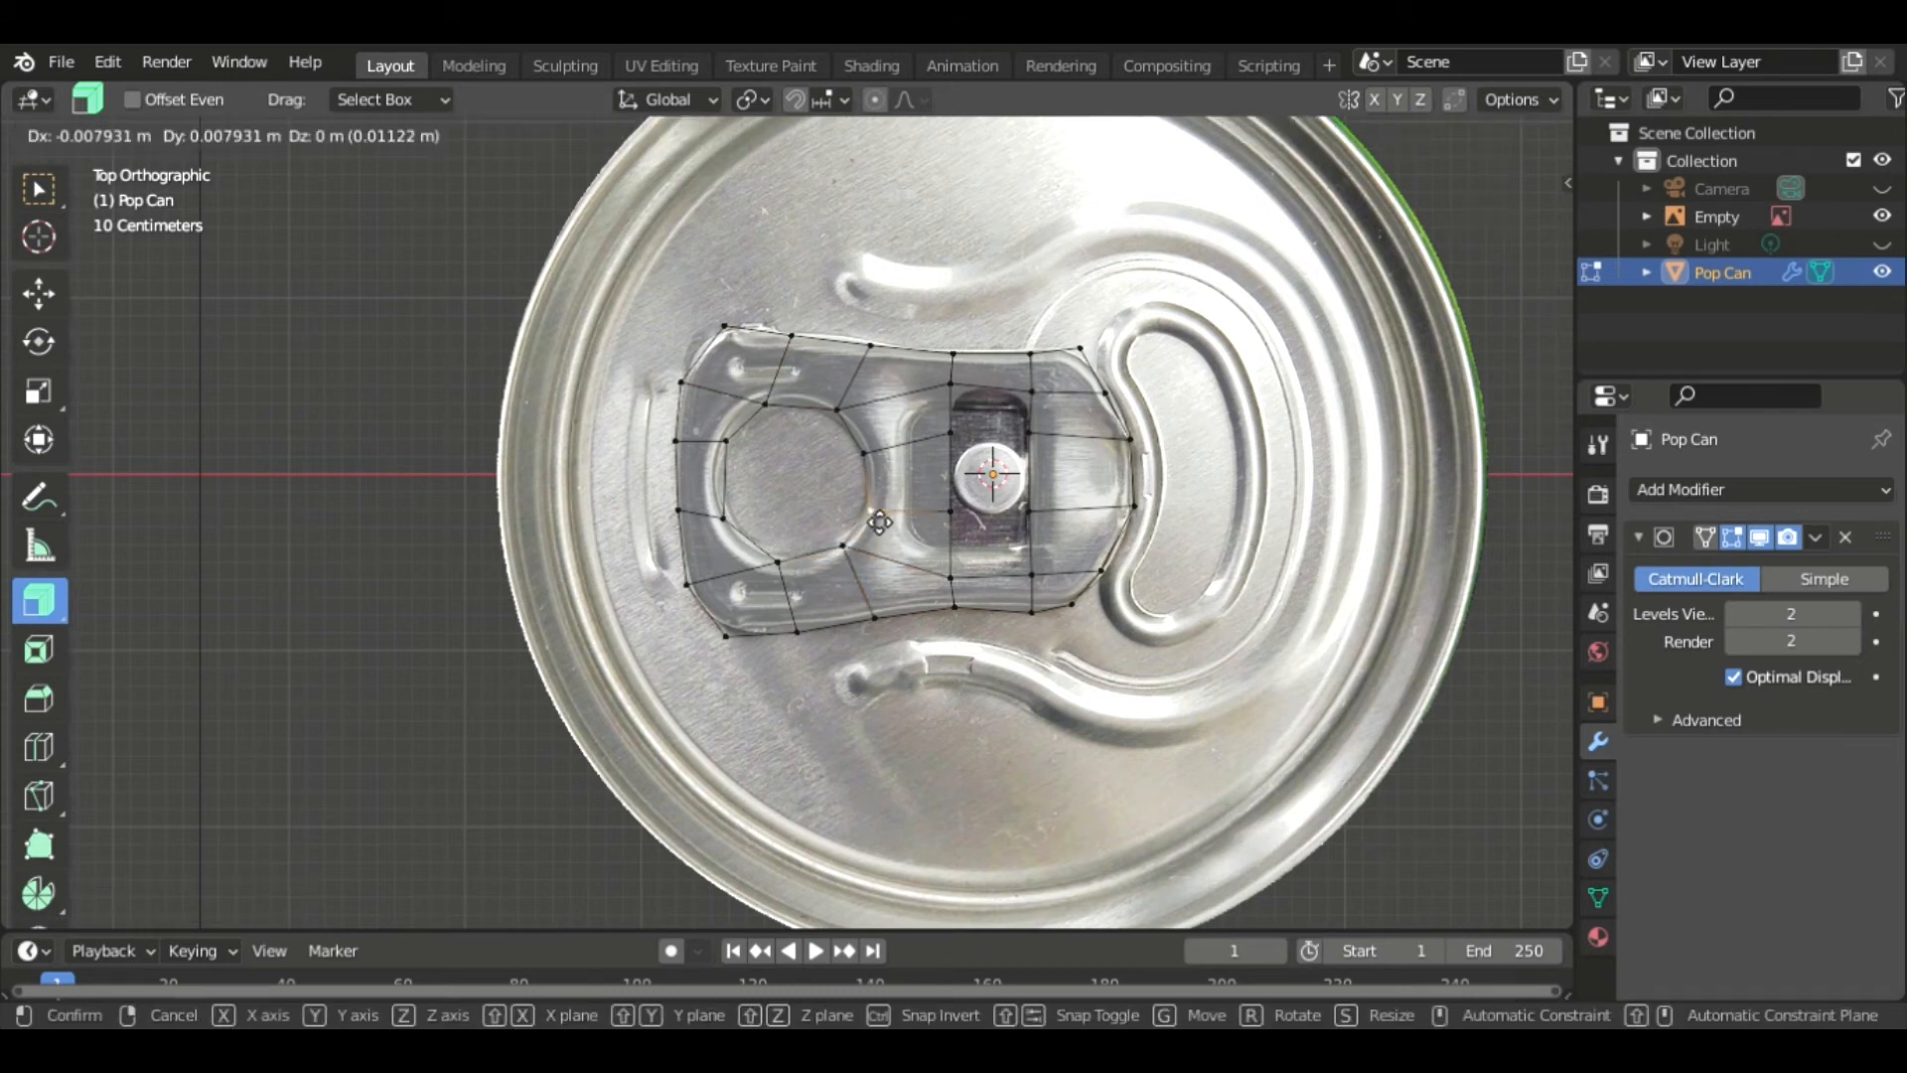
click(813, 558)
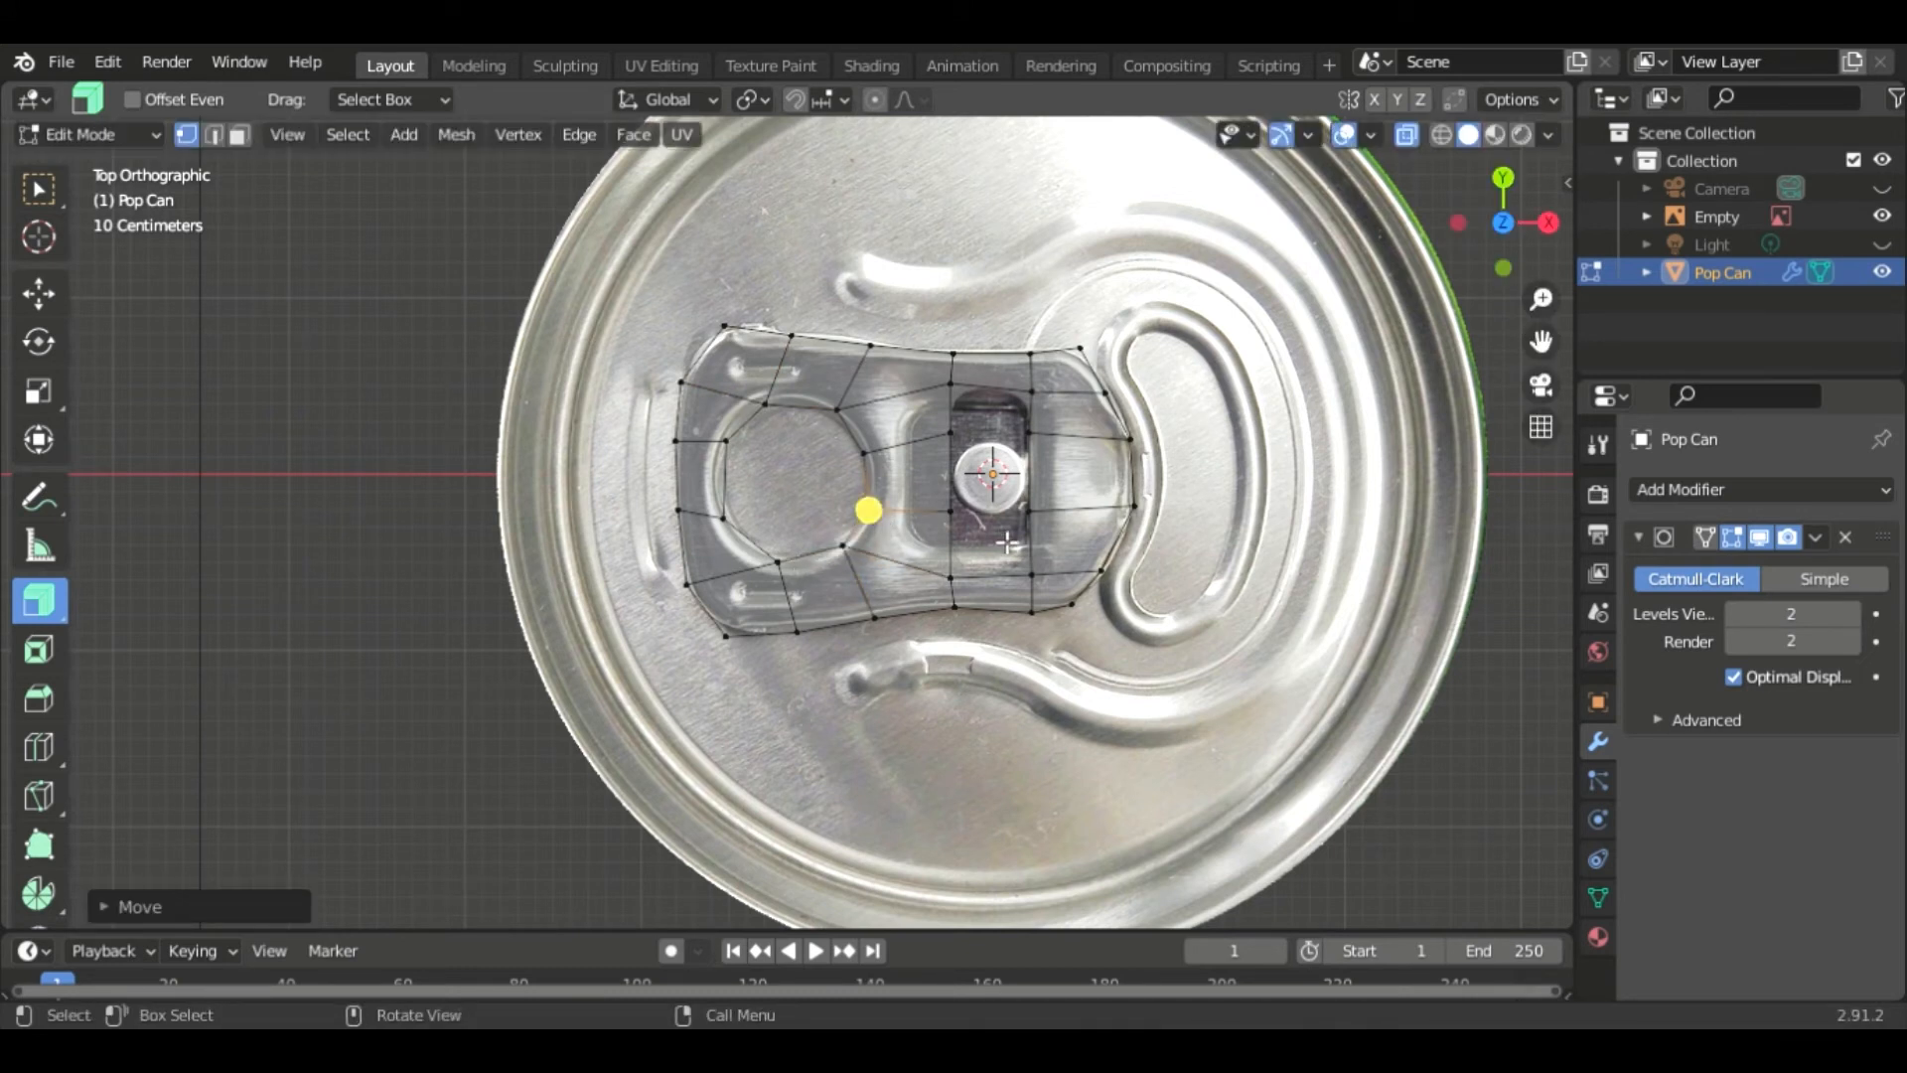
- Move the vertices left of the rivet onto the slot's left edge and corners
click(959, 442)
key(g)
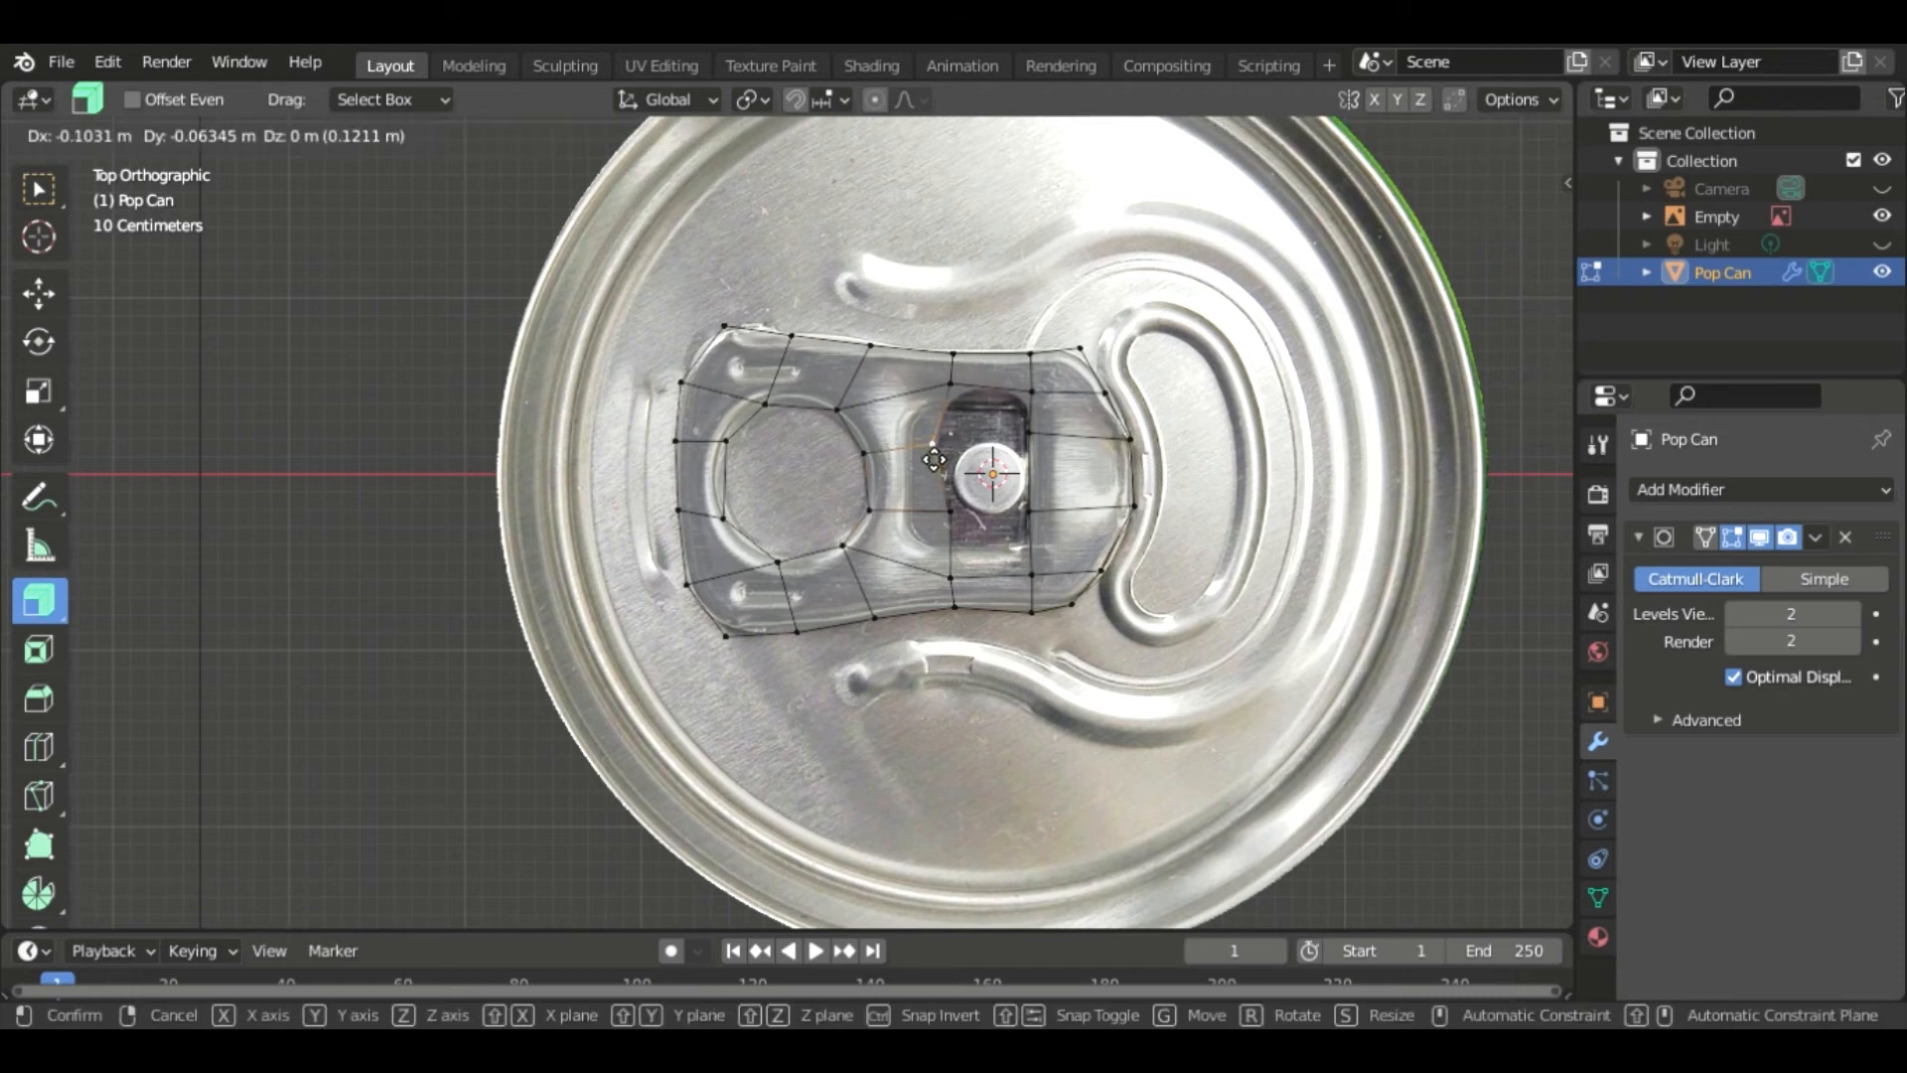
click(909, 450)
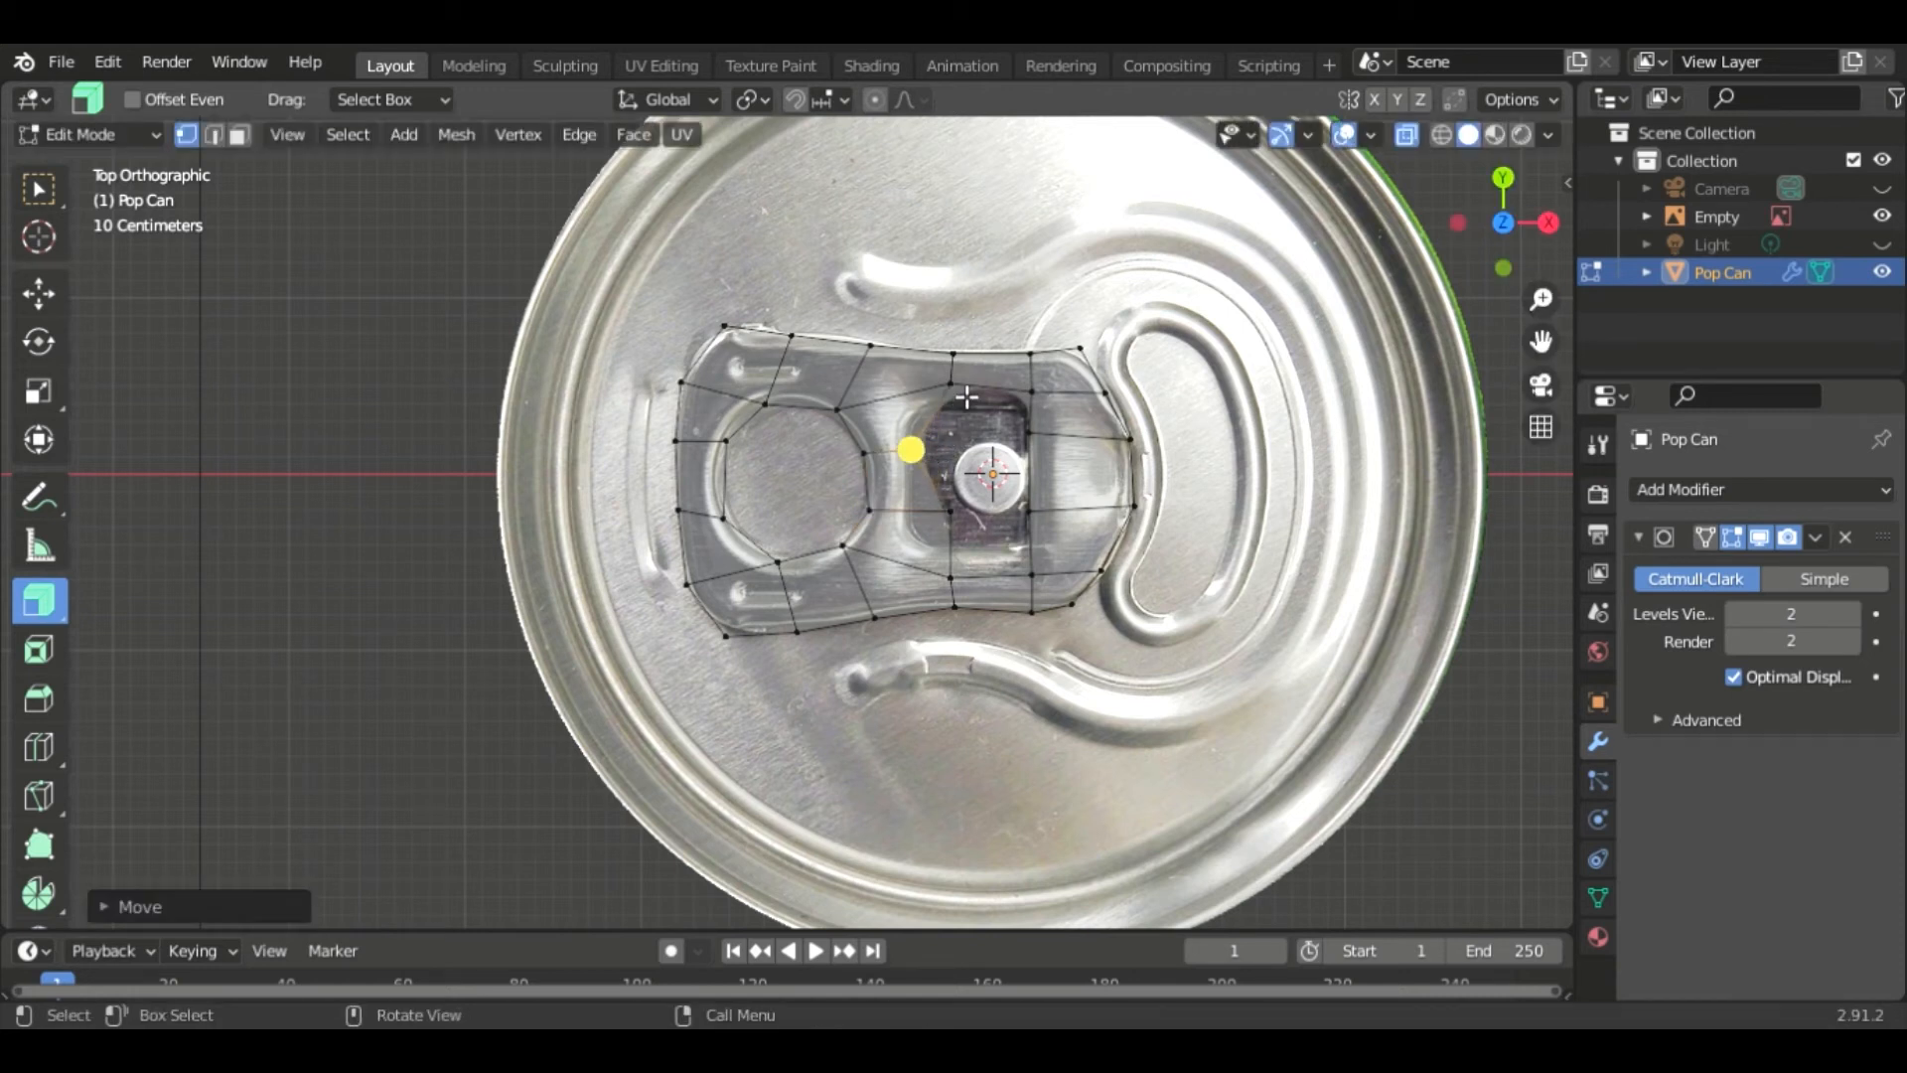
click(959, 400)
key(g)
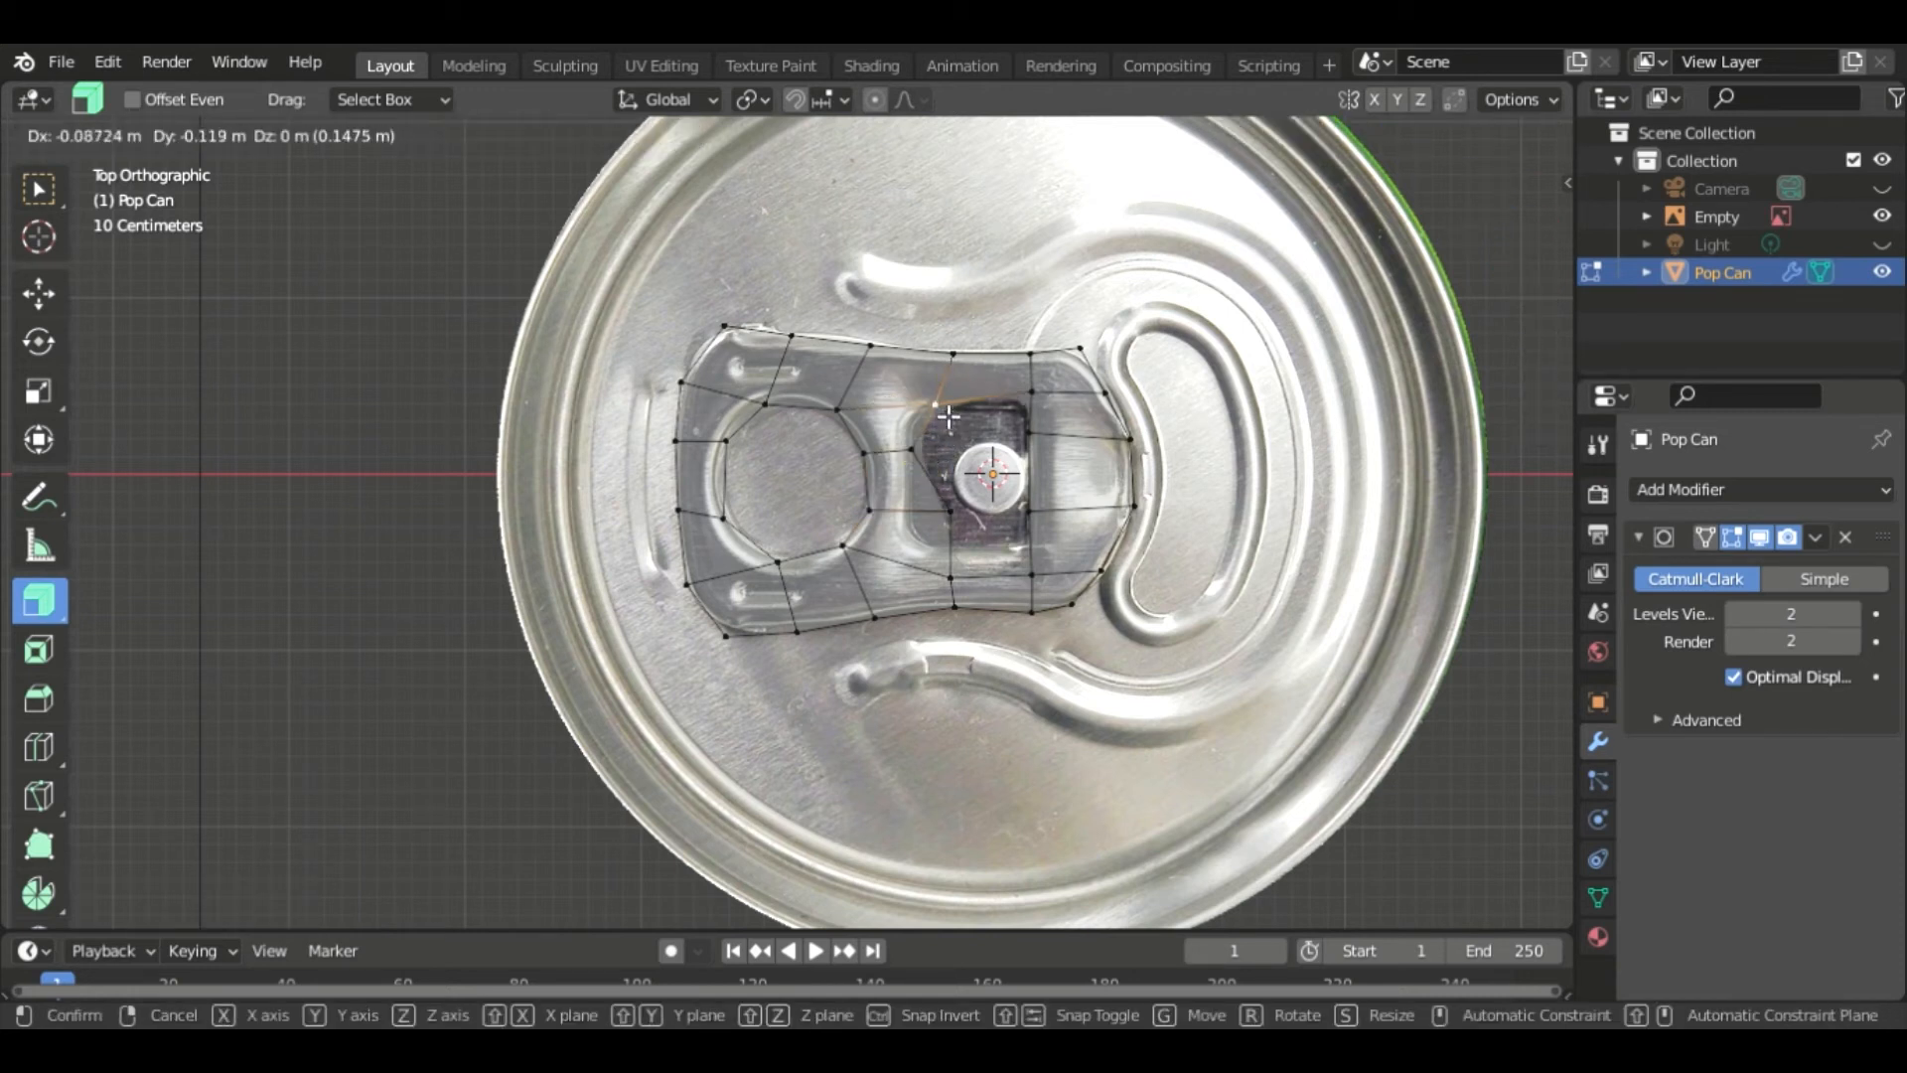
click(949, 417)
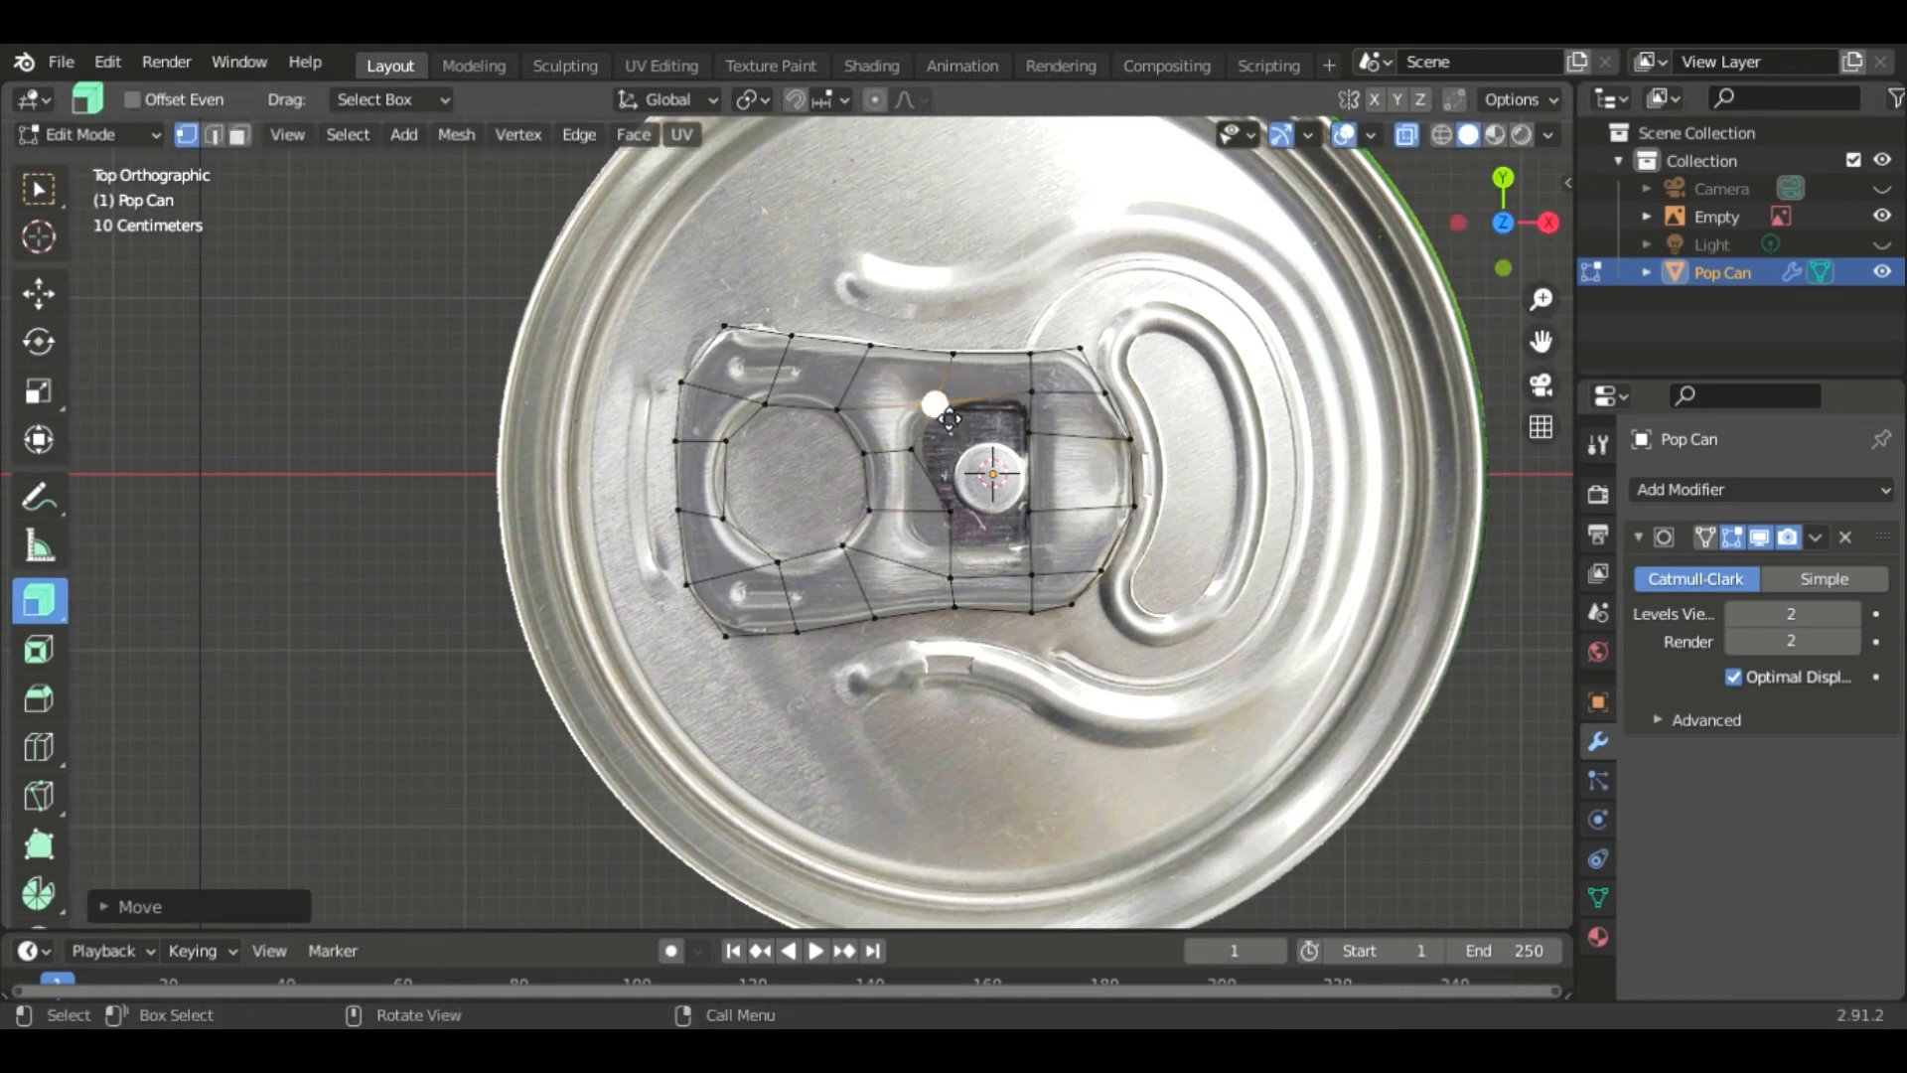
click(954, 517)
key(g)
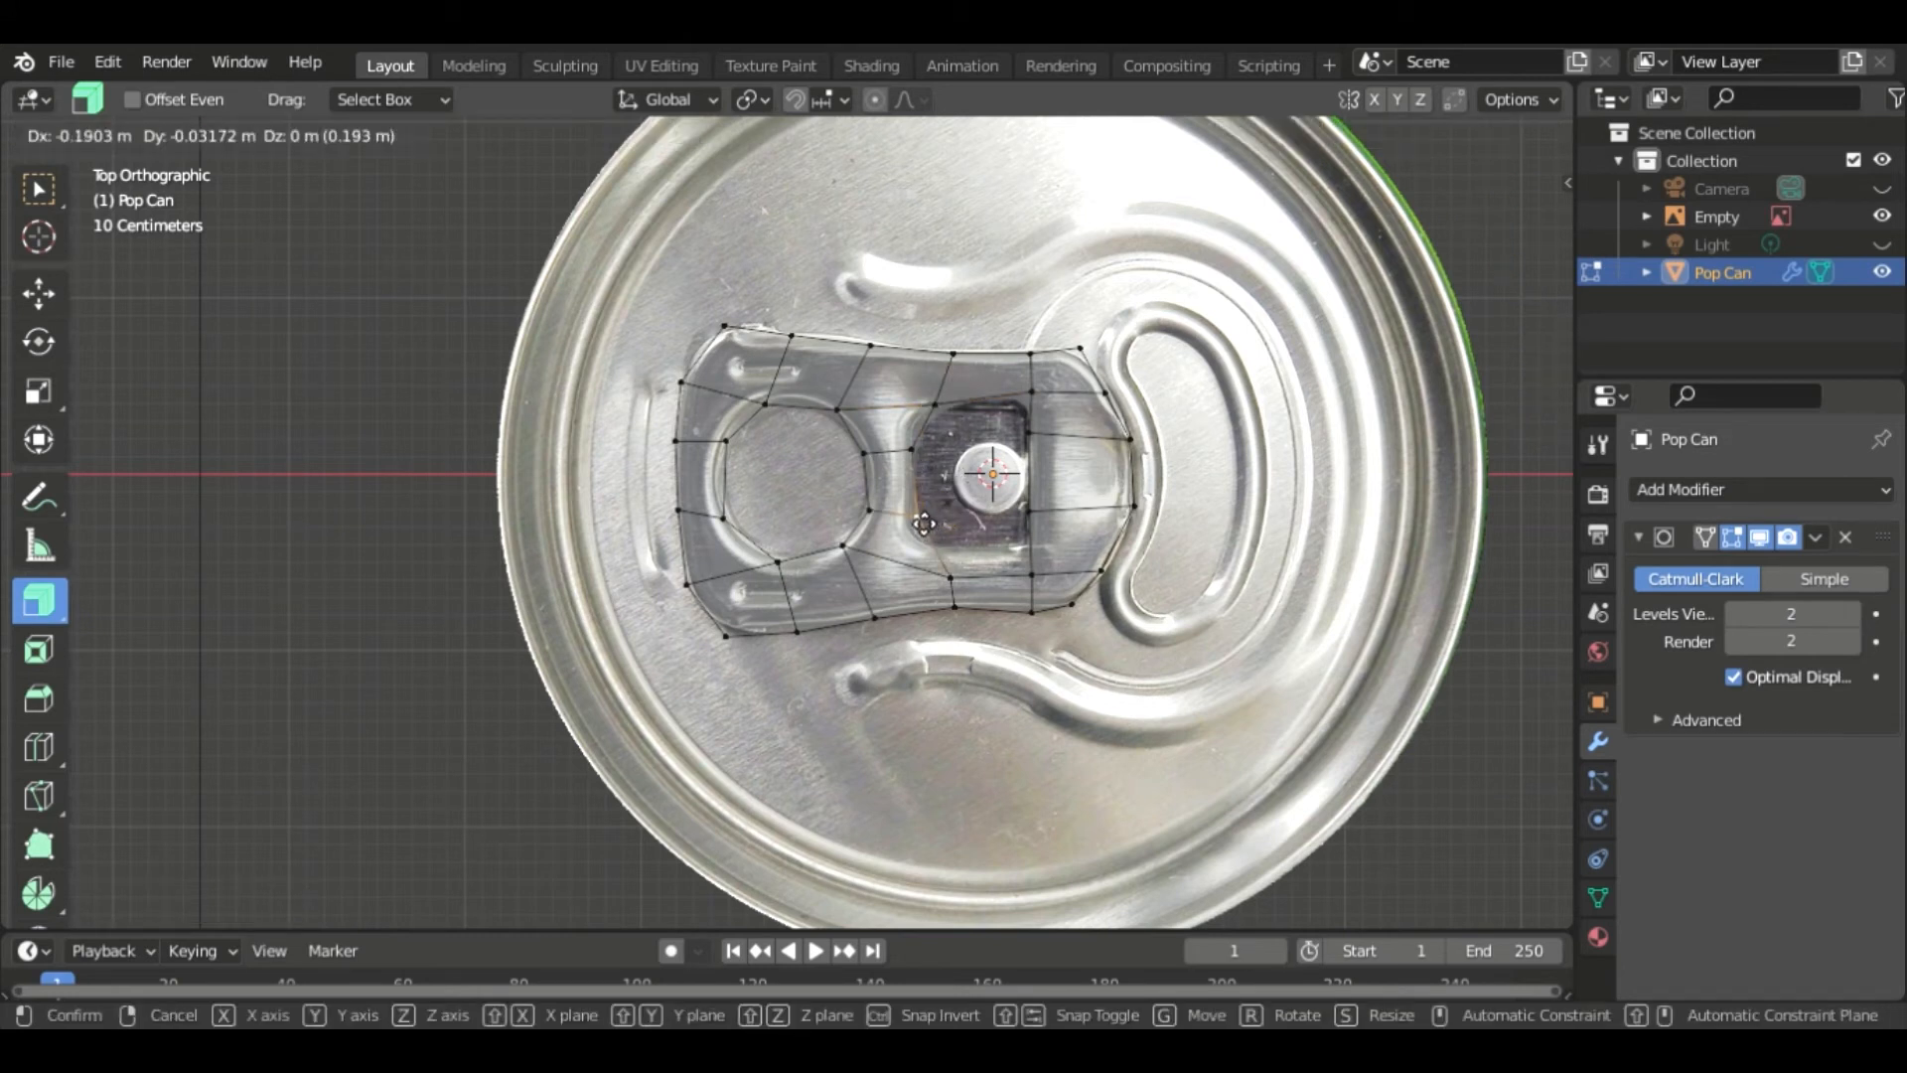
click(949, 581)
key(g)
click(945, 565)
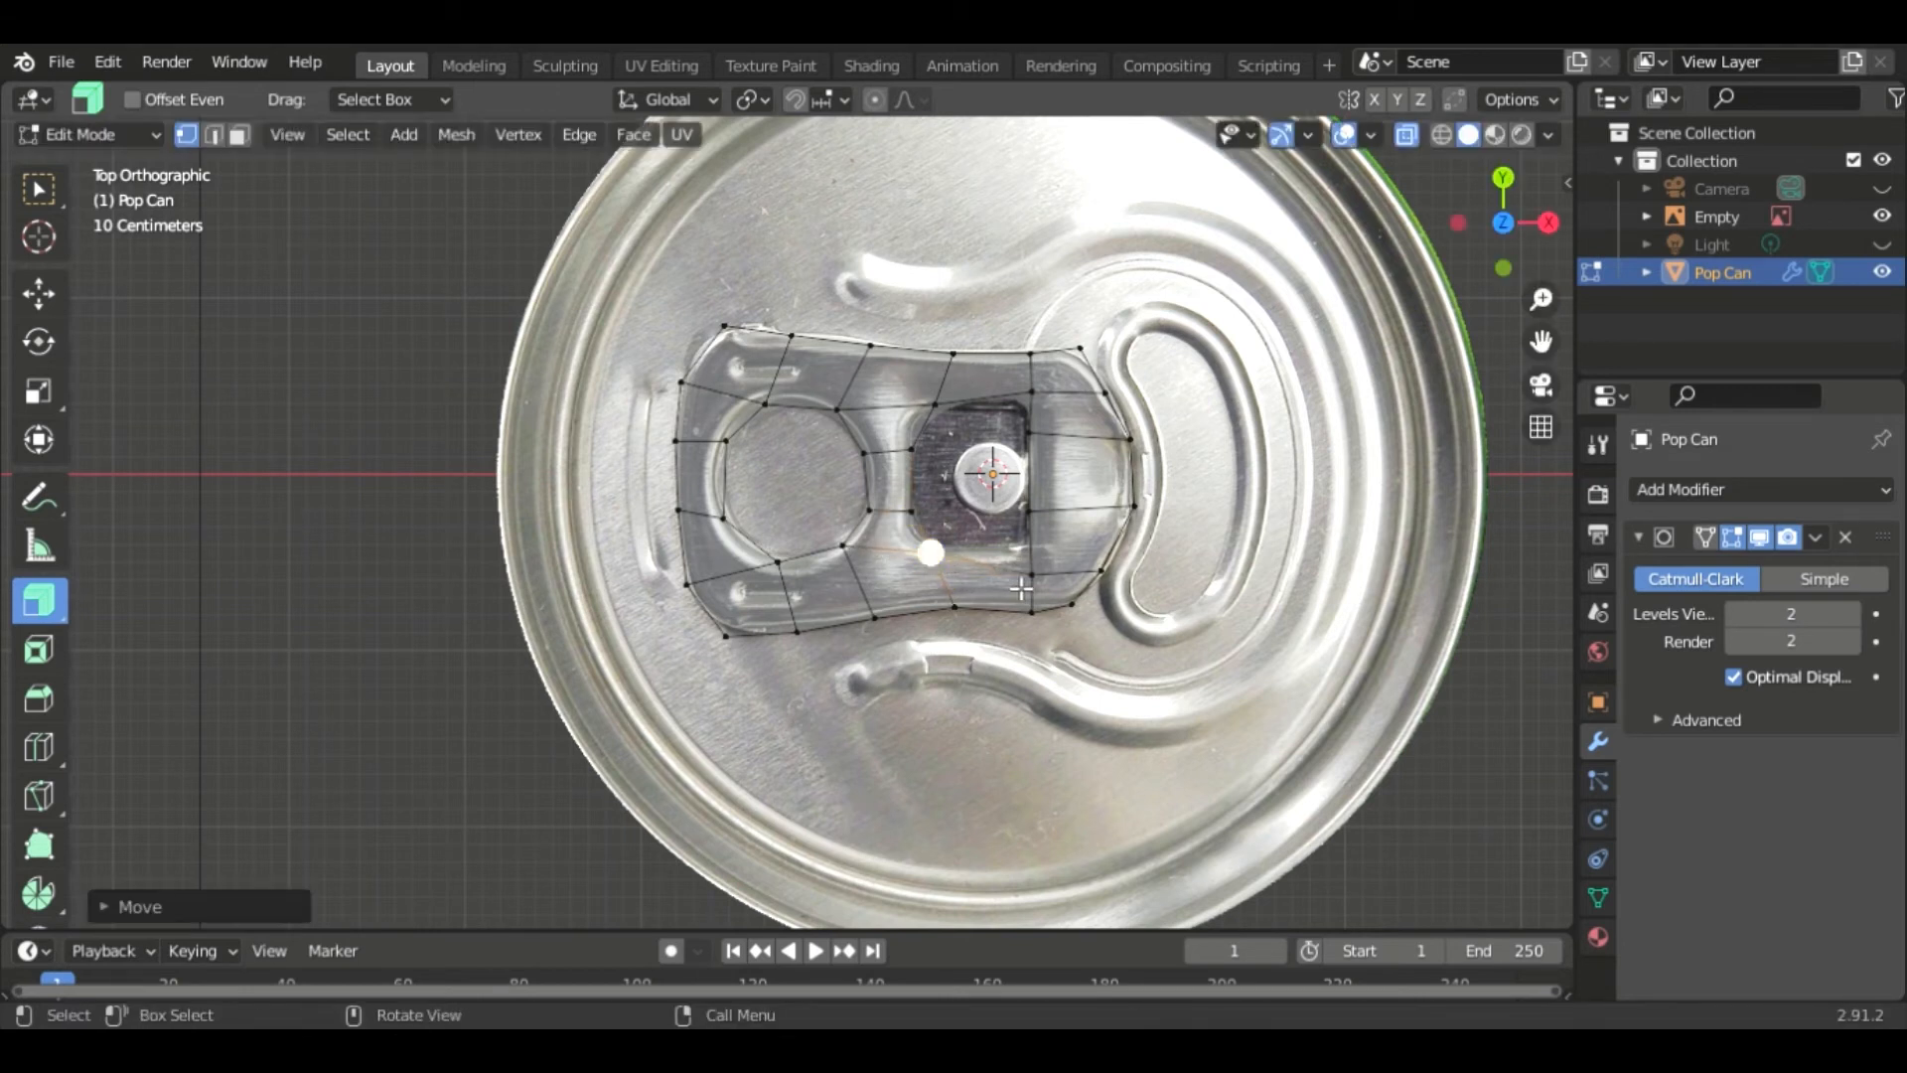
- Move the vertices right of the rivet onto the slot's upper and lower right corners
click(1031, 576)
key(g)
click(1028, 547)
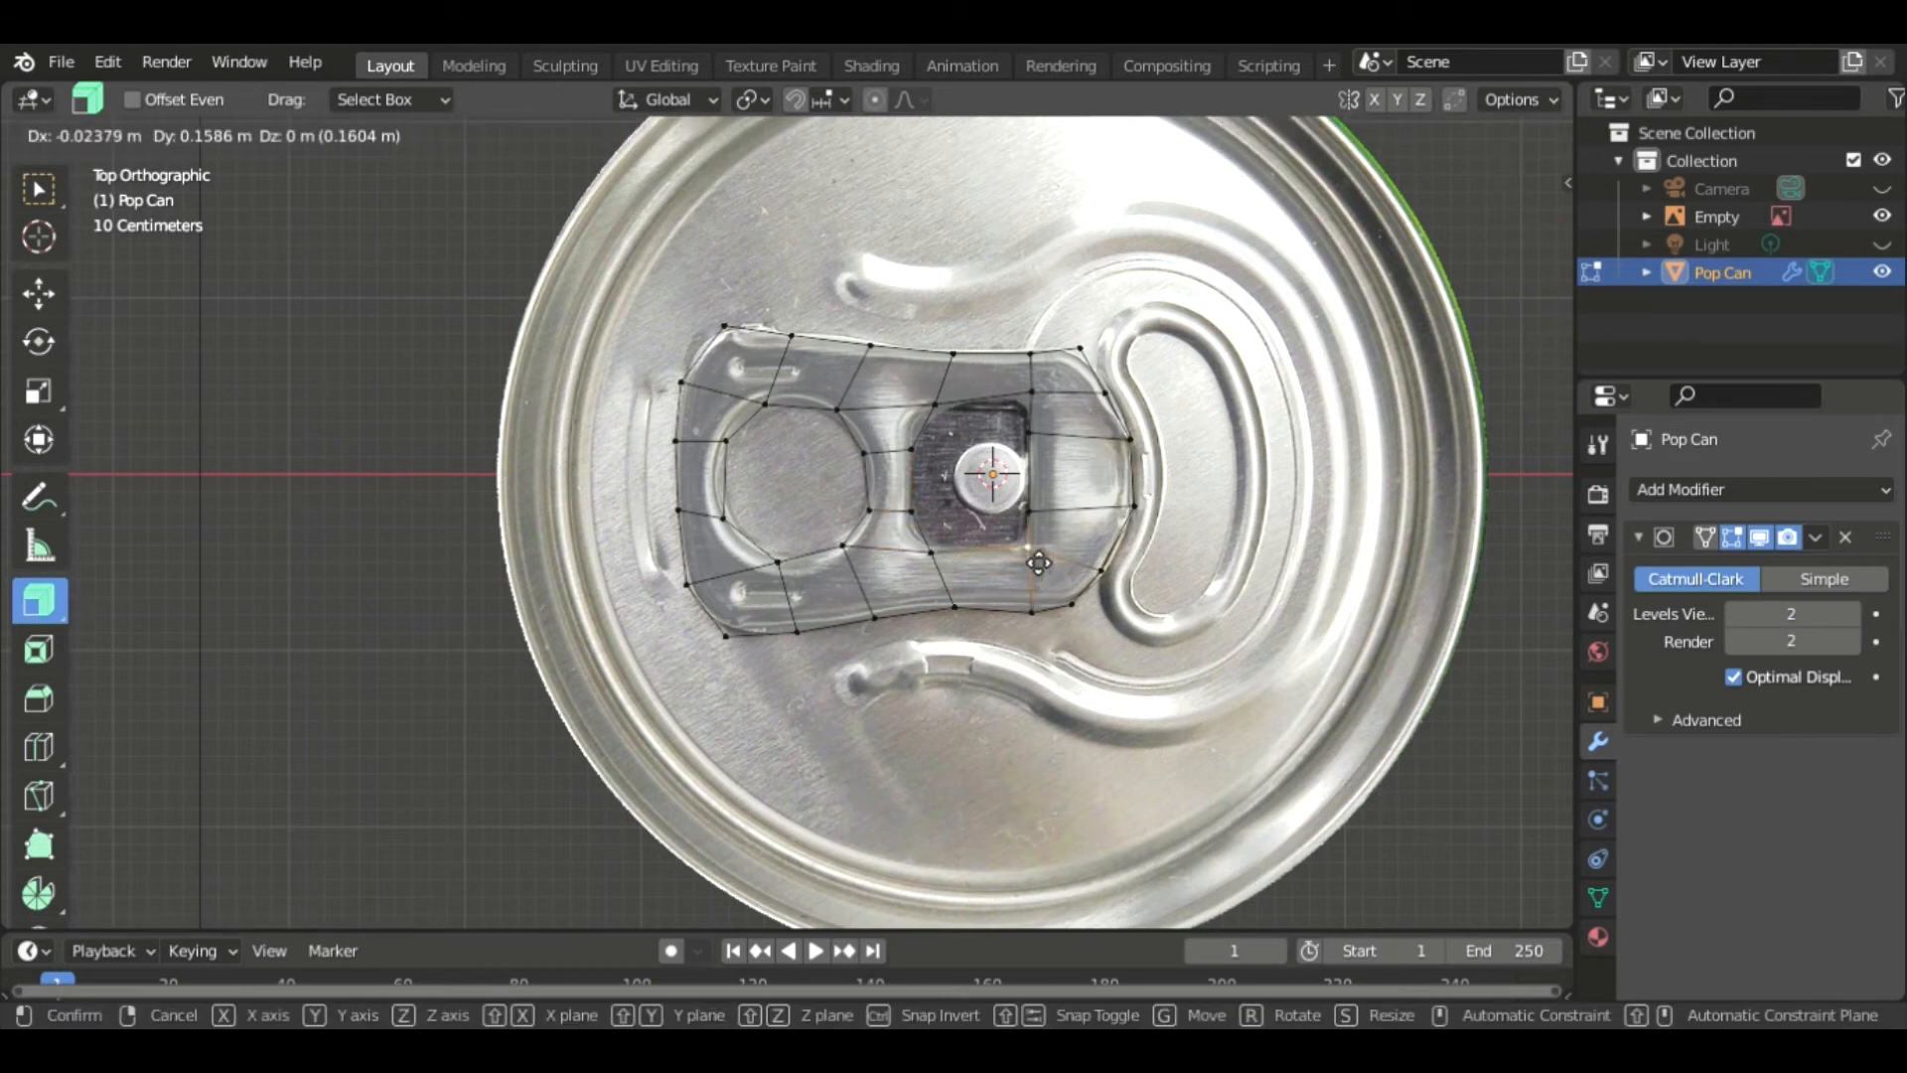
click(1030, 390)
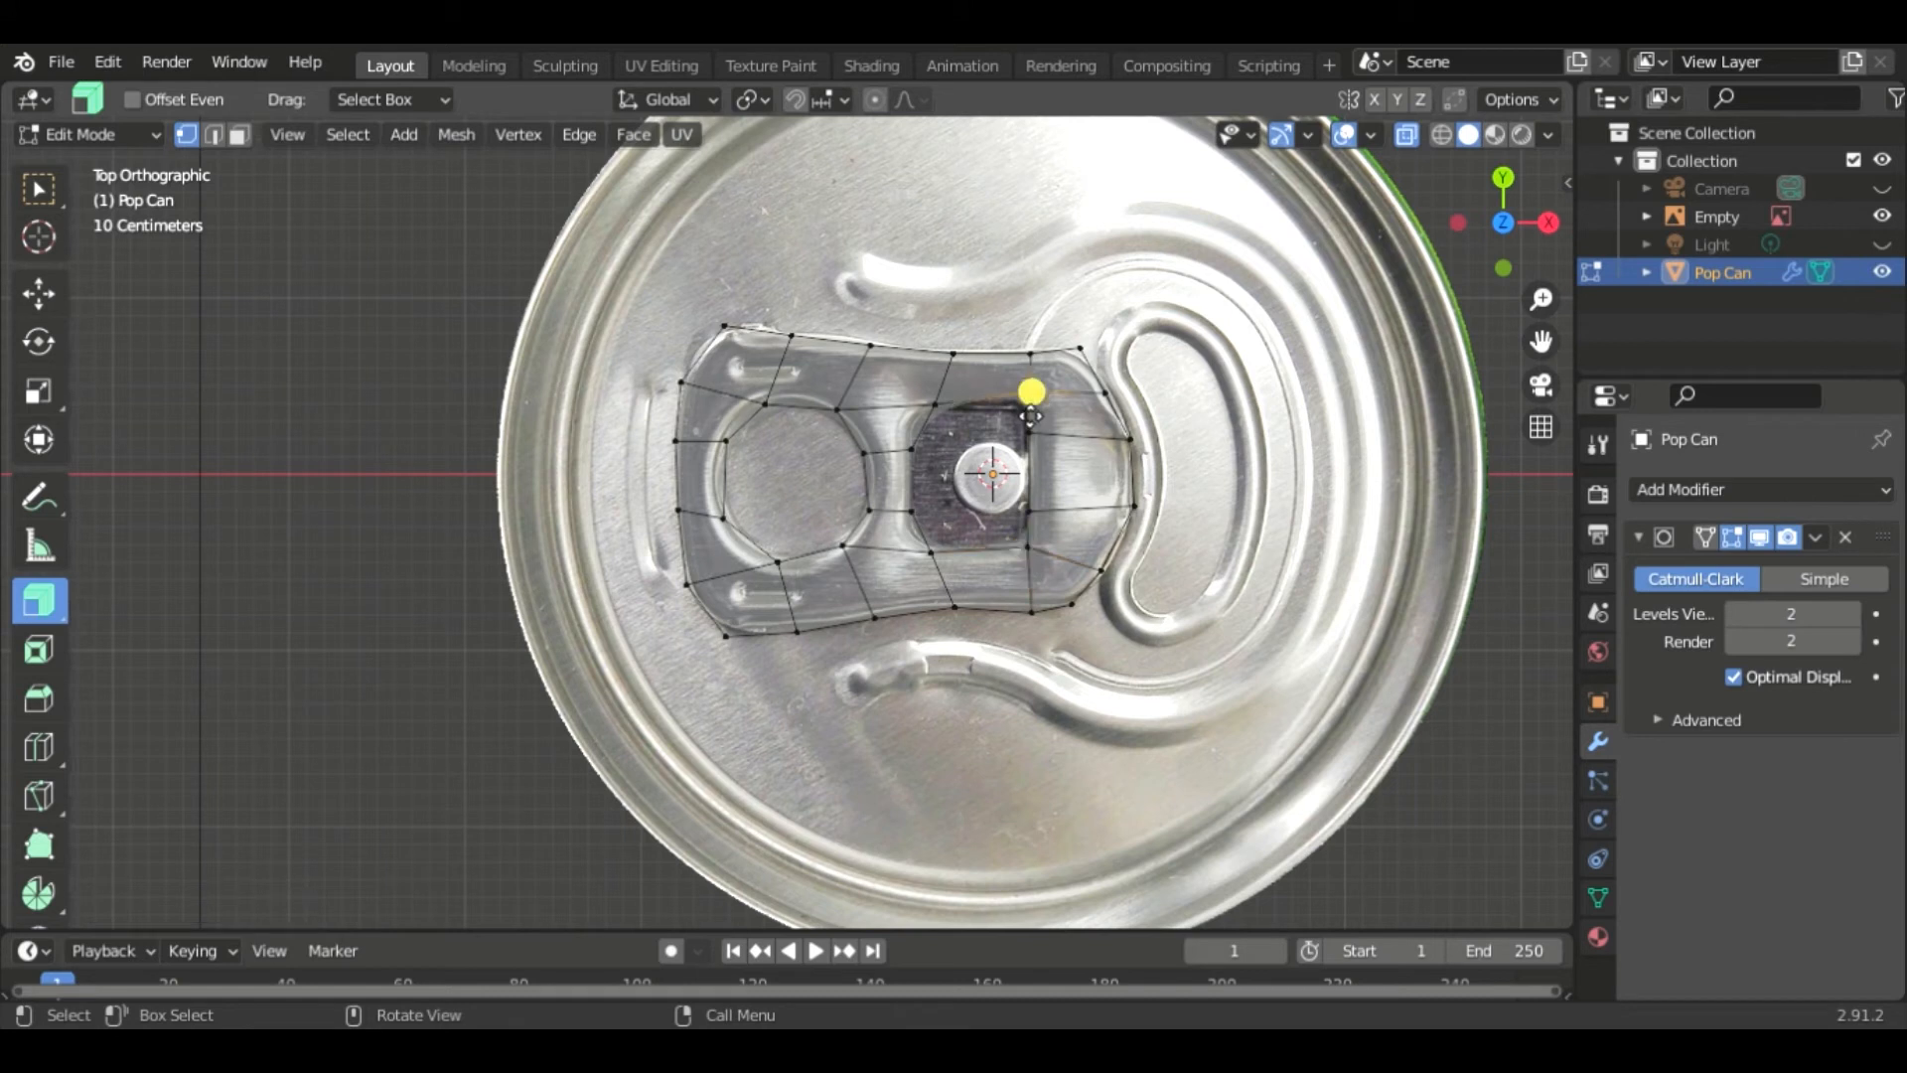
key(g)
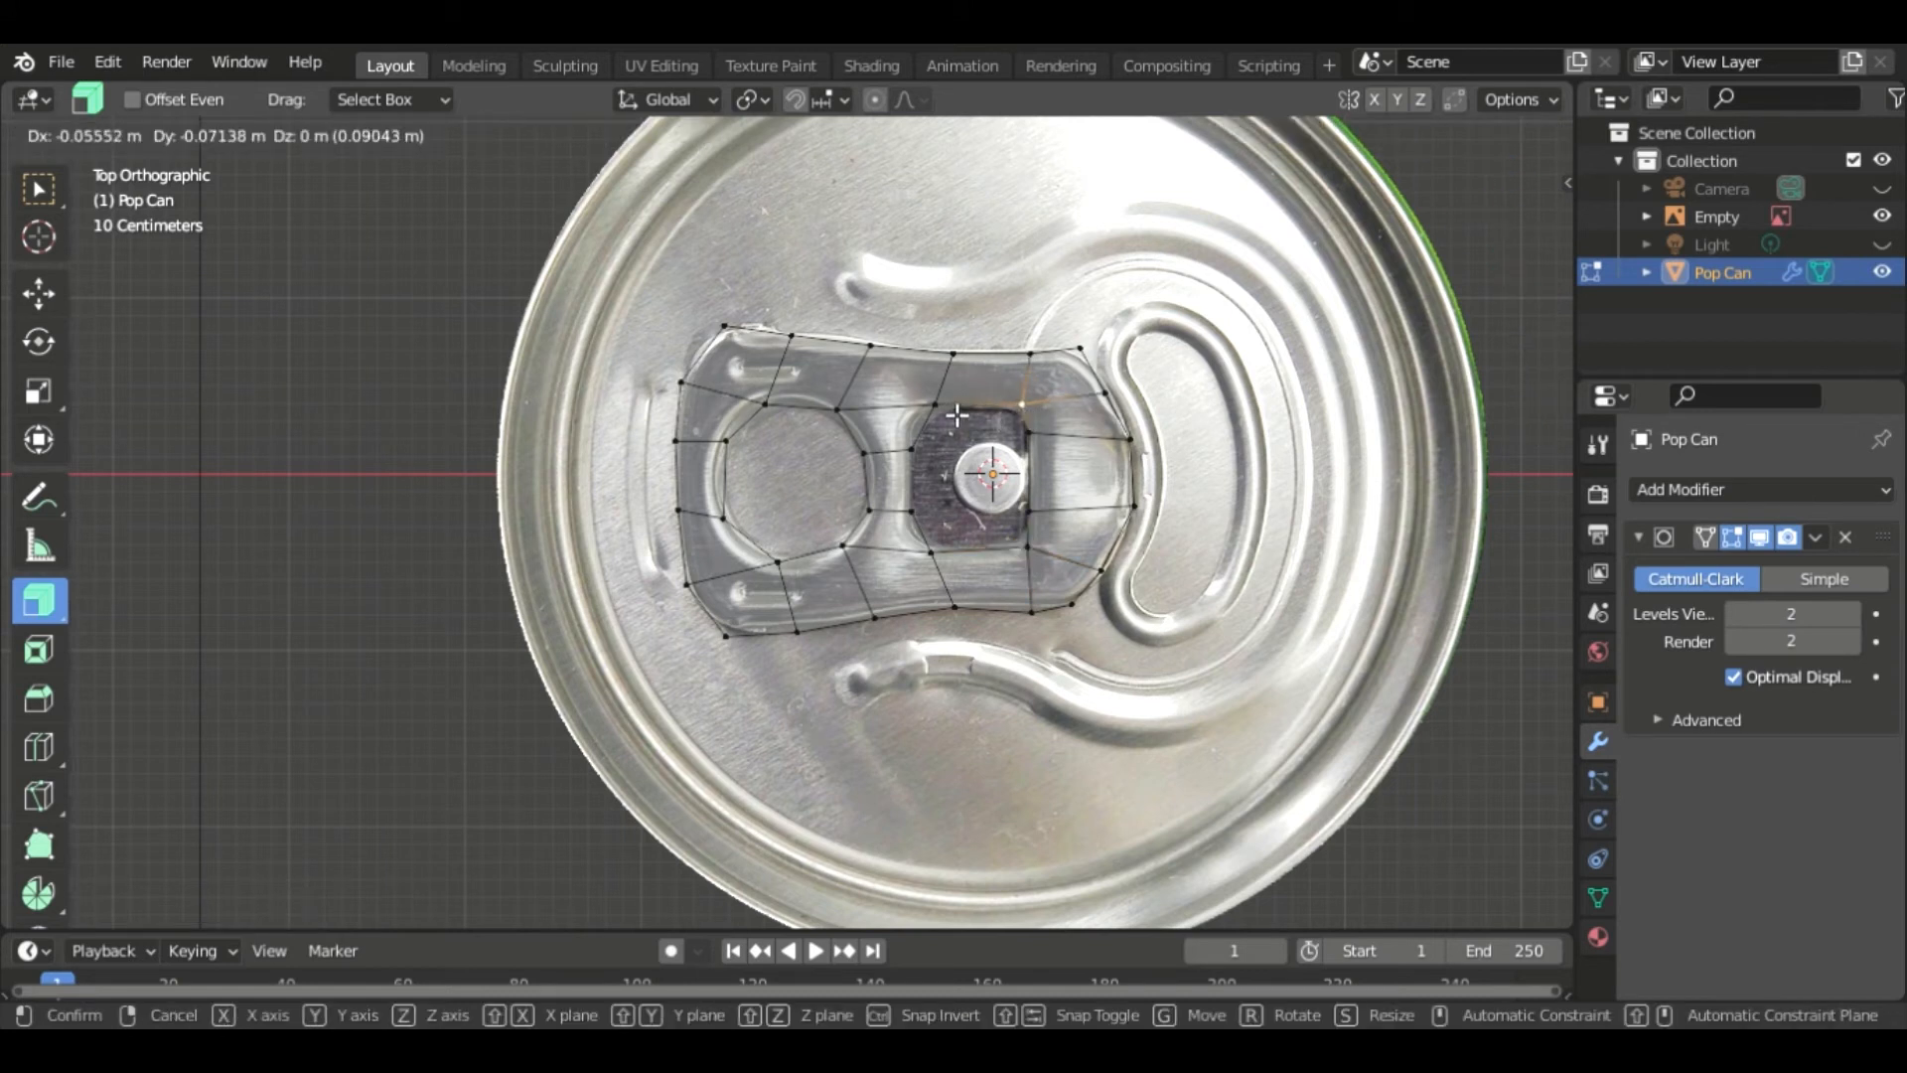
click(1377, 372)
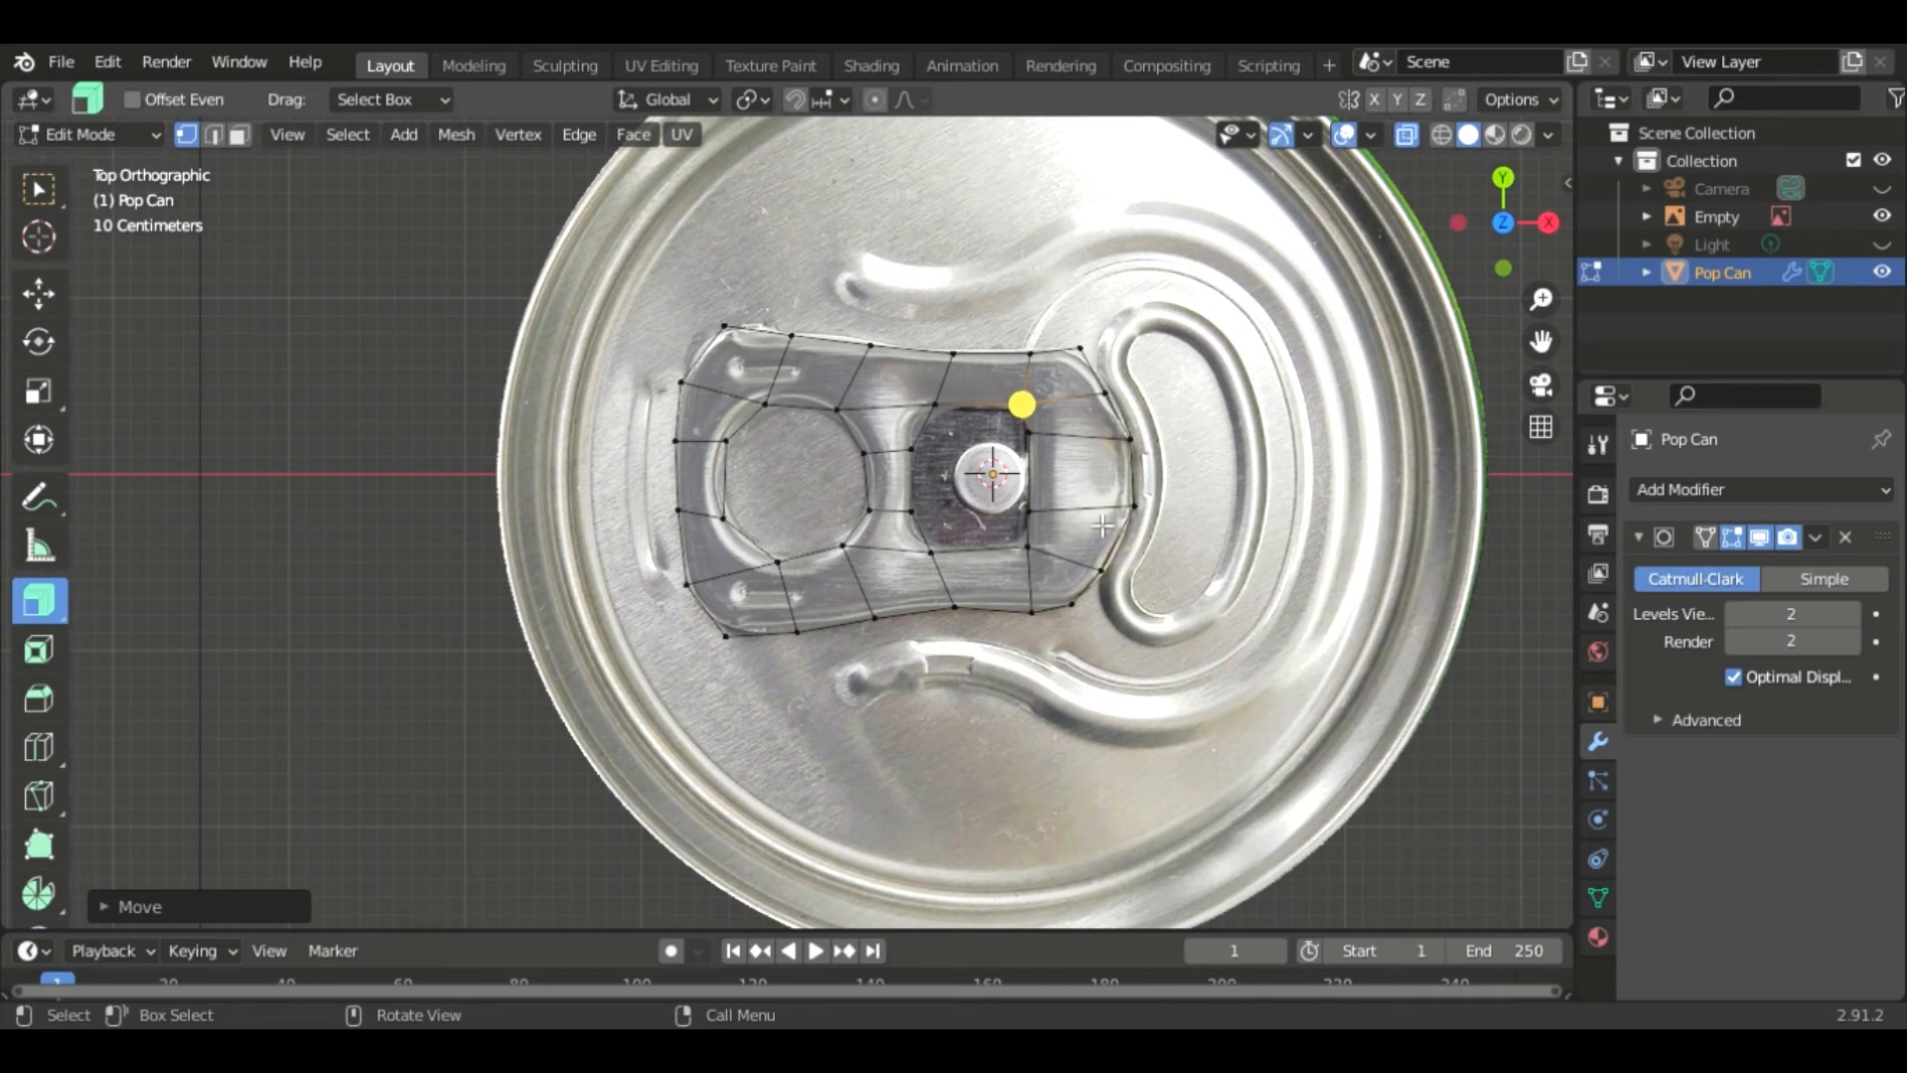
- Extrude the edges beside the rivet leftward so they line up with the rivet slot's left edge
key(2)
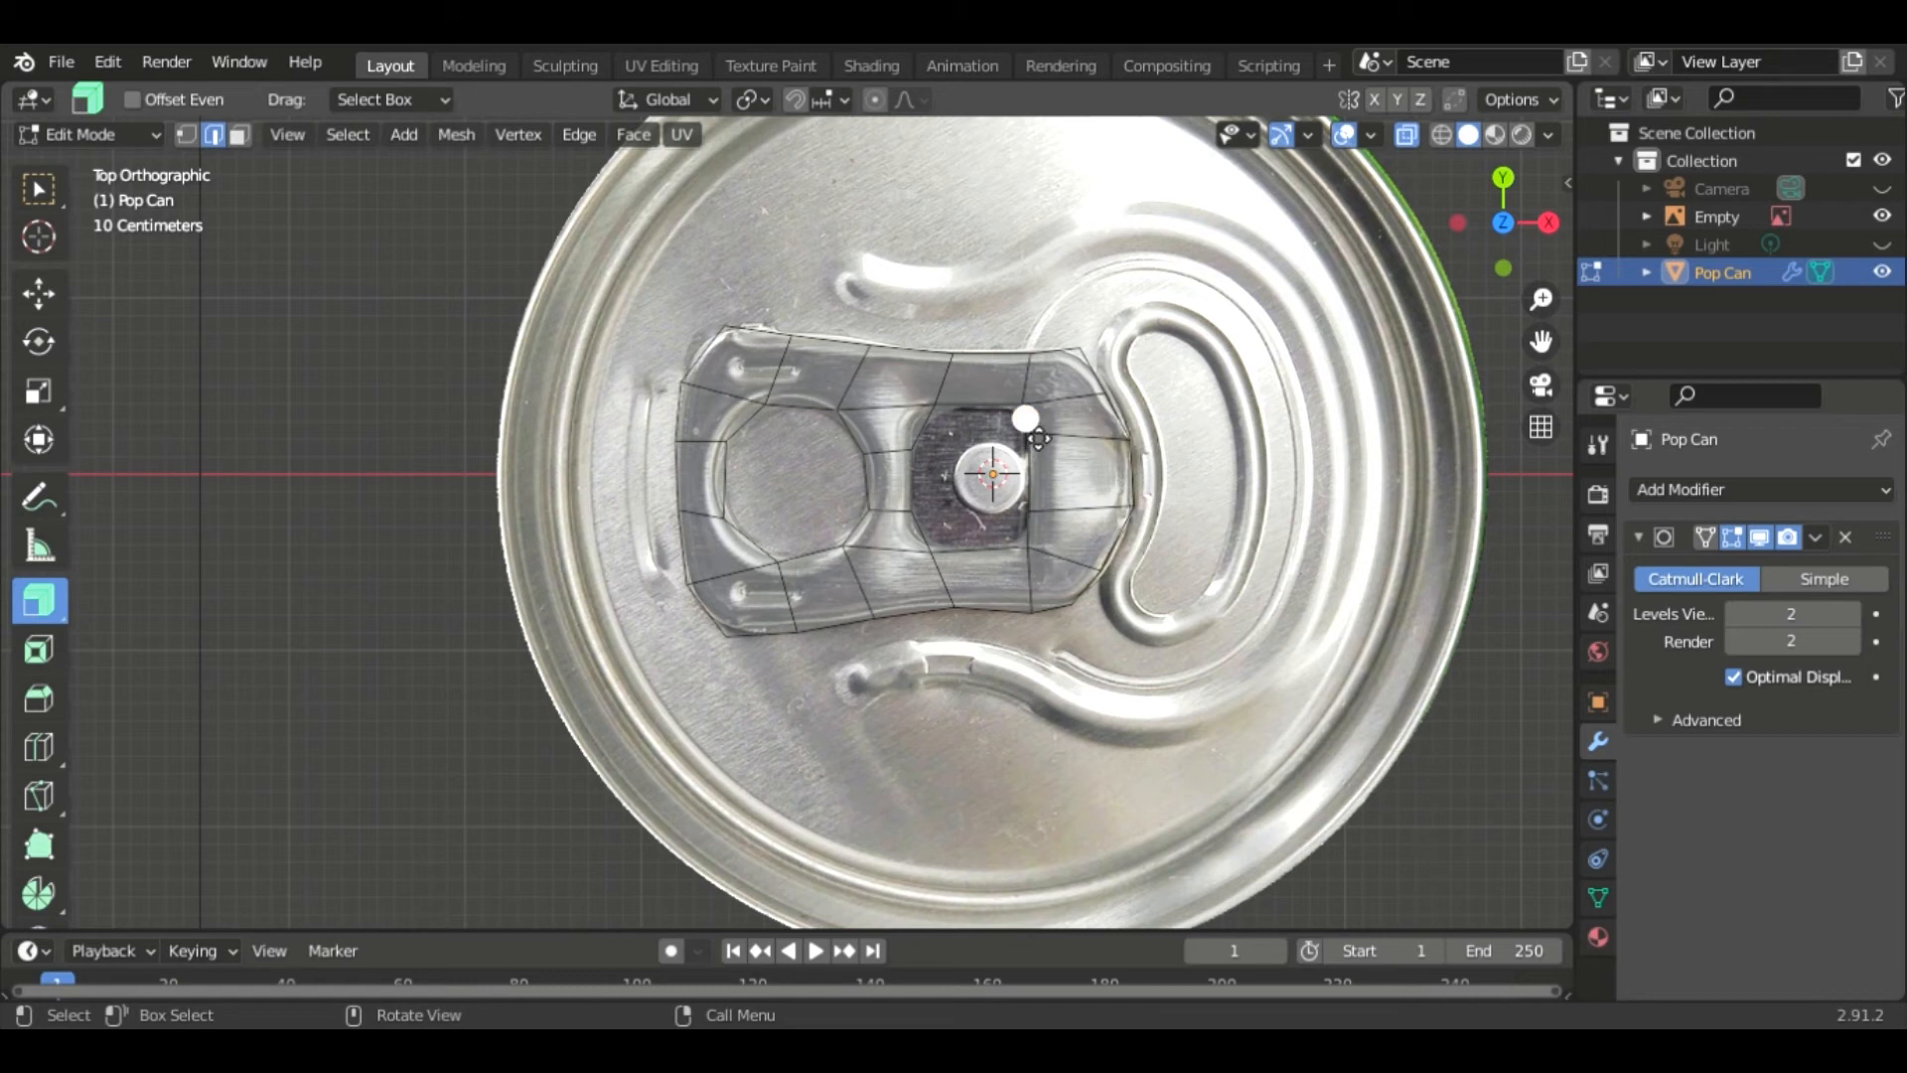
shift+click(1041, 492)
shift+click(1036, 543)
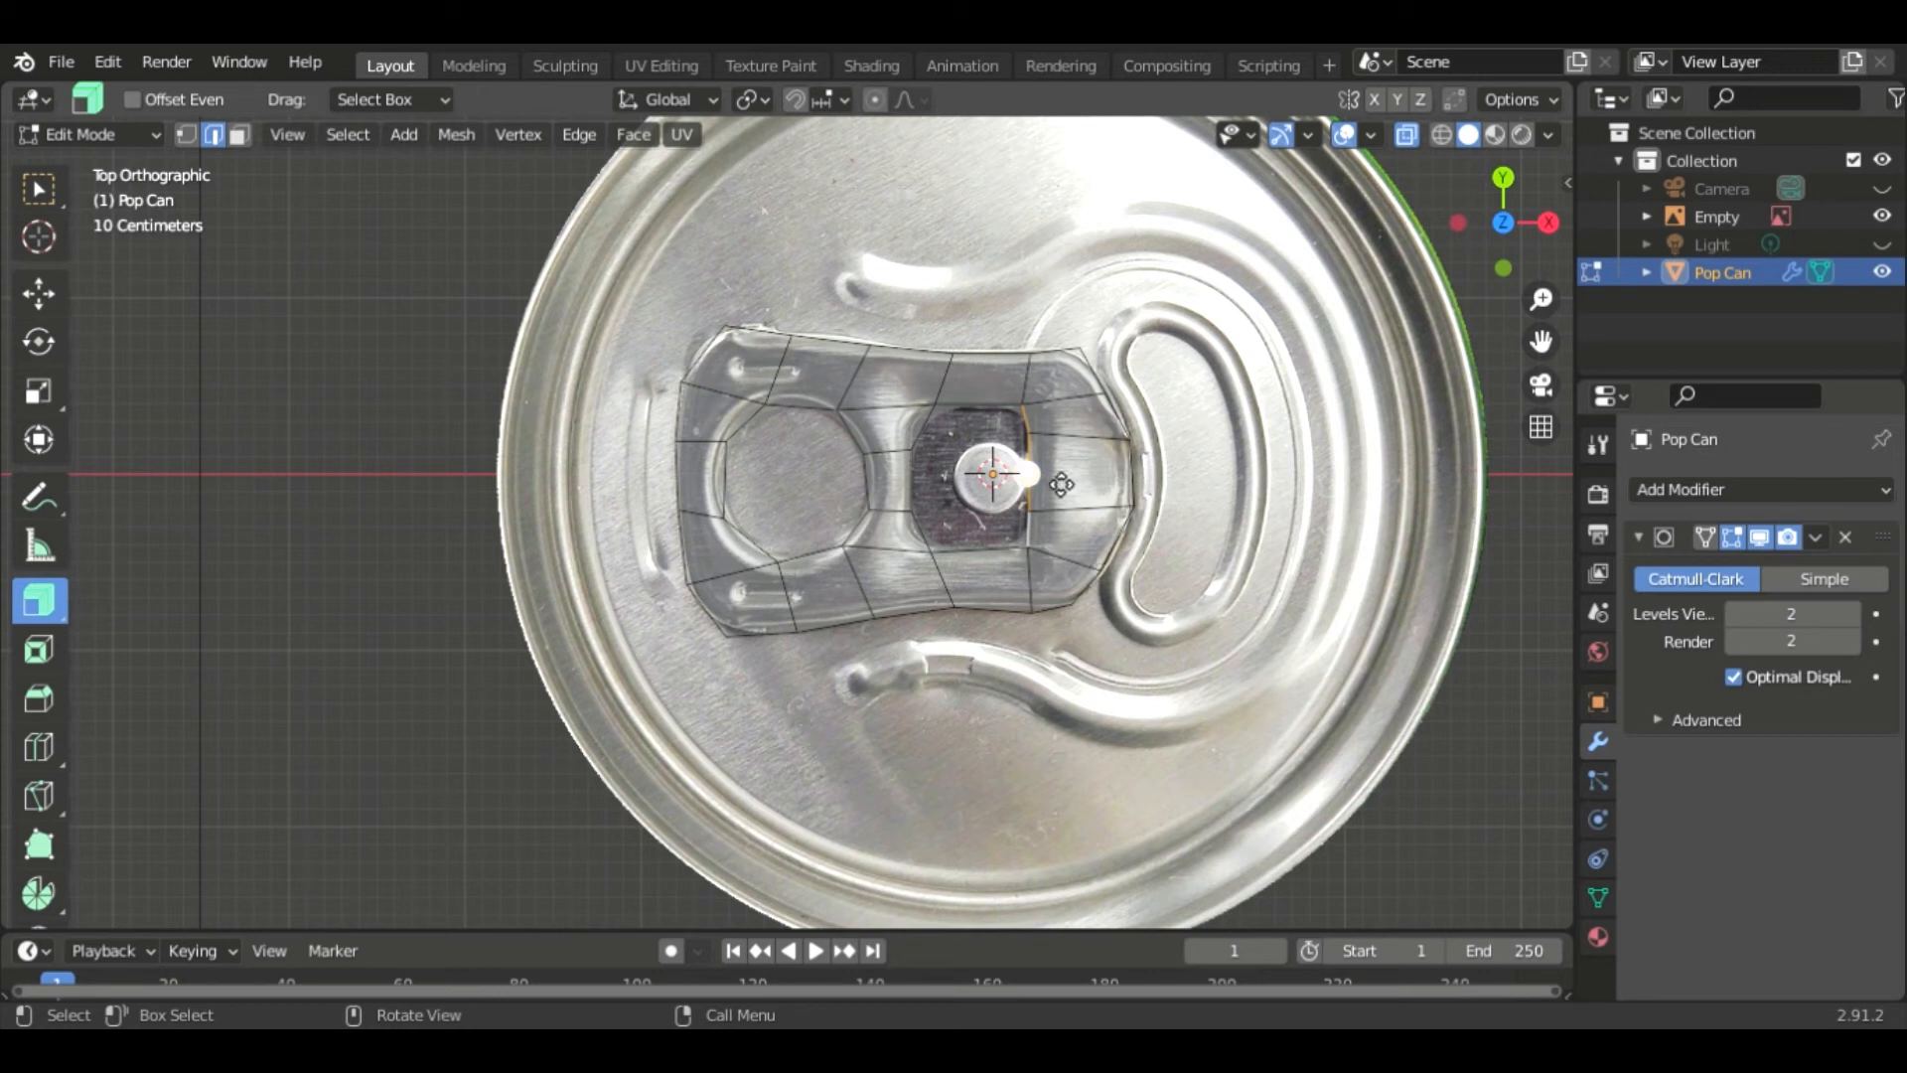
drag(1061, 484, 976, 484)
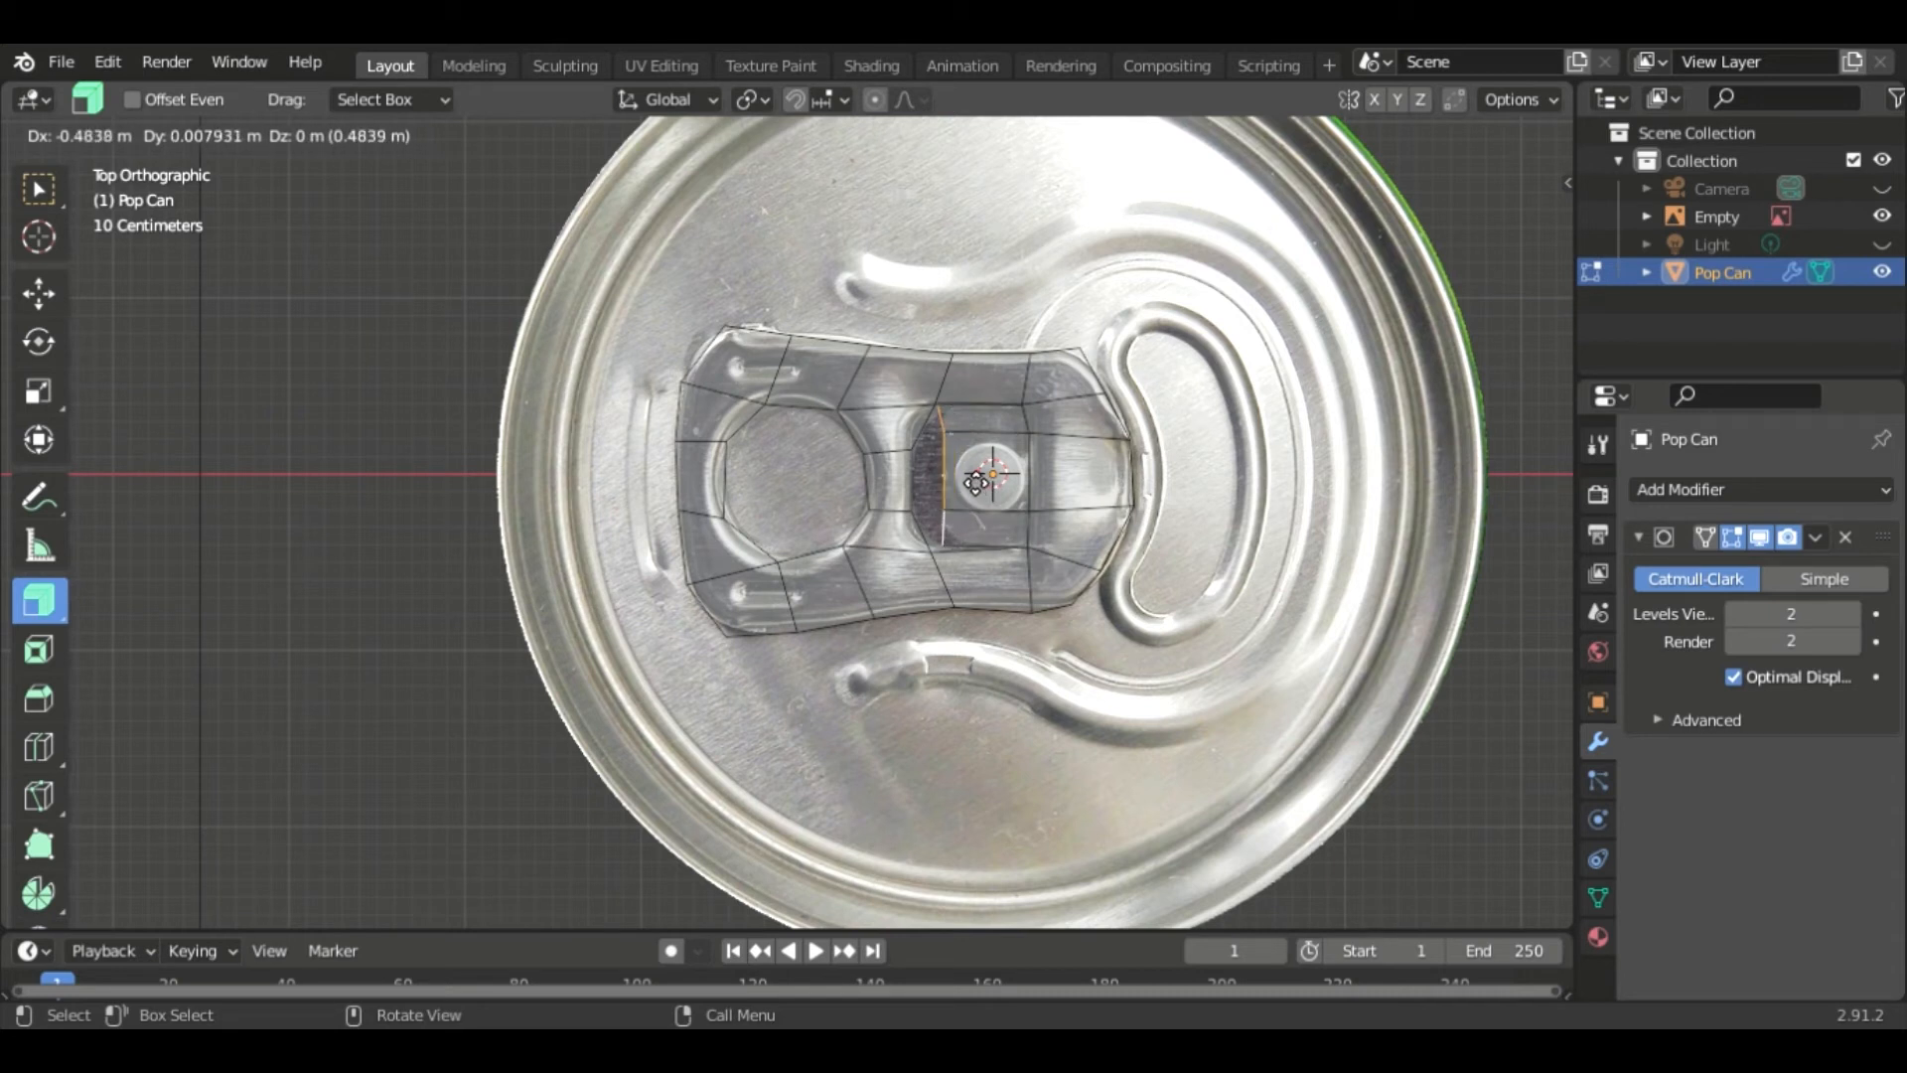
drag(976, 483, 974, 482)
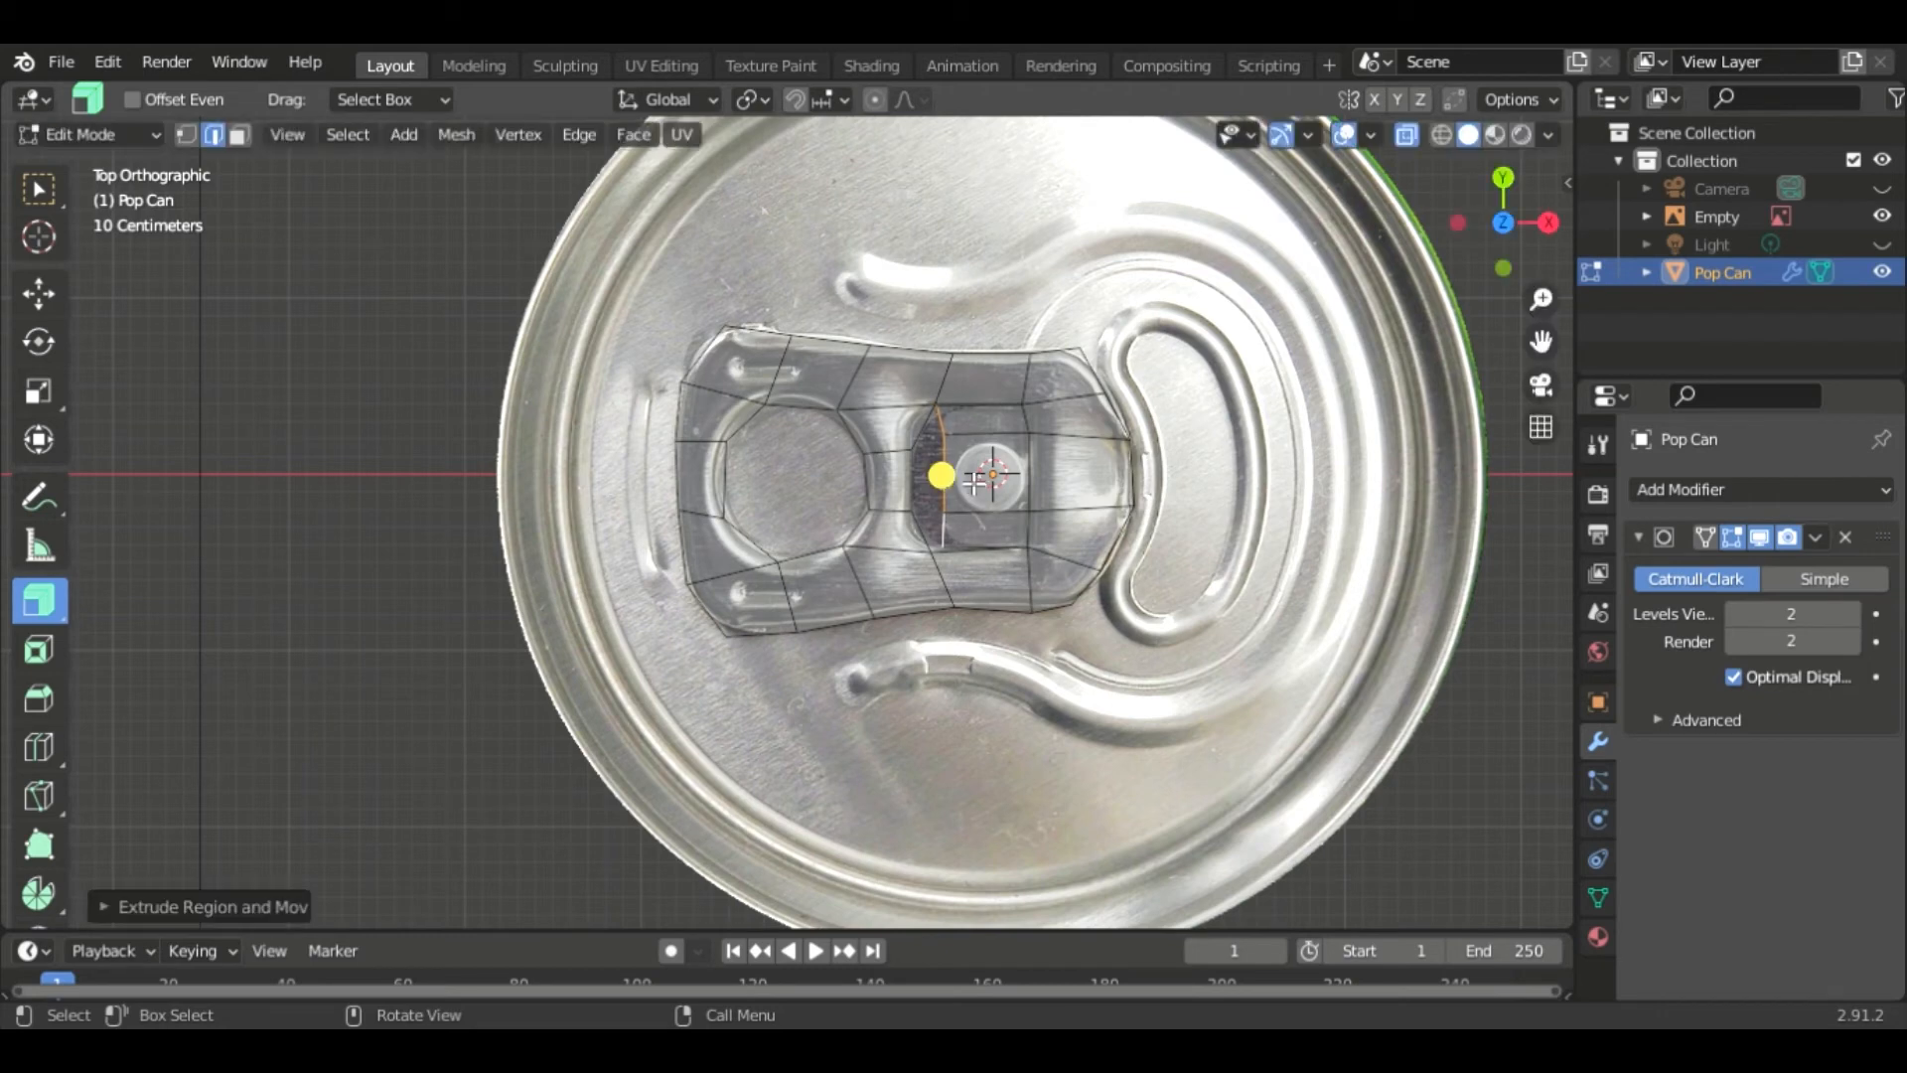
- Move the extruded edge's upper vertices onto the rounded upper-left corner of the rivet slot
scroll(1024, 509, up, 4)
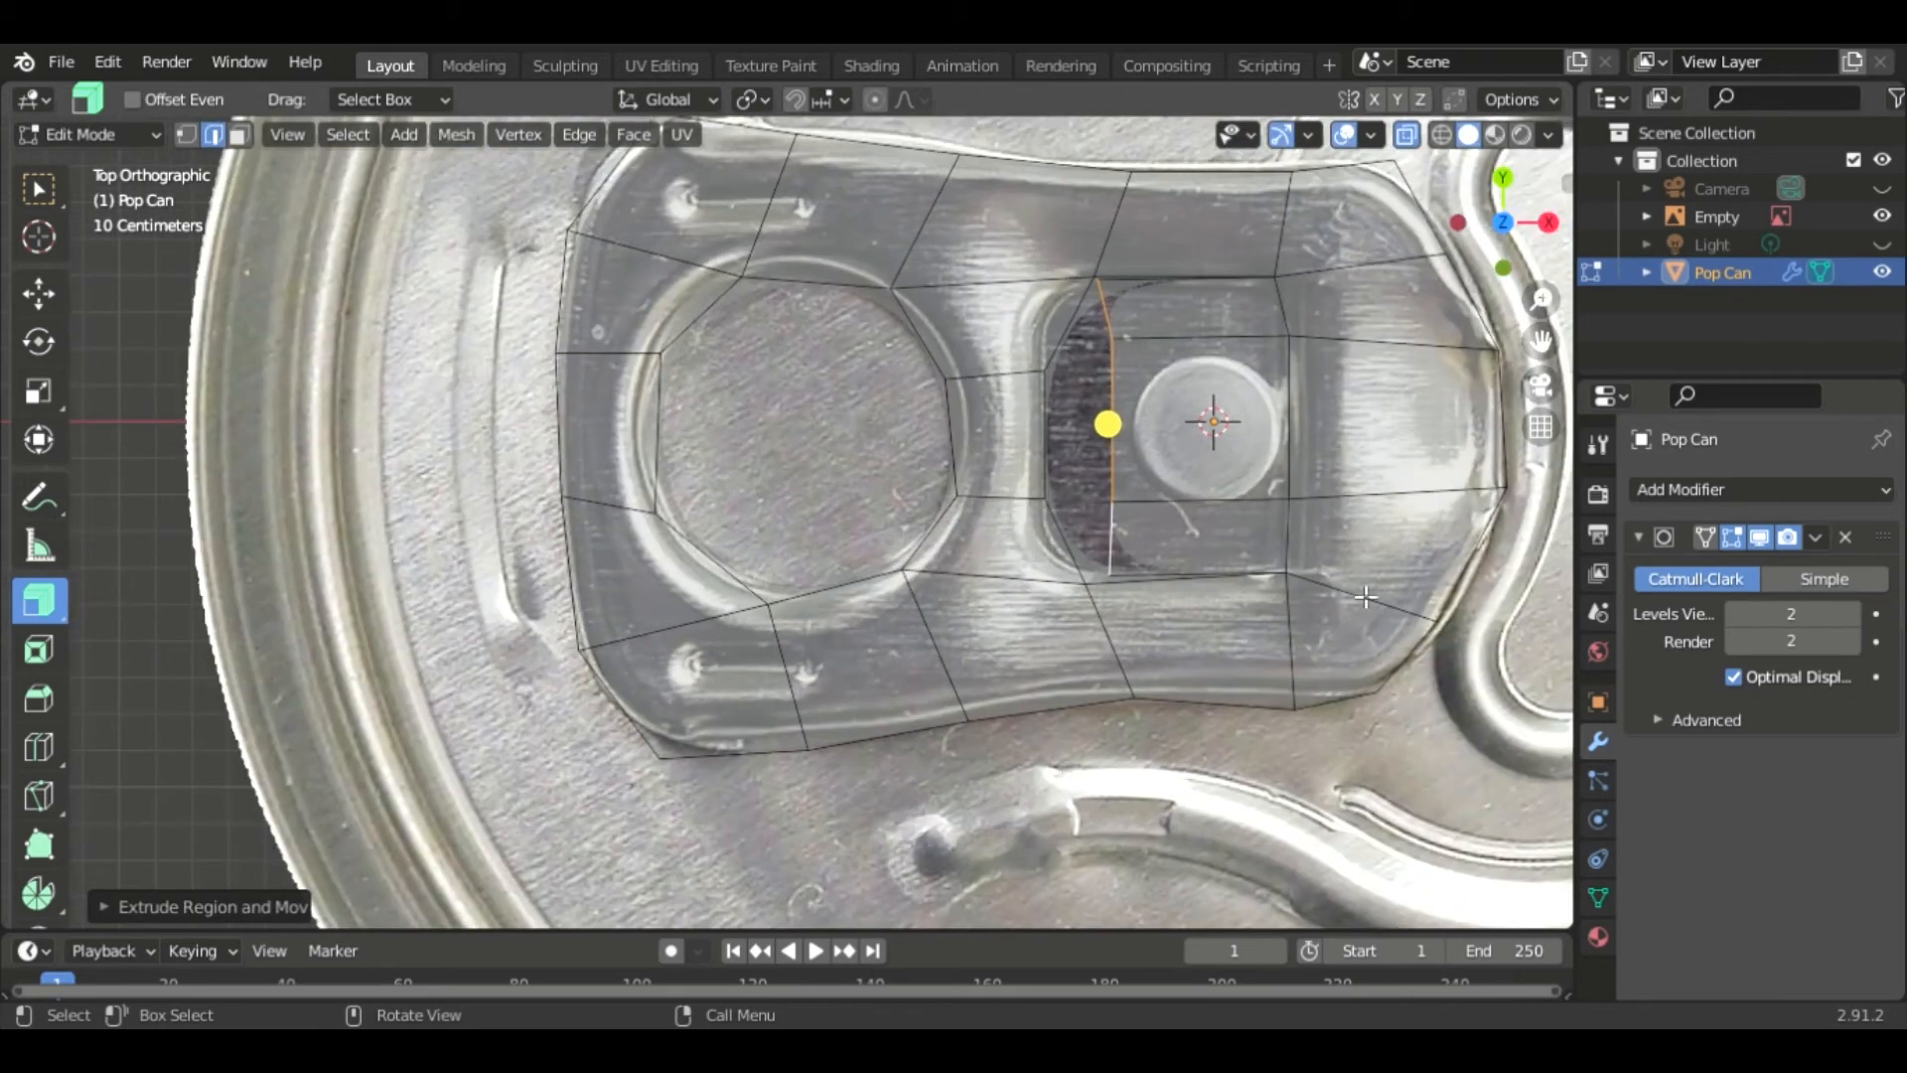
shift+middle_drag(1381, 577, 1053, 575)
key(1)
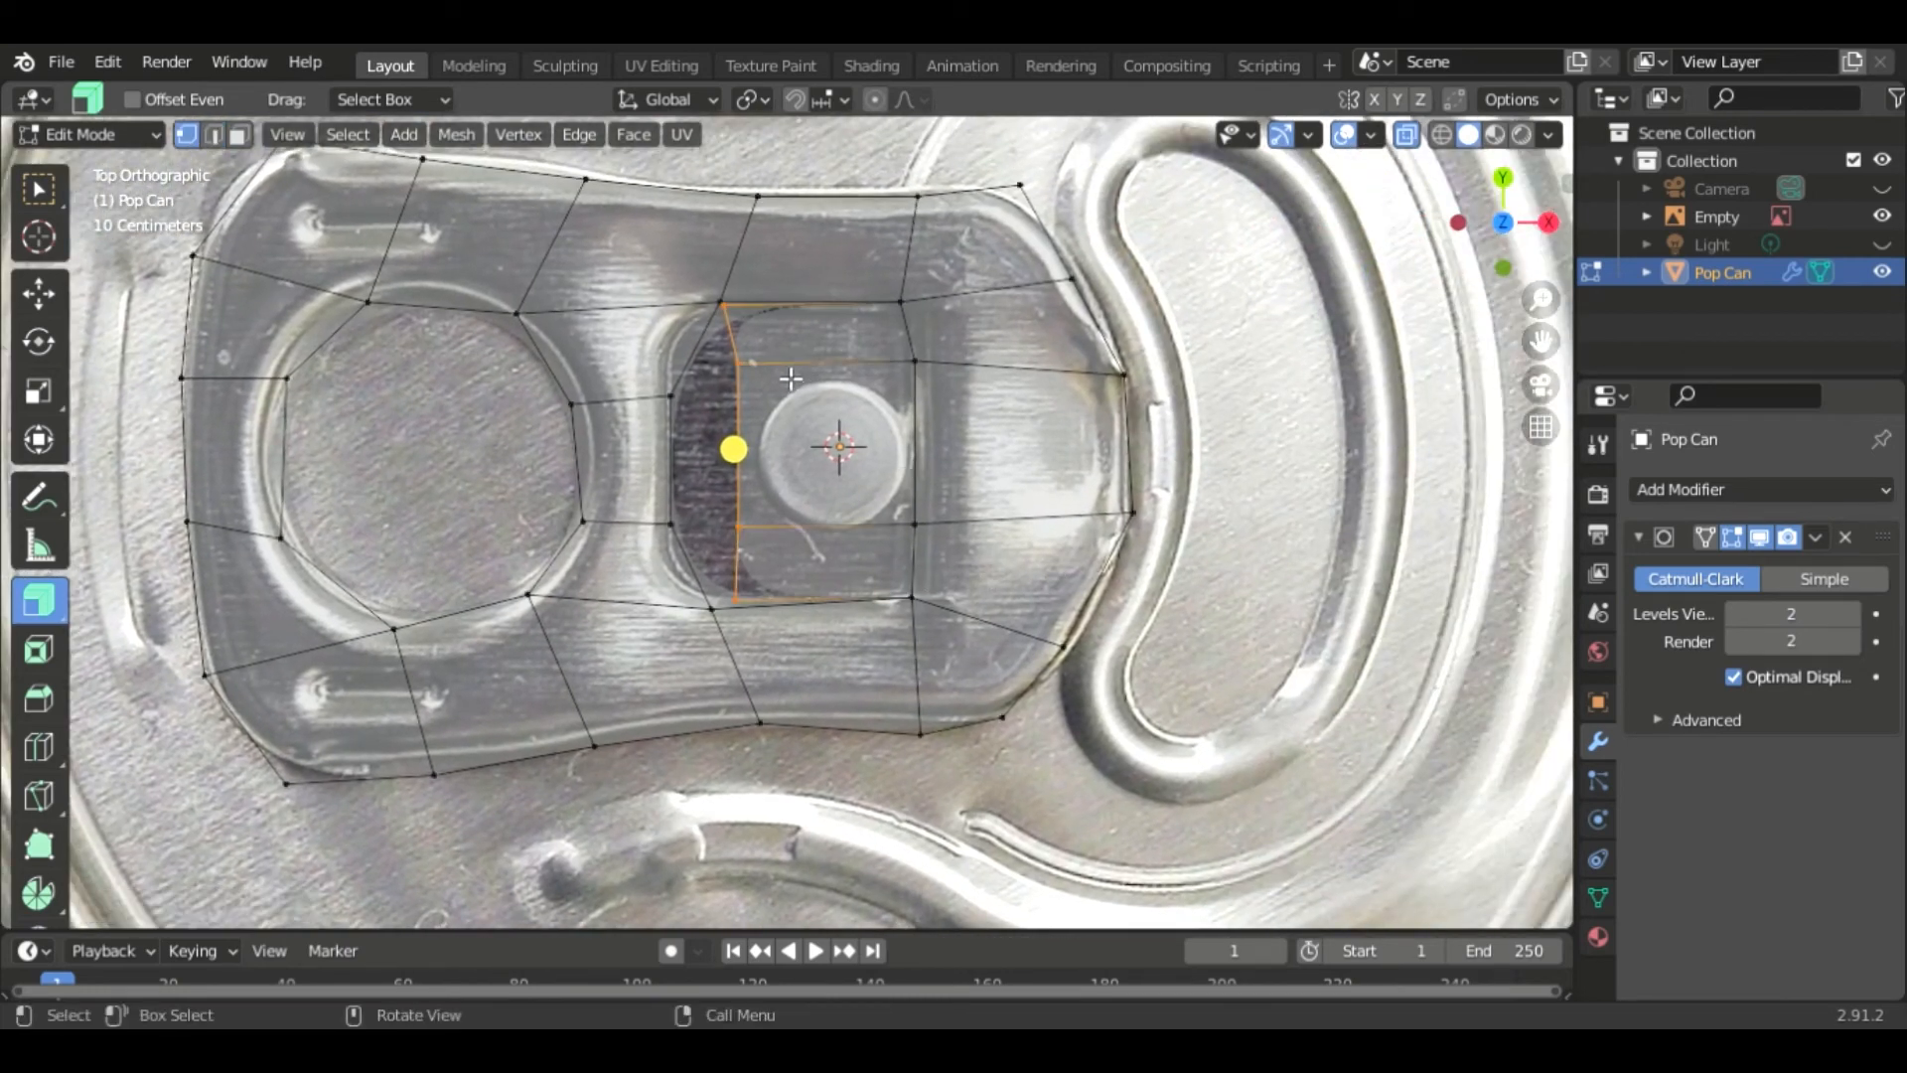
click(722, 304)
click(722, 304)
click(738, 364)
click(723, 305)
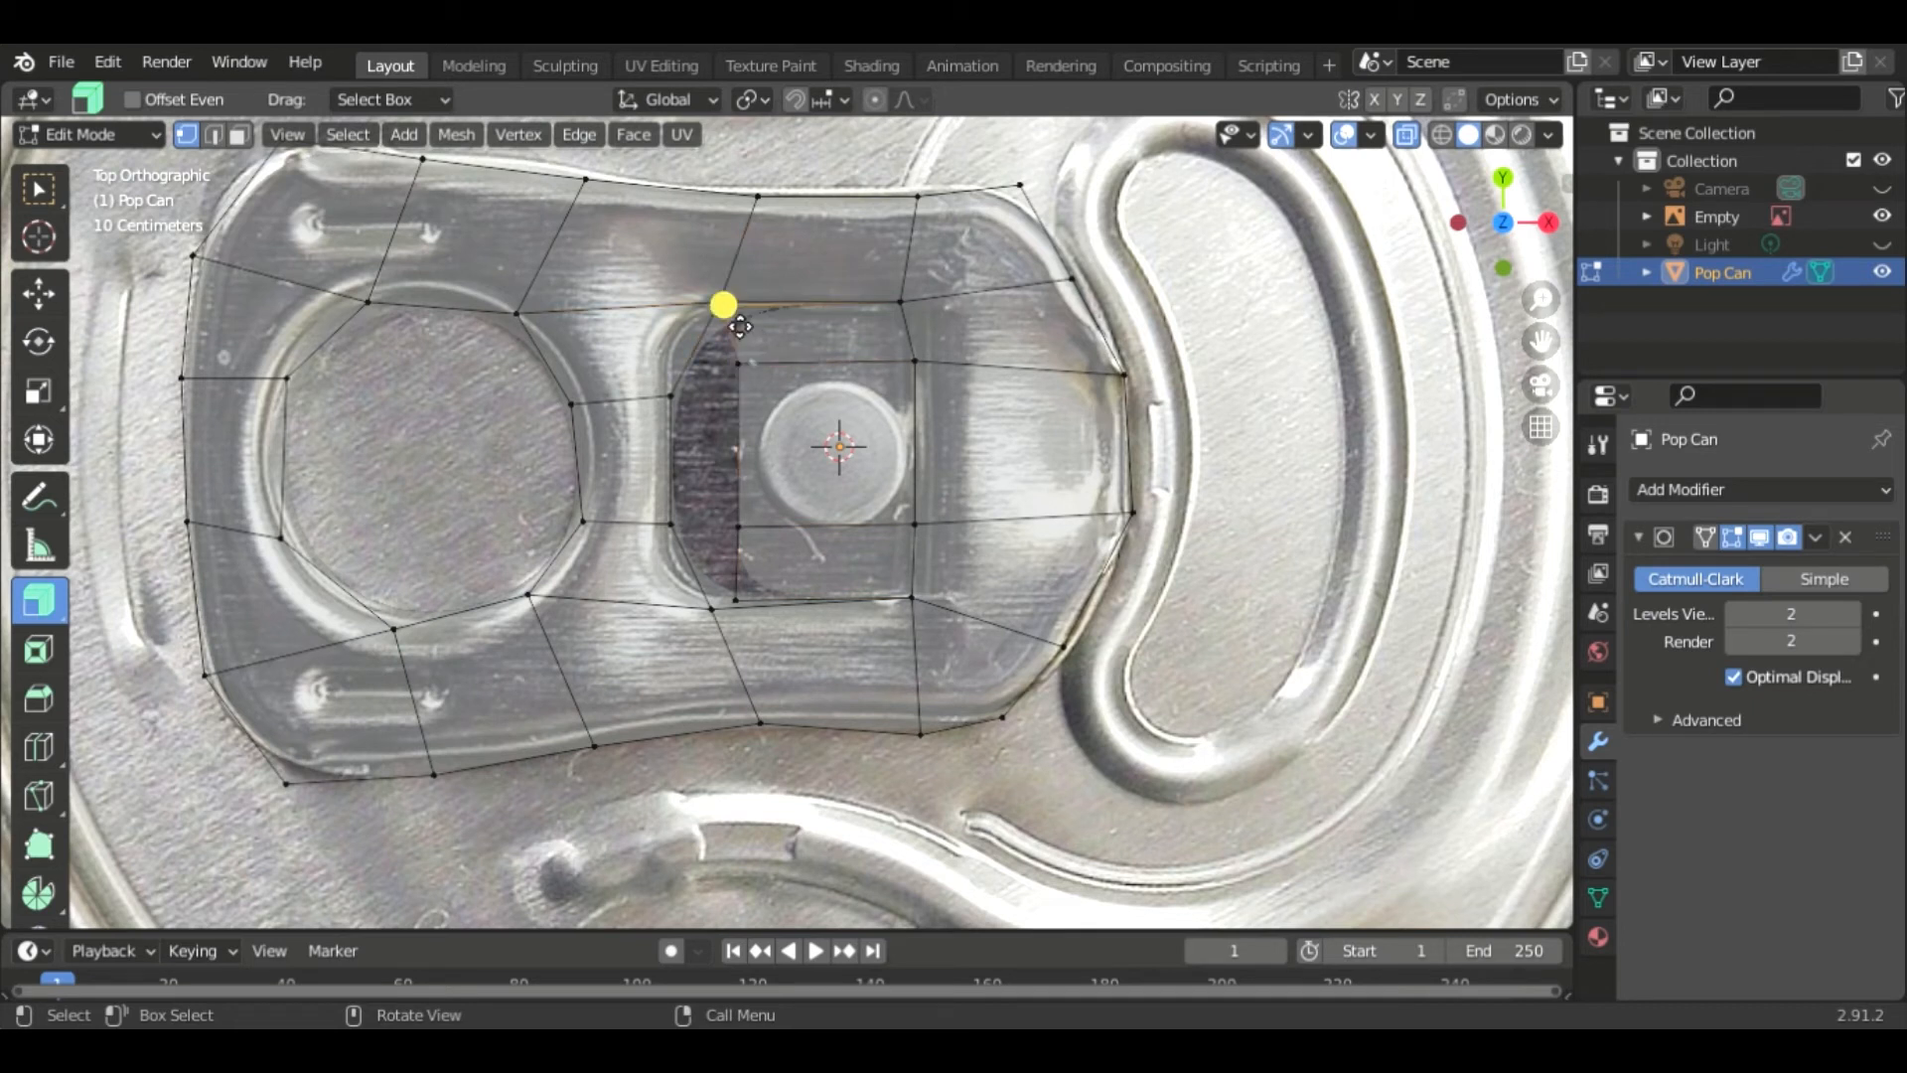
key(g)
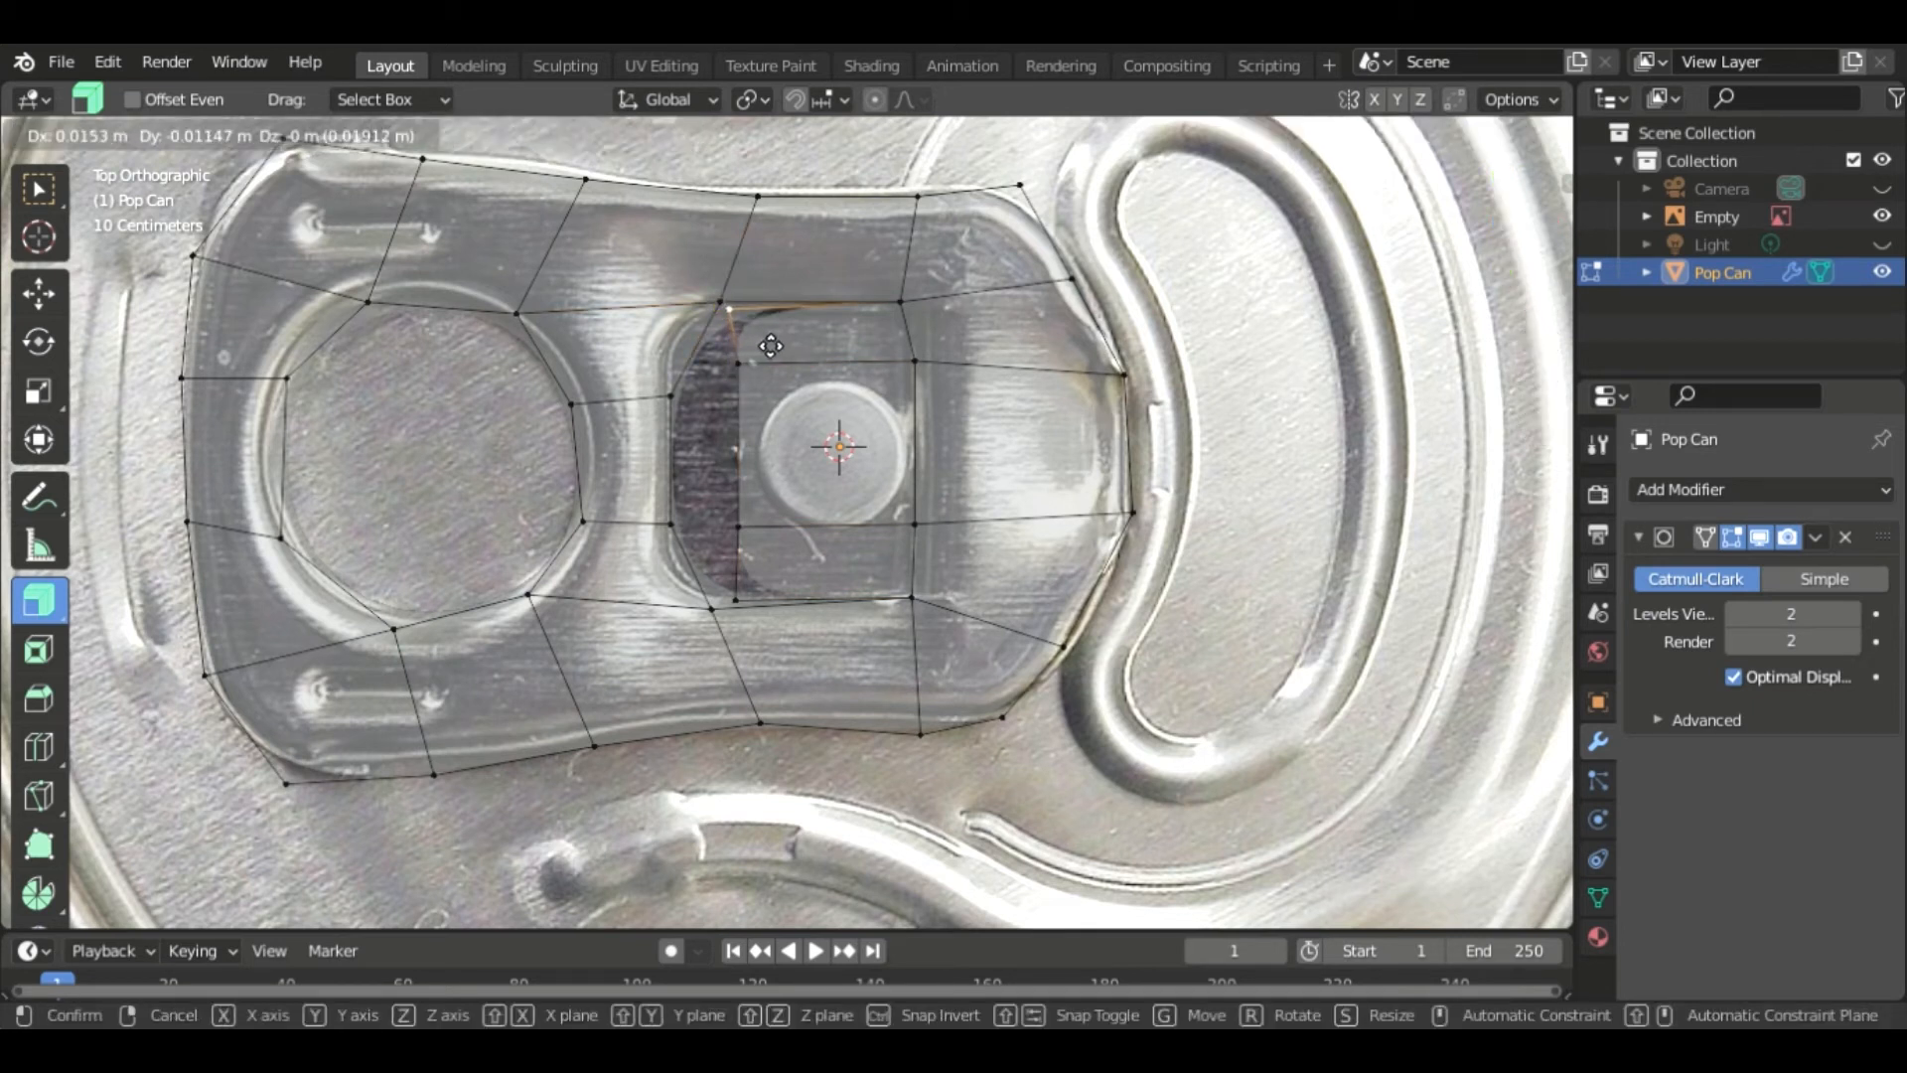
click(732, 311)
click(735, 365)
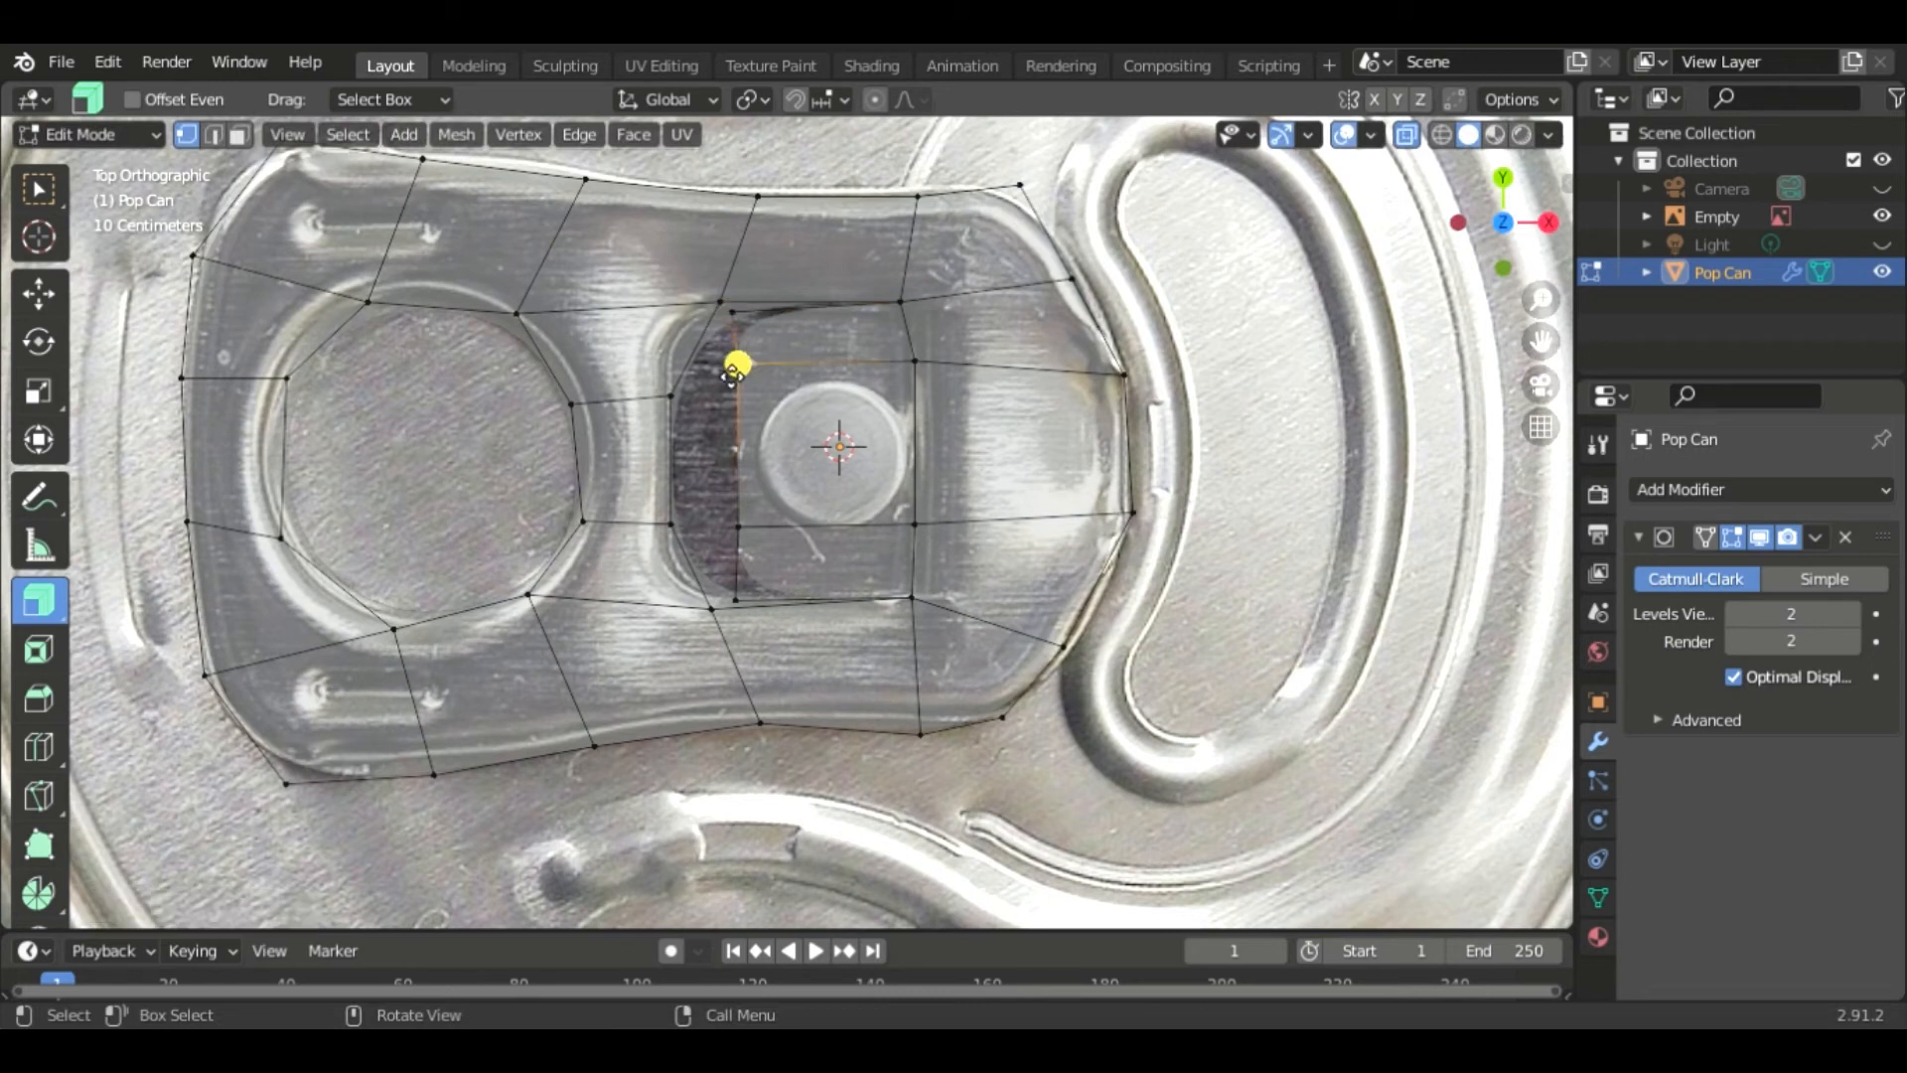
key(g)
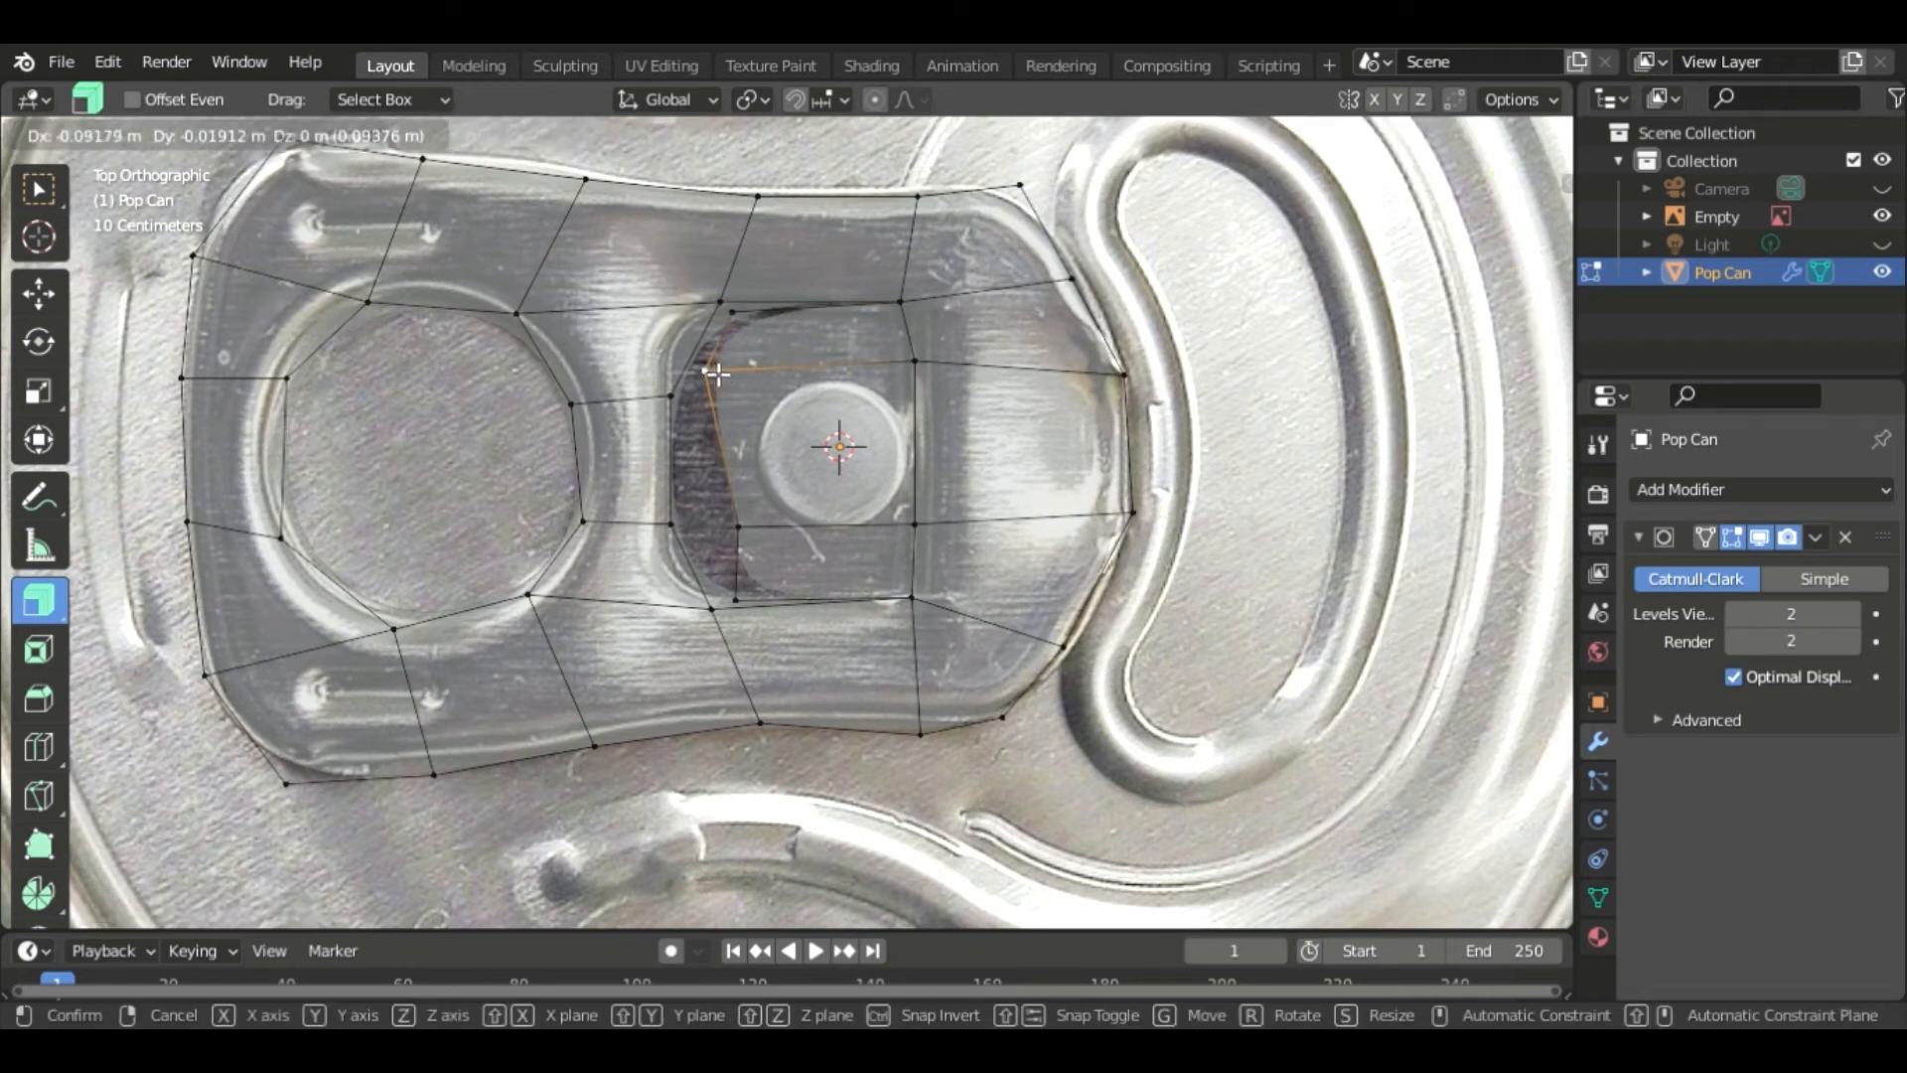
click(705, 373)
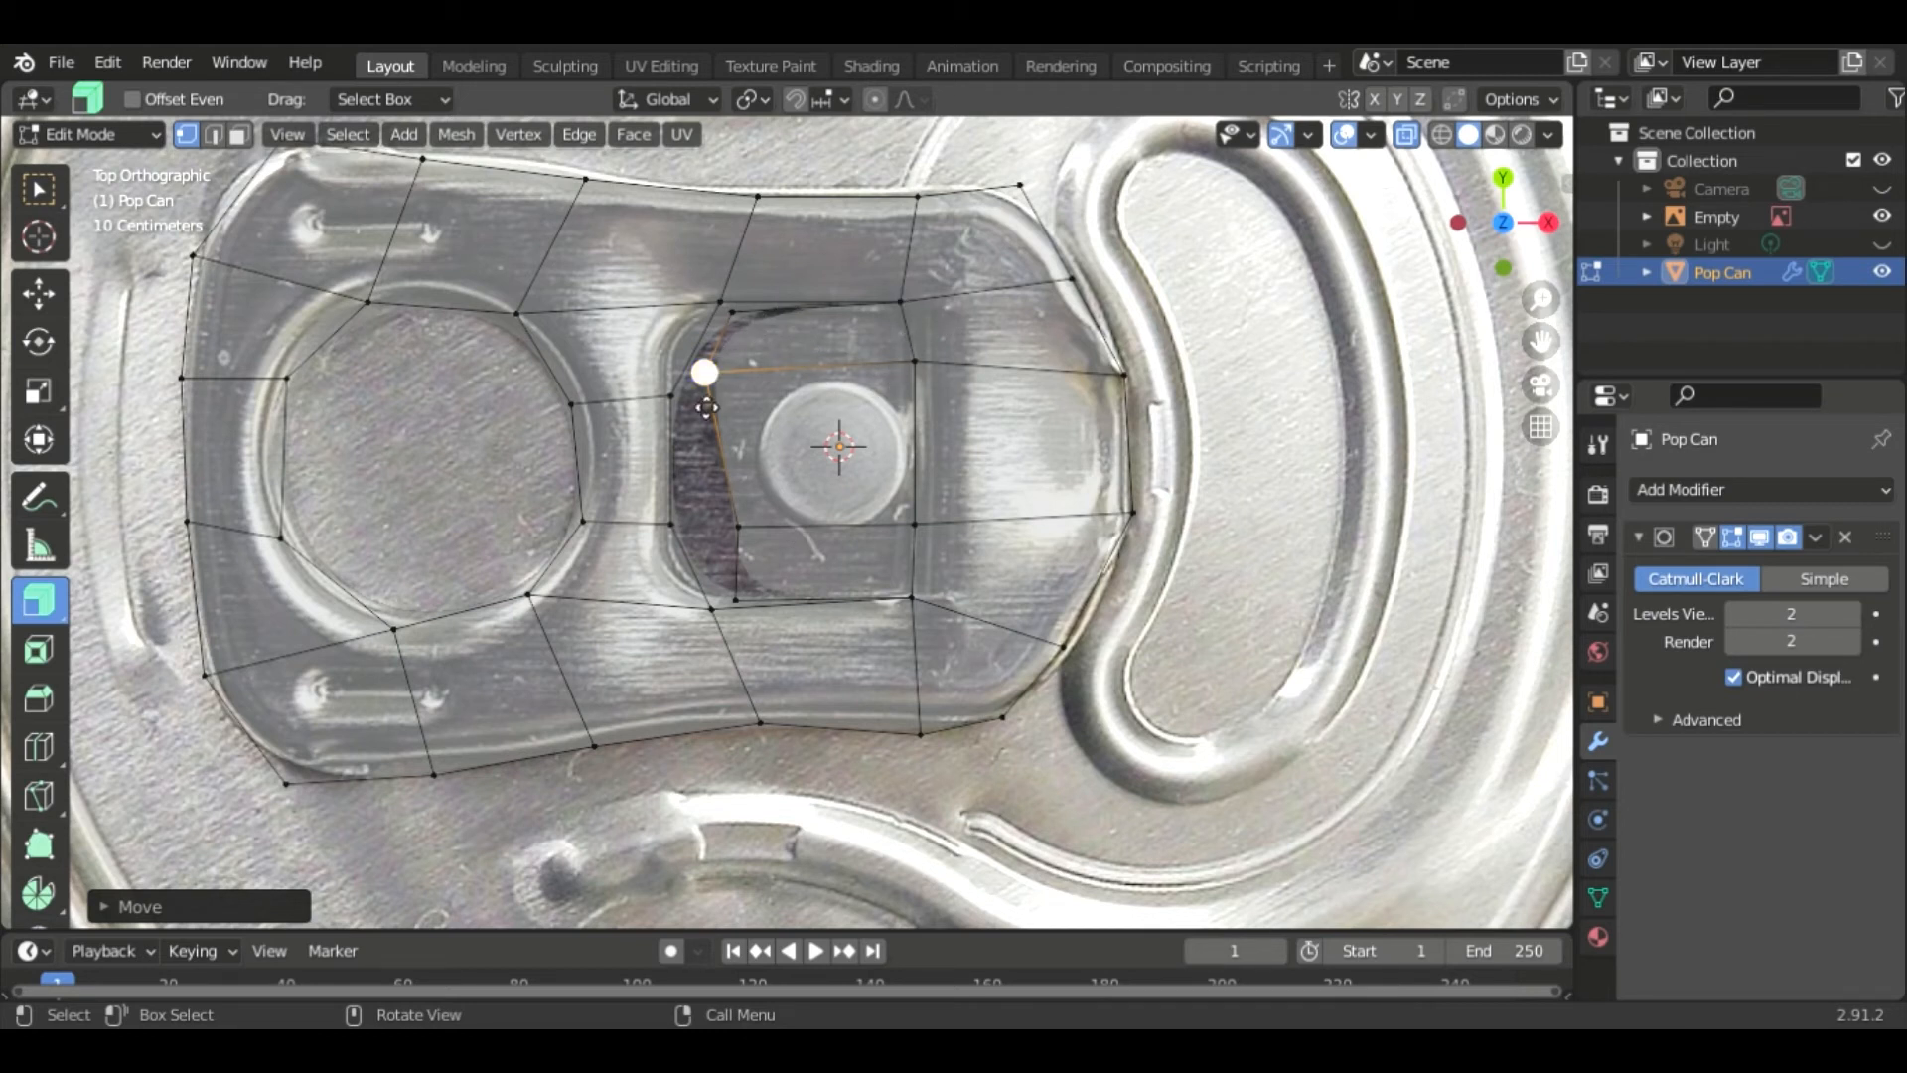
- Adjust the extruded edge's lower and middle vertices to follow the slot's curved left edge
click(736, 524)
key(g)
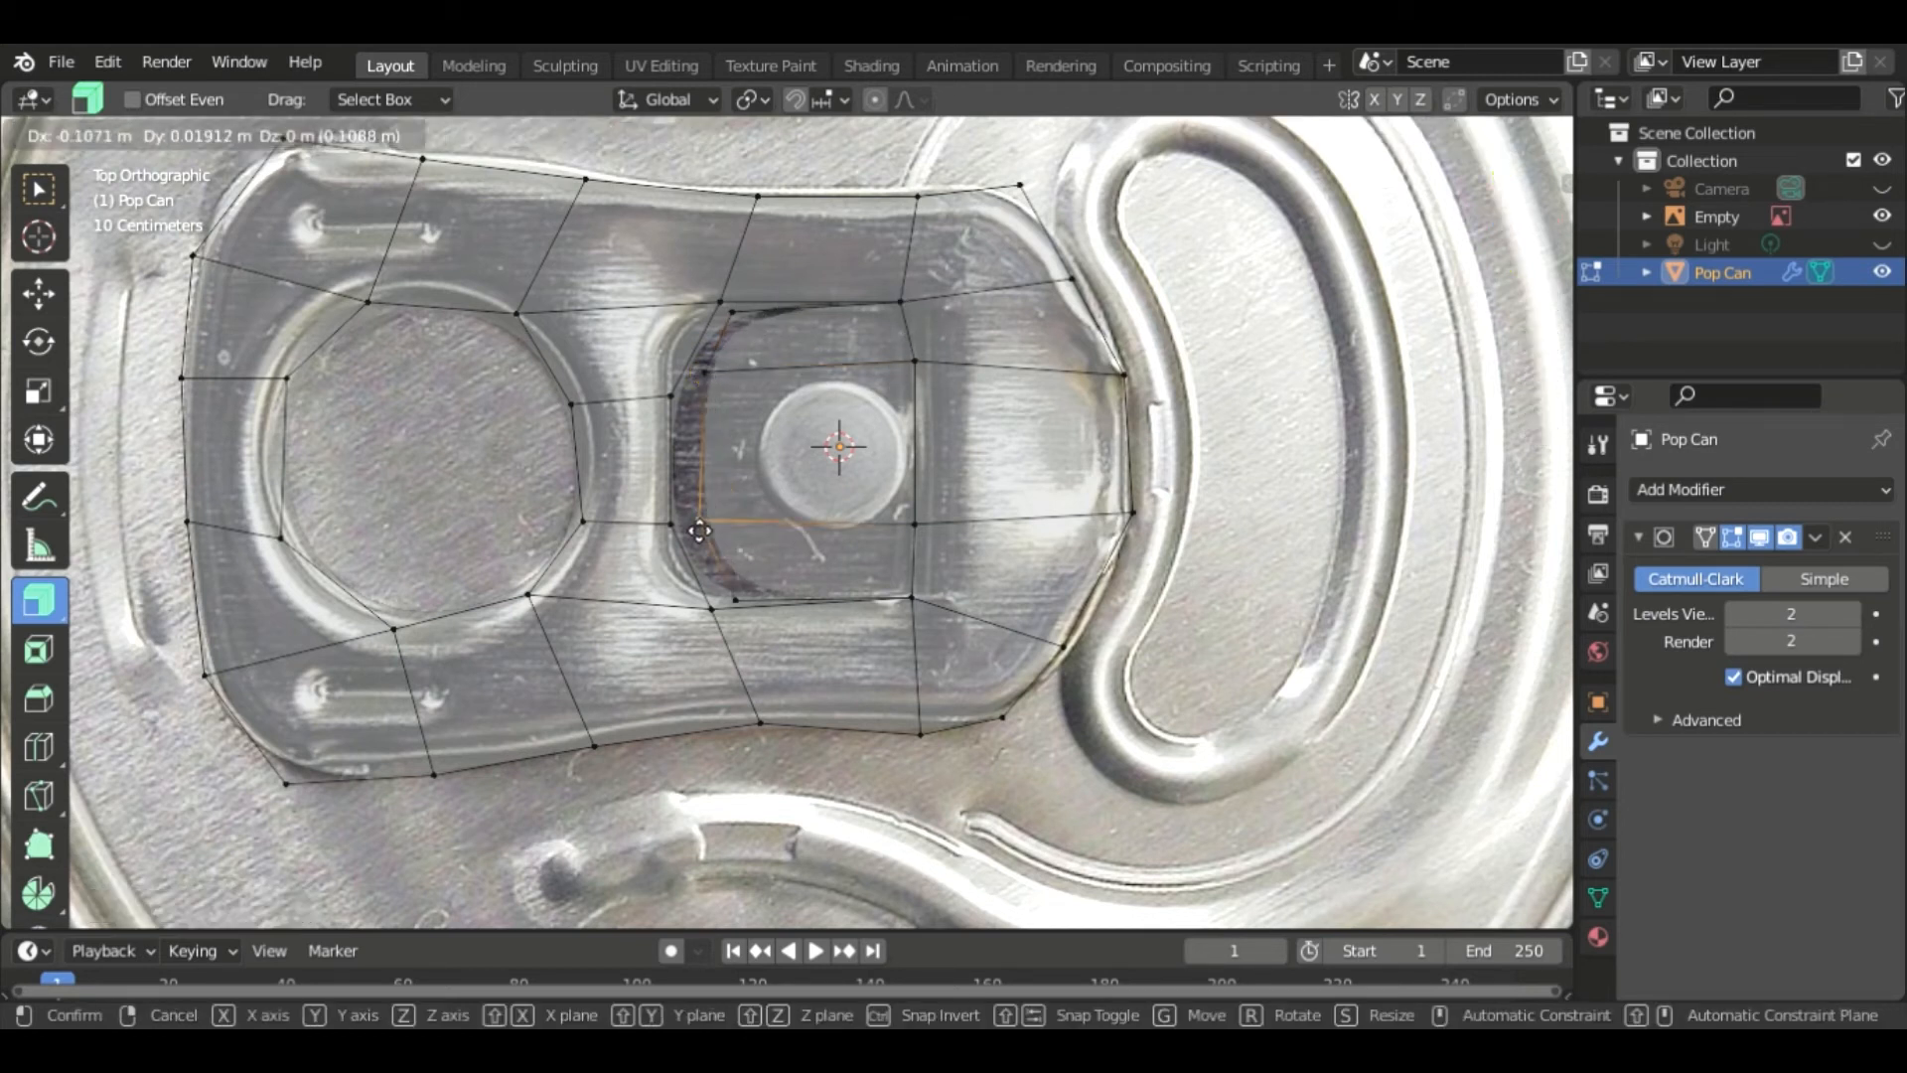
click(694, 529)
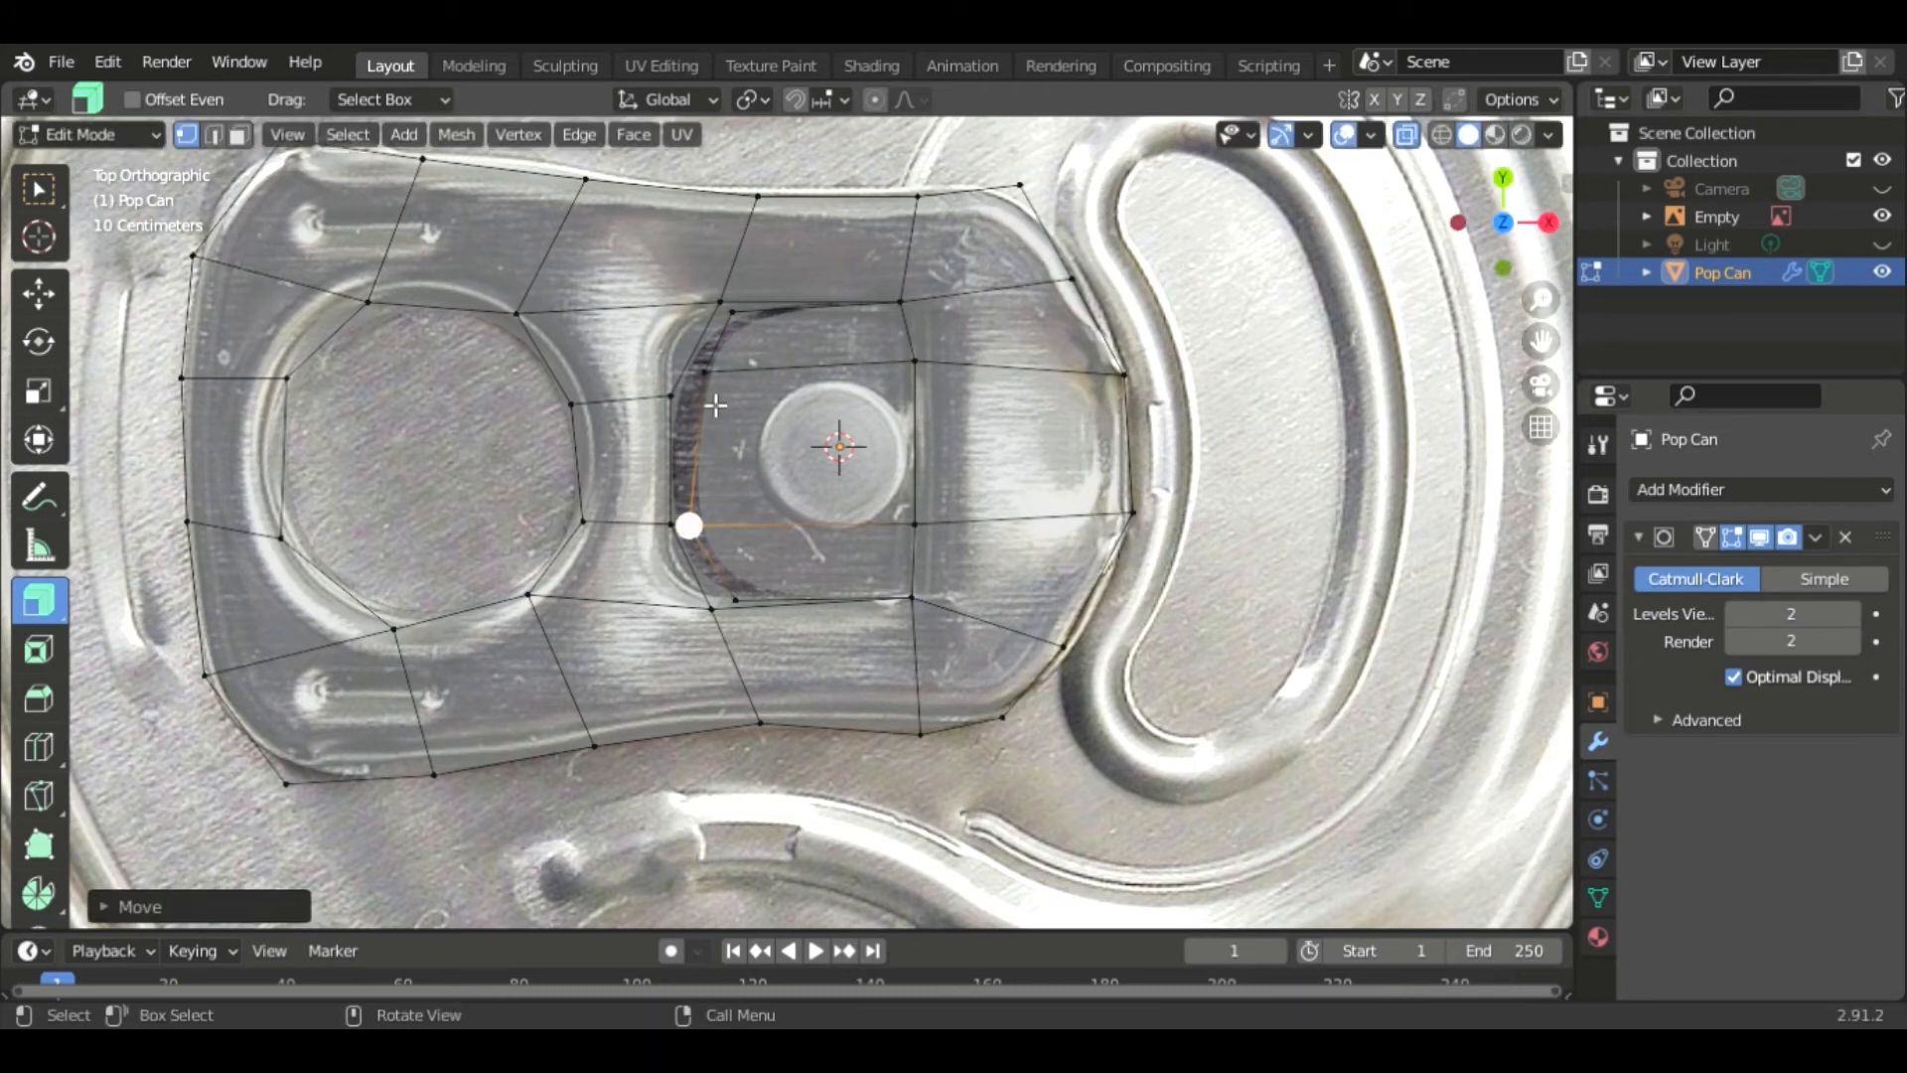
click(705, 375)
key(g)
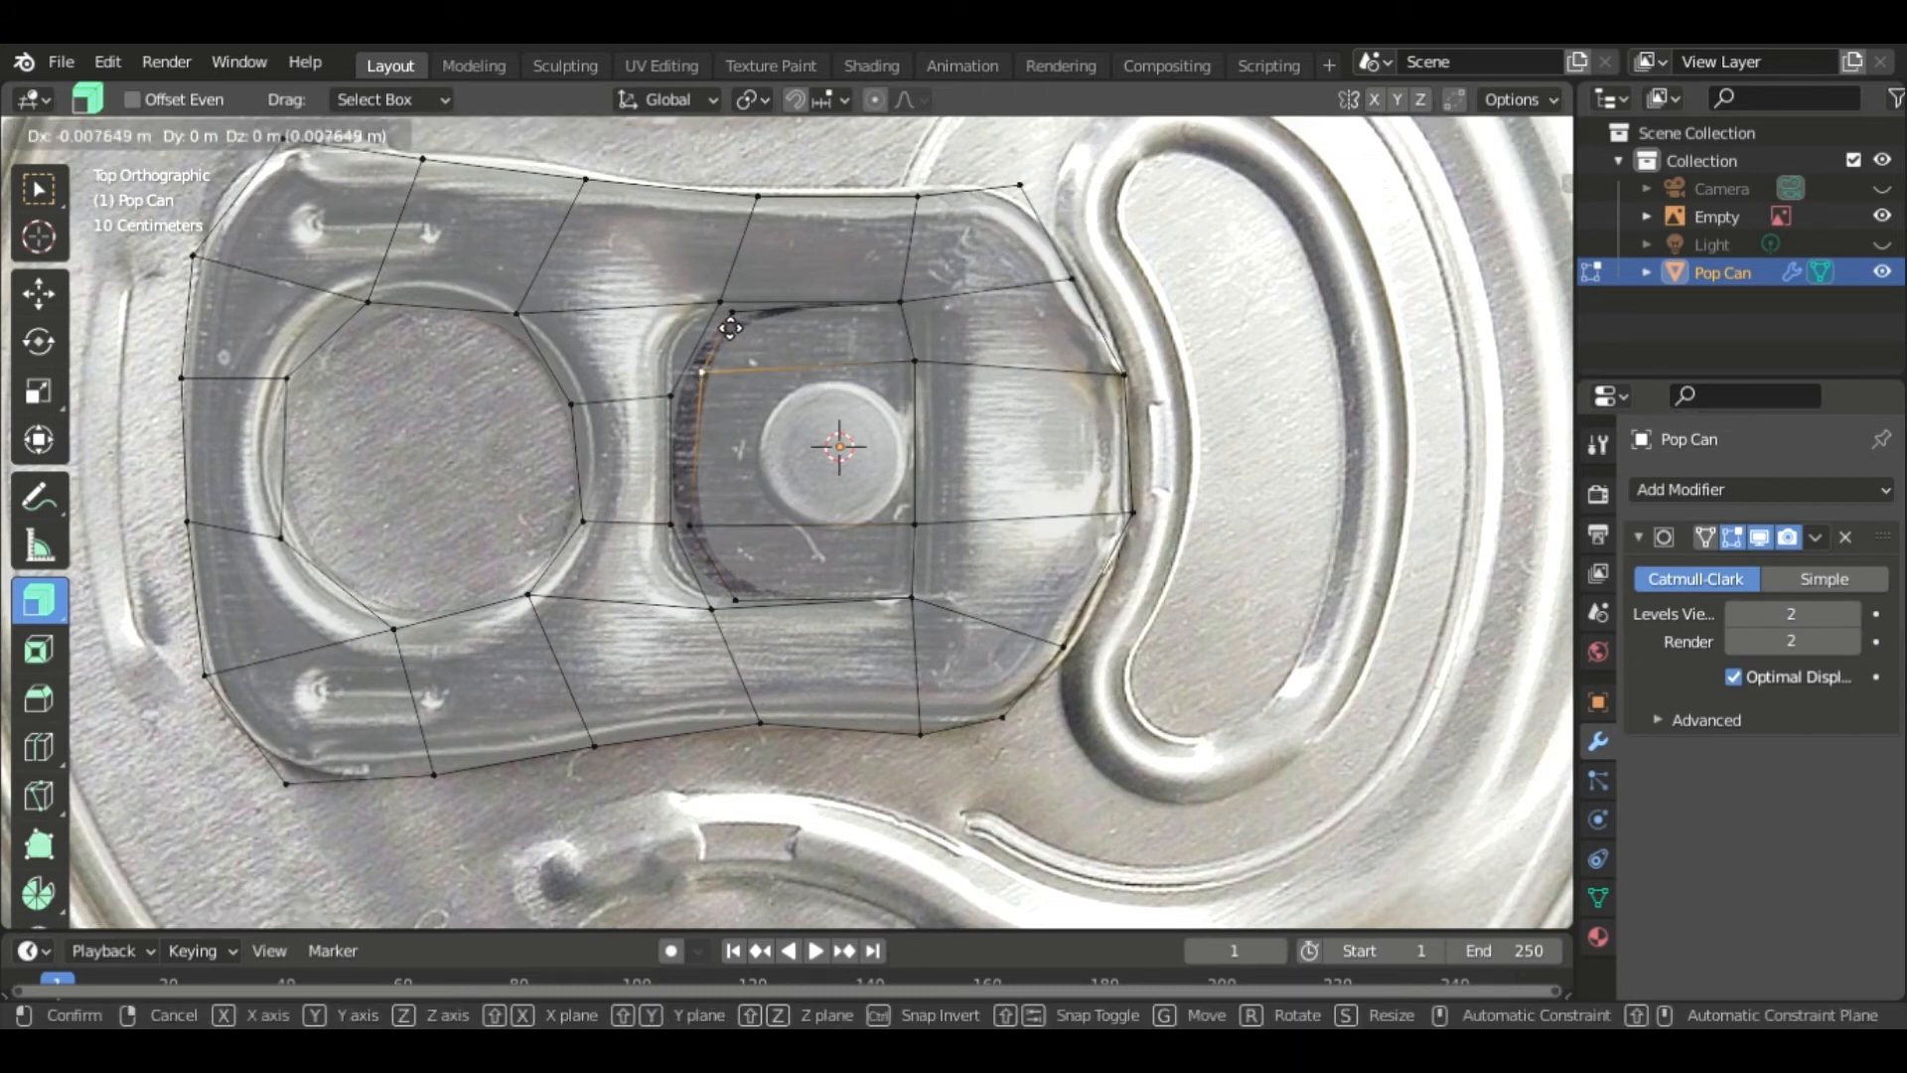
click(709, 379)
key(g)
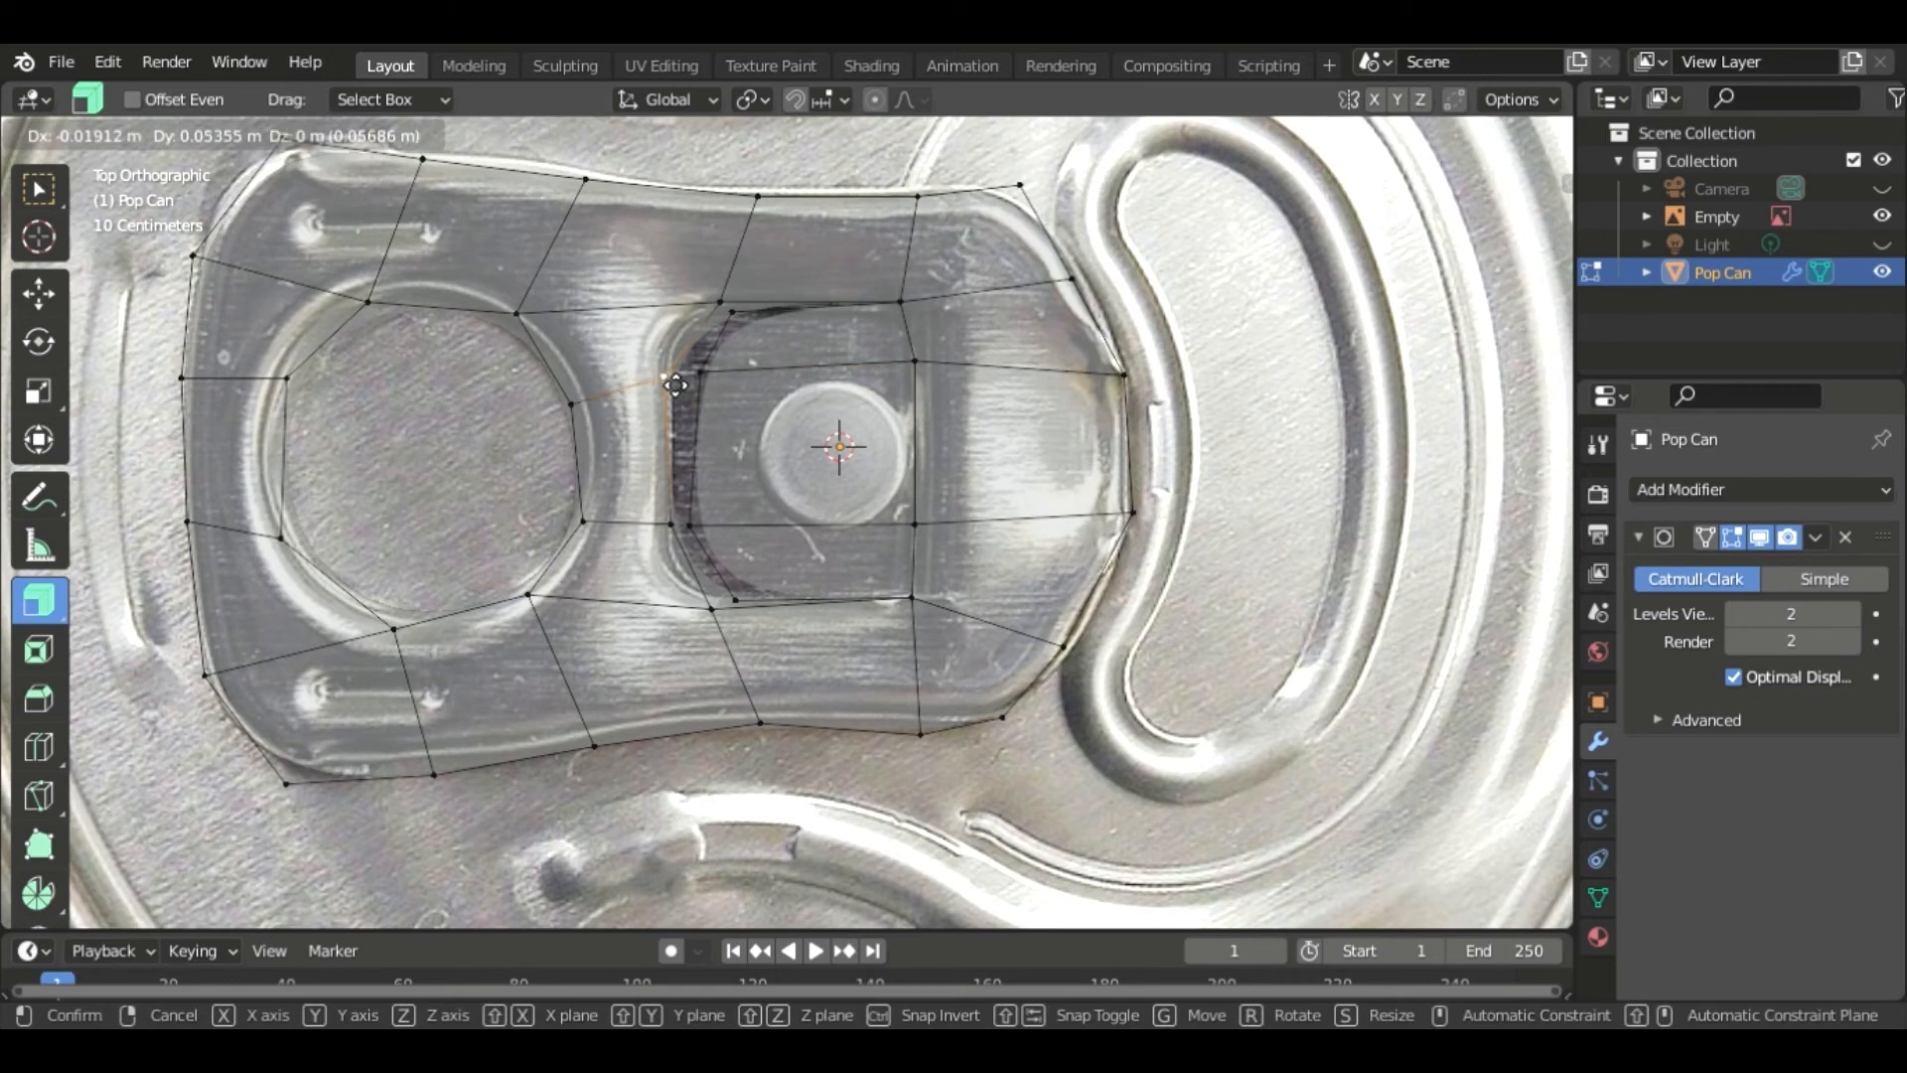
click(638, 393)
click(743, 601)
key(g)
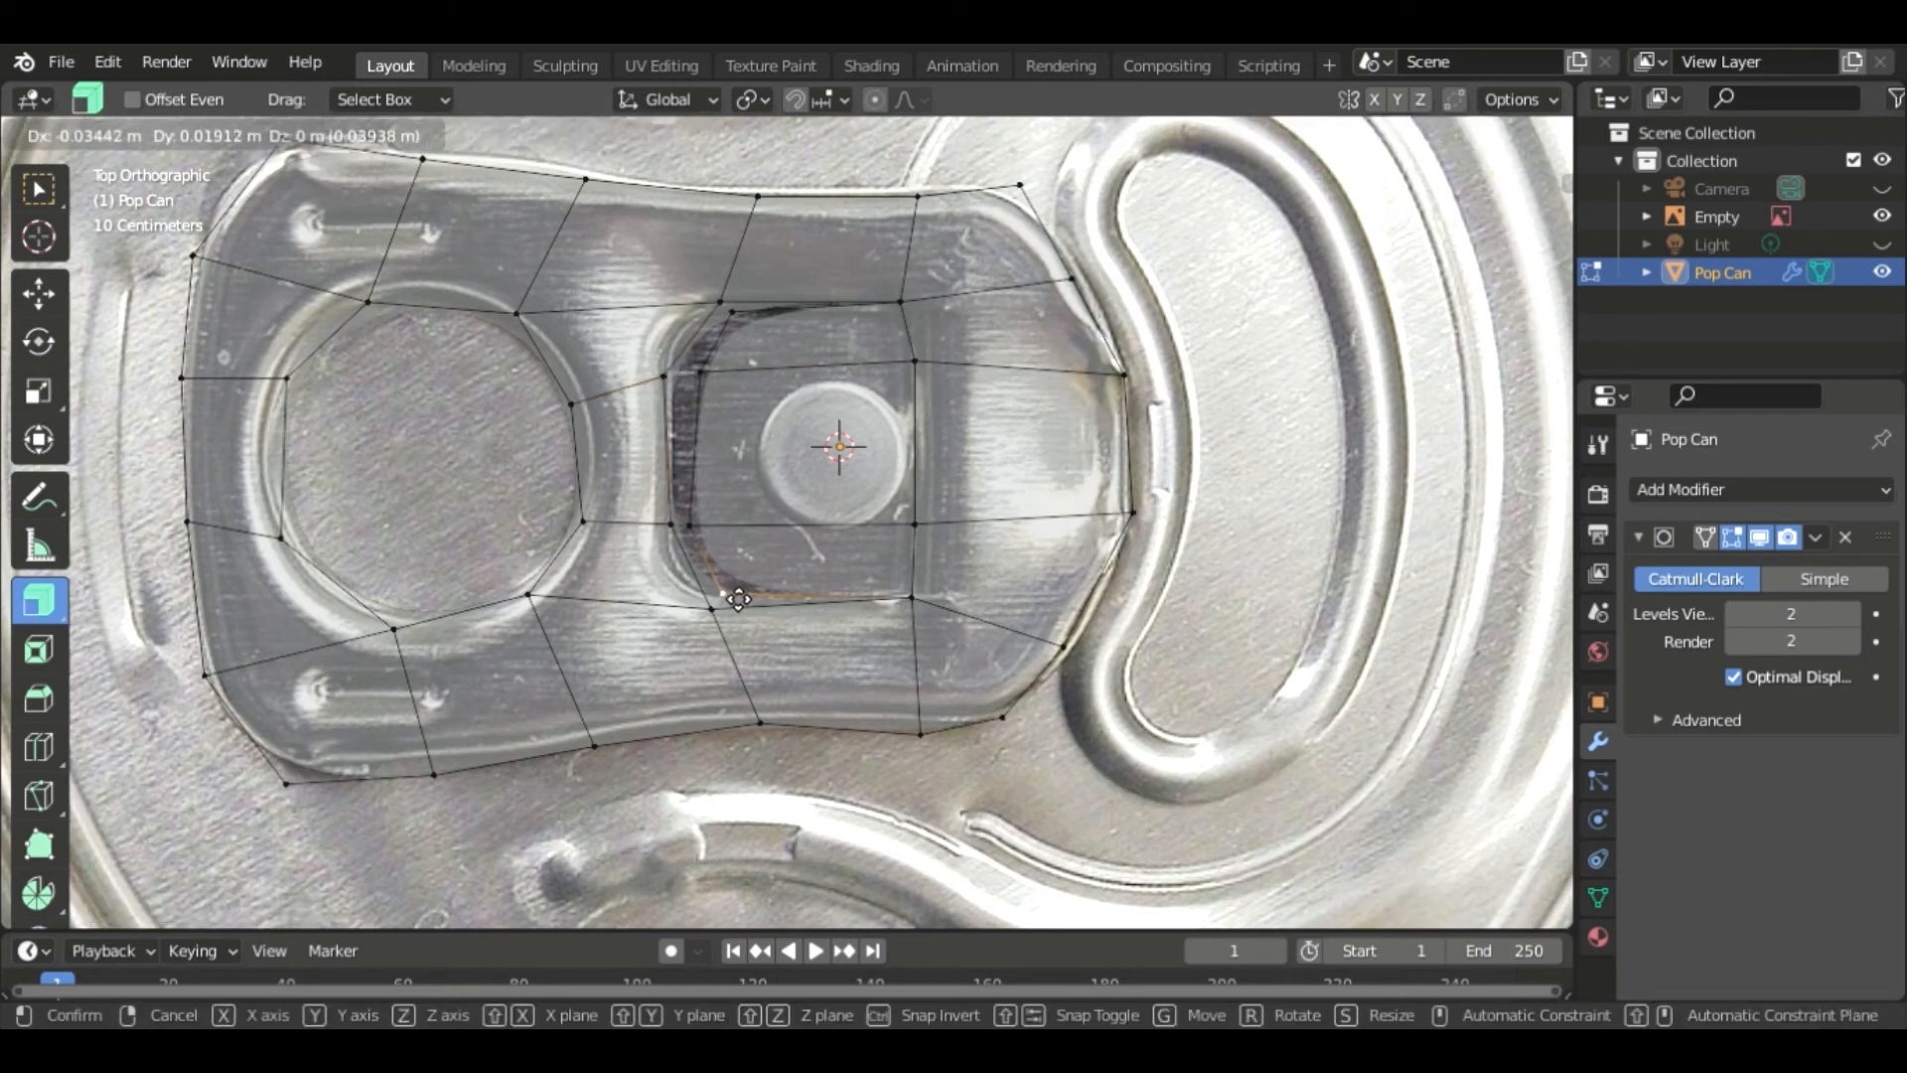
click(724, 593)
click(705, 370)
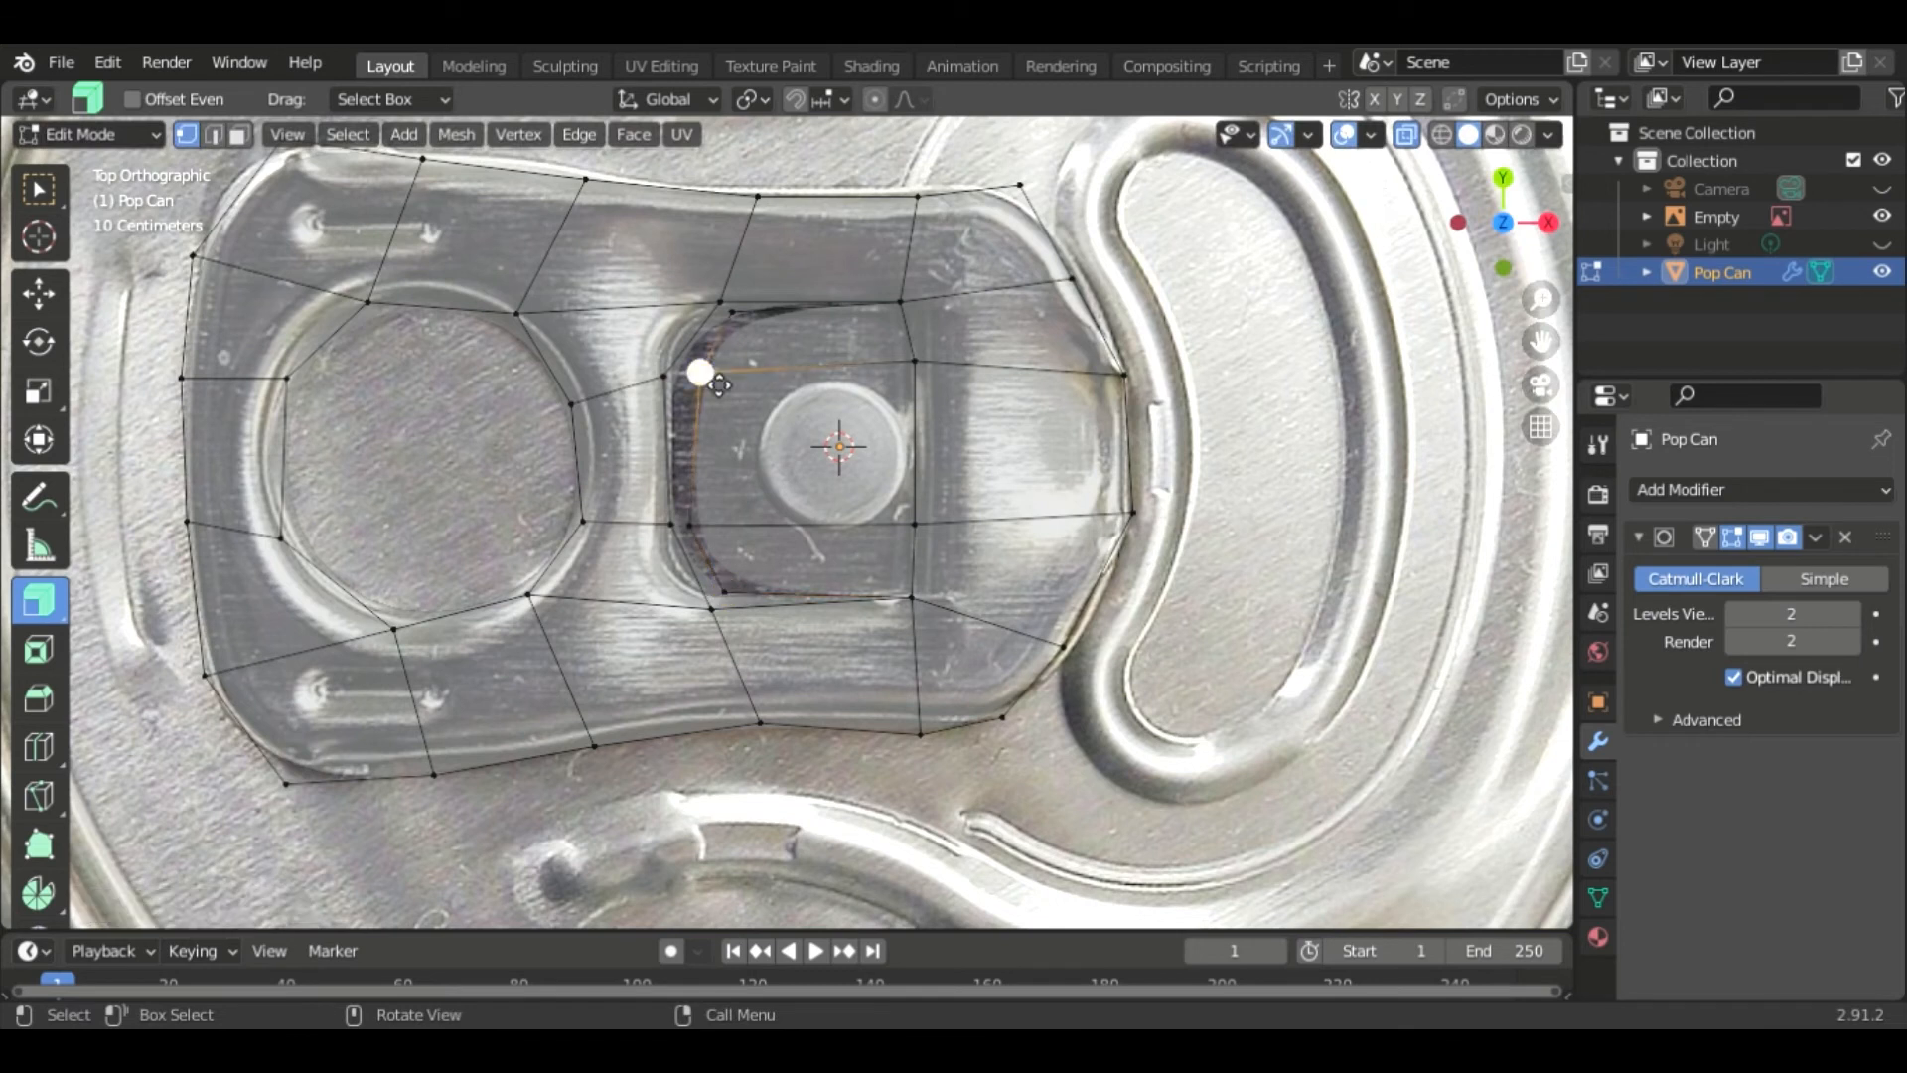
key(g)
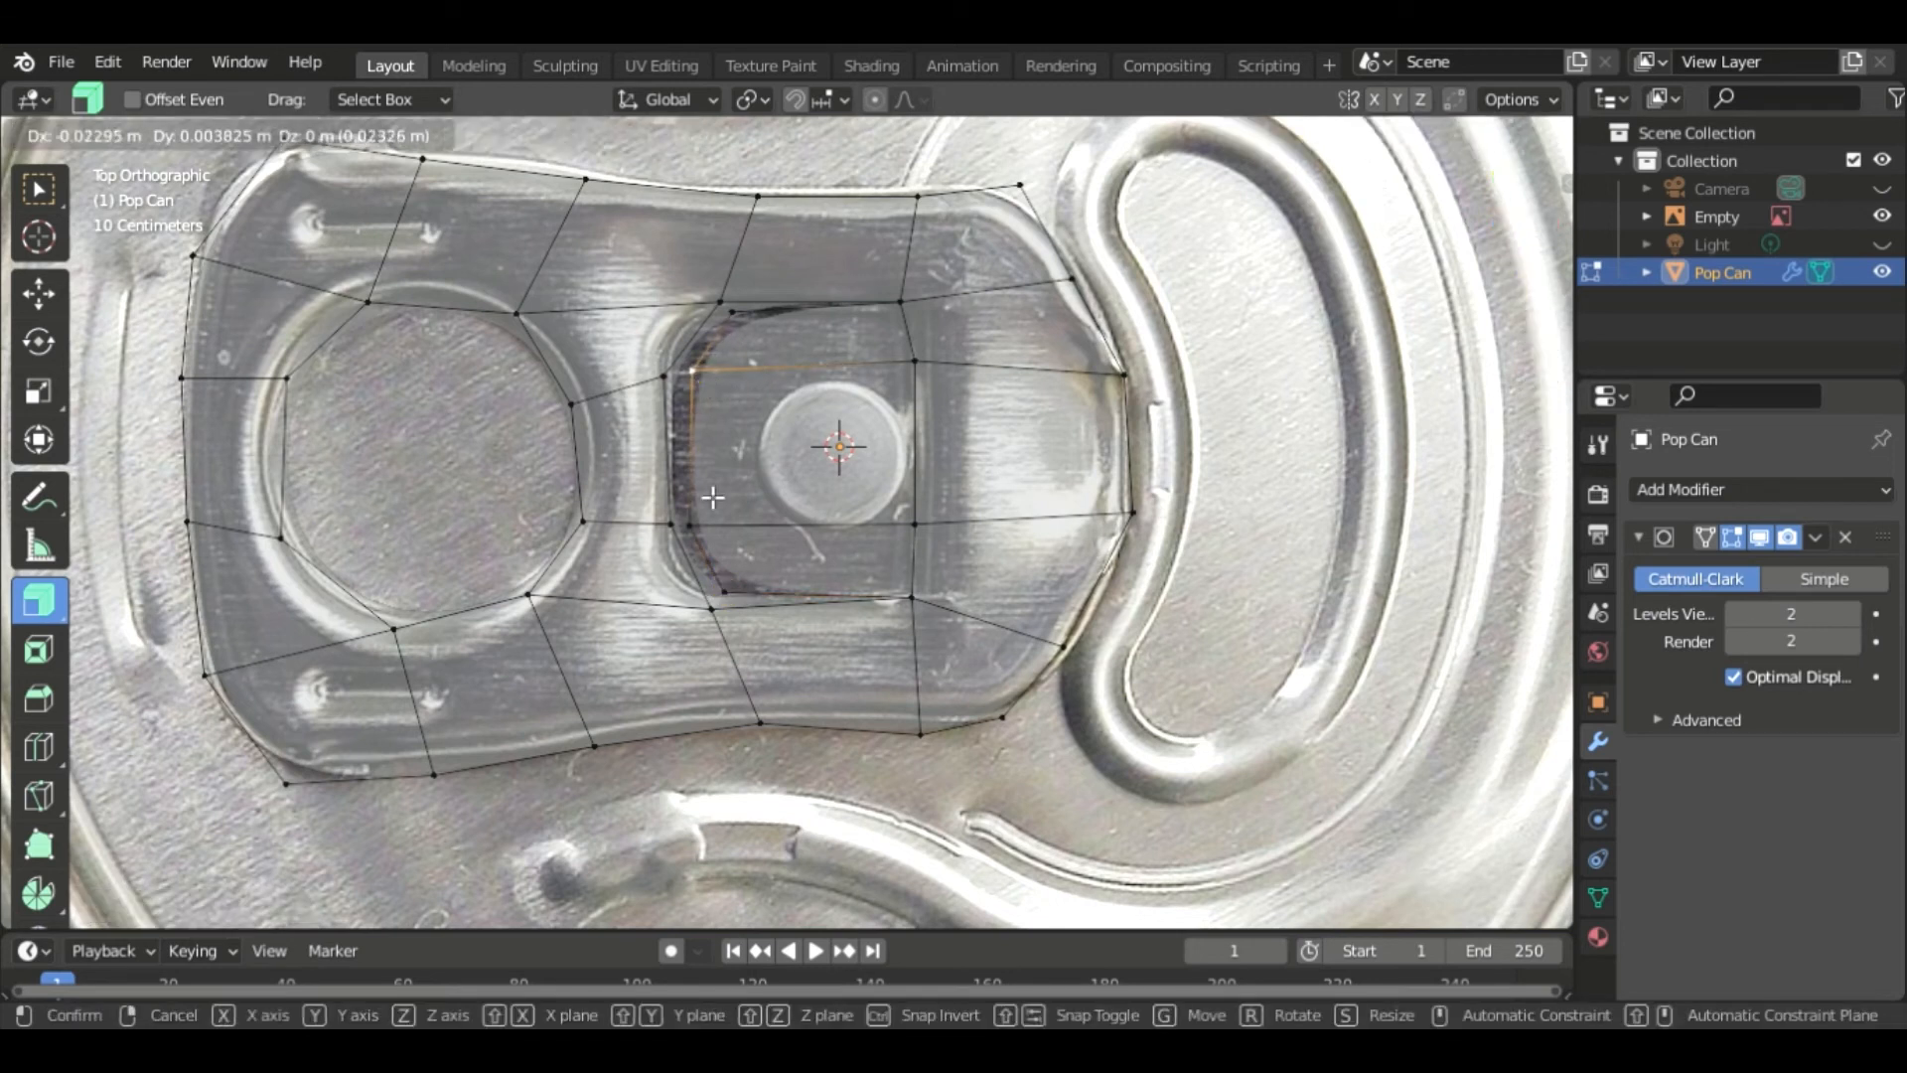
click(694, 374)
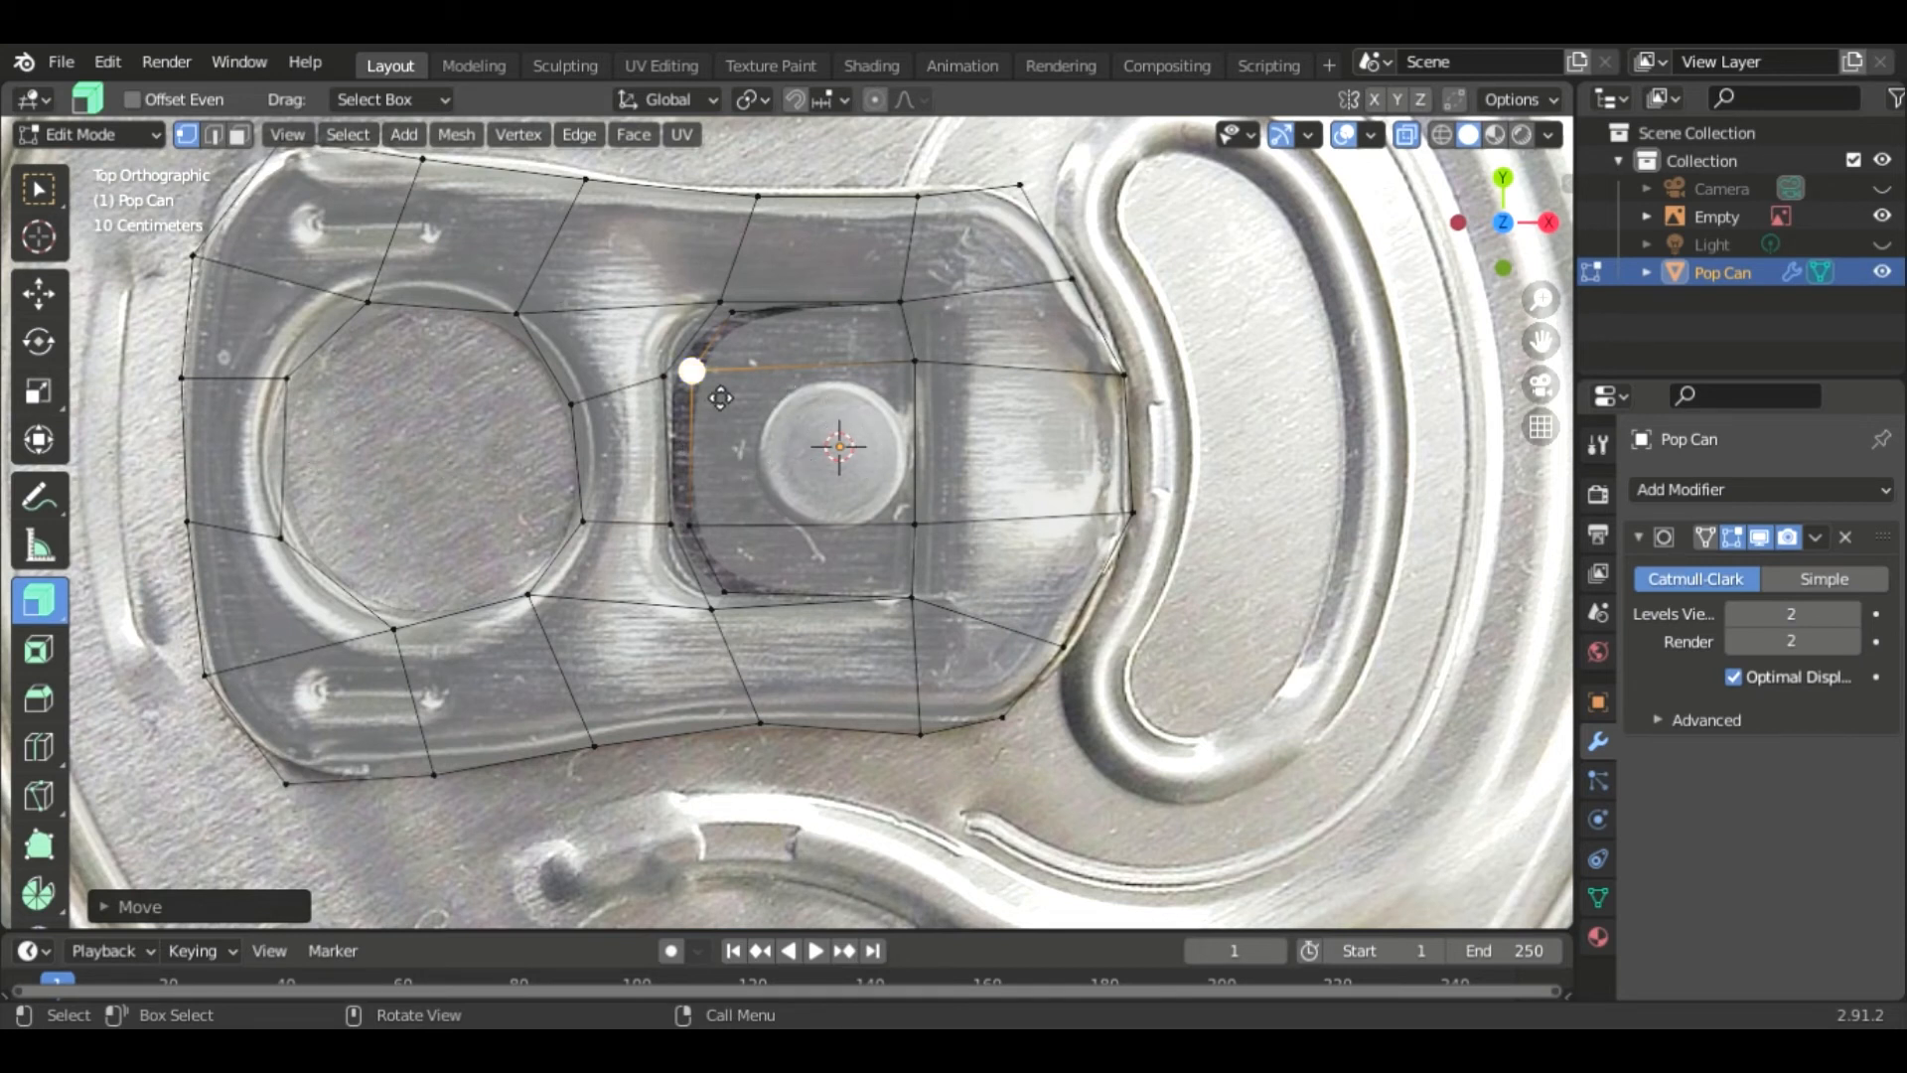
- Move the slot's new left edges down along the Z axis in front view
key(2)
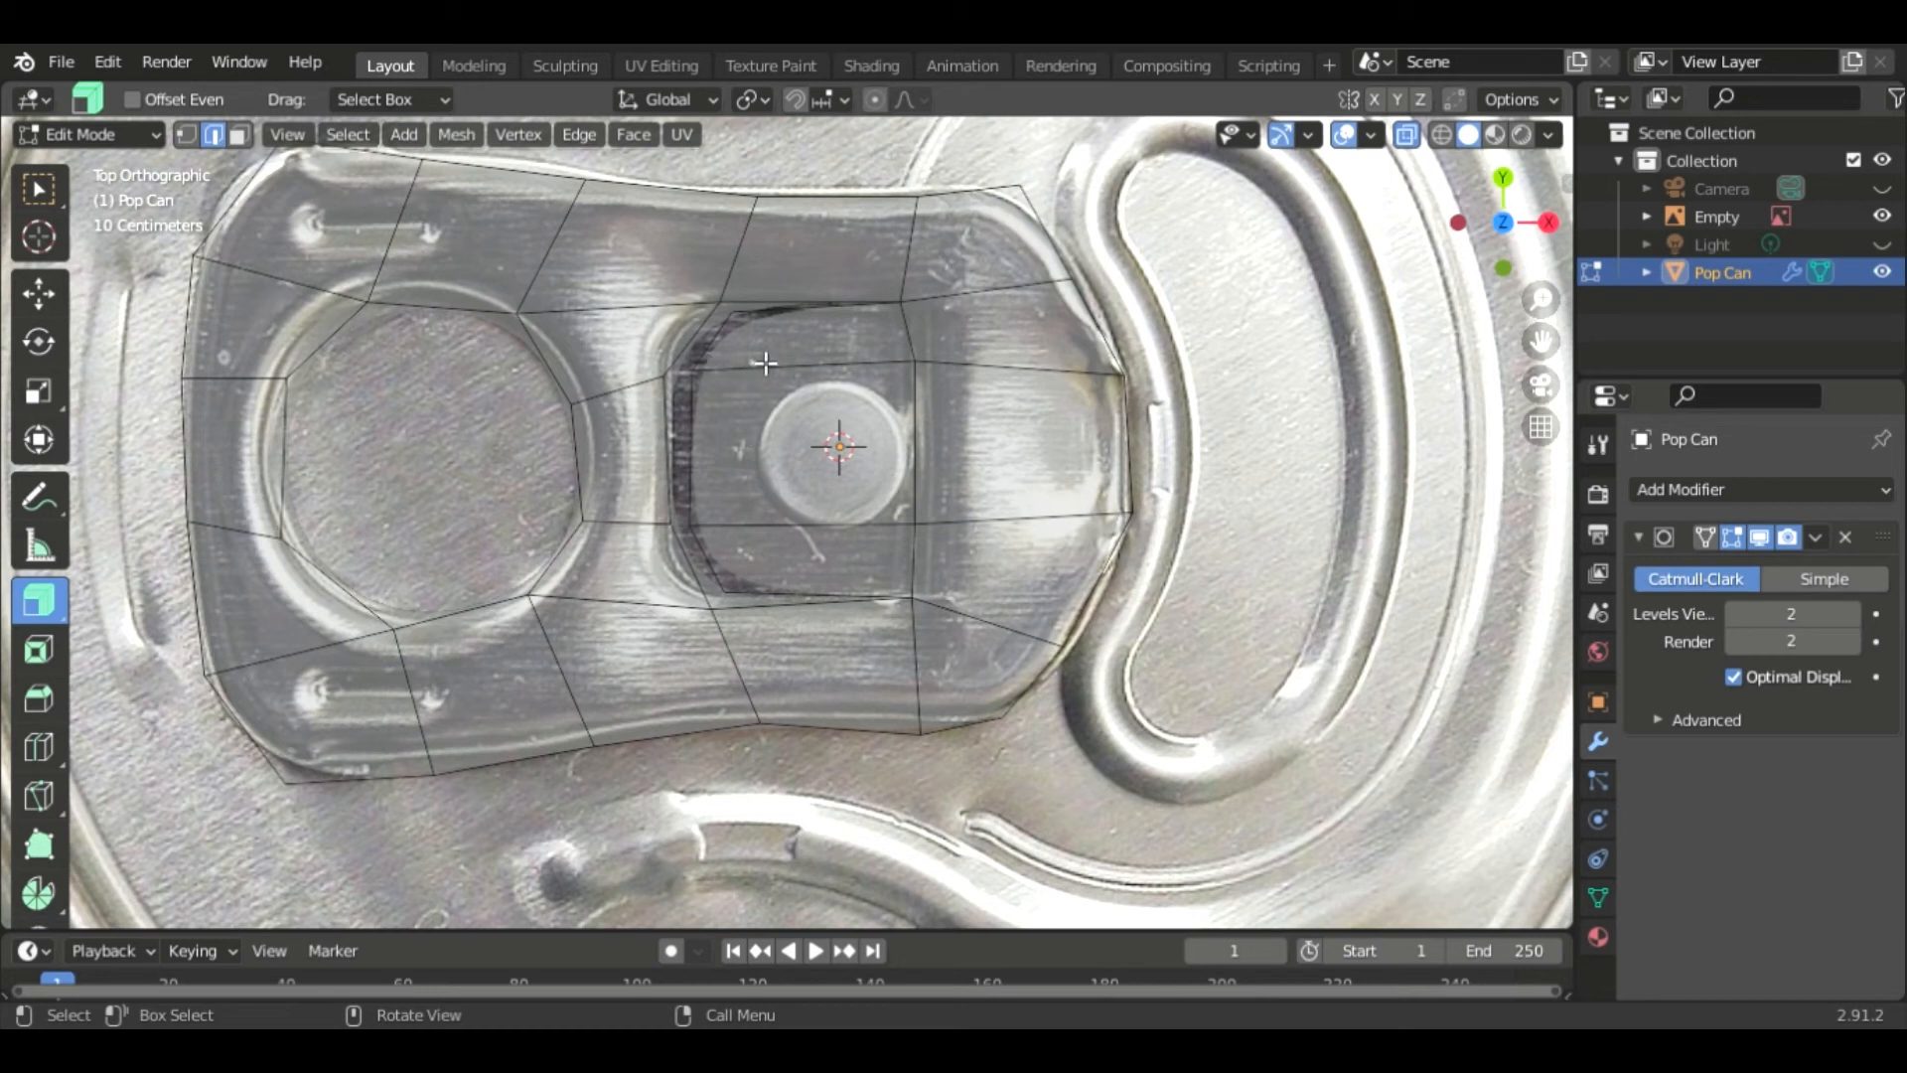
click(712, 340)
shift+click(704, 402)
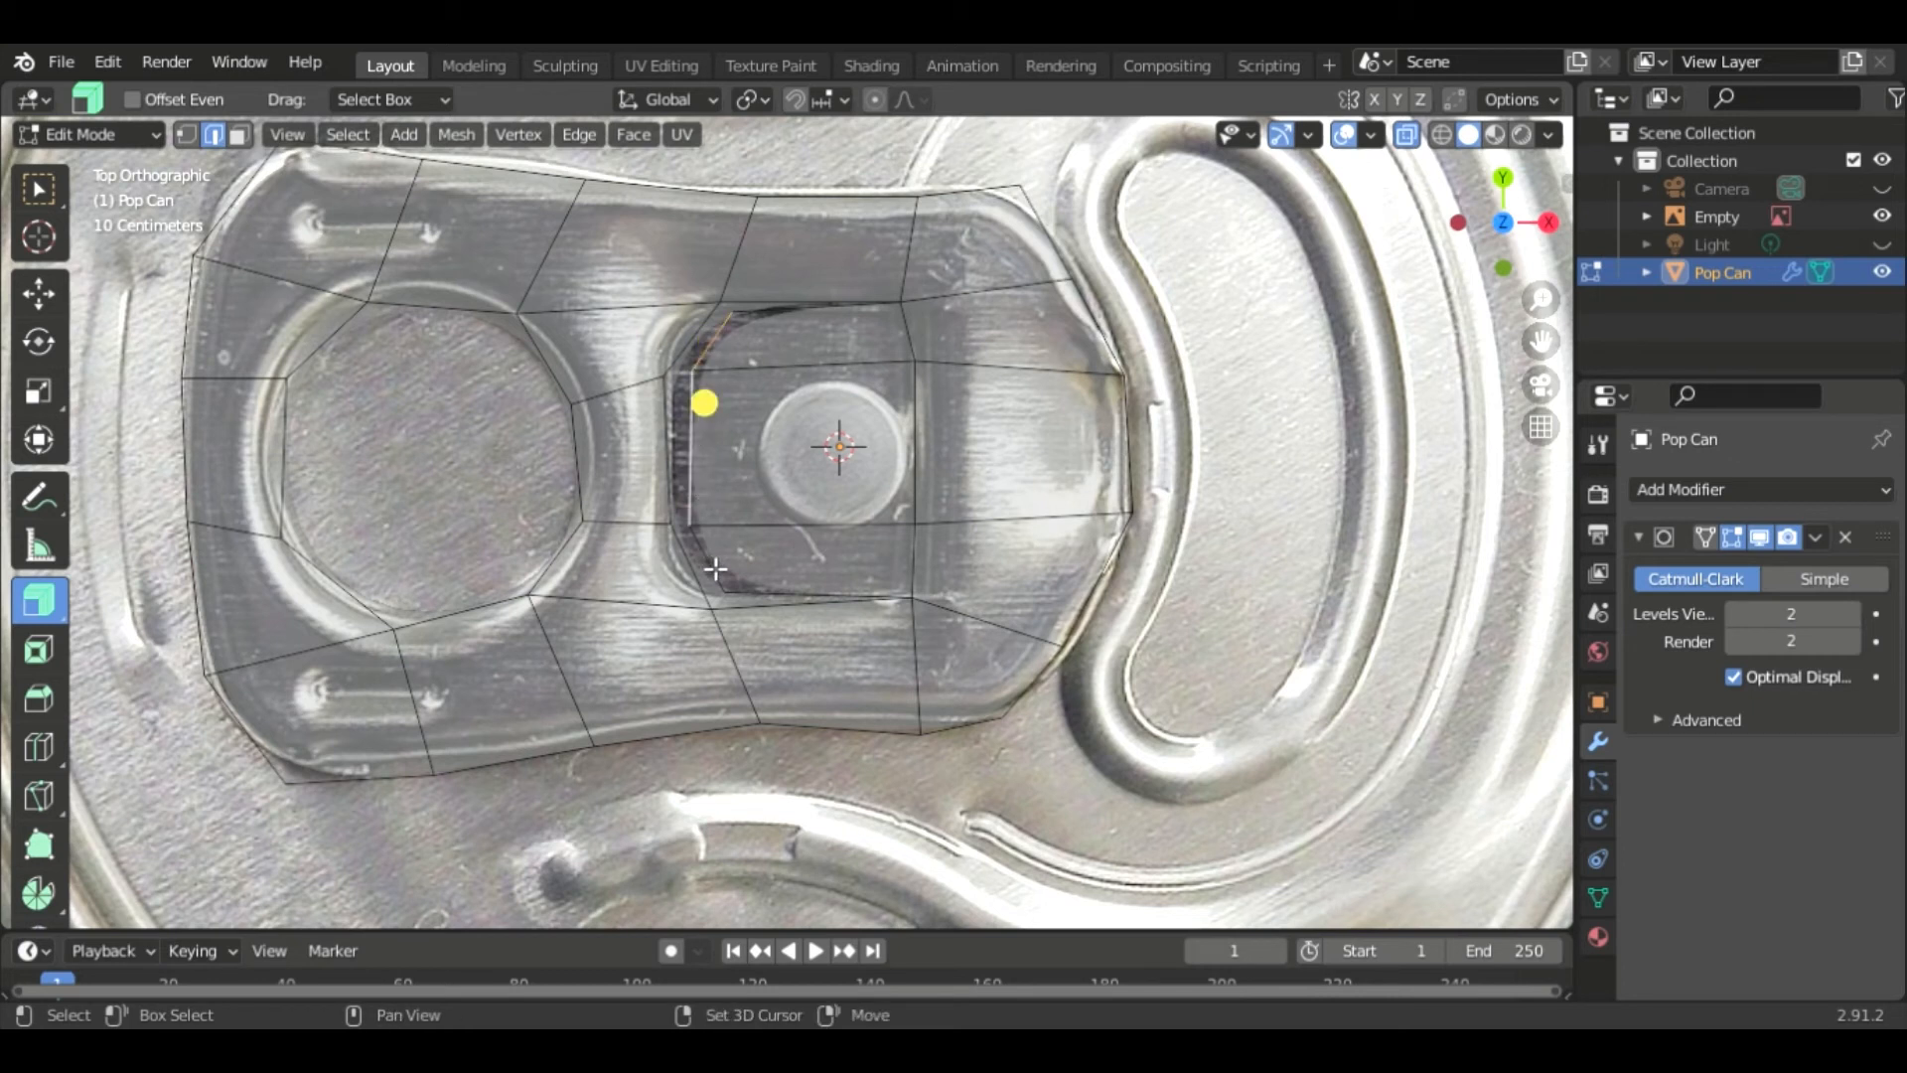
shift+click(715, 569)
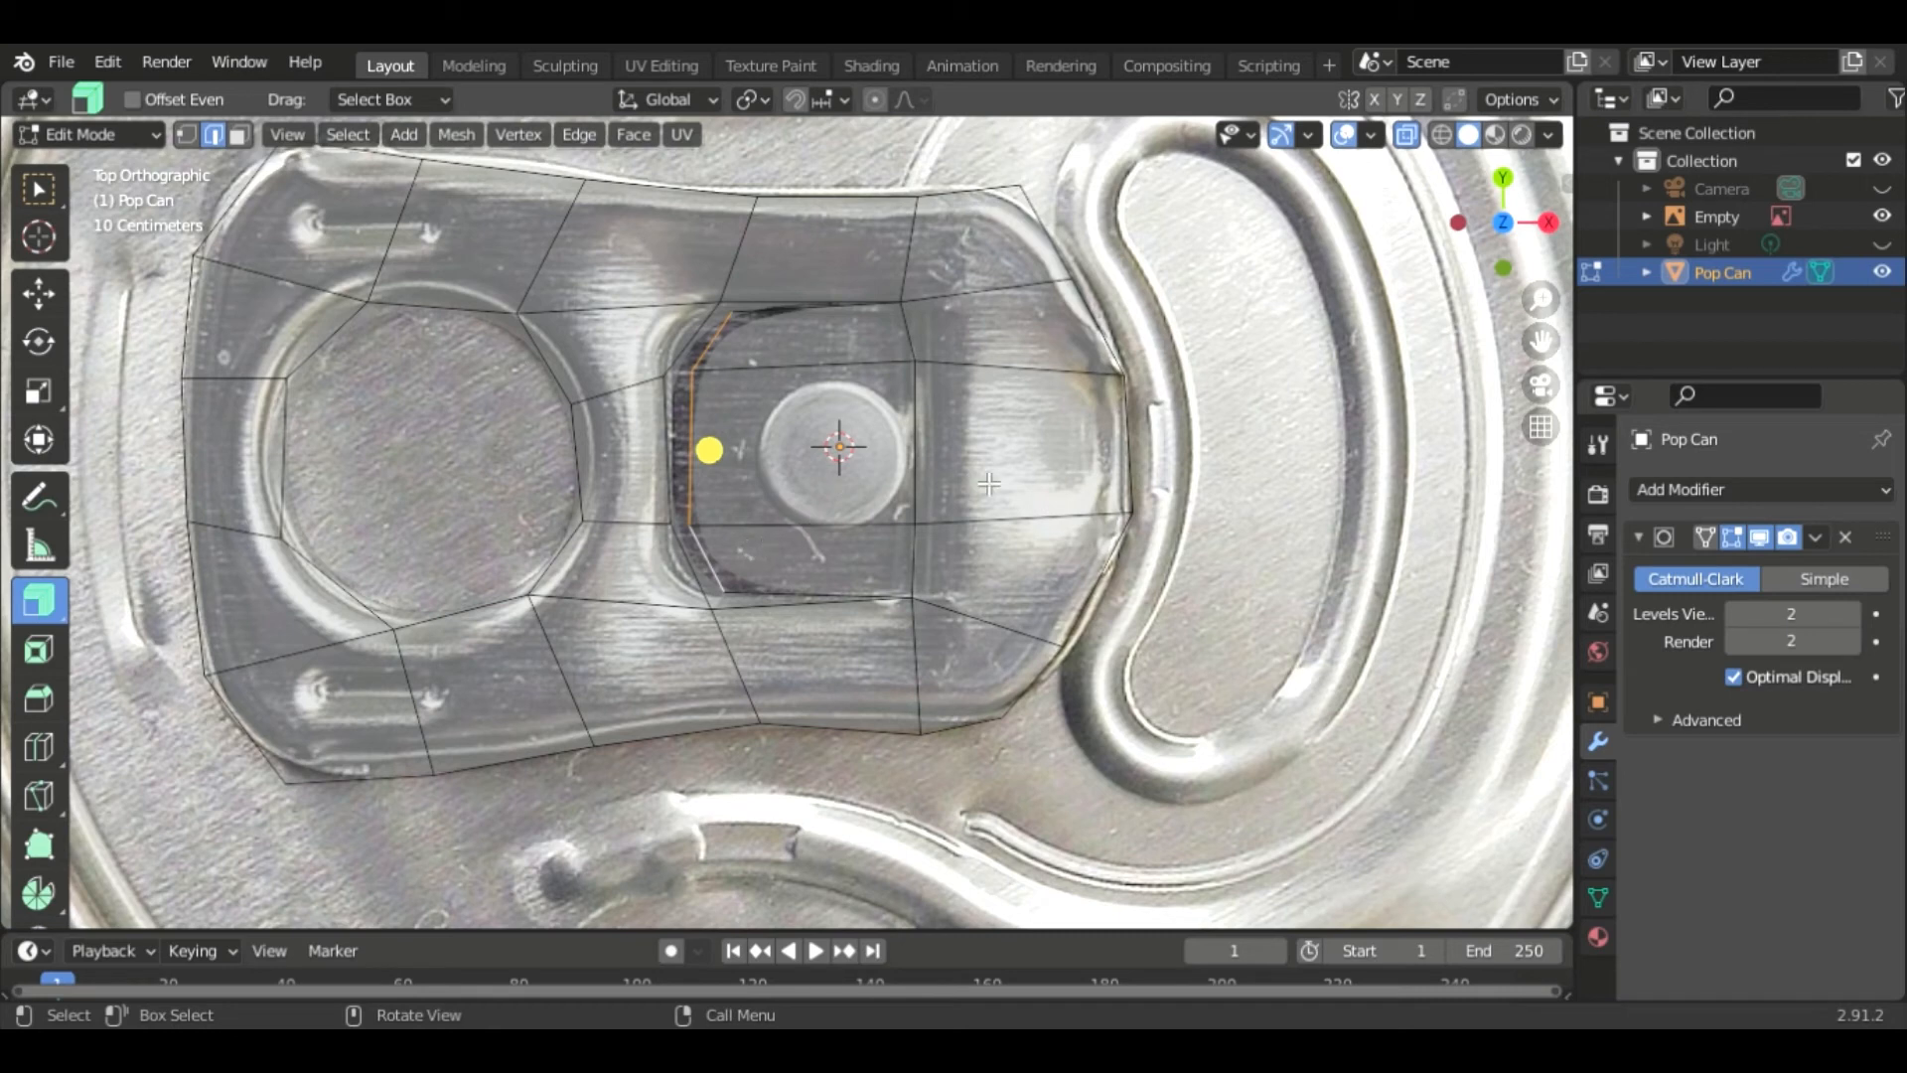
key(KP_1)
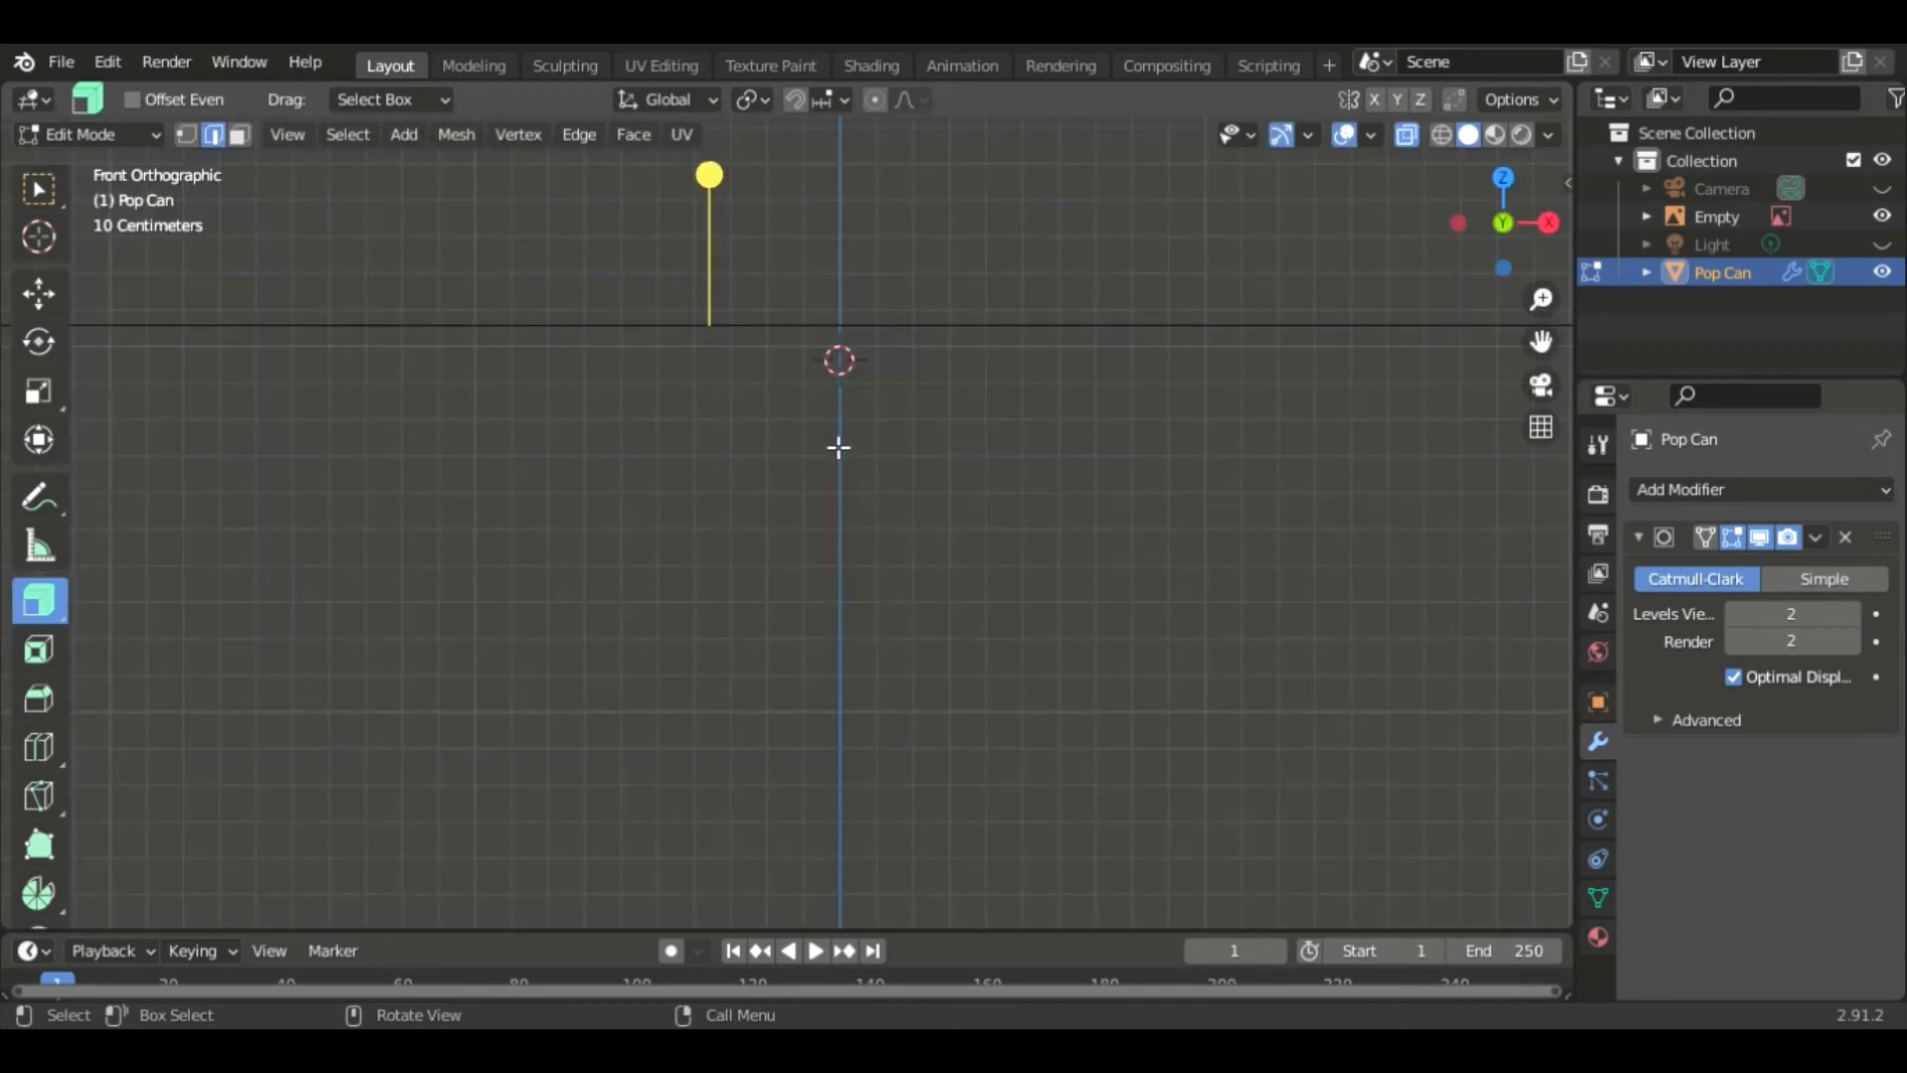
key(g)
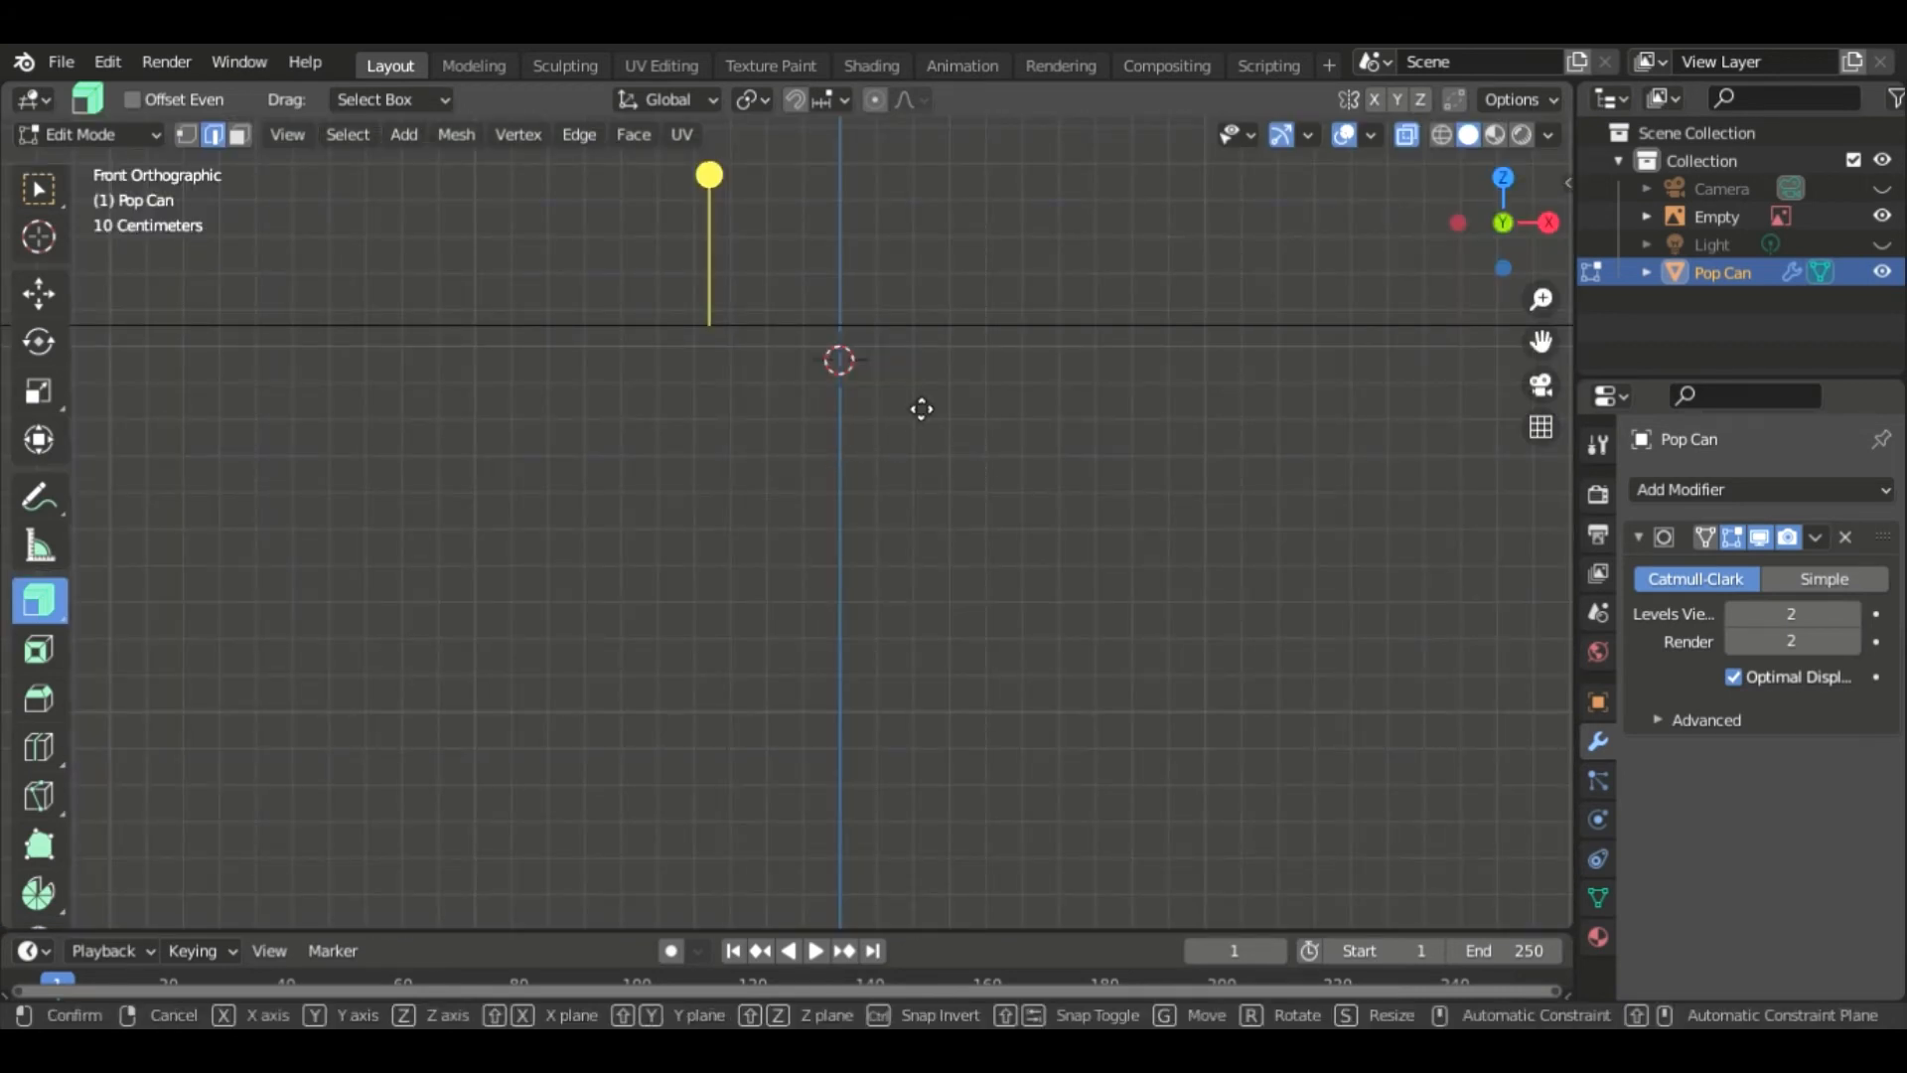
key(z)
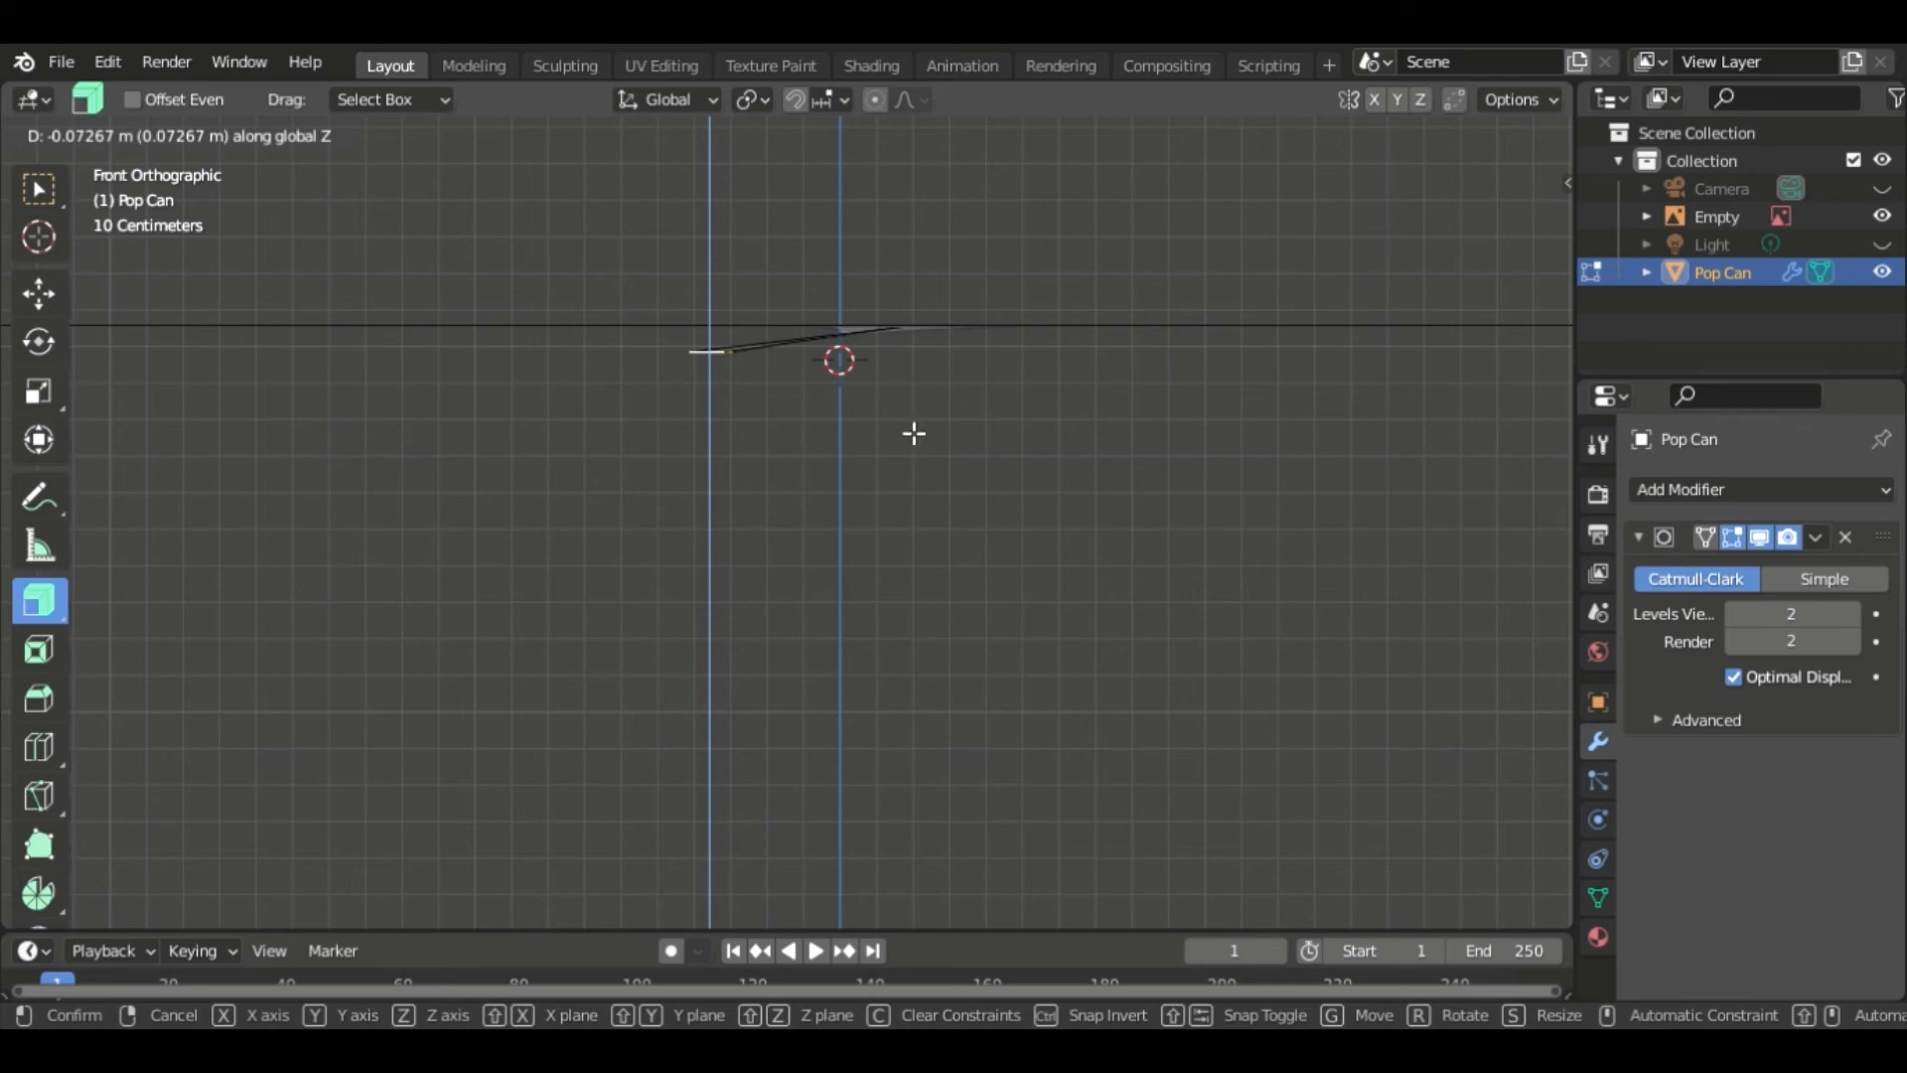
click(913, 433)
- Hide the Empty holding the reference image
middle_drag(1026, 401, 1038, 466)
scroll(1033, 457, down, 4)
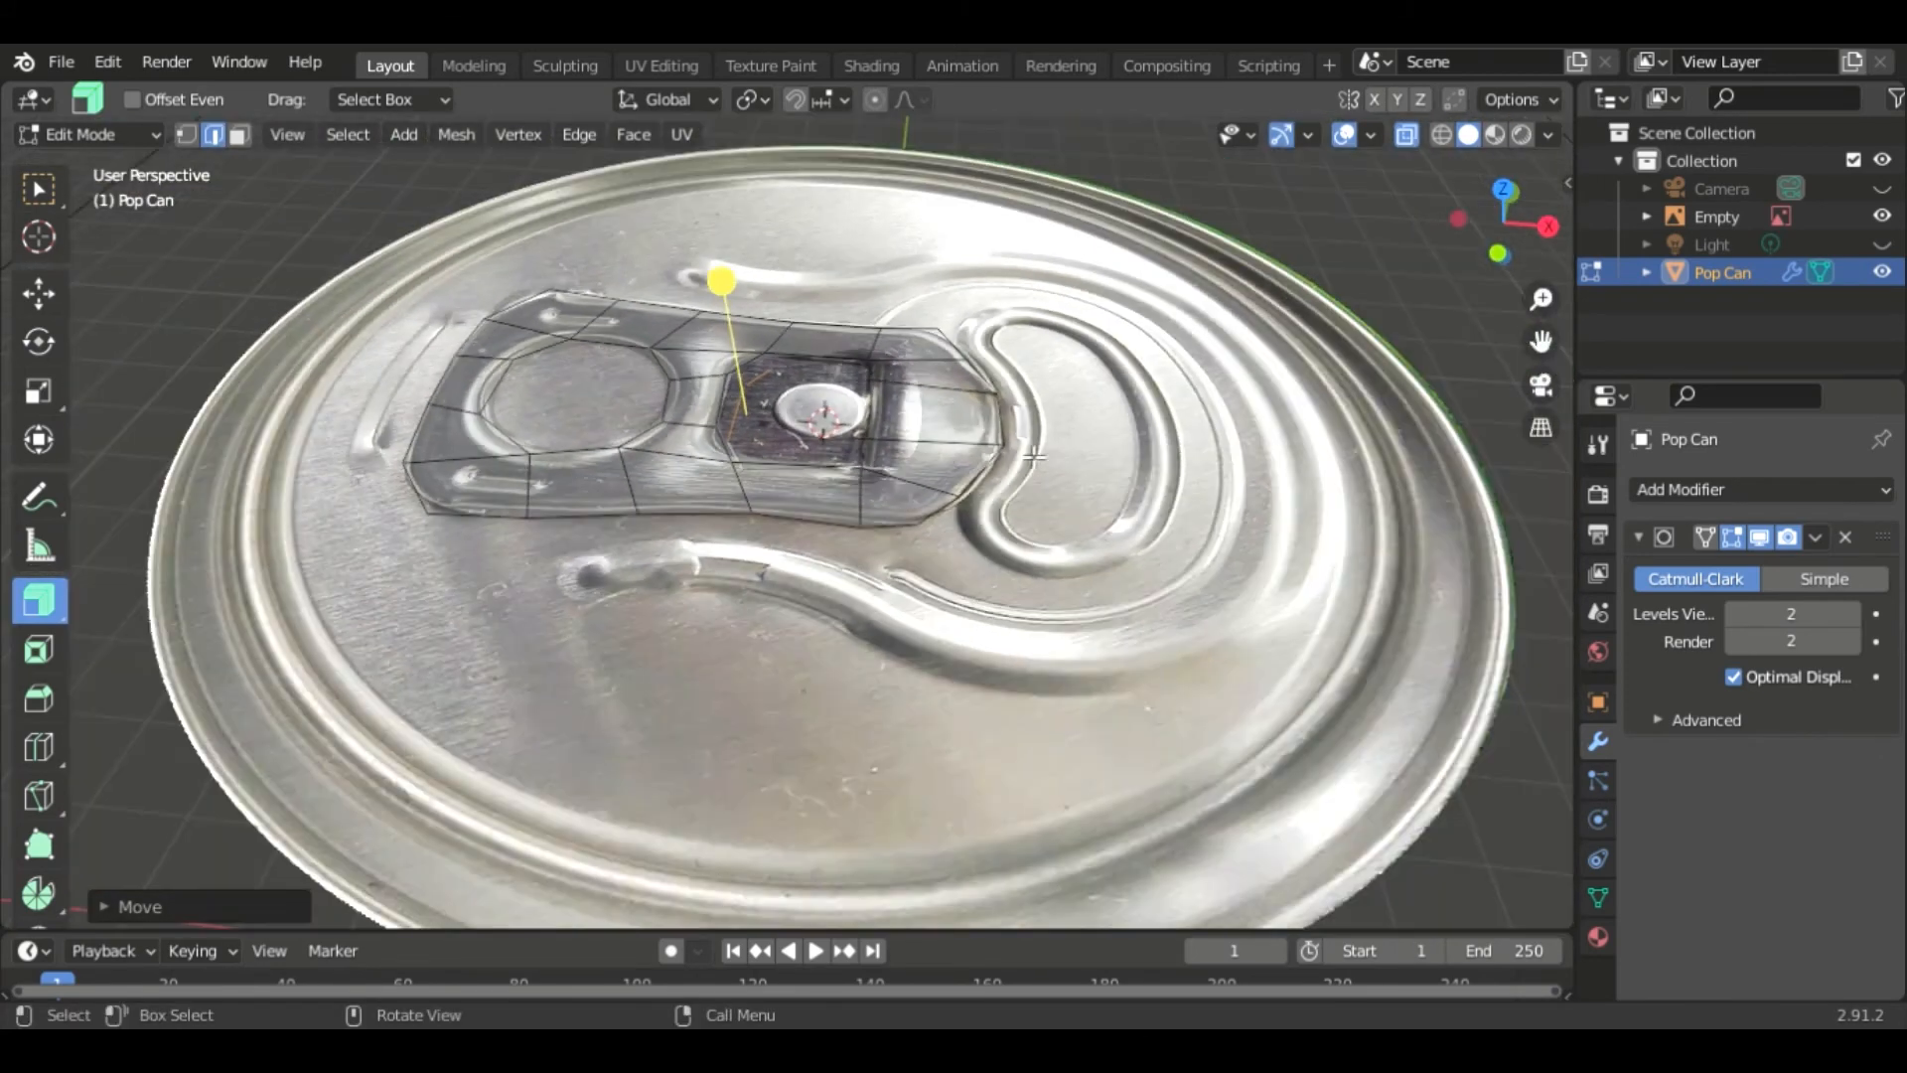
click(1882, 216)
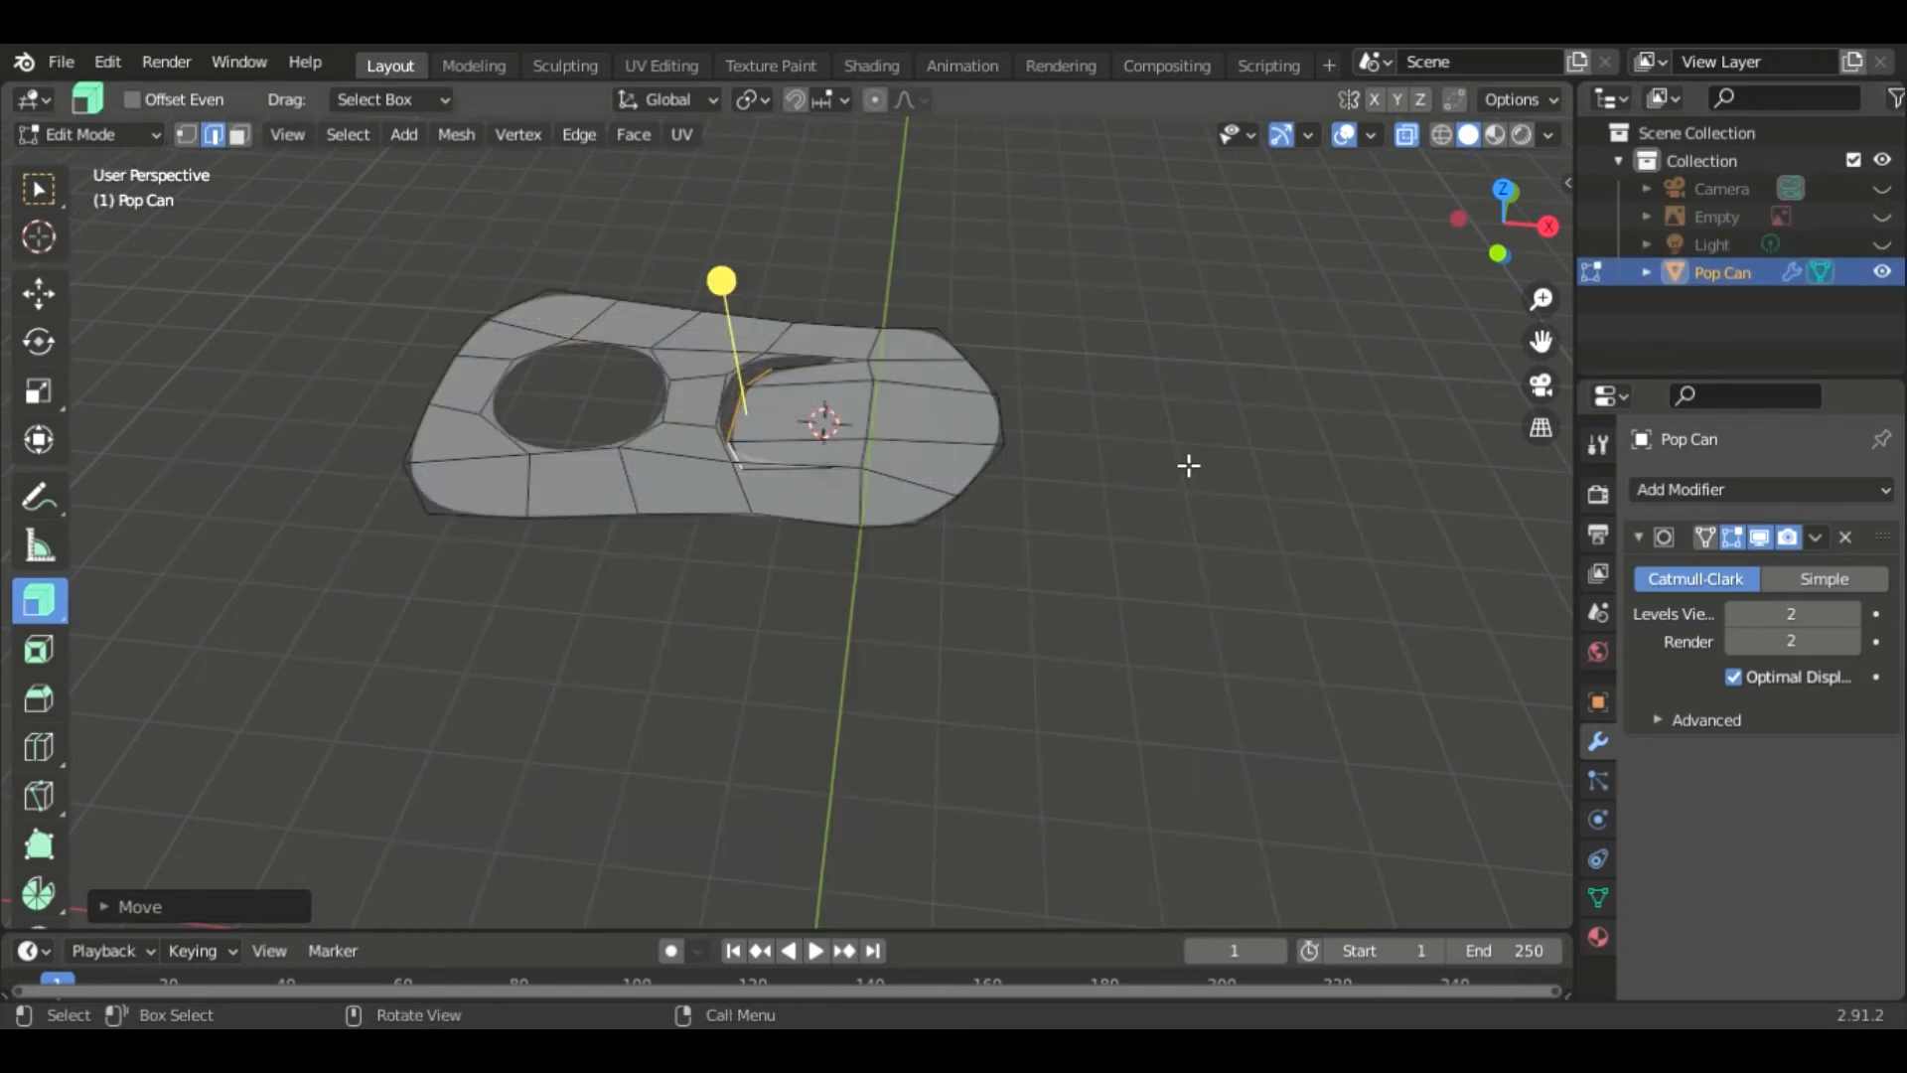
- Temporarily reveal the hidden can body and hide it again
key(alt+h)
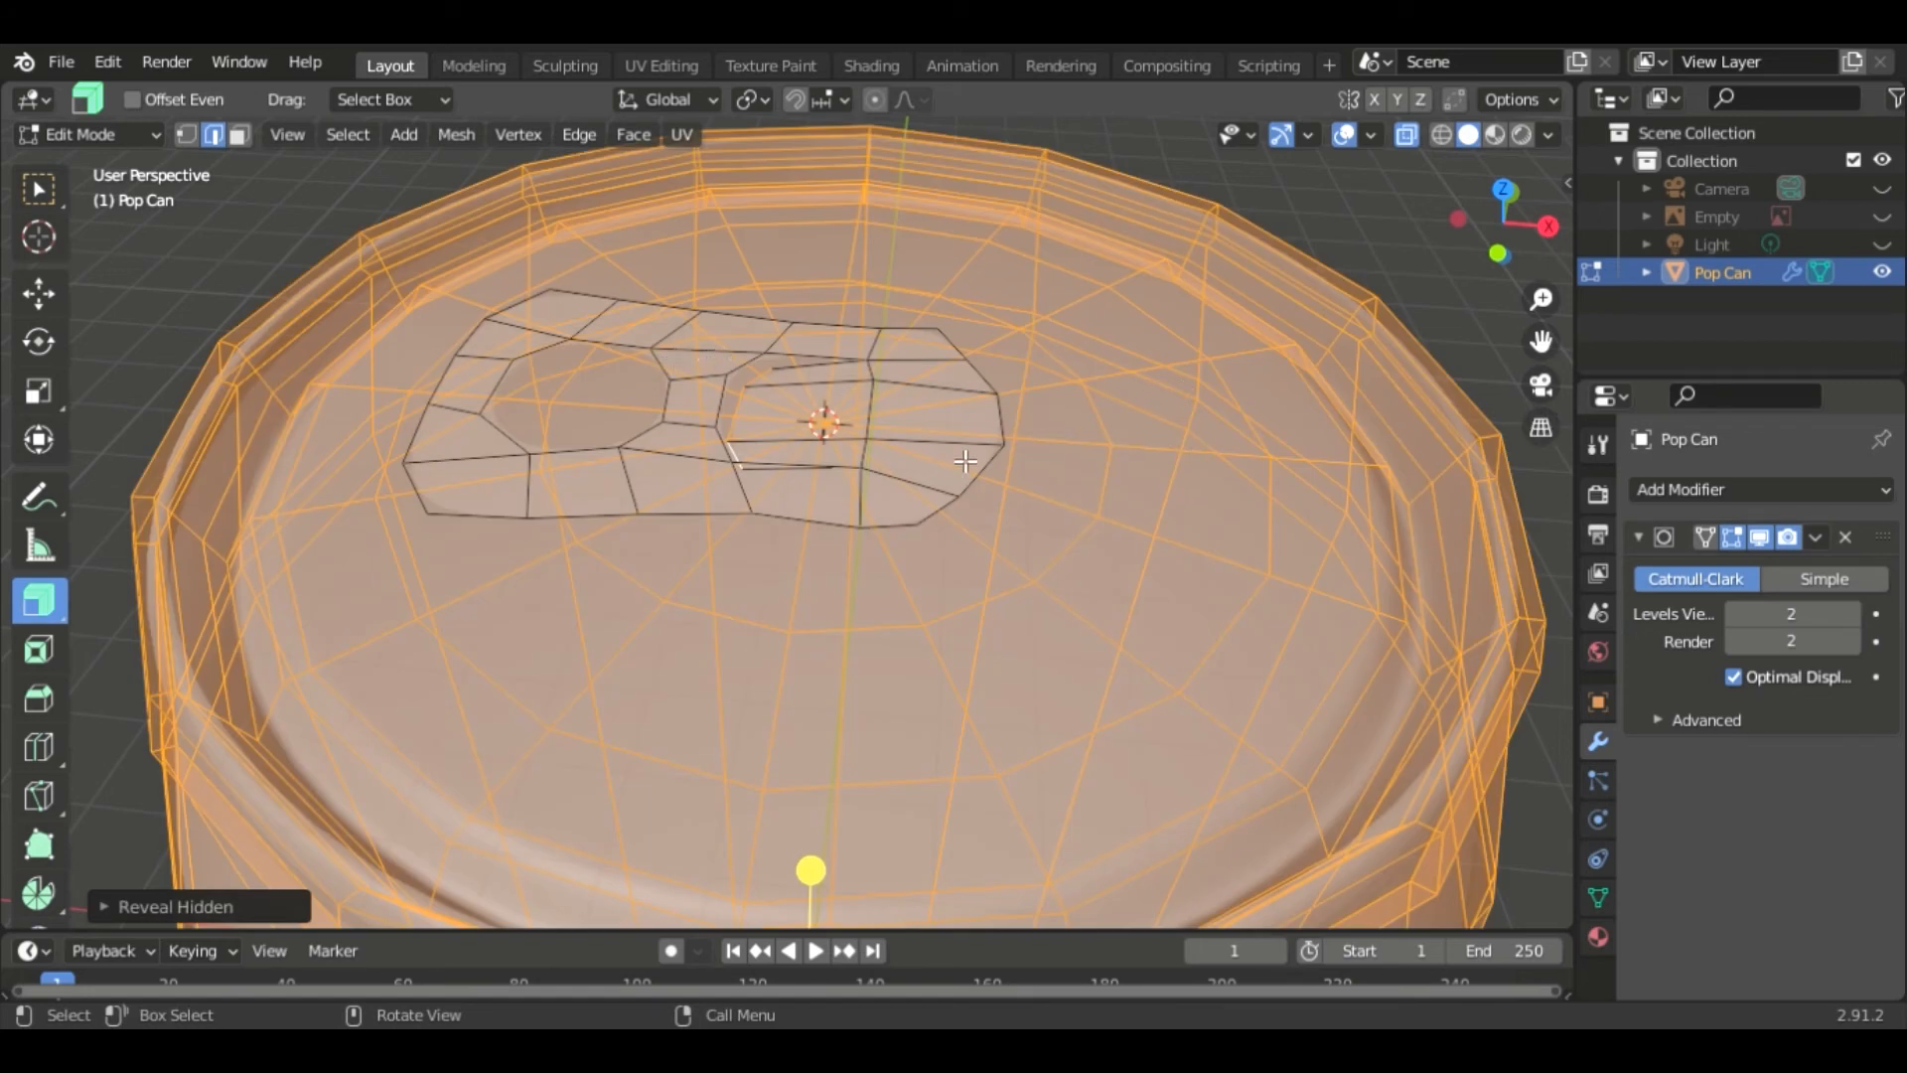
key(l)
key(h)
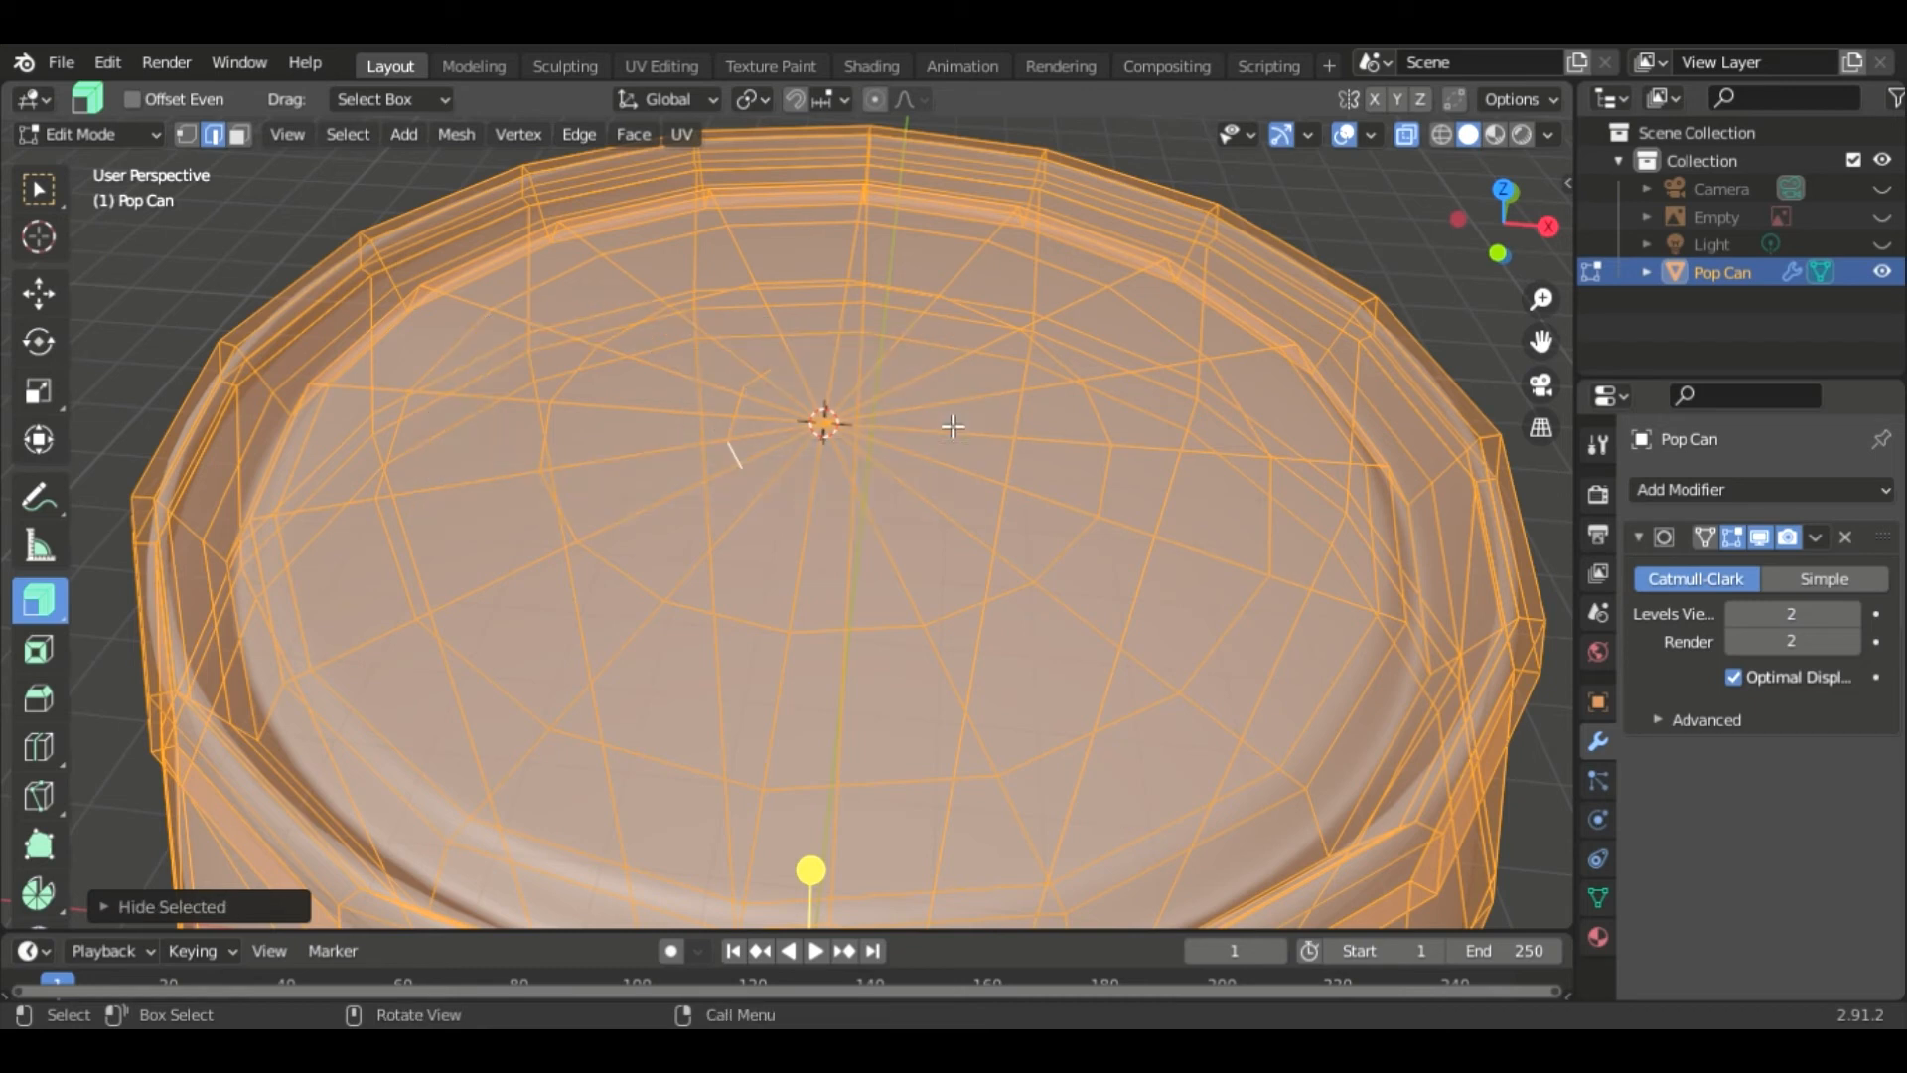
key(ctrl+z)
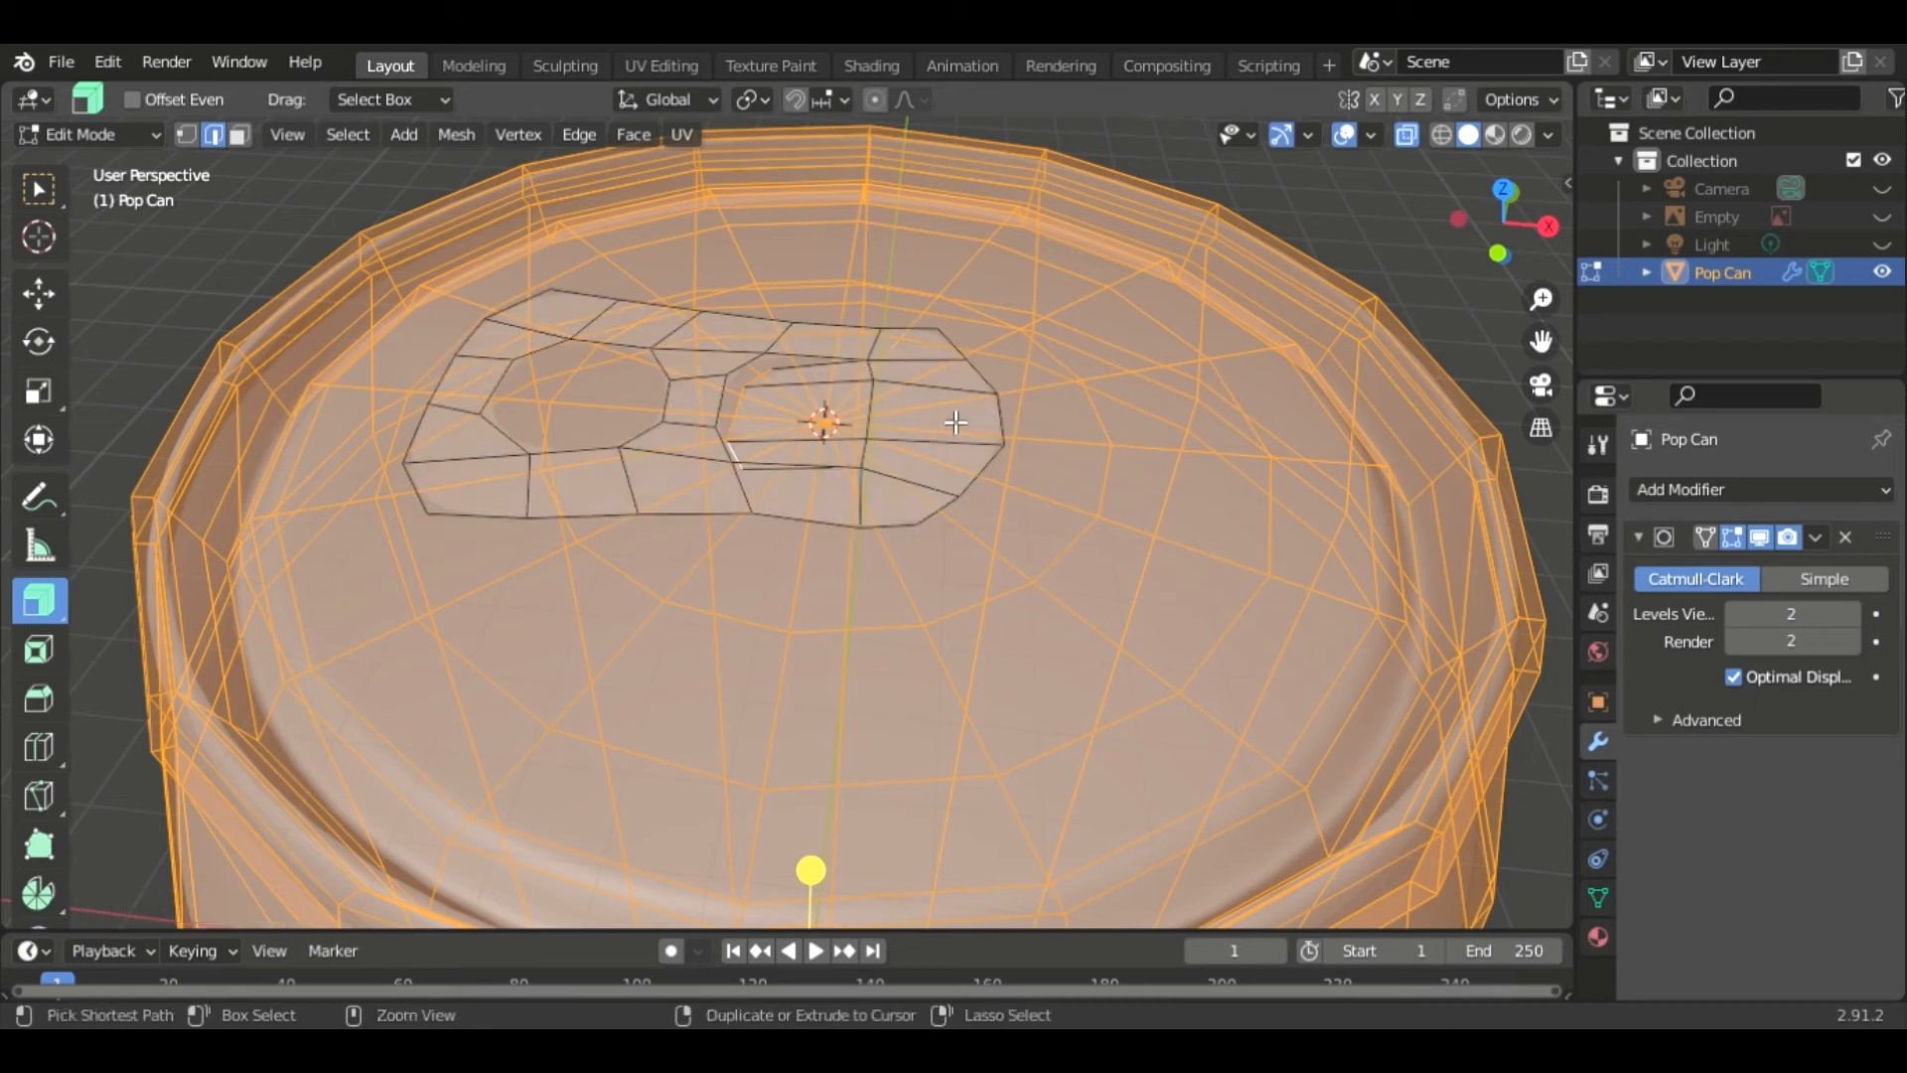
key(h)
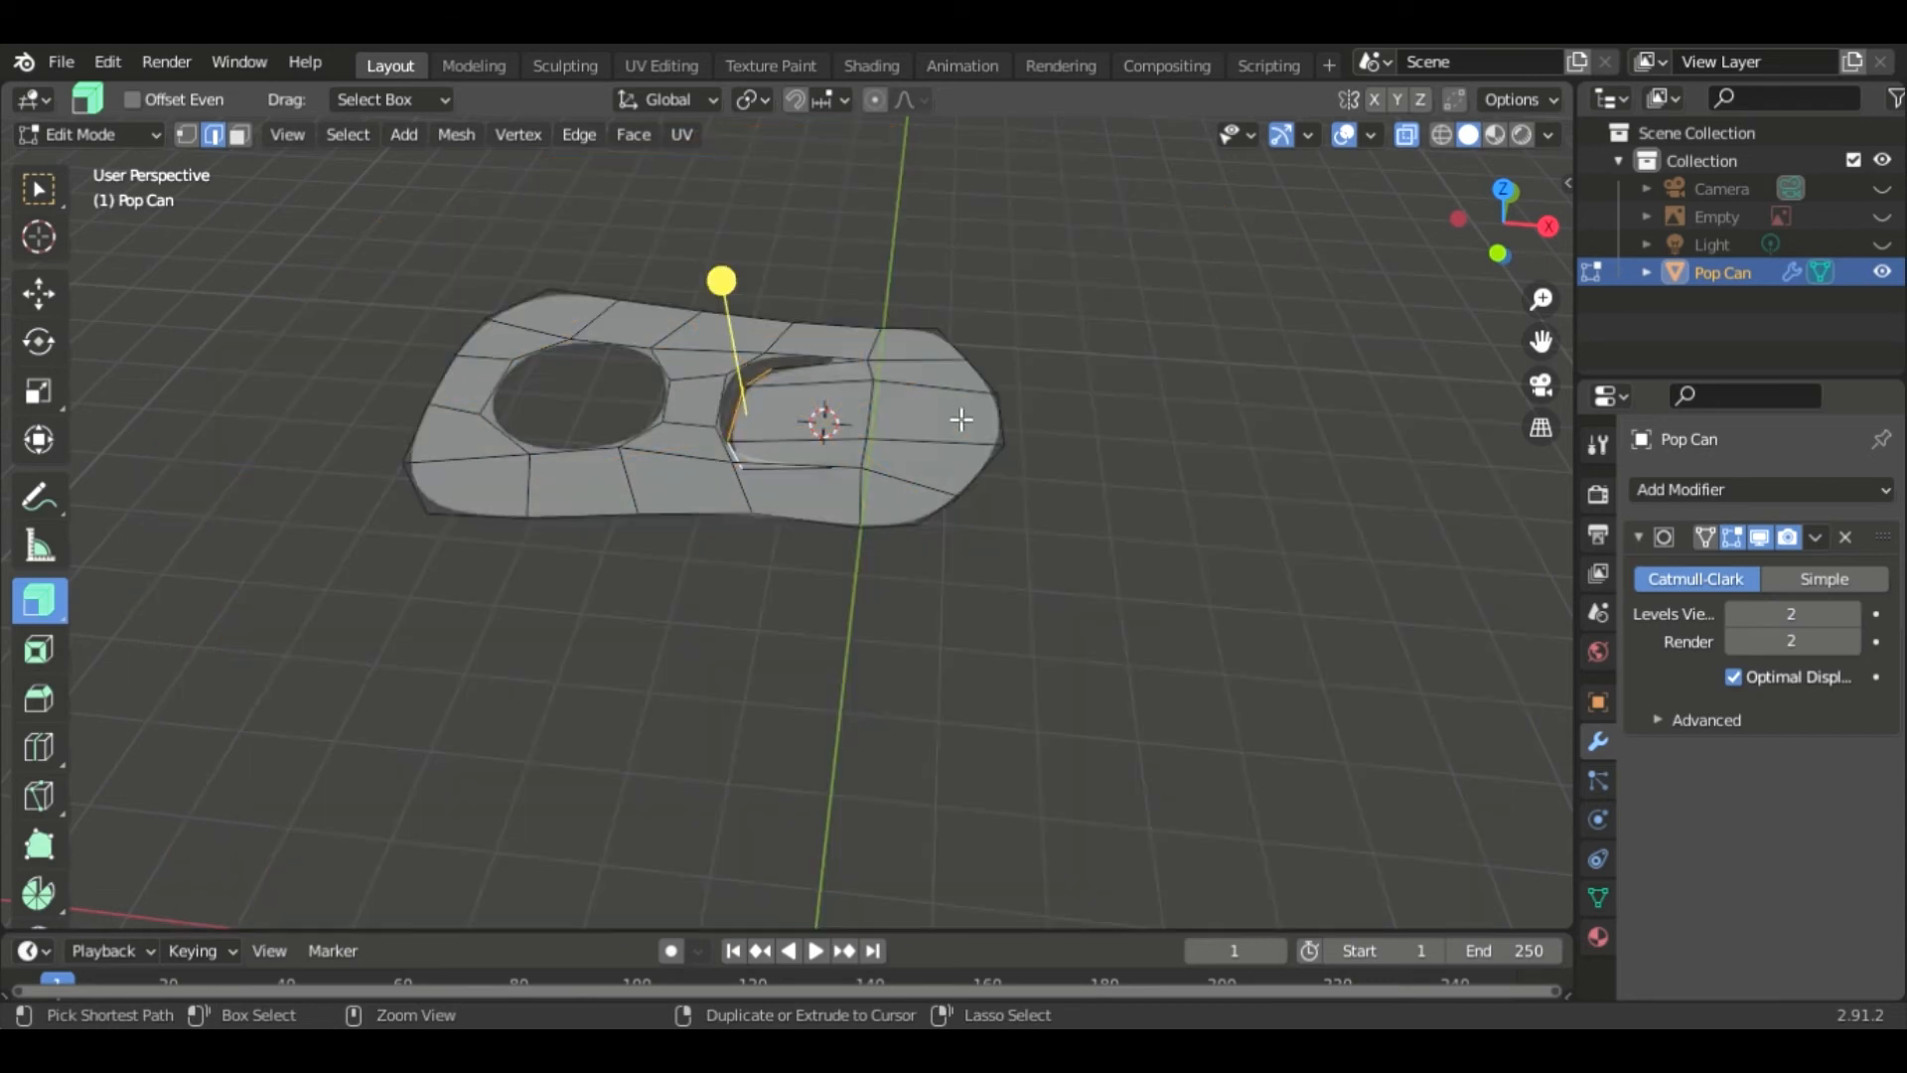
- Undo the earlier drop and move the slot's left edges down along Z about 0.15 m
key(ctrl+z)
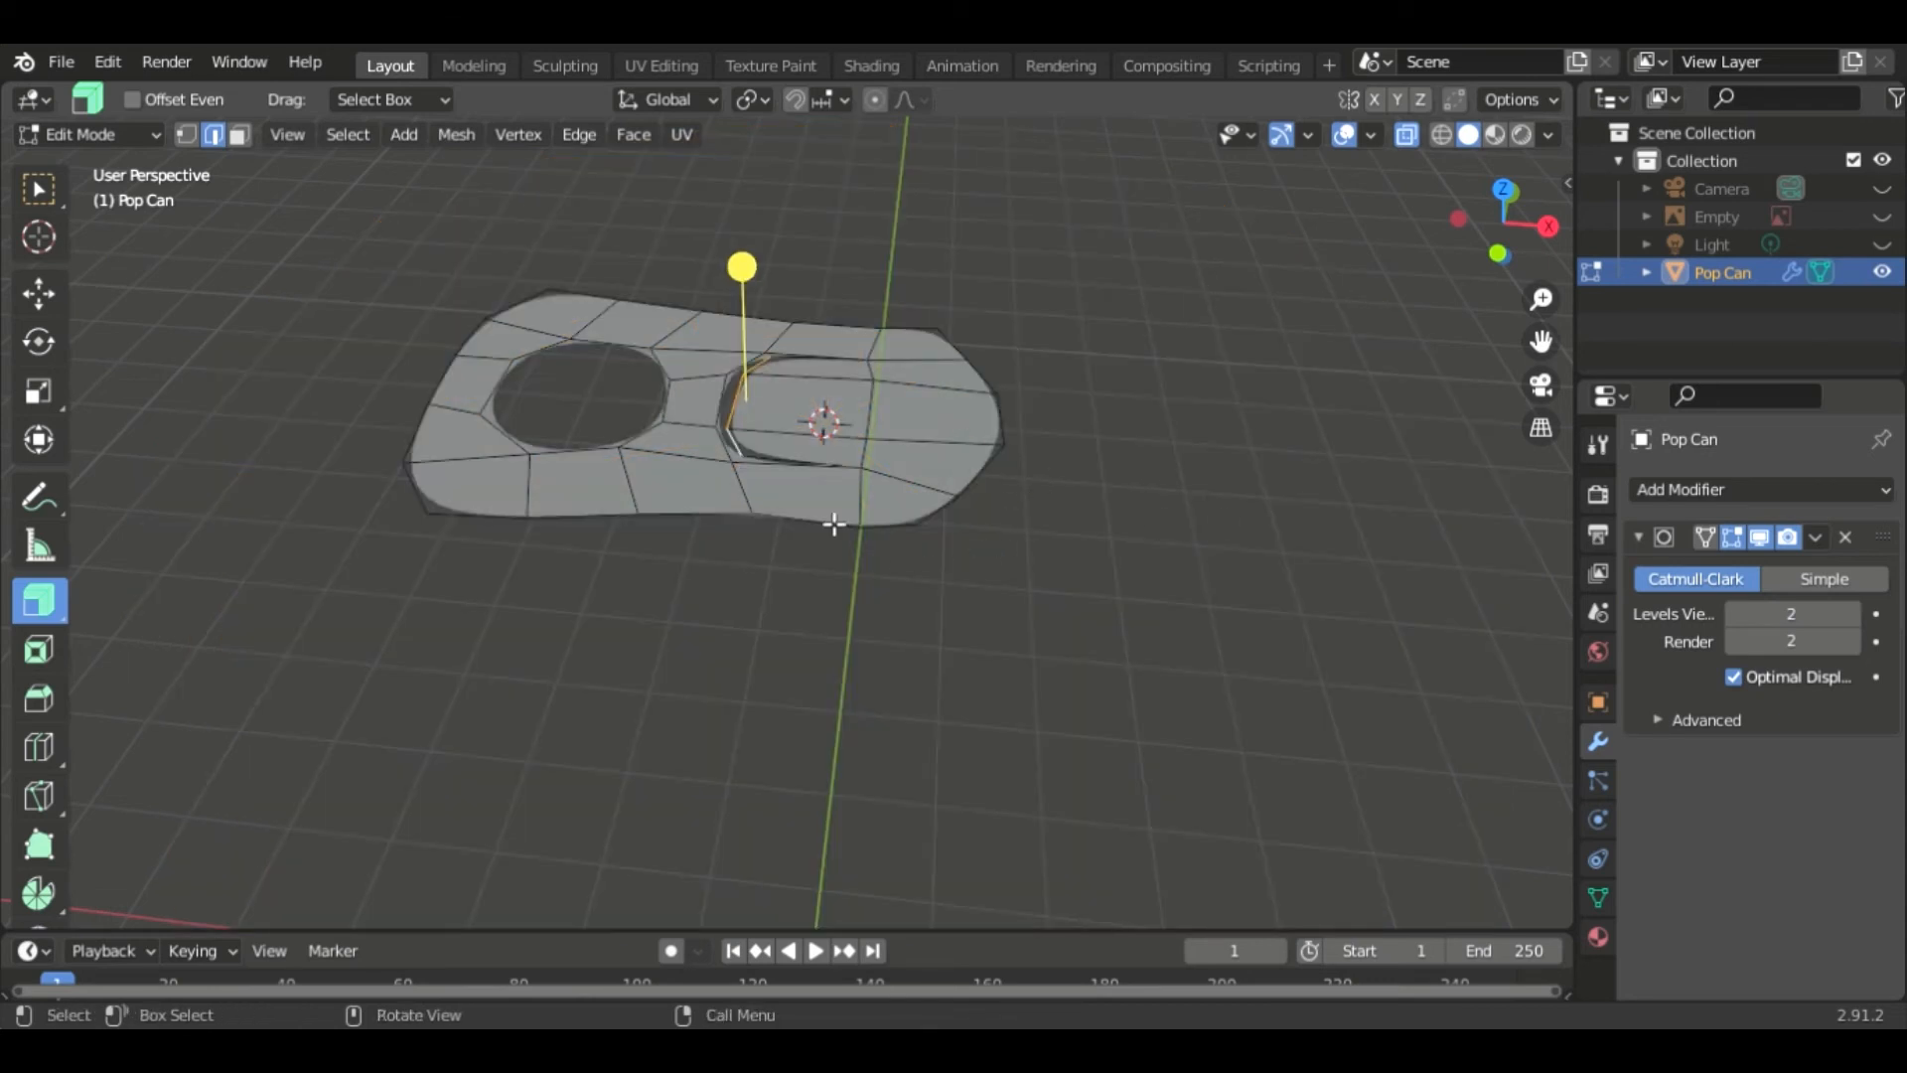
key(KP_5)
key(KP_1)
key(g)
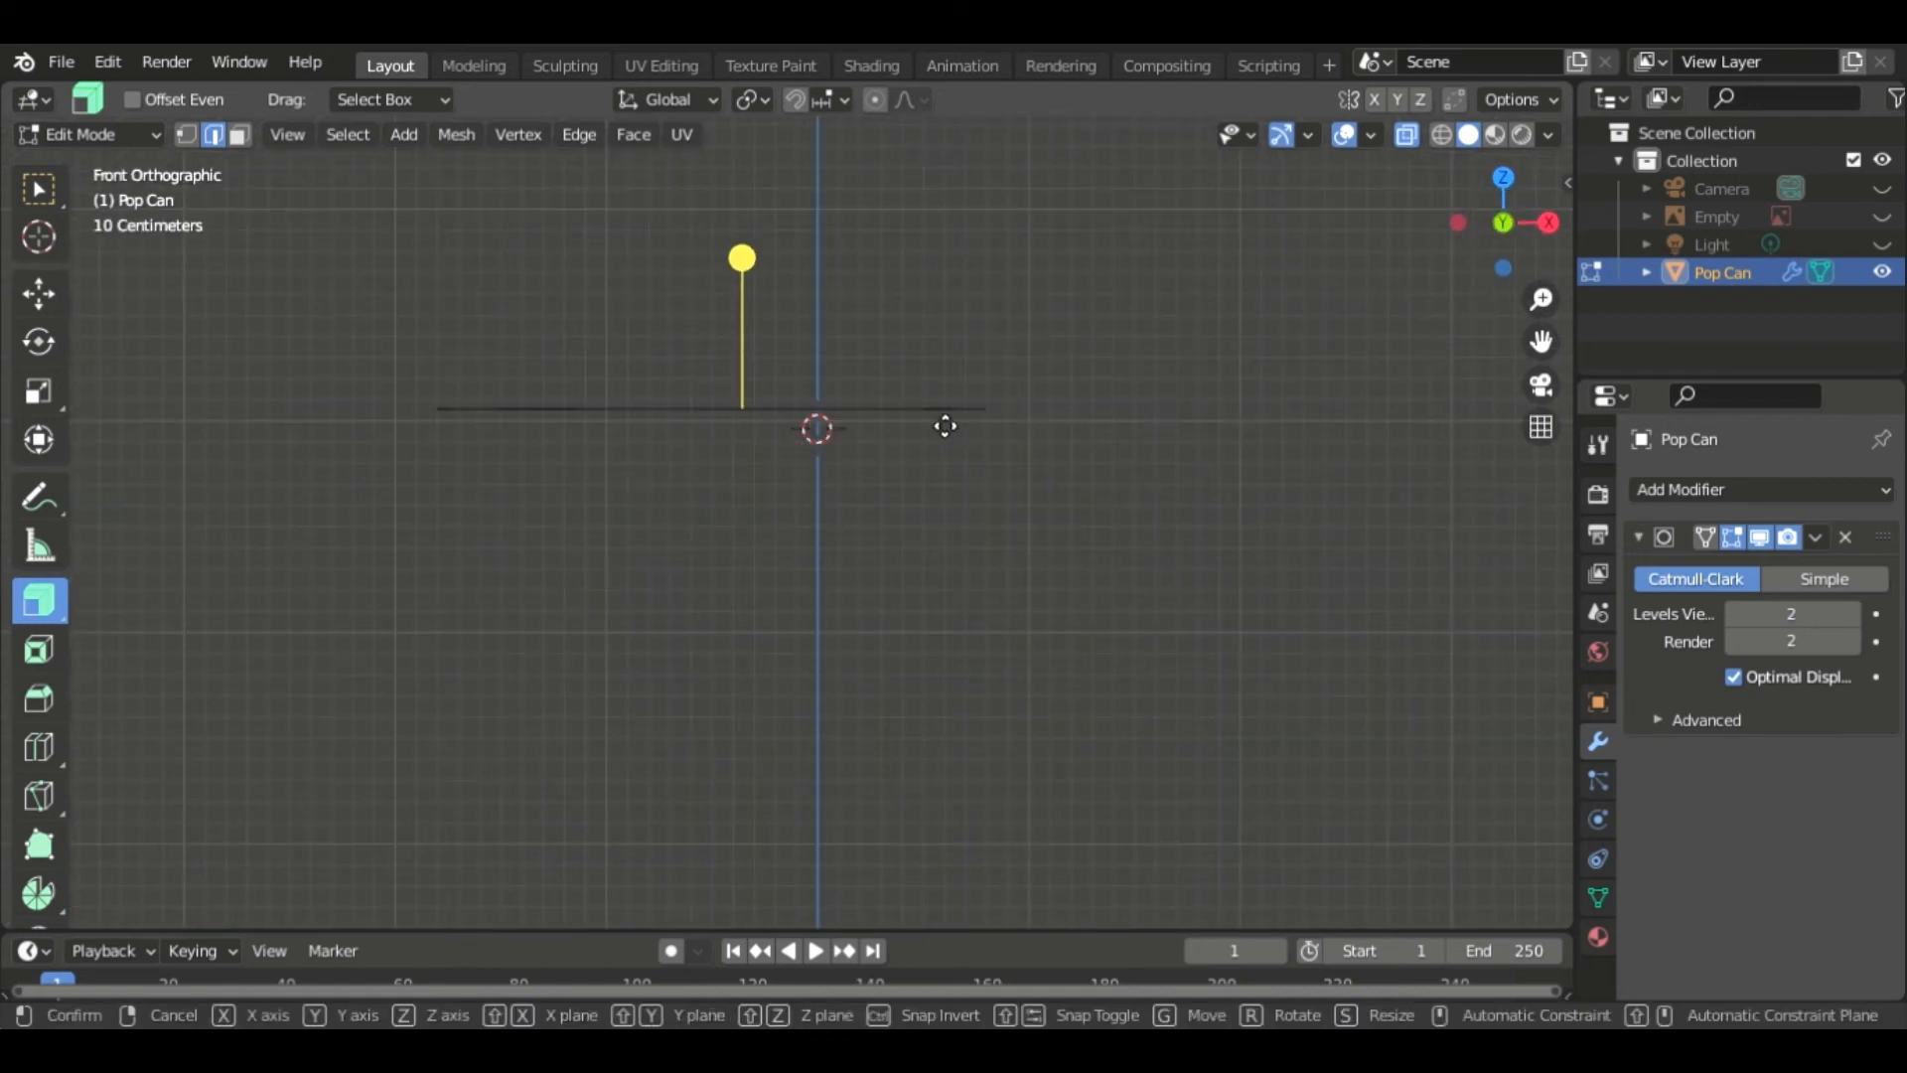
key(z)
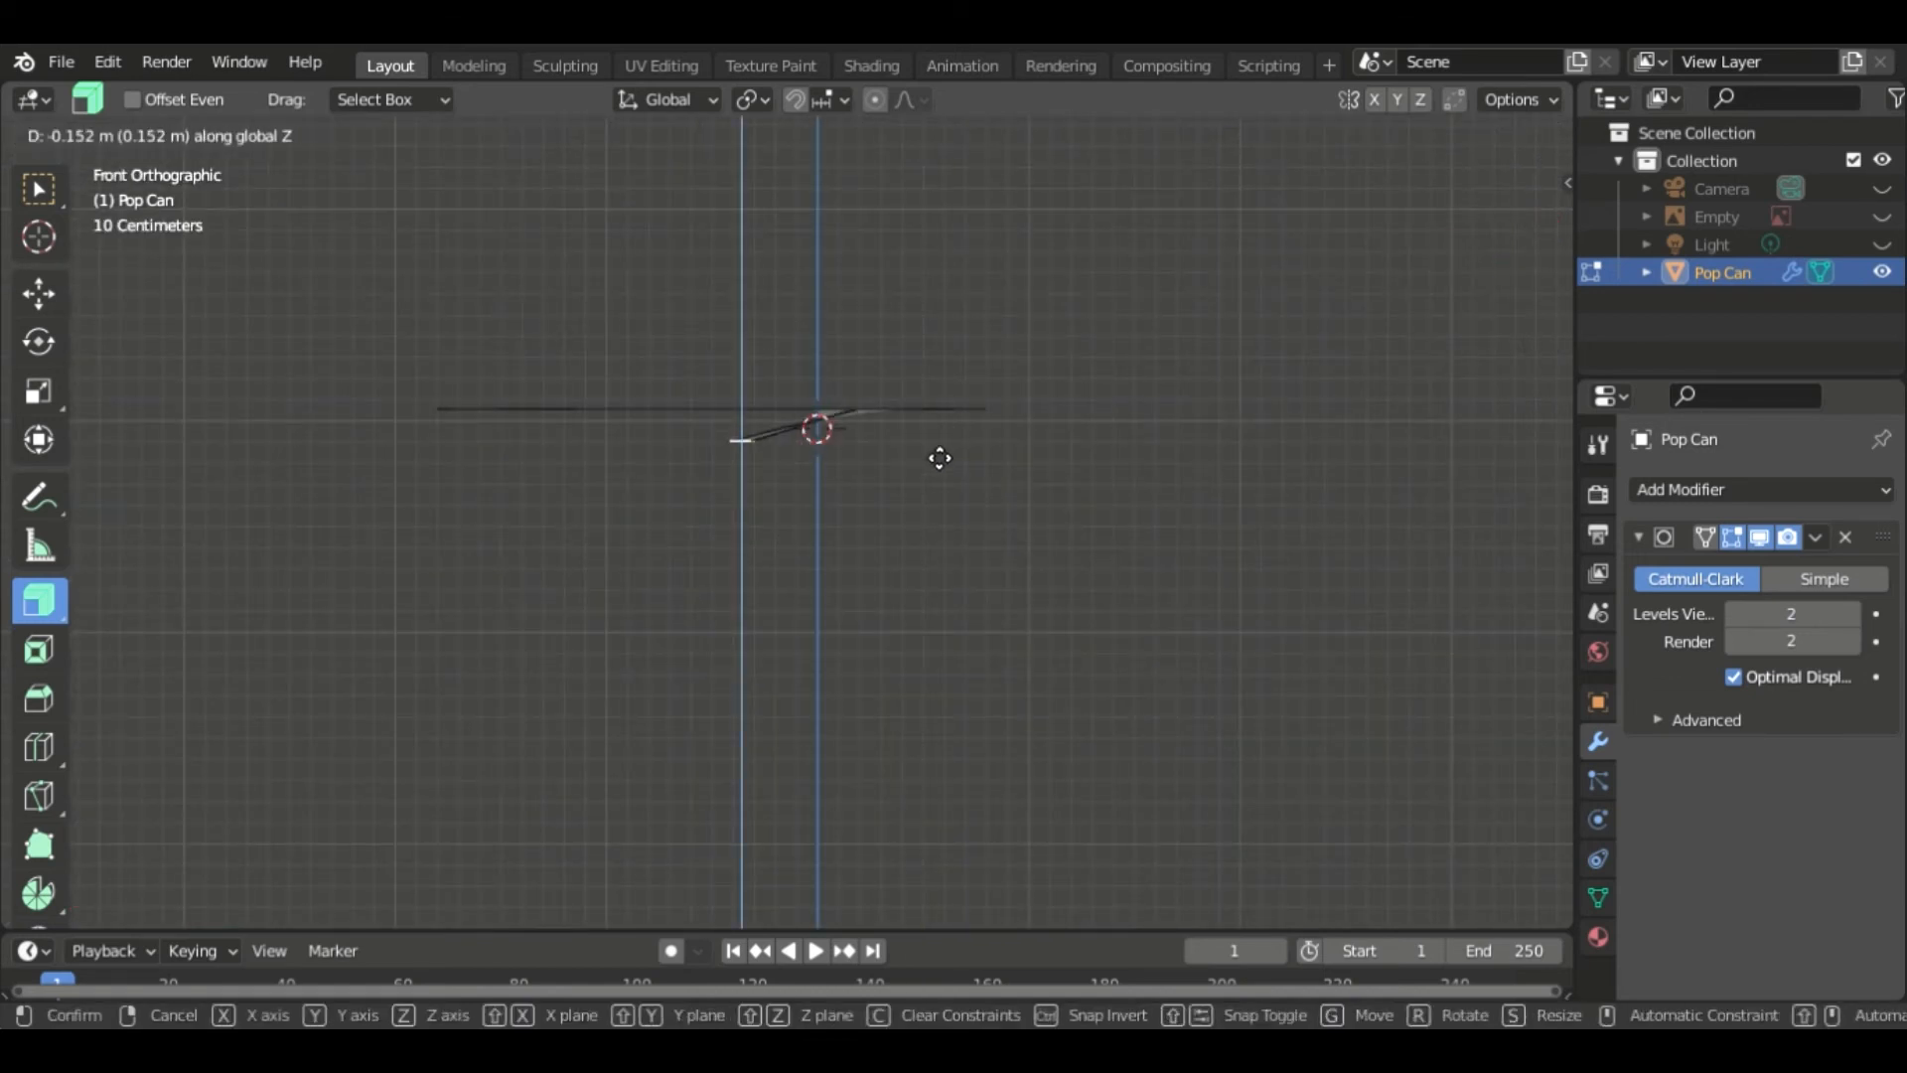
click(940, 457)
middle_drag(1192, 311, 1152, 385)
middle_drag(1026, 443, 978, 458)
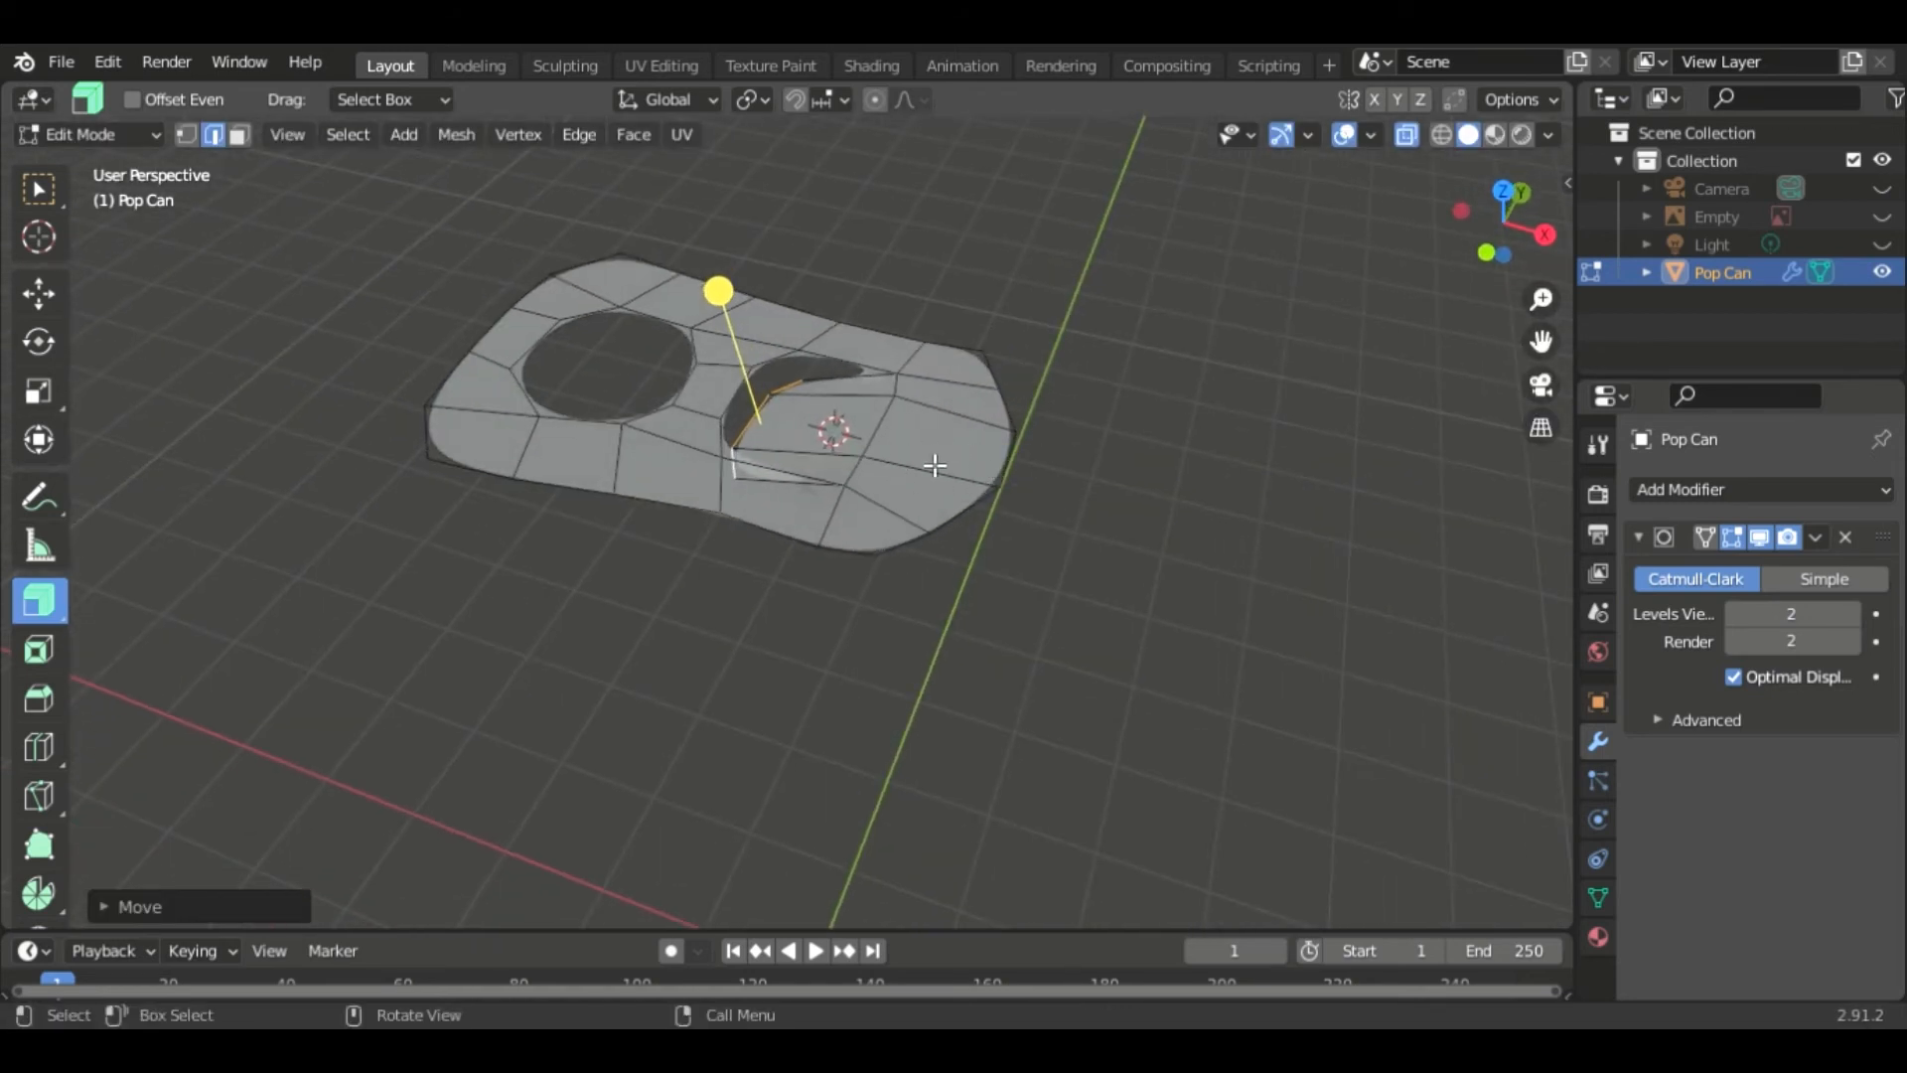
- Select the whole tab mesh and assign it to a new vertex group named Tab
key(ctrl+l)
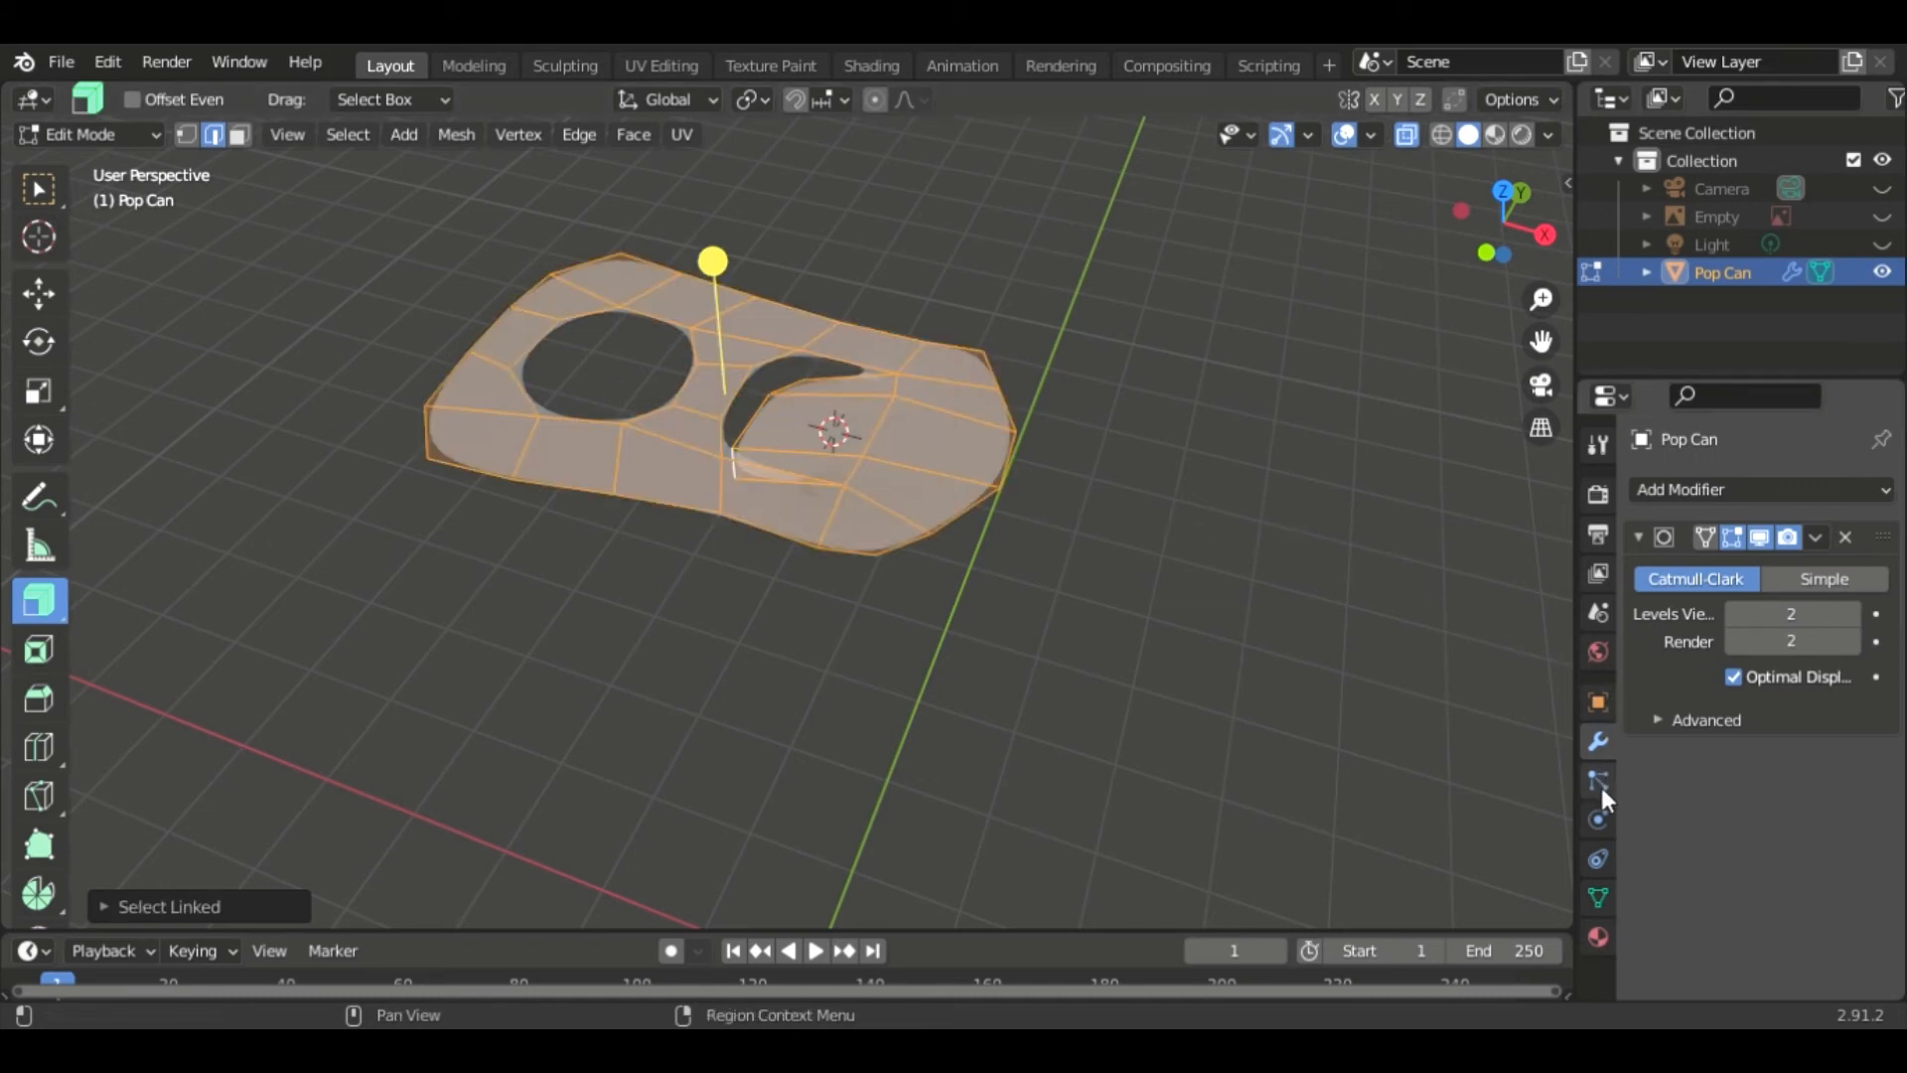
click(1597, 898)
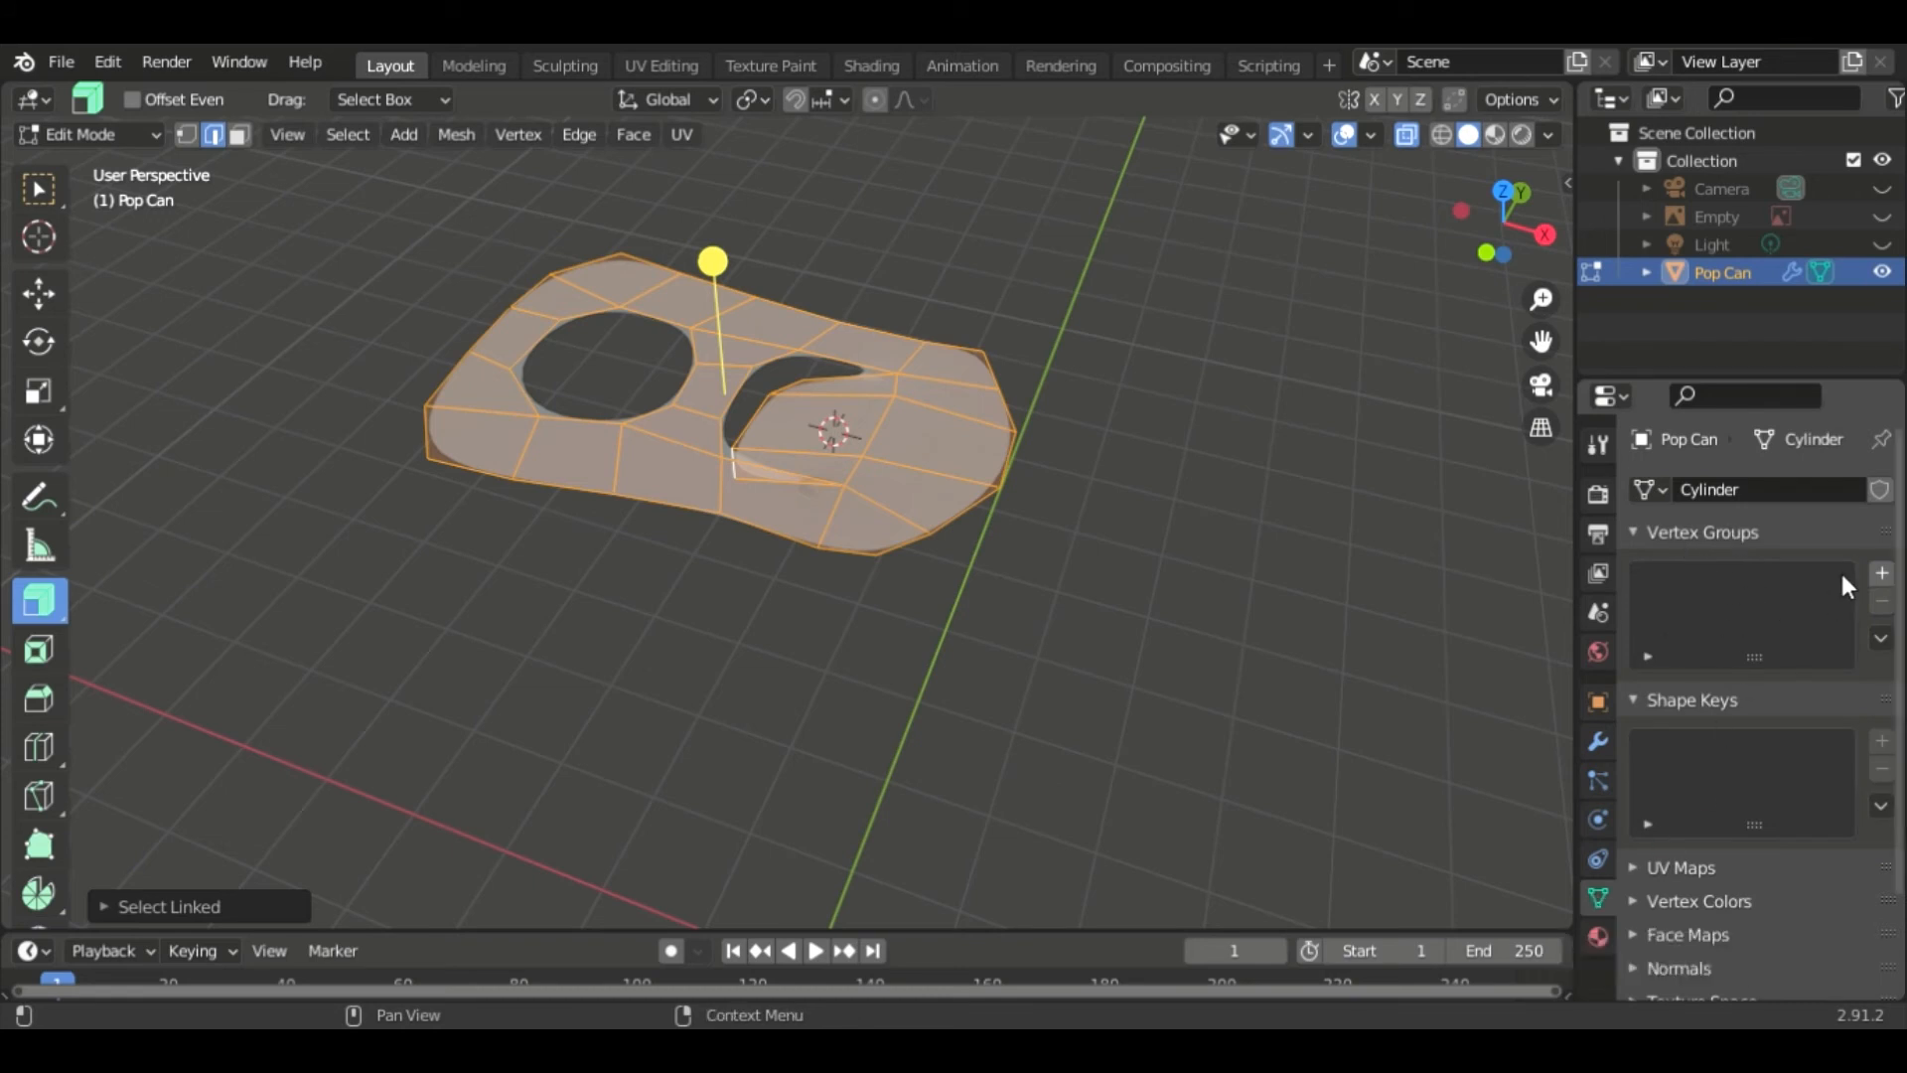
click(1883, 575)
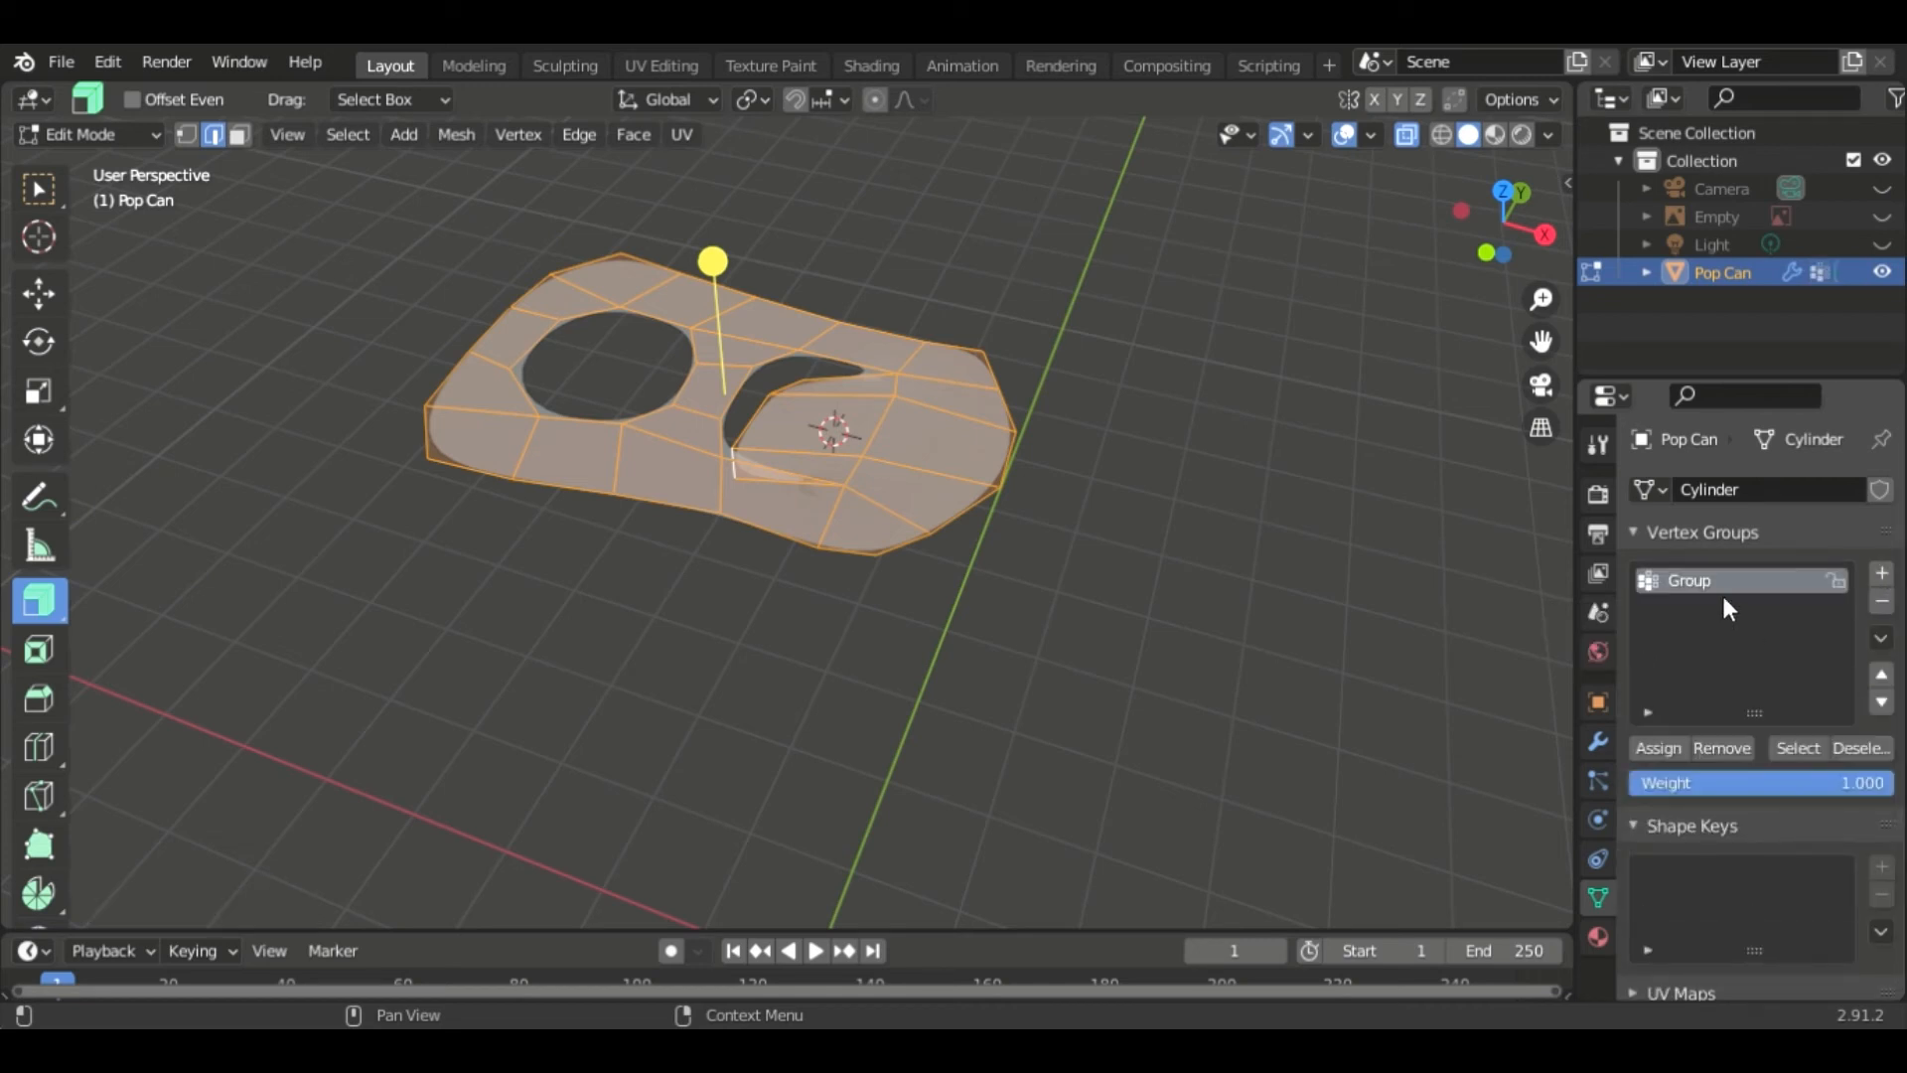
double_click(1697, 578)
text(Tab)
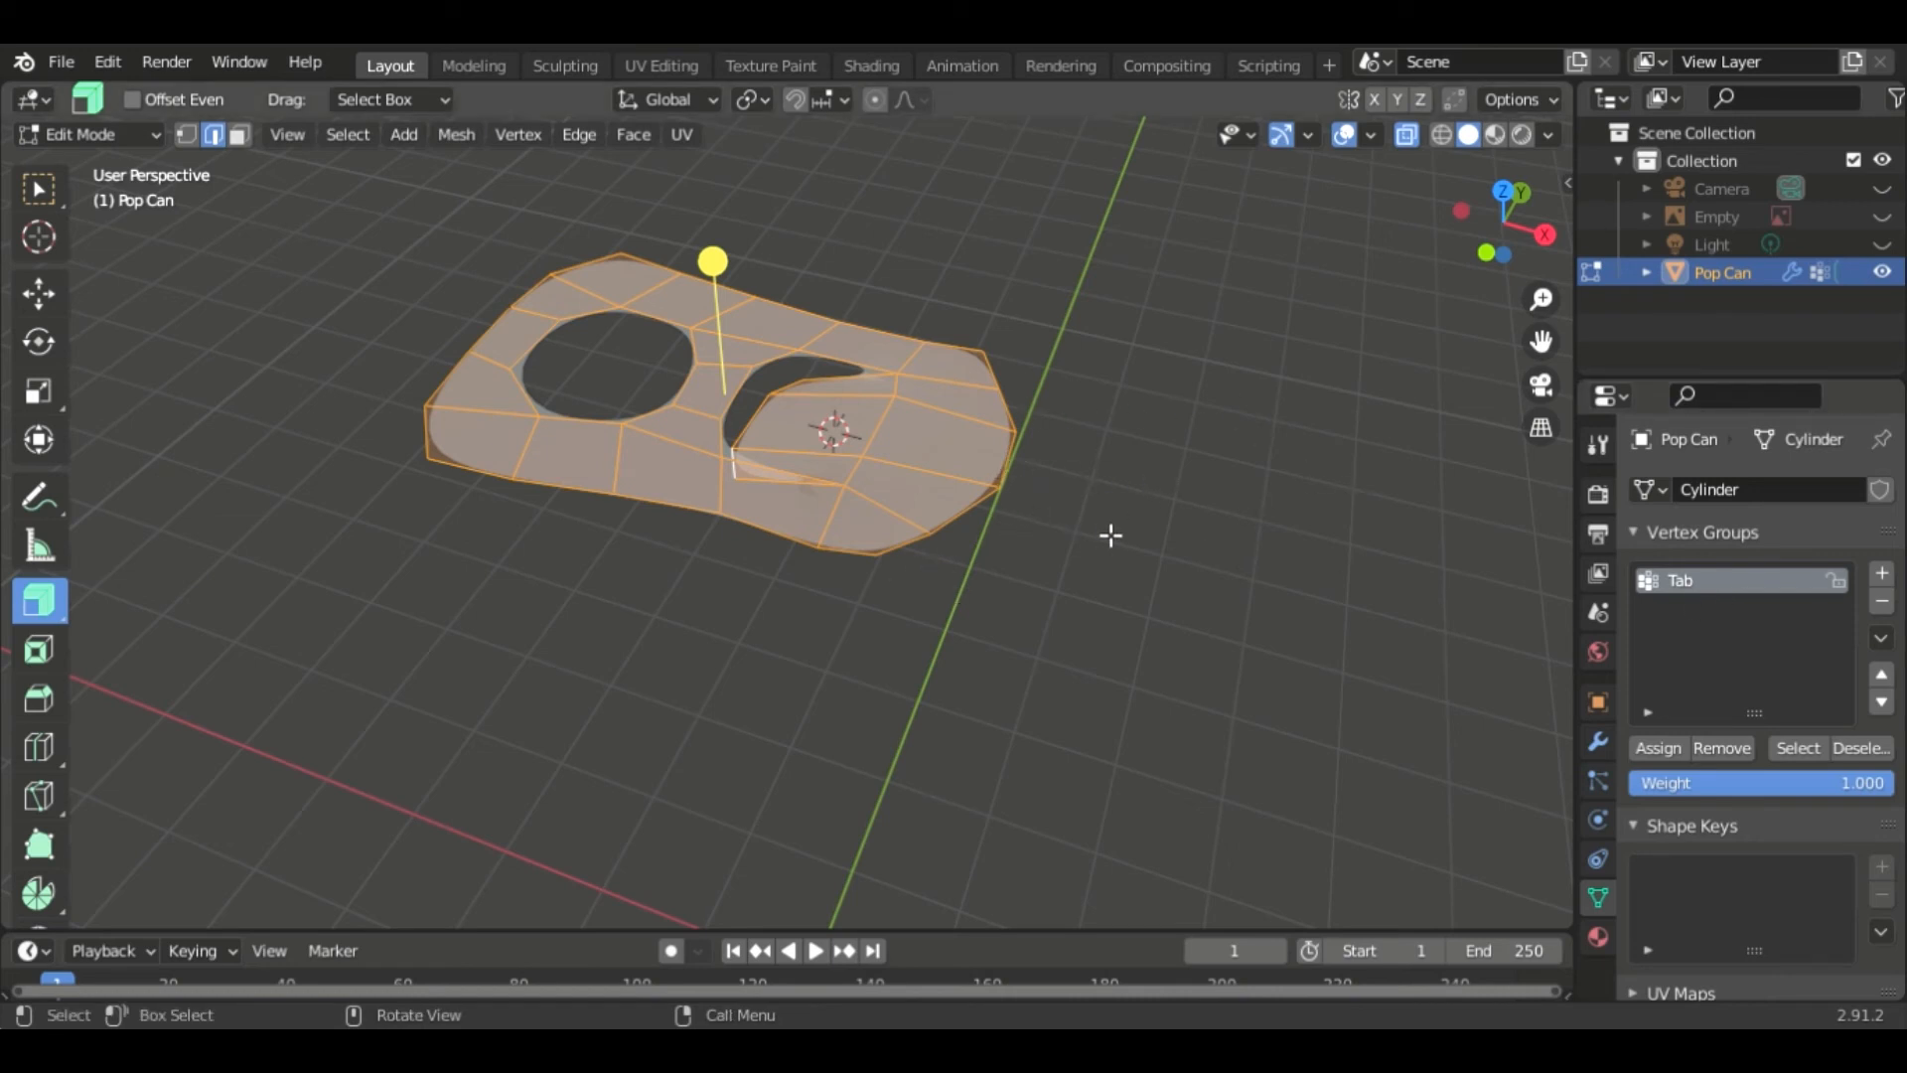
- Extrude the tab about 0.2 m along its normal to give it thickness
key(e)
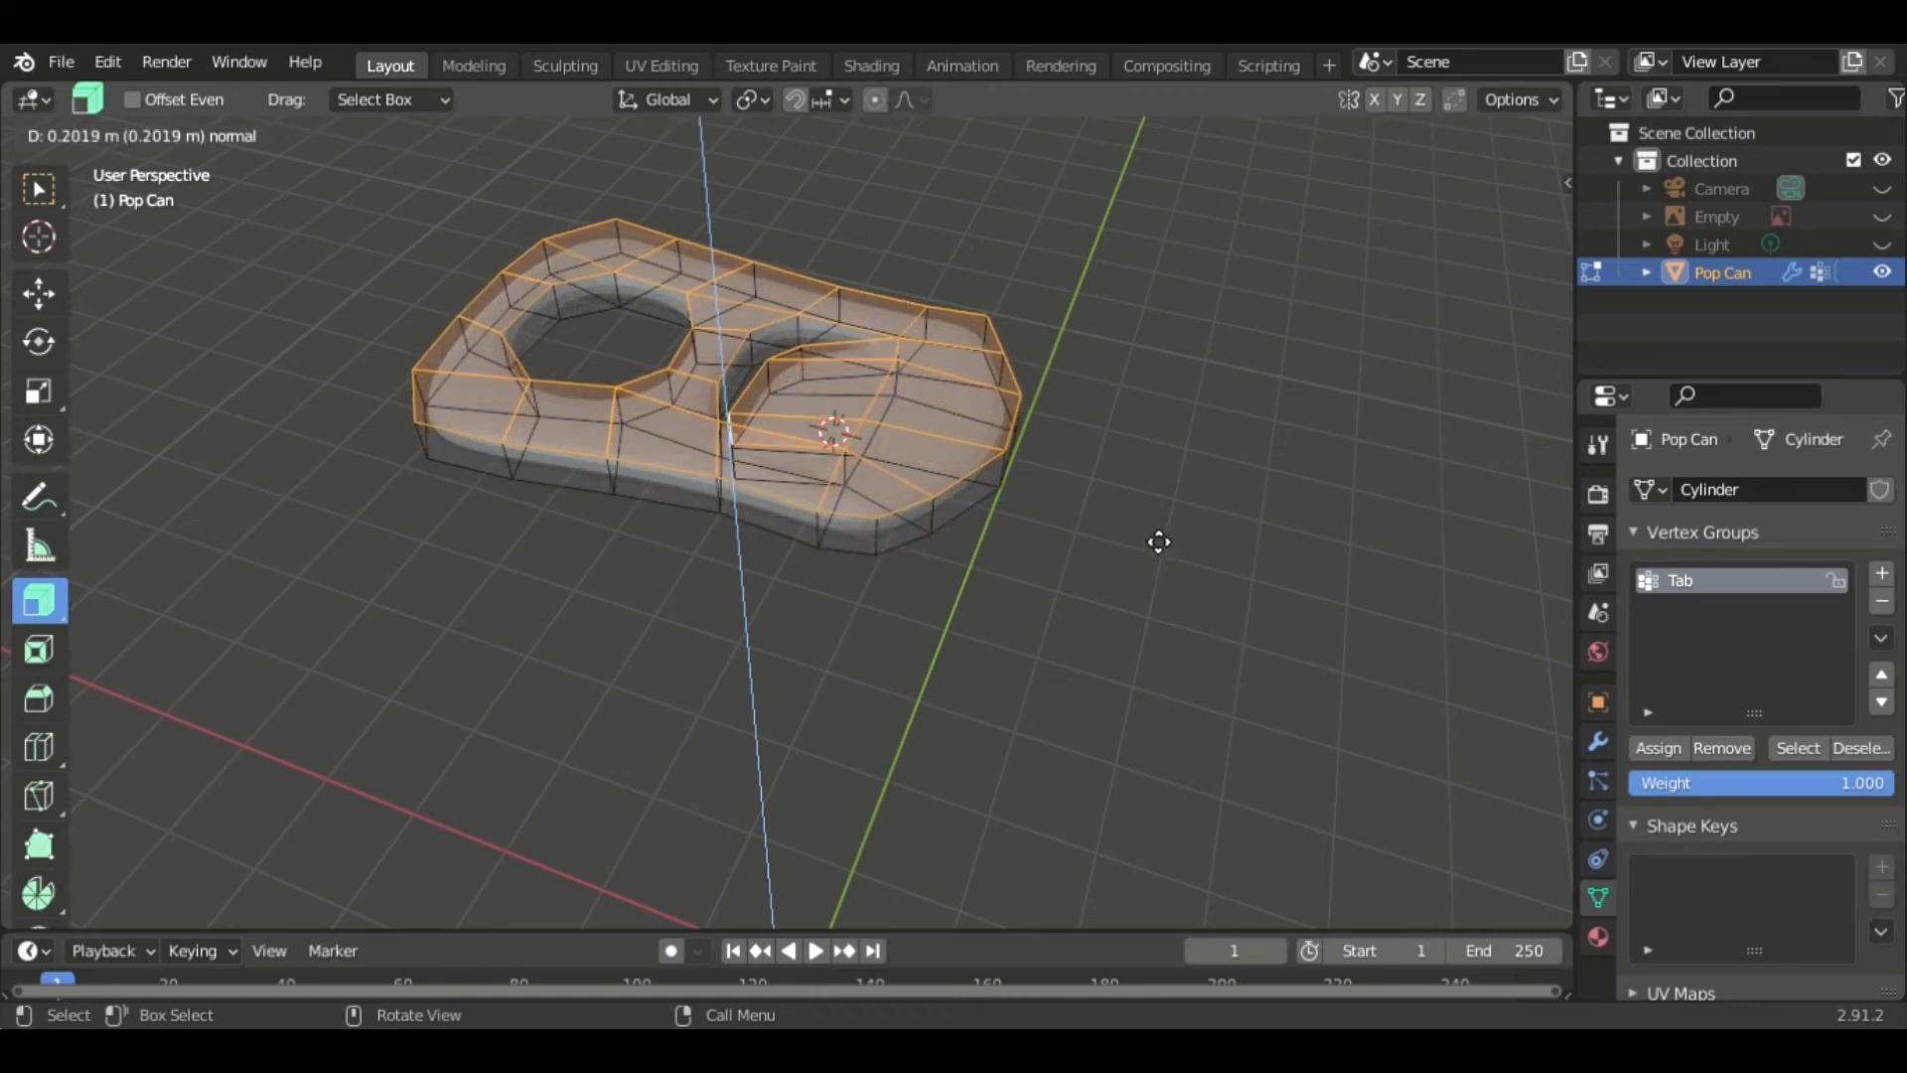
click(1159, 541)
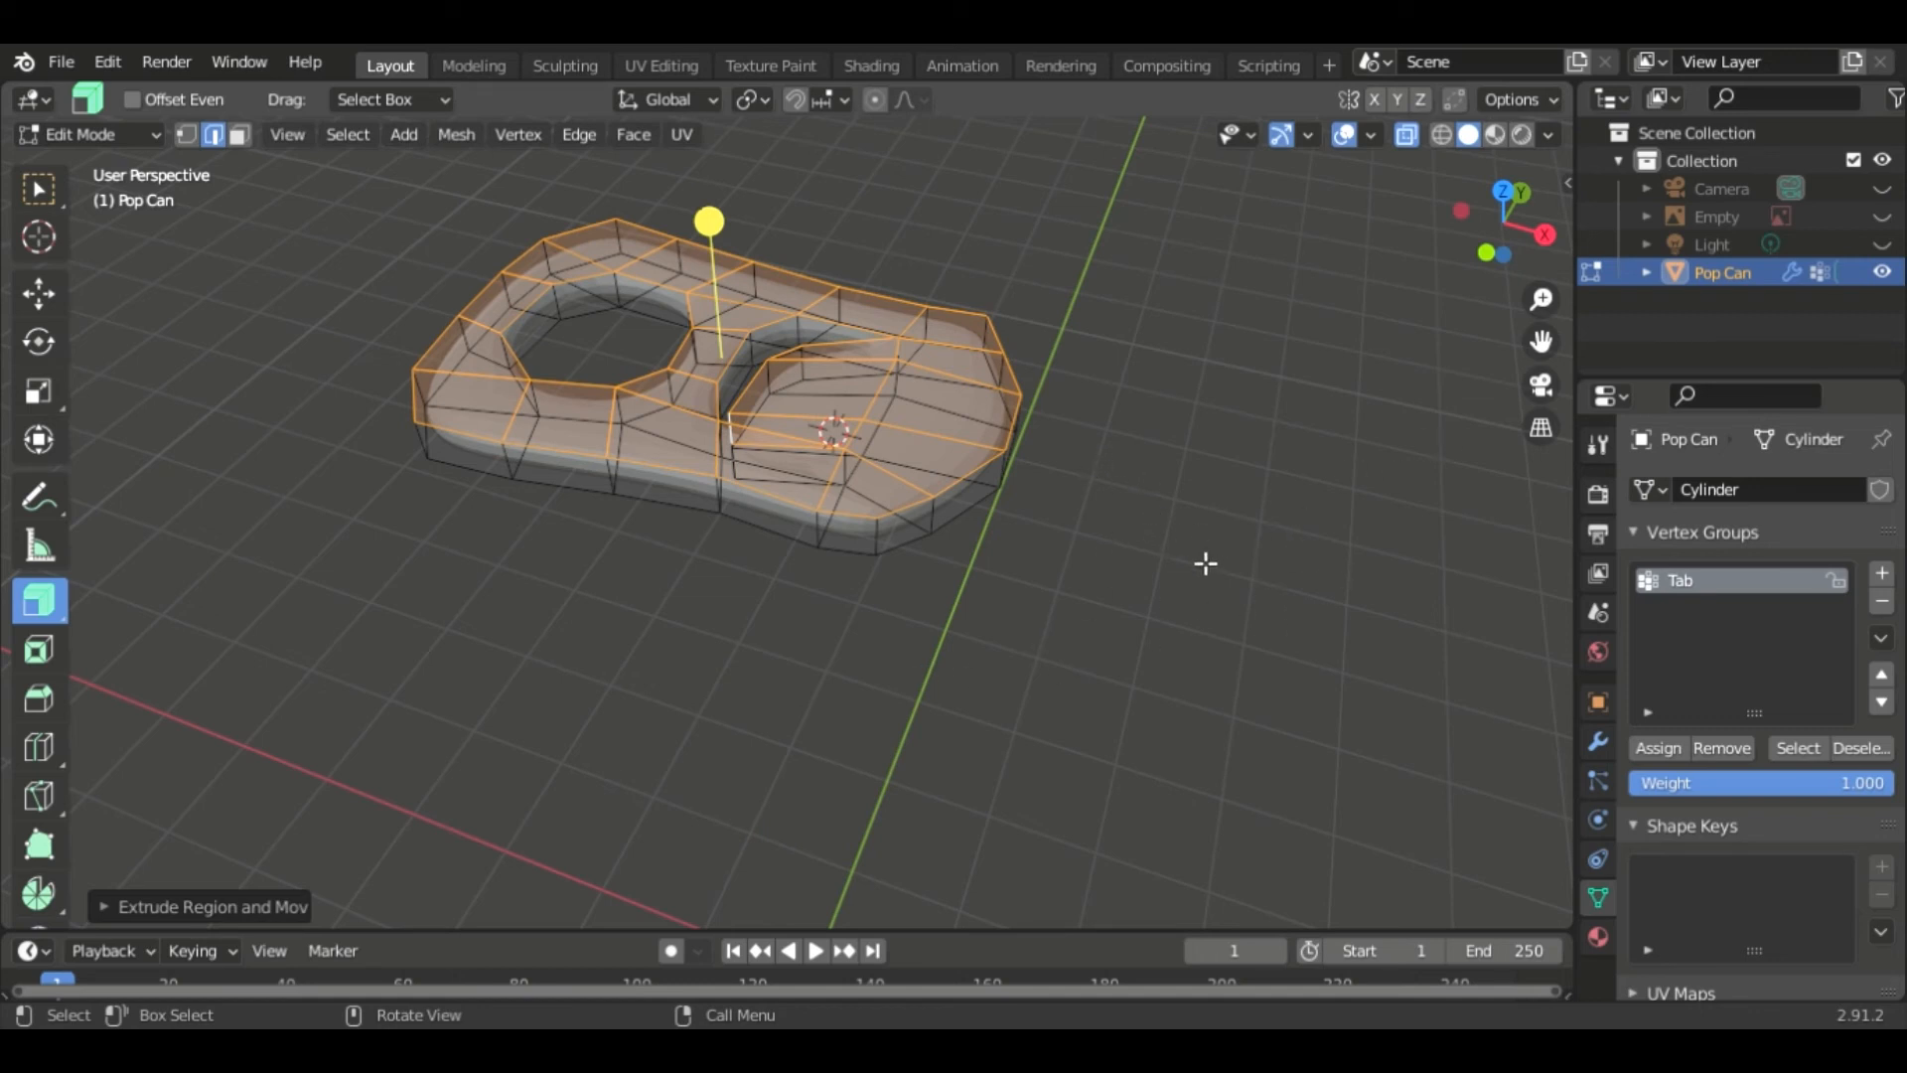
- Add a supporting edge loop near the bottom of the tab's outer rim
scroll(1205, 563, up, 4)
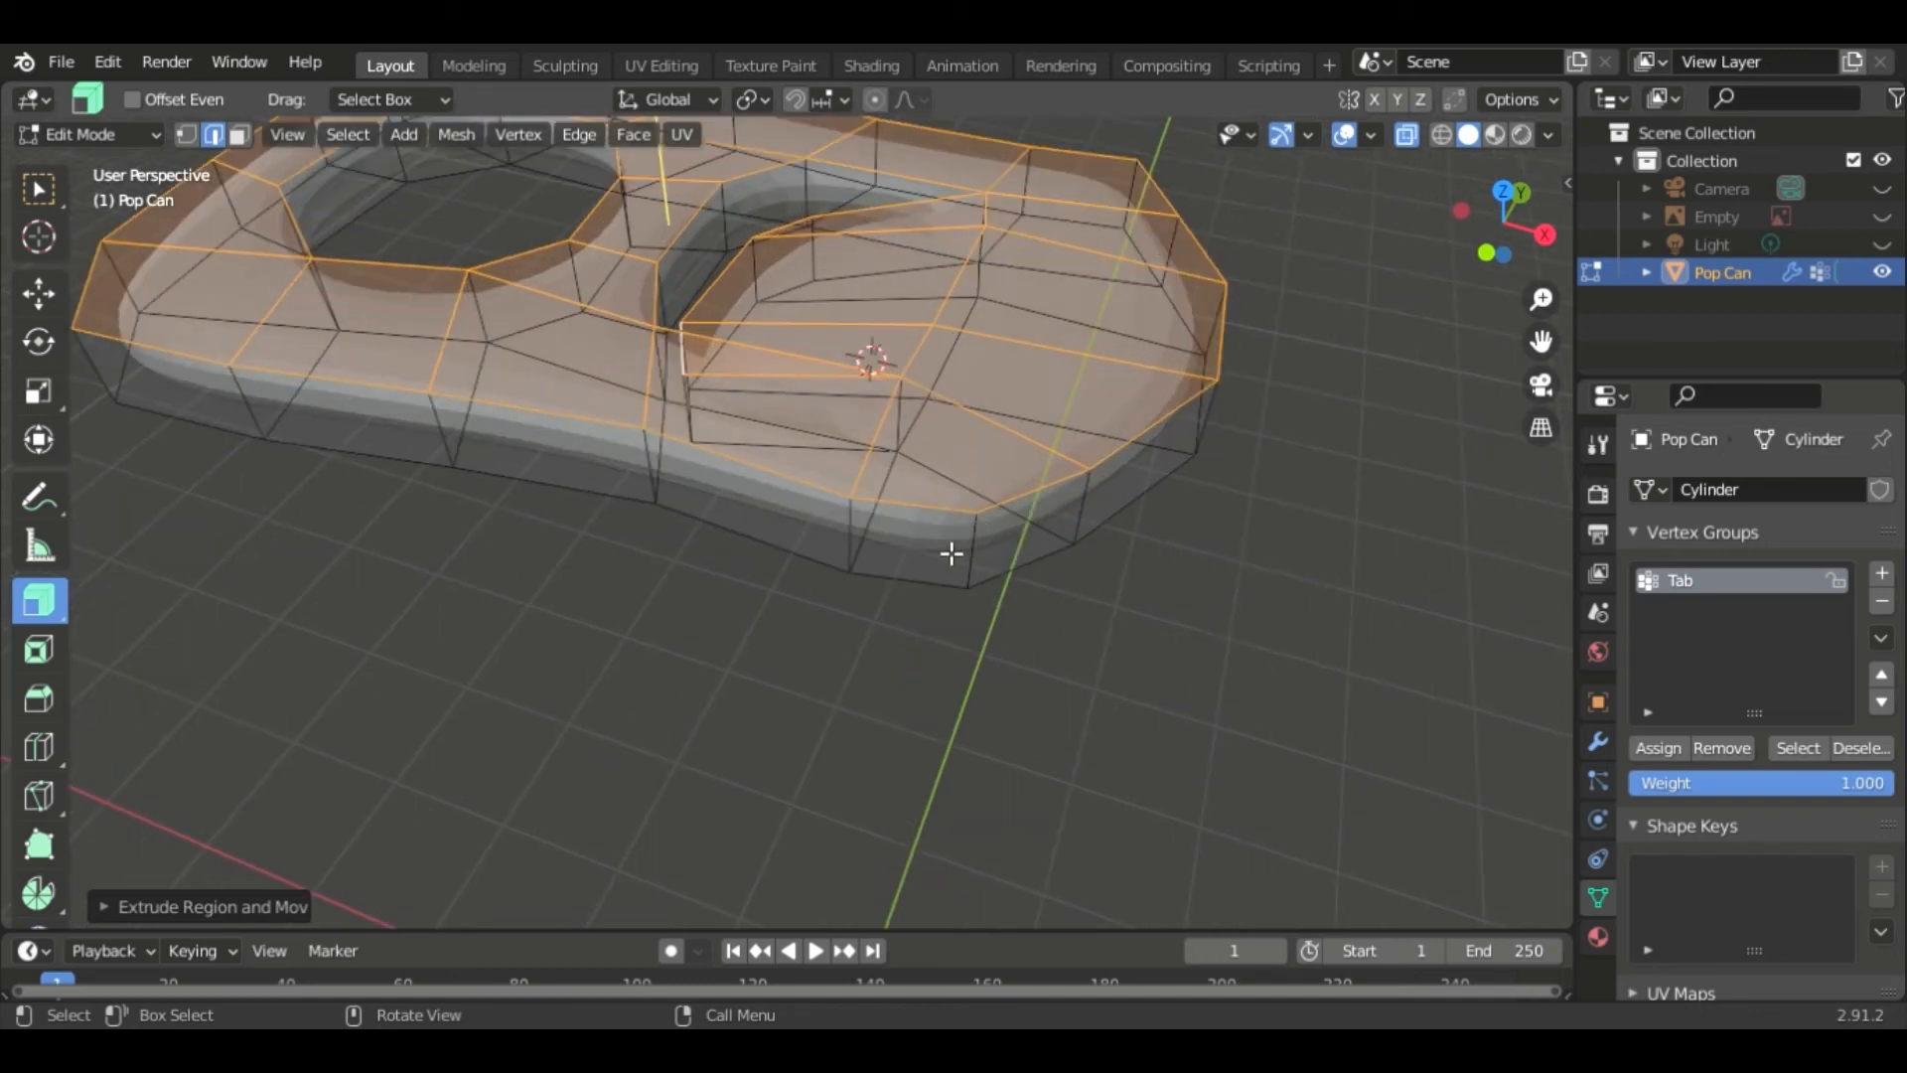
key(ctrl+r)
click(971, 553)
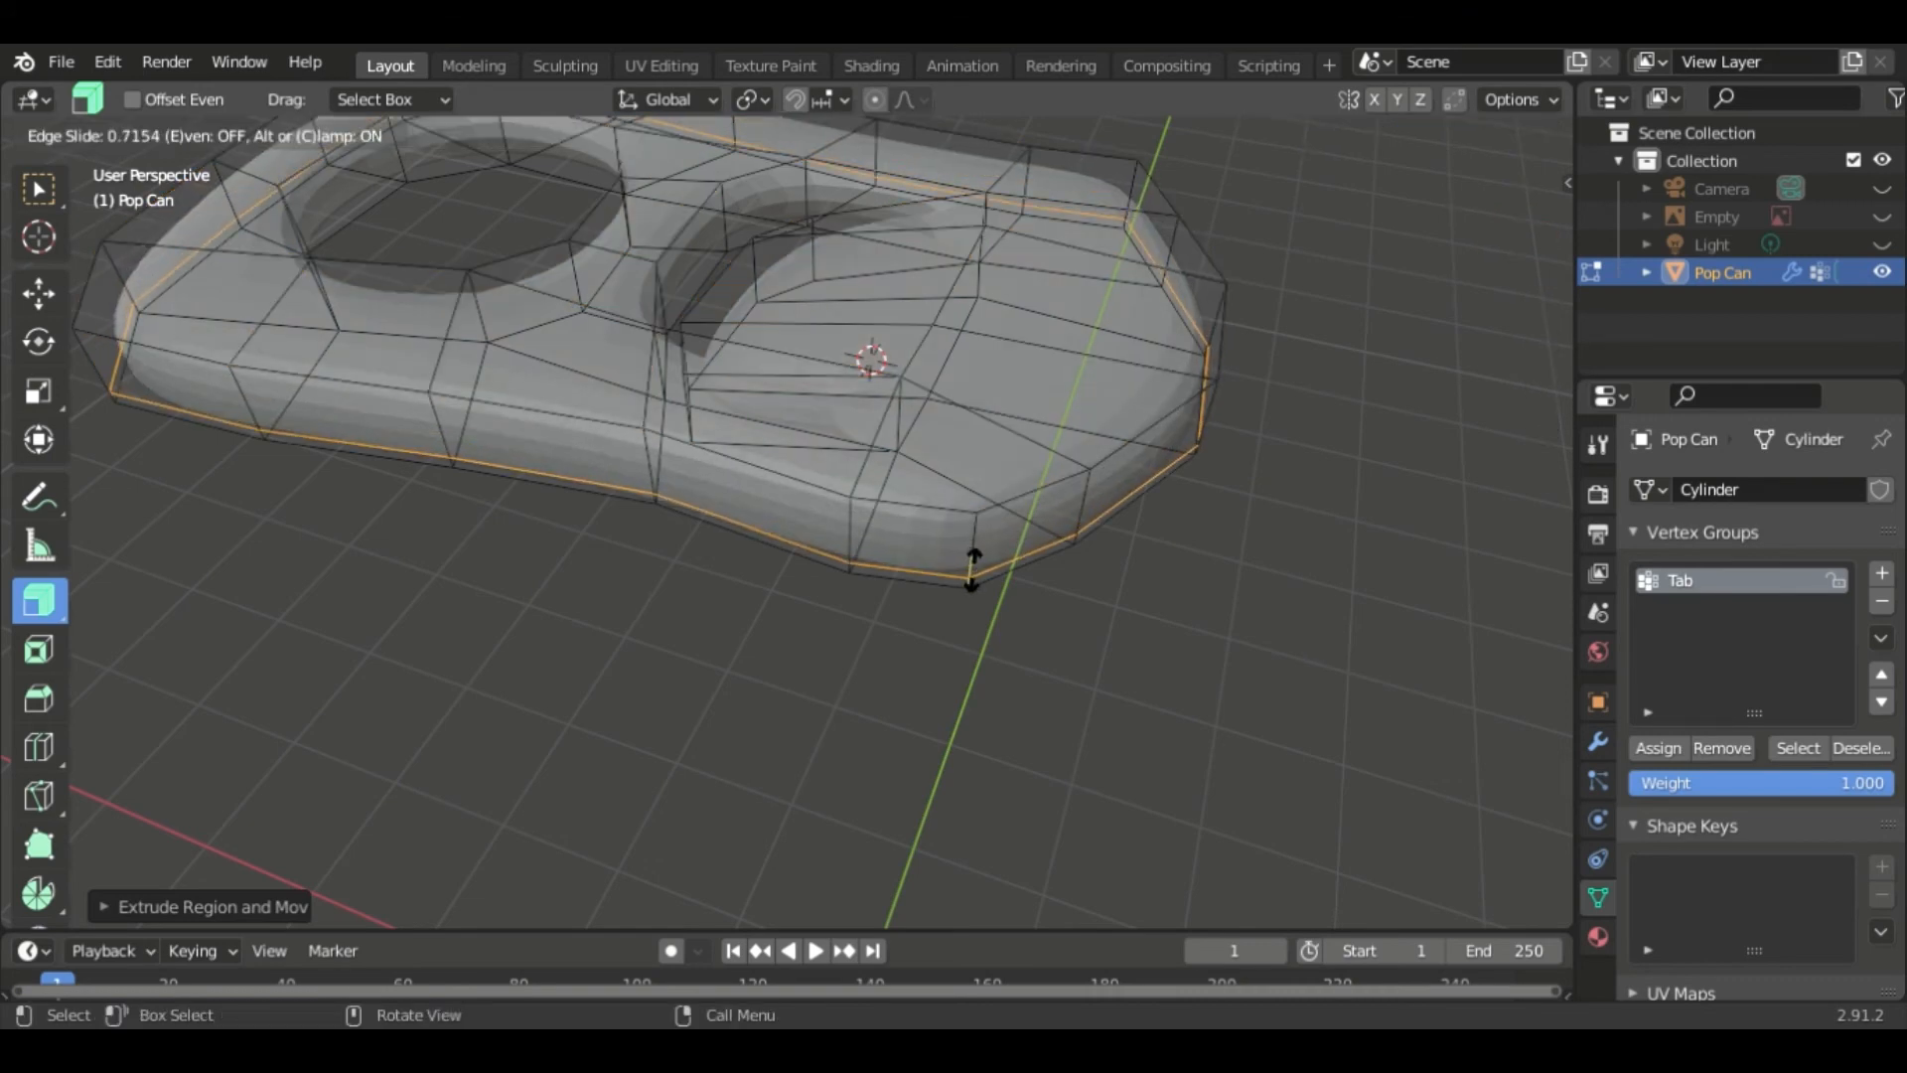
click(576, 561)
- Add a supporting edge loop around the inner wall of the ring hole
middle_drag(600, 461, 855, 555)
shift+middle_drag(821, 470, 894, 516)
key(ctrl+r)
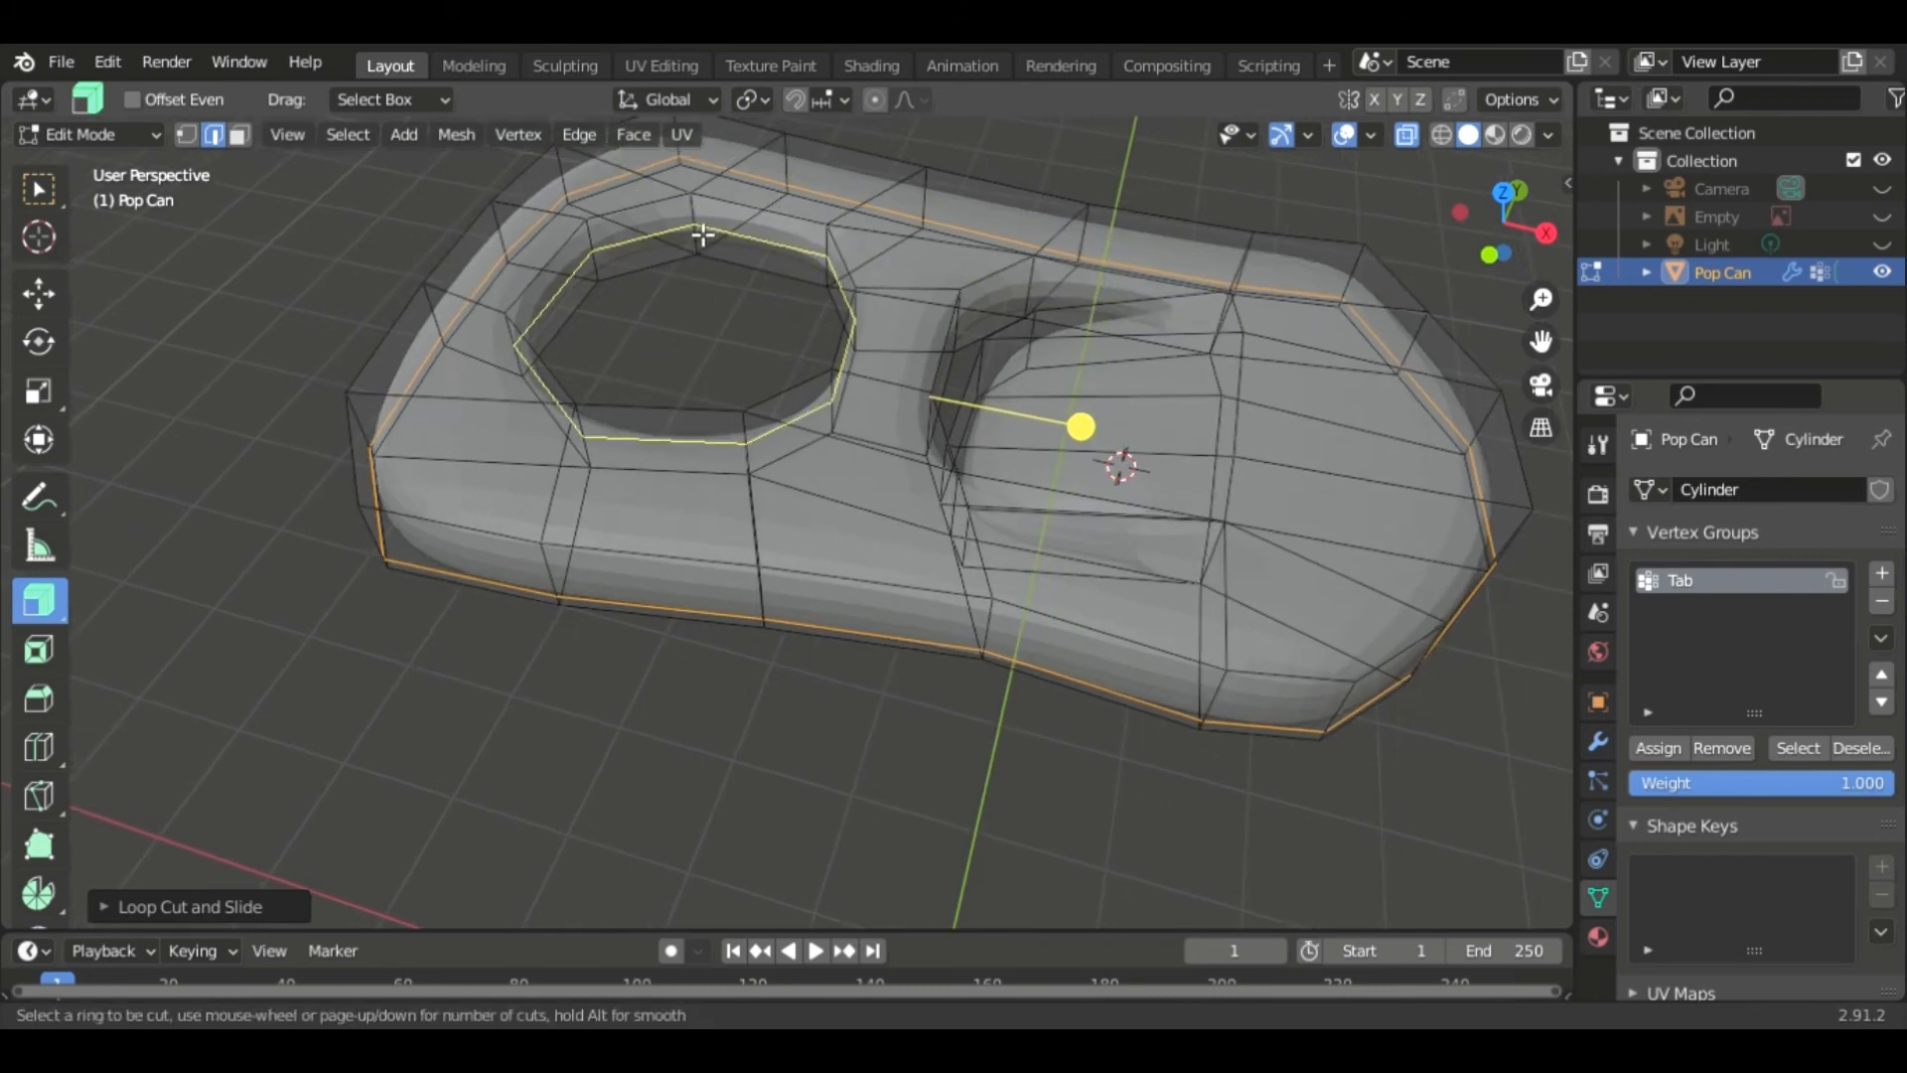
click(695, 241)
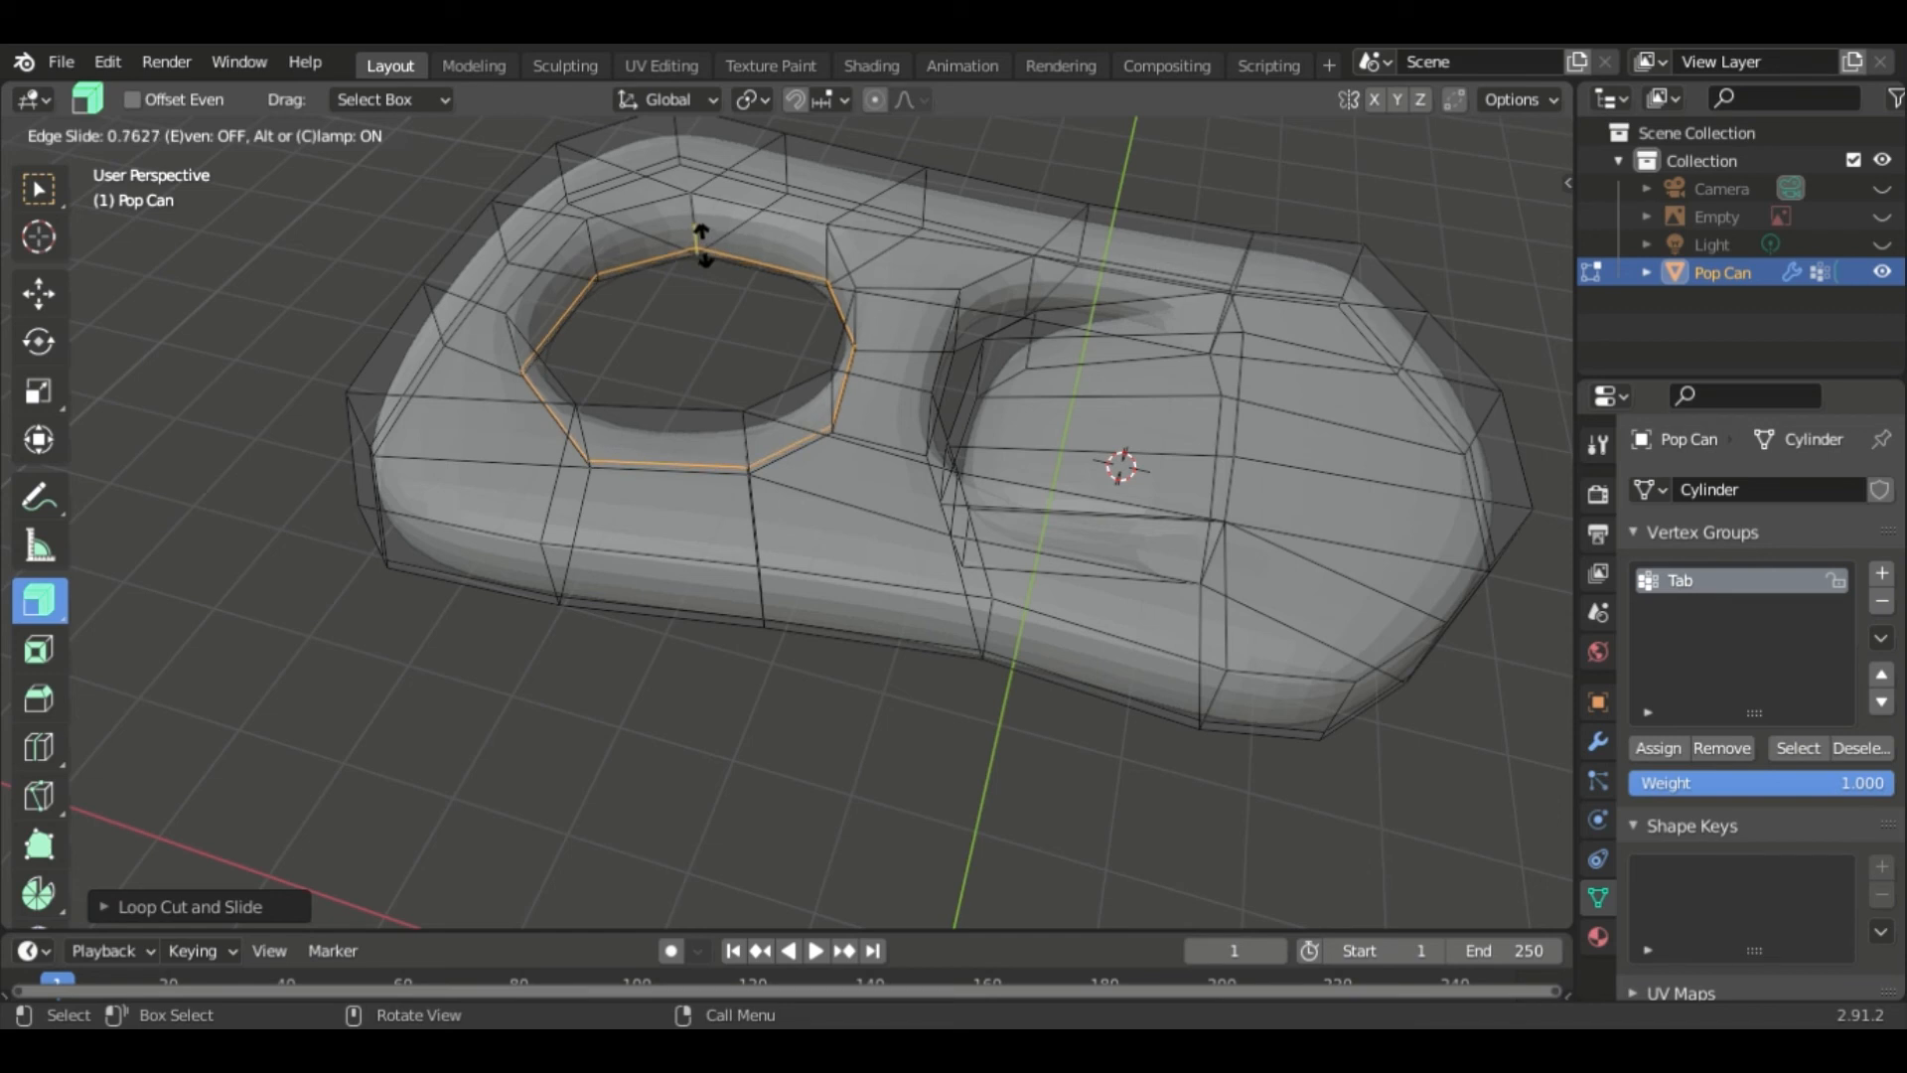
click(703, 238)
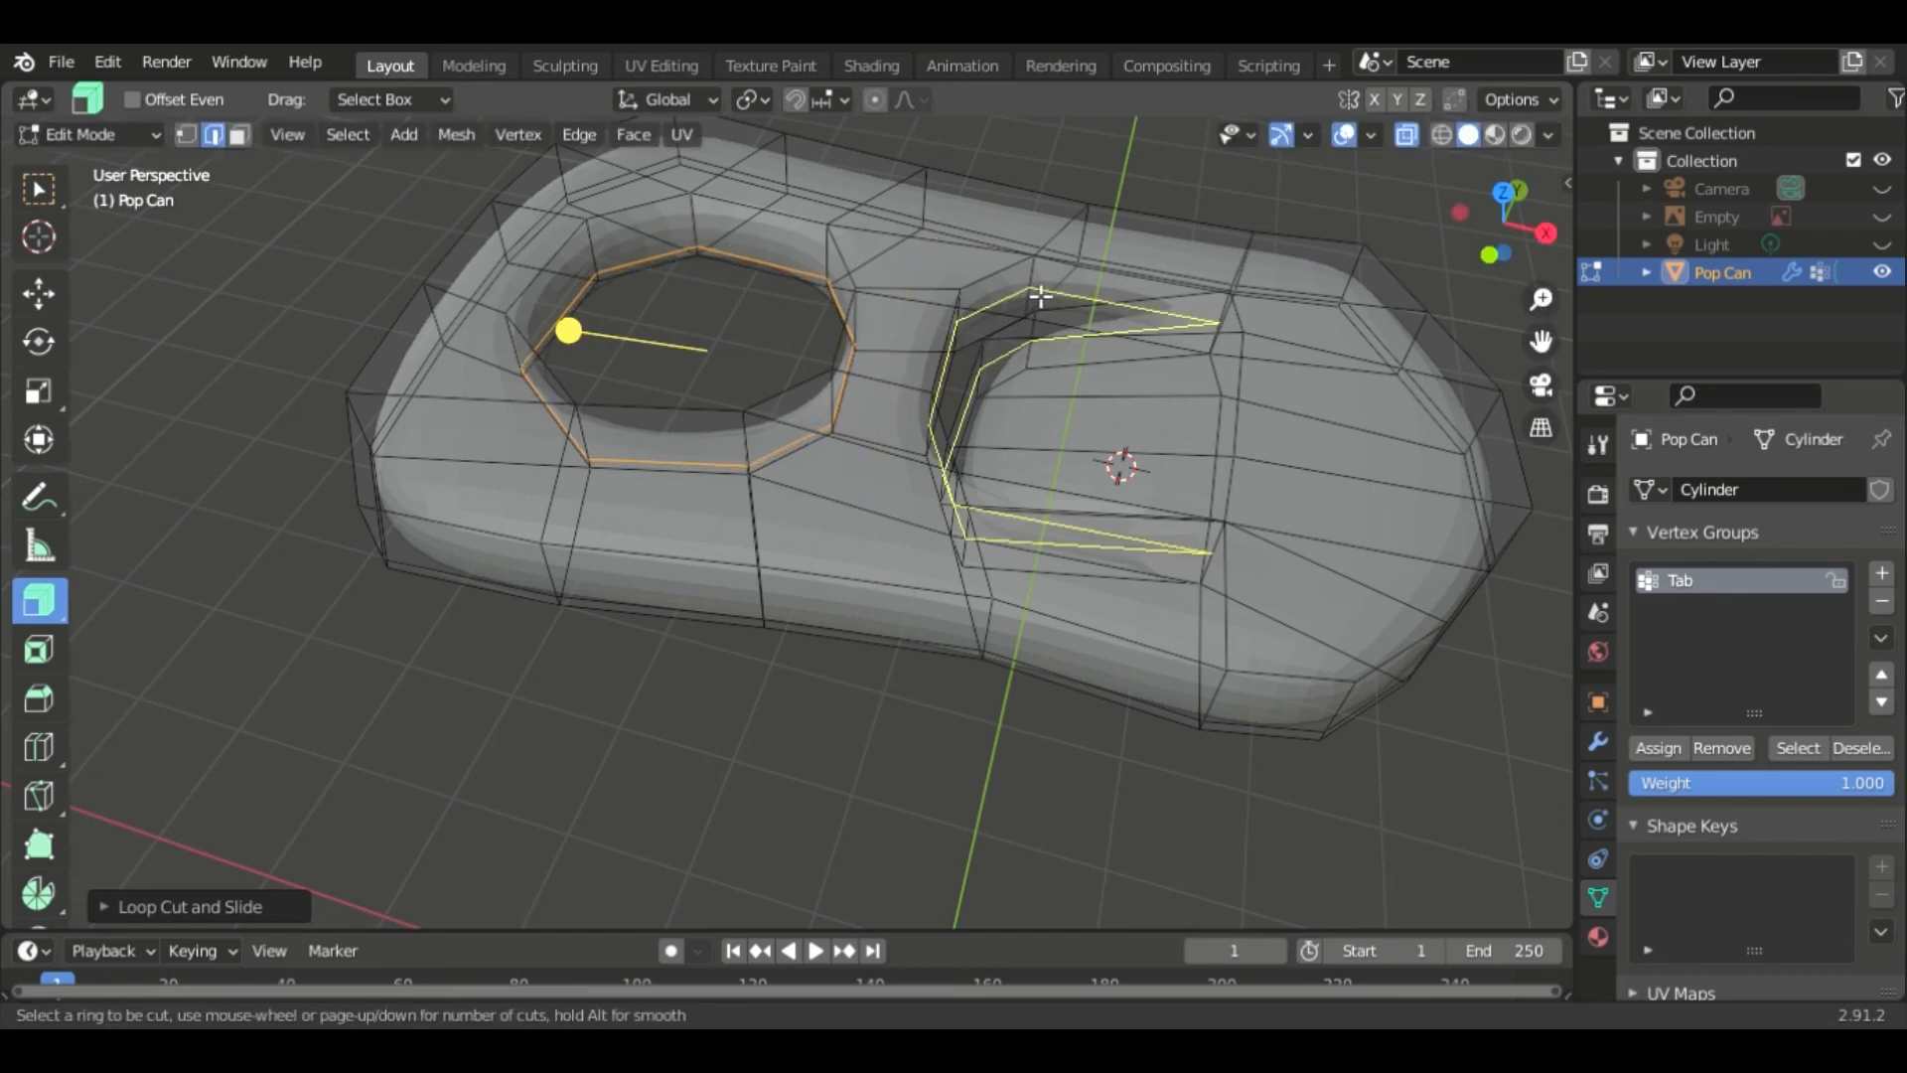
- Add edge loops inside the rivet slot and along the top of the tab's outer rim
drag(1030, 290, 1043, 306)
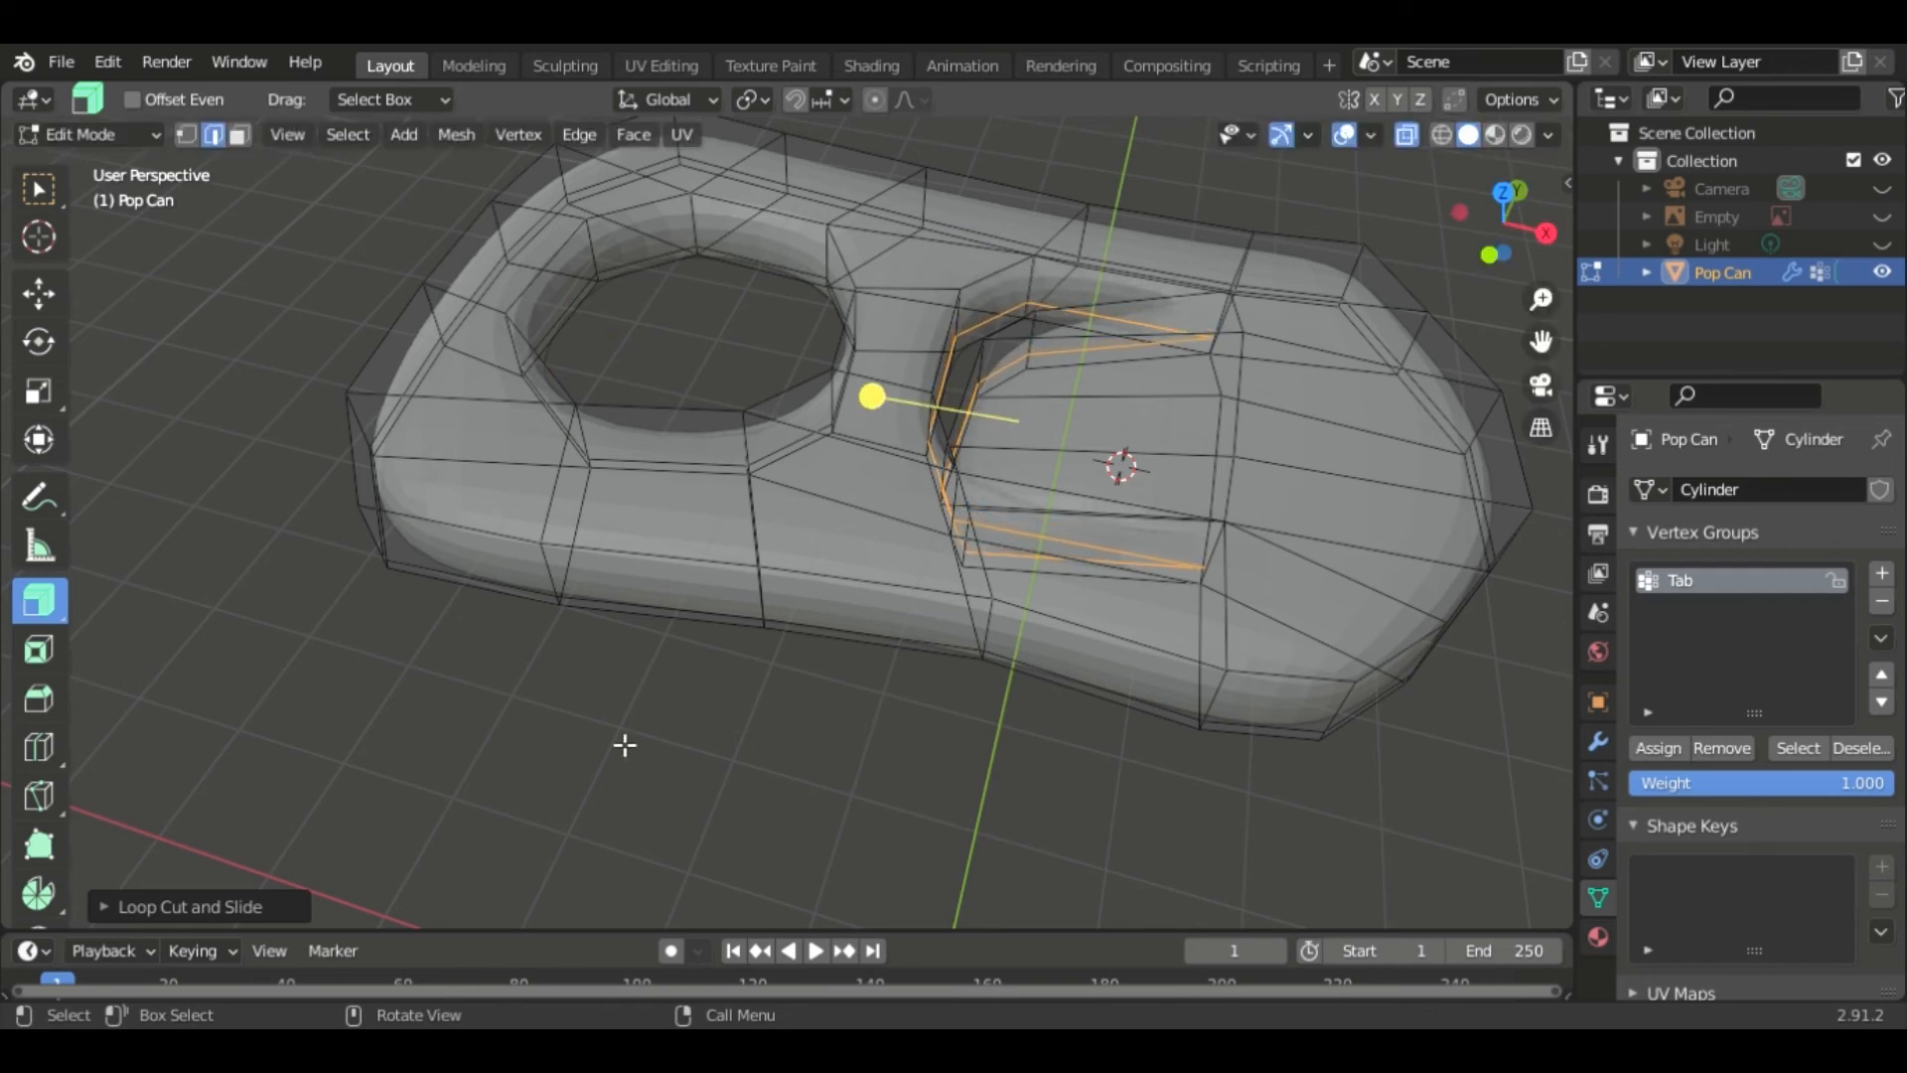
click(549, 562)
drag(549, 562, 635, 708)
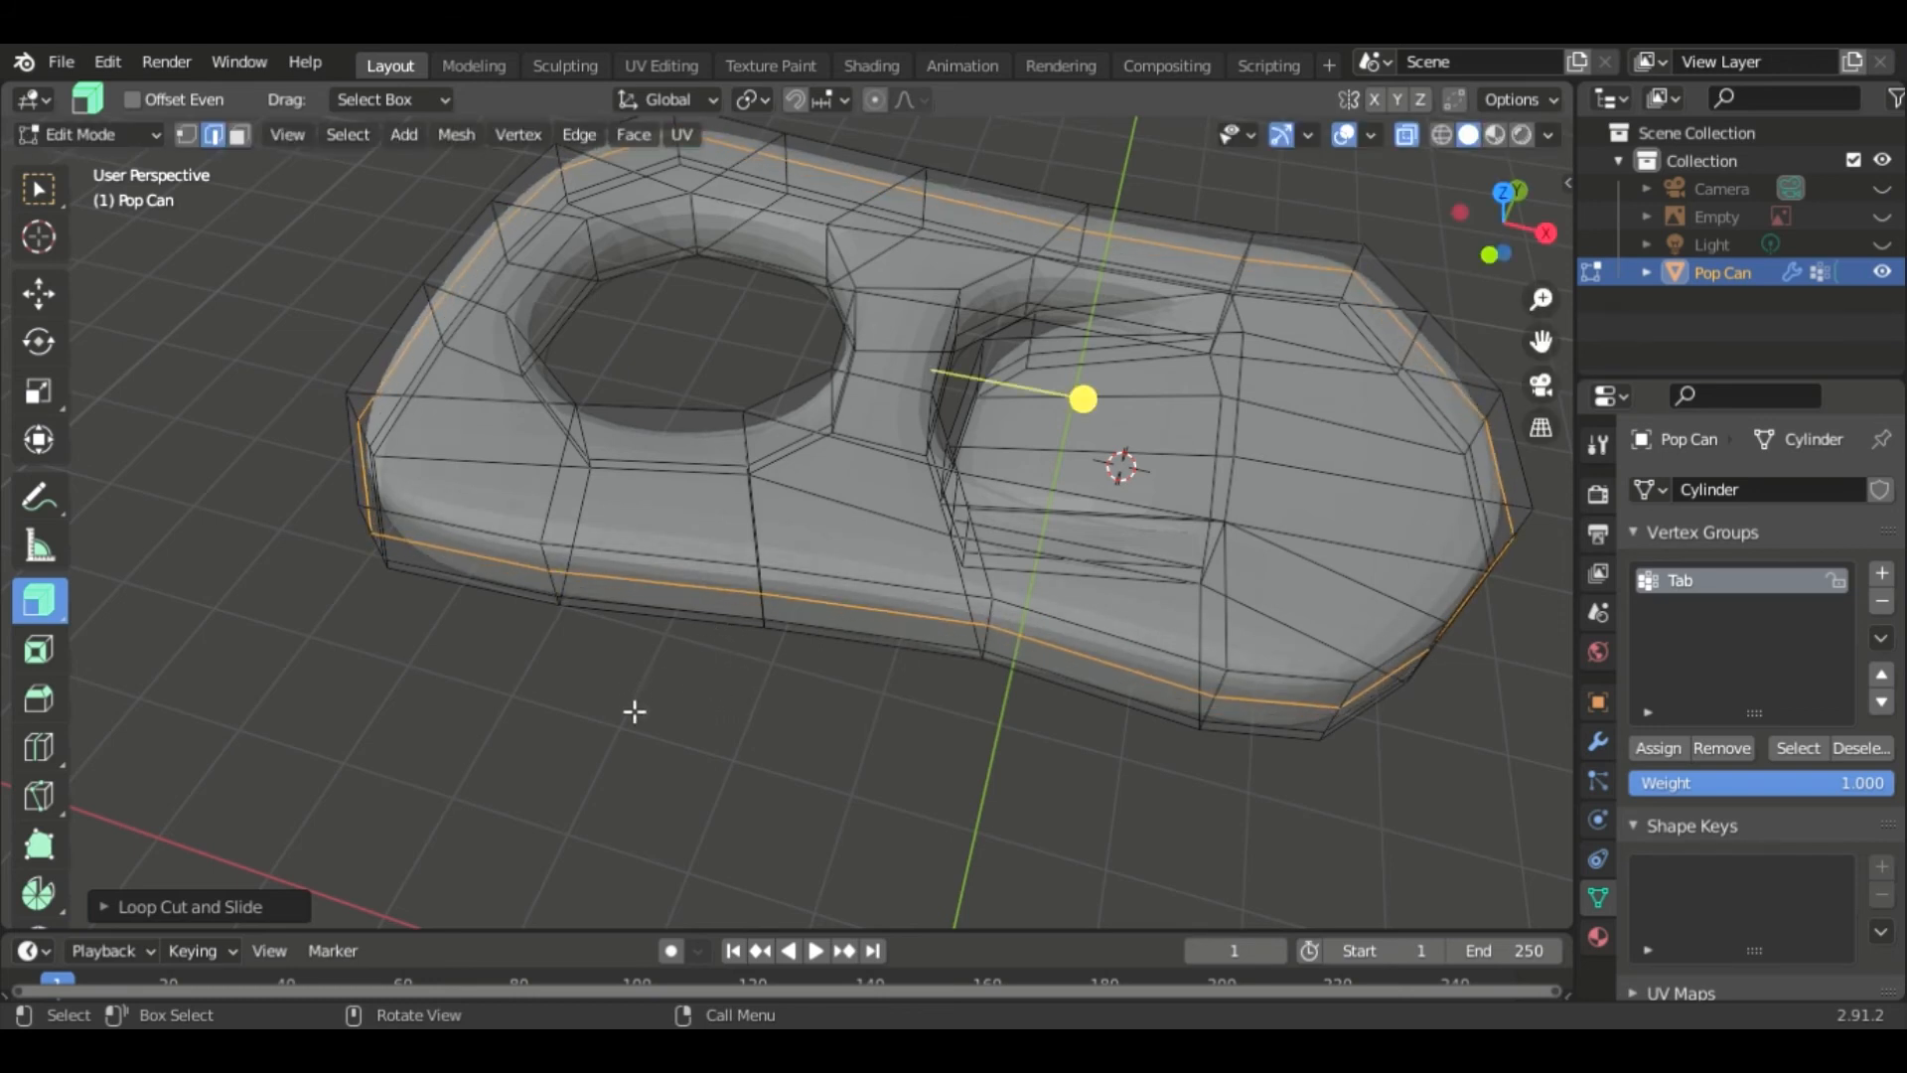
- Add an edge loop around the top edge of the ring hole
middle_drag(594, 739, 1401, 349)
middle_drag(1152, 680, 813, 281)
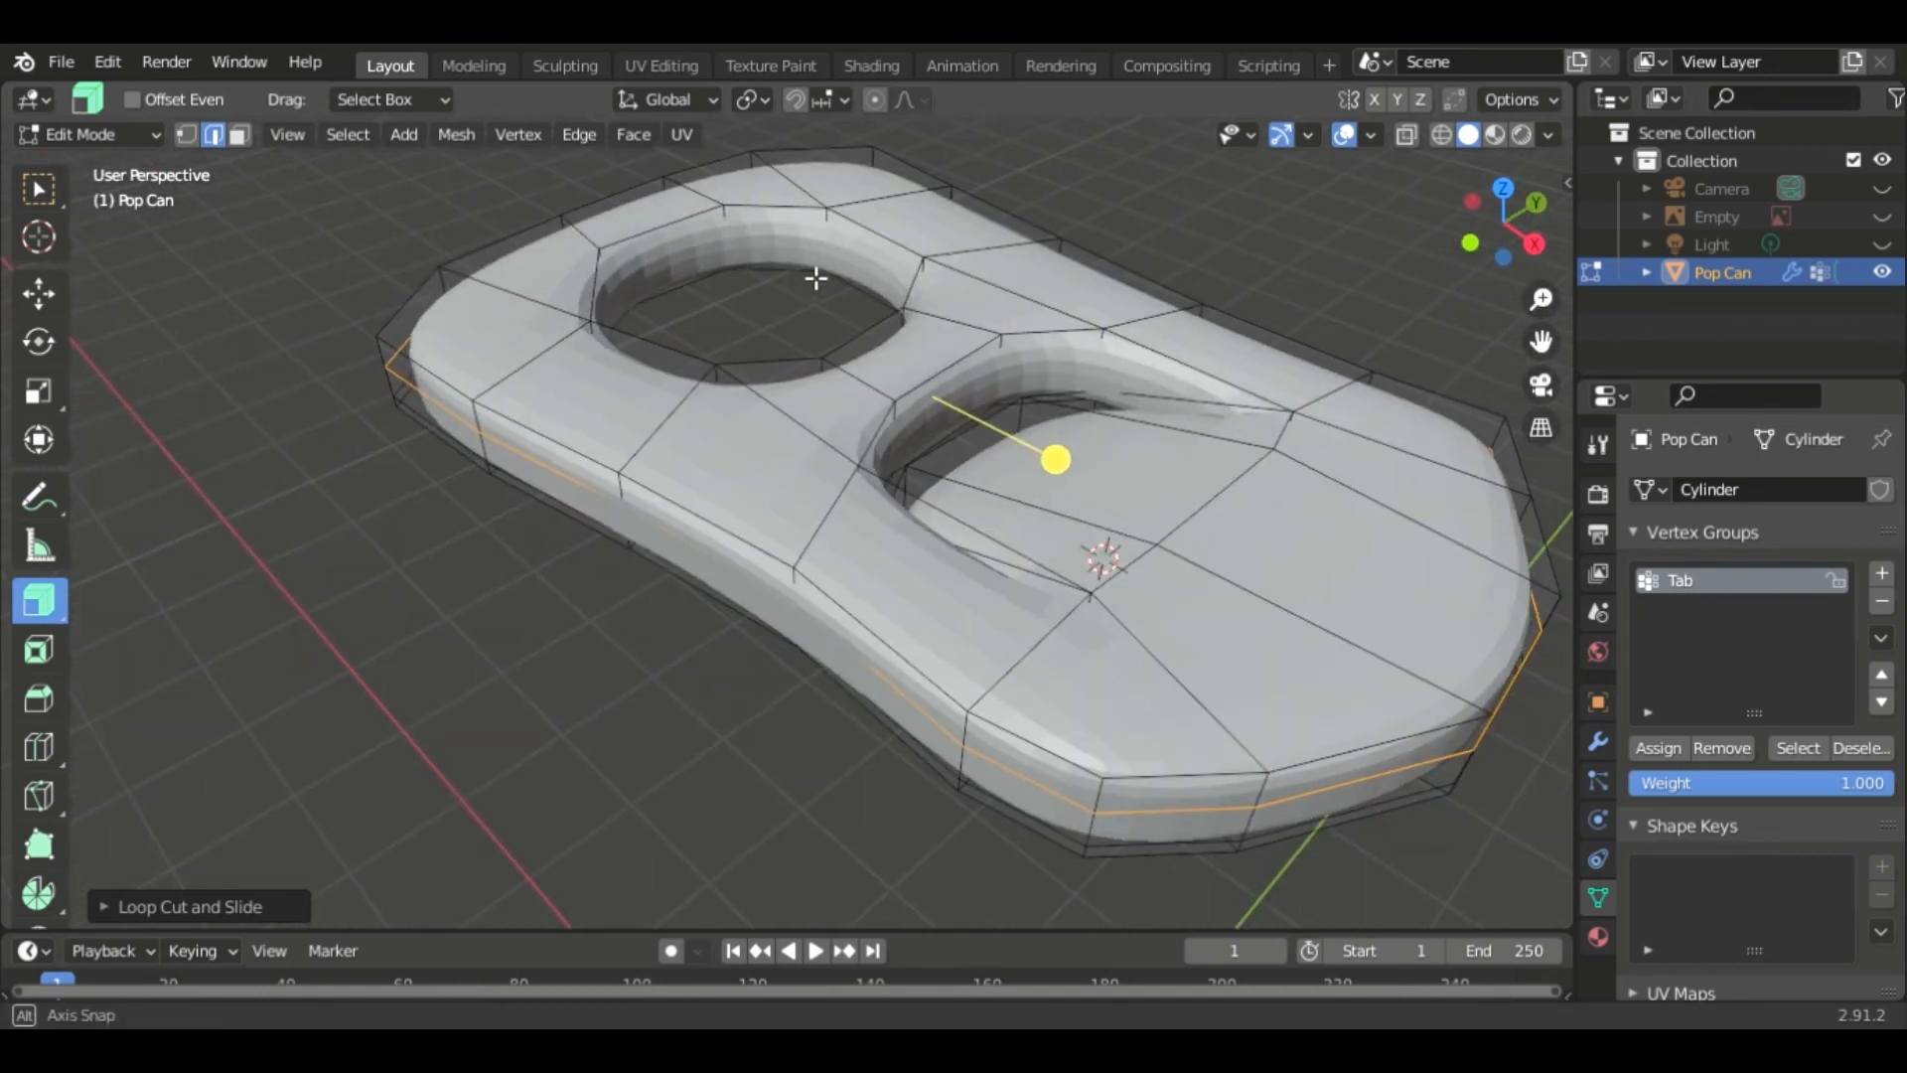
click(825, 212)
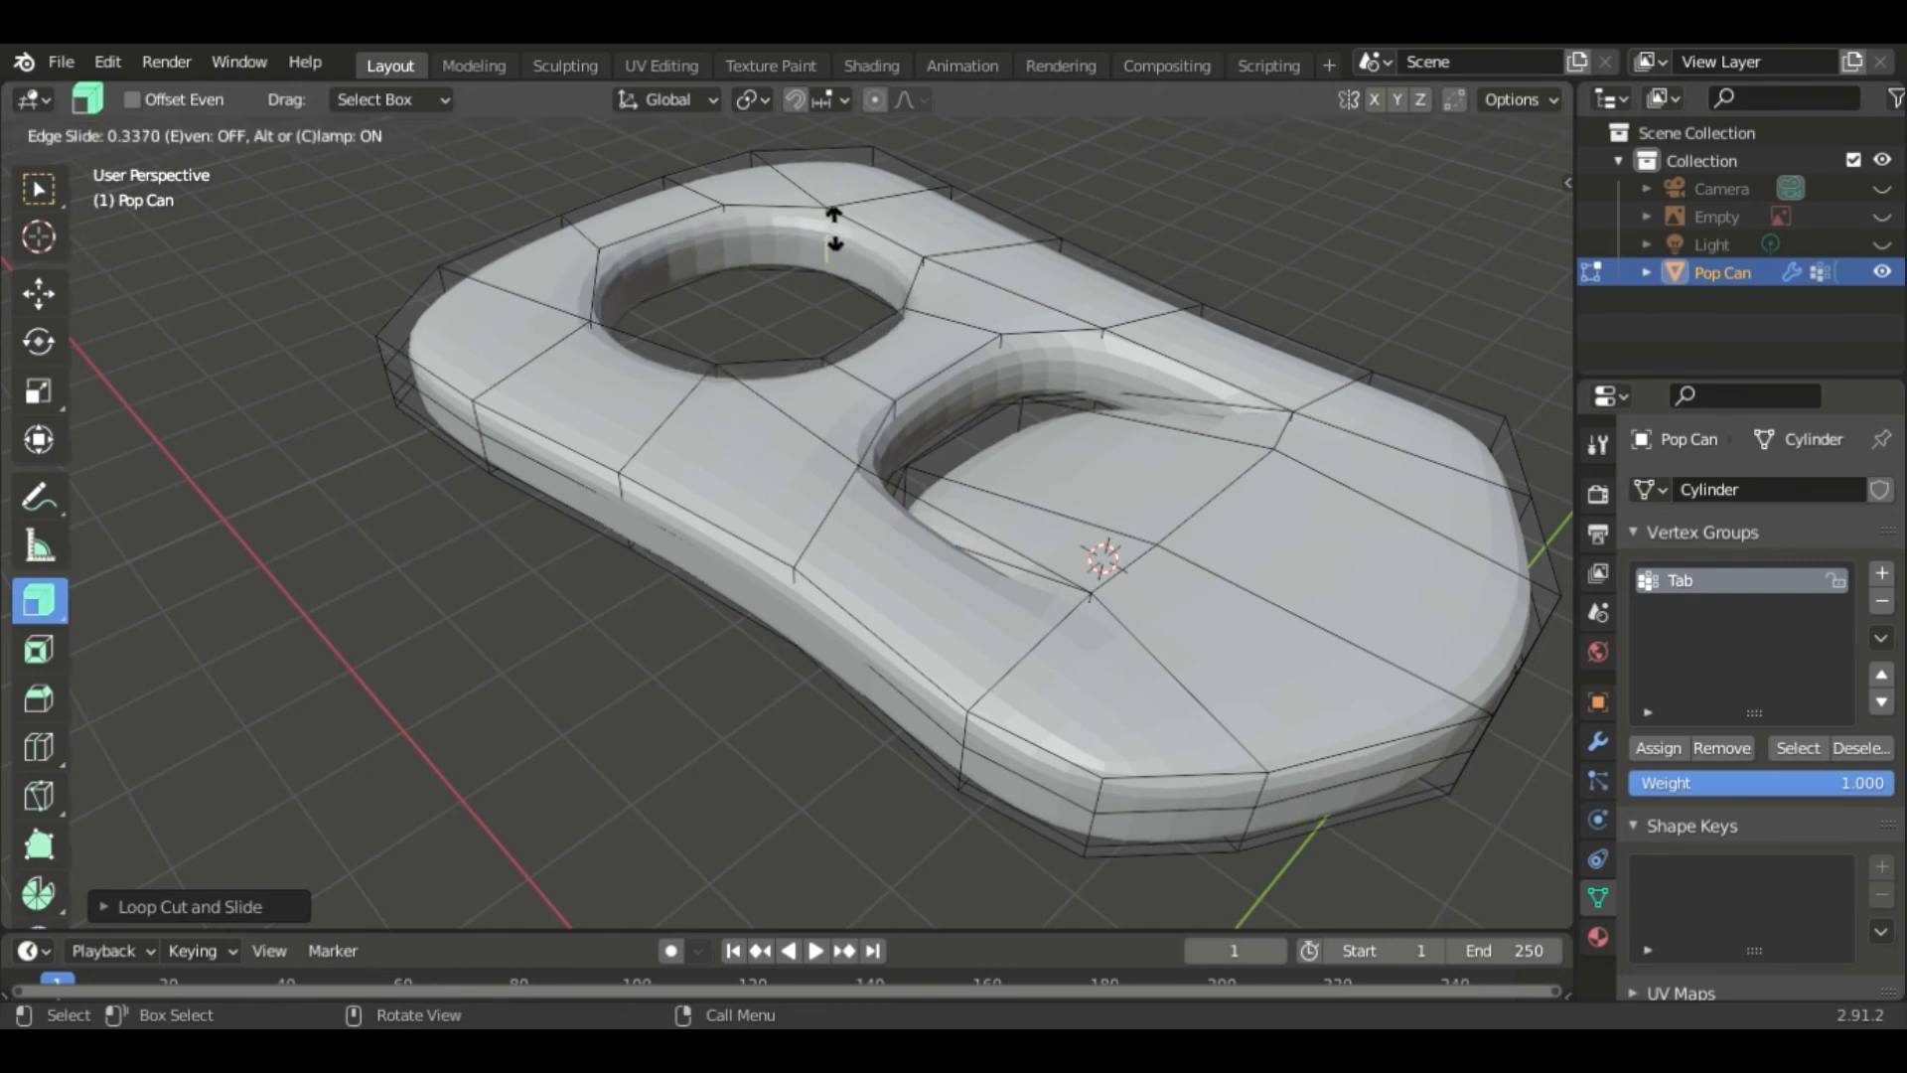
click(835, 224)
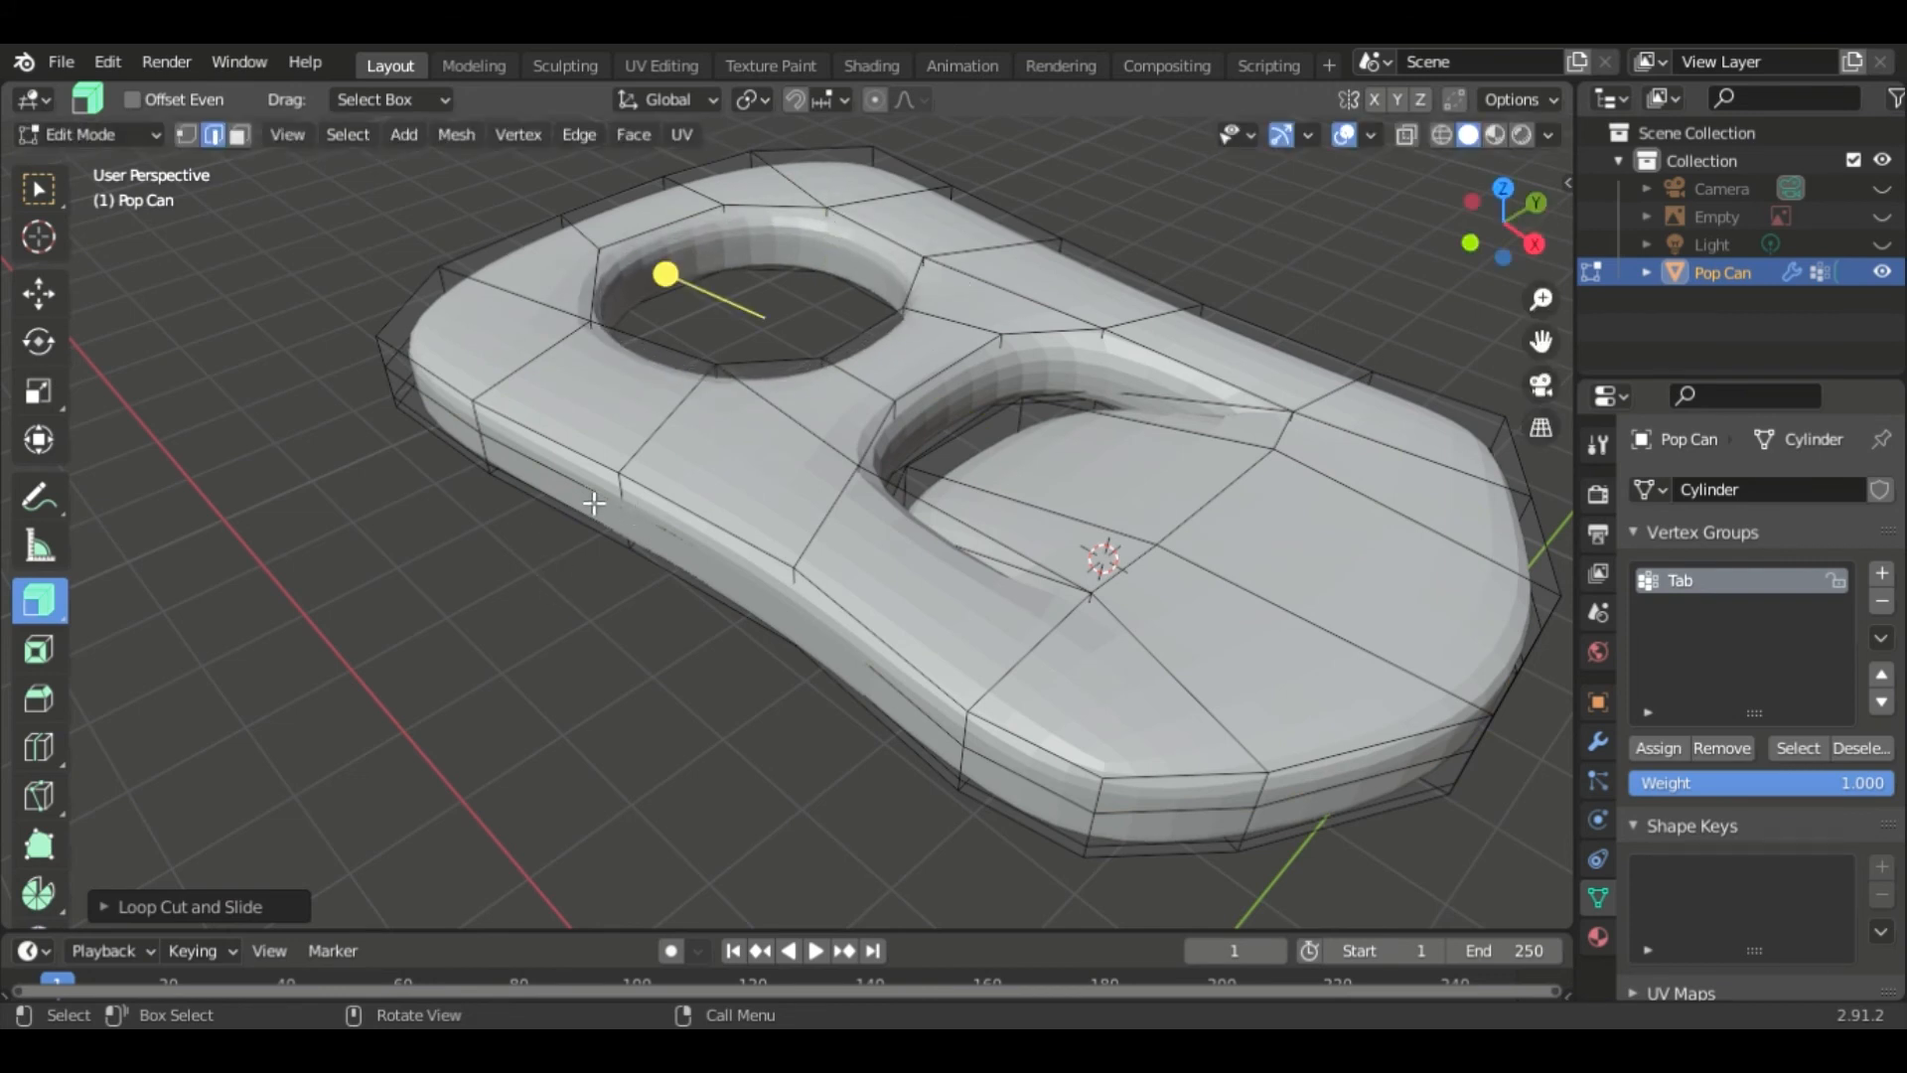
- Reveal the hidden can body and deselect everything
scroll(800, 511, down, 1)
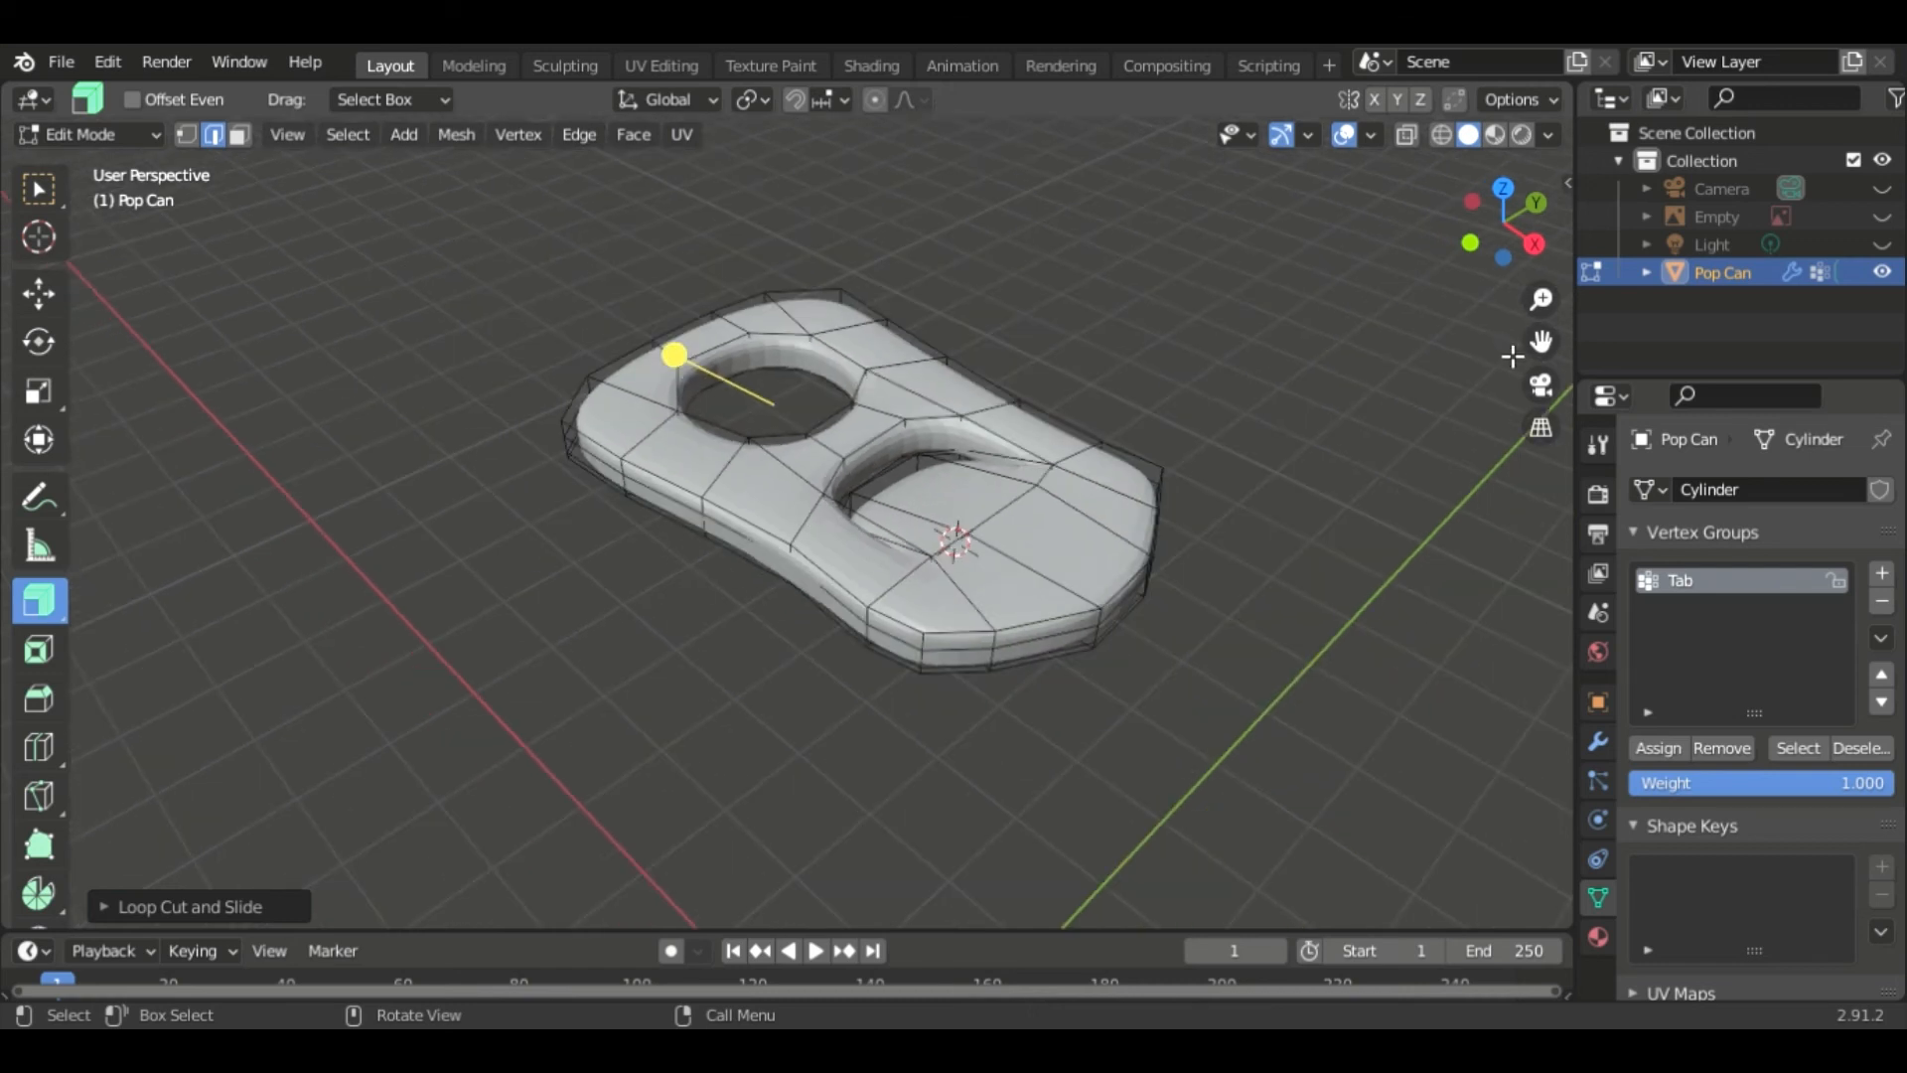
key(alt+h)
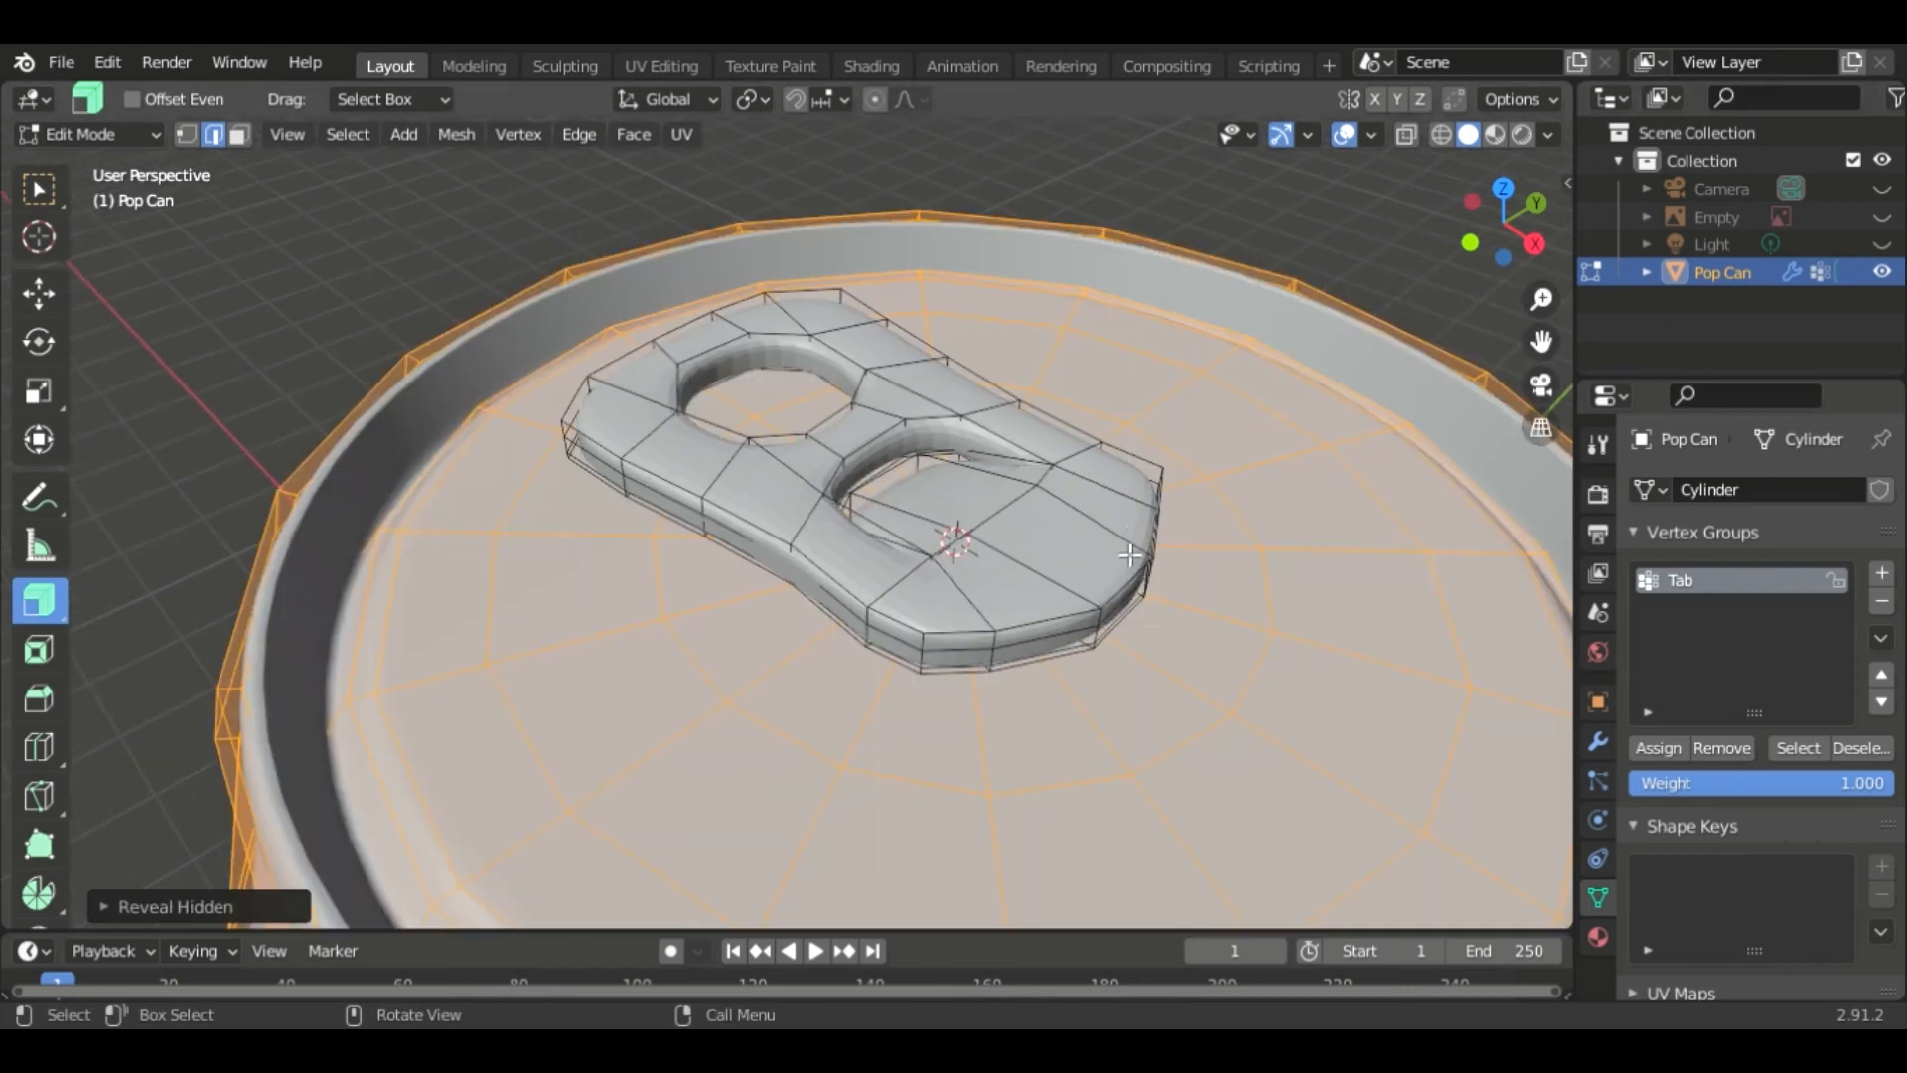
key(alt+a)
scroll(623, 366, down, 6)
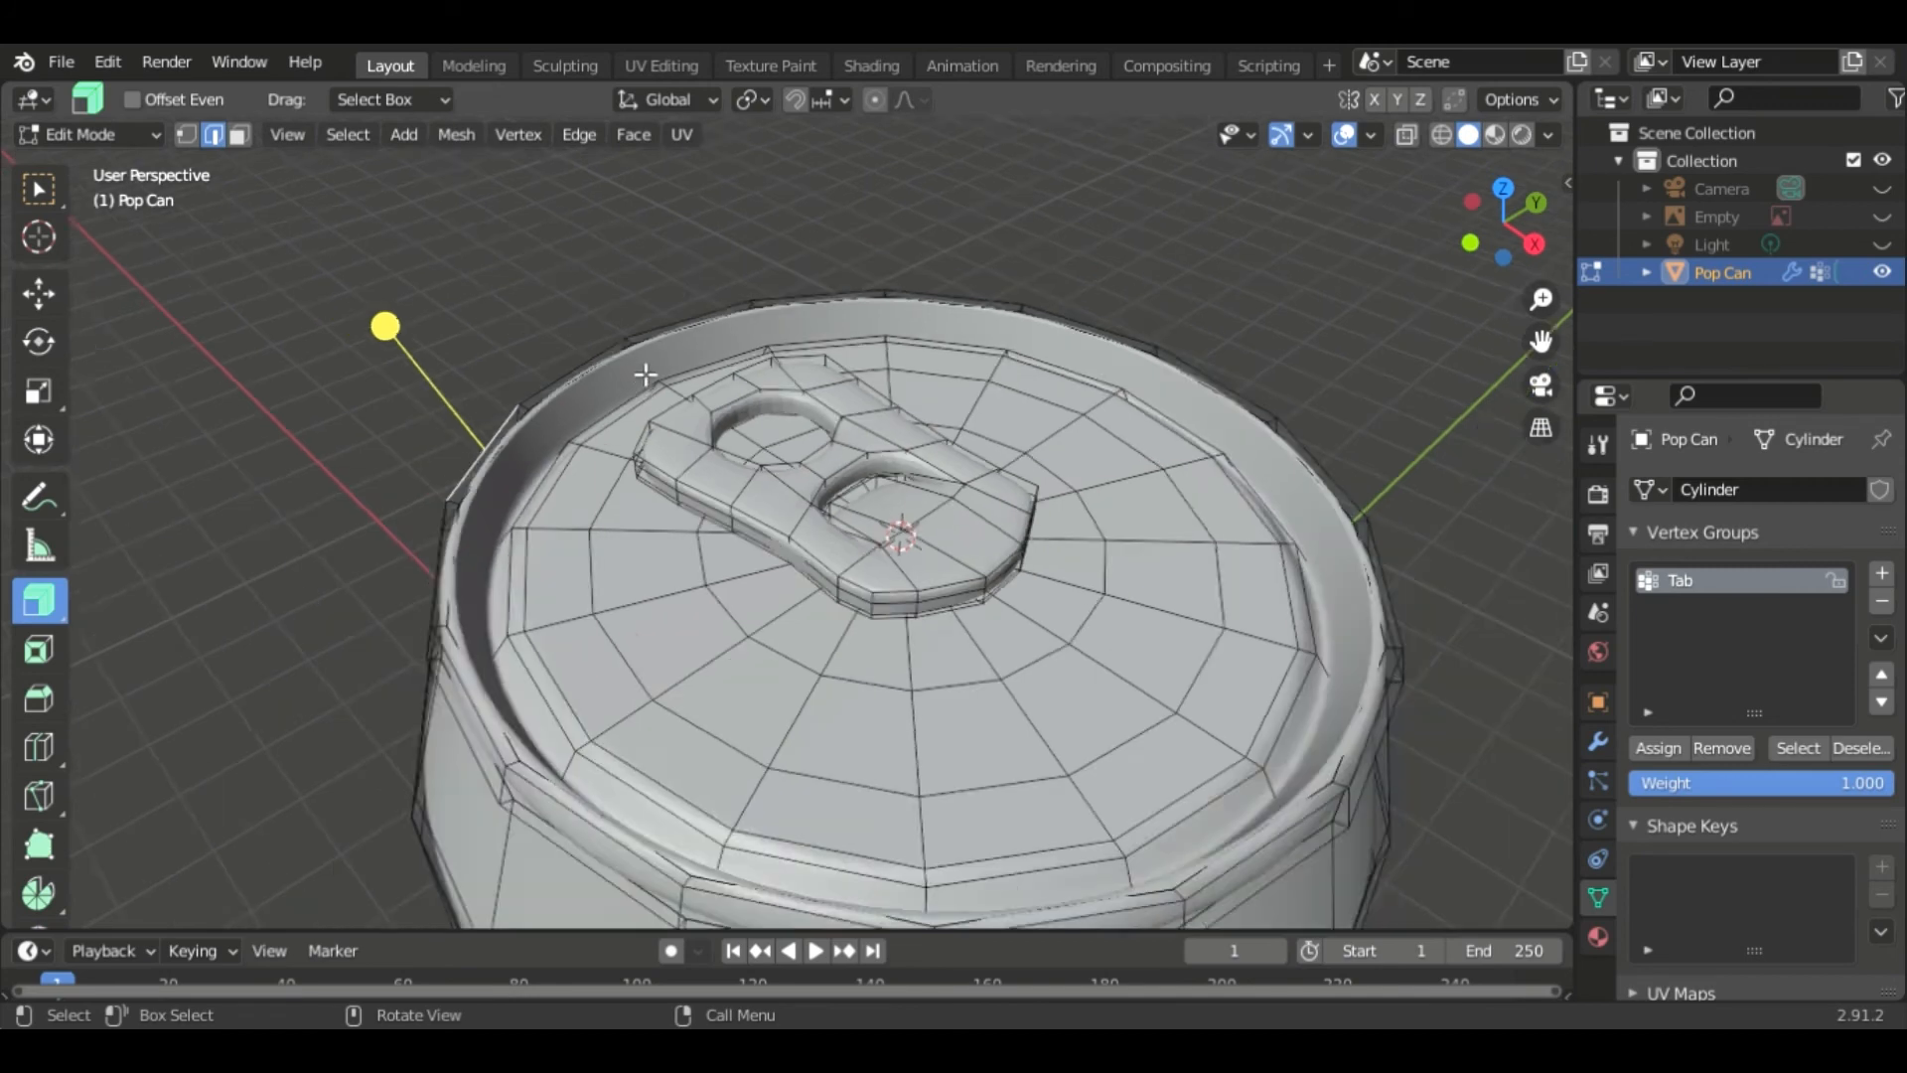
- Inspect the can with the finished tab in Object Mode, then return to Edit Mode
key(Tab)
middle_drag(1112, 507, 1292, 484)
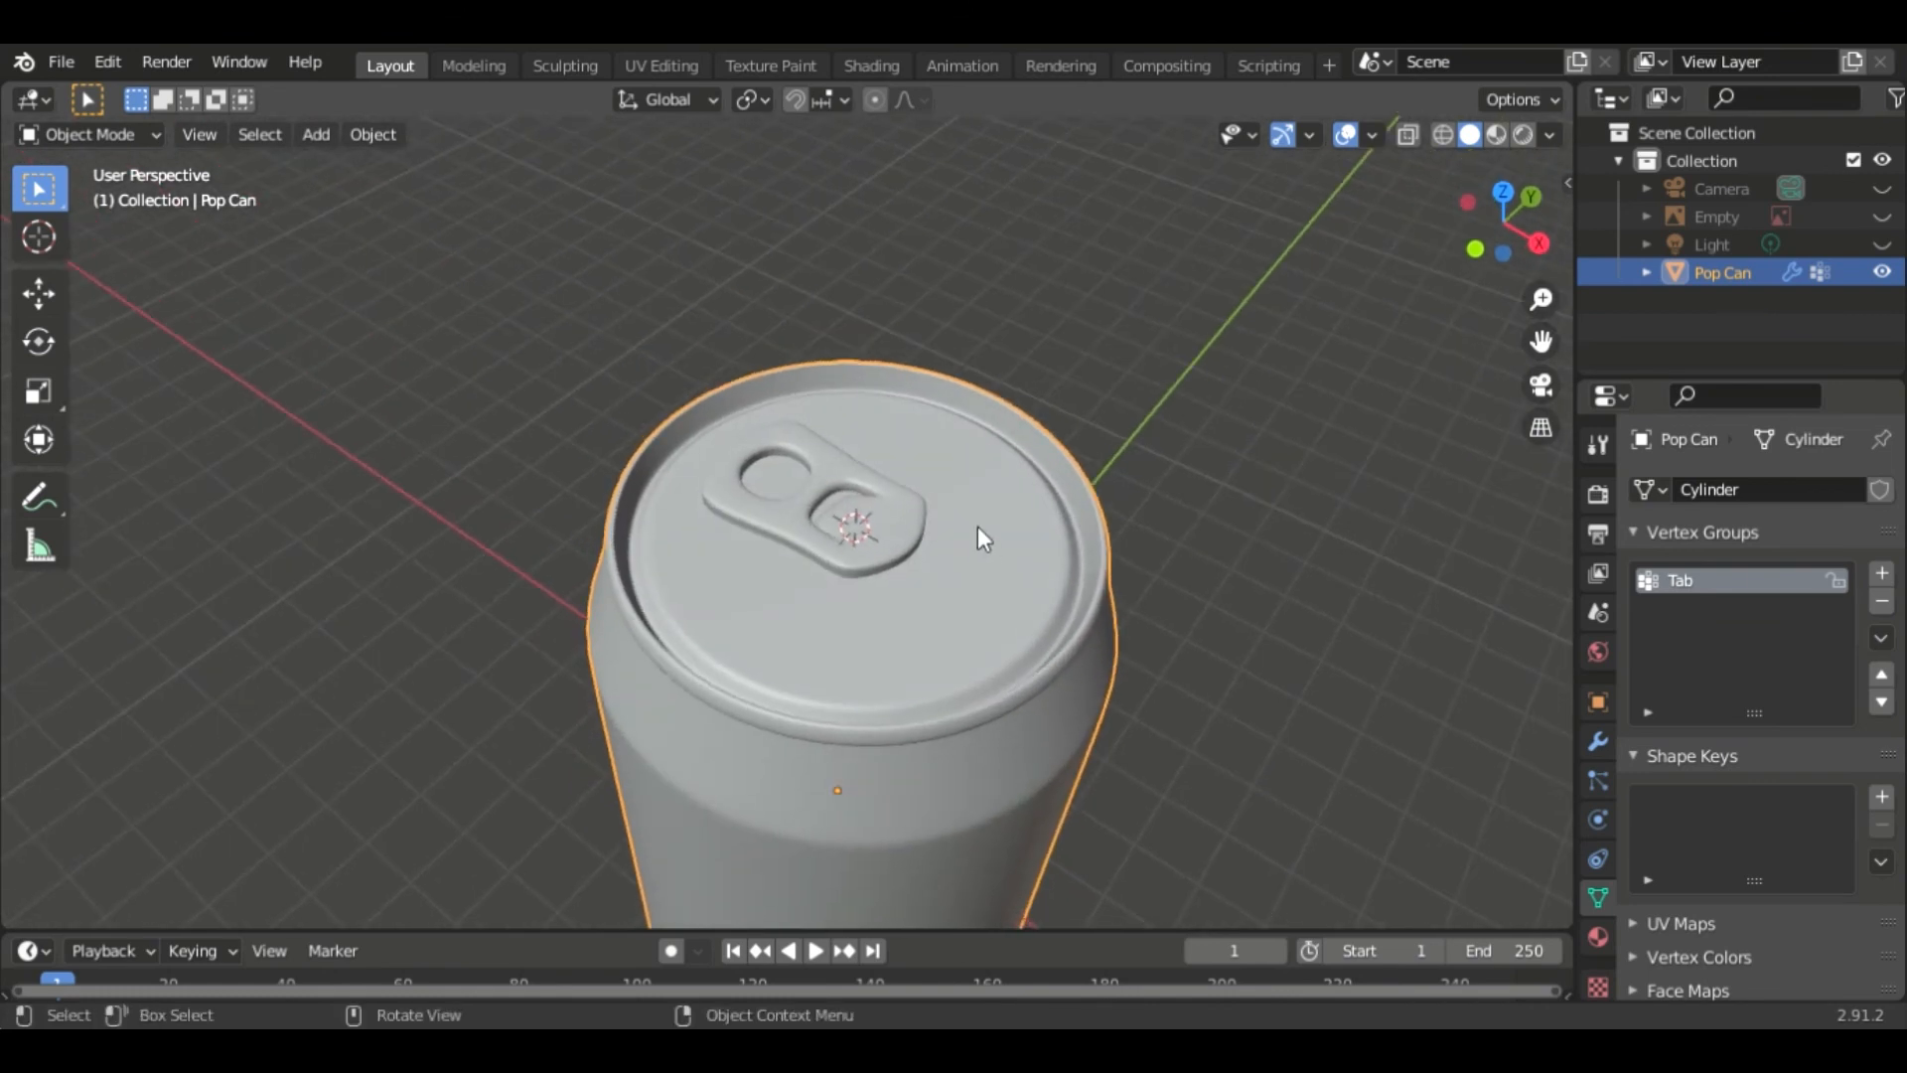
scroll(977, 526, up, 2)
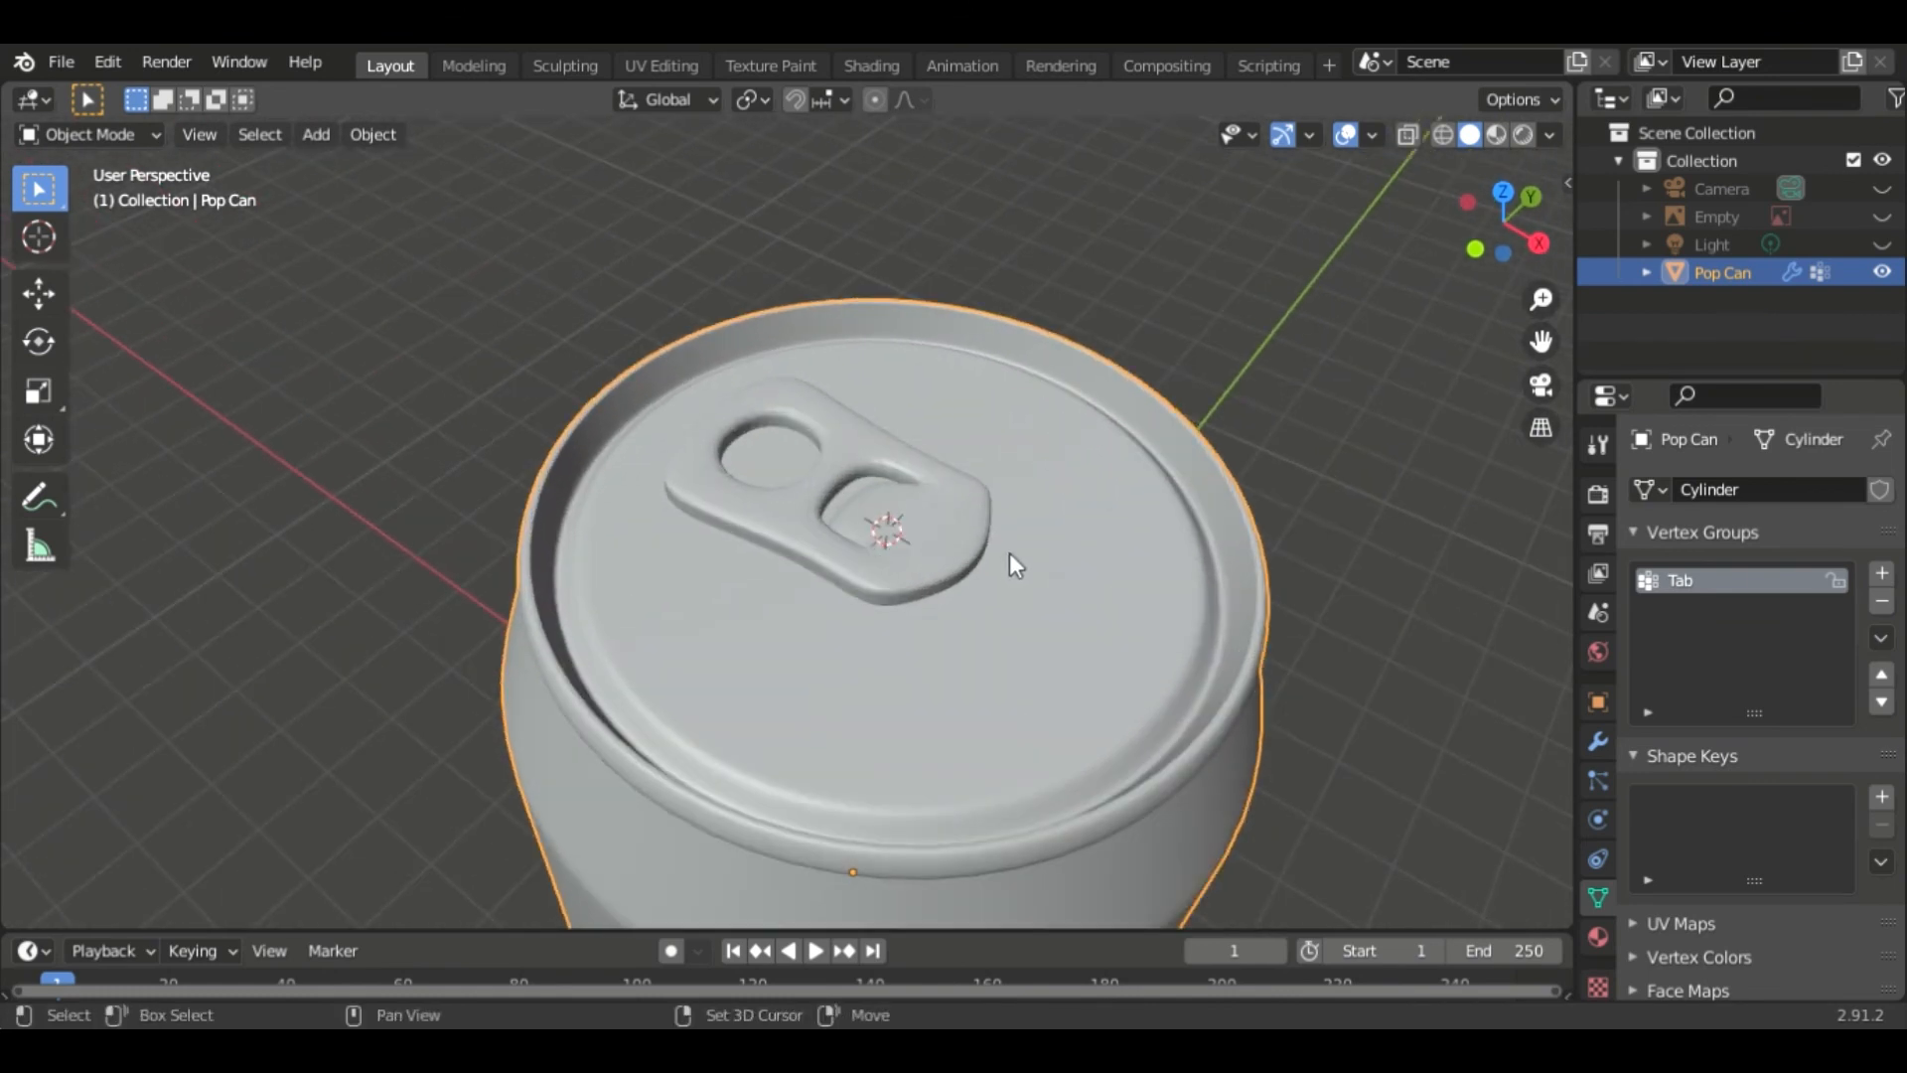
key(Tab)
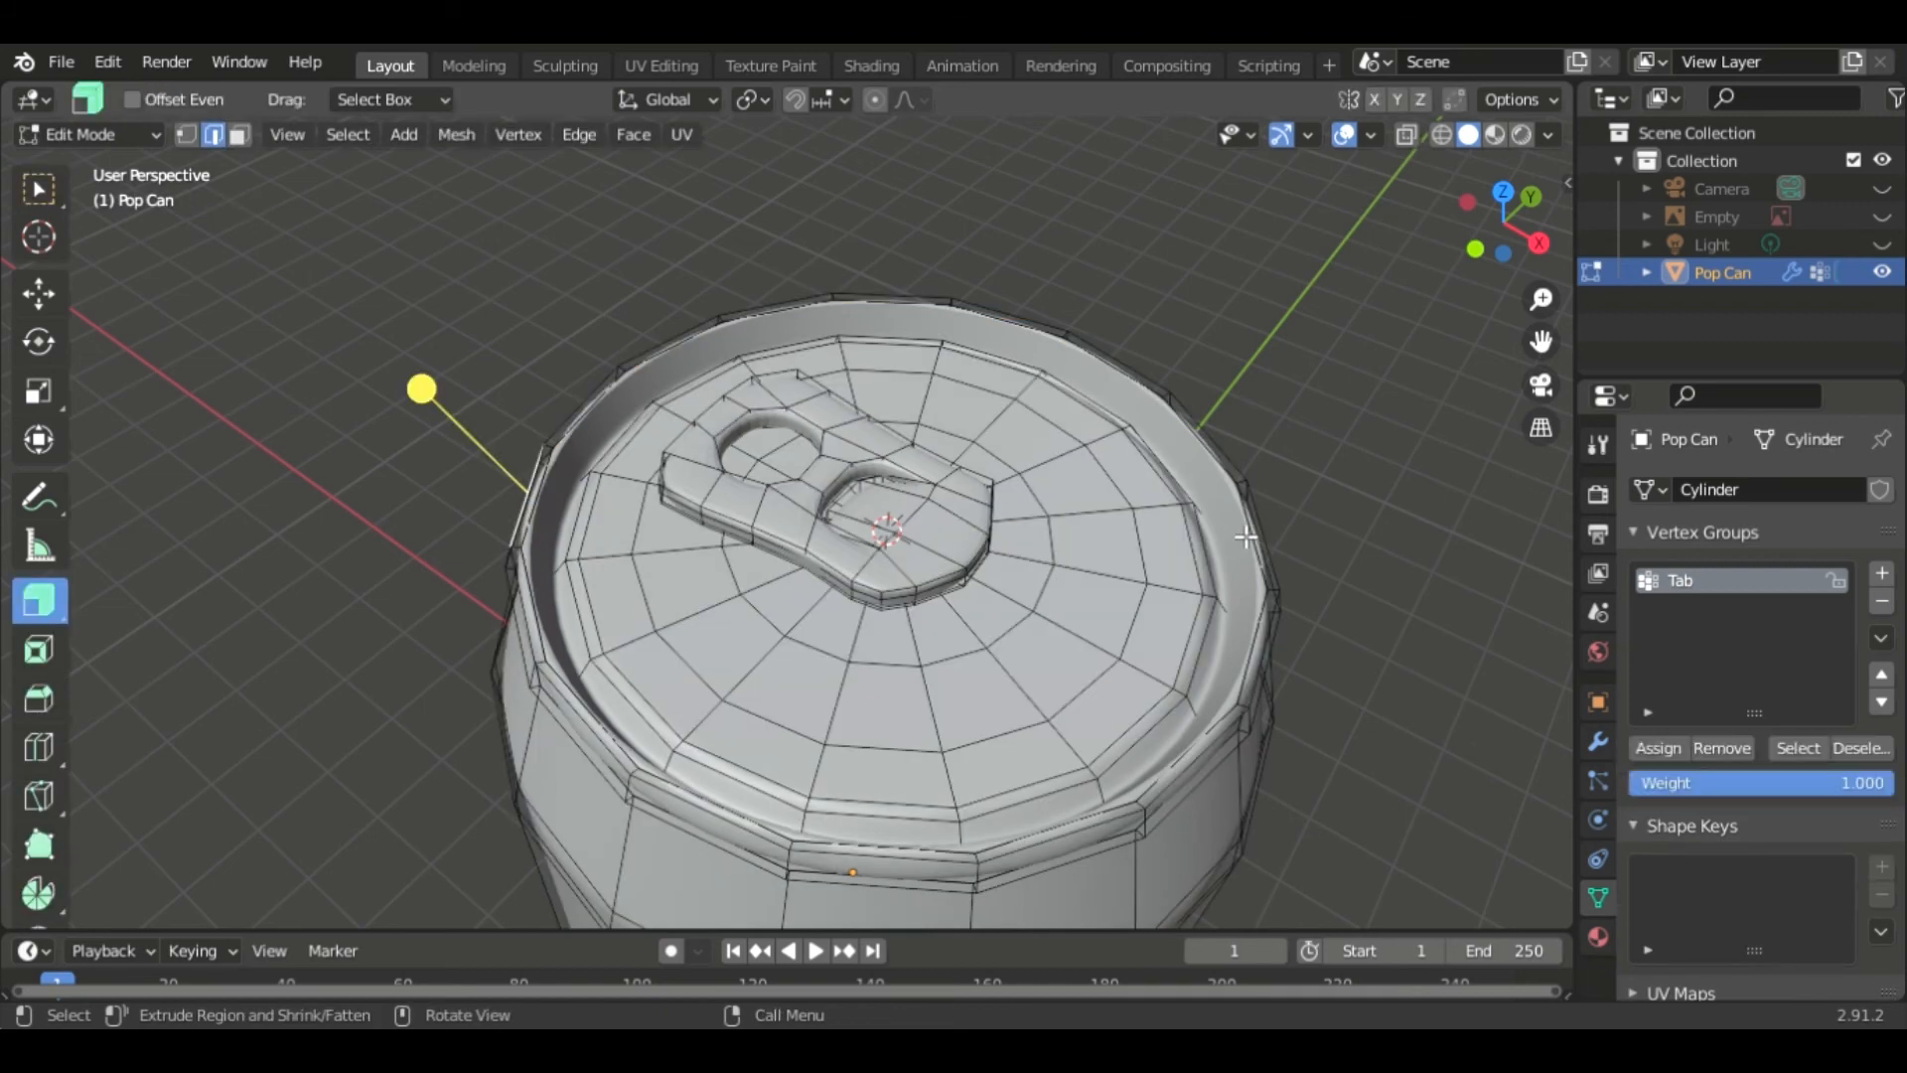
- Add a new cylinder mesh to the Pop Can object
key(shift+a)
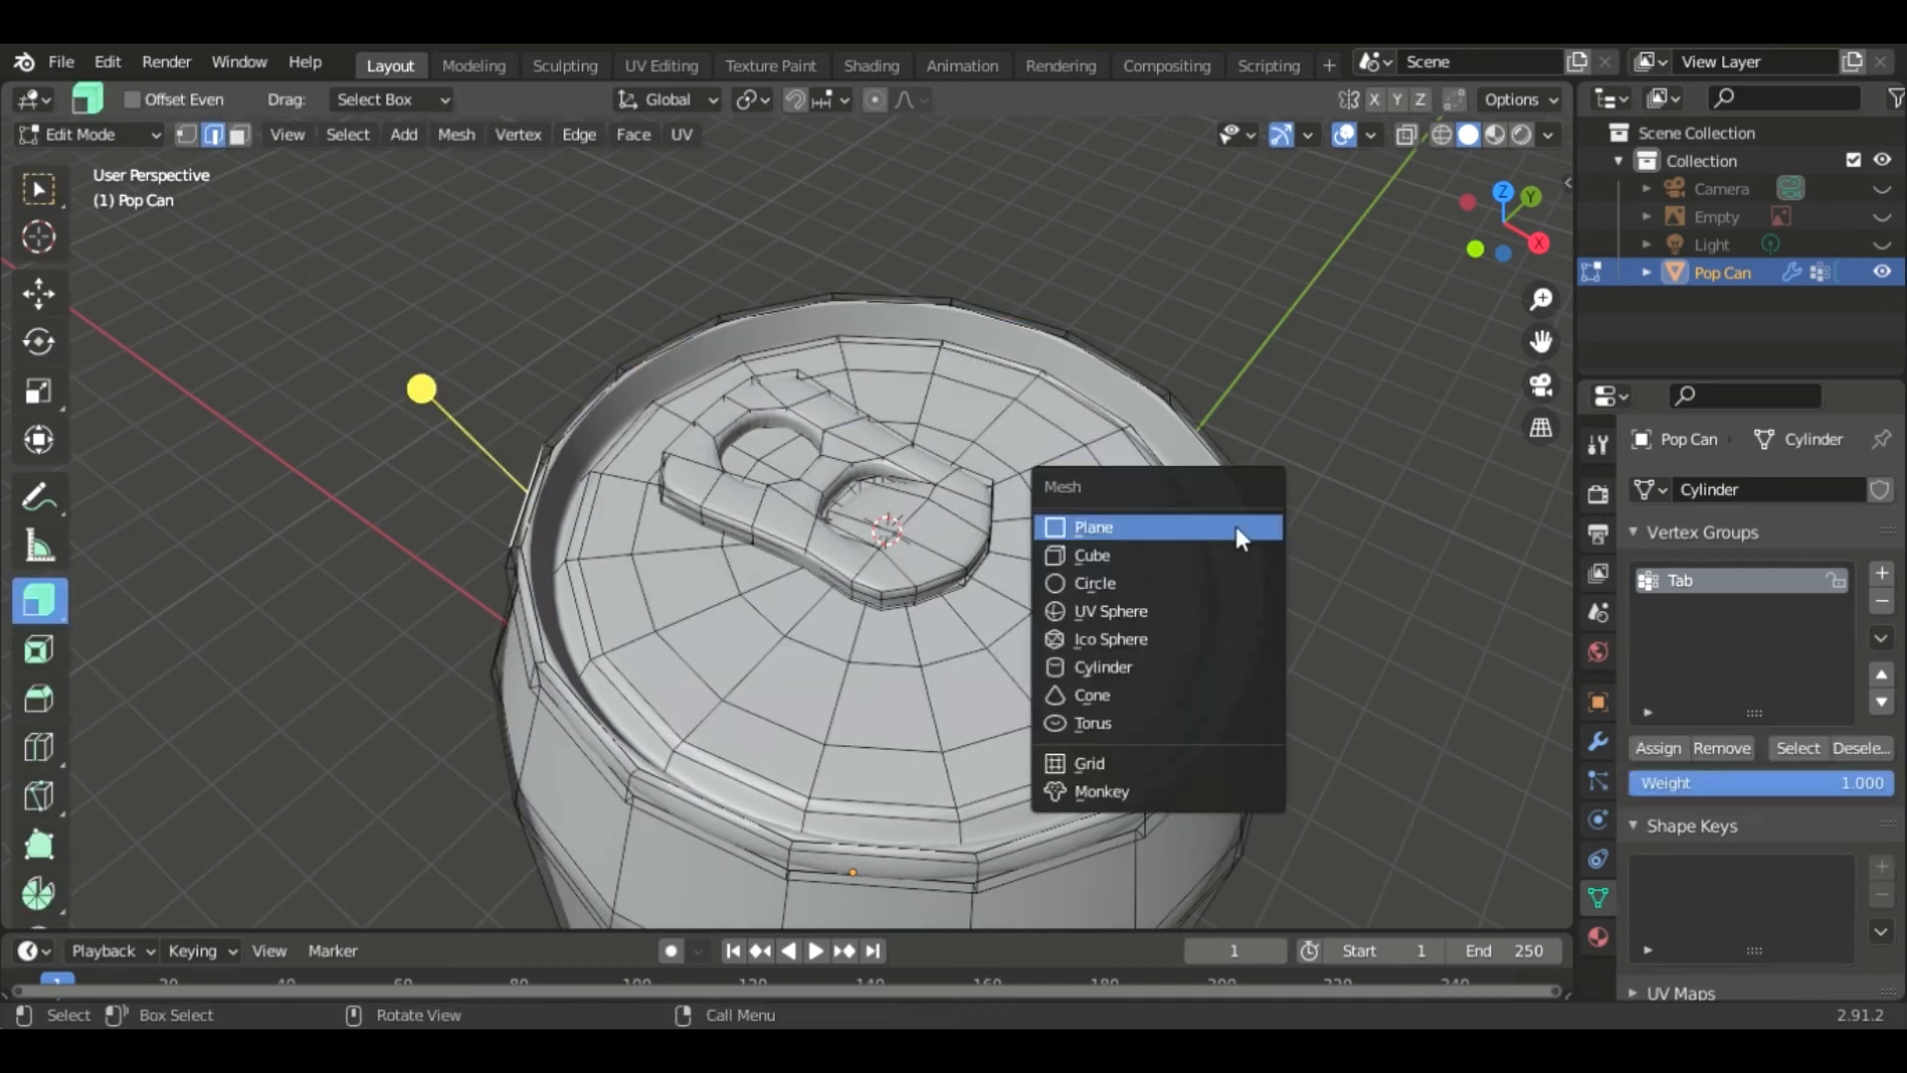
click(1143, 672)
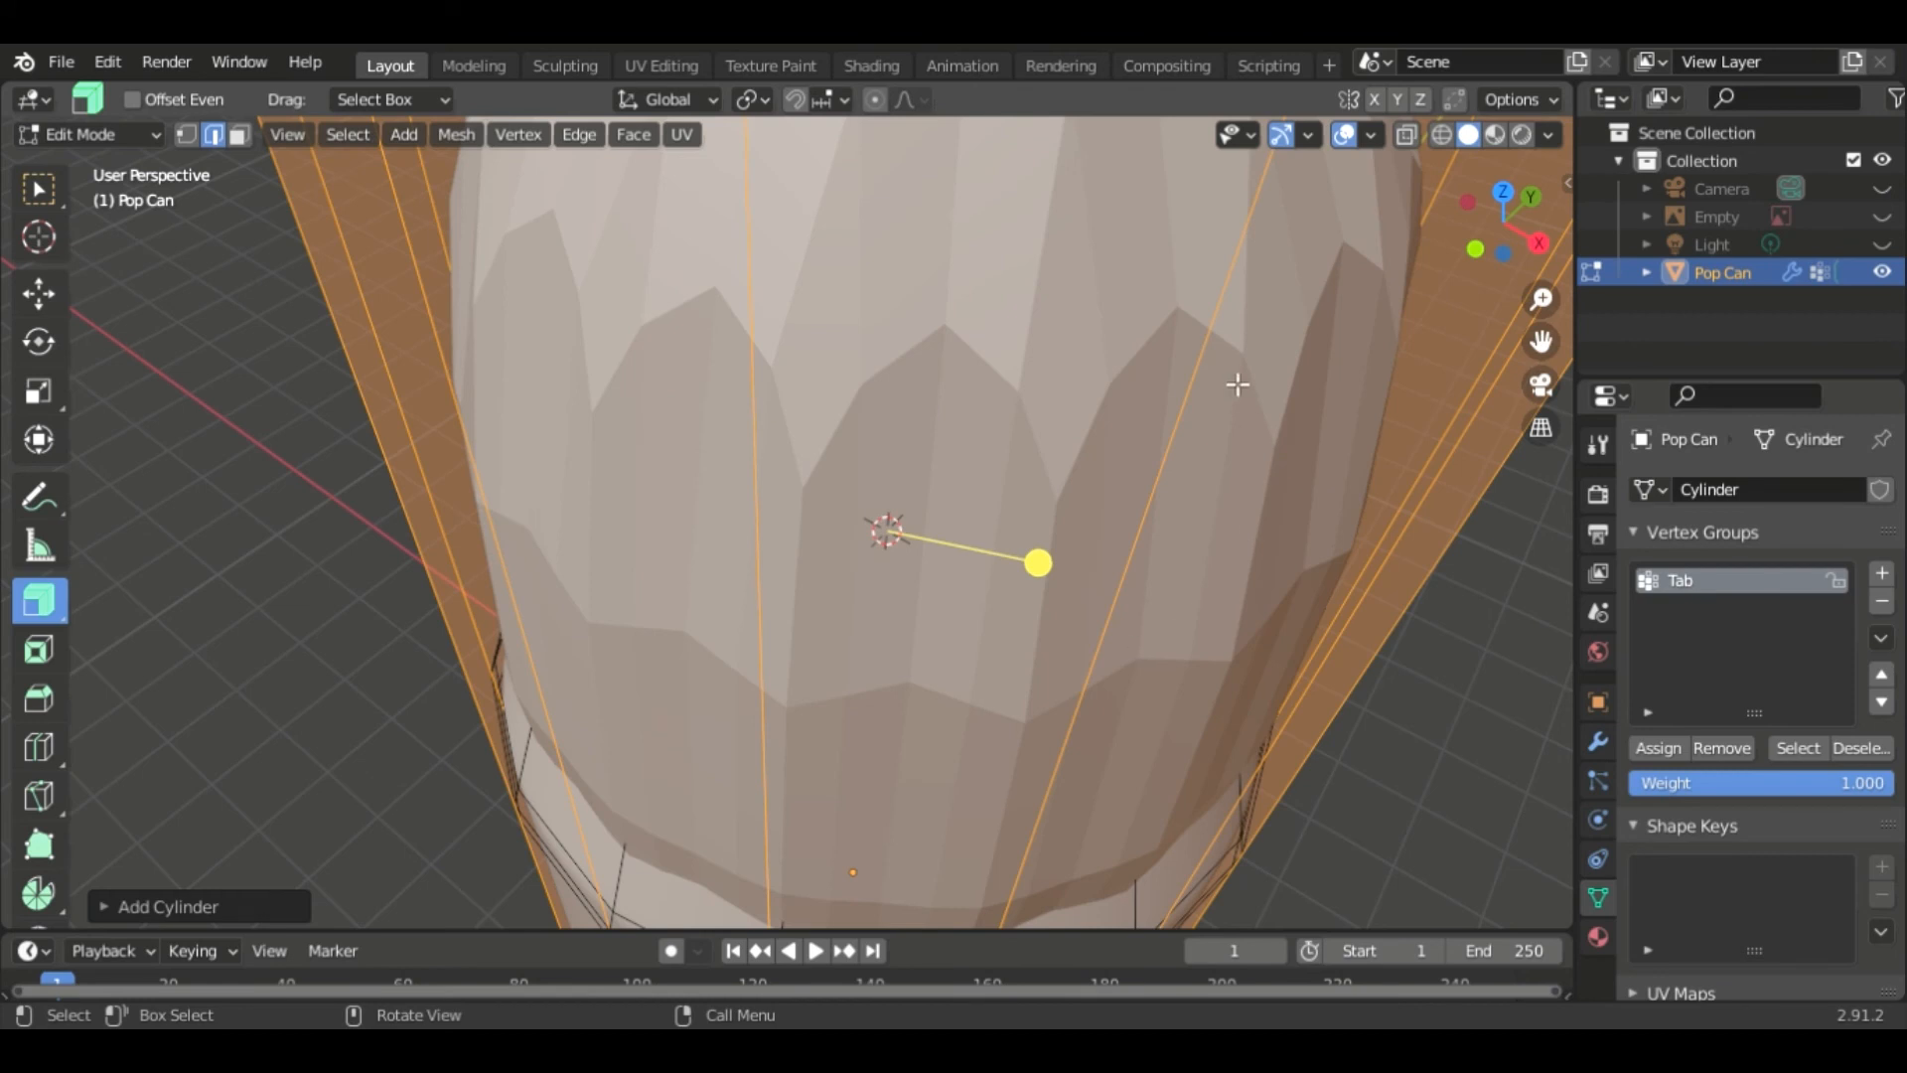
click(1647, 272)
scroll(1725, 300, down, 1)
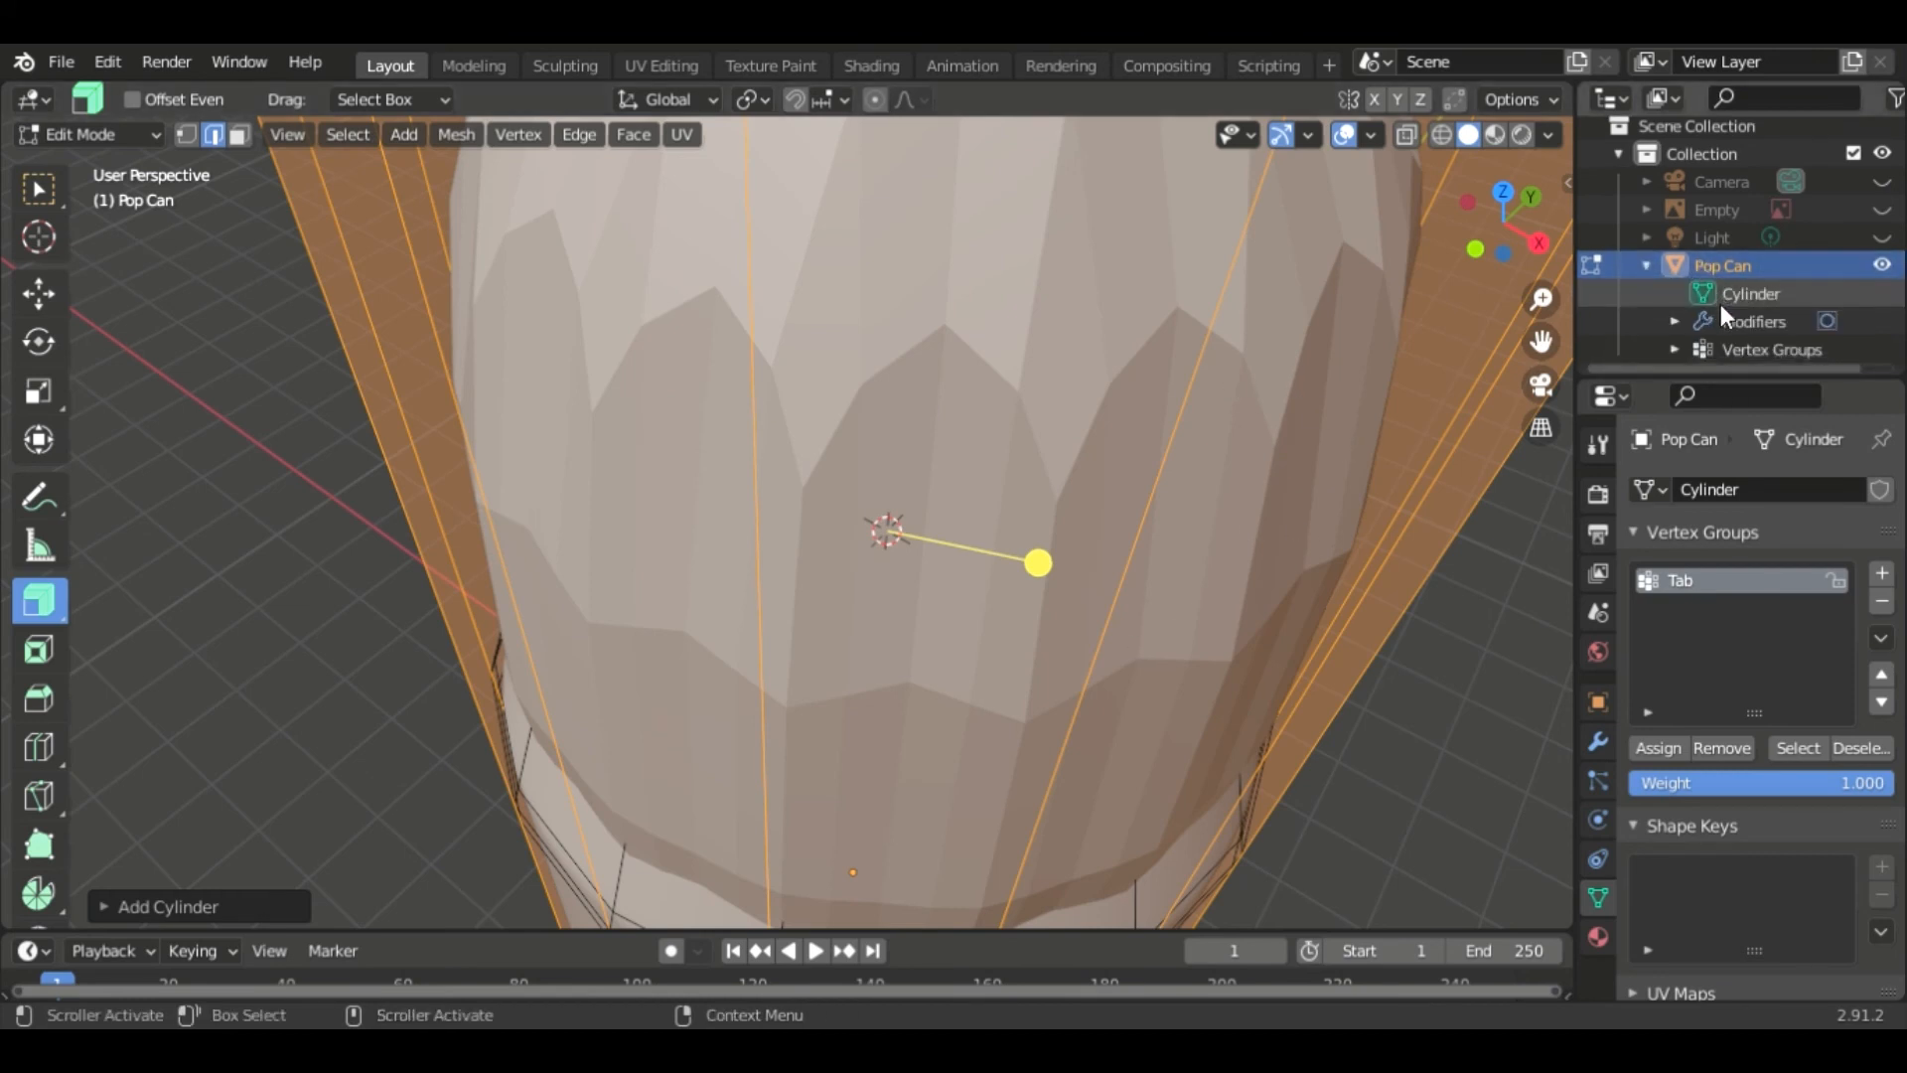
click(1645, 266)
- Scale the new cylinder along Z to about 0.29
scroll(1241, 484, down, 3)
scroll(1241, 484, down, 2)
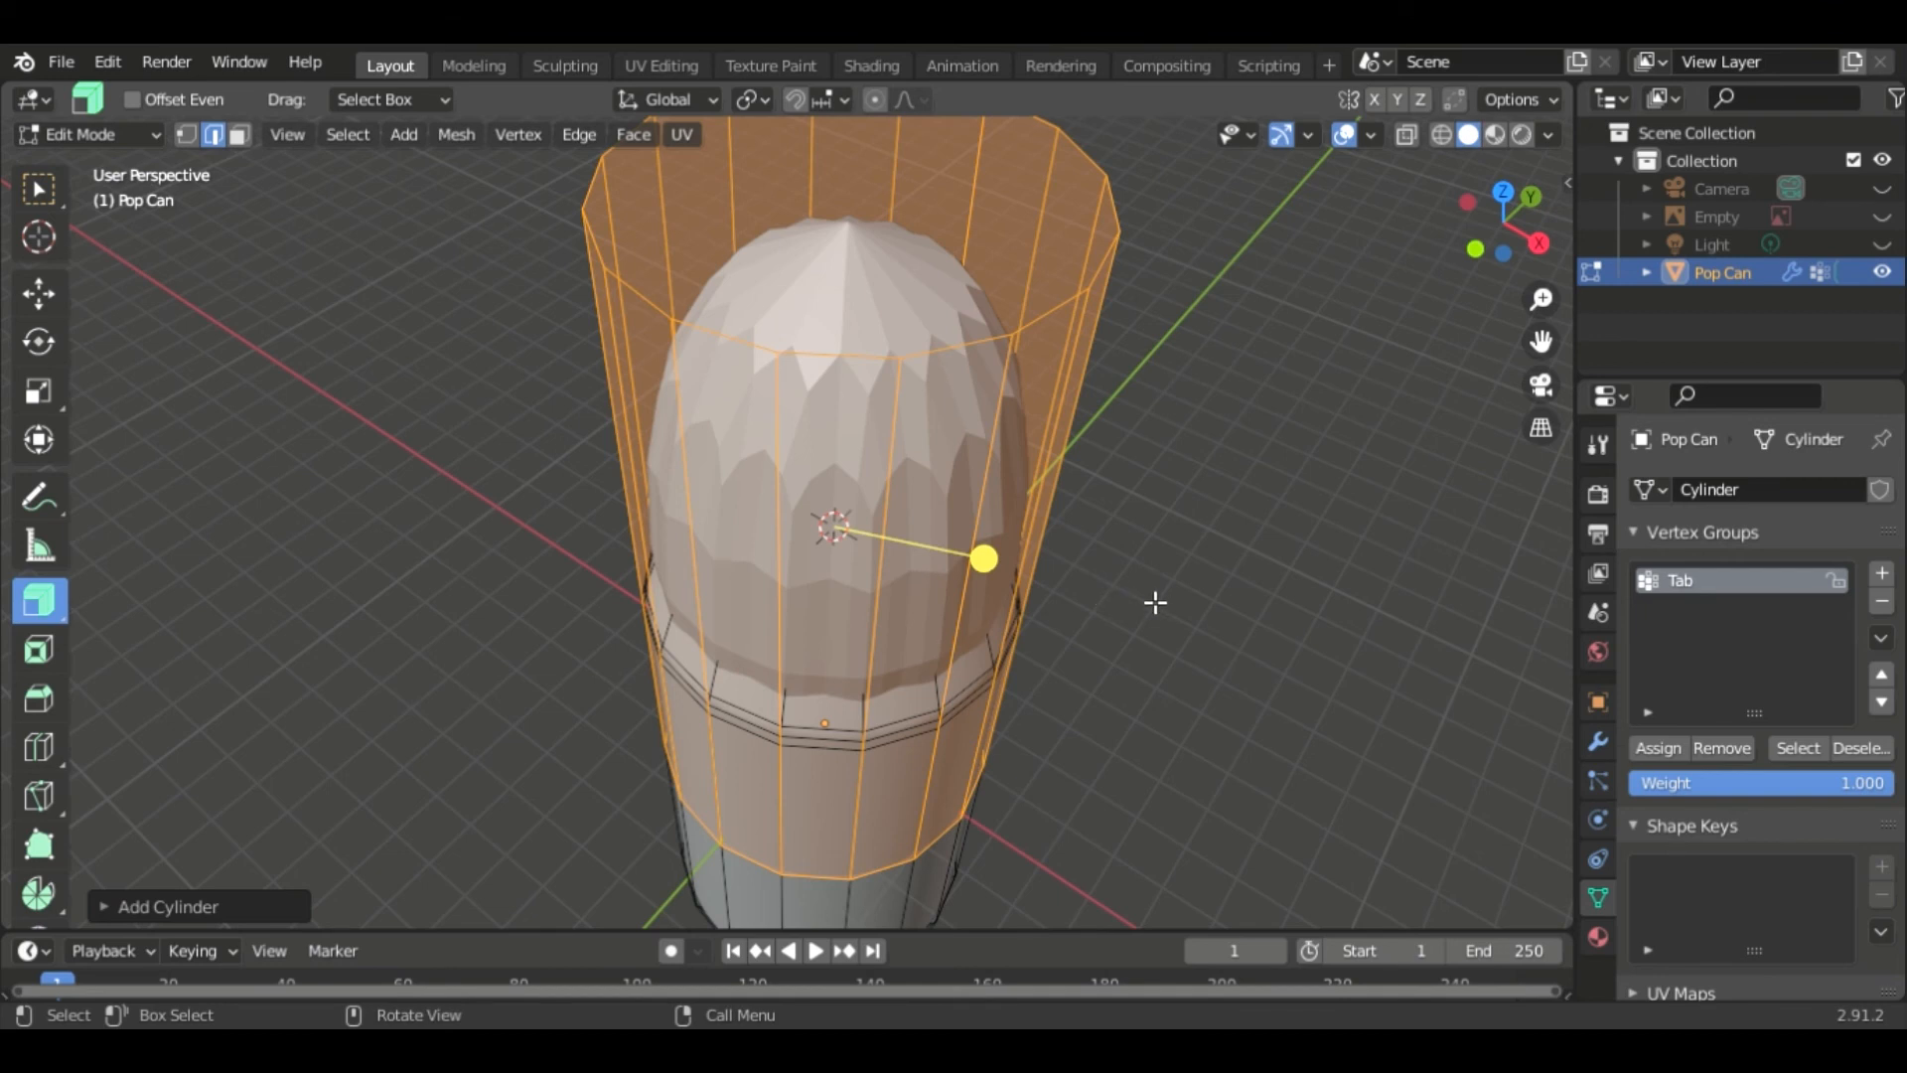
key(s)
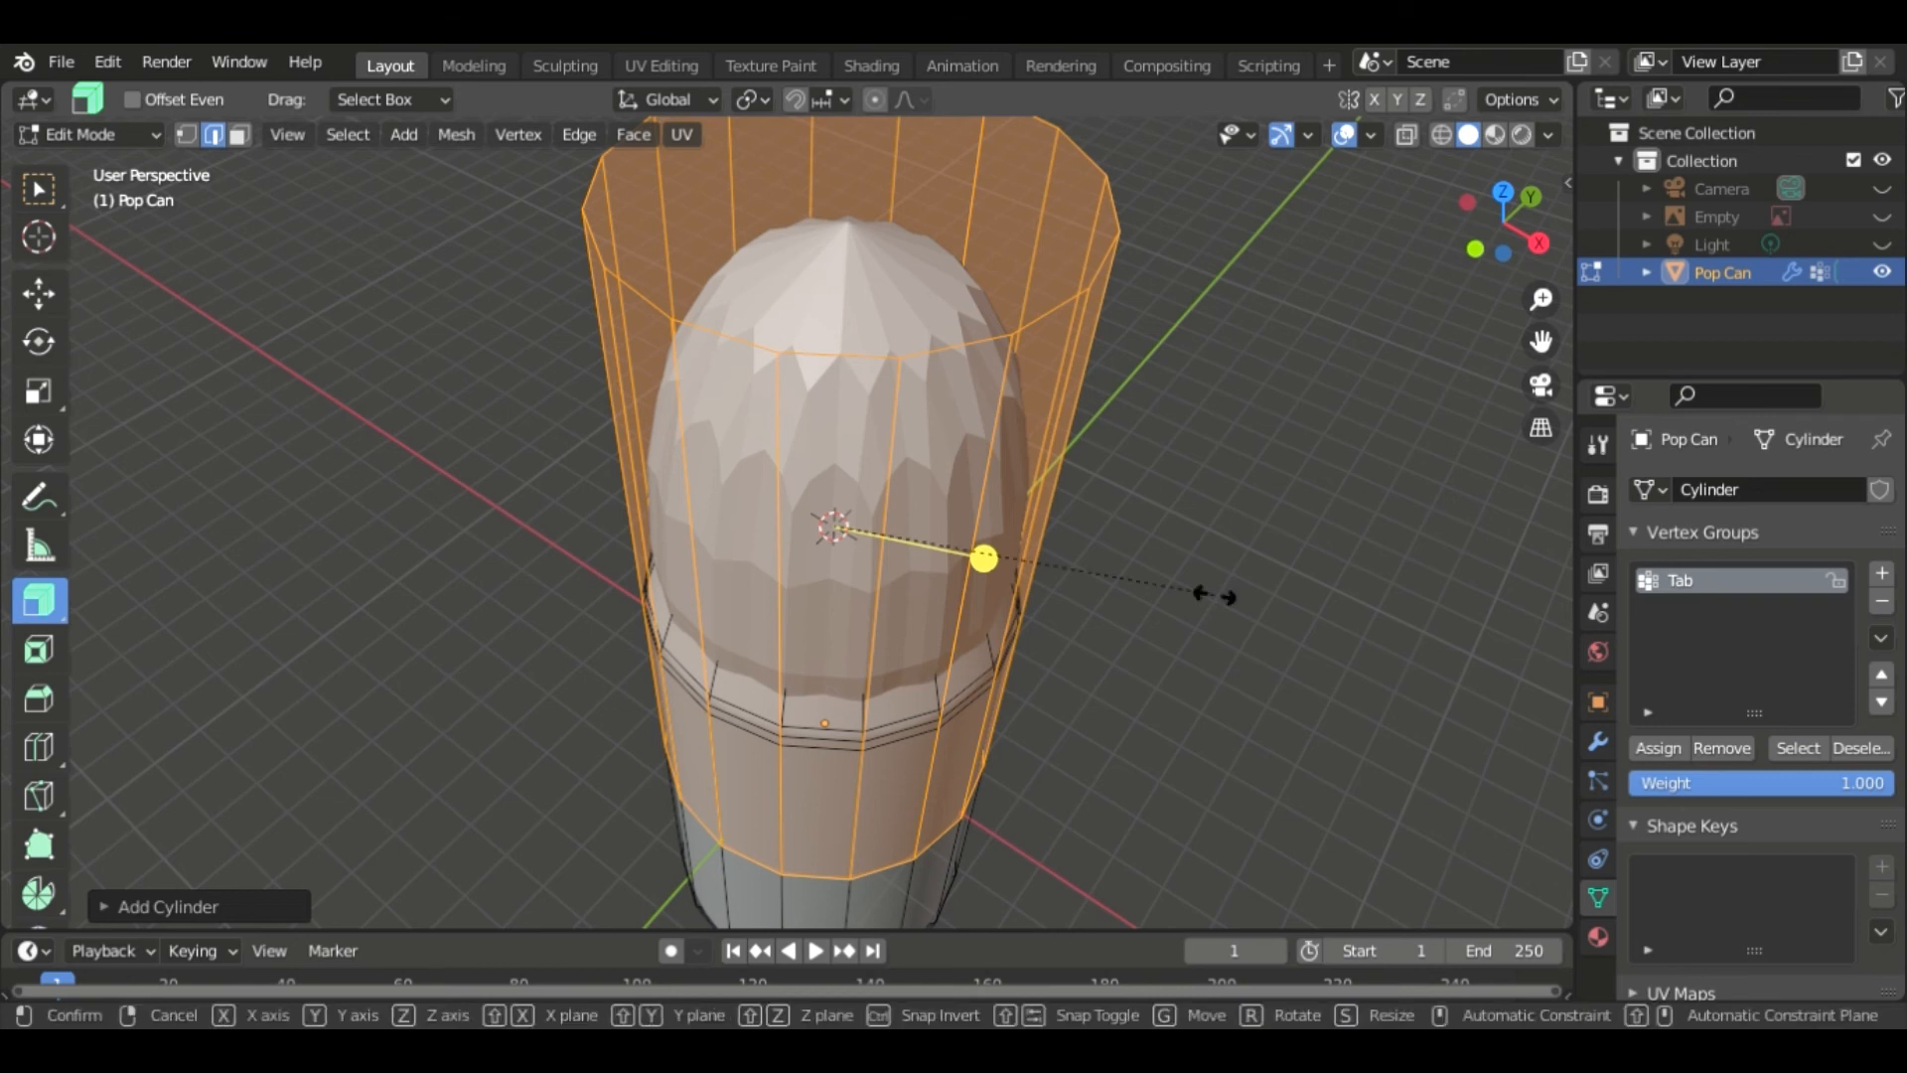
key(z)
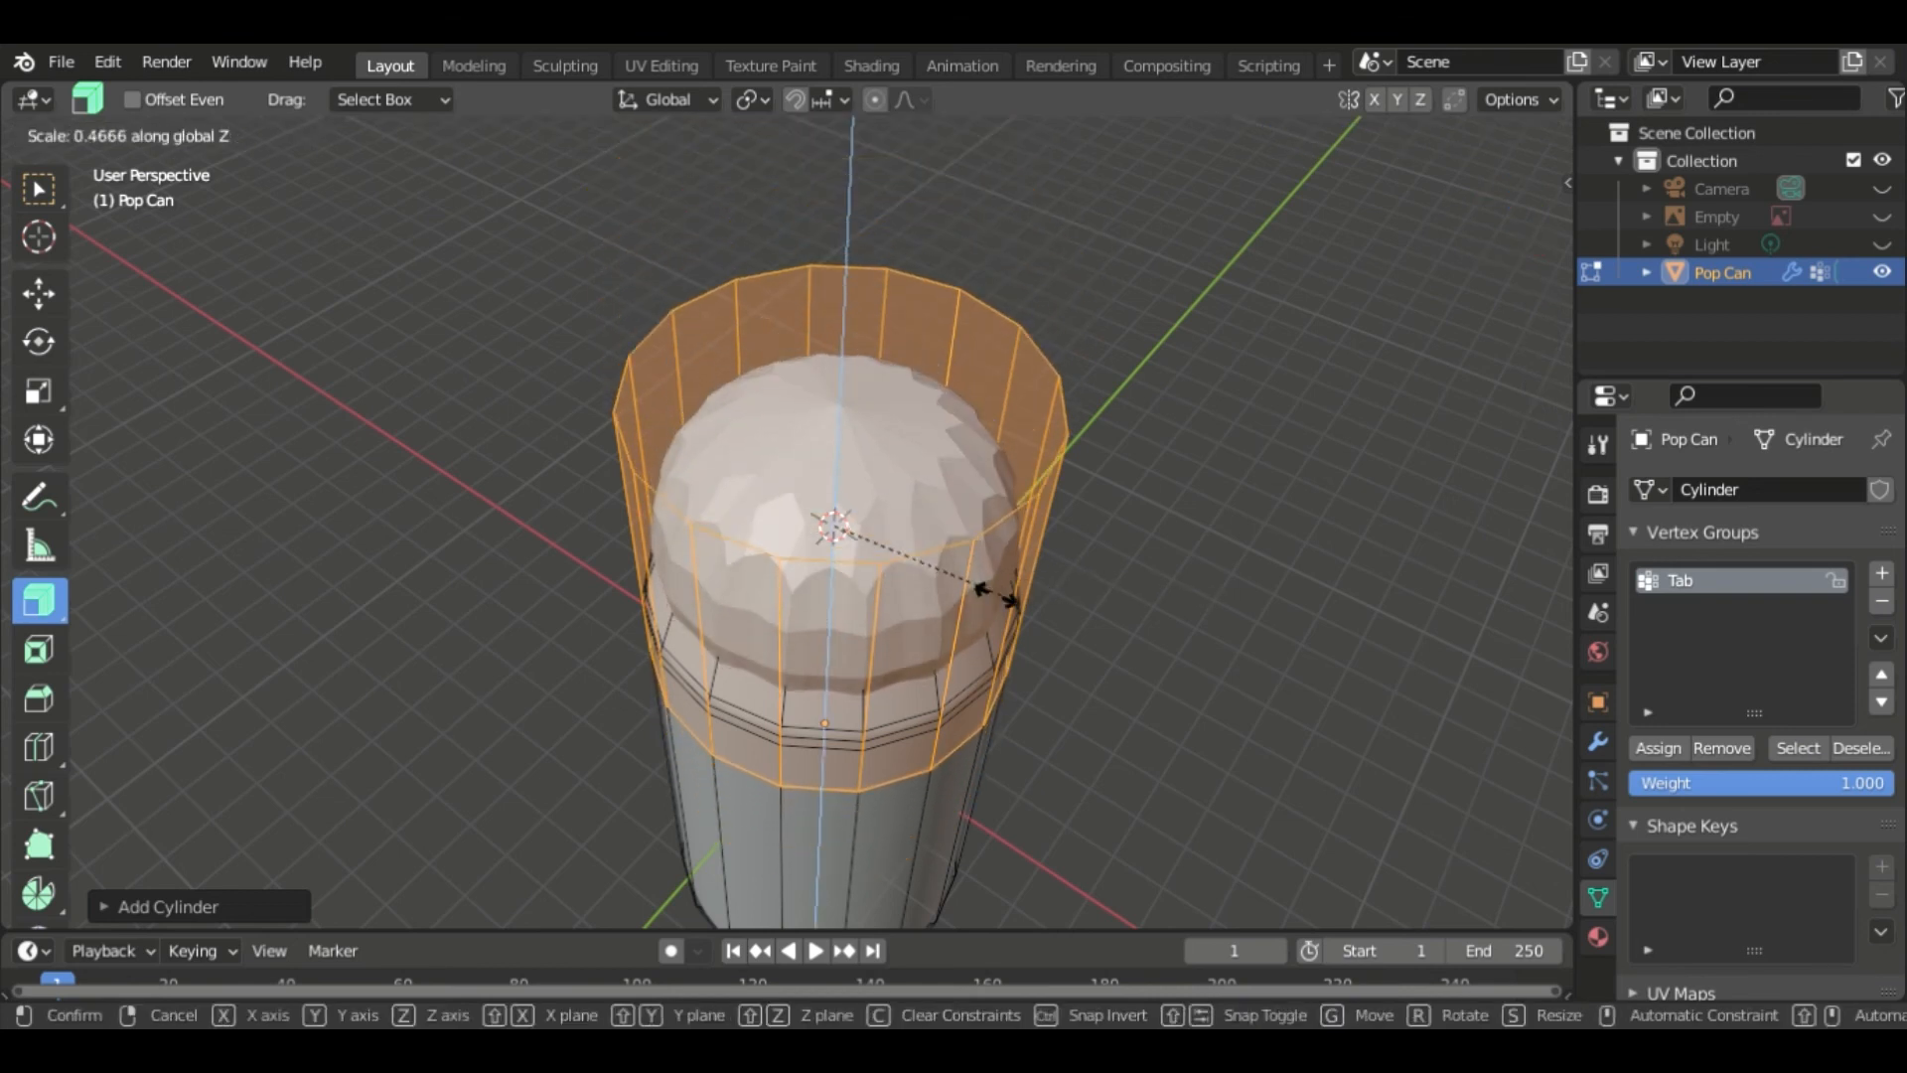
click(893, 580)
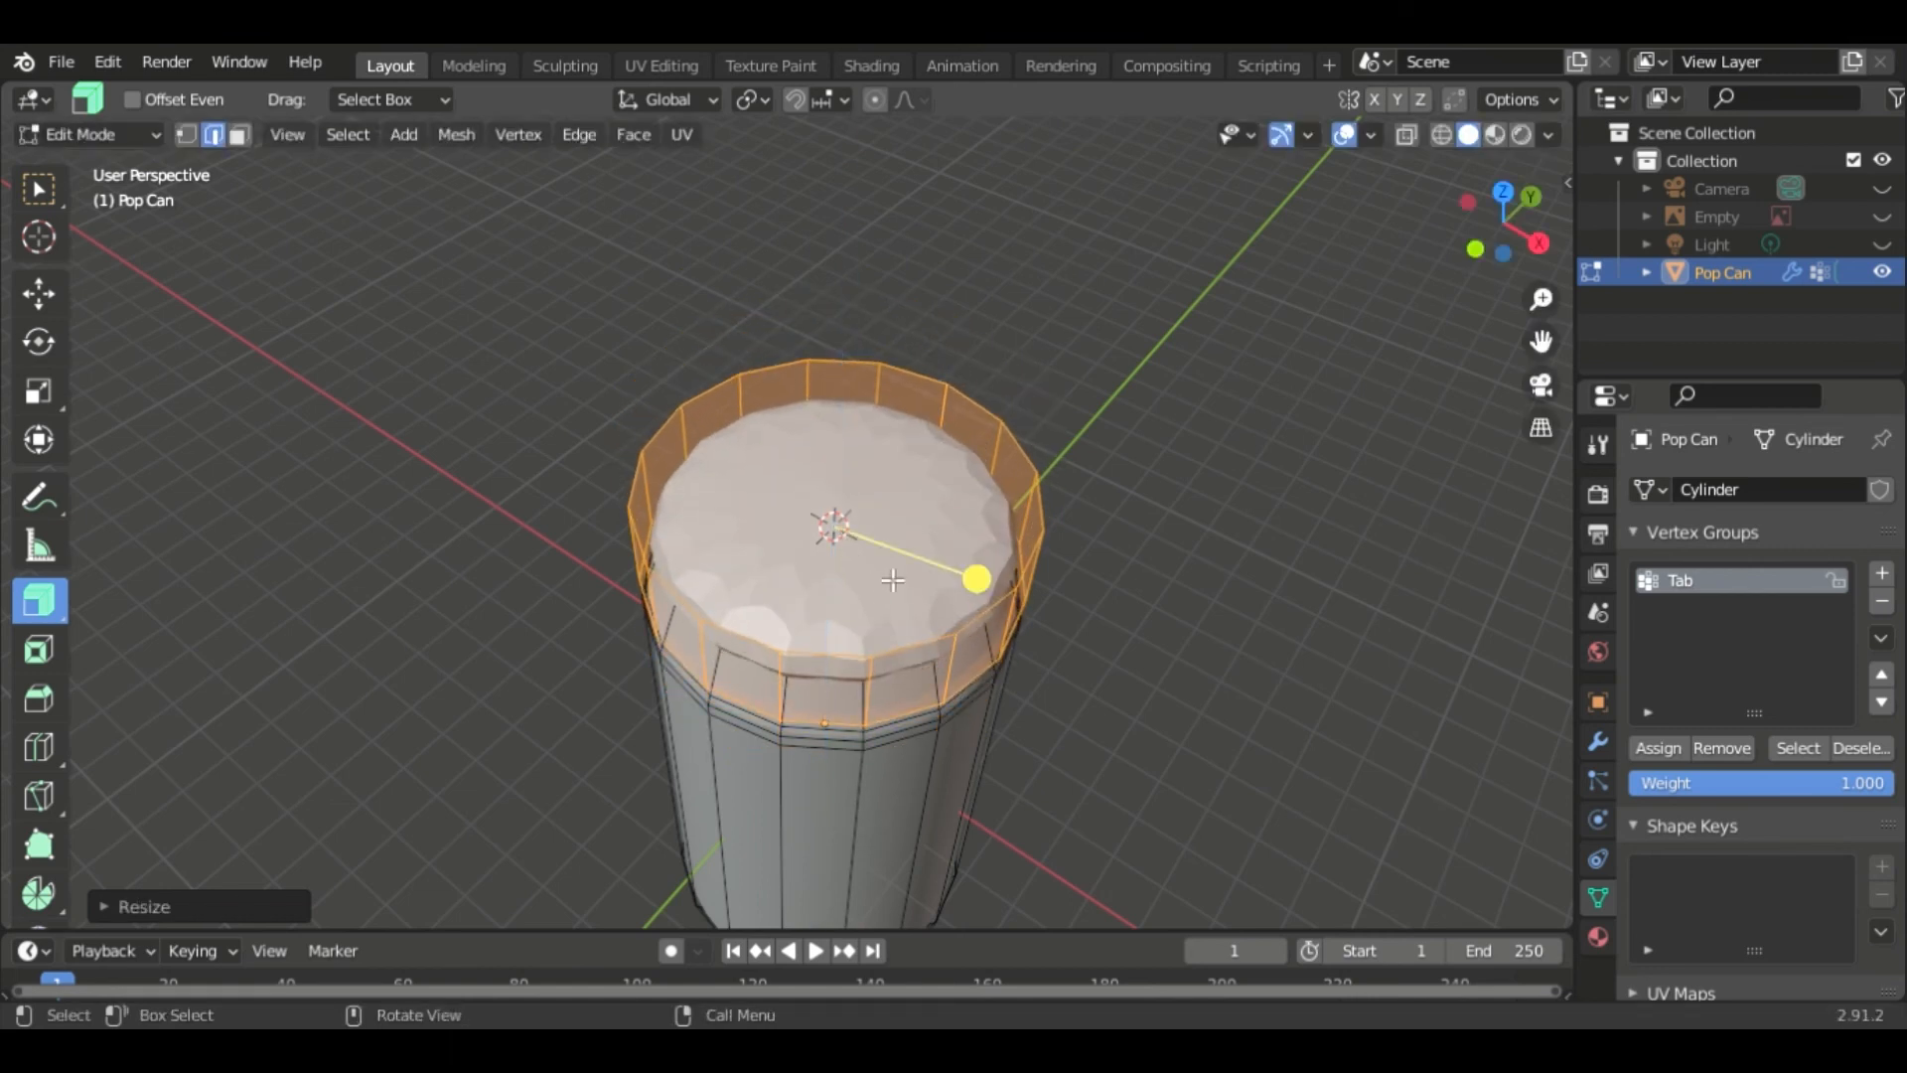
- Scale the cylinder uniformly to about 0.48 so it fits inside the lid
key(s)
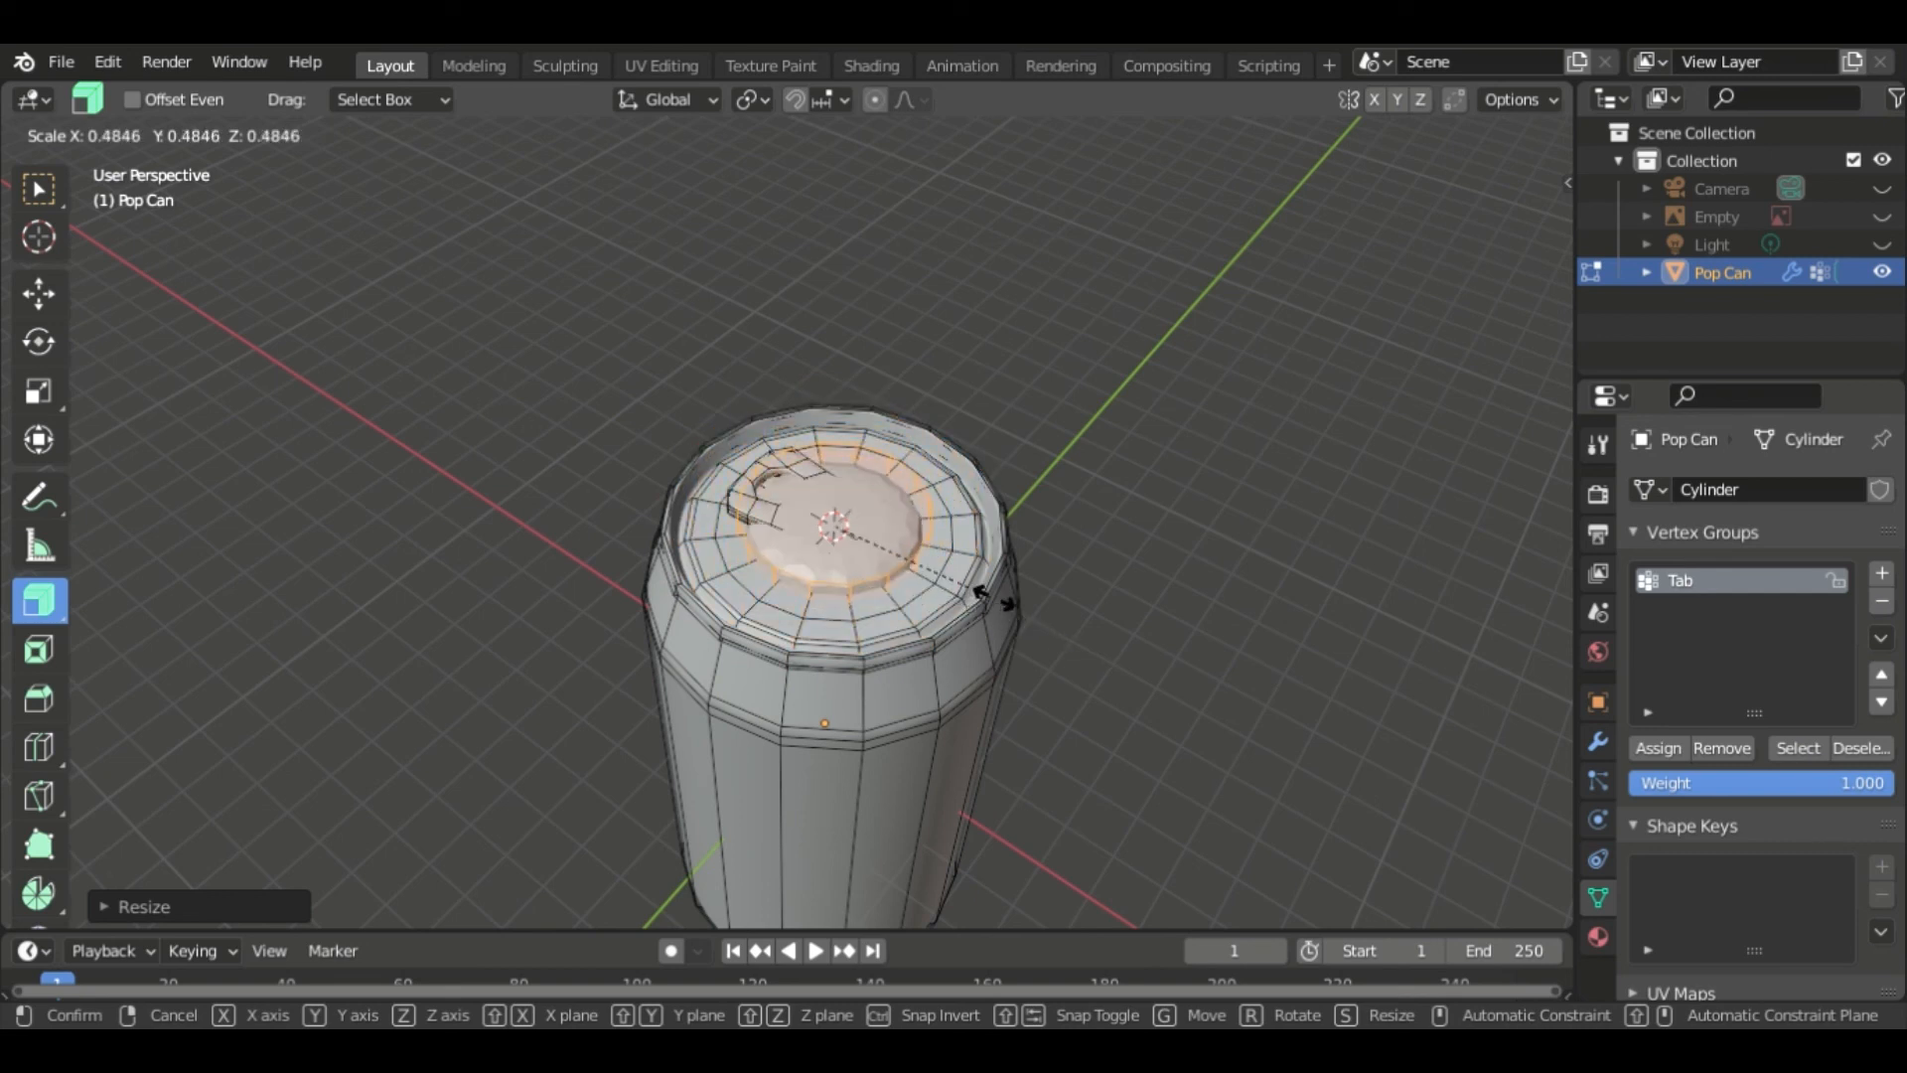
click(1018, 608)
scroll(1033, 611, up, 4)
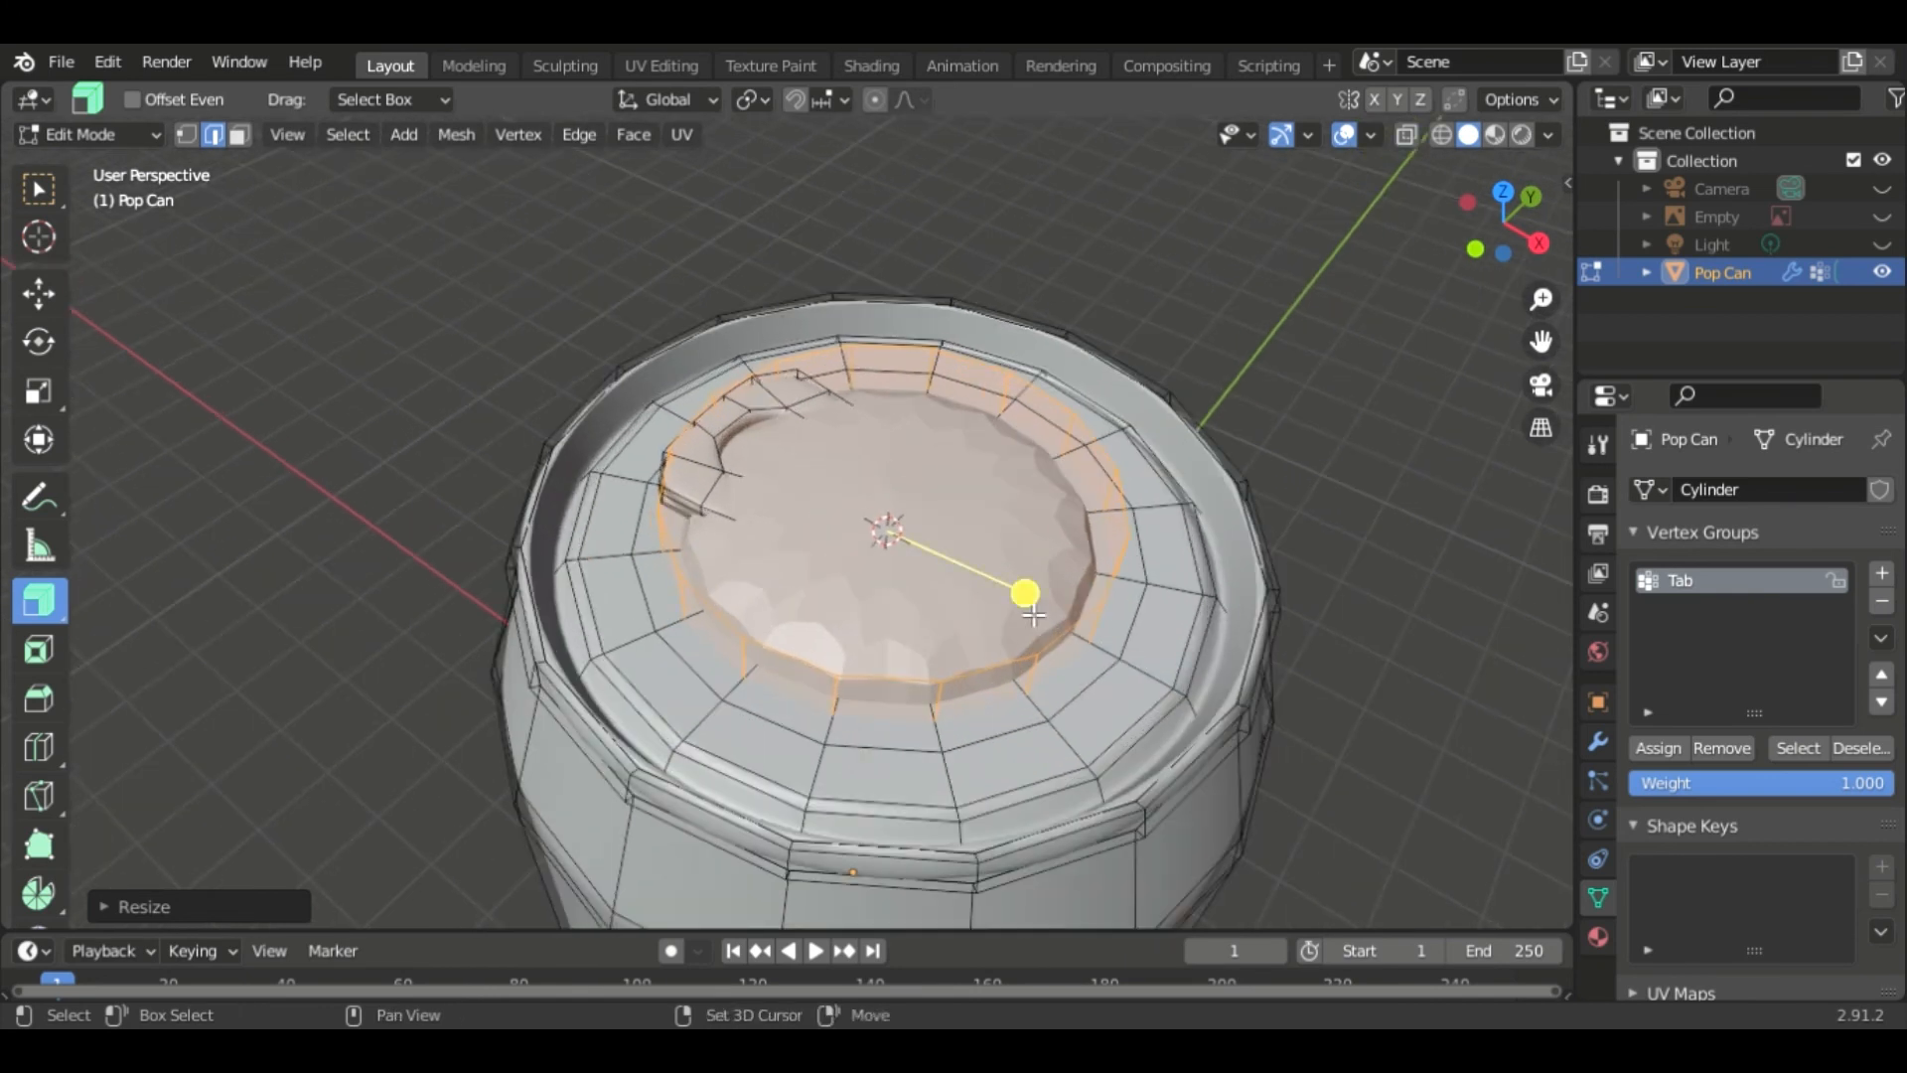
- Hide everything except the new cylinder and deselect it
key(shift+h)
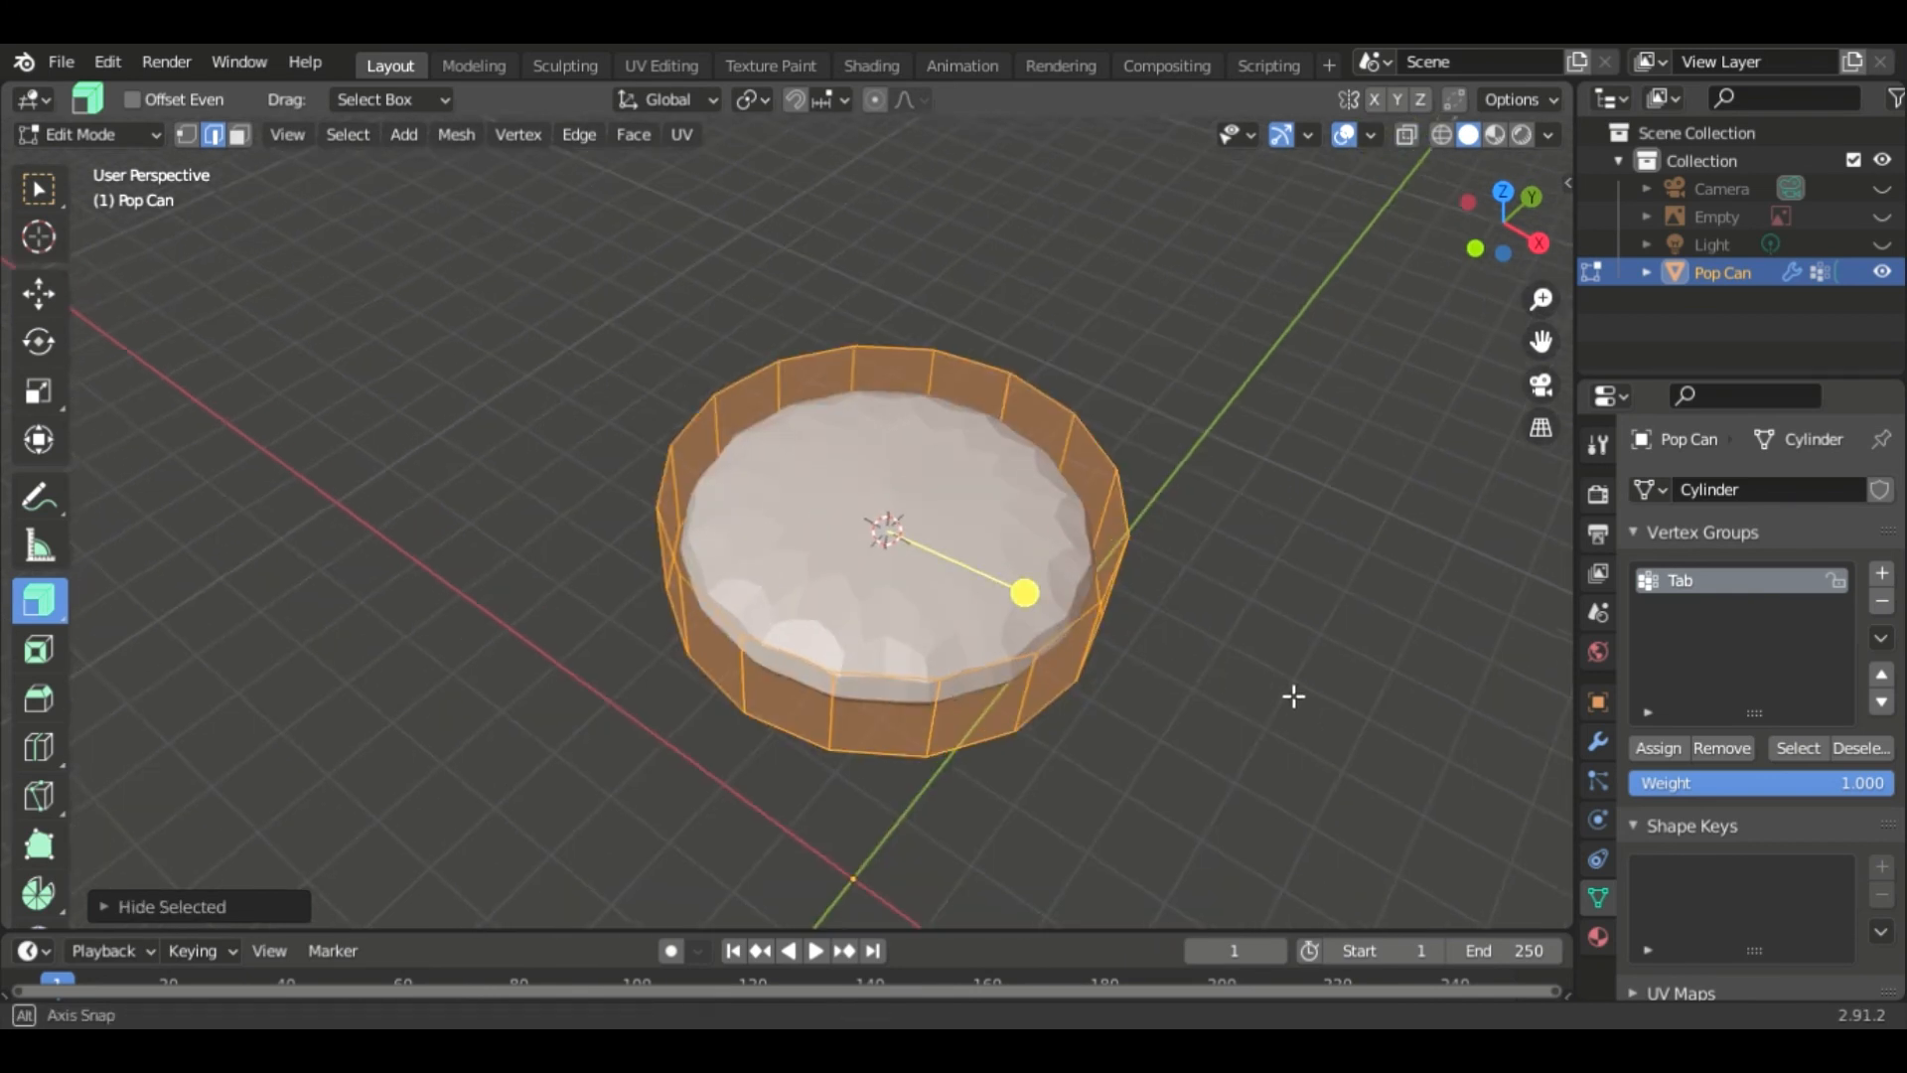
middle_drag(1315, 681, 1207, 552)
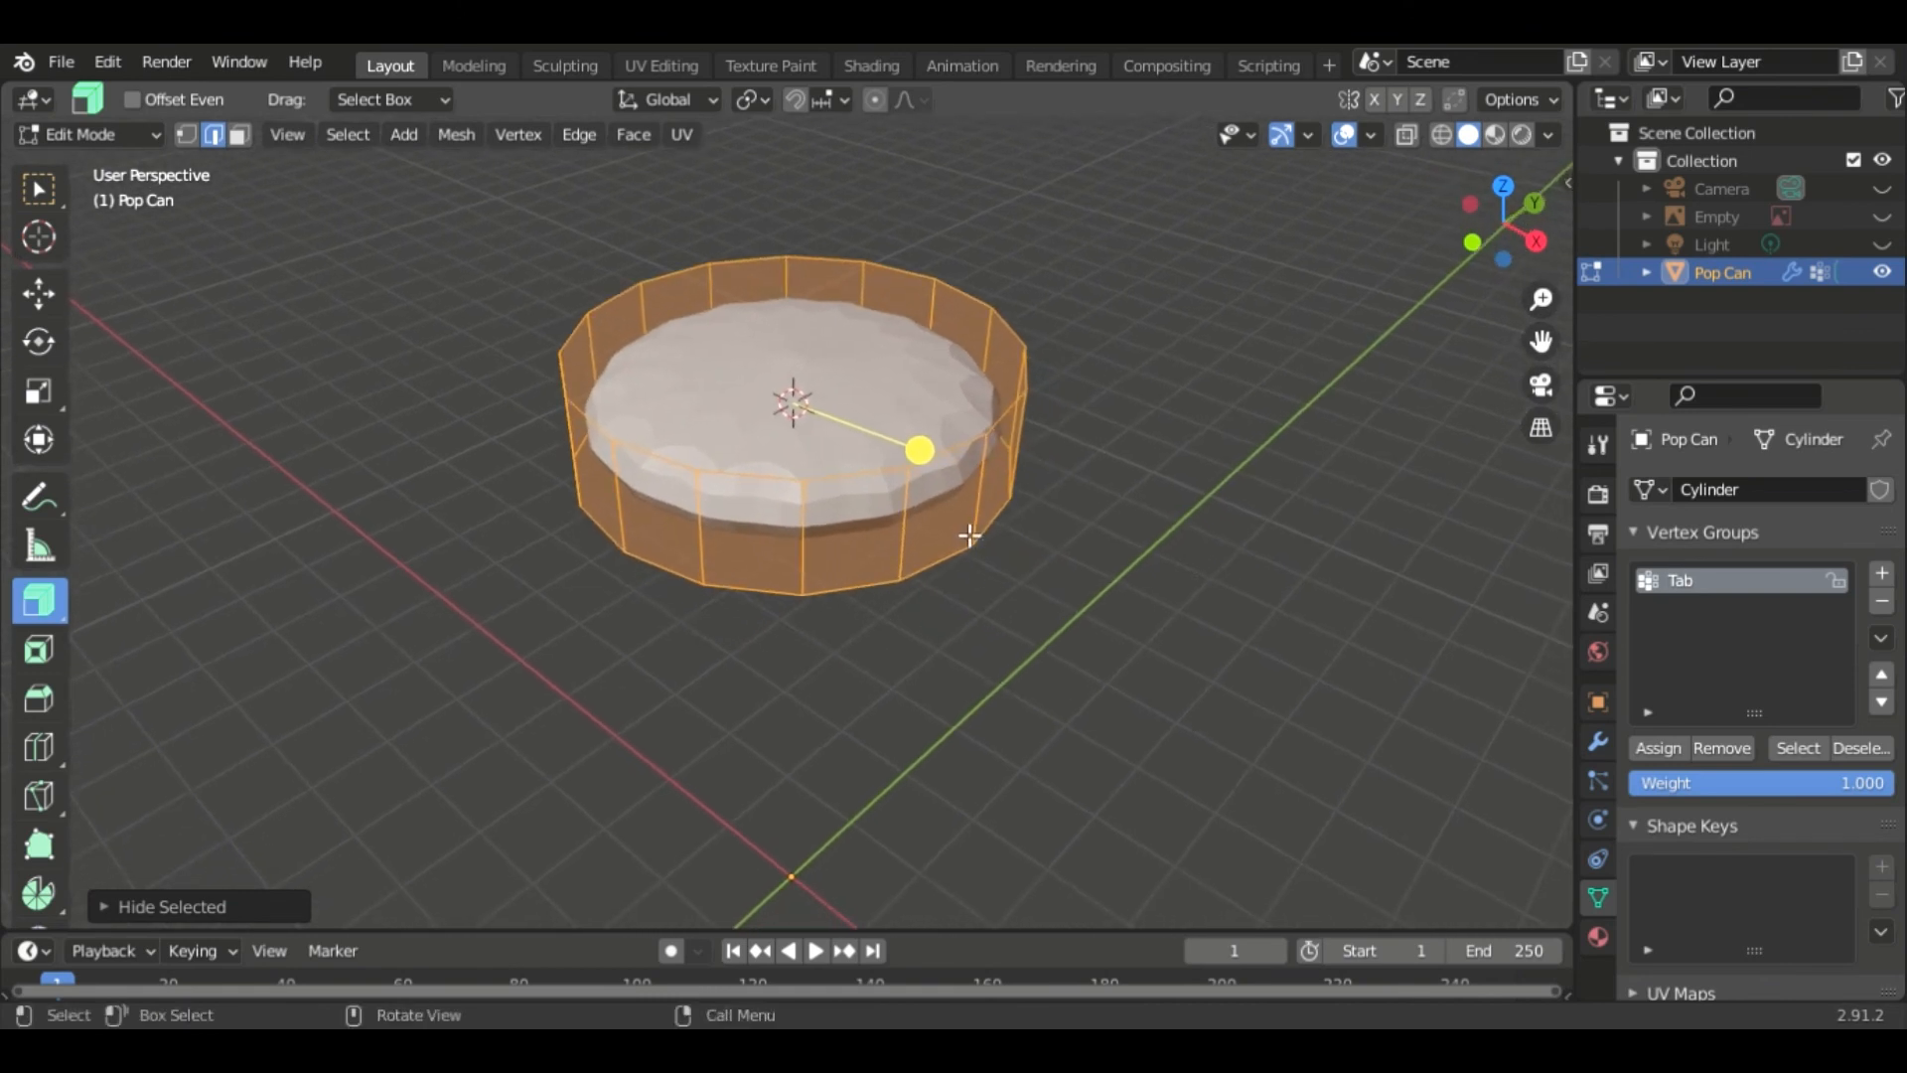
key(alt+a)
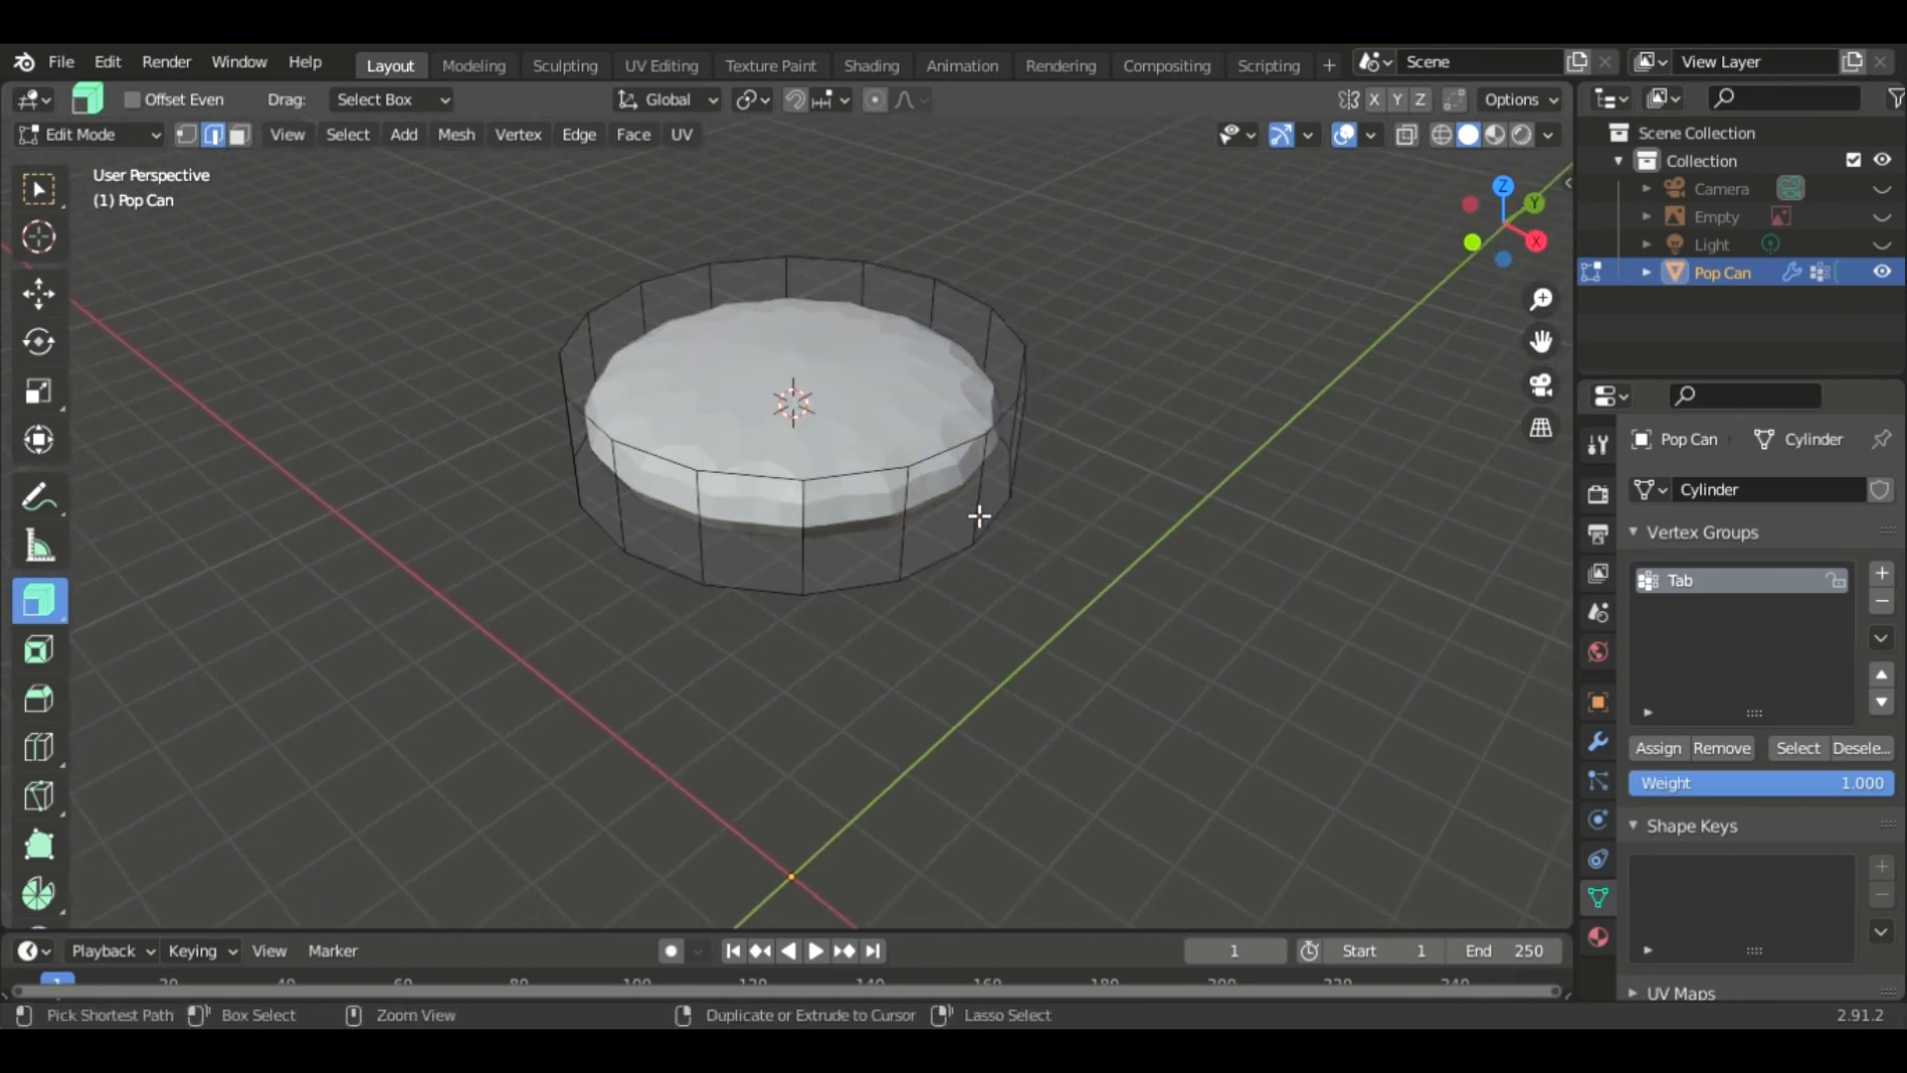
- Add two support edge loops on the new cylinder, one slid close to its top edge and one close to its bottom edge
key(ctrl+r)
click(970, 447)
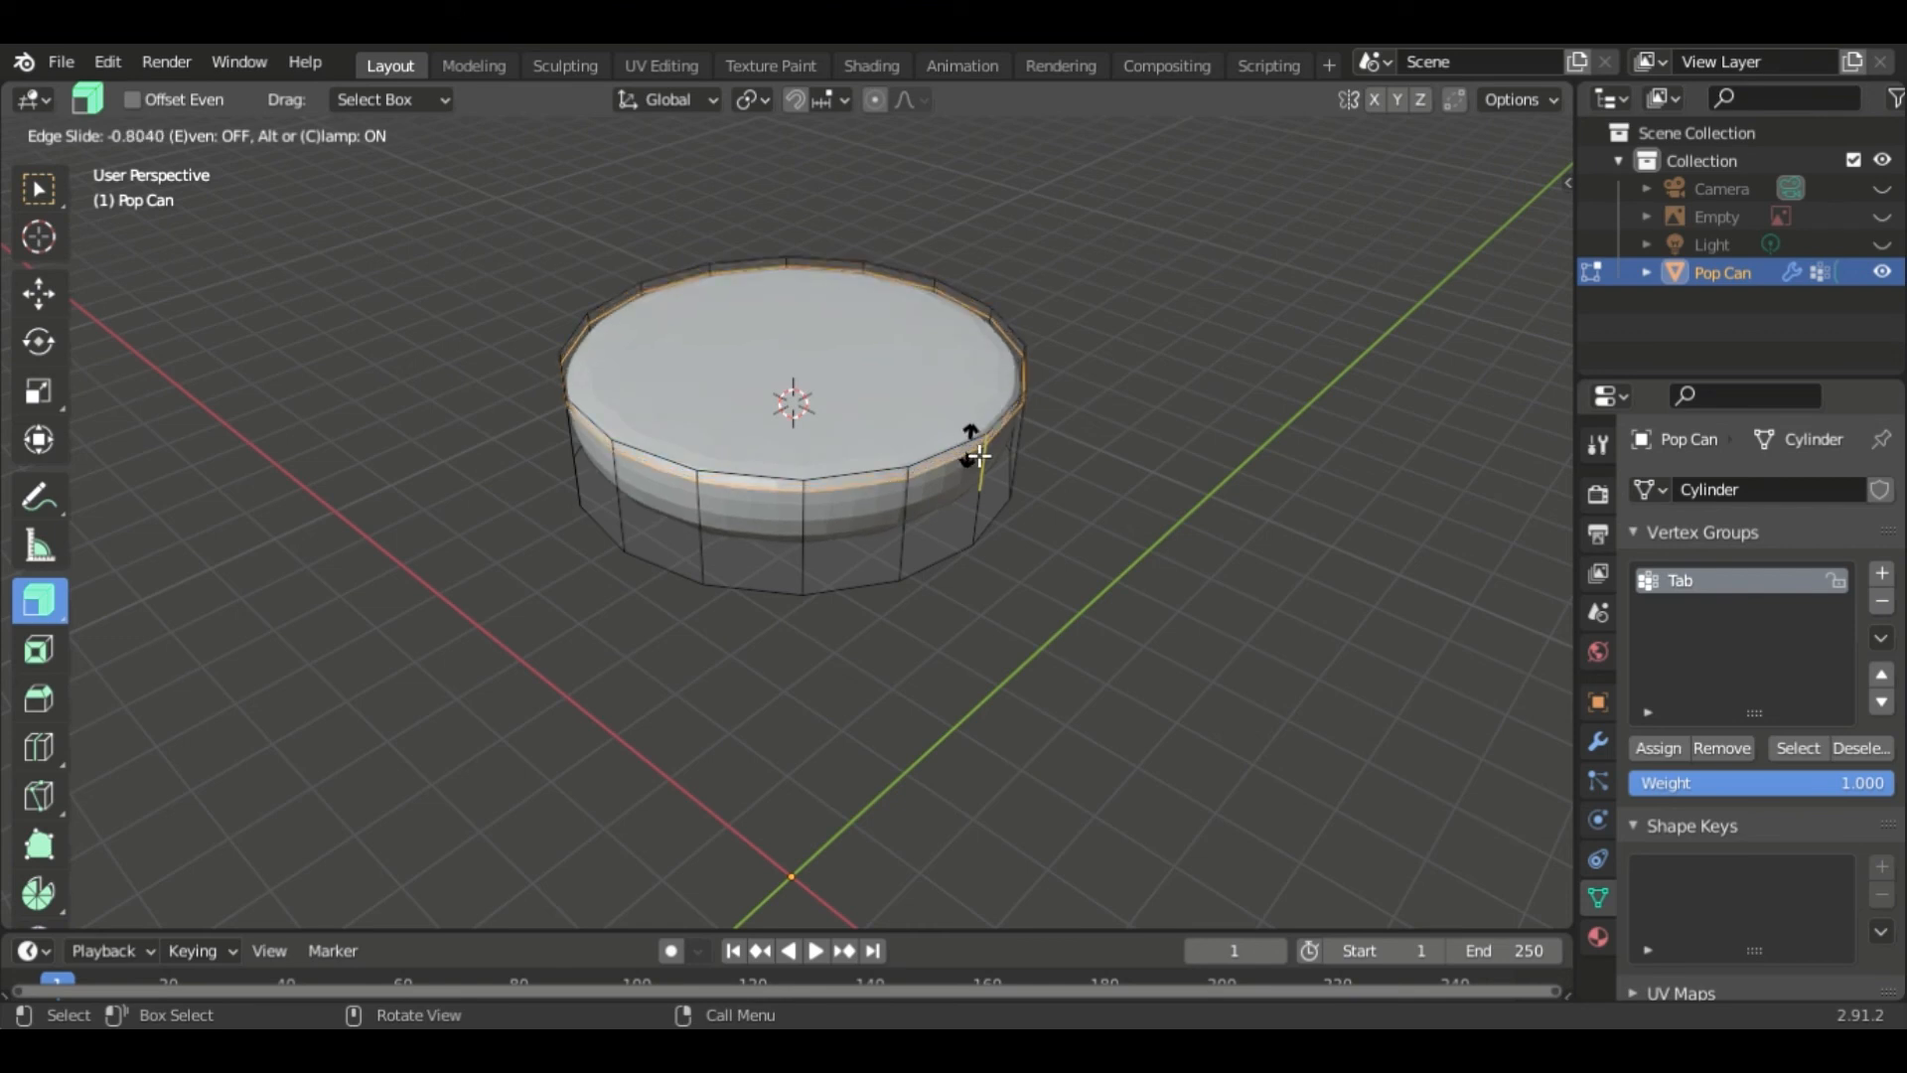
click(978, 457)
key(ctrl+r)
click(983, 509)
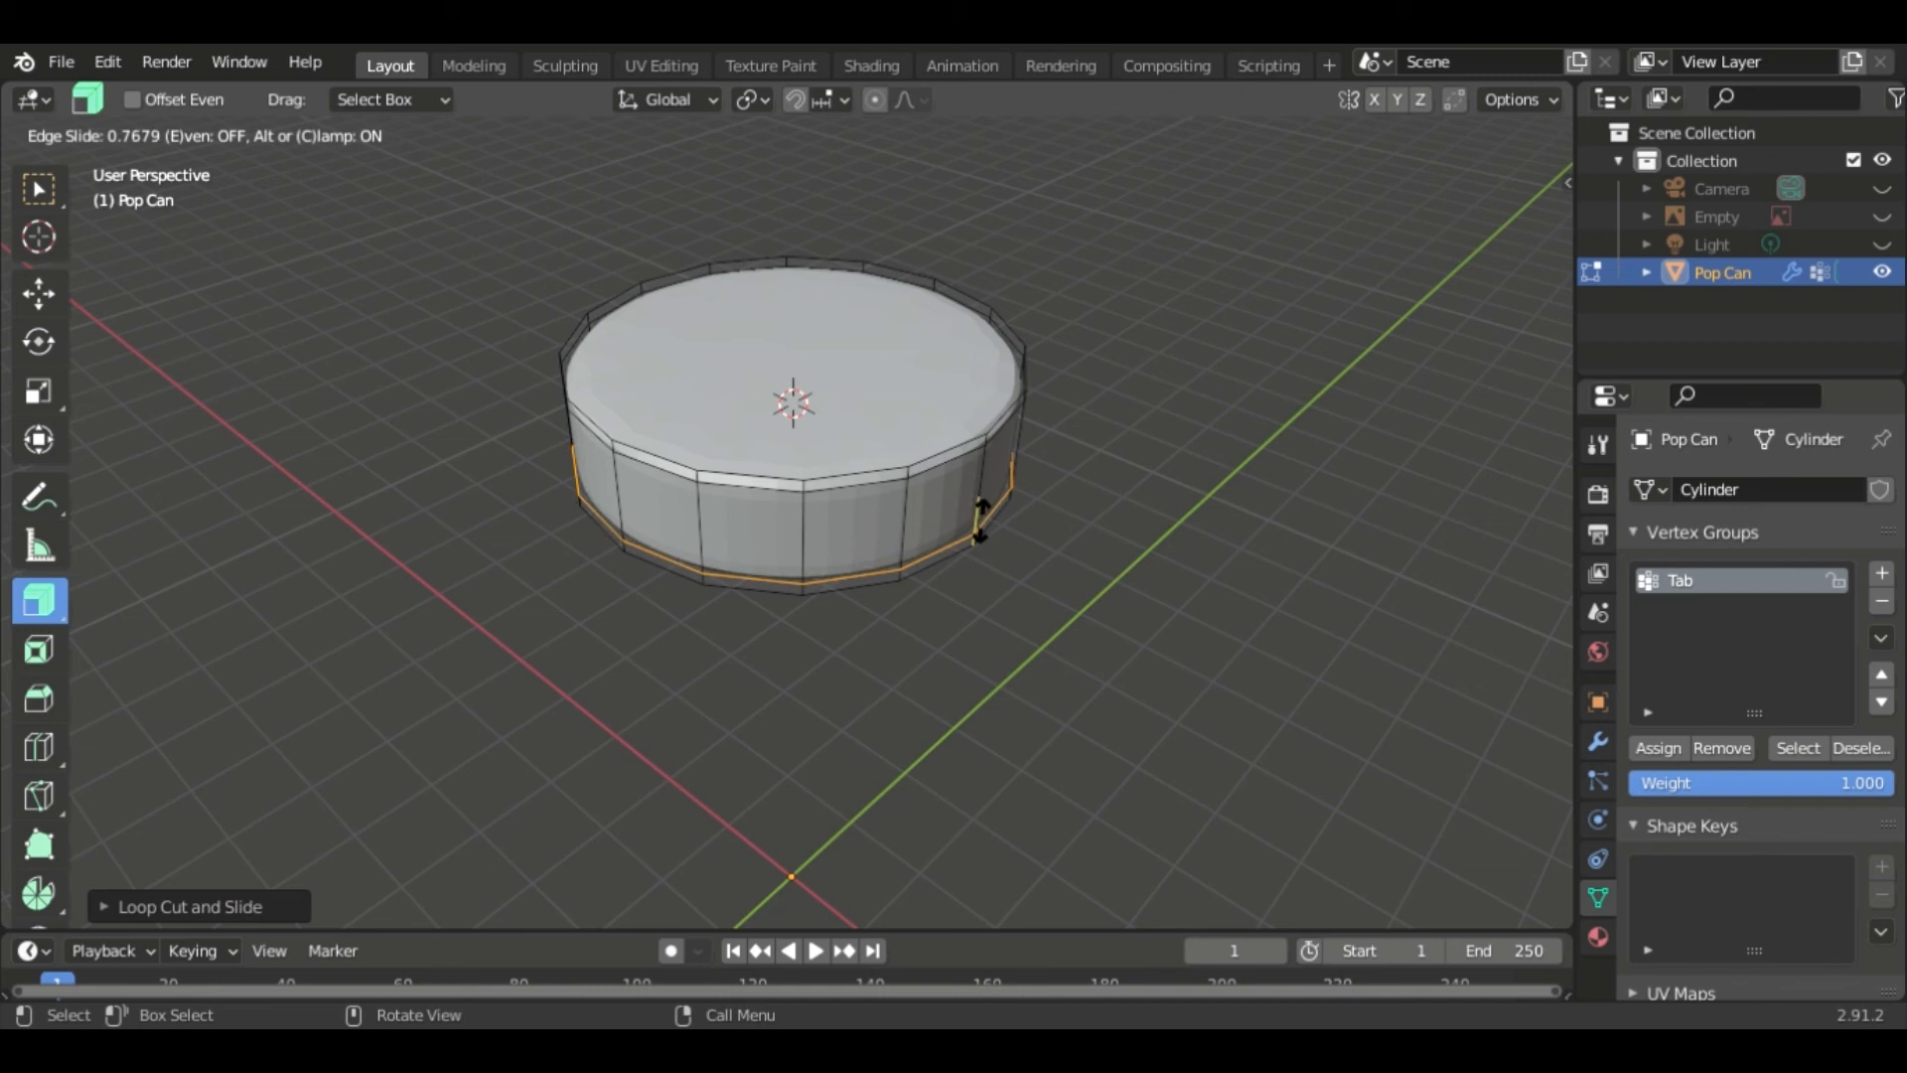
click(990, 535)
key(ctrl+r)
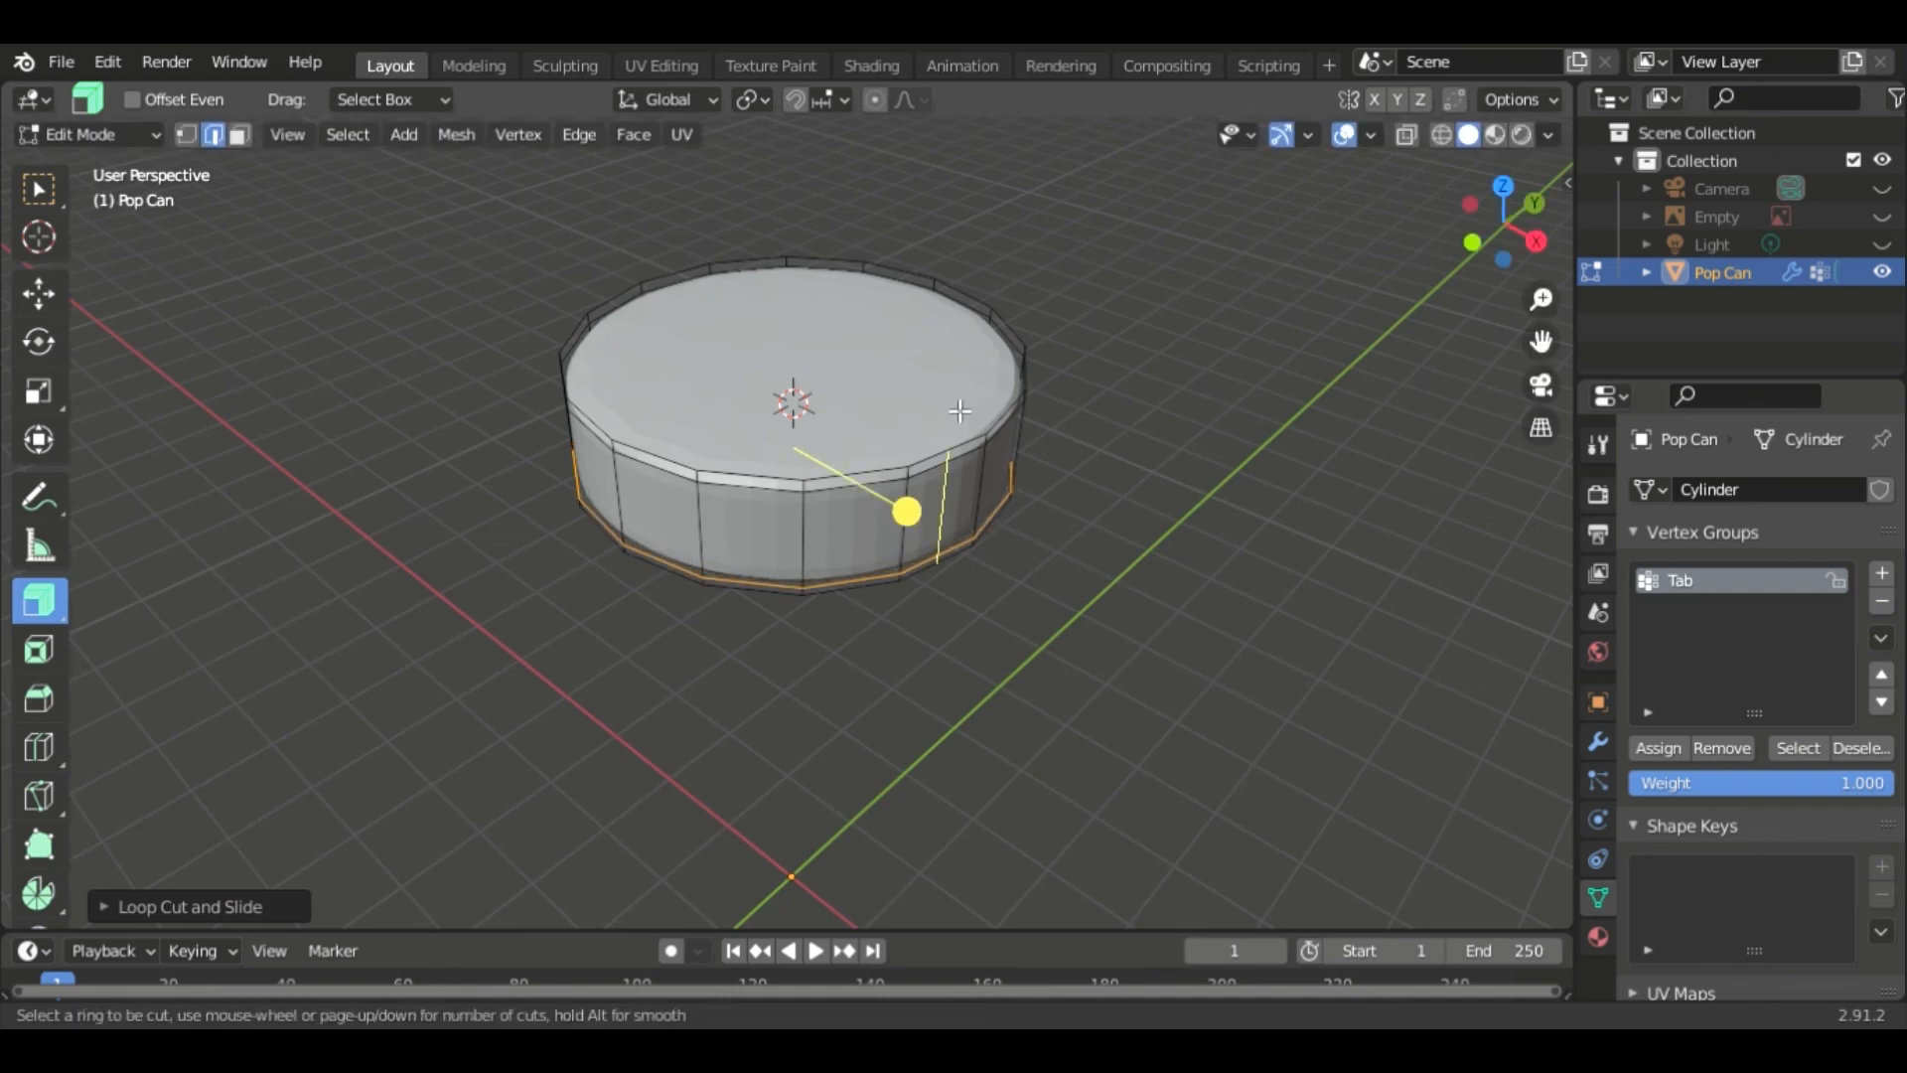
key(Escape)
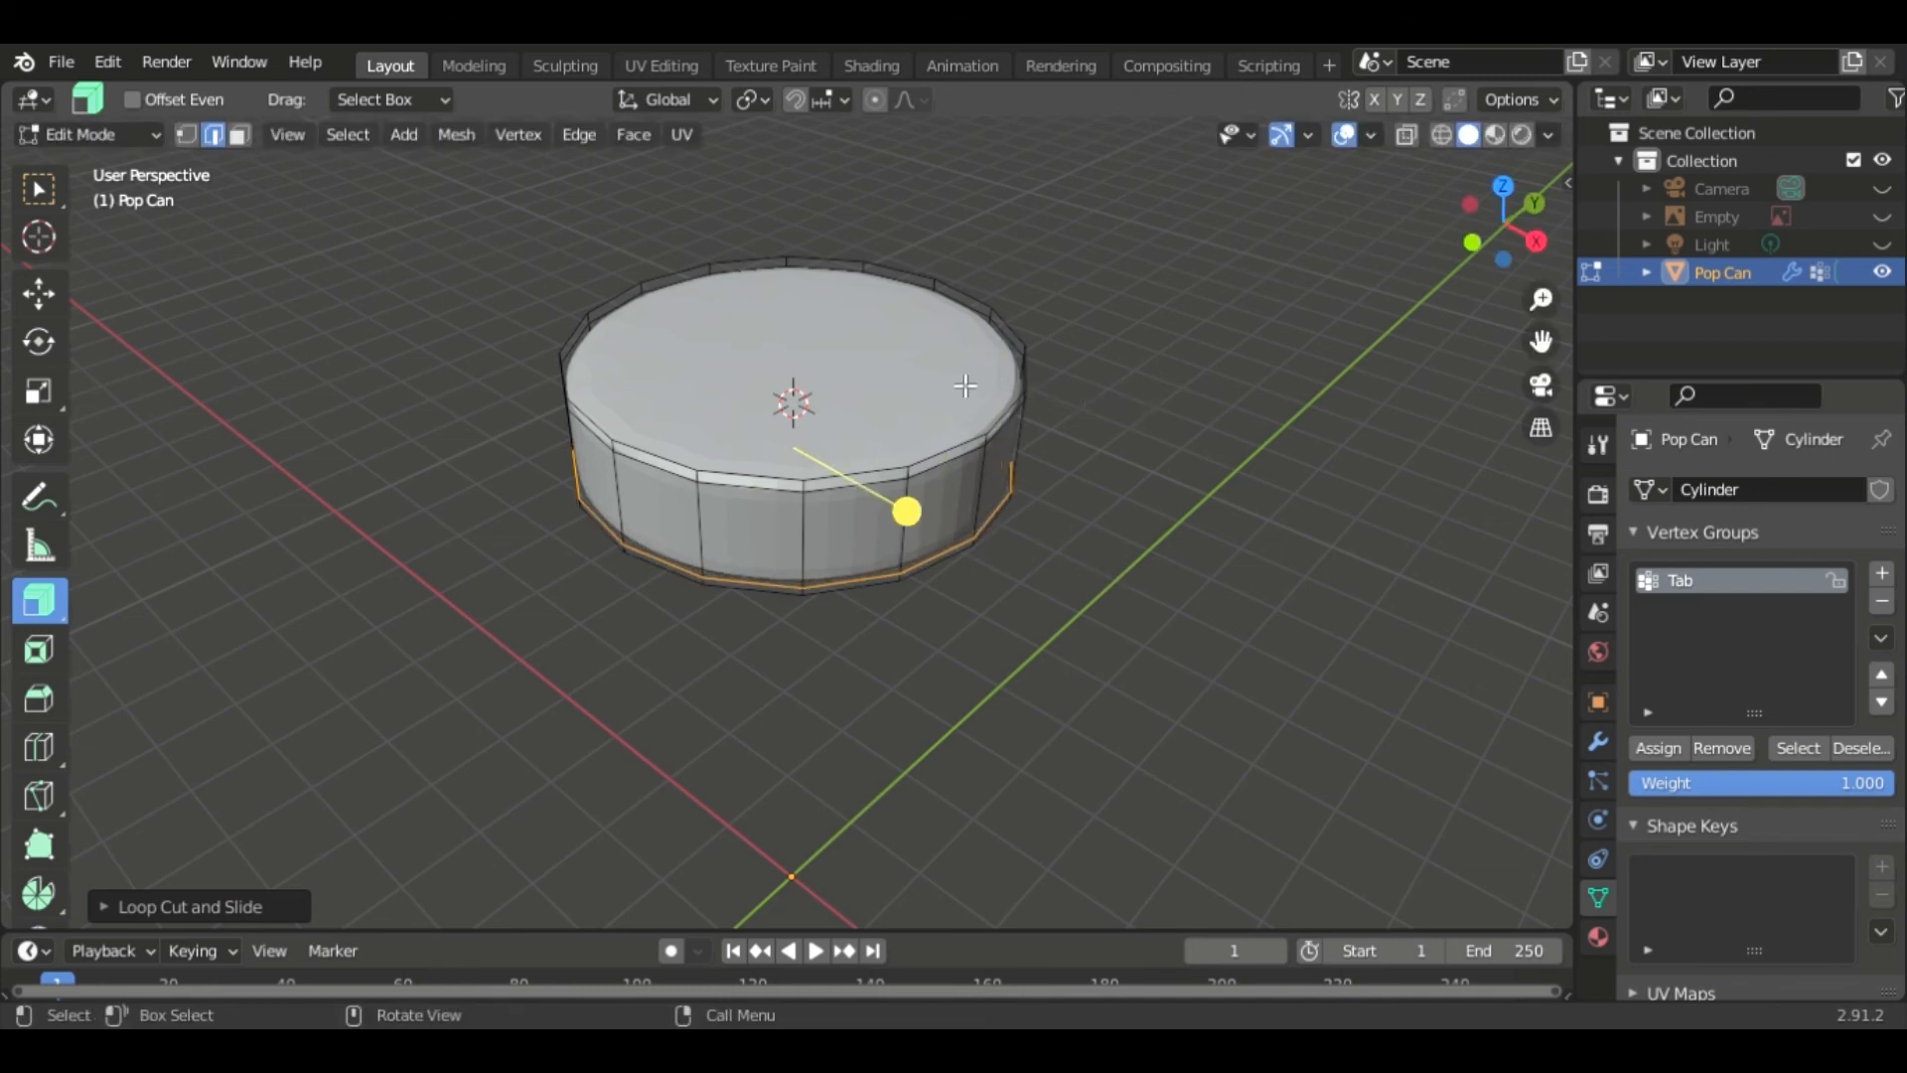
- Switch to face selection and inset the cylinder's top face by about 0.1 m
key(3)
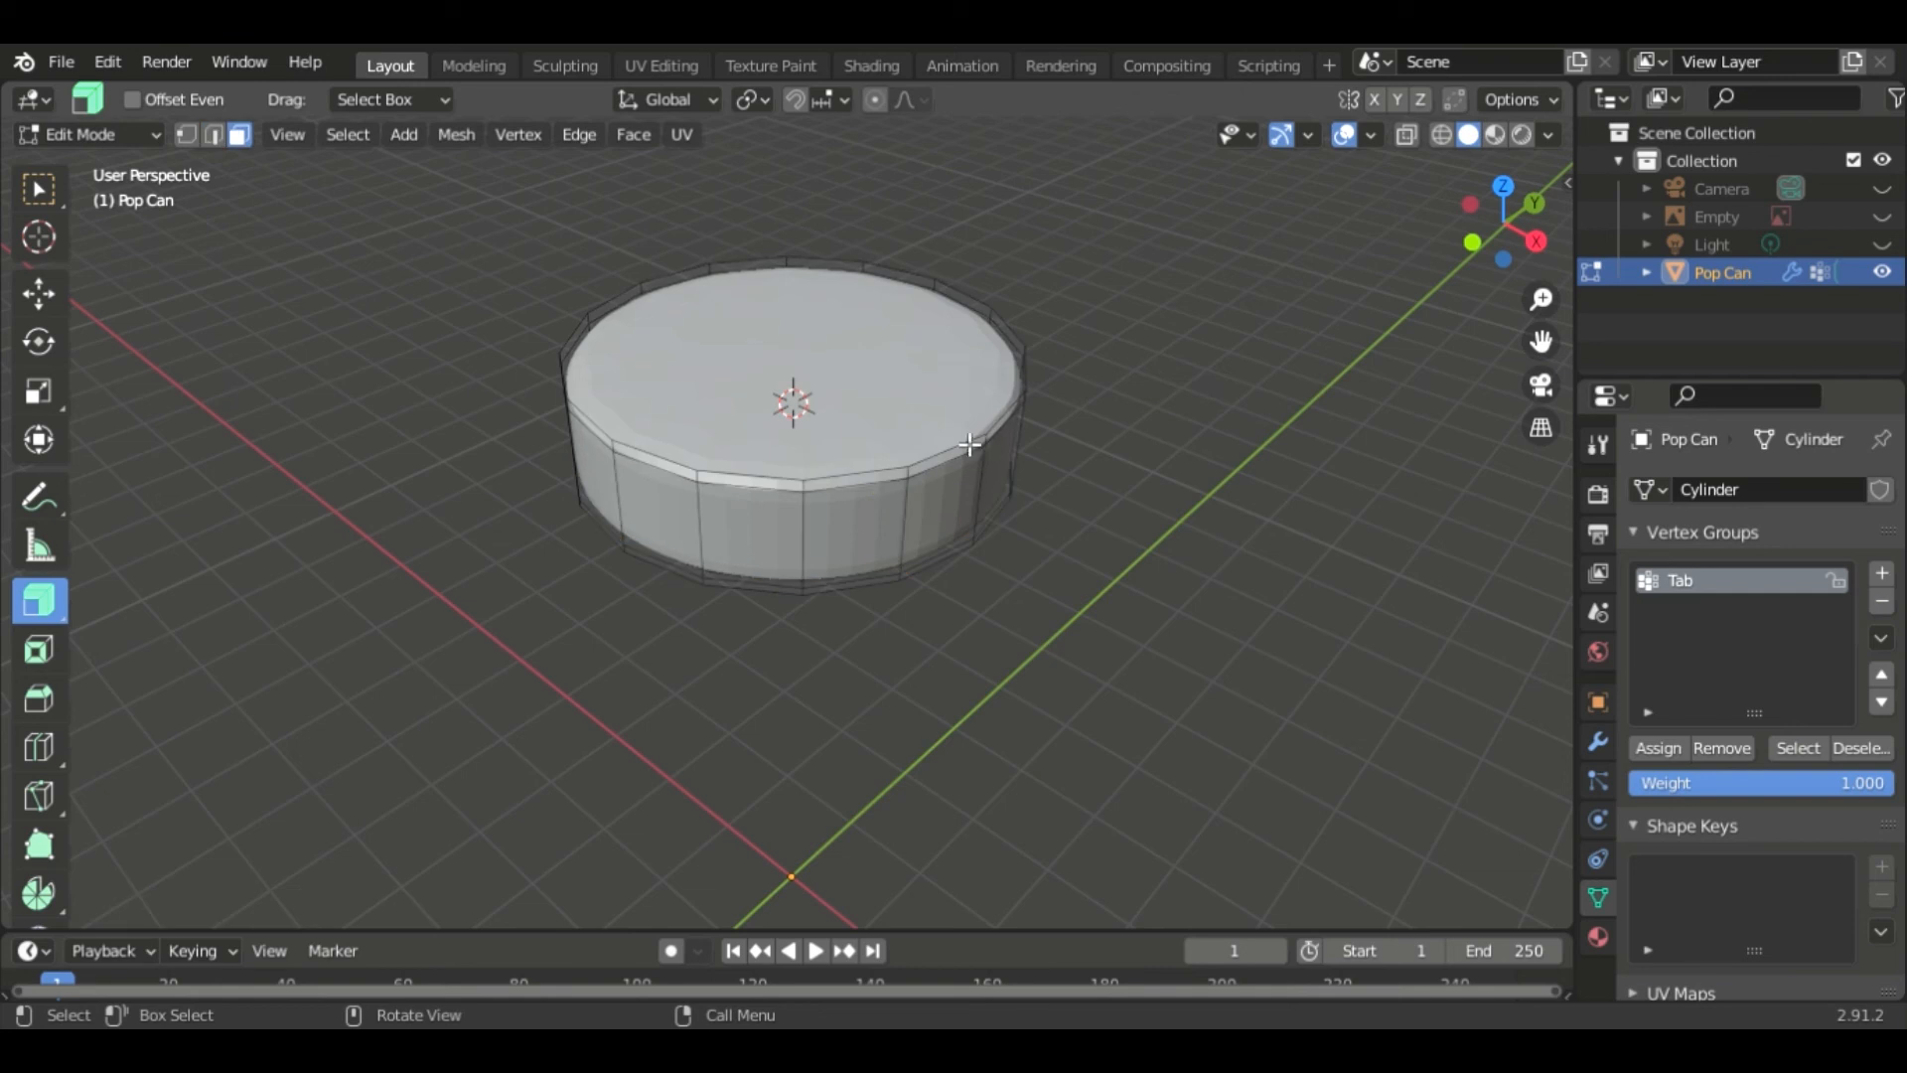
click(921, 396)
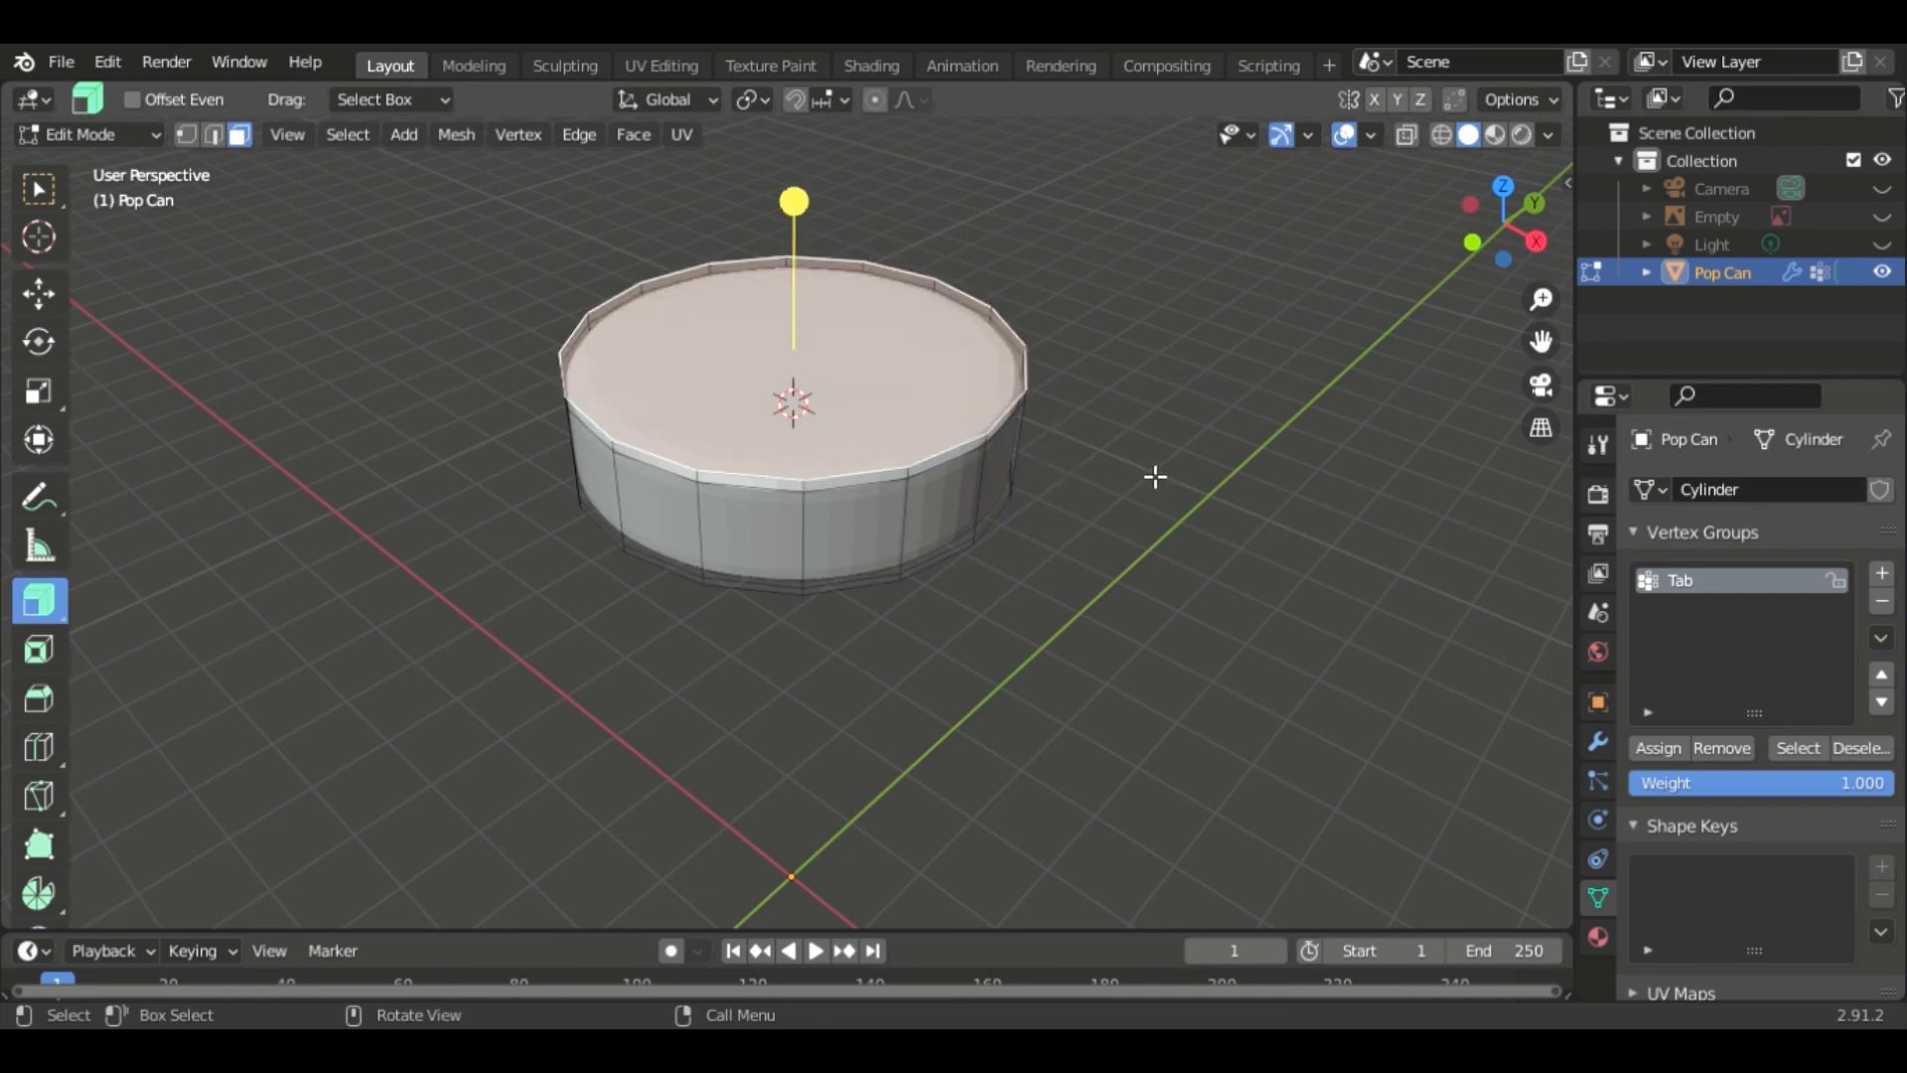
key(i)
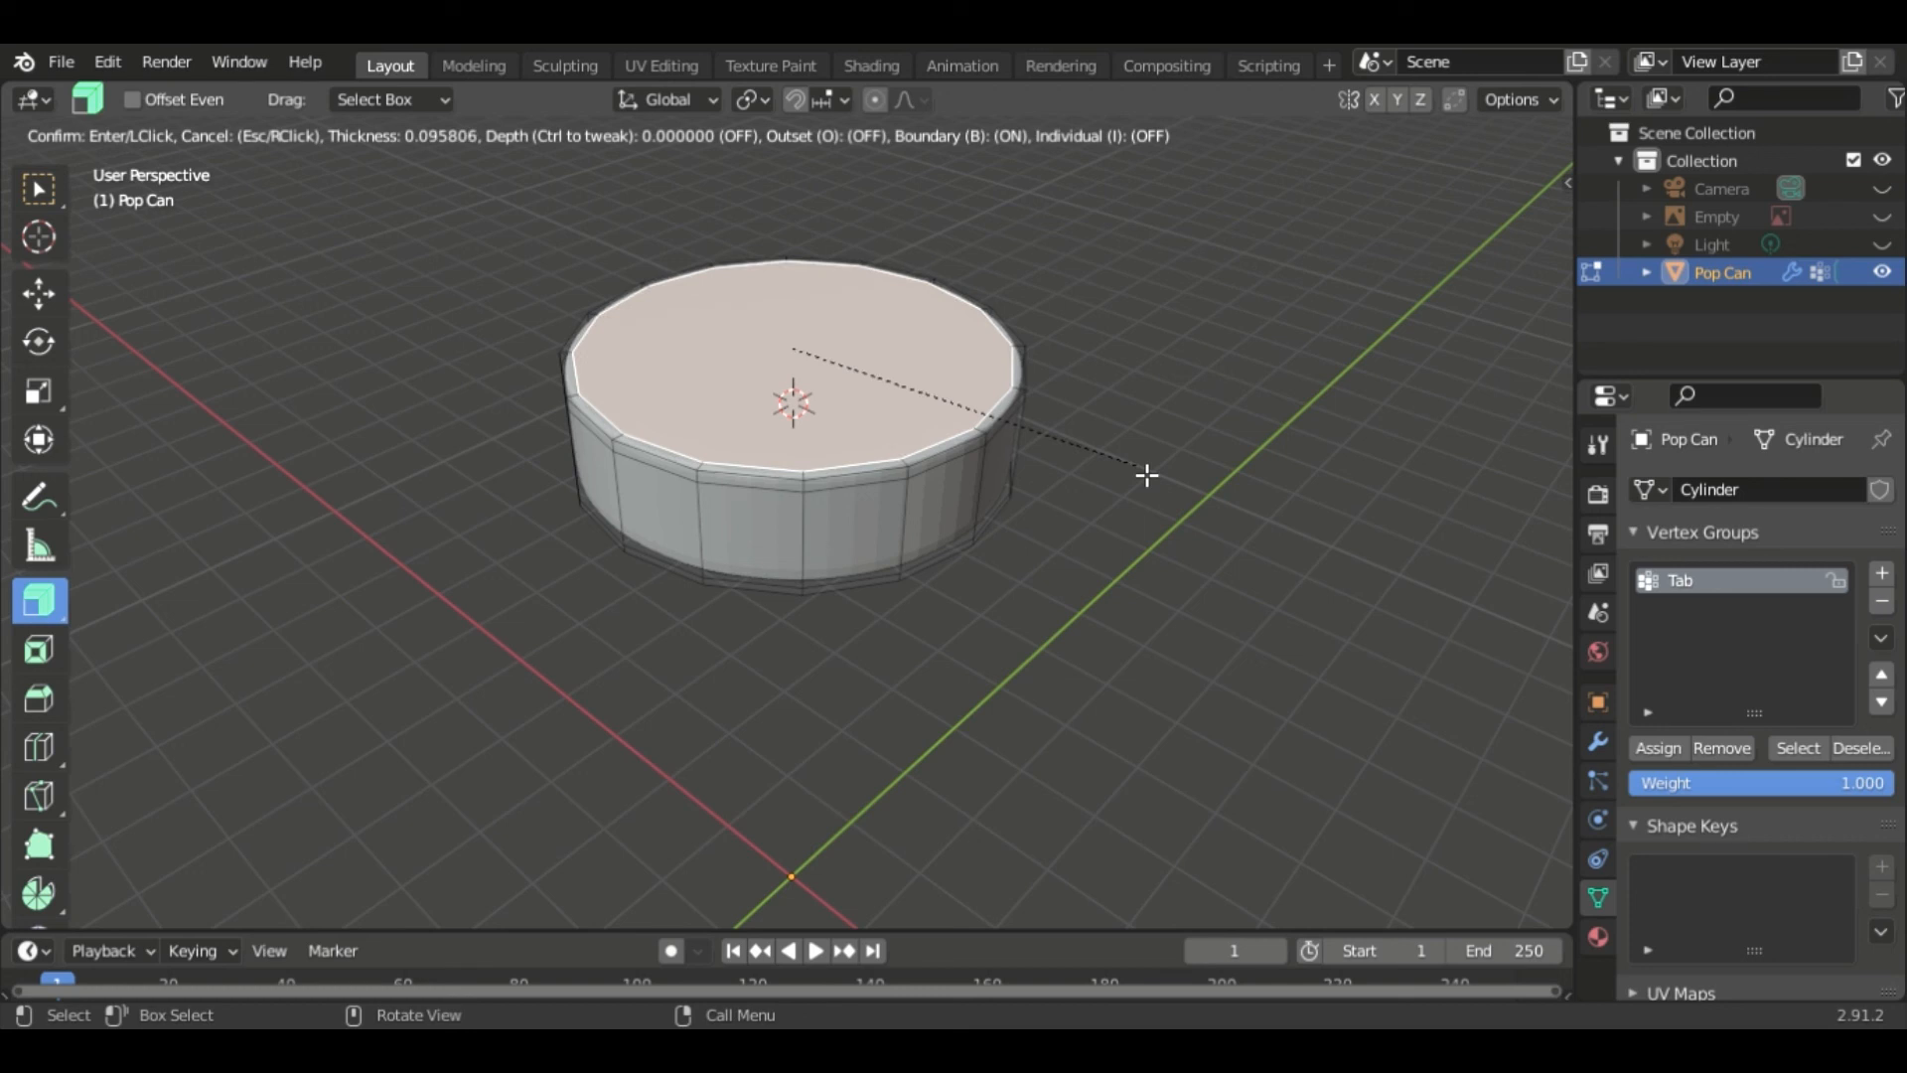
click(1147, 476)
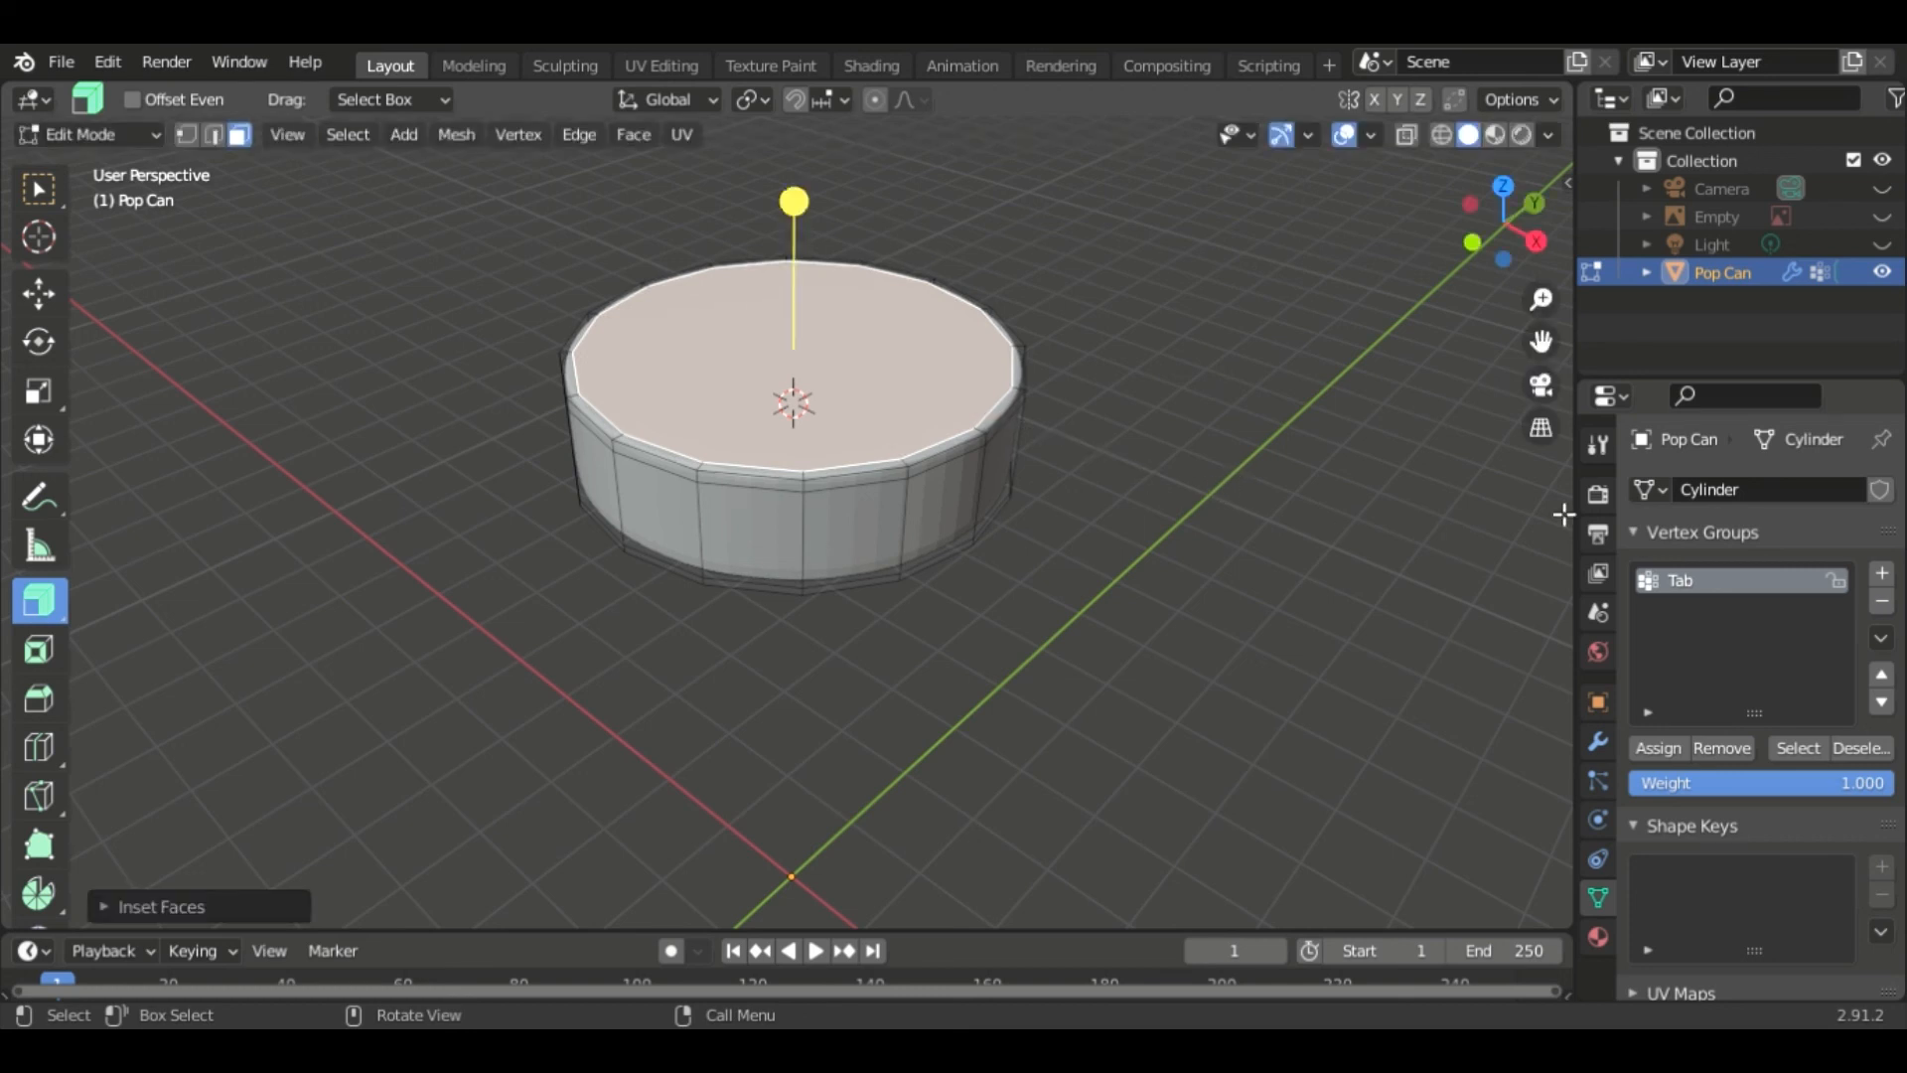
- Reveal the hidden can geometry and select only the linked cylinder piece
key(alt+h)
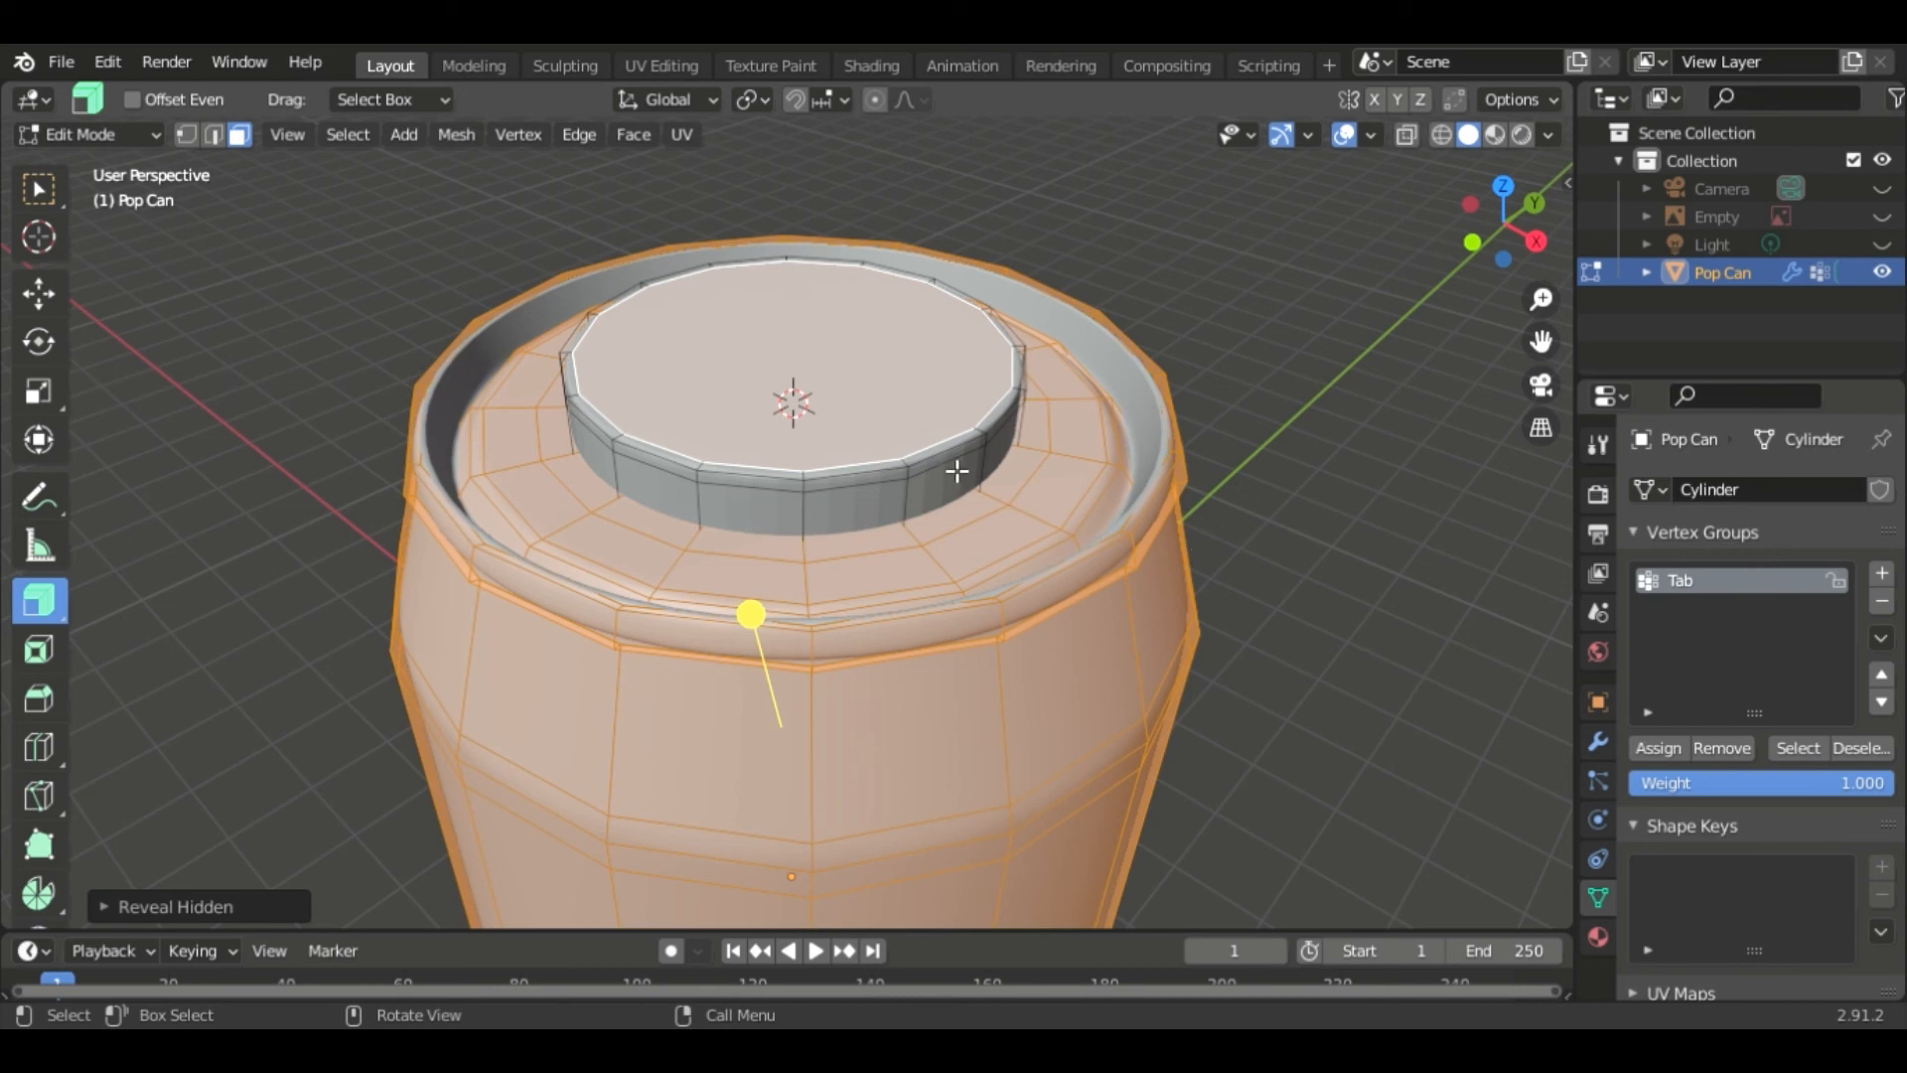
key(l)
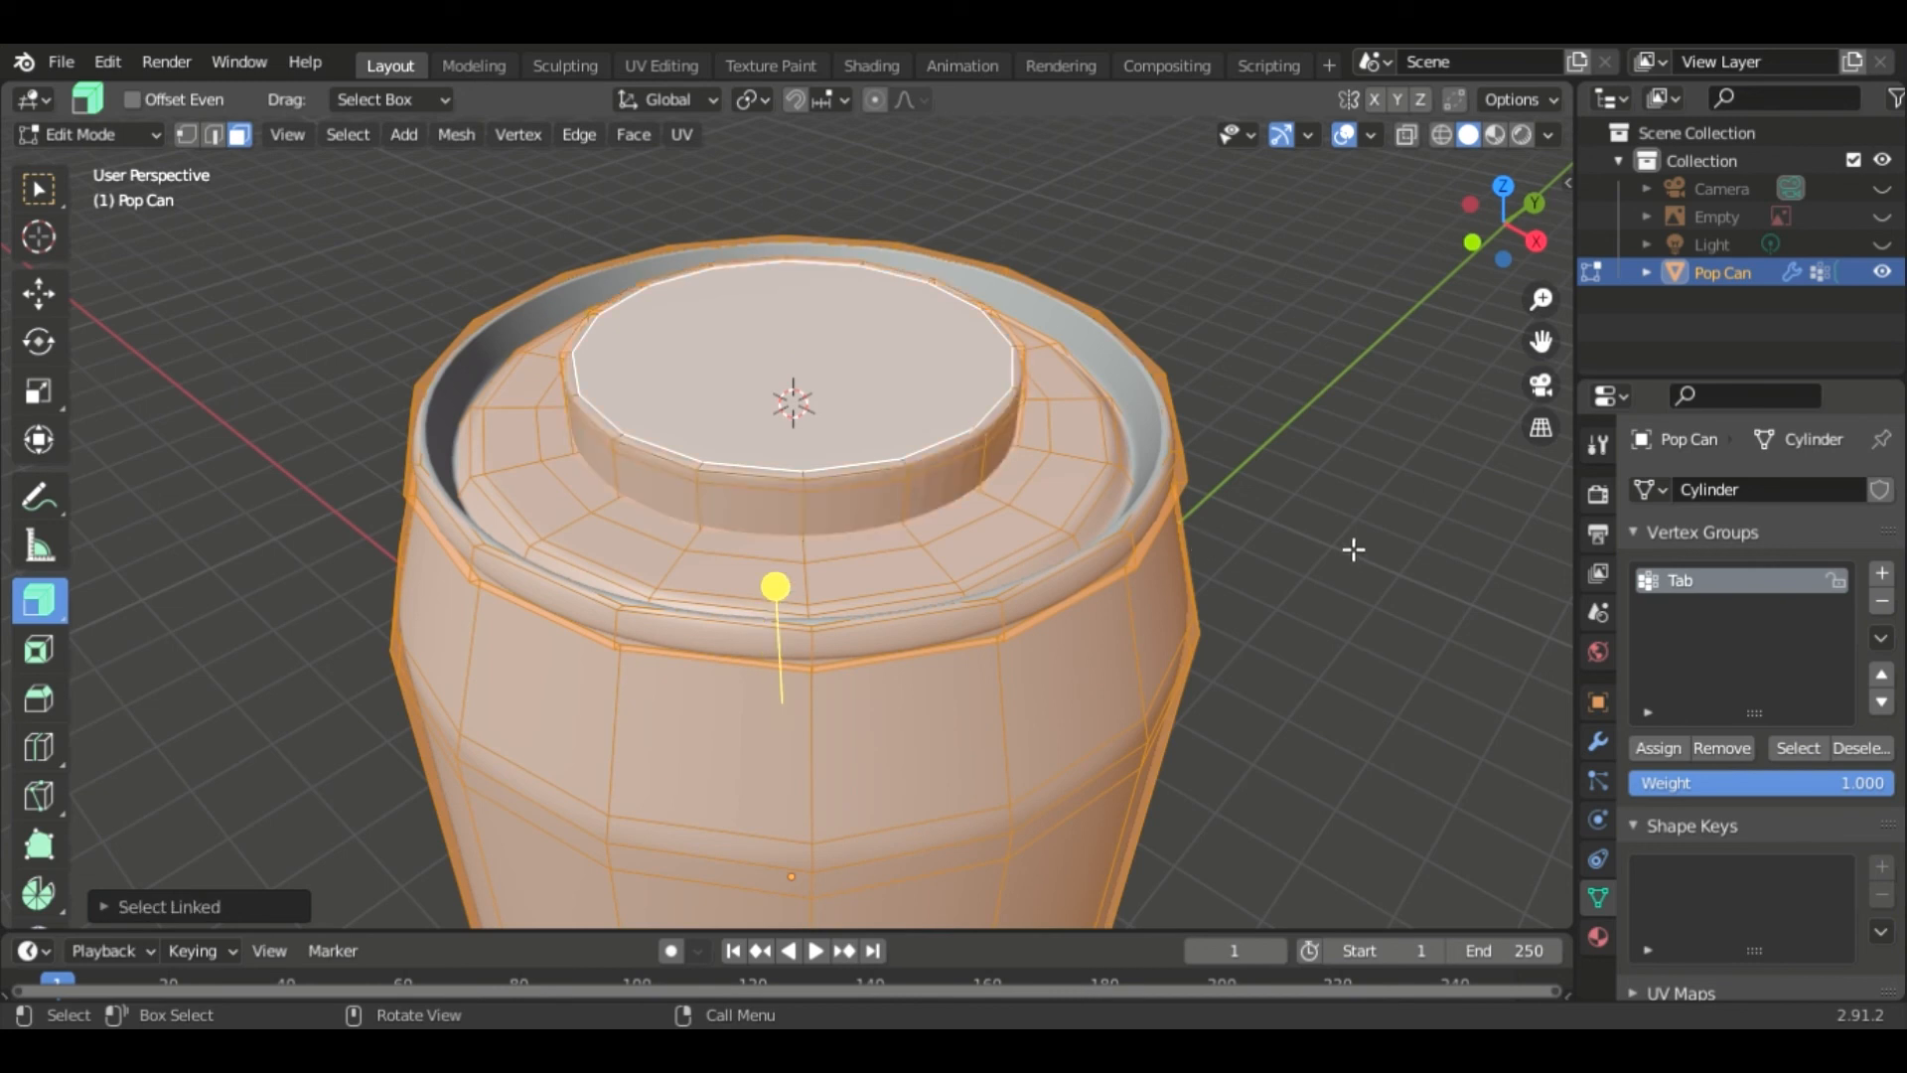
click(1393, 557)
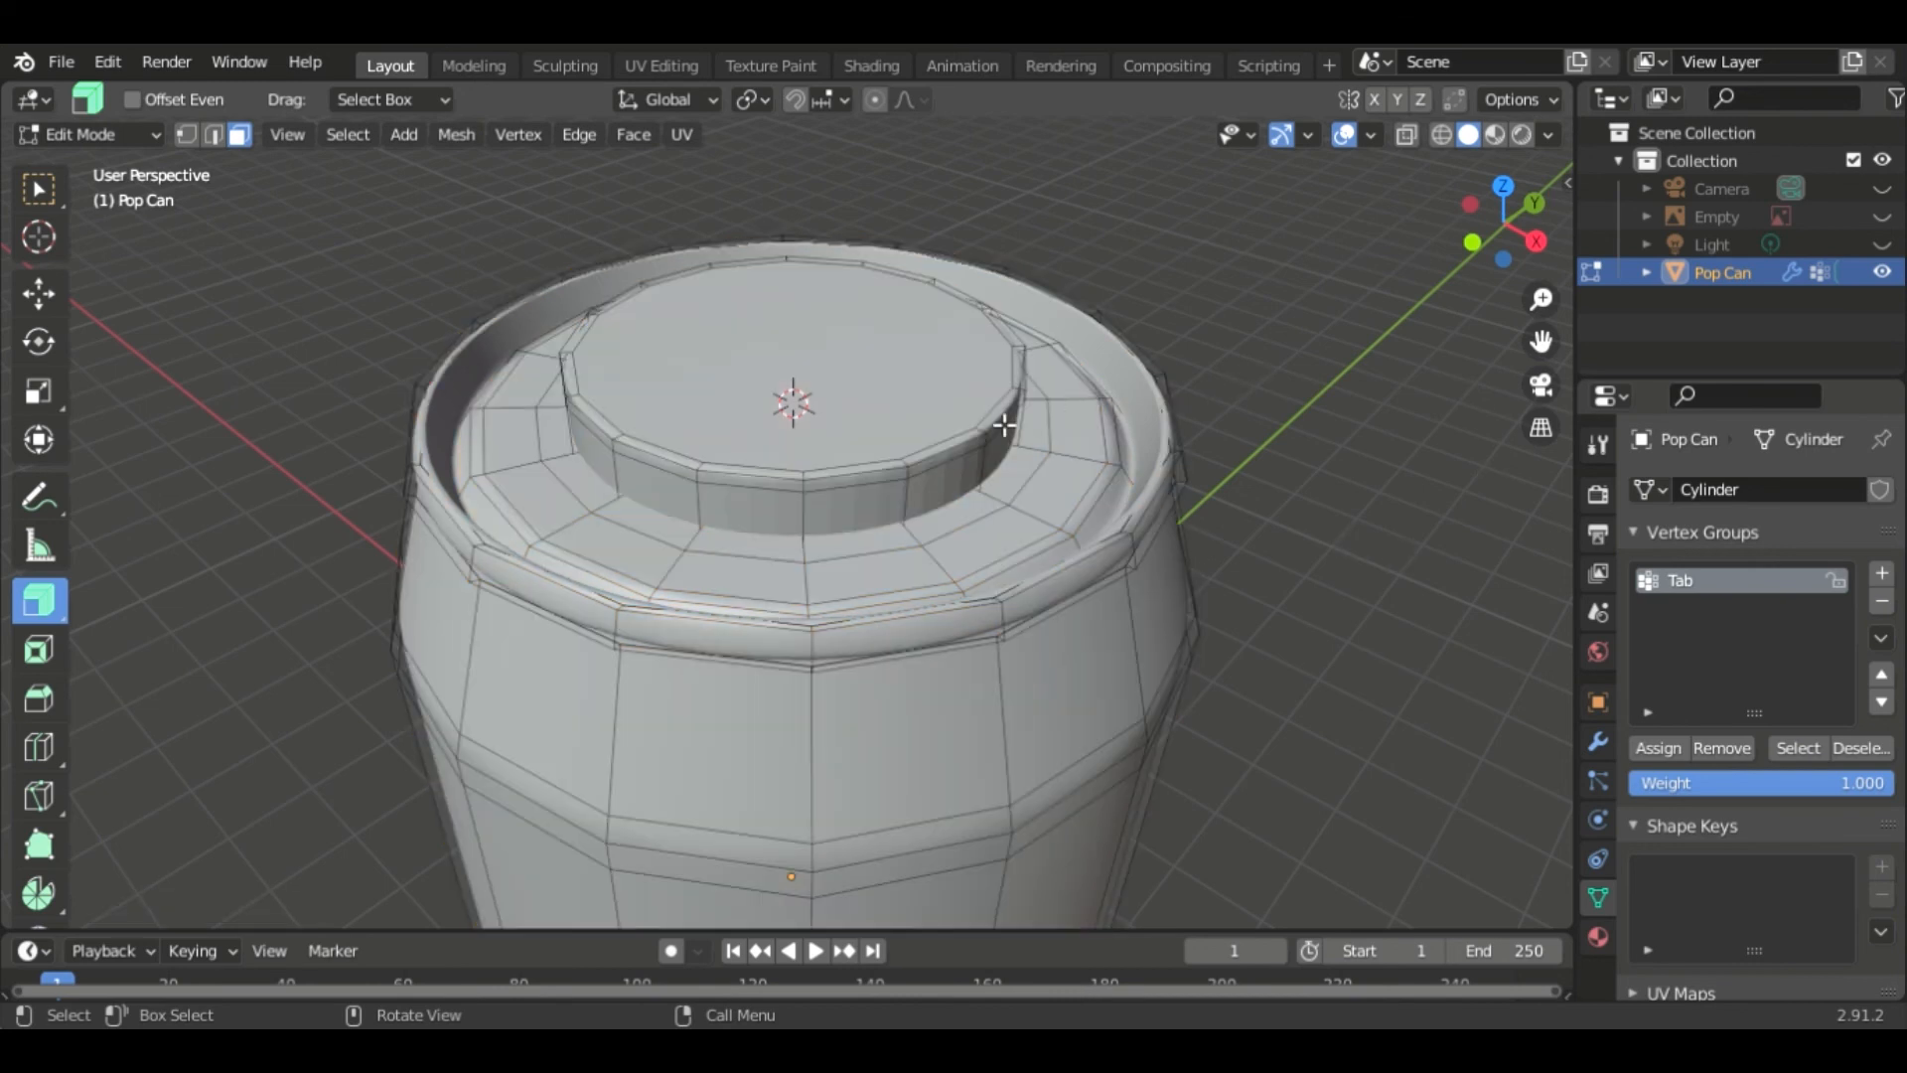
key(l)
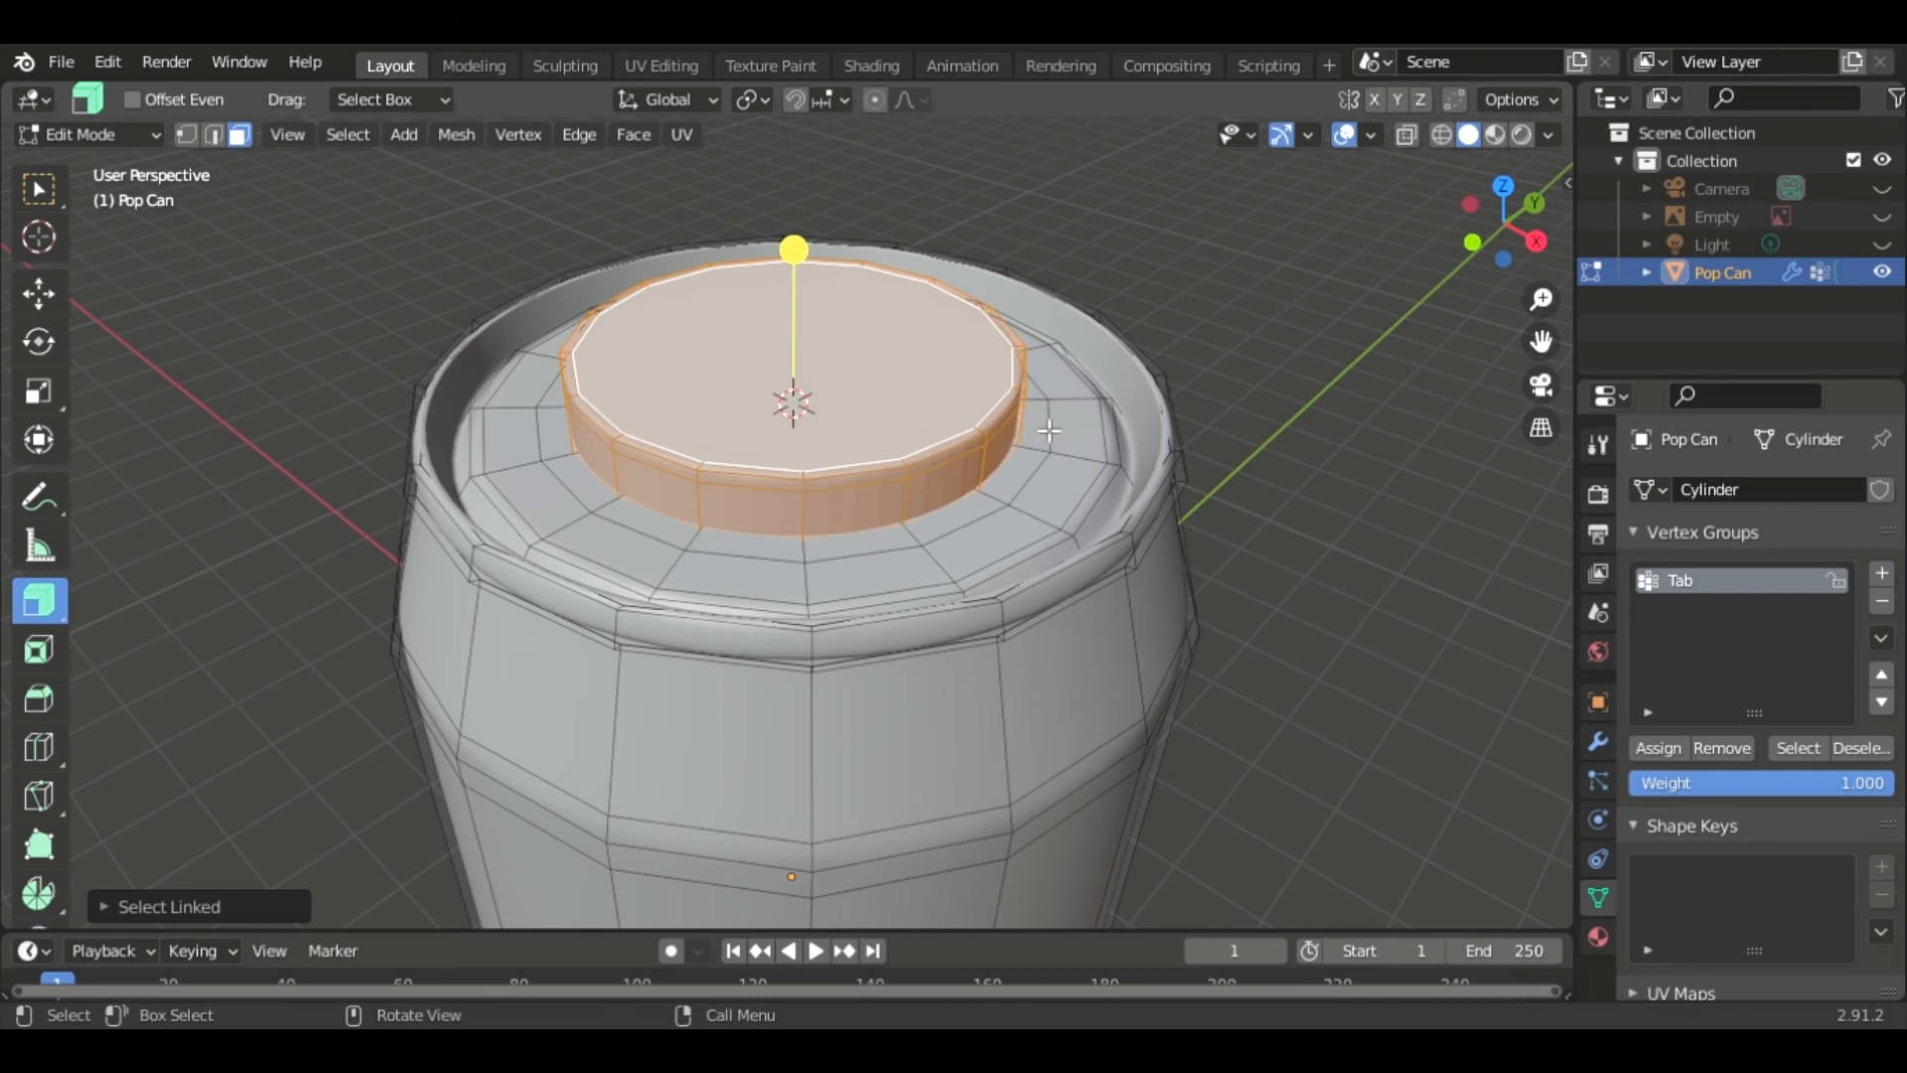
click(1280, 484)
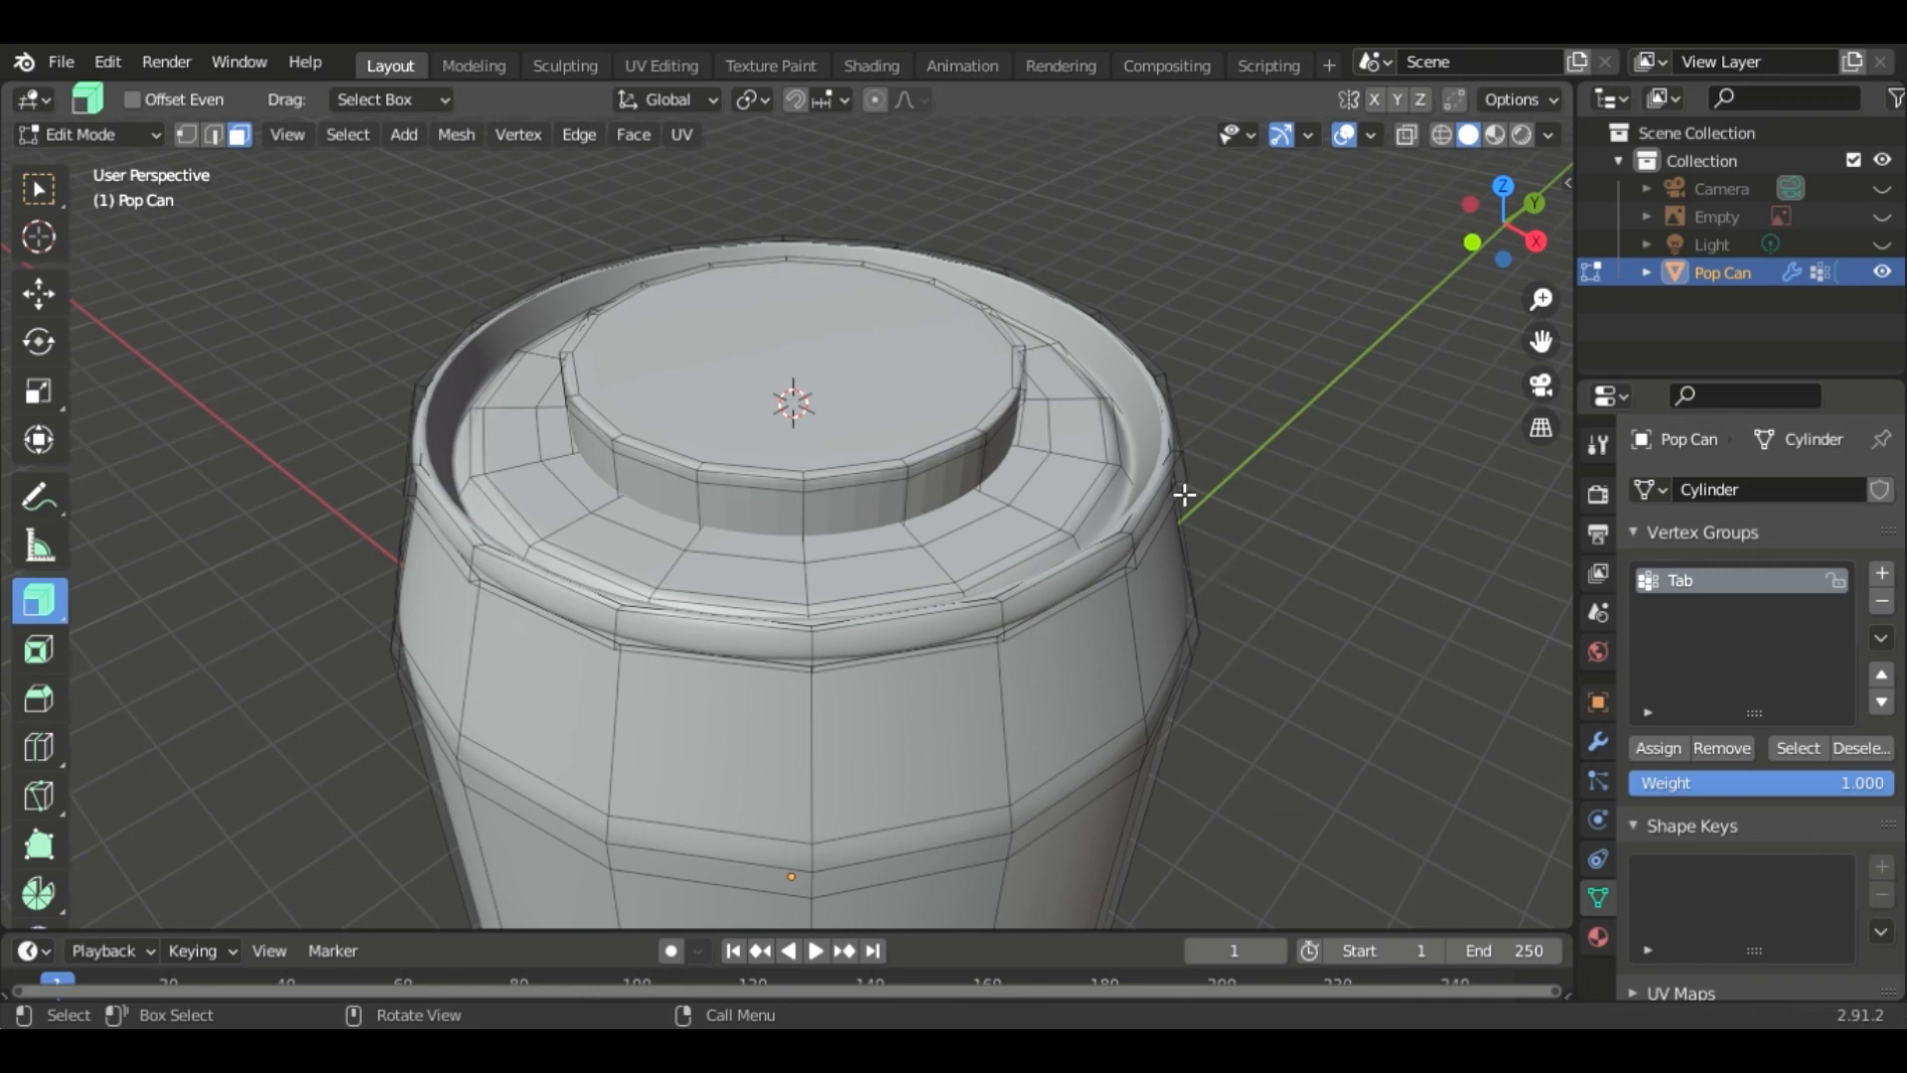
click(907, 388)
key(ctrl+l)
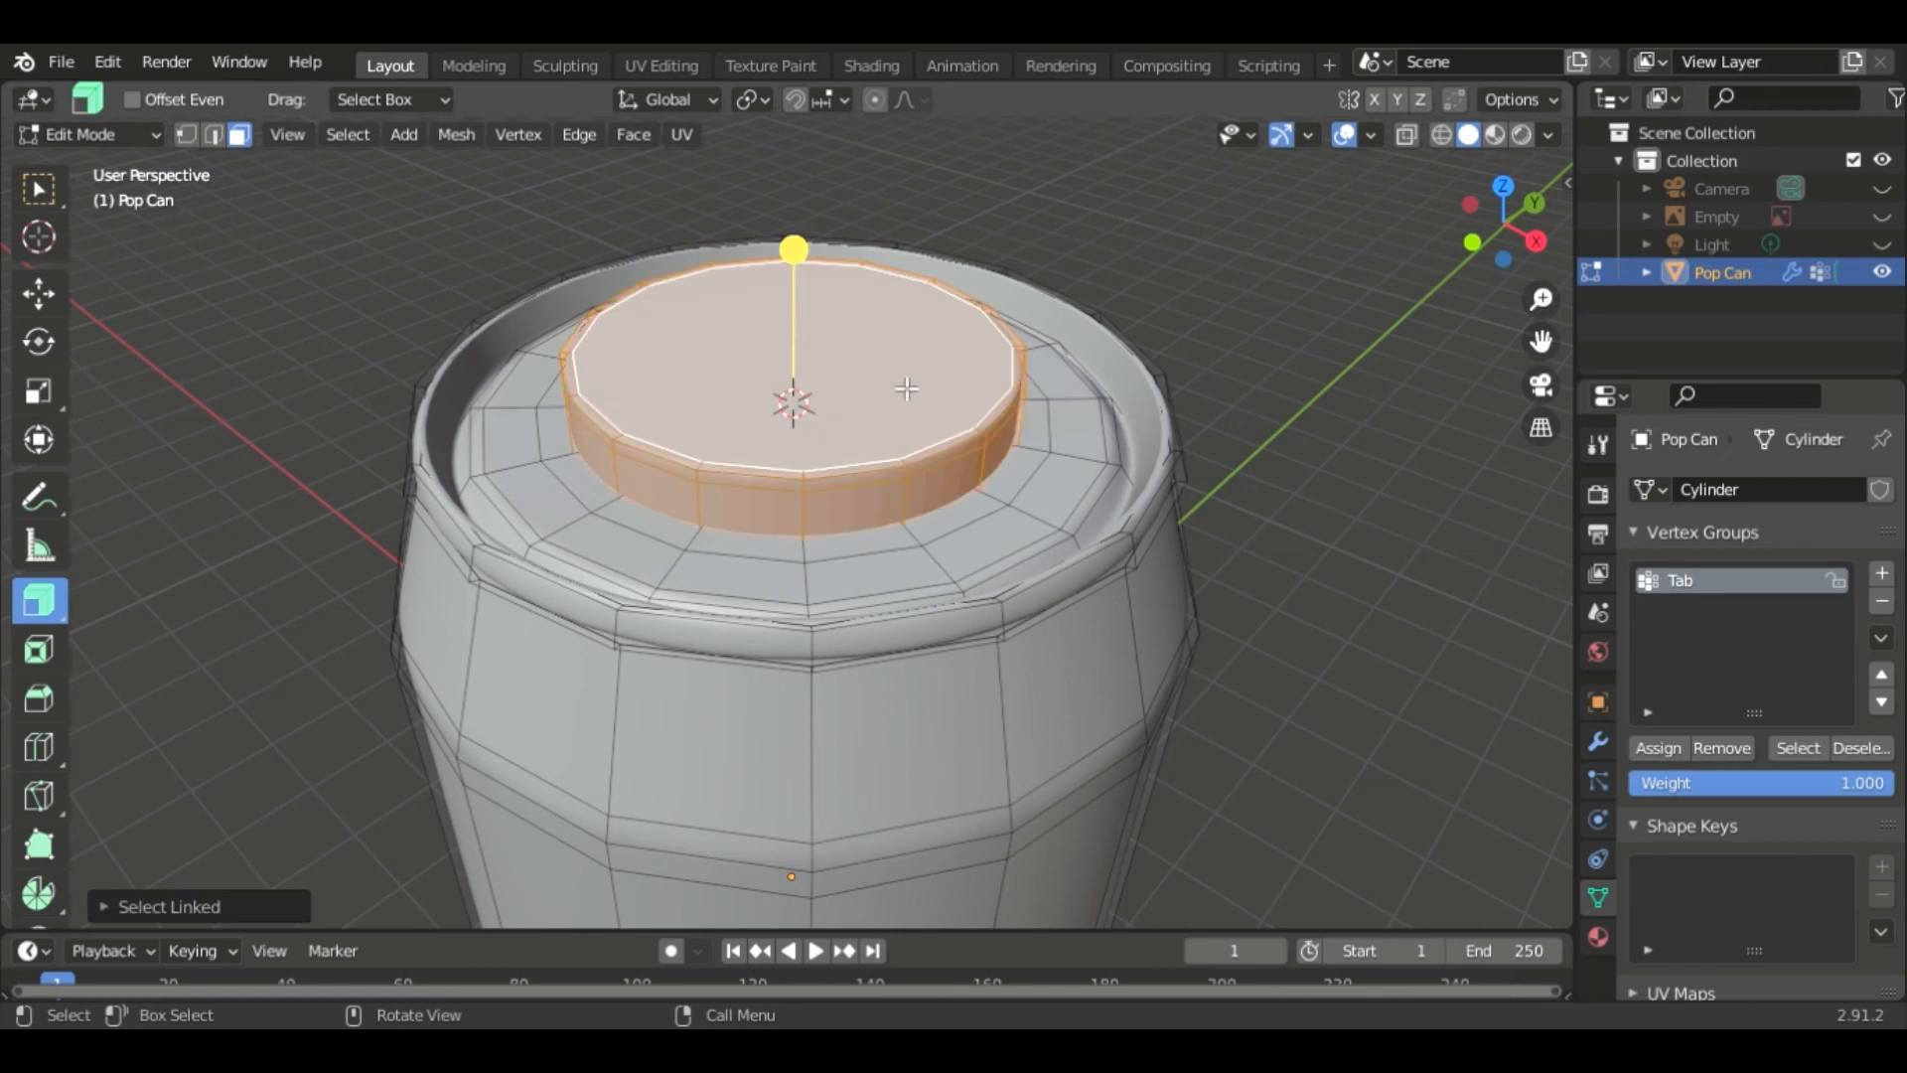
- Shrink the cylinder and raise it about 0.18 m along Z up to the pull tab
key(s)
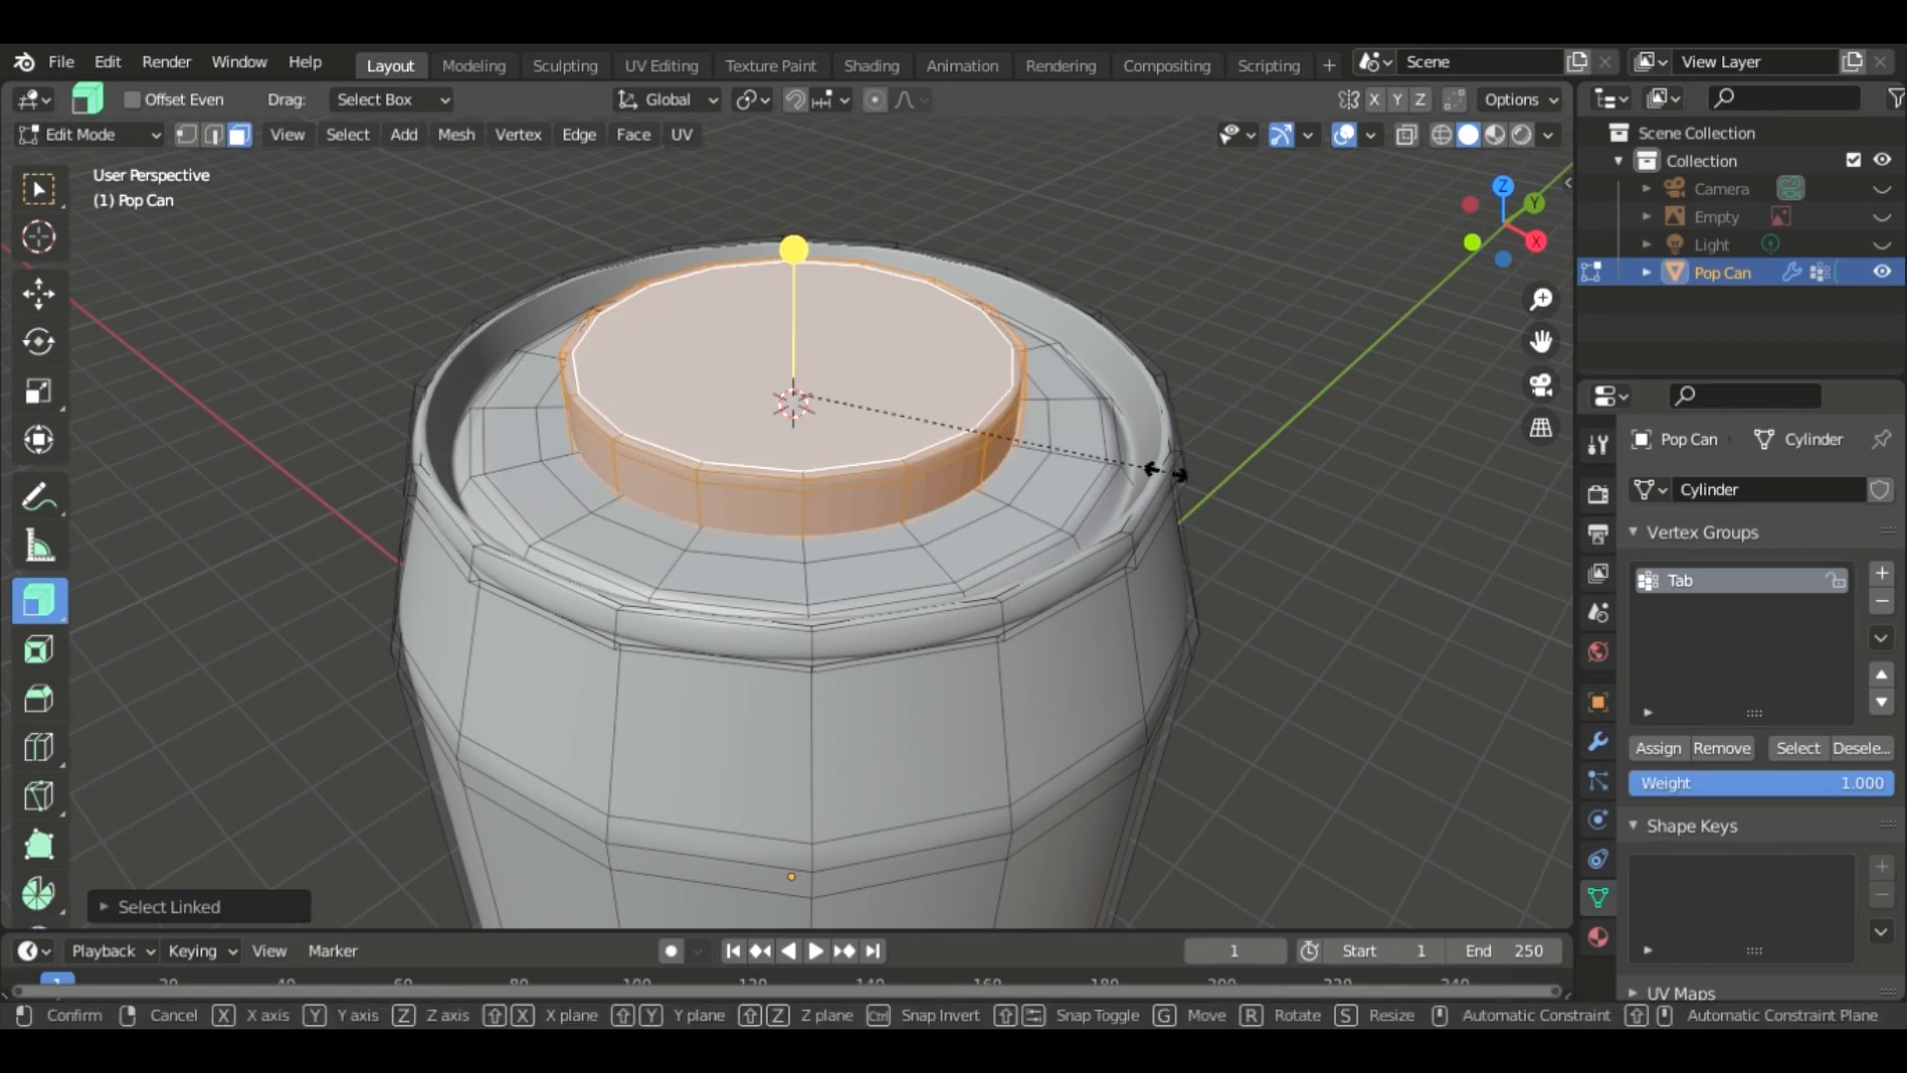
click(955, 437)
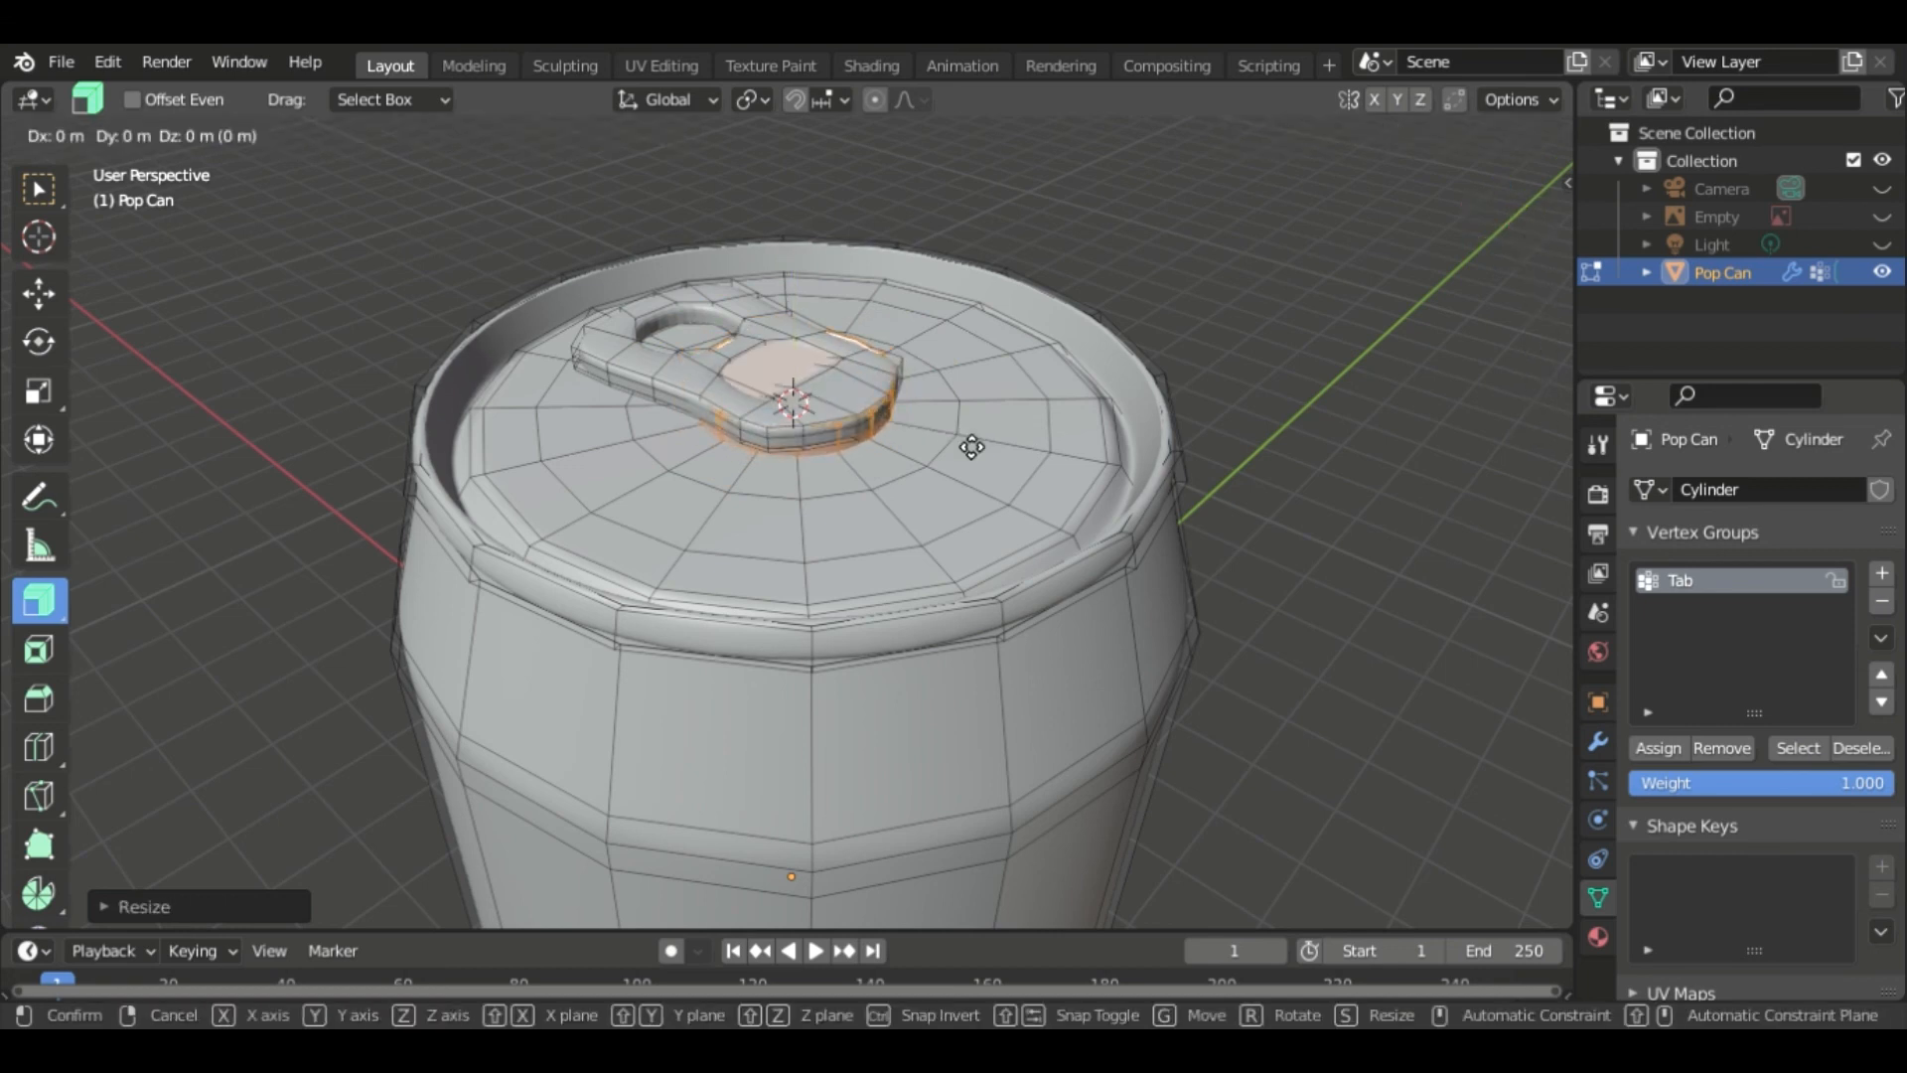
key(z)
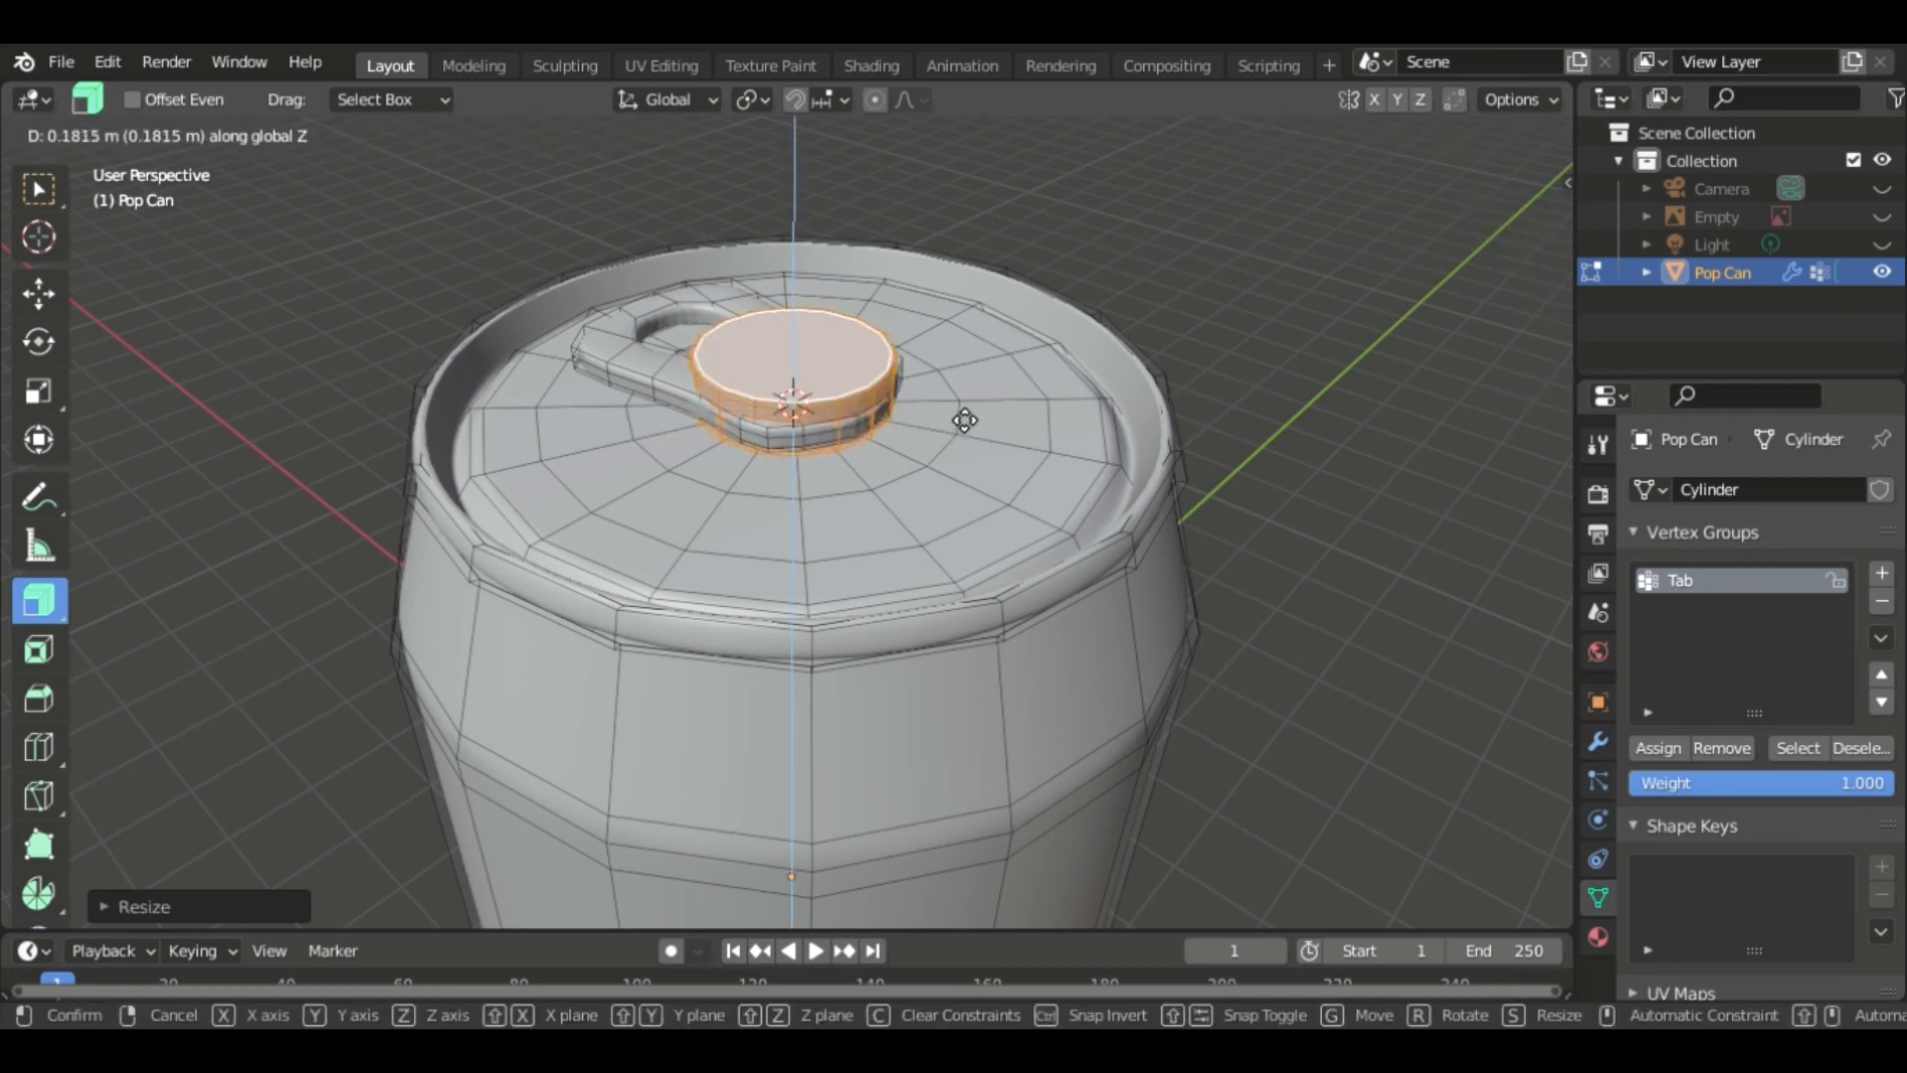
click(962, 408)
- Scale the cylinder to about 0.45 and lower it about 0.14 m along Z into the tab's ring
key(s)
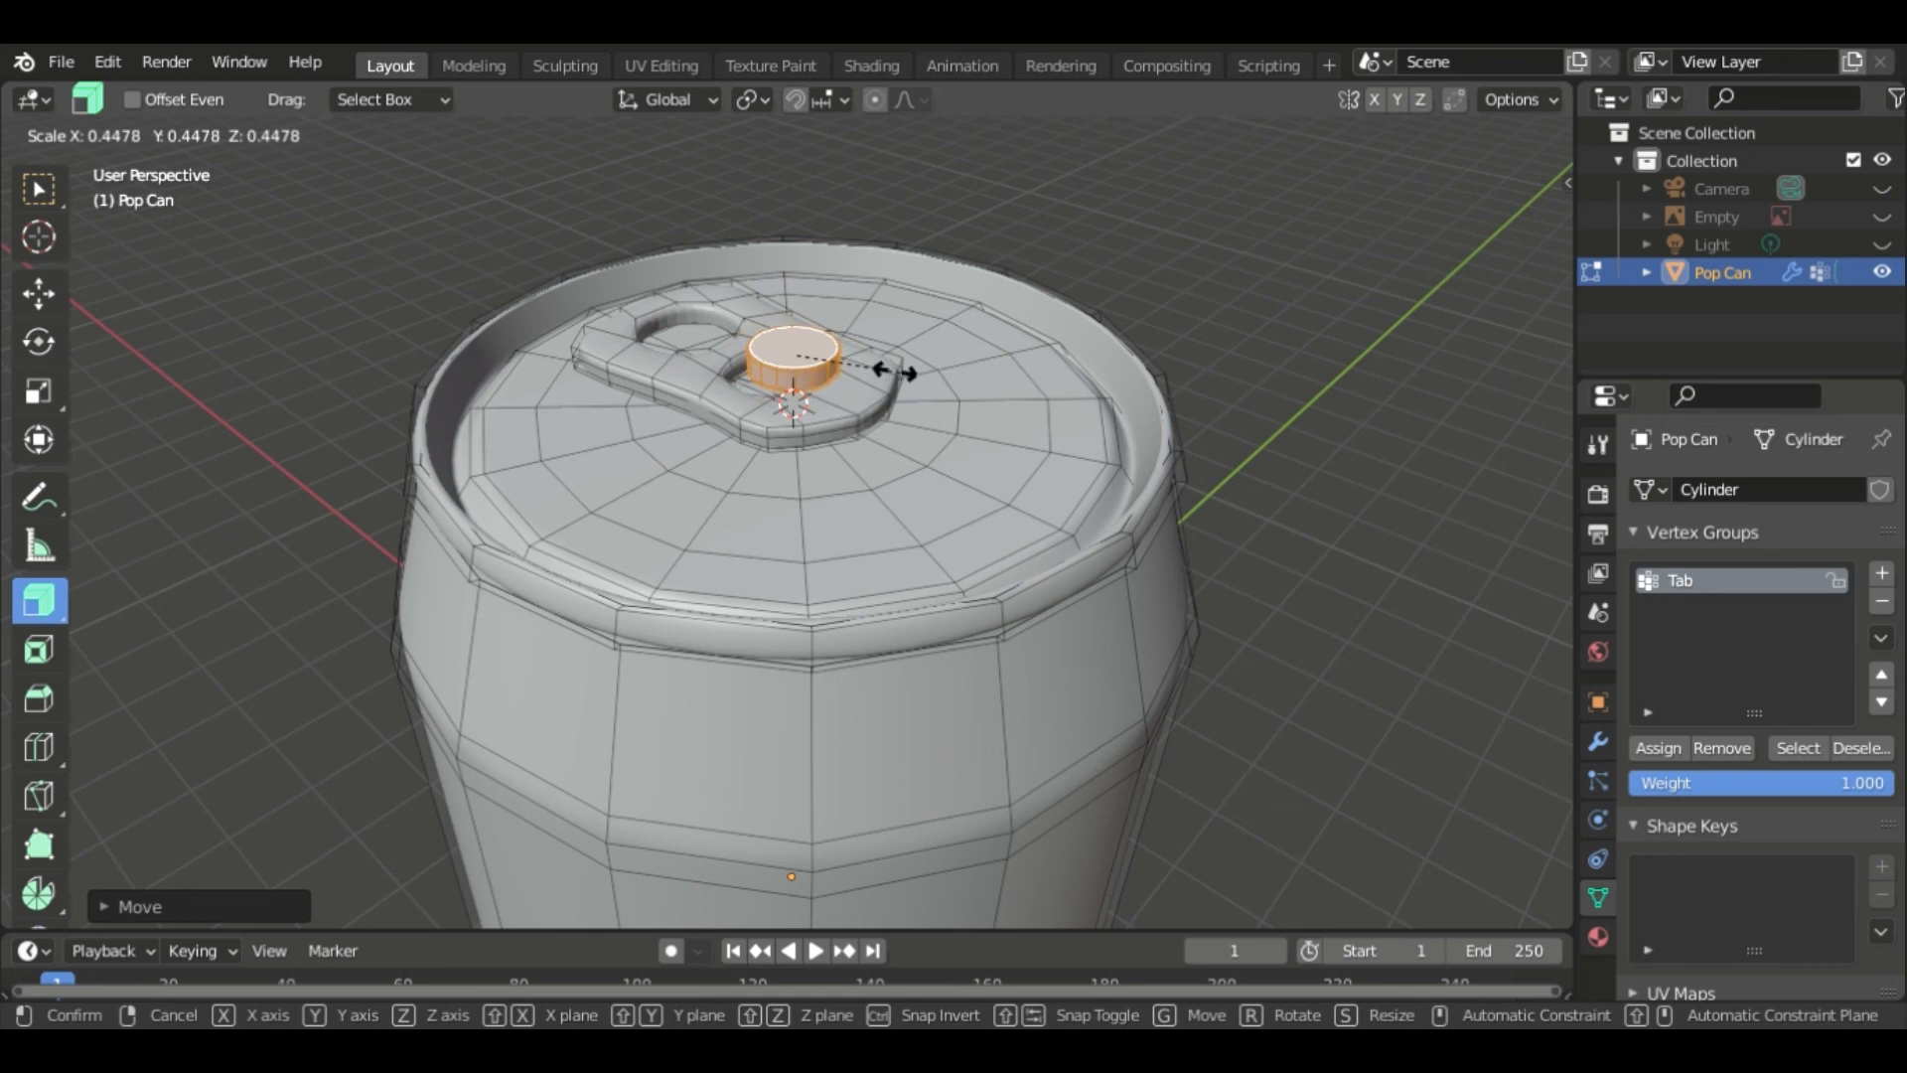
click(897, 382)
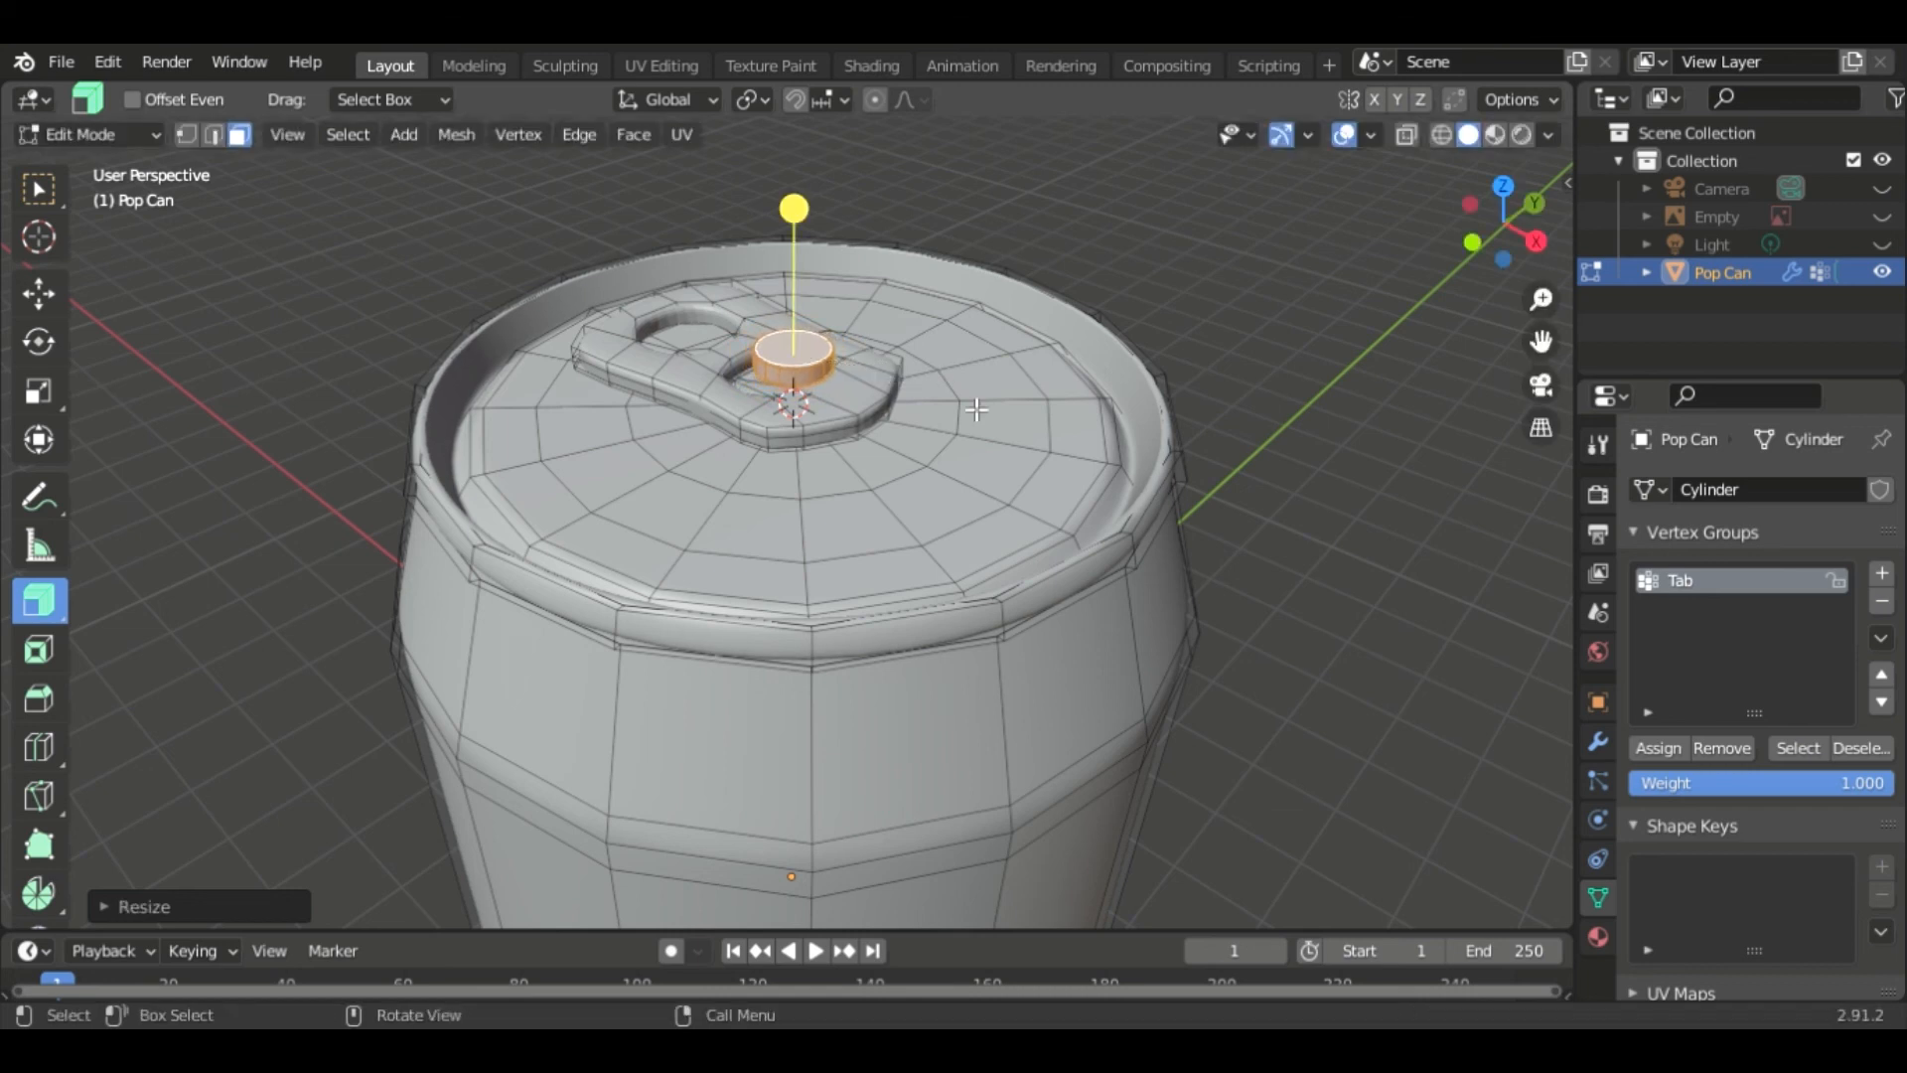
scroll(976, 408, up, 6)
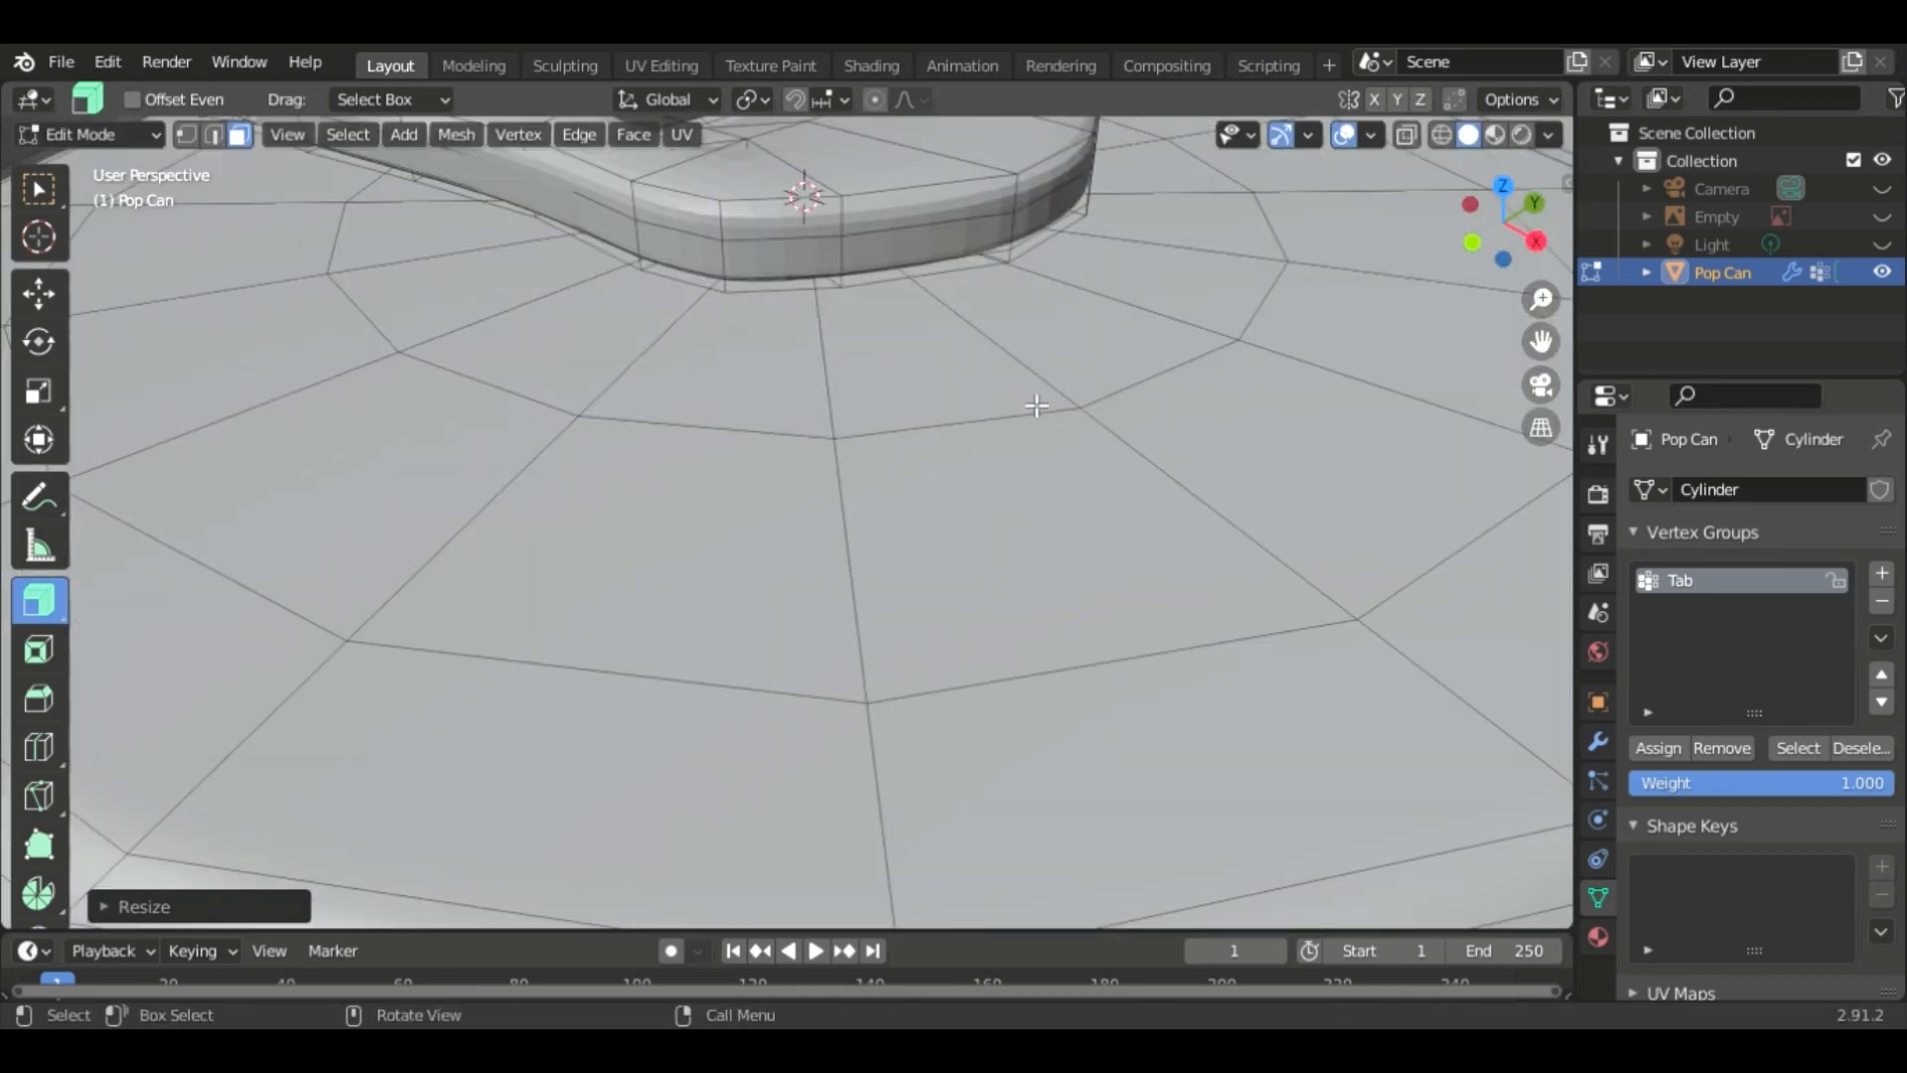
scroll(1038, 437, down, 6)
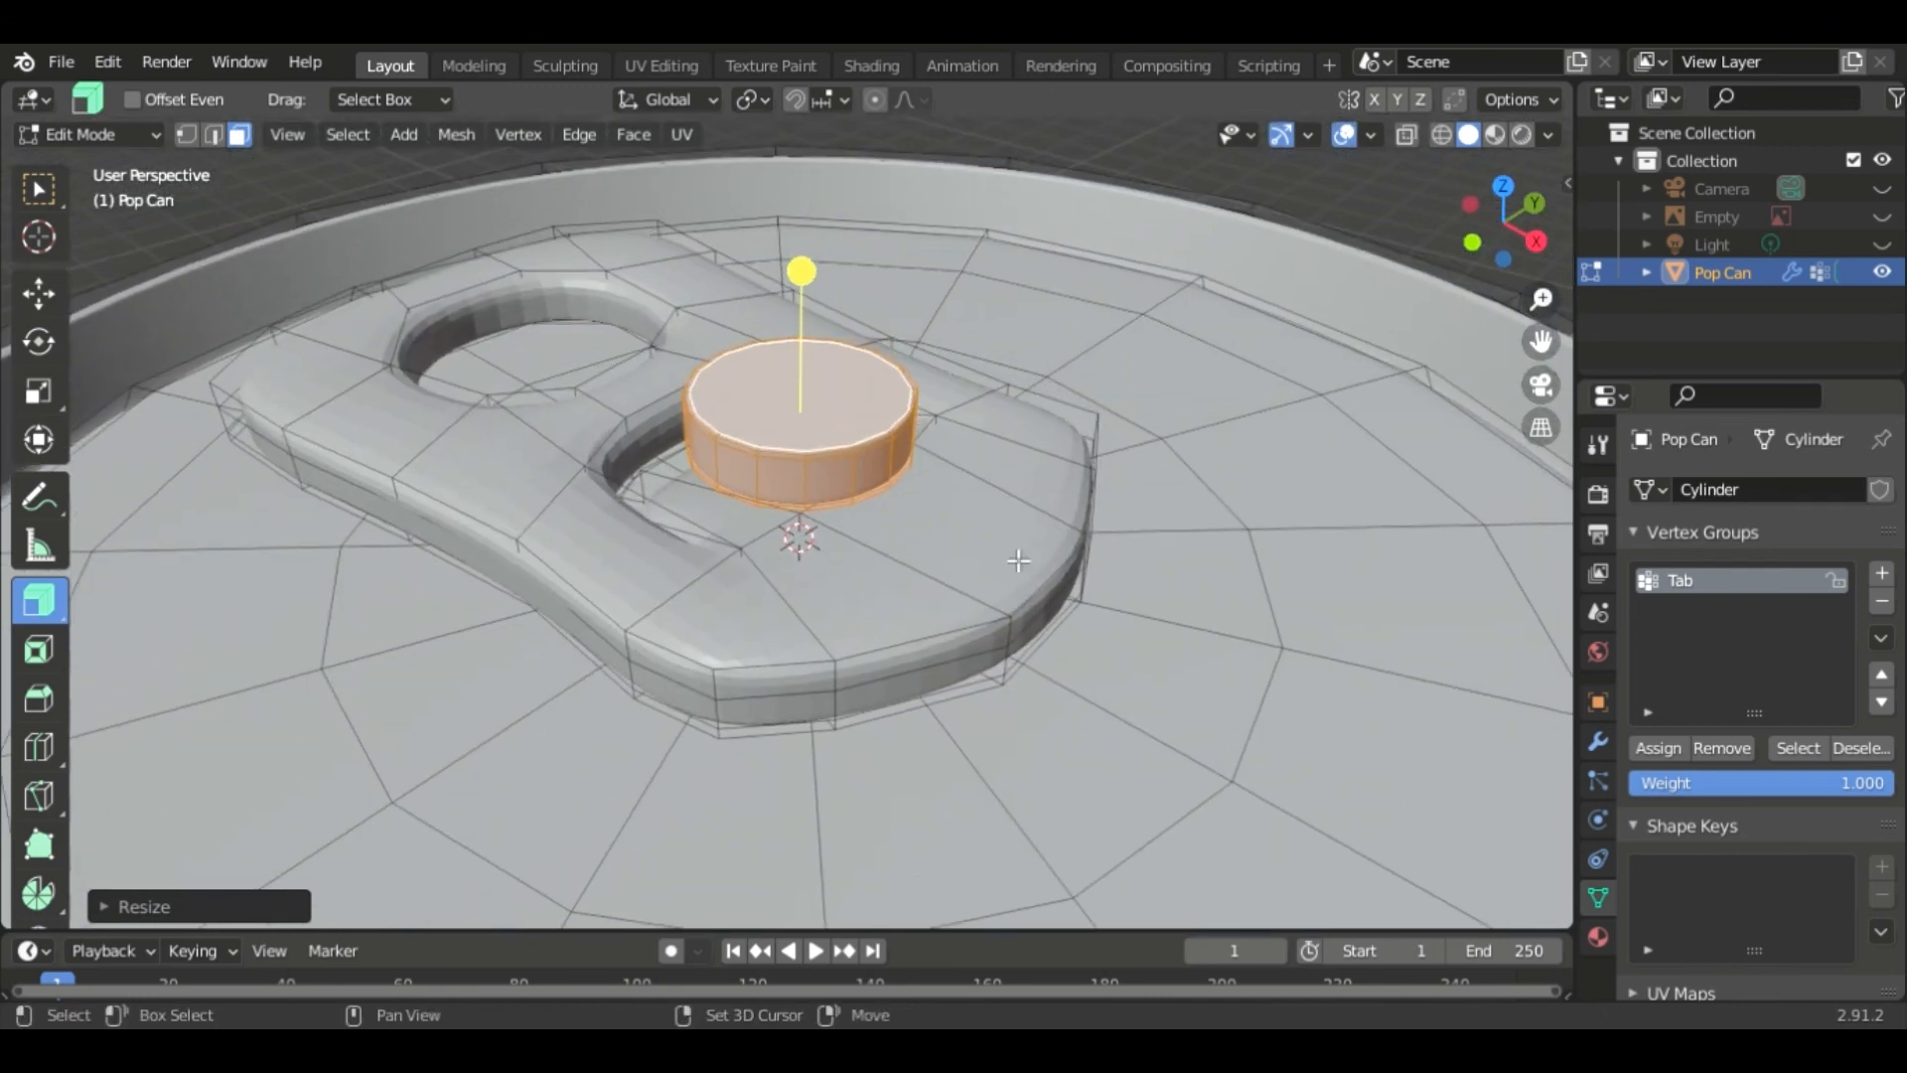
key(g)
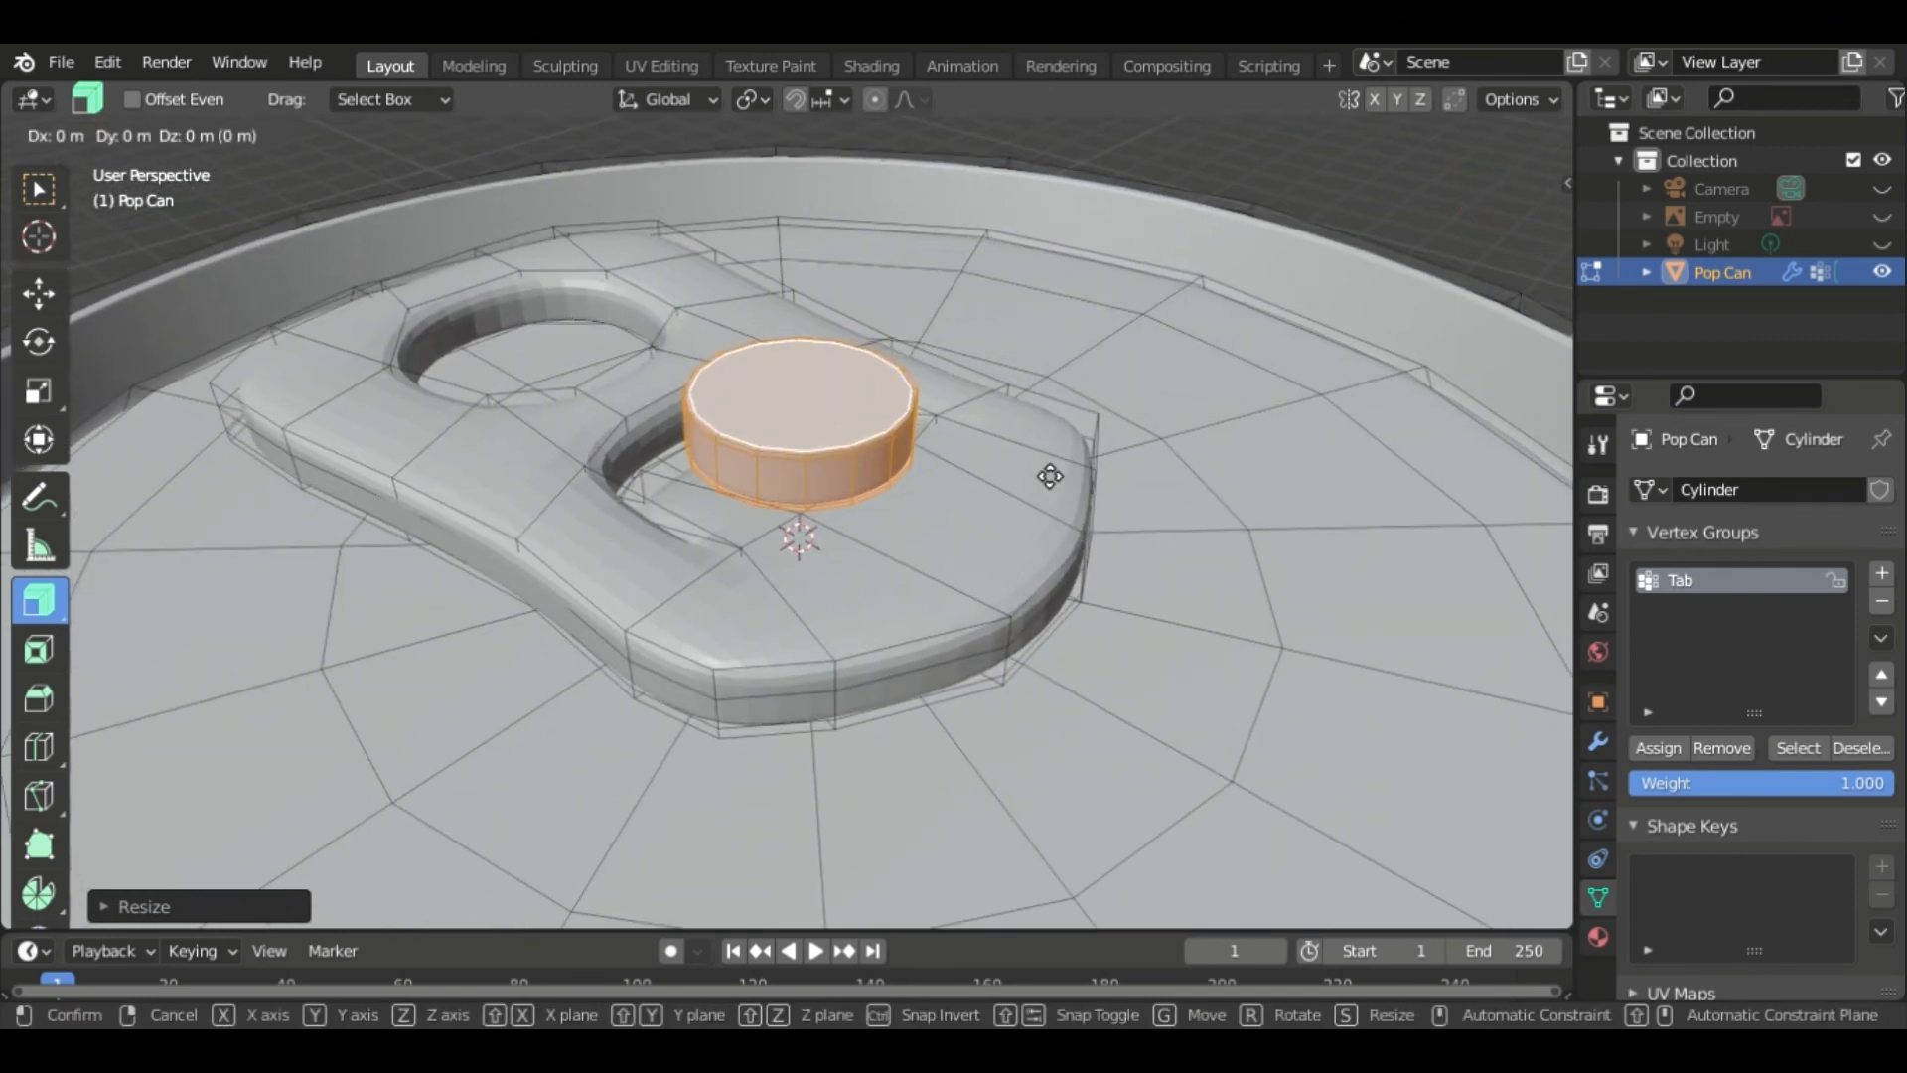
key(z)
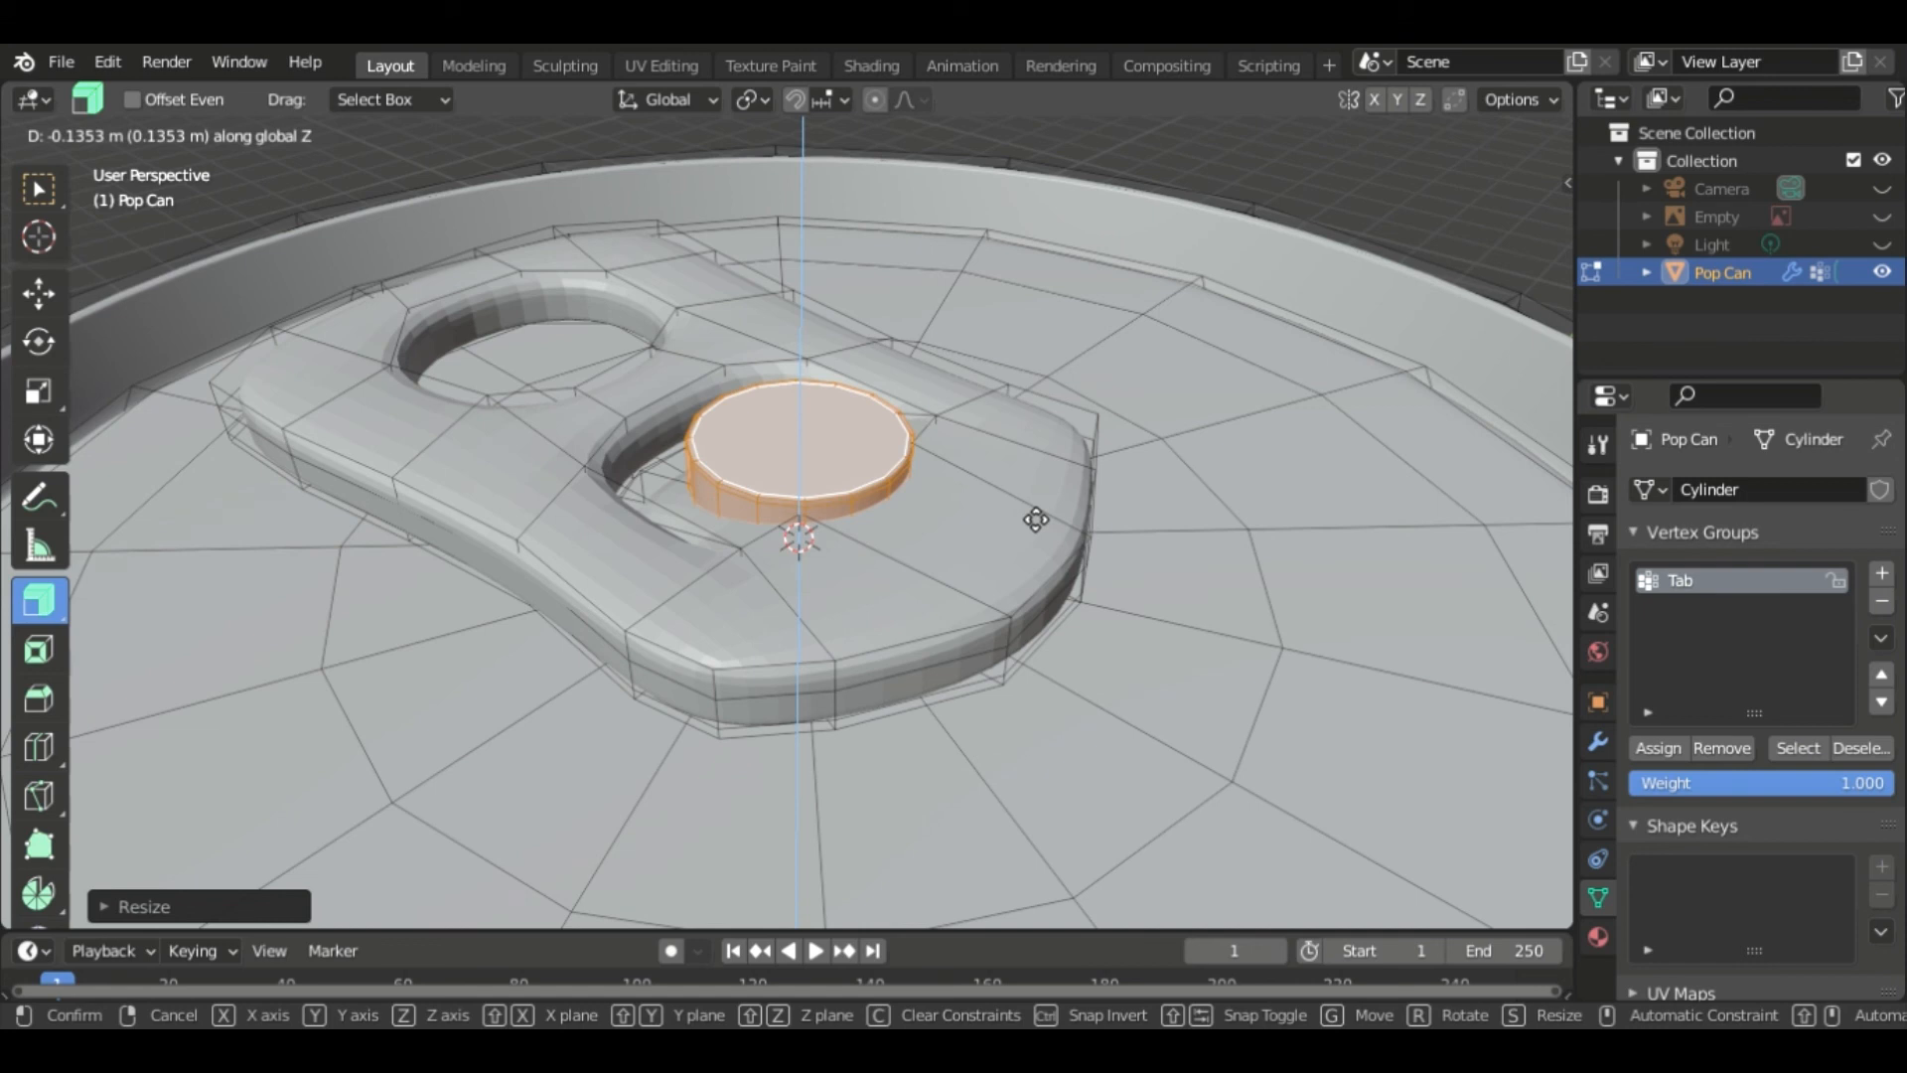
click(1034, 519)
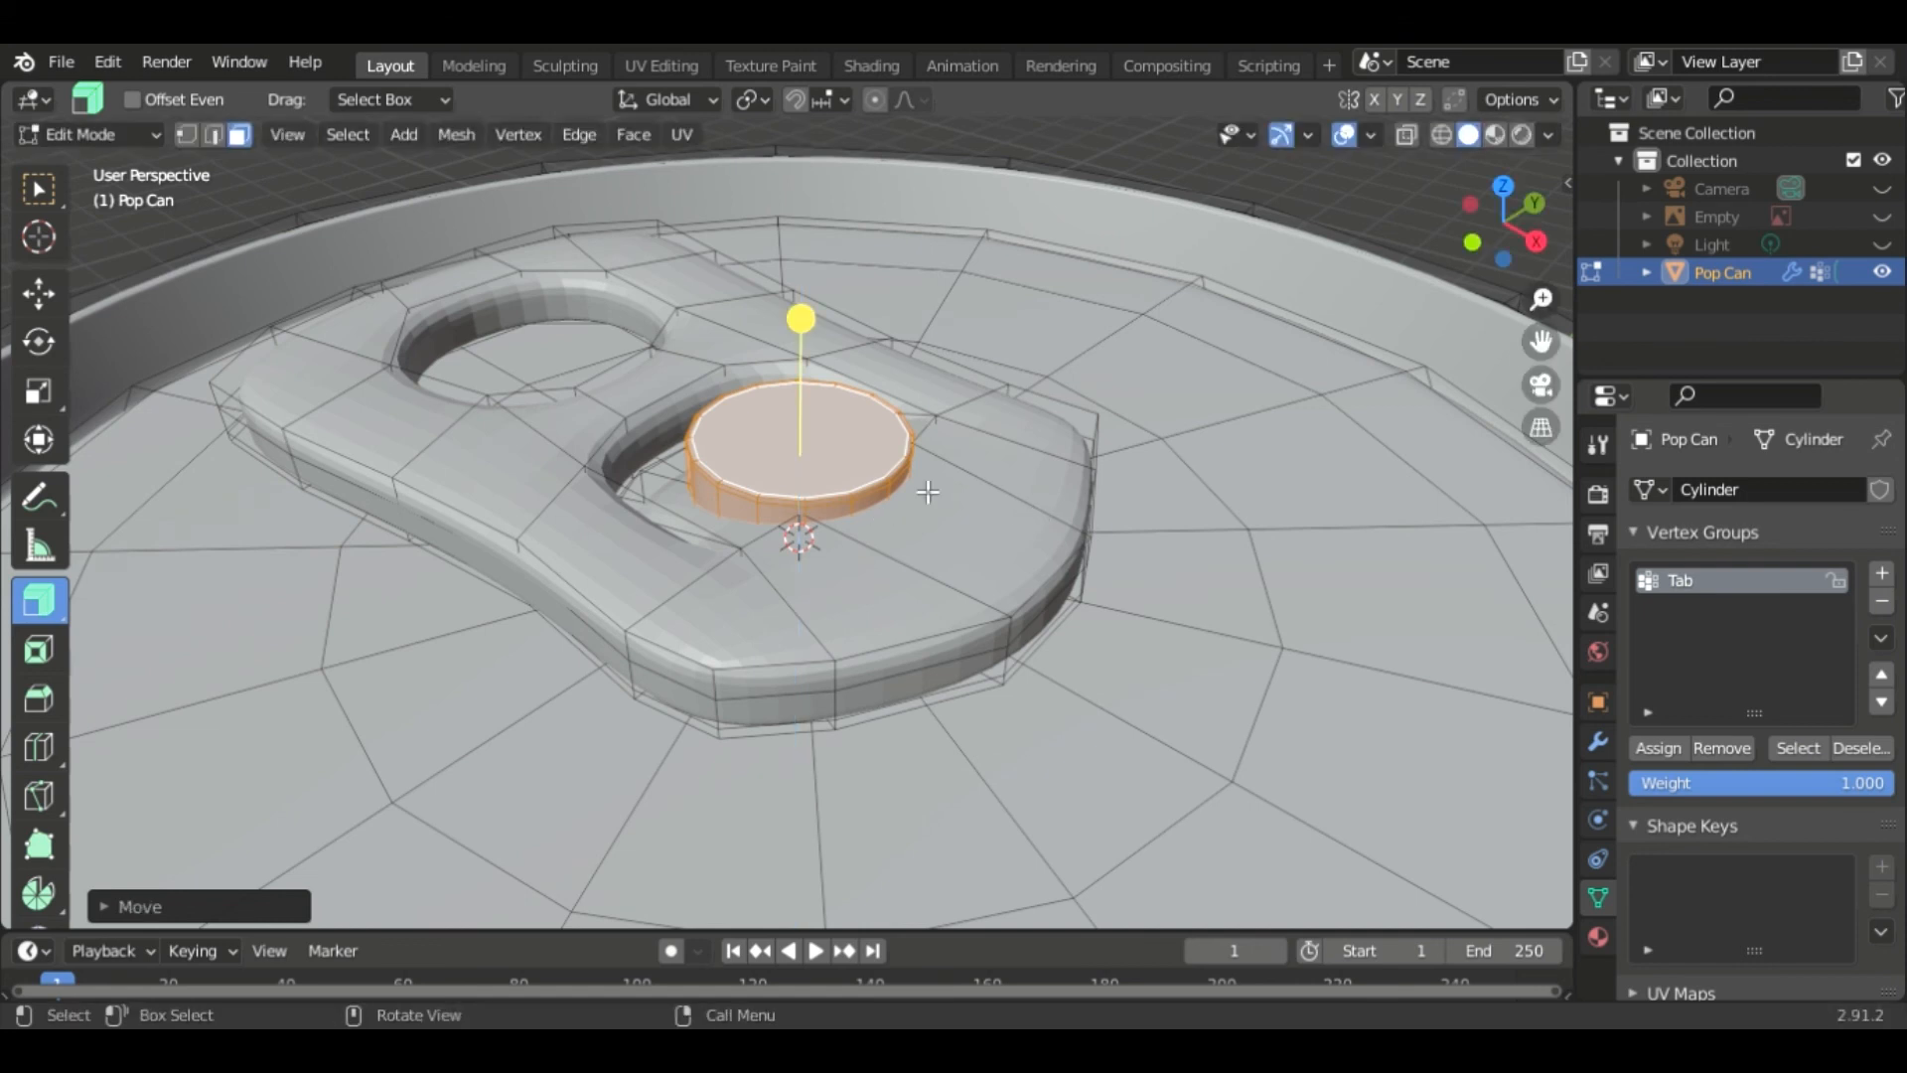
- Return to Object Mode and apply Shade Smooth to the Pop Can object
scroll(1100, 415, down, 4)
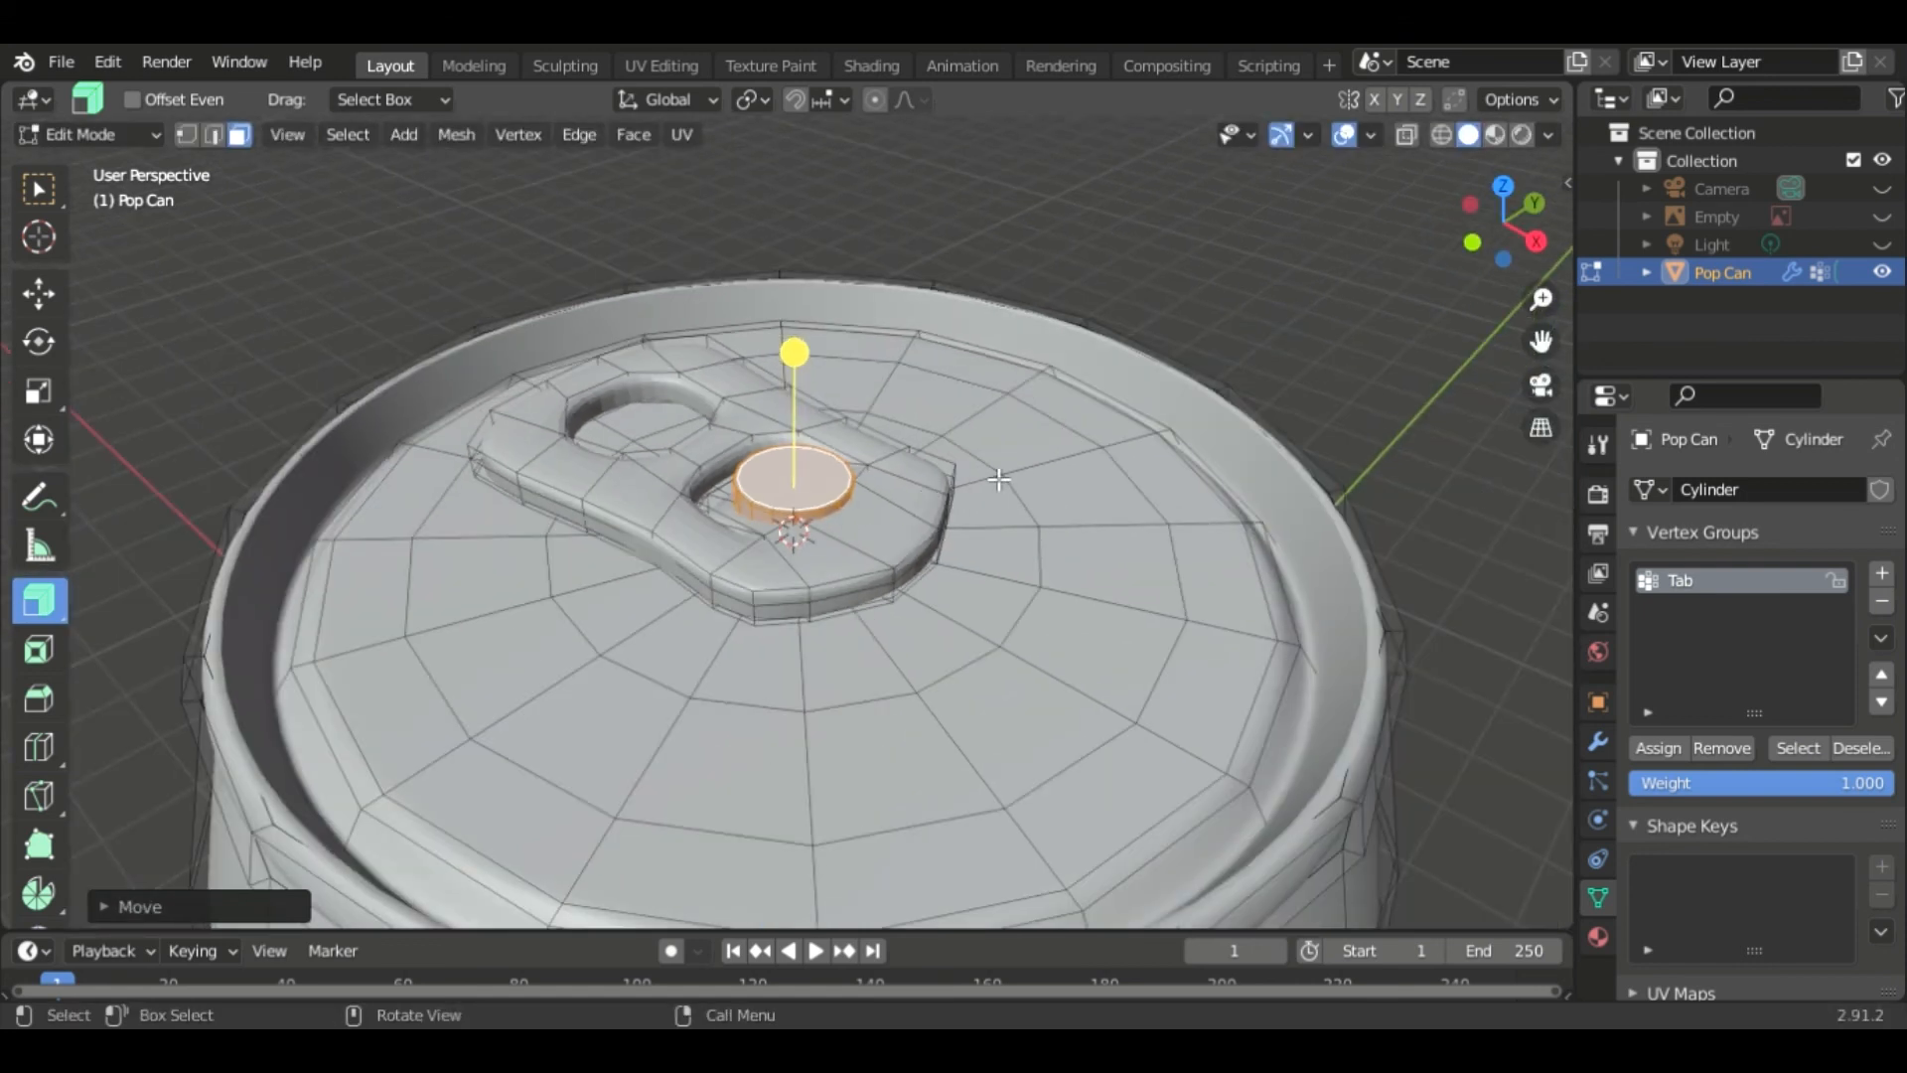
key(Tab)
right_click(834, 476)
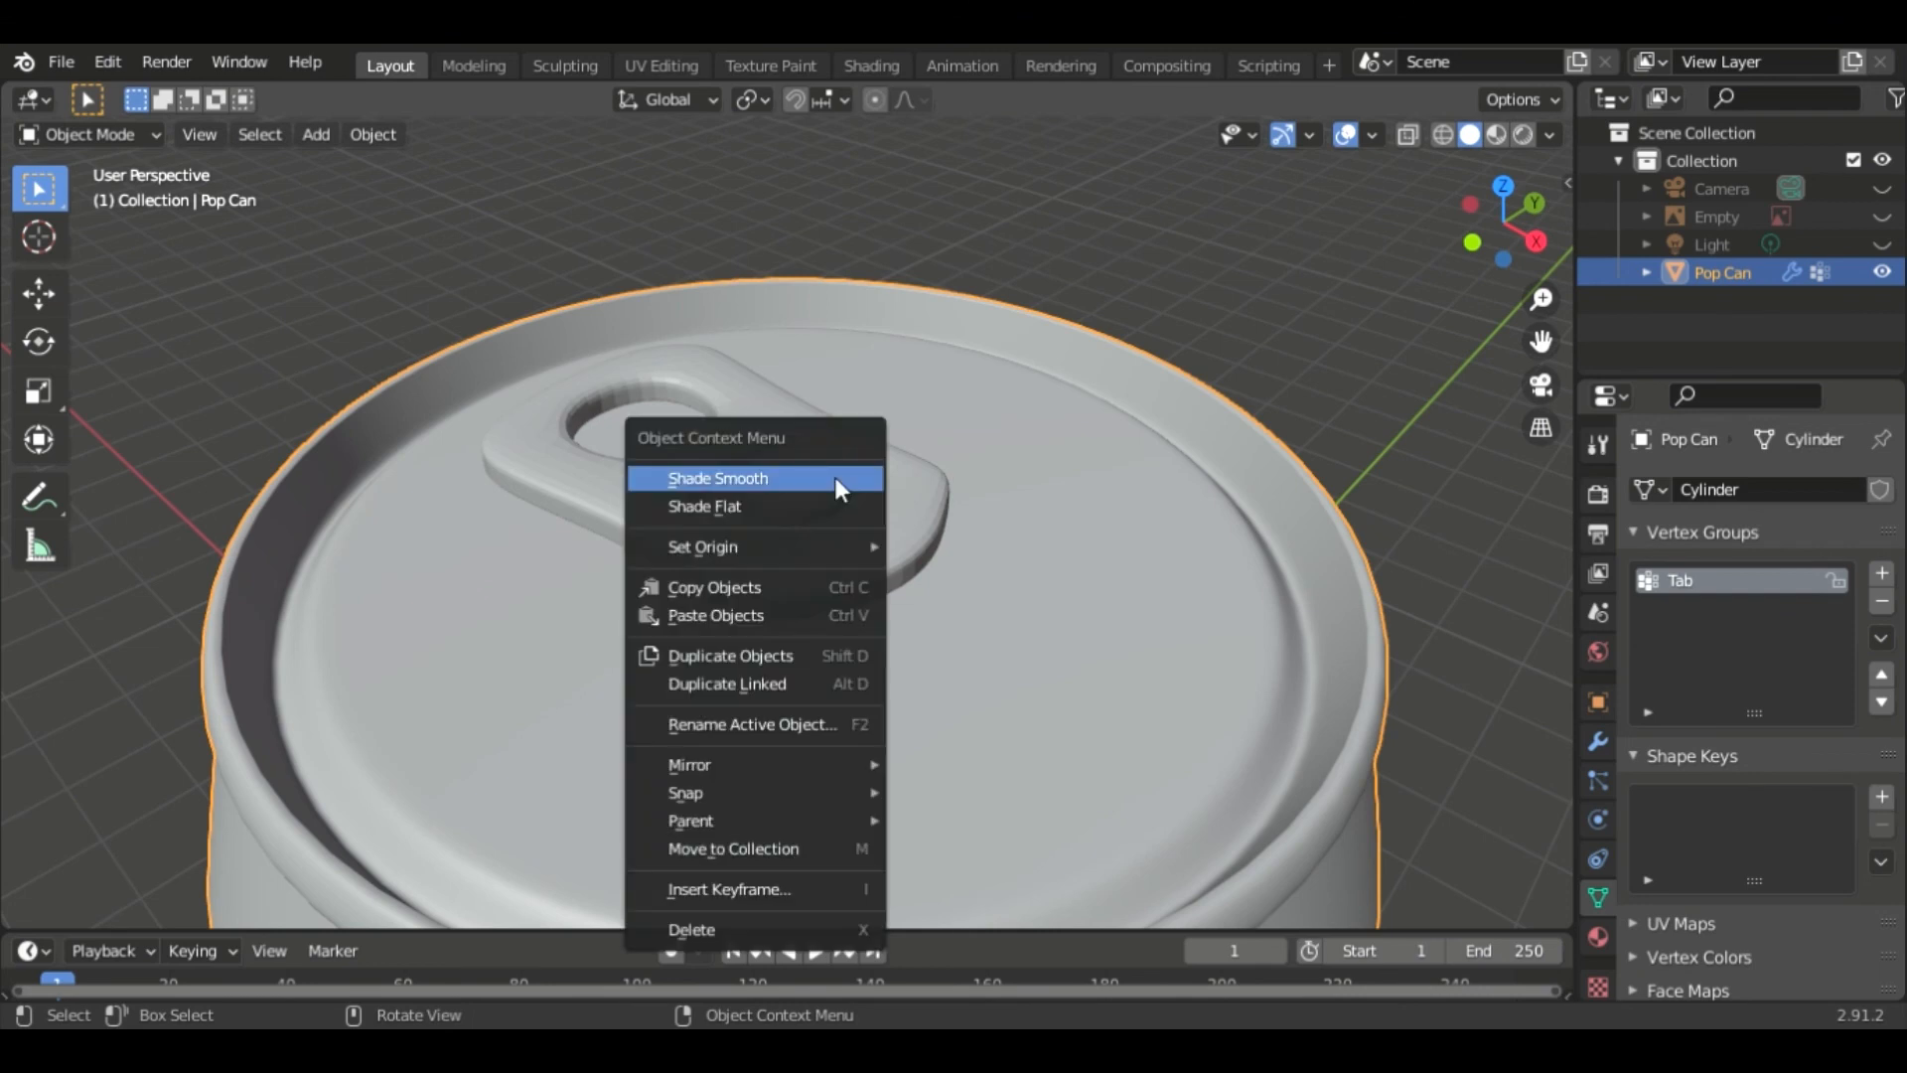
click(834, 477)
right_click(866, 525)
click(841, 521)
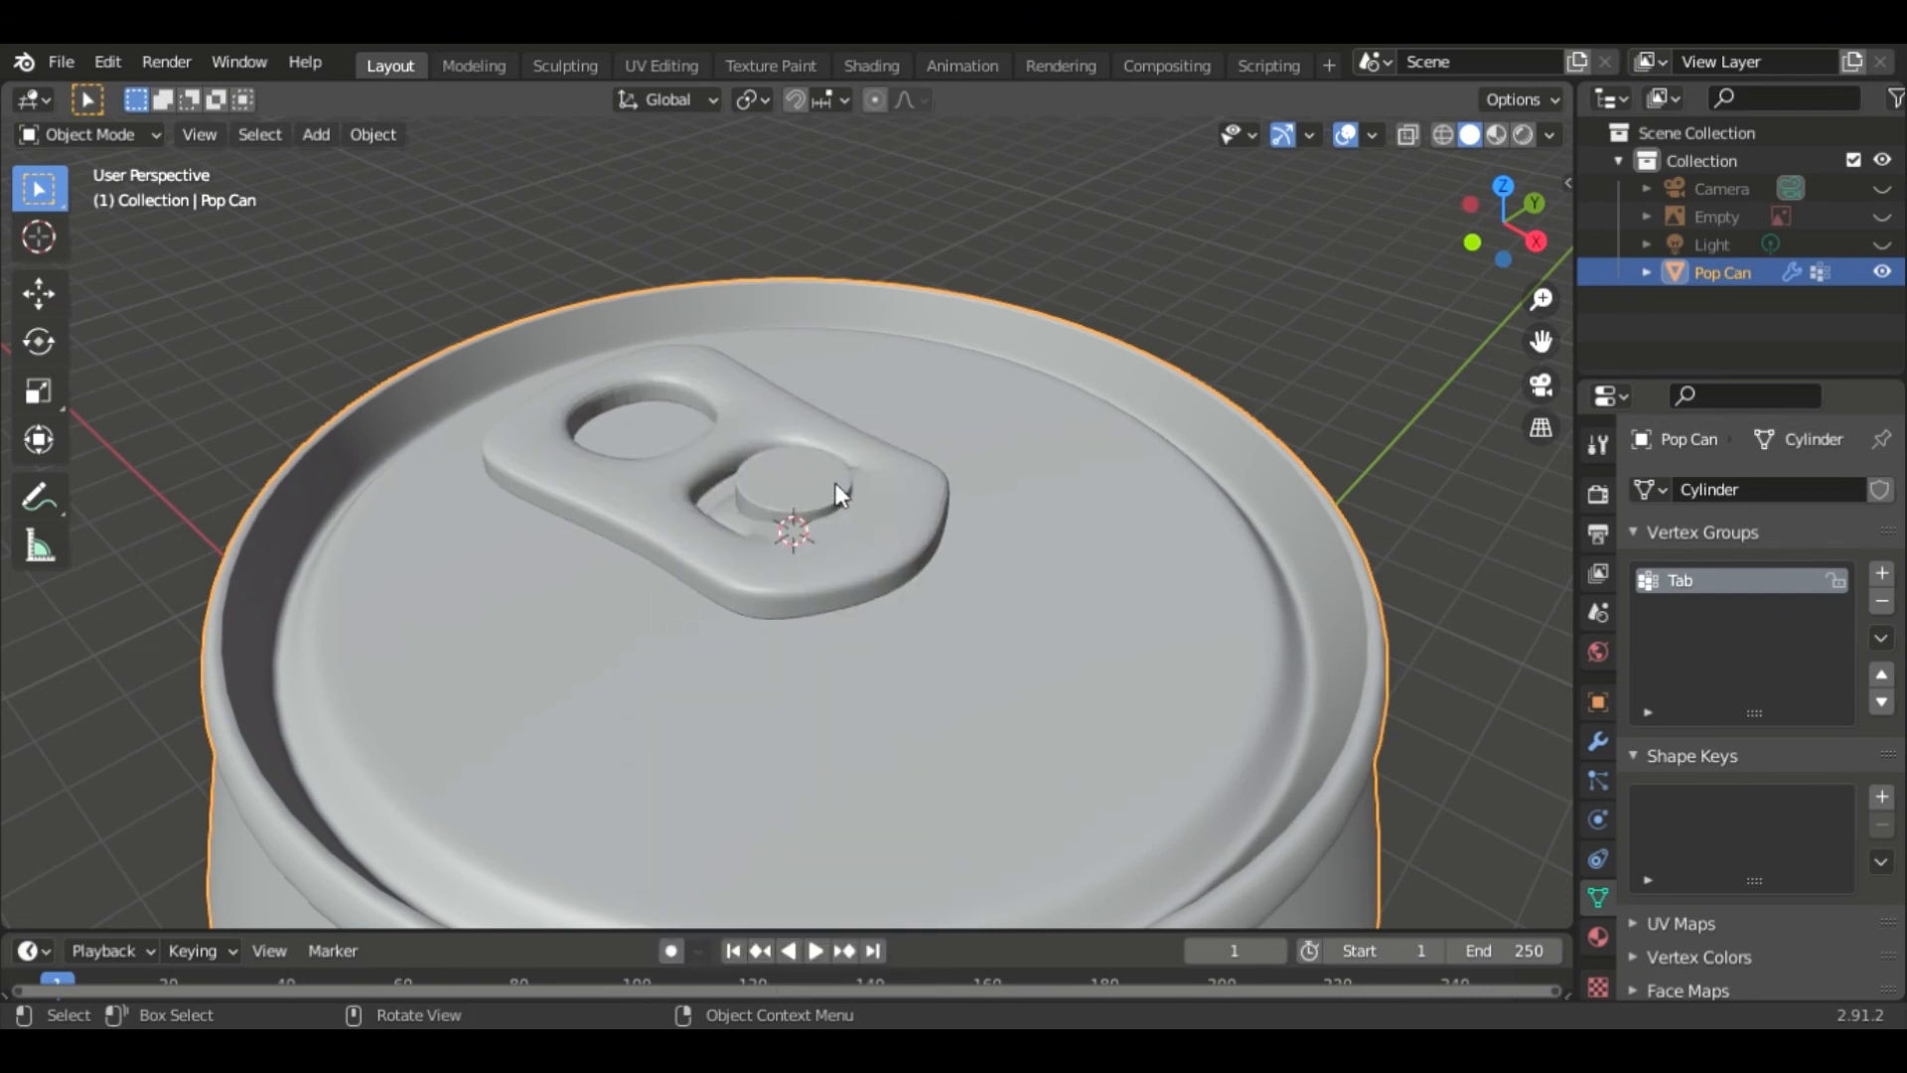
- Scale the rivet cylinder to about 0.76 in X and Y while keeping its Z size, then leave Edit Mode
key(Tab)
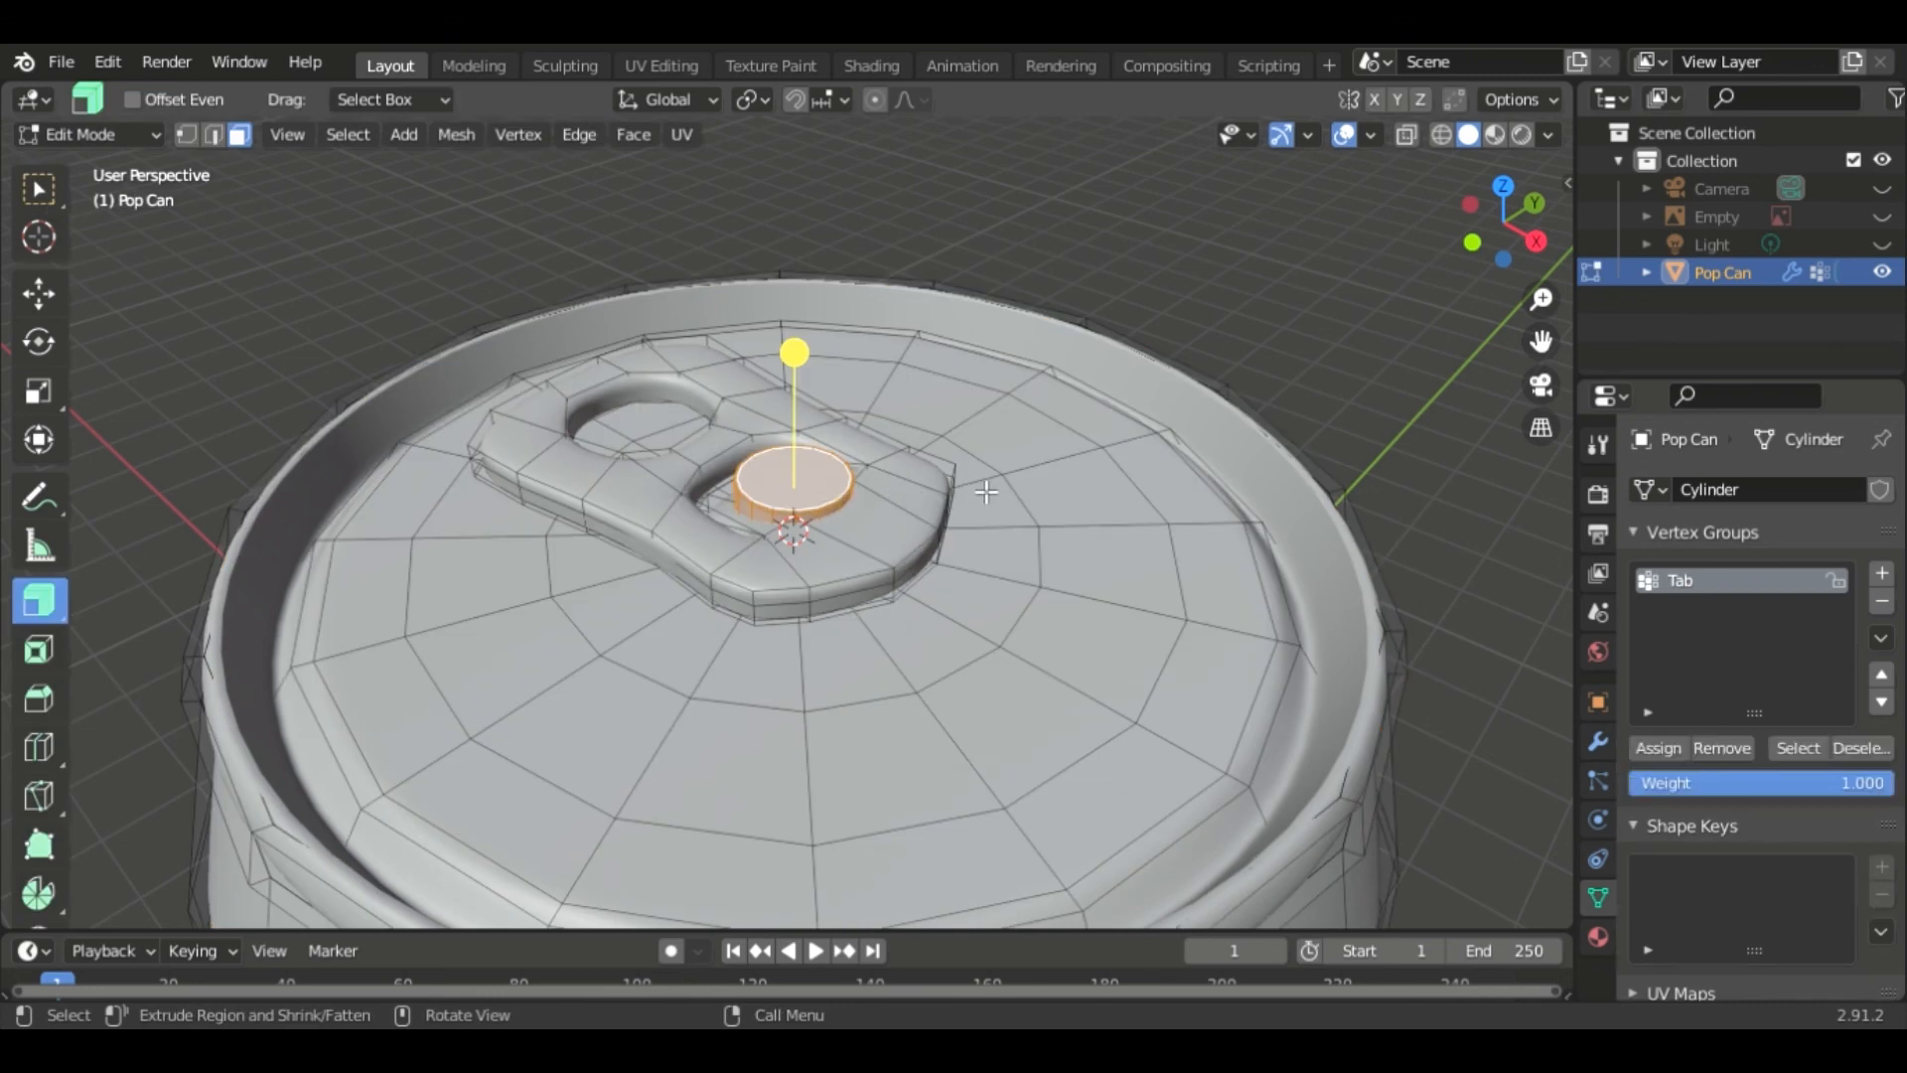
key(s)
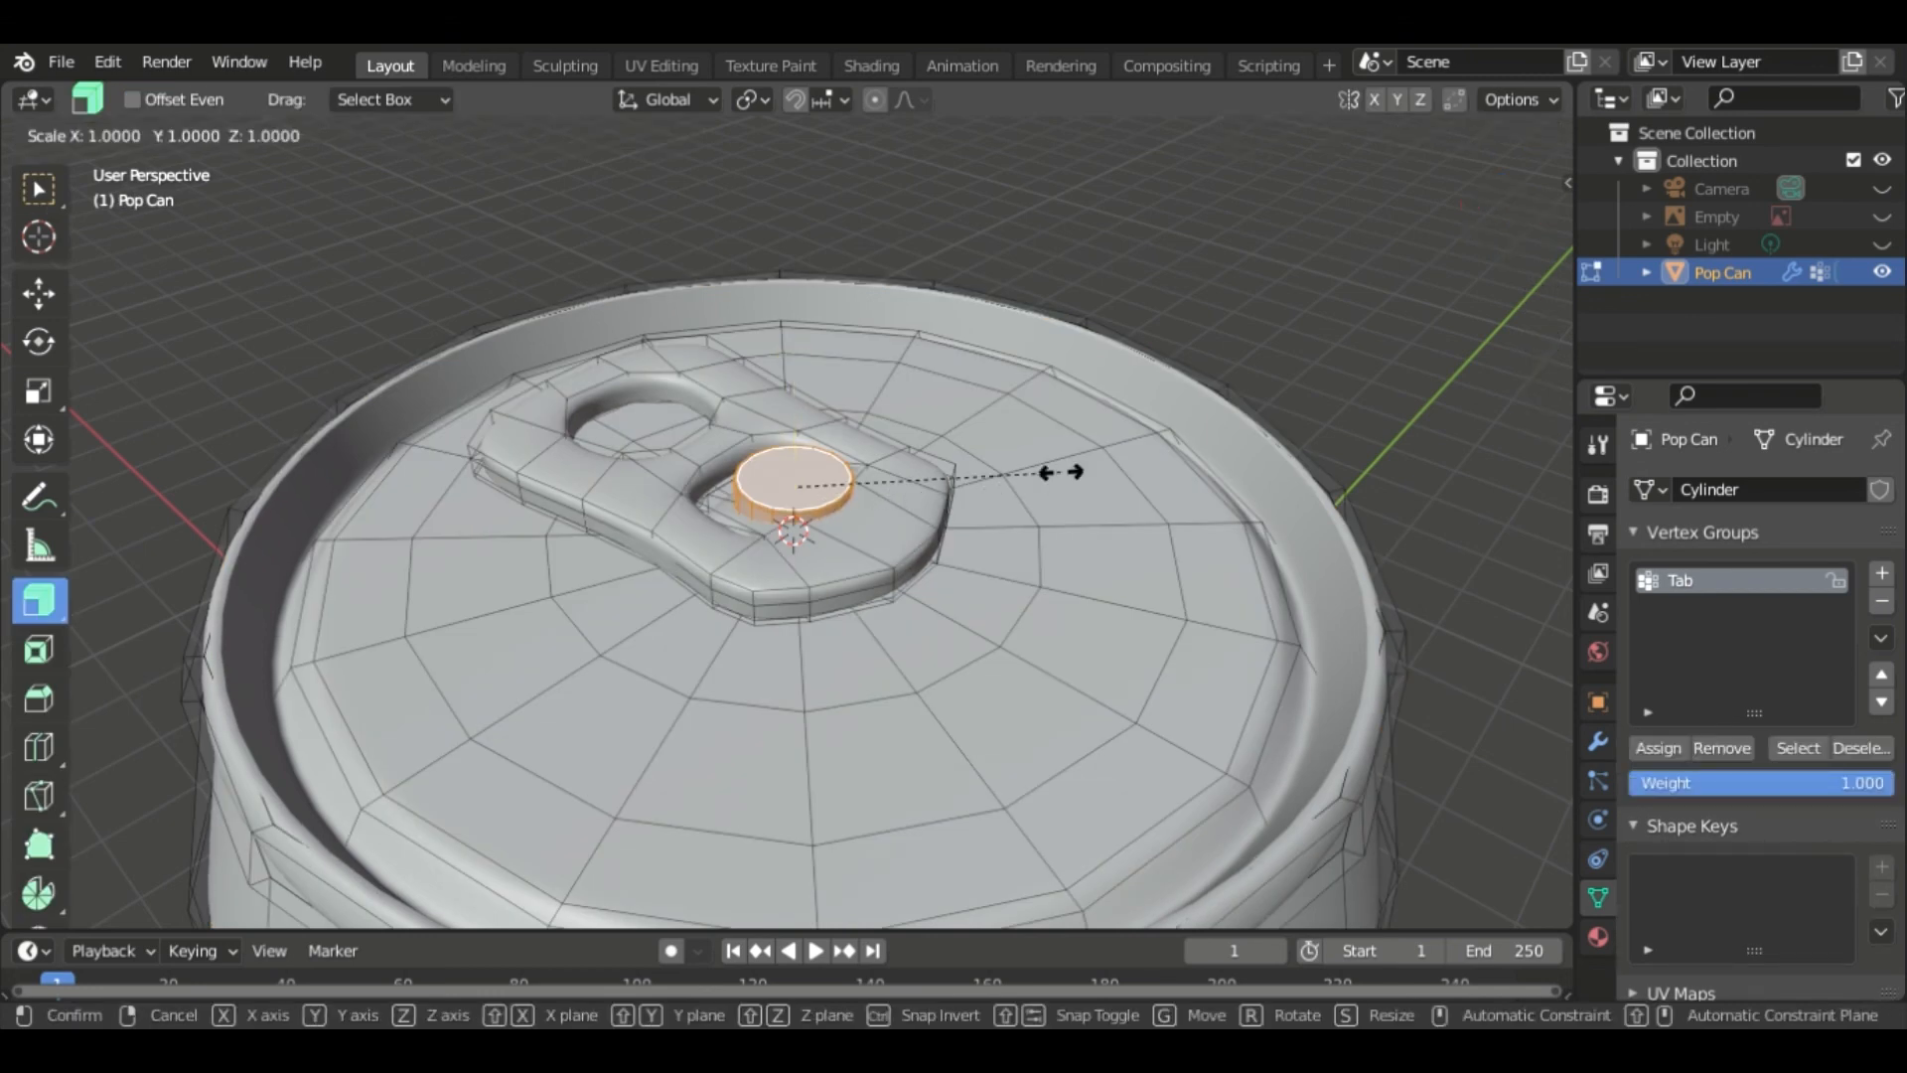
key(shift+z)
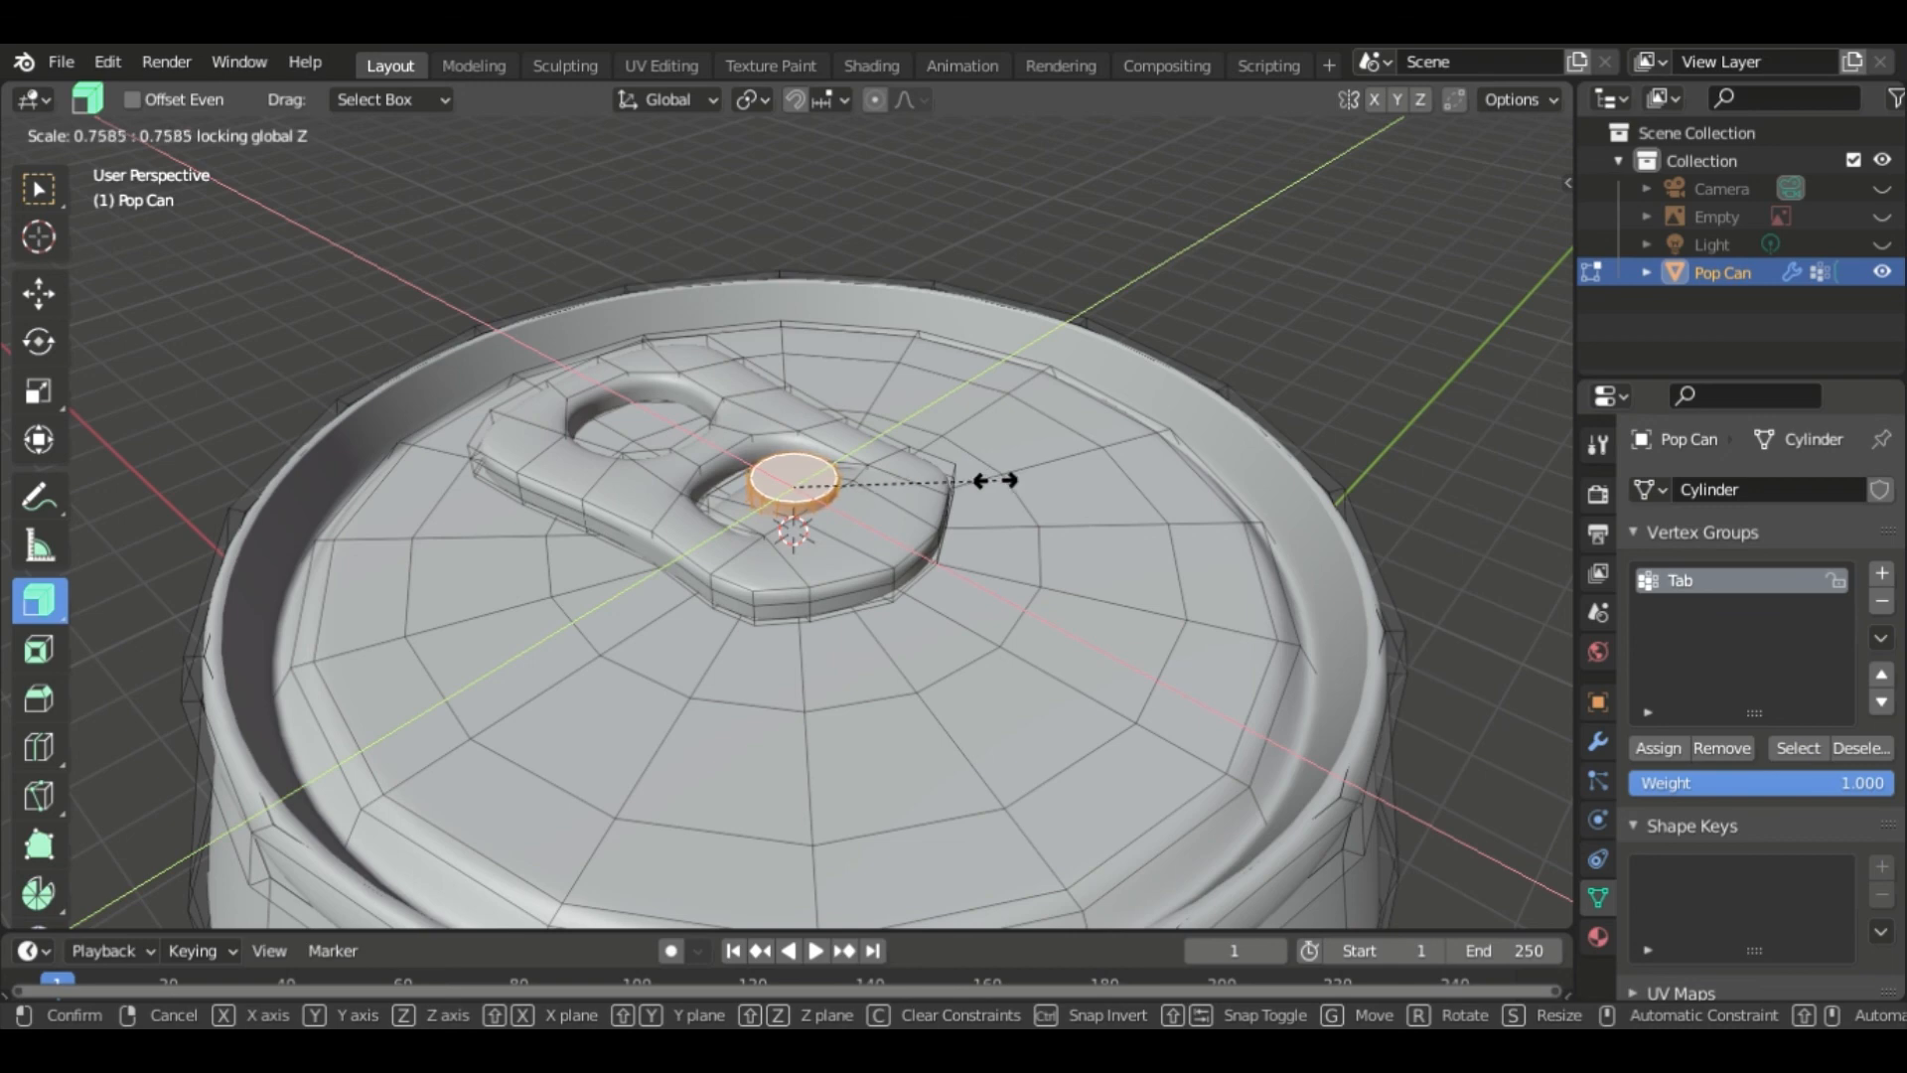
click(995, 479)
middle_drag(1226, 313, 812, 490)
key(Tab)
scroll(1261, 315, down, 4)
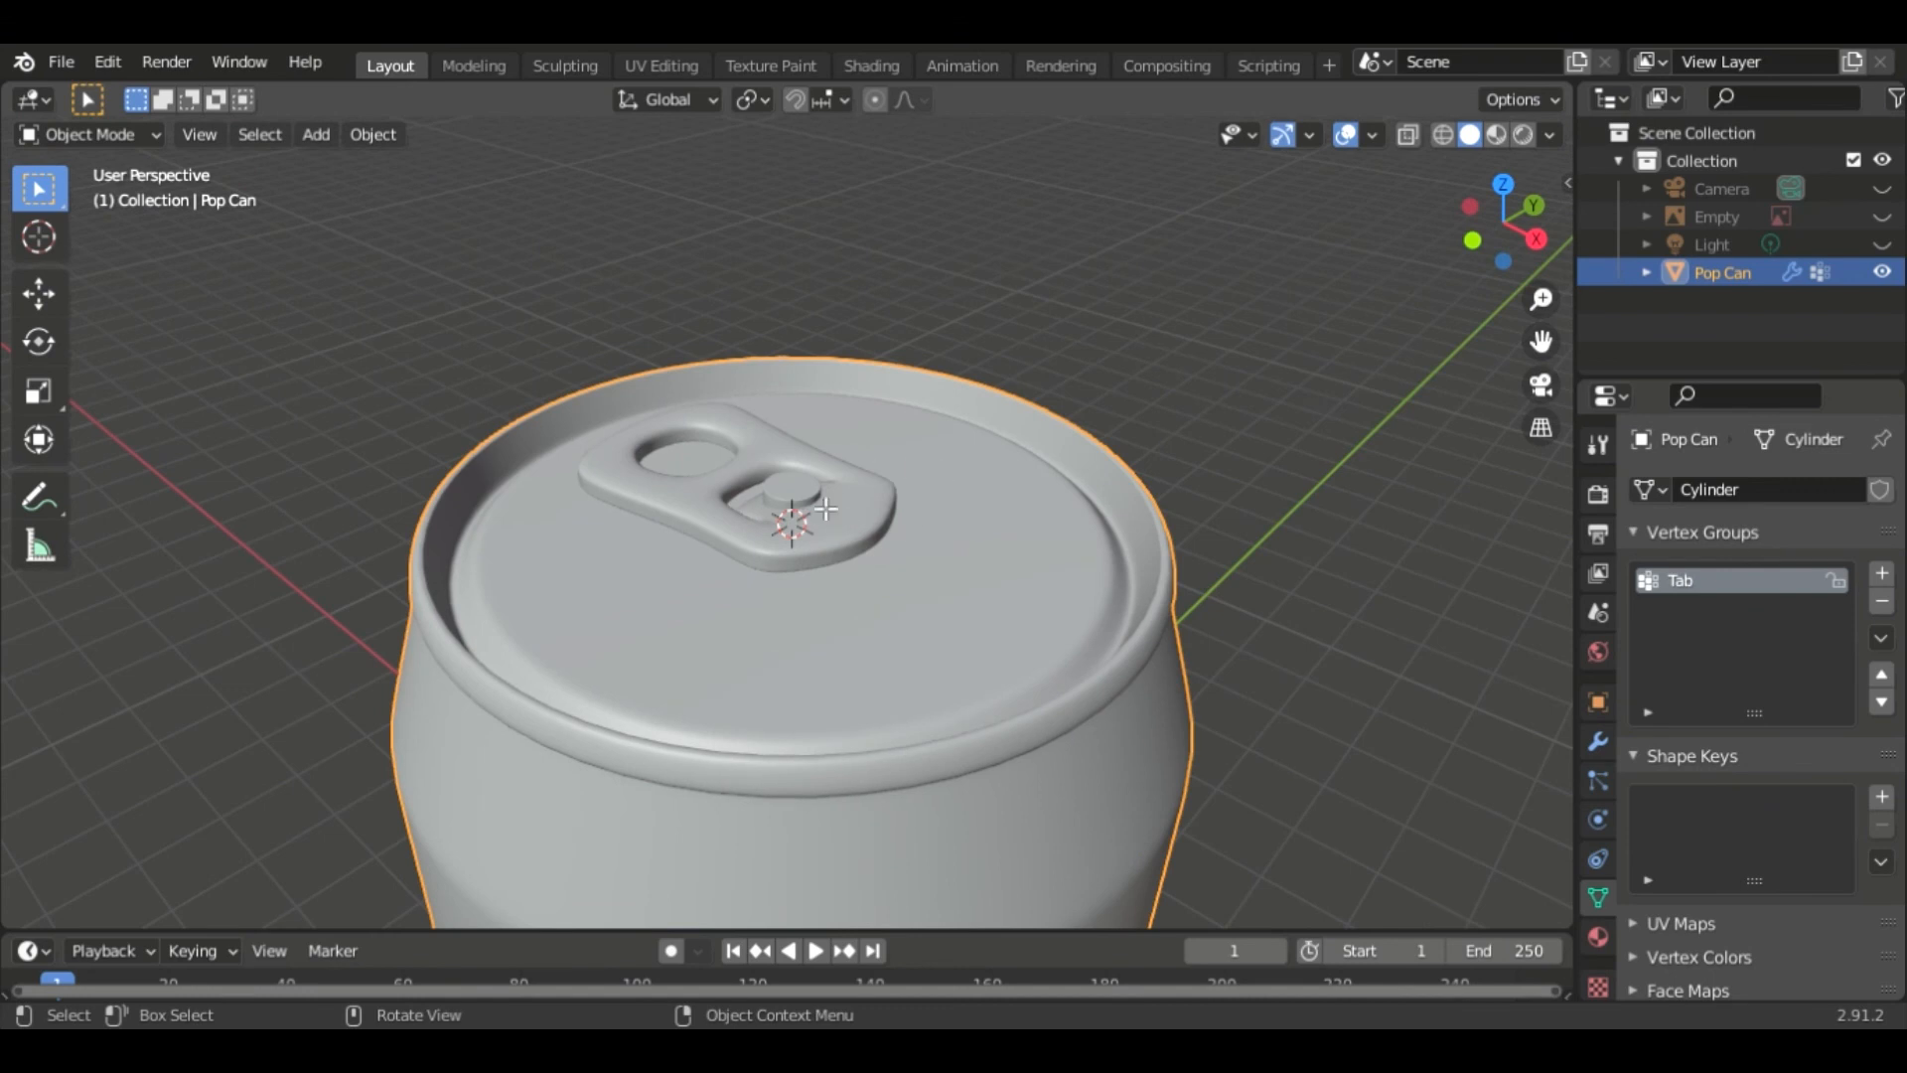
- Lower the rivet about 0.04 m along Z and scale it to about 0.91 in X and Y only
key(Tab)
key(g)
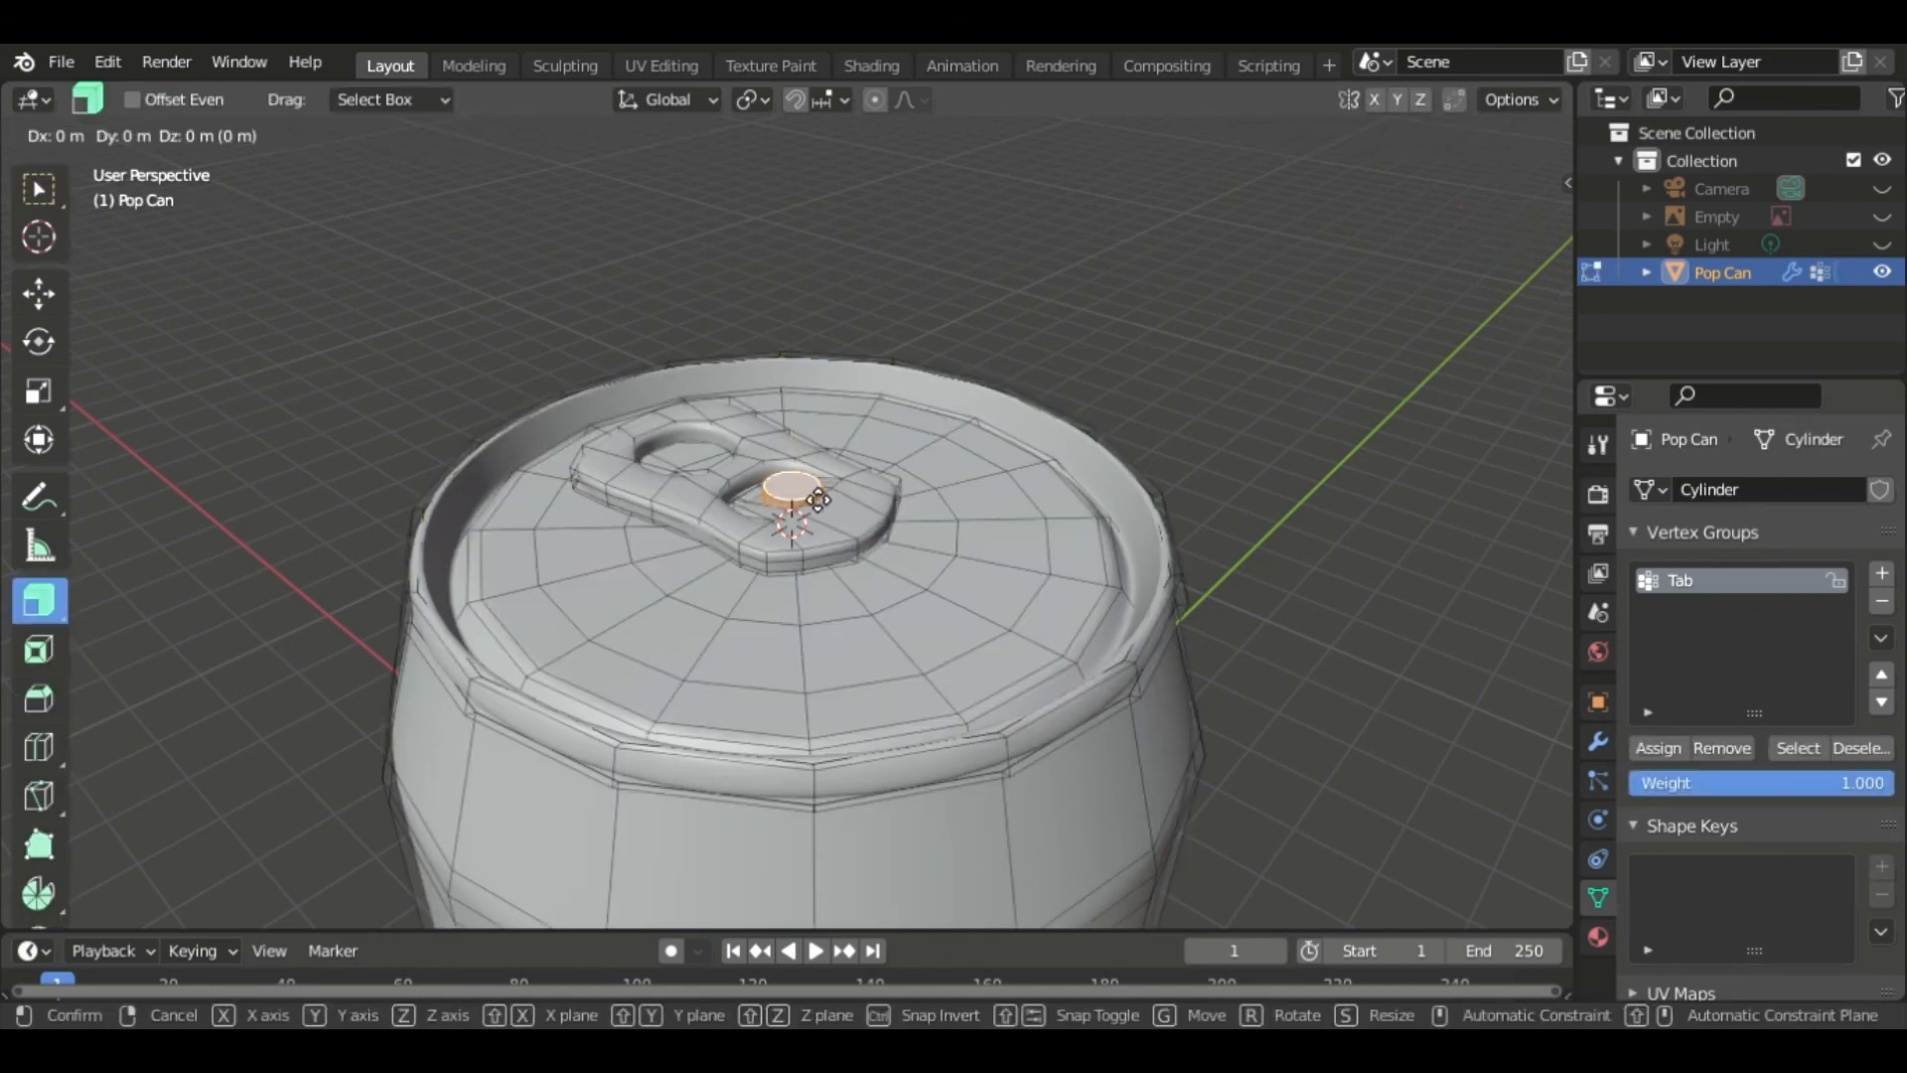
key(z)
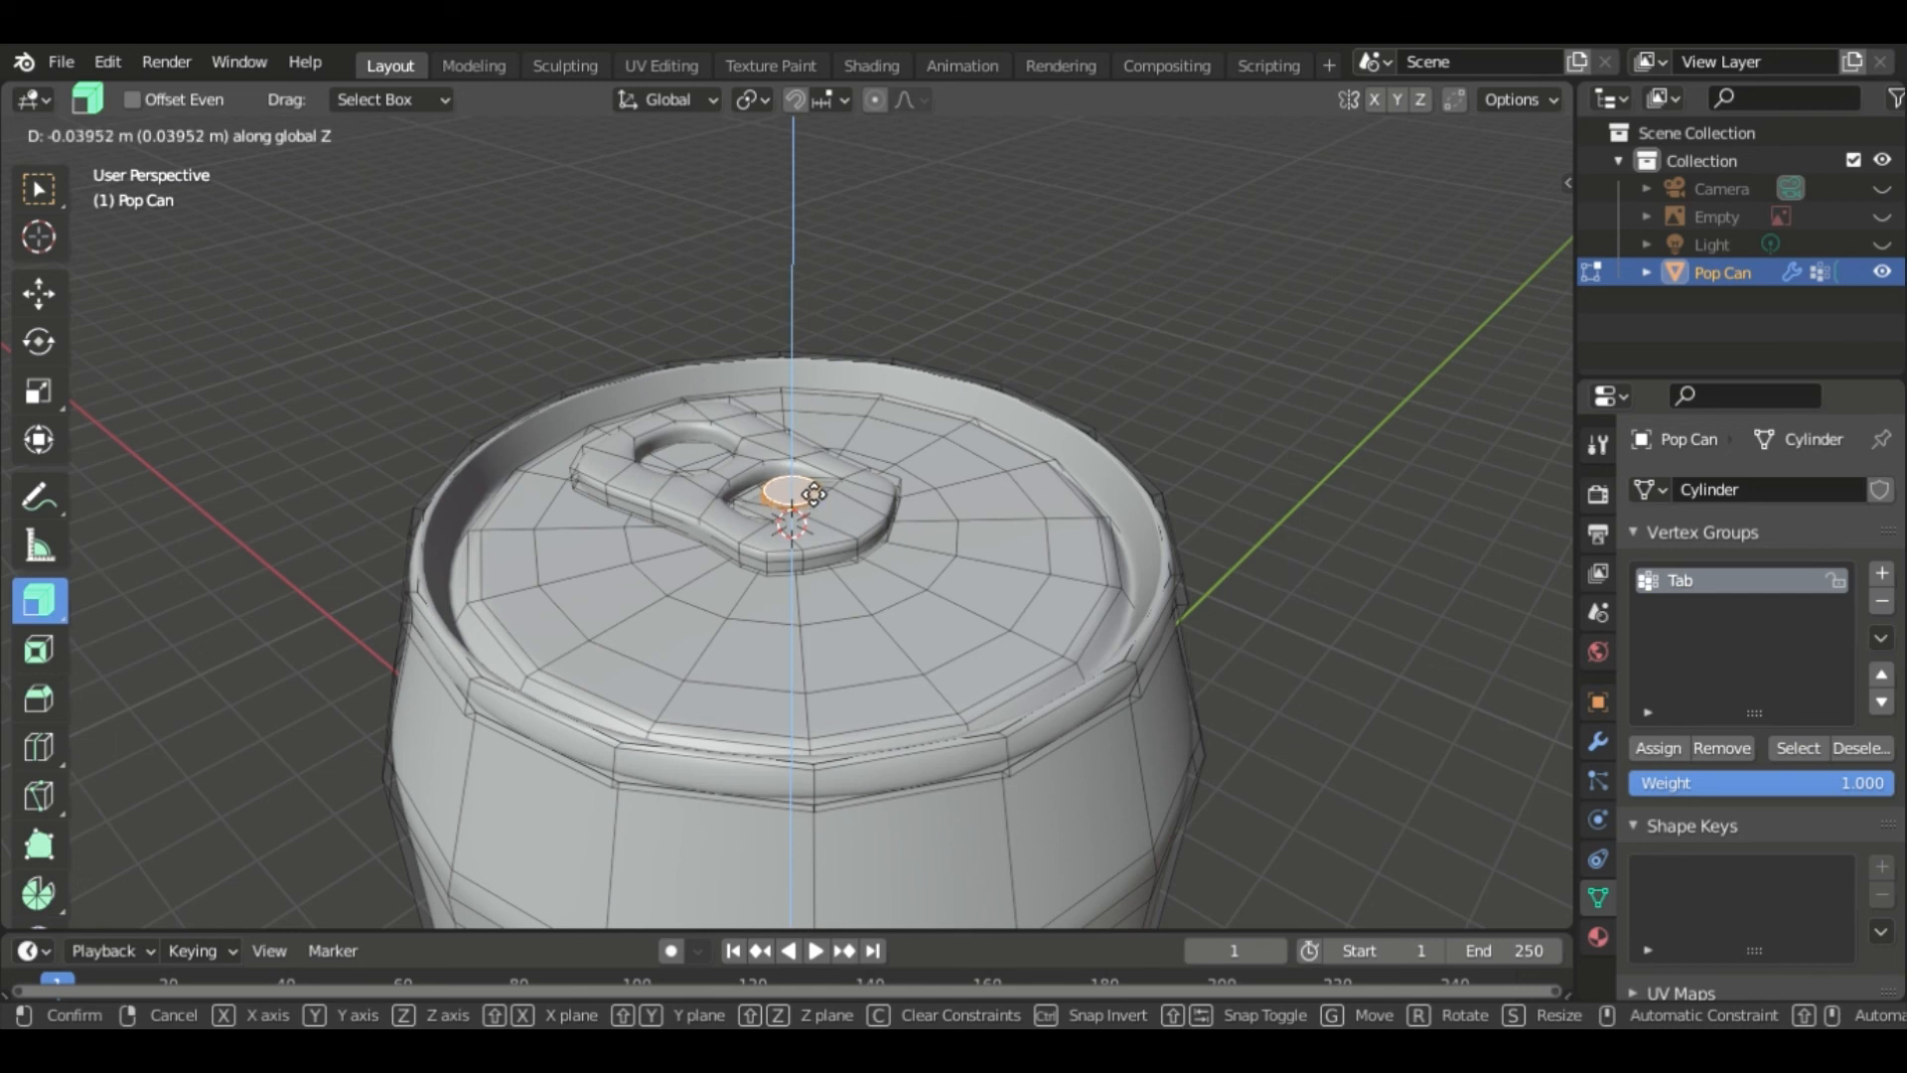
click(813, 493)
key(s)
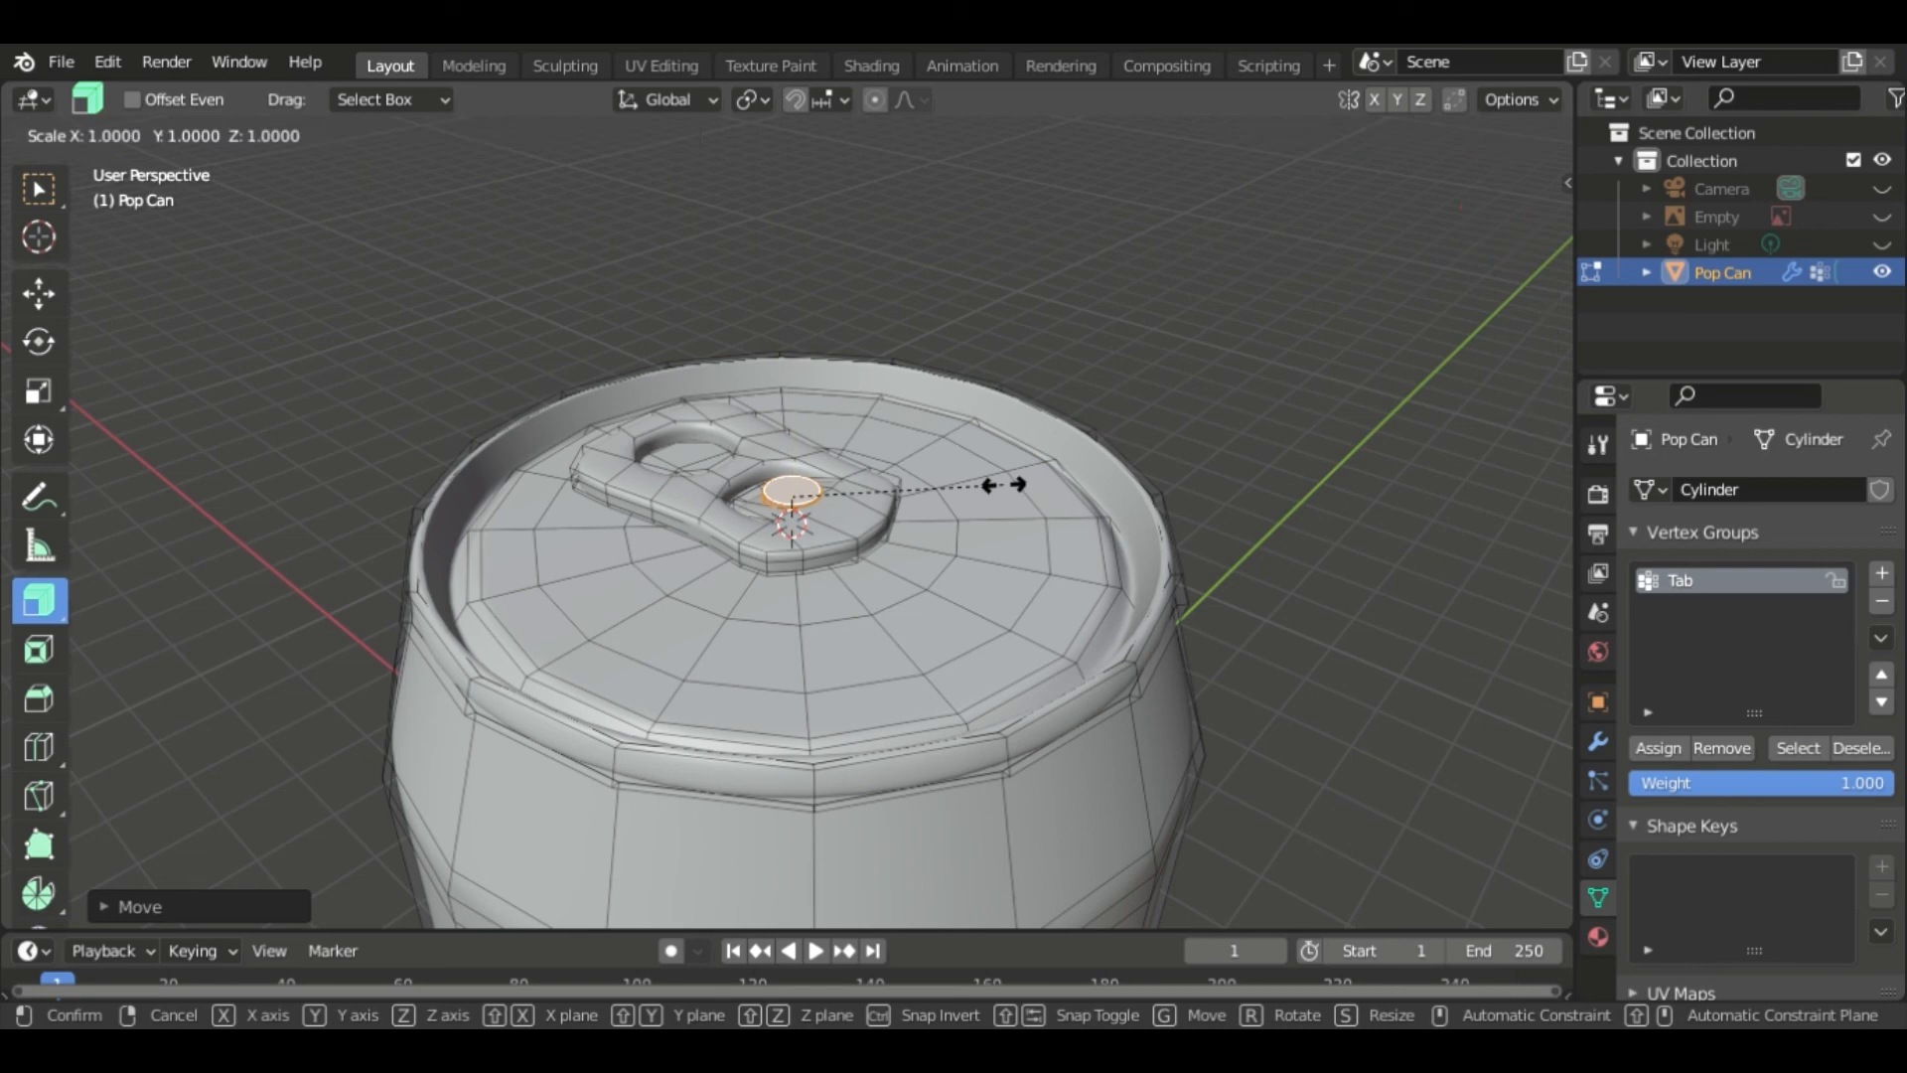
key(shift+z)
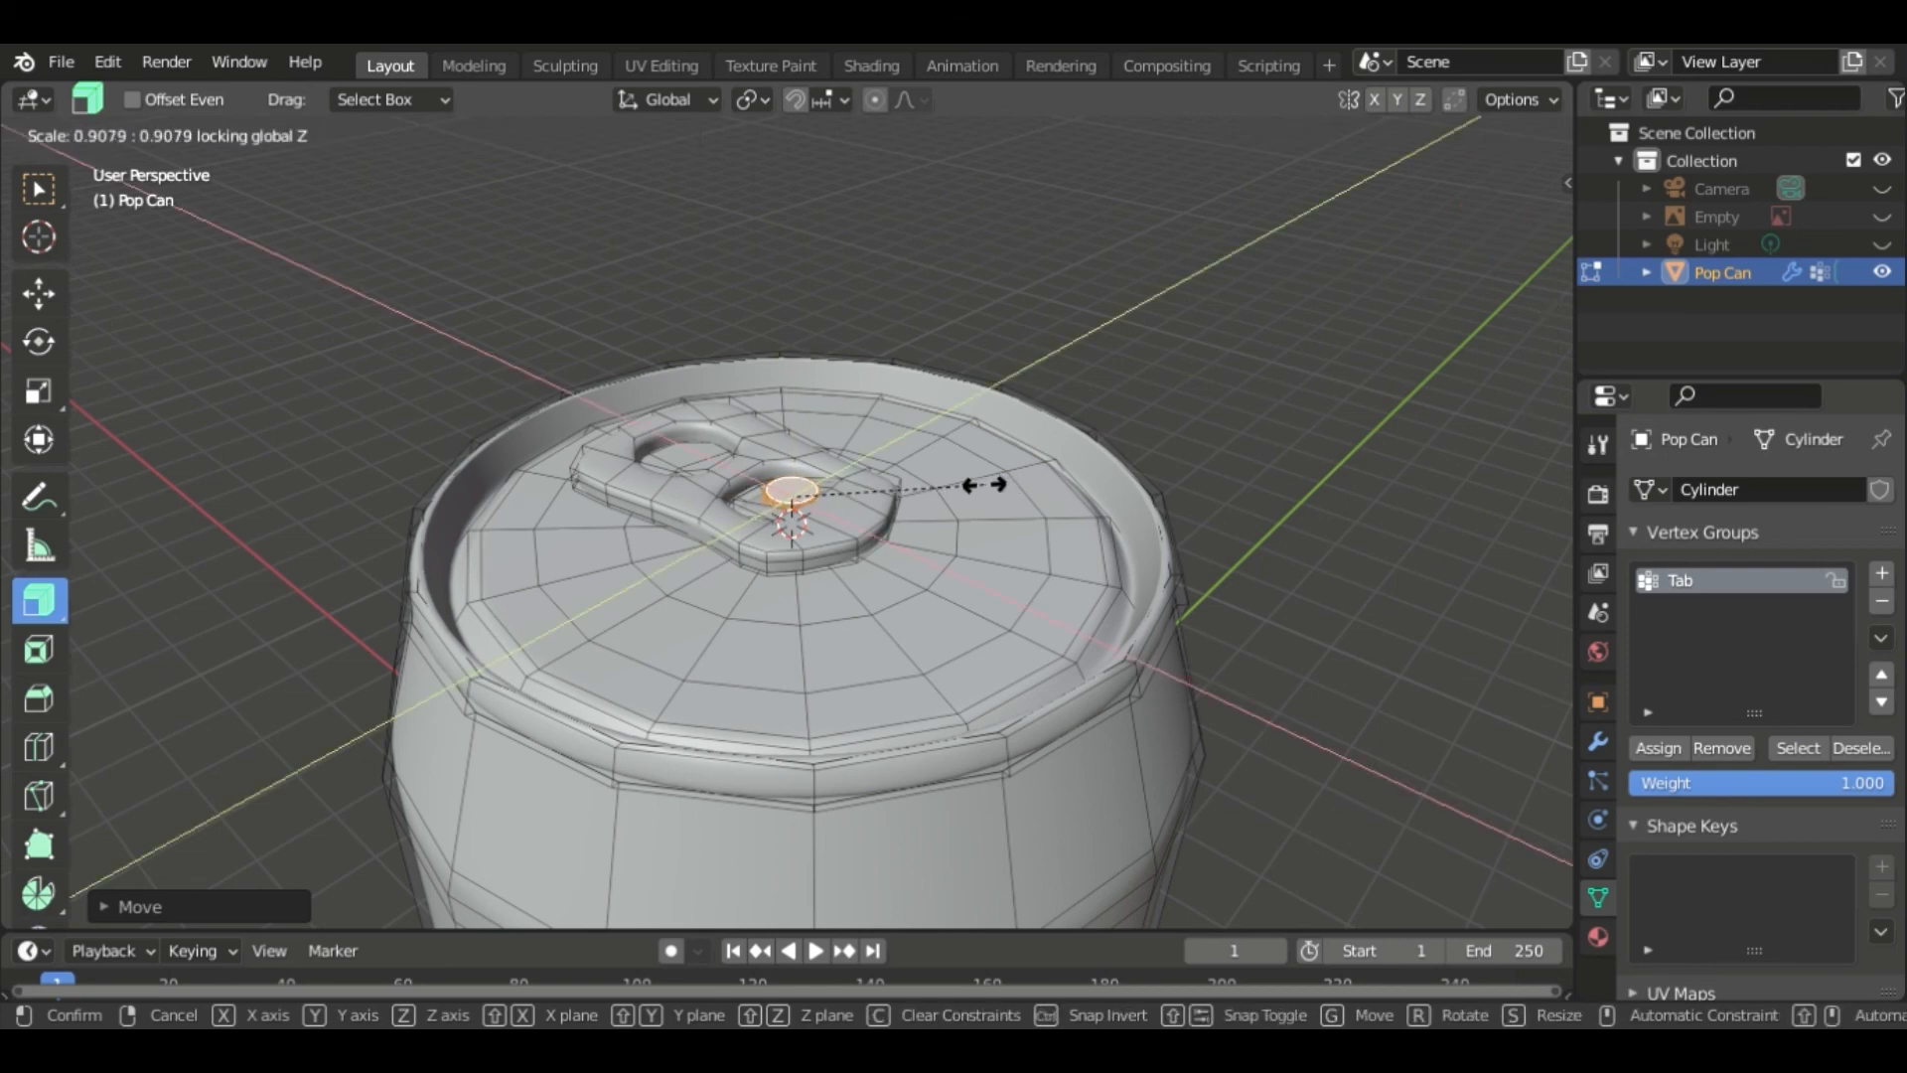
click(981, 485)
middle_drag(1094, 374, 1137, 372)
- Return to Object Mode and orbit around the can to inspect the lid and rivet
key(Tab)
scroll(1227, 437, down, 5)
middle_drag(1076, 600, 1020, 591)
scroll(1020, 591, up, 2)
middle_drag(1096, 525, 1100, 525)
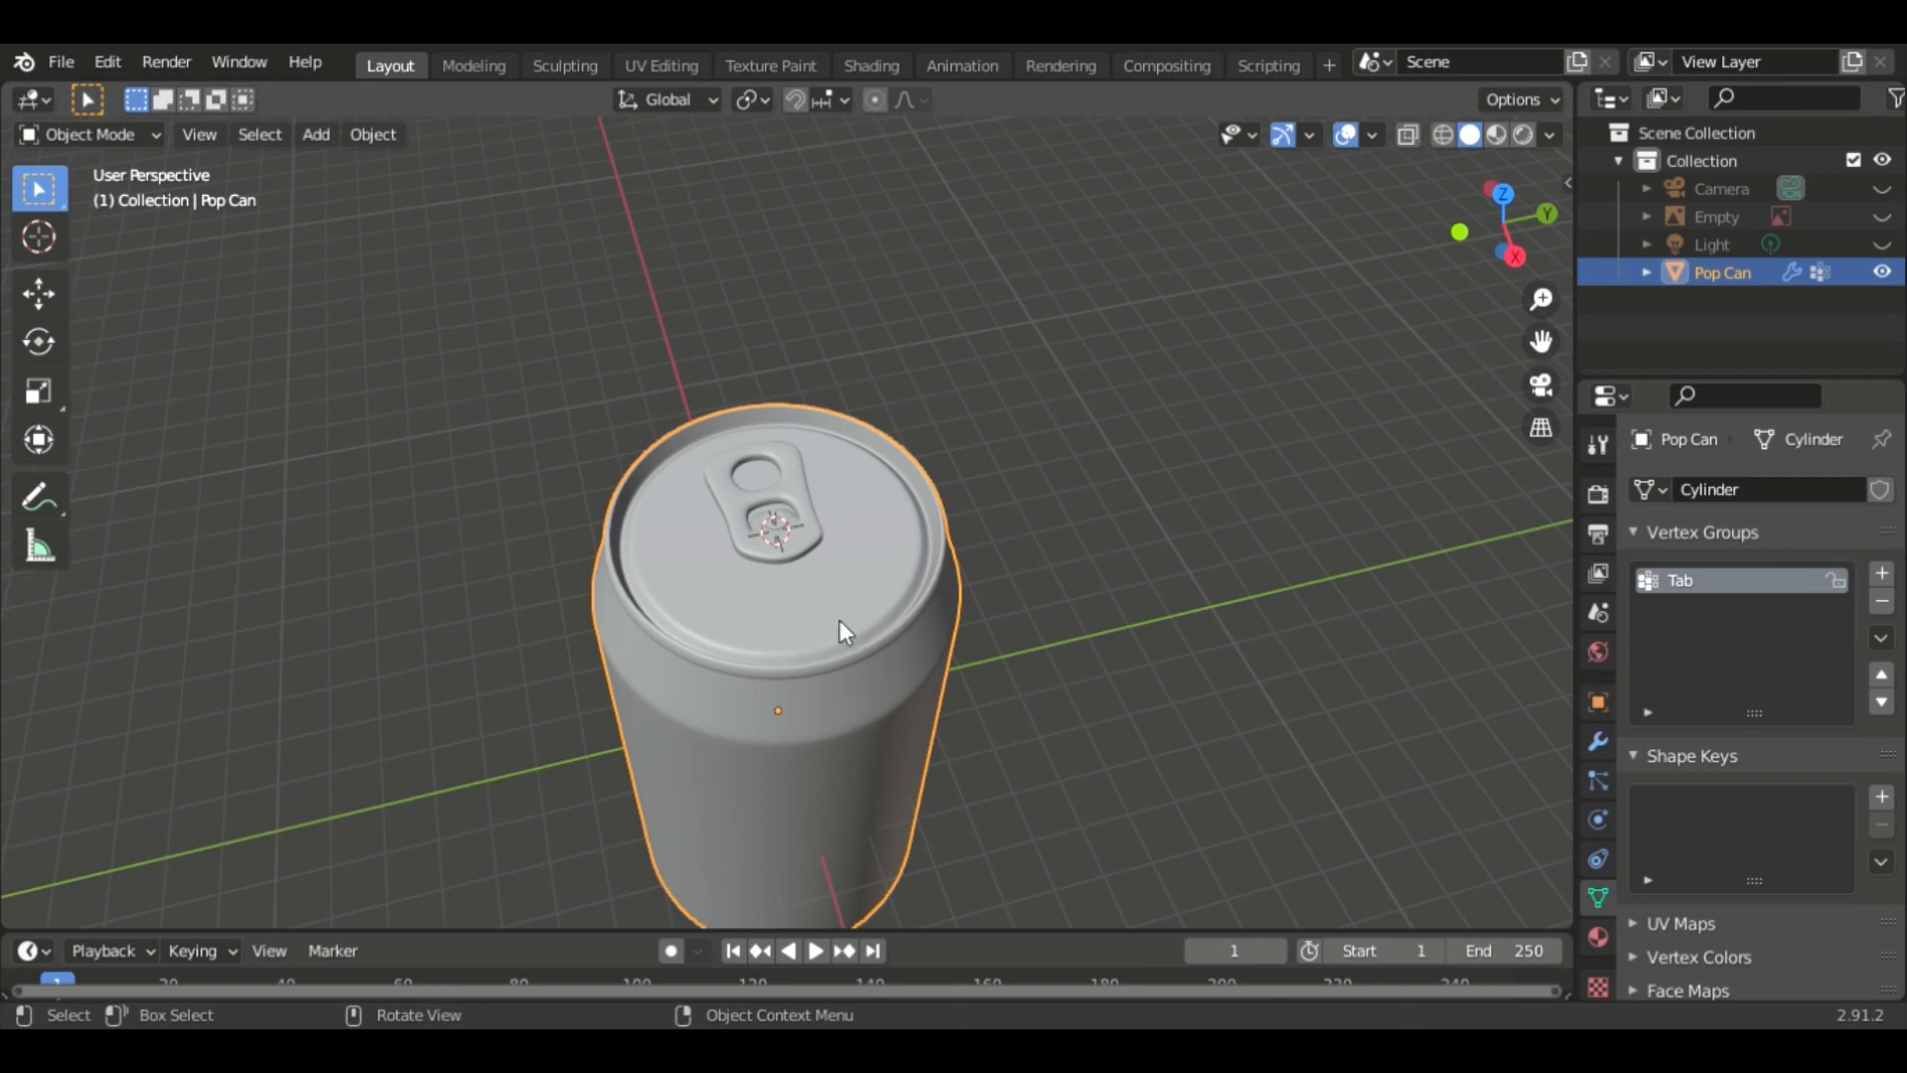
middle_drag(1063, 664, 730, 755)
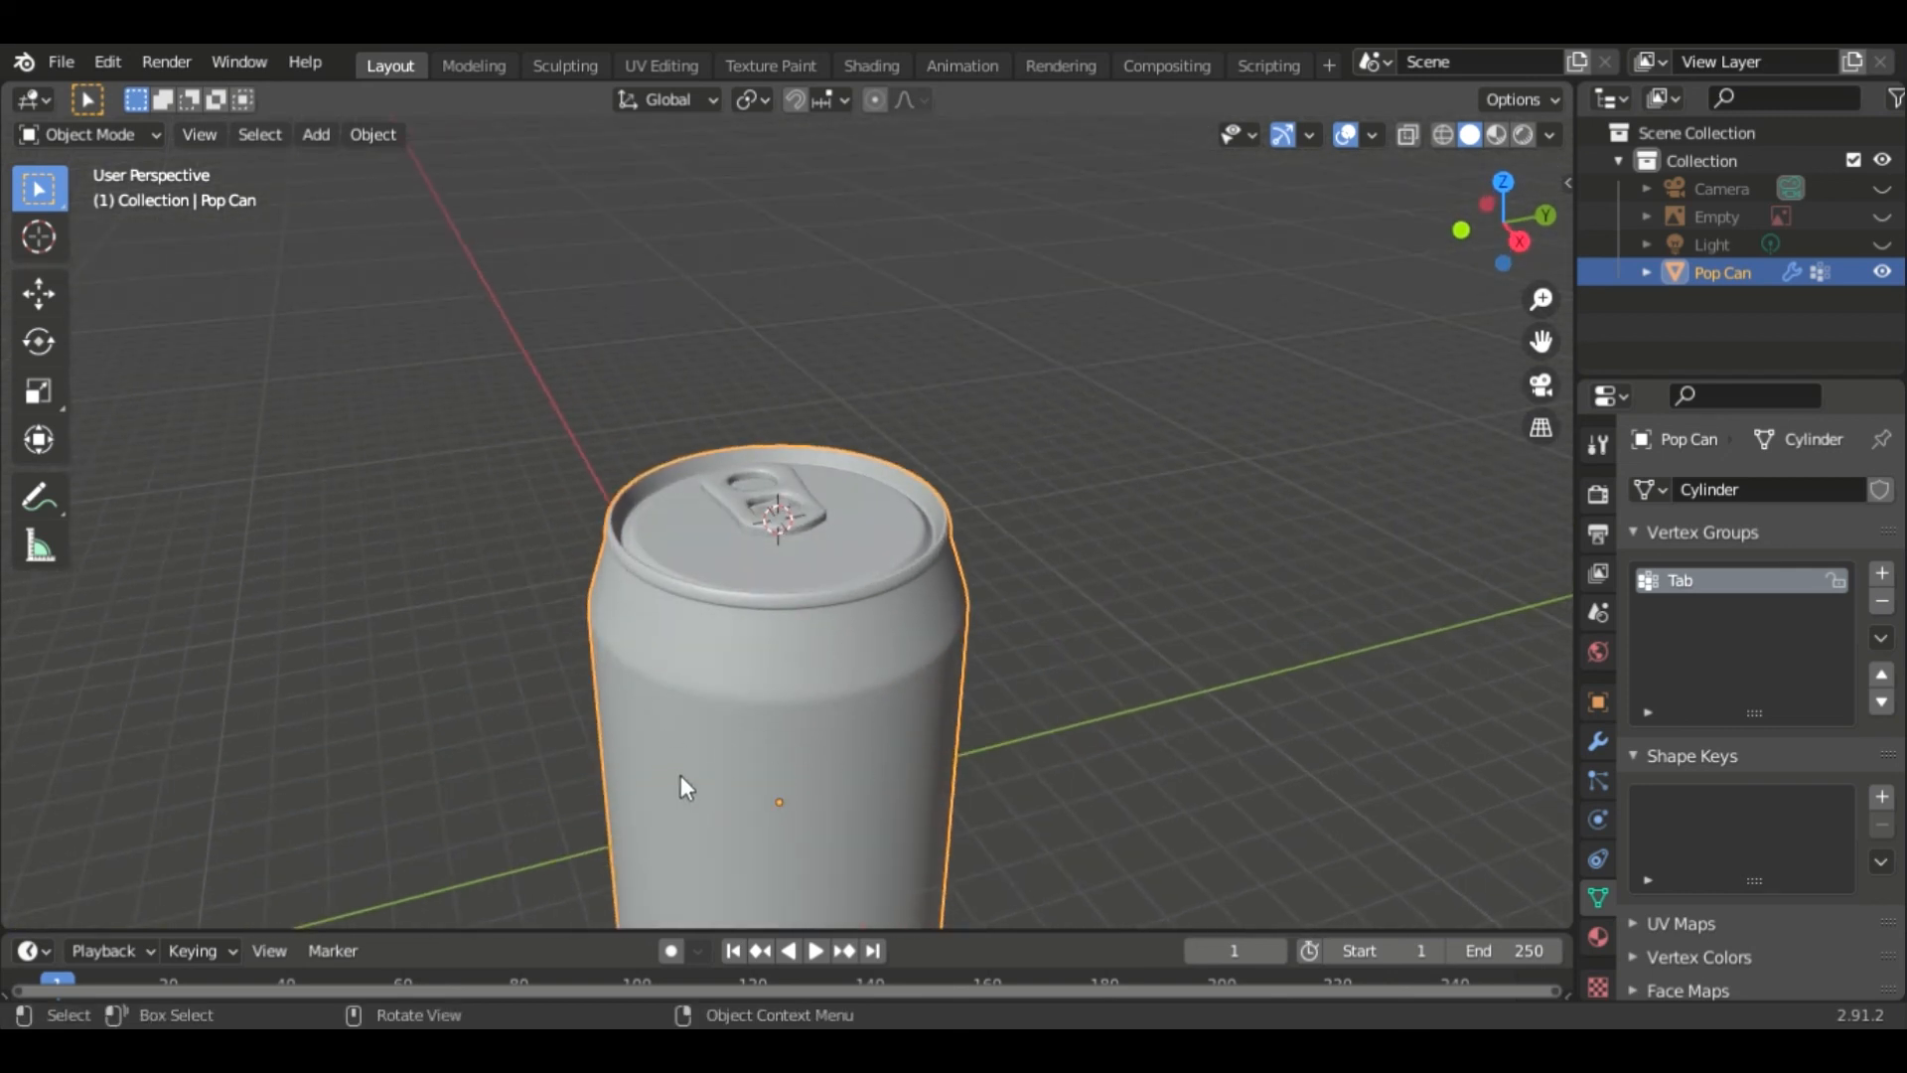